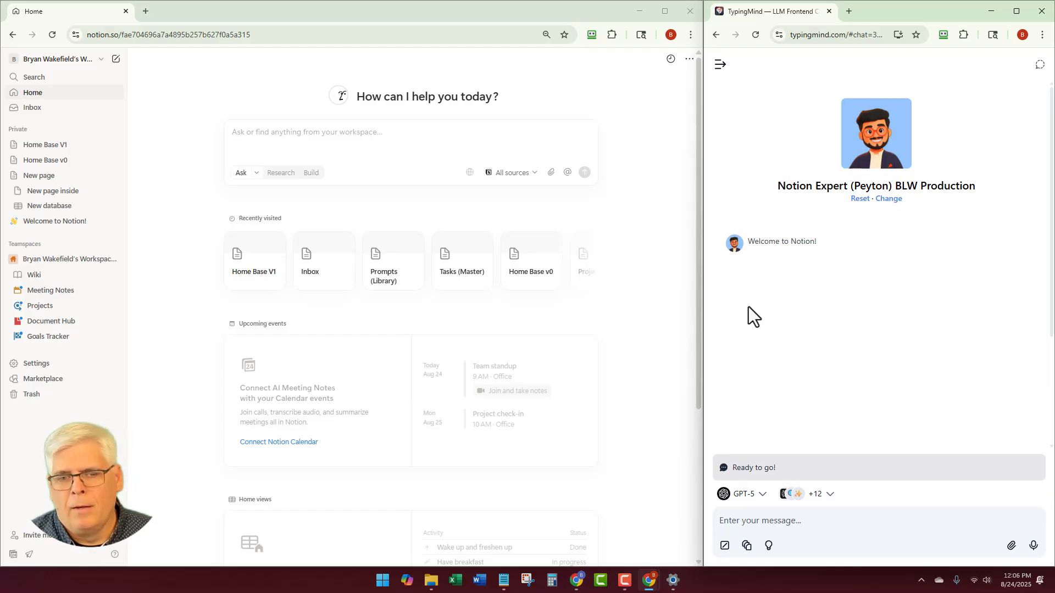
Start the conversation with the Notion Expert agent by sending the suggested "Ready to go!" message
{"action": "left_click", "coordinate": [756, 476]}
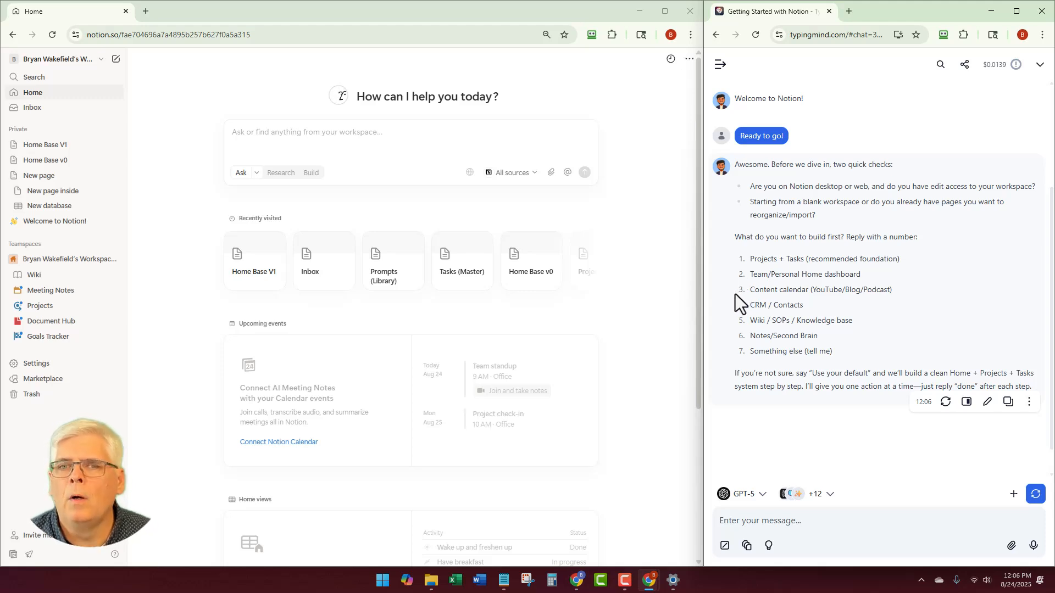
{"action": "scroll", "coordinate": [734, 295], "scroll_direction": "down", "scroll_amount": 1}
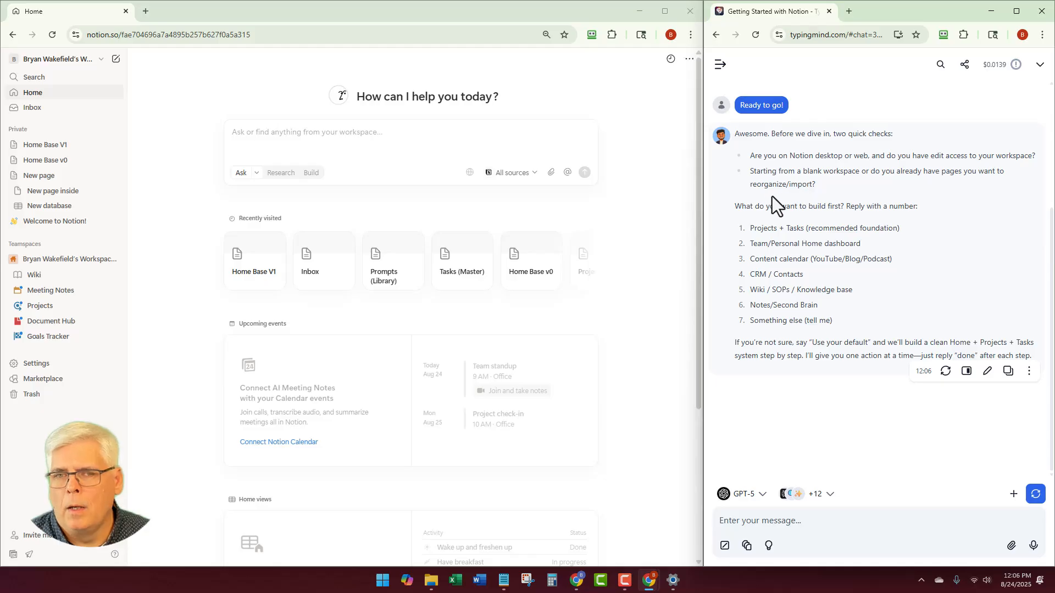
Begin a reply to the agent's setup questions with "We are on the web"
{"action": "left_click", "coordinate": [807, 529]}
{"action": "type", "text": "We are do"}
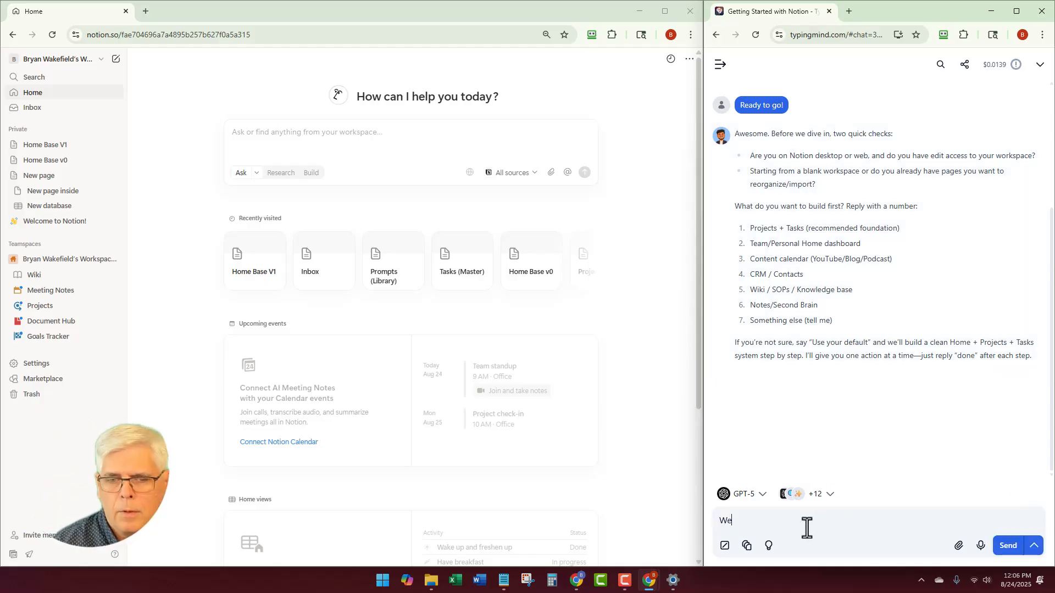
{"action": "key", "text": "BackSpace"}
{"action": "key", "text": "BackSpace"}
{"action": "type", "text": "on th"}
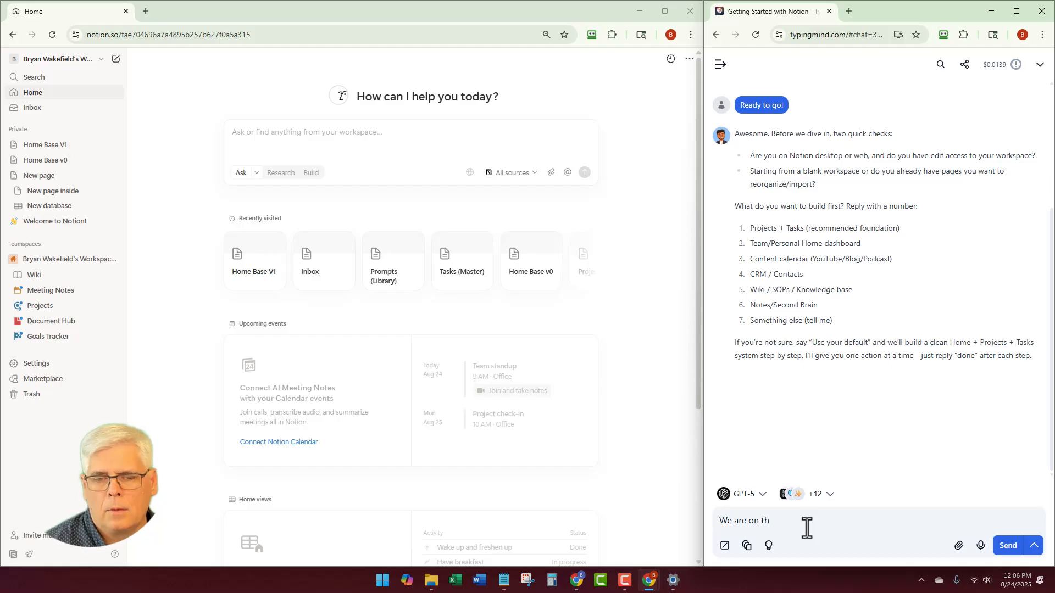
{"action": "type", "text": "e web"}
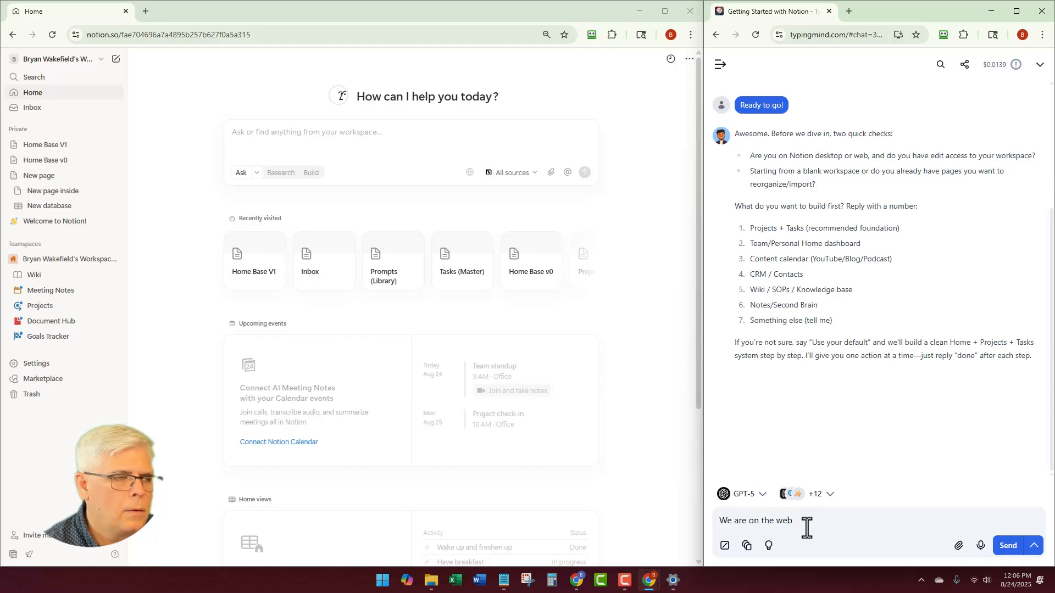
Continue the reply with "I have a Product Requirement Document prepared, which I would like for you to review up front."
{"action": "type", "text": ".  I have a Product"}
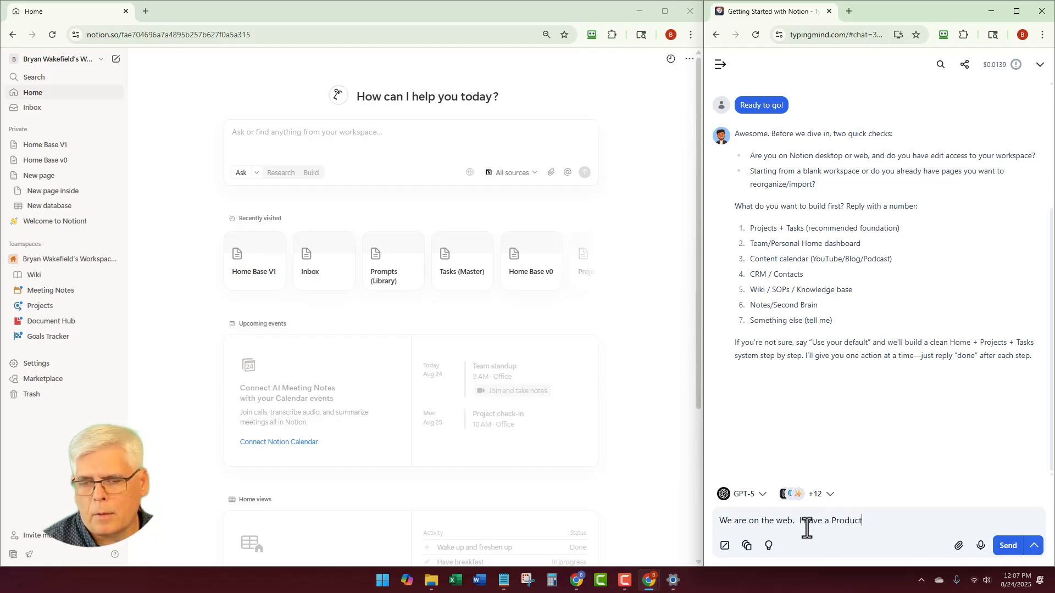
{"action": "type", "text": " Requir"}
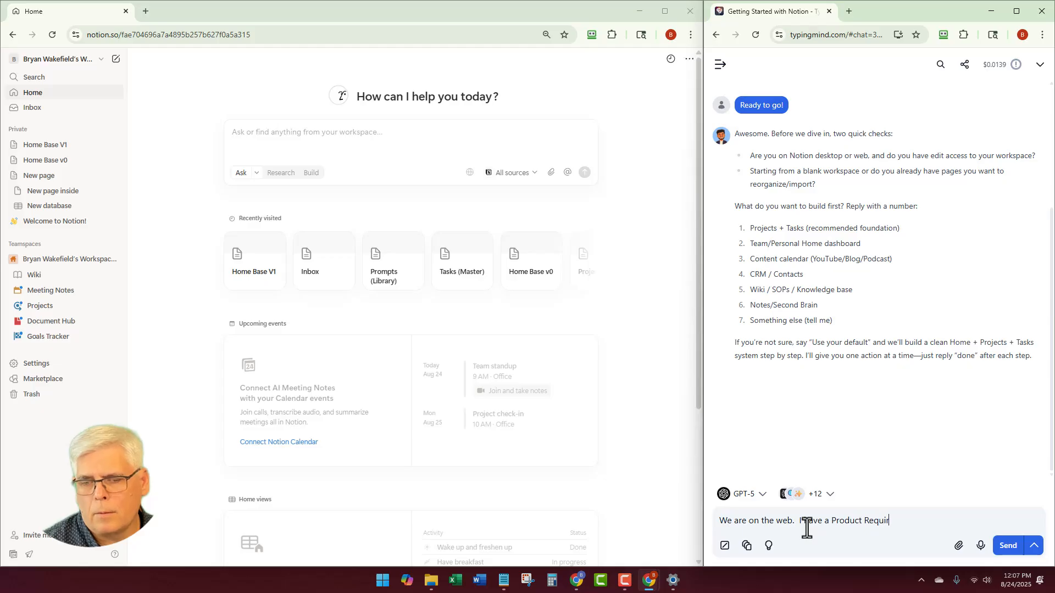
{"action": "type", "text": "ement Doc"}
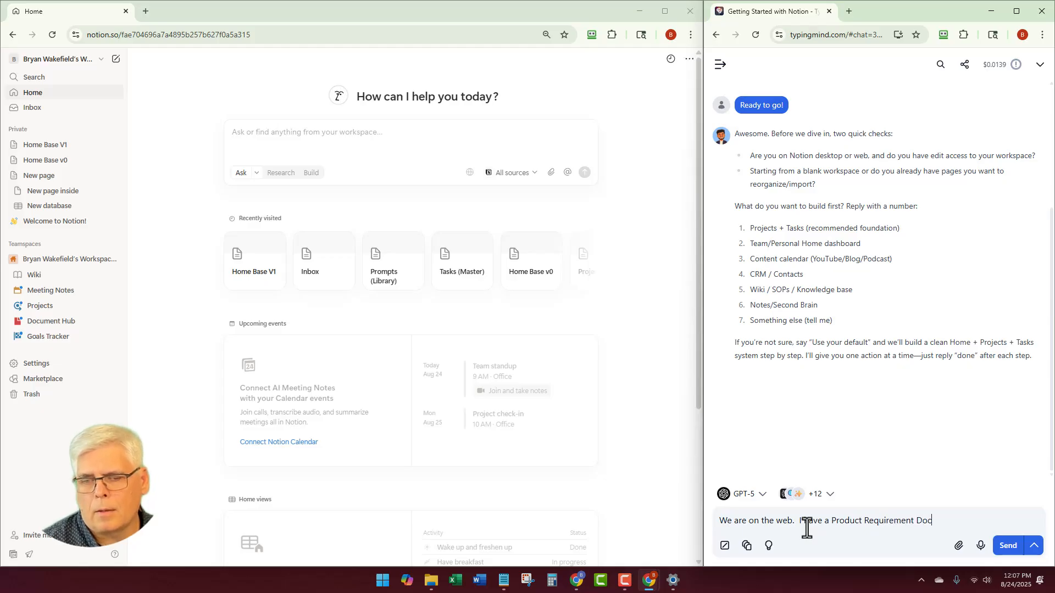
{"action": "type", "text": "ument prepared"}
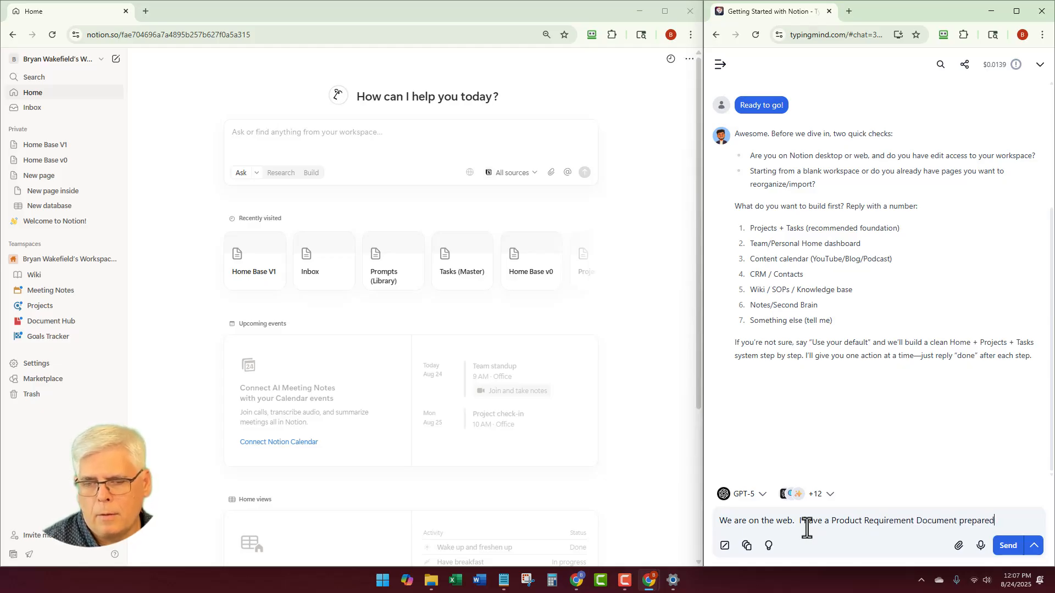
{"action": "type", "text": ", which I wou"}
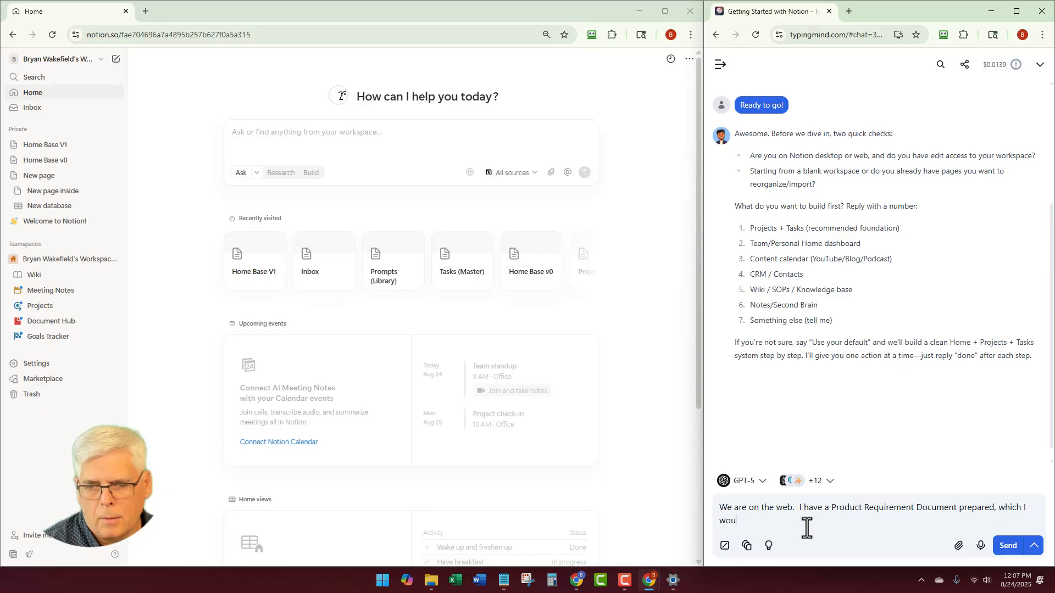
{"action": "type", "text": "ld like for you "}
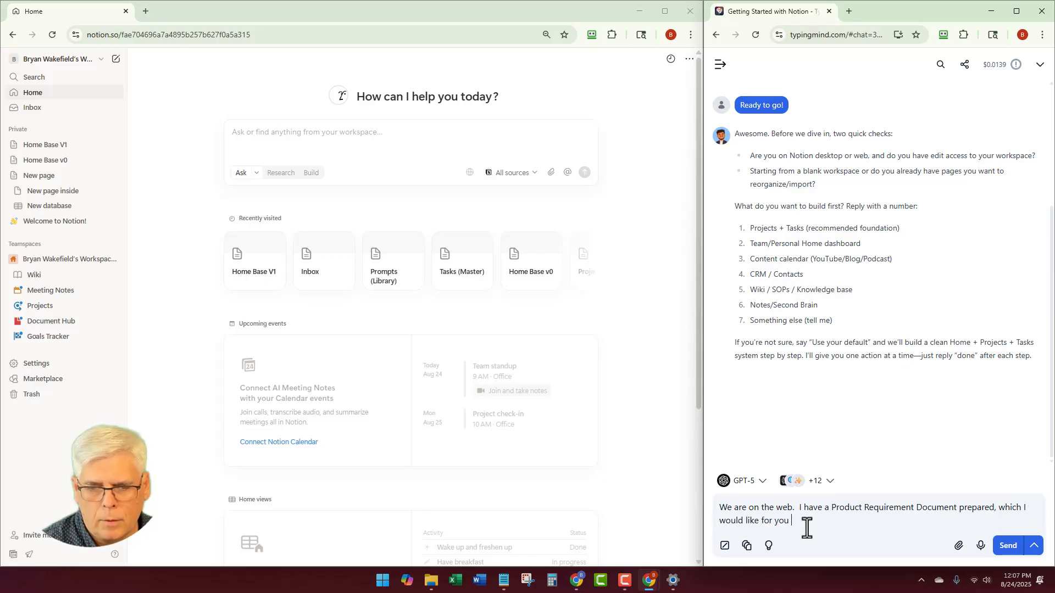
{"action": "type", "text": "to review"}
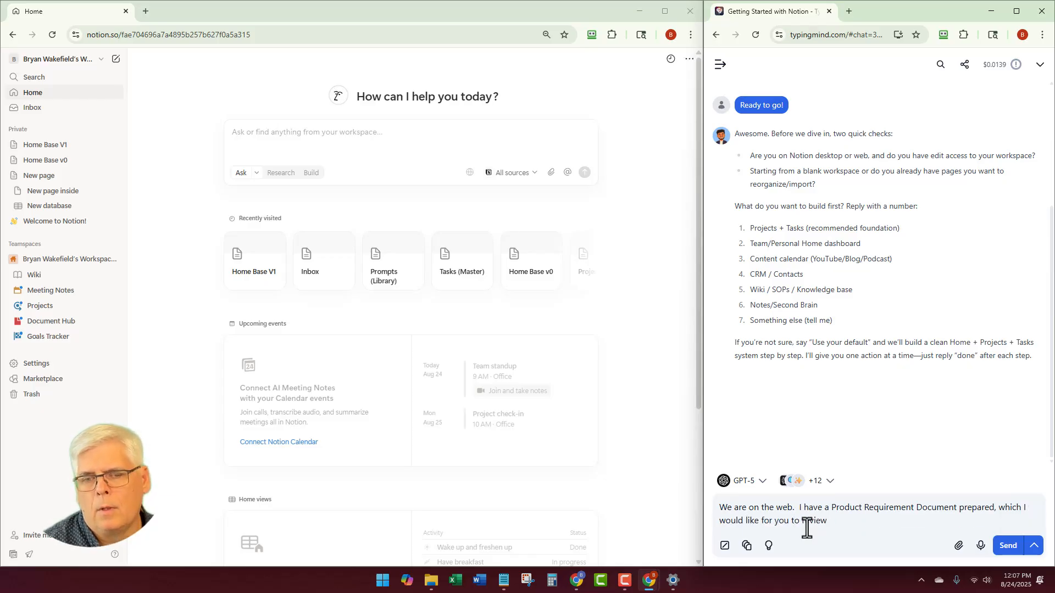
{"action": "type", "text": " up front.  Do ot"}
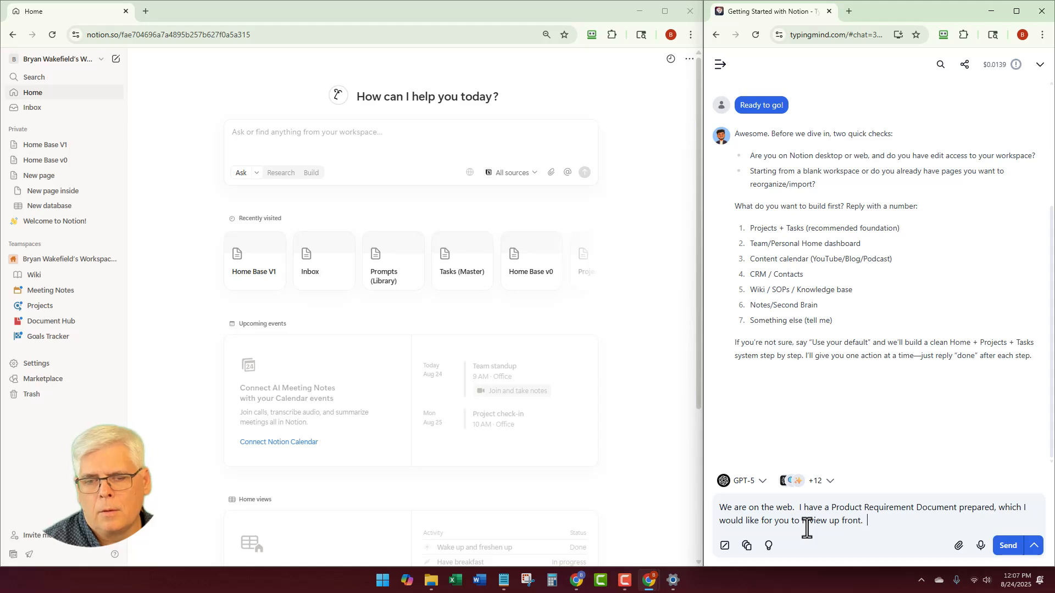
Add the instruction "Do not start with building just yet." to the reply
{"action": "key", "text": "BackSpace"}
{"action": "key", "text": "BackSpace"}
{"action": "type", "text": "not start"}
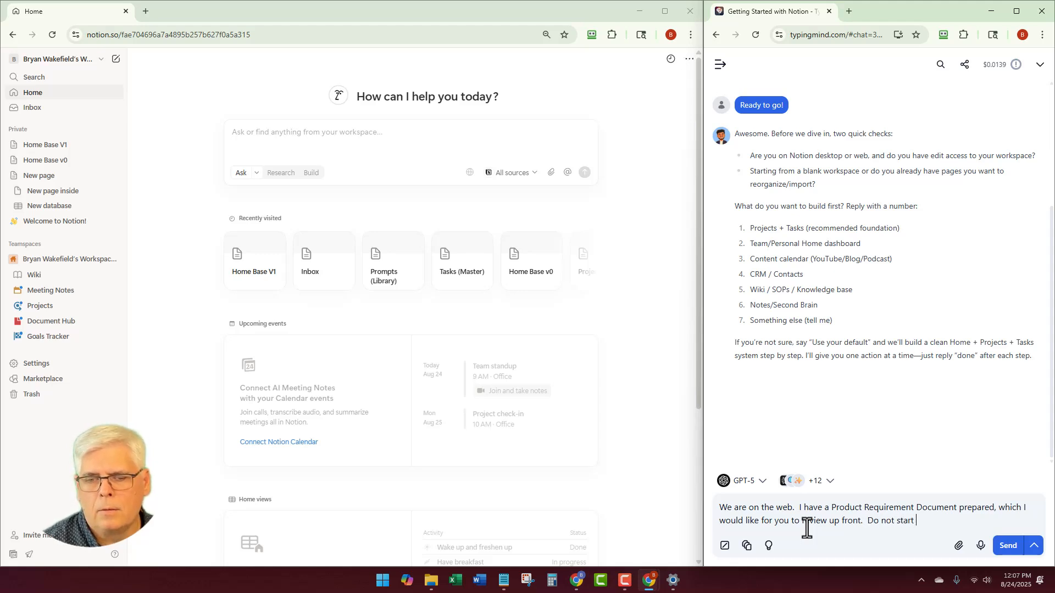
{"action": "type", "text": " with b"}
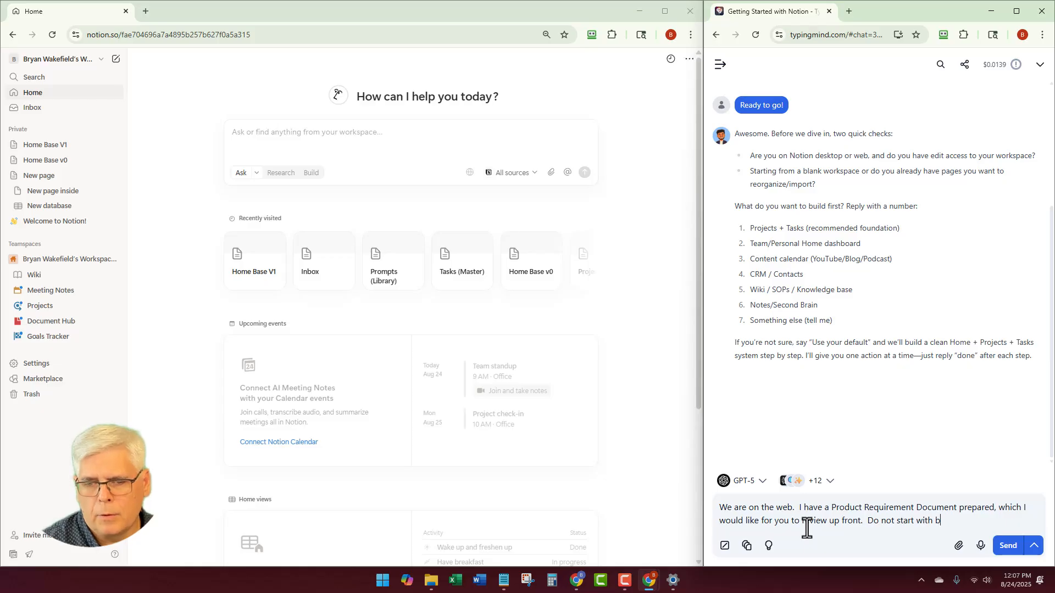
{"action": "type", "text": "uilding just "}
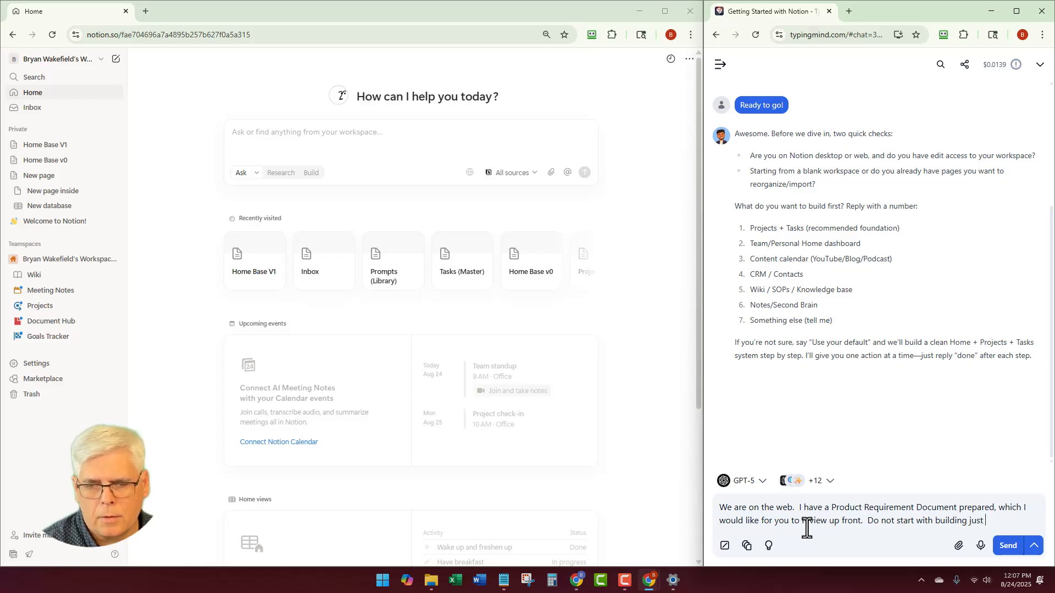
{"action": "type", "text": "yet.  W"}
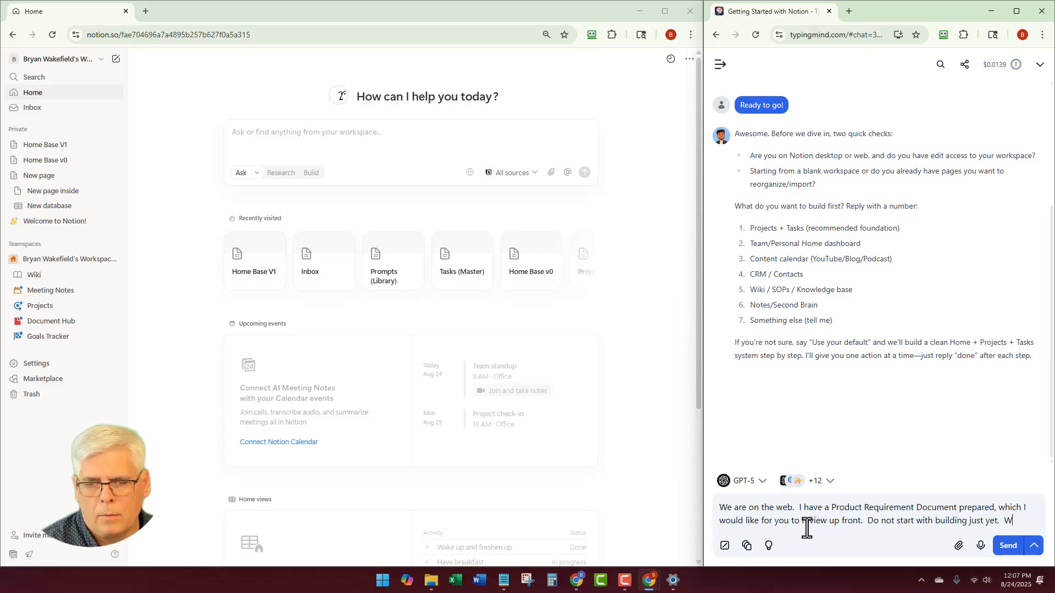
Add the sentence "We want to build this in a very specific way." to the reply
{"action": "type", "text": "e want to build in"}
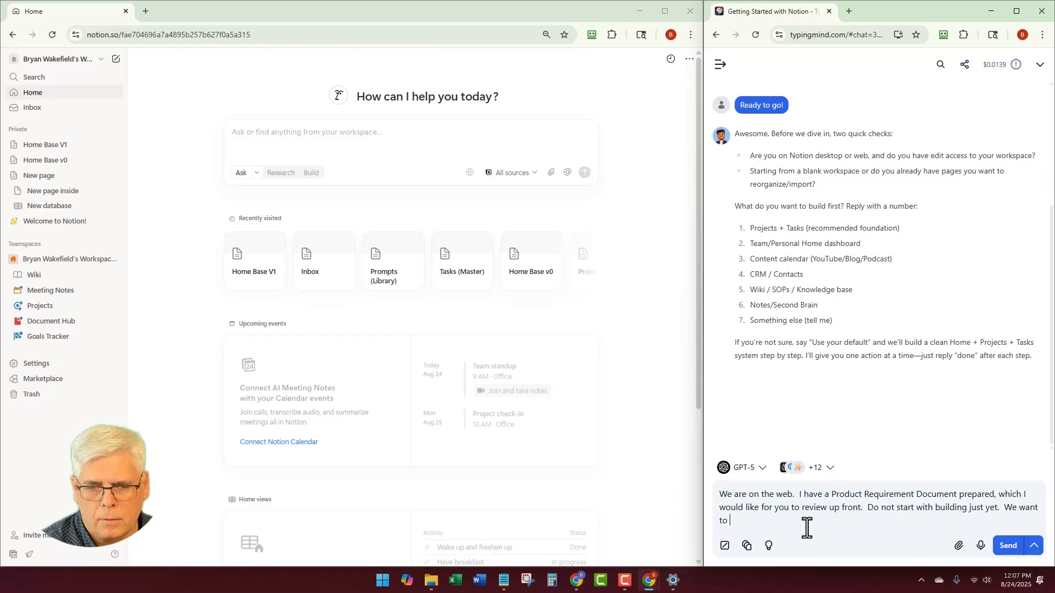
{"action": "key", "text": "BackSpace"}
{"action": "key", "text": "BackSpace"}
{"action": "type", "text": "th"}
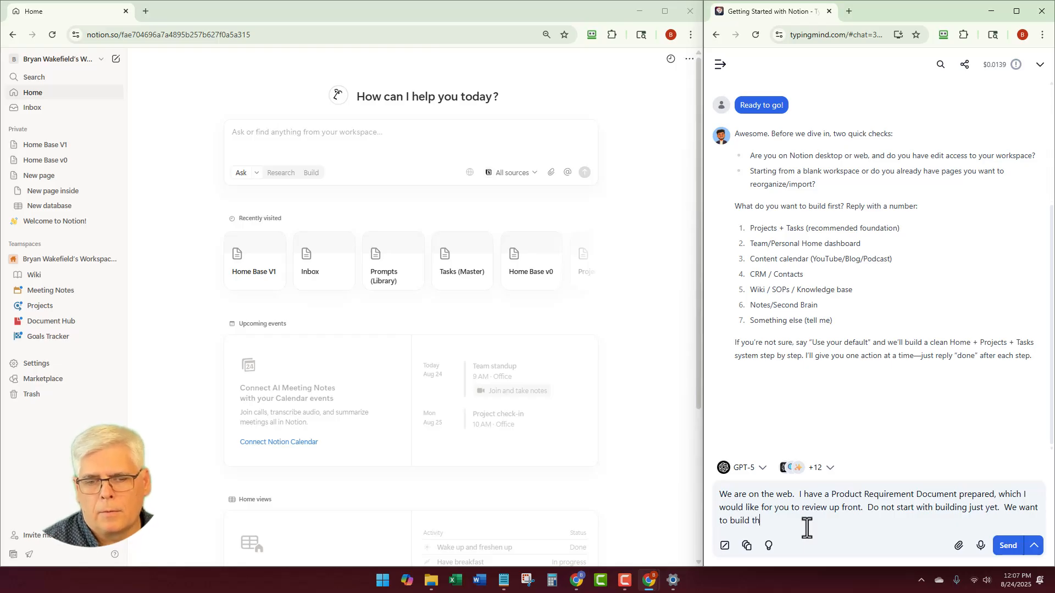
{"action": "type", "text": "is in a "}
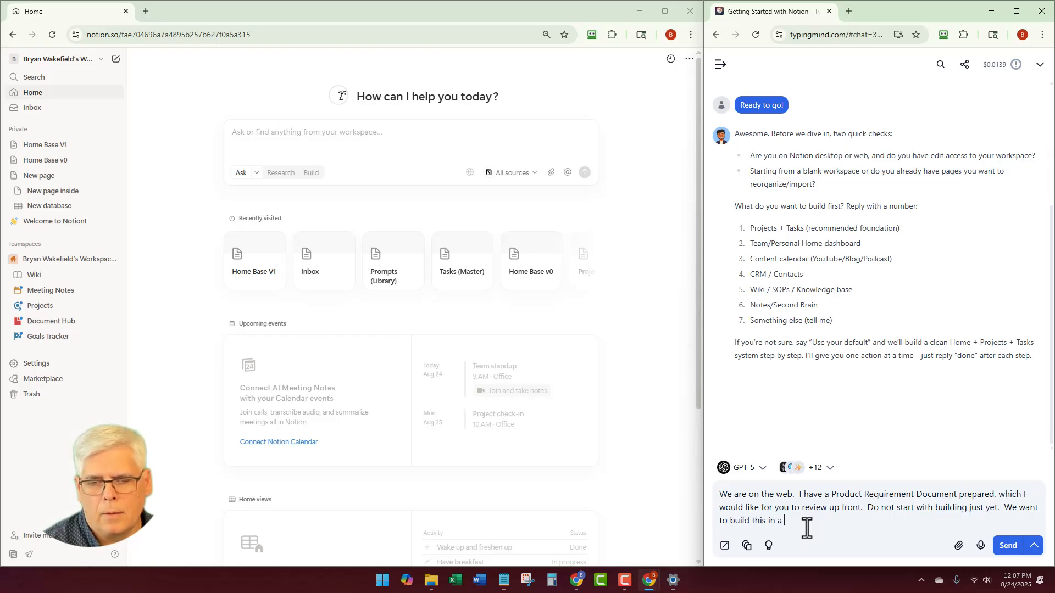
{"action": "type", "text": "very specific"}
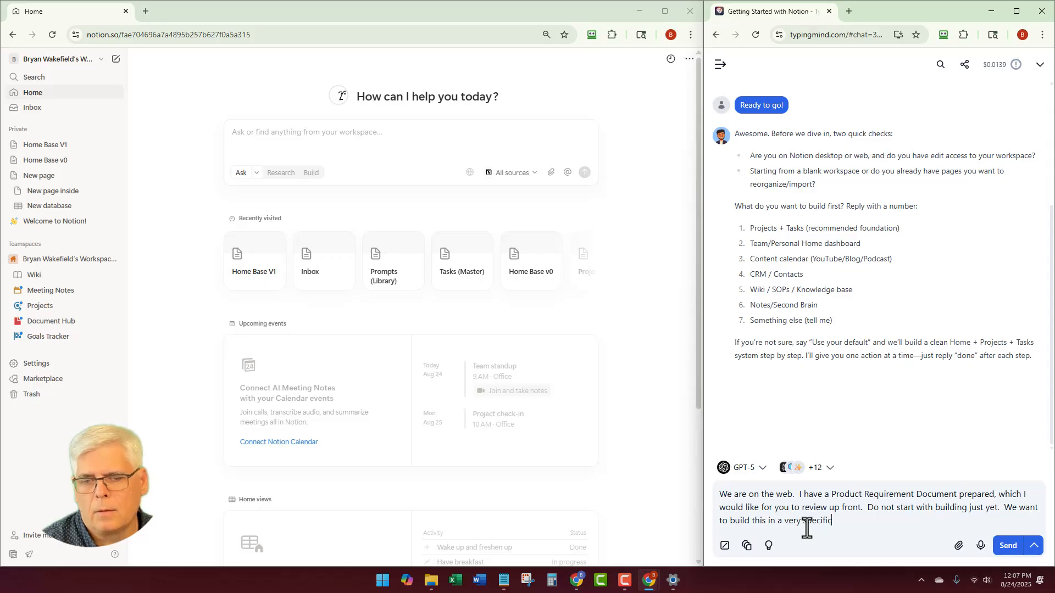
{"action": "type", "text": " way."}
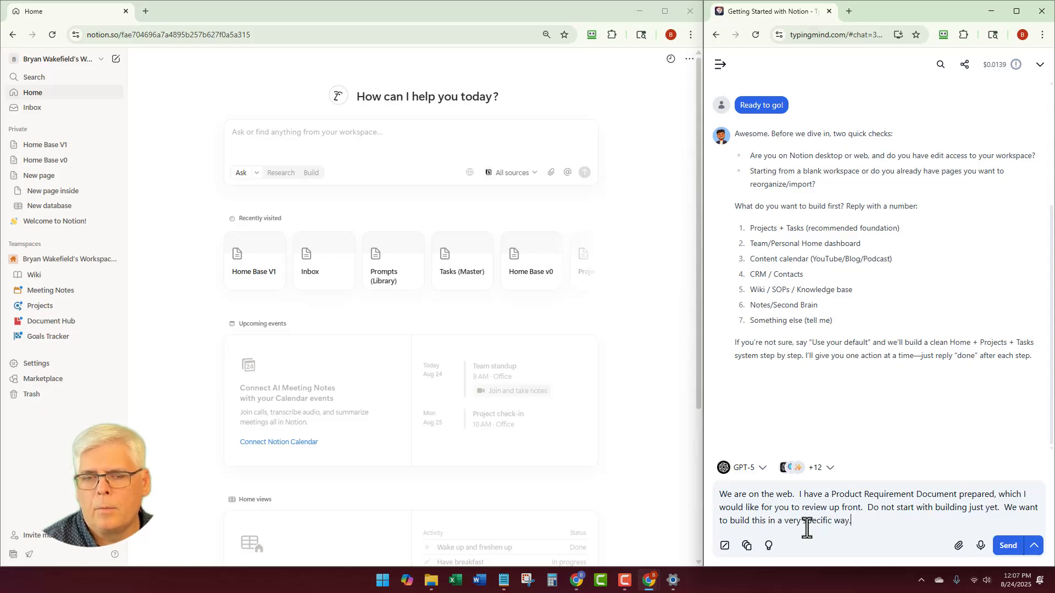
End the reply with "Let me know when you have reviewed the PRD and are ready."
{"action": "type", "text": "  Let me k"}
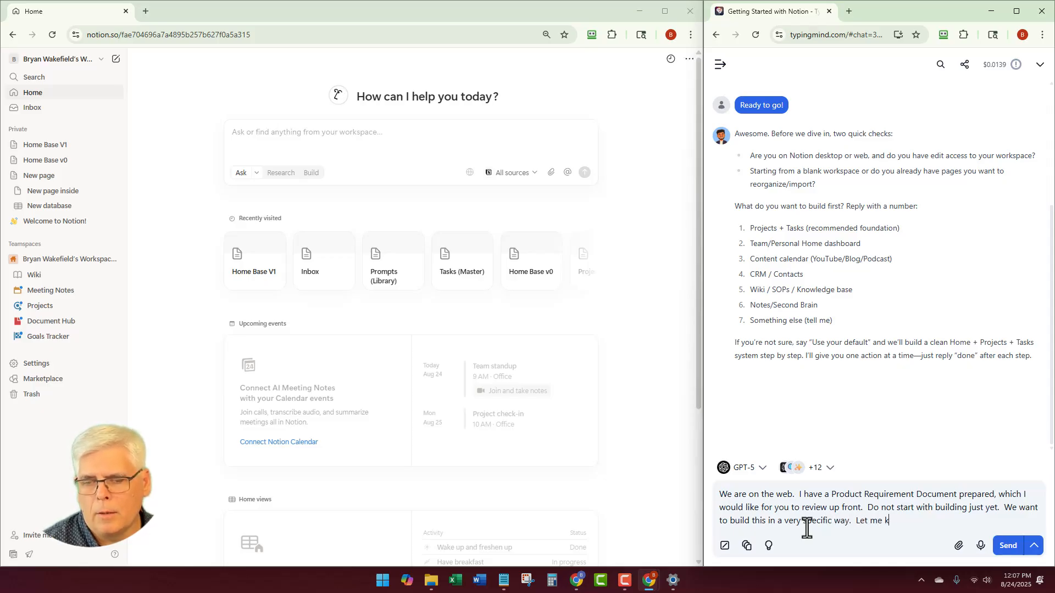
{"action": "type", "text": "now when you have"}
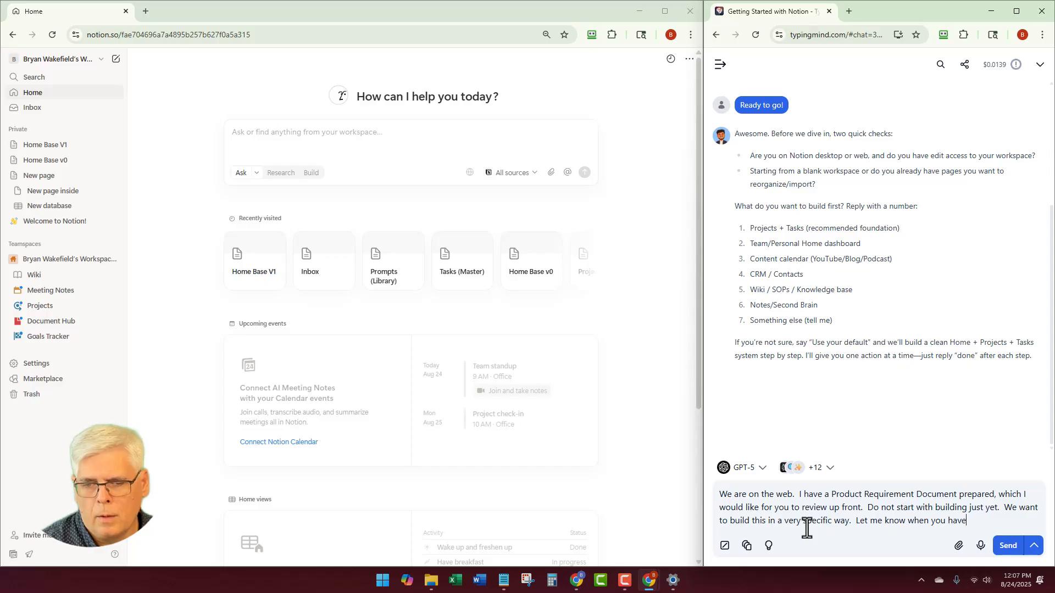
{"action": "type", "text": " review"}
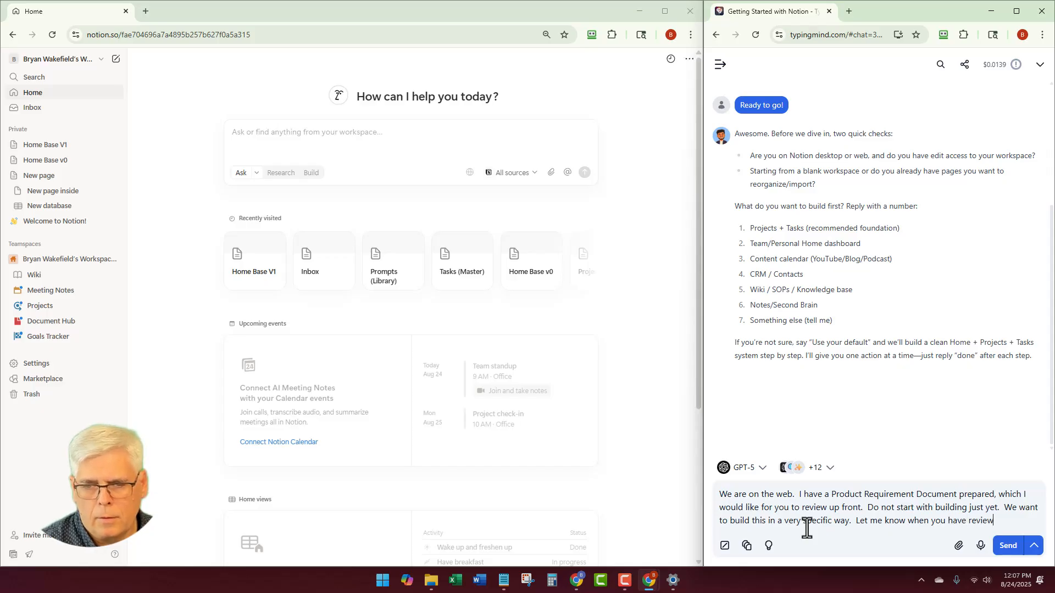
{"action": "type", "text": "ed the PRD"}
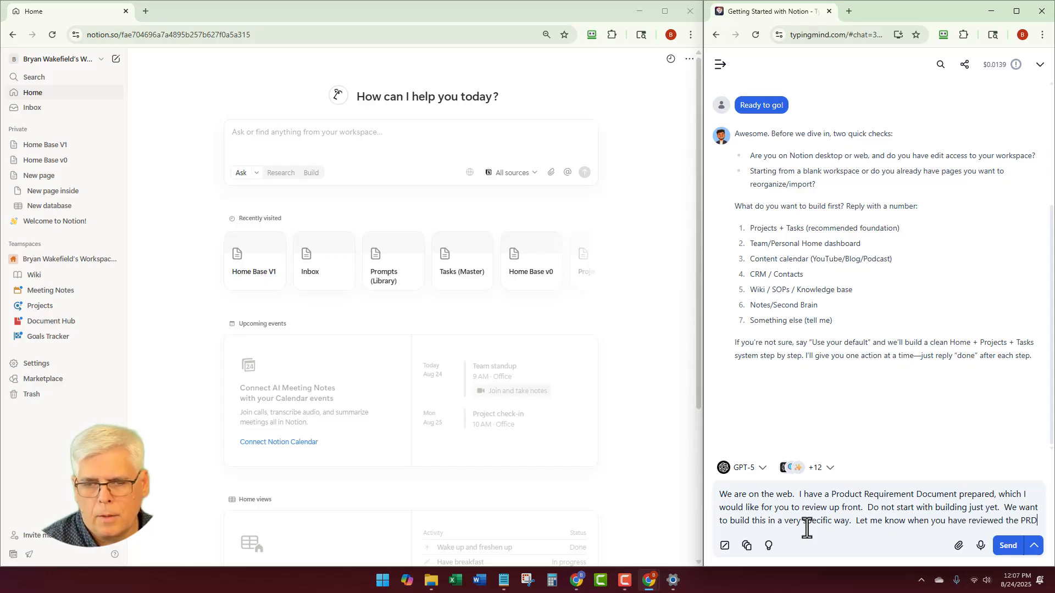
{"action": "type", "text": " and are ready."}
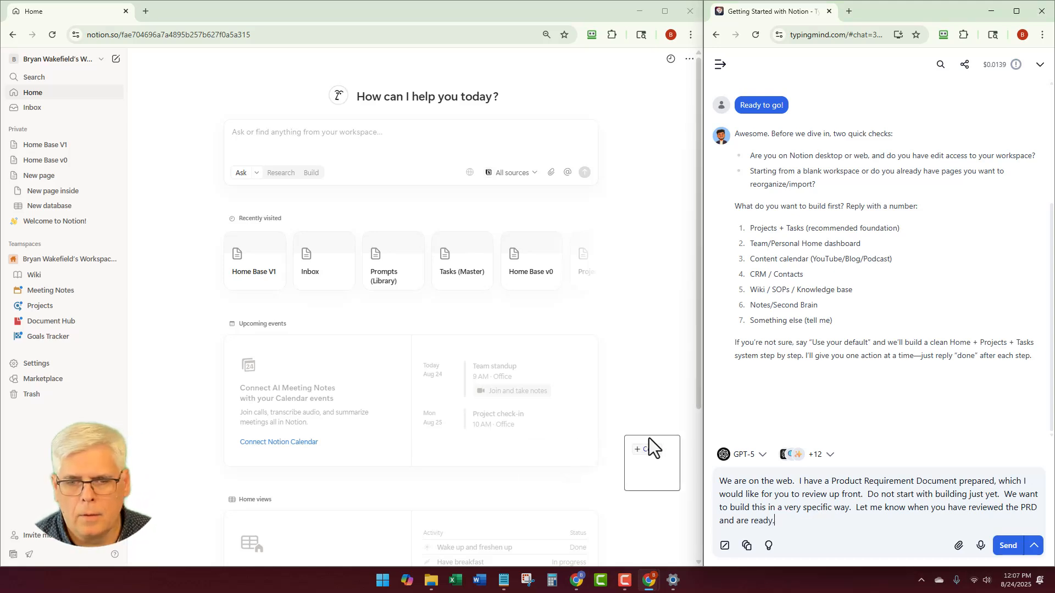
Attach the file "# Home Base.txt" to the reply and send it
{"action": "left_click_drag", "start_coordinate": [649, 438], "coordinate": [802, 488]}
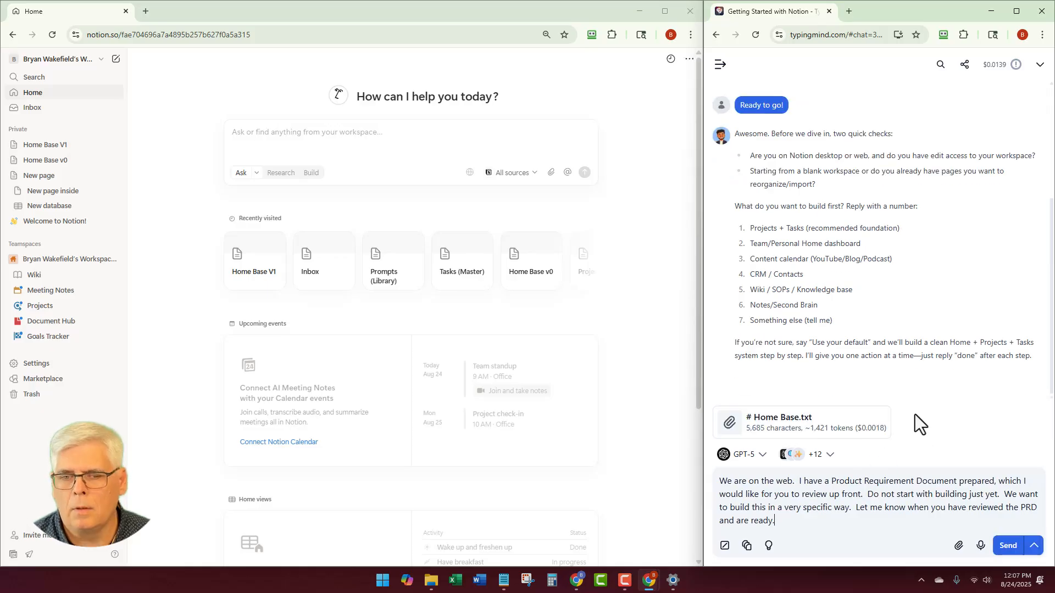
{"action": "left_click", "coordinate": [1008, 553]}
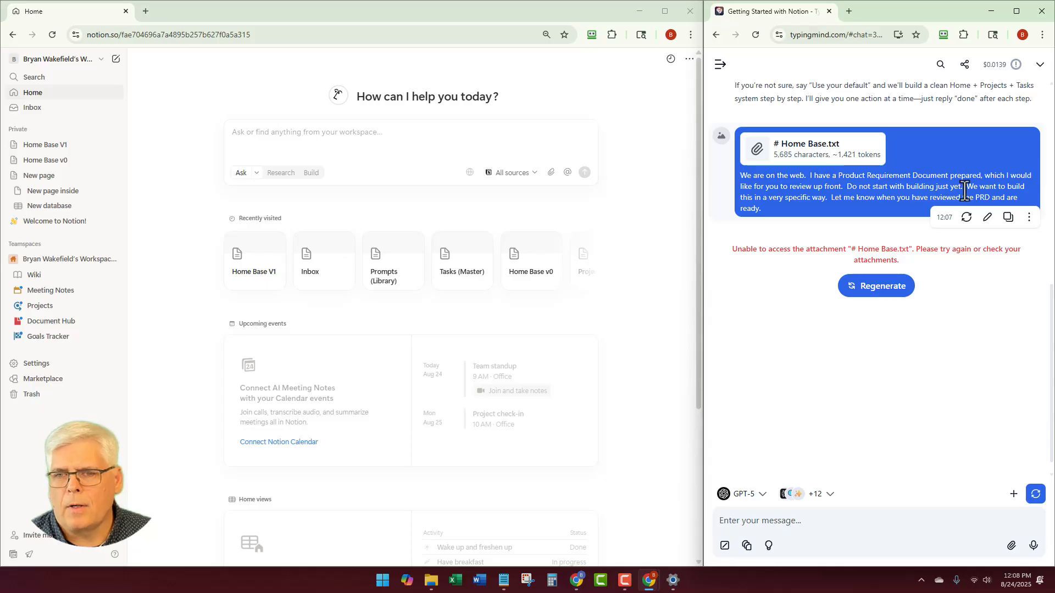
Edit the sent message, replace its "# Home Base.txt" attachment with a fresh copy, and try to regenerate the response
{"action": "left_click", "coordinate": [987, 218]}
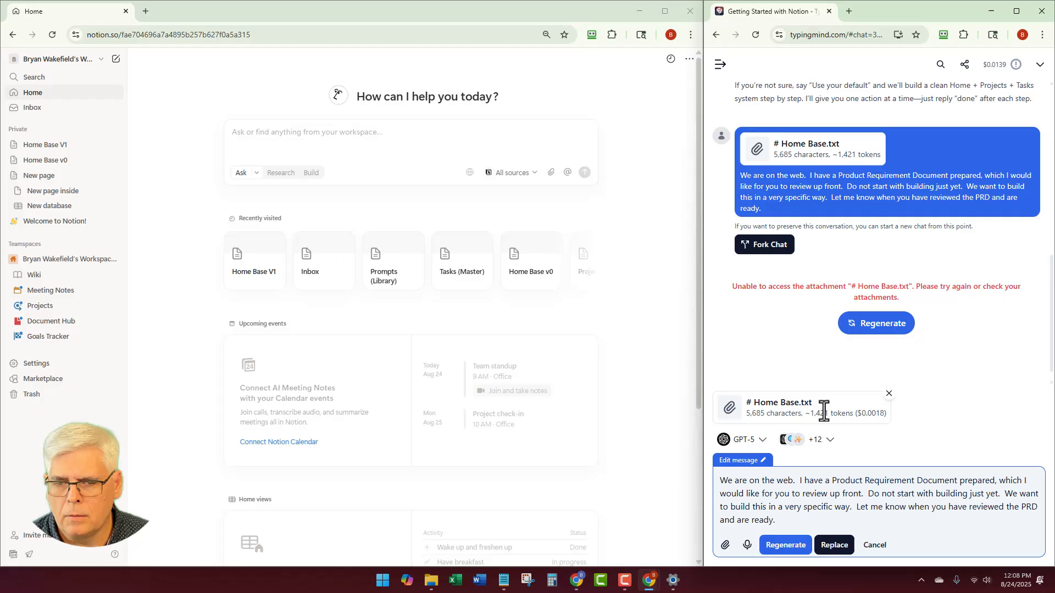
{"action": "left_click", "coordinate": [888, 393]}
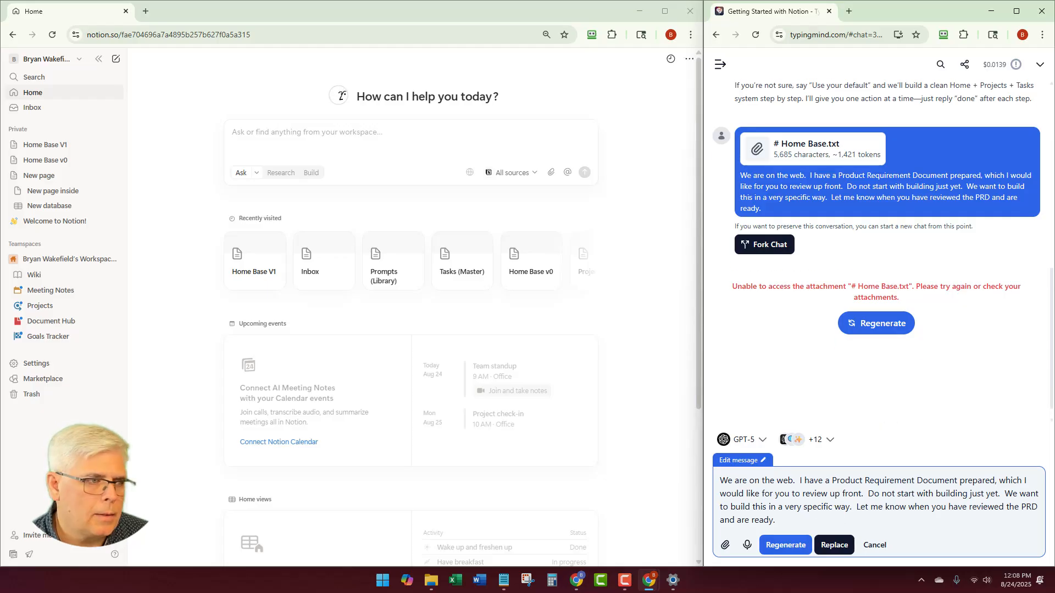
{"action": "left_click_drag", "start_coordinate": [1054, 503], "coordinate": [819, 502]}
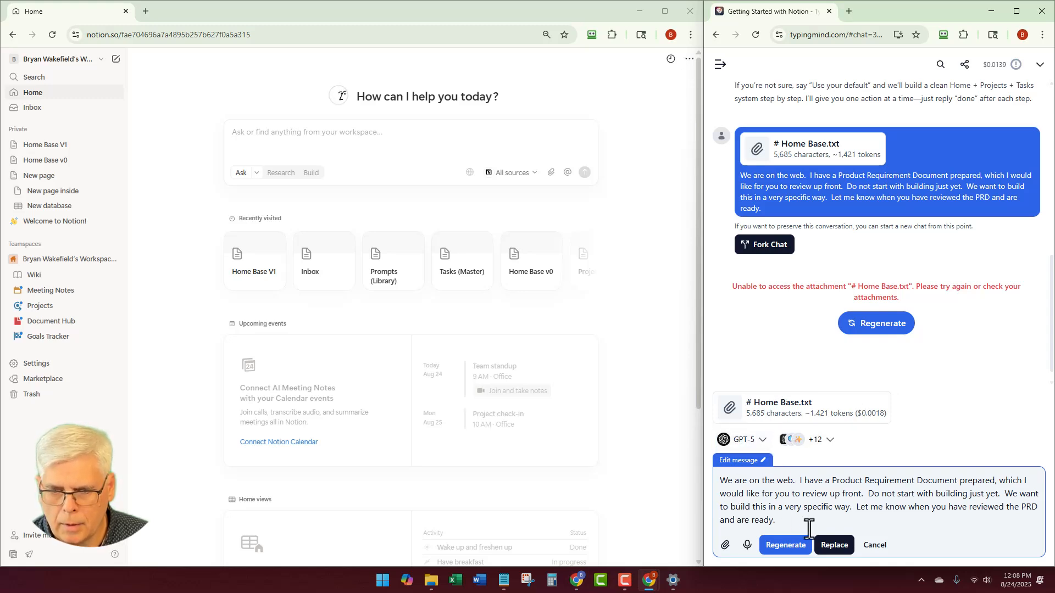
{"action": "left_click", "coordinate": [782, 550]}
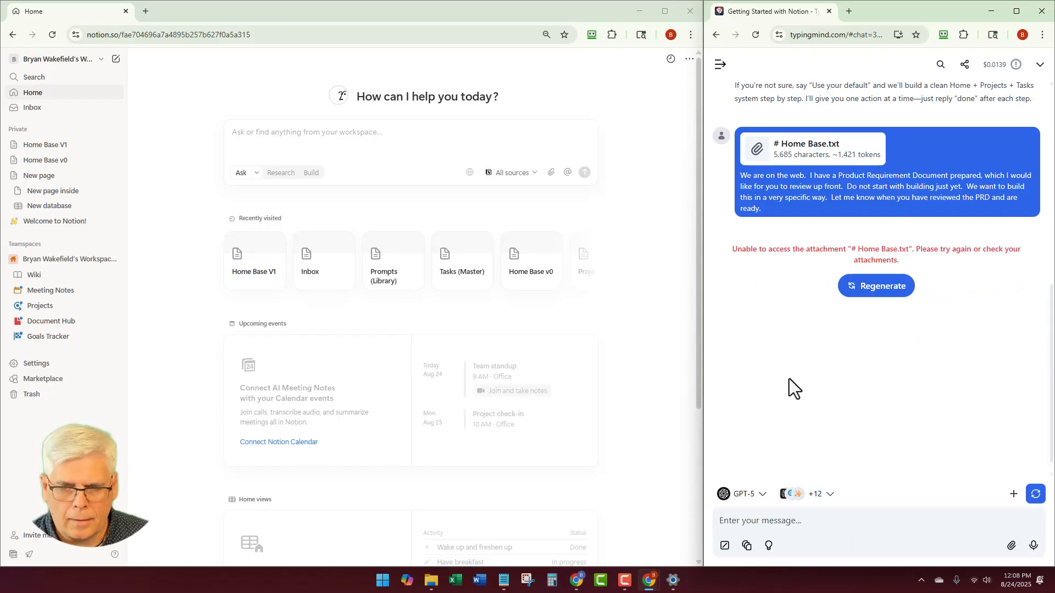
Leave the current conversation for a new chat and reopen the "Getting Started with Notion" chat
{"action": "left_click", "coordinate": [1013, 494]}
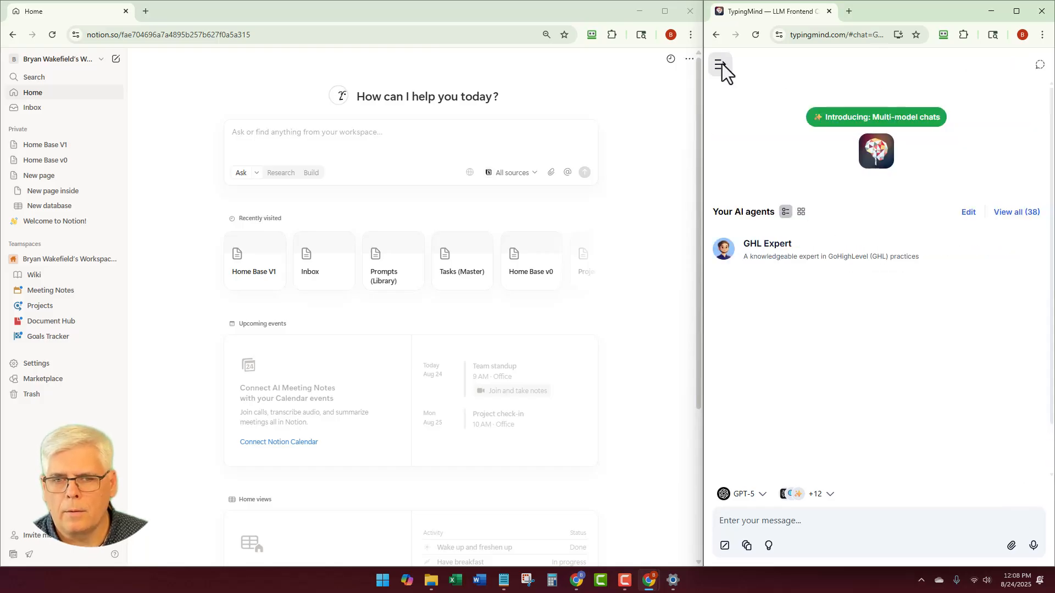
{"action": "left_click", "coordinate": [721, 63]}
{"action": "scroll", "coordinate": [751, 281], "scroll_direction": "down", "scroll_amount": 5}
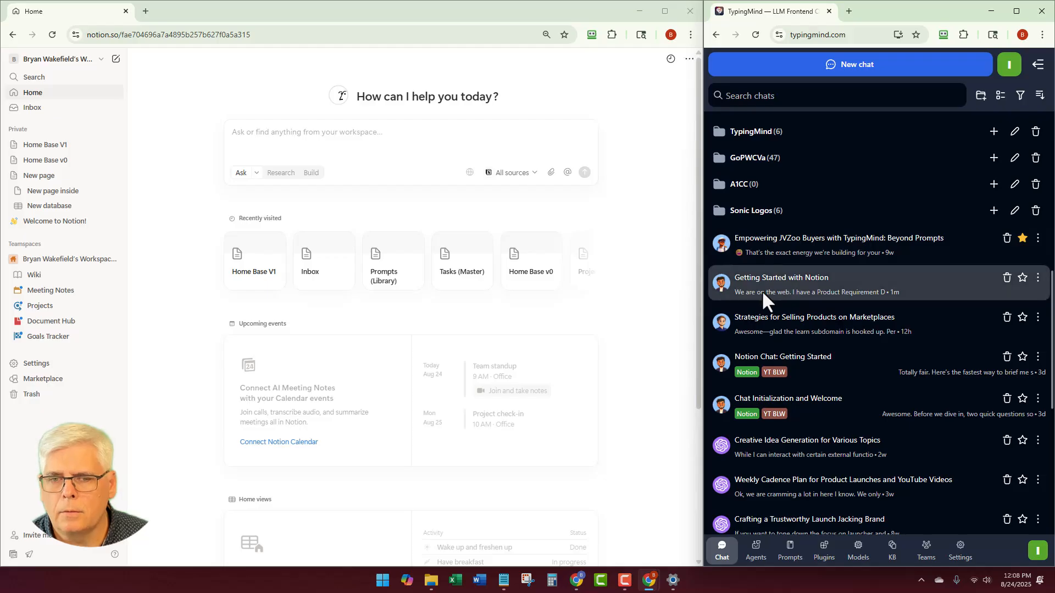
{"action": "left_click", "coordinate": [836, 285]}
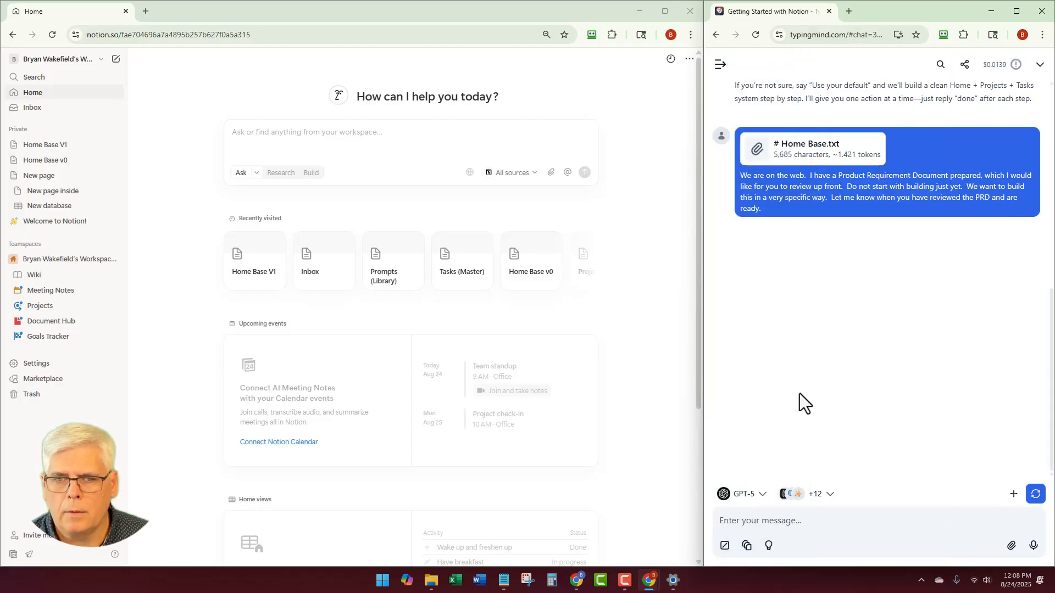
Open the sent message for editing, remove its "# Home Base.txt" attachment and add blank lines after the text
{"action": "mouse_move", "coordinate": [987, 226]}
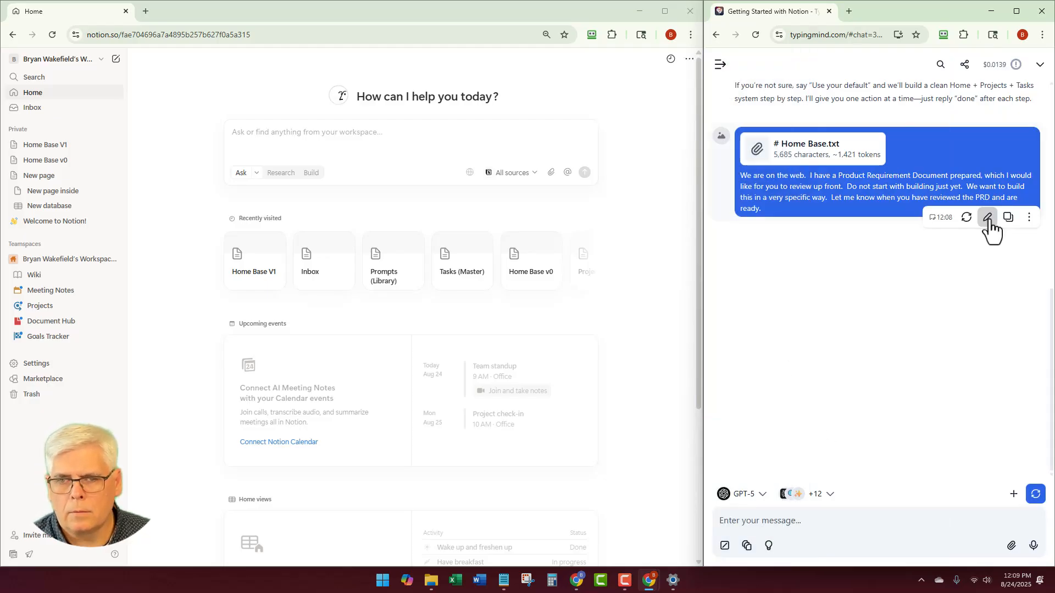
{"action": "left_click", "coordinate": [987, 218]}
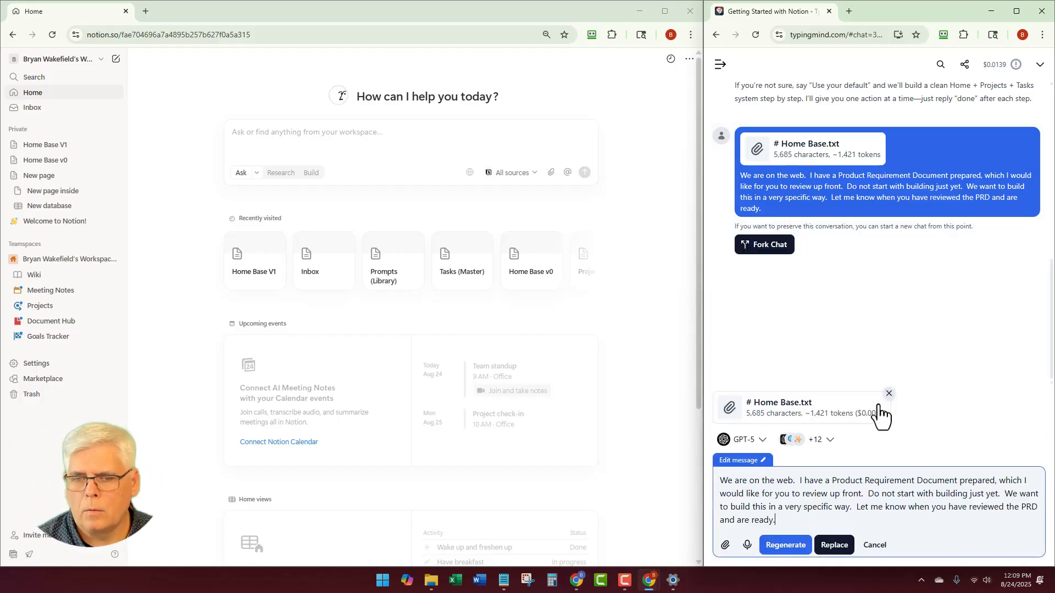
{"action": "left_click", "coordinate": [888, 394]}
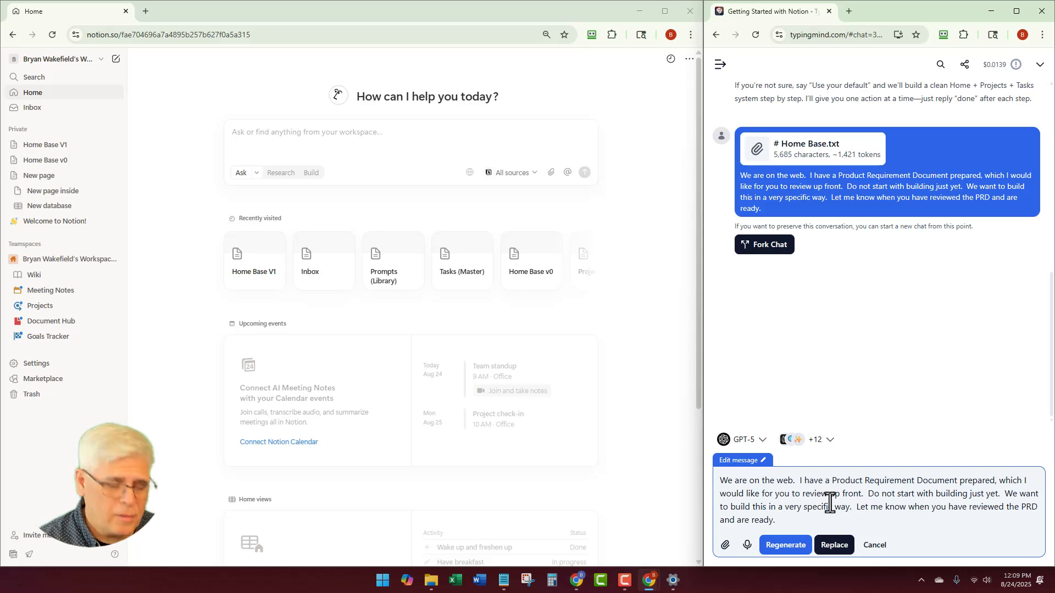
{"action": "key", "text": "shift+Return"}
{"action": "key", "text": "shift+Return"}
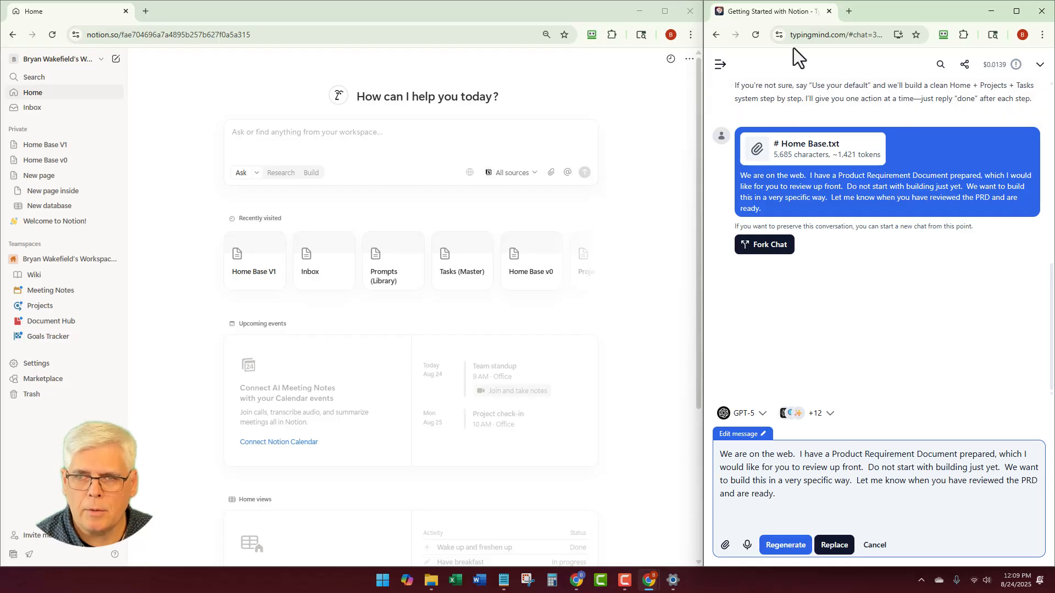
Add "PRD is below:" and the pasted Home Base PRD text to the edited message and regenerate the response
{"action": "key", "text": "alt+Tab"}
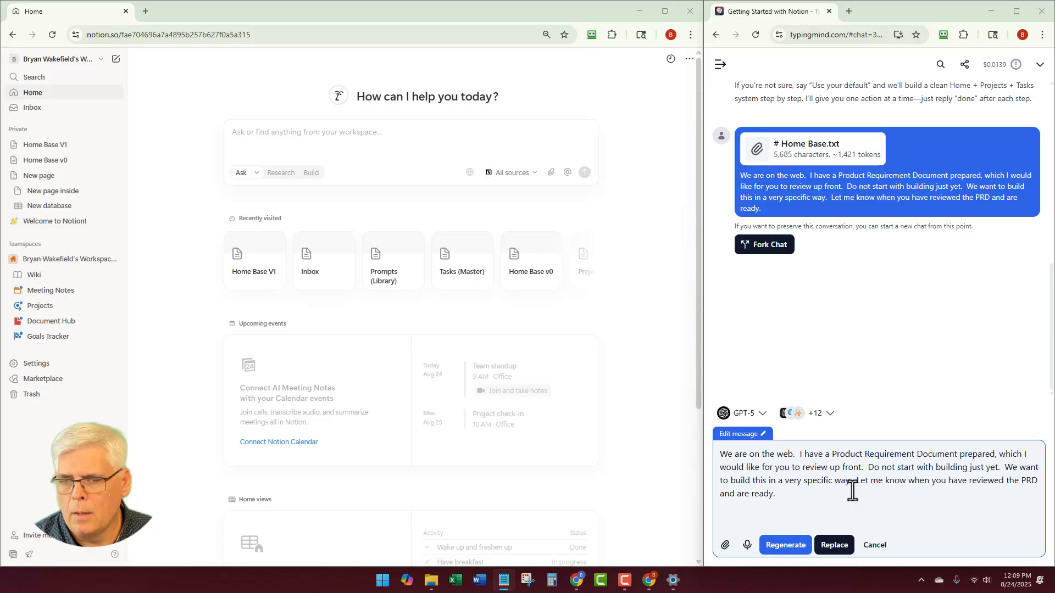
{"action": "left_click", "coordinate": [788, 497]}
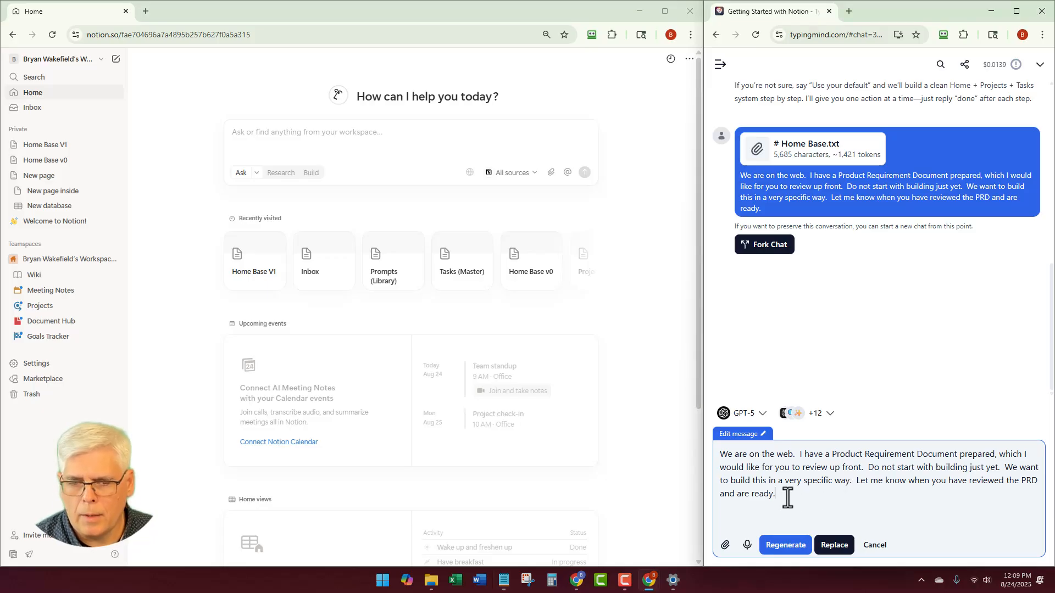
{"action": "type", "text": "P"}
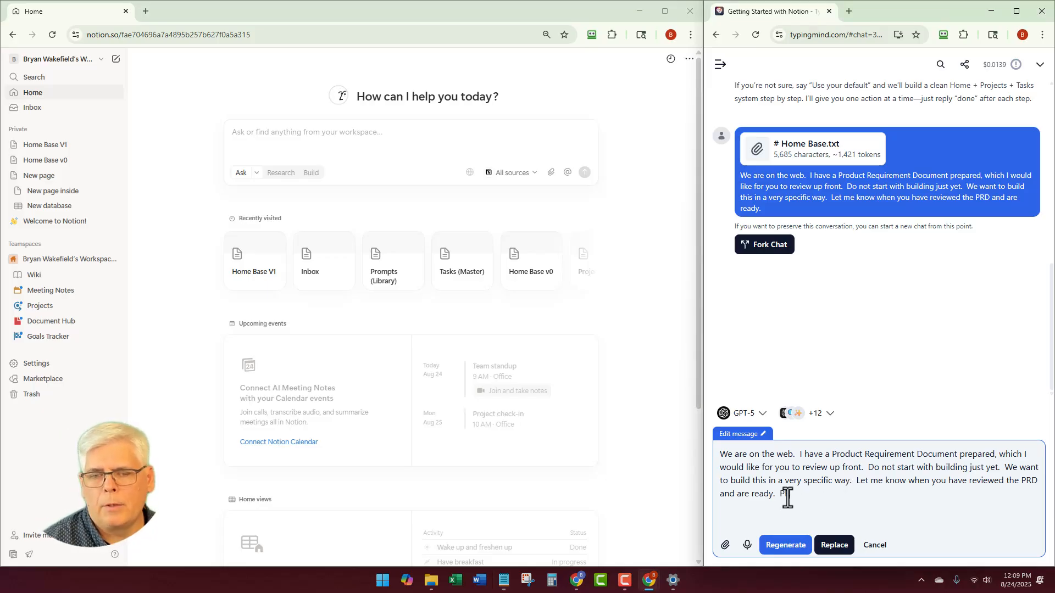
{"action": "type", "text": "RD is below:"}
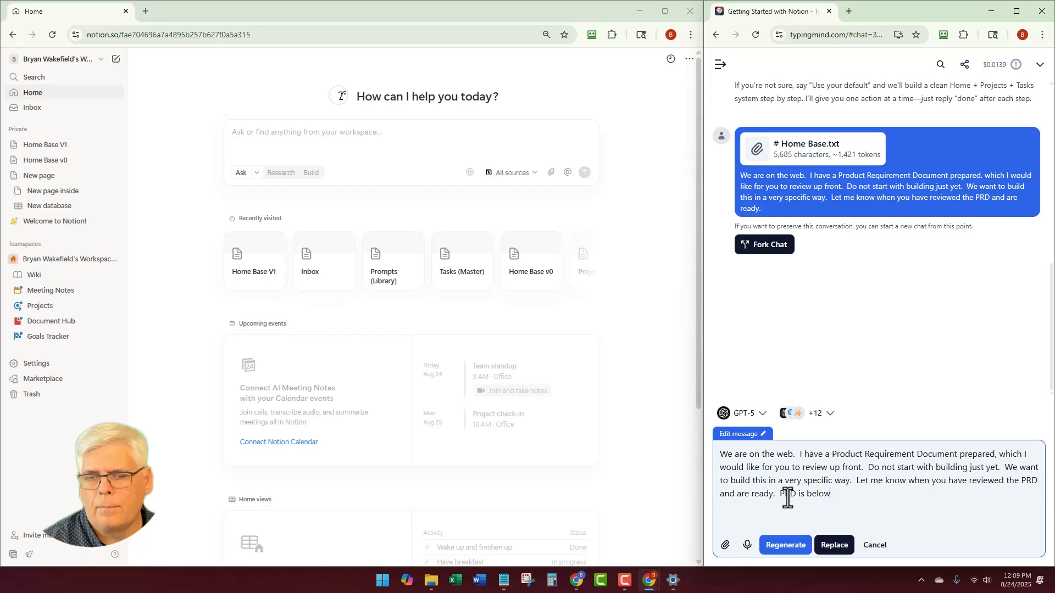
{"action": "key", "text": "ctrl+v"}
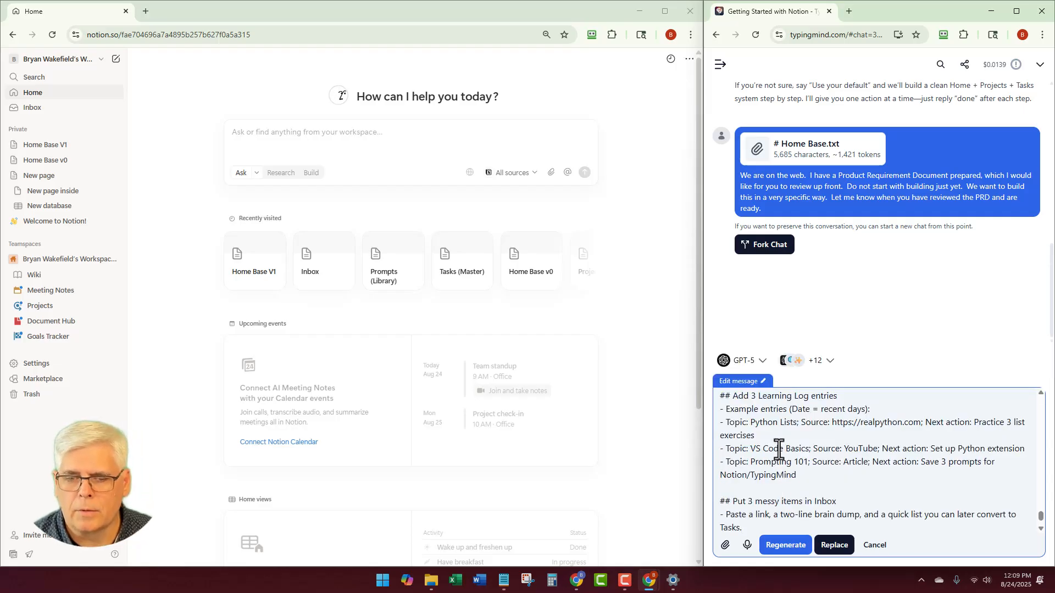
{"action": "left_click", "coordinate": [785, 545]}
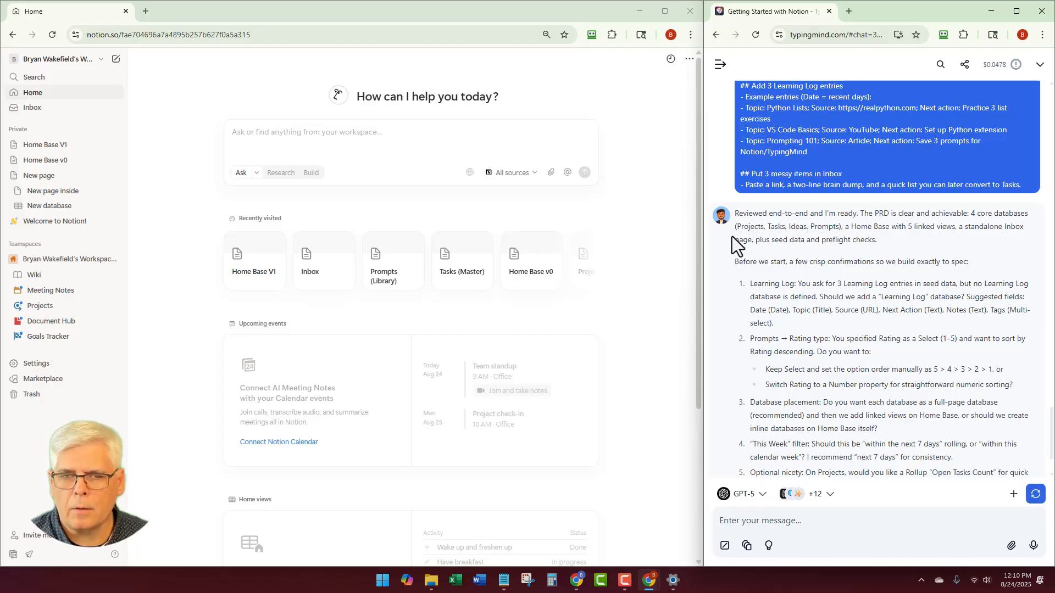
Read the agent's reply to the PRD and set the chat's output format to Step-by-step
{"action": "scroll", "coordinate": [730, 252], "scroll_direction": "down", "scroll_amount": 1}
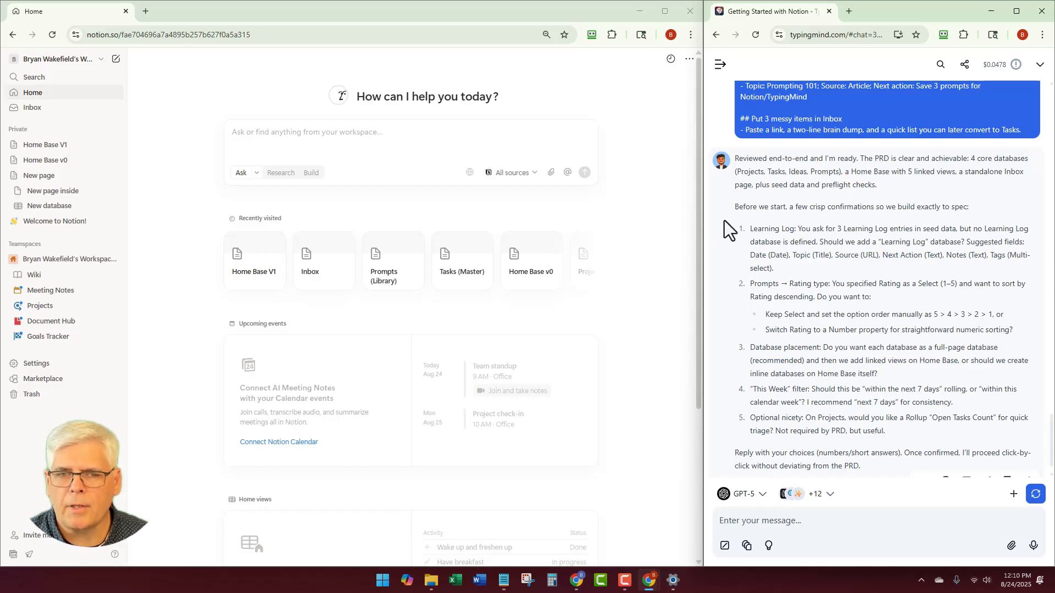
{"action": "scroll", "coordinate": [724, 220], "scroll_direction": "down", "scroll_amount": 1}
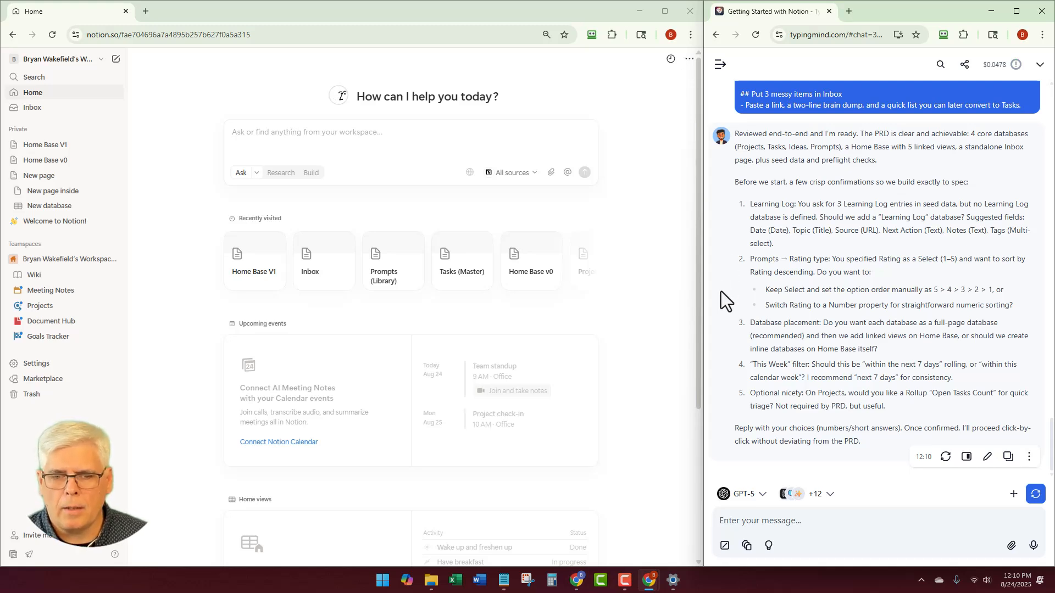
{"action": "left_click", "coordinate": [725, 546]}
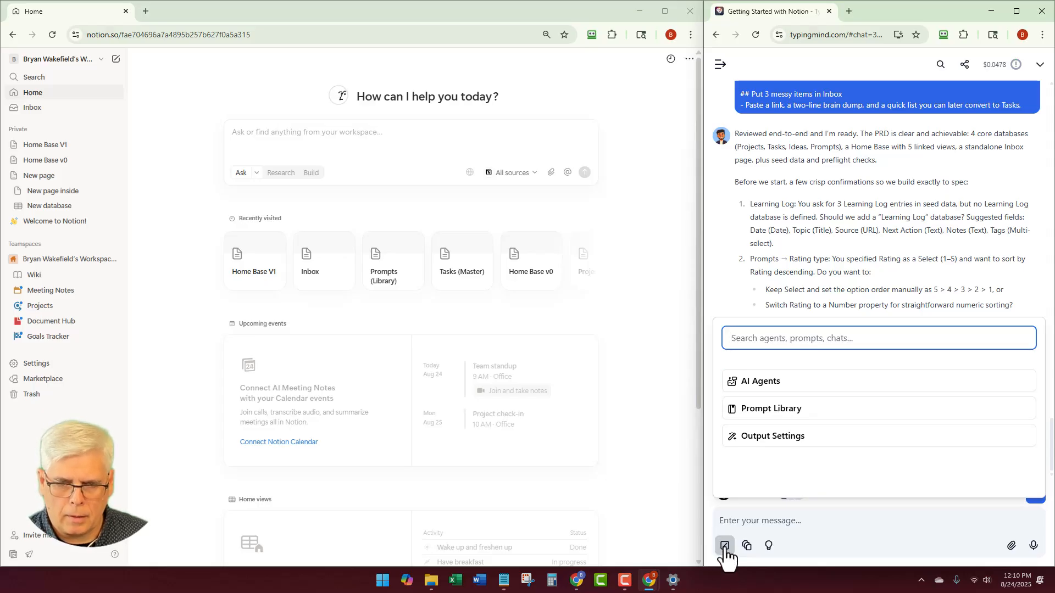
{"action": "left_click", "coordinate": [765, 438]}
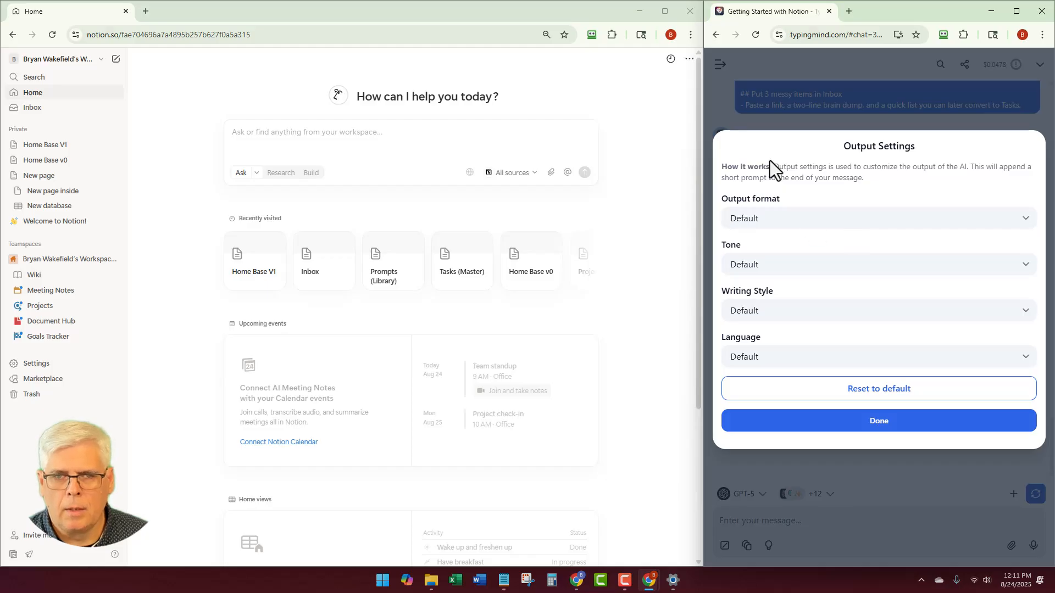
{"action": "left_click", "coordinate": [1019, 219]}
{"action": "left_click", "coordinate": [779, 270]}
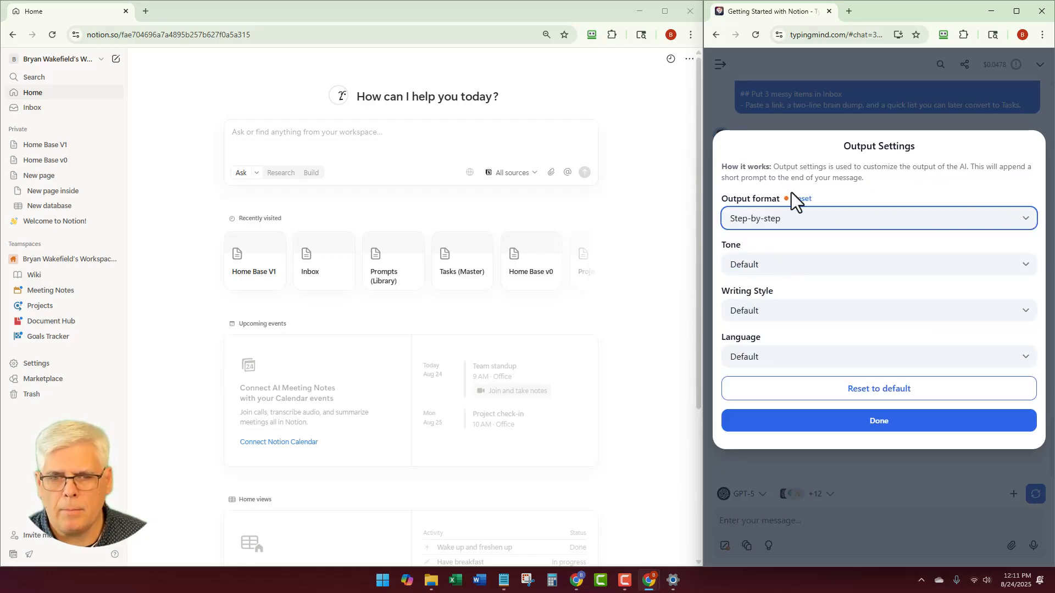
Look through the tone, language and writing style options, leave them at Default, and save the output settings
{"action": "left_click", "coordinate": [1022, 266]}
{"action": "left_click", "coordinate": [1022, 269]}
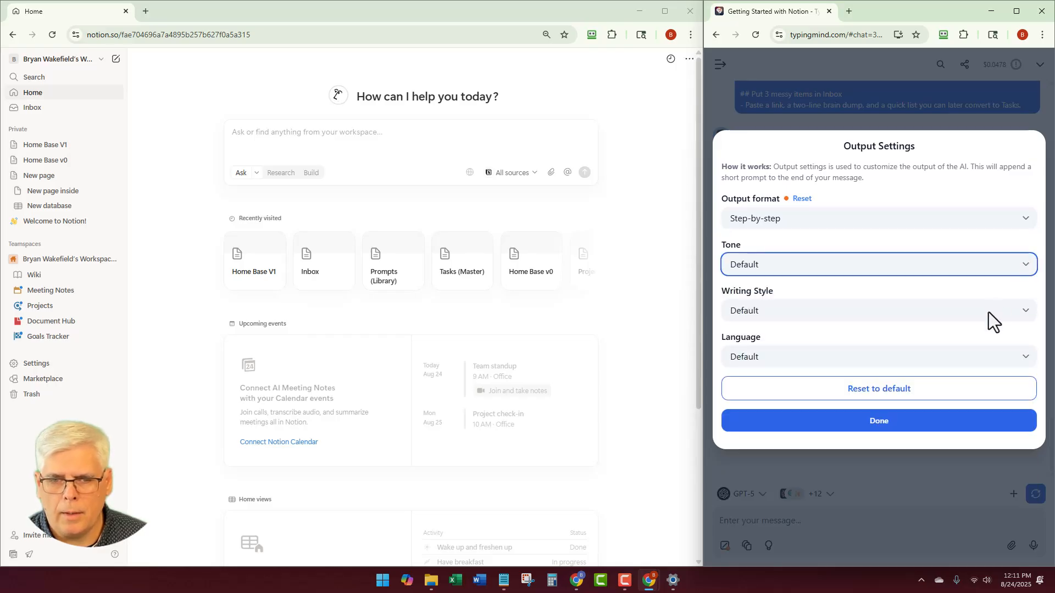
{"action": "left_click", "coordinate": [1024, 364]}
{"action": "left_click", "coordinate": [1024, 364]}
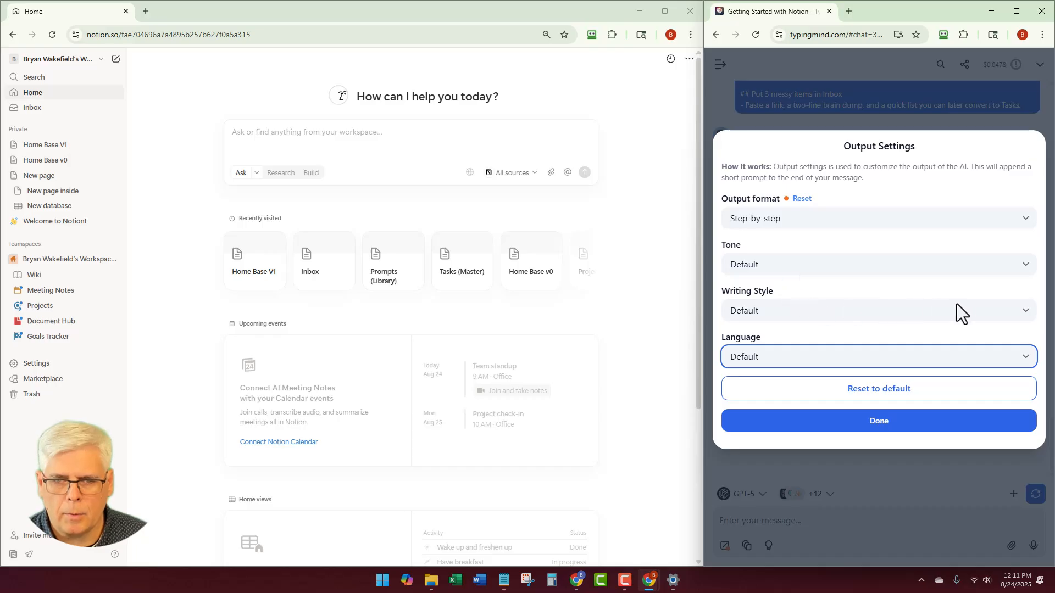
{"action": "left_click", "coordinate": [1006, 308]}
{"action": "left_click", "coordinate": [1007, 309]}
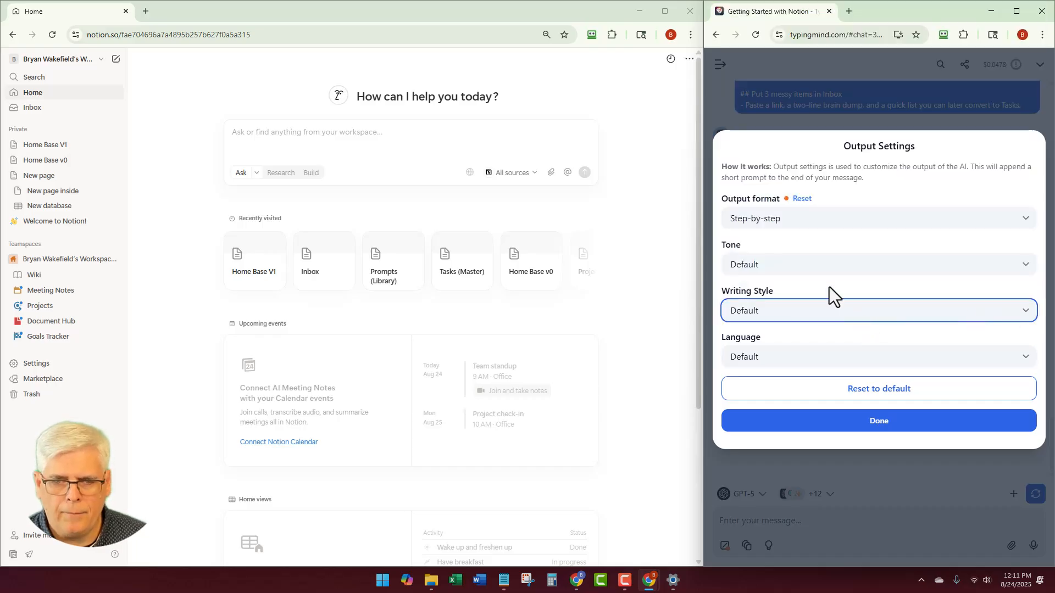
{"action": "left_click", "coordinate": [878, 424]}
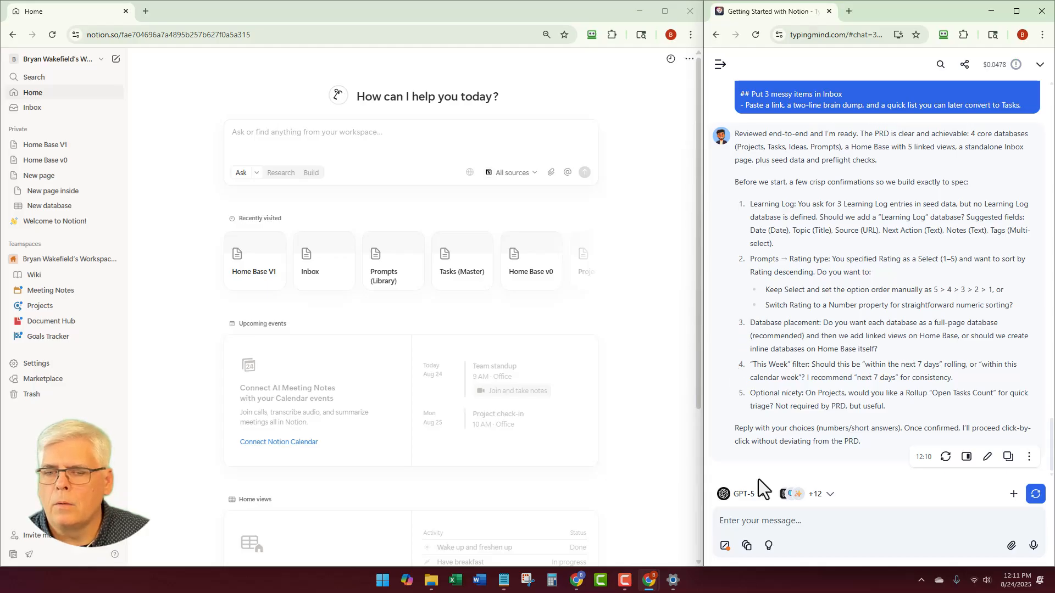
Start a reply to the agent with "Lets handle all of those as we proceed."
{"action": "left_click", "coordinate": [778, 523]}
{"action": "type", "text": "Lets hand "}
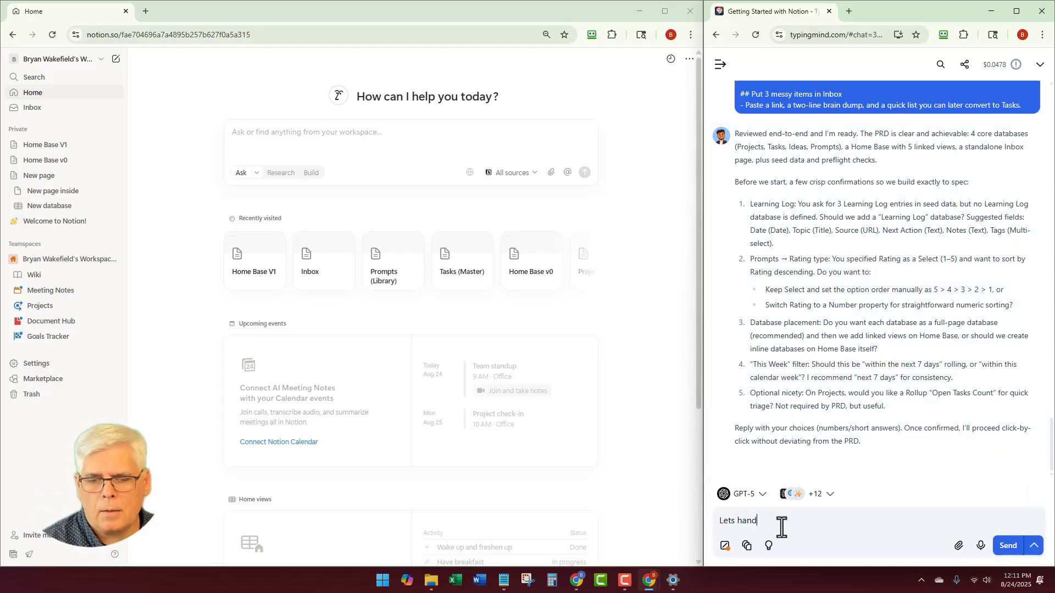
{"action": "type", "text": "le all o"}
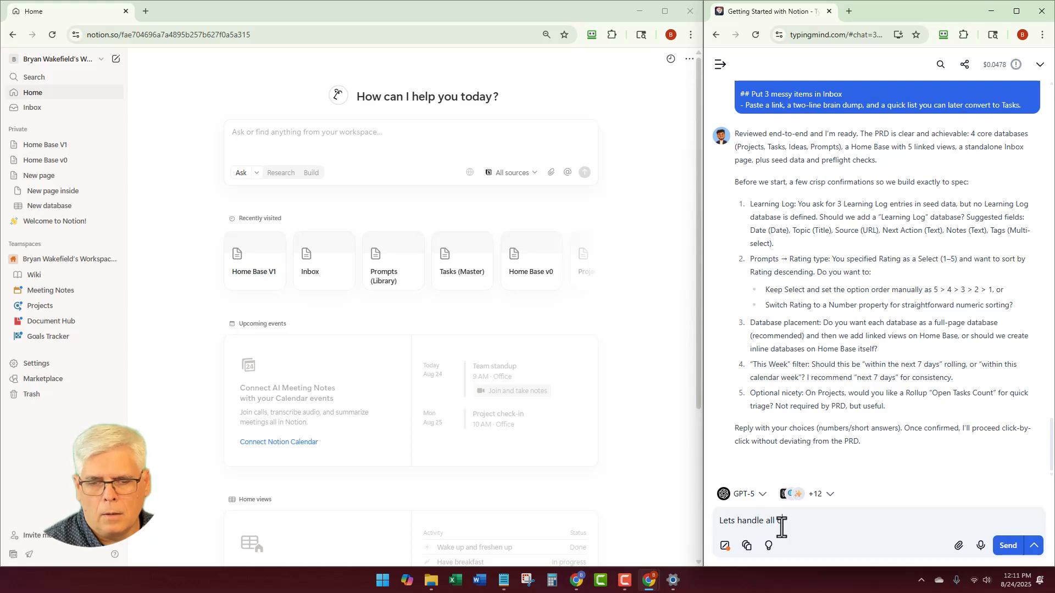
{"action": "type", "text": " fthes"}
{"action": "key", "text": "BackSpace"}
{"action": "key", "text": "BackSpace"}
{"action": "key", "text": "BackSpace"}
{"action": "key", "text": "BackSpace"}
{"action": "key", "text": "BackSpace"}
{"action": "key", "text": "BackSpace"}
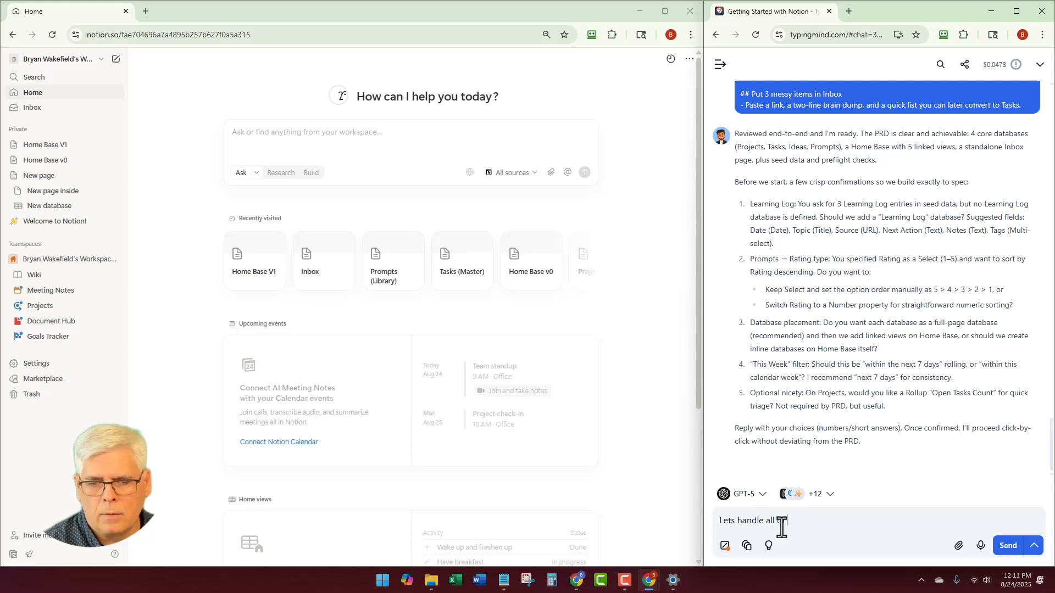
{"action": "type", "text": "f those as we "}
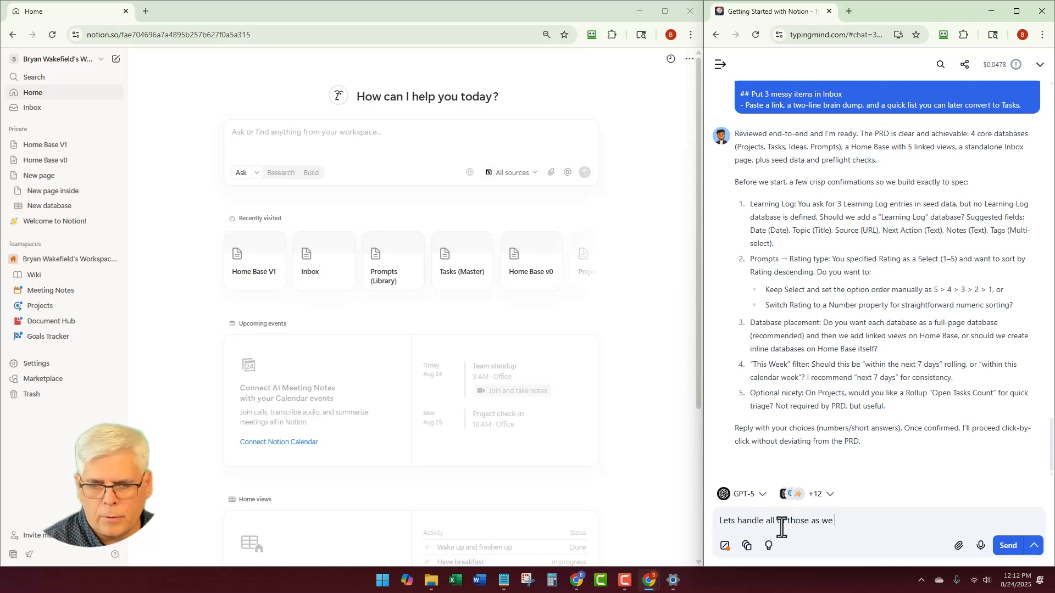
{"action": "type", "text": "proceed"}
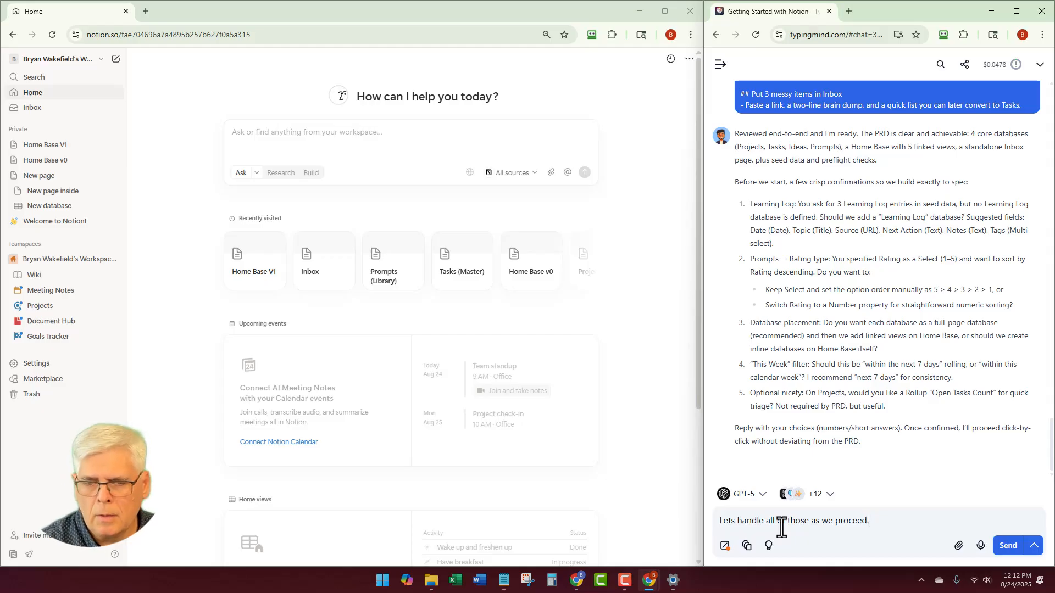
Add the sentence "I would like to talk about how I want to go about building this." to the reply
{"action": "type", "text": ".  i wo"}
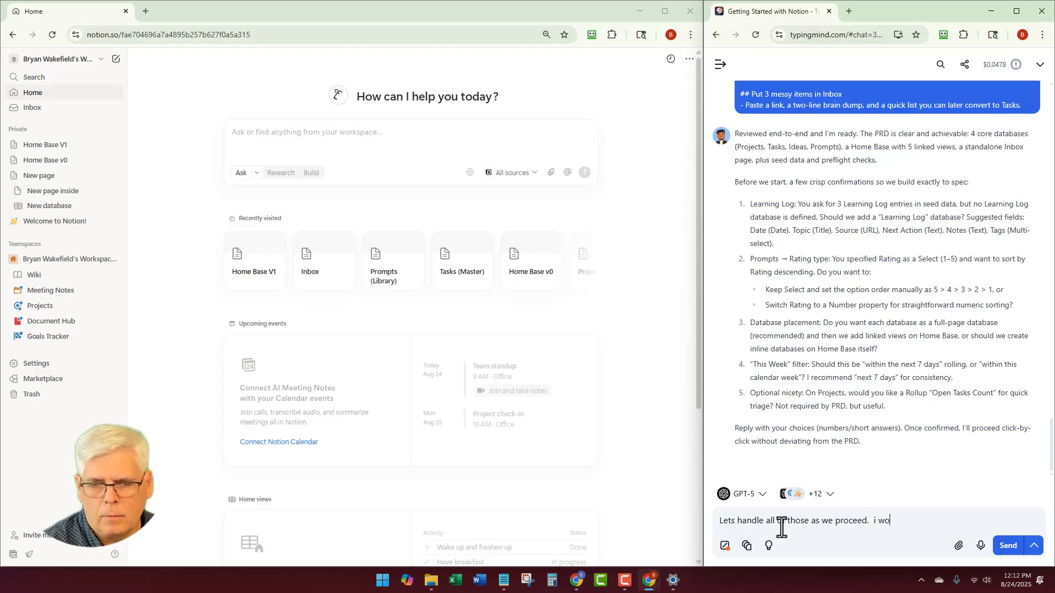
{"action": "type", "text": " would like to "}
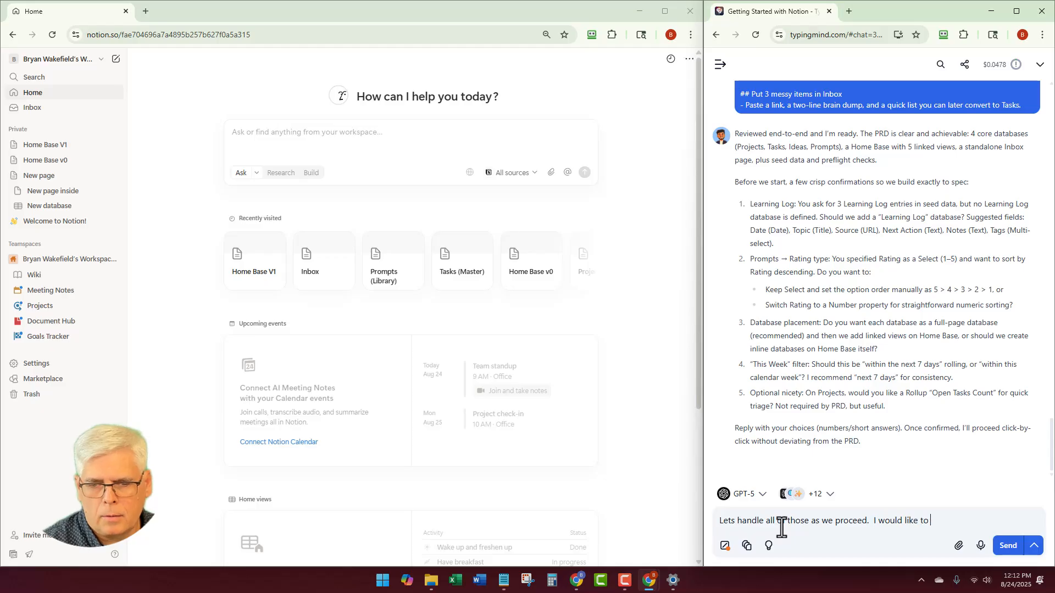
{"action": "type", "text": "tla"}
{"action": "key", "text": "BackSpace"}
{"action": "key", "text": "BackSpace"}
{"action": "type", "text": "alk "}
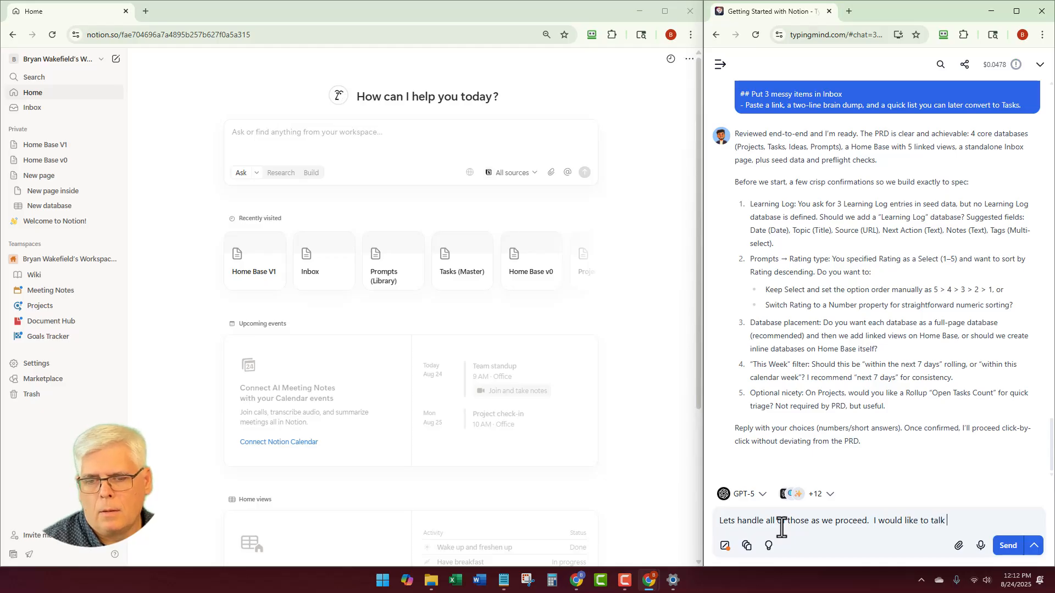
{"action": "type", "text": "about how"}
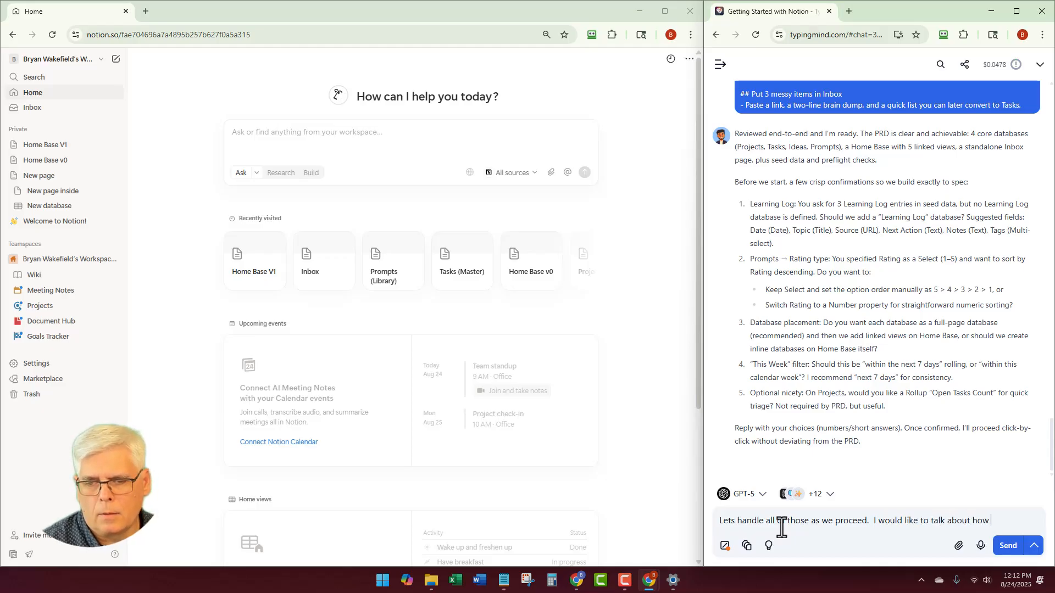
{"action": "type", "text": " I want to "}
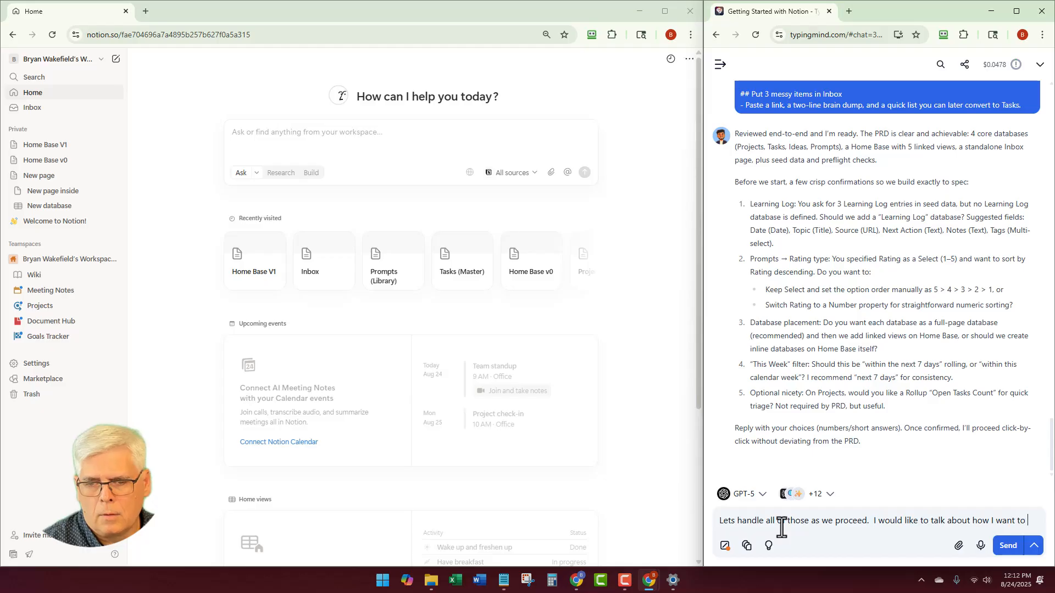
{"action": "type", "text": "go about buildi"}
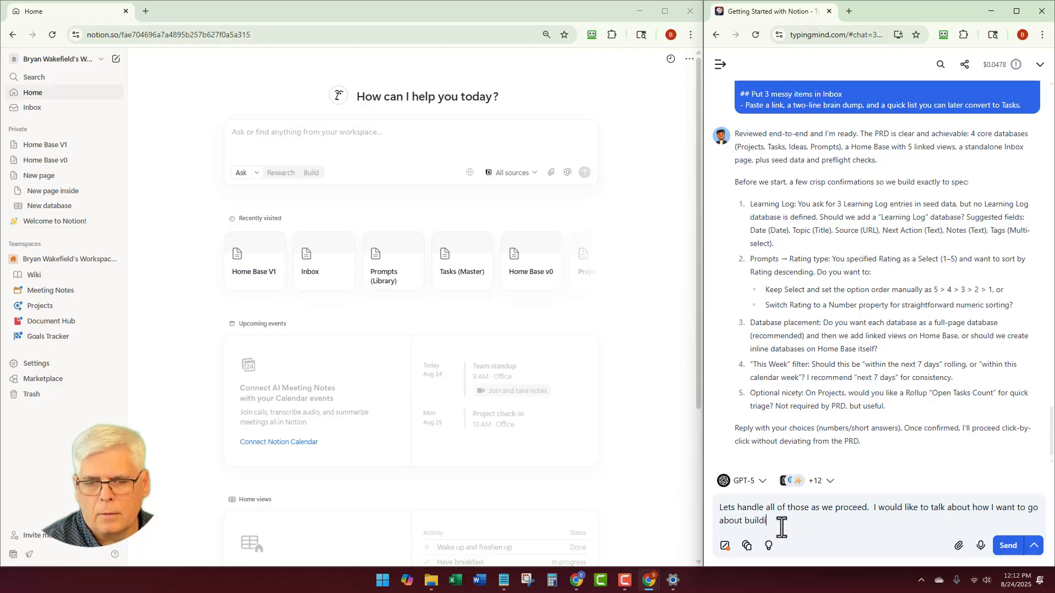
{"action": "type", "text": "ng this."}
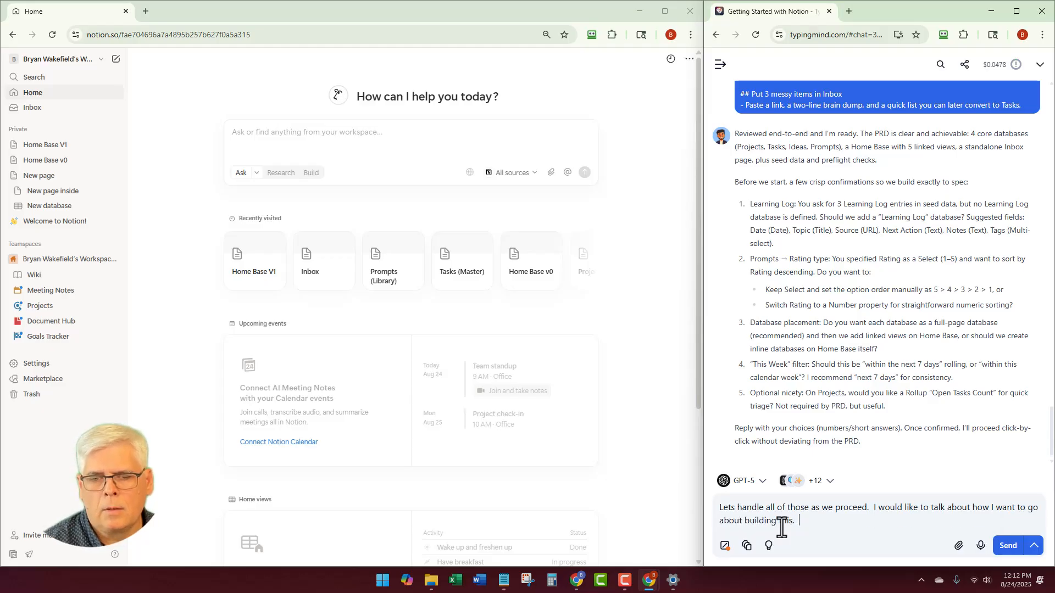
Add the sentence "I would like you to prepare a downloadable csv for each of the databases." to the reply
{"action": "type", "text": "I would li"}
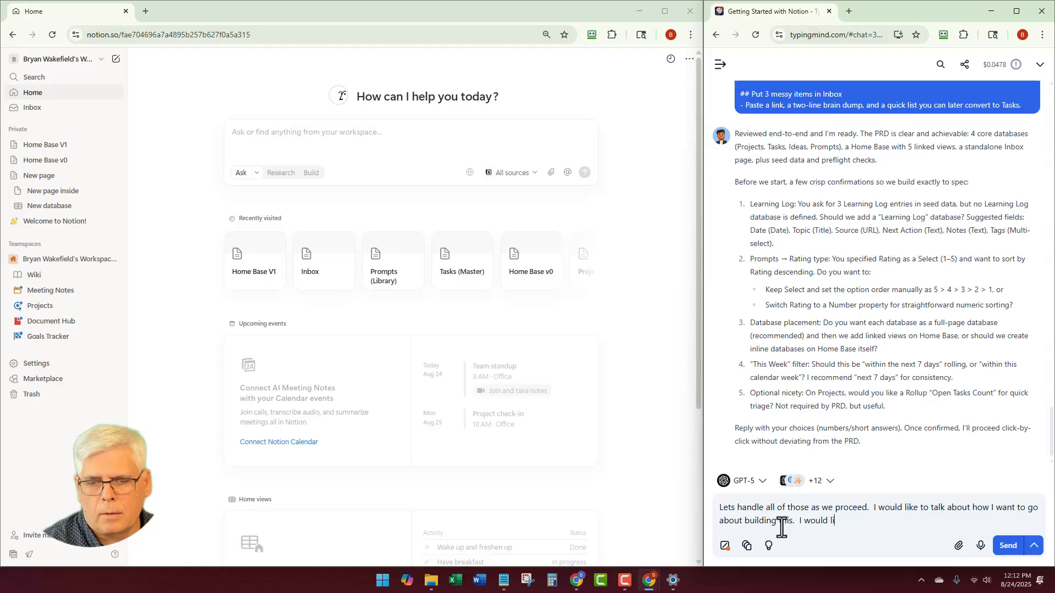
{"action": "type", "text": "ke you to prepa"}
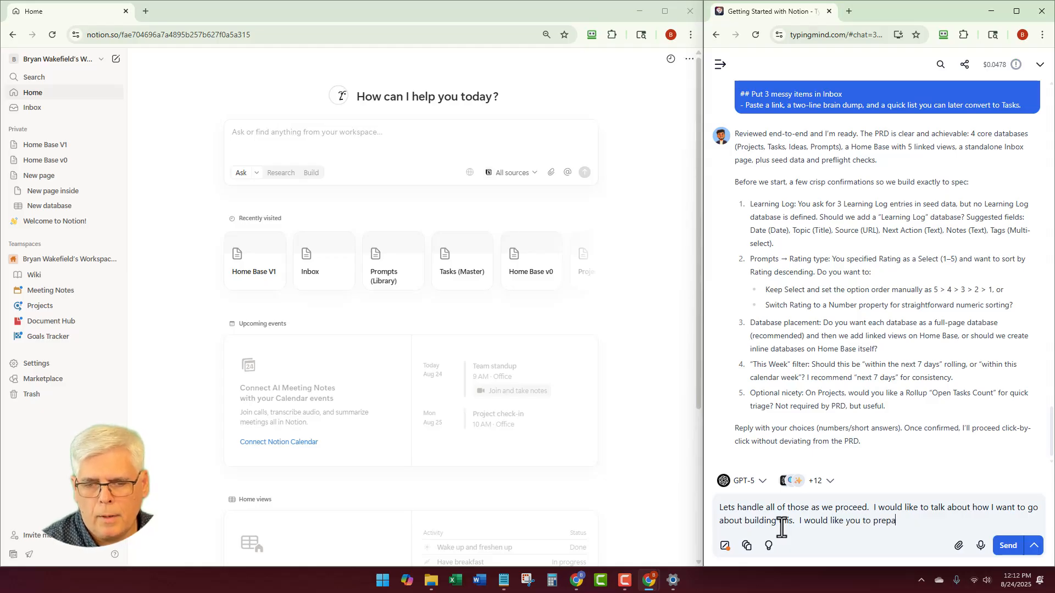
{"action": "type", "text": "re a dlown"}
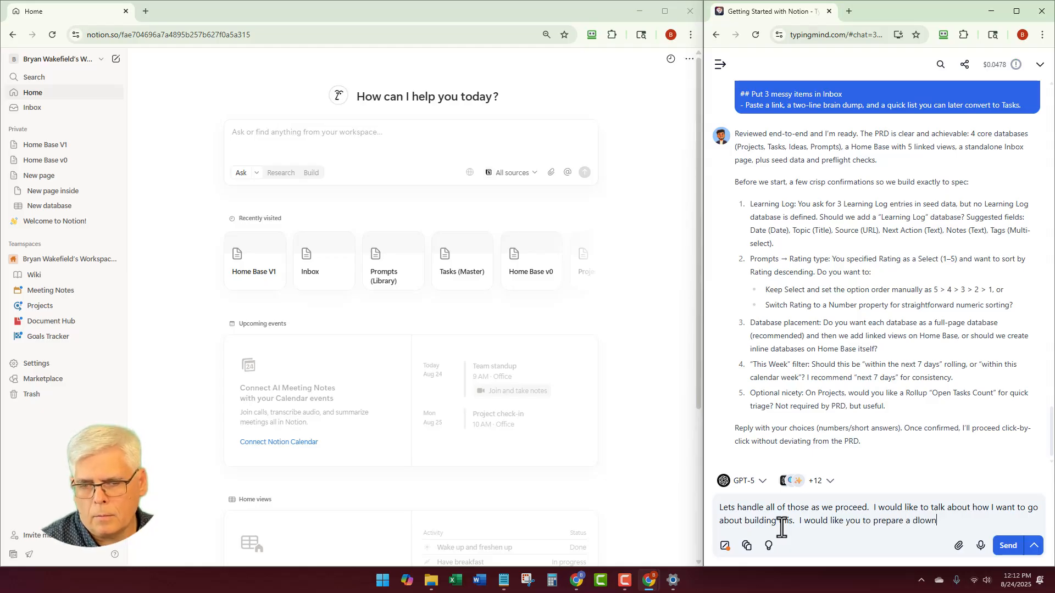
{"action": "key", "text": "BackSpace"}
{"action": "key", "text": "BackSpace"}
{"action": "key", "text": "BackSpace"}
{"action": "key", "text": "BackSpace"}
{"action": "type", "text": "ownloadable cs"}
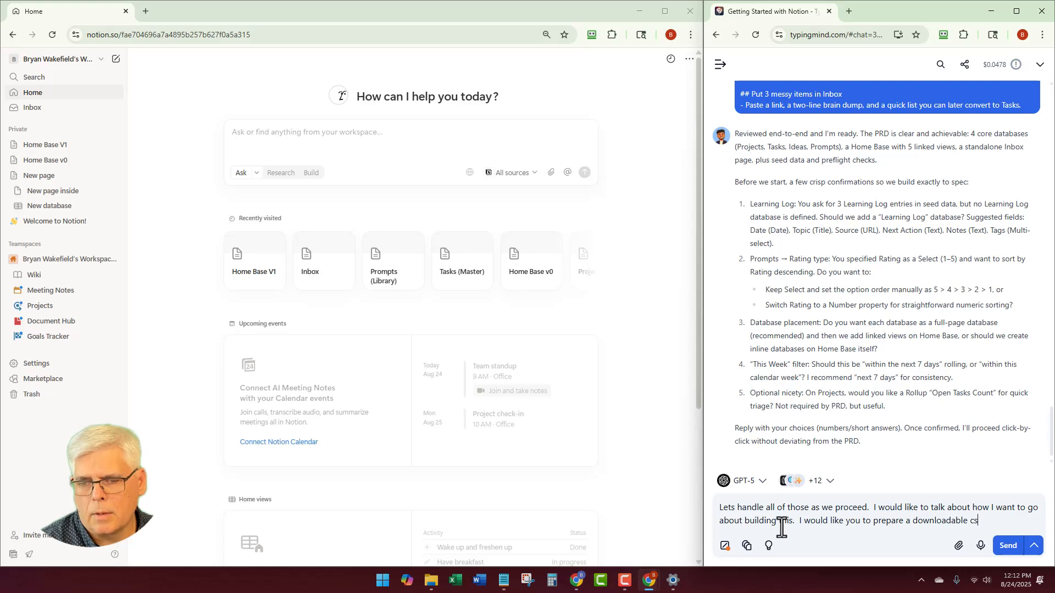
{"action": "type", "text": "v for eac"}
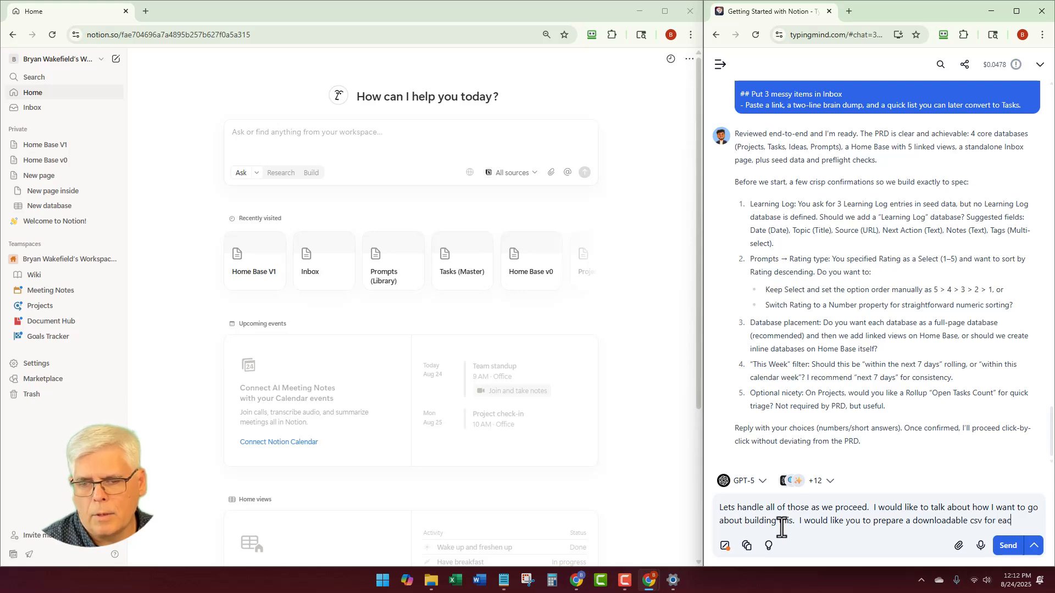
{"action": "type", "text": "h of the "}
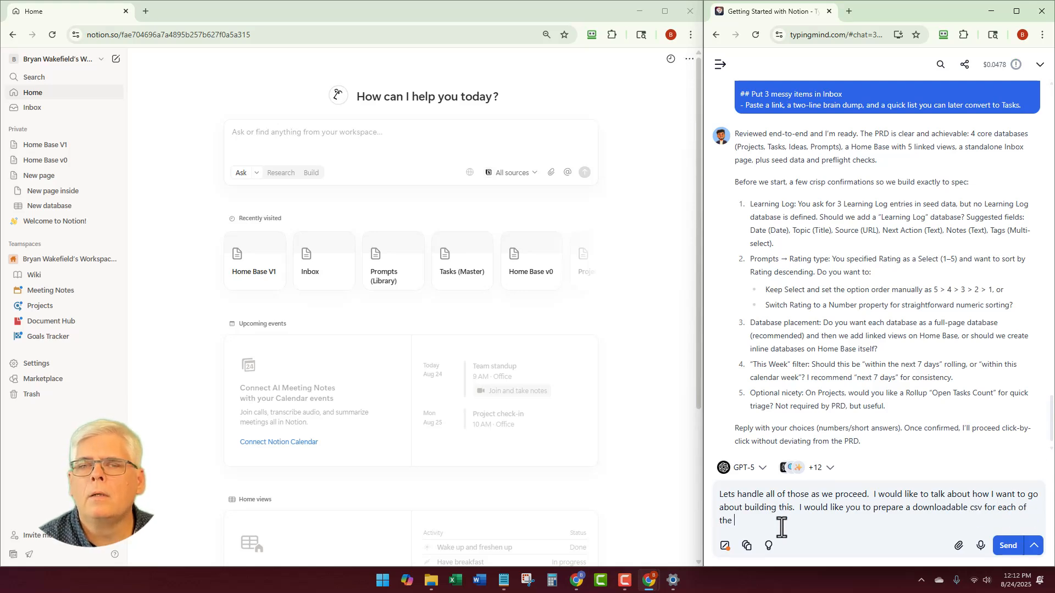
{"action": "type", "text": "database"}
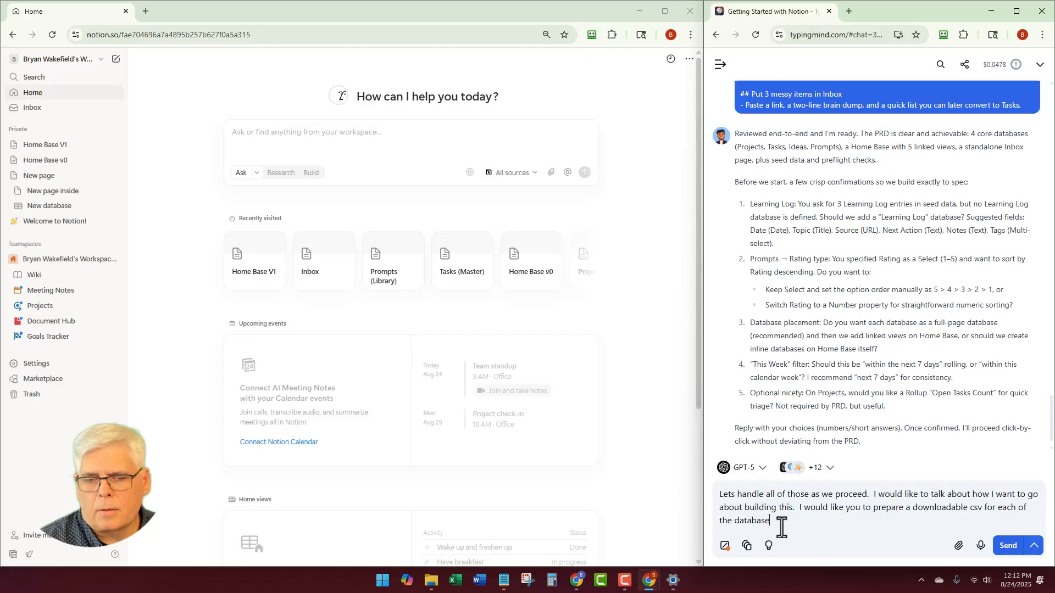
{"action": "type", "text": "s.  We will wa"}
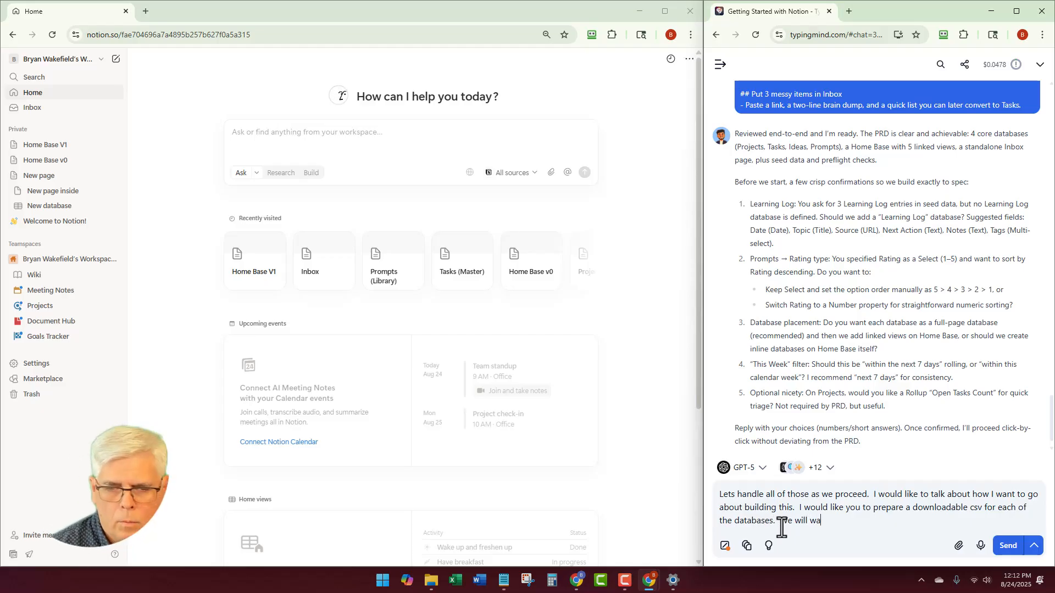
Continue the reply with "We will want to have all of the drop downs prefilled"
{"action": "type", "text": "nt to "}
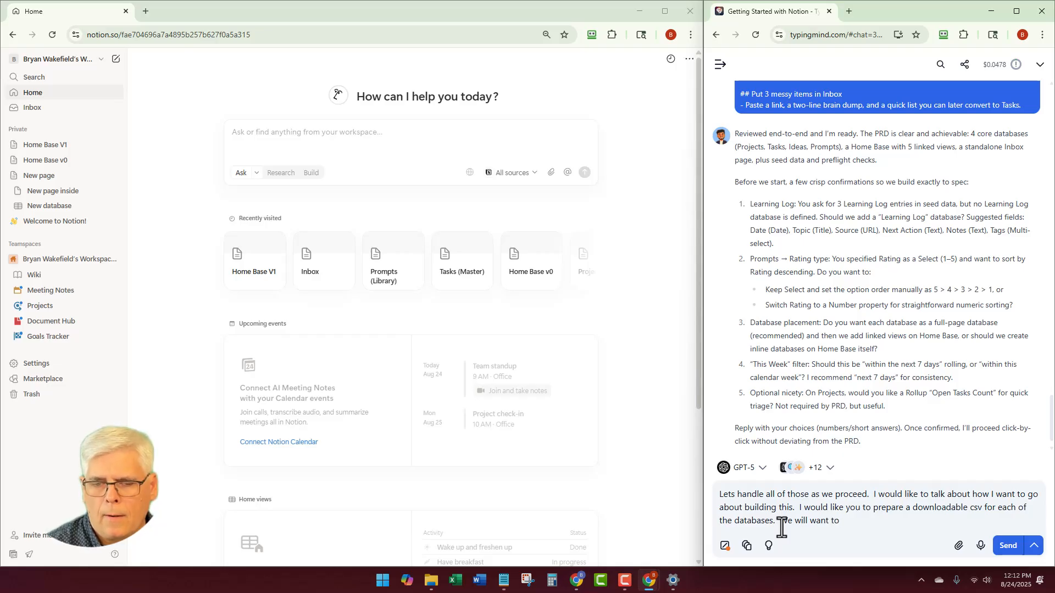
{"action": "type", "text": "have all o"}
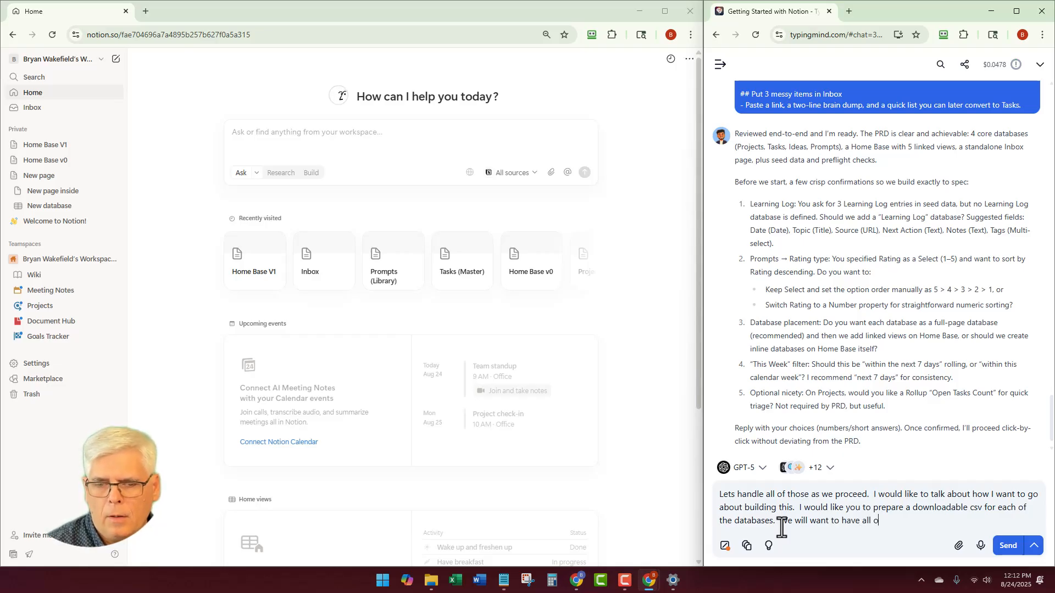
{"action": "type", "text": "f the drop dow"}
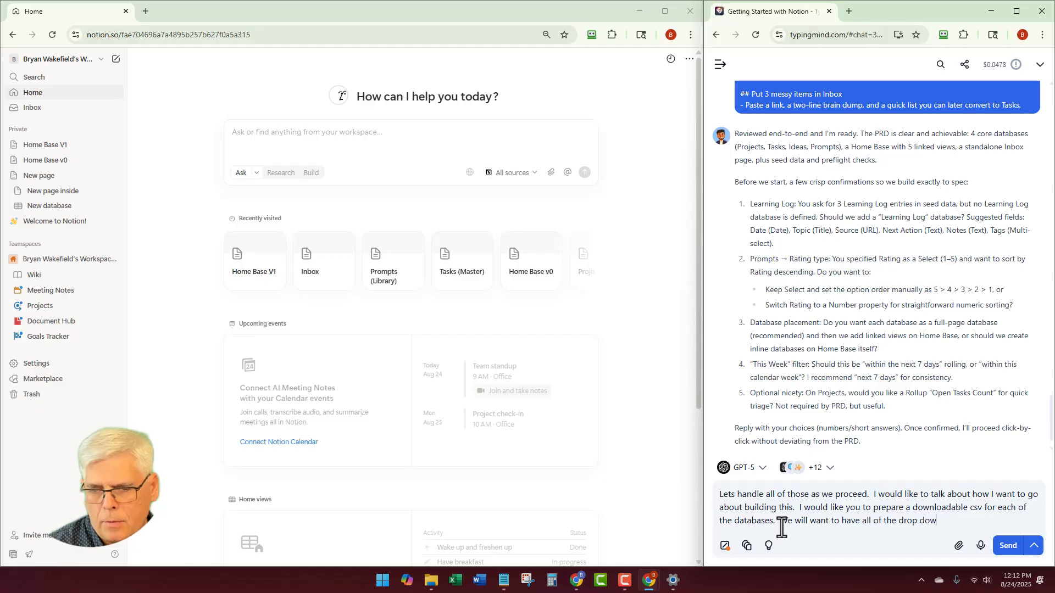
{"action": "type", "text": "ns pr"}
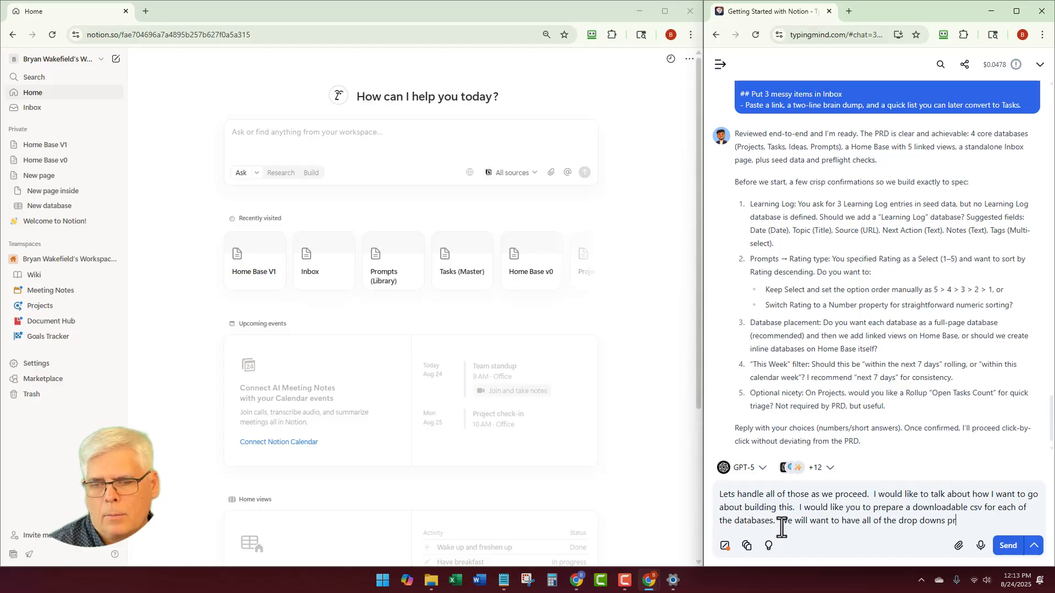
{"action": "type", "text": "efilled"}
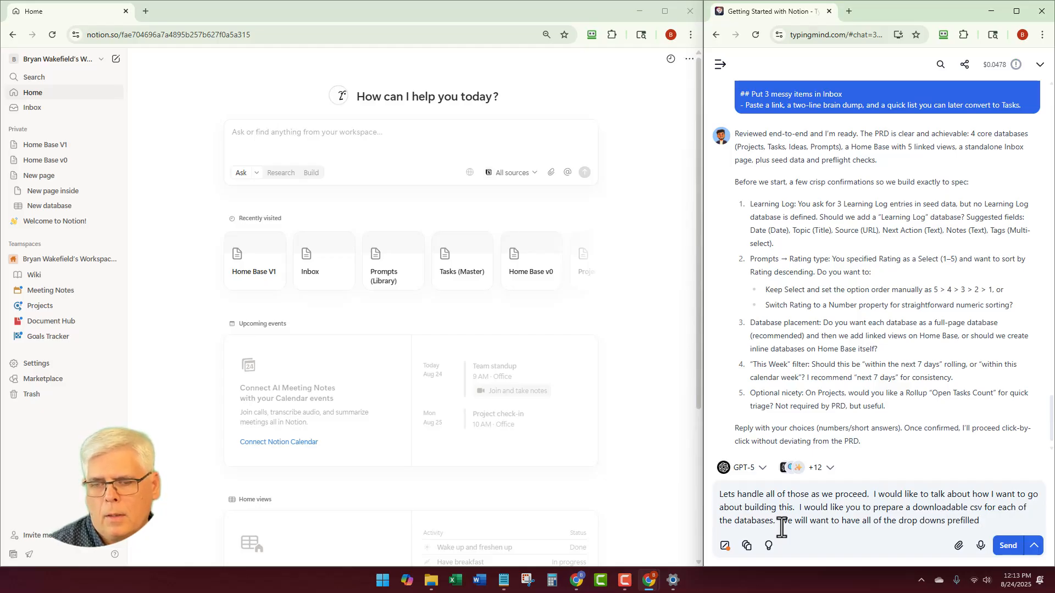
Complete the drop-downs sentence with "and we can do that by adding the options in the sample rows of the csv."
{"action": "type", "text": " and we can go"}
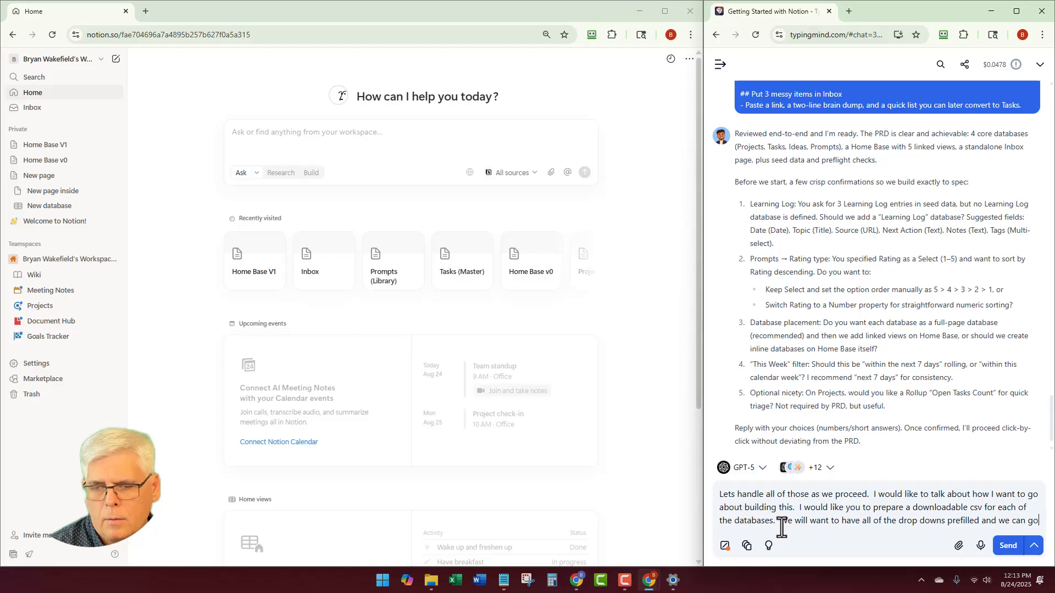
{"action": "key", "text": "BackSpace"}
{"action": "key", "text": "BackSpace"}
{"action": "type", "text": "do that b"}
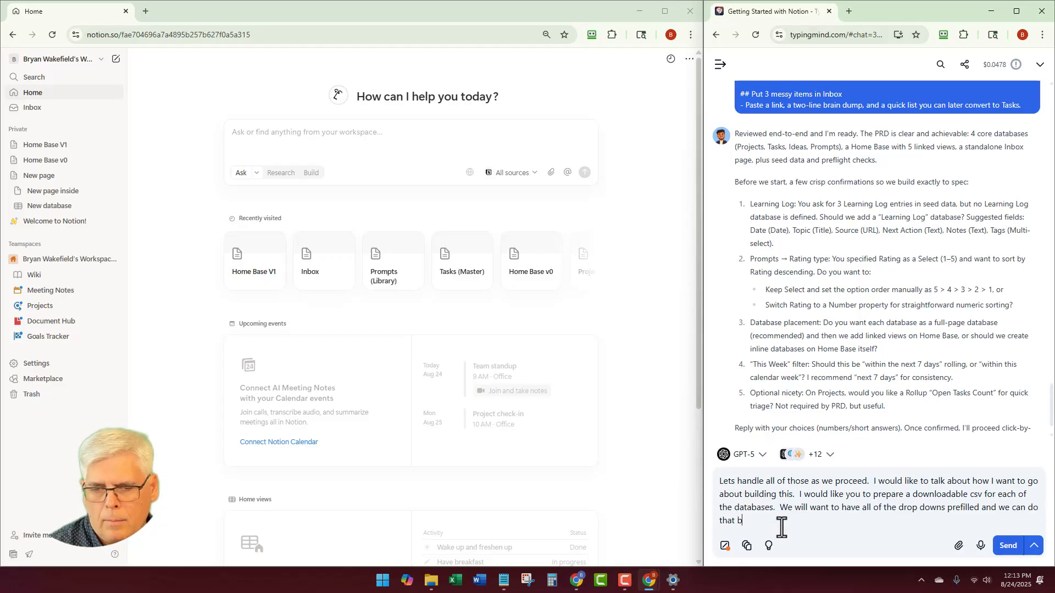
{"action": "type", "text": "y adding the "}
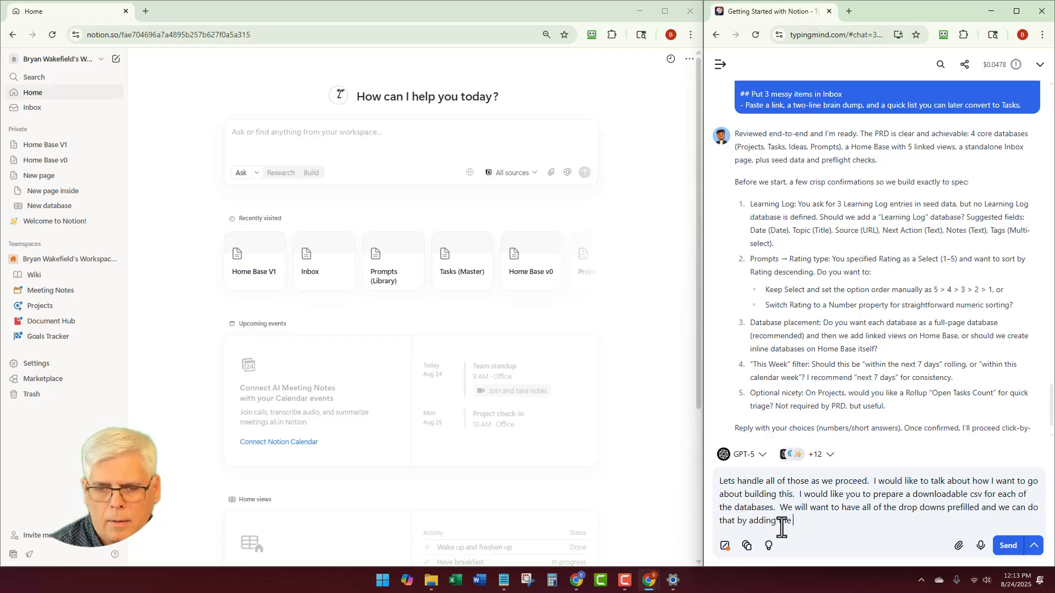
{"action": "type", "text": "optin"}
{"action": "type", "text": "on"}
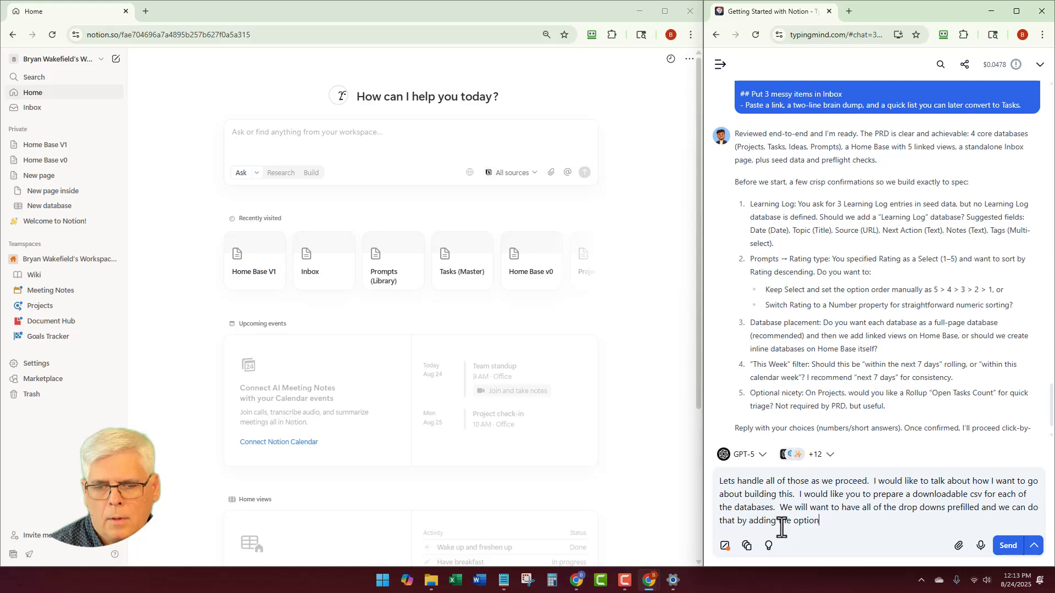
{"action": "type", "text": "s in the sam"}
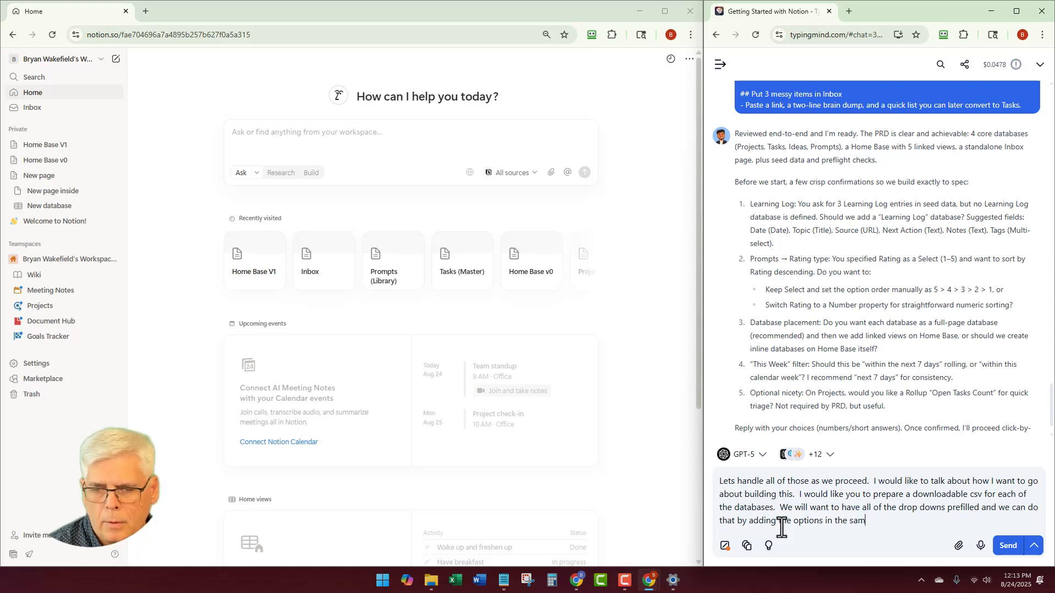
{"action": "type", "text": "ple rows of the "}
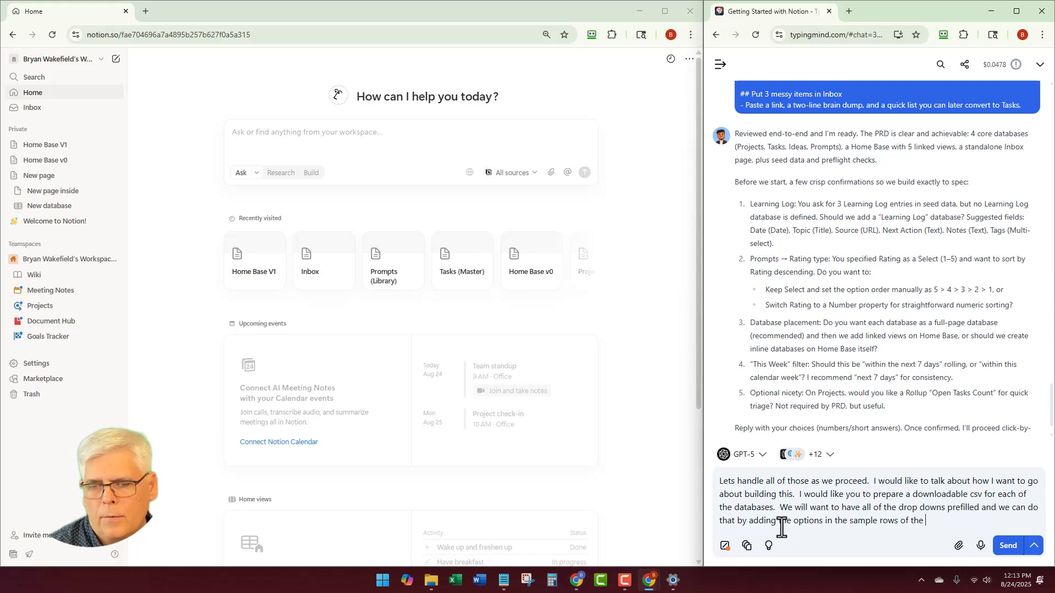
{"action": "type", "text": "csv.  Do"}
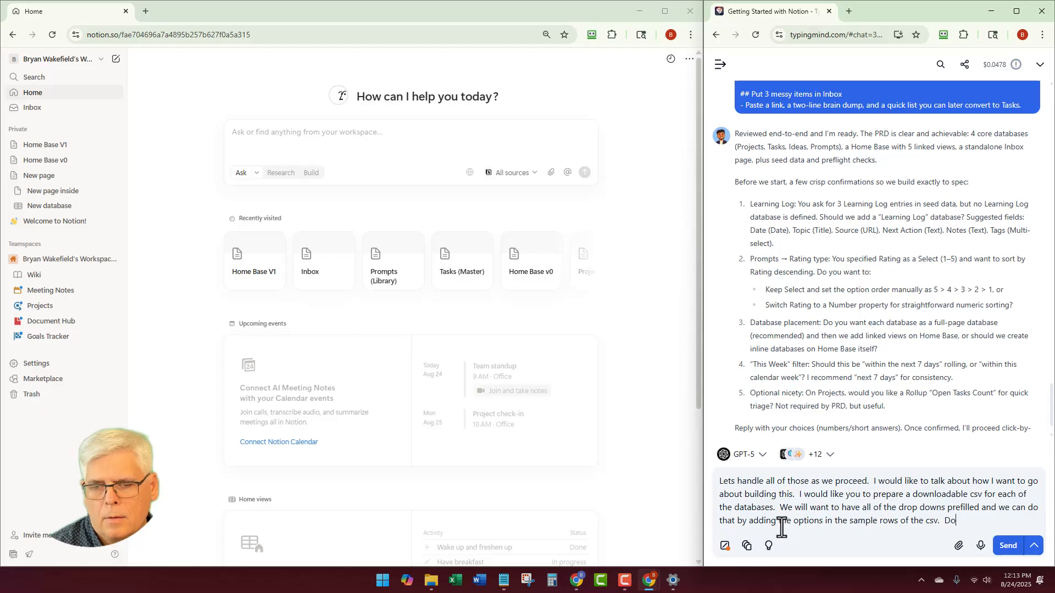
Add "Does that make sense? Don't do anything just yet, let's make sure we are on the same page." and send the reply
{"action": "type", "text": "es that make sense?  Done"}
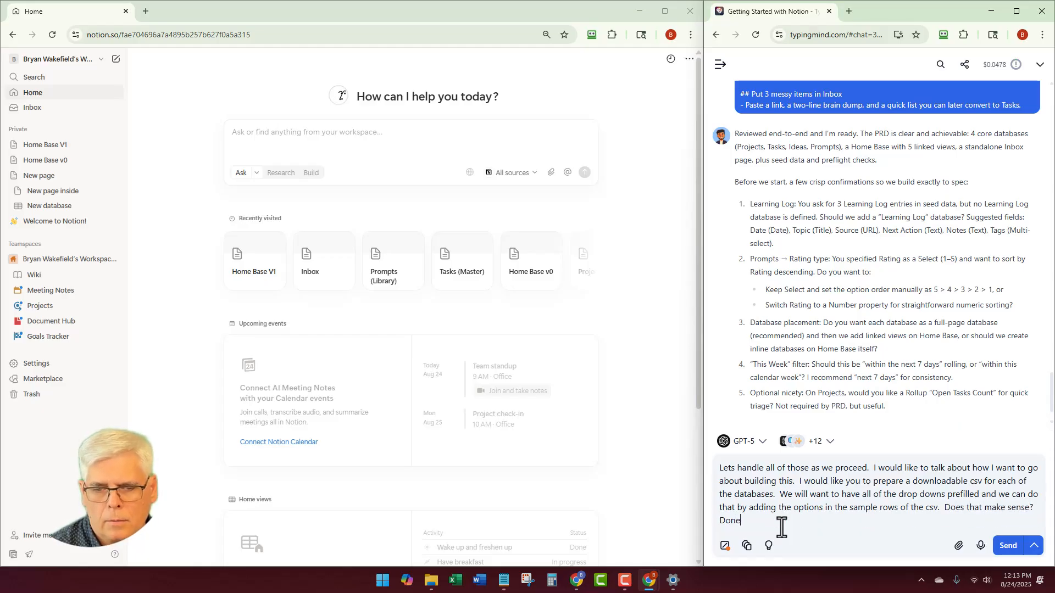
{"action": "type", "text": "'t do anyth"}
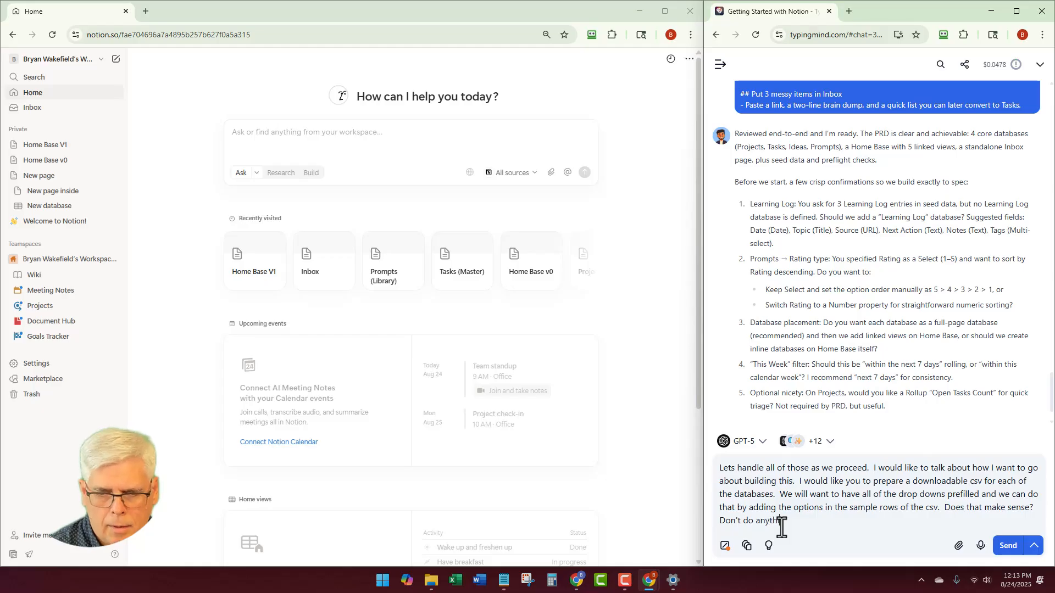
{"action": "type", "text": "ing just yet,"}
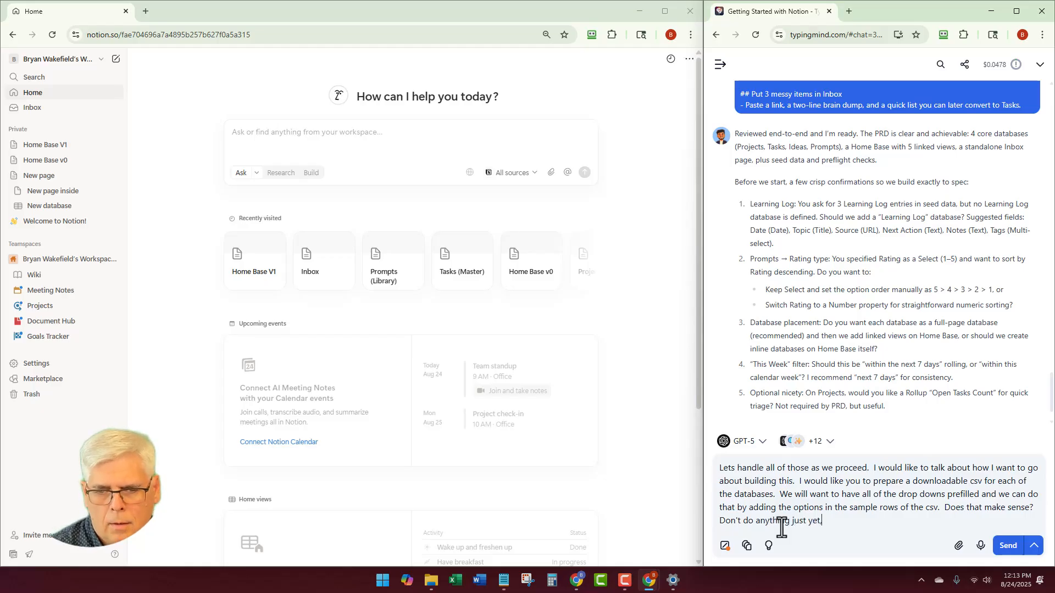
{"action": "type", "text": " let's am"}
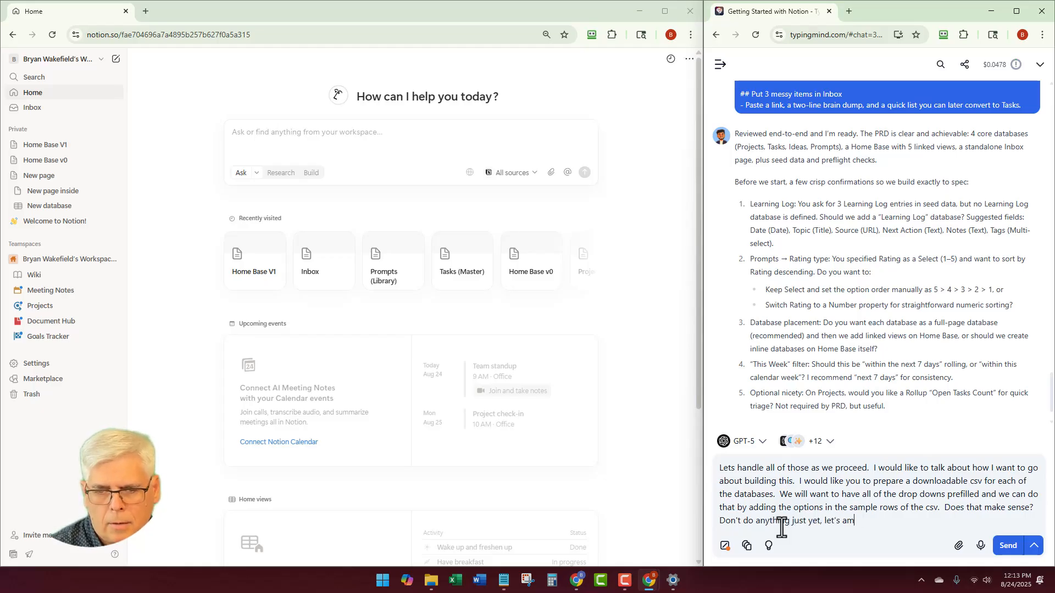
{"action": "key", "text": "BackSpace"}
{"action": "key", "text": "BackSpace"}
{"action": "type", "text": "make sure we"}
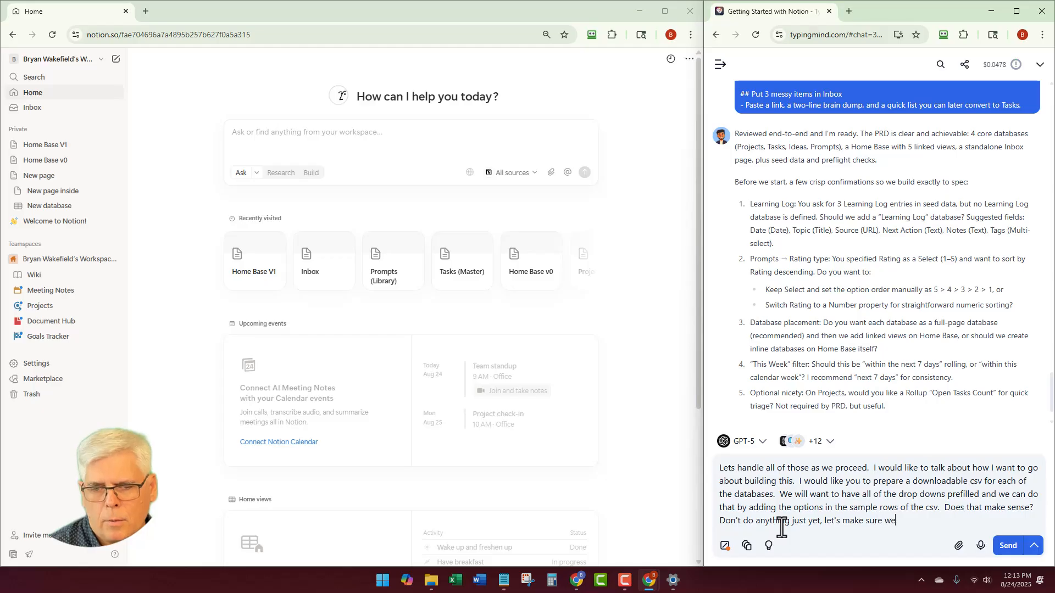
{"action": "type", "text": " are on the same p"}
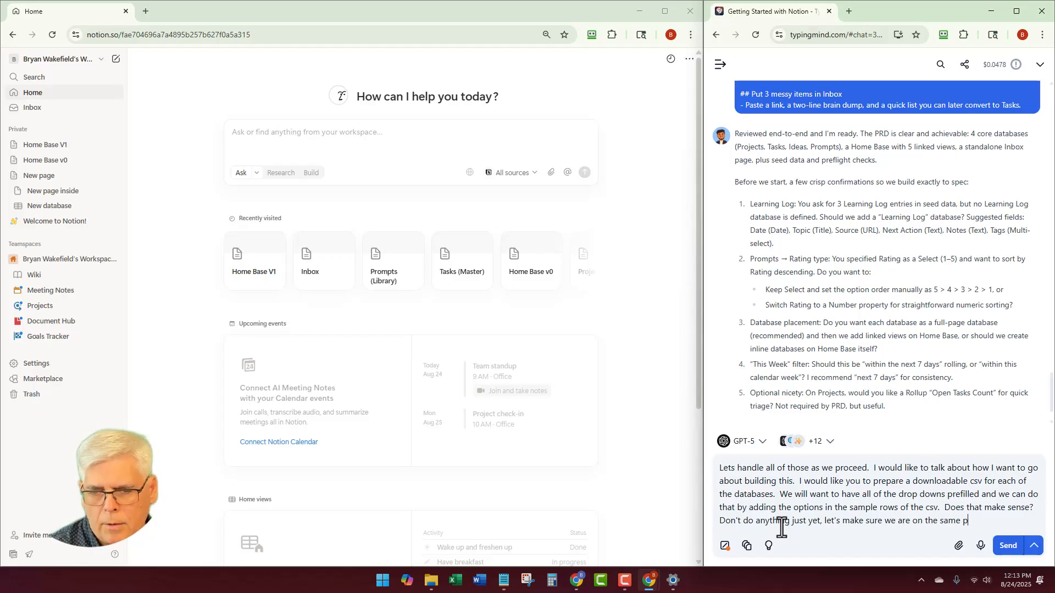
{"action": "type", "text": "age."}
{"action": "key", "text": "Return"}
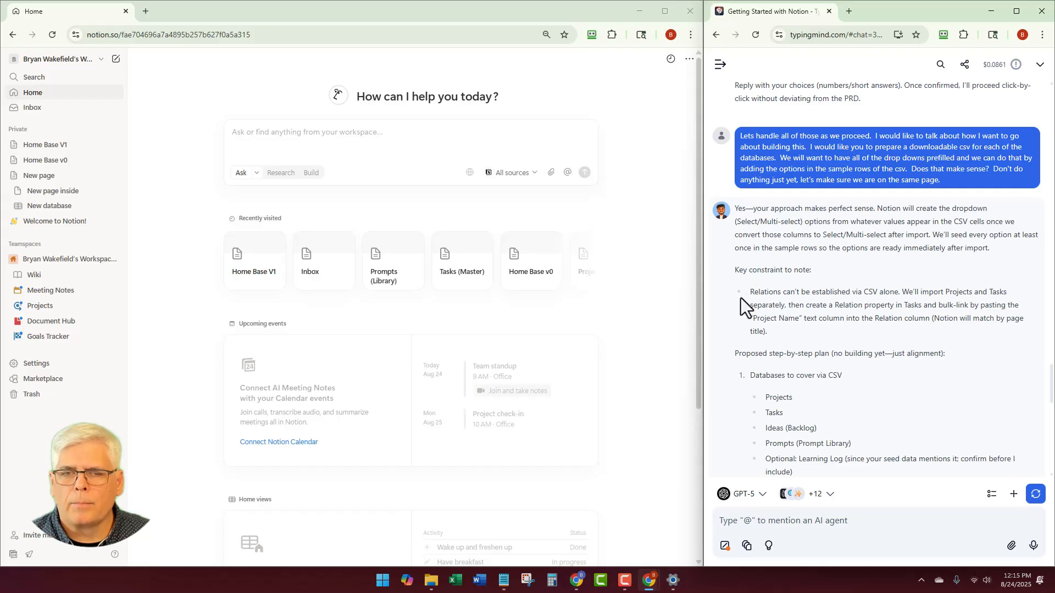
Read the agent's response on the CSV approach, from the key constraint through the proposed step-by-step plan to the open points to confirm
{"action": "scroll", "coordinate": [713, 296], "scroll_direction": "down", "scroll_amount": 1}
{"action": "scroll", "coordinate": [713, 296], "scroll_direction": "down", "scroll_amount": 1}
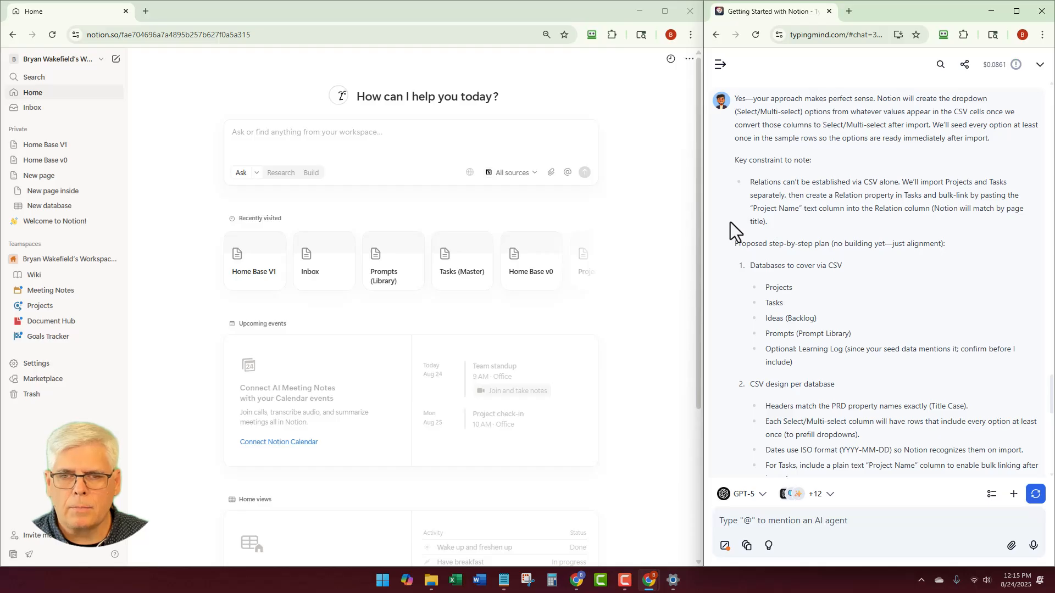
{"action": "scroll", "coordinate": [730, 222], "scroll_direction": "down", "scroll_amount": 1}
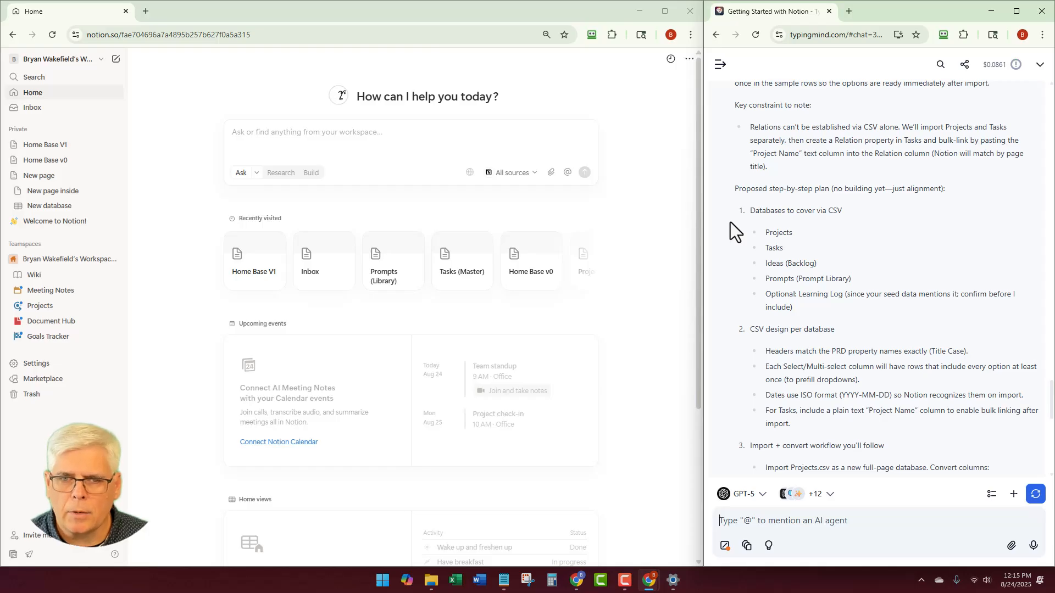
{"action": "scroll", "coordinate": [724, 223], "scroll_direction": "down", "scroll_amount": 1}
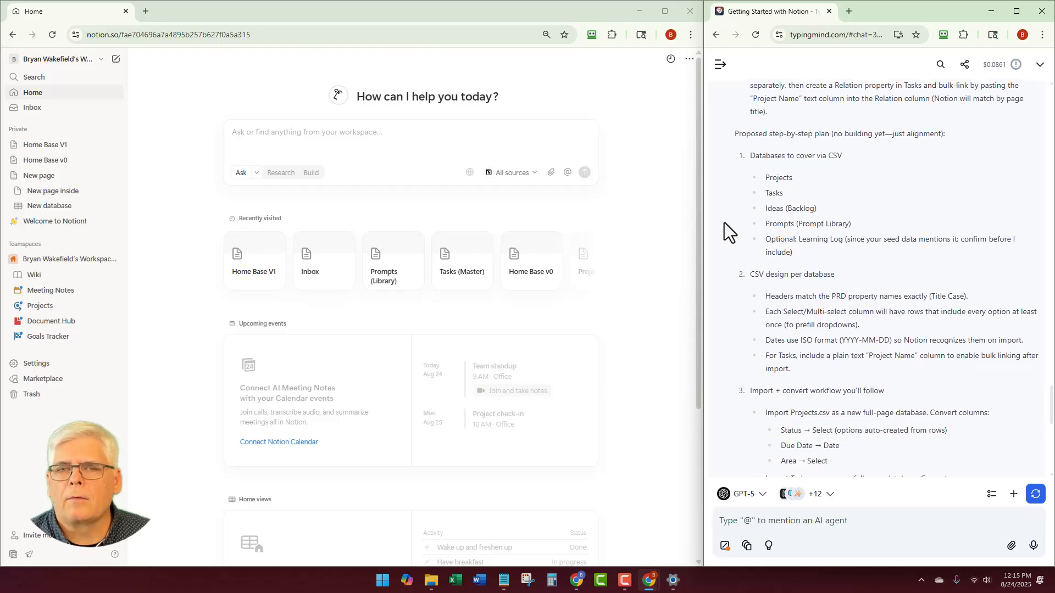
{"action": "scroll", "coordinate": [724, 222], "scroll_direction": "down", "scroll_amount": 1}
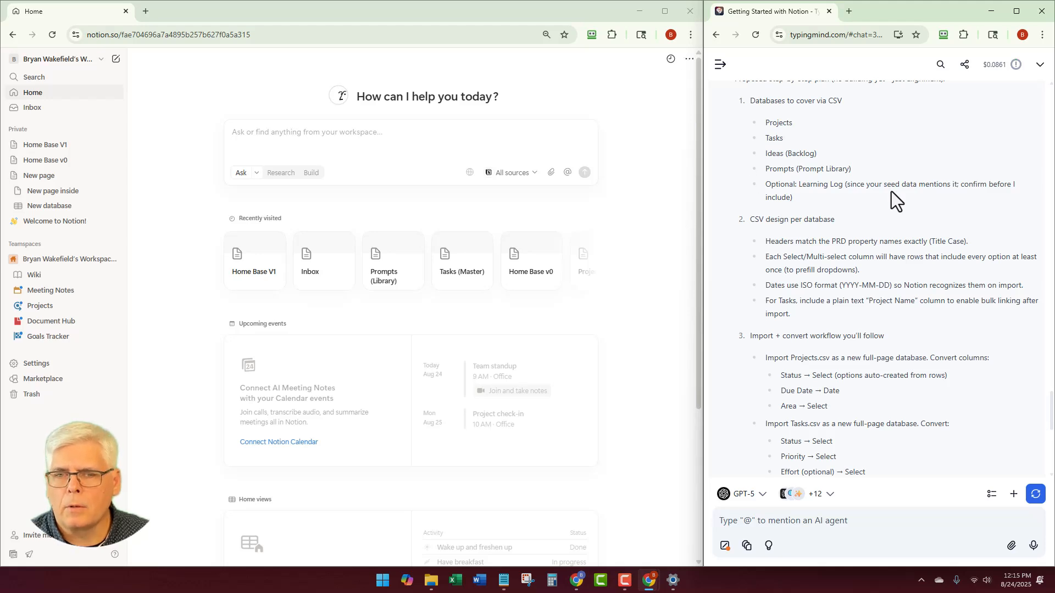
{"action": "scroll", "coordinate": [725, 165], "scroll_direction": "down", "scroll_amount": 2}
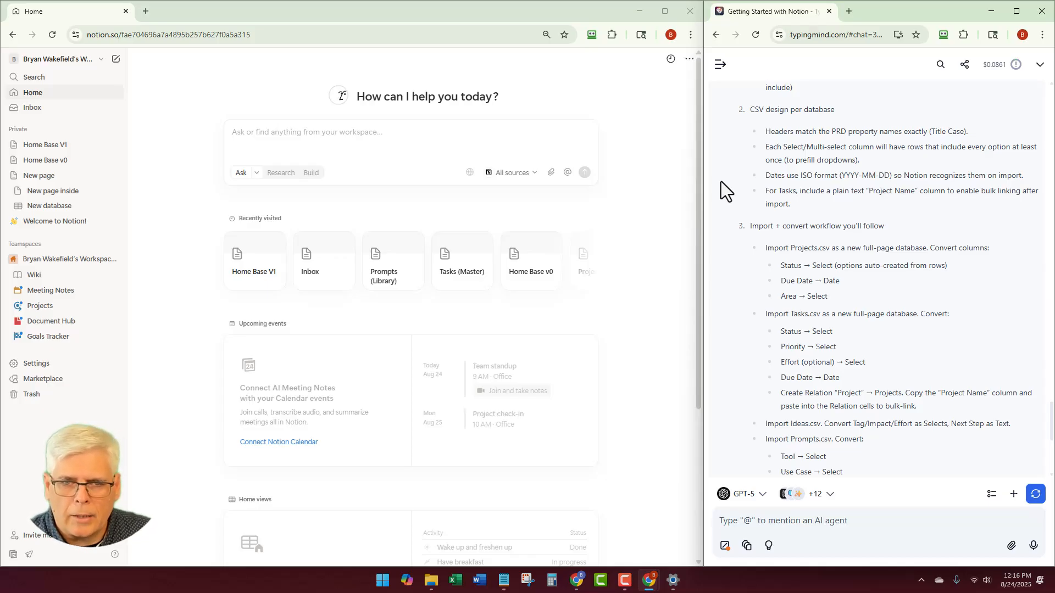
{"action": "scroll", "coordinate": [720, 181], "scroll_direction": "down", "scroll_amount": 1}
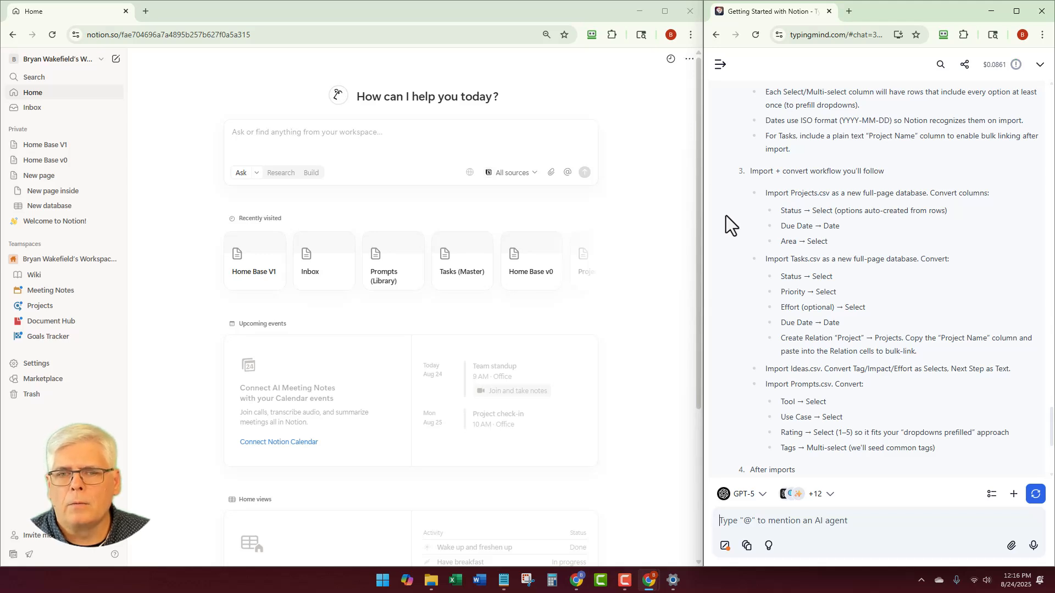
{"action": "scroll", "coordinate": [740, 217], "scroll_direction": "down", "scroll_amount": 1}
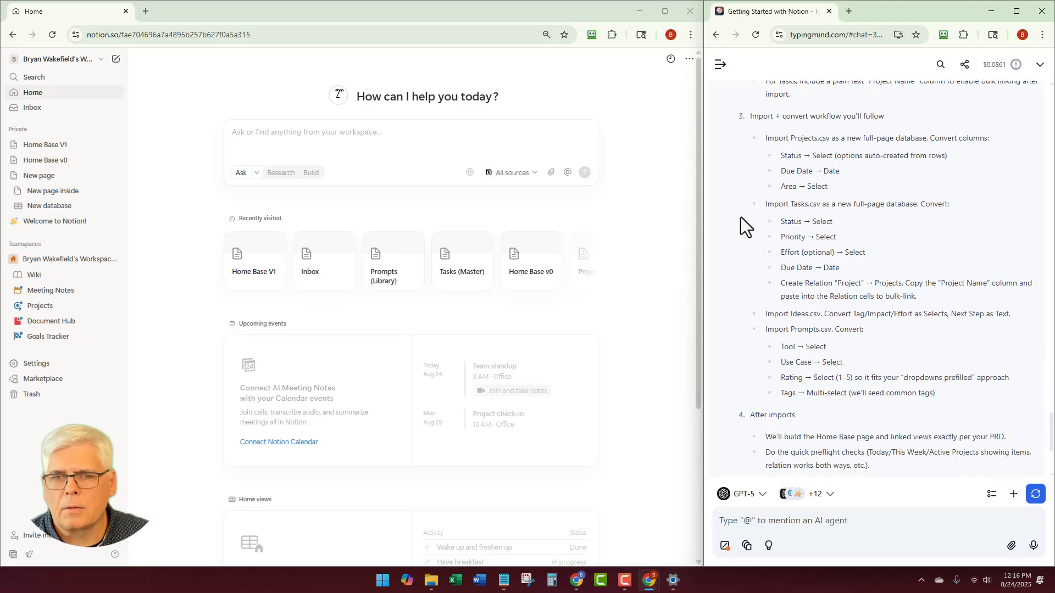
{"action": "scroll", "coordinate": [739, 203], "scroll_direction": "down", "scroll_amount": 3}
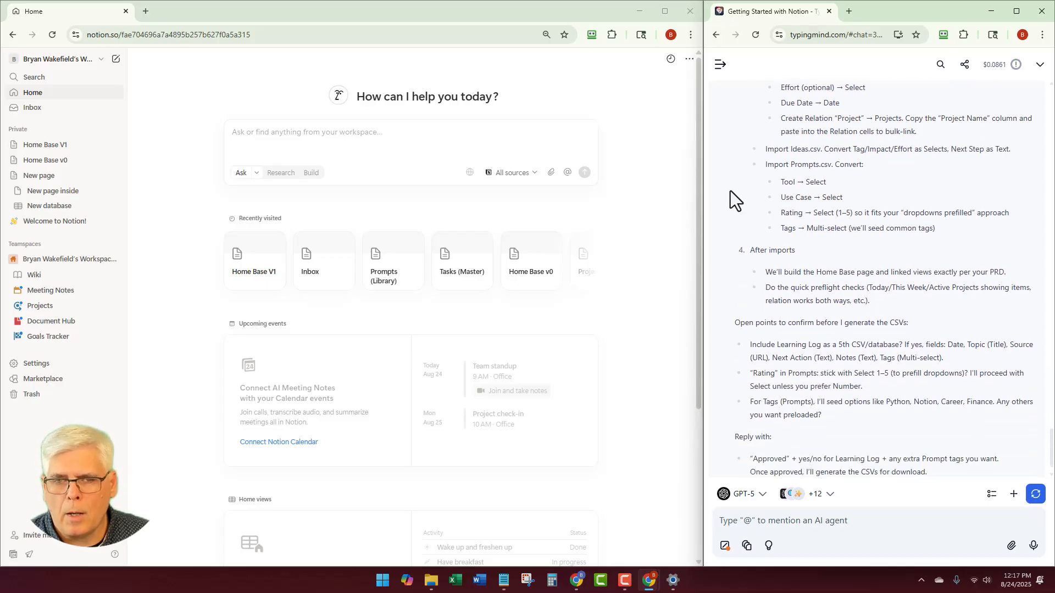
Start the reply to the agent with "Ok, that all looks good. Lets start with one of the csv downloads"
{"action": "scroll", "coordinate": [730, 190], "scroll_direction": "down", "scroll_amount": 1}
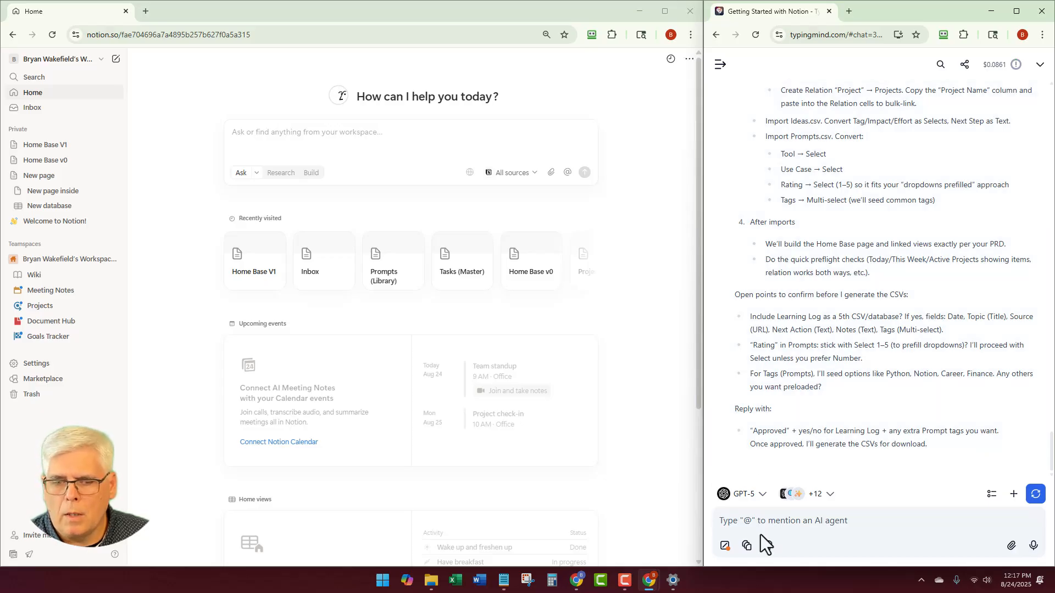
{"action": "type", "text": "Ok"}
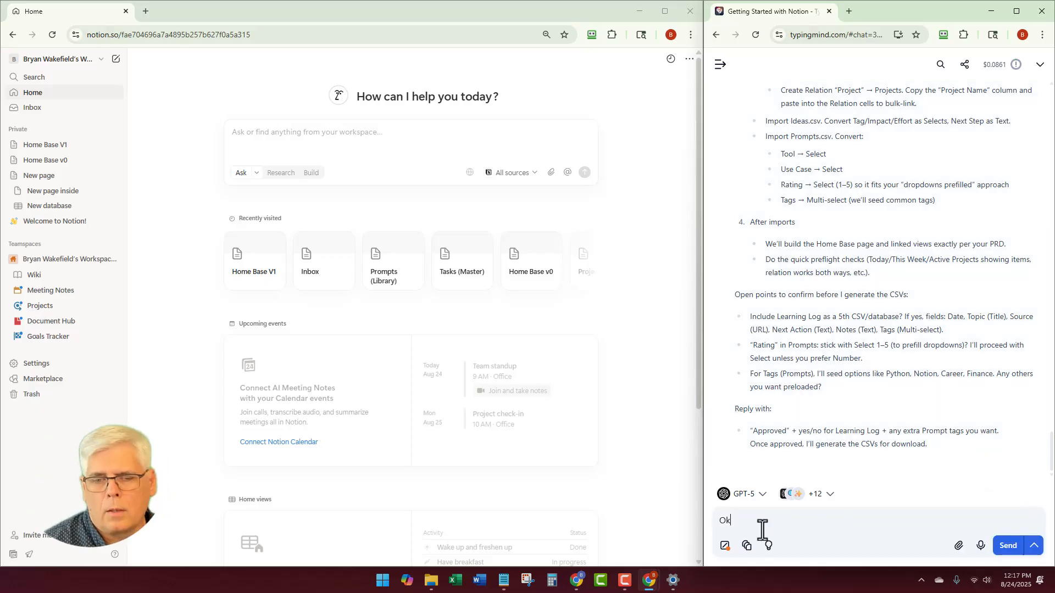
{"action": "type", "text": ", that all looks good"}
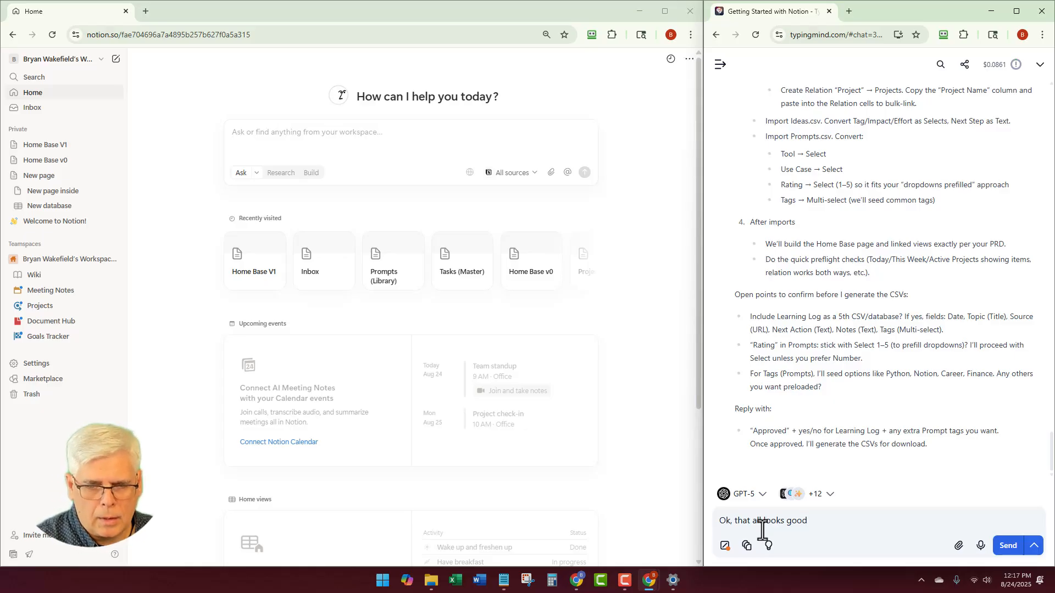
{"action": "type", "text": ".  Let"}
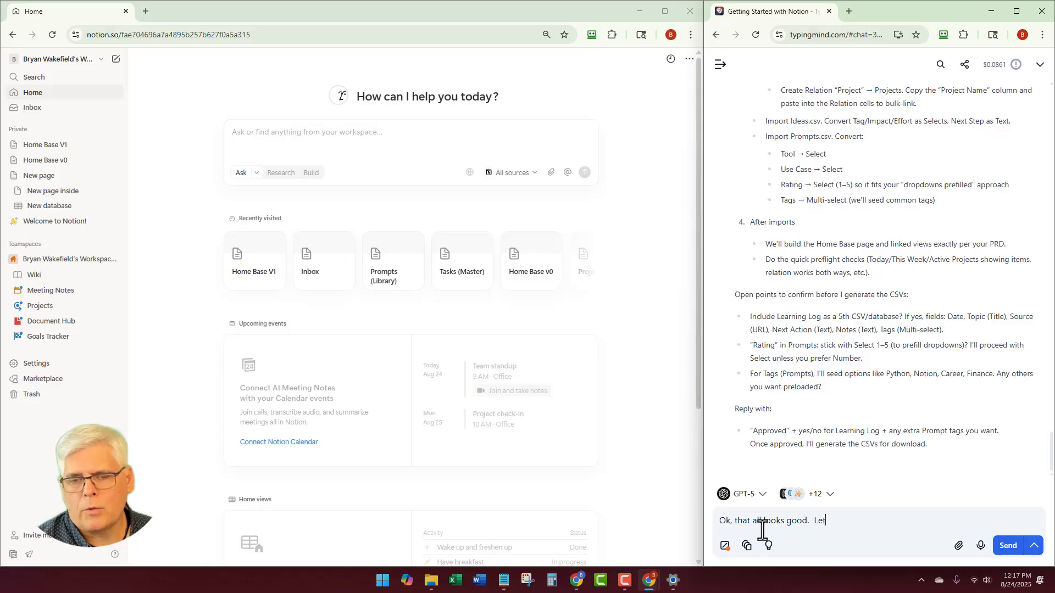
{"action": "type", "text": "s start"}
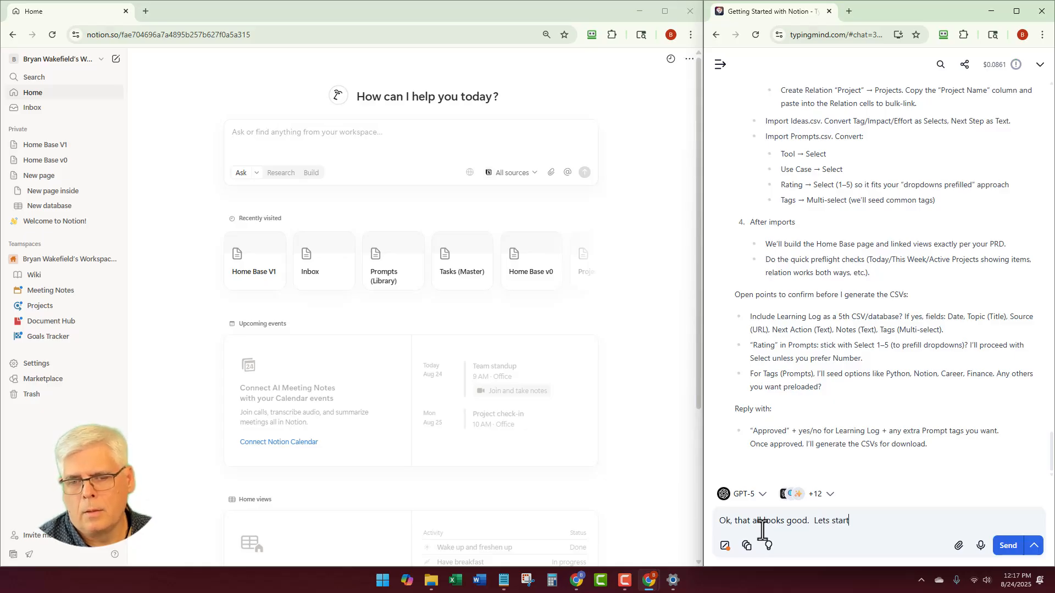
{"action": "type", "text": " wiht"}
{"action": "key", "text": "BackSpace"}
{"action": "key", "text": "BackSpace"}
{"action": "key", "text": "BackSpace"}
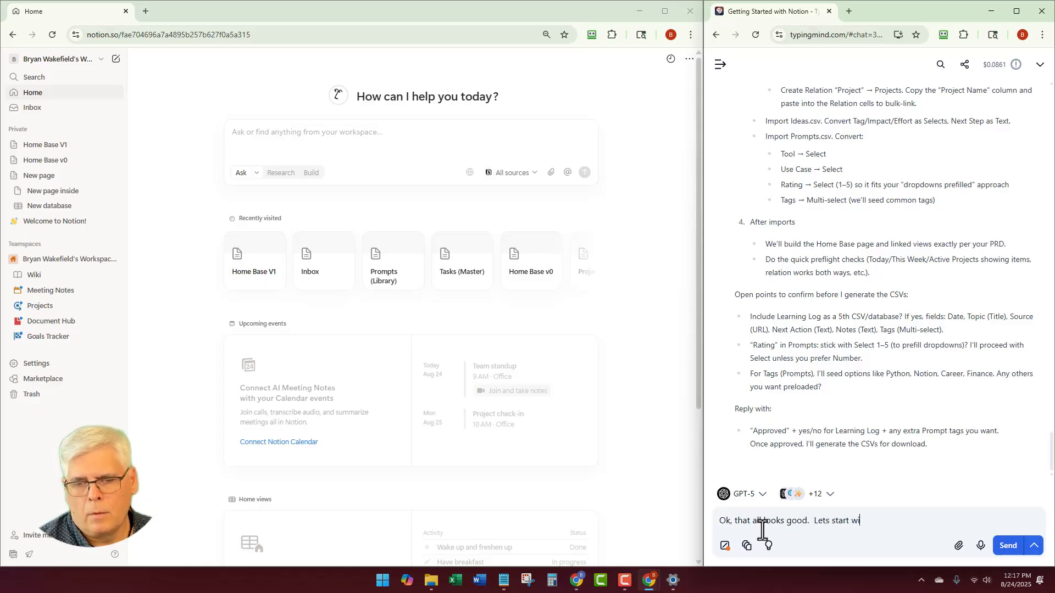
{"action": "type", "text": "th one of the c"}
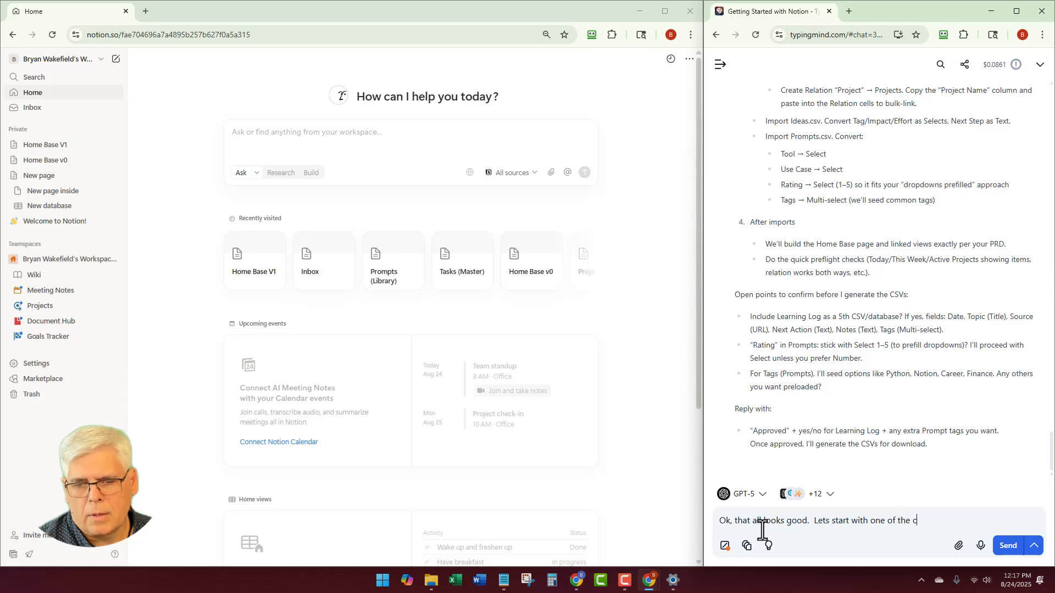
{"action": "type", "text": "sv downloads"}
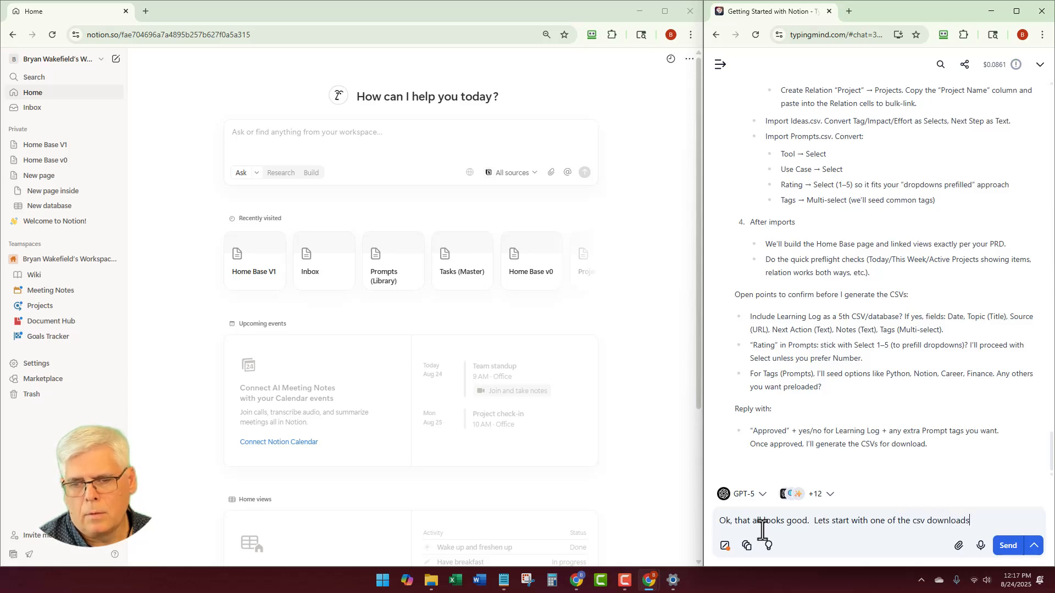
Complete the reply with "and make sure we have our ducks in a row. Lets start with Projects" and send it
{"action": "type", "text": " and make sure "}
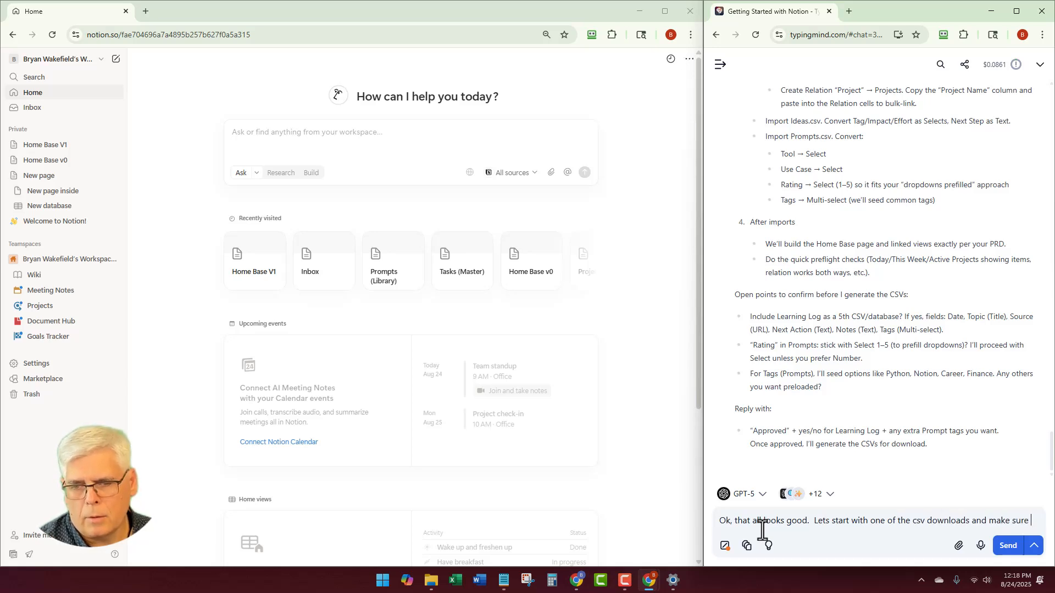
{"action": "type", "text": "we ah"}
{"action": "key", "text": "BackSpace"}
{"action": "key", "text": "BackSpace"}
{"action": "type", "text": "have our d"}
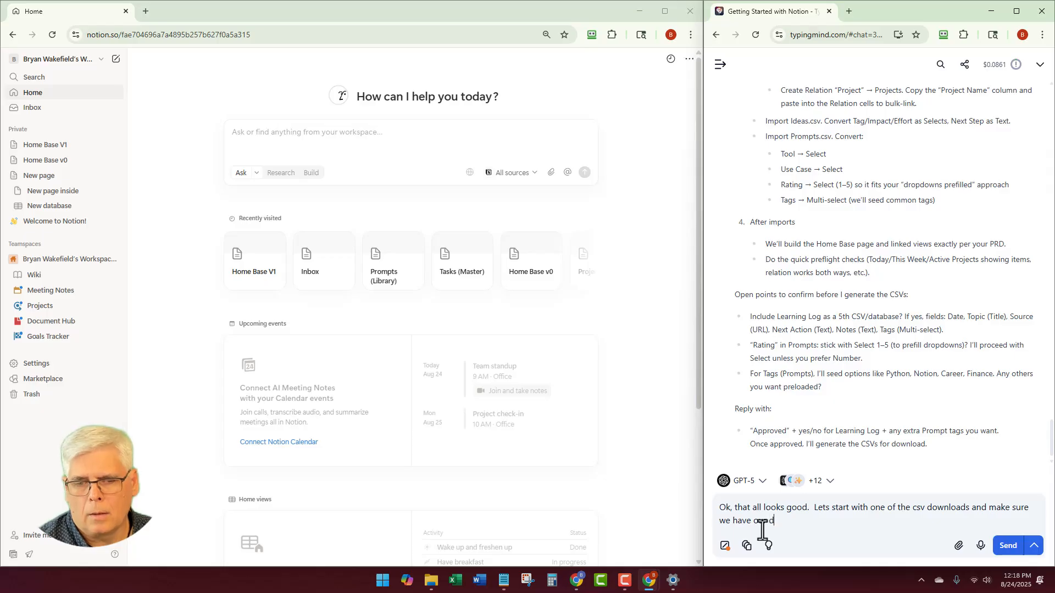
{"action": "type", "text": "ucks in a g"}
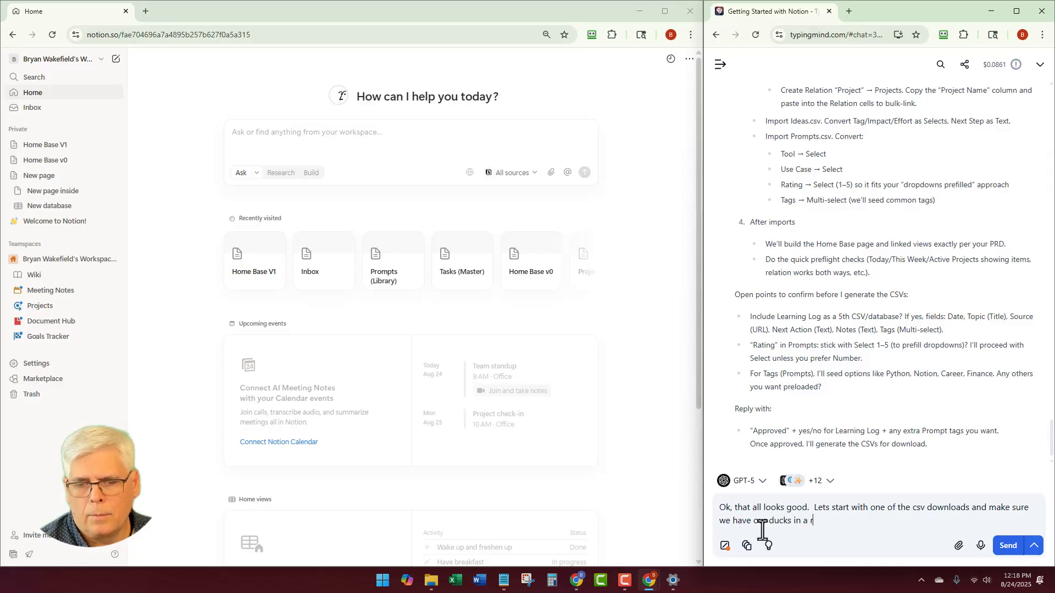
{"action": "type", "text": "ow.  Lets"}
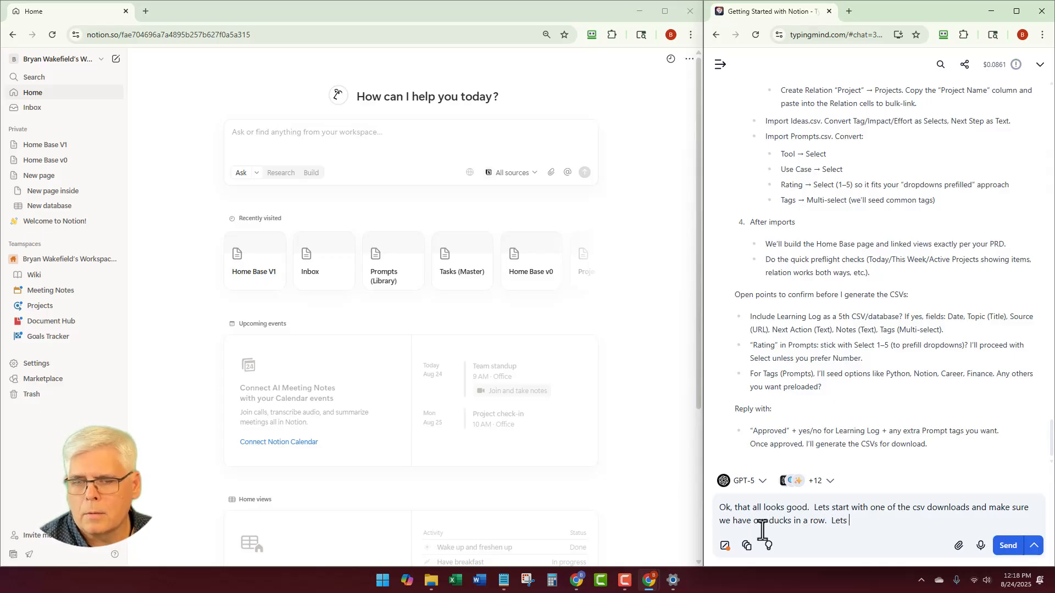
{"action": "type", "text": " start with "}
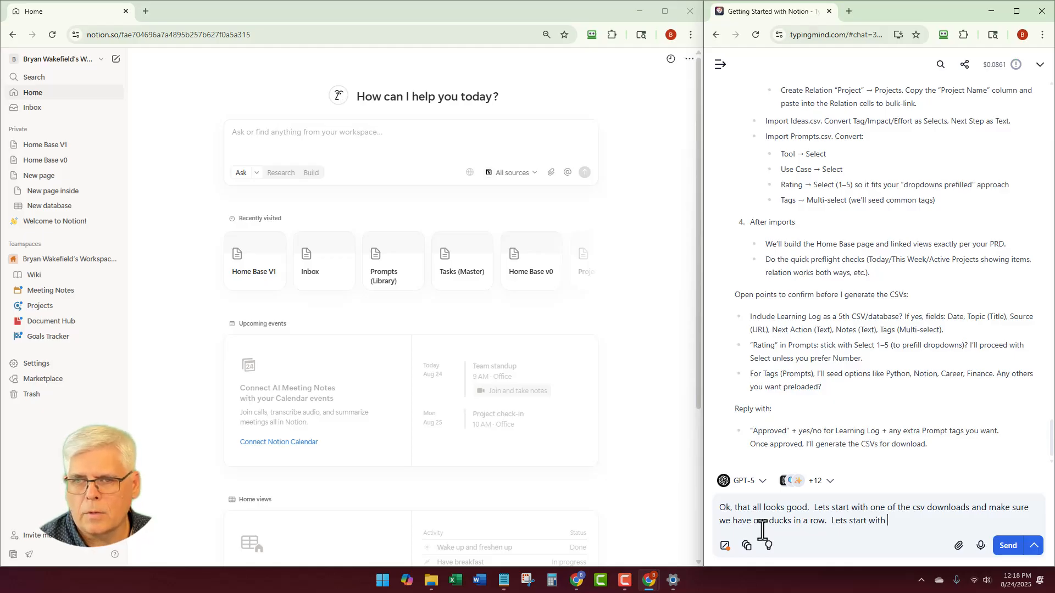
{"action": "type", "text": "Projects"}
{"action": "key", "text": "Return"}
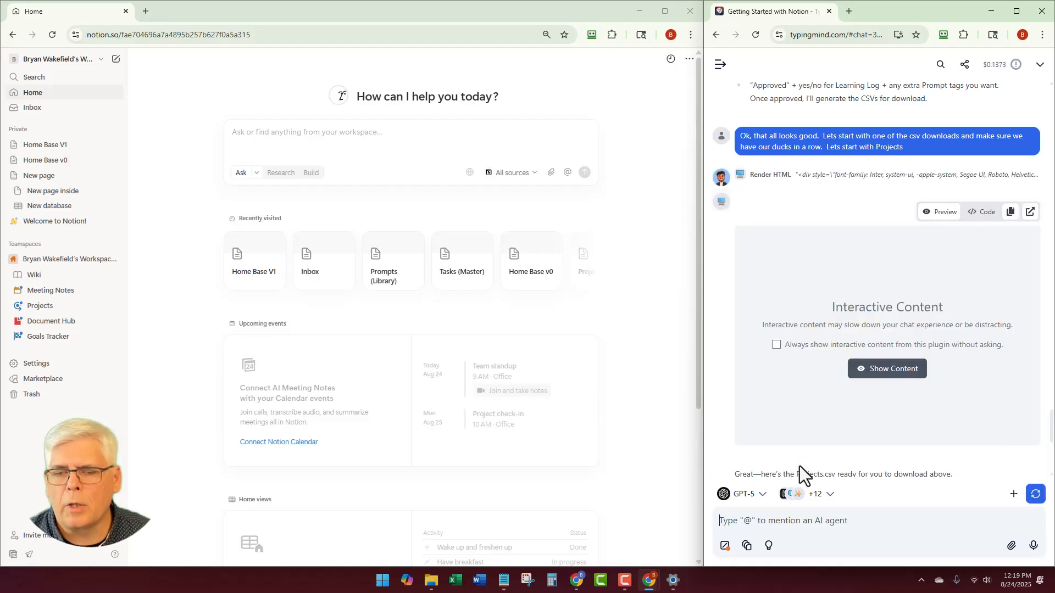
Look through the chat's list of enabled plugins, from Generate Image Grok down to Perplexity Search, and close it
{"action": "left_click", "coordinate": [829, 495]}
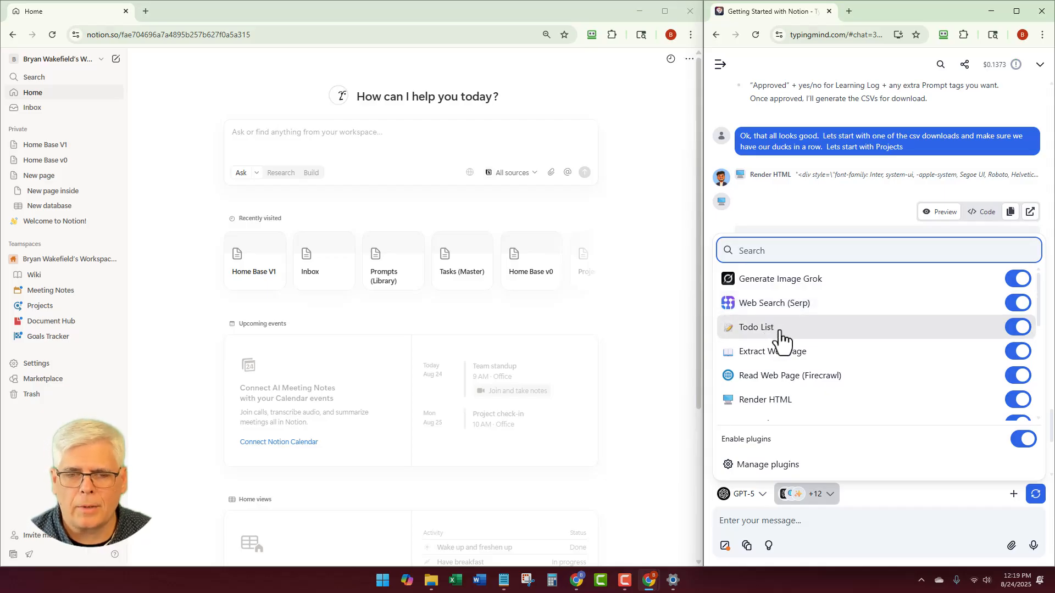
{"action": "scroll", "coordinate": [826, 329], "scroll_direction": "down", "scroll_amount": 1}
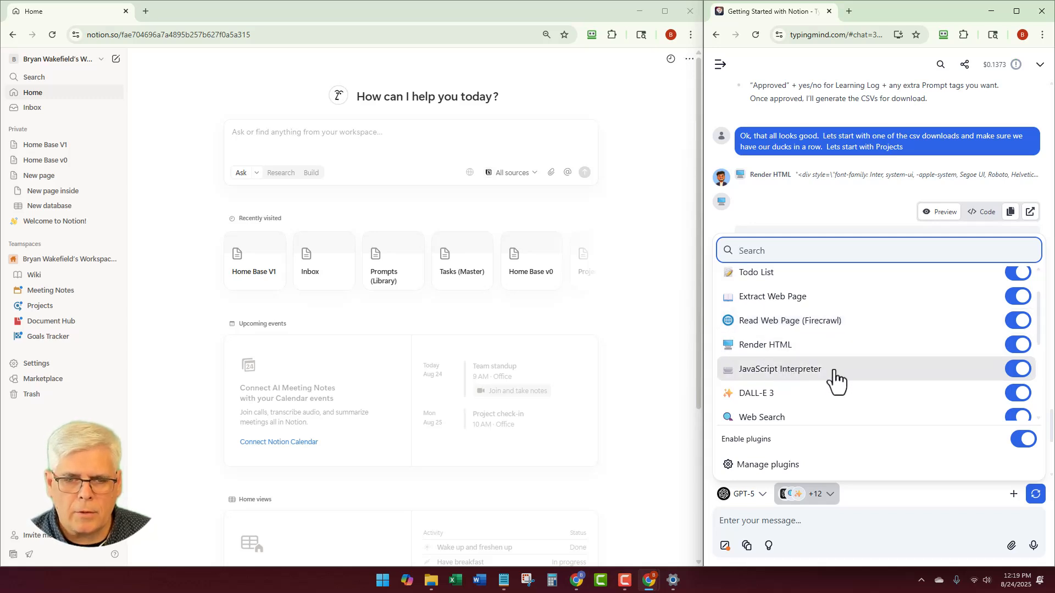
{"action": "scroll", "coordinate": [835, 378], "scroll_direction": "down", "scroll_amount": 2}
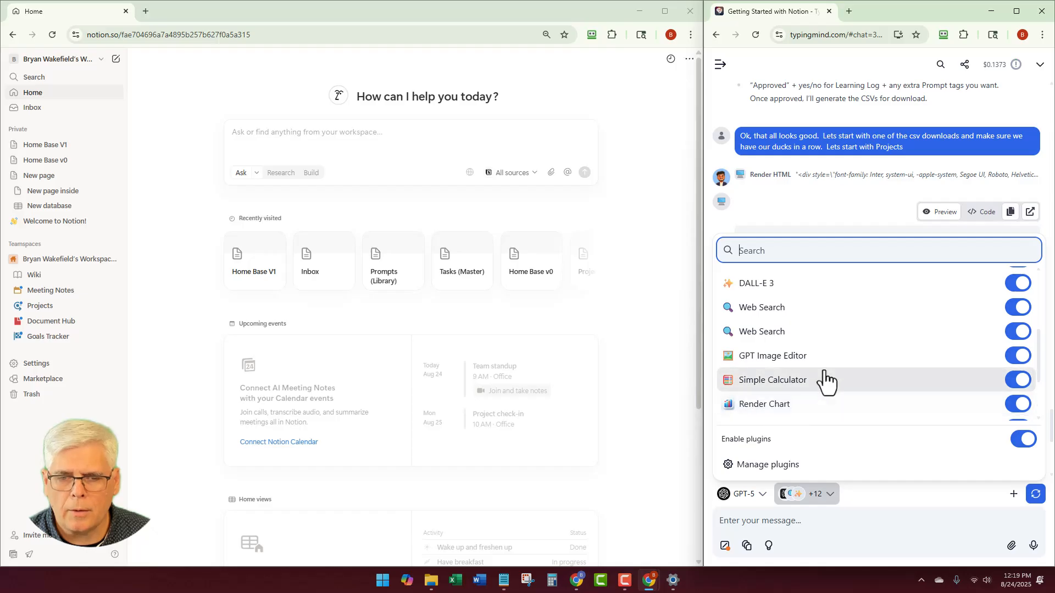
{"action": "scroll", "coordinate": [827, 380], "scroll_direction": "down", "scroll_amount": 1}
{"action": "scroll", "coordinate": [794, 367], "scroll_direction": "down", "scroll_amount": 1}
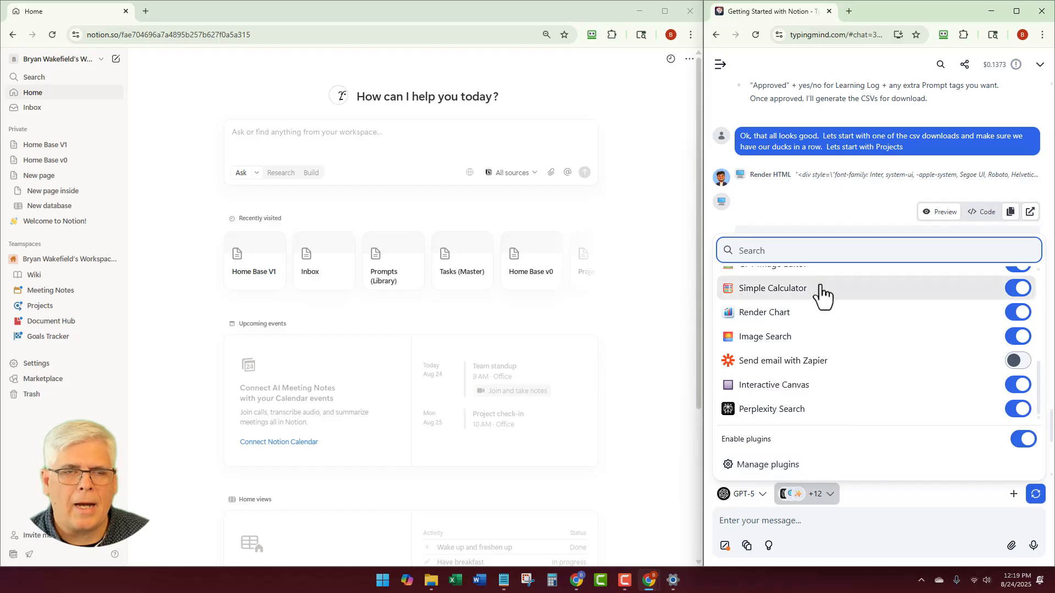
{"action": "left_click", "coordinate": [829, 497]}
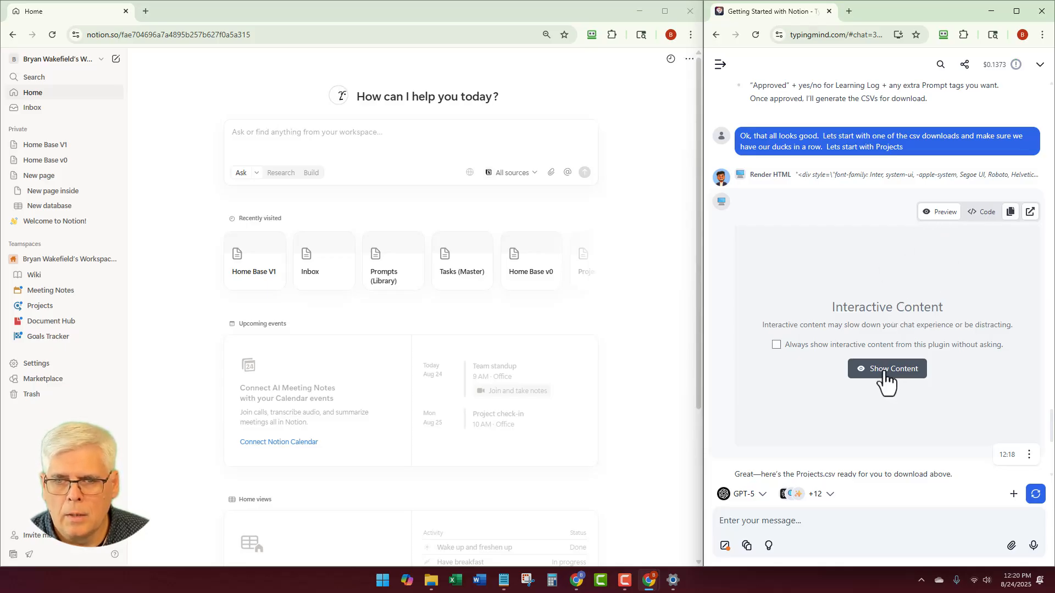
Inspect the code behind the agent's rendered Projects.csv output and show its interactive content in the preview
{"action": "left_click", "coordinate": [983, 214]}
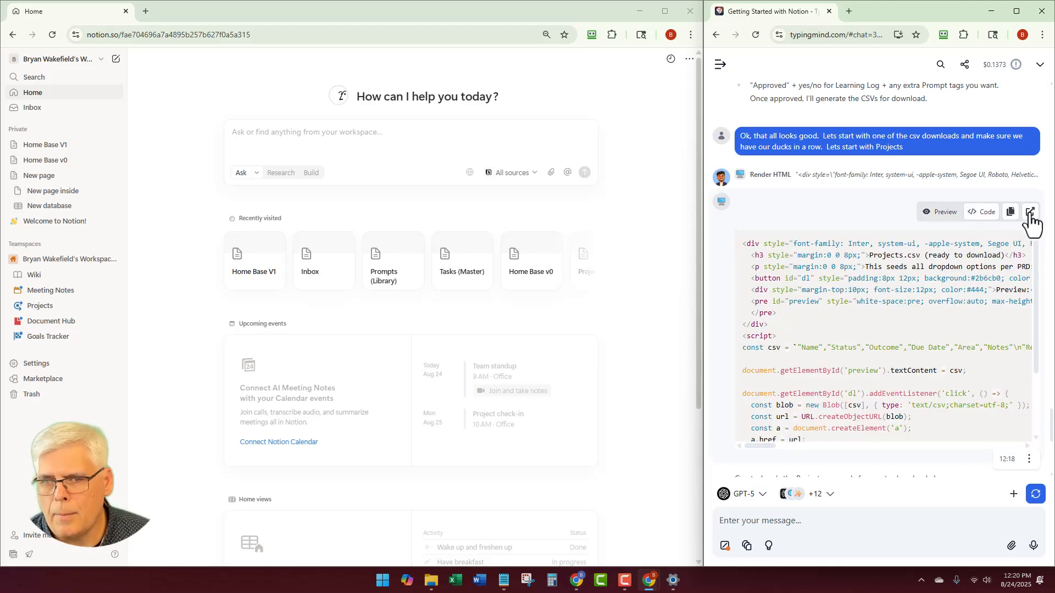
{"action": "left_click", "coordinate": [940, 215]}
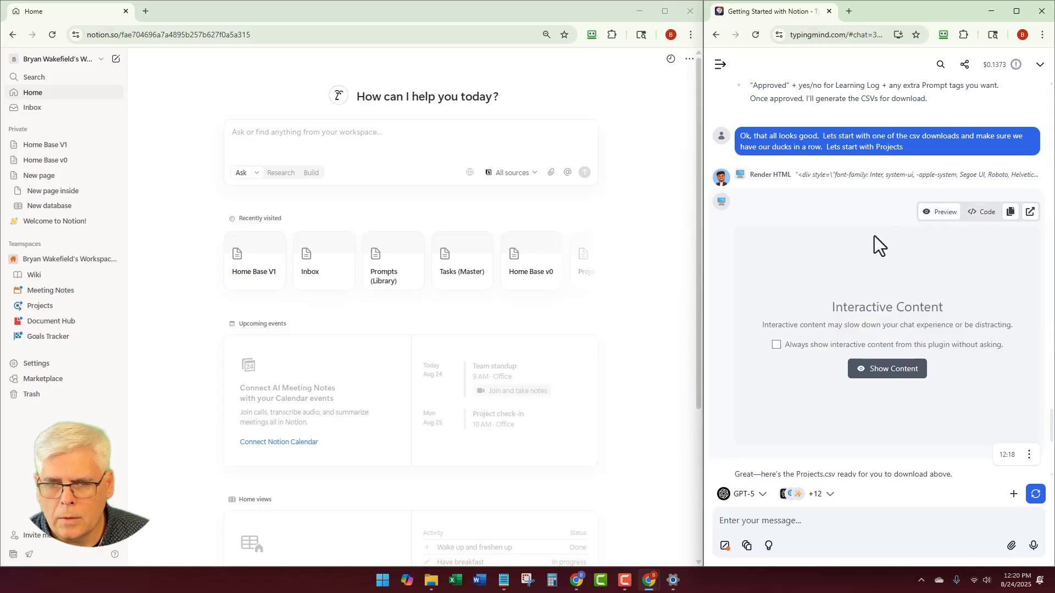
{"action": "left_click", "coordinate": [892, 373]}
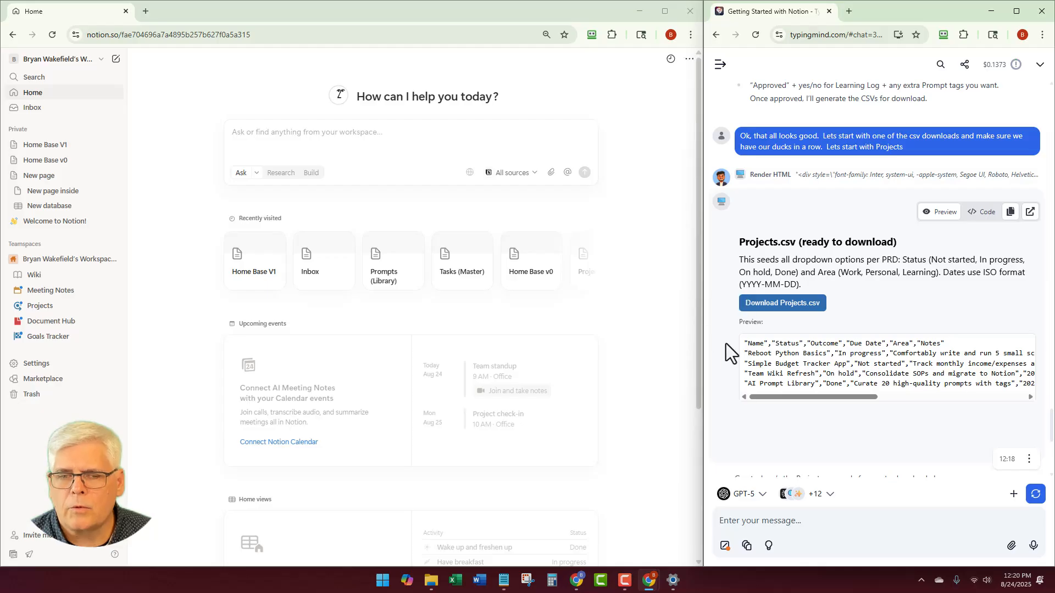
{"action": "scroll", "coordinate": [726, 331], "scroll_direction": "down", "scroll_amount": 2}
{"action": "scroll", "coordinate": [726, 332], "scroll_direction": "up", "scroll_amount": 2}
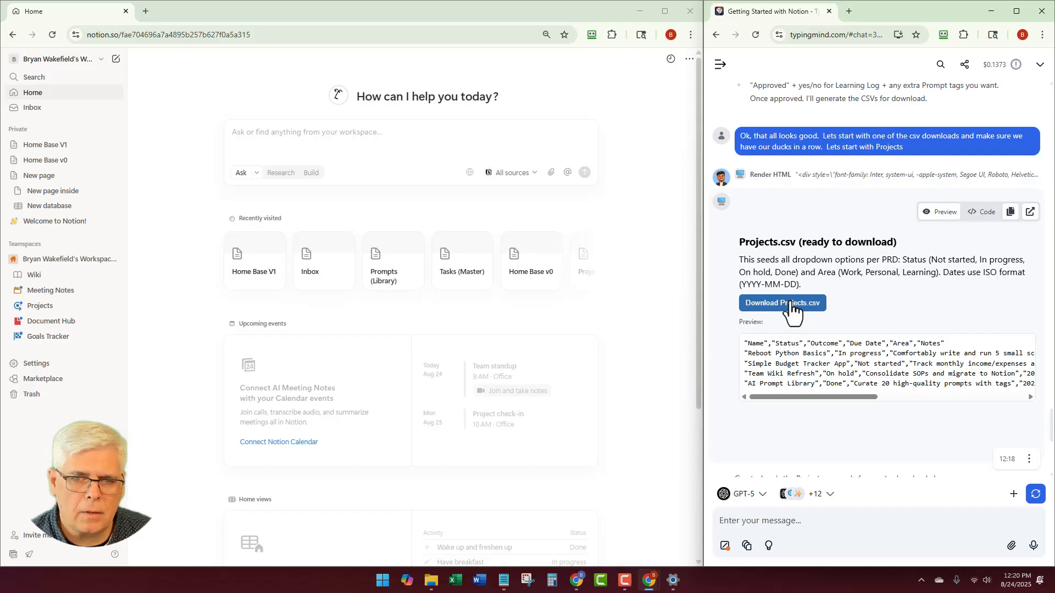
{"action": "scroll", "coordinate": [807, 330], "scroll_direction": "up", "scroll_amount": 1}
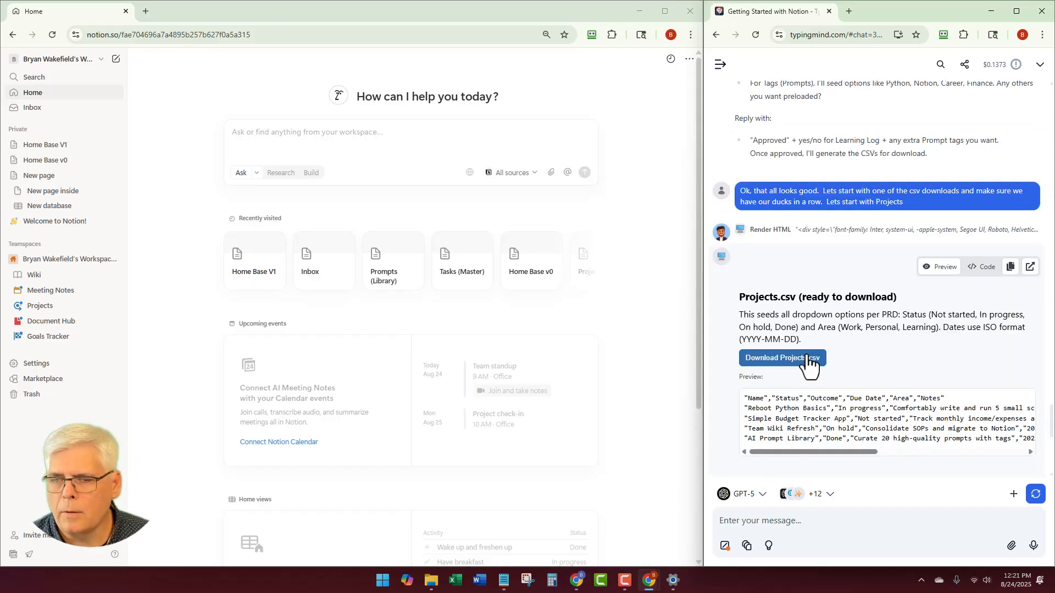
Download Projects.csv from the preview's pop-out window and open the downloaded file in Excel
{"action": "left_click", "coordinate": [1031, 268]}
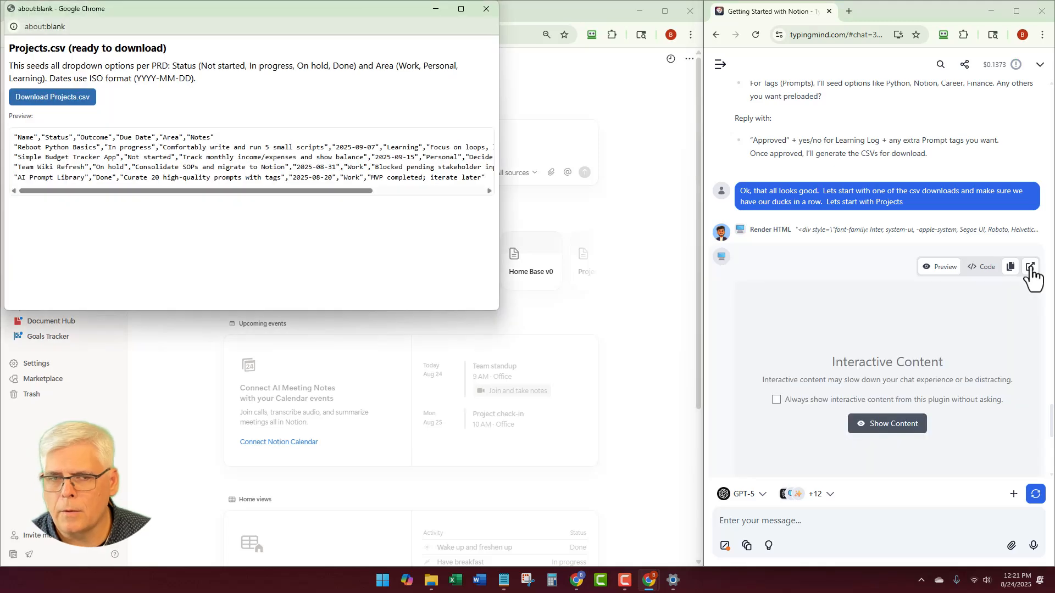
{"action": "left_click", "coordinate": [44, 98]}
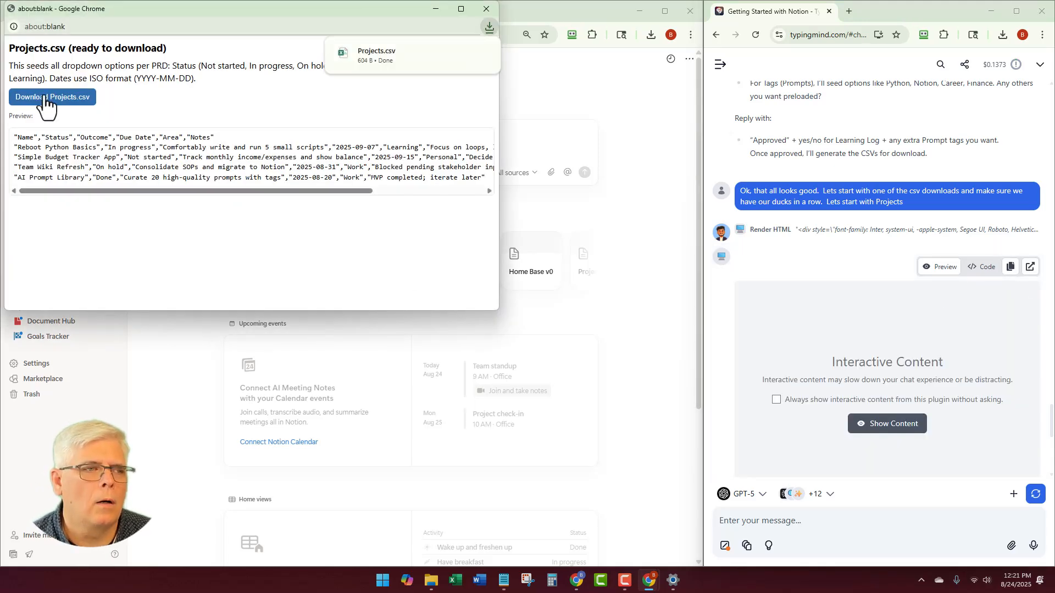
{"action": "left_click", "coordinate": [1001, 35]}
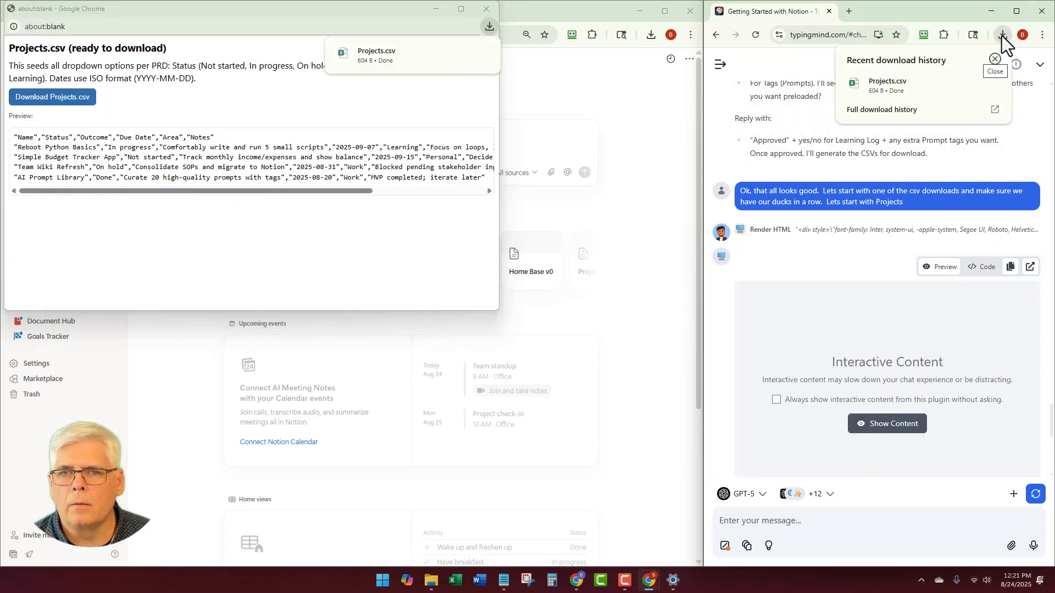
{"action": "left_click", "coordinate": [891, 86]}
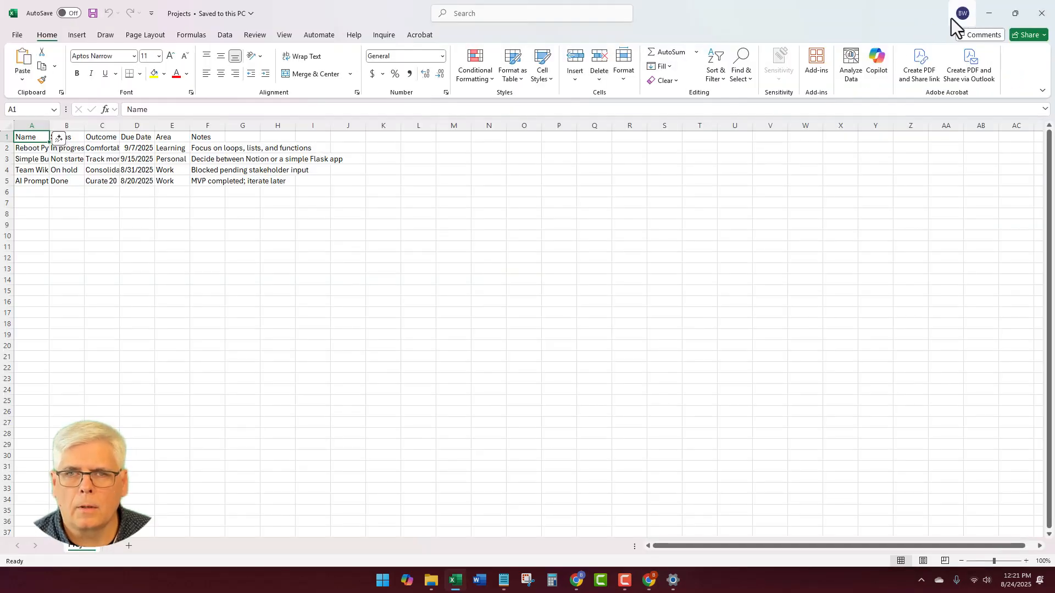
Minimize the pop-out preview window and autofit the widths of columns A to F in the Projects sheet in Excel
{"action": "left_click", "coordinate": [989, 13]}
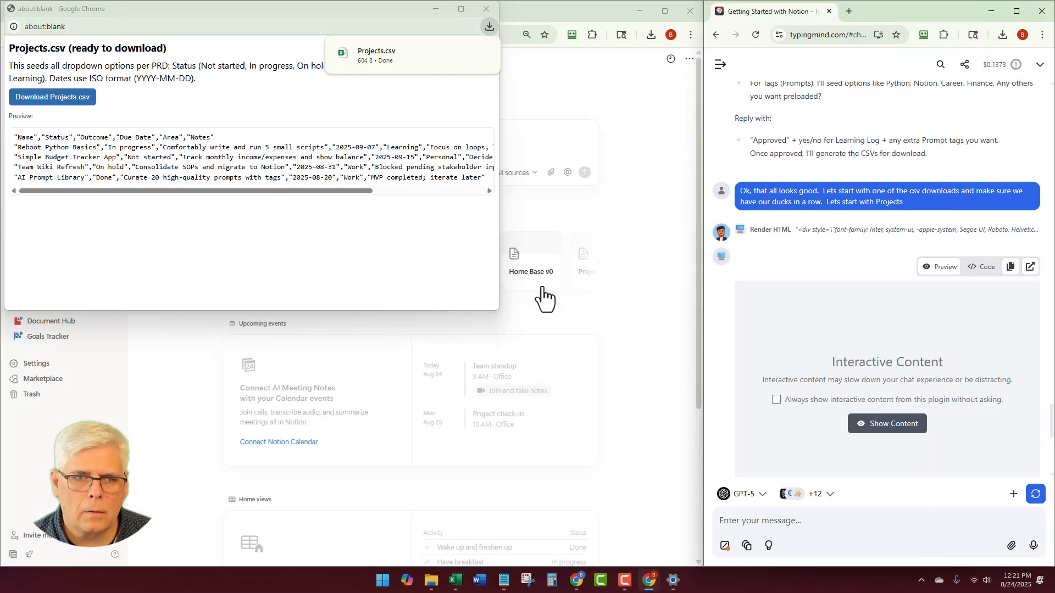
{"action": "left_click", "coordinate": [437, 9]}
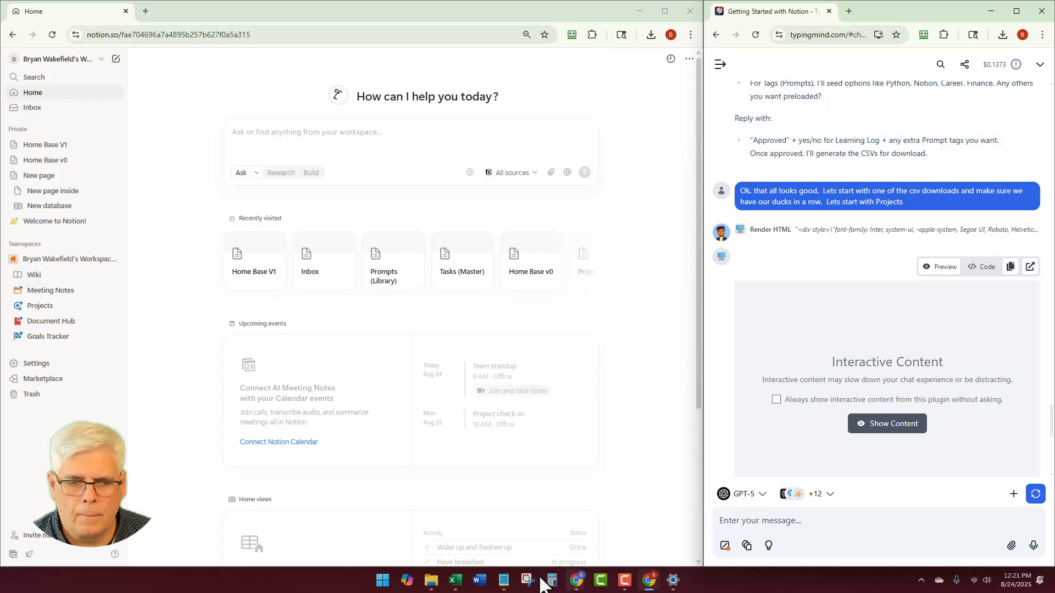
{"action": "left_click", "coordinate": [455, 581]}
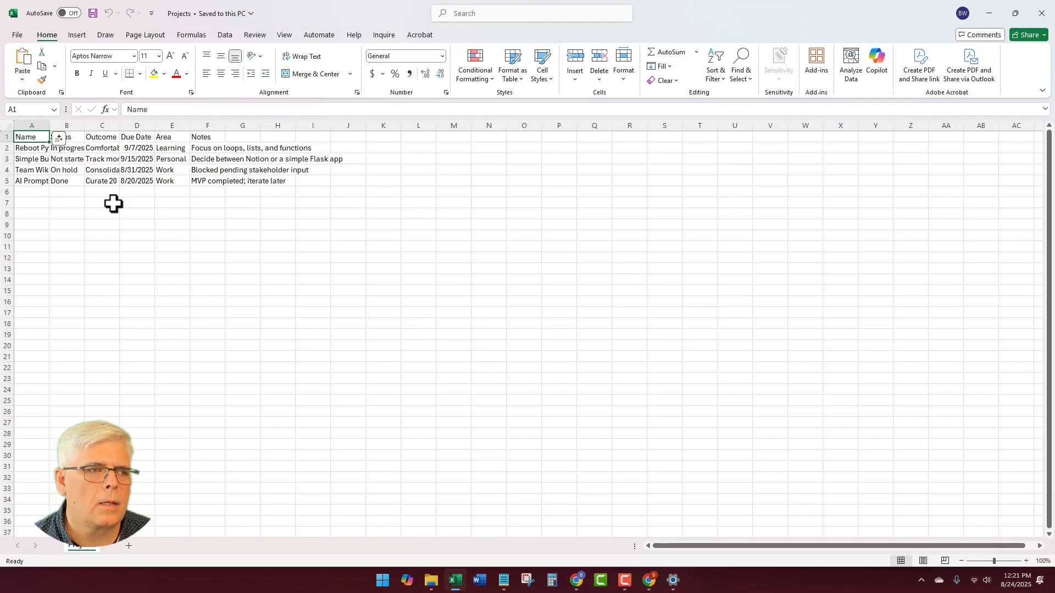
{"action": "left_click_drag", "start_coordinate": [34, 126], "coordinate": [198, 123]}
{"action": "double_click", "coordinate": [190, 125]}
{"action": "left_click", "coordinate": [121, 246]}
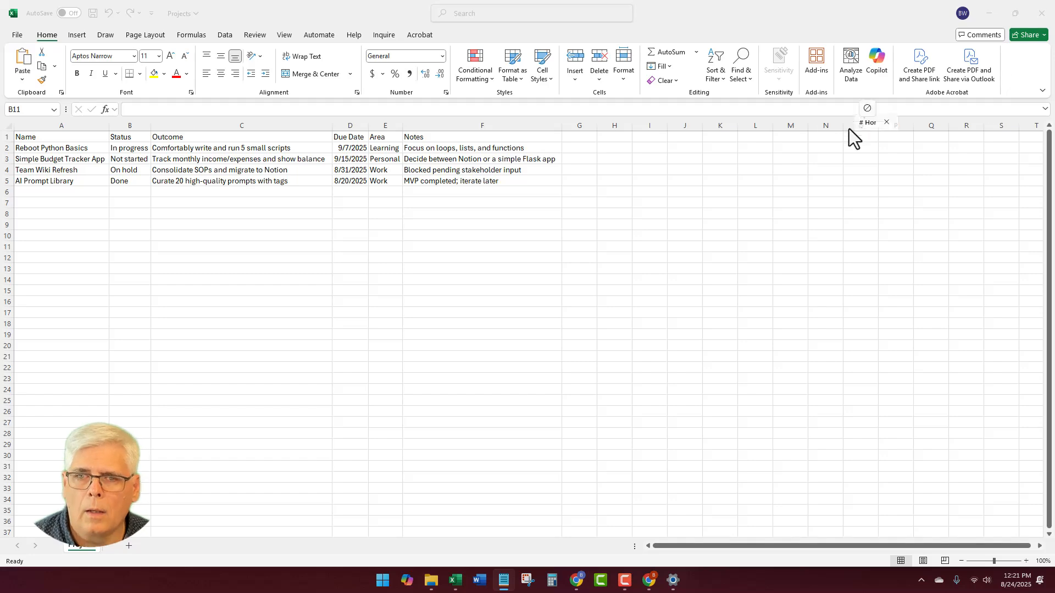
Switch to the Home Base.txt notes, maximize them and examine the Sample Data section for the projects
{"action": "left_click_drag", "start_coordinate": [611, 189], "coordinate": [605, 195]}
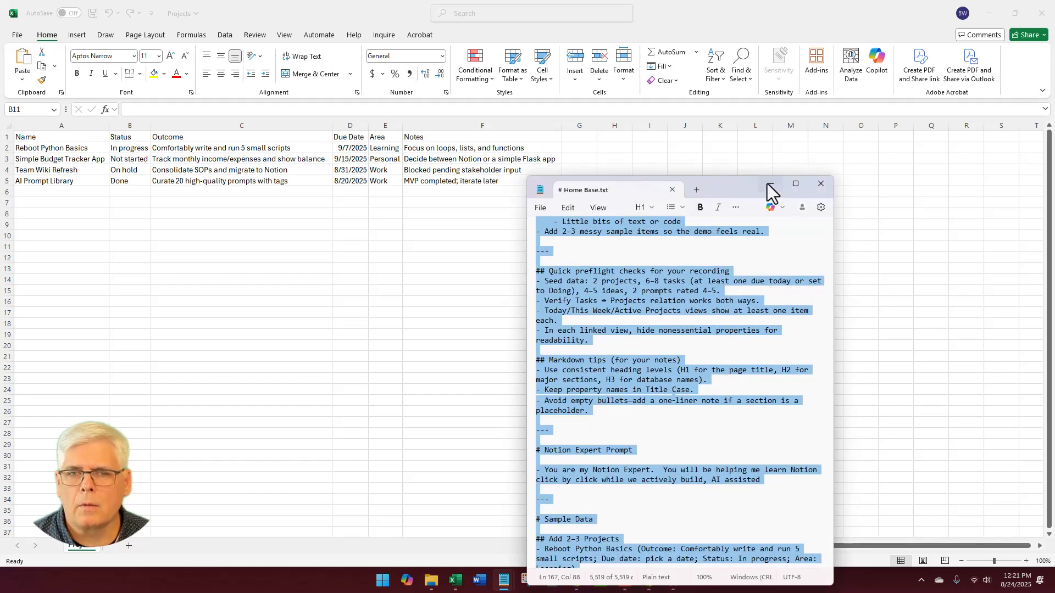
{"action": "left_click", "coordinate": [795, 185]}
{"action": "left_click", "coordinate": [264, 222]}
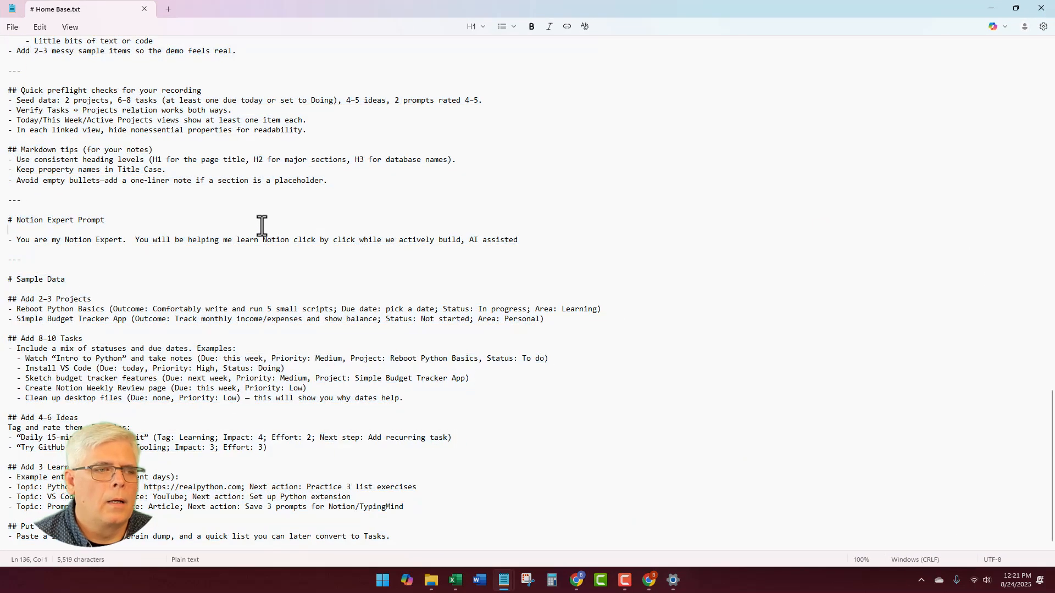
{"action": "scroll", "coordinate": [250, 221], "scroll_direction": "up", "scroll_amount": 3}
{"action": "scroll", "coordinate": [251, 221], "scroll_direction": "up", "scroll_amount": 3}
{"action": "scroll", "coordinate": [248, 224], "scroll_direction": "down", "scroll_amount": 5}
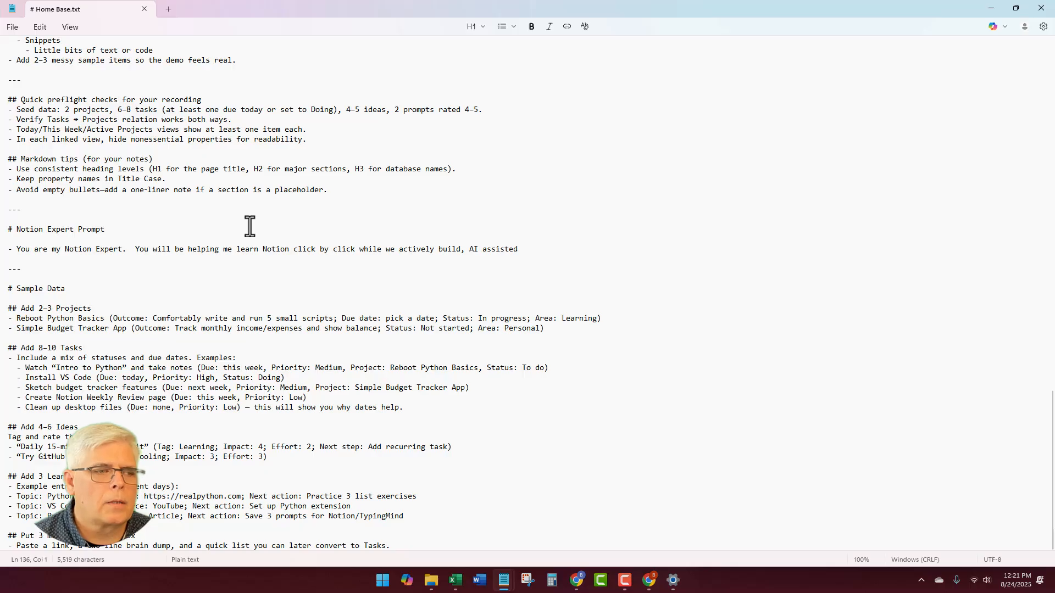
Find the Projects fields in the Home Base.txt notes and restore the notes to a smaller window over the Excel sheet
{"action": "scroll", "coordinate": [225, 246], "scroll_direction": "up", "scroll_amount": 20}
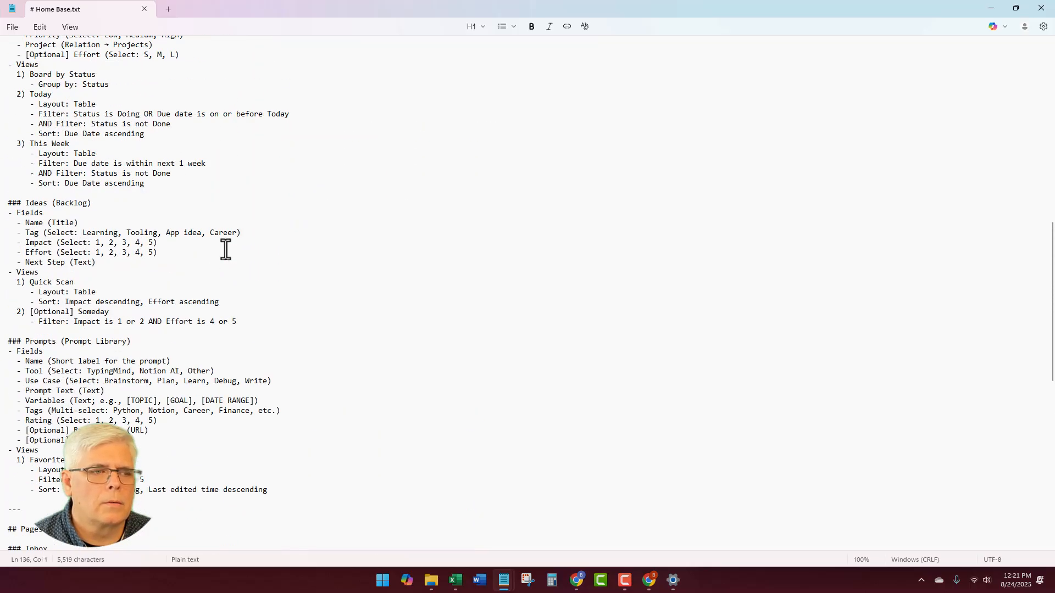
{"action": "left_click", "coordinate": [559, 227]}
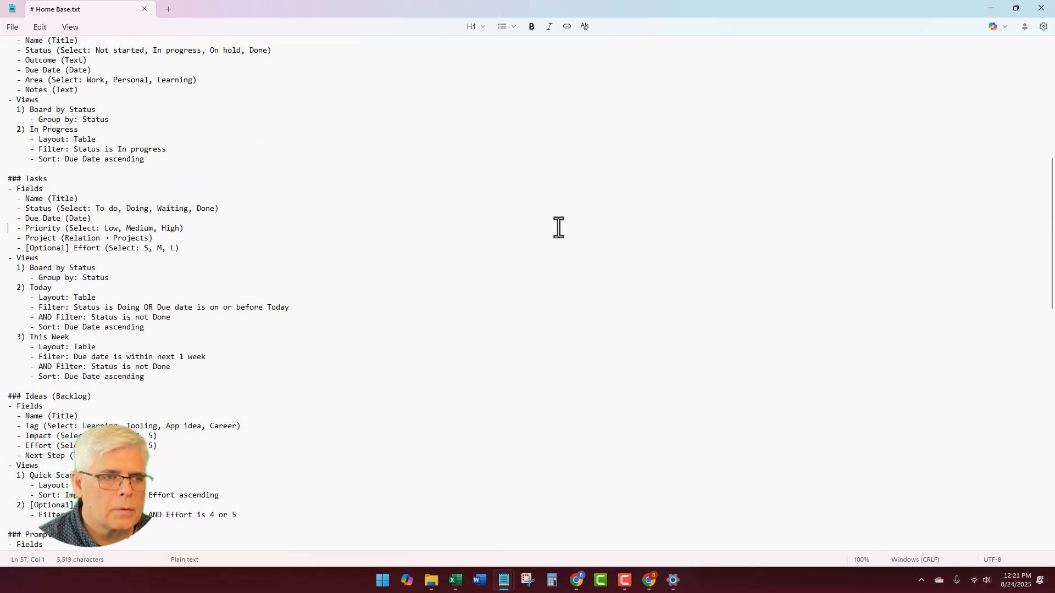
{"action": "key", "text": "ctrl+Home"}
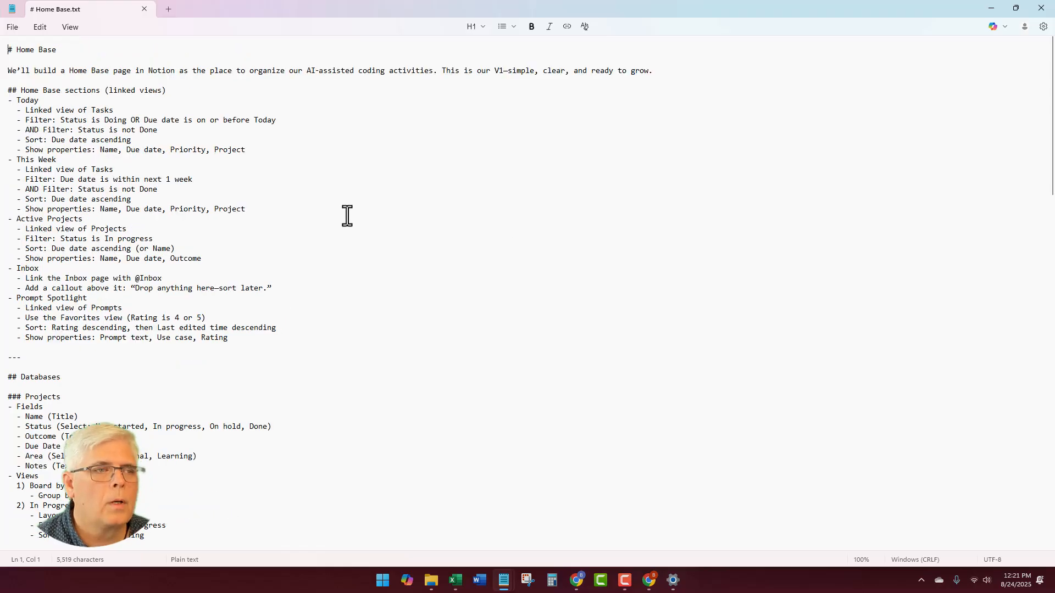
{"action": "scroll", "coordinate": [266, 169], "scroll_direction": "down", "scroll_amount": 8}
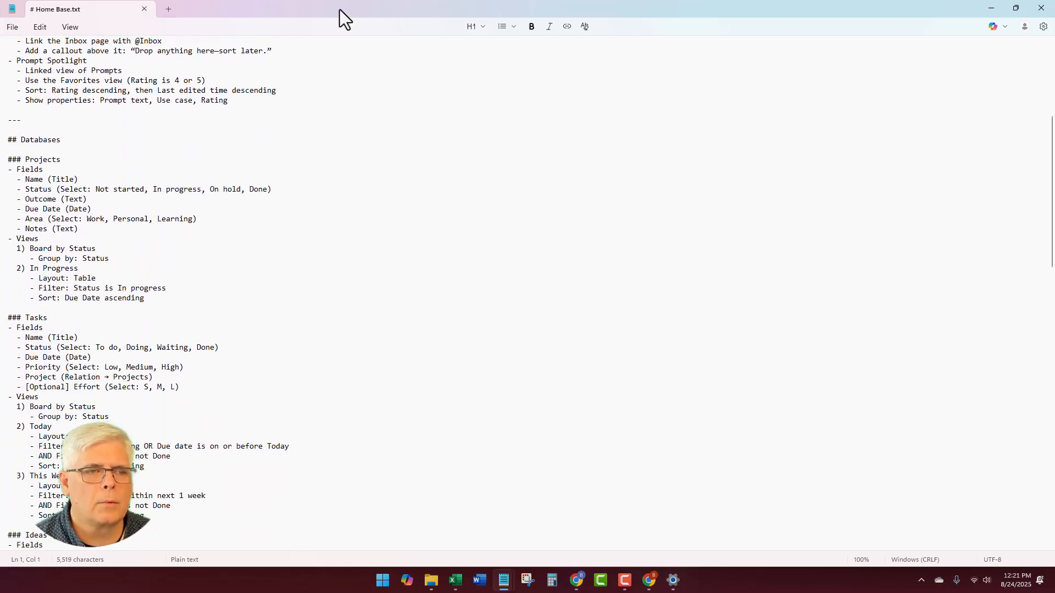
{"action": "left_click_drag", "start_coordinate": [340, 8], "coordinate": [718, 97]}
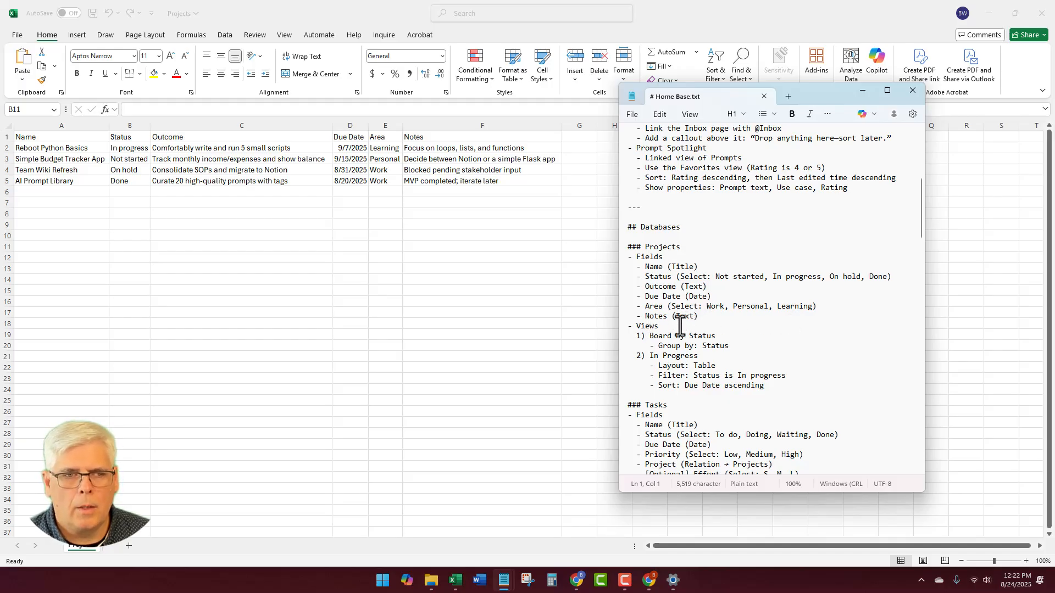
Clear the sample project rows A2:F5 in the Projects sheet in Excel and undo the deletion
{"action": "left_click", "coordinate": [434, 255]}
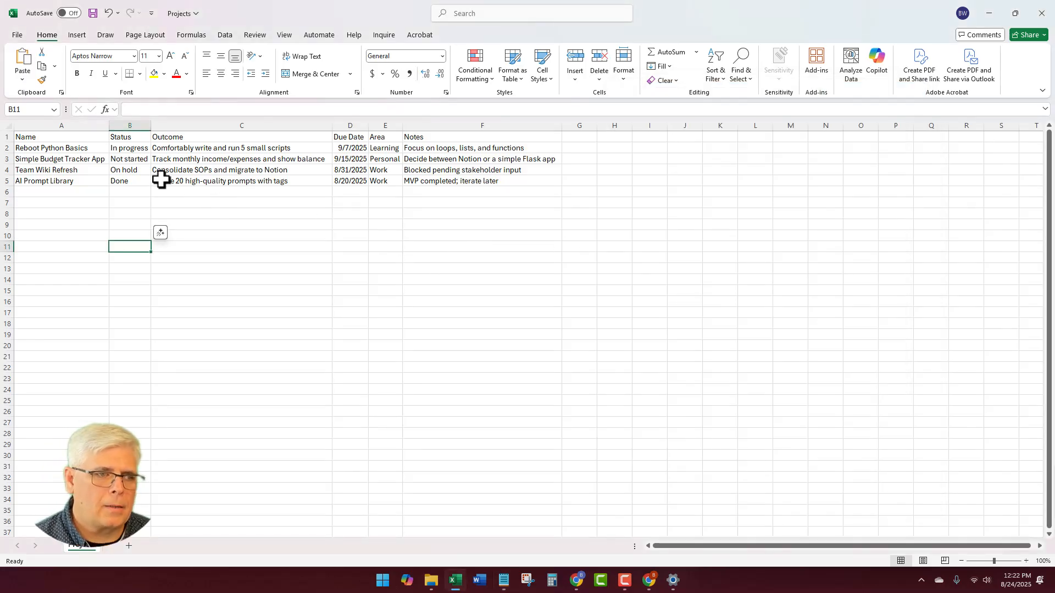
{"action": "left_click_drag", "start_coordinate": [49, 148], "coordinate": [449, 182]}
{"action": "key", "text": "Delete"}
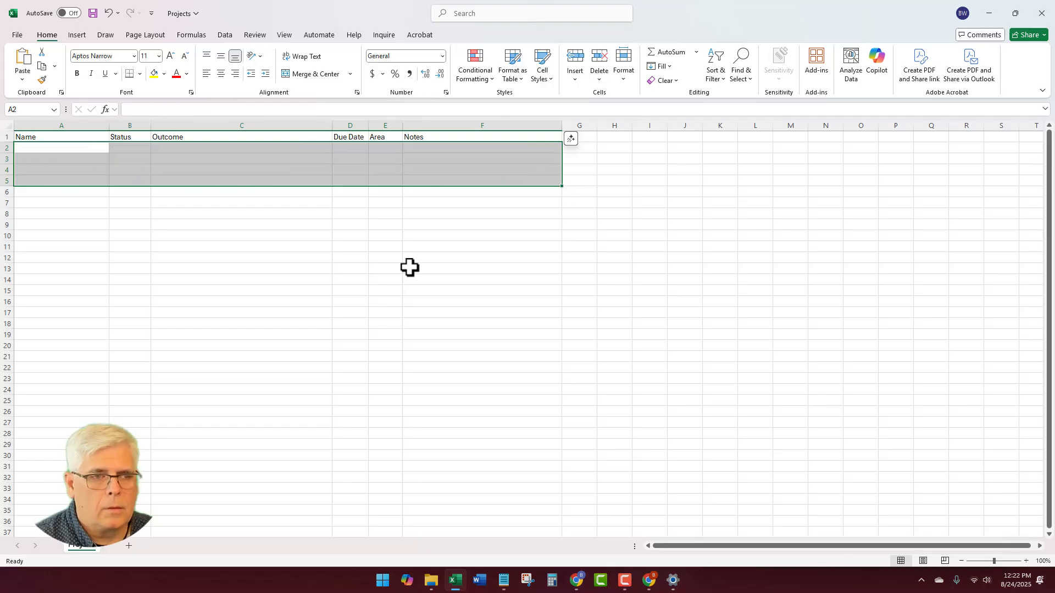
{"action": "left_click", "coordinate": [195, 289]}
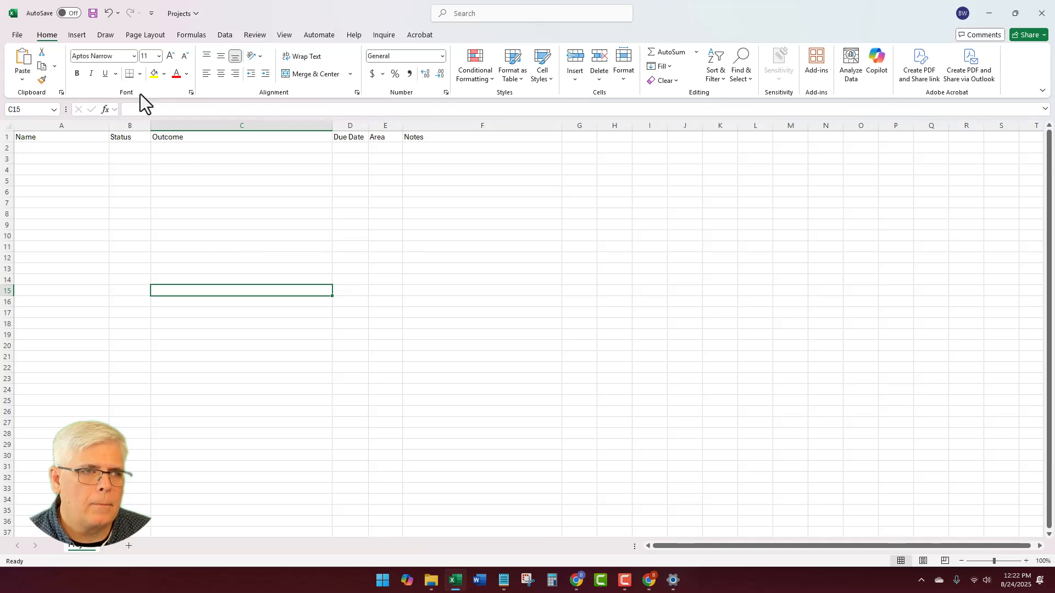
{"action": "left_click", "coordinate": [108, 13]}
{"action": "left_click", "coordinate": [290, 235]}
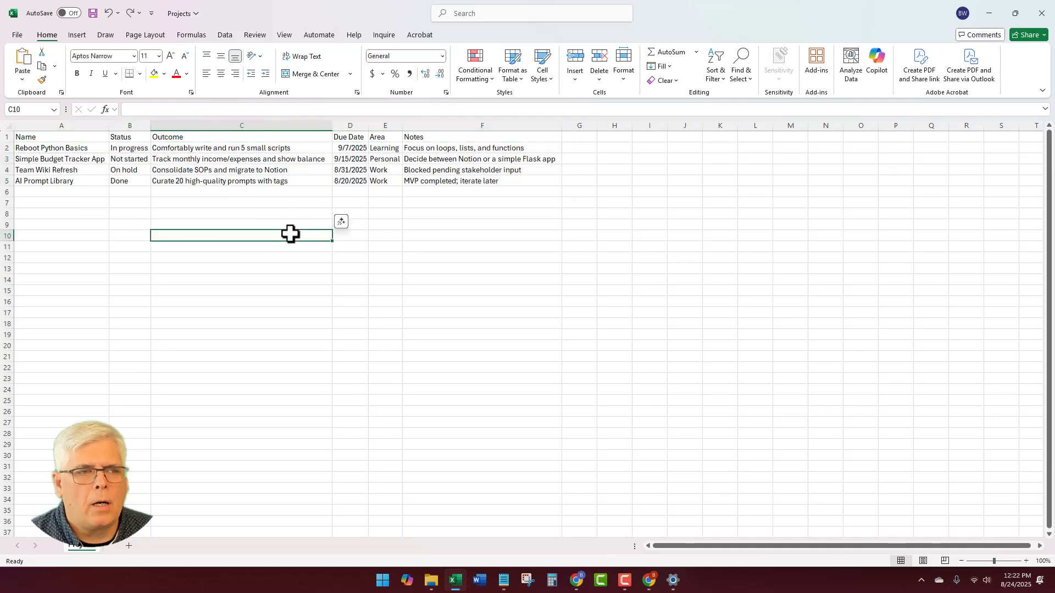
Examine the Status values in B2:B5 of the Projects sheet
{"action": "left_click_drag", "start_coordinate": [134, 145], "coordinate": [137, 178]}
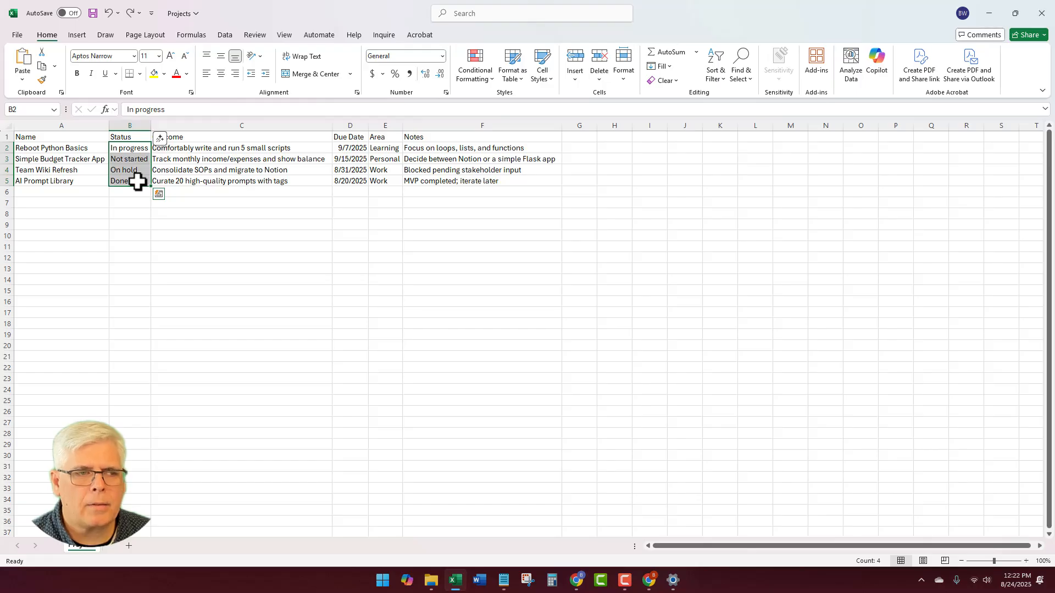
{"action": "left_click", "coordinate": [132, 214]}
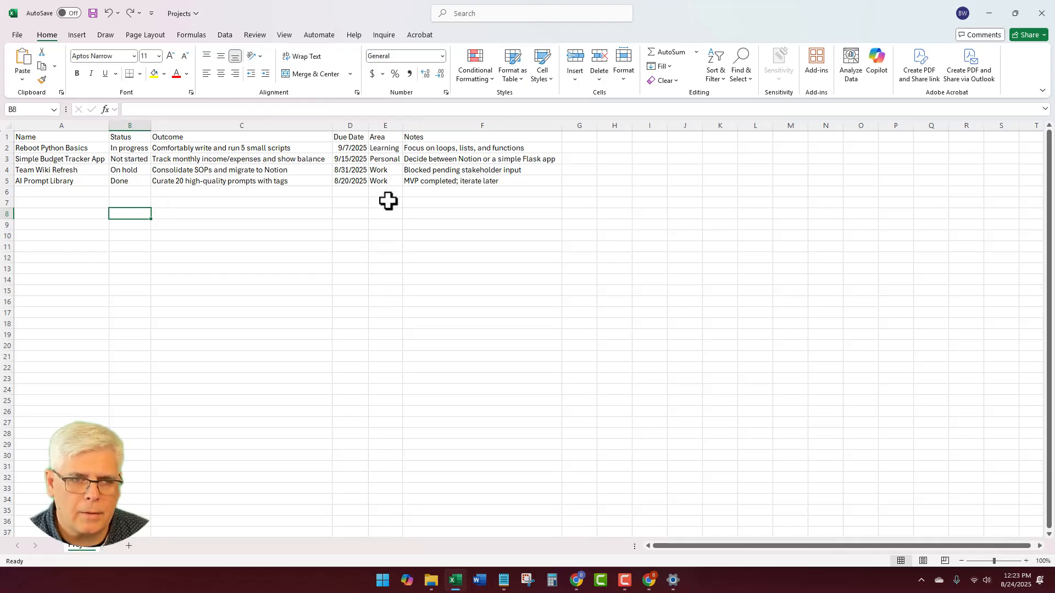
{"action": "left_click", "coordinate": [74, 201]}
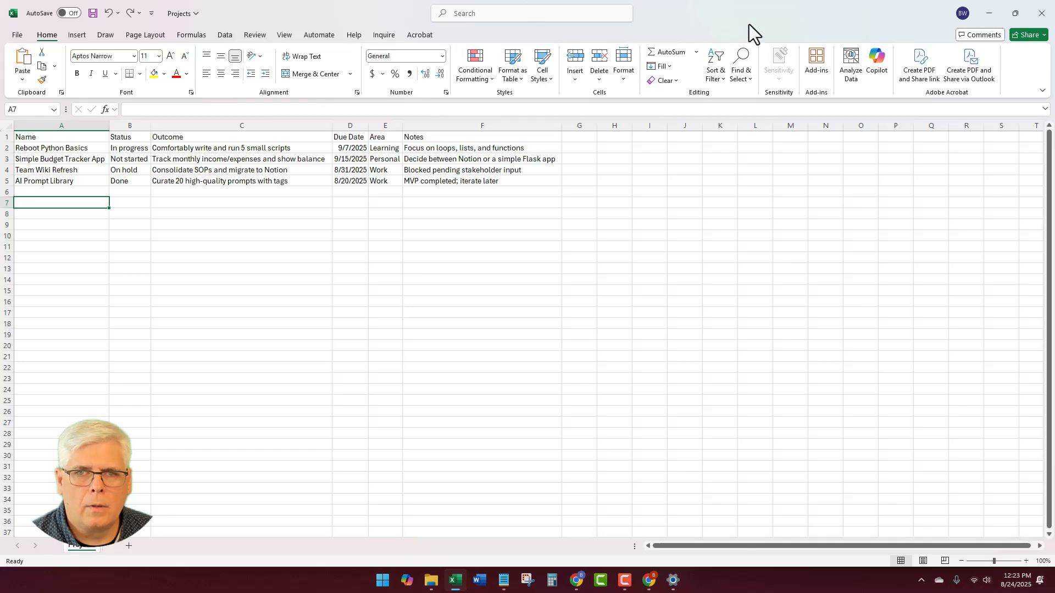
Close the Projects workbook without saving the changes and minimize the Home Base.txt notes
{"action": "left_click", "coordinate": [1042, 13]}
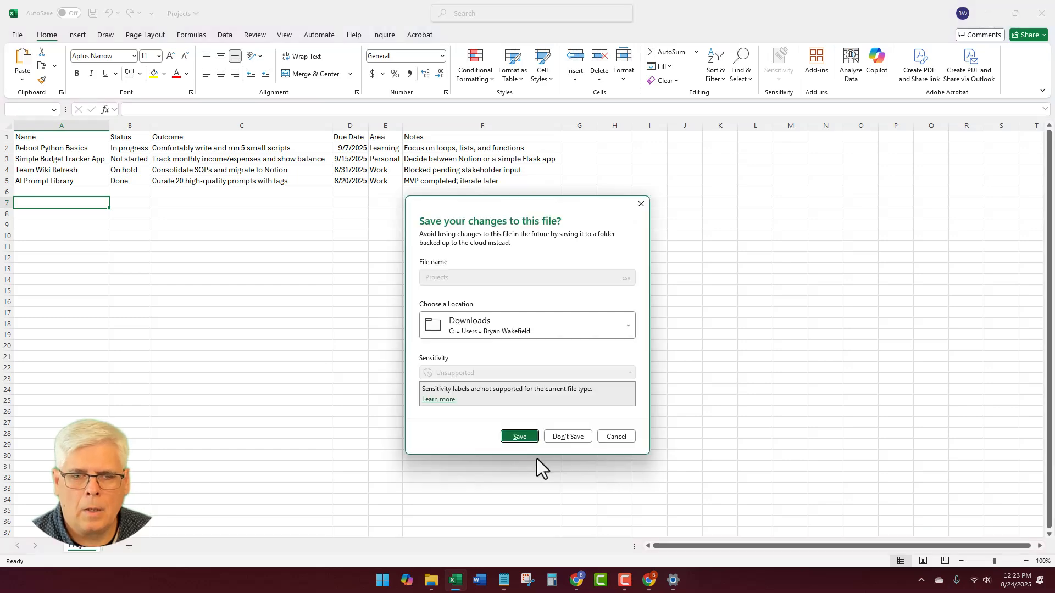
{"action": "left_click", "coordinate": [568, 437]}
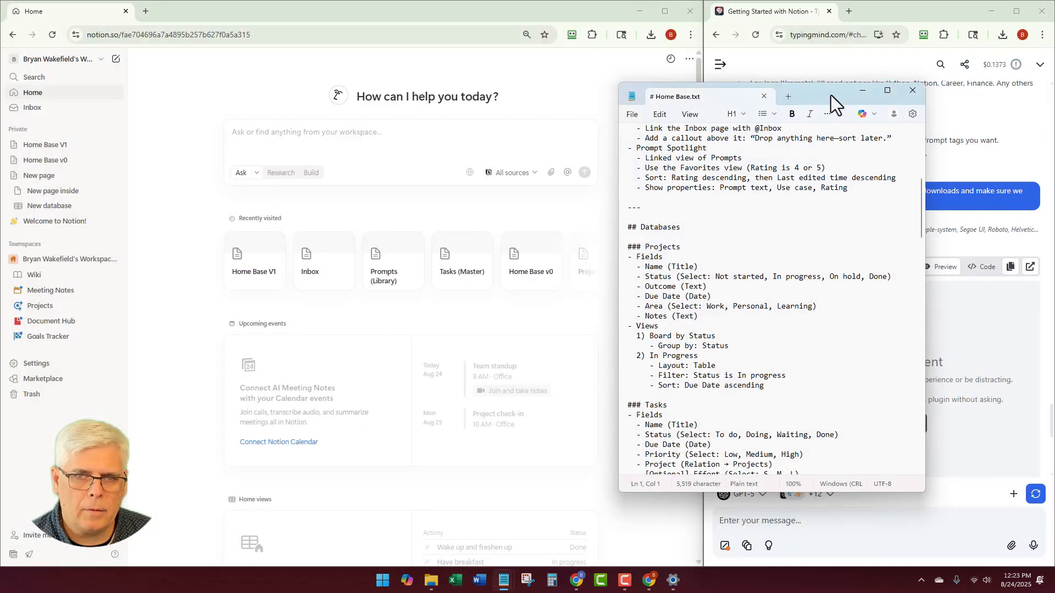
{"action": "left_click", "coordinate": [862, 90]}
Review the agent's Projects.csv checklist in TypingMind and send "Ok, ready for the next steps in Notion. CSV is all good"
{"action": "scroll", "coordinate": [721, 390], "scroll_direction": "down", "scroll_amount": 8}
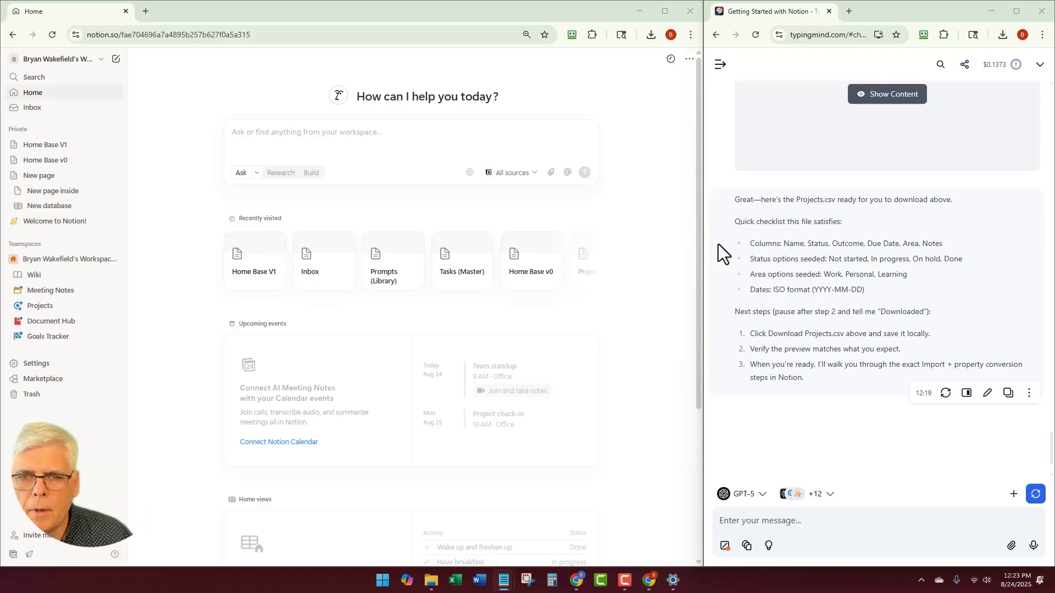
{"action": "scroll", "coordinate": [718, 243], "scroll_direction": "down", "scroll_amount": 1}
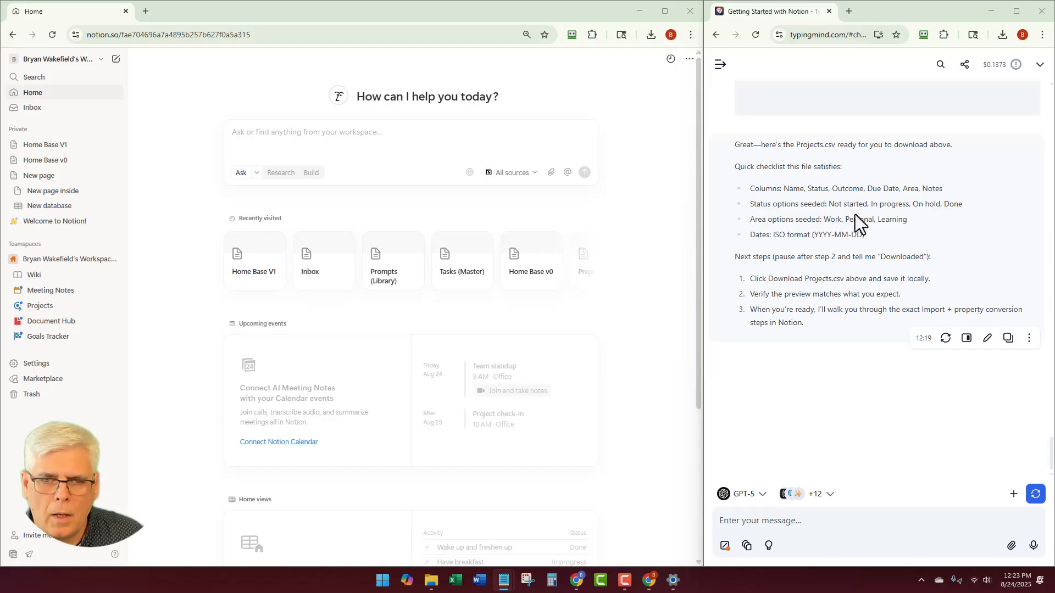
{"action": "scroll", "coordinate": [723, 211], "scroll_direction": "down", "scroll_amount": 1}
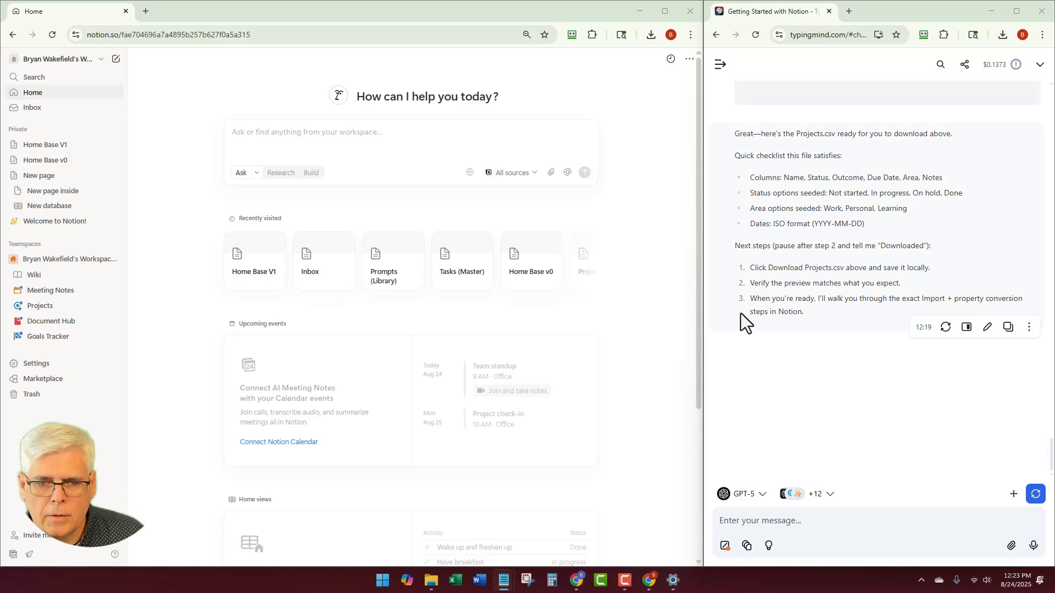
{"action": "left_click", "coordinate": [737, 522]}
{"action": "type", "text": "Ok, ready for the next steps in Notion.  CSV is al"}
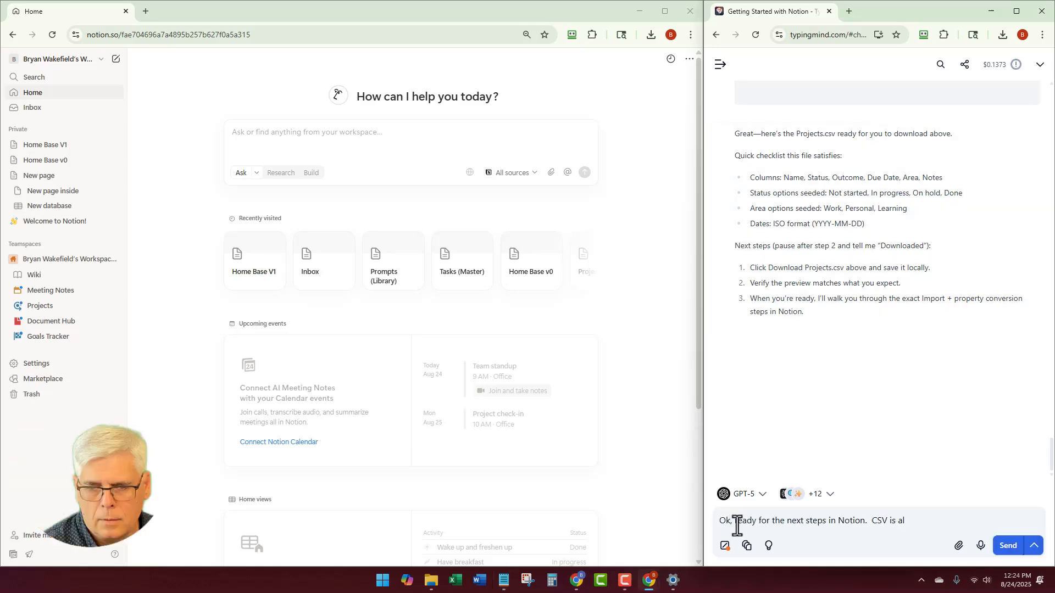
{"action": "type", "text": "l good"}
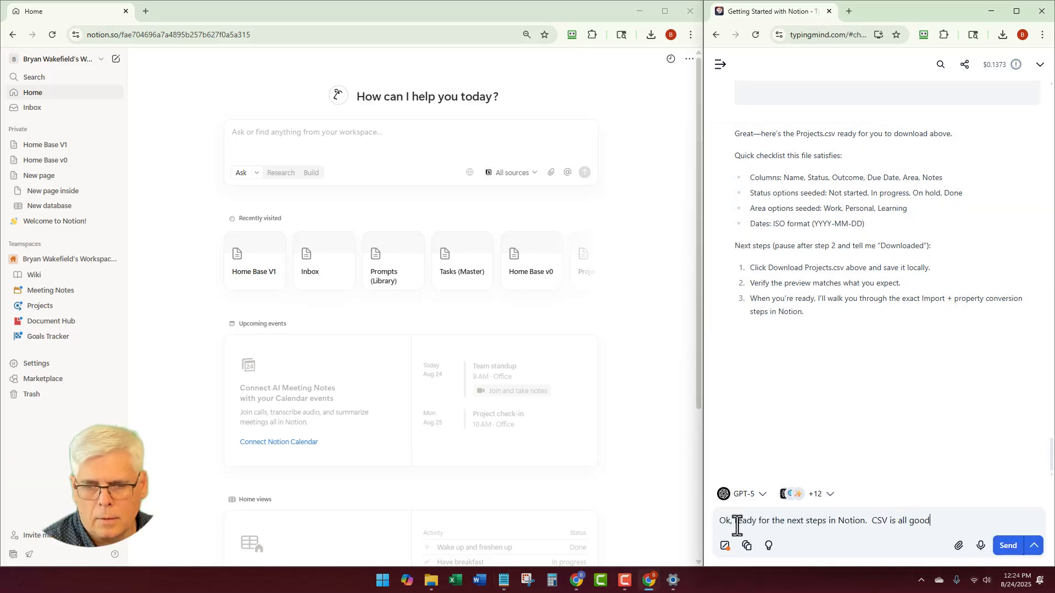
{"action": "key", "text": "Return"}
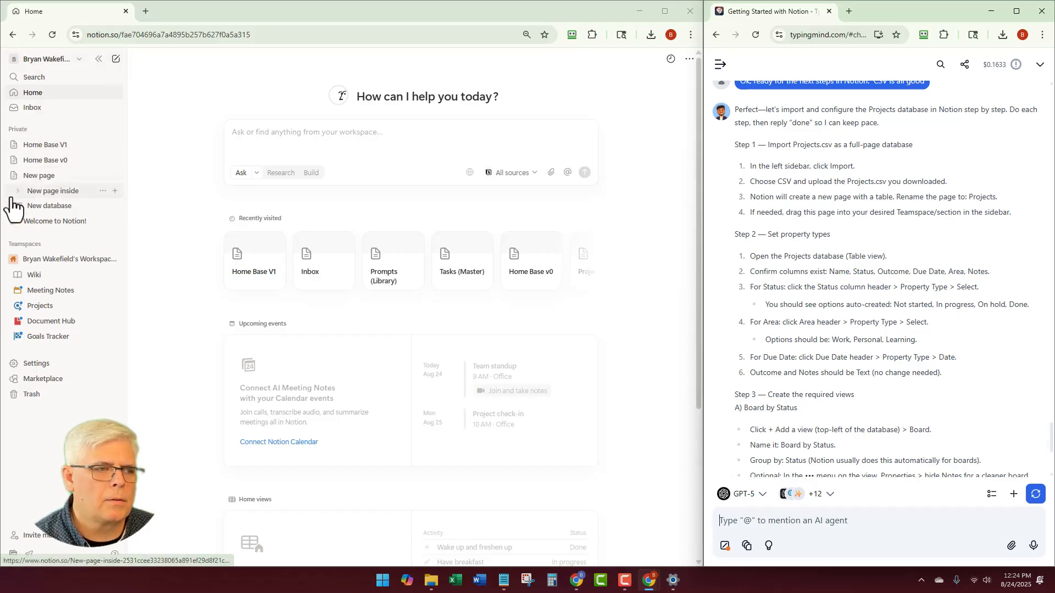
Collapse the existing New page entry in Notion and create a private page titled "Home Base 08.24.25"
{"action": "left_click", "coordinate": [12, 176]}
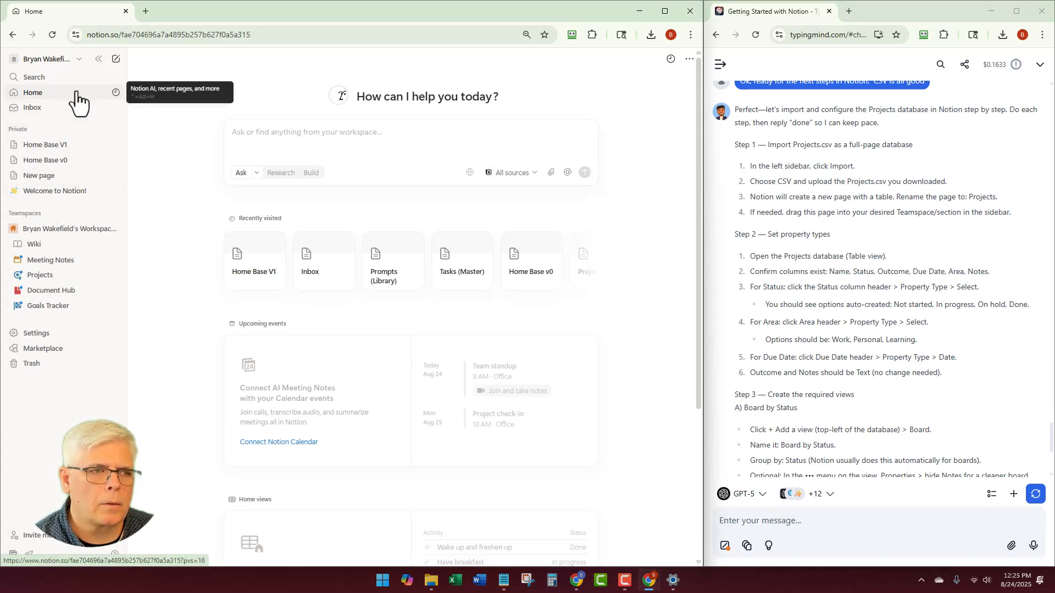
{"action": "left_click", "coordinate": [116, 58]}
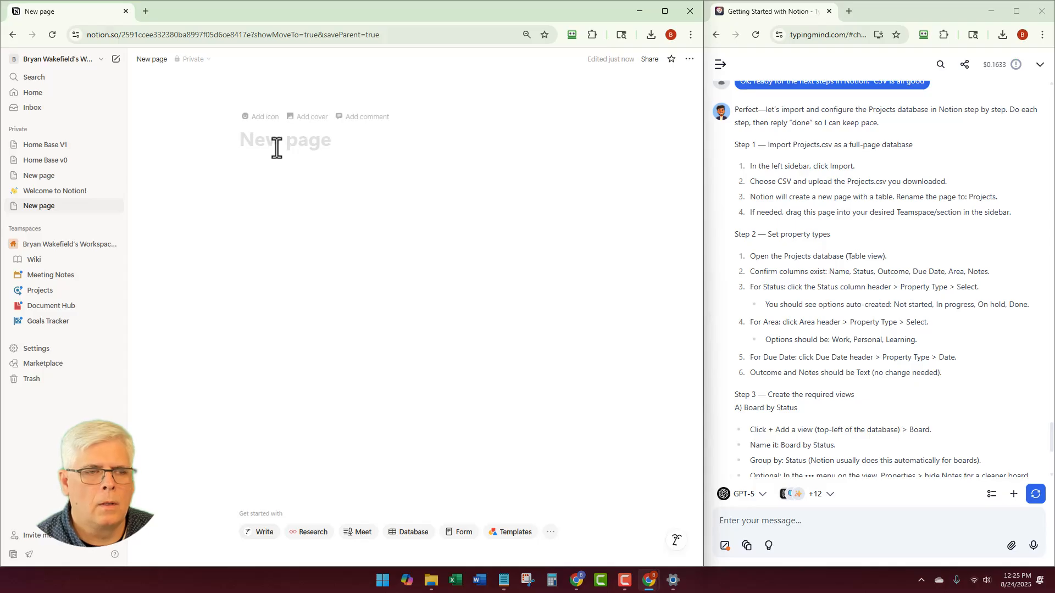
{"action": "type", "text": "Hoe"}
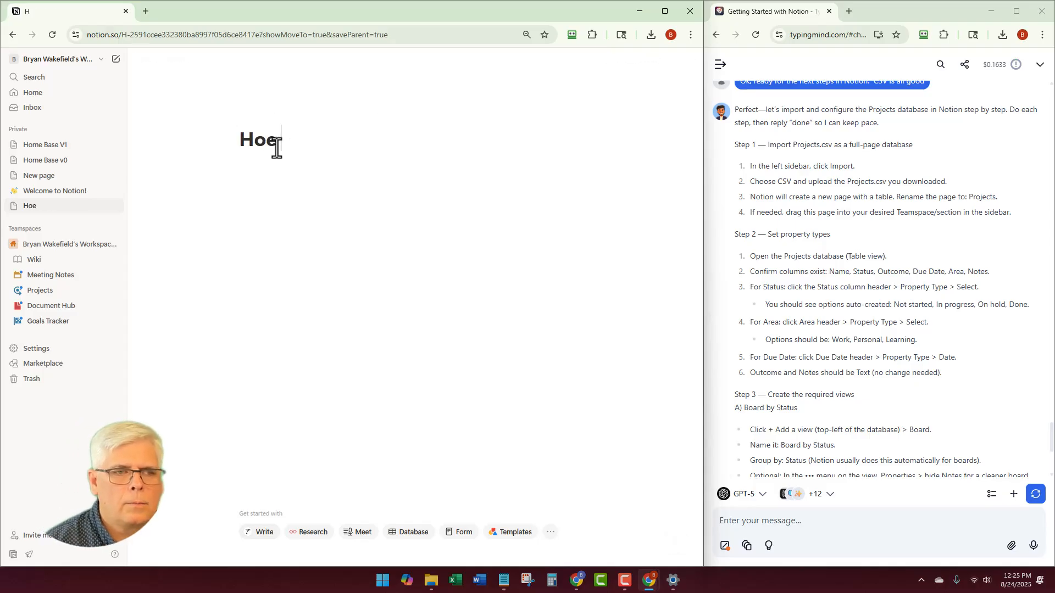
{"action": "type", "text": "me Bas"}
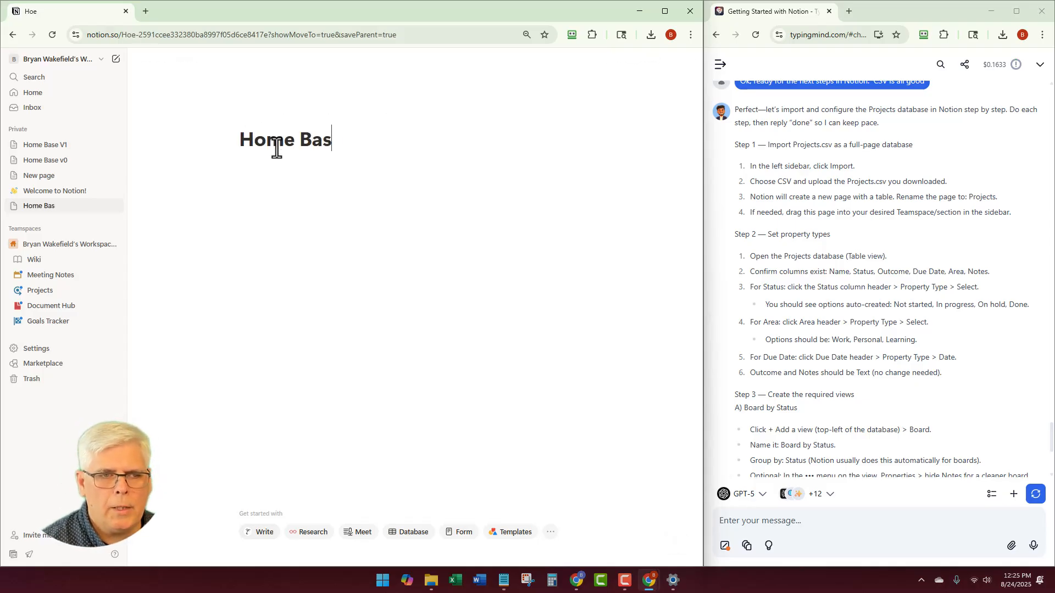
{"action": "type", "text": "e 08"}
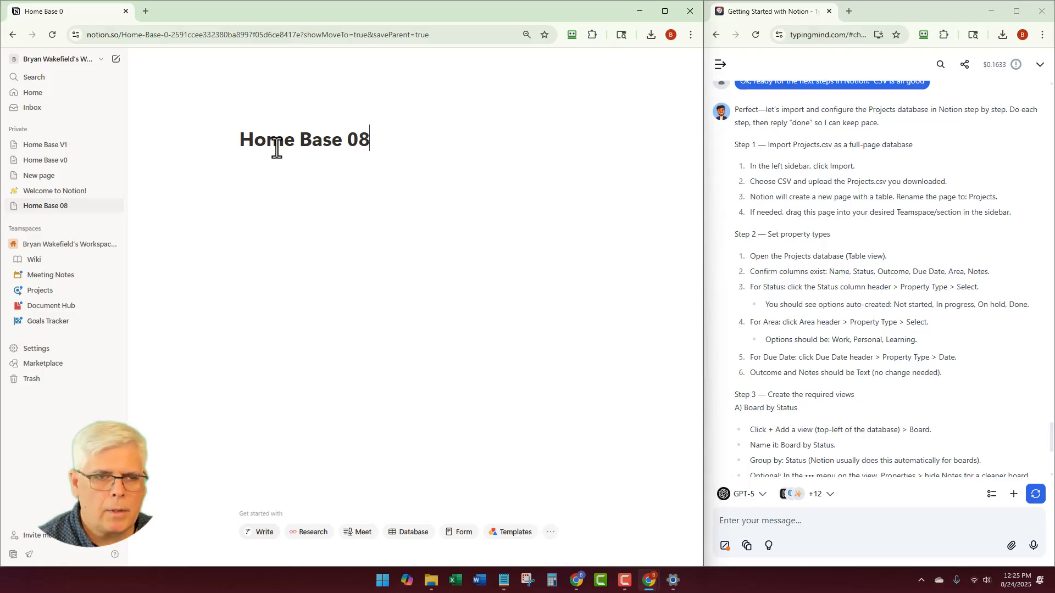
{"action": "type", "text": ".24.25"}
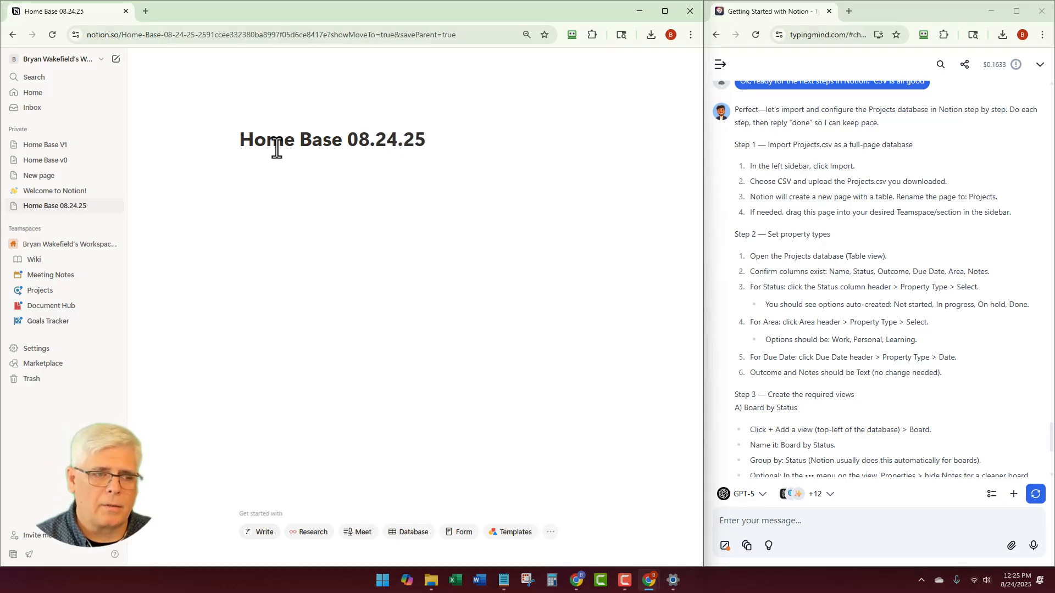
Add a subpage titled "DB Control Tower" to the Home Base 08.24.25 page and return to the parent page
{"action": "left_click", "coordinate": [268, 185]}
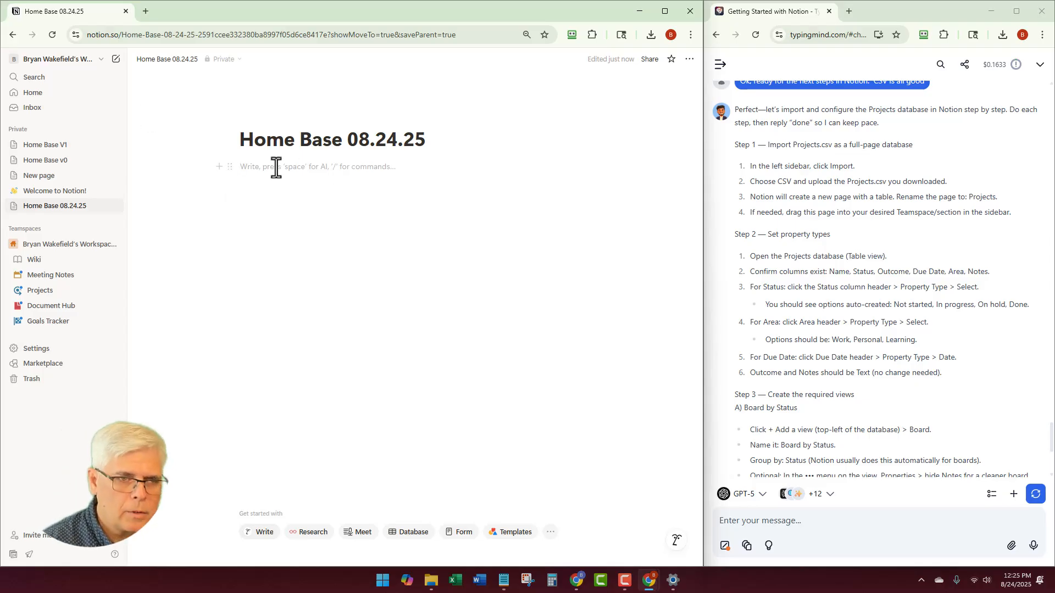
{"action": "type", "text": "/p"}
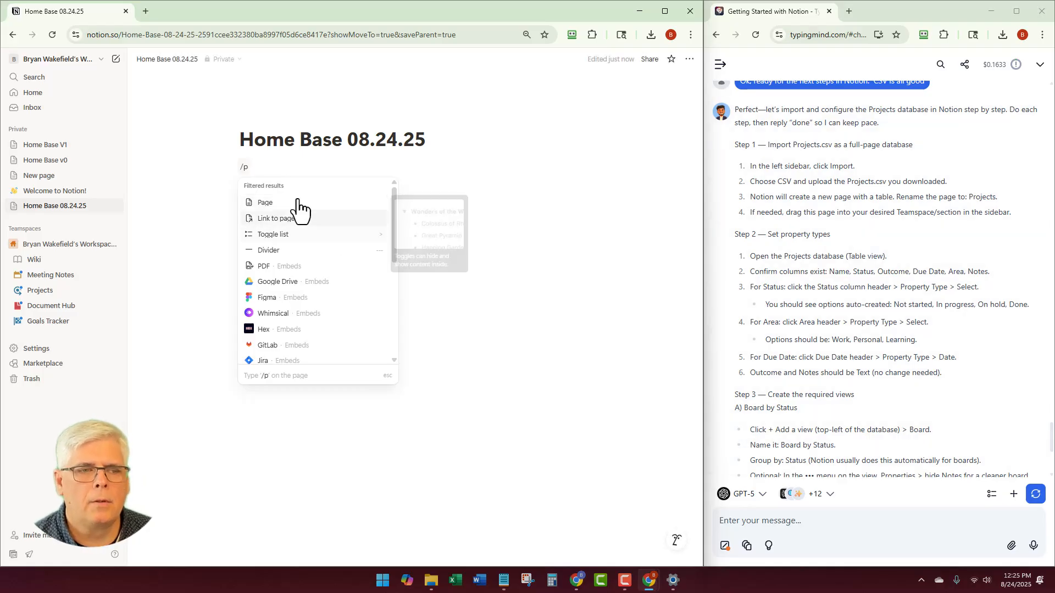
{"action": "left_click", "coordinate": [327, 206]}
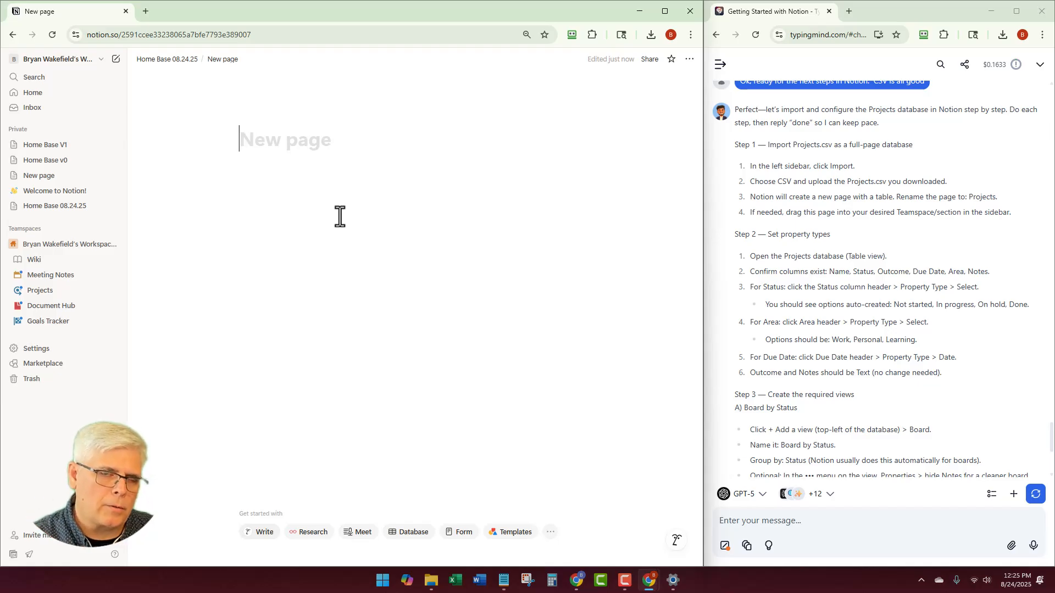
{"action": "type", "text": "D"}
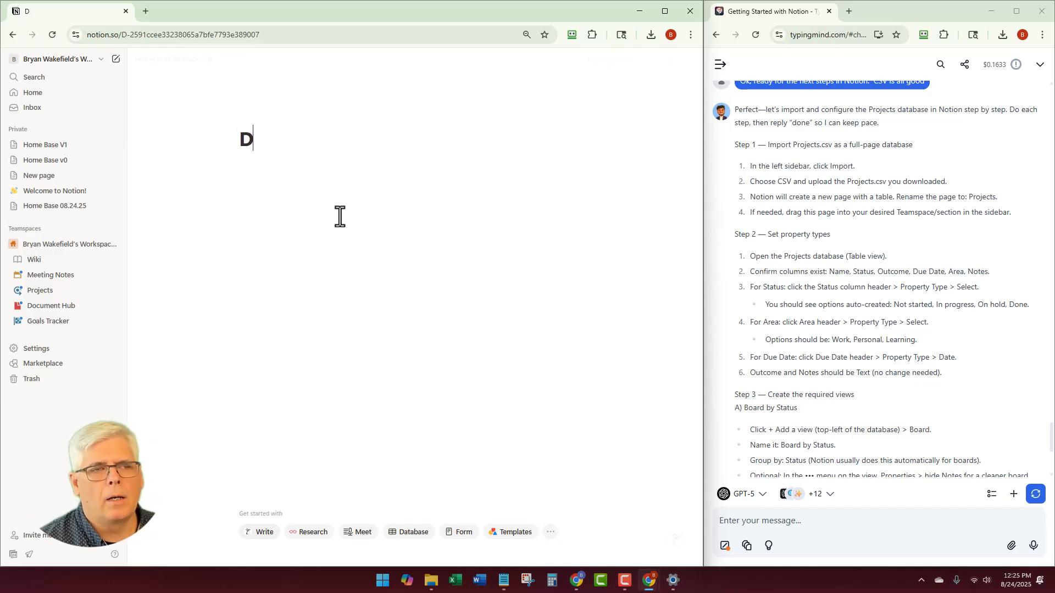
{"action": "type", "text": "B Cont"}
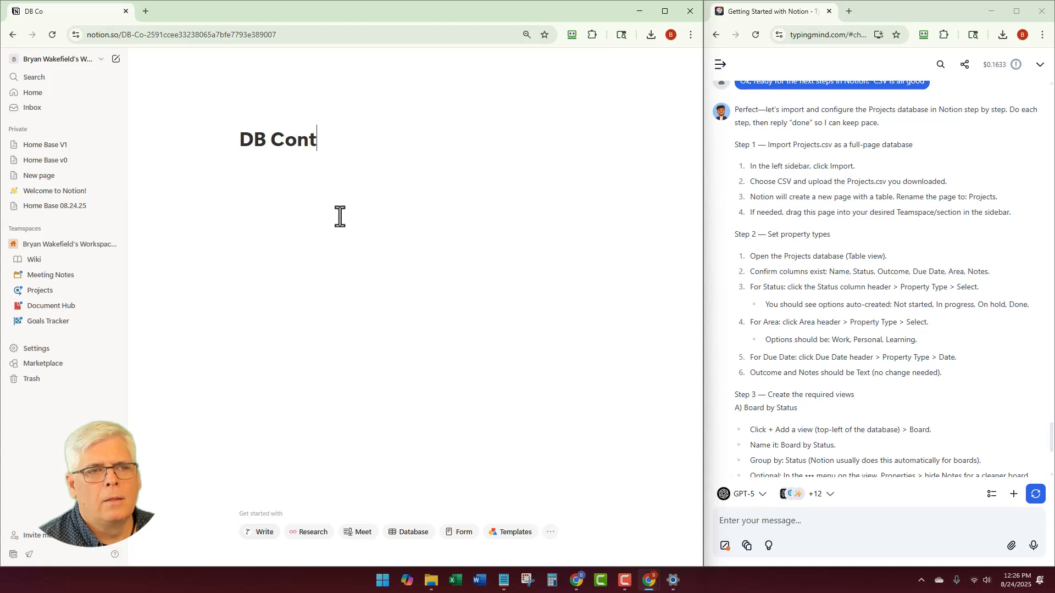
{"action": "type", "text": "rol "}
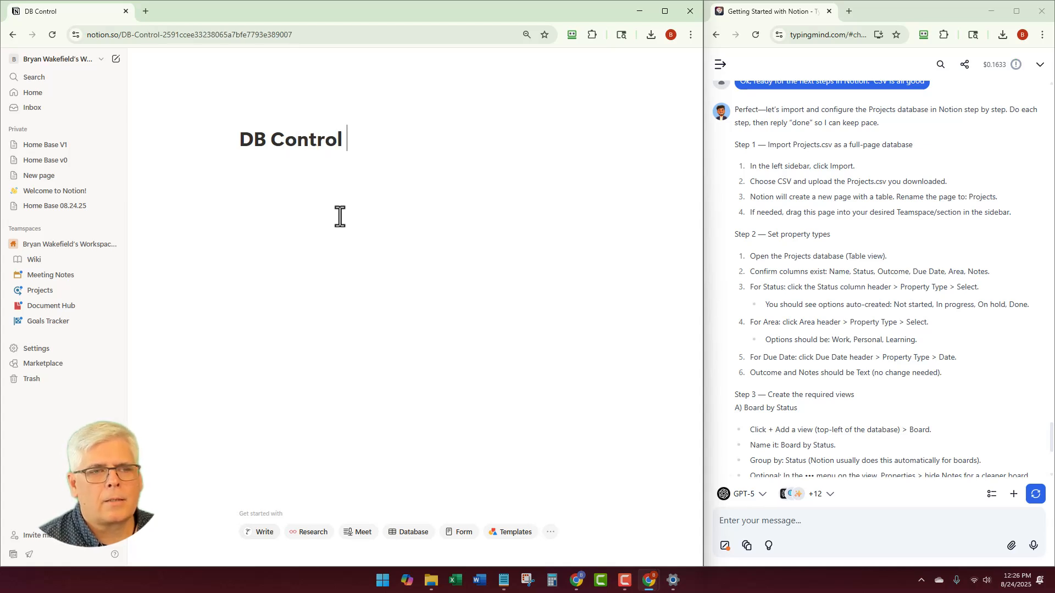
{"action": "type", "text": "Tower"}
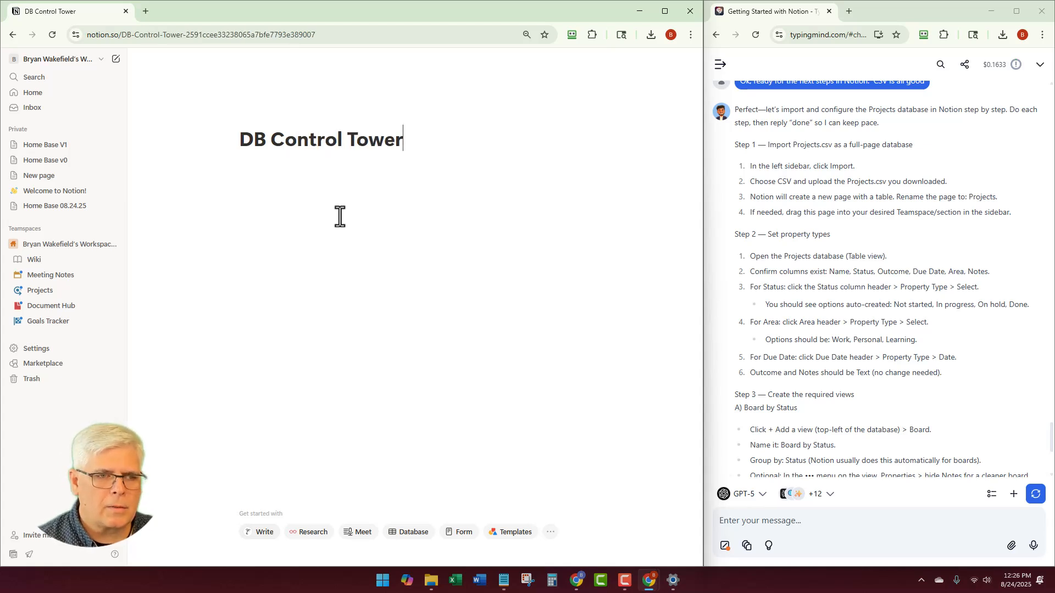
{"action": "key", "text": "Return"}
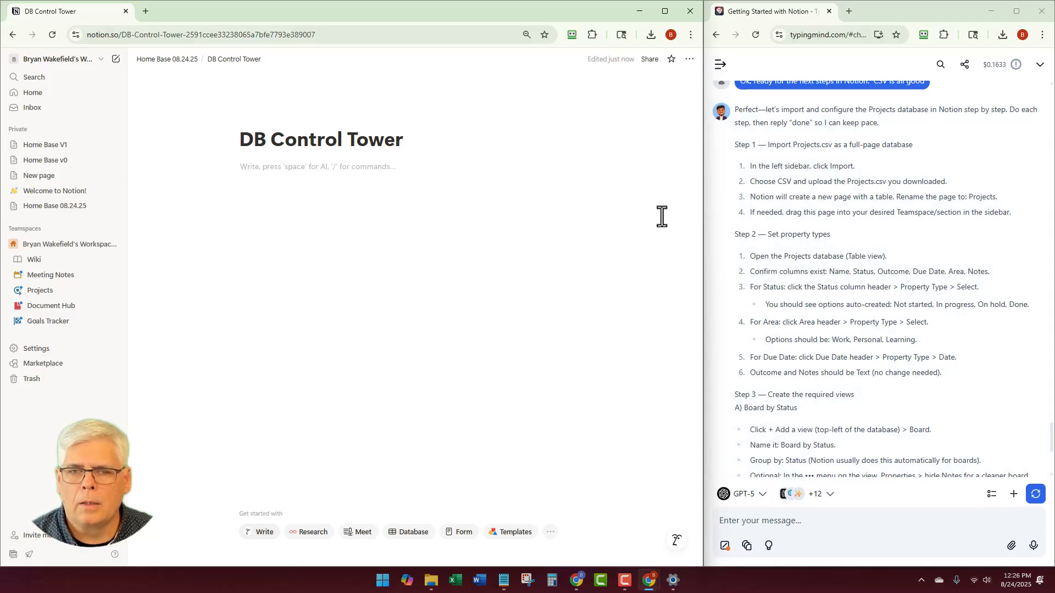
{"action": "left_click", "coordinate": [174, 60]}
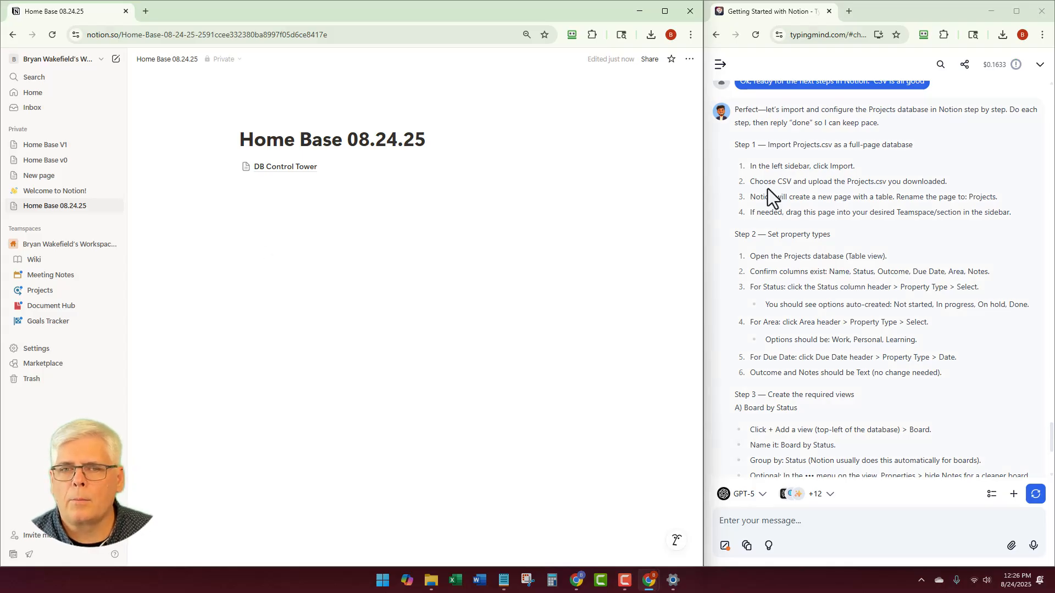
Start a CSV import below DB Control Tower, upload Projects.csv from Downloads as a new database, and proceed to mapping its headers
{"action": "left_click", "coordinate": [261, 200]}
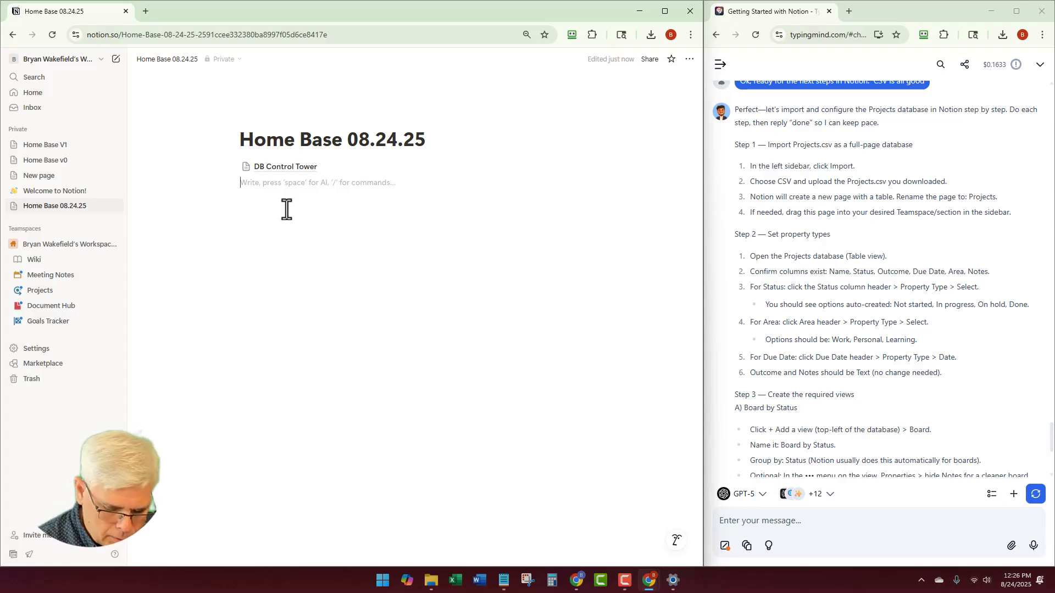
{"action": "type", "text": "/import"}
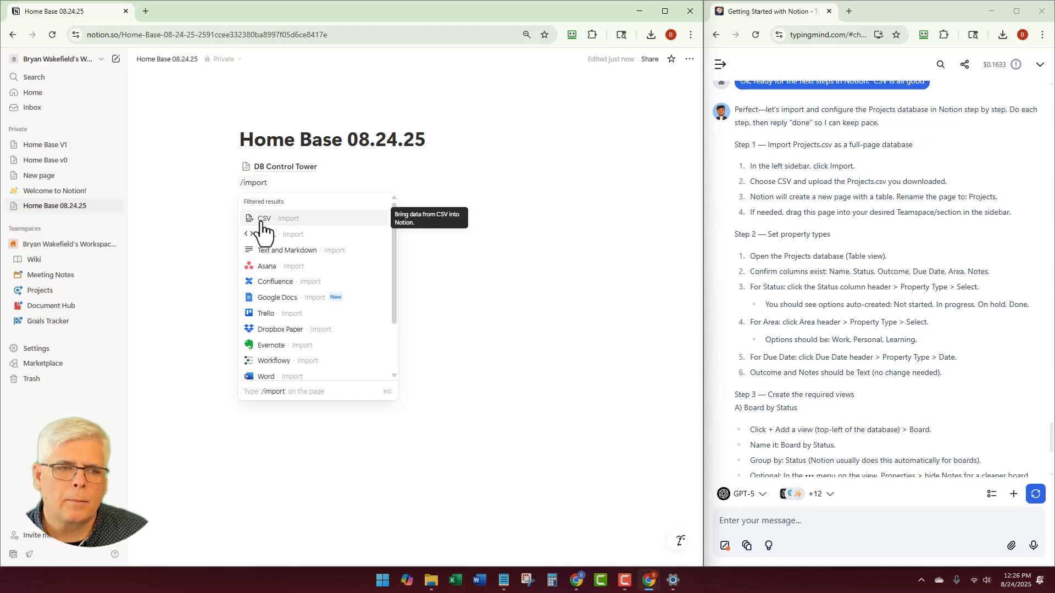
{"action": "left_click", "coordinate": [261, 222]}
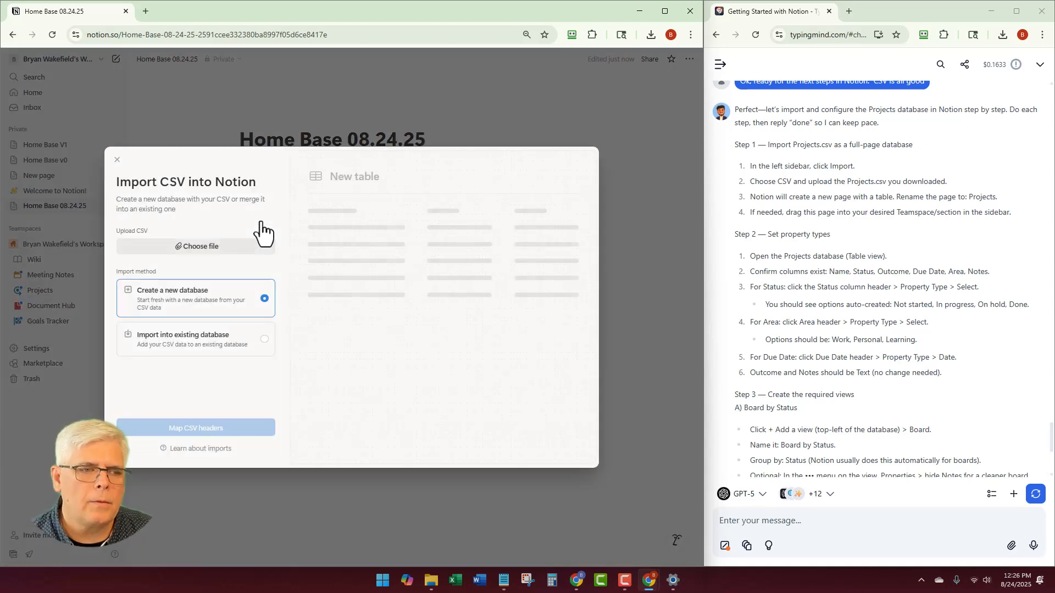
{"action": "left_click", "coordinate": [189, 250]}
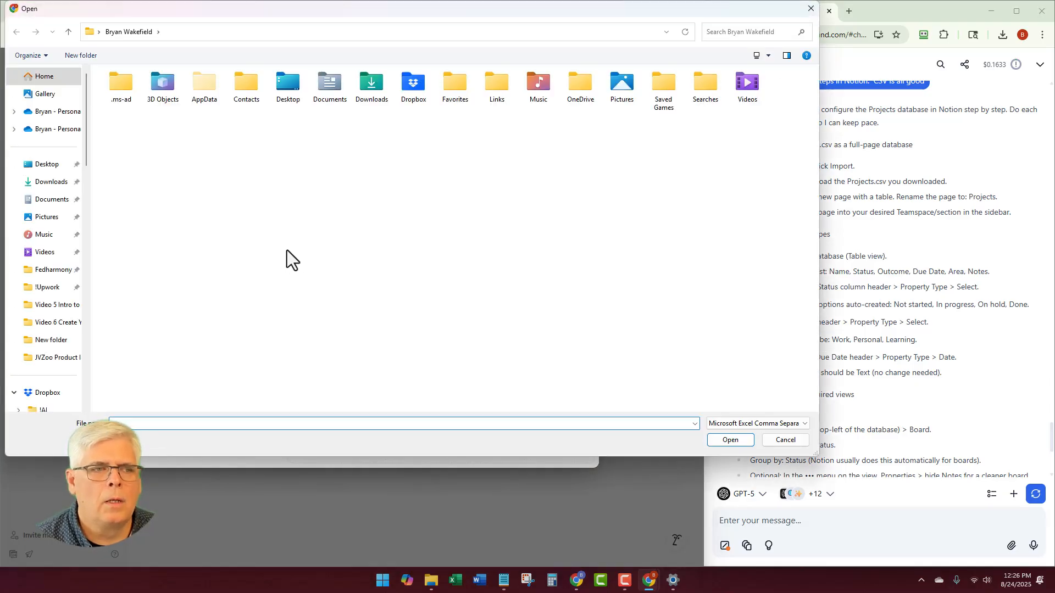
{"action": "left_click", "coordinate": [49, 182]}
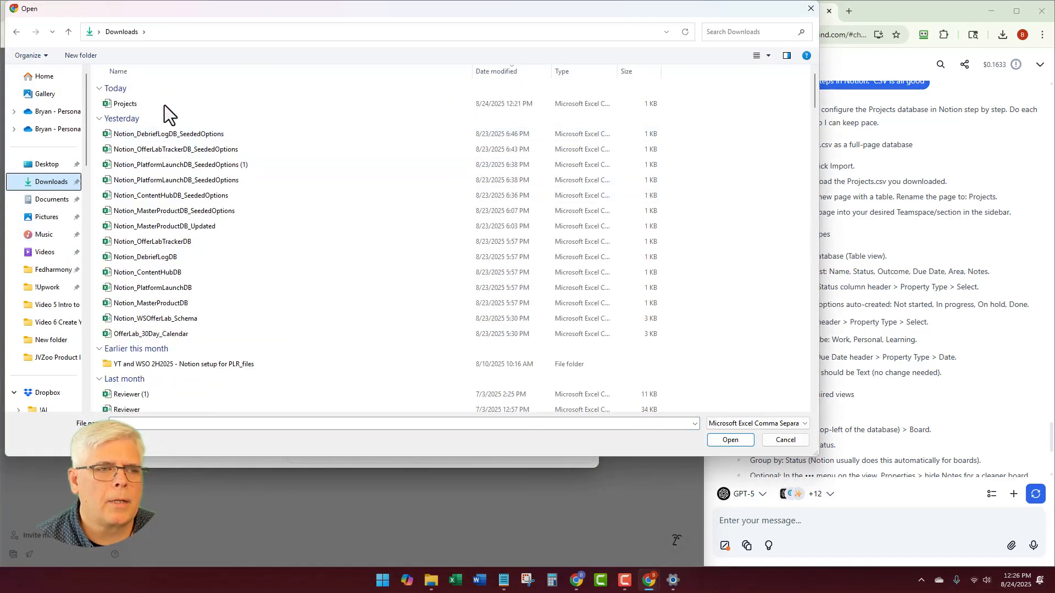
{"action": "left_click", "coordinate": [159, 103]}
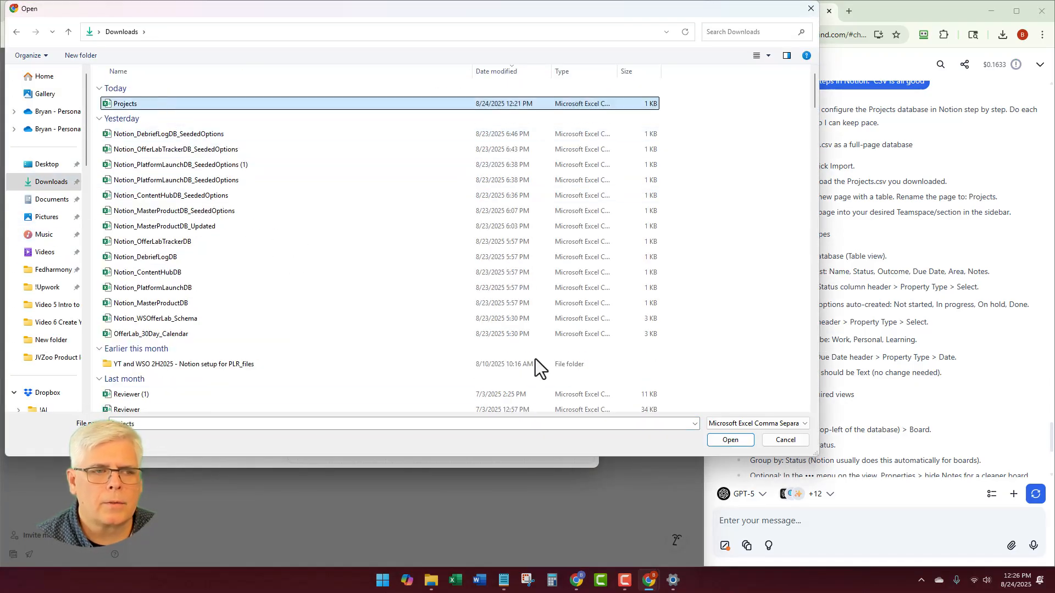
{"action": "left_click", "coordinate": [734, 440]}
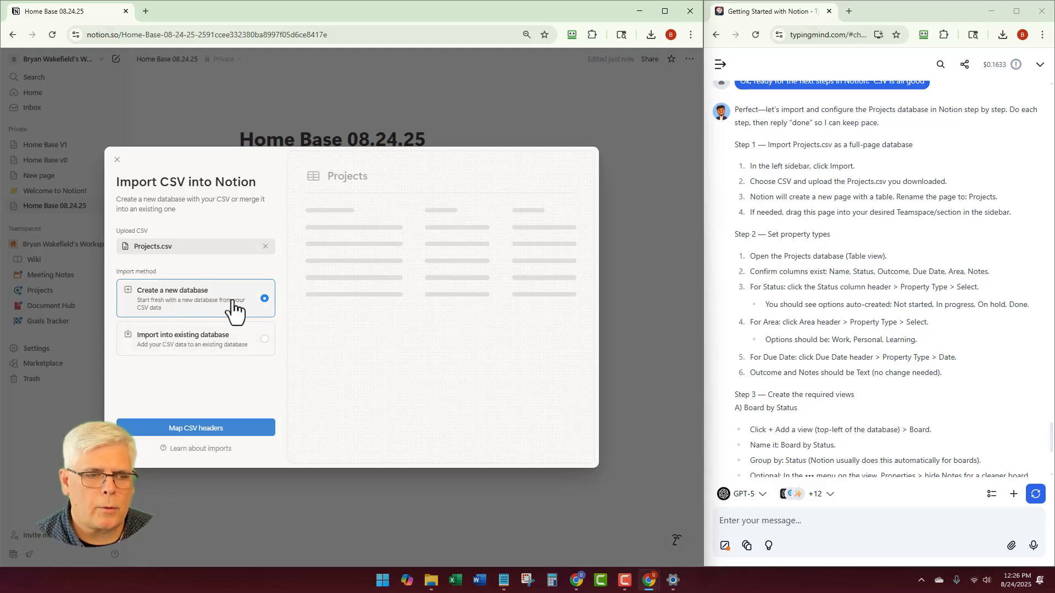
{"action": "left_click", "coordinate": [187, 432]}
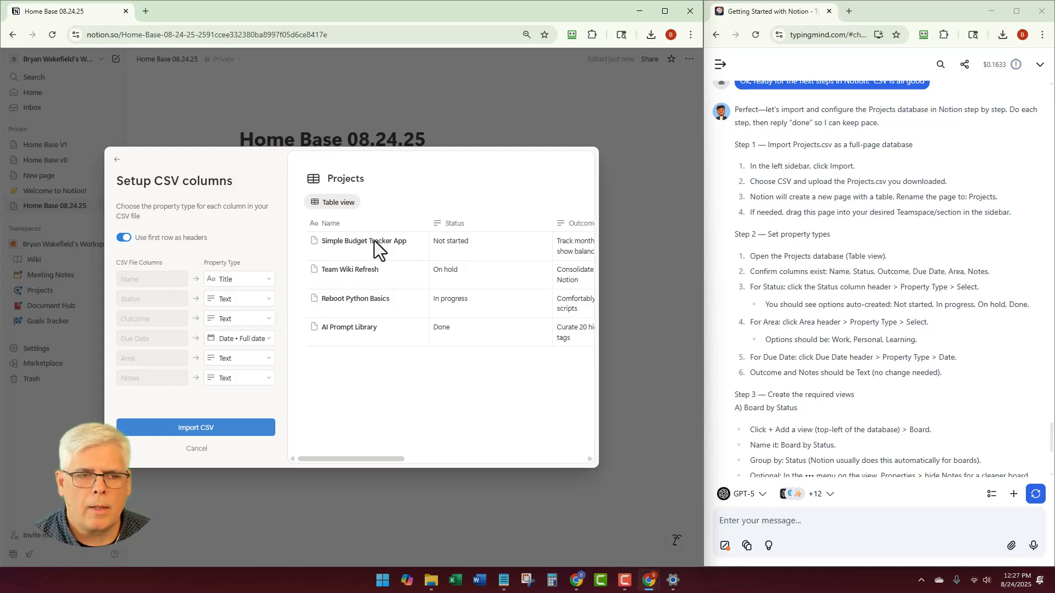
Consult the Projects field list in the Home Base.txt notes and set the Status column's property type to Select
{"action": "left_click_drag", "start_coordinate": [335, 459], "coordinate": [308, 444]}
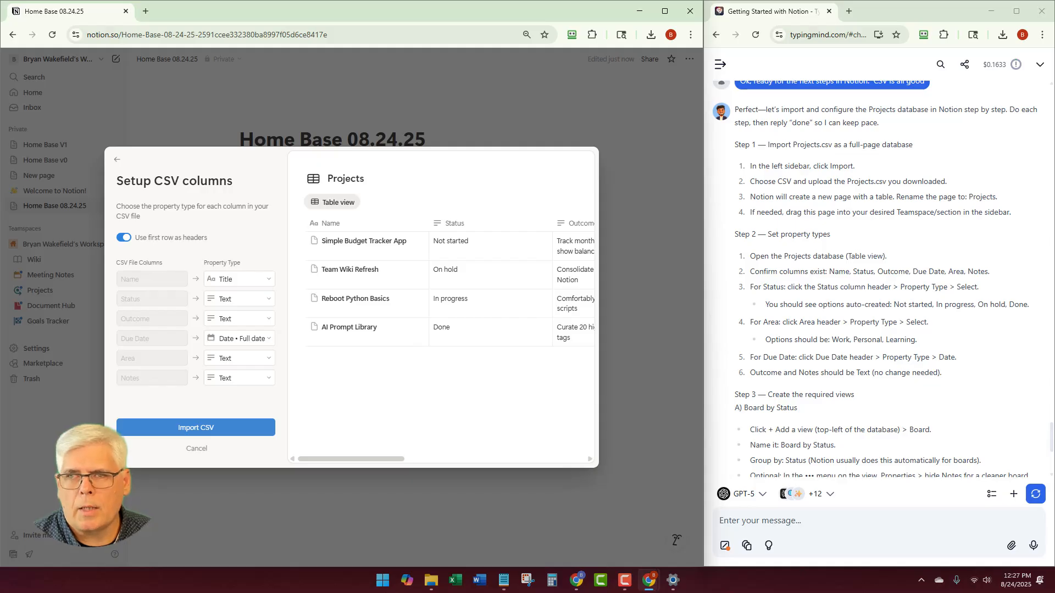
{"action": "key", "text": "alt+Tab"}
{"action": "left_click_drag", "start_coordinate": [1054, 139], "coordinate": [851, 135]}
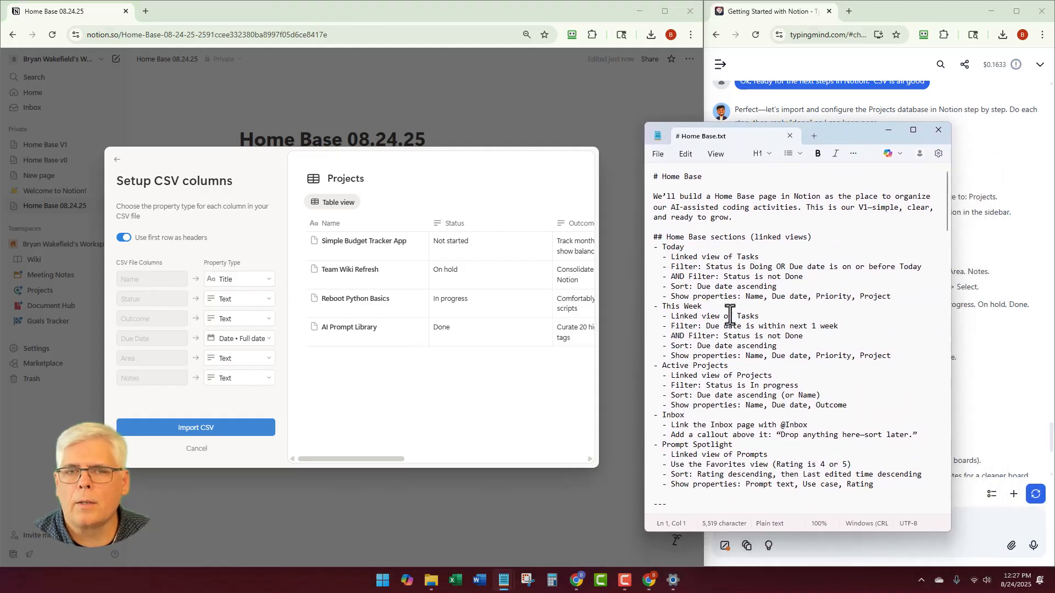
{"action": "scroll", "coordinate": [730, 314], "scroll_direction": "down", "scroll_amount": 10}
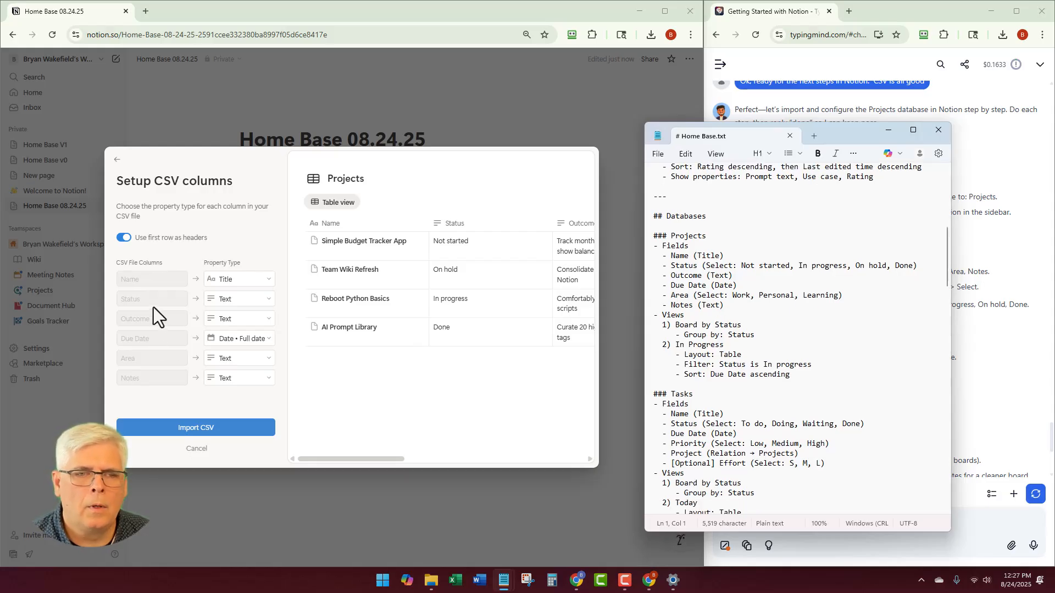
{"action": "left_click", "coordinate": [268, 315]}
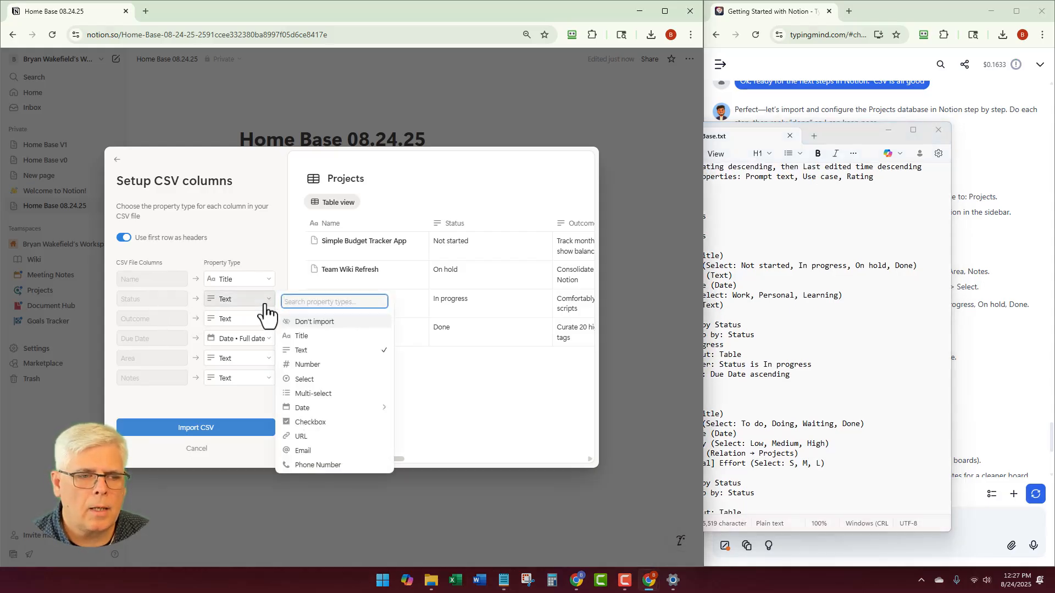
{"action": "left_click", "coordinate": [307, 379]}
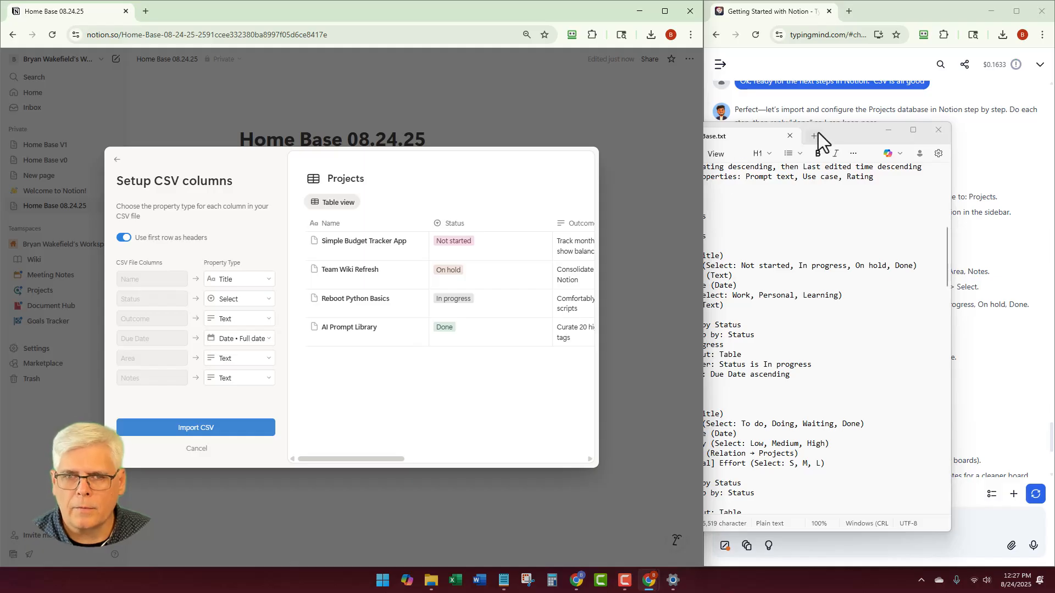
Move the Home Base.txt notes clear of the import dialog and set the Due Date column to the Month/Day/Year date format
{"action": "left_click", "coordinate": [833, 134]}
{"action": "left_click_drag", "start_coordinate": [833, 134], "coordinate": [918, 98]}
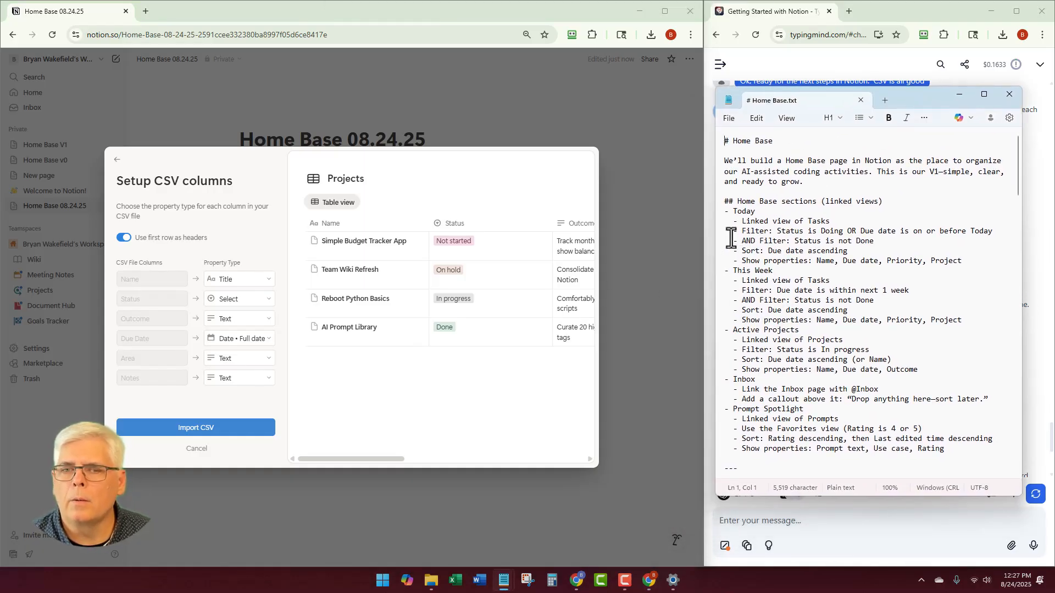
{"action": "scroll", "coordinate": [737, 283], "scroll_direction": "down", "scroll_amount": 4}
{"action": "scroll", "coordinate": [738, 283], "scroll_direction": "down", "scroll_amount": 7}
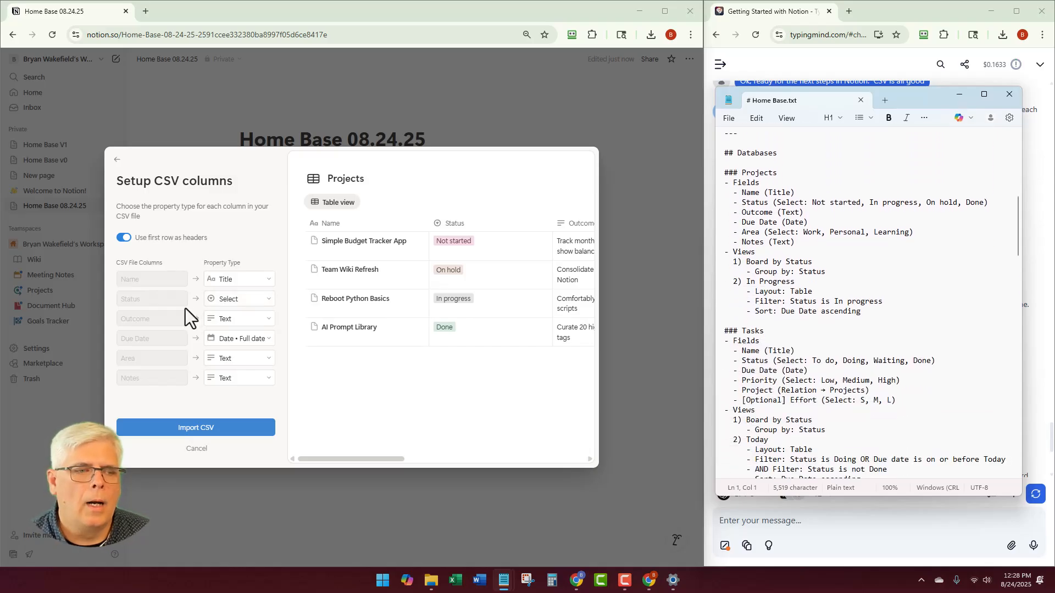
{"action": "left_click", "coordinate": [266, 339]}
{"action": "mouse_move", "coordinate": [312, 449]}
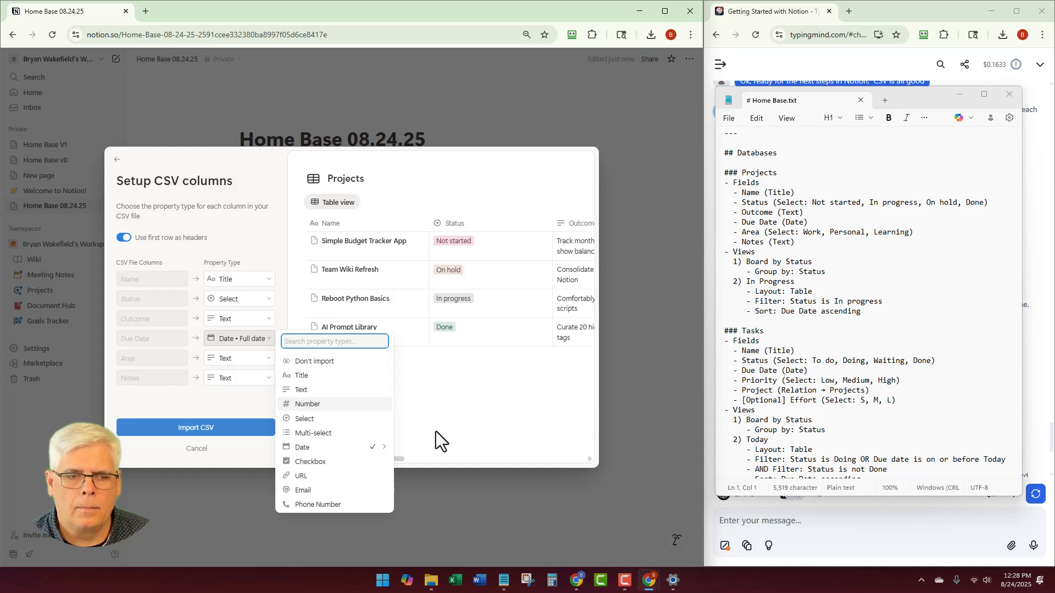
{"action": "left_click", "coordinate": [402, 461]}
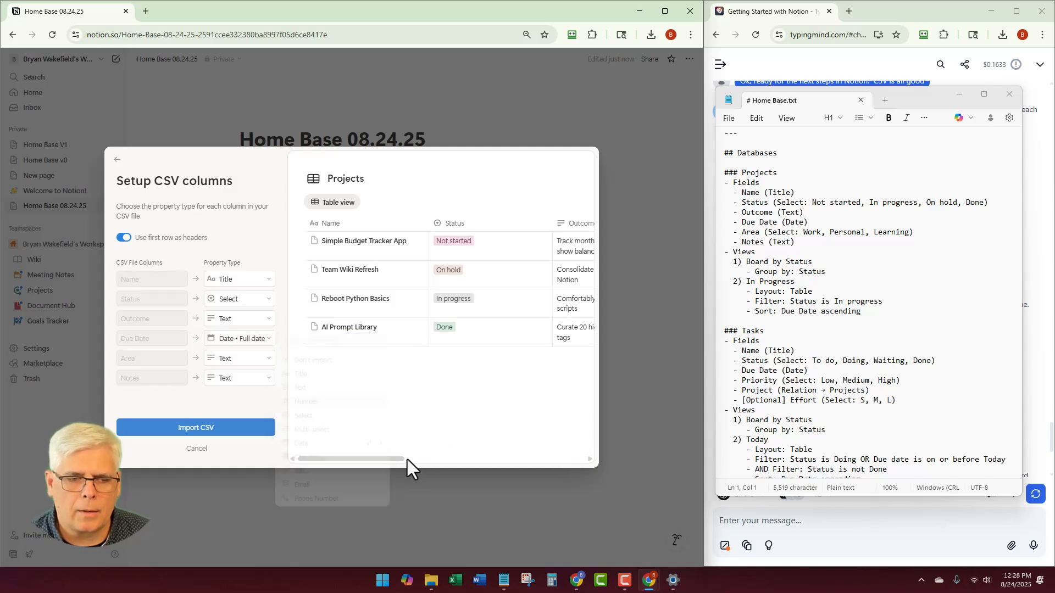
{"action": "mouse_move", "coordinate": [391, 459]}
{"action": "left_mouse_down"}
{"action": "mouse_move", "coordinate": [490, 460]}
{"action": "mouse_move", "coordinate": [389, 461]}
{"action": "left_mouse_up"}
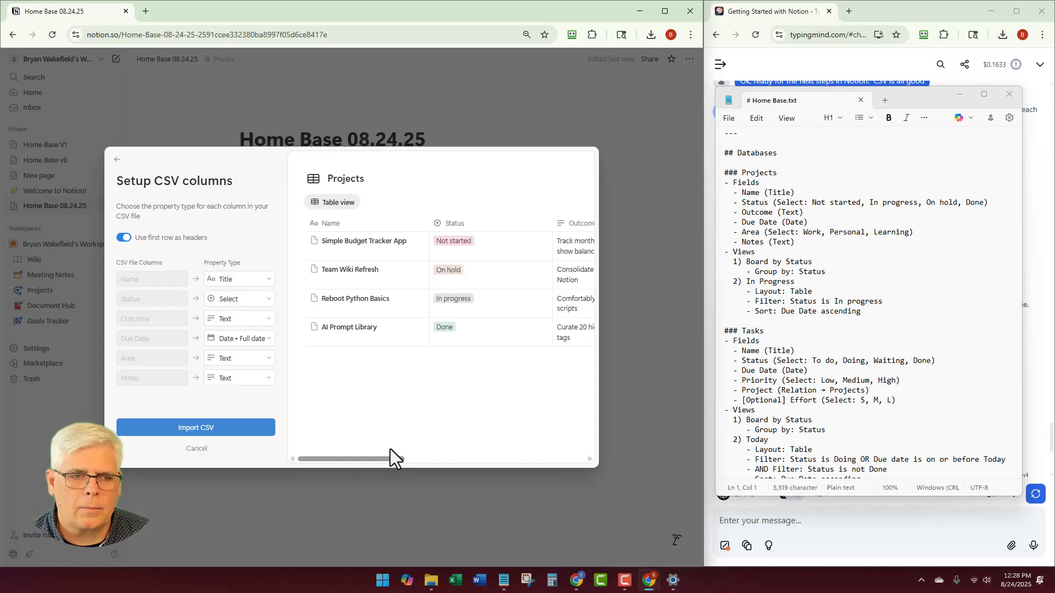
{"action": "left_click", "coordinate": [268, 346]}
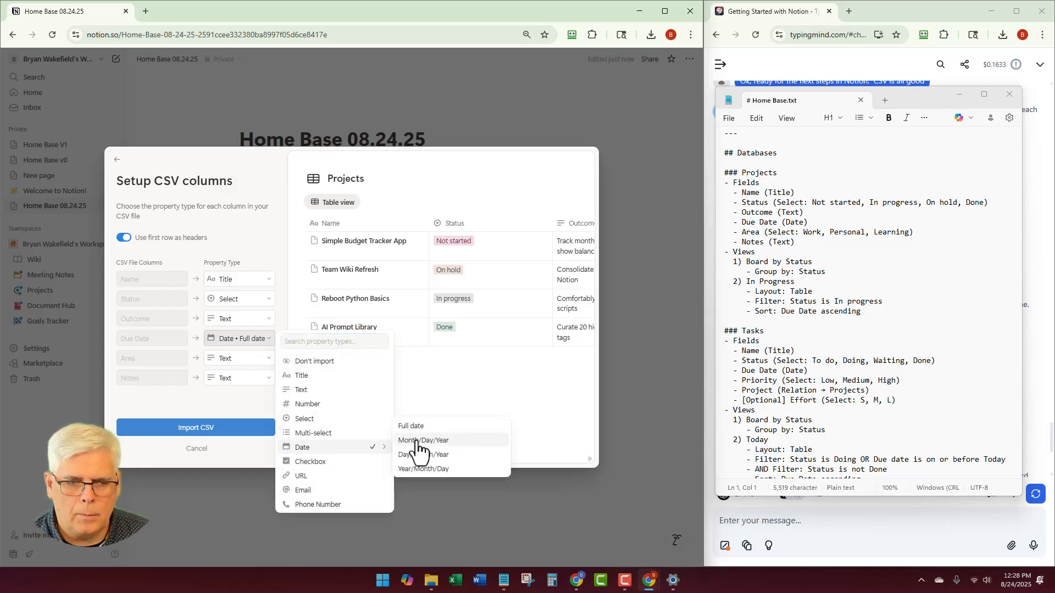
{"action": "left_click", "coordinate": [418, 441]}
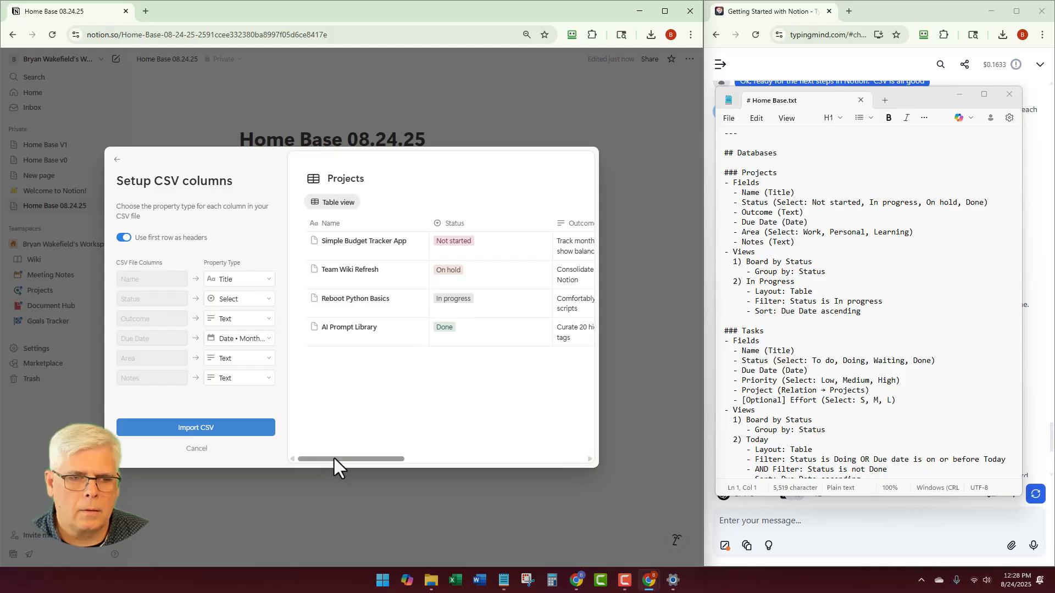
Check the Due Date and Area columns in the import preview and set the Area column's property type to Select
{"action": "left_click_drag", "start_coordinate": [335, 459], "coordinate": [450, 459]}
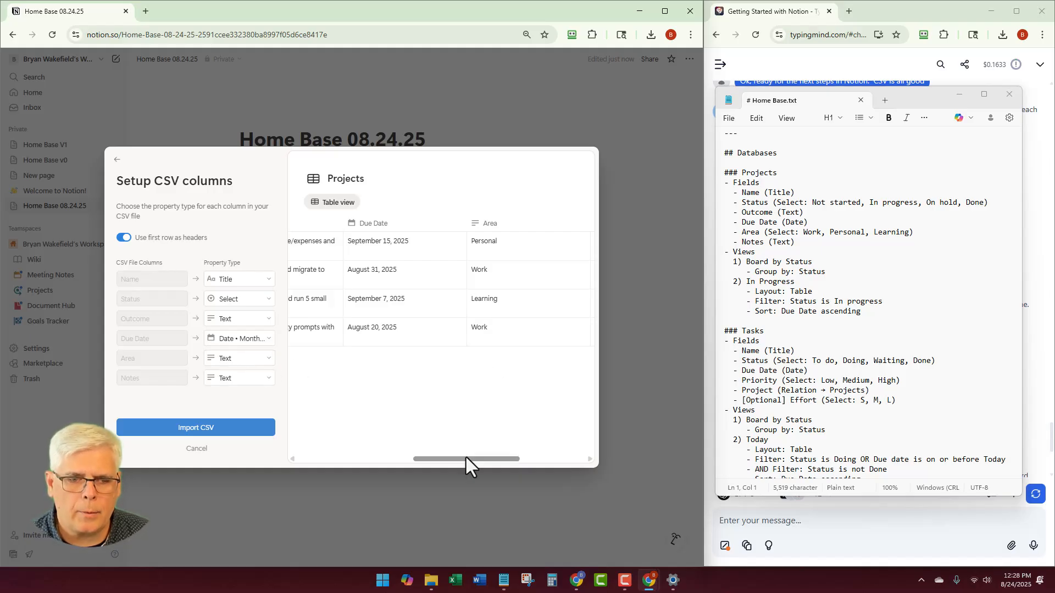
{"action": "left_click_drag", "start_coordinate": [466, 459], "coordinate": [484, 458]}
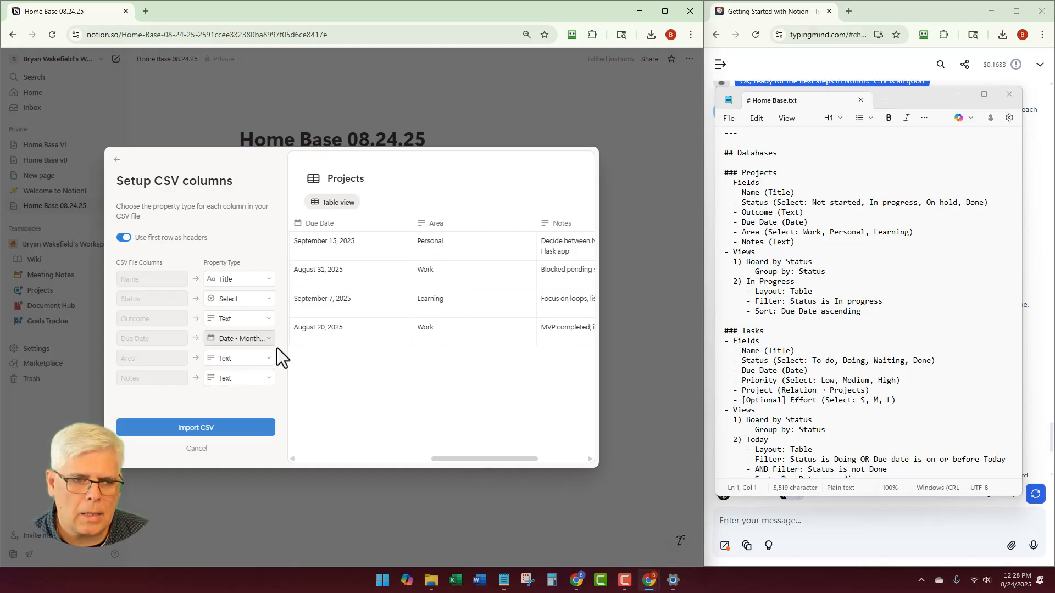
{"action": "left_click", "coordinate": [267, 360]}
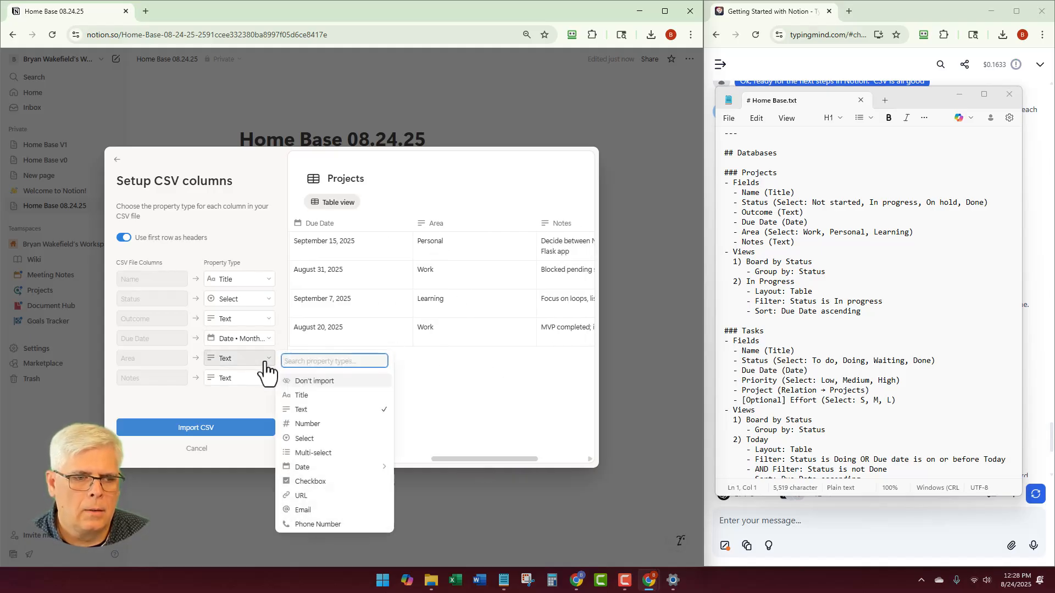
{"action": "left_click", "coordinate": [304, 439]}
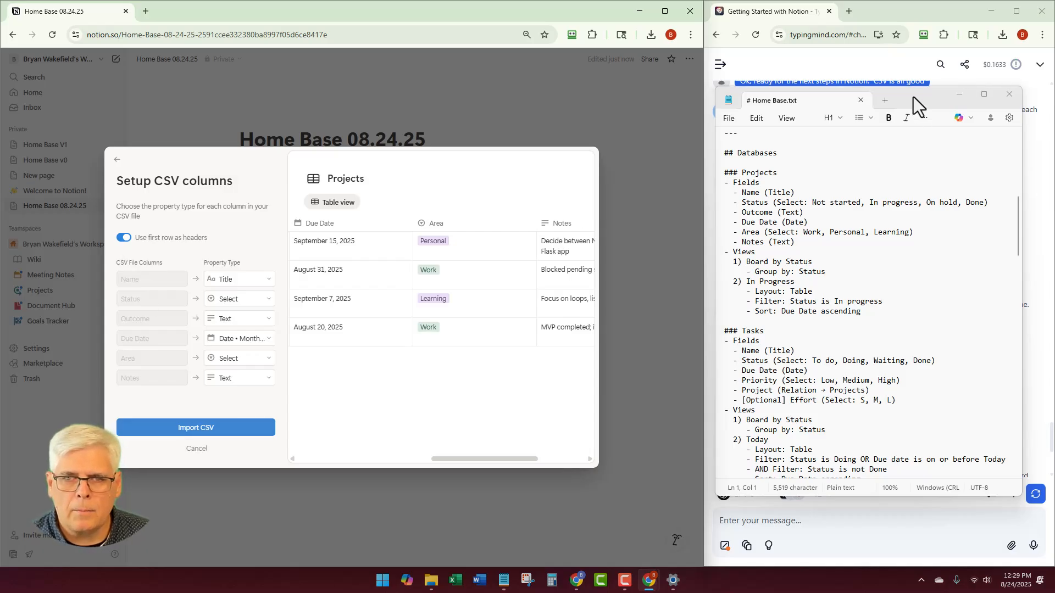
Move the notes out of the way, compare the column setup with the agent's instructions, and import the Projects CSV
{"action": "left_click_drag", "start_coordinate": [913, 96], "coordinate": [1054, 110]}
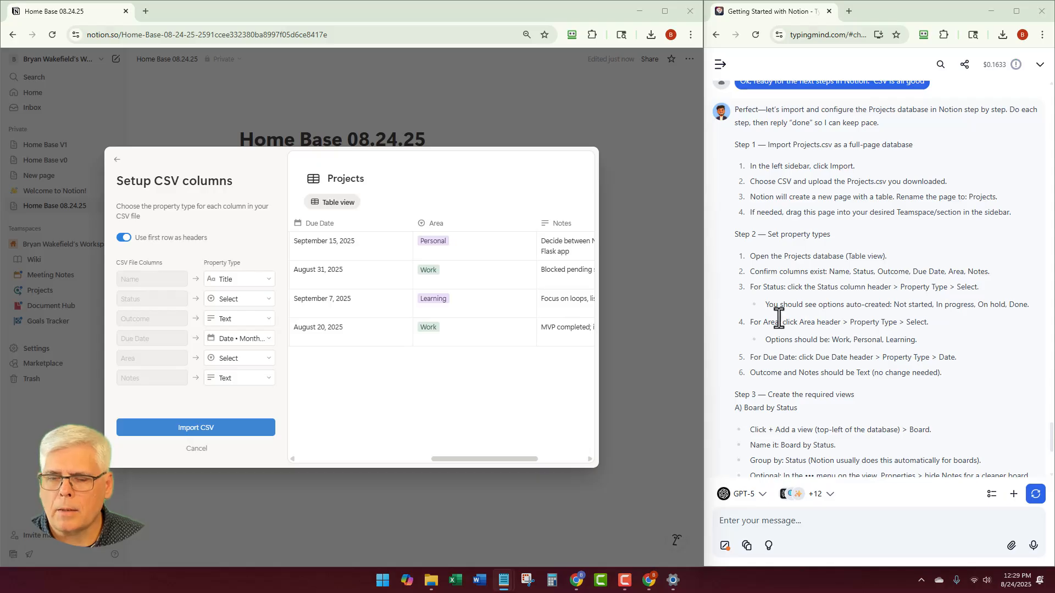
{"action": "scroll", "coordinate": [753, 316], "scroll_direction": "down", "scroll_amount": 2}
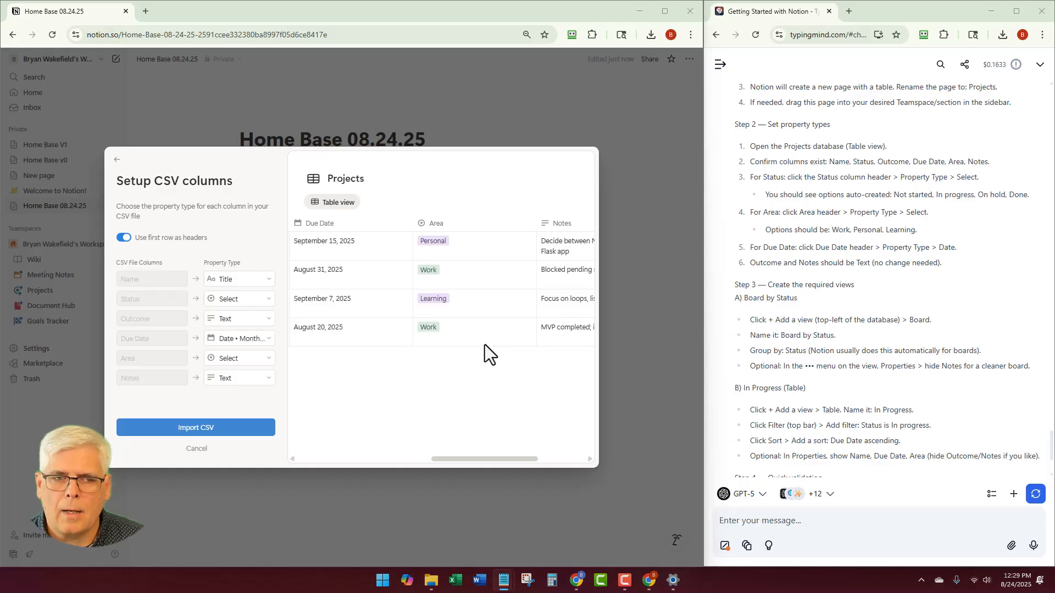
{"action": "scroll", "coordinate": [462, 328], "scroll_direction": "left", "scroll_amount": 5}
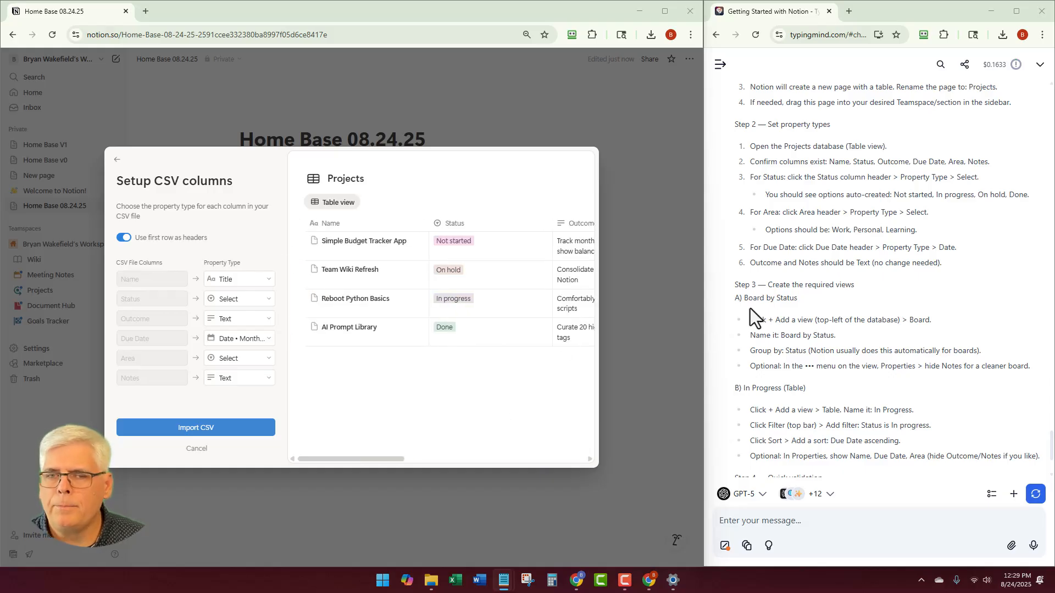
{"action": "scroll", "coordinate": [532, 285], "scroll_direction": "right", "scroll_amount": 3}
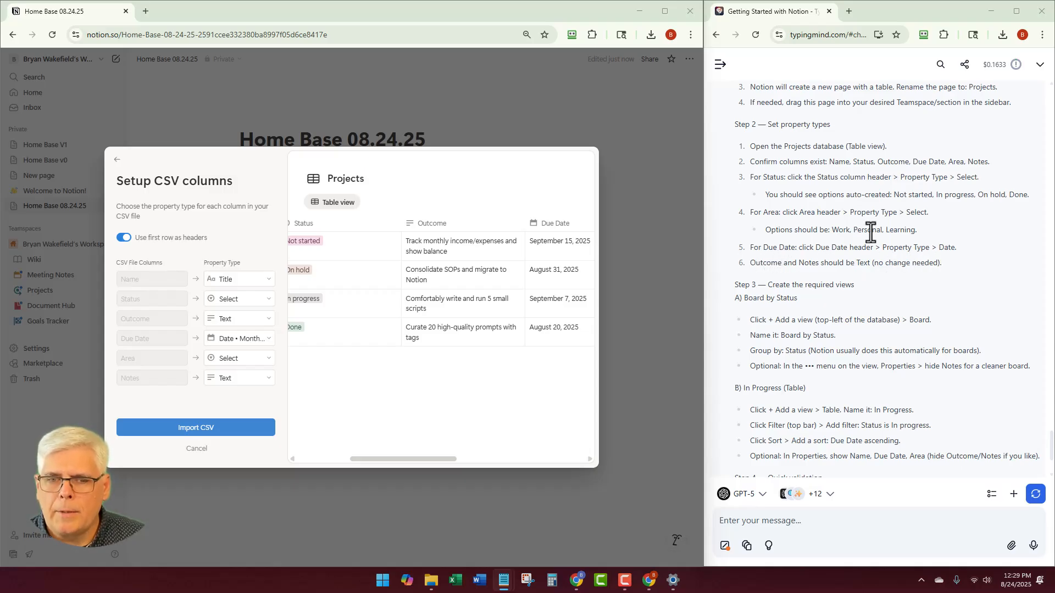
{"action": "scroll", "coordinate": [733, 297], "scroll_direction": "down", "scroll_amount": 3}
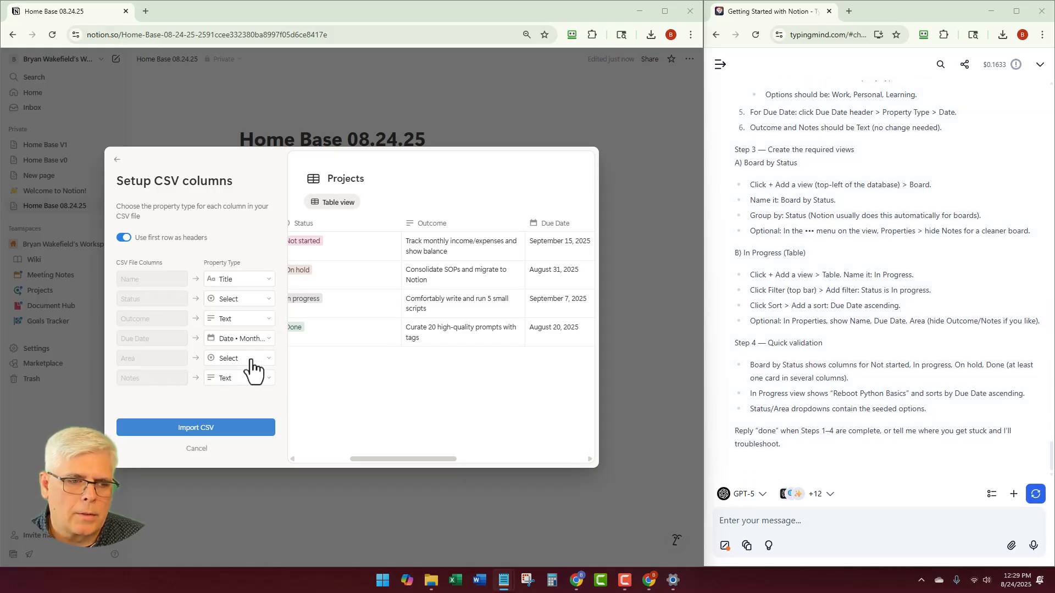
{"action": "scroll", "coordinate": [772, 217], "scroll_direction": "up", "scroll_amount": 5}
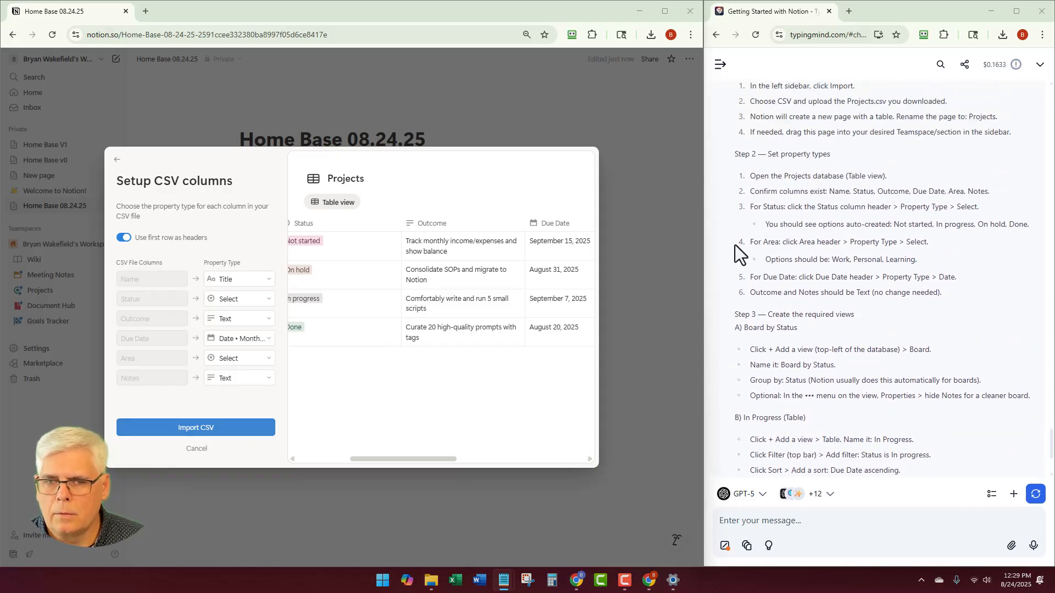
{"action": "left_click", "coordinate": [201, 427]}
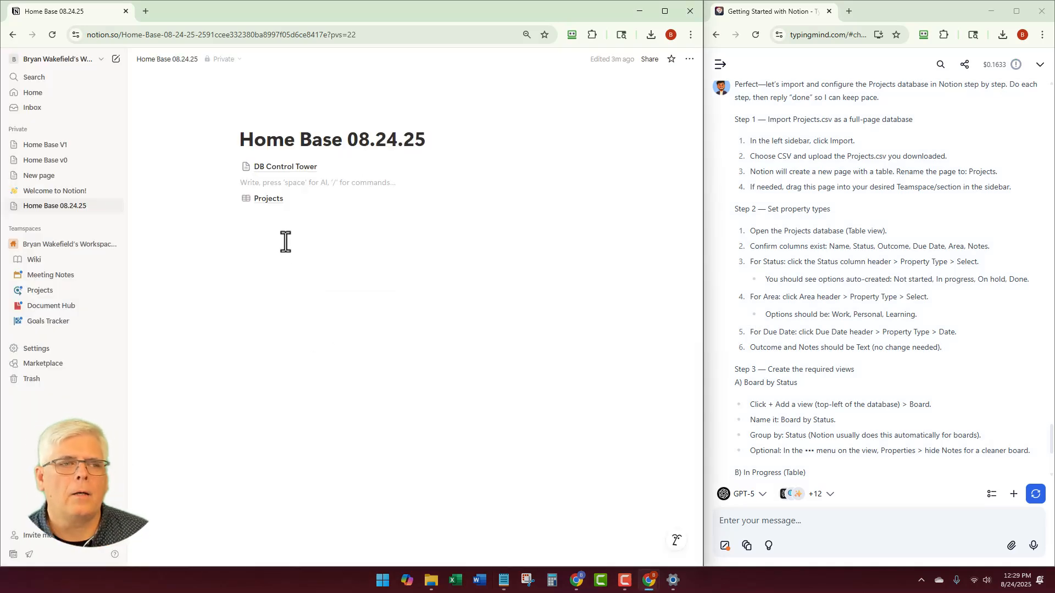
Open the imported Projects database and check the Status column's property menu
{"action": "left_click", "coordinate": [267, 201]}
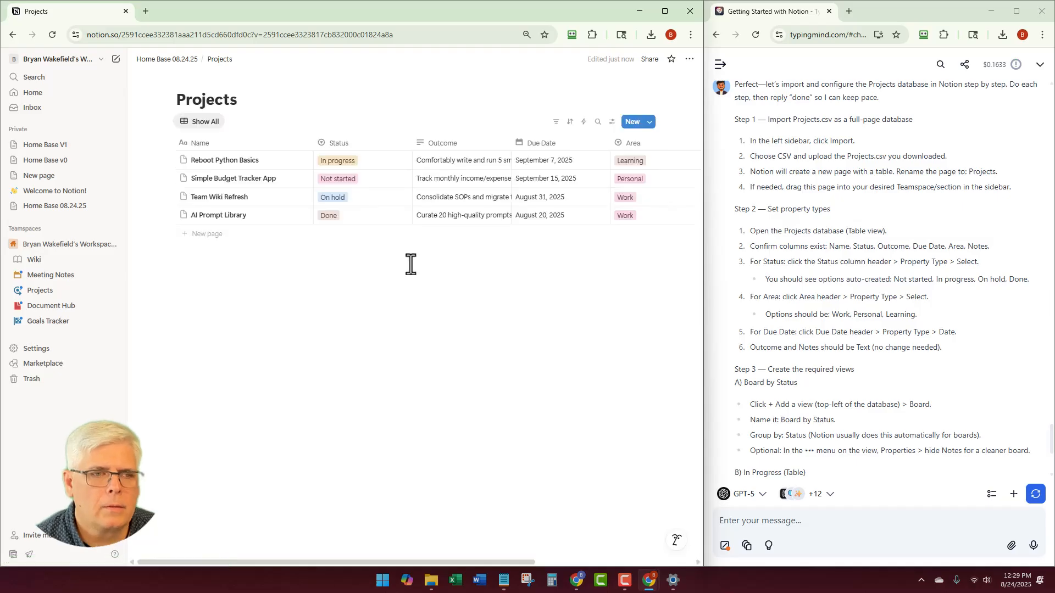
{"action": "left_click", "coordinate": [365, 143]}
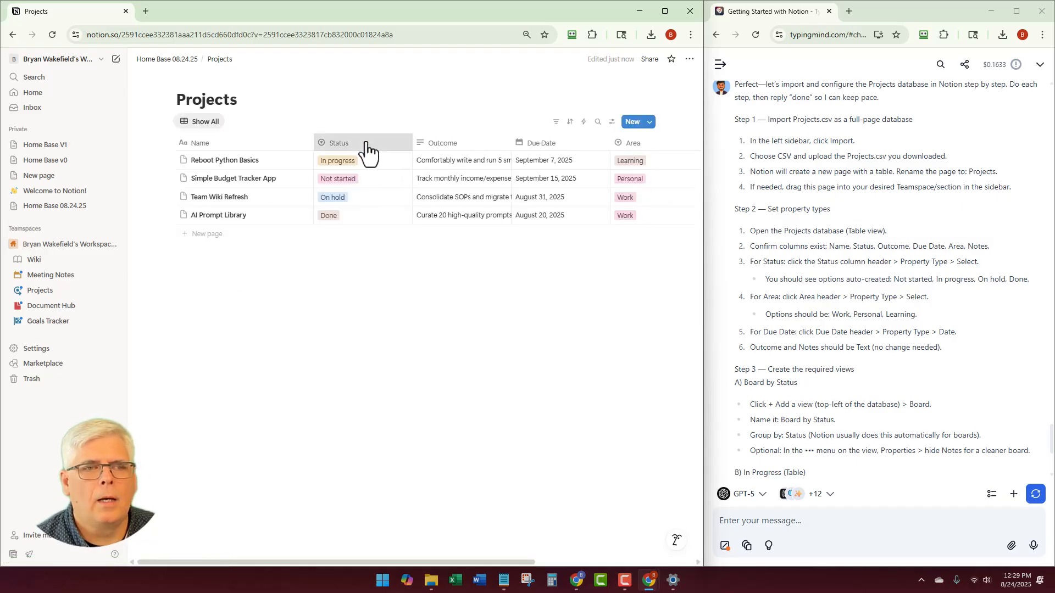
{"action": "left_click", "coordinate": [379, 120]}
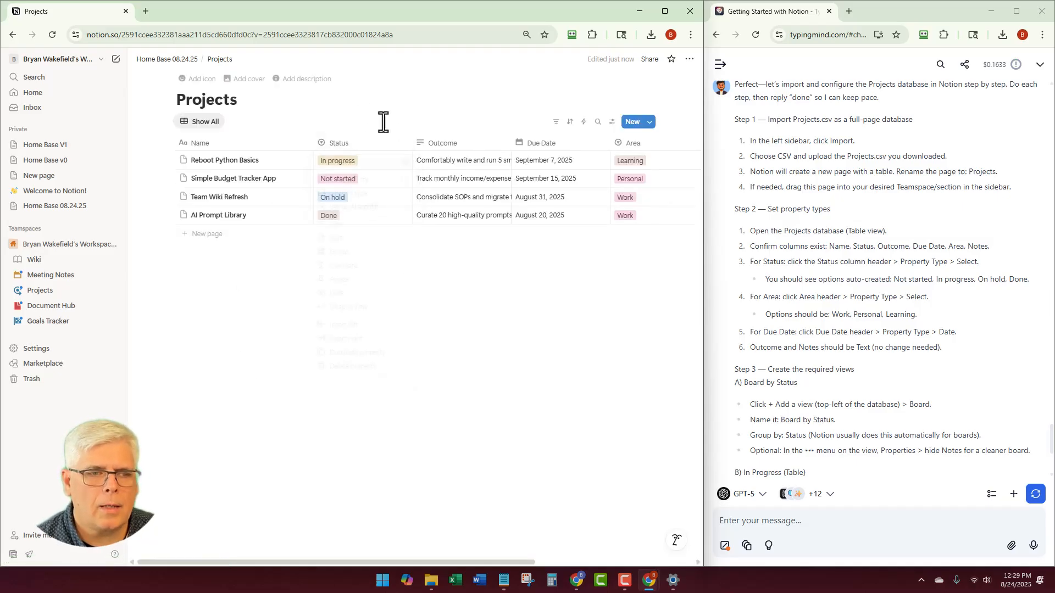
Add an empty row to the Projects table and check its Status and Area options and the remaining columns
{"action": "left_click", "coordinate": [194, 241]}
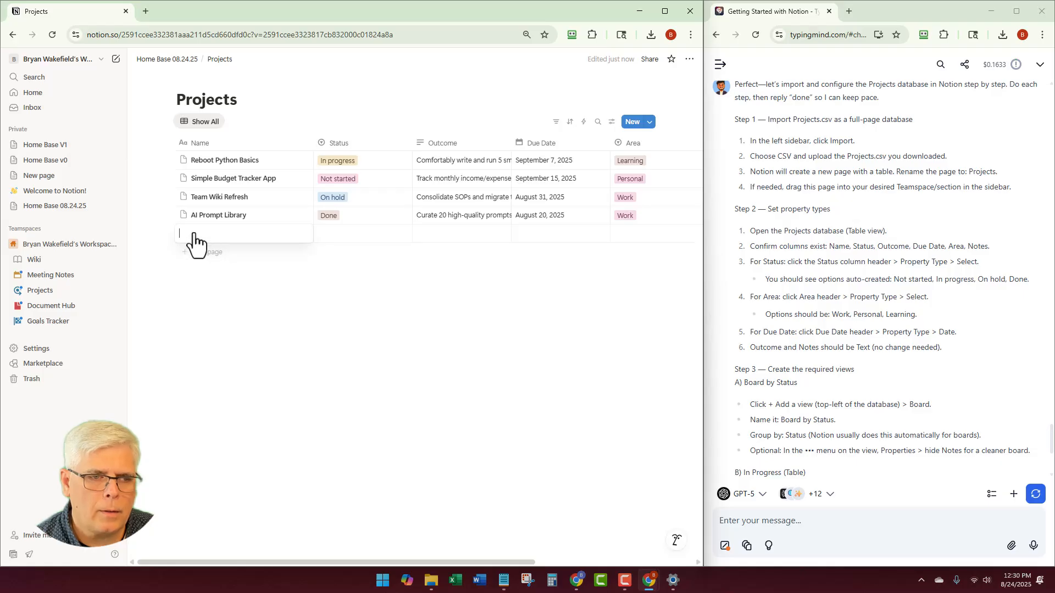
{"action": "left_click", "coordinate": [344, 234]}
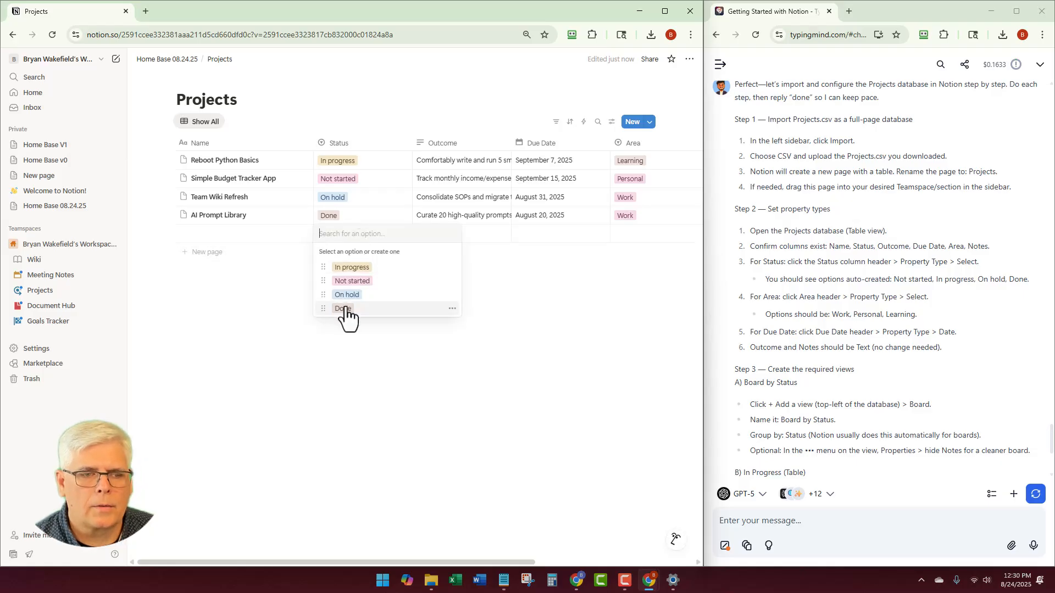
{"action": "left_click", "coordinate": [635, 238]}
{"action": "left_click", "coordinate": [632, 240]}
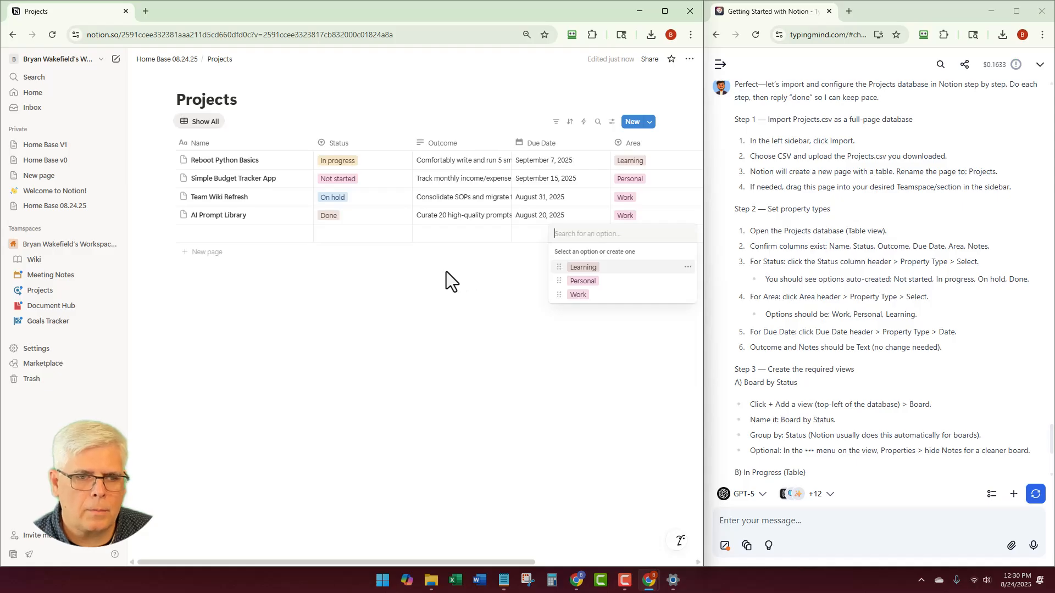
{"action": "key", "text": "Escape"}
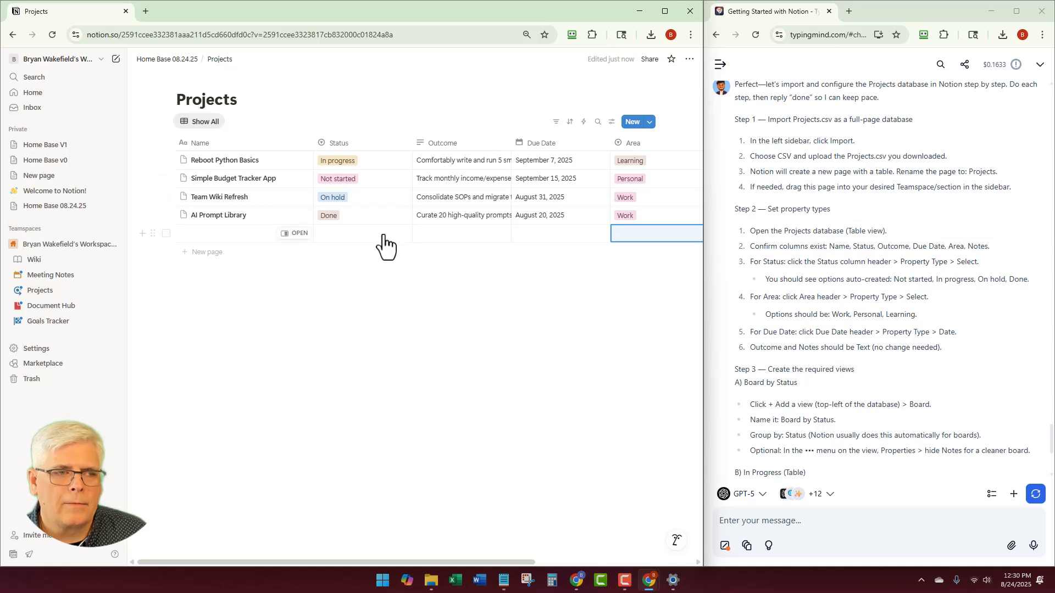
{"action": "scroll", "coordinate": [384, 243], "scroll_direction": "right", "scroll_amount": 4}
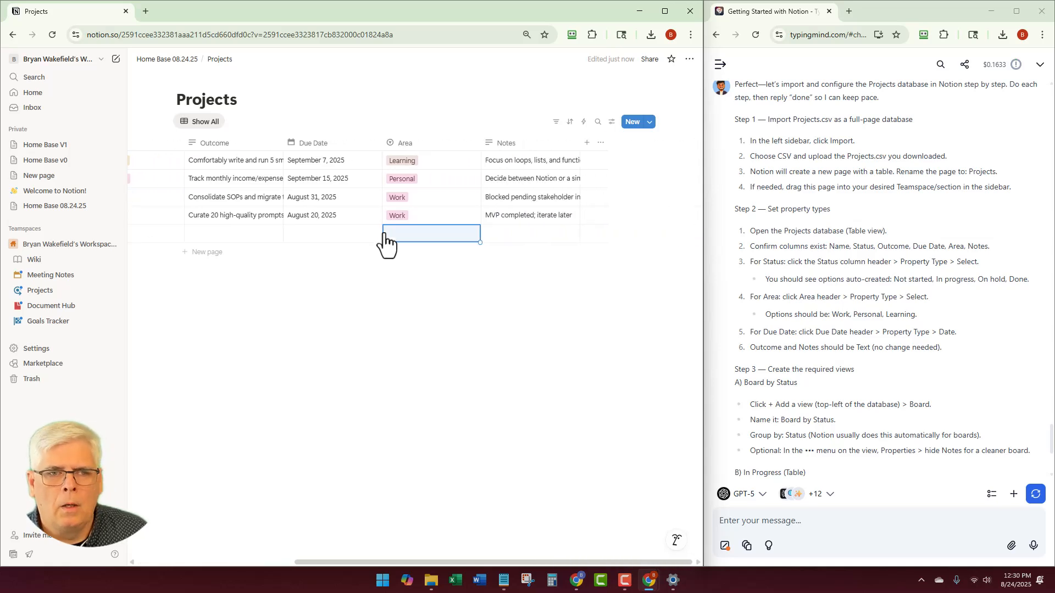
{"action": "scroll", "coordinate": [483, 236], "scroll_direction": "left", "scroll_amount": 4}
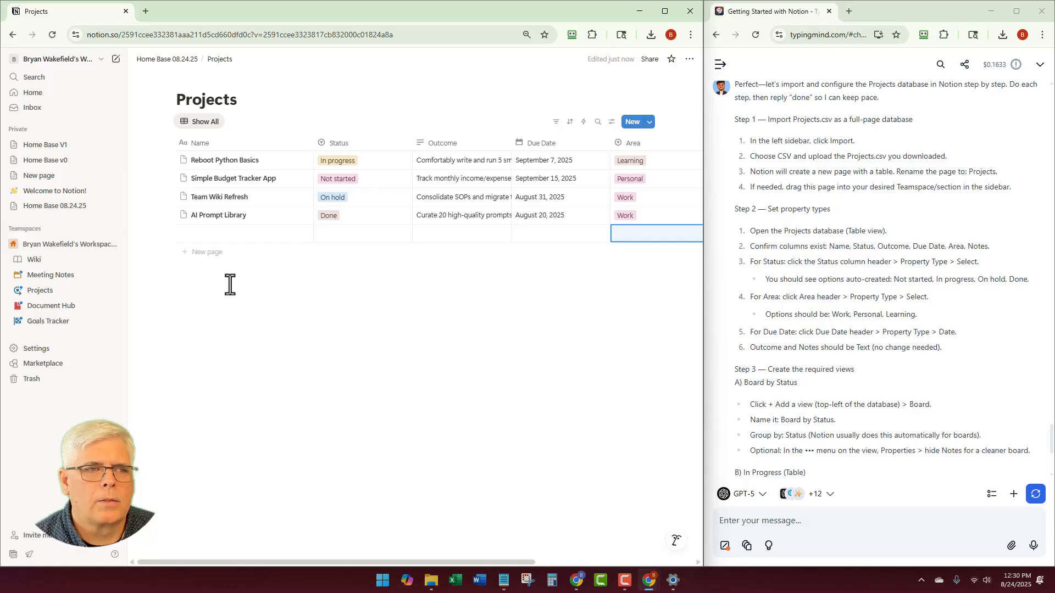
Return to the Home Base 08.24.25 page, read the agent's instructions for the required views, and reopen the Projects database
{"action": "left_click", "coordinate": [184, 60]}
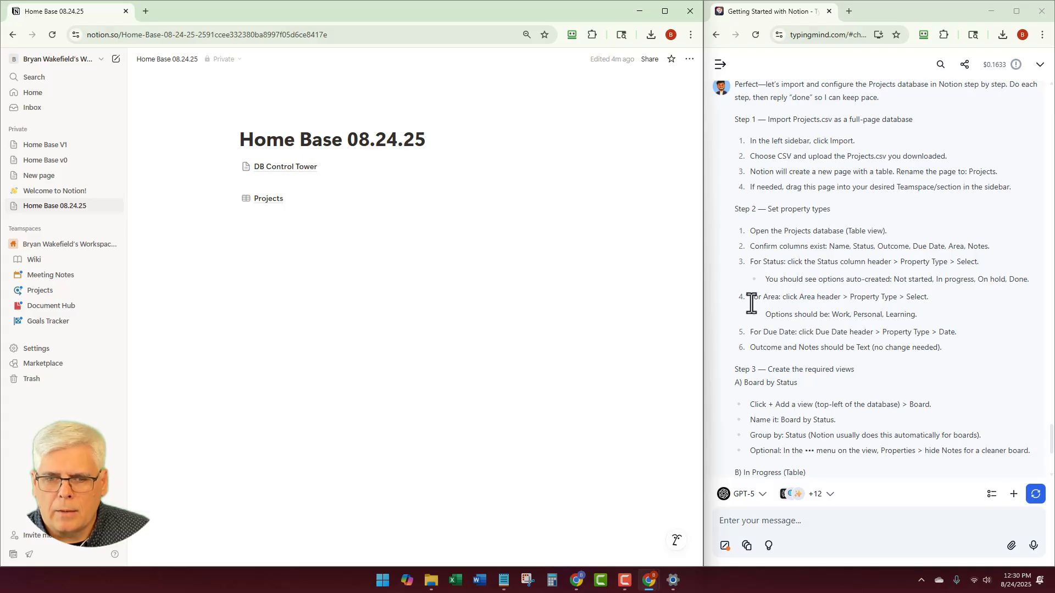
{"action": "scroll", "coordinate": [736, 258], "scroll_direction": "down", "scroll_amount": 4}
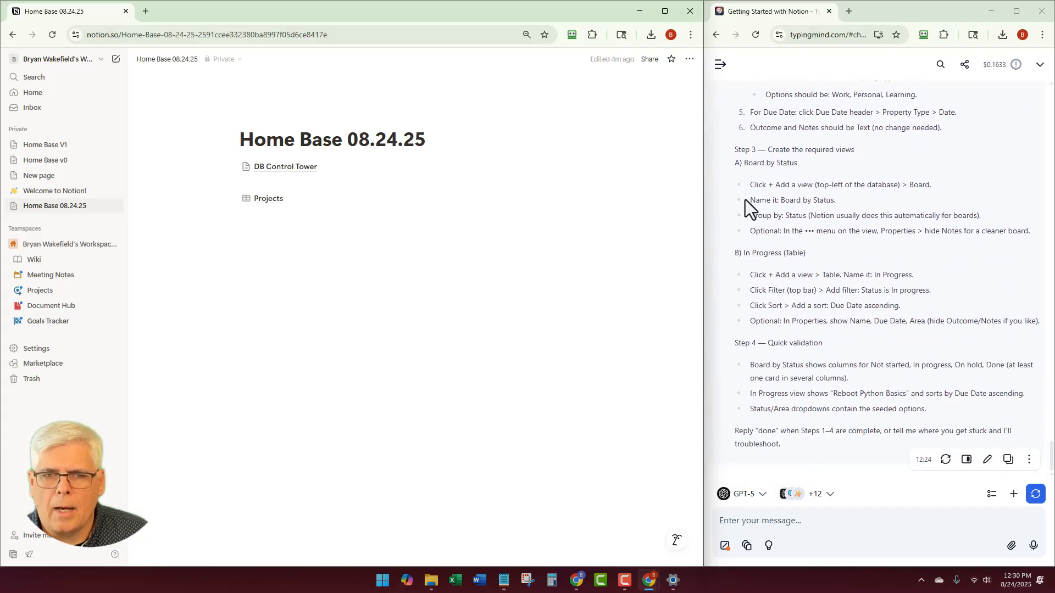
{"action": "left_click", "coordinate": [262, 200]}
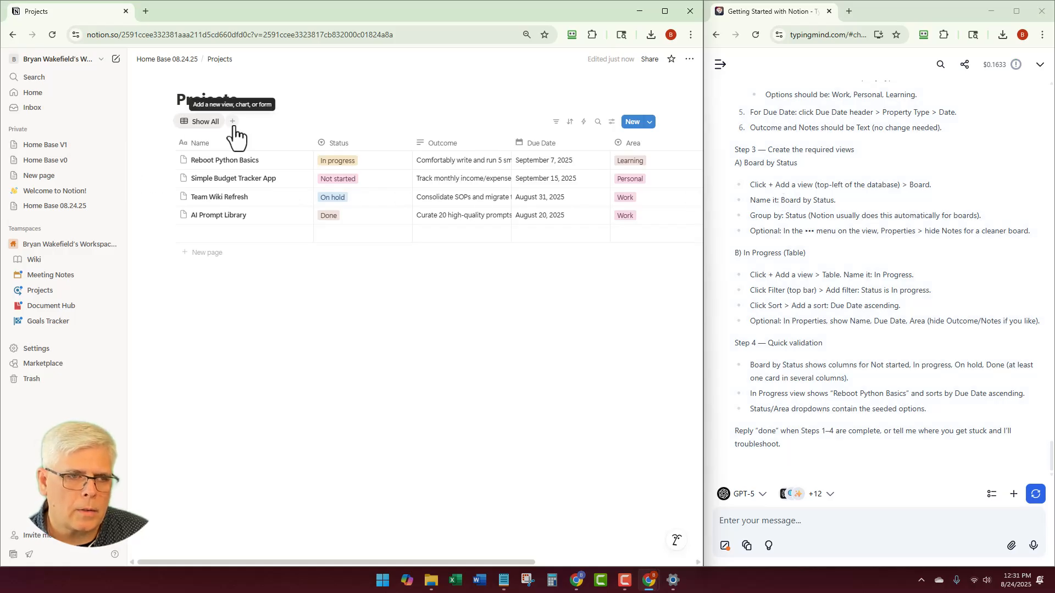
Add a Board view named Board by Status to the Projects database and check that it is grouped by Status
{"action": "left_click", "coordinate": [234, 126]}
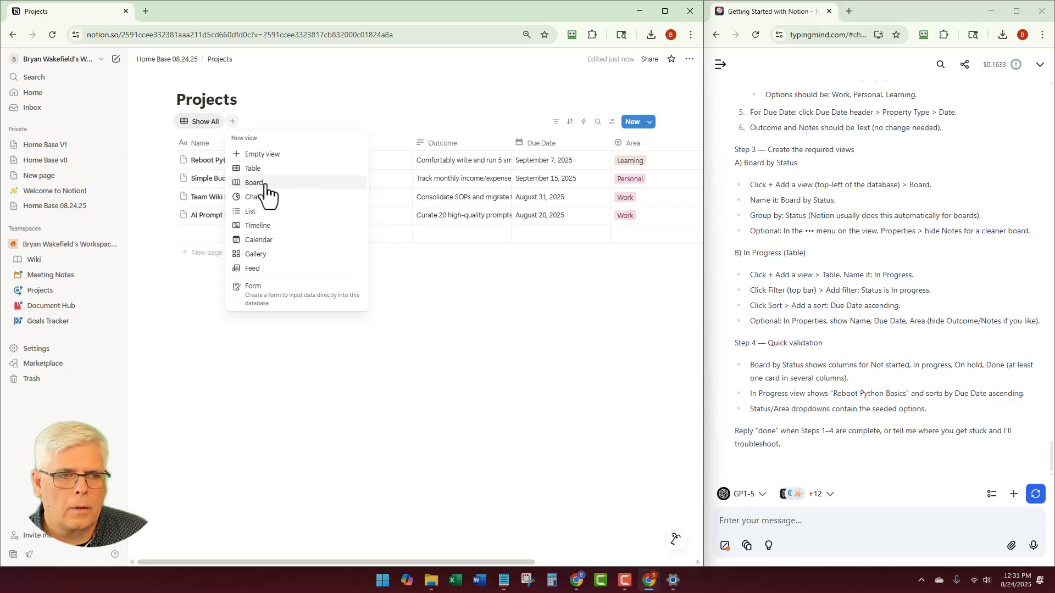
{"action": "left_click", "coordinate": [266, 186]}
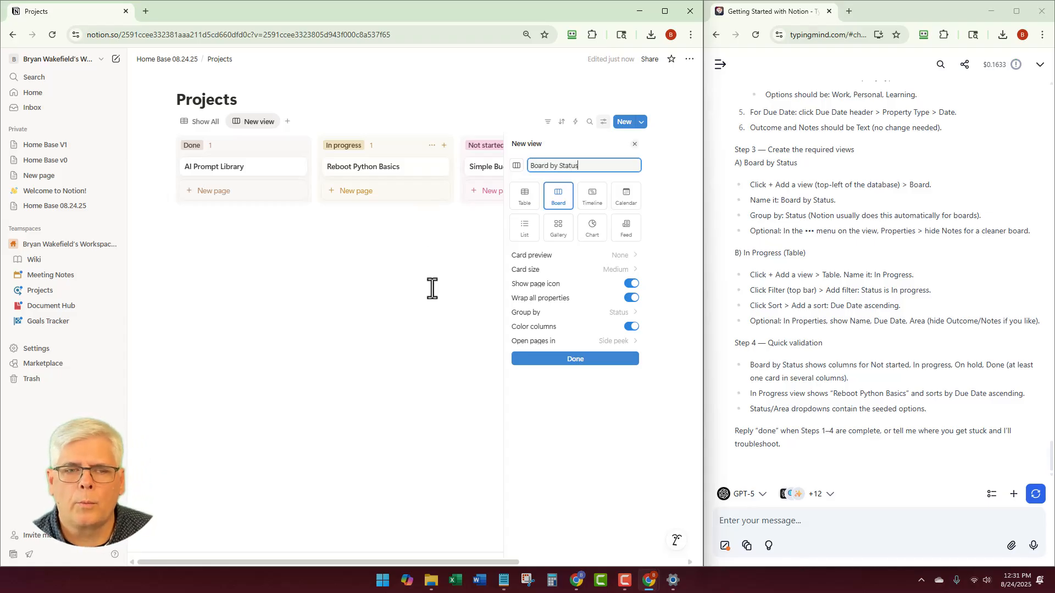
{"action": "left_click", "coordinate": [622, 314]}
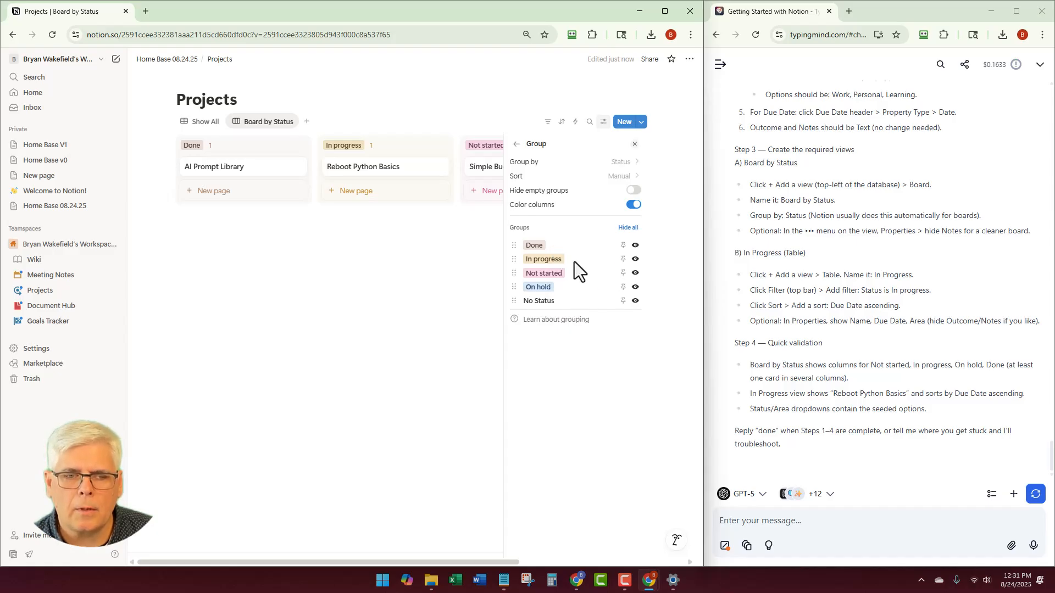
{"action": "left_click", "coordinate": [517, 147]}
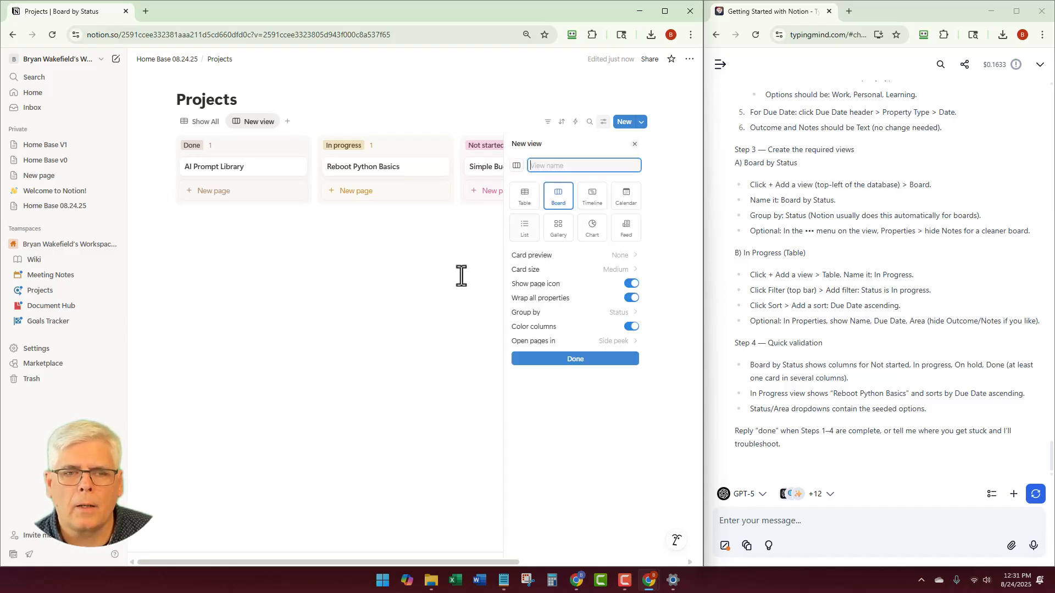
{"action": "left_click", "coordinate": [457, 235]}
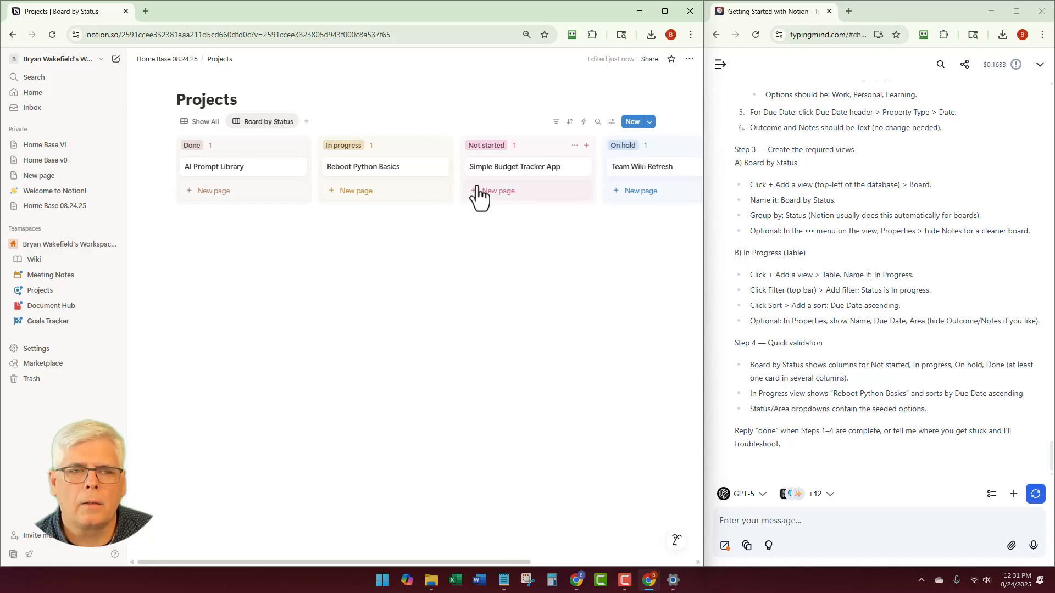
Examine the board's status columns and look through the filter, layout and database property settings for a way to hide Notes
{"action": "scroll", "coordinate": [477, 192], "scroll_direction": "right", "scroll_amount": 5}
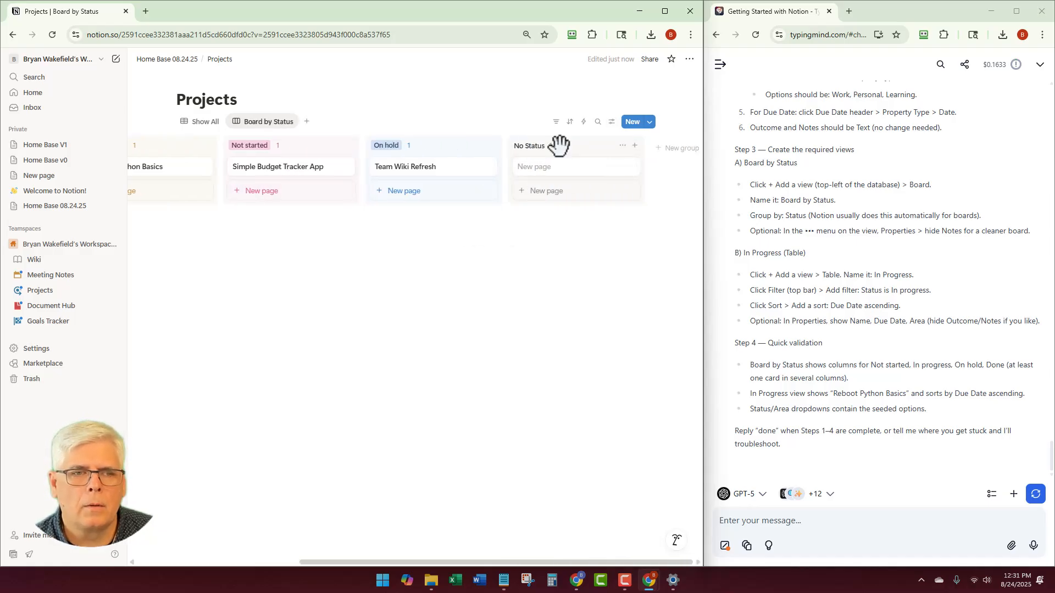
{"action": "scroll", "coordinate": [405, 207], "scroll_direction": "left", "scroll_amount": 5}
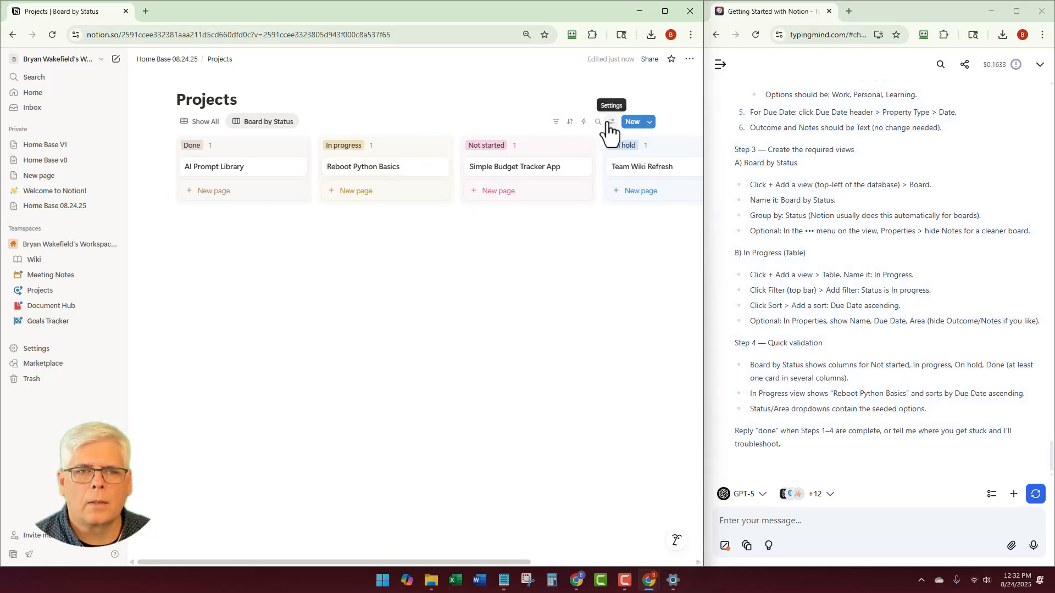
{"action": "left_click", "coordinate": [556, 122]}
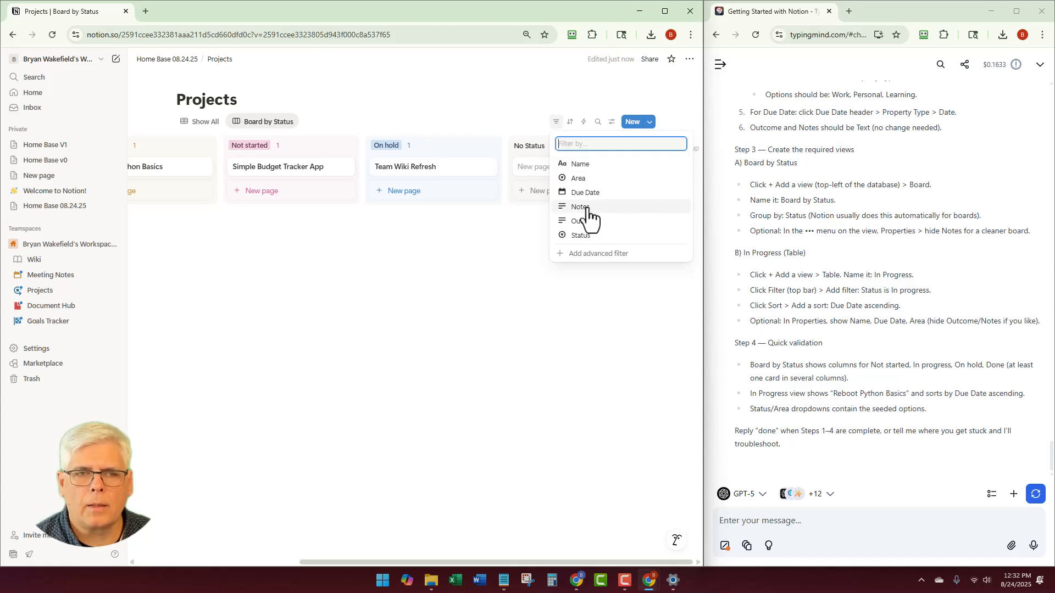
{"action": "left_click", "coordinate": [494, 108]}
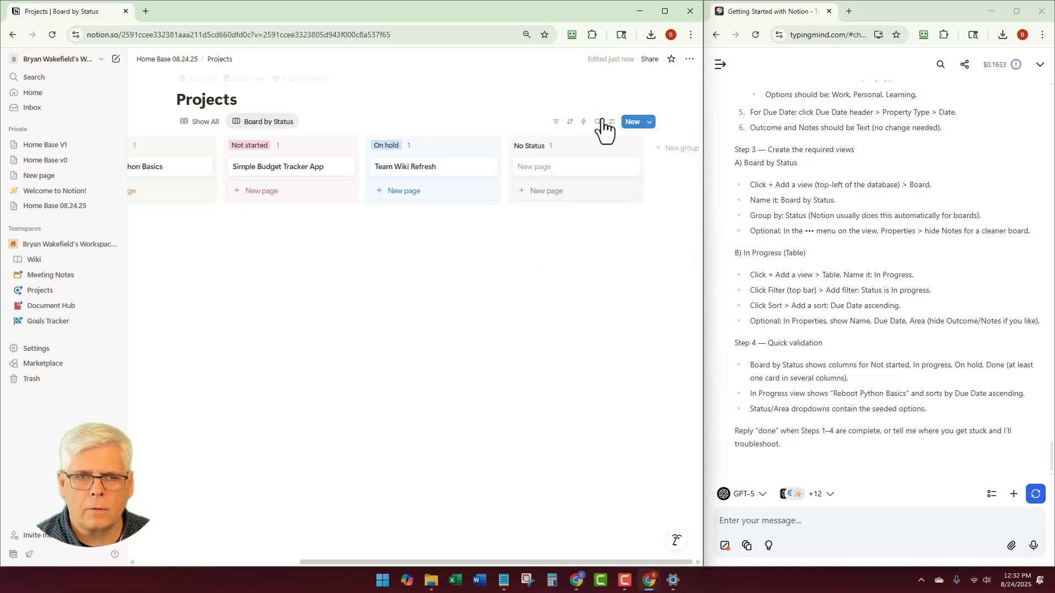
{"action": "left_click", "coordinate": [611, 123]}
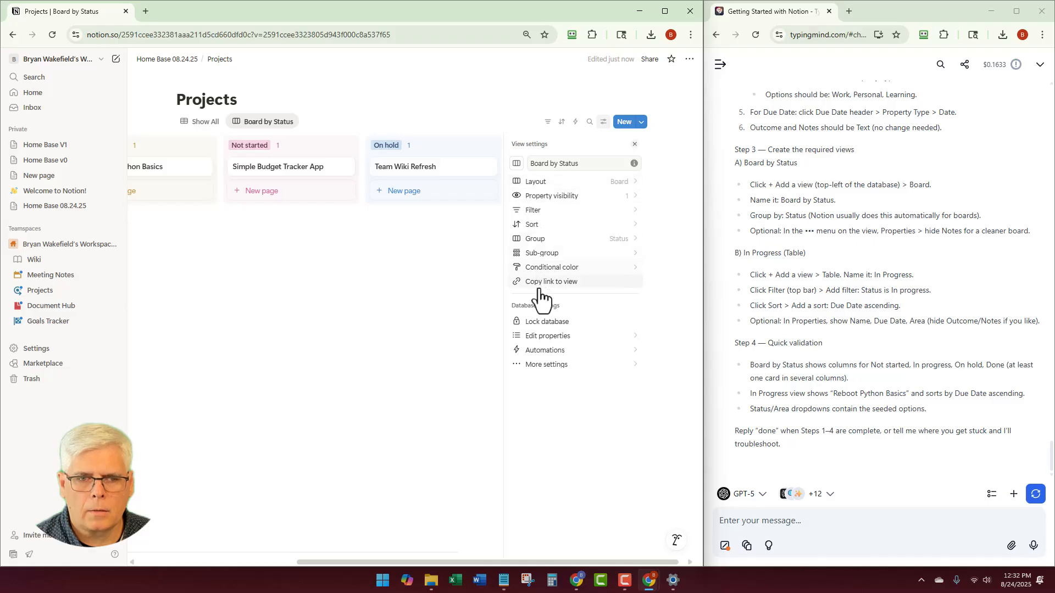
{"action": "left_click", "coordinate": [549, 183]}
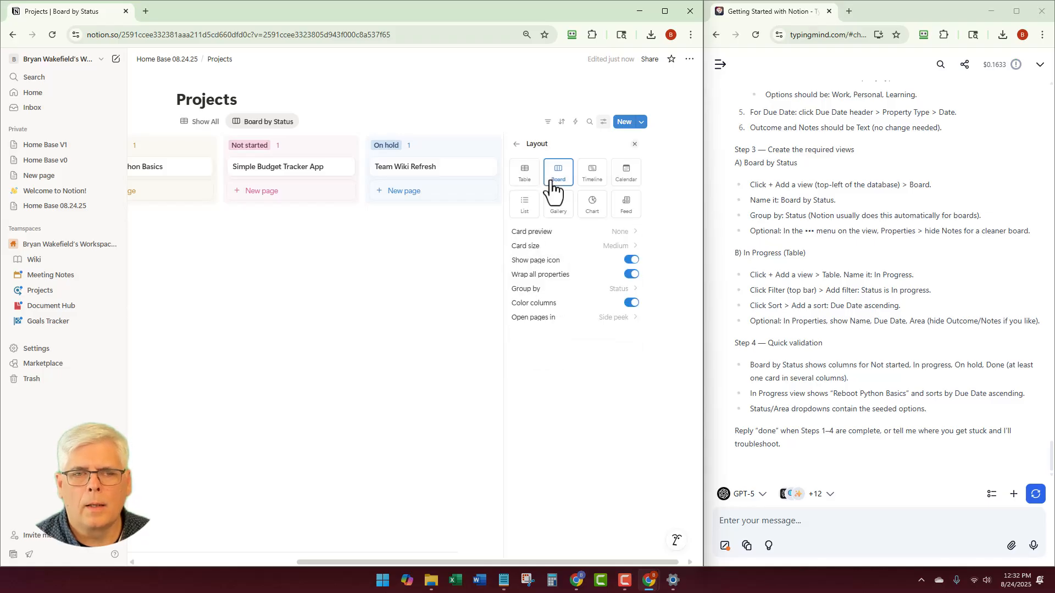
{"action": "left_click", "coordinate": [516, 145]}
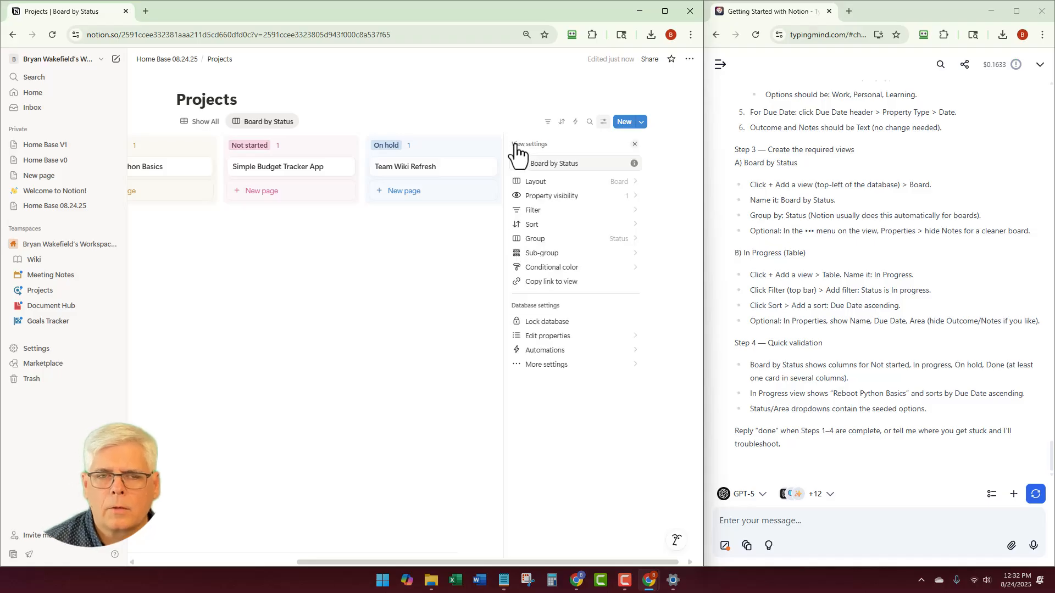
{"action": "left_click", "coordinate": [546, 337]}
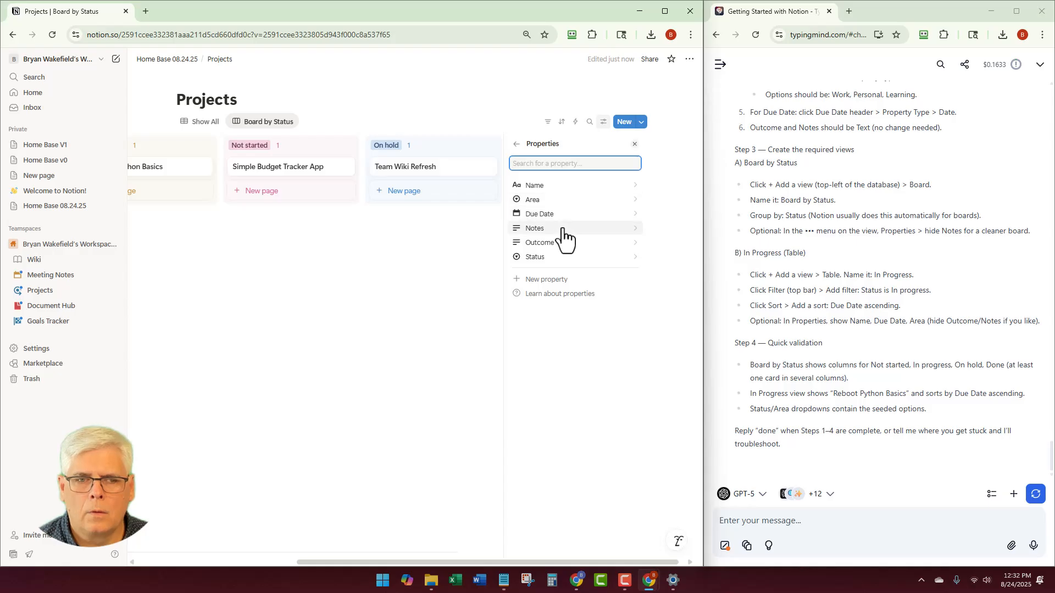
{"action": "left_click", "coordinate": [631, 232]}
{"action": "key", "text": "Escape"}
{"action": "key", "text": "Escape"}
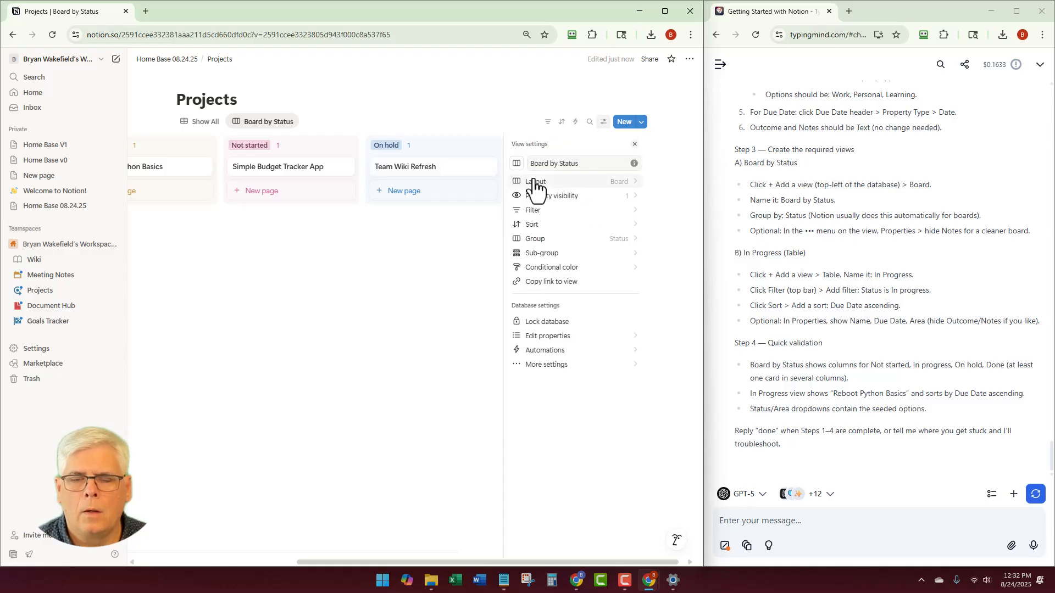
Set the Board by Status cards to show Area, Due Date, Outcome and Status, leaving Notes hidden
{"action": "left_click", "coordinate": [533, 198]}
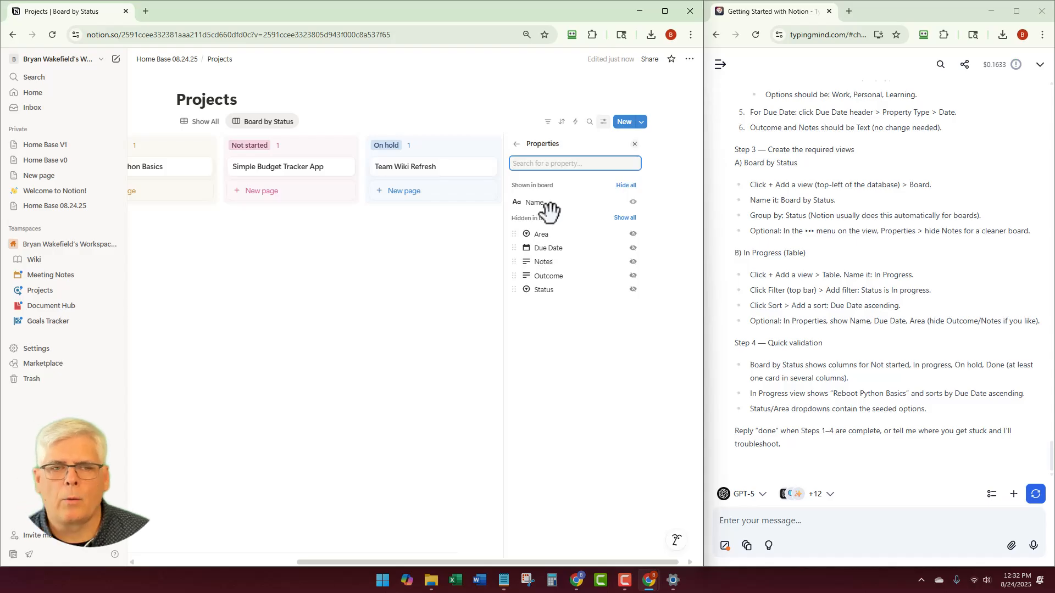
{"action": "left_click", "coordinate": [633, 262]}
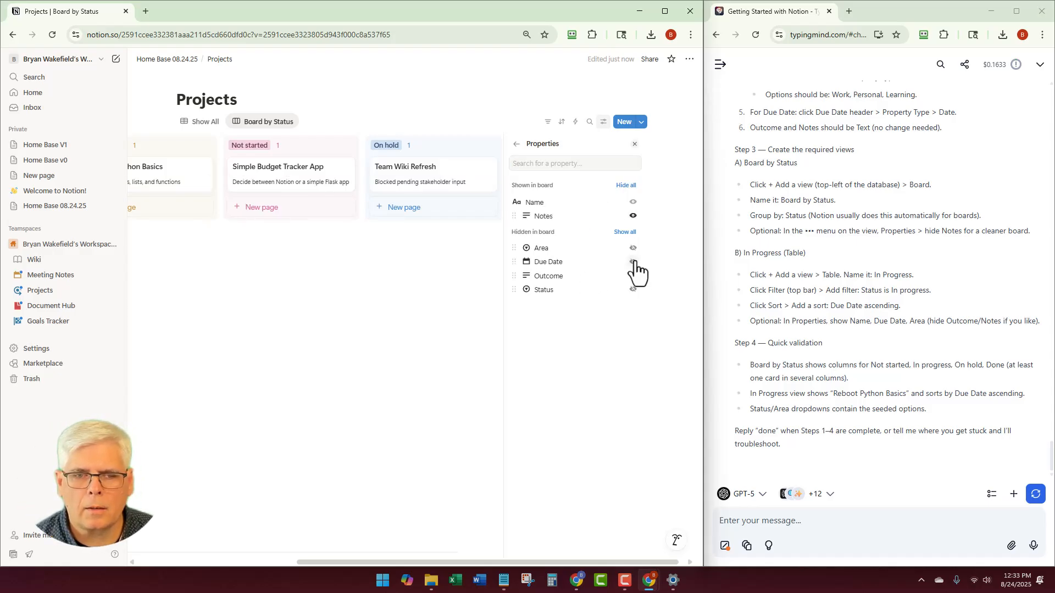
{"action": "left_click", "coordinate": [632, 216]}
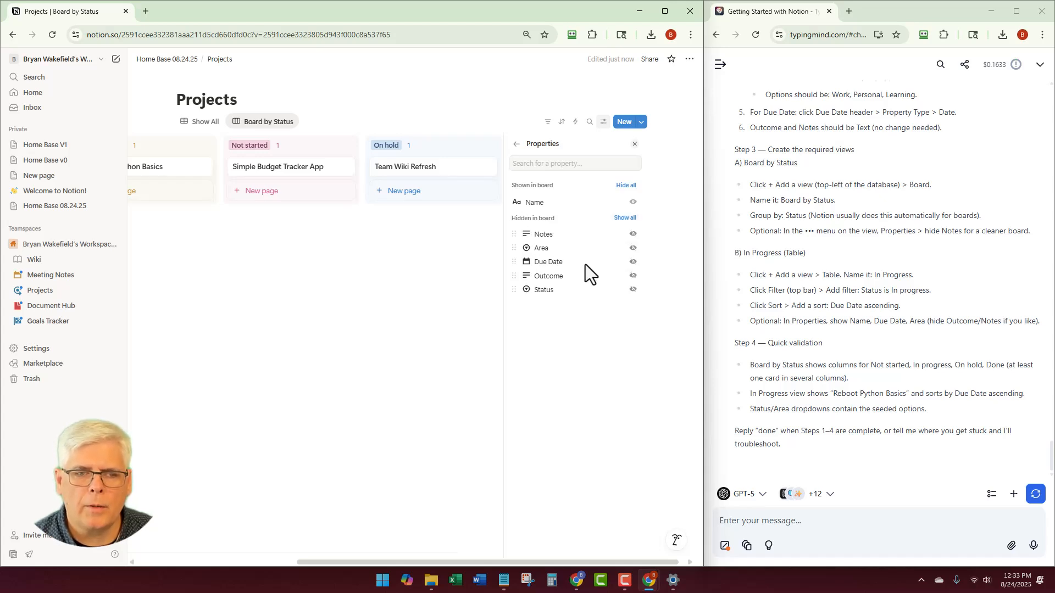
{"action": "left_click", "coordinate": [633, 248]}
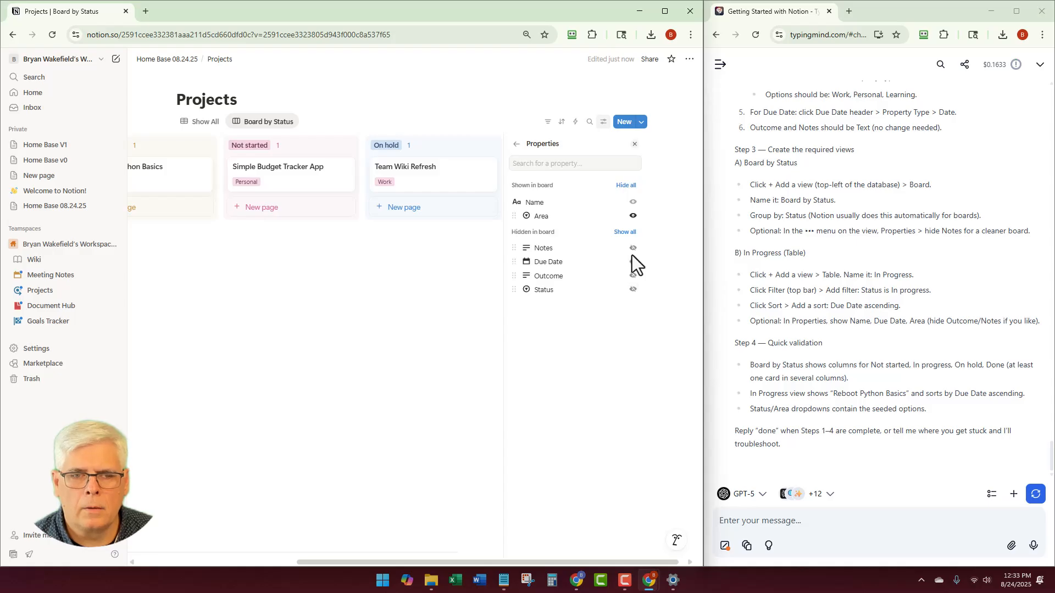
{"action": "left_click", "coordinate": [633, 262]}
{"action": "left_click", "coordinate": [633, 276]}
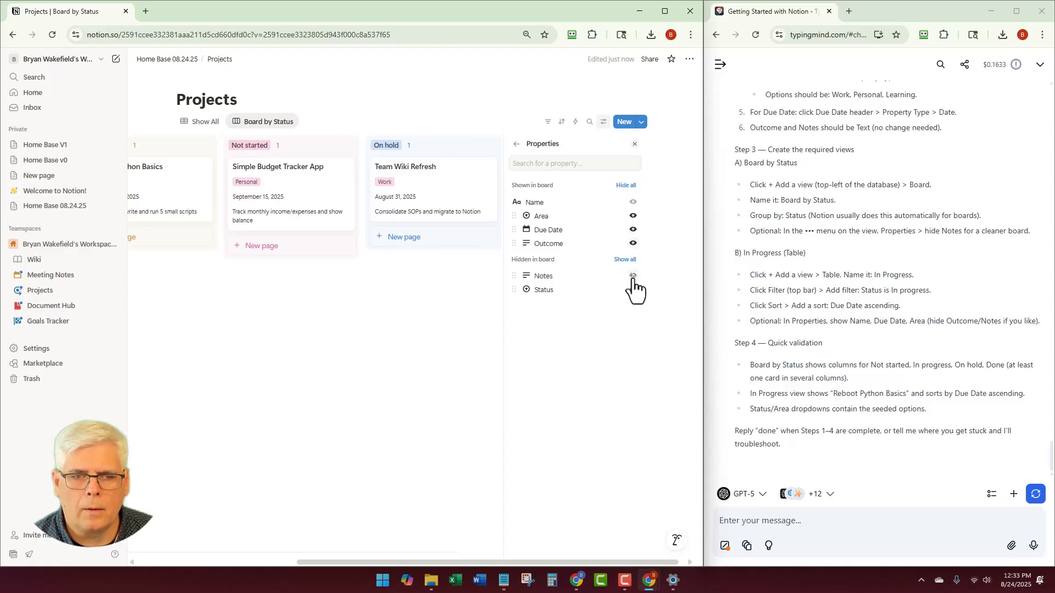
{"action": "left_click", "coordinate": [634, 291]}
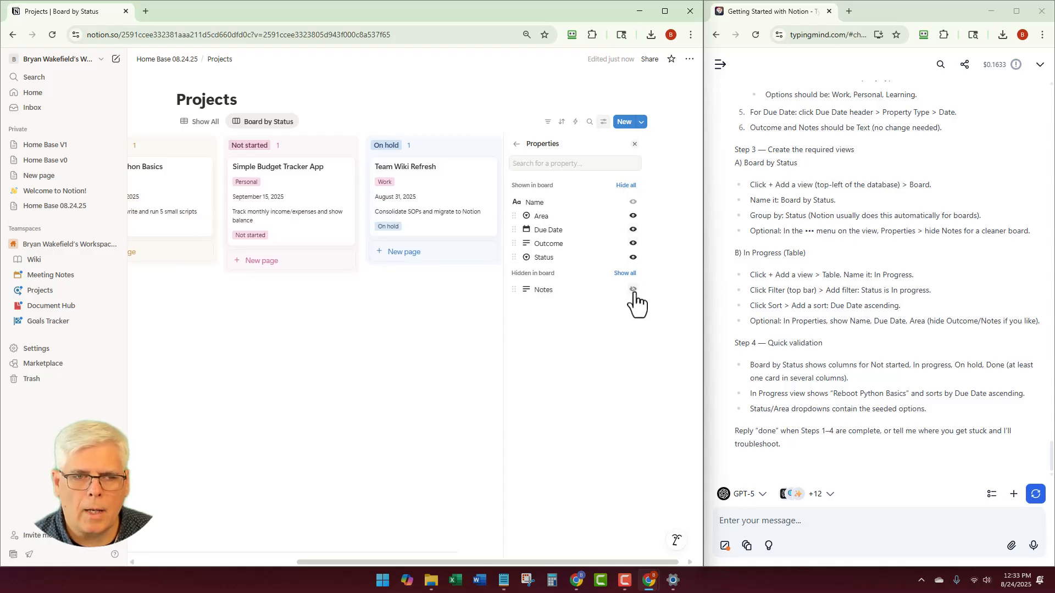
{"action": "left_click", "coordinate": [320, 315]}
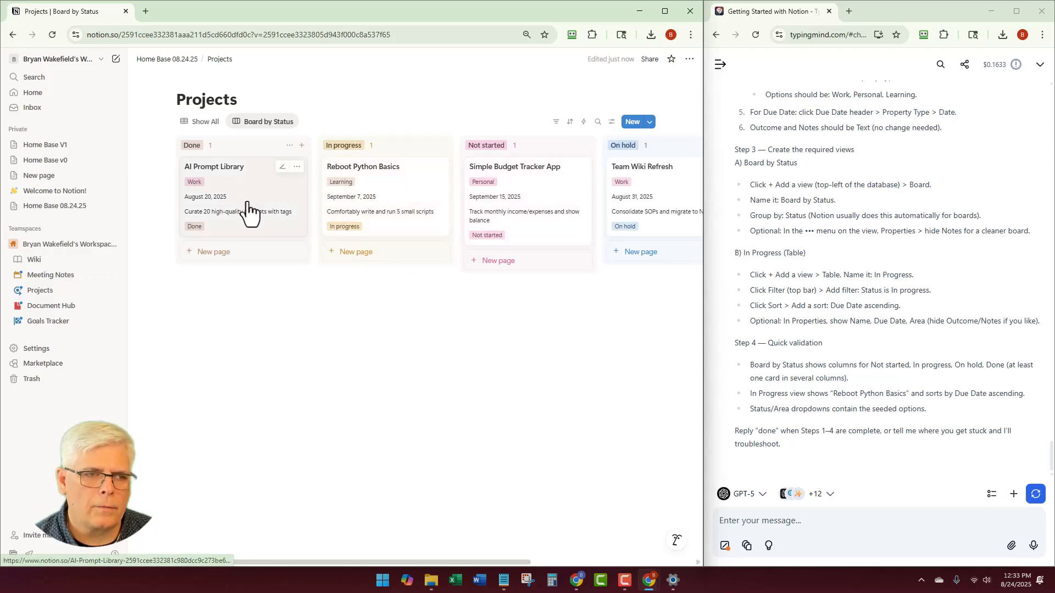
Show the Notes property on the Board by Status cards and hide it again
{"action": "scroll", "coordinate": [406, 203], "scroll_direction": "right", "scroll_amount": 5}
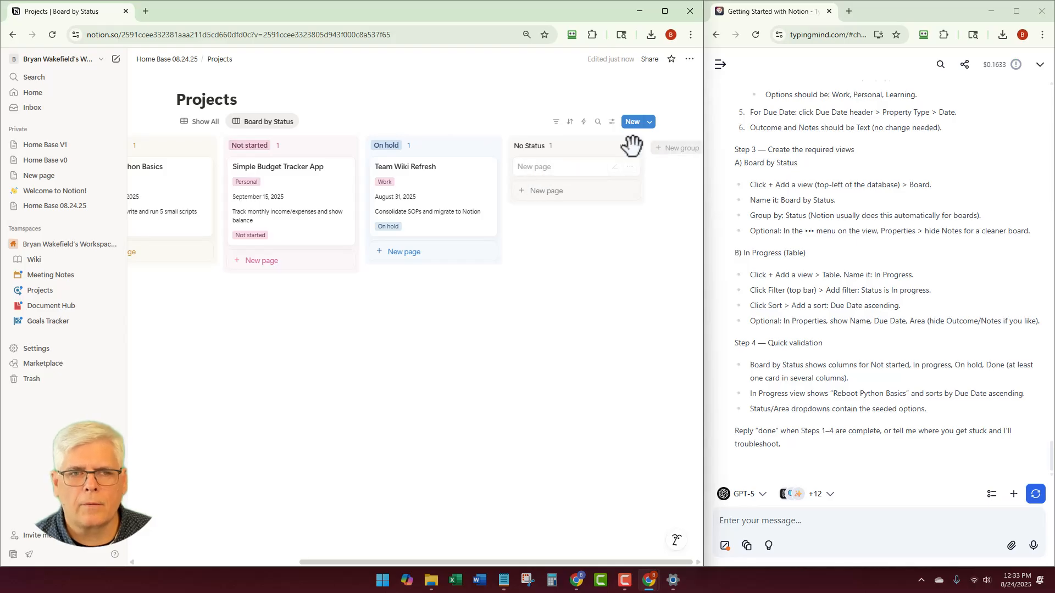
{"action": "left_click", "coordinate": [610, 123]}
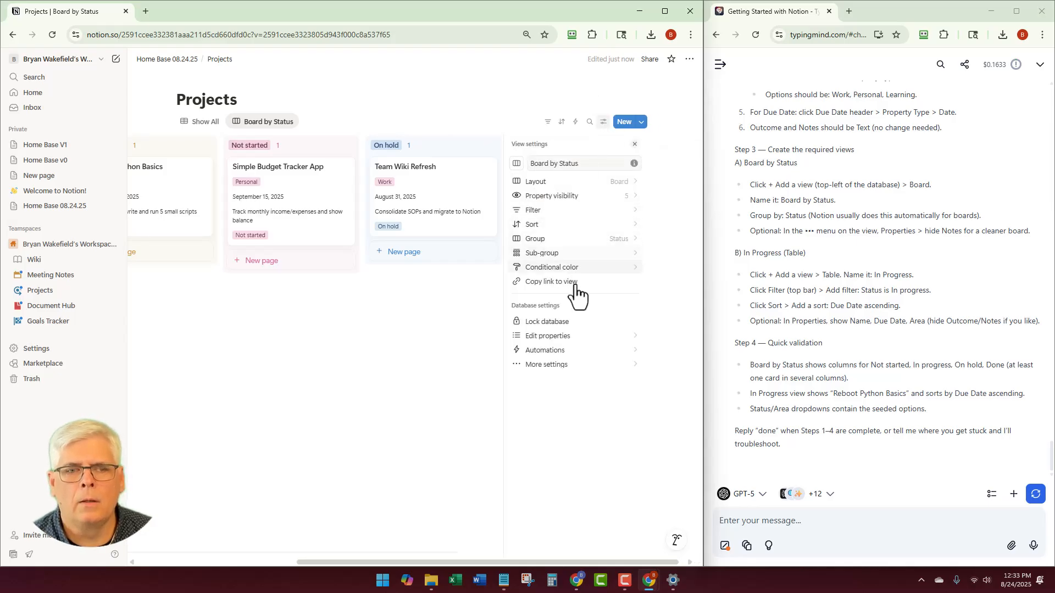
{"action": "left_click", "coordinate": [572, 344]}
{"action": "key", "text": "Escape"}
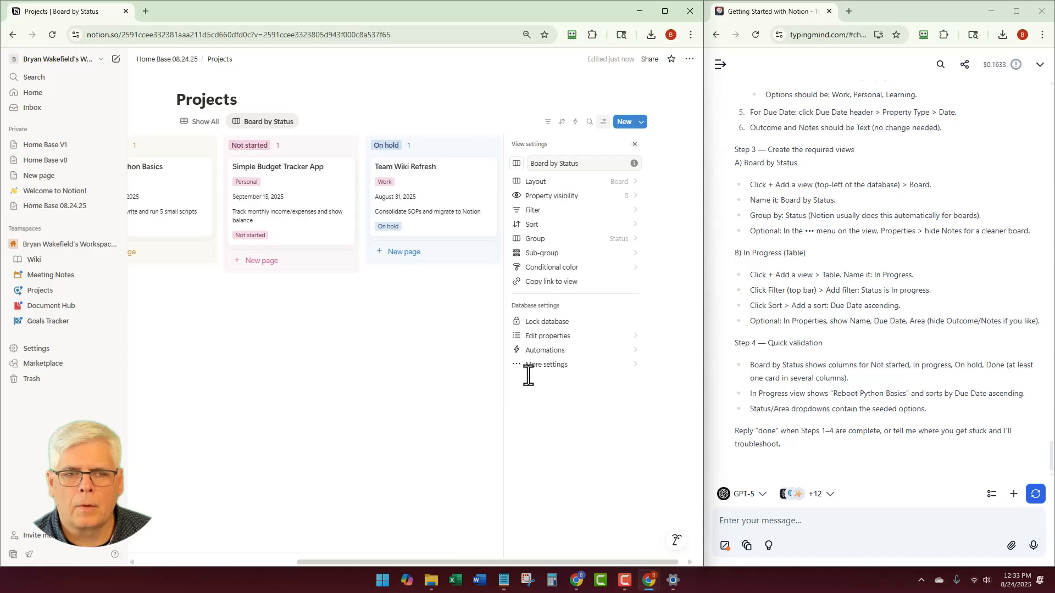
{"action": "left_click", "coordinate": [563, 197]}
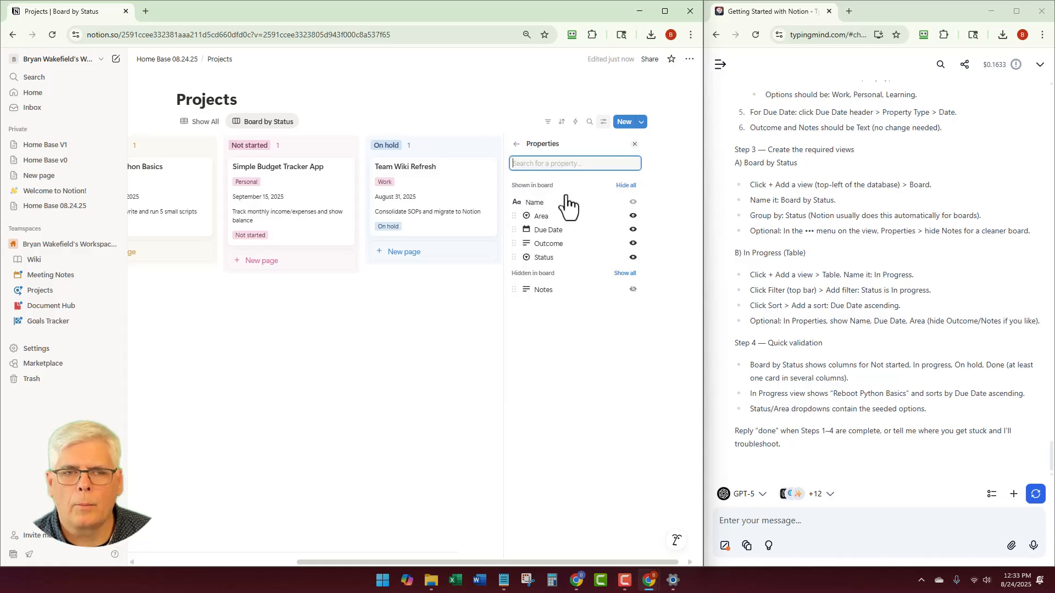
{"action": "left_click", "coordinate": [633, 290]}
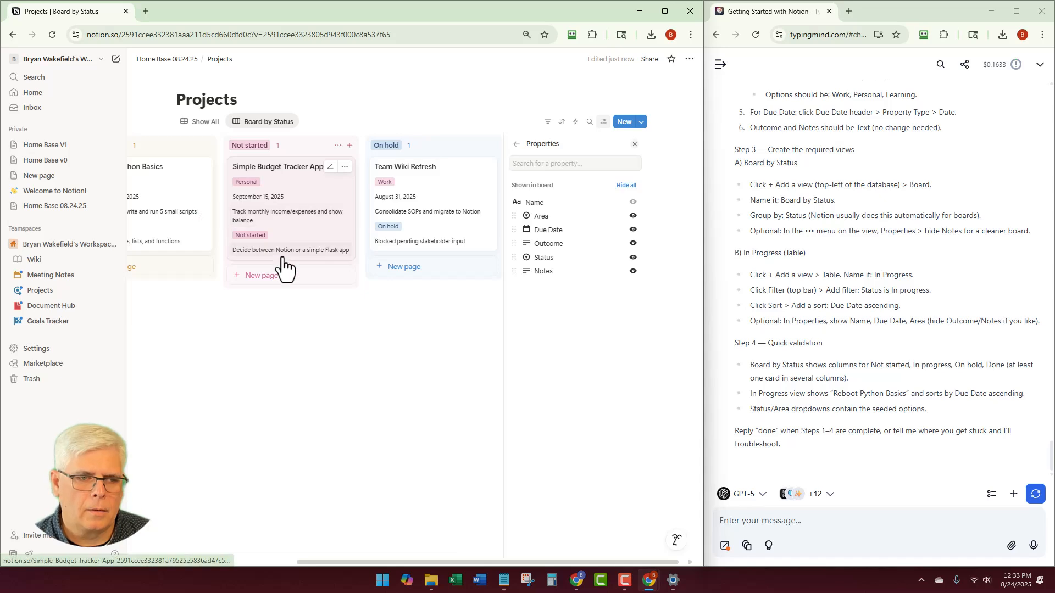
{"action": "left_click", "coordinate": [633, 271]}
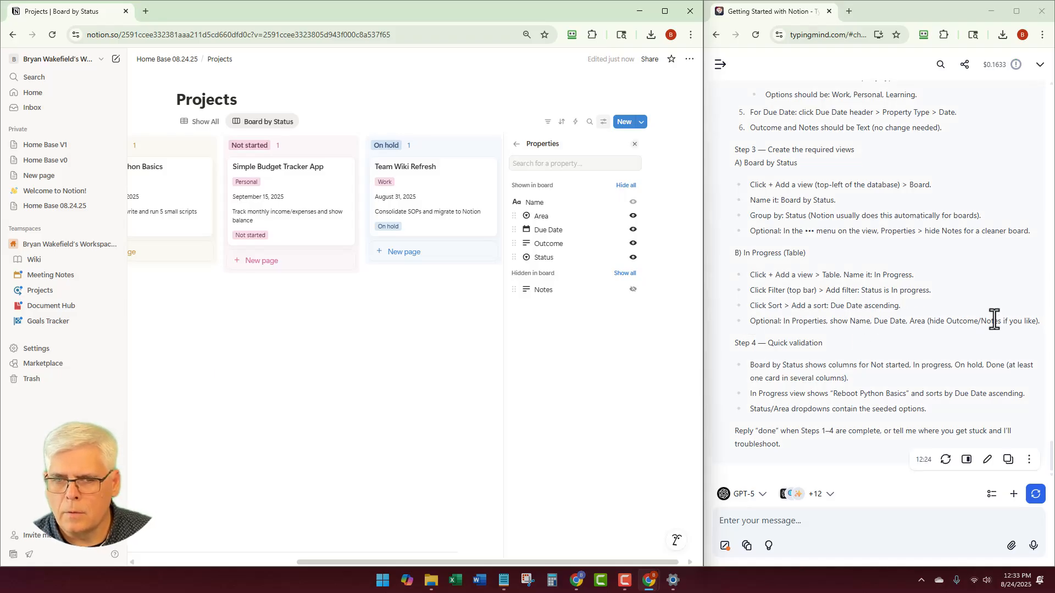
{"action": "left_click", "coordinate": [347, 349]}
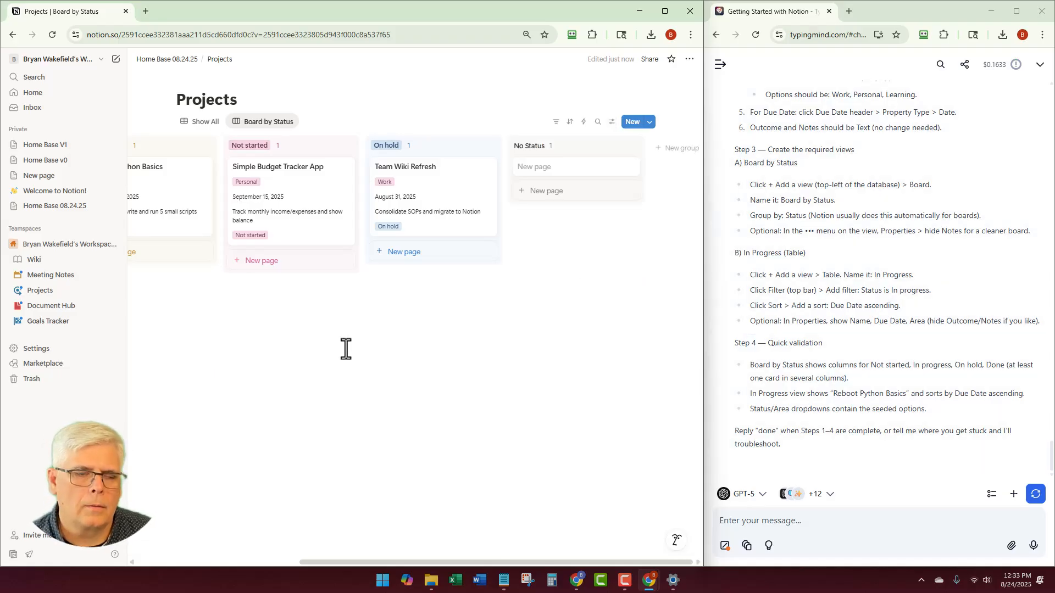
Compare the Show All table with the status columns and cards in the Board by Status view
{"action": "left_click", "coordinate": [207, 122]}
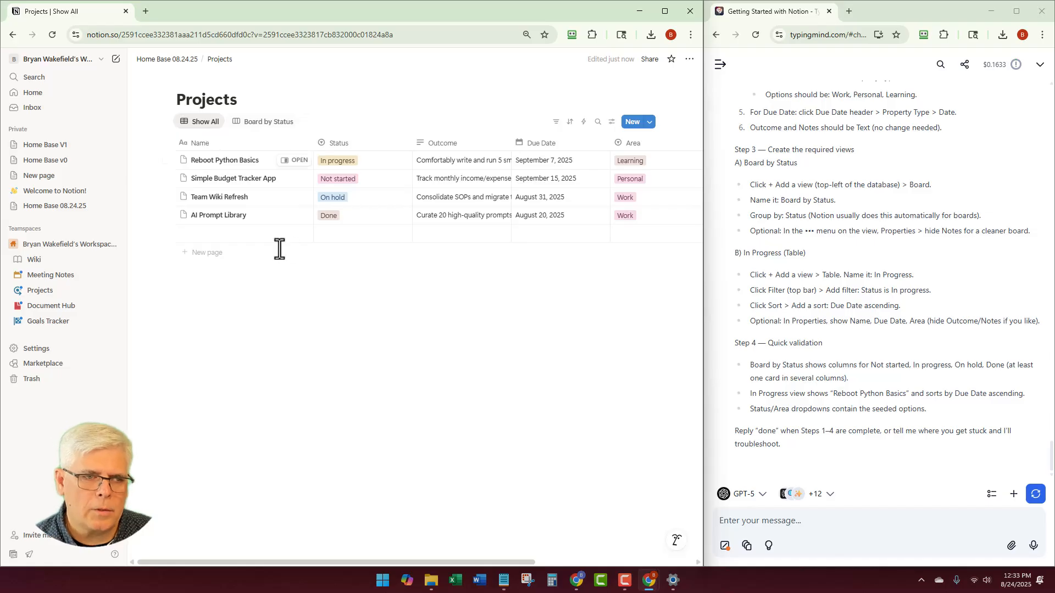
{"action": "left_click", "coordinate": [265, 125]}
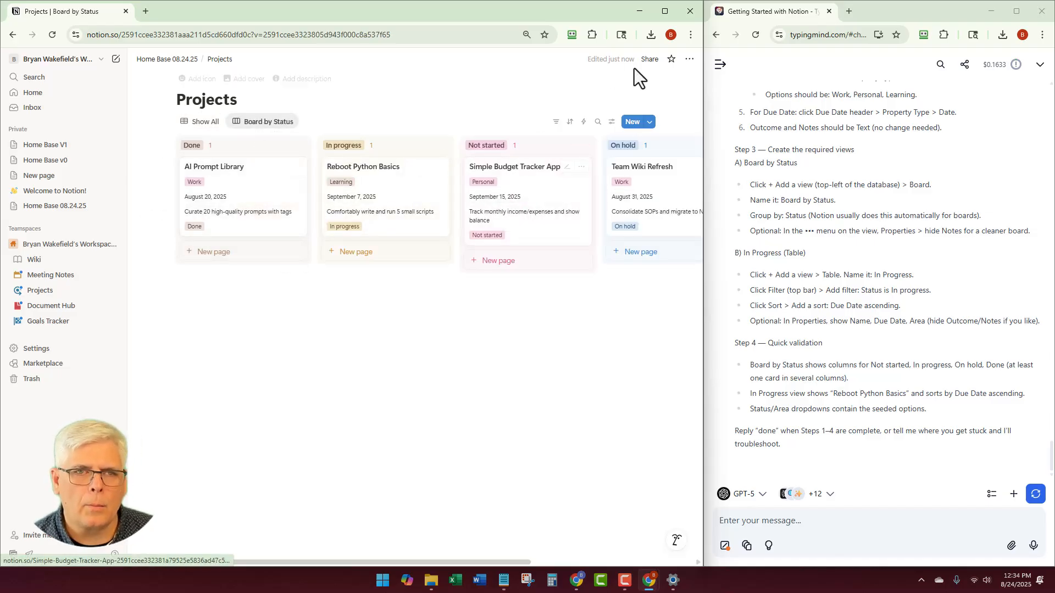
{"action": "scroll", "coordinate": [287, 240], "scroll_direction": "right", "scroll_amount": 5}
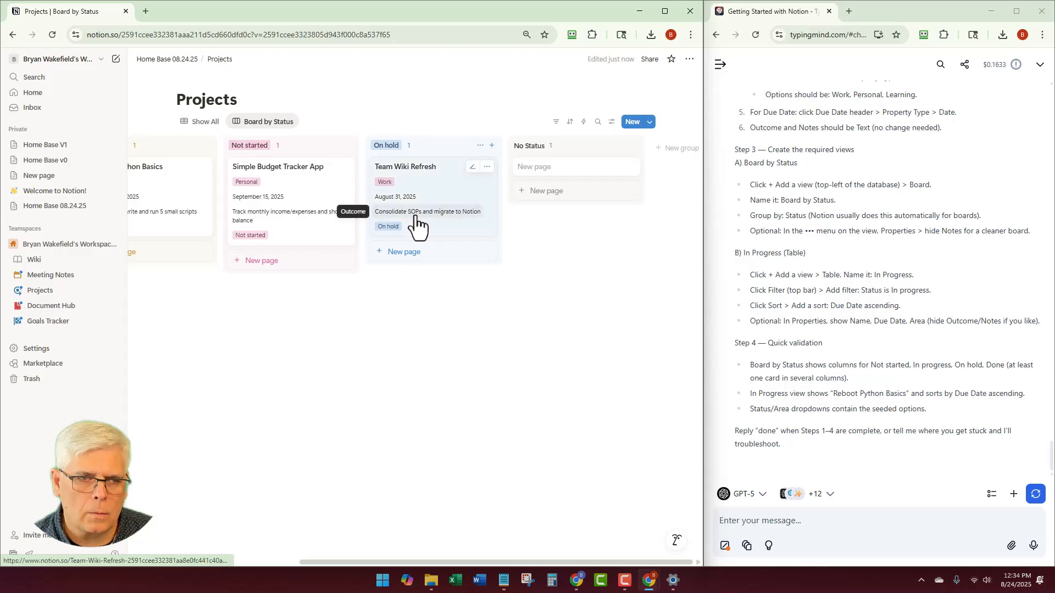
{"action": "scroll", "coordinate": [412, 225], "scroll_direction": "left", "scroll_amount": 5}
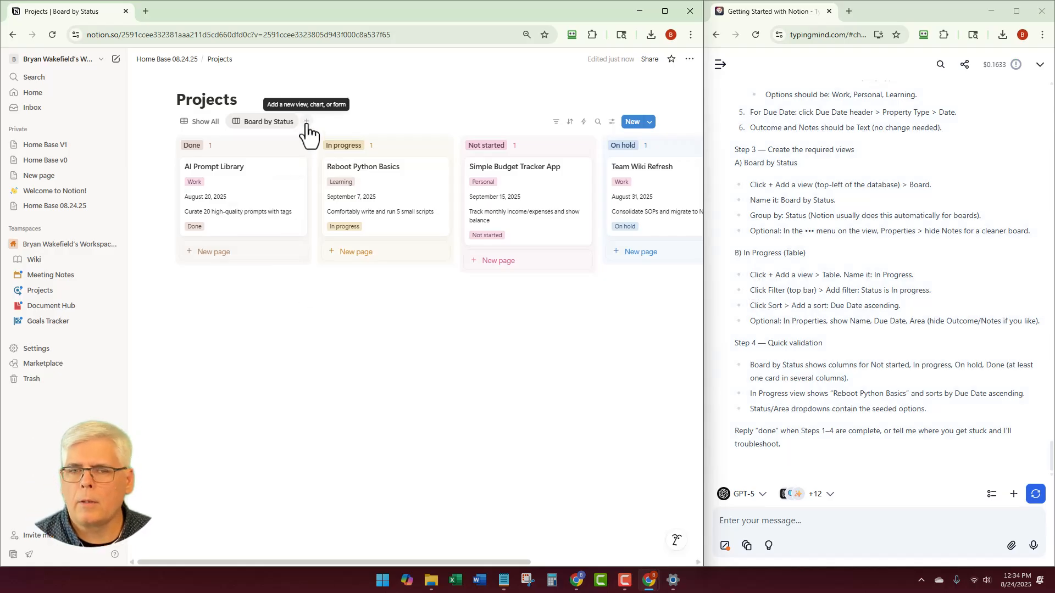
Add a Table view named In Progress to the Projects database
{"action": "left_click", "coordinate": [307, 122]}
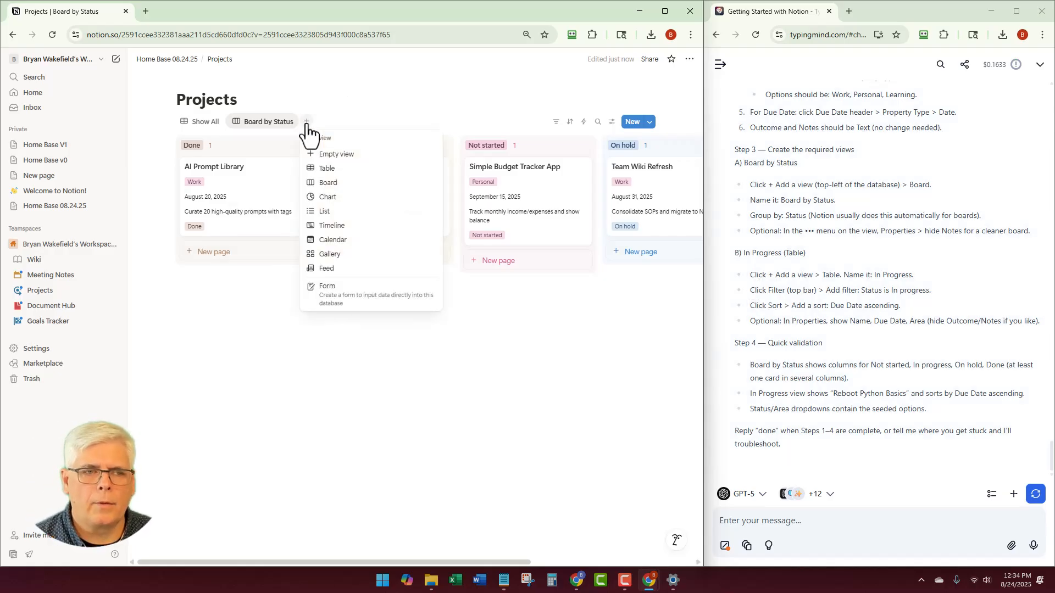
{"action": "left_click", "coordinate": [321, 173]}
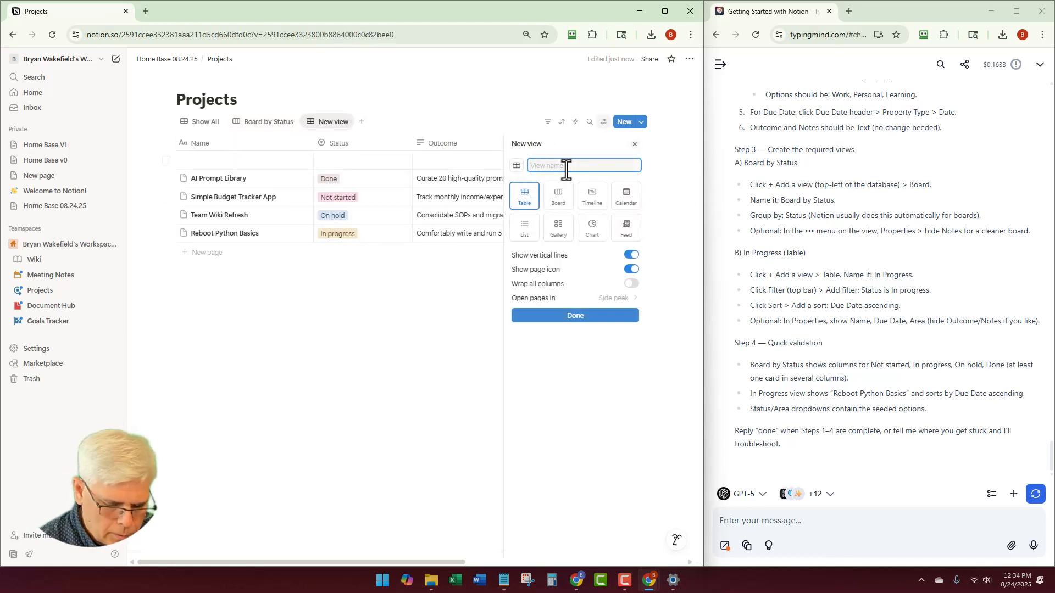
{"action": "type", "text": "In Progress"}
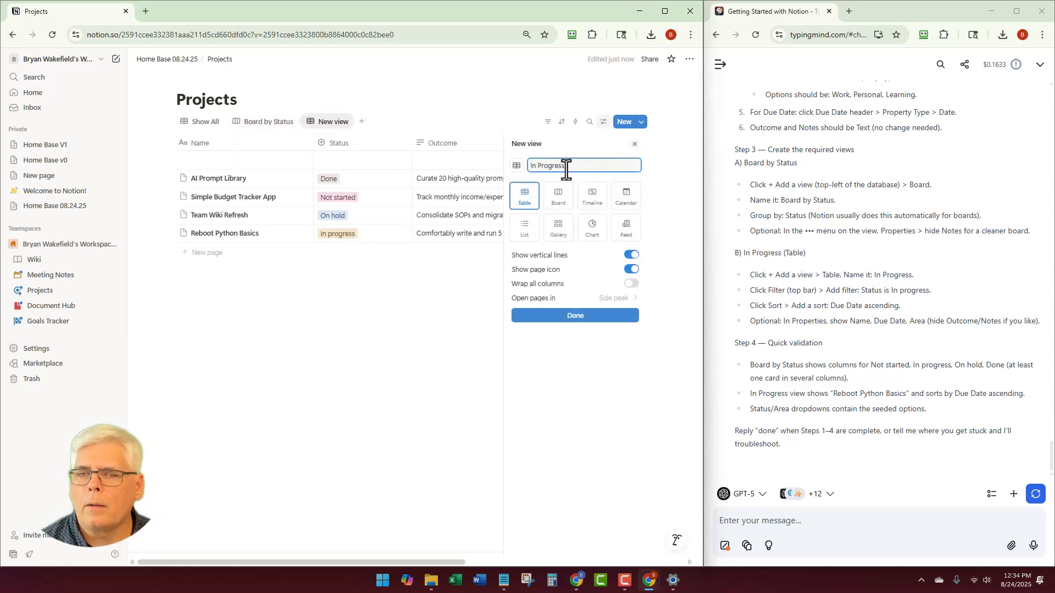
{"action": "left_click", "coordinate": [585, 316]}
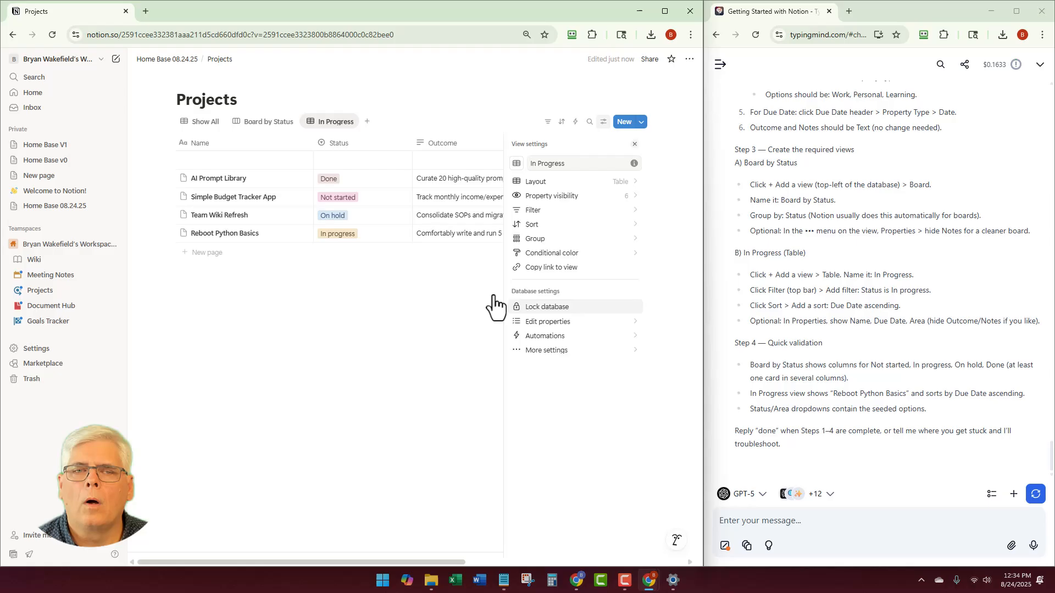
{"action": "left_click", "coordinate": [422, 305]}
Filter the In Progress view to projects whose Status is In progress
{"action": "left_click", "coordinate": [332, 127]}
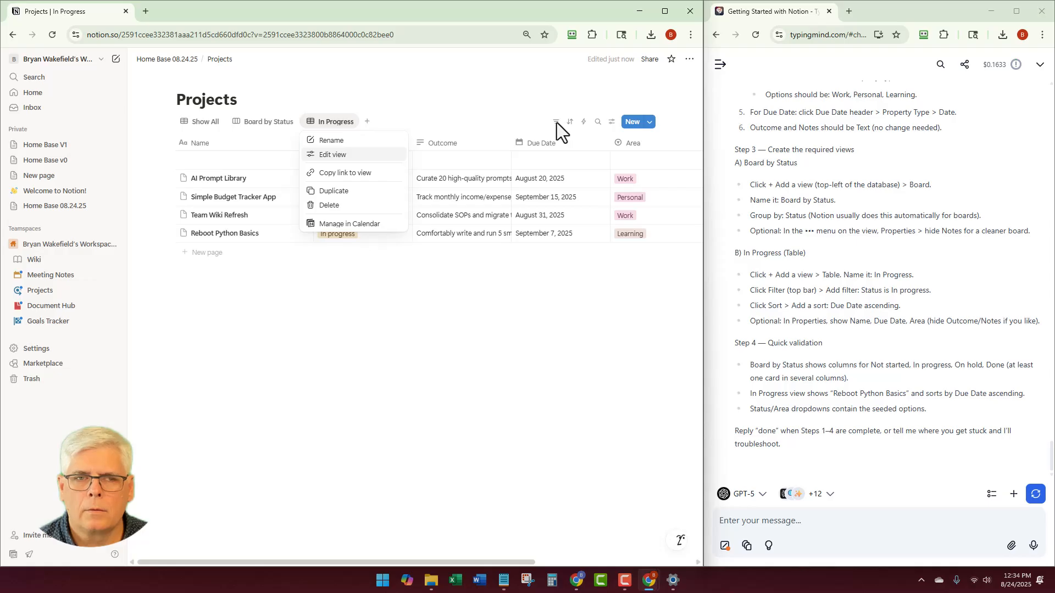
{"action": "left_click", "coordinate": [328, 122]}
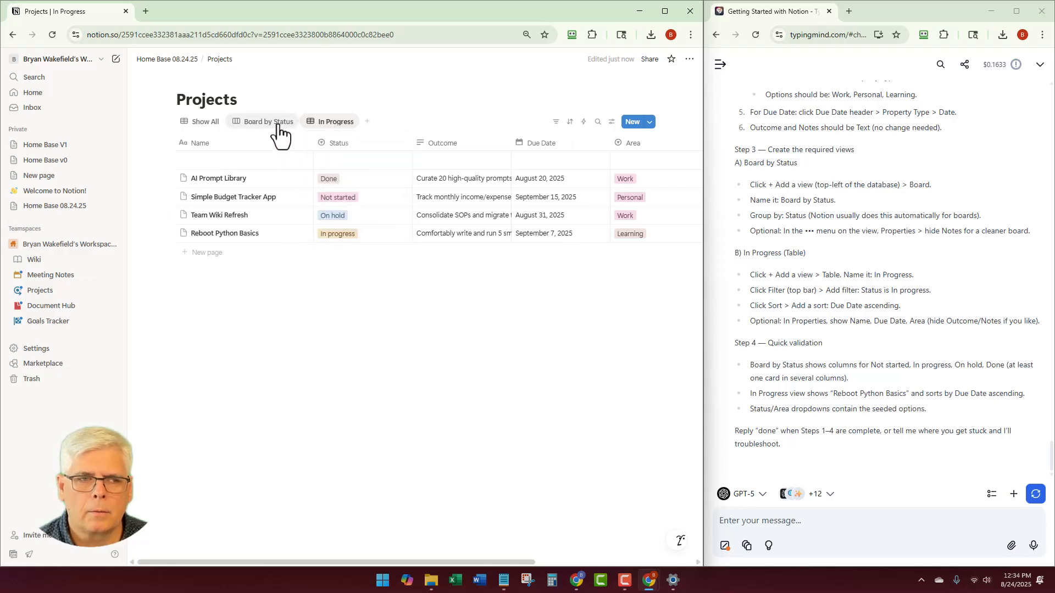
{"action": "left_click", "coordinate": [277, 130]}
{"action": "left_click", "coordinate": [328, 123]}
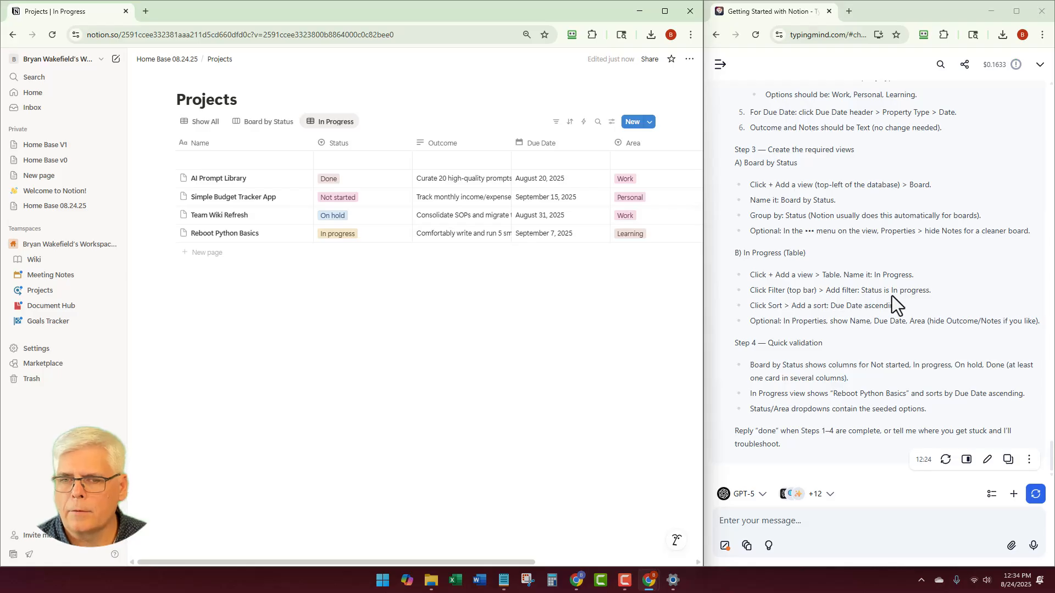
{"action": "left_click", "coordinate": [556, 122]}
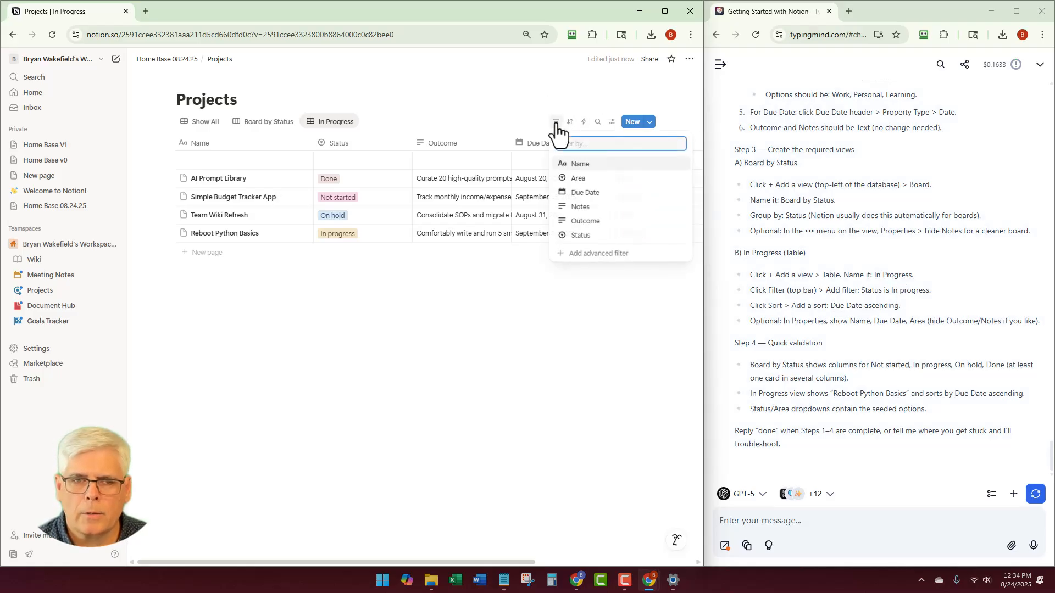
{"action": "left_click", "coordinate": [583, 236]}
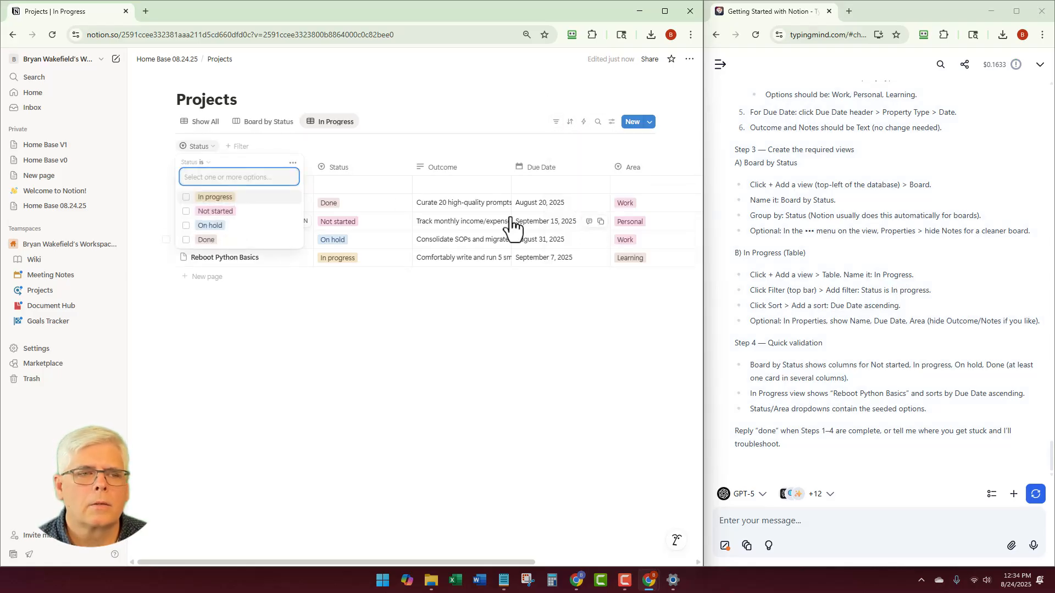
{"action": "left_click", "coordinate": [187, 197]}
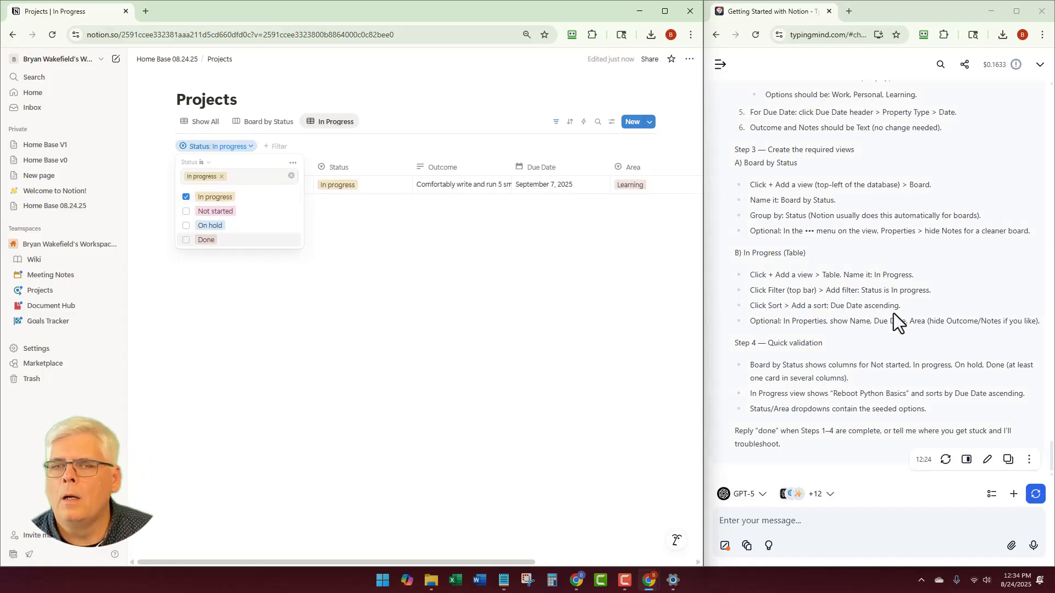
{"action": "left_click", "coordinate": [581, 290]}
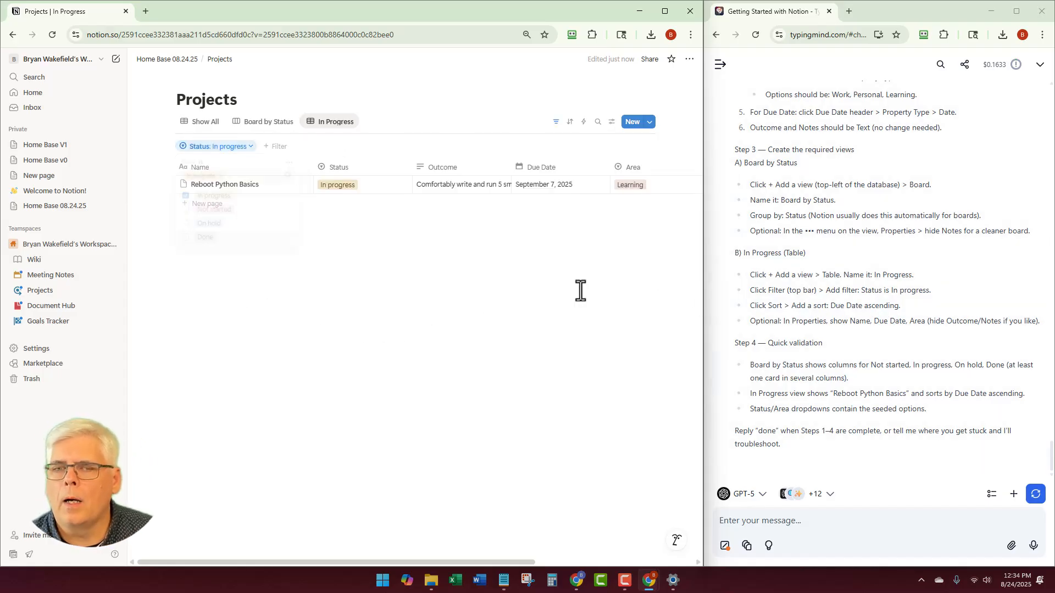
Sort the In Progress view by Due Date in ascending order
{"action": "left_click", "coordinate": [570, 122]}
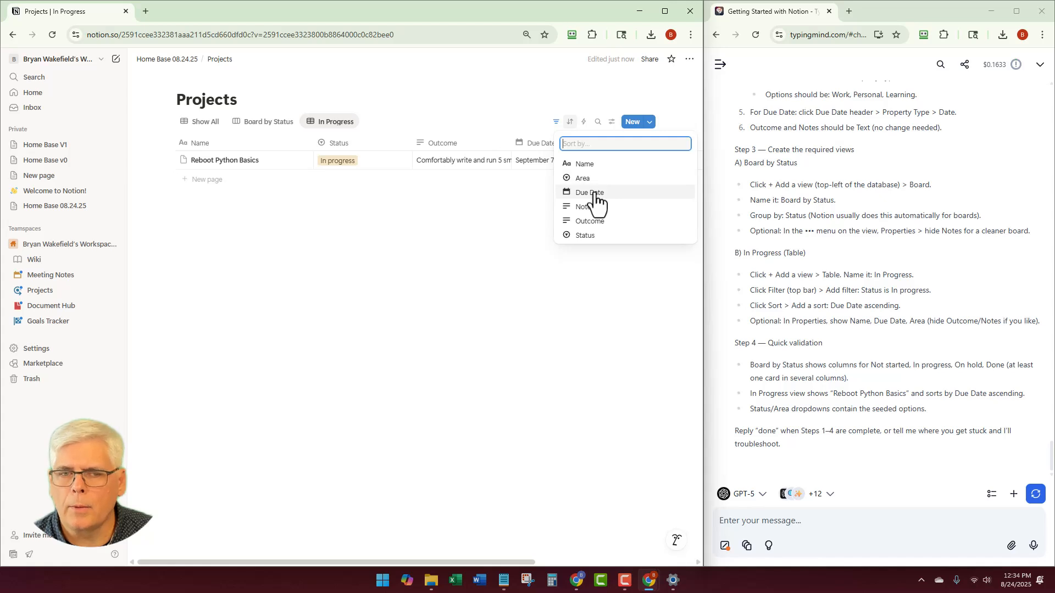
{"action": "left_click", "coordinate": [595, 193]}
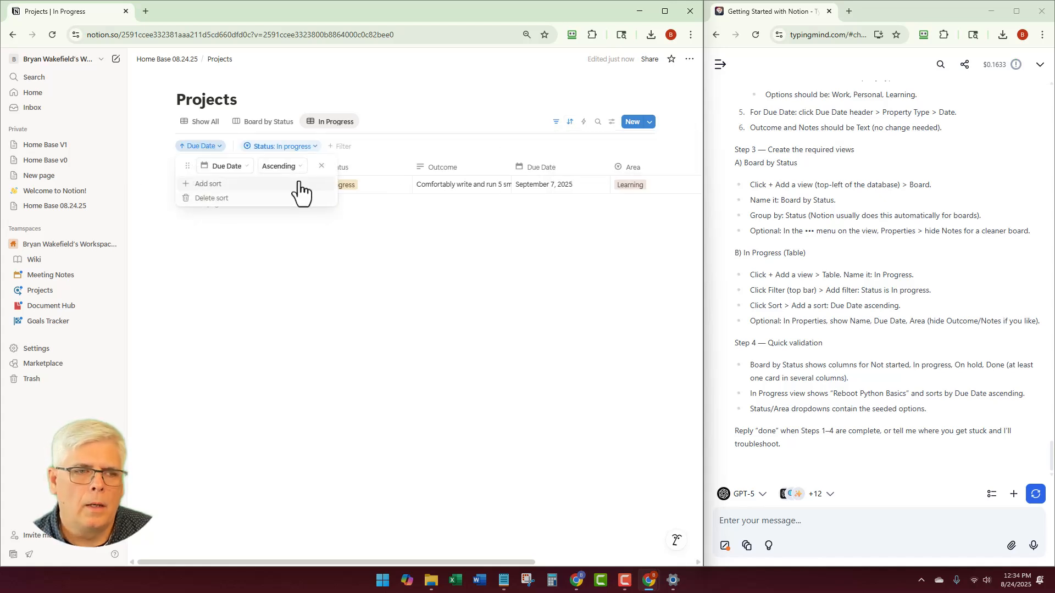
{"action": "left_click", "coordinate": [377, 267]}
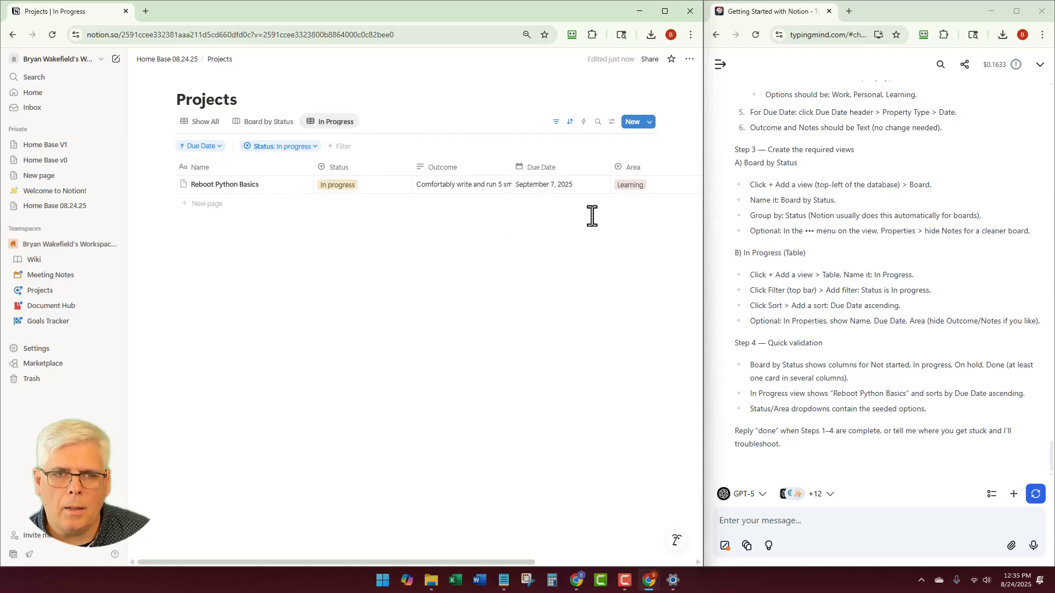
Review the In Progress table's columns and check the Board by Status, In Progress and Show All views
{"action": "scroll", "coordinate": [426, 226], "scroll_direction": "right", "scroll_amount": 5}
{"action": "scroll", "coordinate": [468, 226], "scroll_direction": "left", "scroll_amount": 5}
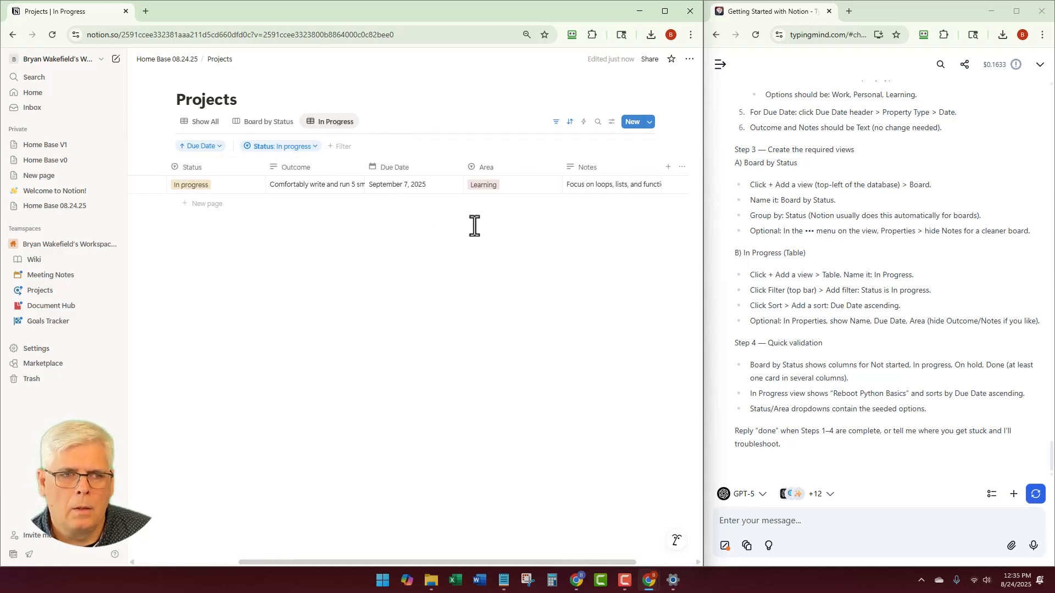
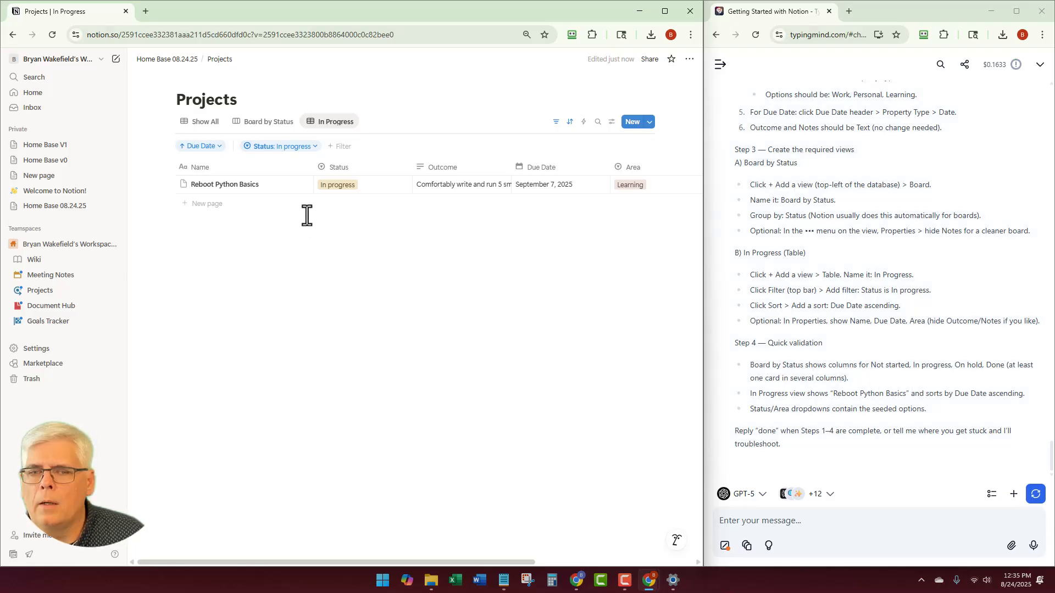
{"action": "left_click", "coordinate": [262, 122]}
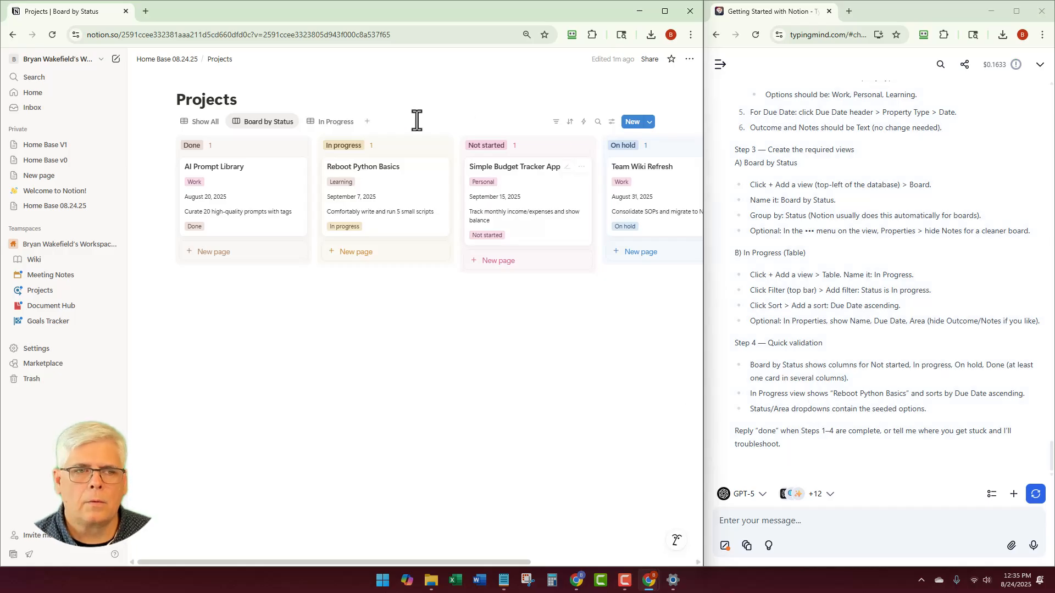
{"action": "left_click", "coordinate": [335, 122]}
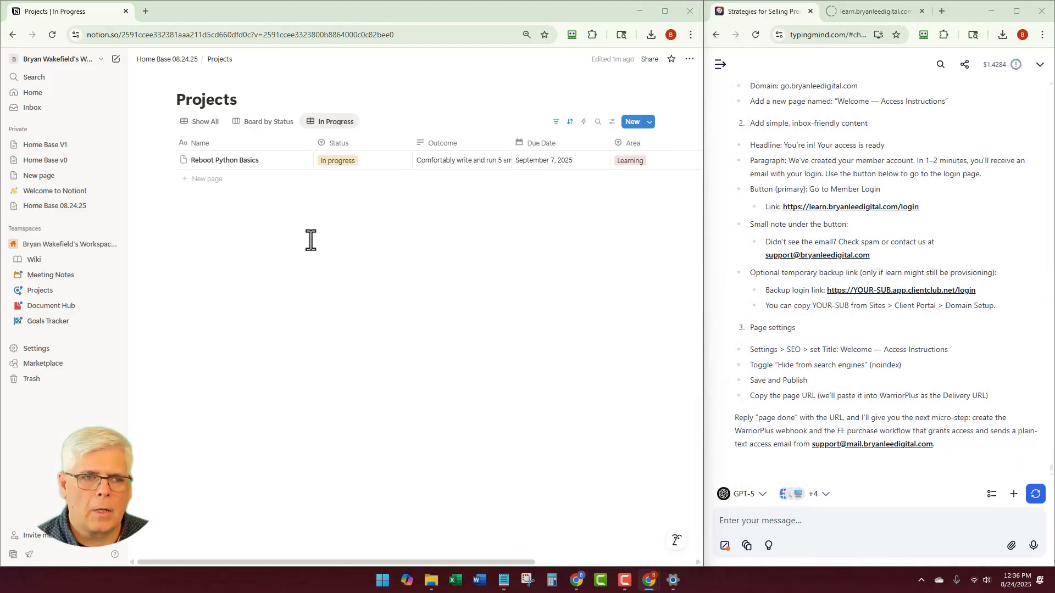
{"action": "left_click", "coordinate": [209, 120]}
{"action": "left_click", "coordinate": [209, 121]}
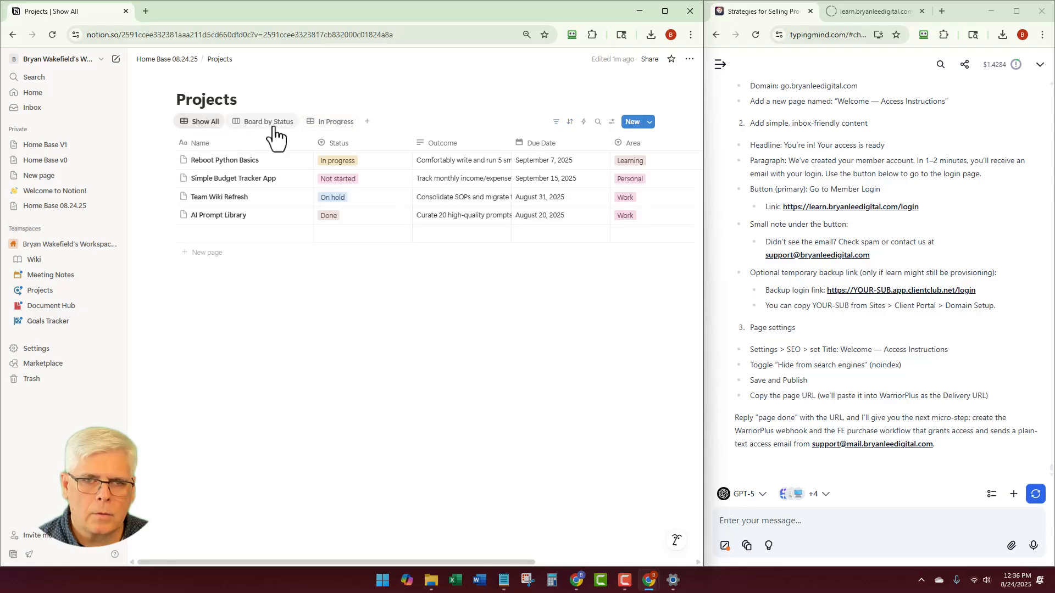
Maximize the Notion window and capture a screenshot of the Projects database in the Show All view
{"action": "mouse_move", "coordinate": [664, 13]}
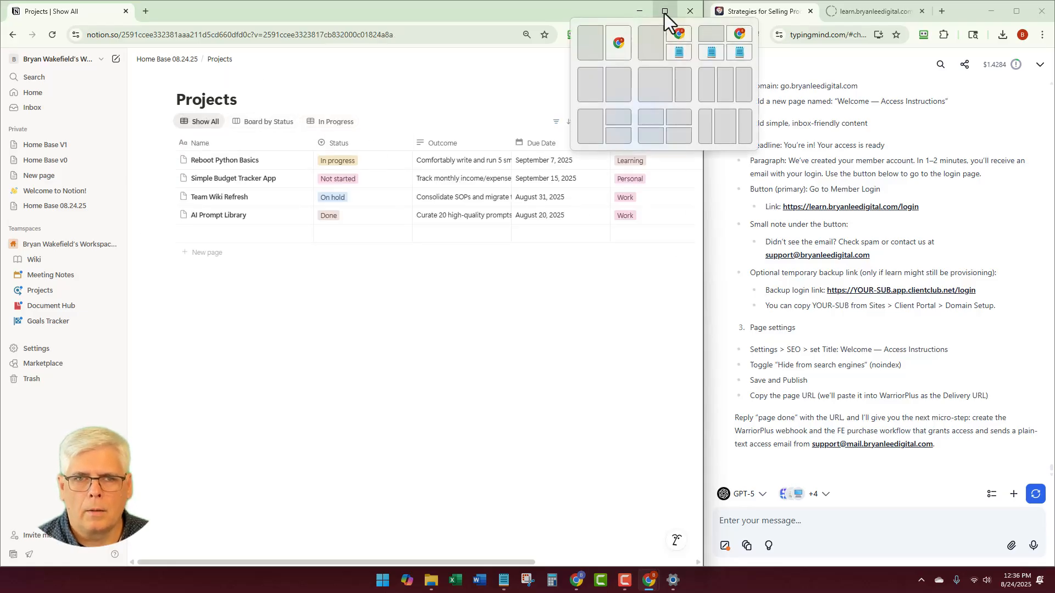
{"action": "left_click", "coordinate": [665, 12]}
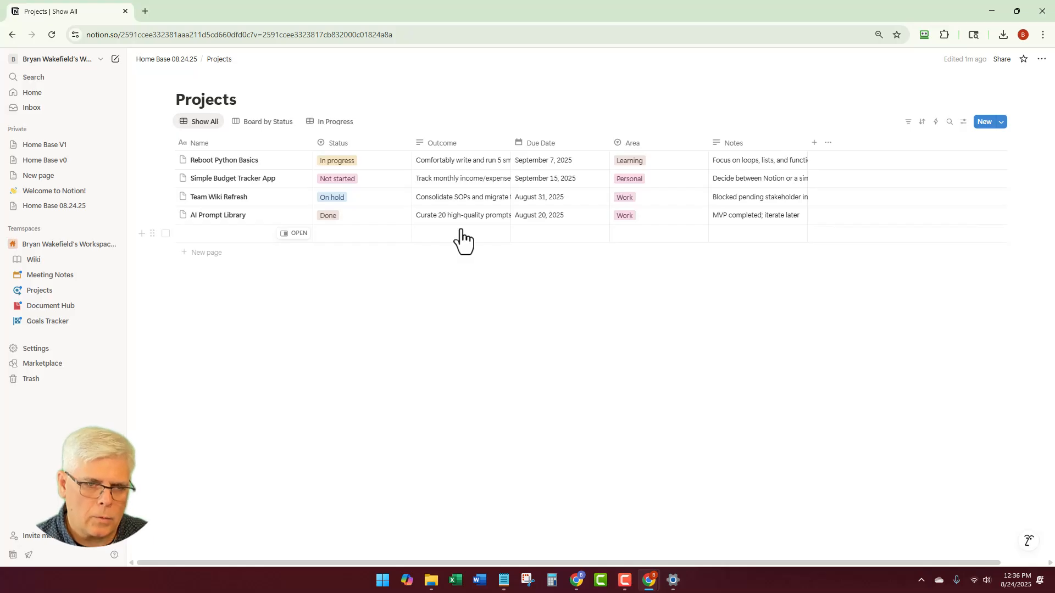
{"action": "left_click", "coordinate": [527, 580]}
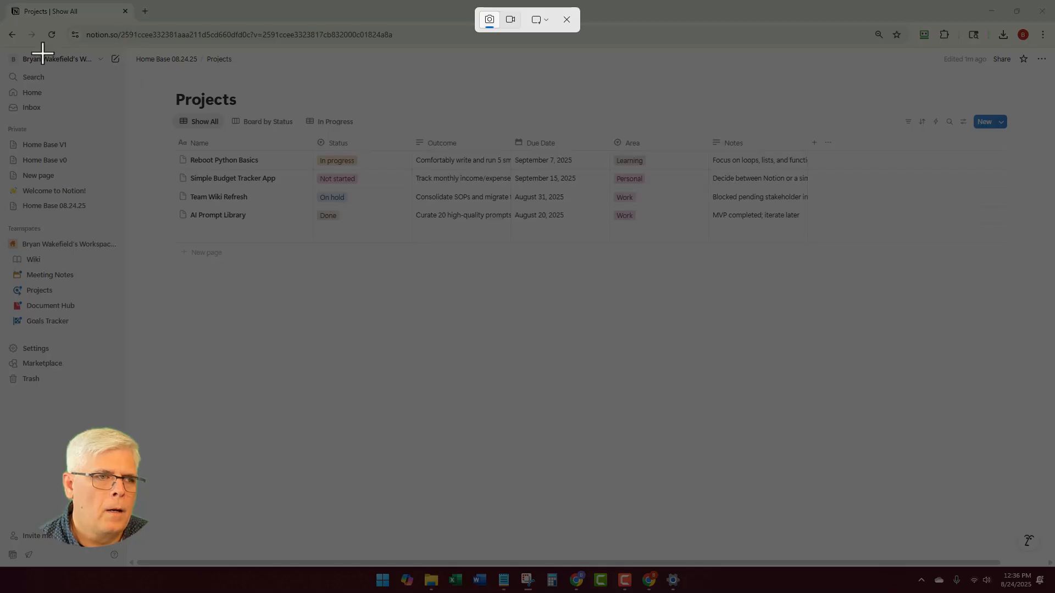
{"action": "left_click_drag", "start_coordinate": [8, 47], "coordinate": [1038, 306]}
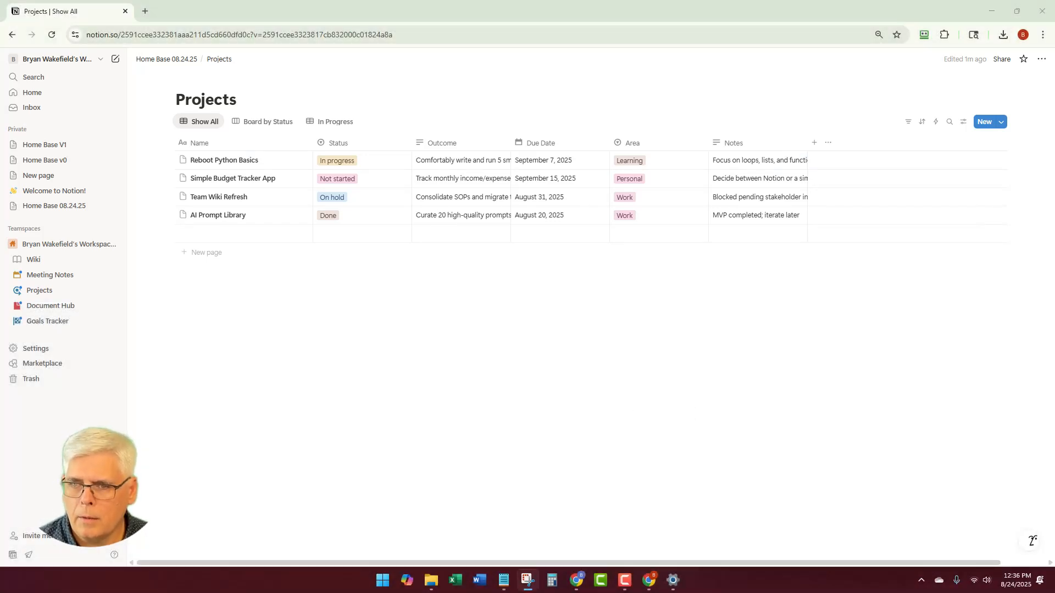
Switch to the TypingMind chat and send the Show All screenshot with the message "Let's review each. Here is my Show All view"
{"action": "left_click_drag", "start_coordinate": [1054, 165], "coordinate": [507, 34]}
{"action": "left_click", "coordinate": [531, 542]}
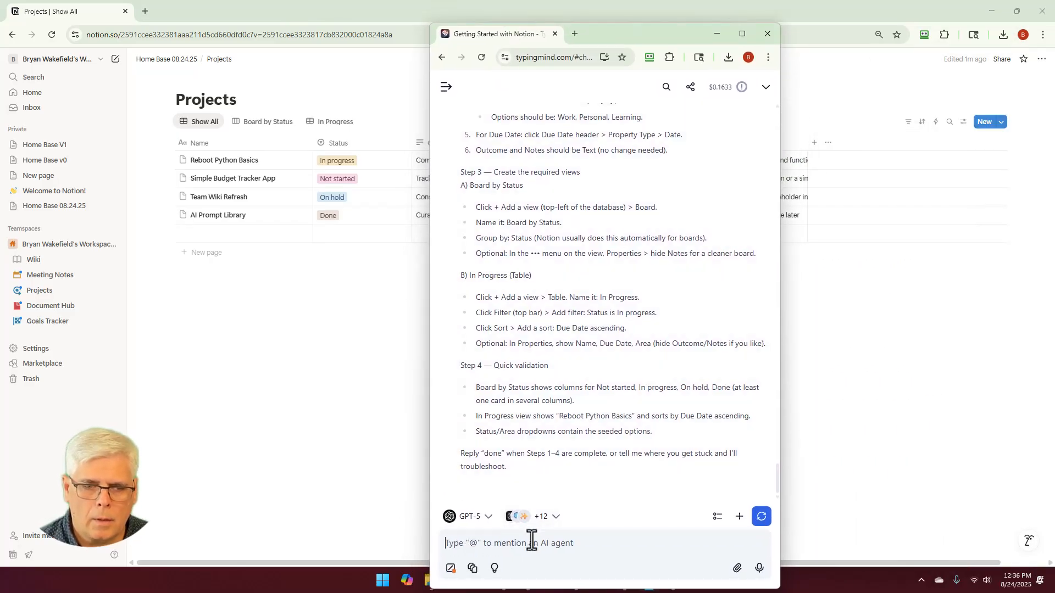
{"action": "type", "text": "Let"}
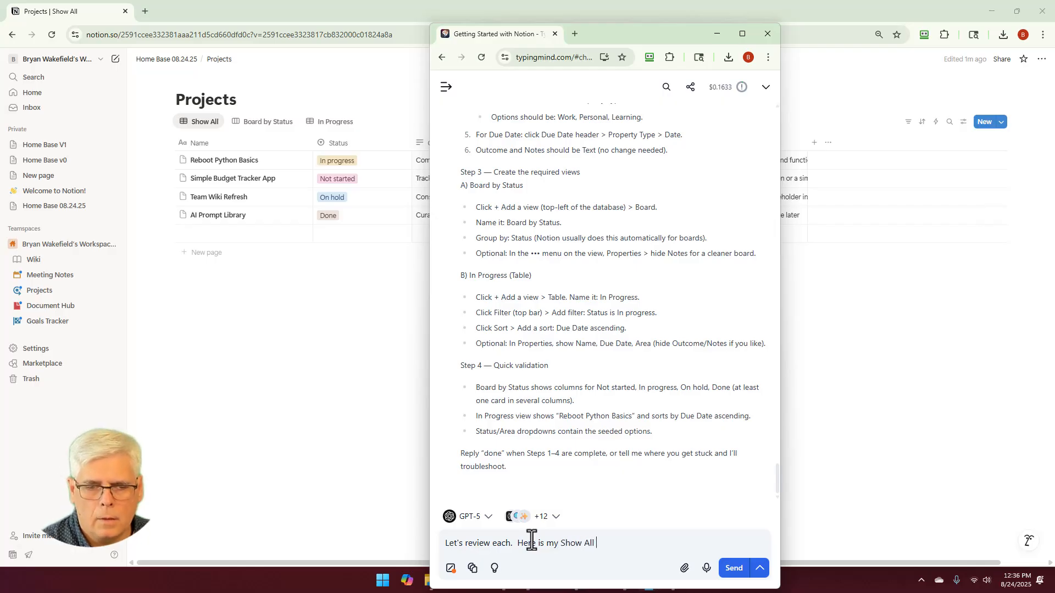
{"action": "key", "text": "Return"}
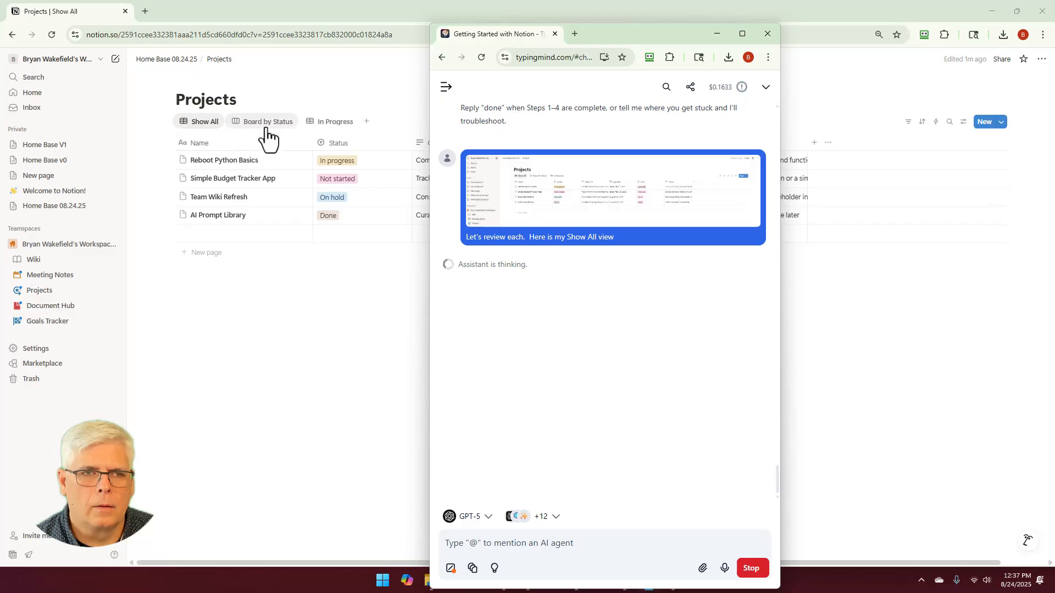
Switch back to Notion and capture a screenshot of the Projects database in the Board by Status view
{"action": "left_click_drag", "start_coordinate": [621, 29], "coordinate": [0, 110]}
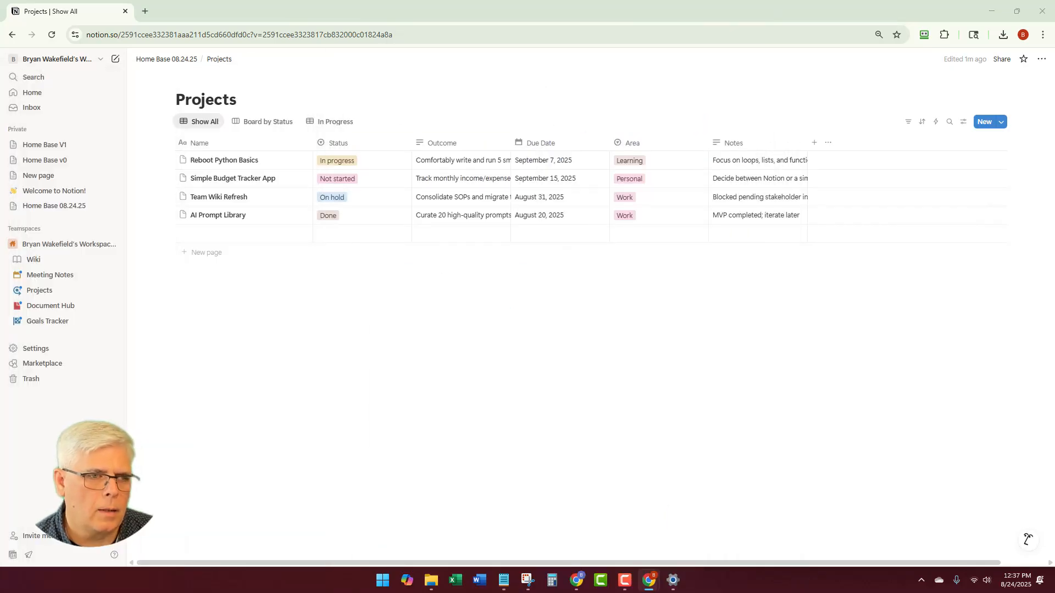
{"action": "left_click", "coordinate": [258, 122]}
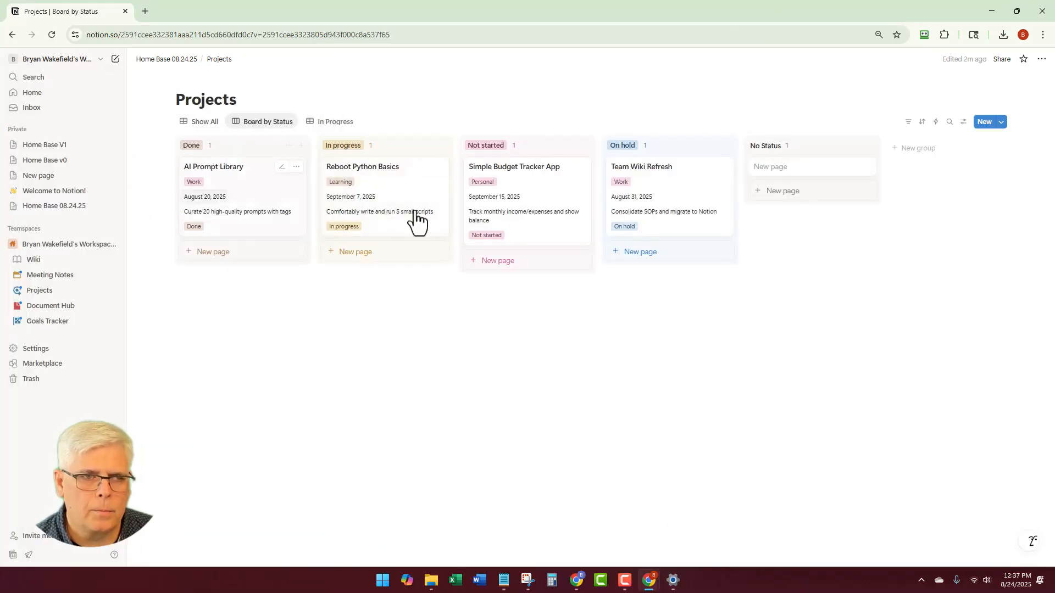
{"action": "key", "text": "super+shift+s"}
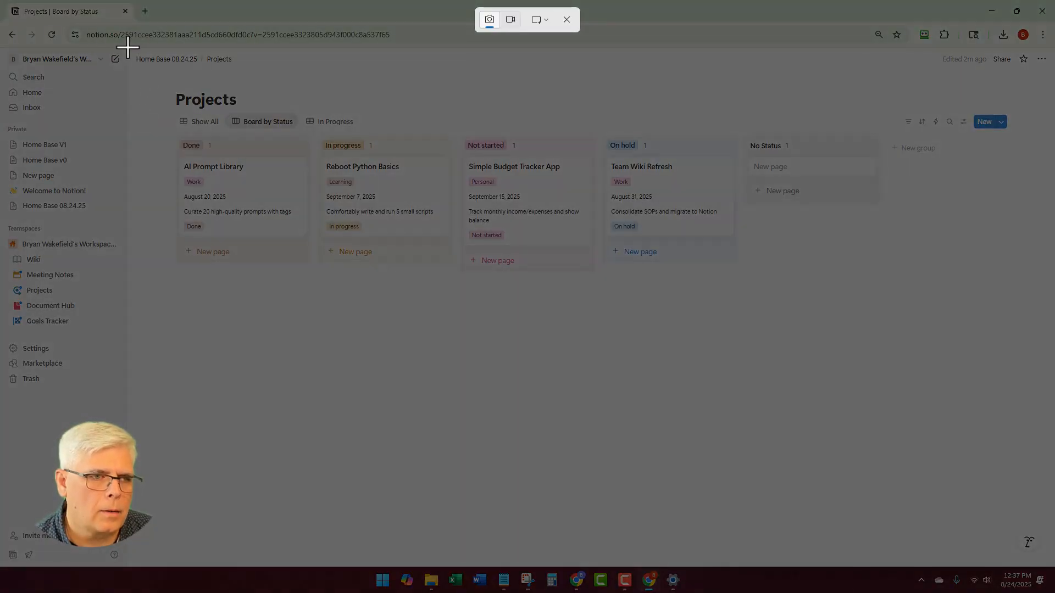
{"action": "left_click_drag", "start_coordinate": [128, 46], "coordinate": [1029, 306]}
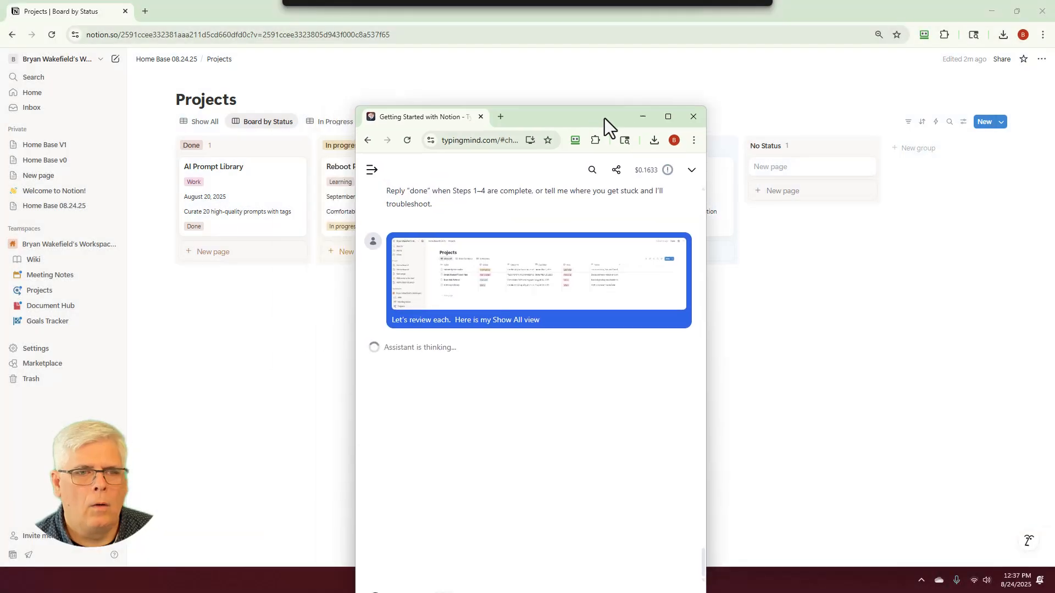
Maximize the TypingMind chat, read the agent's reply, and send the board screenshot with "Her is my Board by Status View, check me"
{"action": "left_click_drag", "start_coordinate": [604, 117], "coordinate": [638, 46]}
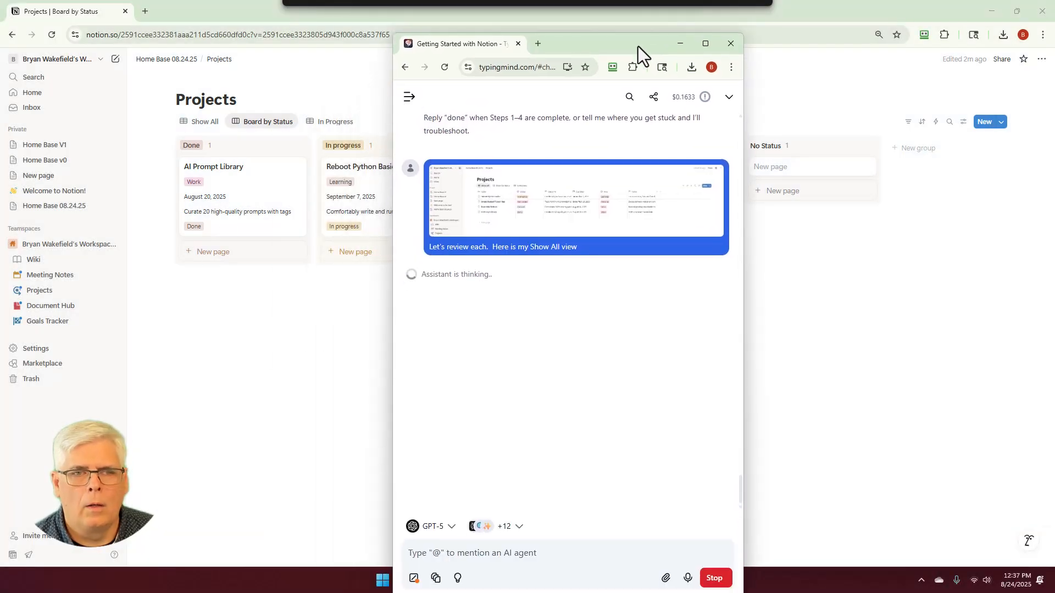
{"action": "left_click", "coordinate": [707, 46]}
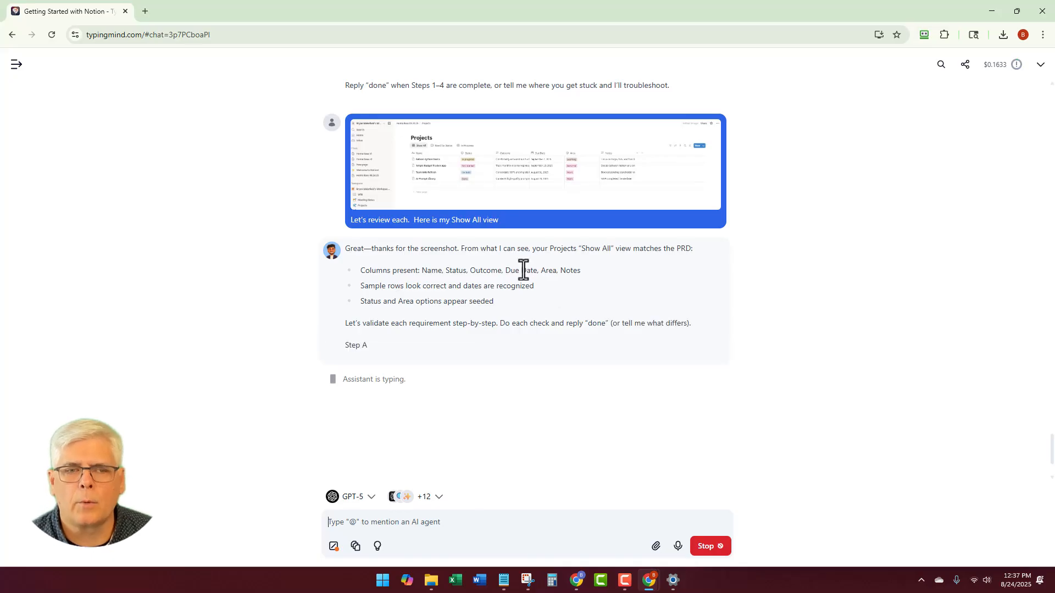
{"action": "scroll", "coordinate": [244, 302], "scroll_direction": "down", "scroll_amount": 2}
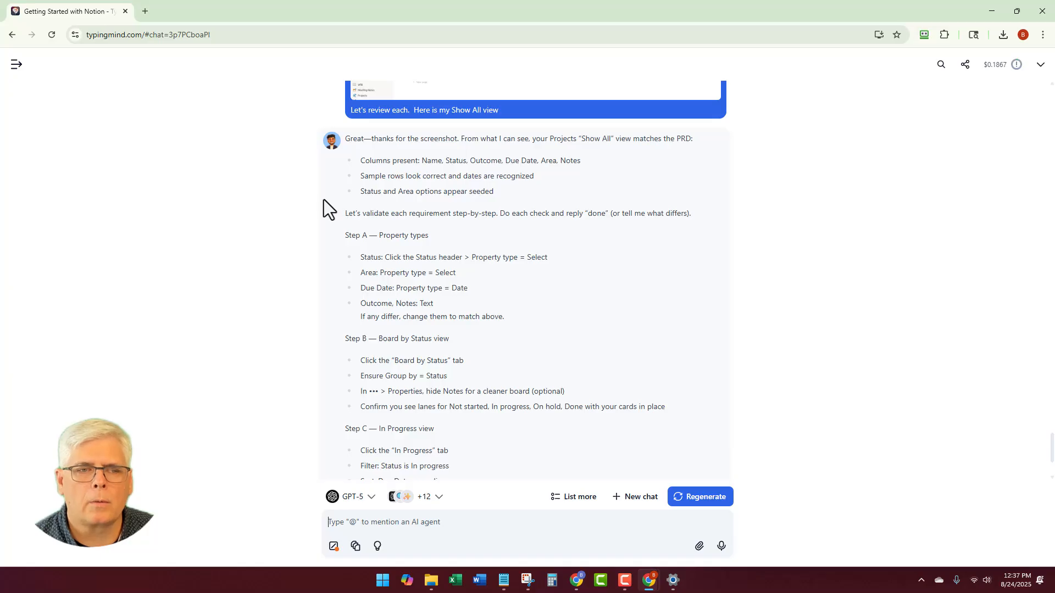
{"action": "scroll", "coordinate": [324, 199], "scroll_direction": "down", "scroll_amount": 1}
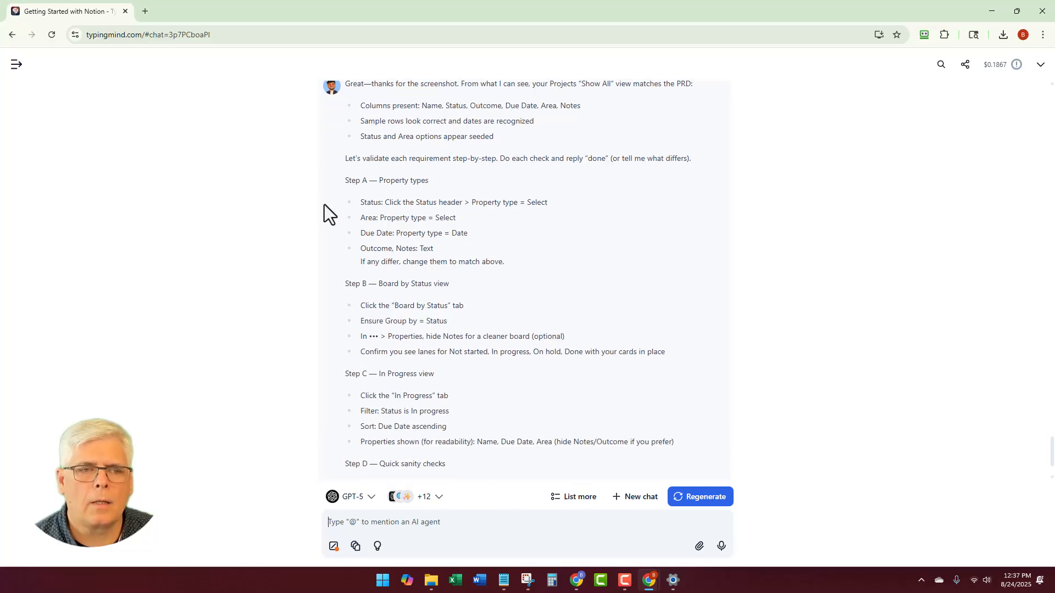
{"action": "scroll", "coordinate": [326, 205], "scroll_direction": "down", "scroll_amount": 1}
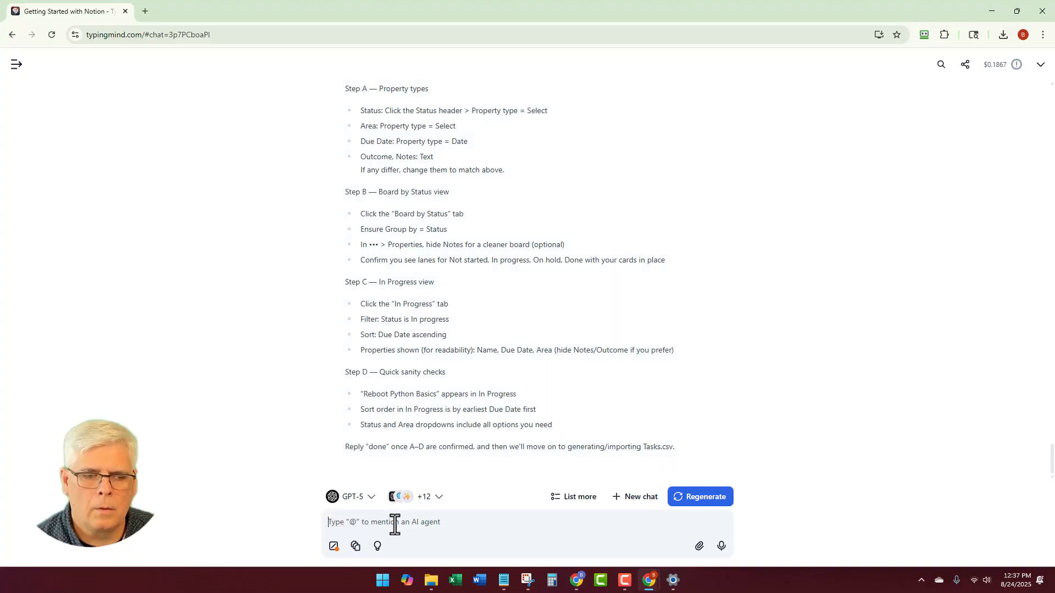
{"action": "type", "text": "Her is my Board by Status View"}
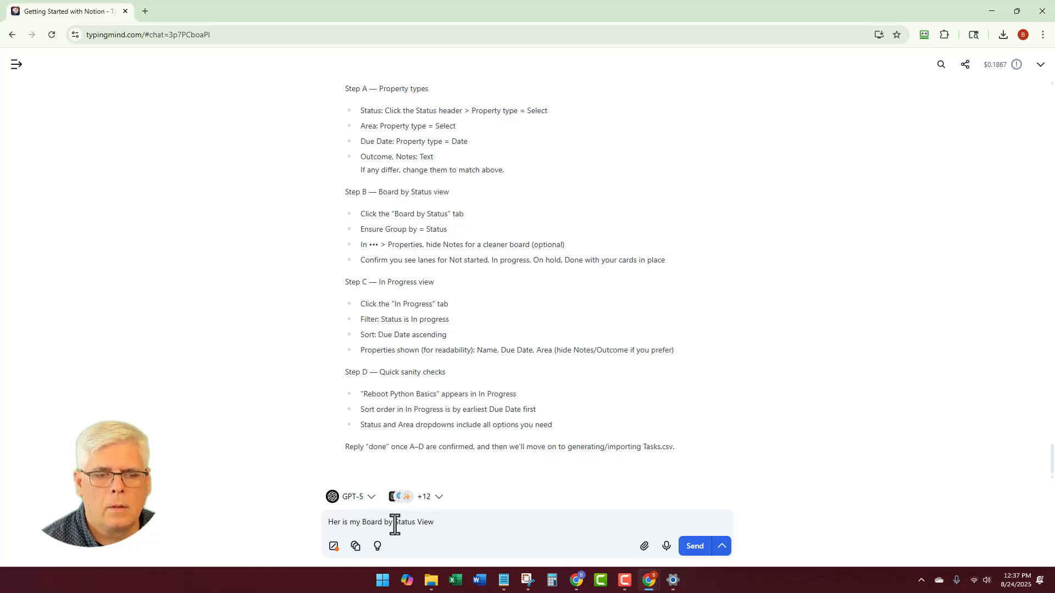
{"action": "key", "text": "ctrl+v"}
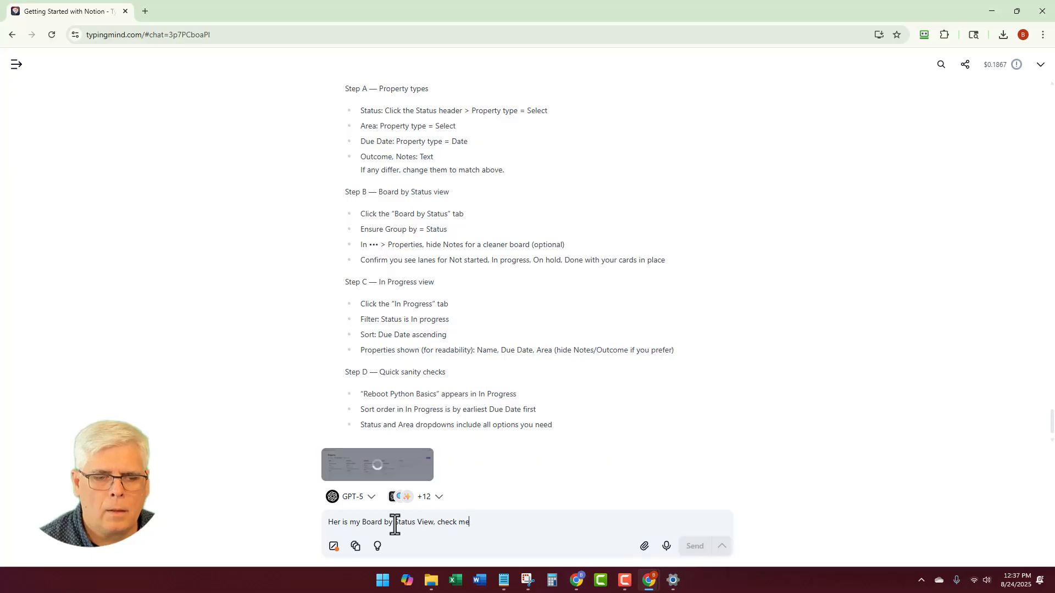
{"action": "key", "text": "Return"}
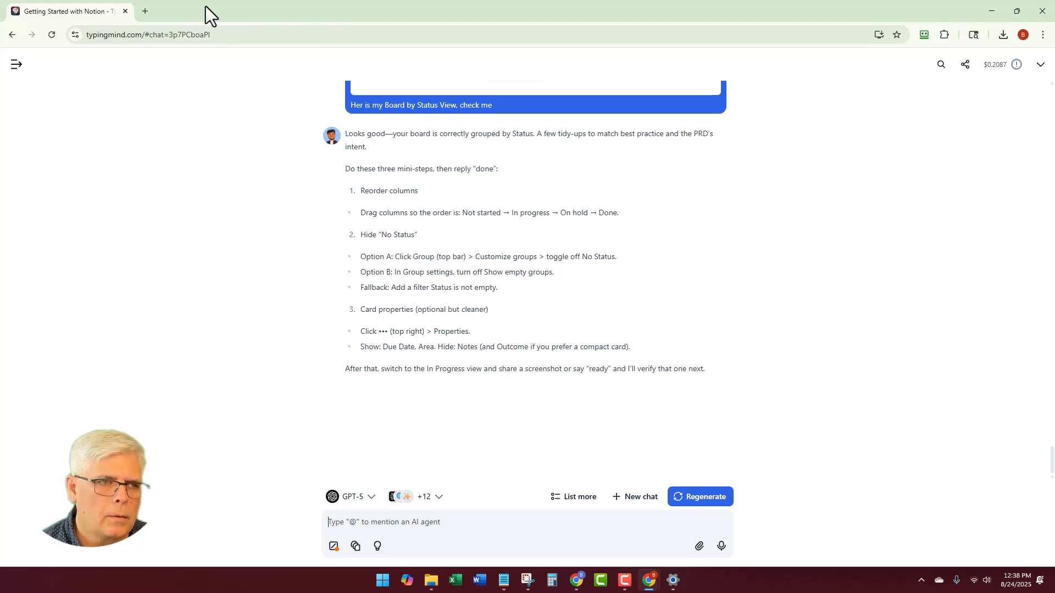
Place Notion and the chat side by side, and reorder the board's columns as Not started, In progress, On hold, Done
{"action": "left_click_drag", "start_coordinate": [207, 6], "coordinate": [510, 42]}
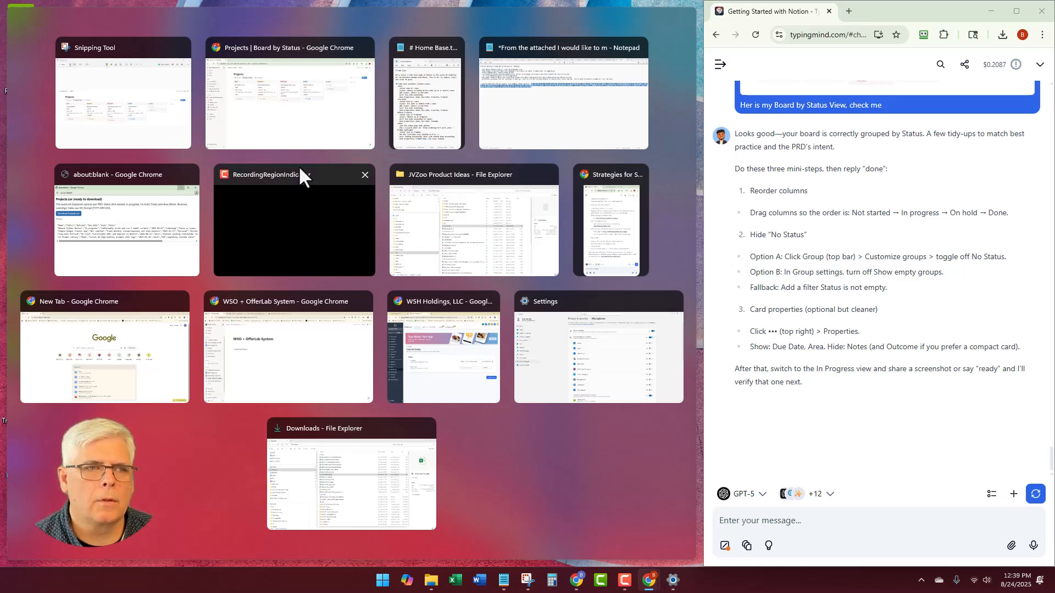
{"action": "left_click", "coordinate": [299, 54]}
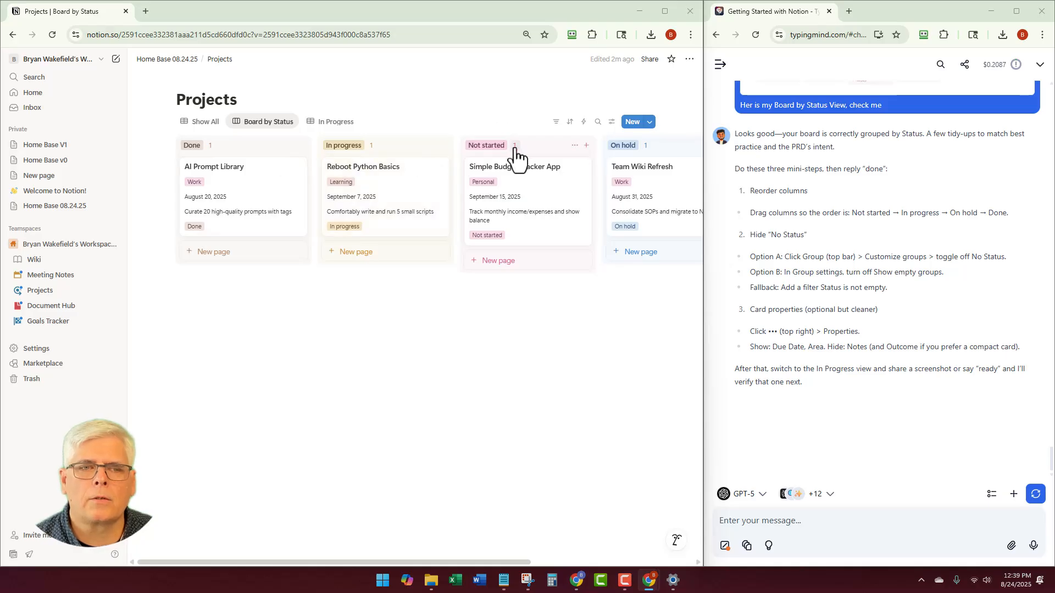
{"action": "left_click_drag", "start_coordinate": [534, 140], "coordinate": [224, 153]}
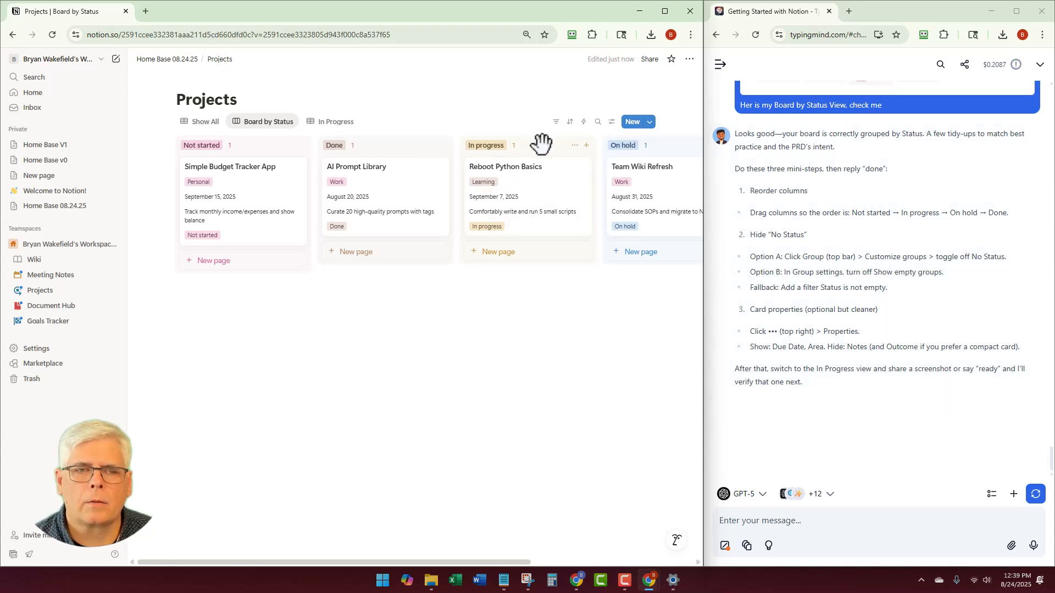
{"action": "left_click_drag", "start_coordinate": [540, 146], "coordinate": [394, 147]}
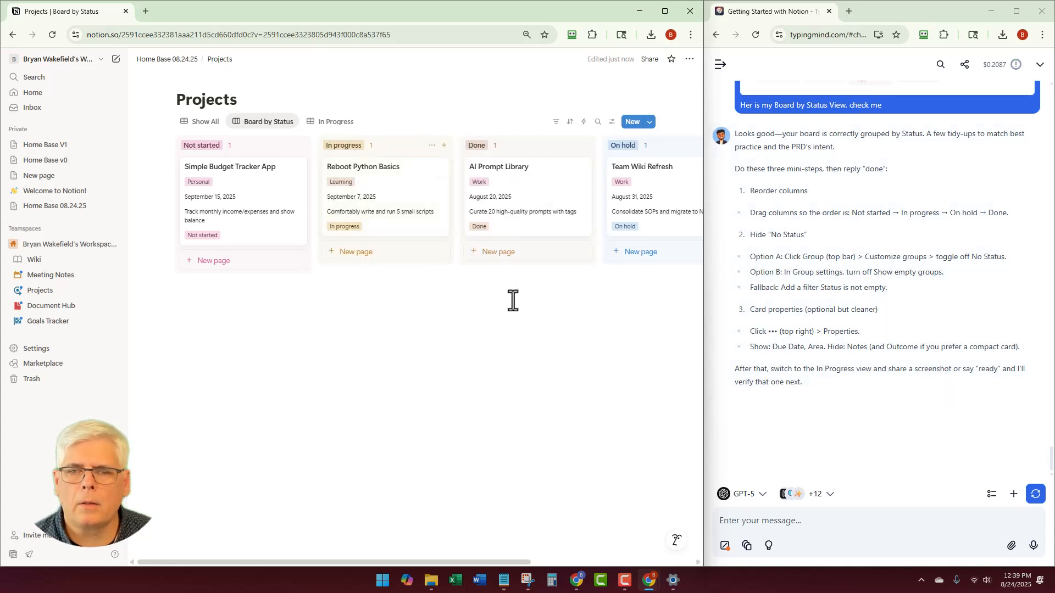
{"action": "scroll", "coordinate": [538, 304], "scroll_direction": "right", "scroll_amount": 5}
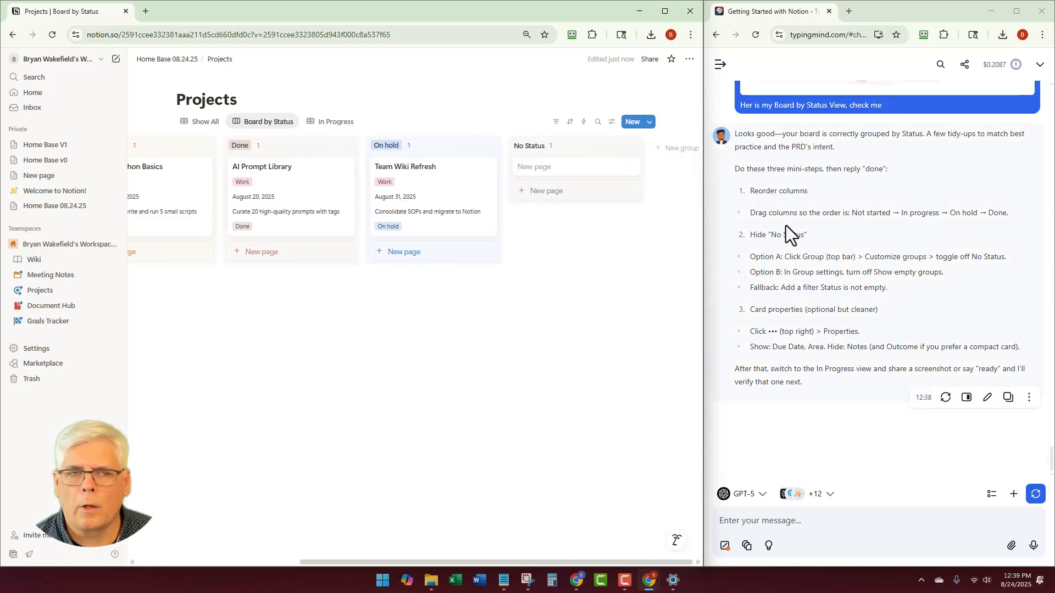
{"action": "scroll", "coordinate": [379, 275], "scroll_direction": "left", "scroll_amount": 1}
{"action": "scroll", "coordinate": [388, 276], "scroll_direction": "left", "scroll_amount": 5}
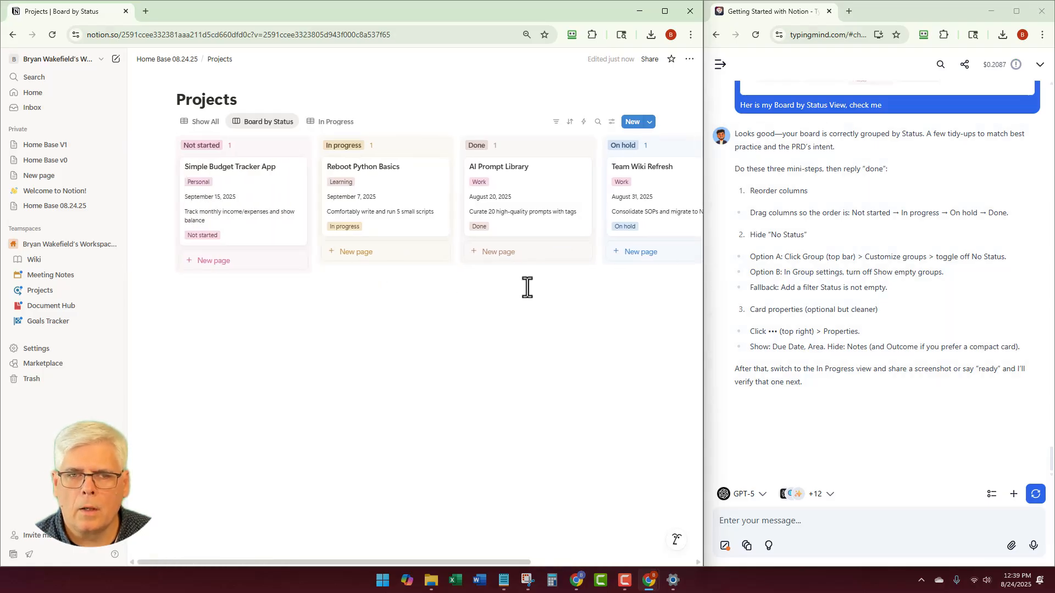
{"action": "left_click_drag", "start_coordinate": [663, 144], "coordinate": [522, 164]}
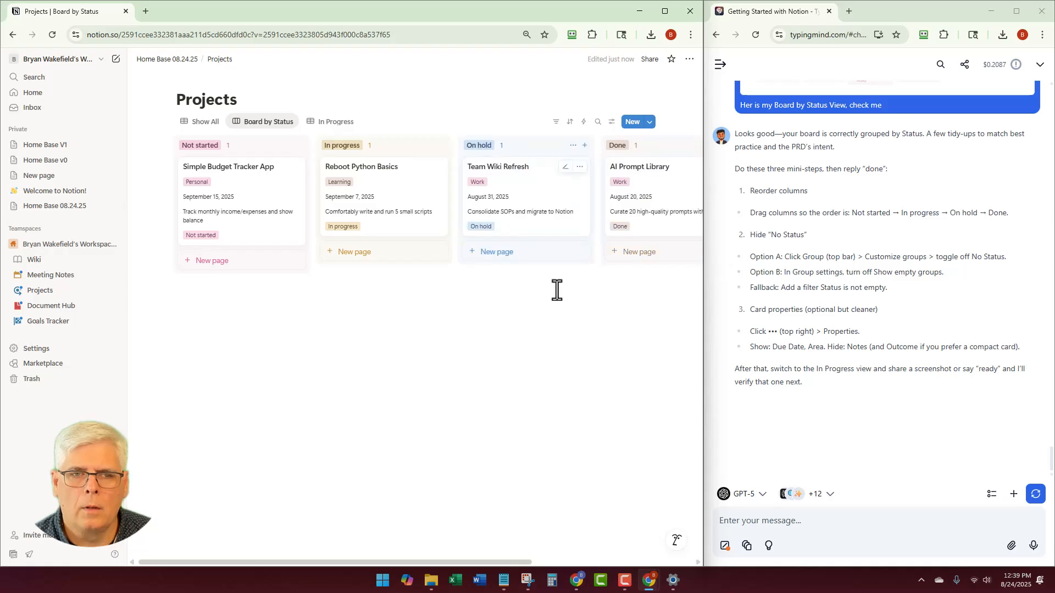
Hide the No Status group on the Board by Status view
{"action": "scroll", "coordinate": [600, 298], "scroll_direction": "right", "scroll_amount": 5}
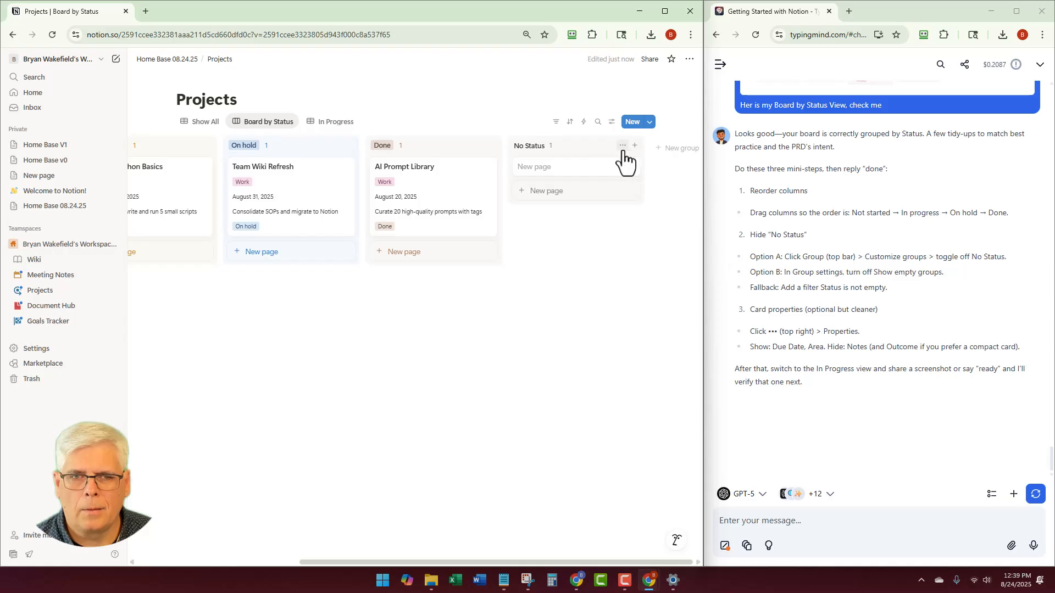
{"action": "left_click", "coordinate": [623, 146]}
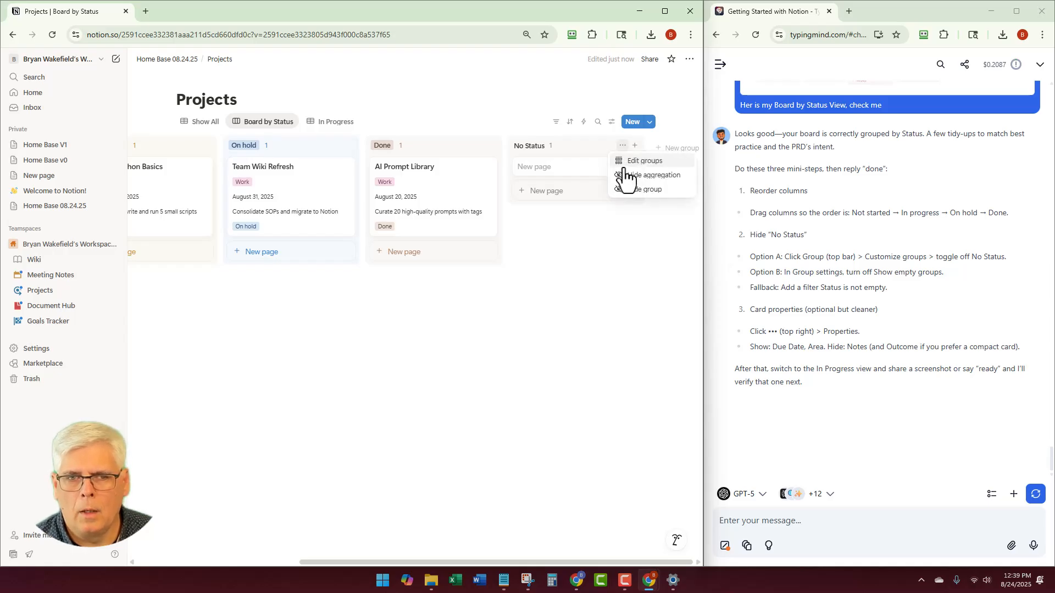
{"action": "left_click", "coordinate": [626, 190]}
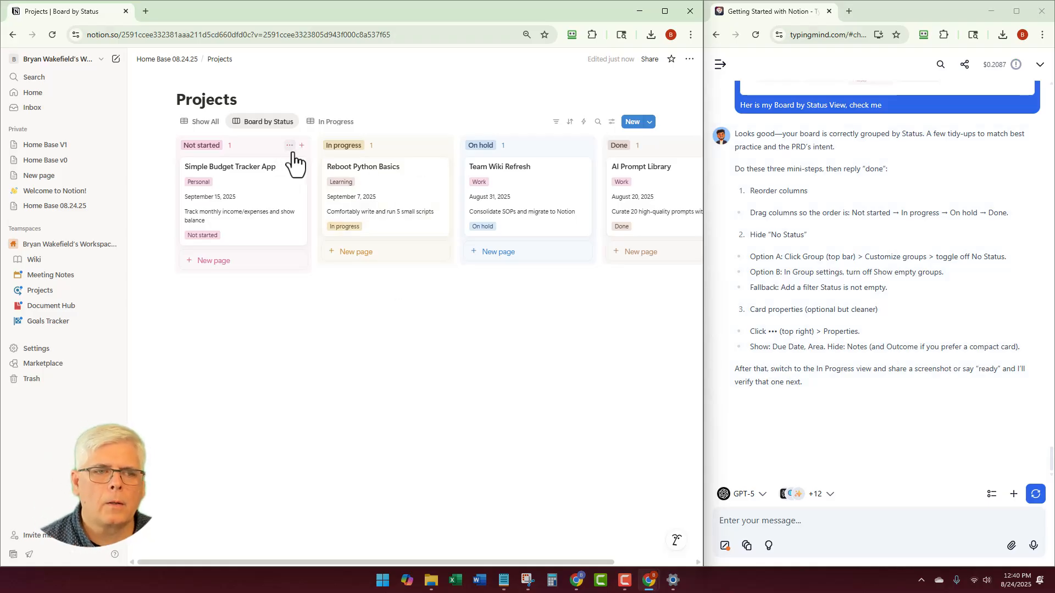
Review the board's group settings, its remaining columns and the Board by Status view options
{"action": "left_click", "coordinate": [290, 147]}
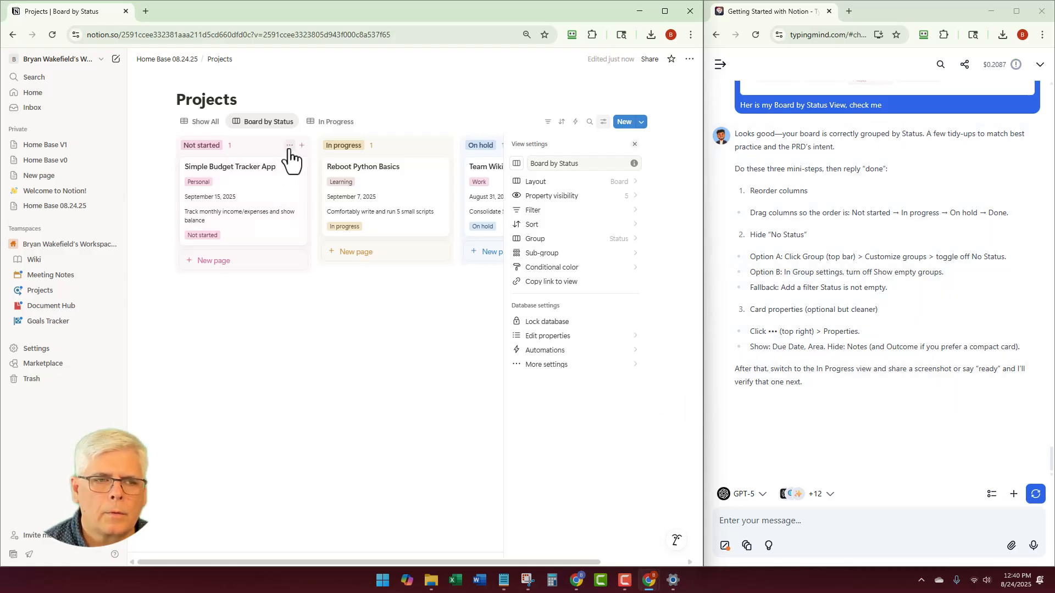
{"action": "left_click", "coordinate": [290, 145]}
{"action": "left_click", "coordinate": [319, 161]}
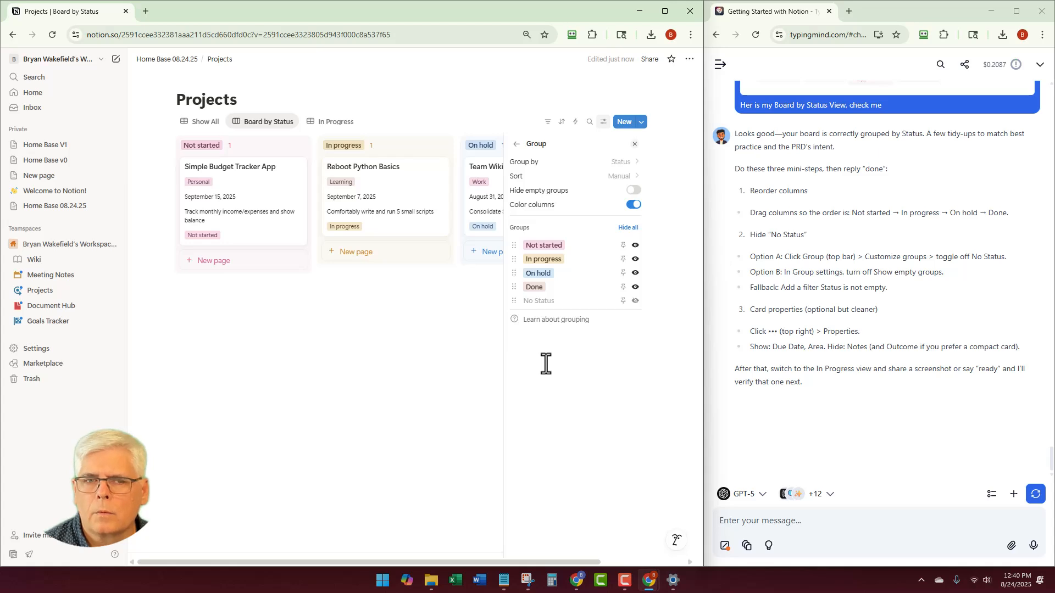
{"action": "left_click", "coordinate": [376, 303]}
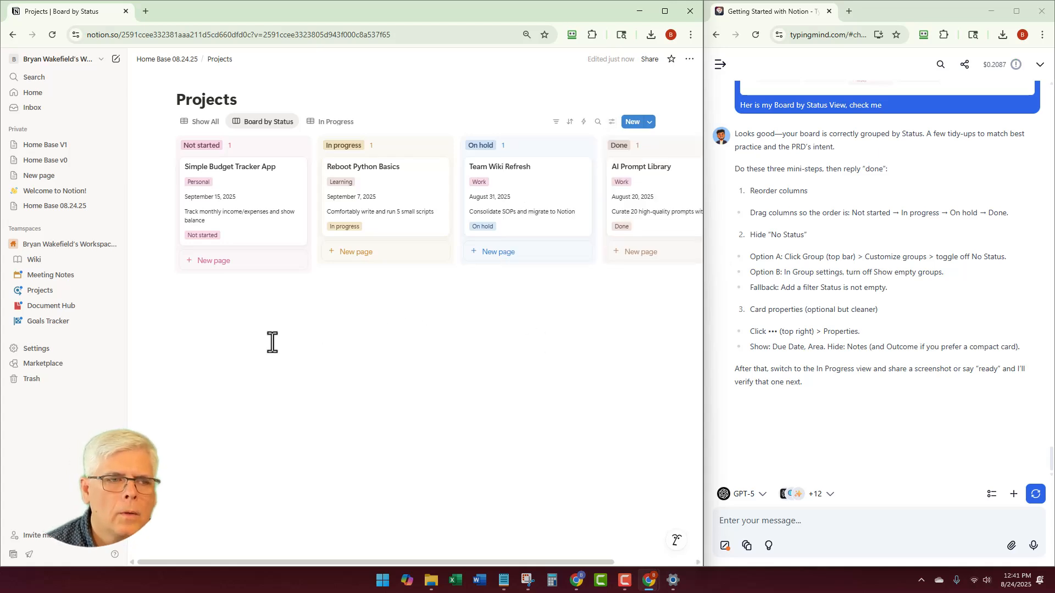
{"action": "scroll", "coordinate": [322, 269], "scroll_direction": "right", "scroll_amount": 3}
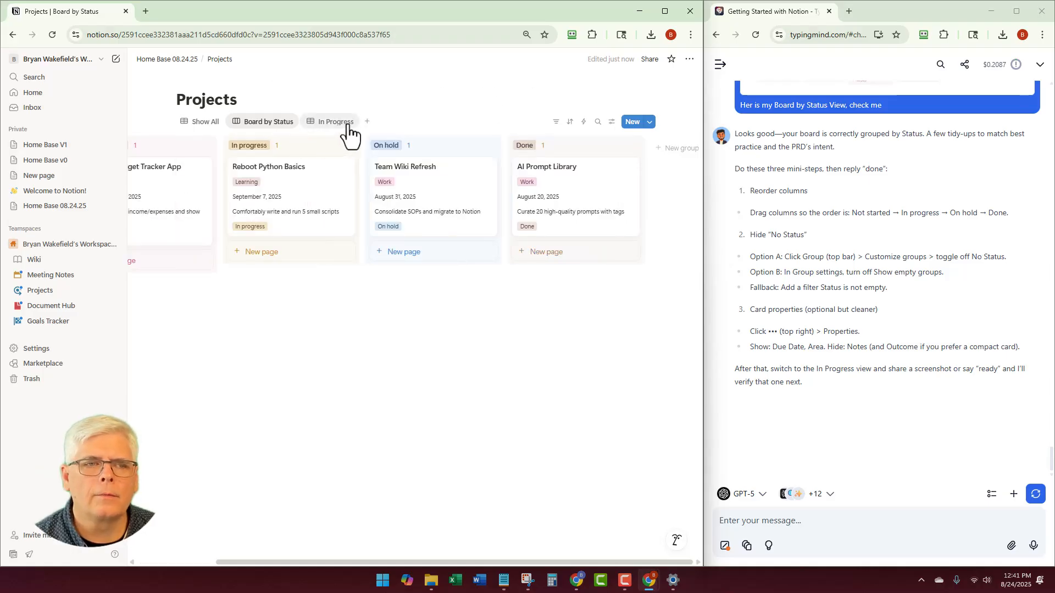
{"action": "left_click", "coordinate": [269, 124]}
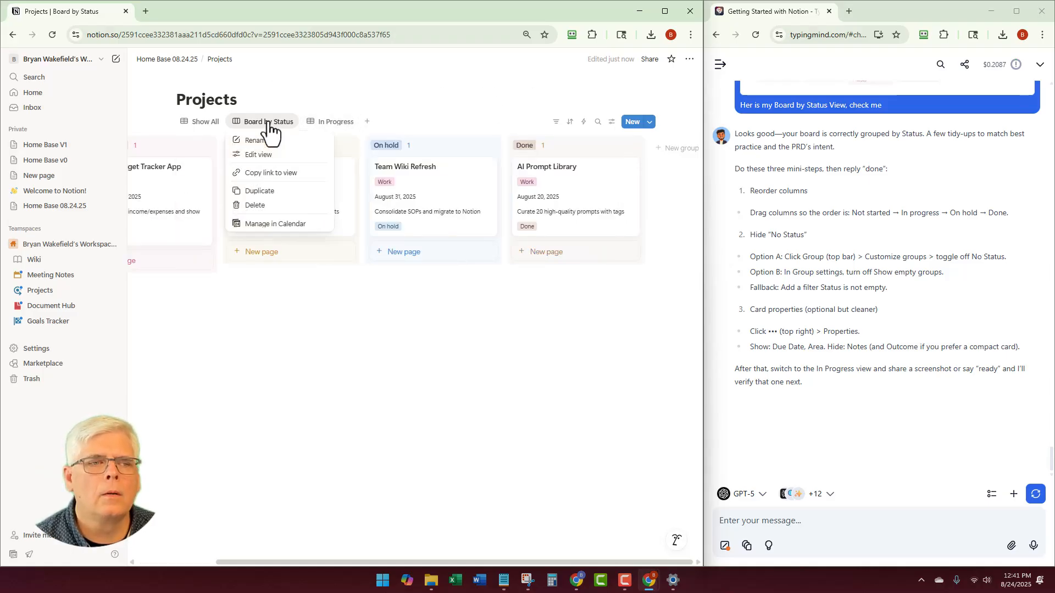
{"action": "left_click", "coordinate": [261, 299]}
{"action": "scroll", "coordinate": [261, 299], "scroll_direction": "left", "scroll_amount": 3}
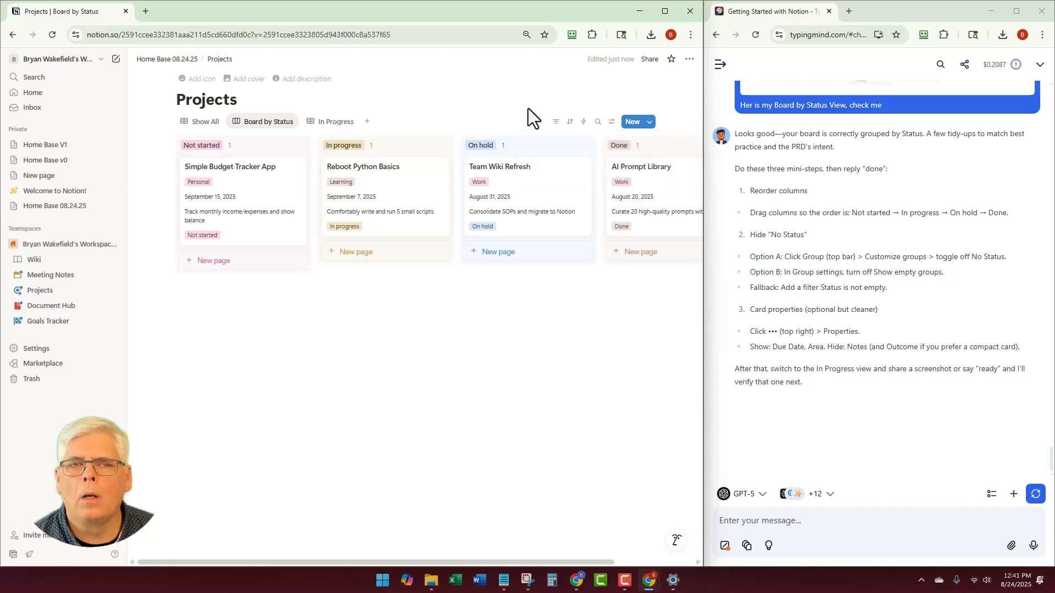
Look for the card property settings in the Projects page options and the Simple Budget Tracker App card's options
{"action": "left_click", "coordinate": [689, 59]}
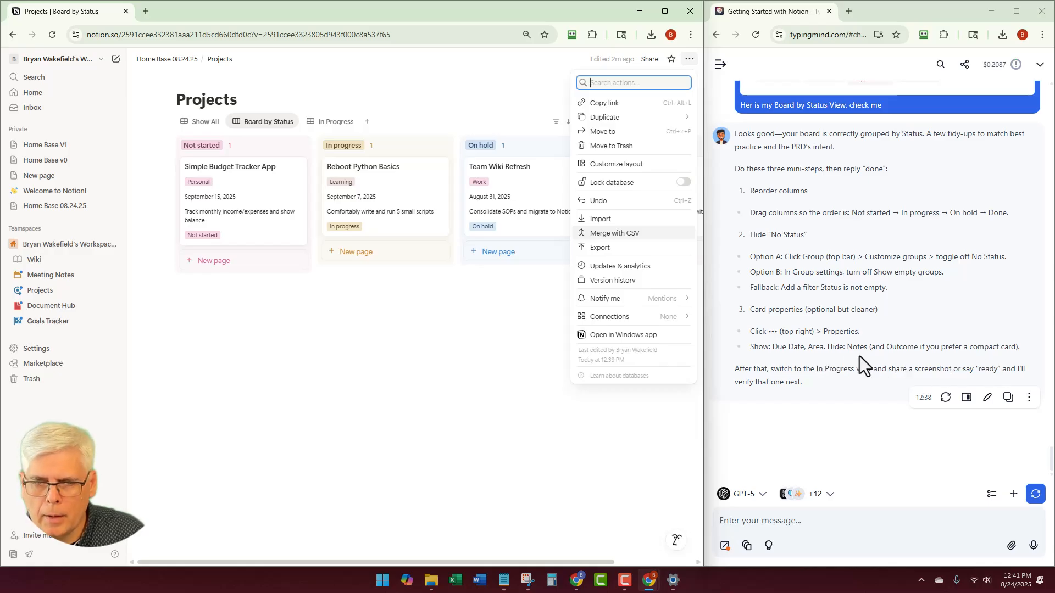
{"action": "left_click", "coordinate": [362, 309]}
{"action": "left_click", "coordinate": [298, 167]}
{"action": "mouse_move", "coordinate": [332, 248]}
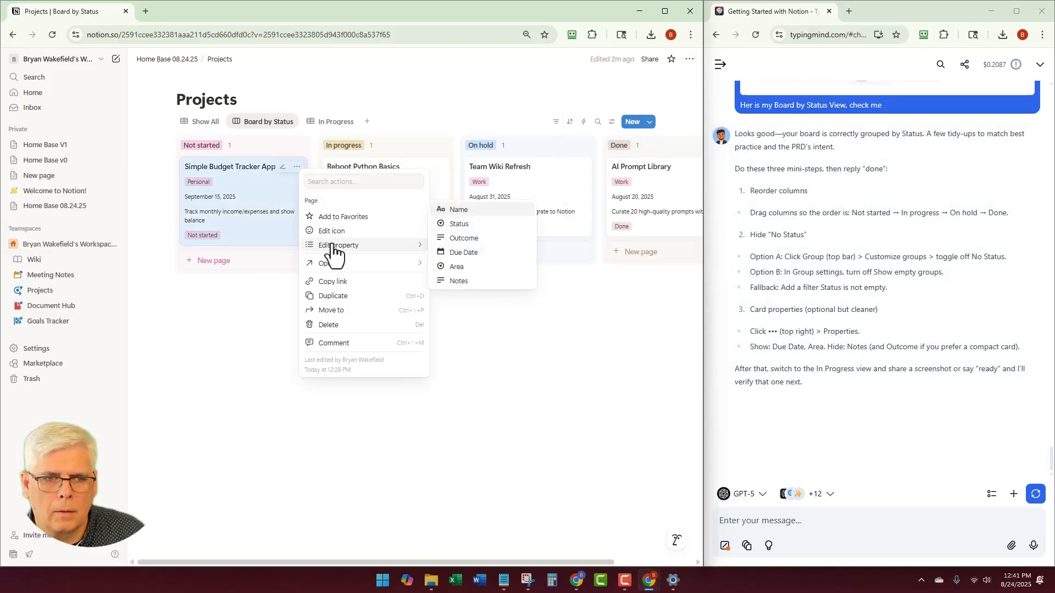
{"action": "left_click", "coordinate": [284, 167]}
{"action": "left_click", "coordinate": [284, 167]}
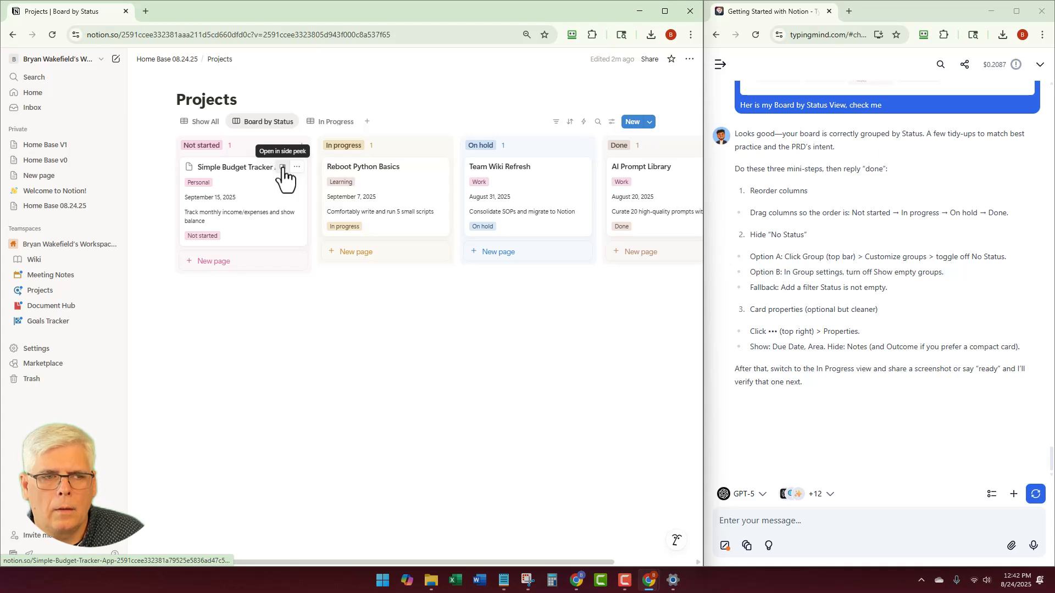
{"action": "left_click", "coordinate": [297, 167]}
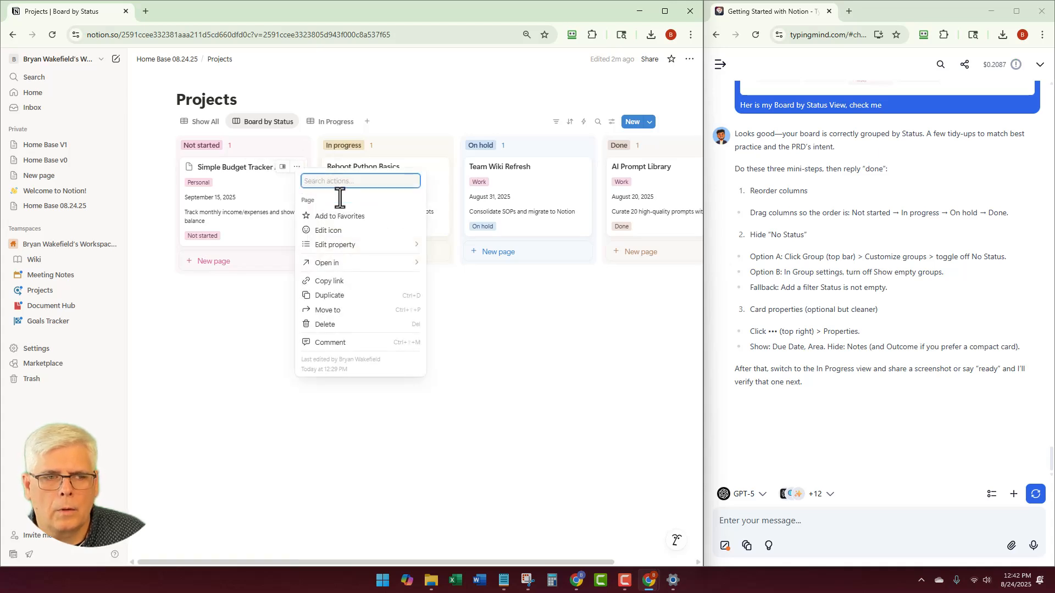
{"action": "mouse_move", "coordinate": [377, 246]}
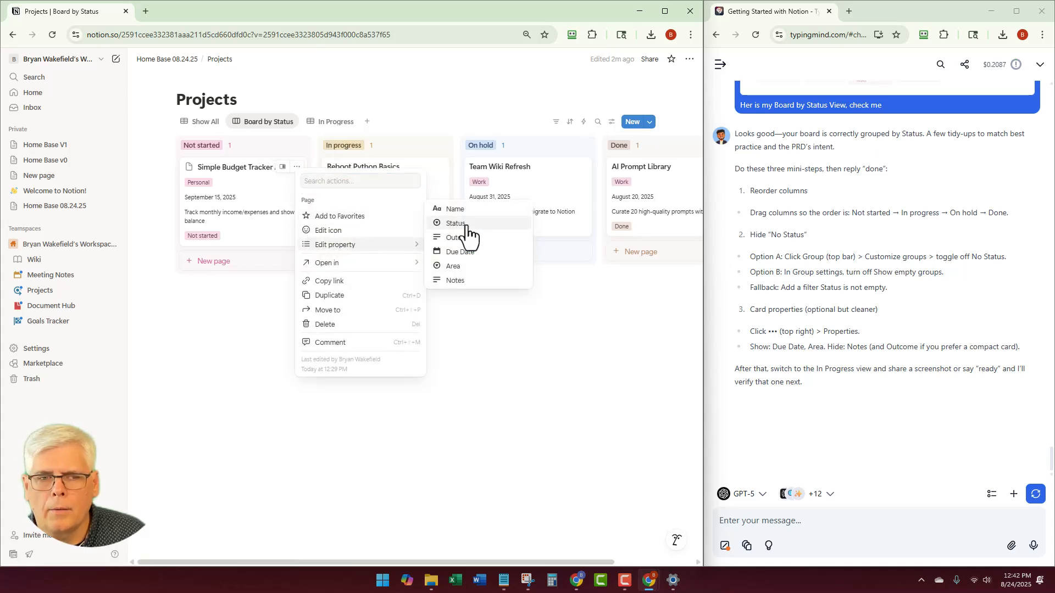
{"action": "left_click", "coordinate": [461, 283]}
{"action": "left_click", "coordinate": [326, 319]}
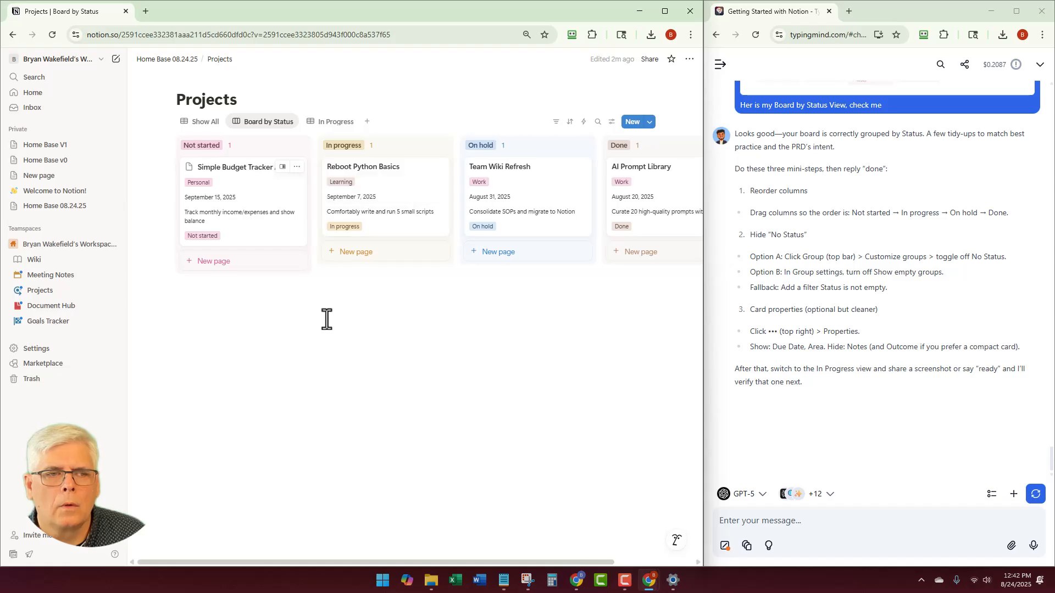
{"action": "right_click", "coordinate": [248, 151]}
{"action": "left_click", "coordinate": [215, 348]}
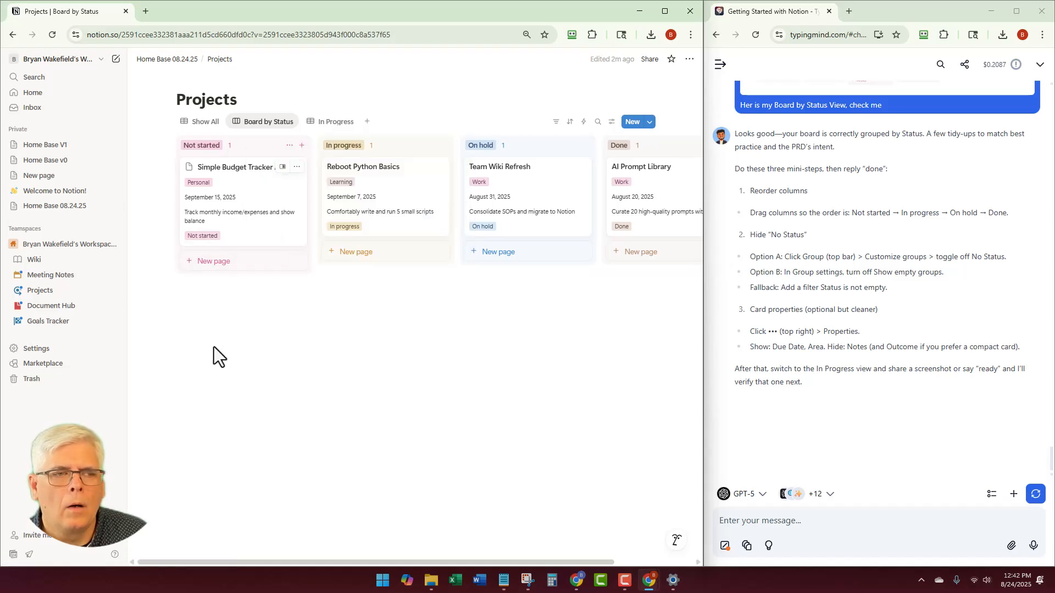
Try hiding the Not started group on the board, undo it, and check that group's options again
{"action": "left_click", "coordinate": [290, 146]}
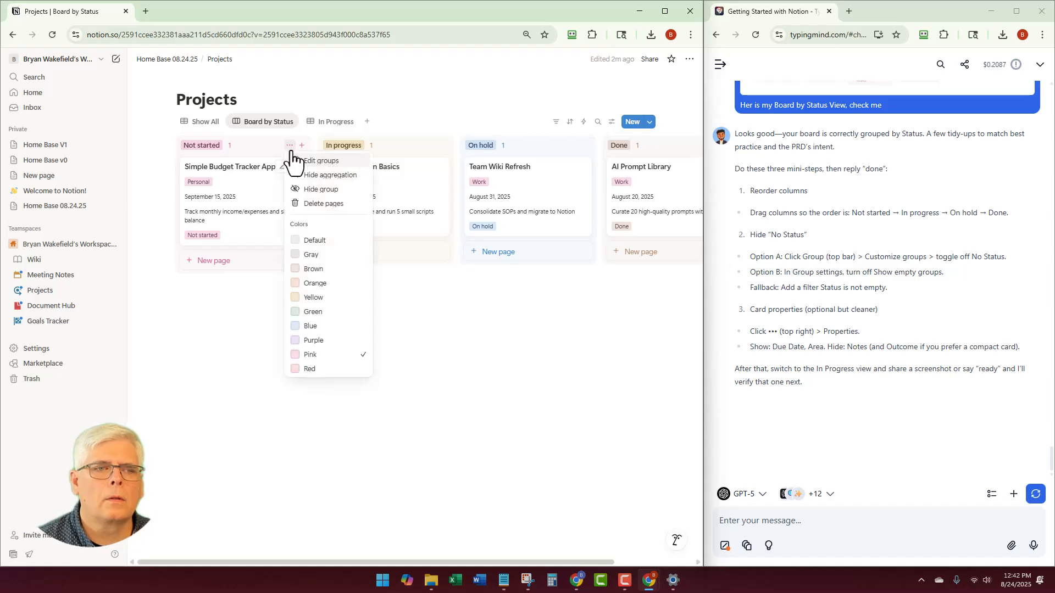
{"action": "left_click", "coordinate": [322, 190]}
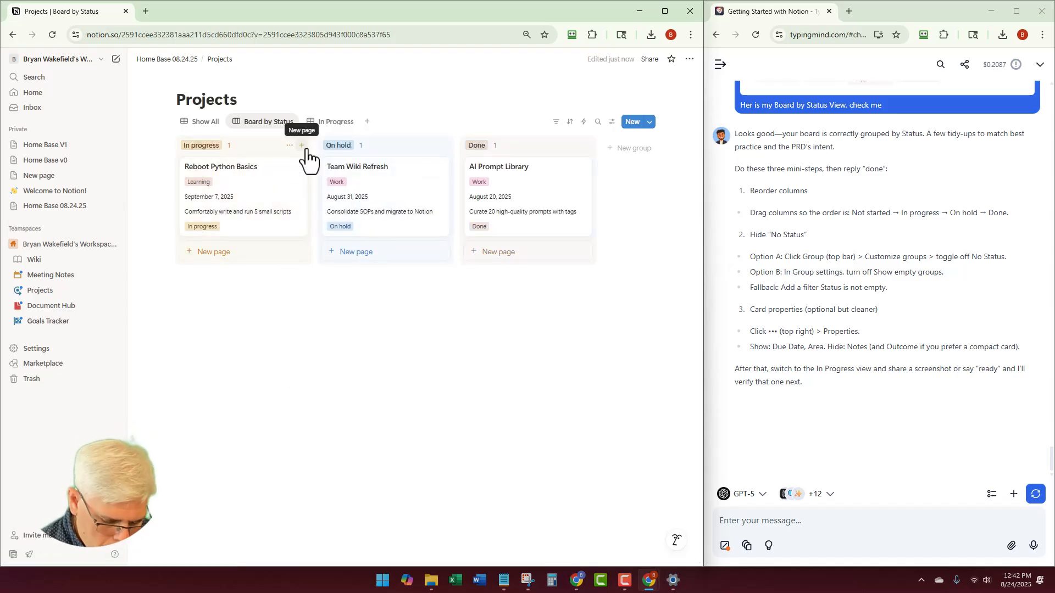
{"action": "key", "text": "ctrl+z"}
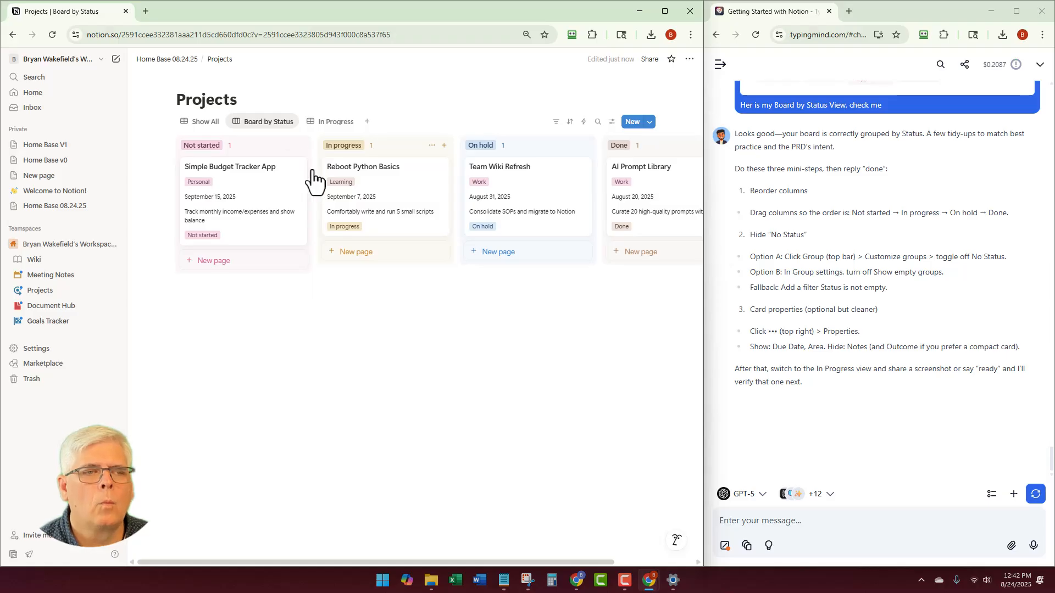
{"action": "left_click", "coordinate": [289, 145]}
{"action": "left_click", "coordinate": [323, 175]}
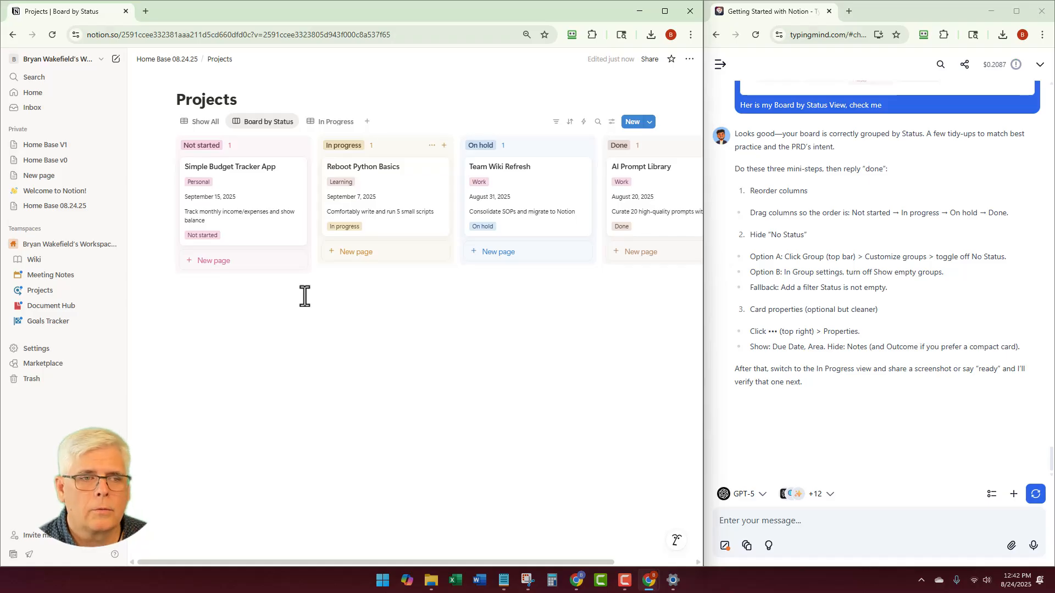
{"action": "left_click", "coordinate": [290, 145]}
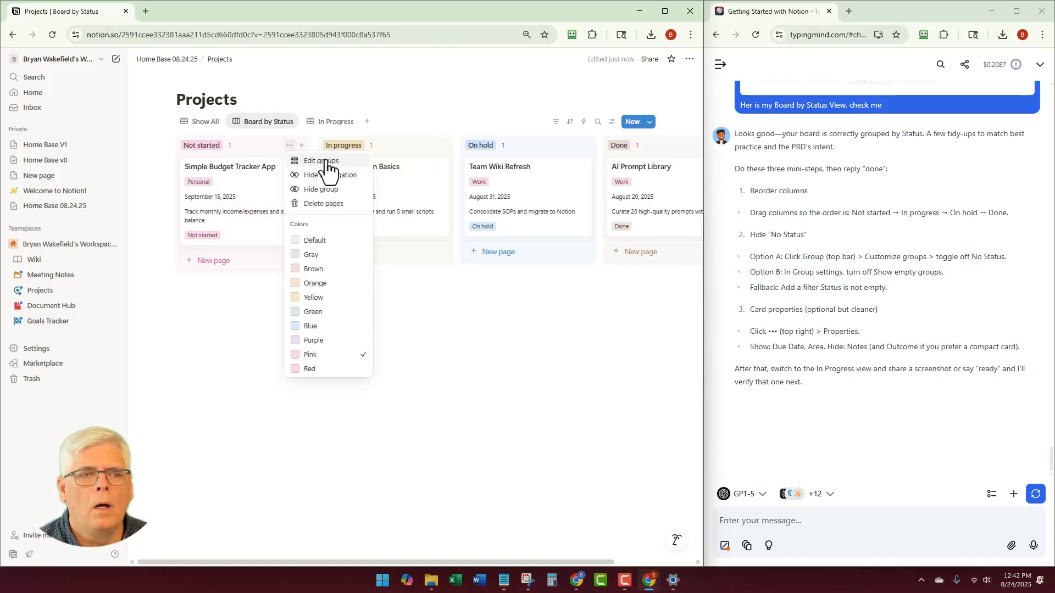
{"action": "left_click", "coordinate": [328, 164]}
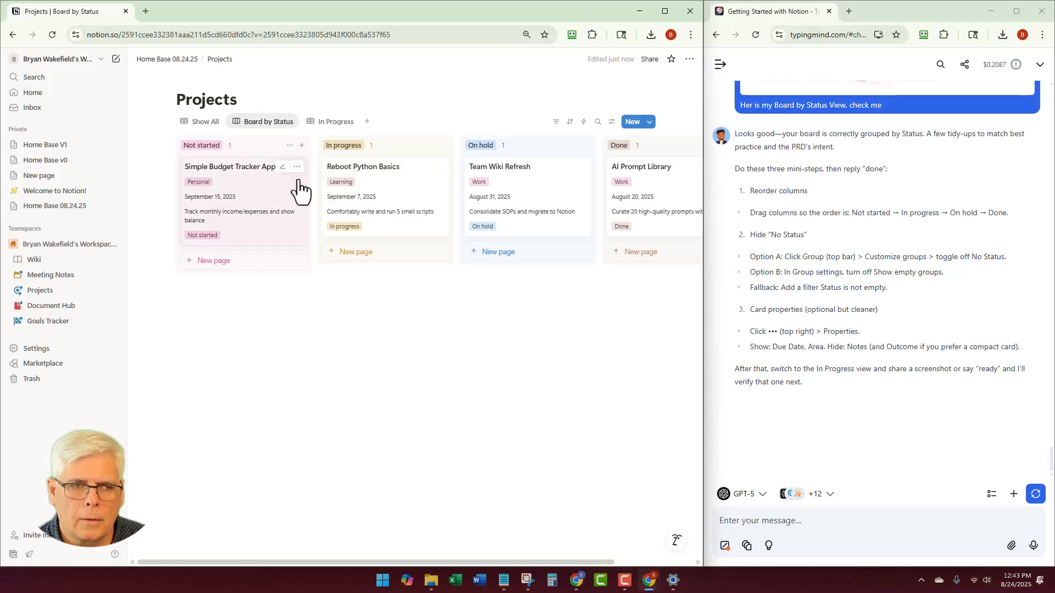
Hide the Outcome property on the Board by Status cards through the view's property visibility settings
{"action": "left_click", "coordinate": [297, 166]}
{"action": "mouse_move", "coordinate": [332, 247]}
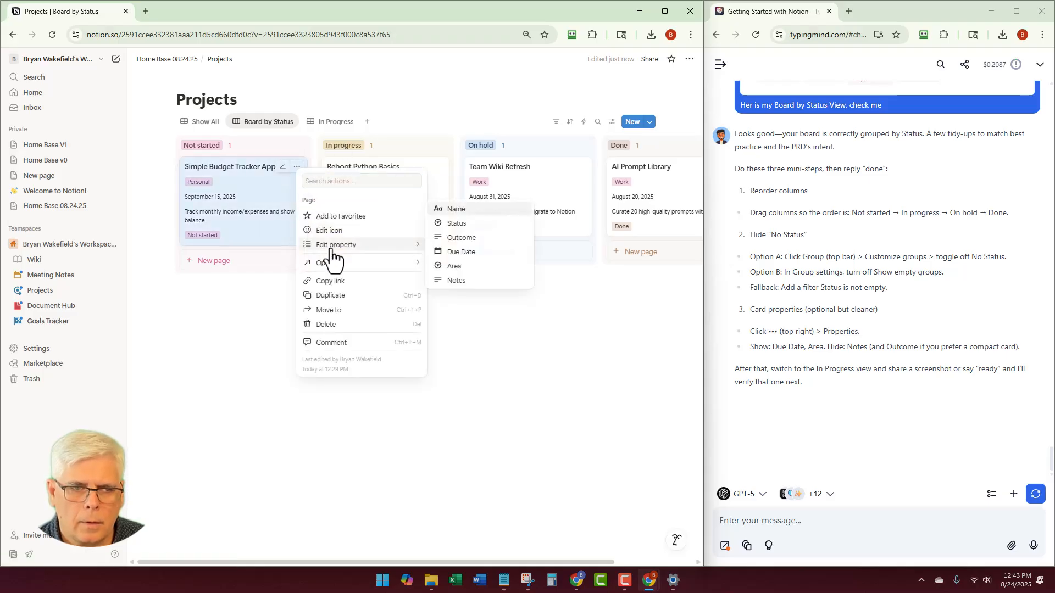
{"action": "left_click", "coordinate": [612, 121]}
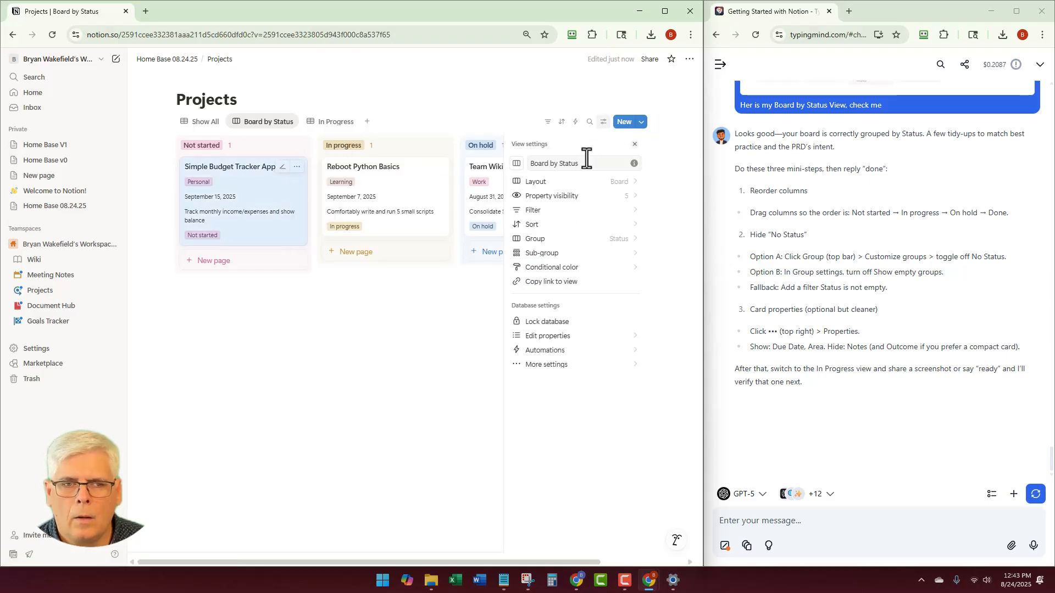
{"action": "left_click", "coordinate": [566, 199]}
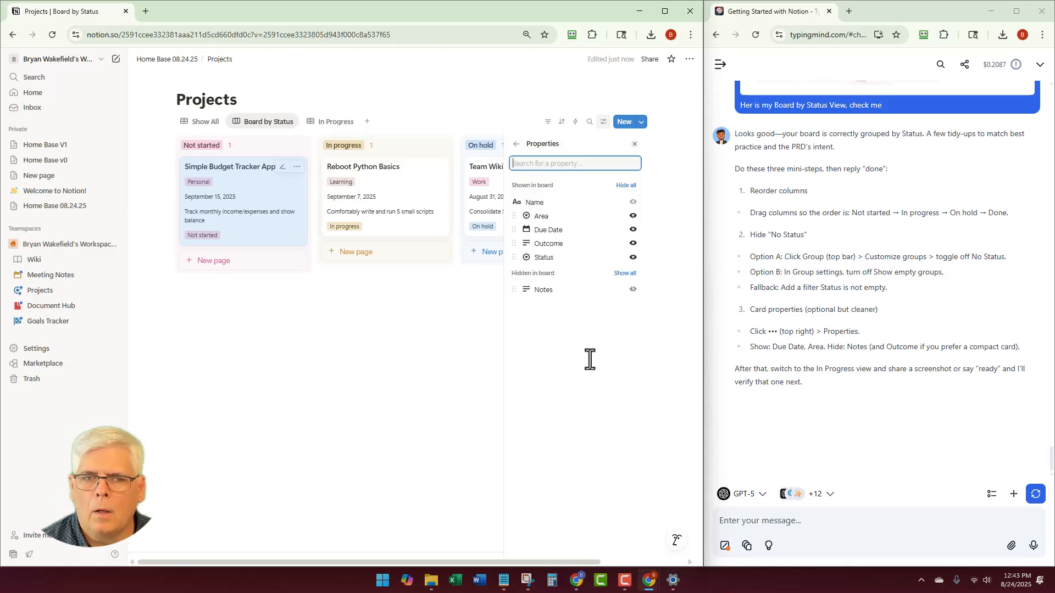
{"action": "left_click", "coordinate": [359, 340]}
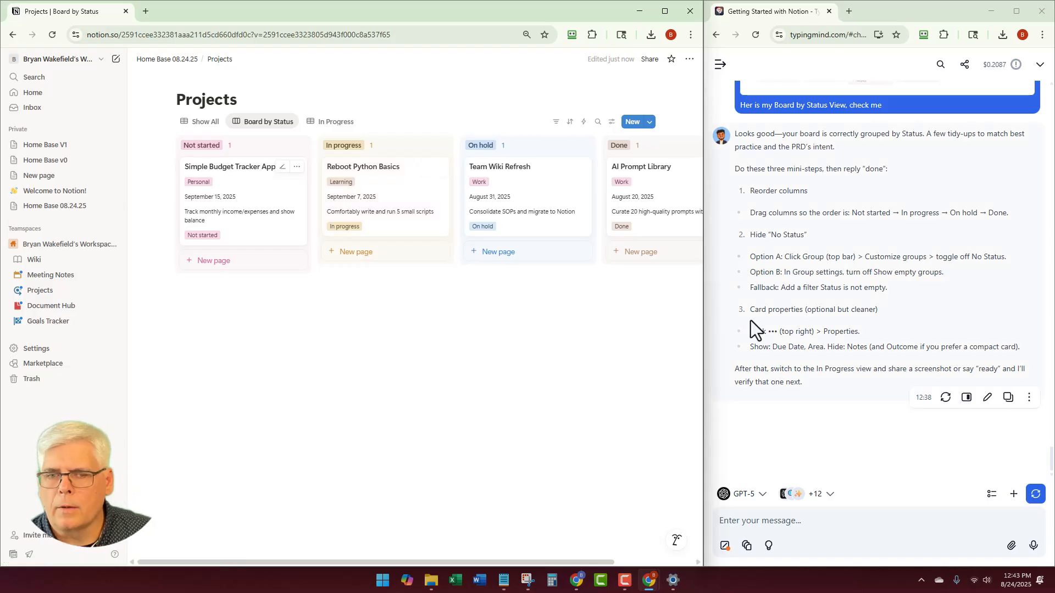
{"action": "left_click", "coordinate": [611, 122]}
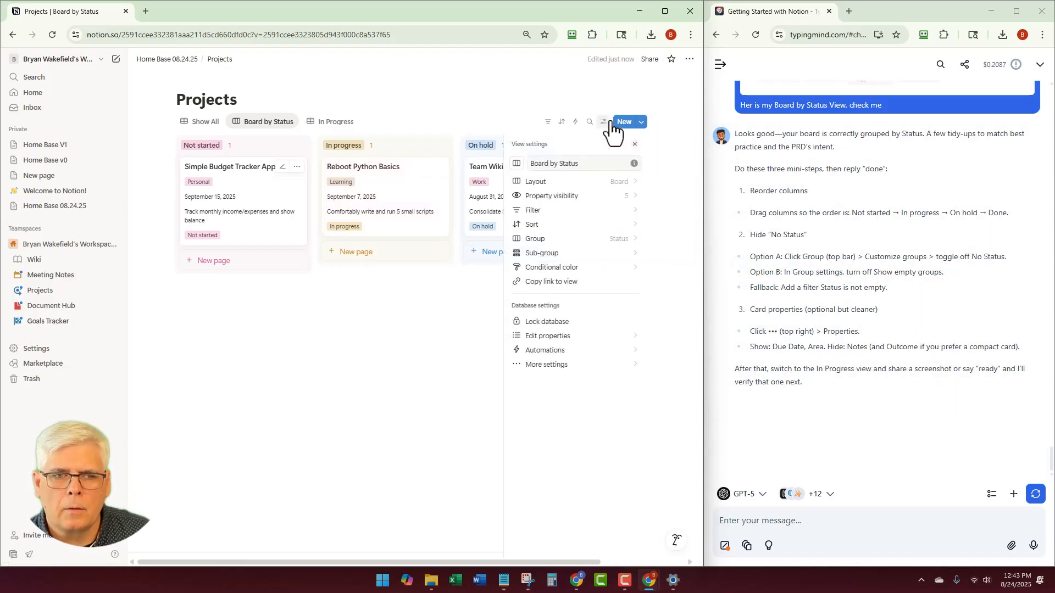
{"action": "left_click", "coordinate": [553, 198]}
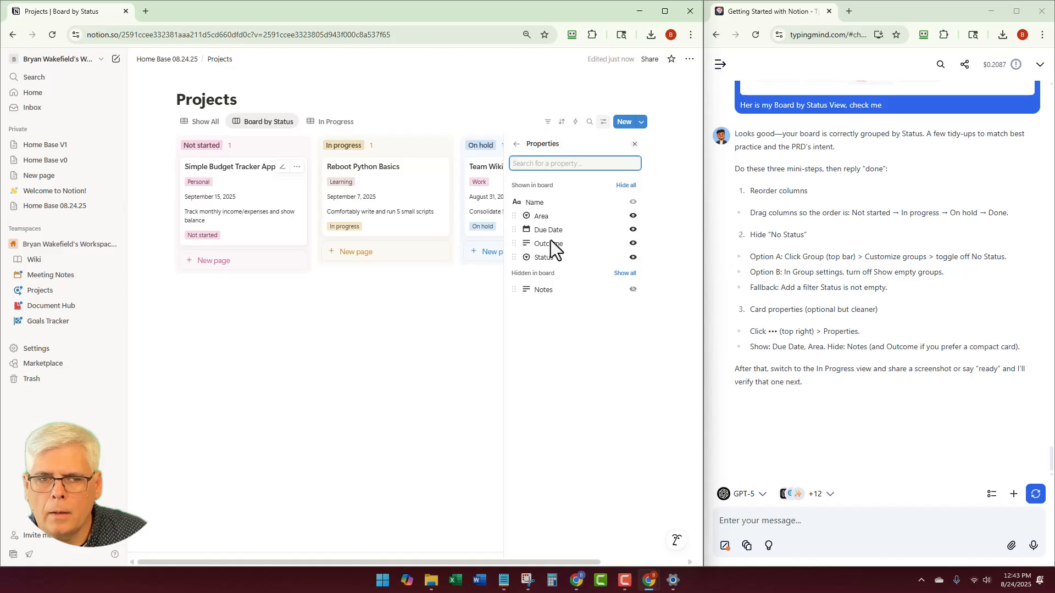
{"action": "left_click", "coordinate": [632, 244]}
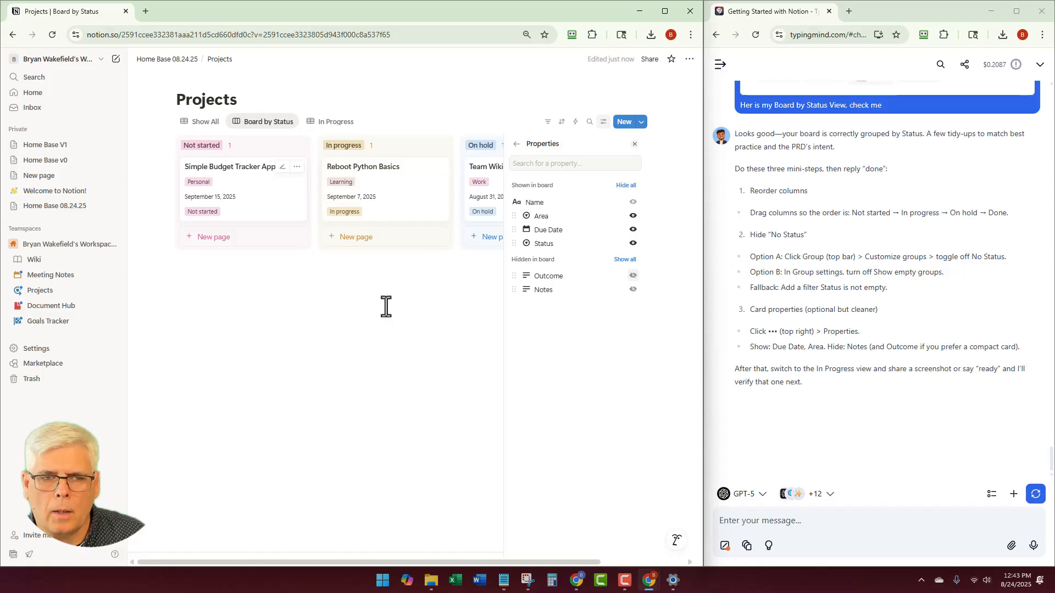
{"action": "left_click", "coordinate": [308, 309]}
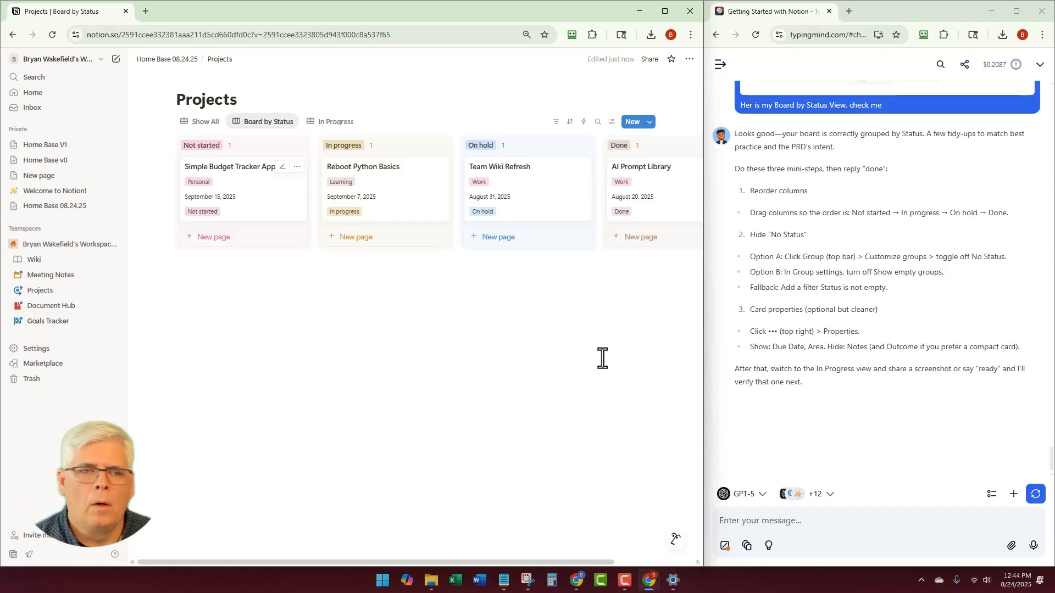
Return to the Home Base 08.24.25 page and send the agent "Great, that worked well. Let's do the next database csv"
{"action": "left_click", "coordinate": [175, 61]}
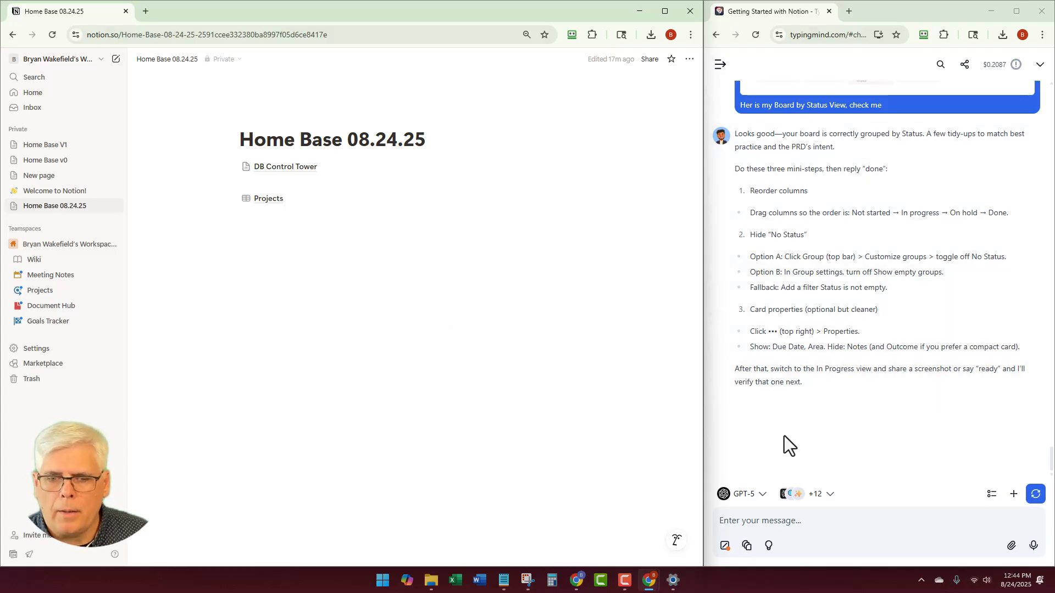
{"action": "left_click", "coordinate": [785, 525]}
{"action": "type", "text": "Great, that worked well.  Let's do the next database csv"}
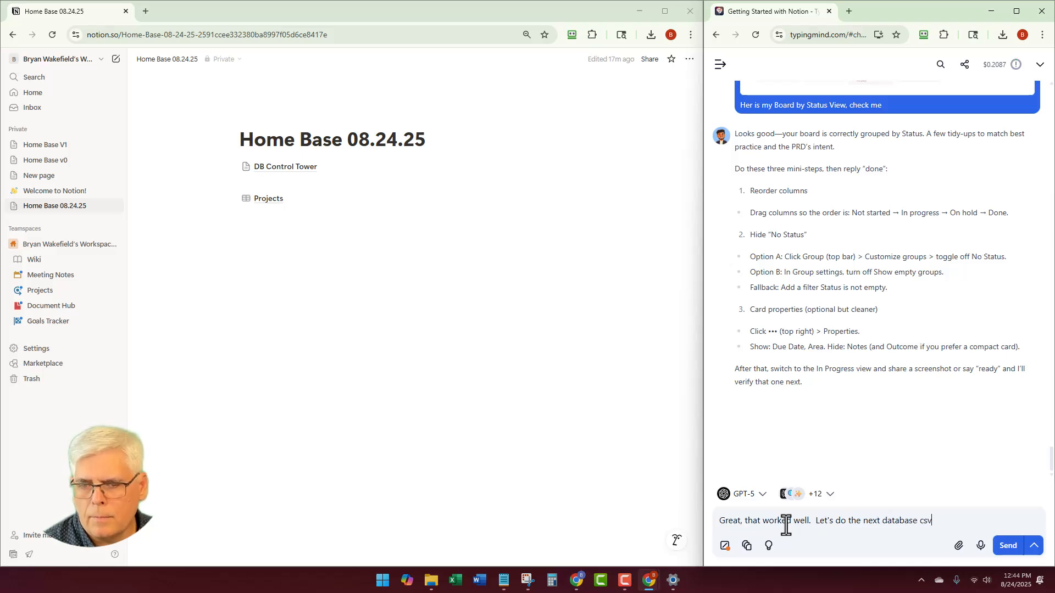
{"action": "key", "text": "Return"}
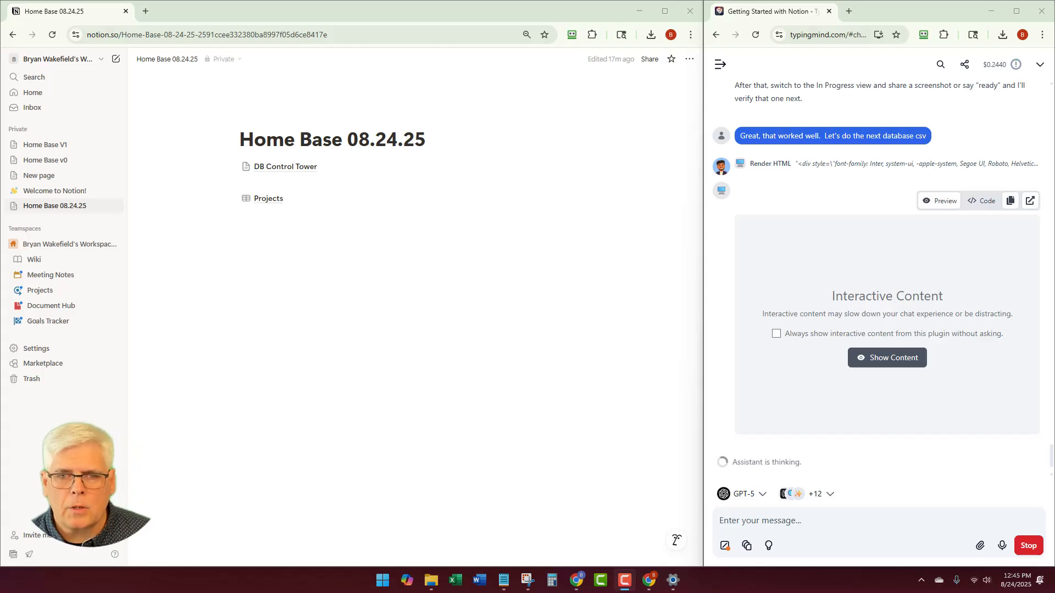
Show the agent's interactive content, open it in its own window and download Tasks.csv
{"action": "left_click", "coordinate": [890, 371]}
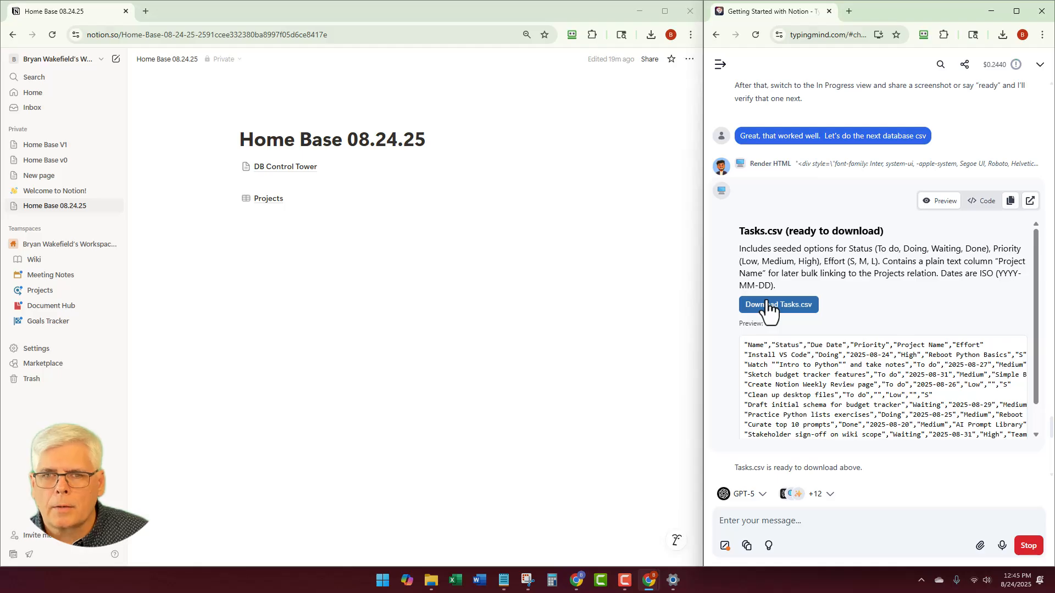
{"action": "left_click", "coordinate": [1030, 201]}
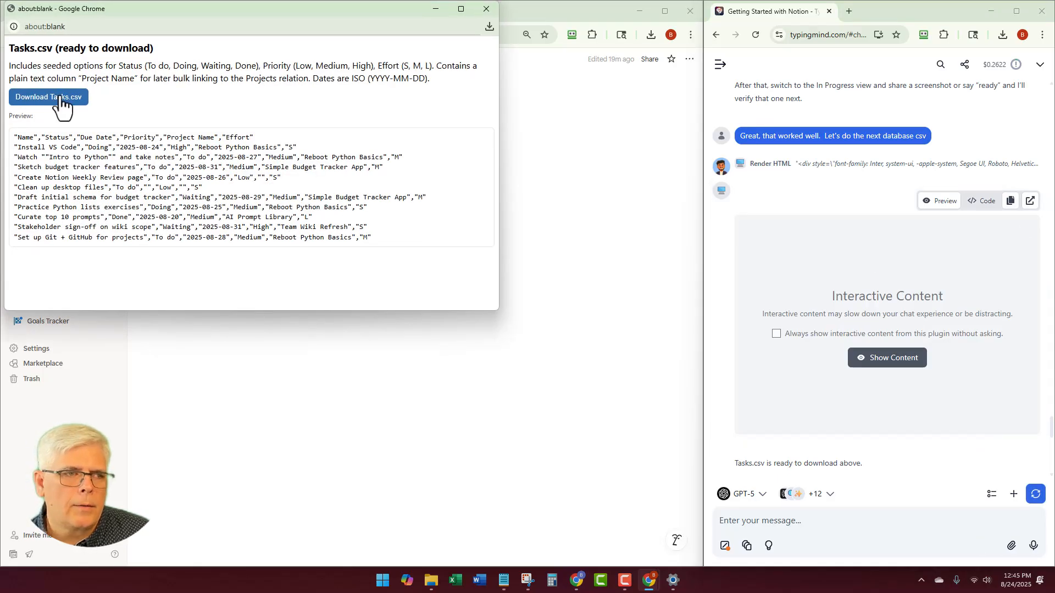
{"action": "left_click", "coordinate": [61, 99]}
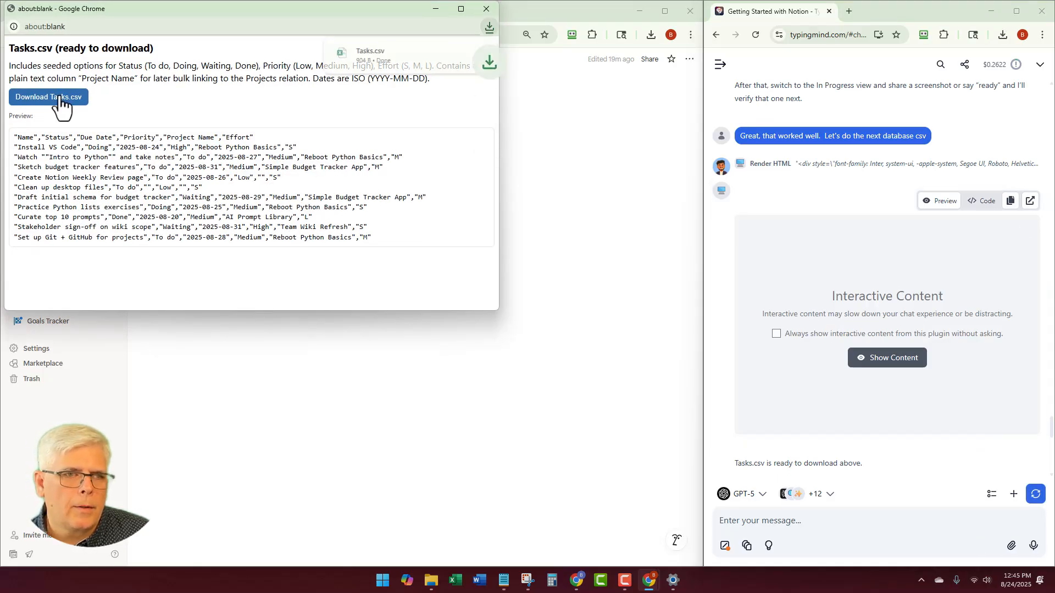
Open the downloaded Tasks.csv in Excel and autofit columns A to F to their contents
{"action": "left_click", "coordinate": [381, 48]}
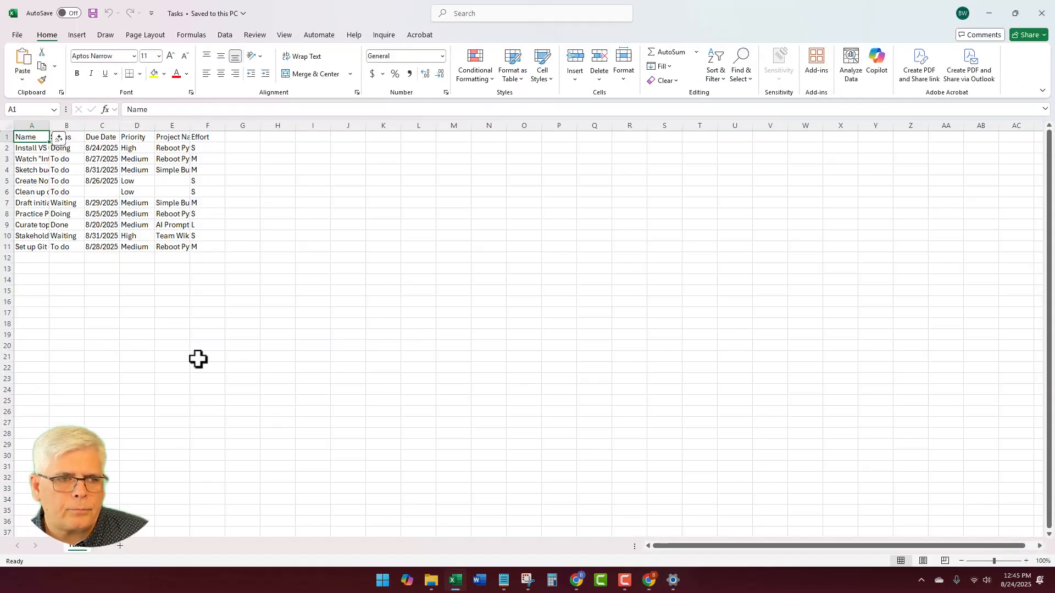
{"action": "left_click_drag", "start_coordinate": [33, 125], "coordinate": [196, 137]}
{"action": "double_click", "coordinate": [190, 126]}
{"action": "left_click", "coordinate": [232, 269]}
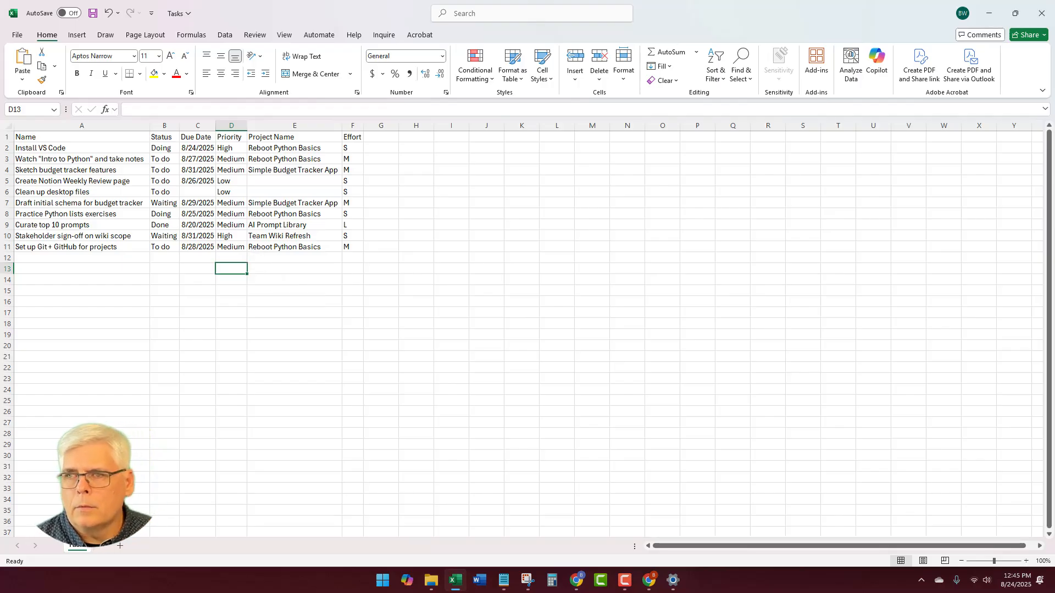
Open Home Base.txt in Notepad beside the Tasks data and review the specified Tasks fields and views
{"action": "left_click", "coordinate": [504, 581]}
{"action": "left_click_drag", "start_coordinate": [760, 117], "coordinate": [759, 71]}
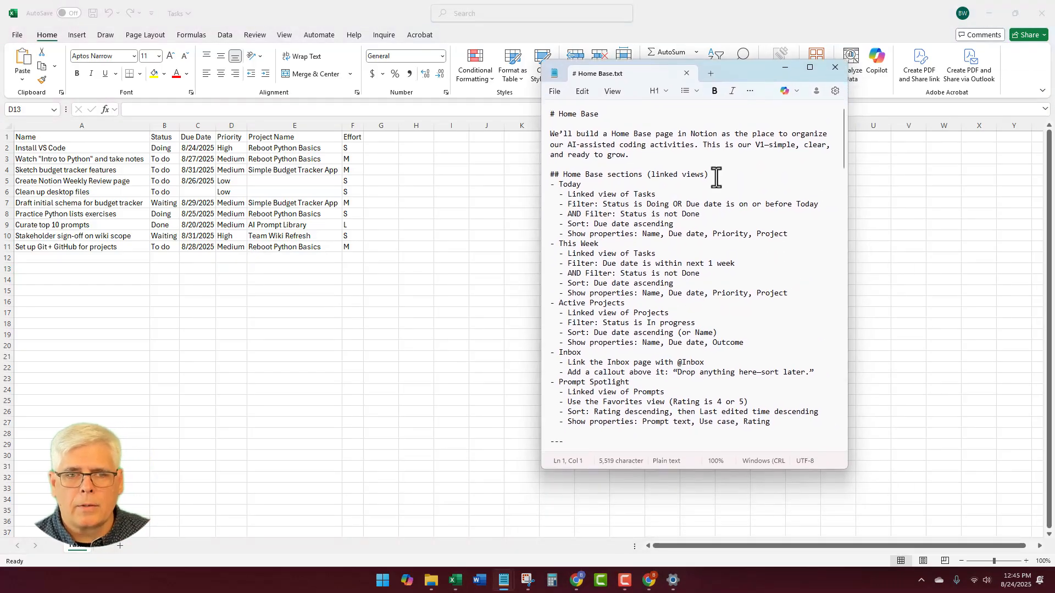
{"action": "scroll", "coordinate": [709, 192], "scroll_direction": "down", "scroll_amount": 3}
{"action": "scroll", "coordinate": [698, 209], "scroll_direction": "up", "scroll_amount": 3}
{"action": "scroll", "coordinate": [689, 231], "scroll_direction": "down", "scroll_amount": 3}
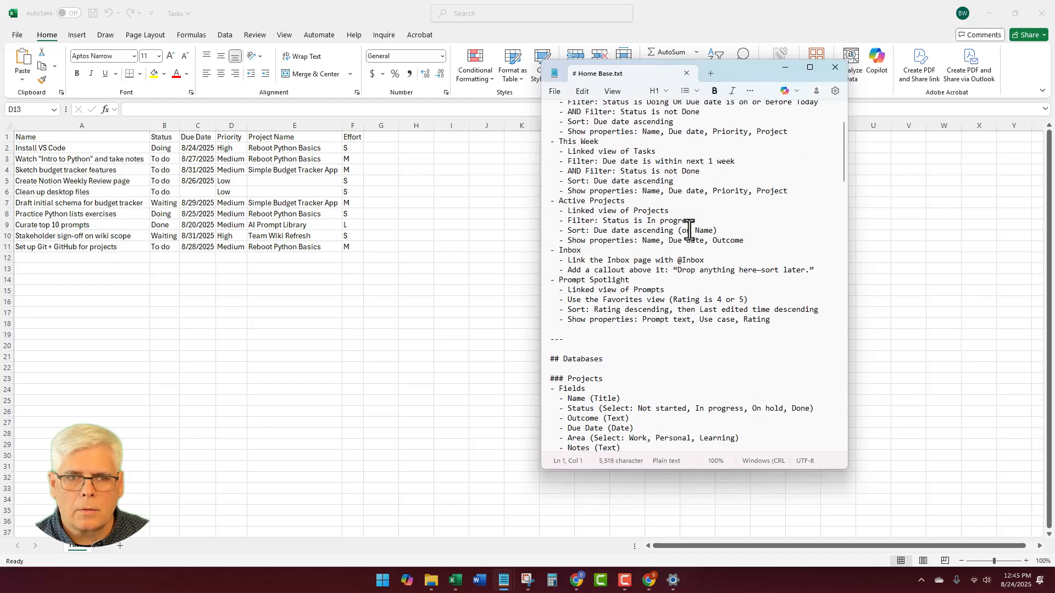
{"action": "scroll", "coordinate": [689, 231], "scroll_direction": "down", "scroll_amount": 10}
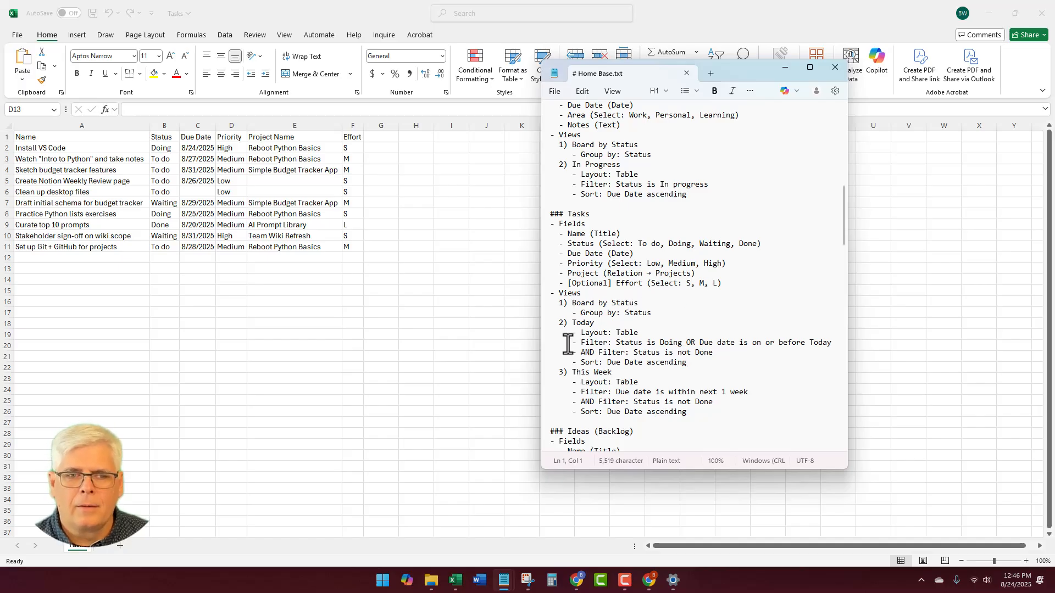
{"action": "scroll", "coordinate": [557, 286], "scroll_direction": "down", "scroll_amount": 2}
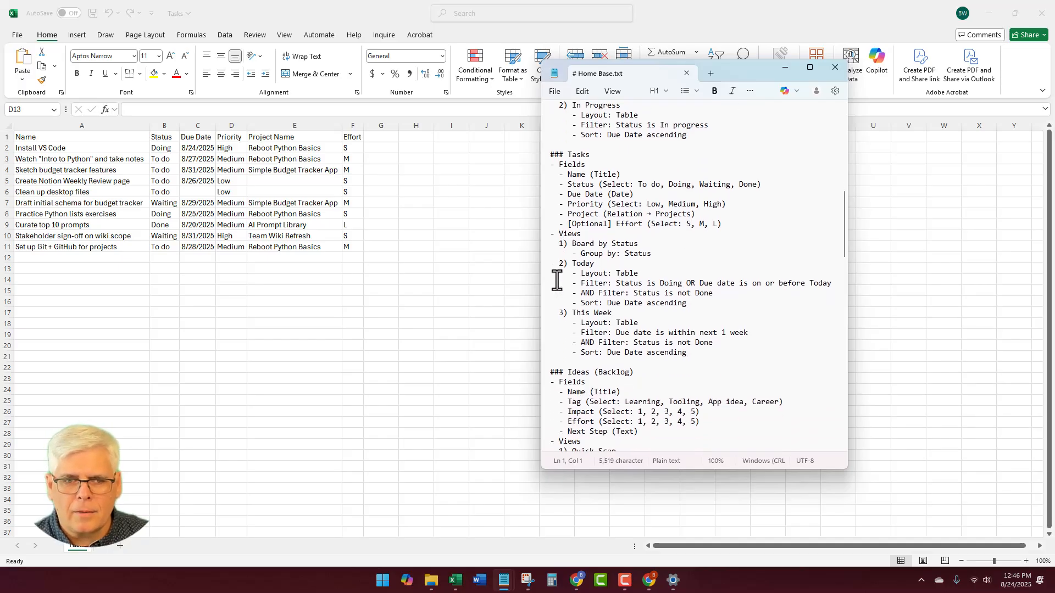
Minimize the Home Base.txt notes and close the Tasks workbook in Excel without saving the changes
{"action": "left_click", "coordinate": [784, 67]}
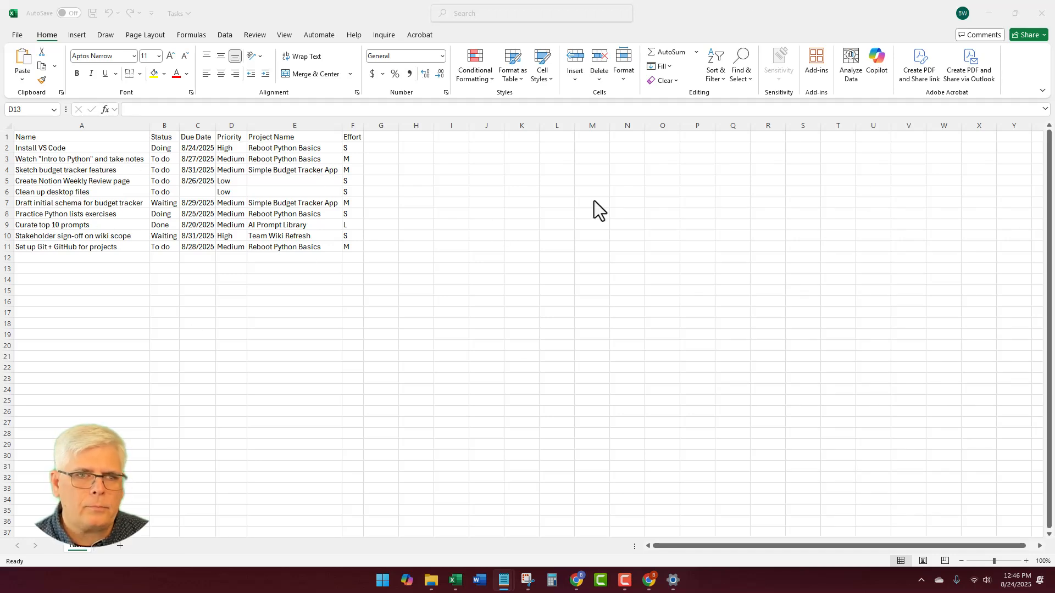
{"action": "left_click", "coordinate": [1042, 14]}
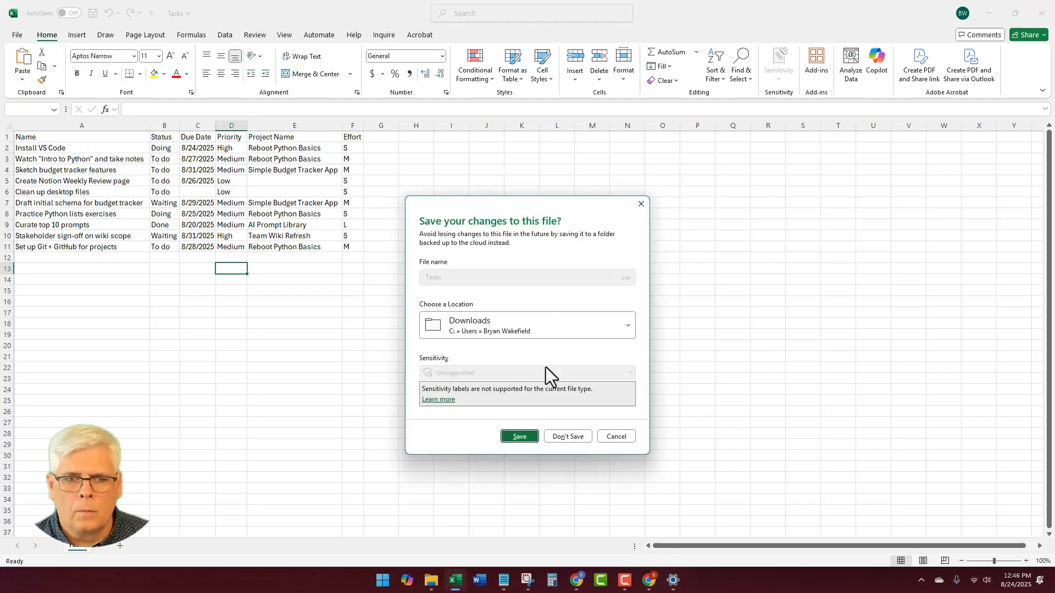
{"action": "left_click", "coordinate": [569, 439]}
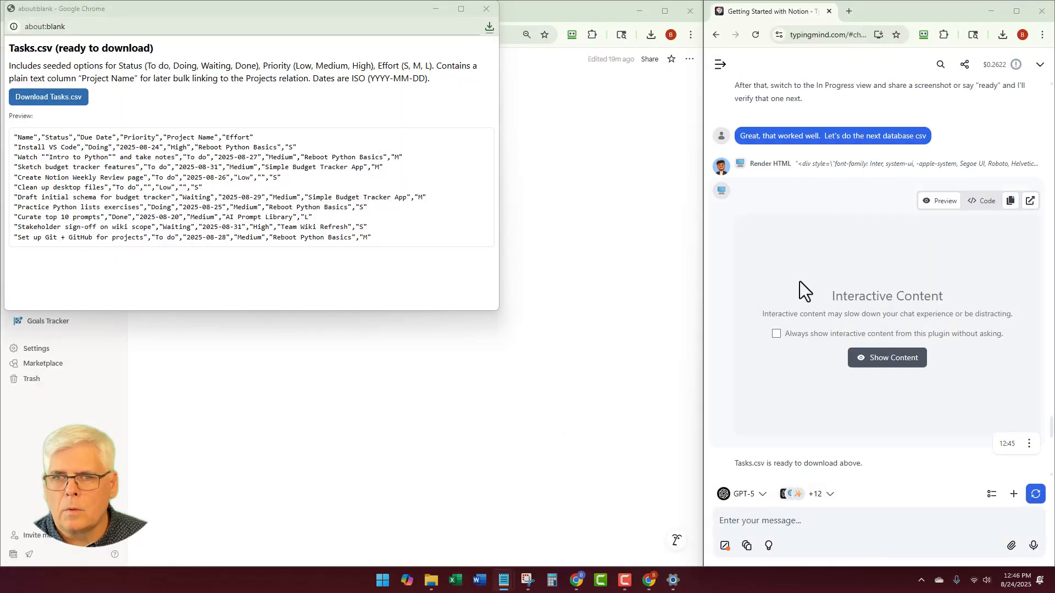
Review the agent's steps for importing Tasks.csv and setting its property types, and close the Tasks.csv download window
{"action": "scroll", "coordinate": [743, 320], "scroll_direction": "down", "scroll_amount": 3}
{"action": "scroll", "coordinate": [744, 321], "scroll_direction": "down", "scroll_amount": 4}
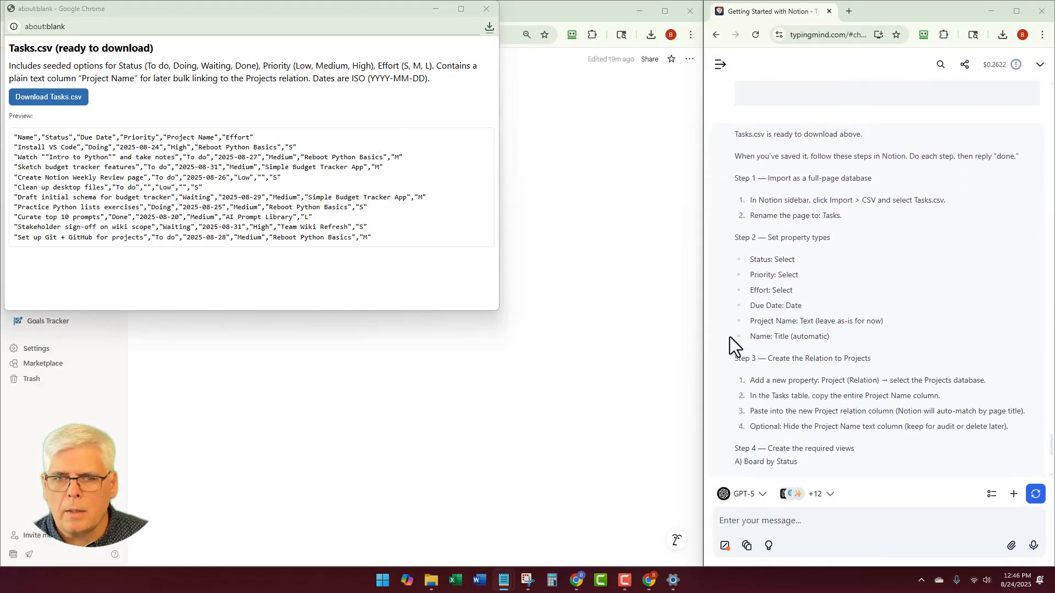
{"action": "left_click", "coordinate": [487, 9]}
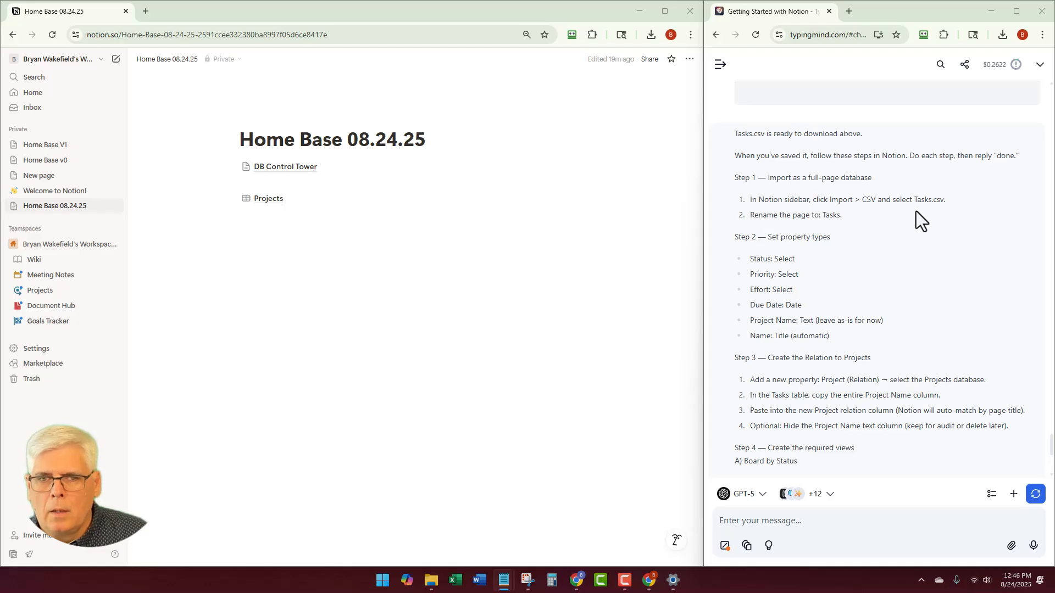
Start a CSV import below Projects on the Home Base 08.24.25 page, using Tasks.csv as a new database, and proceed to its column setup
{"action": "left_click", "coordinate": [256, 226]}
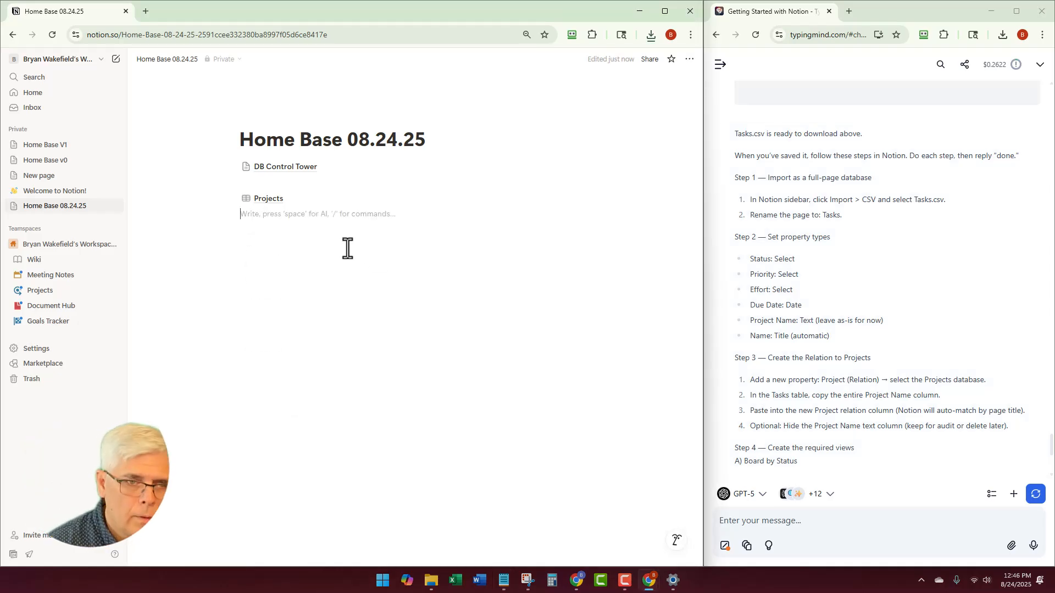
{"action": "type", "text": "/import"}
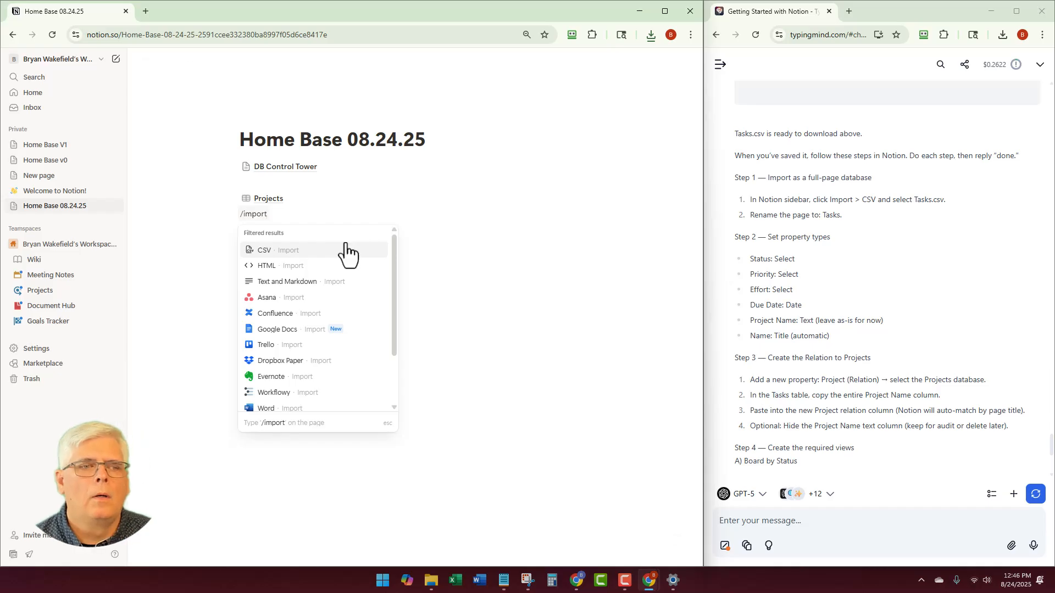
{"action": "left_click", "coordinate": [314, 249]}
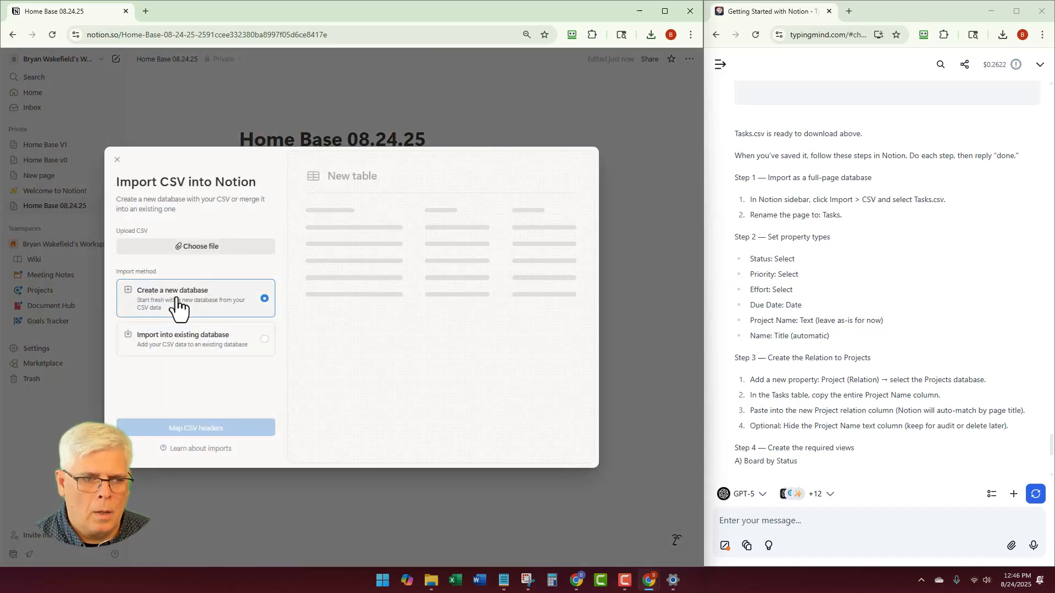
{"action": "left_click", "coordinate": [190, 249]}
{"action": "left_click", "coordinate": [146, 105]}
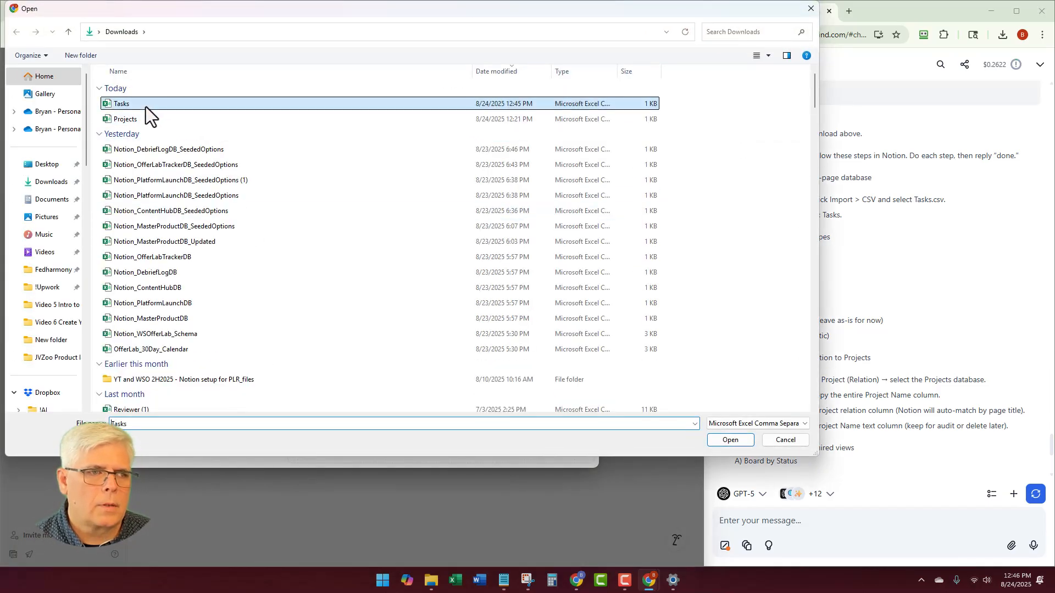
{"action": "left_click", "coordinate": [724, 438]}
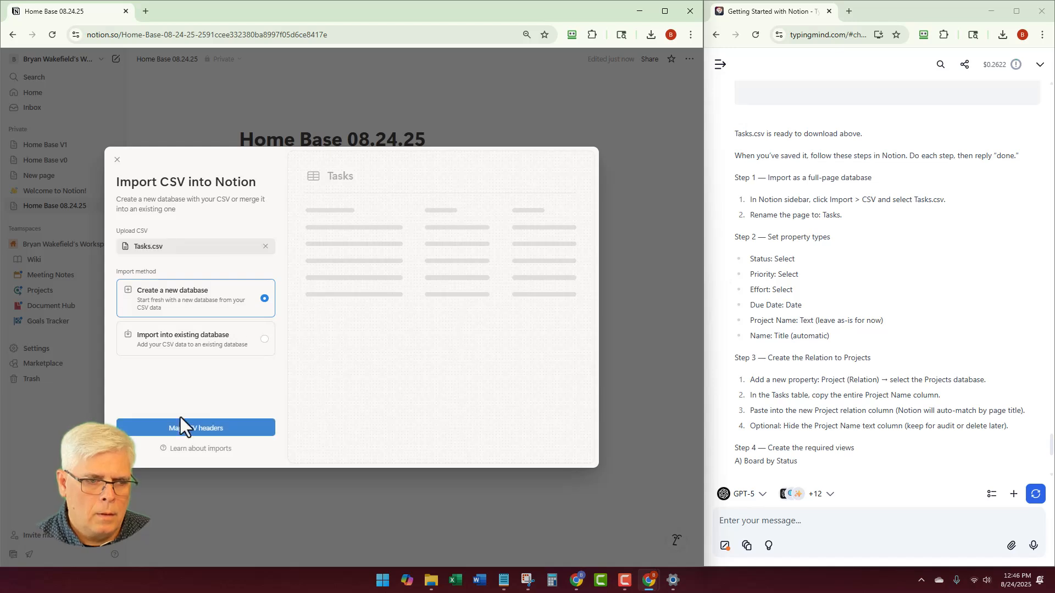
{"action": "left_click", "coordinate": [174, 433]}
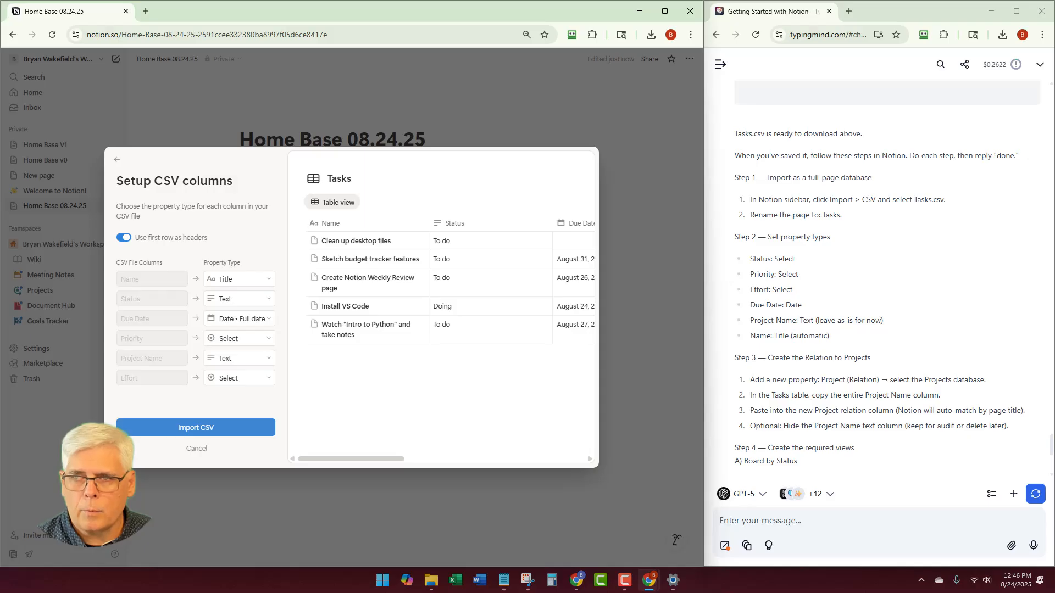
Bring up Home Base.txt in Notepad beside the import dialog and review the Tasks field definitions
{"action": "left_click", "coordinate": [504, 579]}
{"action": "left_click_drag", "start_coordinate": [756, 117], "coordinate": [862, 98]}
{"action": "scroll", "coordinate": [741, 302], "scroll_direction": "down", "scroll_amount": 15}
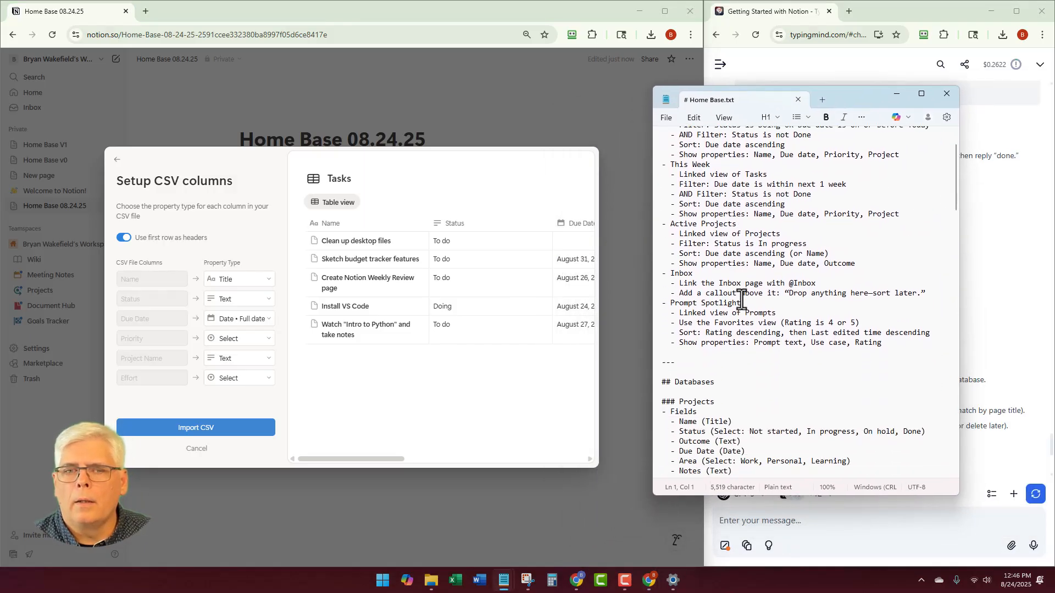
{"action": "scroll", "coordinate": [741, 300], "scroll_direction": "down", "scroll_amount": 3}
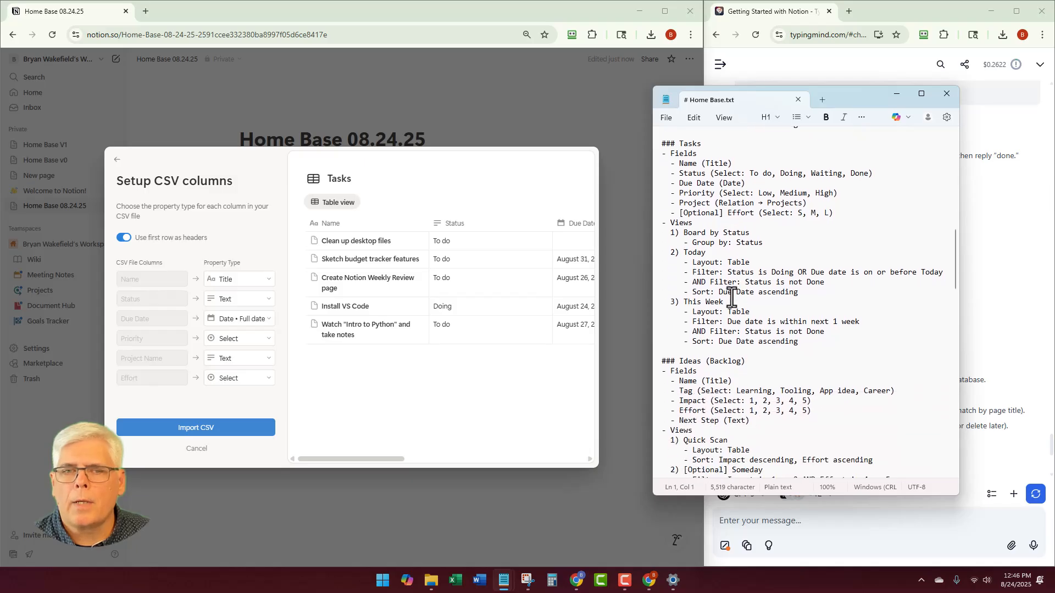
{"action": "left_click", "coordinate": [269, 300]}
{"action": "left_click", "coordinate": [300, 336]}
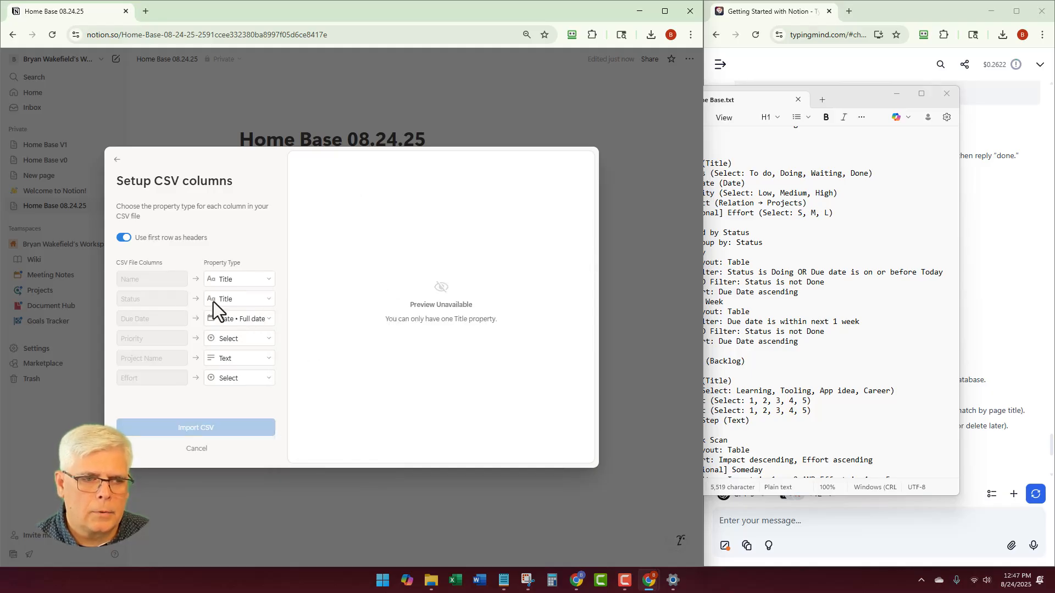
{"action": "left_click", "coordinate": [269, 300]}
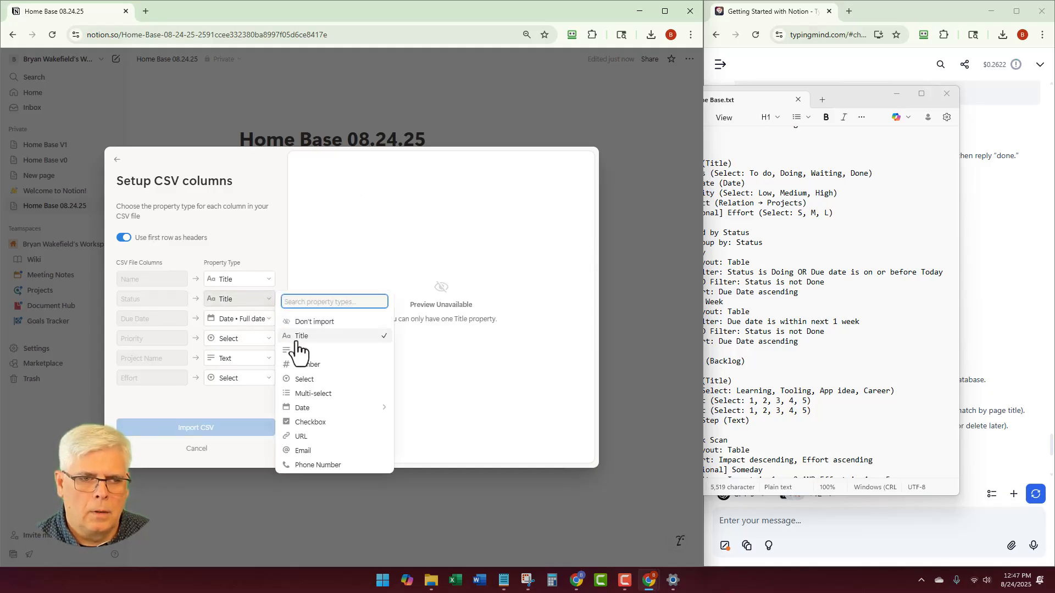
{"action": "left_click", "coordinate": [306, 355]}
Bring the Tasks fields in Home Base.txt into view beside the import and set the Status column's property type to Select
{"action": "left_click_drag", "start_coordinate": [846, 98], "coordinate": [913, 92]}
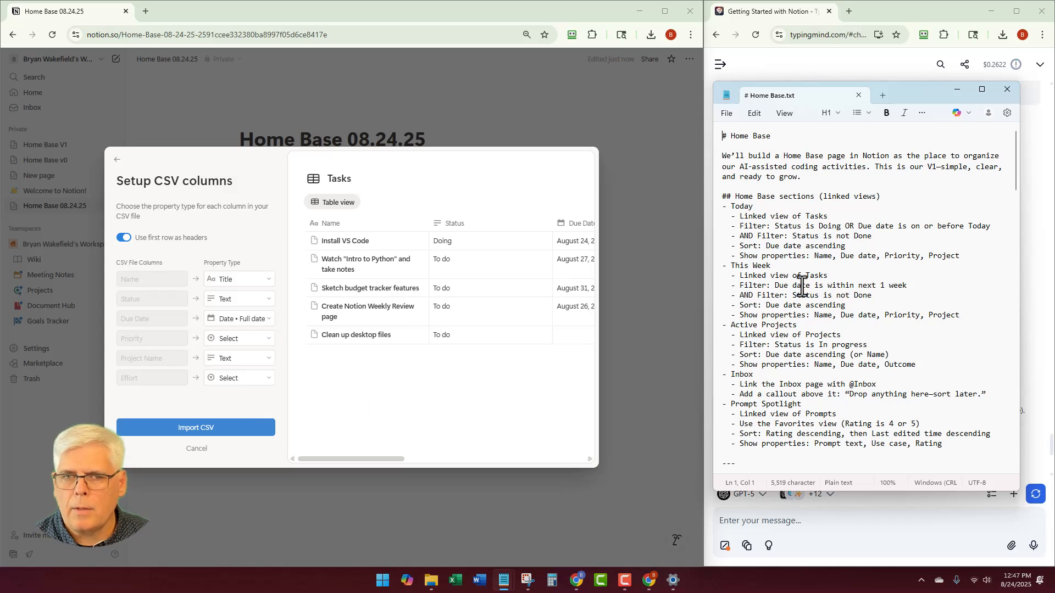
{"action": "scroll", "coordinate": [745, 280], "scroll_direction": "down", "scroll_amount": 1}
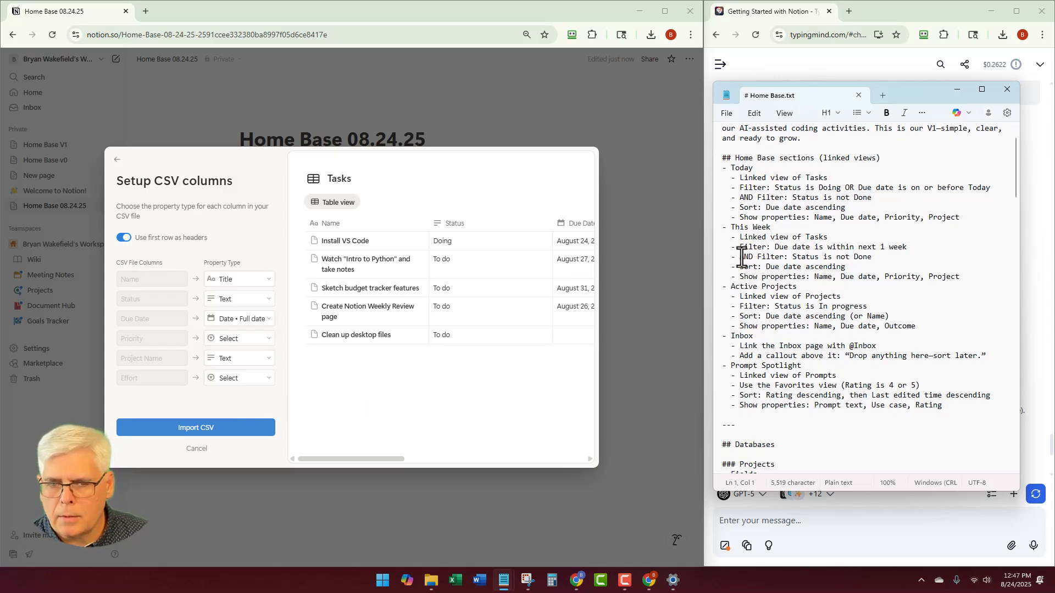
{"action": "scroll", "coordinate": [742, 256], "scroll_direction": "down", "scroll_amount": 13}
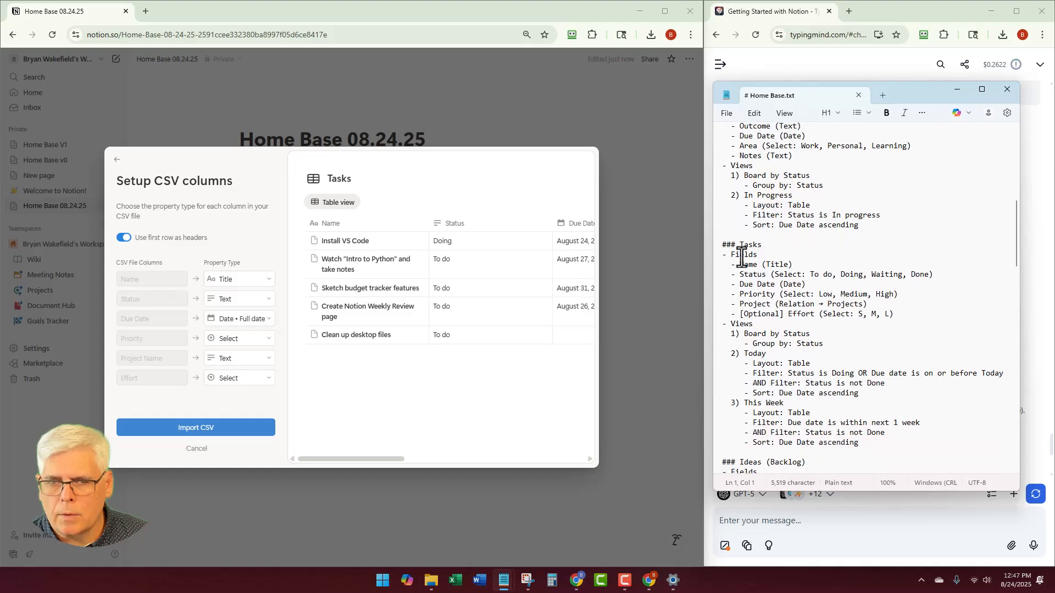
{"action": "scroll", "coordinate": [742, 257], "scroll_direction": "down", "scroll_amount": 4}
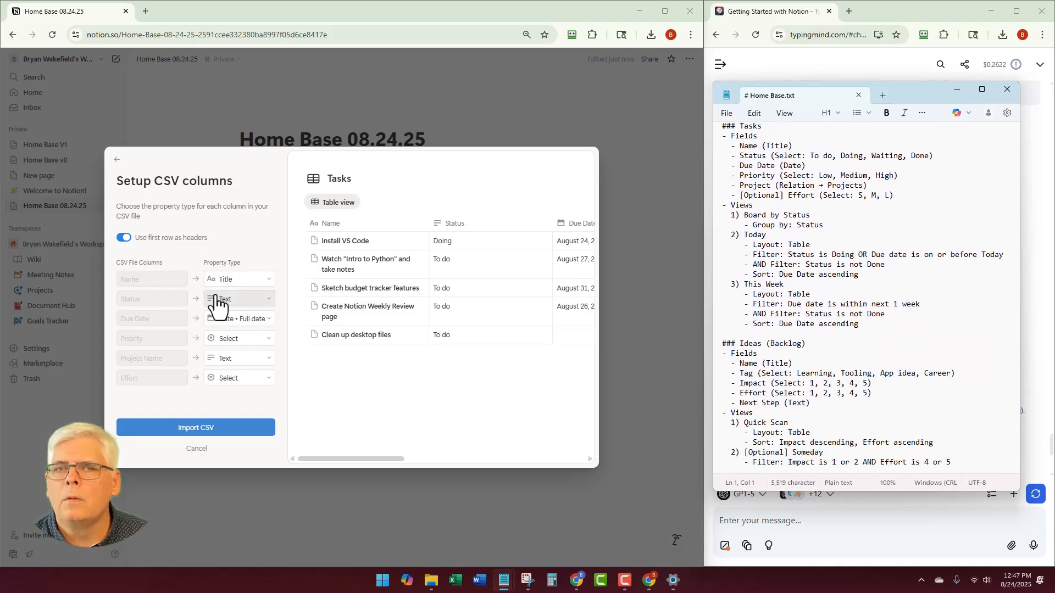
{"action": "left_click", "coordinate": [265, 308]}
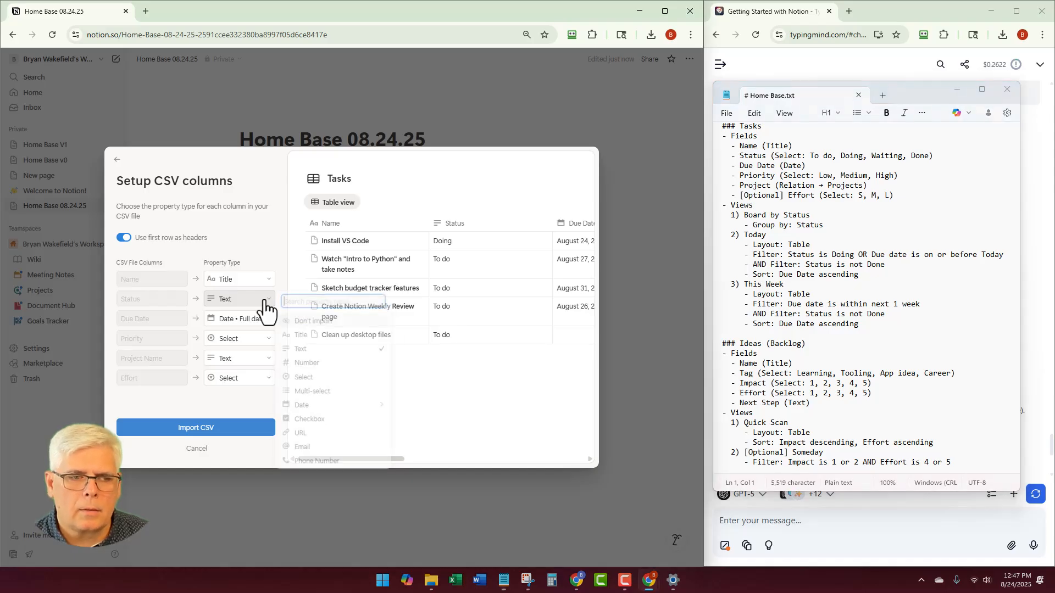
{"action": "left_click", "coordinate": [306, 379]}
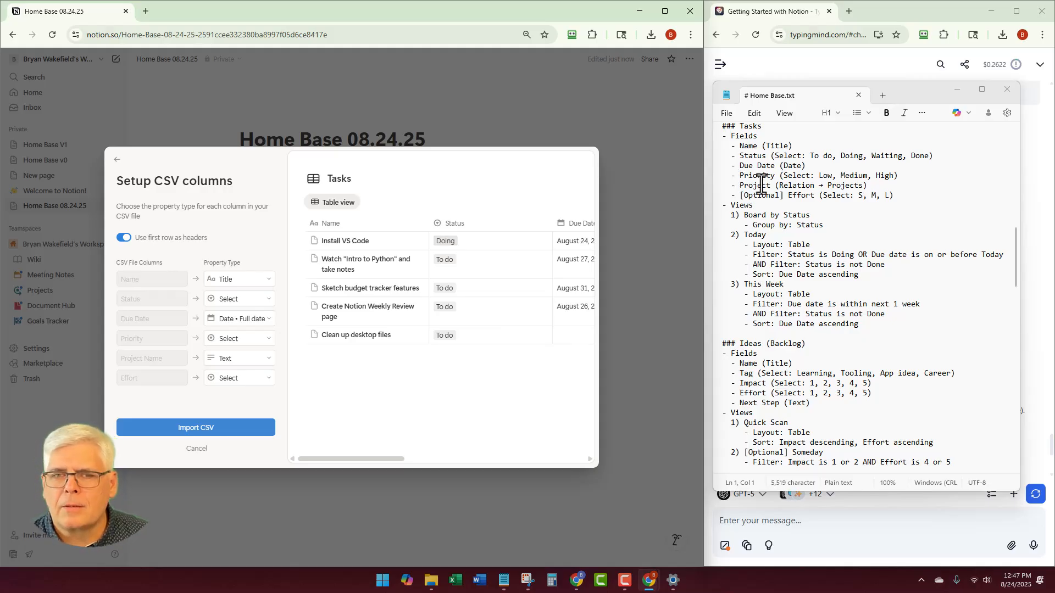
Set the Due Date column's property type to Date in Month/Day/Year format
{"action": "left_click", "coordinate": [254, 324]}
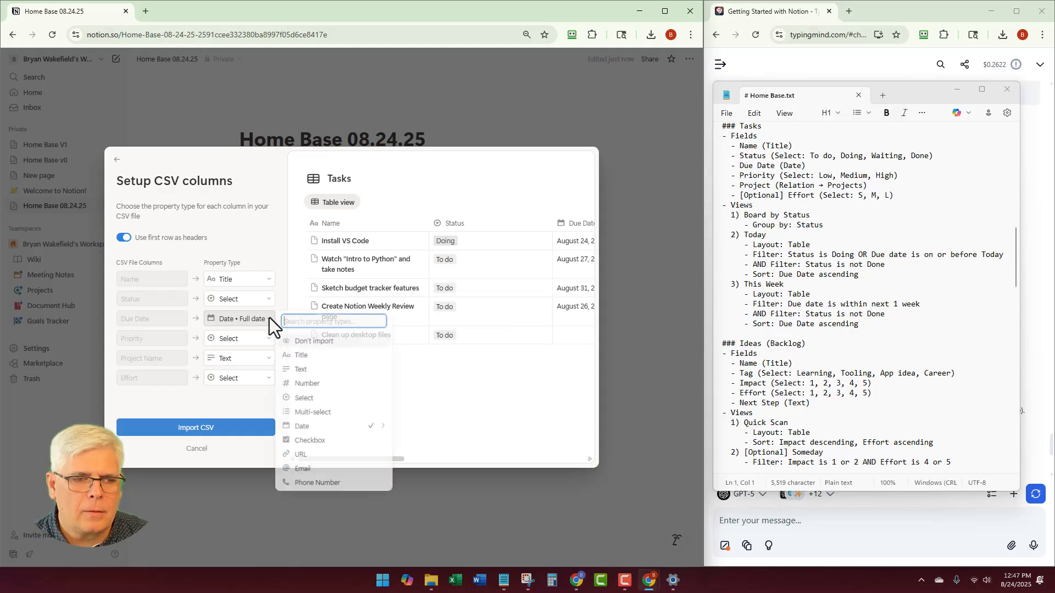
{"action": "mouse_move", "coordinate": [334, 434]}
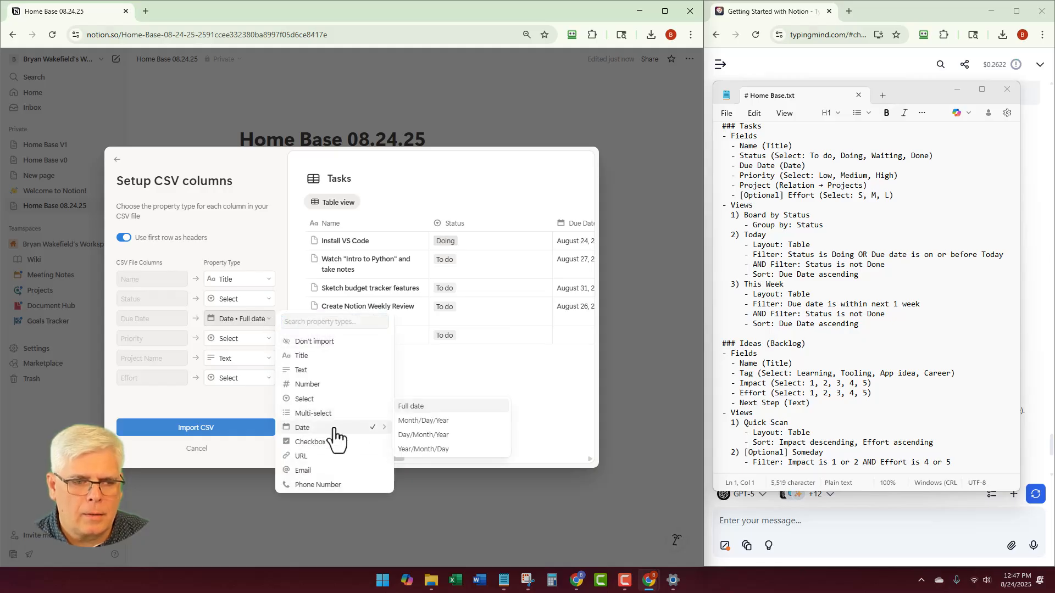
{"action": "left_click", "coordinate": [431, 421]}
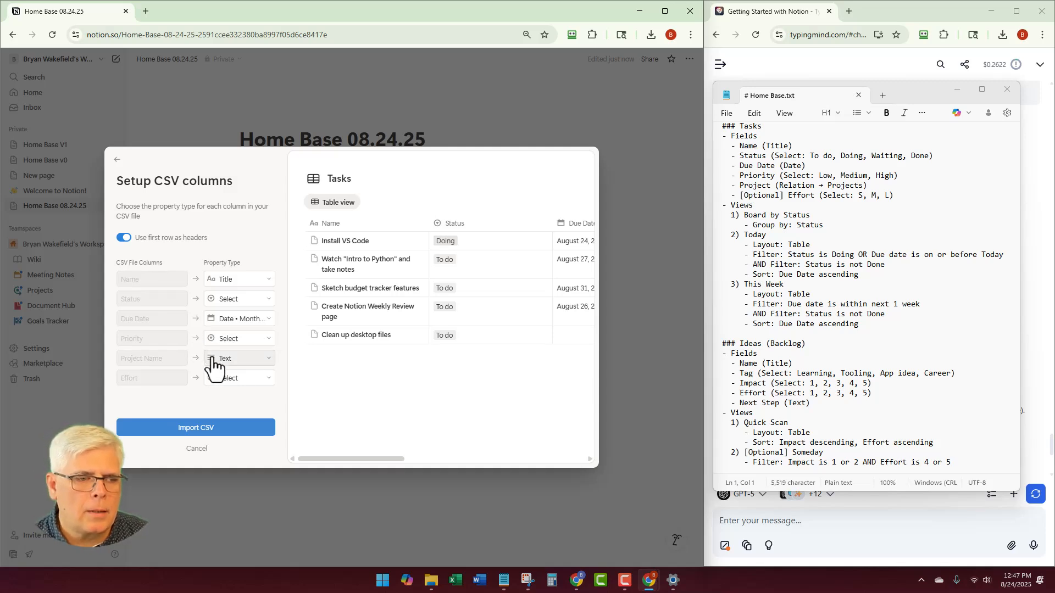
Keep Project Name as Text, check the remaining columns in the preview and import the Tasks CSV
{"action": "left_click", "coordinate": [269, 360]}
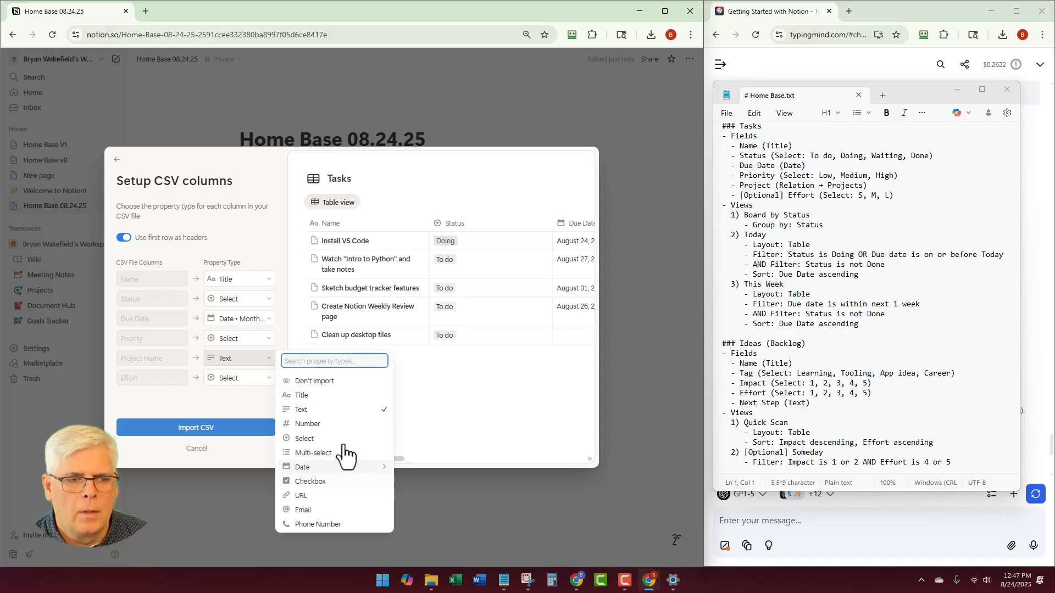
{"action": "left_click", "coordinate": [479, 375]}
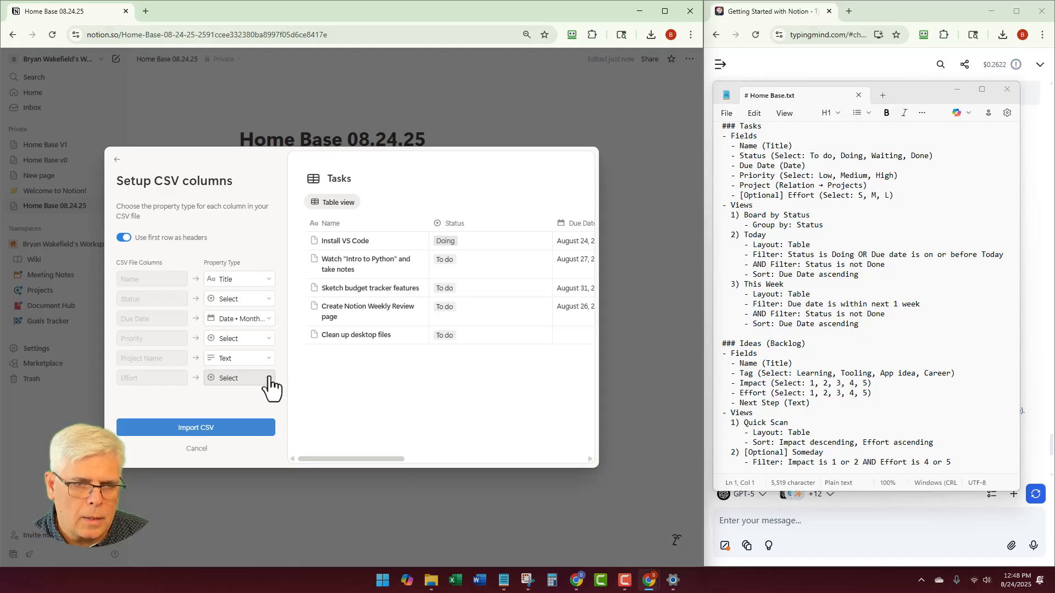
{"action": "left_click_drag", "start_coordinate": [371, 458], "coordinate": [494, 463]}
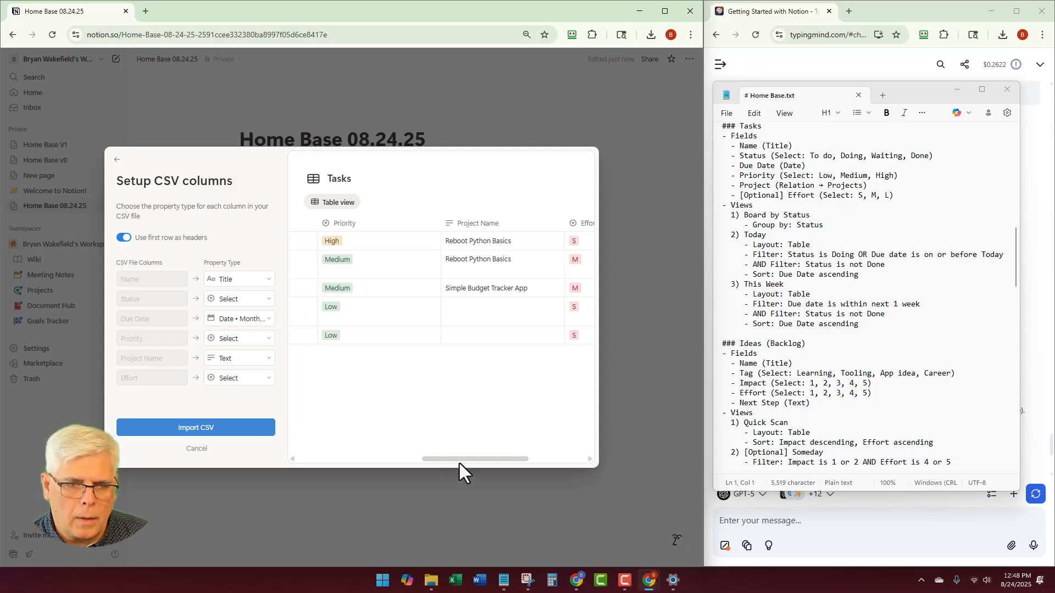
{"action": "left_click_drag", "start_coordinate": [459, 462], "coordinate": [434, 458]}
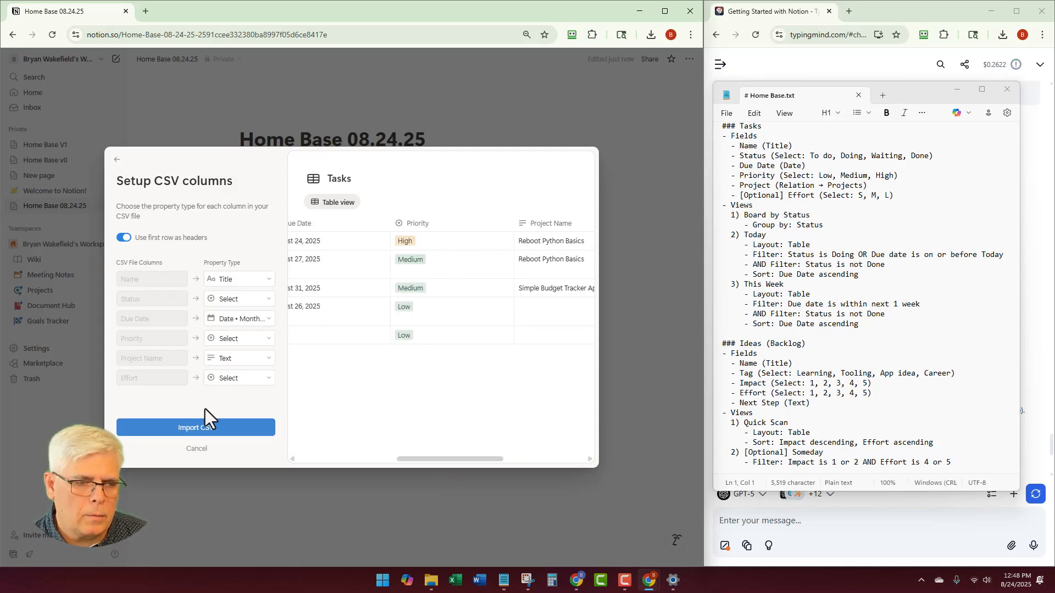
{"action": "left_click", "coordinate": [201, 429]}
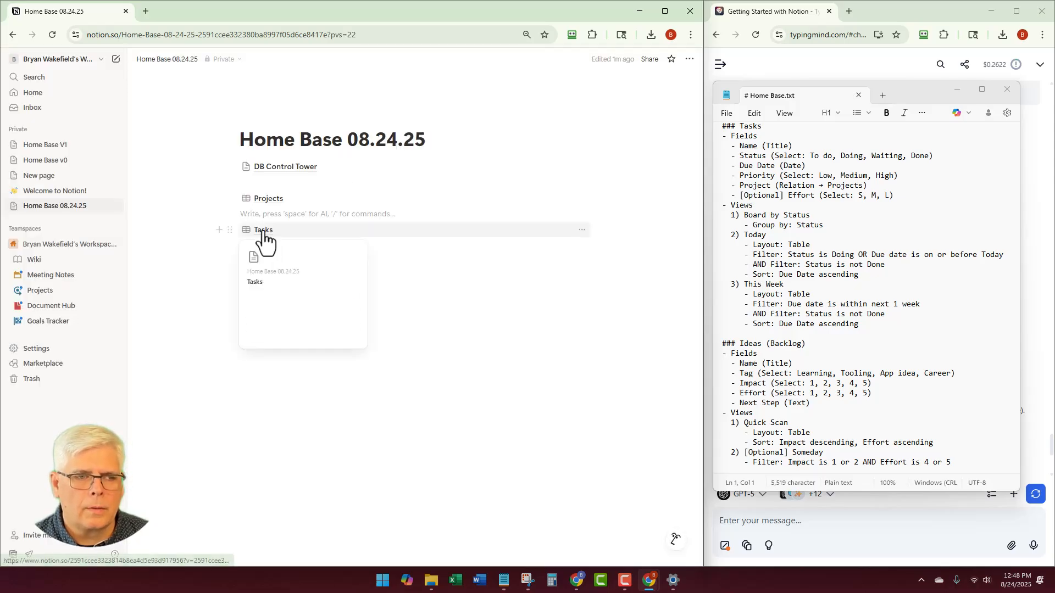
Open the imported Tasks database and look over all its columns
{"action": "left_click", "coordinate": [263, 232]}
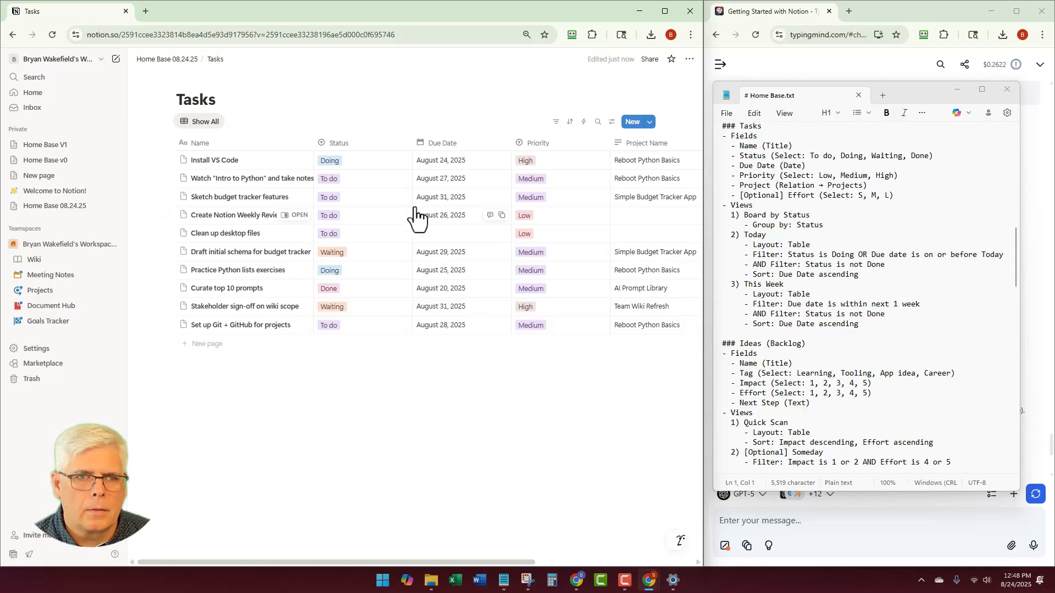
{"action": "scroll", "coordinate": [431, 383], "scroll_direction": "right", "scroll_amount": 5}
{"action": "scroll", "coordinate": [427, 381], "scroll_direction": "left", "scroll_amount": 5}
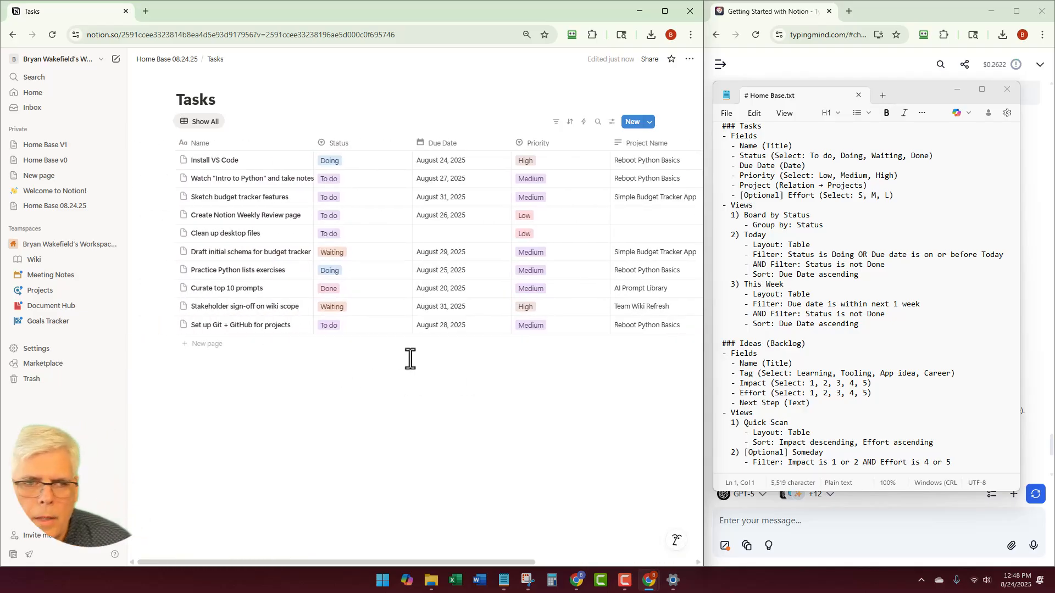
Add a blank row to the Tasks table and check the available options in its Status and Priority cells
{"action": "left_click", "coordinate": [207, 351]}
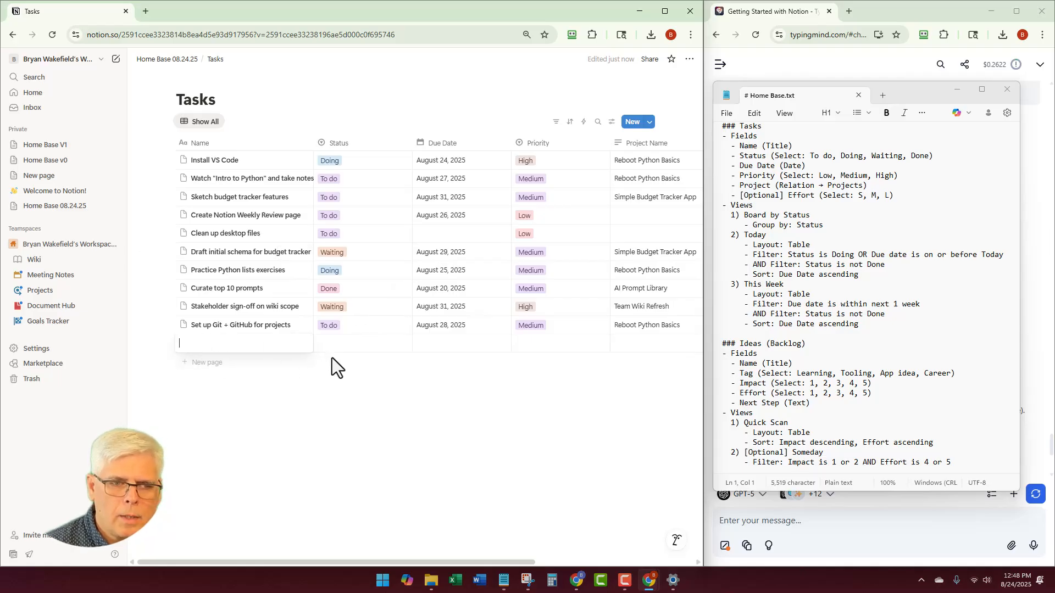
{"action": "left_click", "coordinate": [367, 345]}
{"action": "left_click", "coordinate": [548, 357]}
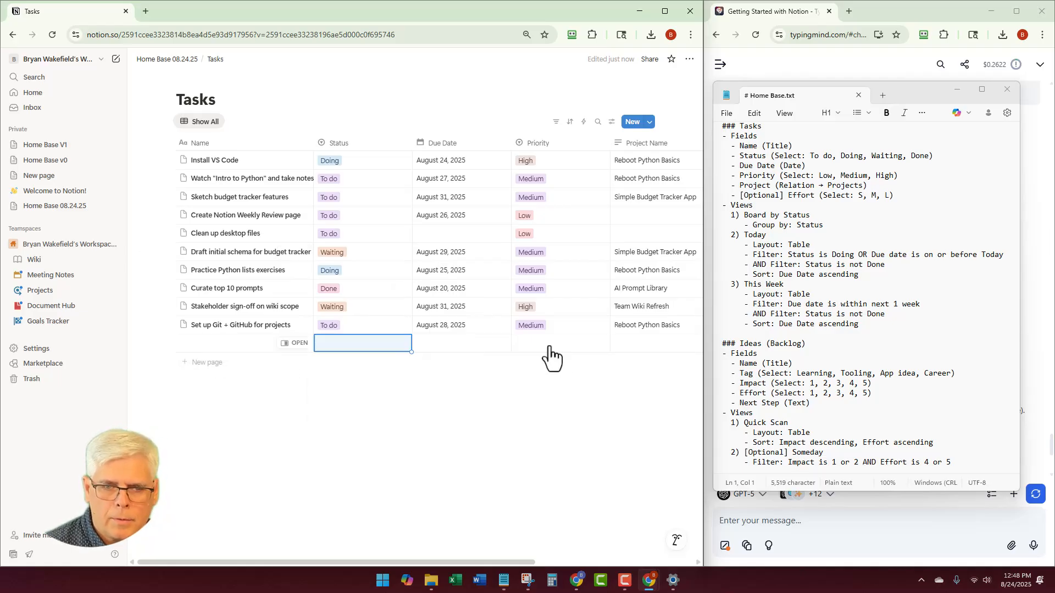
{"action": "left_click", "coordinate": [551, 356]}
{"action": "key", "text": "Escape"}
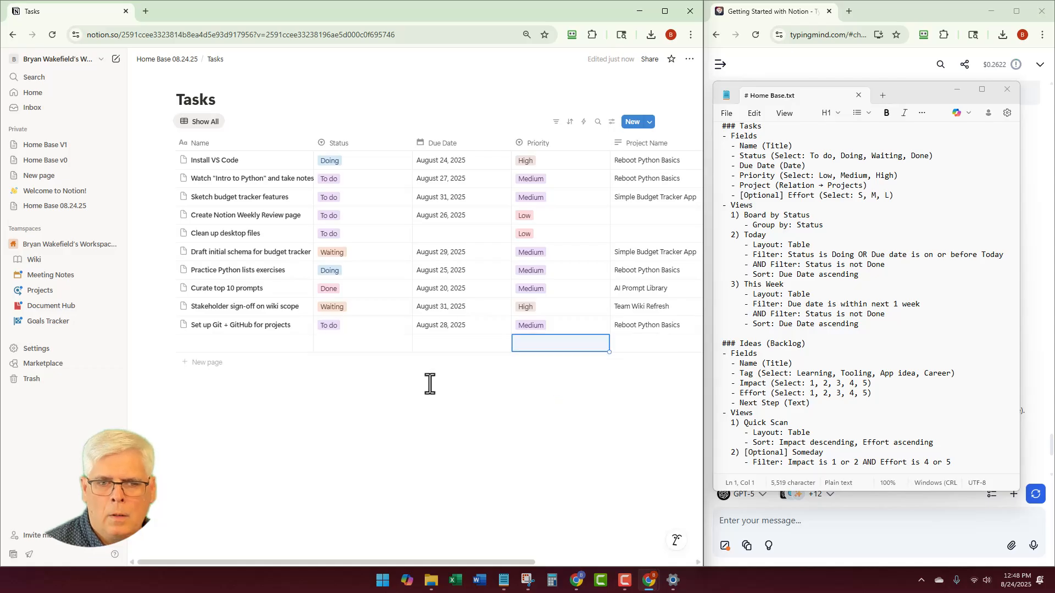
{"action": "key", "text": "Right"}
{"action": "key", "text": "Right"}
{"action": "scroll", "coordinate": [421, 376], "scroll_direction": "left", "scroll_amount": 4}
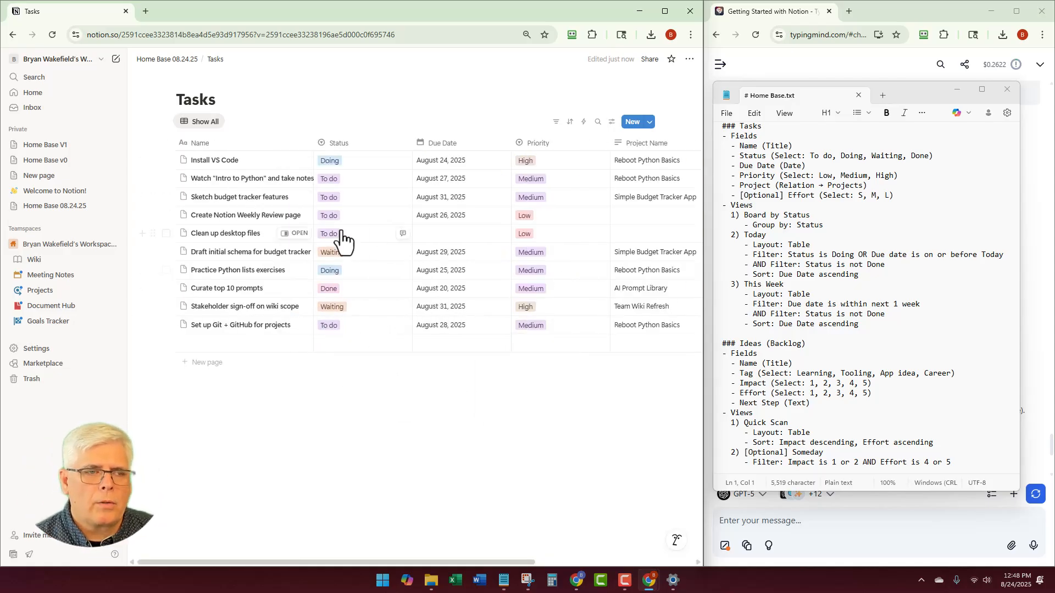
Try selecting individual task rows and the whole Tasks table, and clear the selection
{"action": "left_click", "coordinate": [166, 160]}
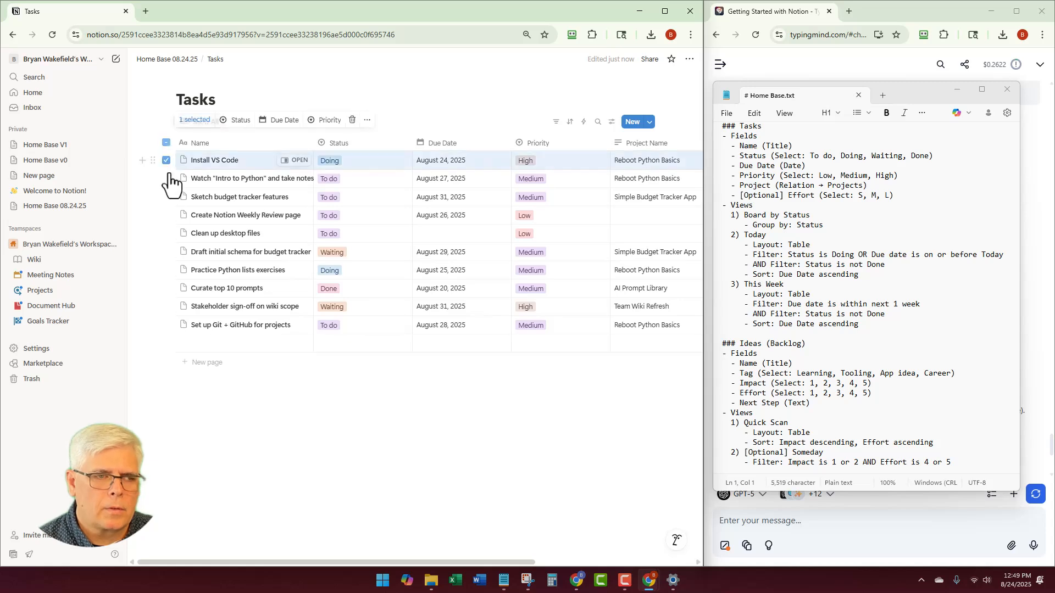
{"action": "left_click", "coordinate": [166, 178]}
{"action": "left_click", "coordinate": [166, 197]}
{"action": "left_click", "coordinate": [166, 233]}
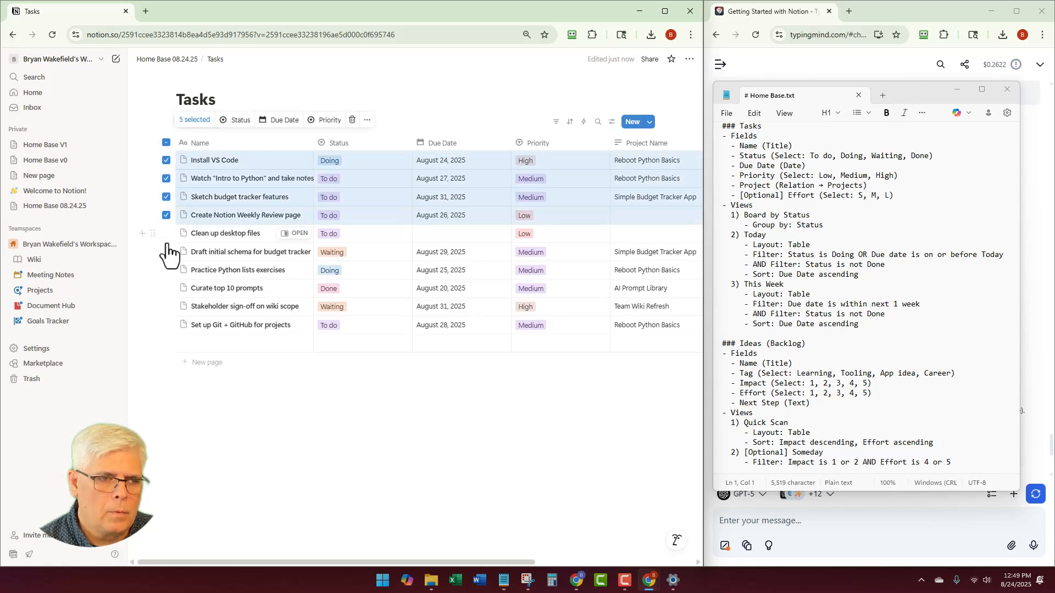
{"action": "left_click", "coordinate": [166, 252]}
{"action": "left_click", "coordinate": [166, 144]}
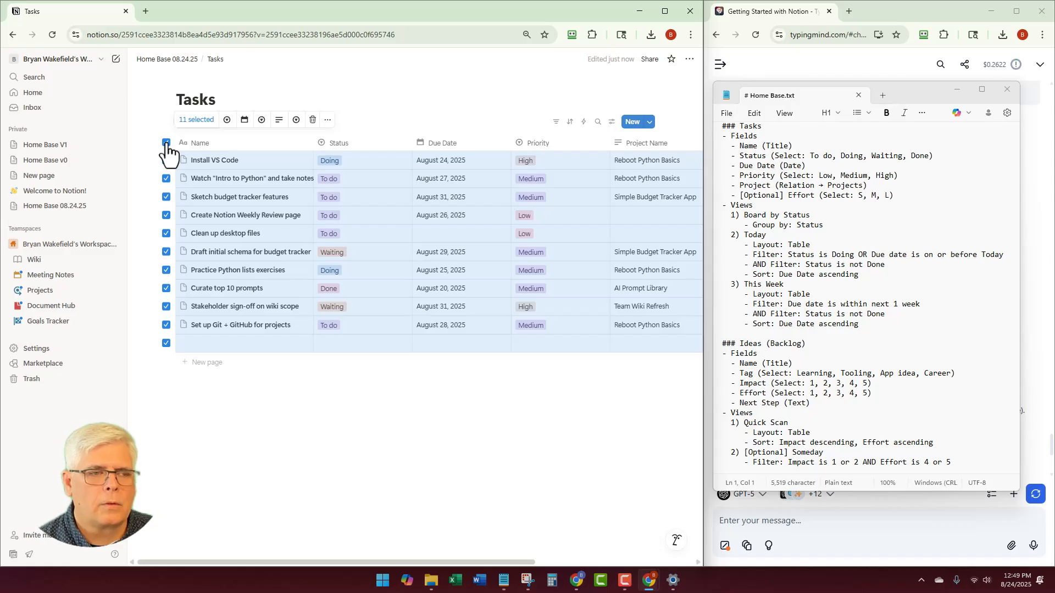
{"action": "left_click", "coordinate": [166, 144]}
{"action": "left_click", "coordinate": [166, 143]}
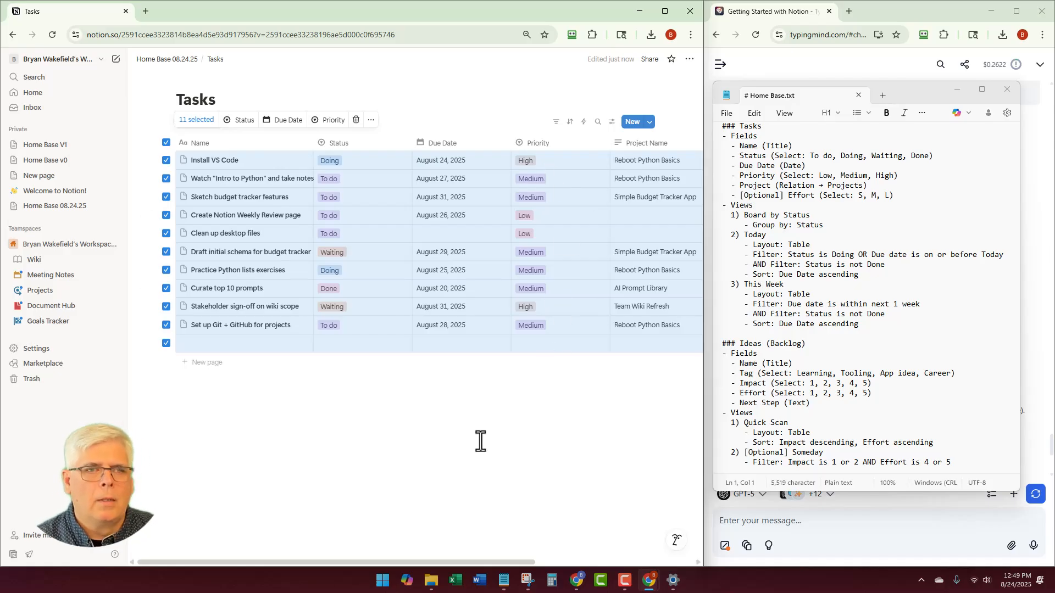
{"action": "left_click", "coordinate": [255, 424]}
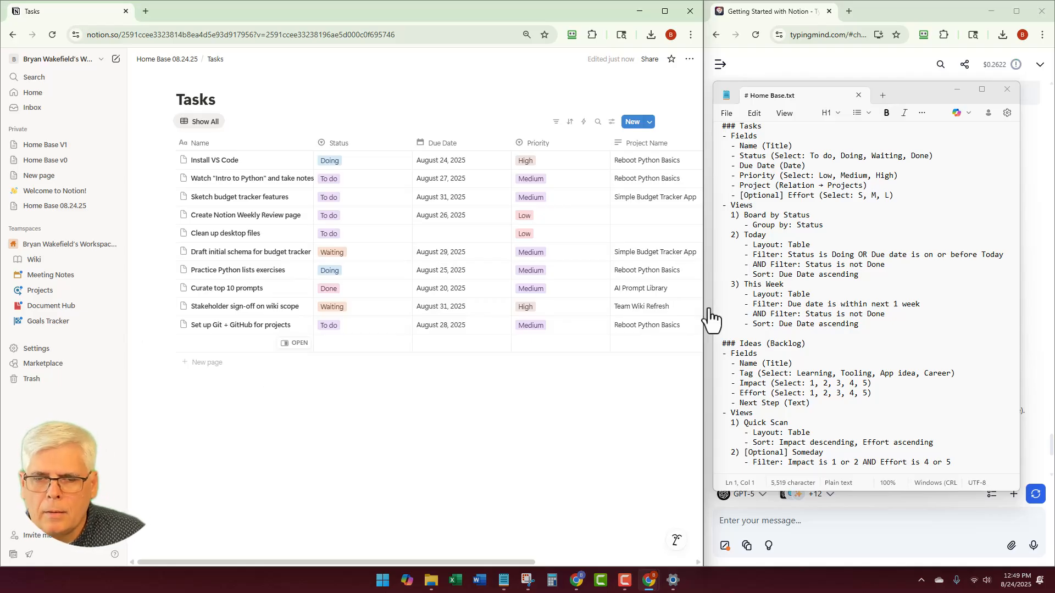
Minimize the Home Base.txt notes and compare the agent's property-type instructions with the columns of the Tasks table
{"action": "left_click", "coordinate": [957, 89]}
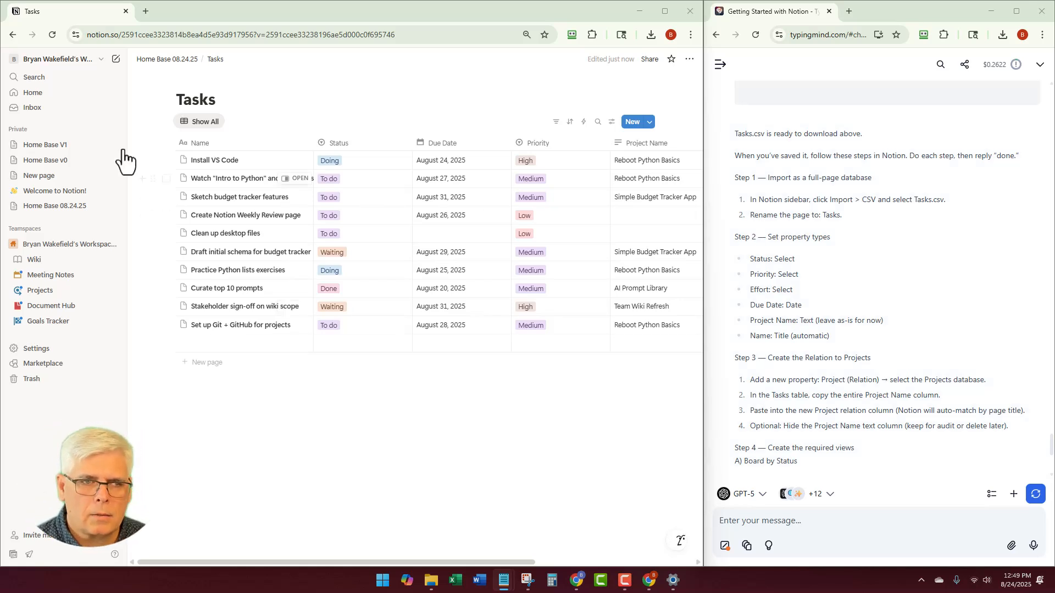
{"action": "scroll", "coordinate": [746, 281], "scroll_direction": "down", "scroll_amount": 2}
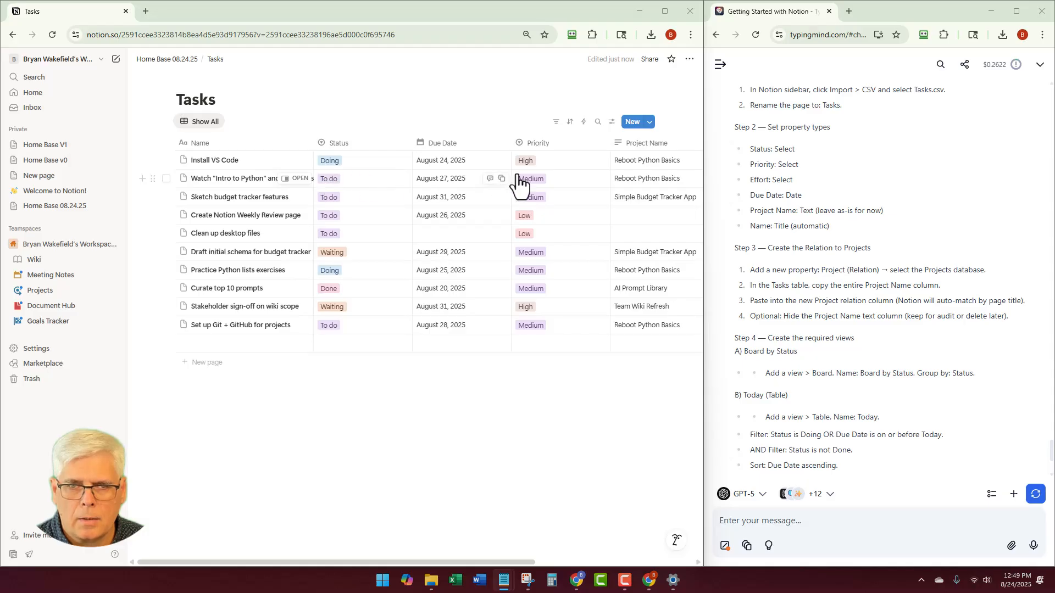
{"action": "scroll", "coordinate": [549, 198], "scroll_direction": "right", "scroll_amount": 5}
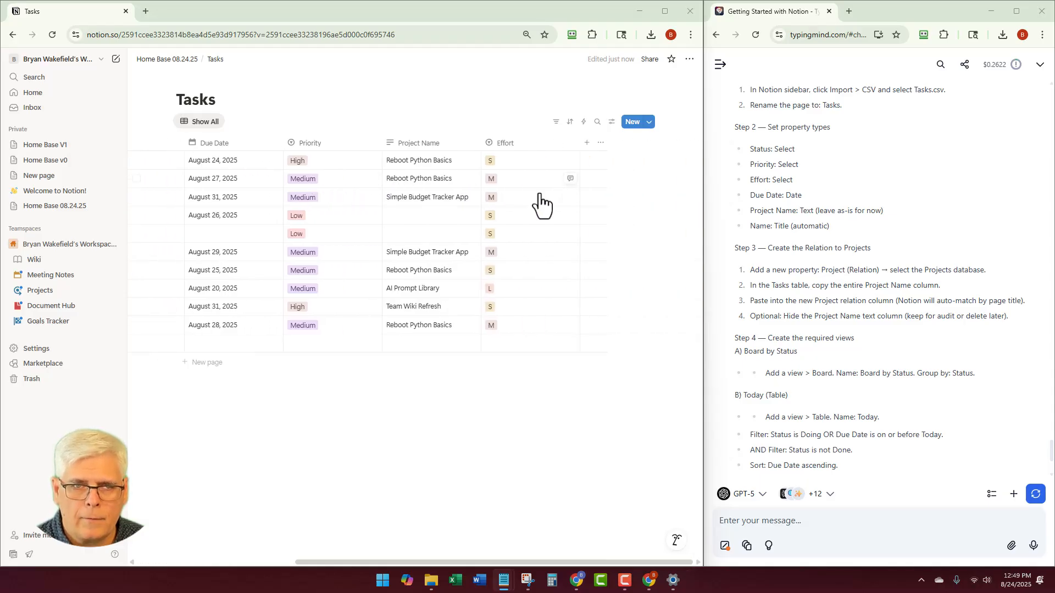
{"action": "scroll", "coordinate": [612, 224], "scroll_direction": "left", "scroll_amount": 5}
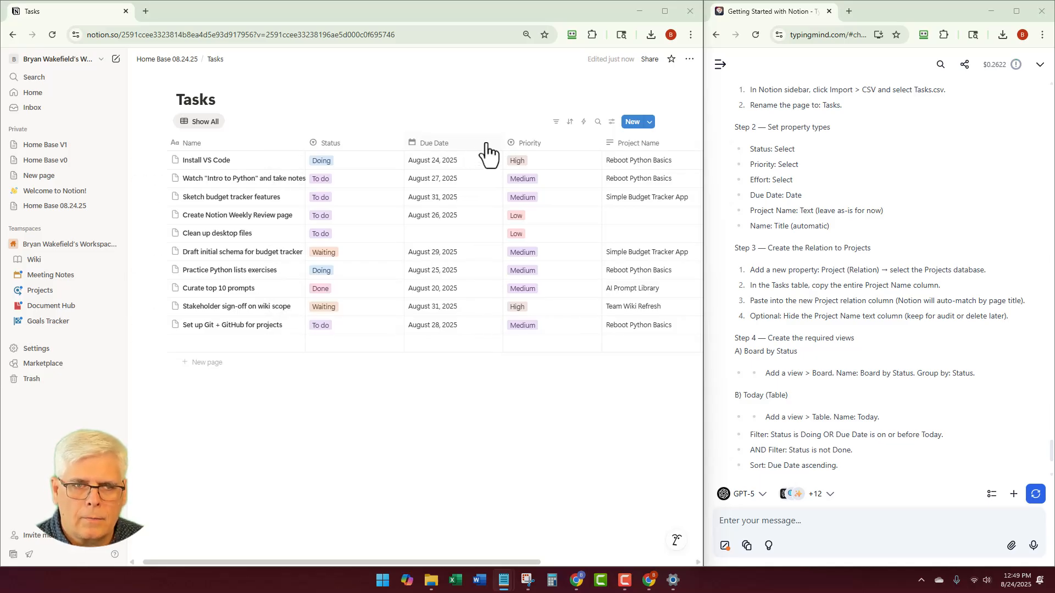
Set the Due Date property's date format to Month/Day/Year in the Tasks table
{"action": "left_click", "coordinate": [459, 145]}
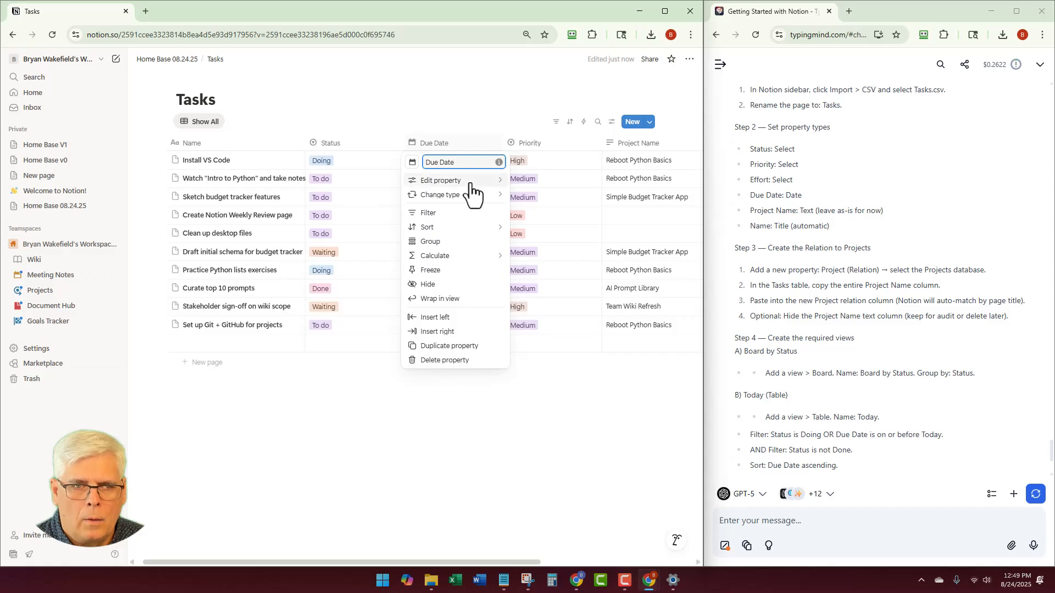
{"action": "mouse_move", "coordinate": [487, 184]}
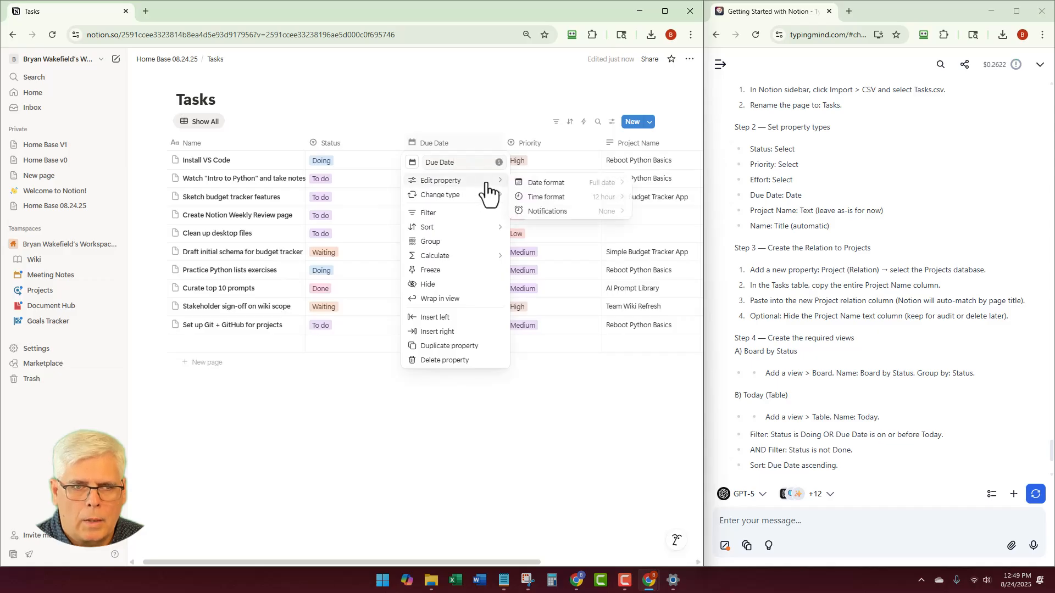
{"action": "left_click", "coordinate": [553, 188]}
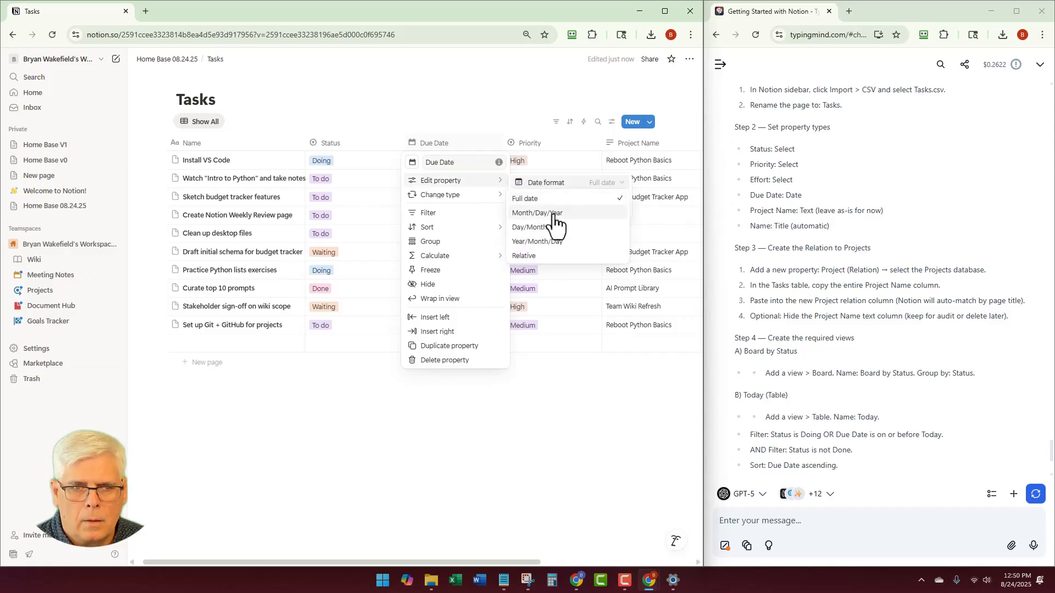
{"action": "left_click", "coordinate": [554, 215]}
{"action": "left_click", "coordinate": [456, 416]}
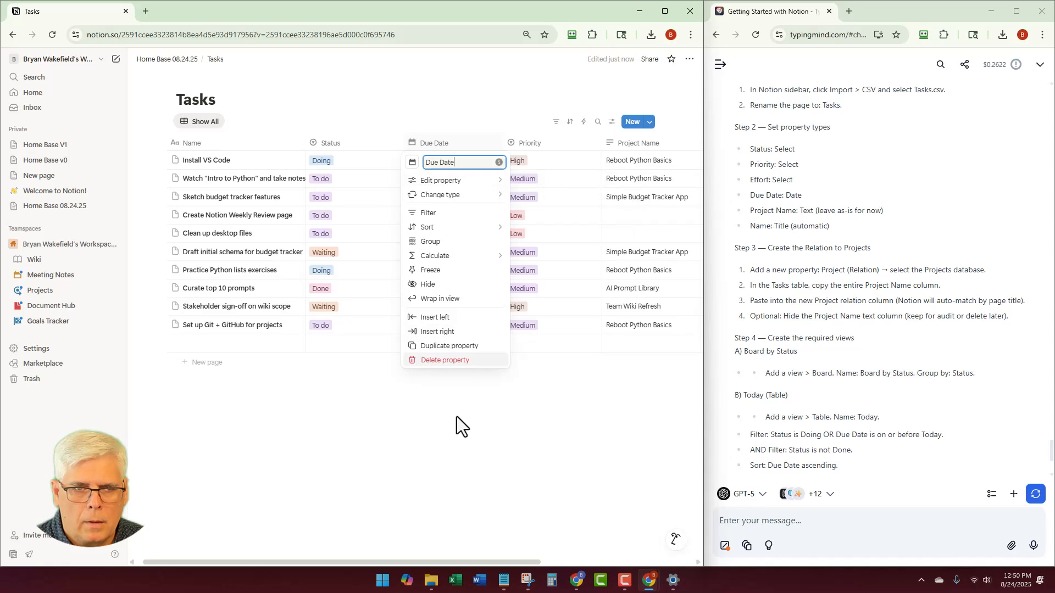
{"action": "left_click", "coordinate": [456, 416]}
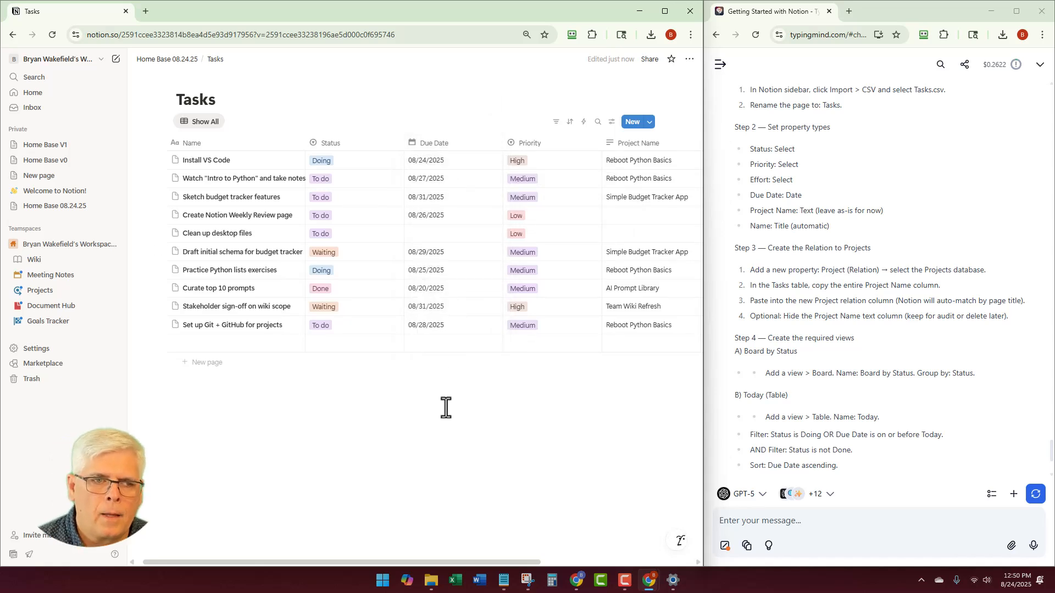
Narrow the Due Date column of the Tasks table to fit the shorter dates
{"action": "left_click", "coordinate": [503, 141]}
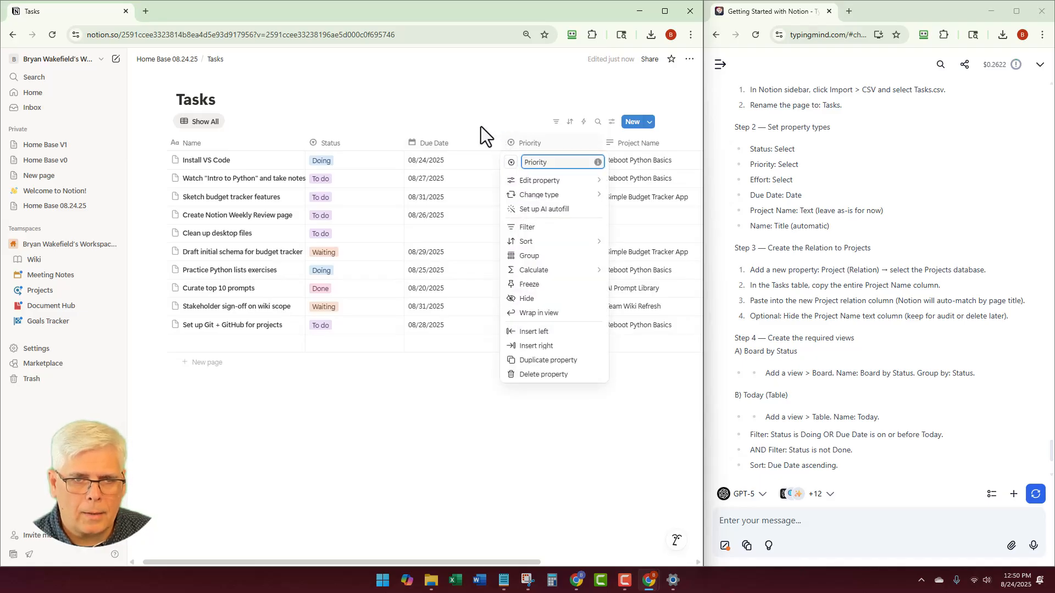
{"action": "left_click", "coordinate": [481, 129]}
{"action": "left_click_drag", "start_coordinate": [503, 142], "coordinate": [463, 142]}
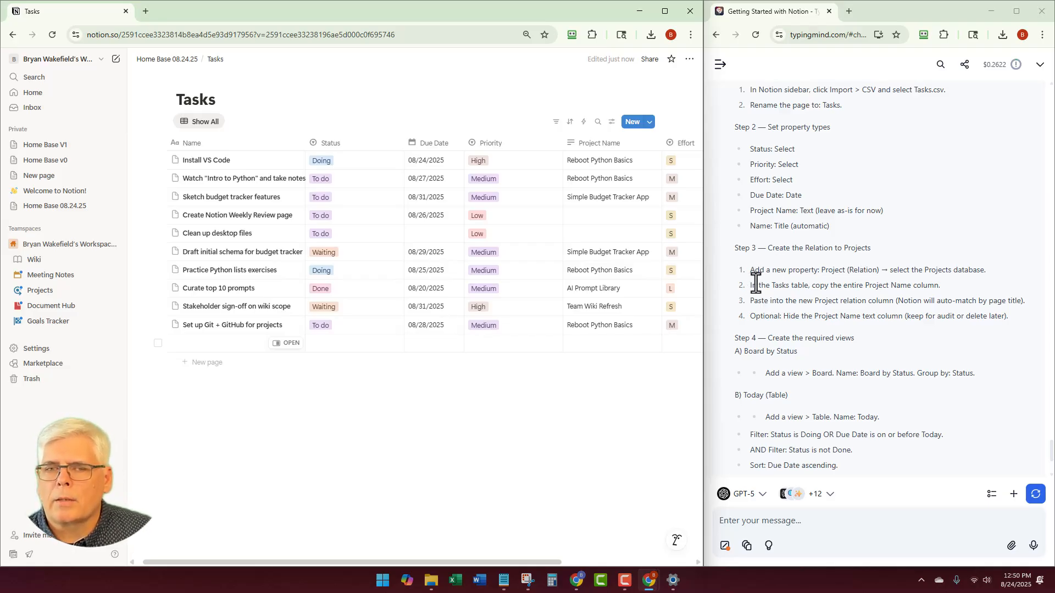
Review the agent's instructions for the Projects relation and required views, and check the Home Base 08.24.25 page before reopening Tasks
{"action": "scroll", "coordinate": [756, 283], "scroll_direction": "down", "scroll_amount": 1}
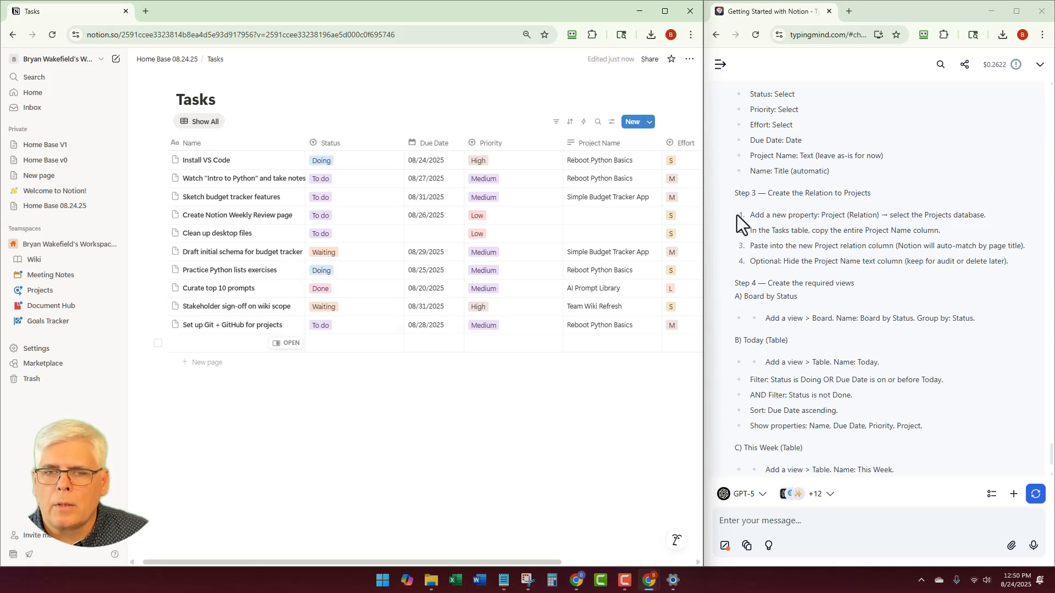
{"action": "scroll", "coordinate": [730, 218], "scroll_direction": "up", "scroll_amount": 4}
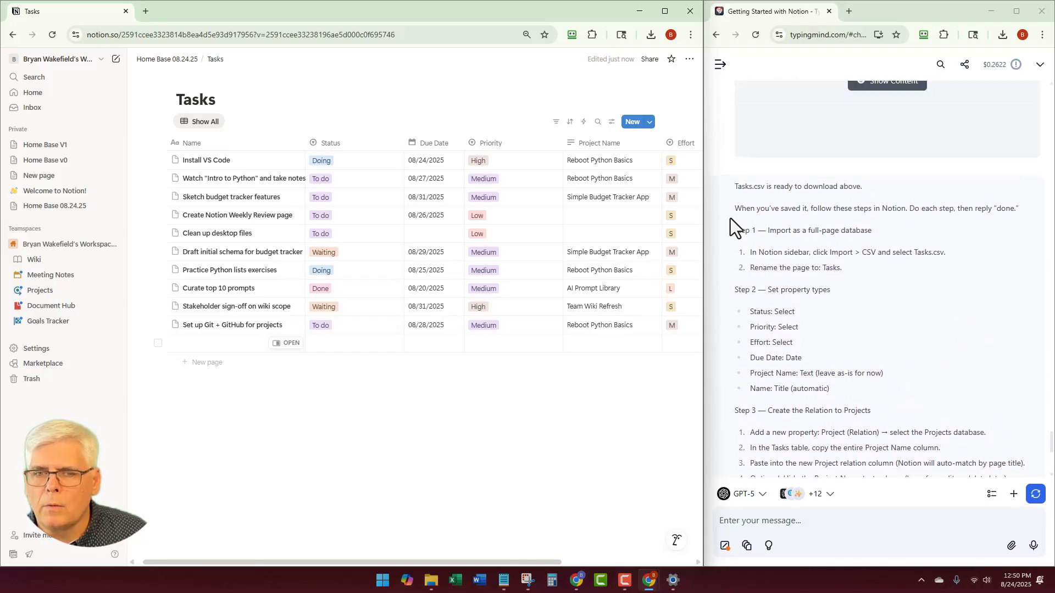
{"action": "scroll", "coordinate": [730, 219], "scroll_direction": "down", "scroll_amount": 3}
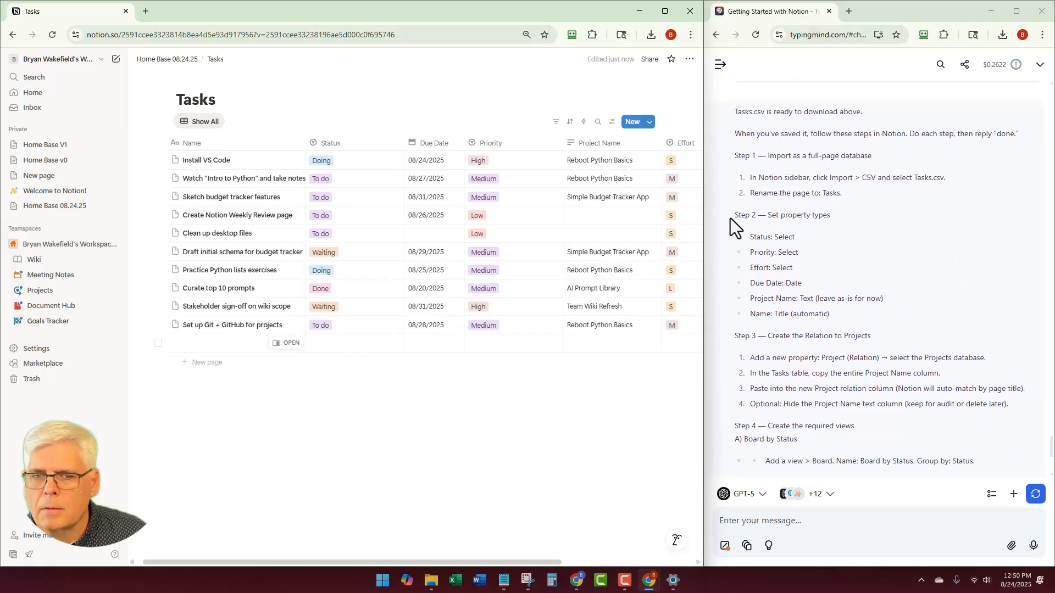
{"action": "scroll", "coordinate": [730, 219], "scroll_direction": "down", "scroll_amount": 2}
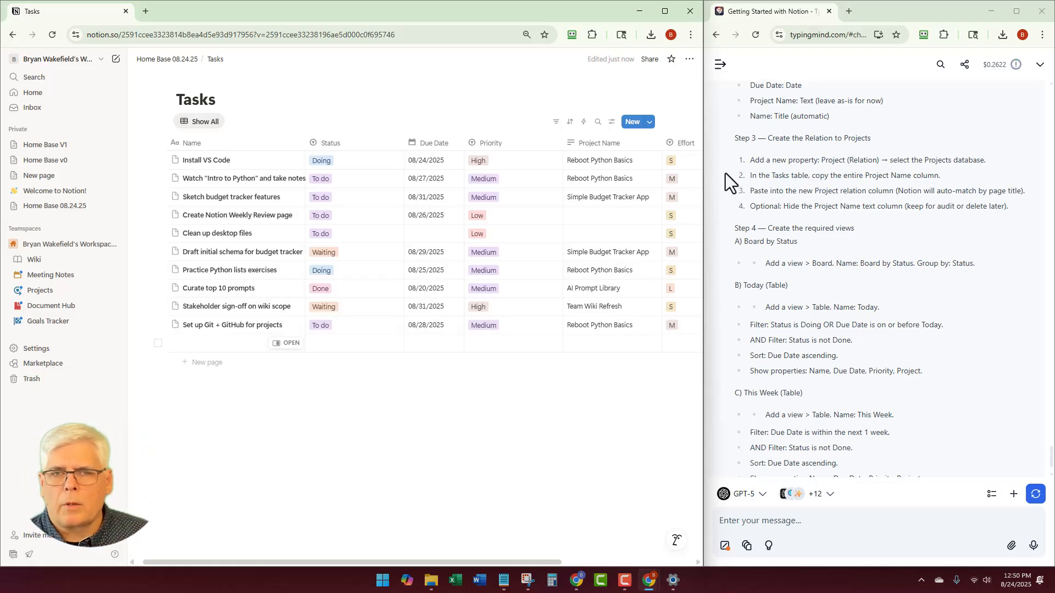
{"action": "left_click", "coordinate": [184, 58]}
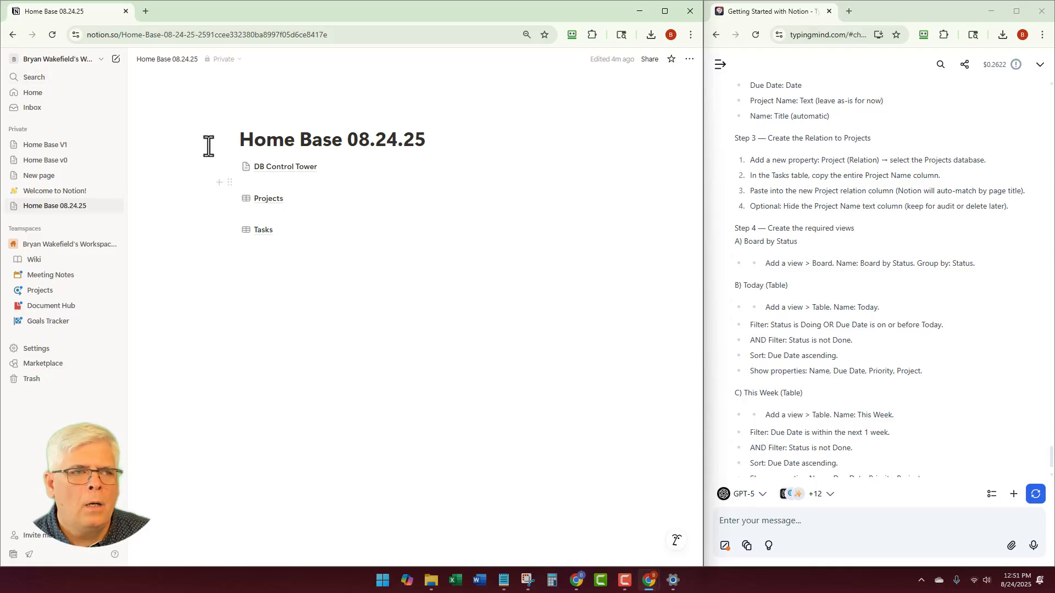
{"action": "left_click", "coordinate": [265, 231]}
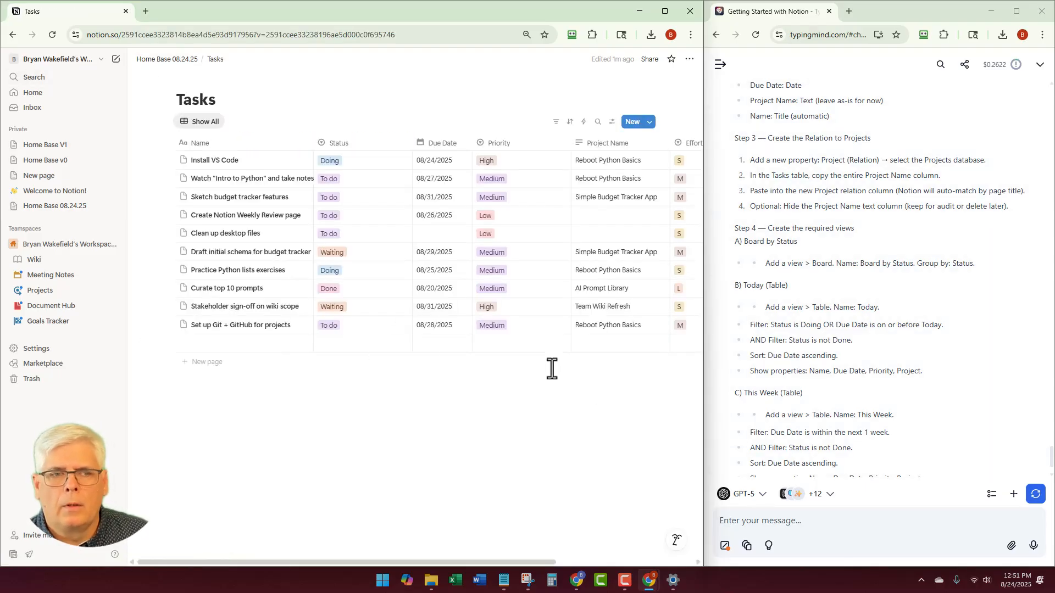
Open the list of available property types for the Priority column in the Tasks table
{"action": "scroll", "coordinate": [552, 368], "scroll_direction": "right", "scroll_amount": 3}
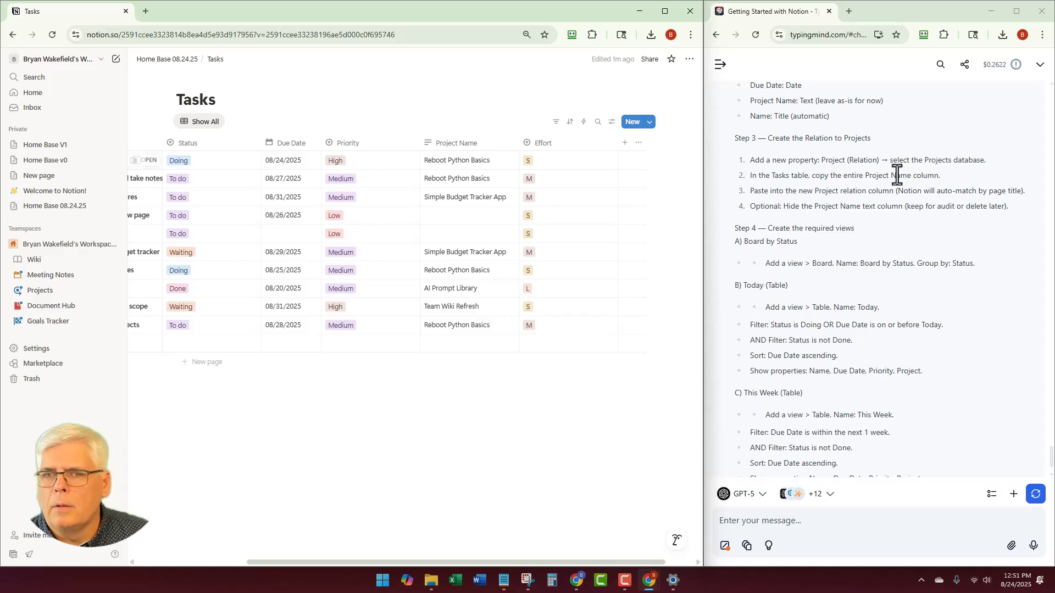
{"action": "scroll", "coordinate": [550, 229], "scroll_direction": "right", "scroll_amount": 2}
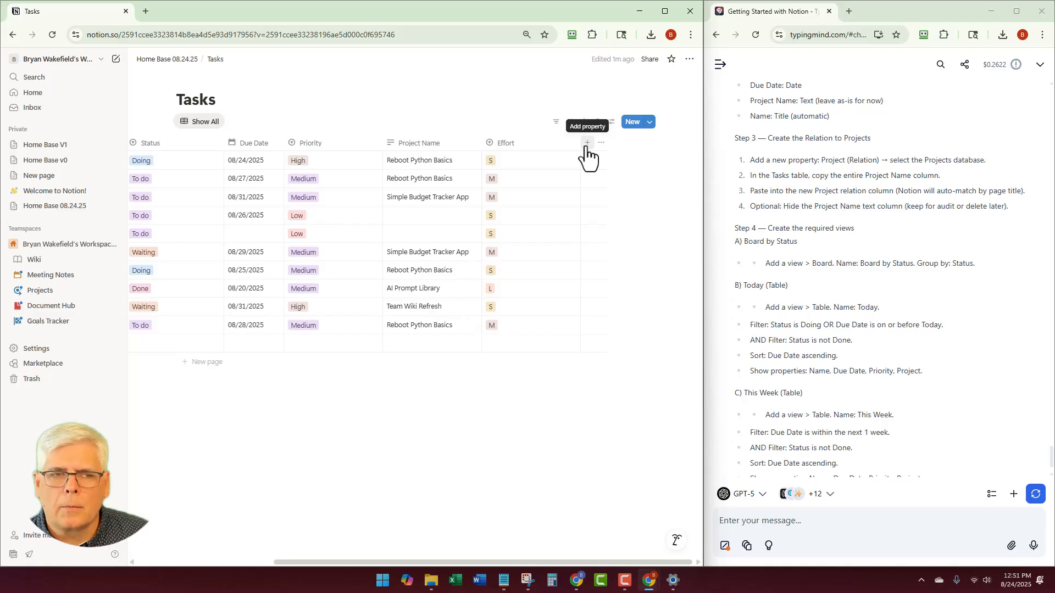
{"action": "left_click", "coordinate": [332, 145]}
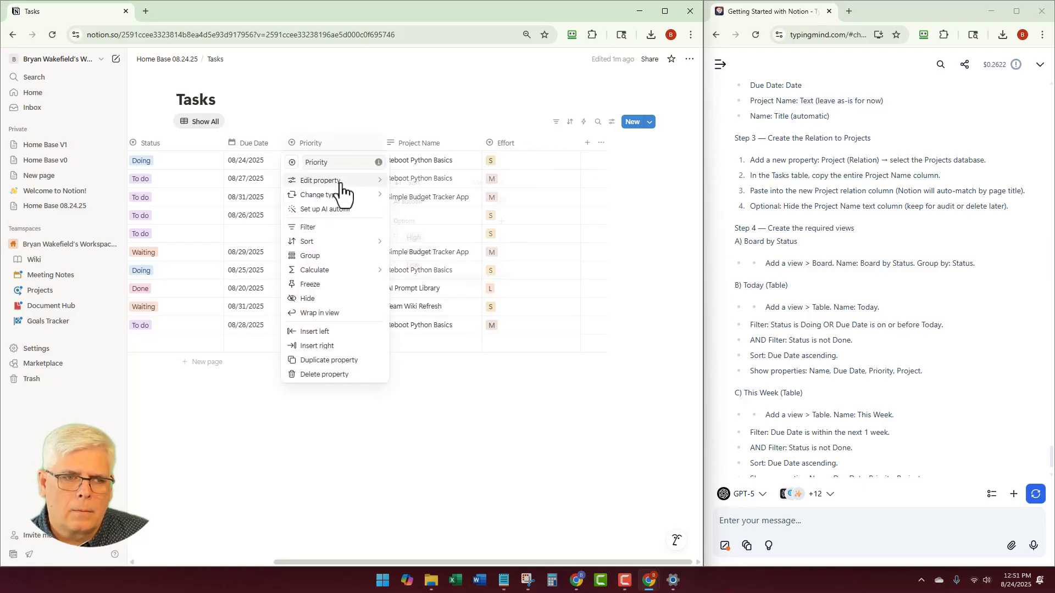
{"action": "mouse_move", "coordinate": [341, 187]}
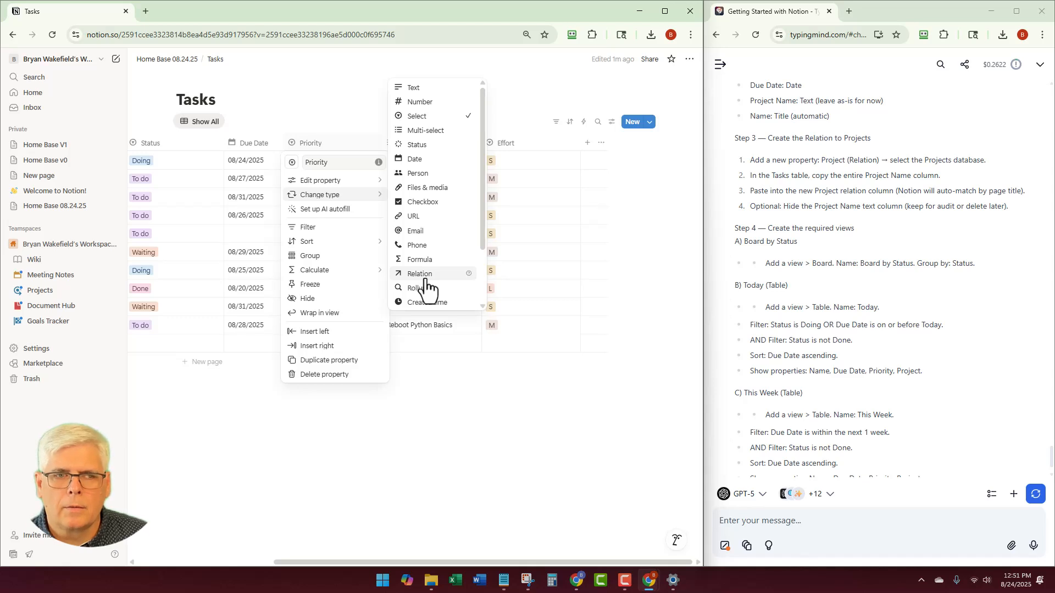
Try to convert the Project Name property of Tasks into a relation to the Home Base 08.24.25 Projects database
{"action": "left_click", "coordinate": [328, 100]}
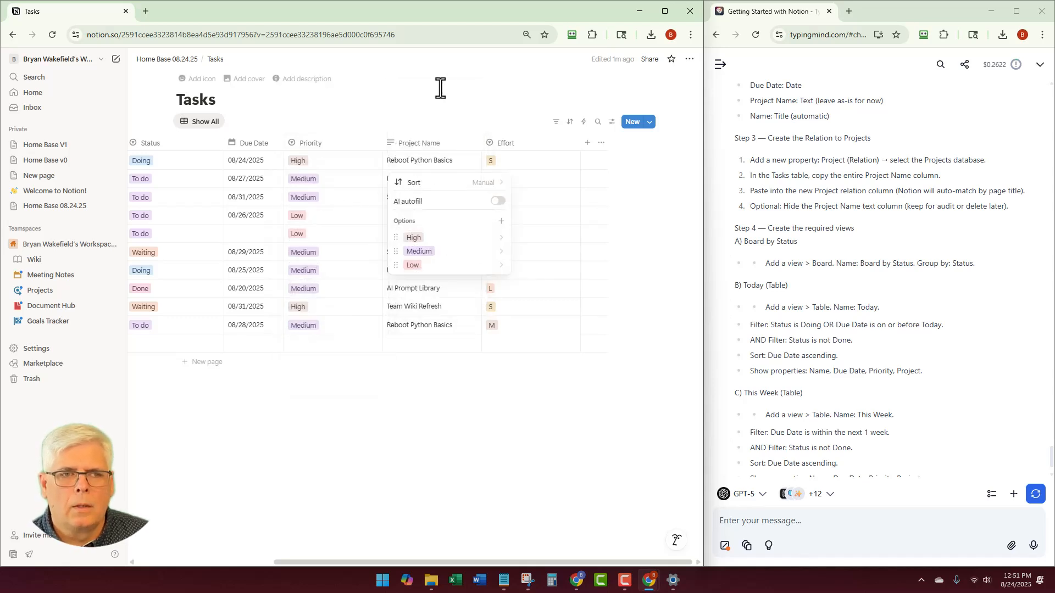
{"action": "left_click", "coordinate": [446, 144]}
{"action": "mouse_move", "coordinate": [467, 182]}
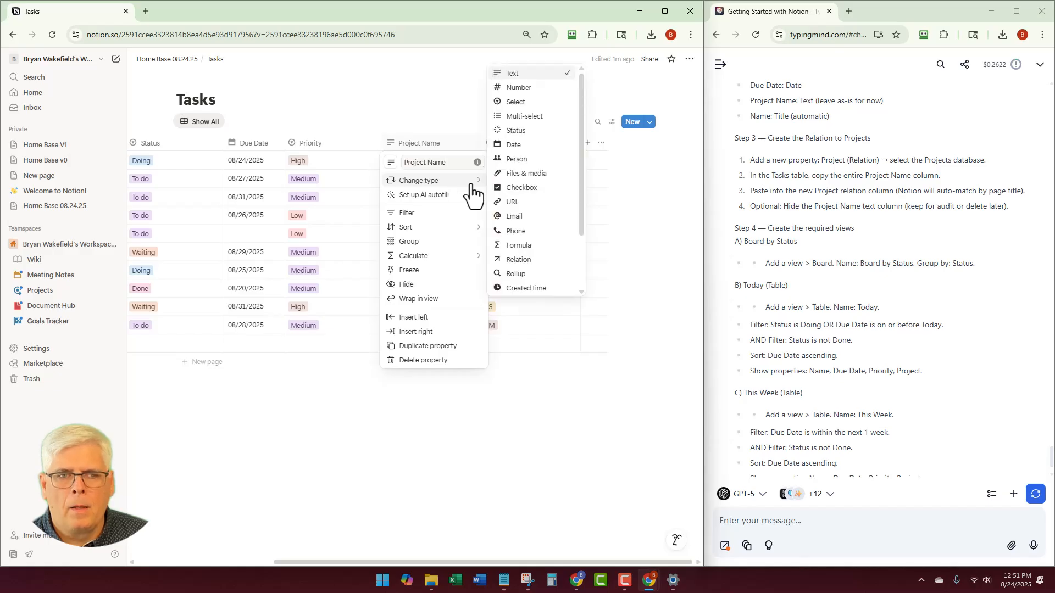
{"action": "left_click", "coordinate": [518, 261]}
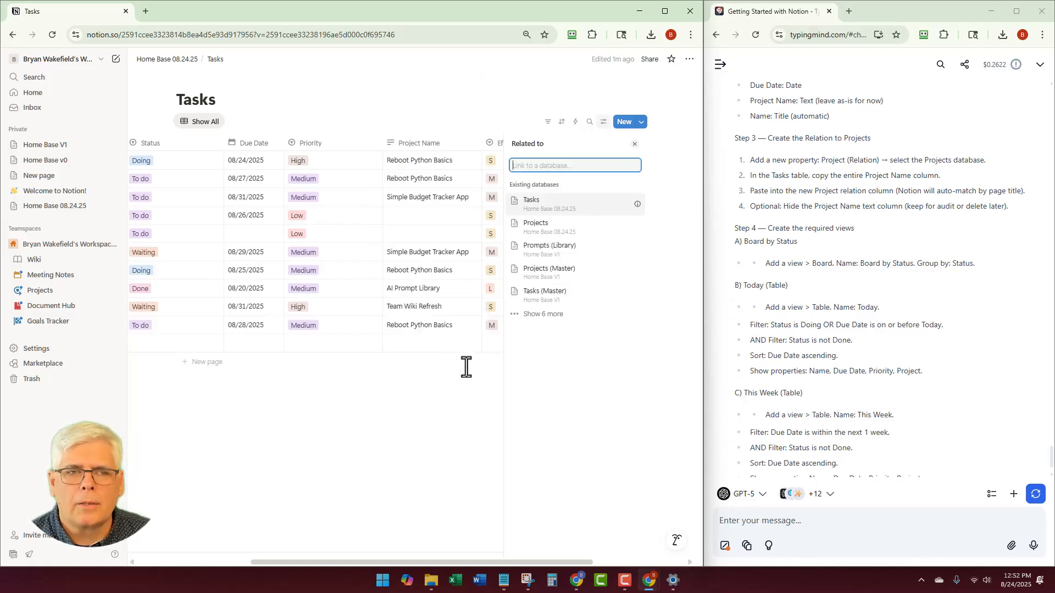
{"action": "left_click", "coordinate": [543, 227]}
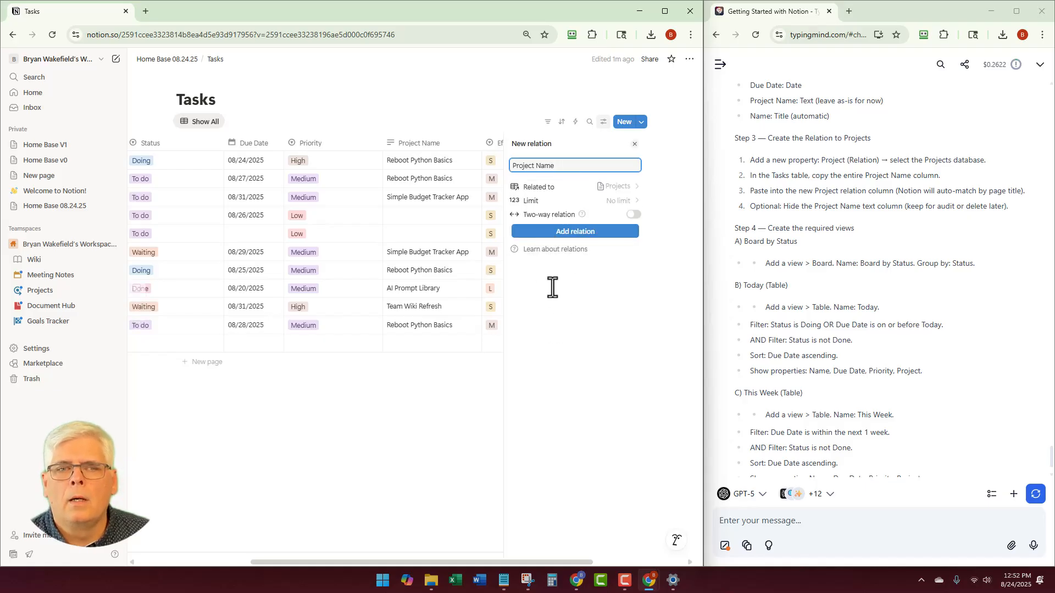
Ask GPT-5 in the TypingMind chat: "For our relation between Tasks and Projects, we want two-way, correct?"
{"action": "left_click", "coordinate": [785, 522]}
{"action": "type", "text": "F"}
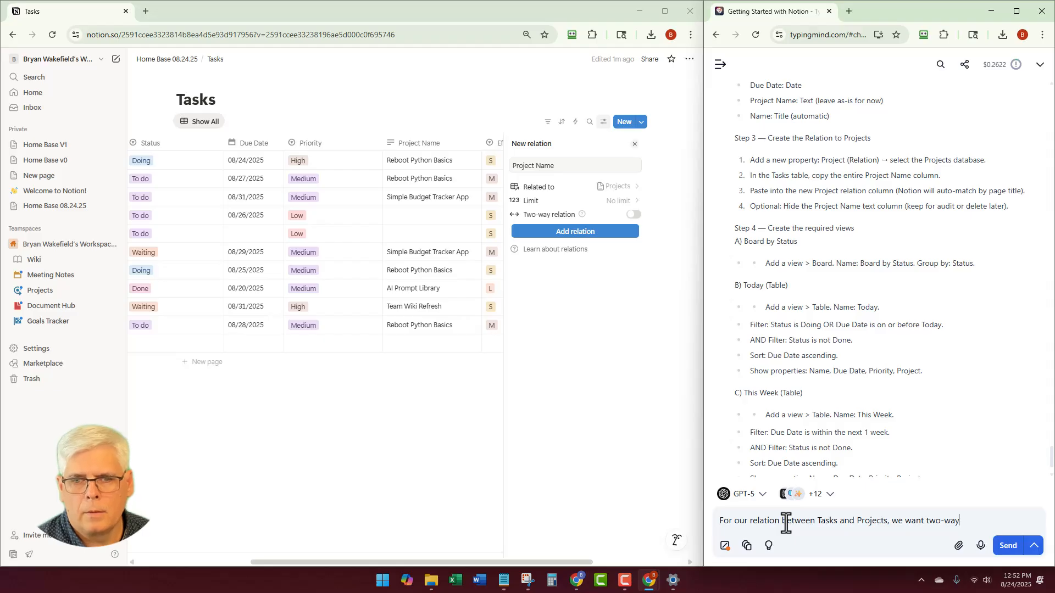
{"action": "type", "text": "orrect?"}
{"action": "key", "text": "Return"}
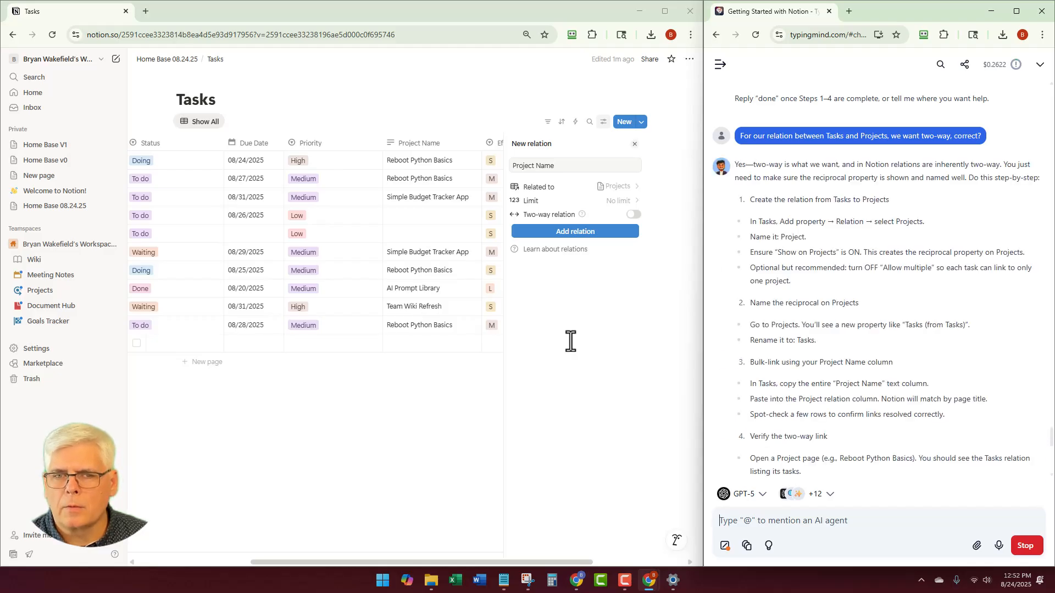
Create the Project Name relation without two-way linking, and undo the property's conversion
{"action": "left_click", "coordinate": [571, 234]}
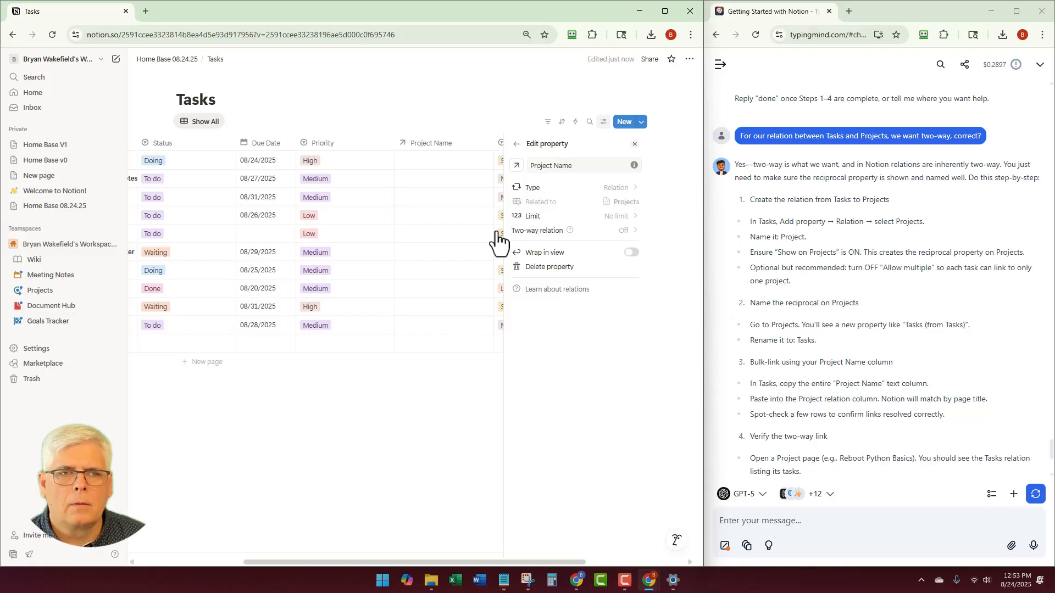
{"action": "left_click", "coordinate": [634, 144]}
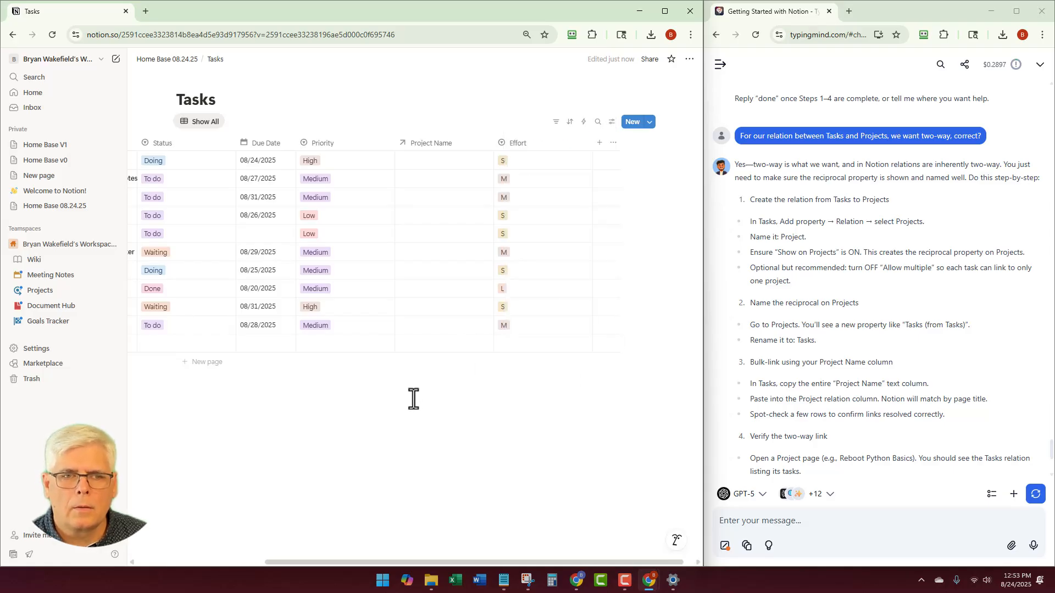
{"action": "scroll", "coordinate": [439, 335], "scroll_direction": "right", "scroll_amount": 3}
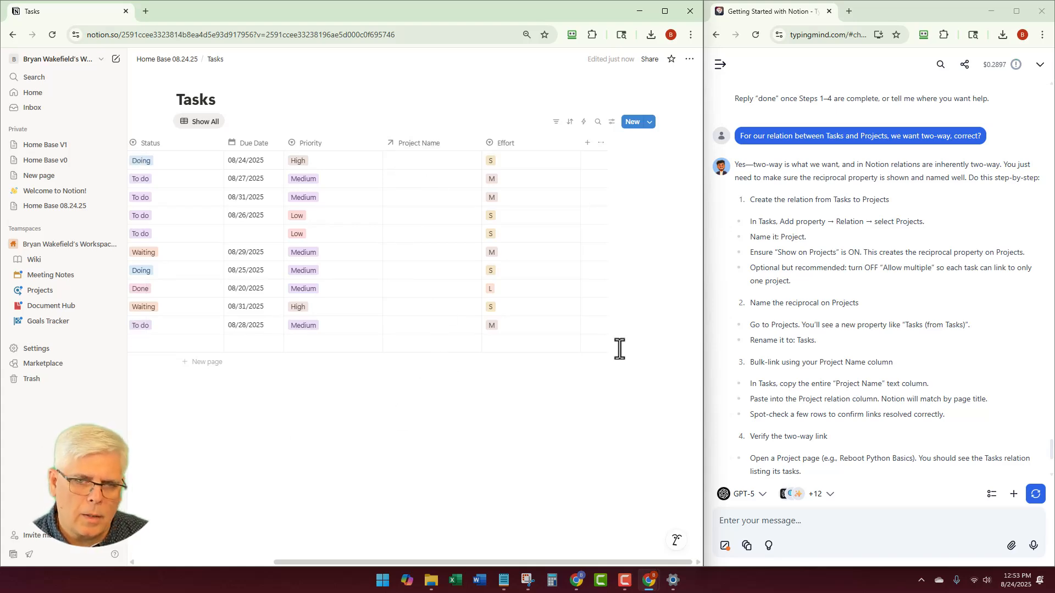
{"action": "scroll", "coordinate": [754, 308], "scroll_direction": "up", "scroll_amount": 4}
{"action": "scroll", "coordinate": [754, 308], "scroll_direction": "up", "scroll_amount": 3}
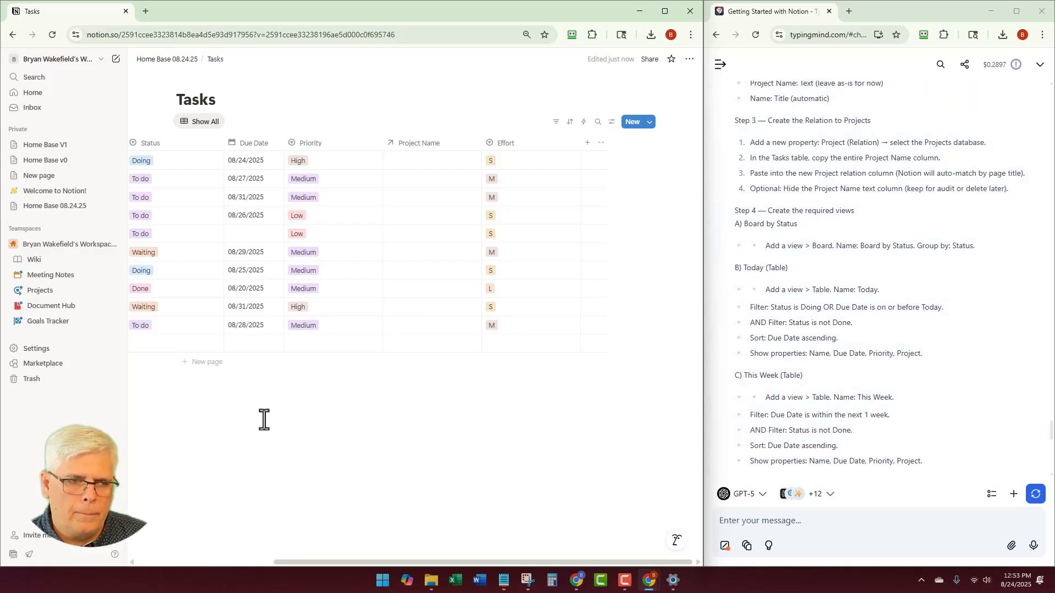
{"action": "key", "text": "ctrl+z"}
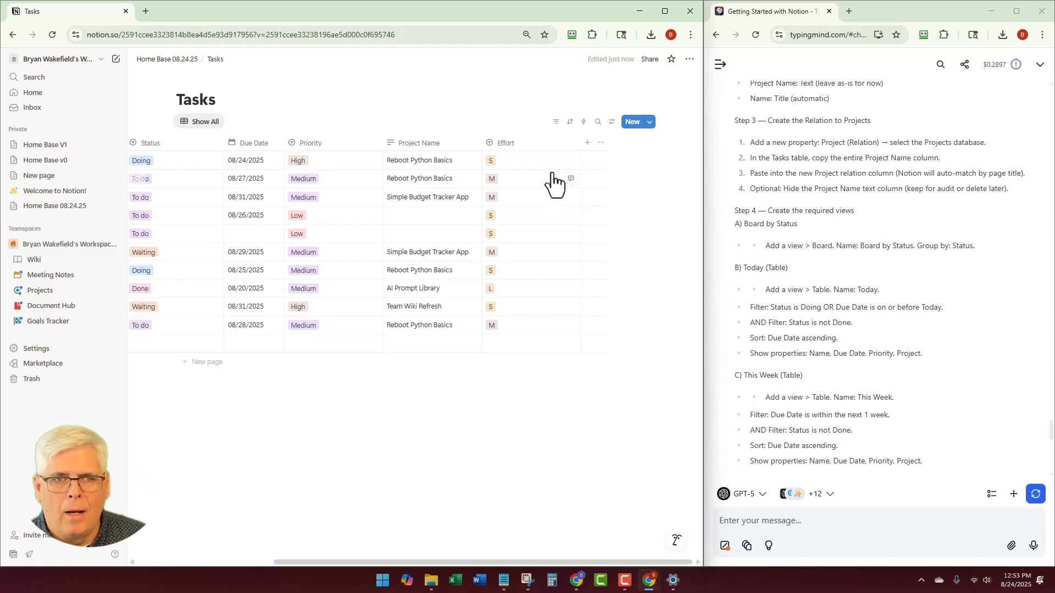
Add a two-way relation property named Projects to Tasks, linked to the Home Base 08.24.25 Projects database
{"action": "left_click", "coordinate": [585, 144]}
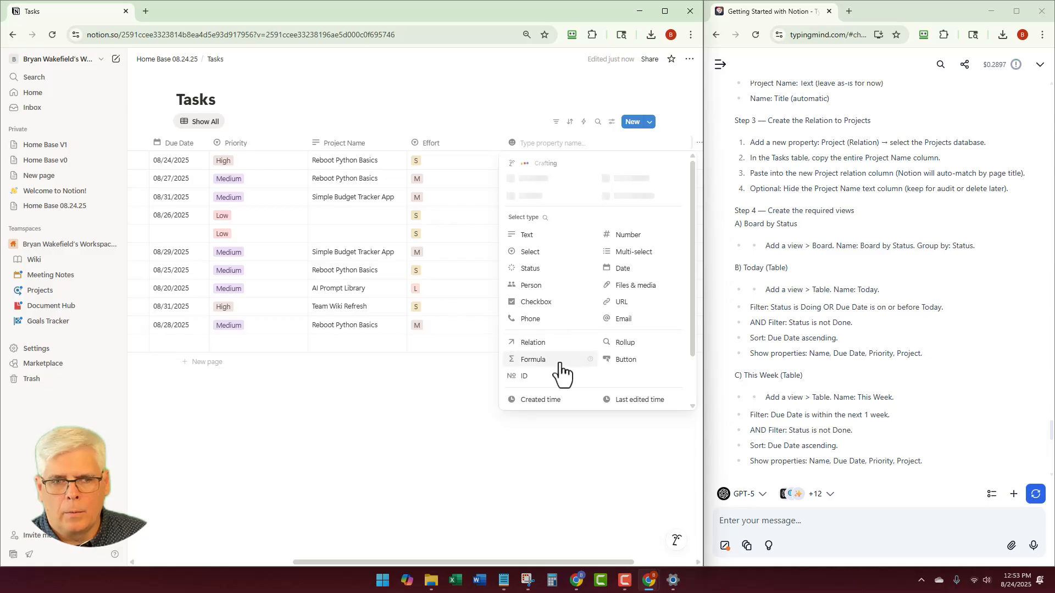
{"action": "left_click", "coordinate": [529, 347]}
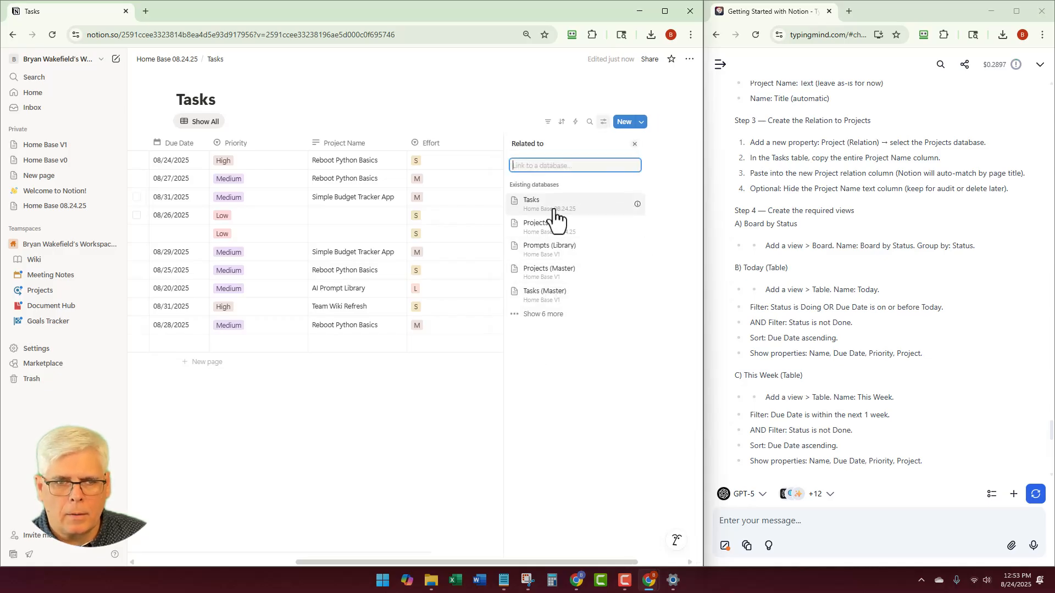
{"action": "left_click", "coordinate": [554, 225]}
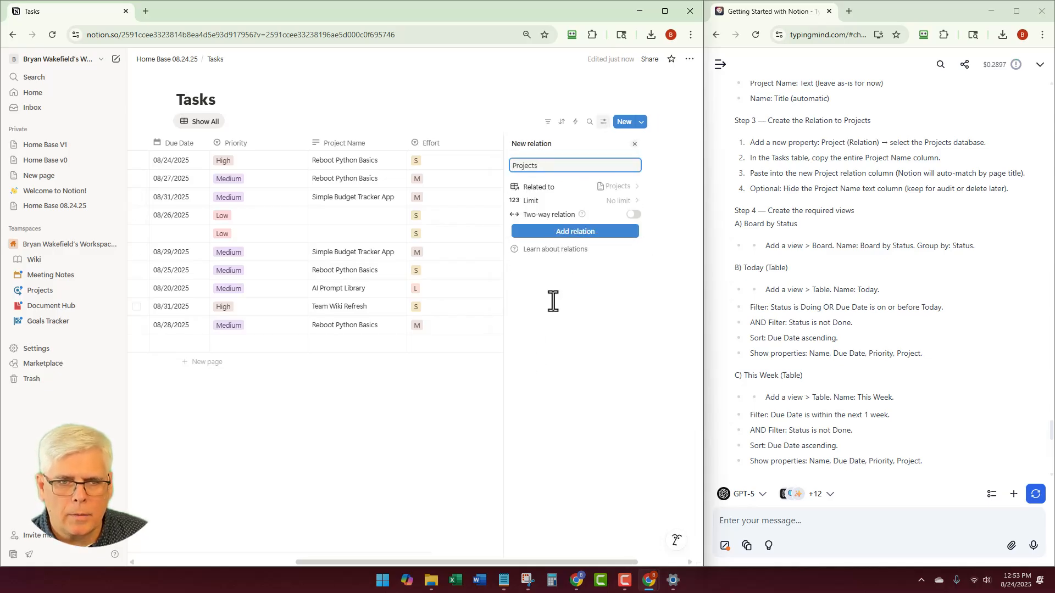
{"action": "left_click", "coordinate": [633, 215]}
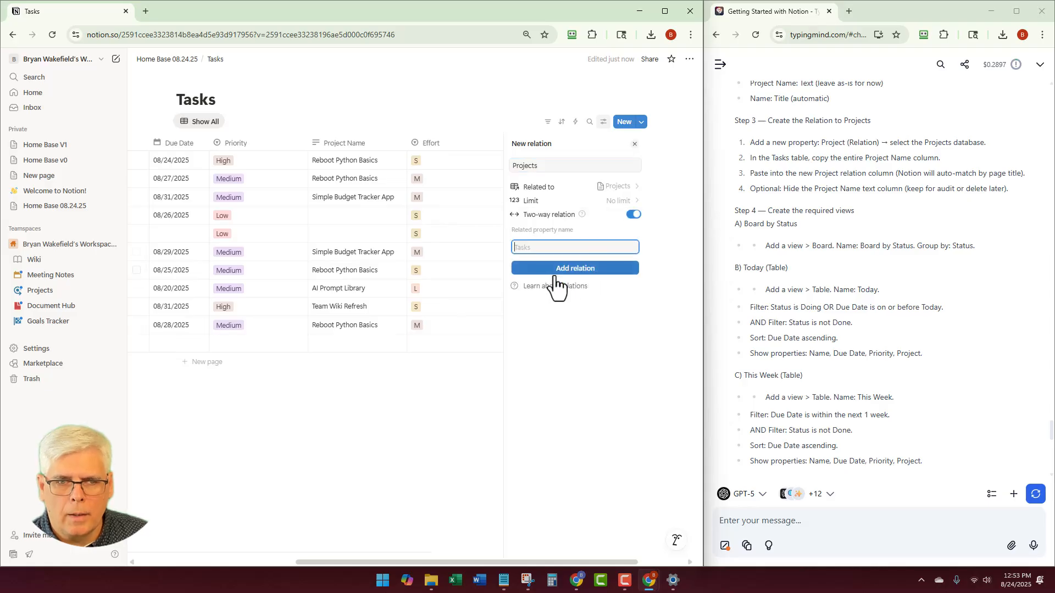
{"action": "left_click", "coordinate": [540, 273]}
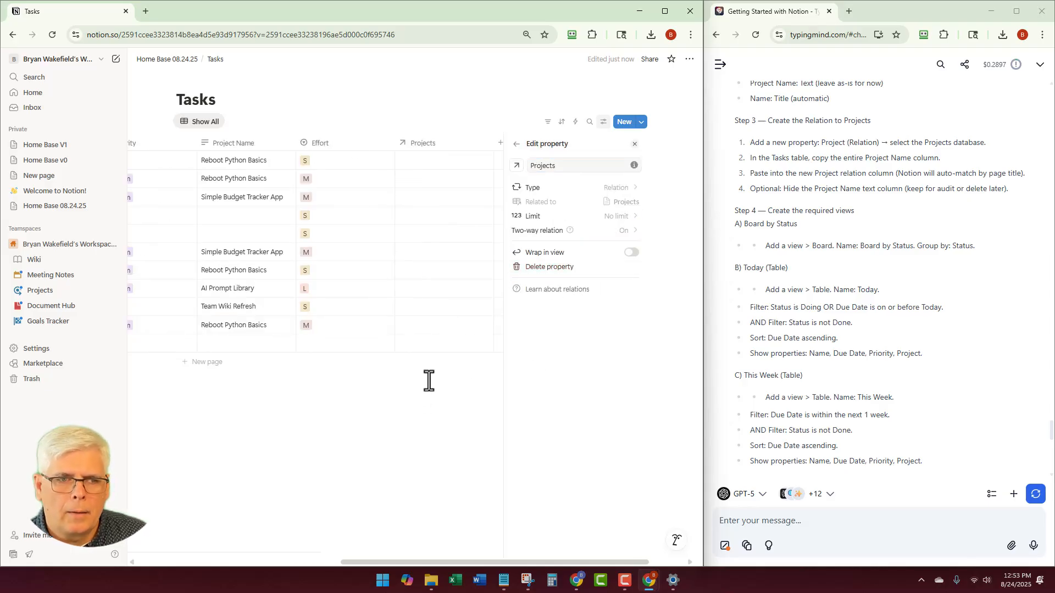
Try to select the Project Name values from the first task downward
{"action": "left_click", "coordinate": [219, 160]}
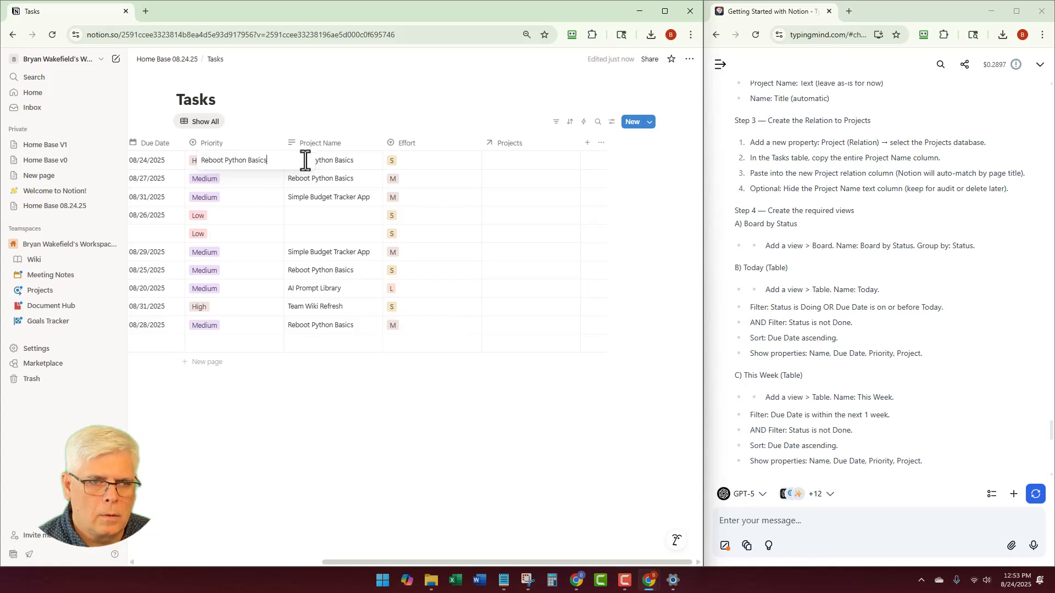
{"action": "key", "text": "Escape"}
{"action": "key", "text": "shift+Down"}
{"action": "key", "text": "shift+Down"}
{"action": "key", "text": "shift+Down"}
{"action": "key", "text": "shift+Down"}
{"action": "key", "text": "shift+Down"}
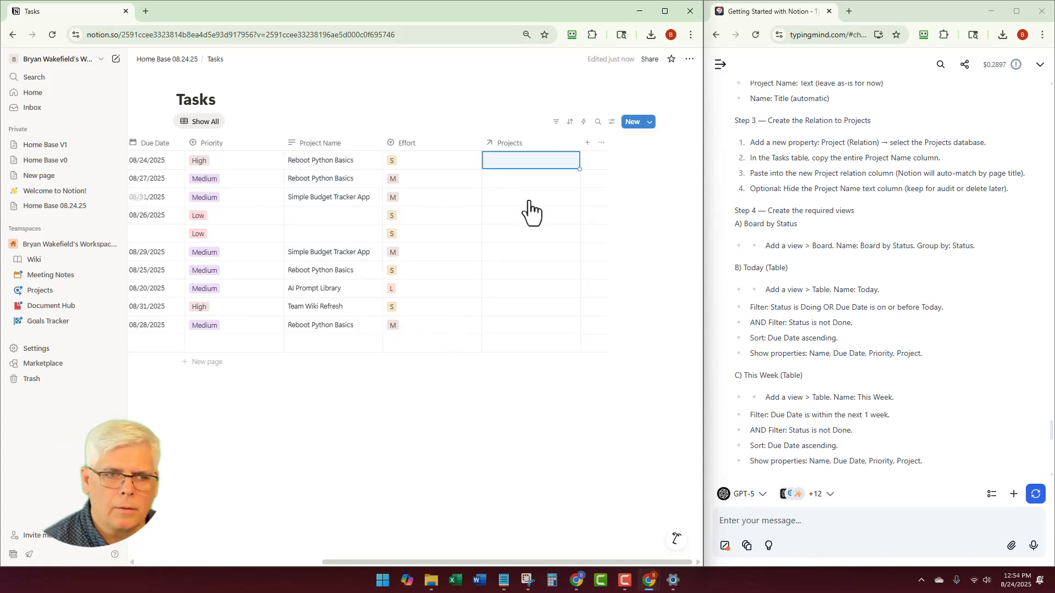
Link the first task to Reboot Python Basics in the Projects relation column
{"action": "type", "text": "r"}
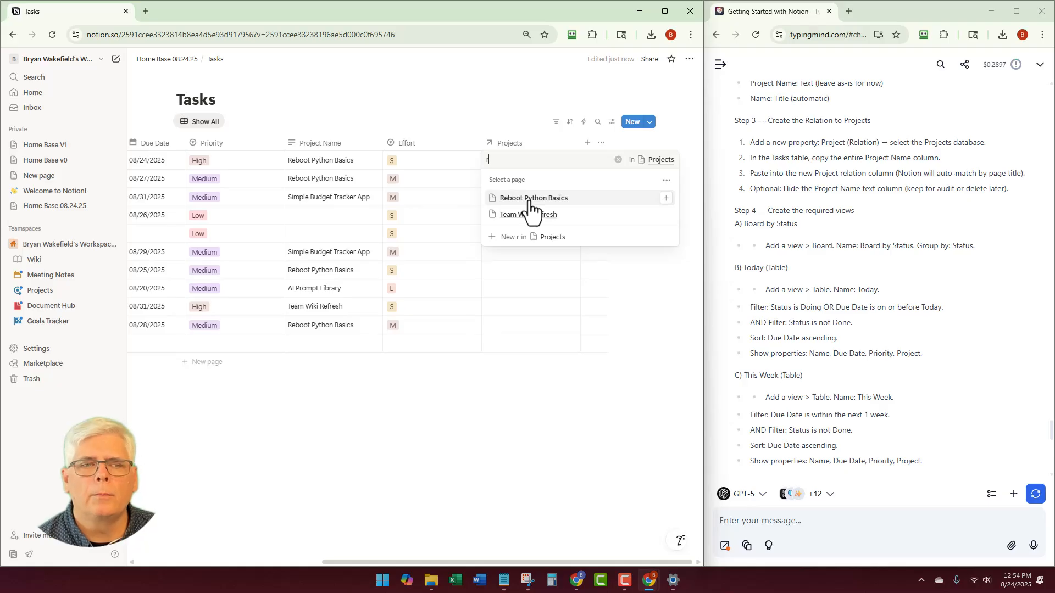
{"action": "left_click", "coordinate": [530, 199]}
Try to copy the Project Name values from the second through tenth tasks into the Projects relation column
{"action": "left_click", "coordinate": [329, 182]}
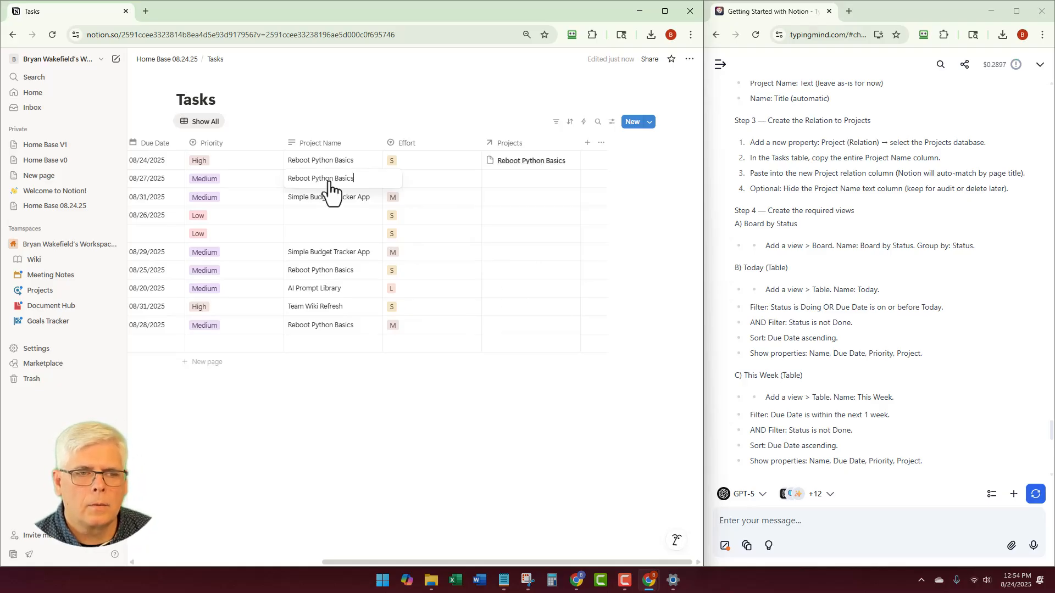
{"action": "key", "text": "Escape"}
{"action": "key", "text": "shift+Down"}
{"action": "key", "text": "shift+Down"}
{"action": "key", "text": "shift+Down"}
{"action": "key", "text": "shift+Down"}
{"action": "key", "text": "shift+Down"}
{"action": "key", "text": "shift+Down"}
{"action": "key", "text": "shift+Down"}
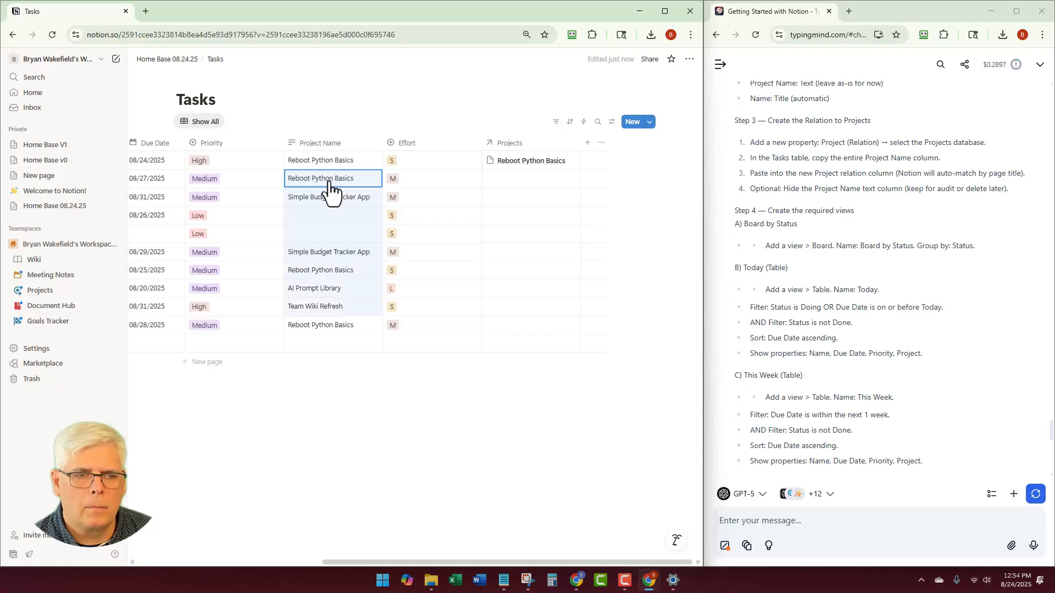
{"action": "key", "text": "shift+Down"}
{"action": "key", "text": "ctrl+c"}
{"action": "key", "text": "Right"}
{"action": "key", "text": "Right"}
{"action": "key", "text": "ctrl+v"}
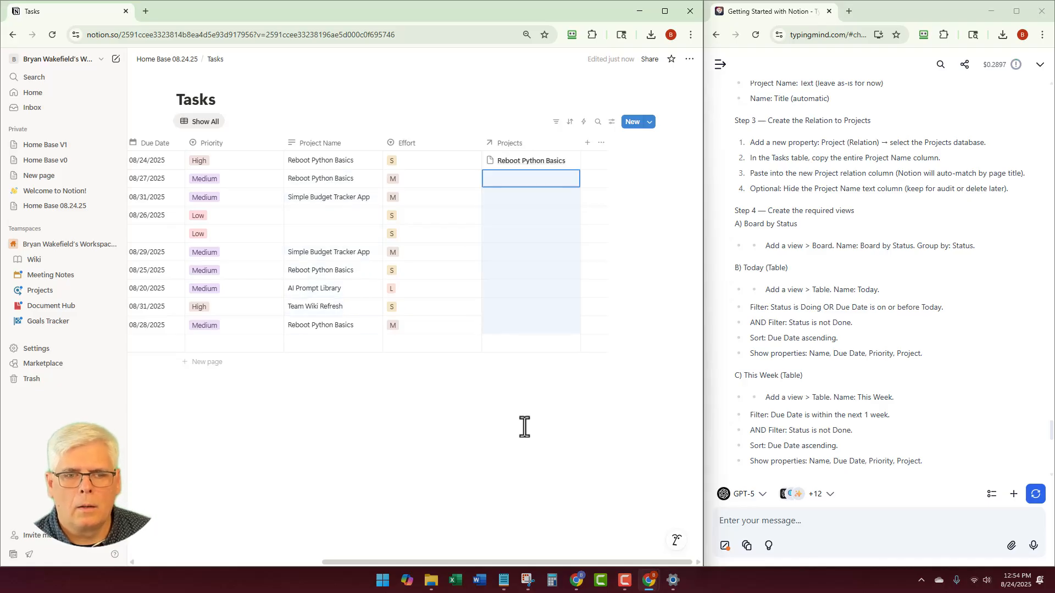
{"action": "left_click", "coordinate": [524, 427]}
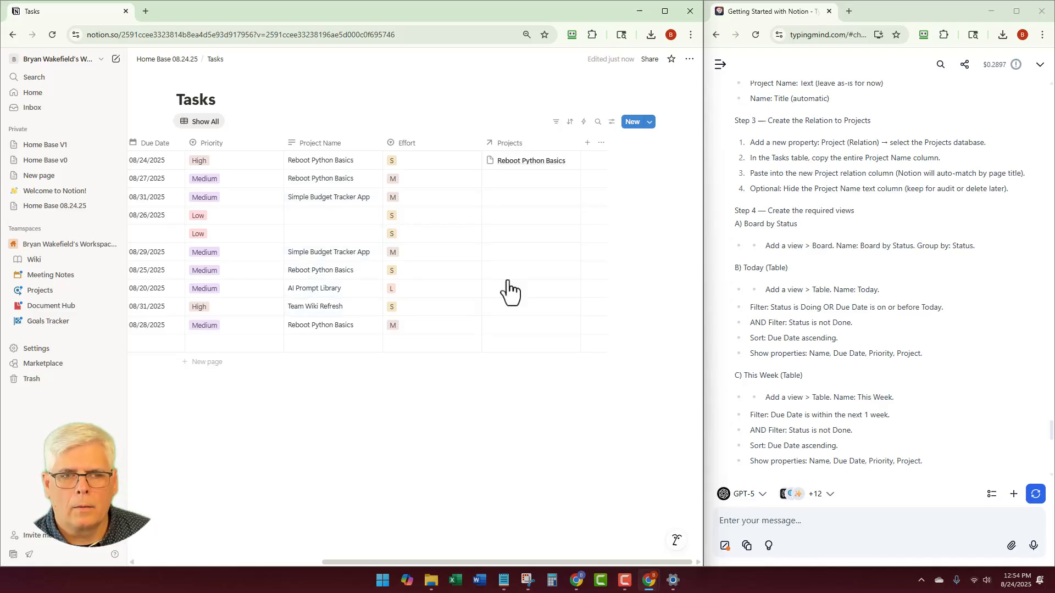
Link the second task to Reboot Python Basics and the third task to Simple Budget Tracker App in the Projects column
{"action": "left_click", "coordinate": [517, 180]}
{"action": "left_click", "coordinate": [516, 217]}
{"action": "left_click", "coordinate": [507, 374]}
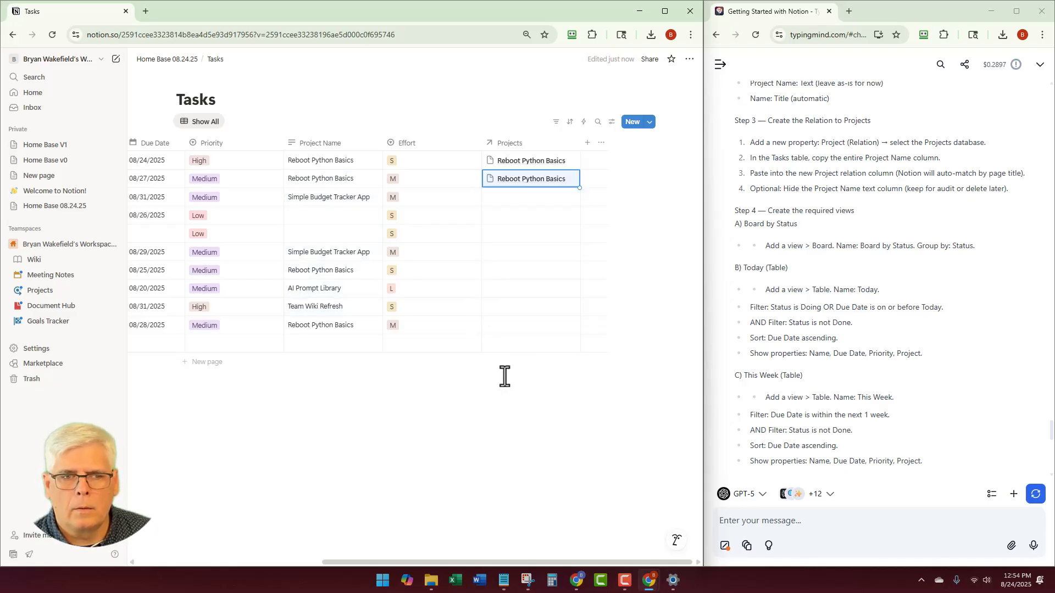
{"action": "left_click", "coordinate": [522, 197]}
{"action": "left_click", "coordinate": [524, 268]}
{"action": "left_click", "coordinate": [530, 385]}
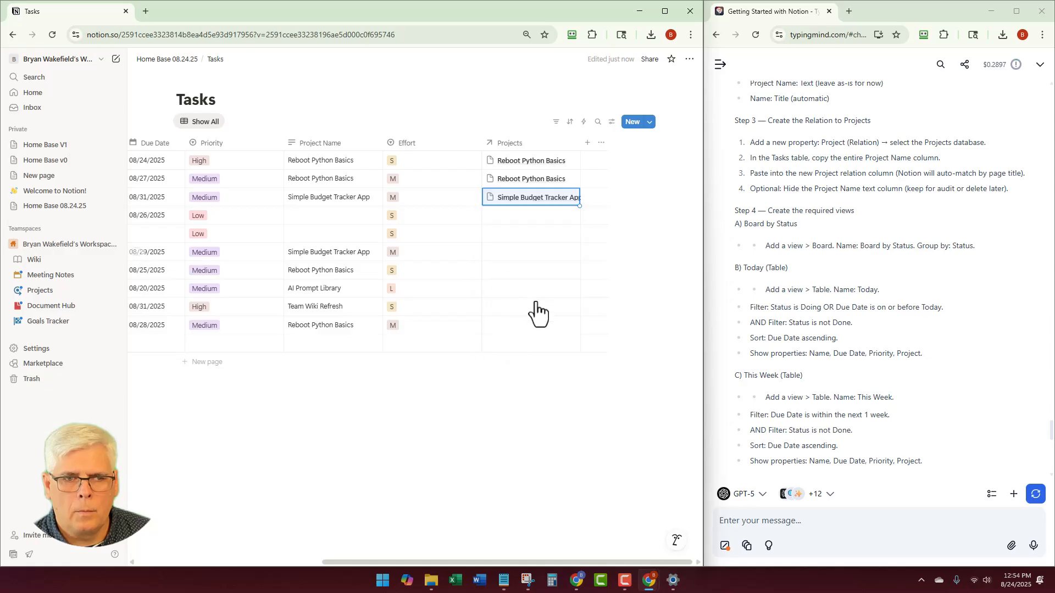
Link the sixth task to Simple Budget Tracker App and the seventh task to Reboot Python Basics in the Projects column
{"action": "left_click", "coordinate": [530, 252]}
{"action": "left_click", "coordinate": [532, 288]}
{"action": "left_click", "coordinate": [516, 423]}
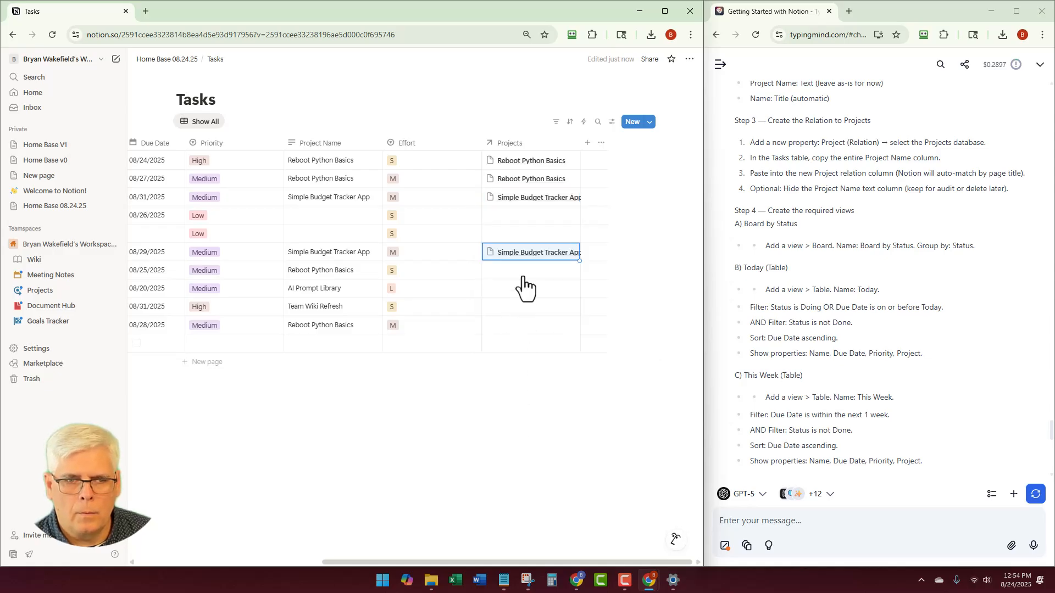
{"action": "left_click", "coordinate": [523, 272]}
{"action": "left_click", "coordinate": [537, 322]}
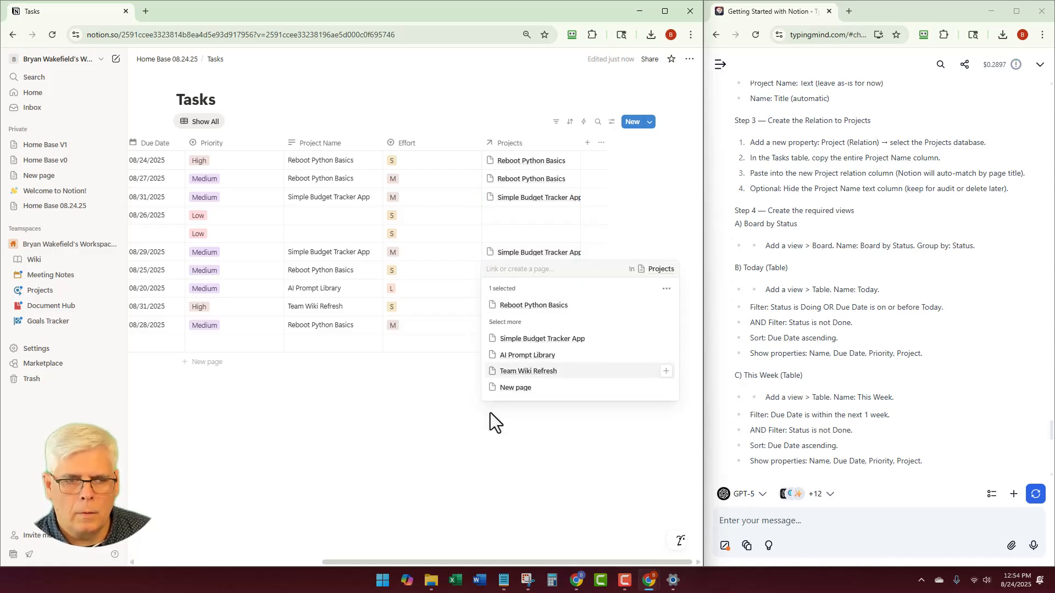
{"action": "left_click", "coordinate": [490, 413]}
Link the eighth task to AI Prompt Library and the ninth task to Team Wiki Refresh in the Projects column
{"action": "left_click", "coordinate": [520, 289]}
{"action": "left_click", "coordinate": [527, 357]}
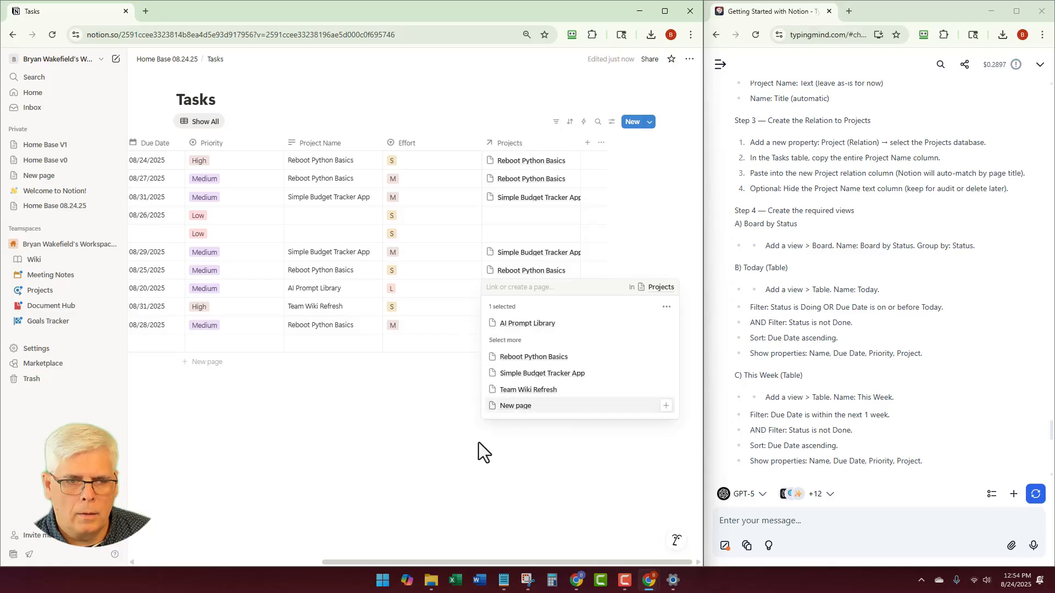
{"action": "left_click", "coordinate": [479, 443]}
{"action": "left_click", "coordinate": [522, 307]}
{"action": "left_click", "coordinate": [527, 390]}
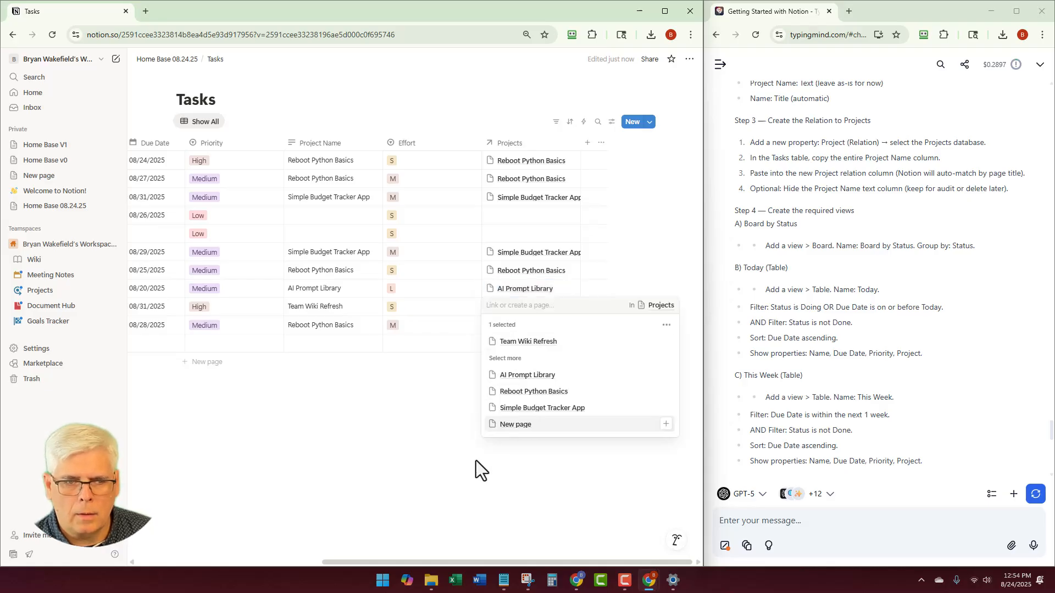
{"action": "left_click", "coordinate": [430, 455]}
Link the tenth task to Reboot Python Basics in the Projects column
{"action": "left_click", "coordinate": [521, 328]}
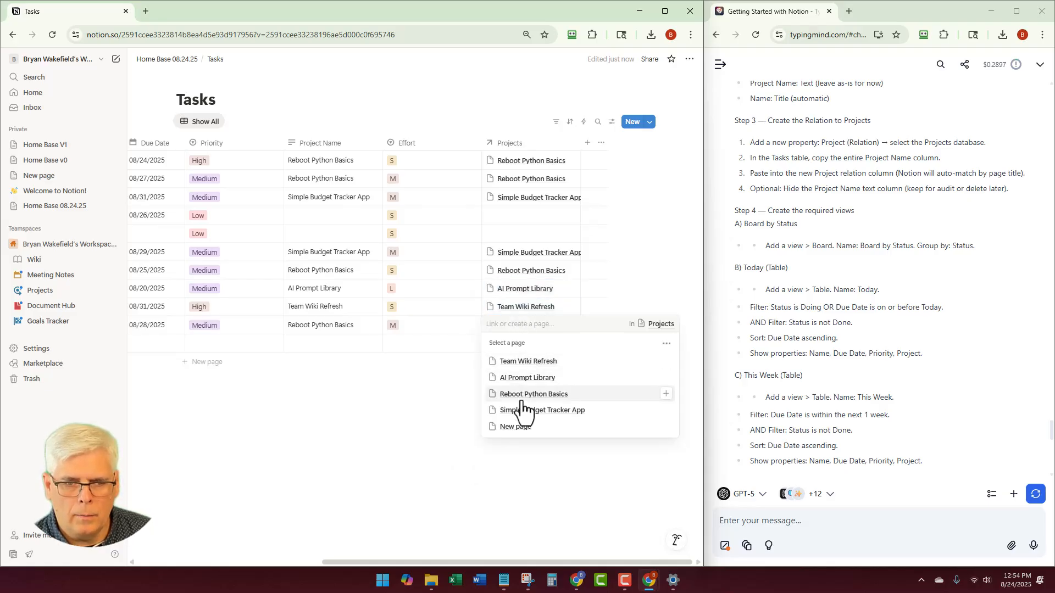
{"action": "left_click", "coordinate": [521, 401]}
{"action": "left_click", "coordinate": [468, 429]}
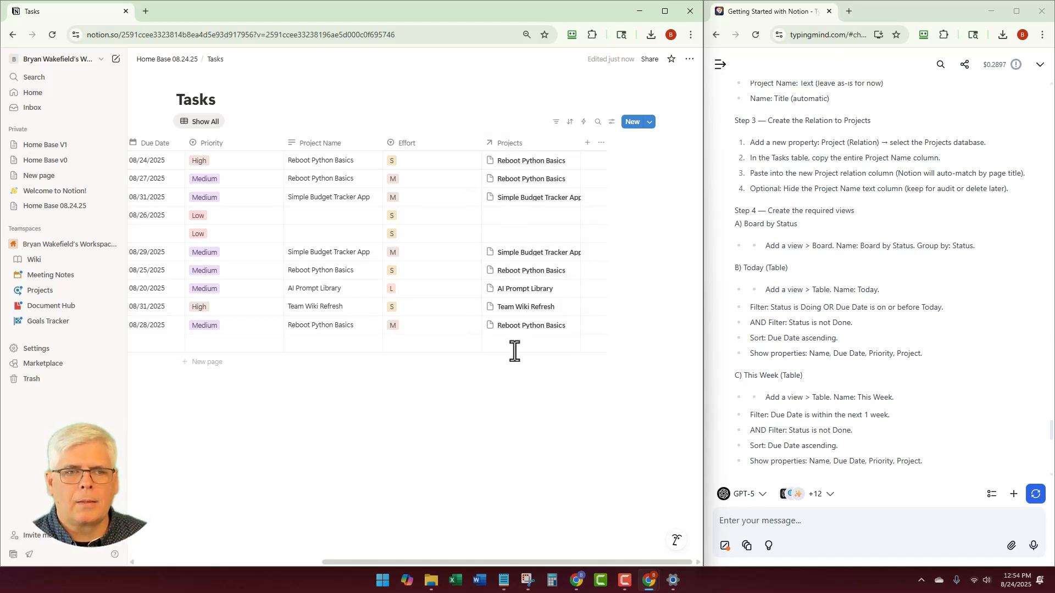
Open the Reboot Python Basics project page from the first task's relation and check its linked Tasks
{"action": "left_click", "coordinate": [524, 165]}
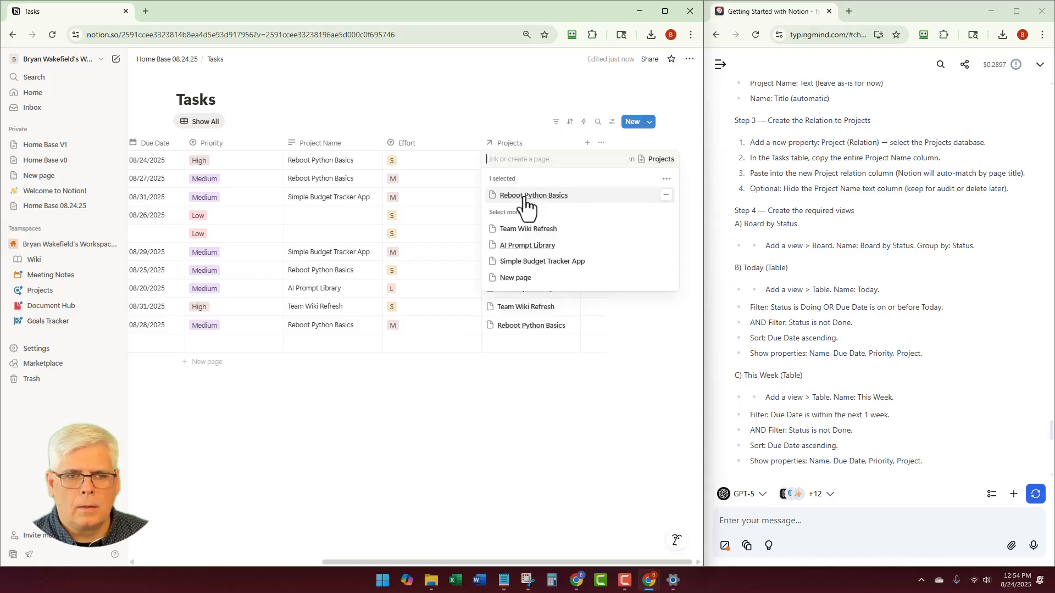
{"action": "left_click", "coordinate": [525, 198]}
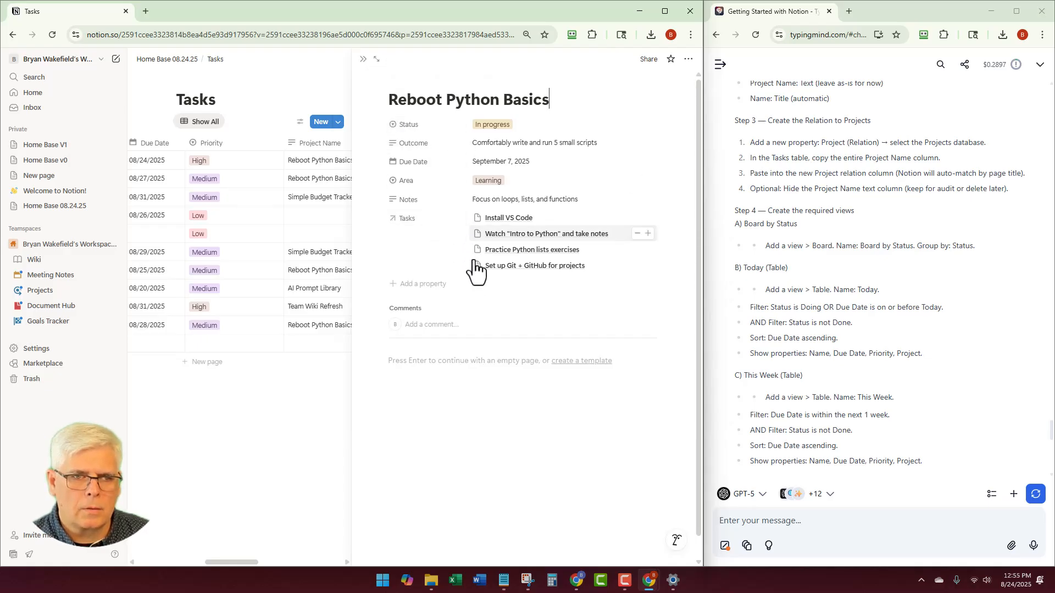
{"action": "key", "text": "Escape"}
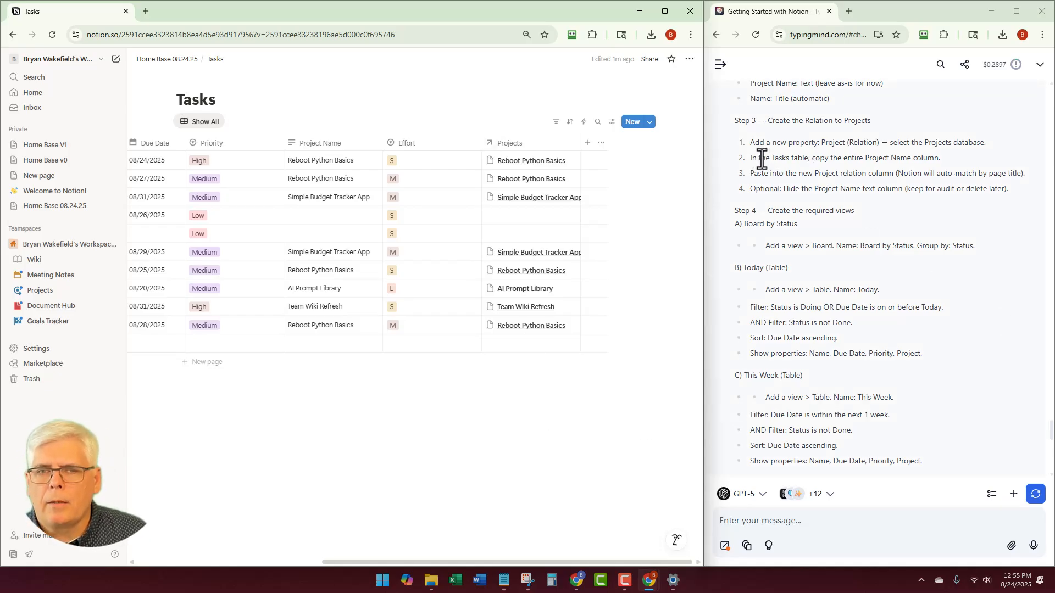
Rename the Projects relation property in the Tasks table to Project (Relation)
{"action": "left_click", "coordinate": [536, 144]}
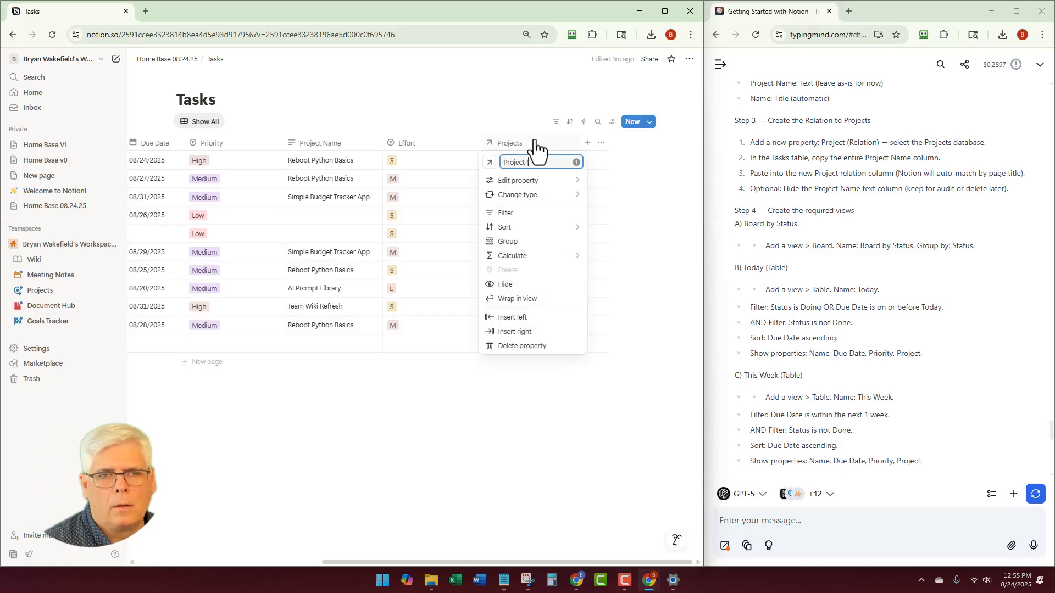
{"action": "type", "text": "Project (Relation)"}
{"action": "key", "text": "Return"}
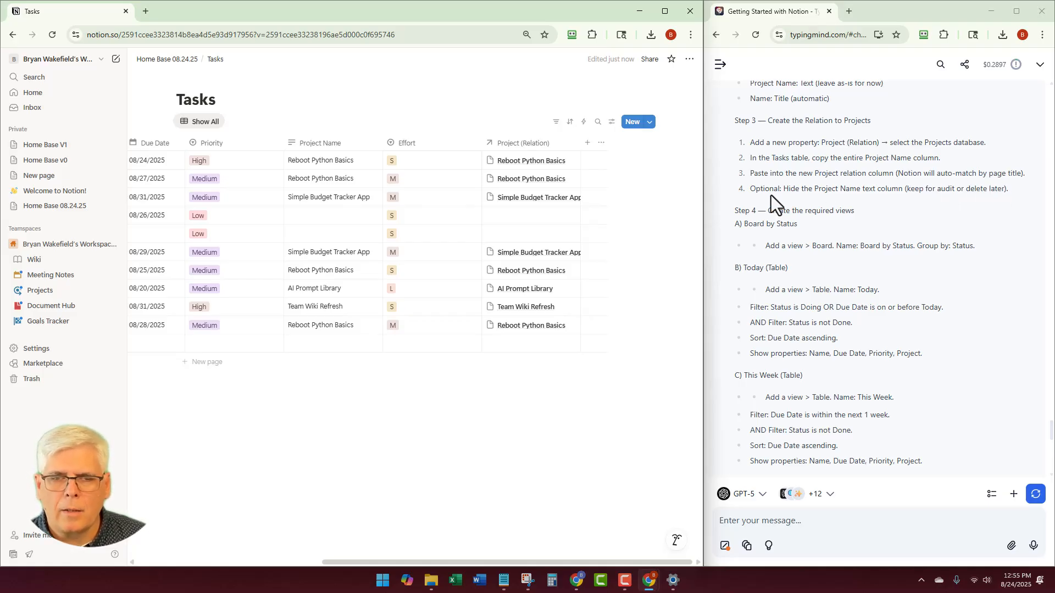
Read the assistant's Step 3 and Step 4 instructions and compare them with the columns of the Tasks table
{"action": "scroll", "coordinate": [733, 251], "scroll_direction": "down", "scroll_amount": 1}
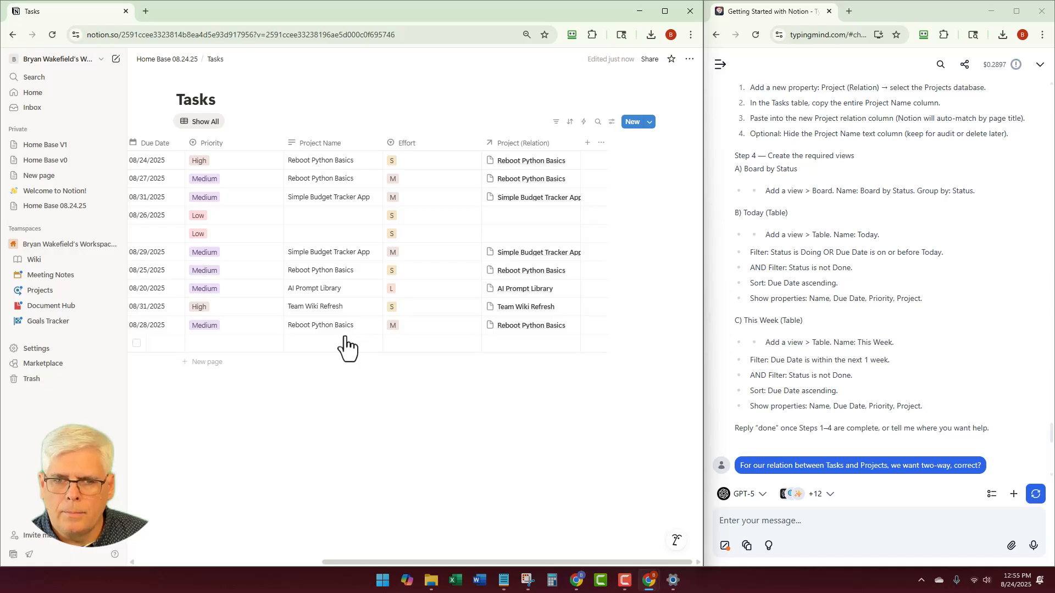
{"action": "scroll", "coordinate": [769, 417], "scroll_direction": "up", "scroll_amount": 1}
{"action": "left_click", "coordinate": [763, 530]}
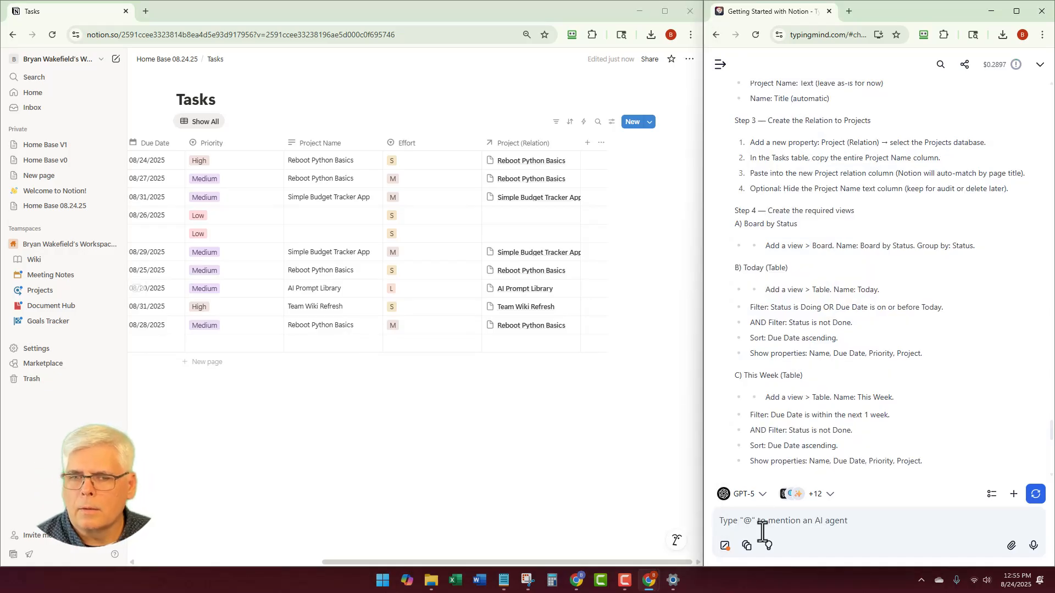
{"action": "scroll", "coordinate": [782, 282], "scroll_direction": "down", "scroll_amount": 2}
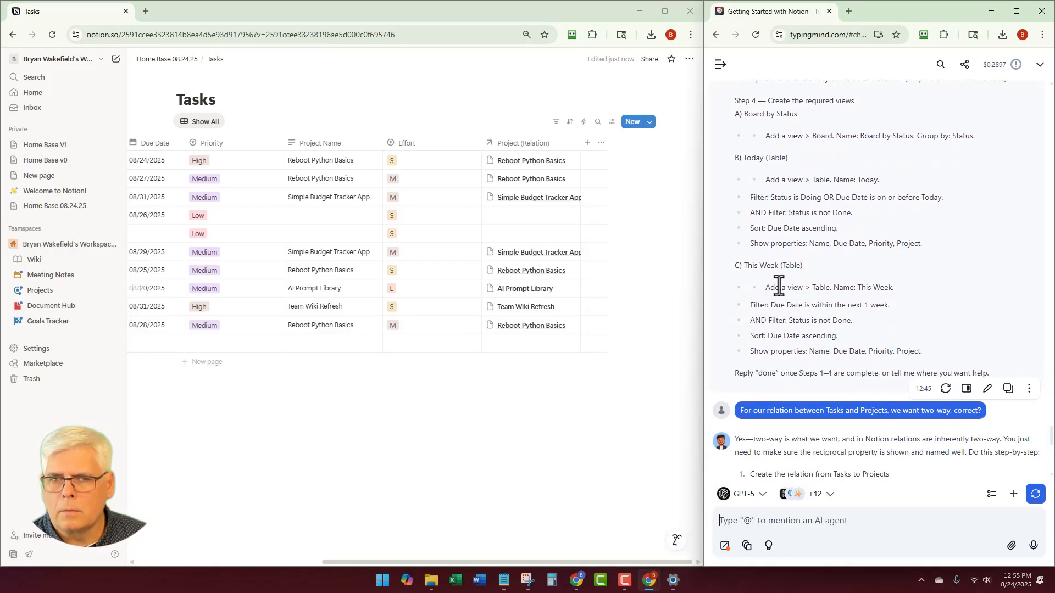
{"action": "scroll", "coordinate": [776, 287], "scroll_direction": "up", "scroll_amount": 1}
{"action": "scroll", "coordinate": [776, 287], "scroll_direction": "down", "scroll_amount": 1}
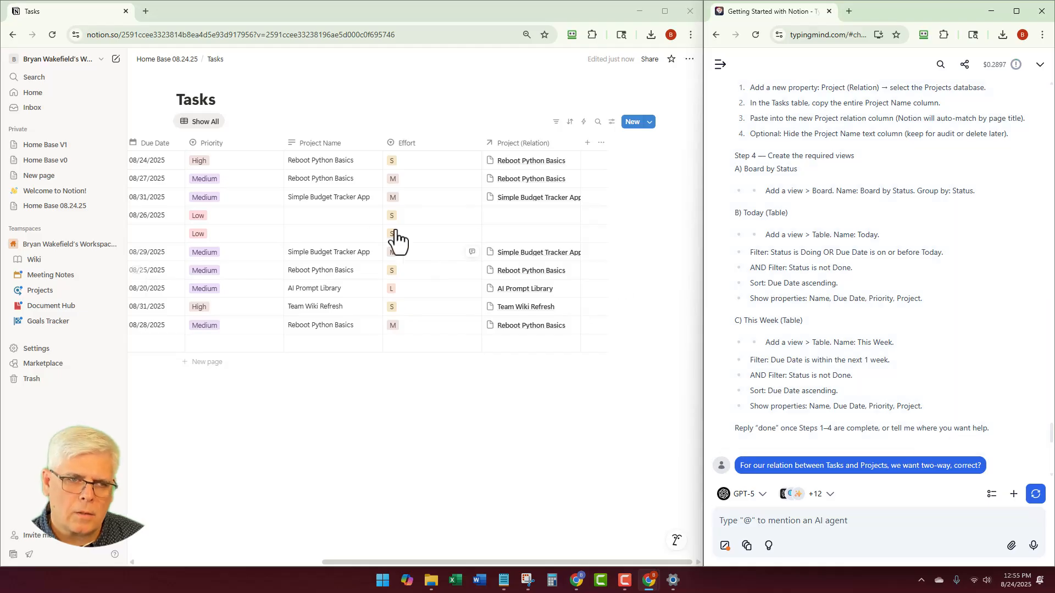
{"action": "left_click", "coordinate": [405, 392]}
{"action": "scroll", "coordinate": [405, 390], "scroll_direction": "left", "scroll_amount": 5}
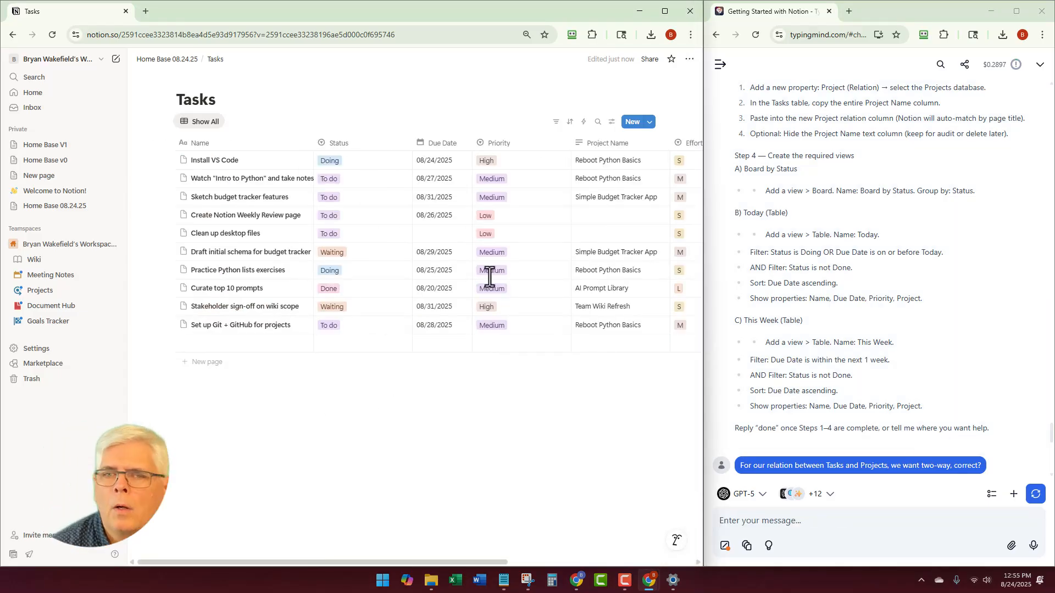
{"action": "scroll", "coordinate": [740, 134], "scroll_direction": "up", "scroll_amount": 1}
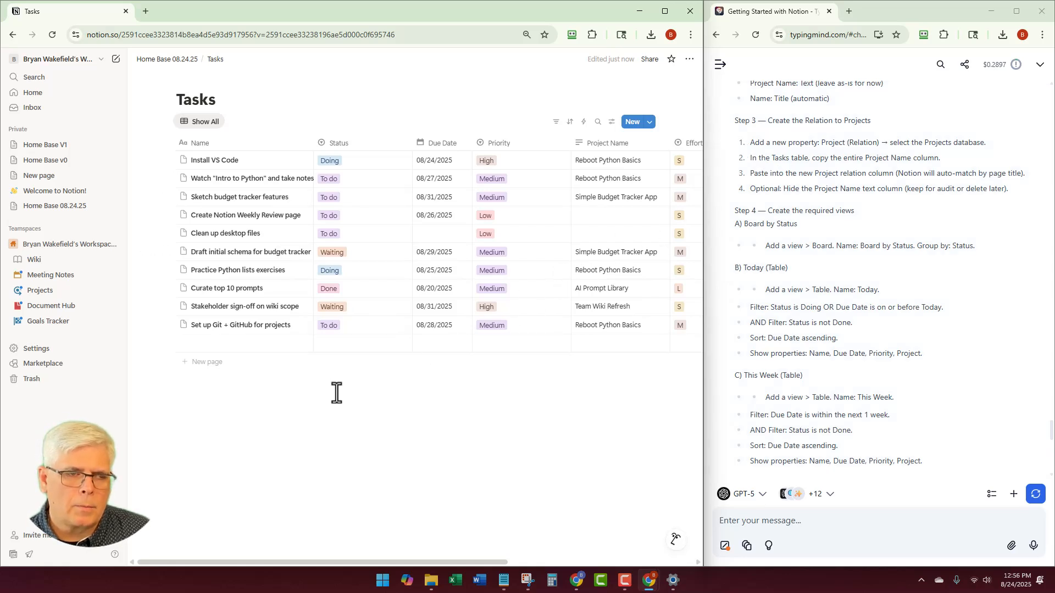
Open the Projects database from Home Base 08.24.25 and widen its Tasks column to fit all the linked tasks of each project
{"action": "left_click", "coordinate": [166, 62]}
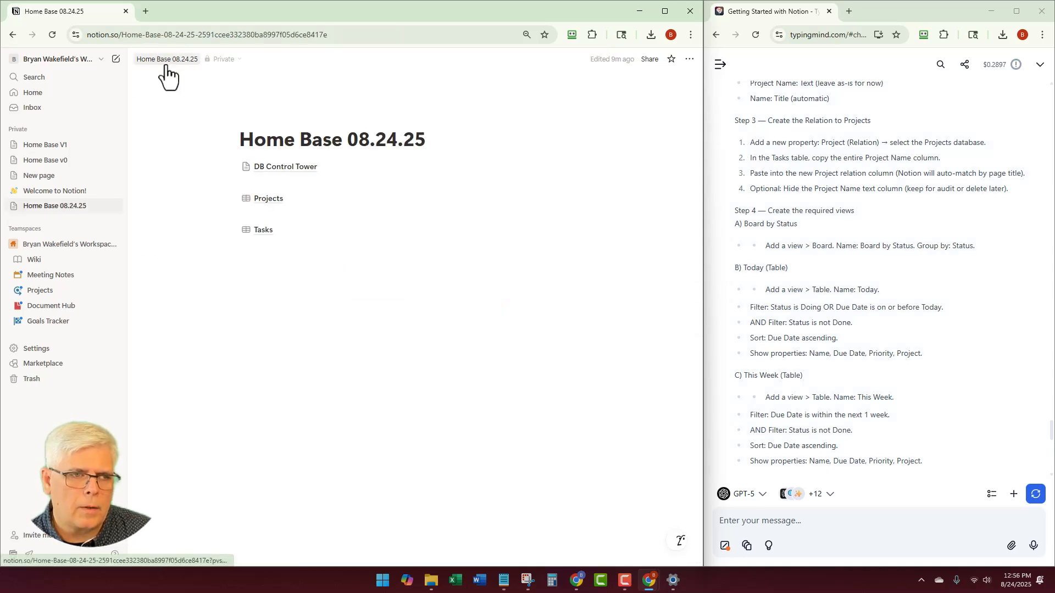
{"action": "left_click", "coordinate": [268, 200]}
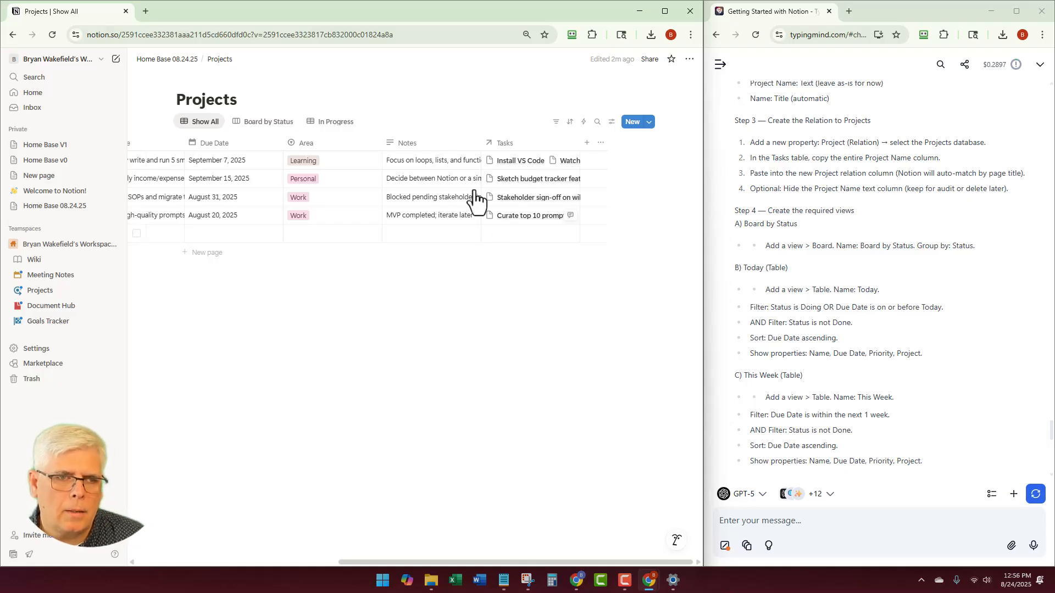
{"action": "left_click_drag", "start_coordinate": [583, 145], "coordinate": [676, 145]}
{"action": "scroll", "coordinate": [539, 250], "scroll_direction": "left", "scroll_amount": 5}
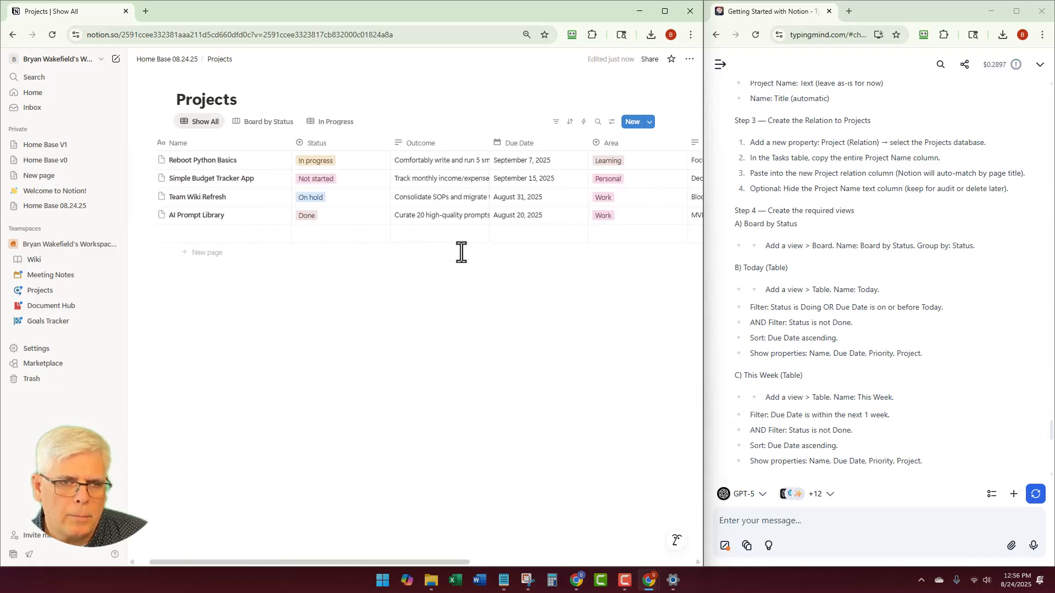
{"action": "scroll", "coordinate": [462, 250], "scroll_direction": "right", "scroll_amount": 5}
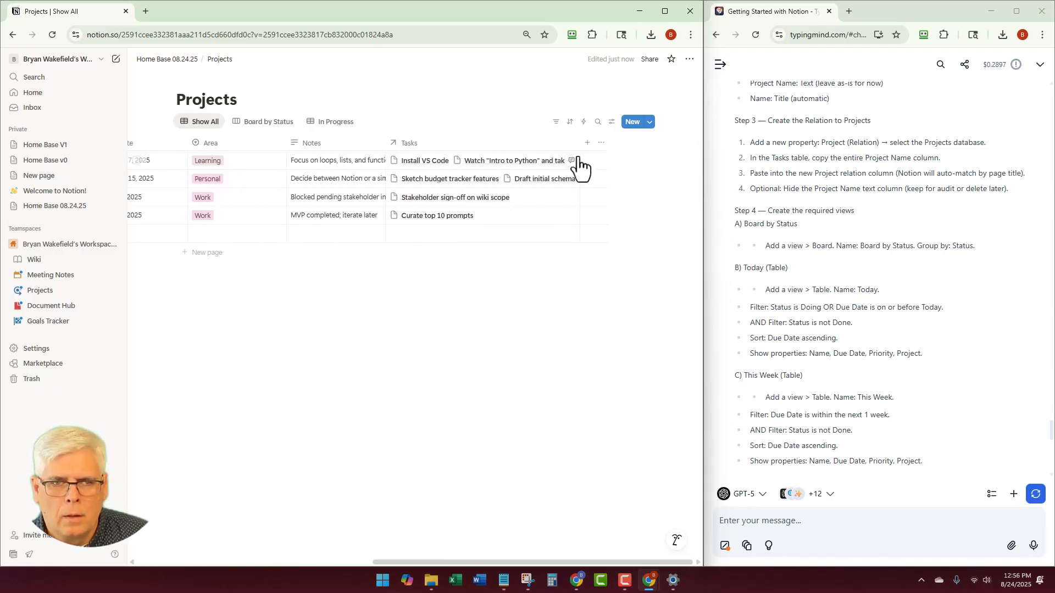
{"action": "left_click_drag", "start_coordinate": [580, 157], "coordinate": [713, 165]}
{"action": "scroll", "coordinate": [566, 244], "scroll_direction": "right", "scroll_amount": 3}
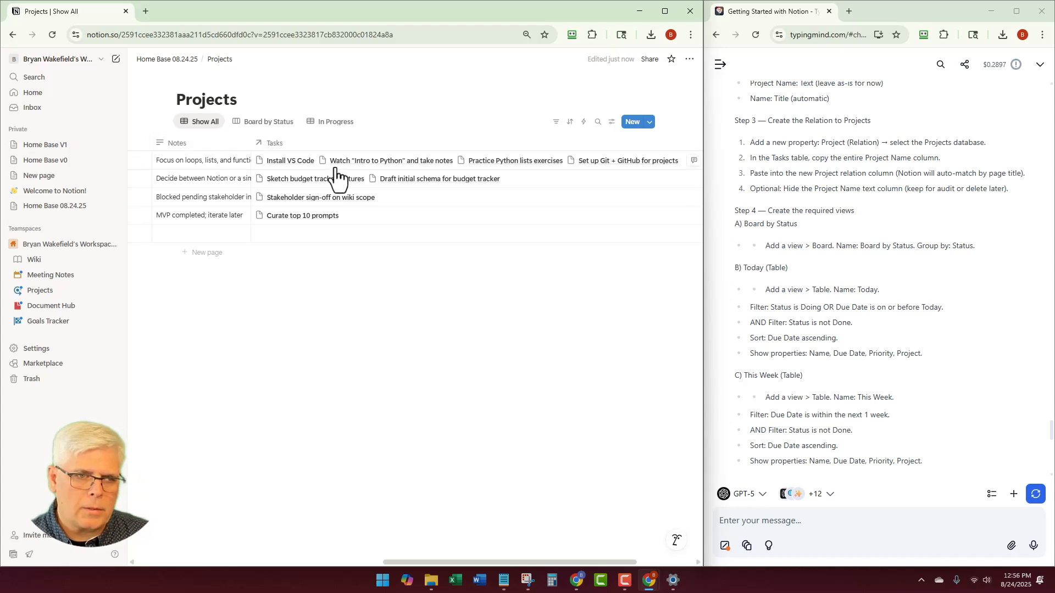
{"action": "scroll", "coordinate": [396, 245], "scroll_direction": "left", "scroll_amount": 5}
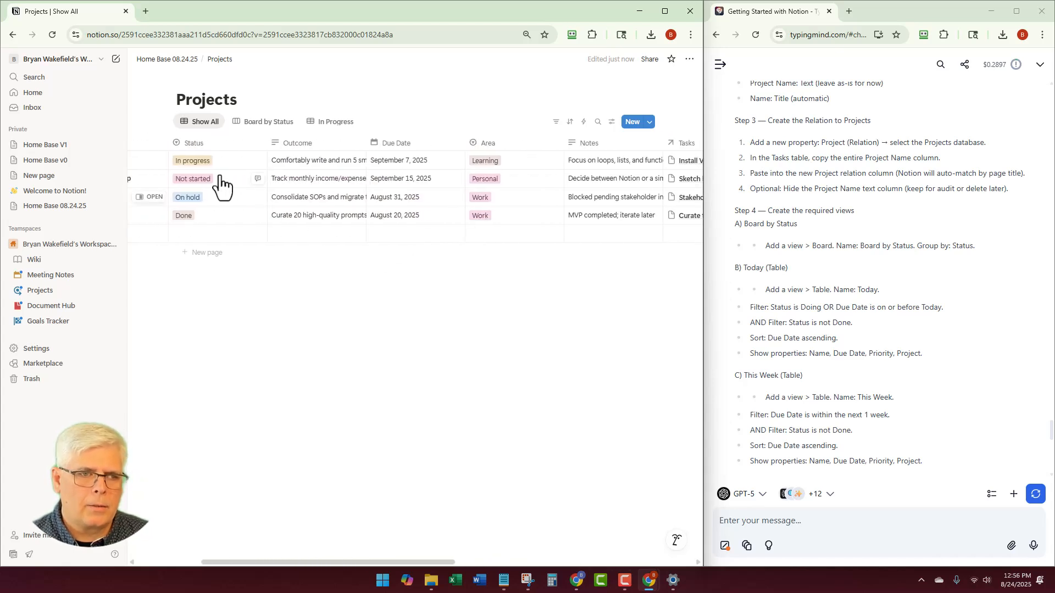
{"action": "scroll", "coordinate": [404, 182], "scroll_direction": "right", "scroll_amount": 5}
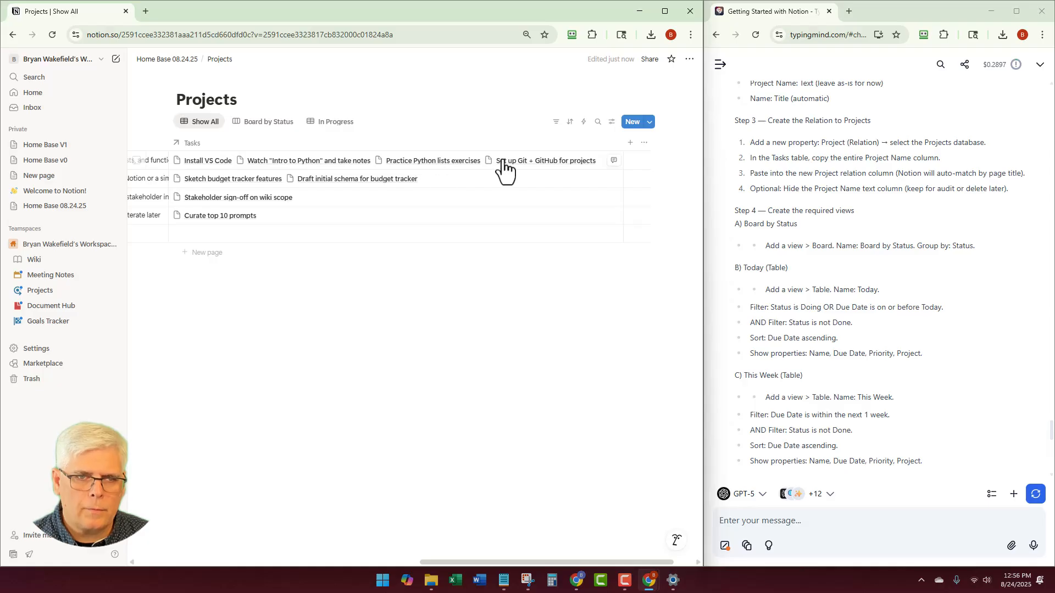
Return to the Tasks database through Home Base 08.24.25 and add a board view named Board by Status, grouped by Status
{"action": "left_click", "coordinate": [187, 60]}
{"action": "left_click", "coordinate": [264, 231]}
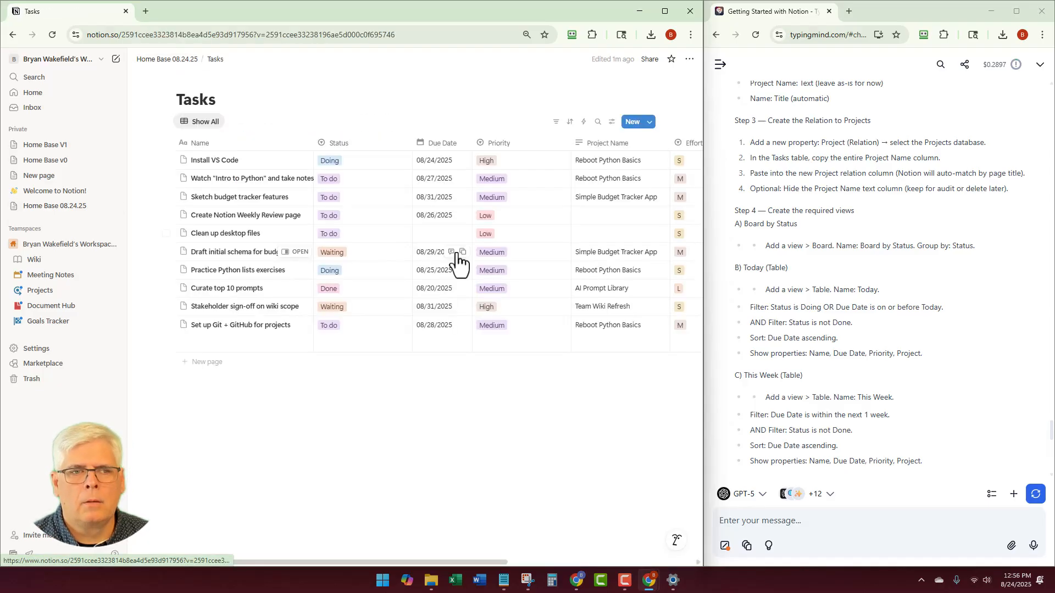
{"action": "scroll", "coordinate": [368, 352], "scroll_direction": "right", "scroll_amount": 3}
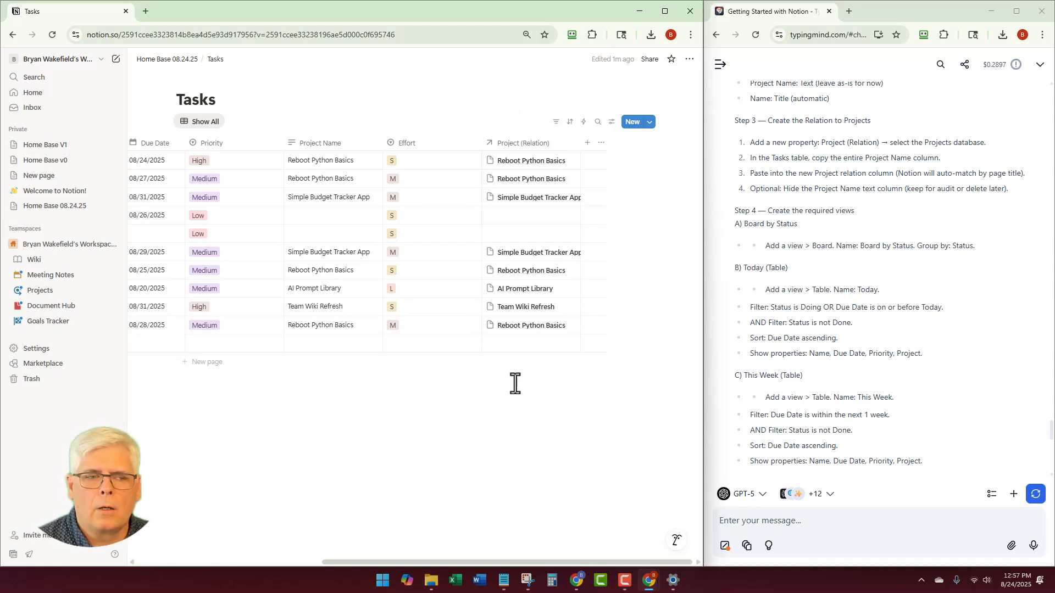
{"action": "scroll", "coordinate": [515, 384], "scroll_direction": "left", "scroll_amount": 5}
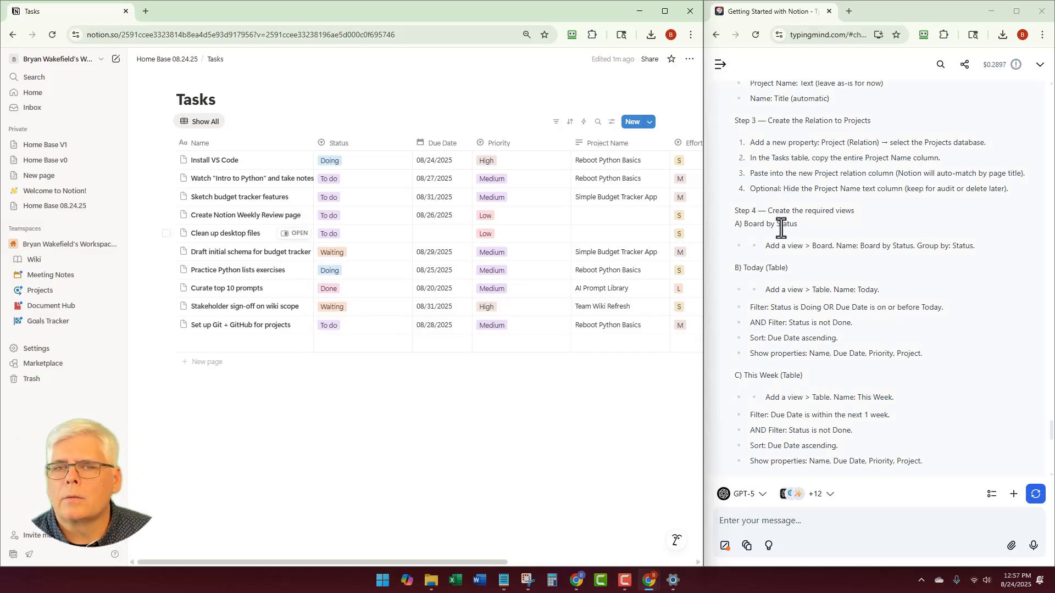
{"action": "scroll", "coordinate": [803, 223], "scroll_direction": "down", "scroll_amount": 2}
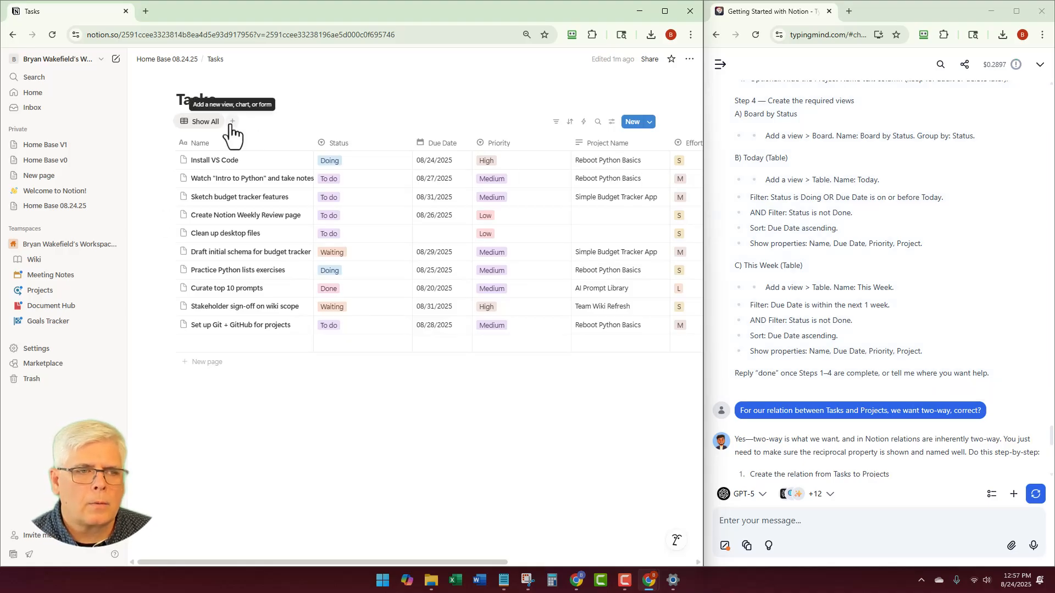
{"action": "left_click", "coordinate": [230, 124]}
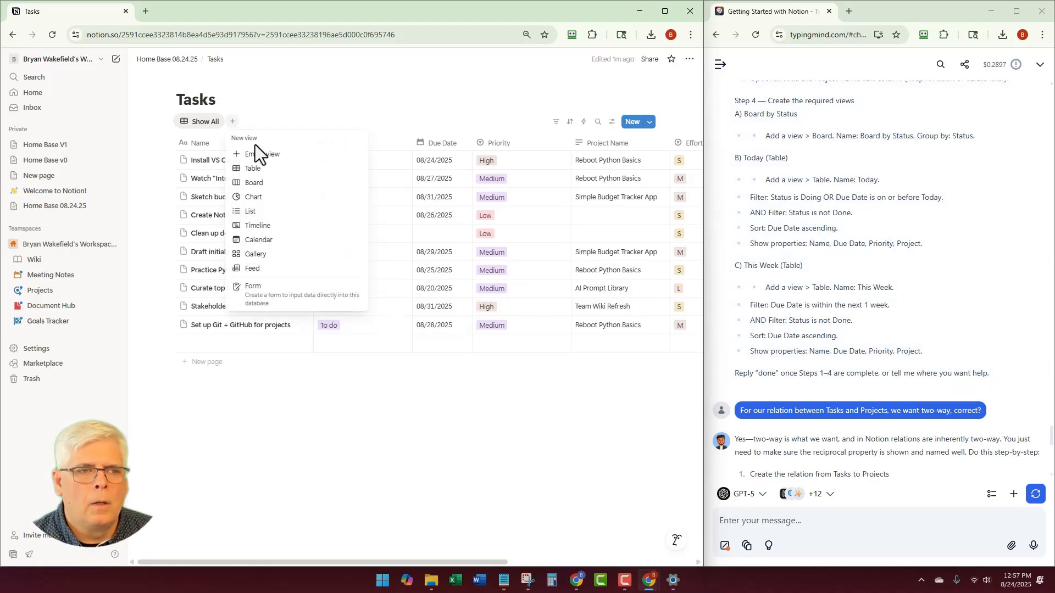
{"action": "left_click", "coordinate": [254, 184]}
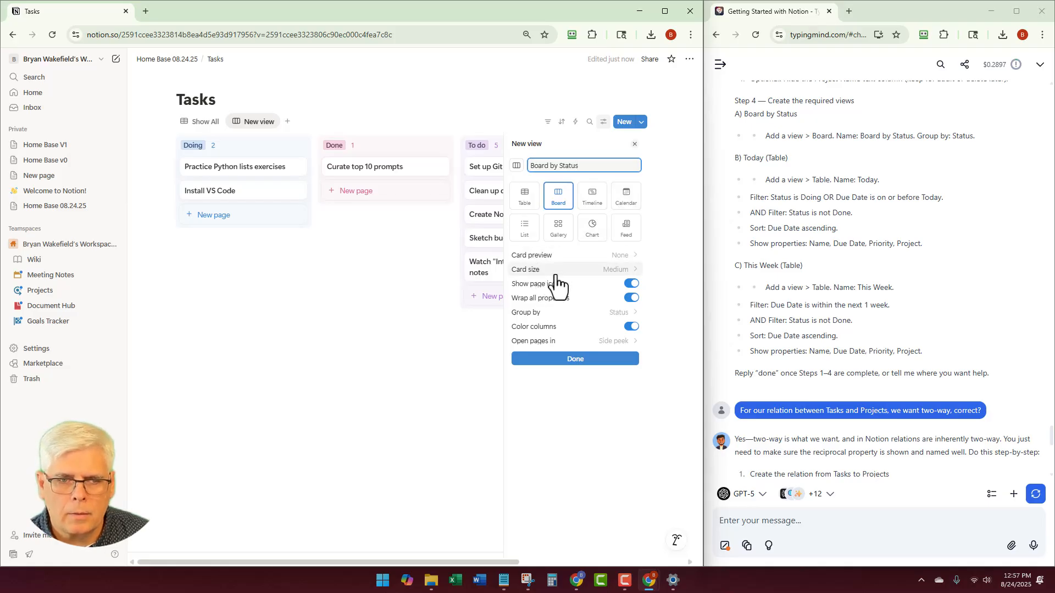
{"action": "left_click", "coordinate": [576, 360]}
{"action": "left_click", "coordinate": [313, 341]}
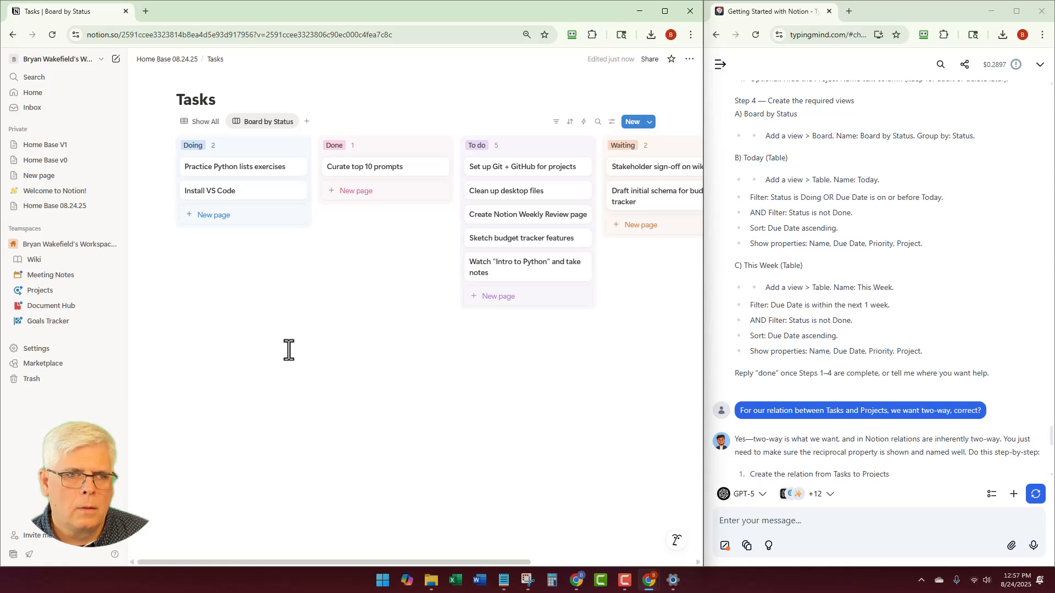
Show Due Date, Effort, Priority, Project Name, Status and Project (Relation) on the cards of the Board by Status view
{"action": "scroll", "coordinate": [287, 331], "scroll_direction": "right", "scroll_amount": 5}
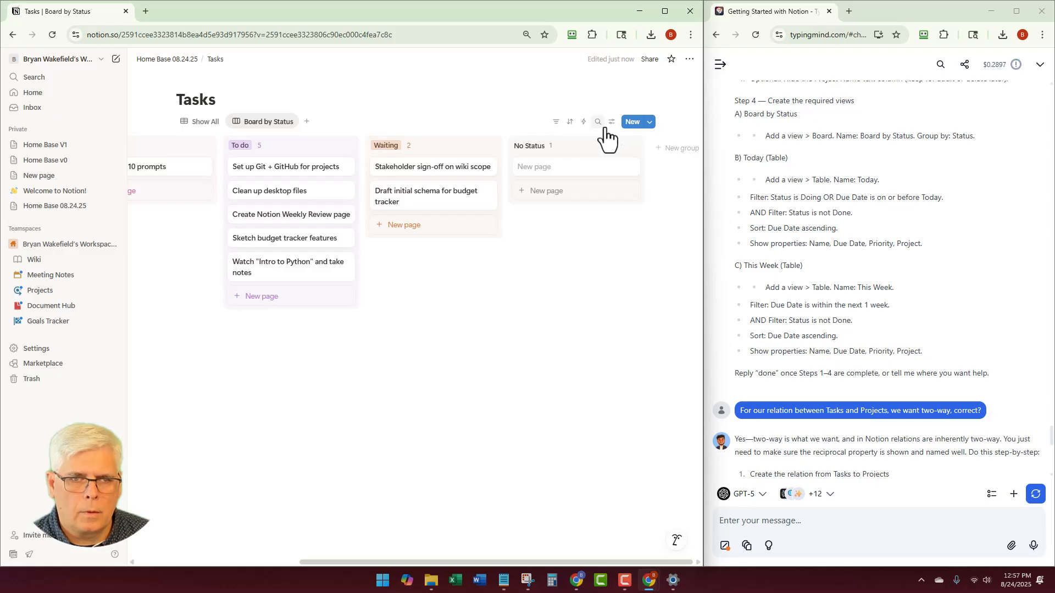
{"action": "left_click", "coordinate": [611, 122]}
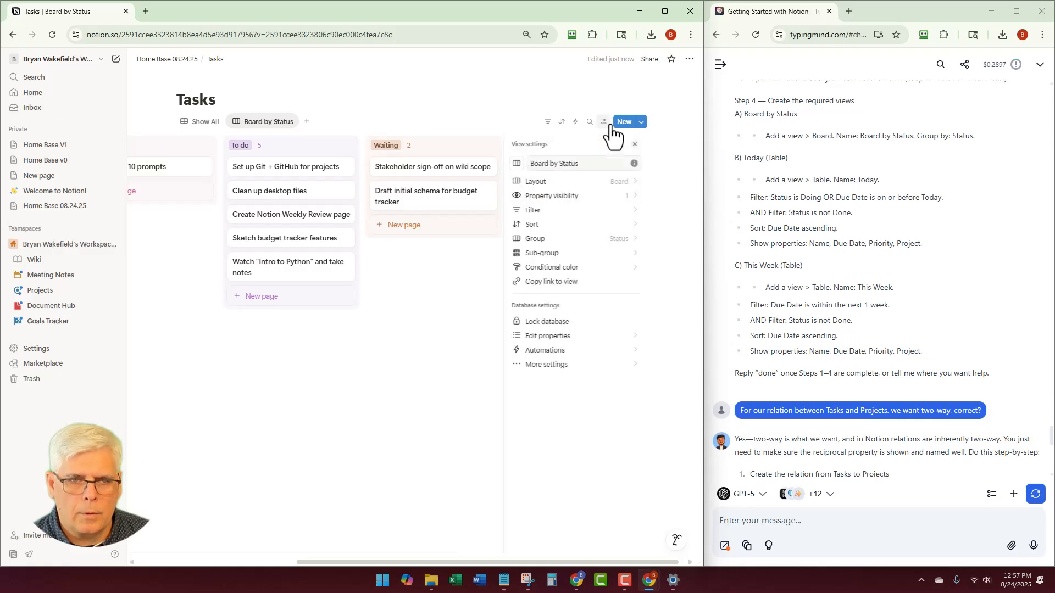
{"action": "left_click", "coordinate": [560, 198]}
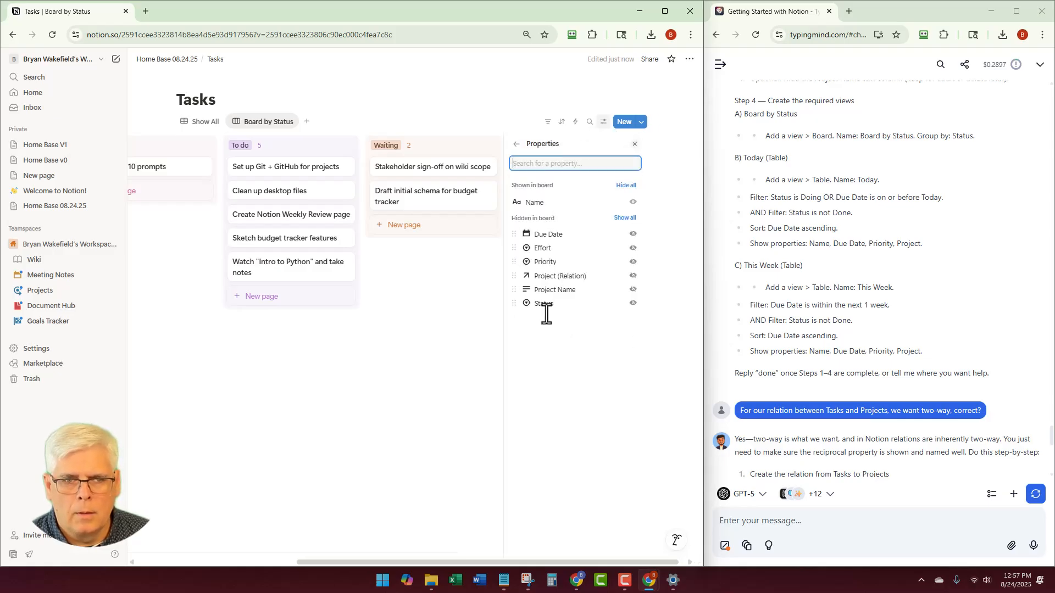
{"action": "left_click", "coordinate": [633, 237]}
{"action": "left_click", "coordinate": [633, 250]}
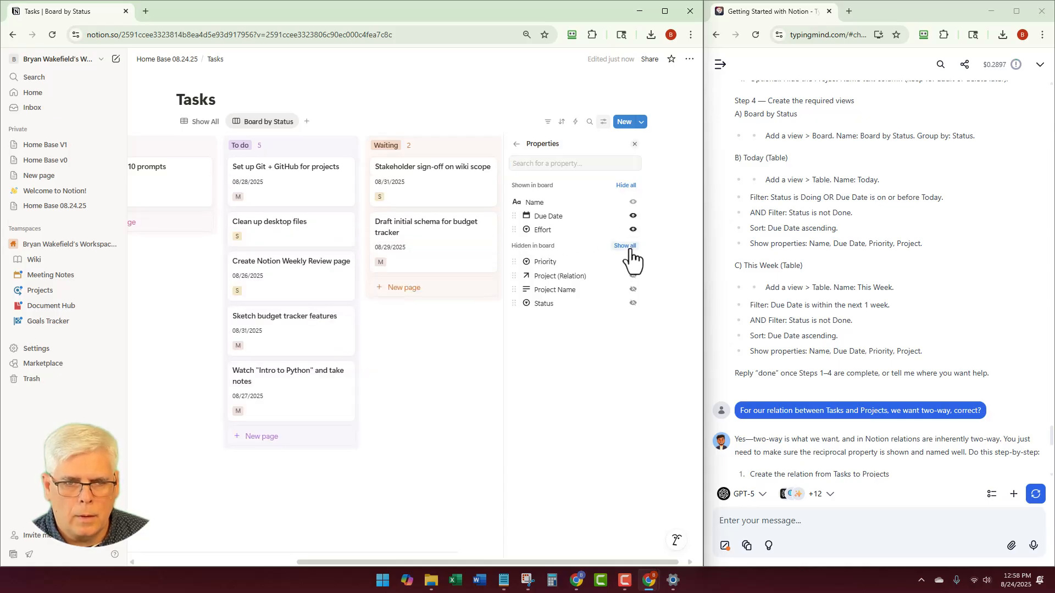
{"action": "left_click", "coordinate": [633, 263]}
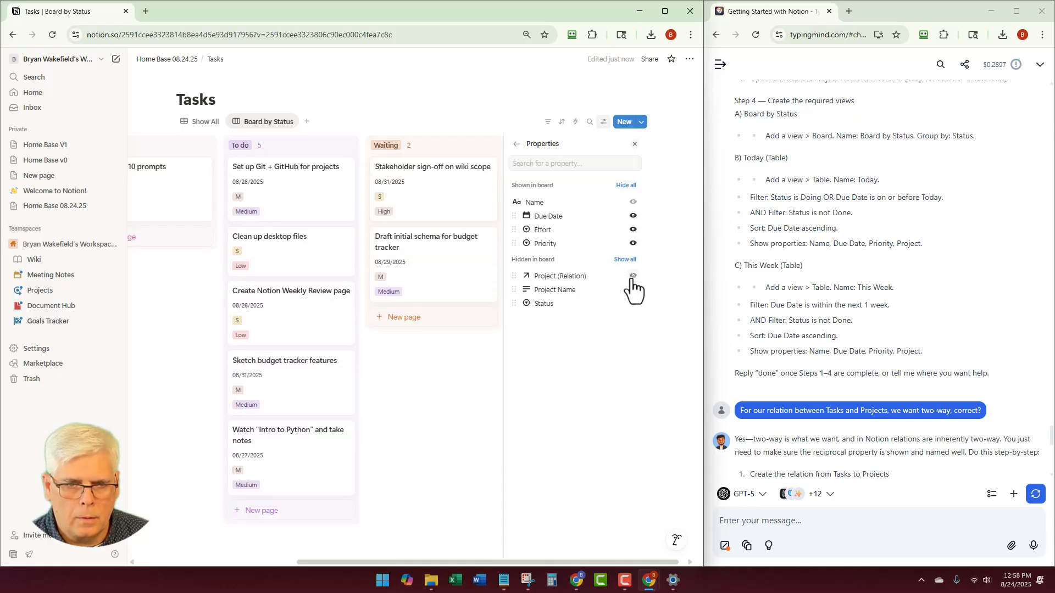
{"action": "left_click", "coordinate": [633, 289]}
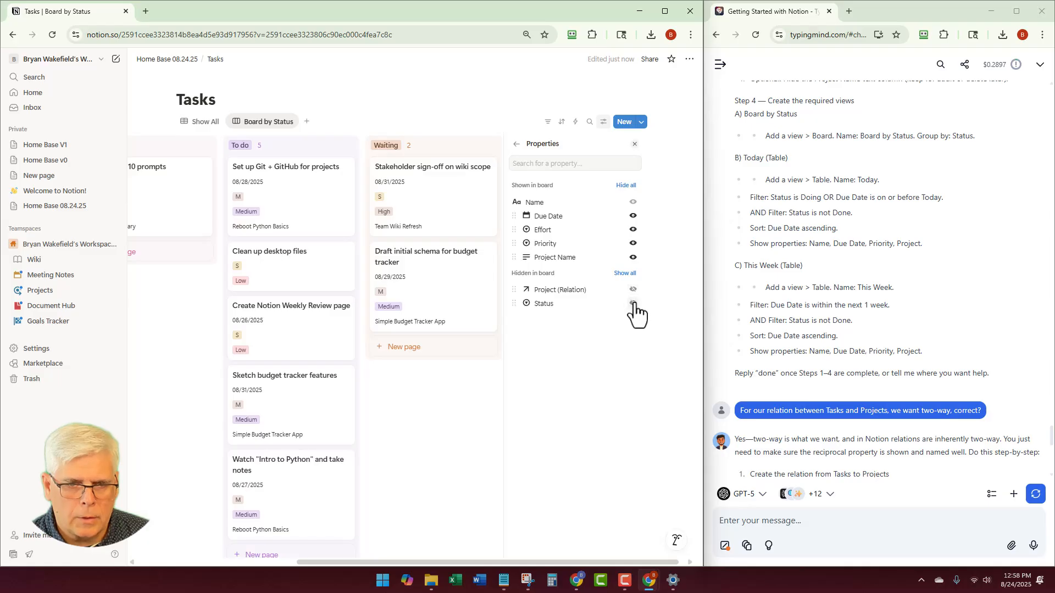
{"action": "left_click", "coordinate": [633, 304]}
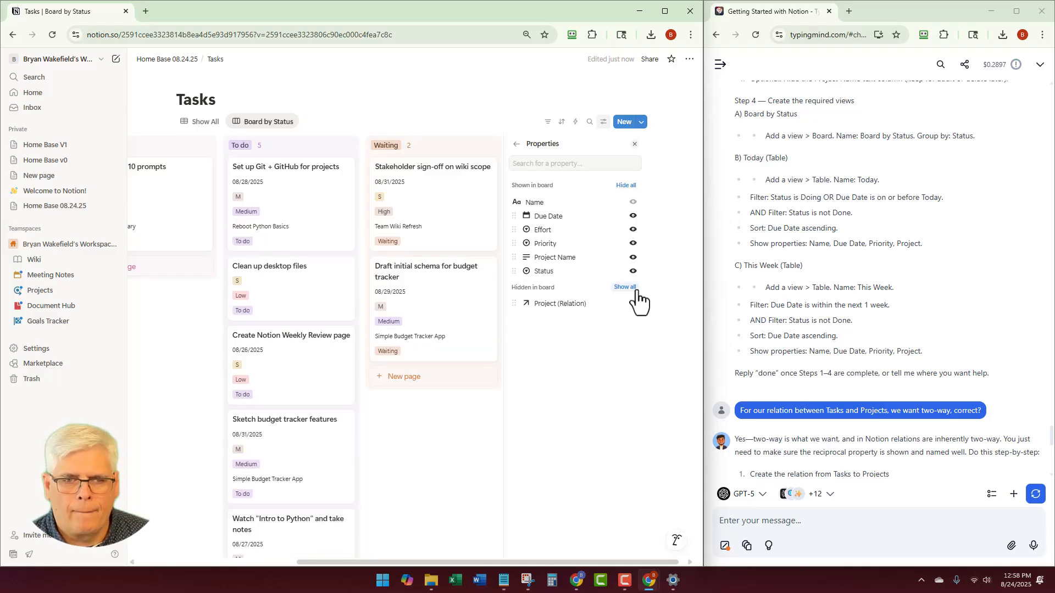
{"action": "left_click", "coordinate": [633, 302]}
{"action": "left_click", "coordinate": [471, 96]}
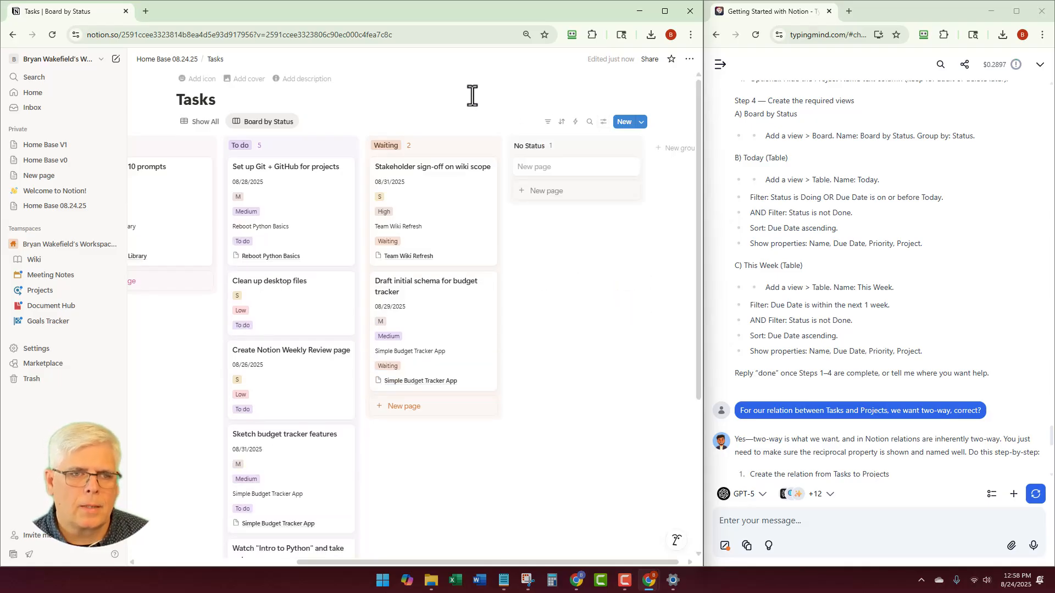
{"action": "scroll", "coordinate": [548, 308], "scroll_direction": "left", "scroll_amount": 5}
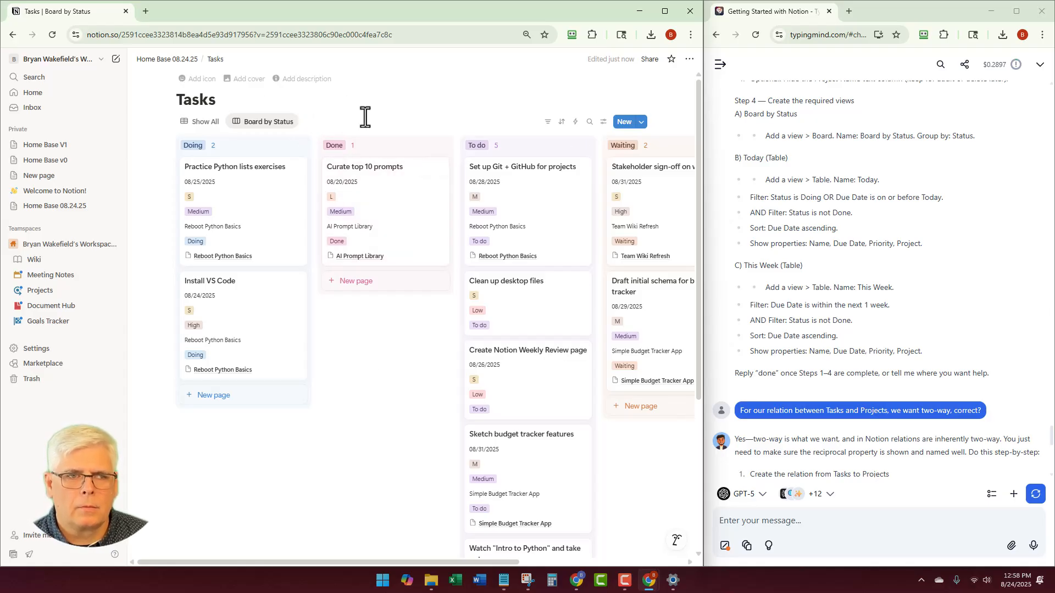
Check the layout options of the Board by Status view, including grouping and column colors, and close the settings
{"action": "left_click", "coordinate": [255, 122]}
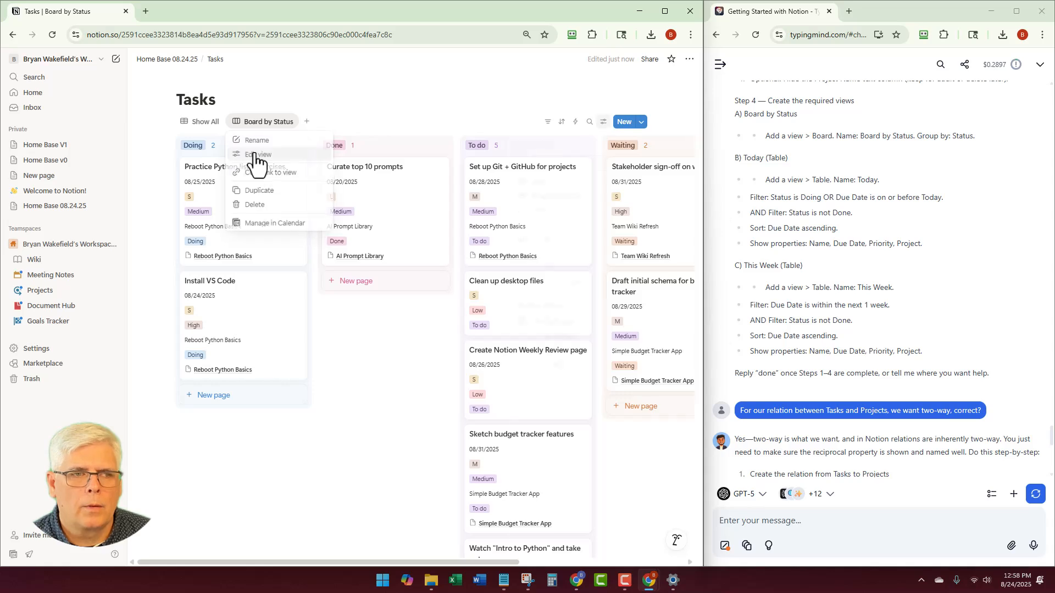
{"action": "left_click", "coordinate": [257, 155]}
{"action": "left_click", "coordinate": [572, 182]}
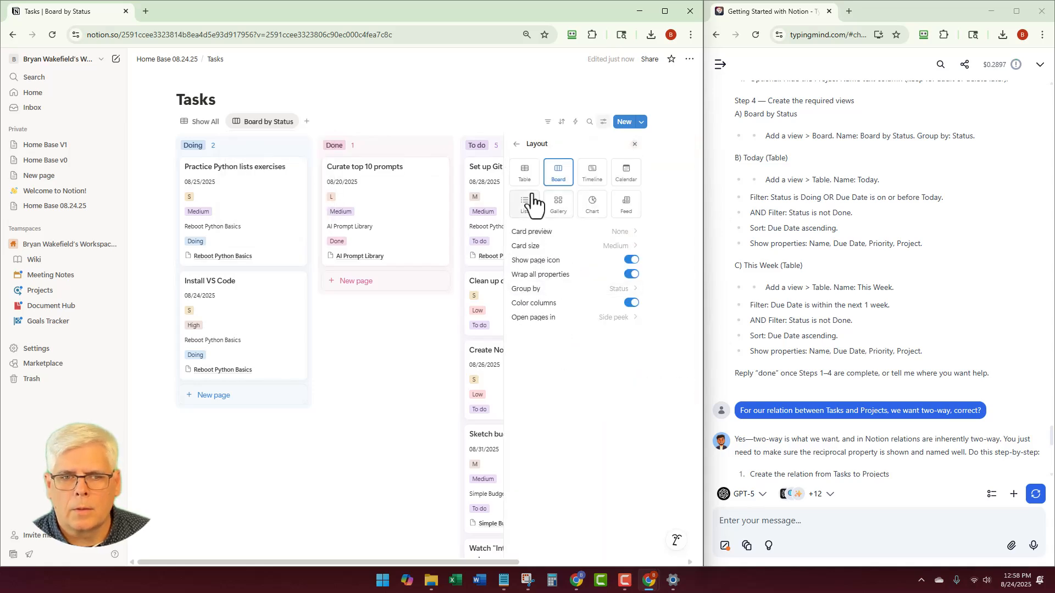
{"action": "left_click", "coordinate": [631, 303]}
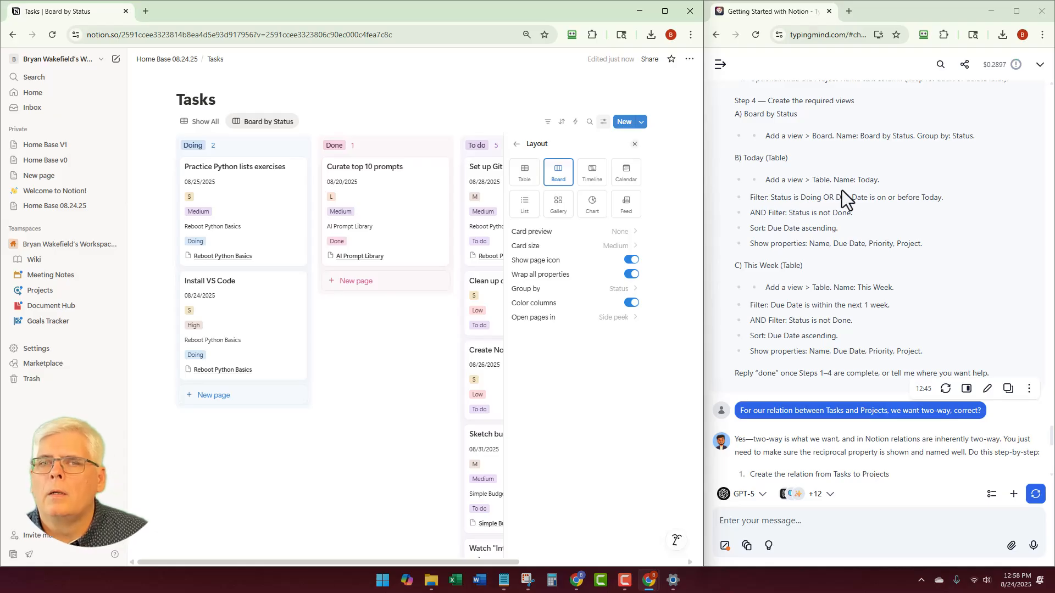
{"action": "left_click", "coordinate": [460, 104]}
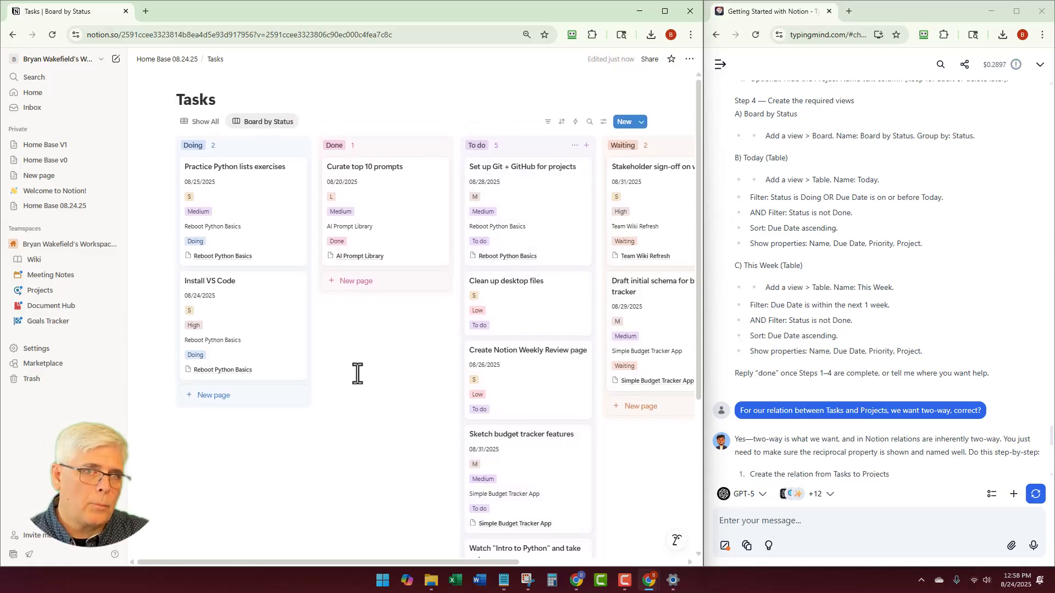
Add a table view named Today to the Tasks database and close its view settings
{"action": "scroll", "coordinate": [358, 373], "scroll_direction": "right", "scroll_amount": 5}
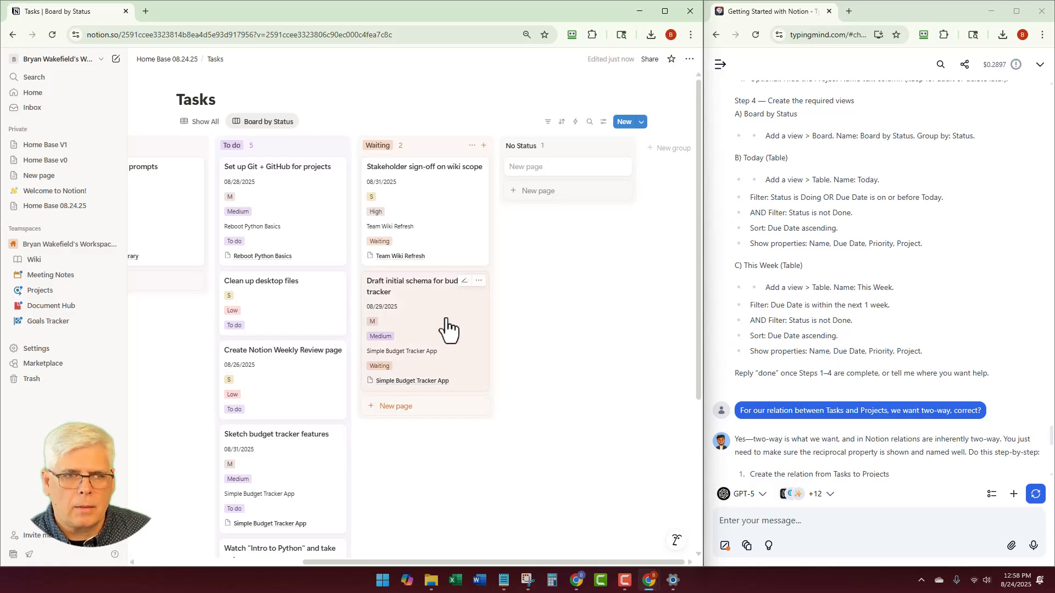
{"action": "scroll", "coordinate": [534, 295], "scroll_direction": "left", "scroll_amount": 5}
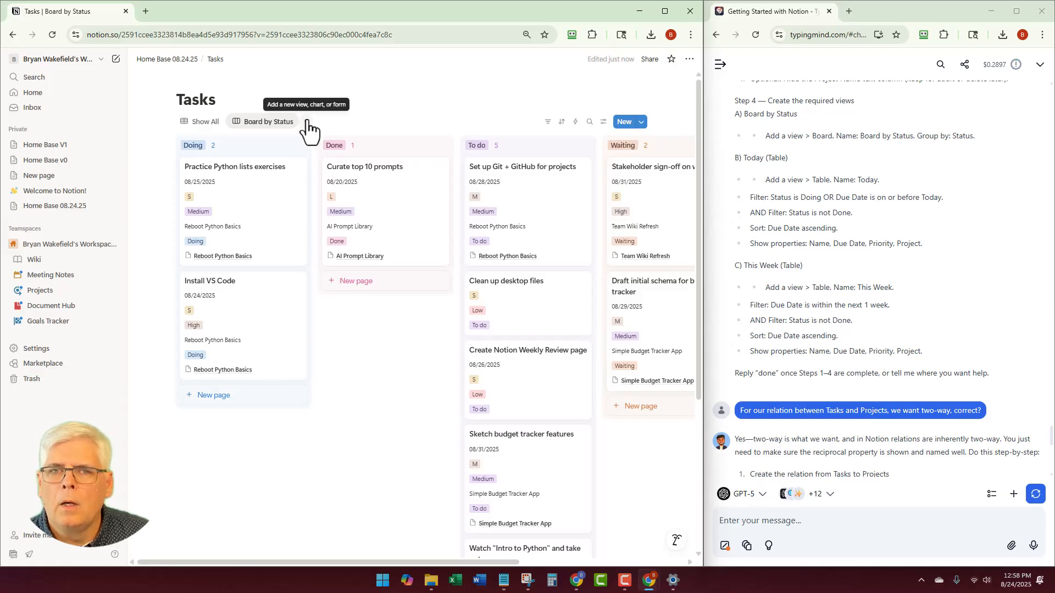
{"action": "left_click", "coordinate": [307, 123]}
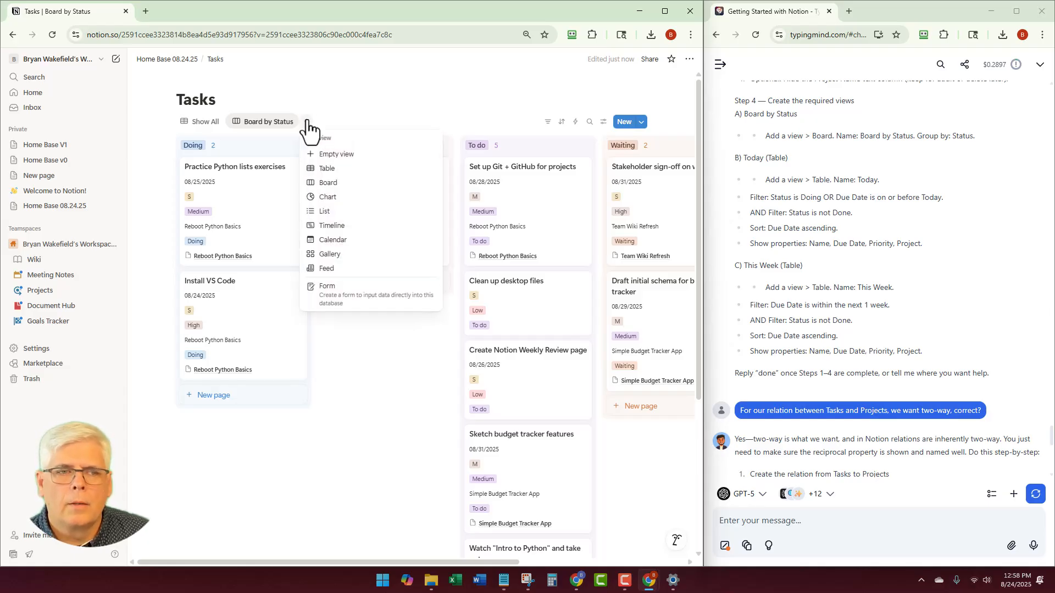
{"action": "left_click", "coordinate": [330, 169]}
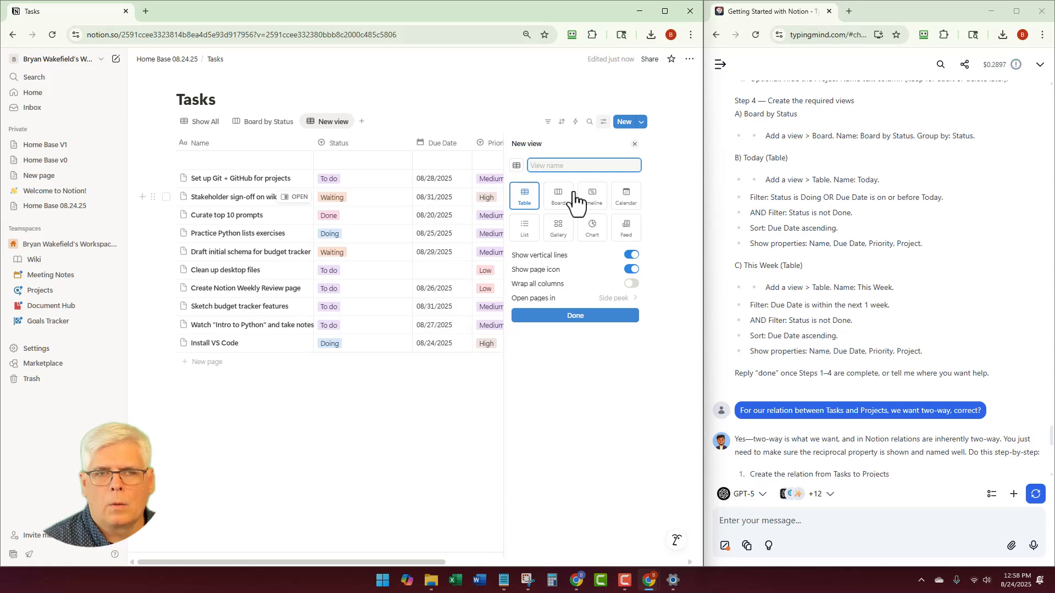
{"action": "type", "text": "Today"}
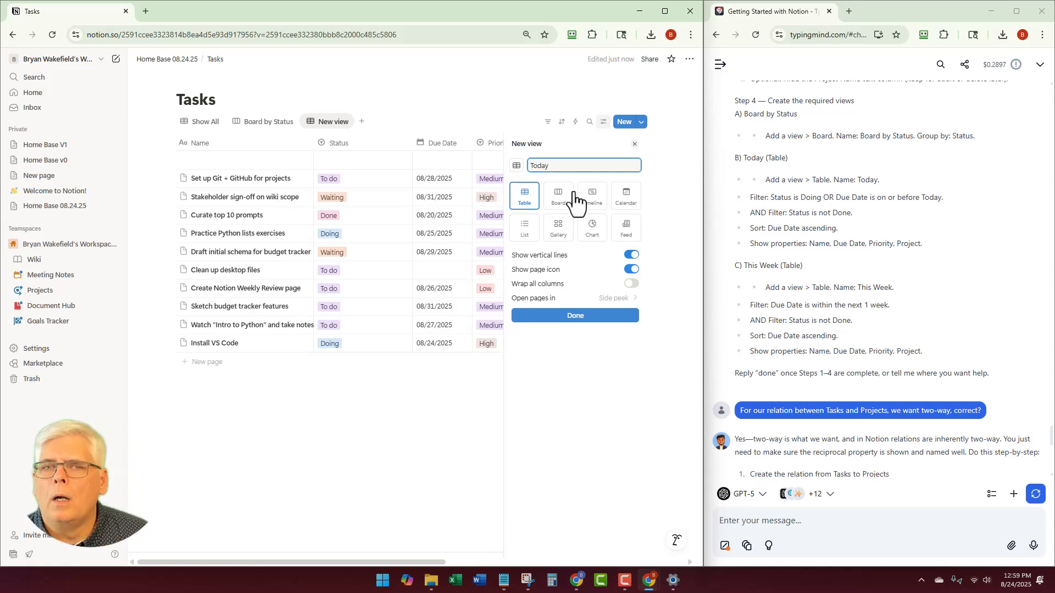
{"action": "left_click", "coordinate": [555, 317]}
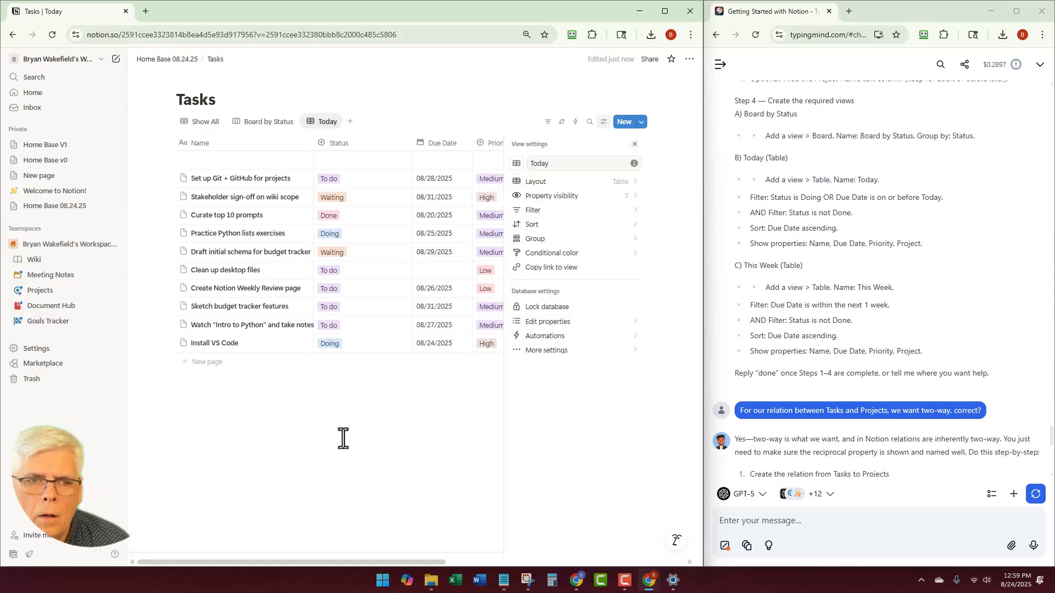
{"action": "left_click", "coordinate": [442, 103]}
Add a Status filter to the Today view, convert it to an advanced filter and set its rule to Status is Doing
{"action": "left_click", "coordinate": [556, 122]}
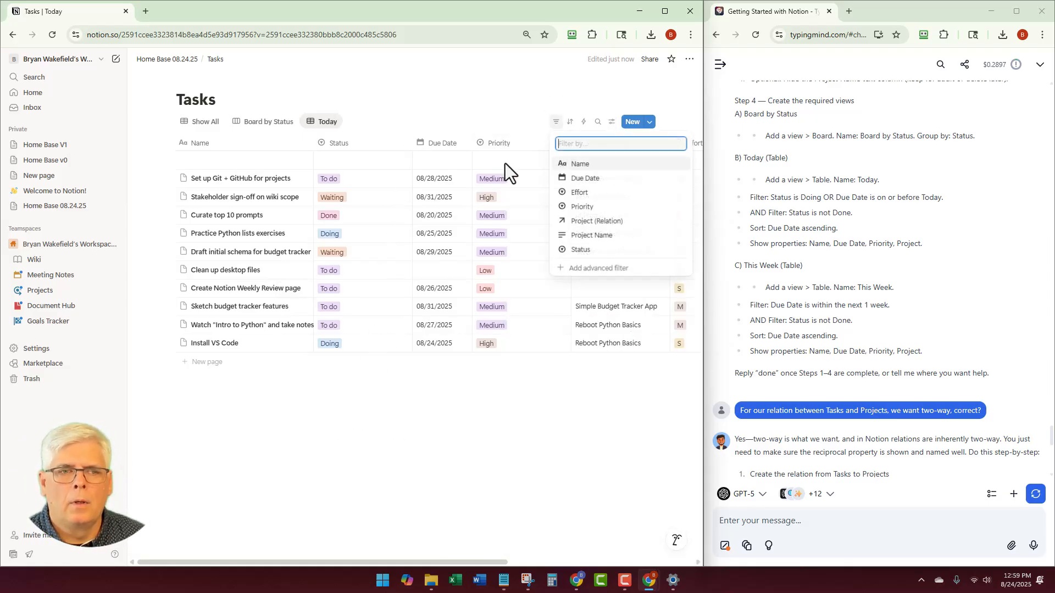
{"action": "left_click", "coordinate": [577, 251]}
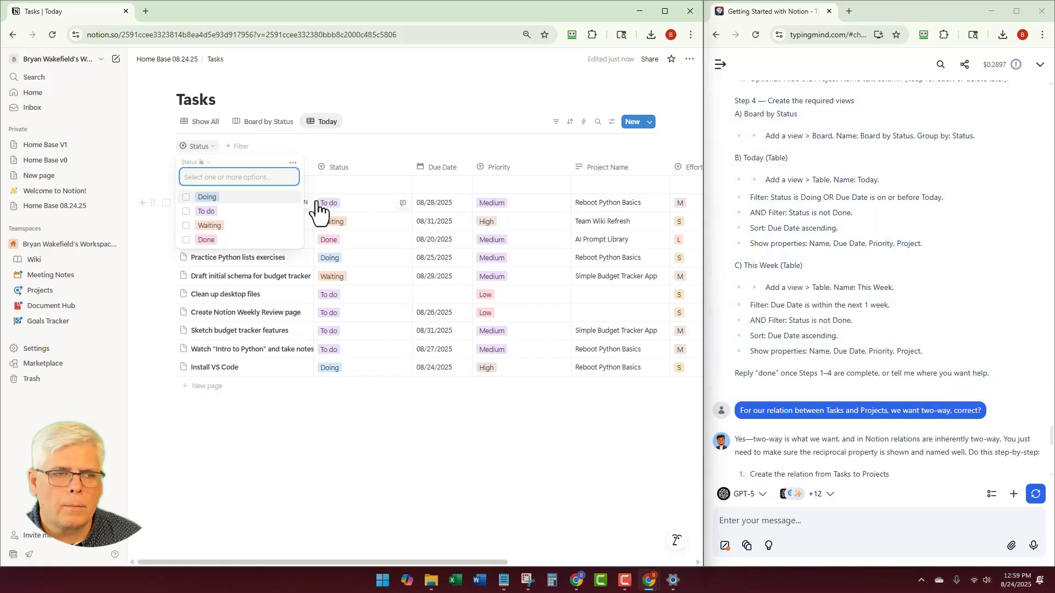
{"action": "left_click", "coordinate": [293, 164]}
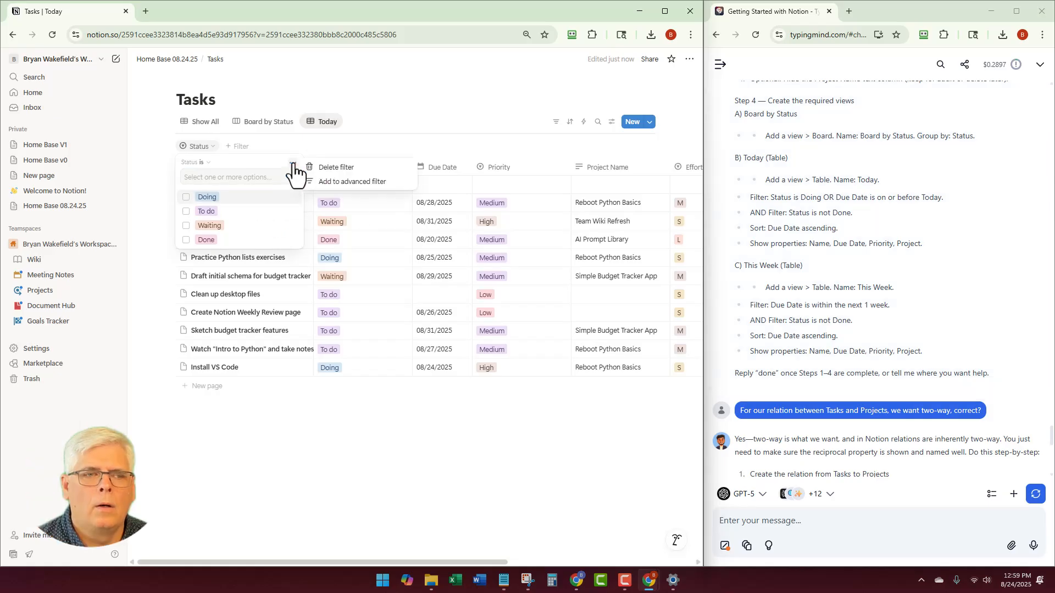
{"action": "left_click", "coordinate": [331, 183]}
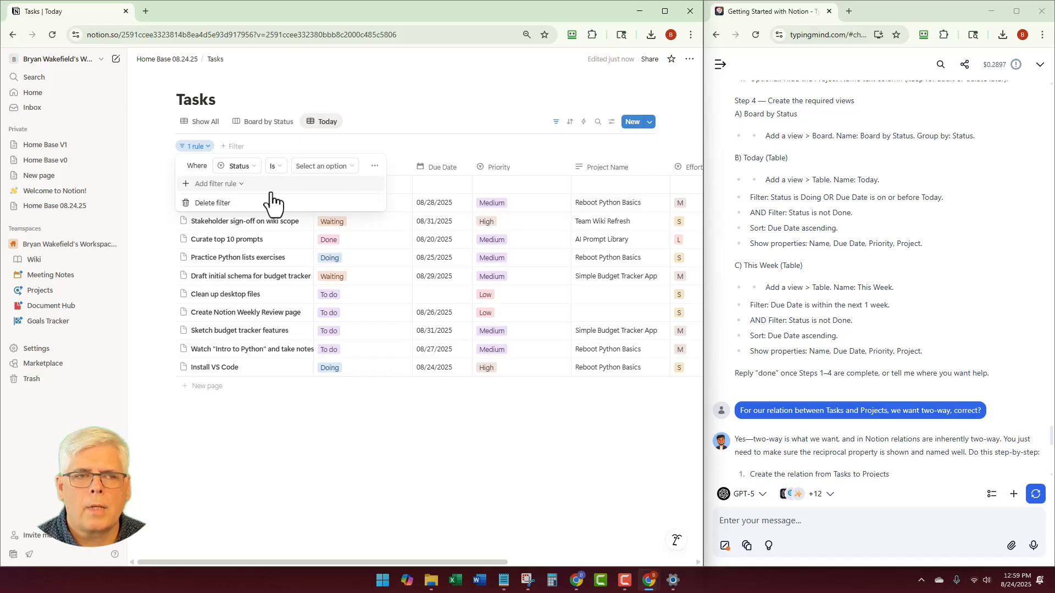
{"action": "left_click", "coordinate": [346, 167]}
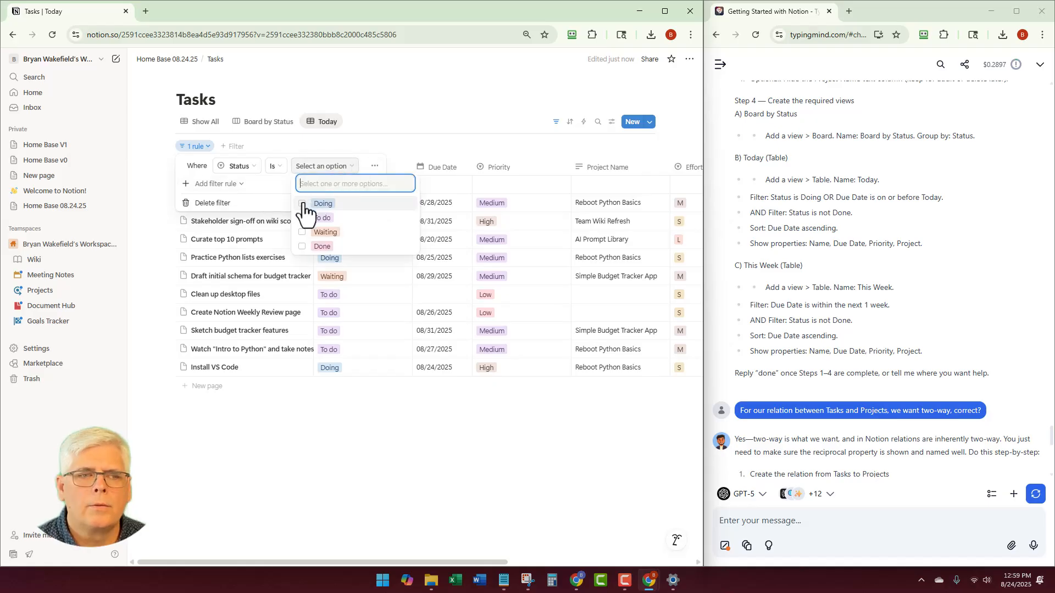
{"action": "left_click", "coordinate": [304, 206]}
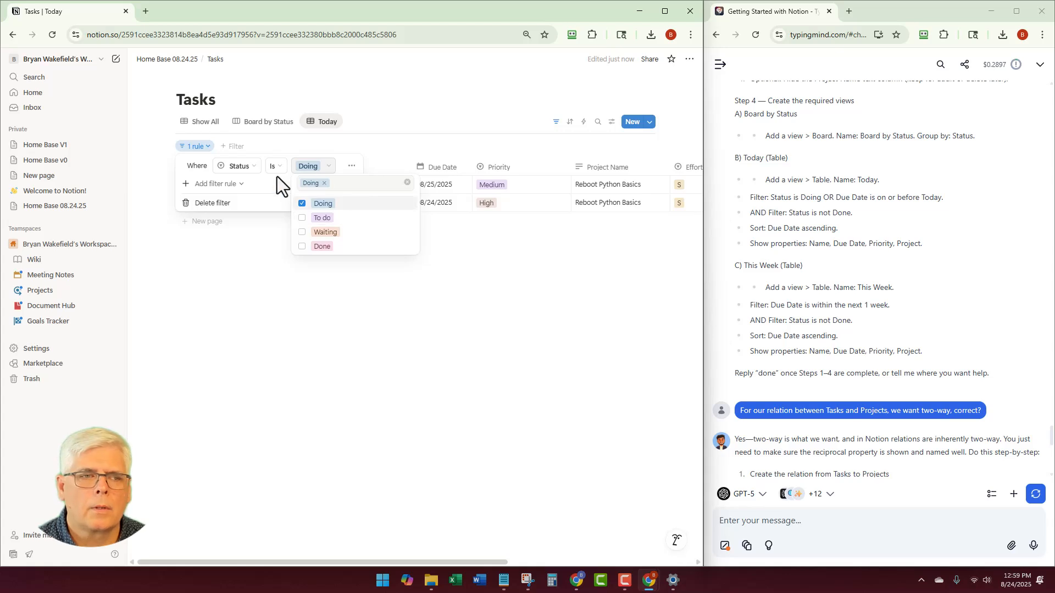
Add an Or rule to the advanced filter: Due Date, End date, is on or before Today
{"action": "left_click", "coordinate": [184, 183]}
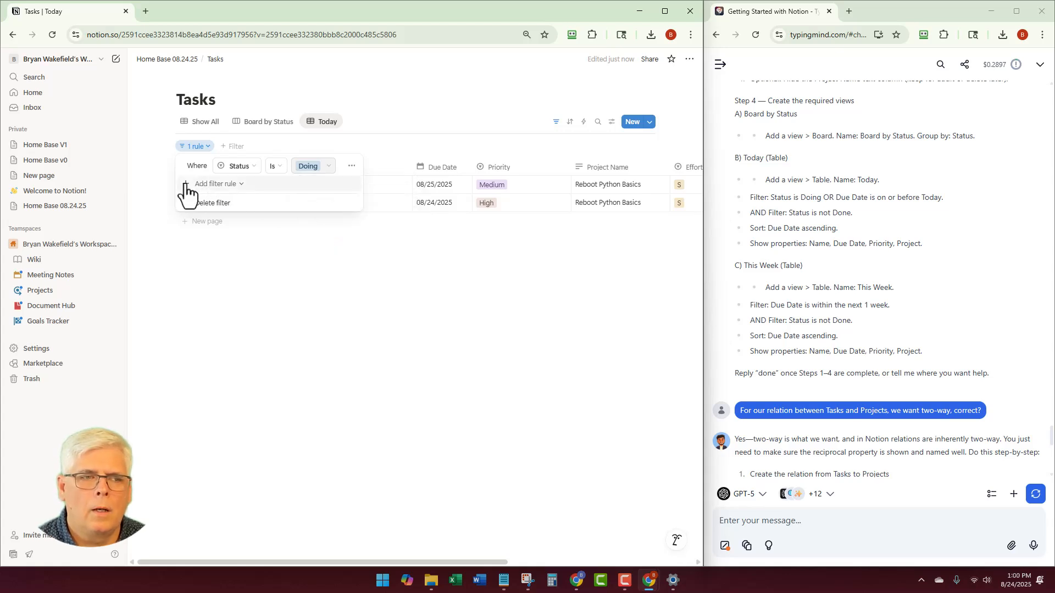
{"action": "left_click", "coordinate": [186, 184]}
{"action": "left_click", "coordinate": [217, 201]}
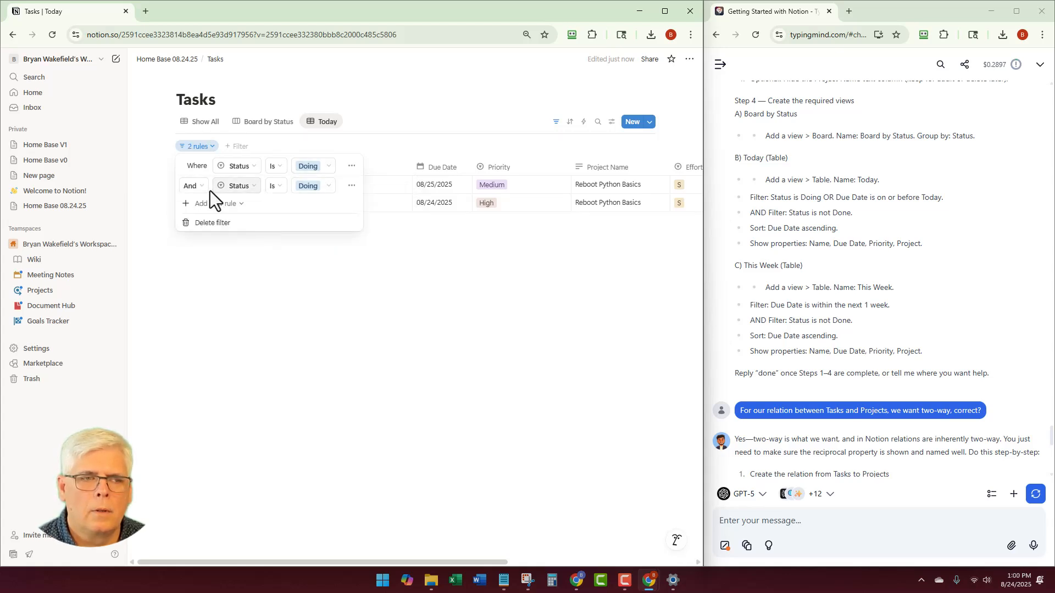
{"action": "left_click", "coordinate": [202, 187]}
{"action": "left_click", "coordinate": [207, 233]}
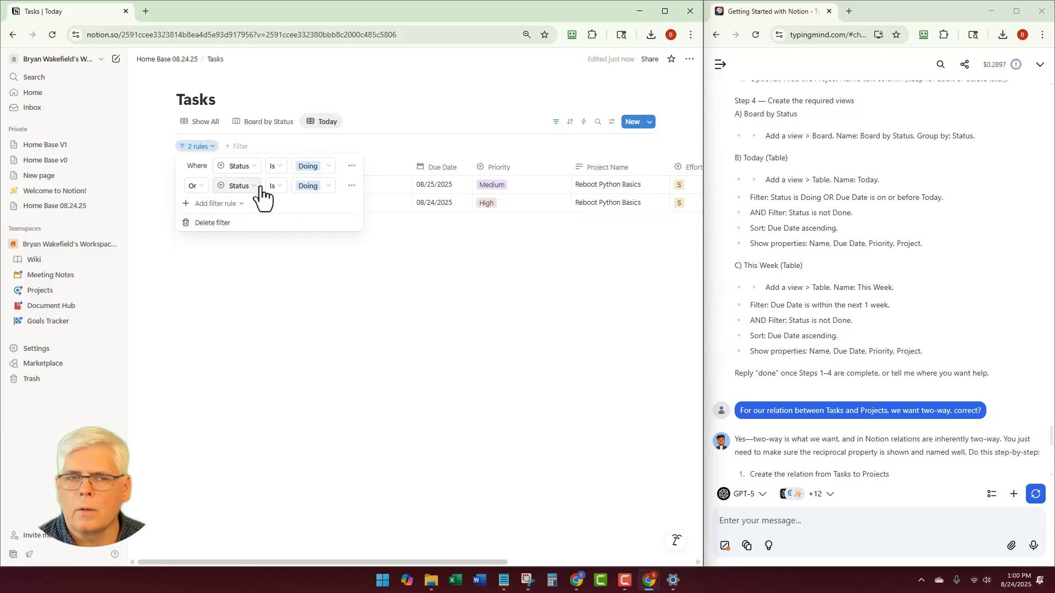
{"action": "left_click", "coordinate": [256, 189]}
{"action": "left_click", "coordinate": [242, 237]}
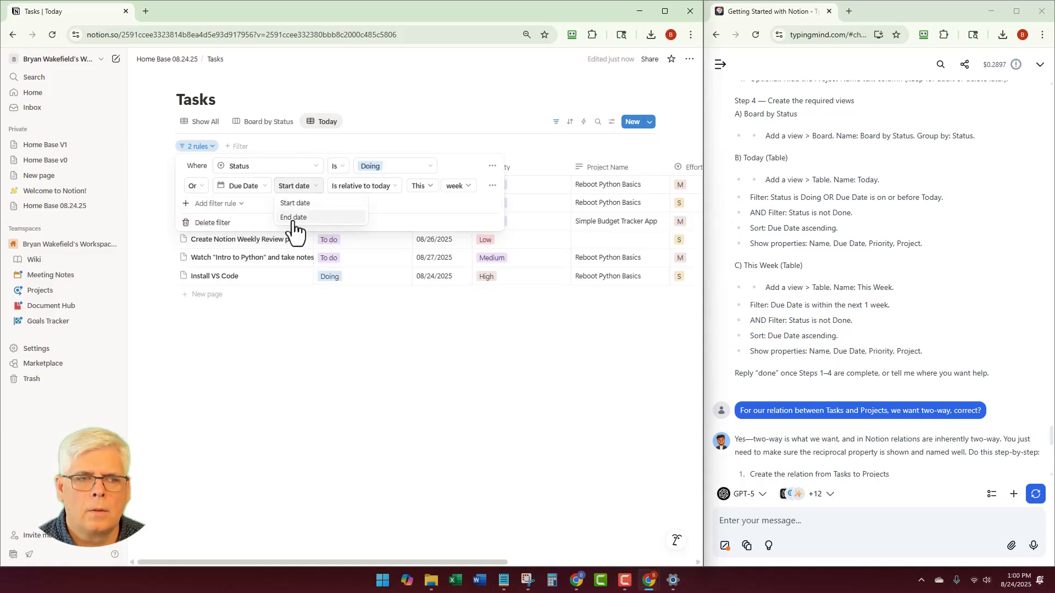
{"action": "left_click", "coordinate": [295, 221]}
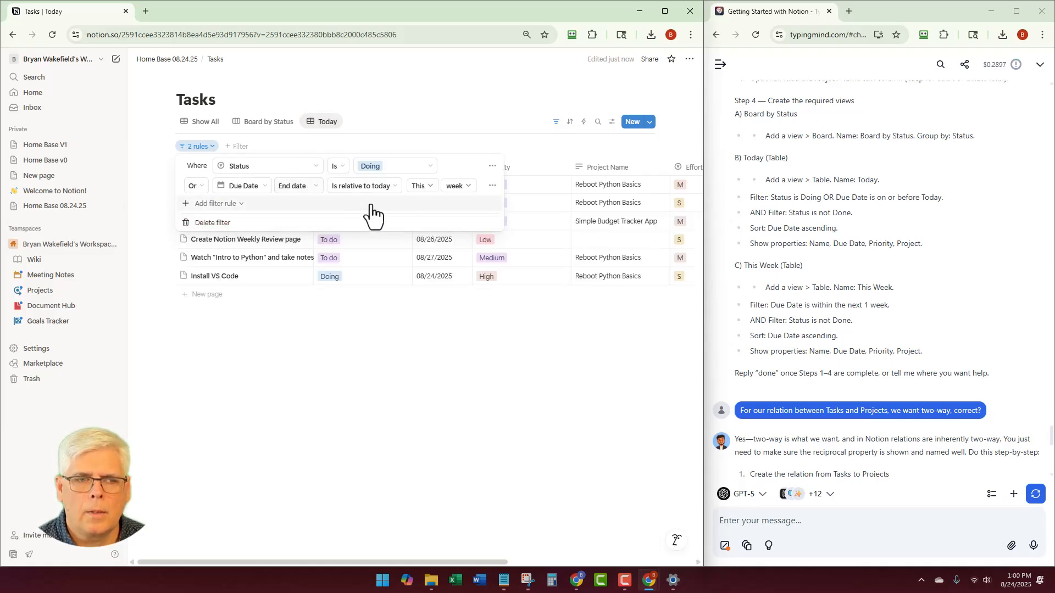
{"action": "left_click", "coordinate": [395, 189]}
{"action": "left_click", "coordinate": [368, 250]}
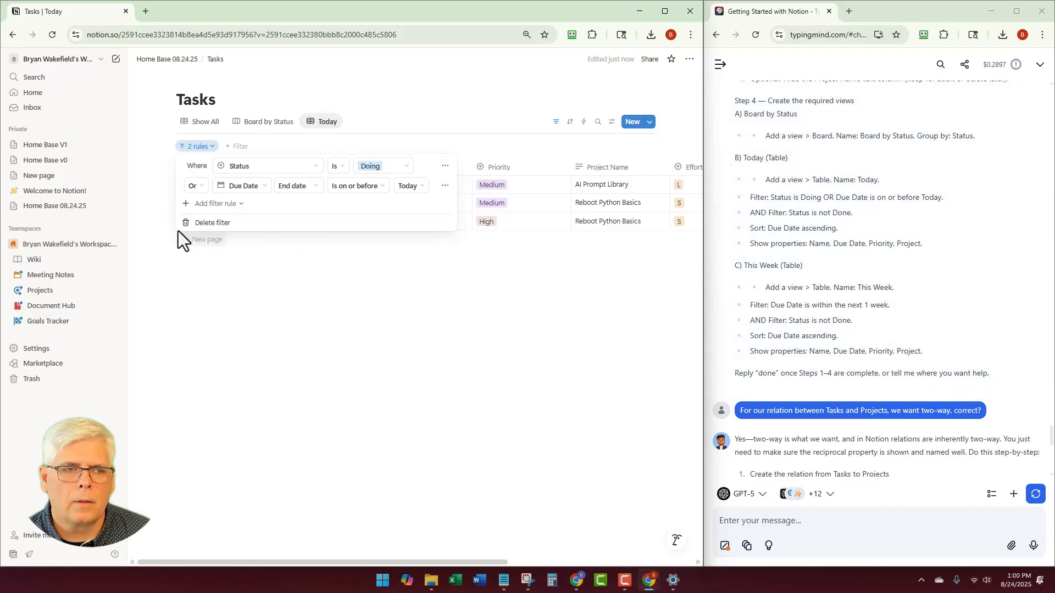
Try a third filter rule, remove it, and turn the Due Date rule into a group
{"action": "left_click", "coordinate": [189, 204]}
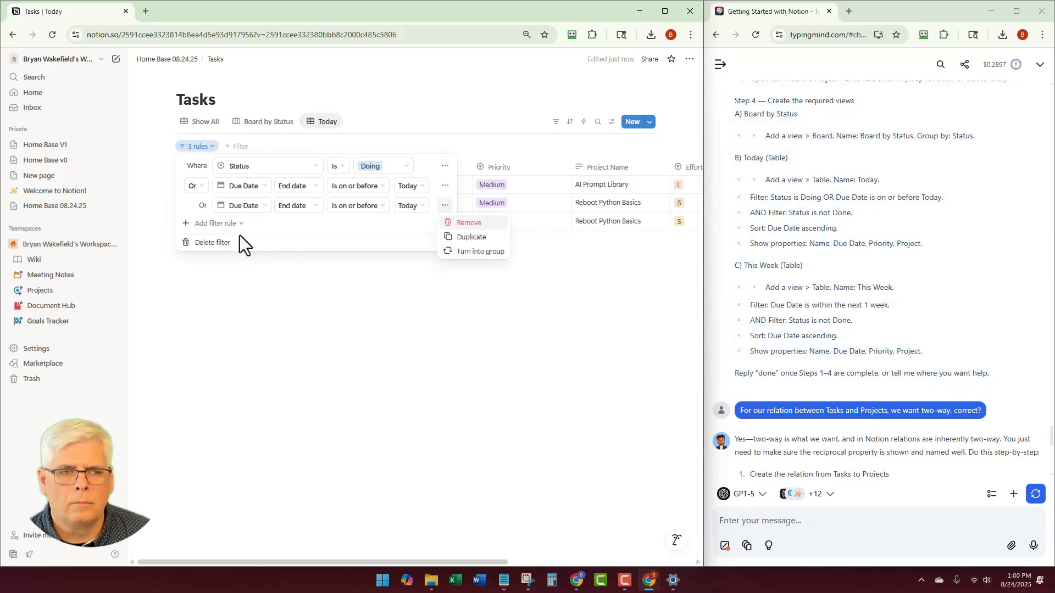
{"action": "left_click", "coordinate": [464, 223]}
{"action": "left_click", "coordinate": [445, 185]}
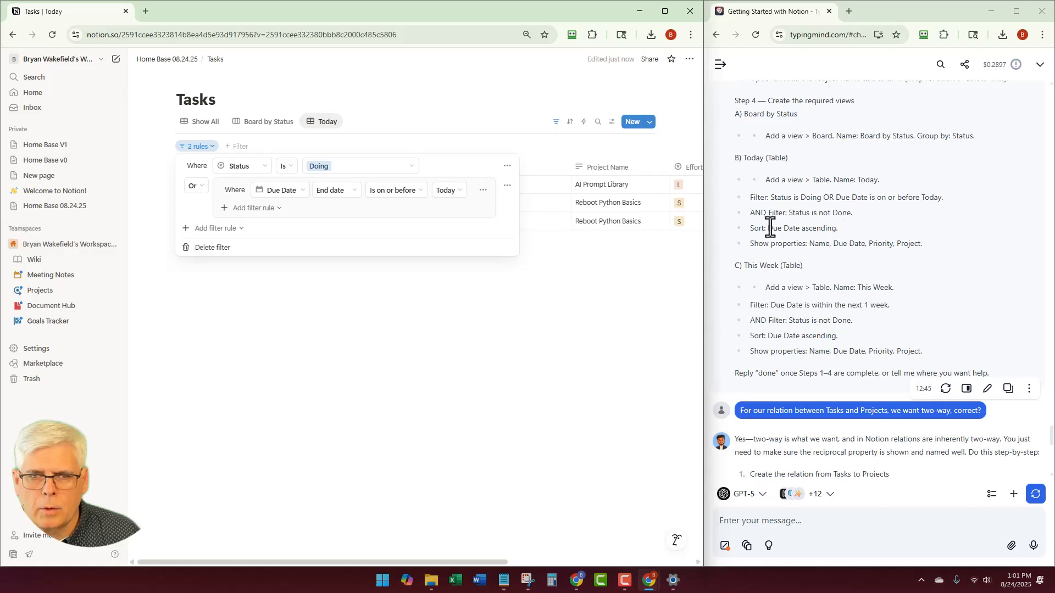
Add a rule outside the Due Date group requiring that Status is not Done, and close the filter
{"action": "left_click", "coordinate": [186, 228]}
{"action": "left_click", "coordinate": [215, 250]}
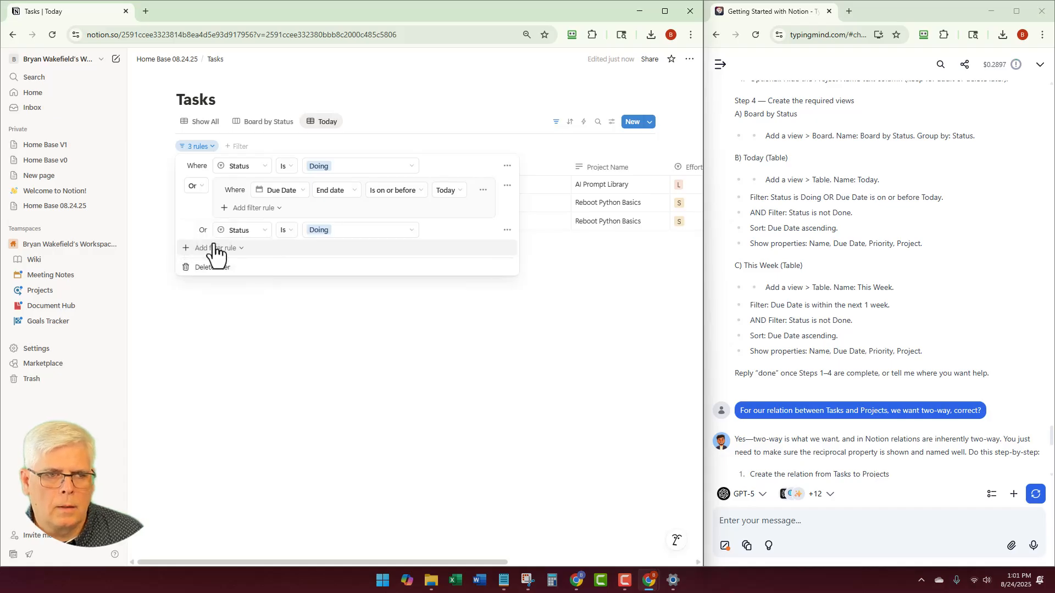
{"action": "left_click", "coordinate": [290, 230]}
{"action": "left_click", "coordinate": [294, 263]}
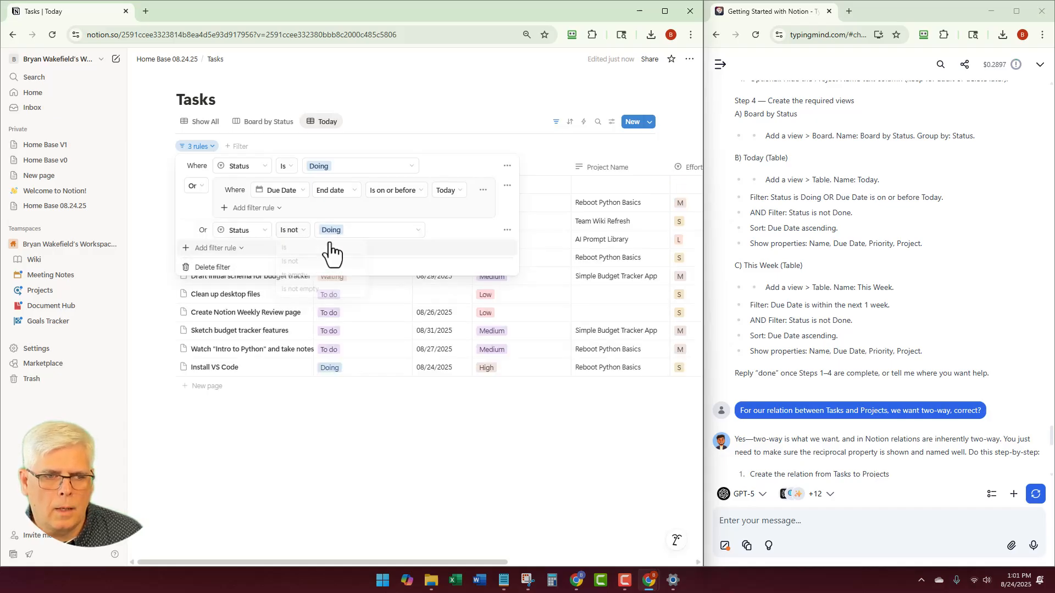
{"action": "left_click", "coordinate": [378, 235]}
{"action": "left_click", "coordinate": [332, 311]}
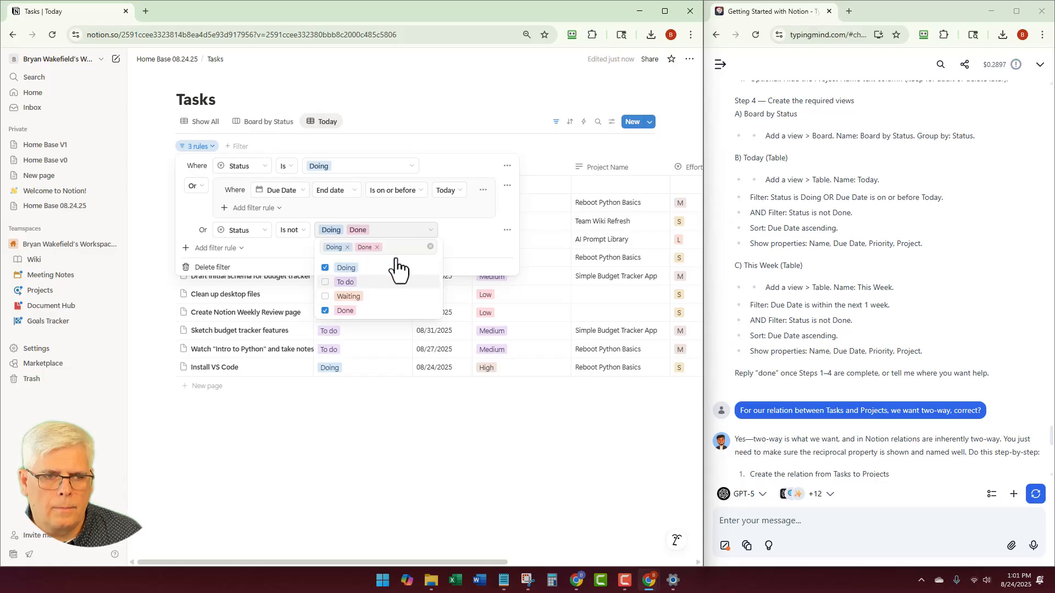
{"action": "key", "text": "Escape"}
{"action": "left_click", "coordinate": [366, 420]}
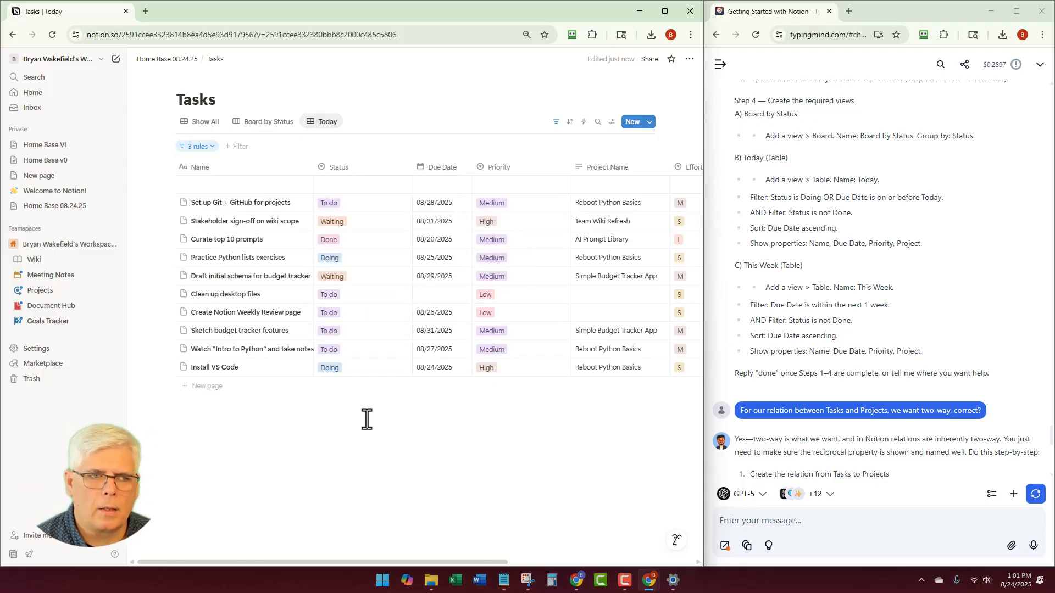
Reopen the filter rules and send the TypingMind chat a screenshot of them with "Can you check my filters to make sure I have them correct"
{"action": "left_click", "coordinate": [212, 149]}
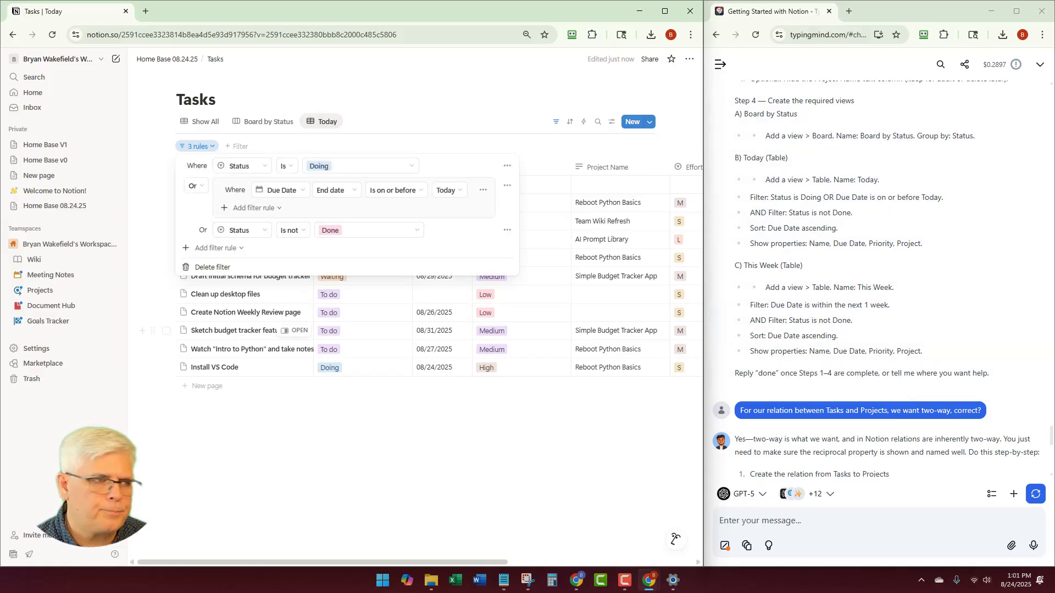
{"action": "left_click", "coordinate": [786, 529]}
{"action": "type", "text": "Can you"}
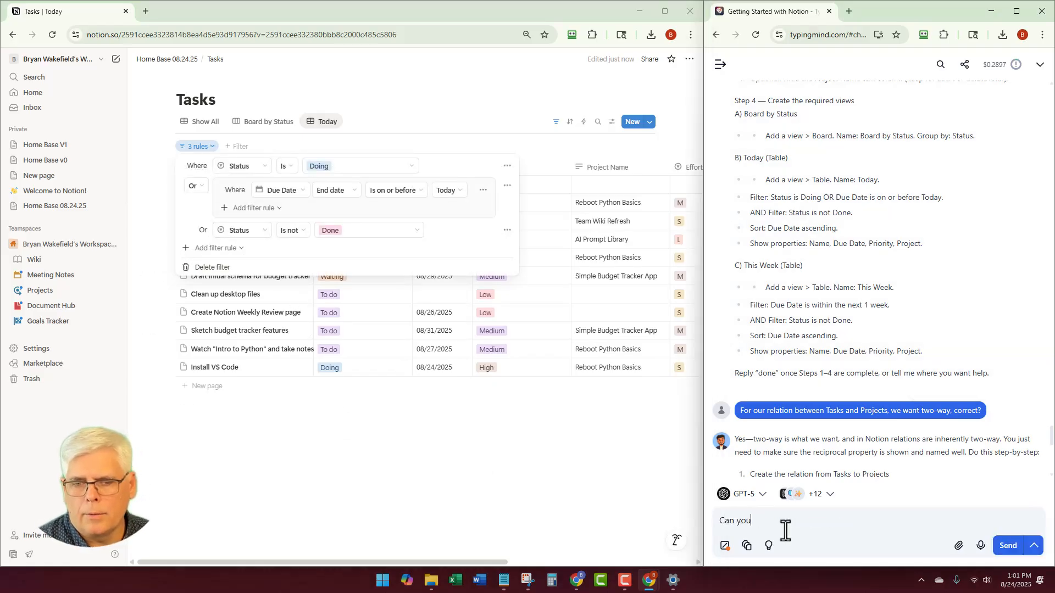
{"action": "type", "text": " check"}
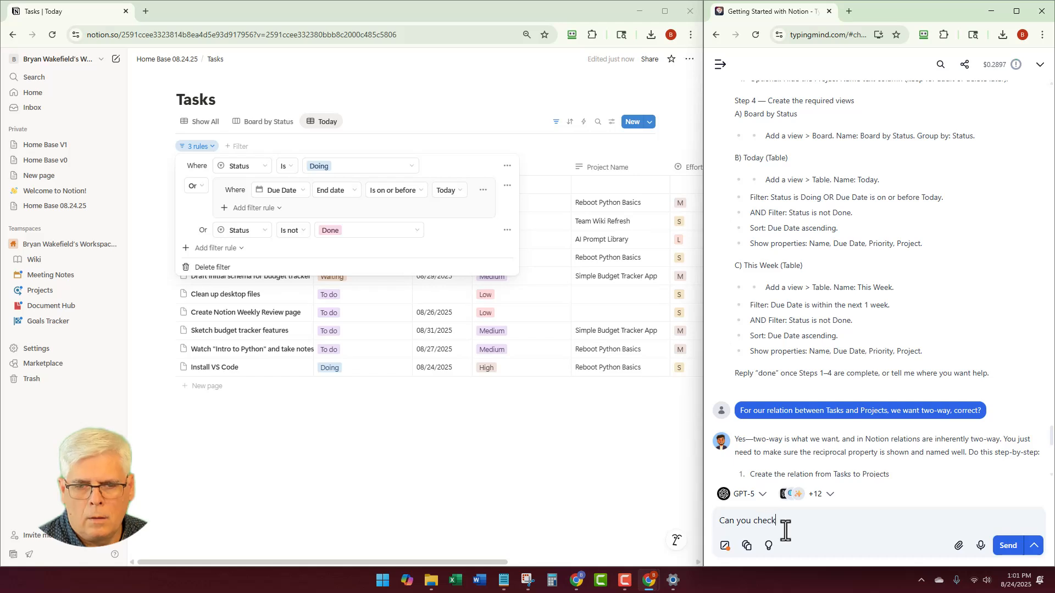
{"action": "type", "text": " my filters"}
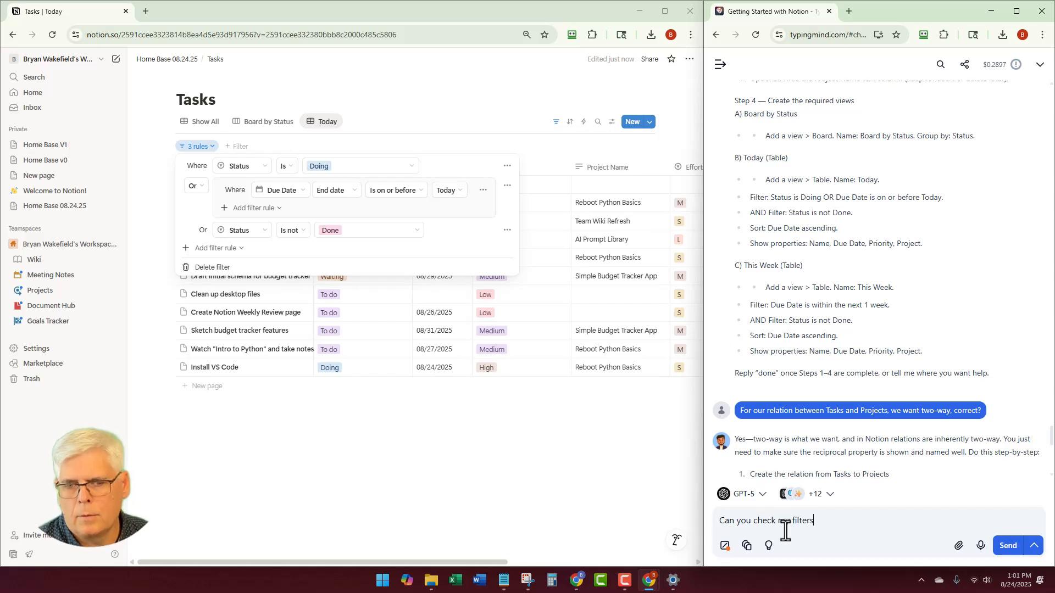
{"action": "type", "text": " to make sure I hav"}
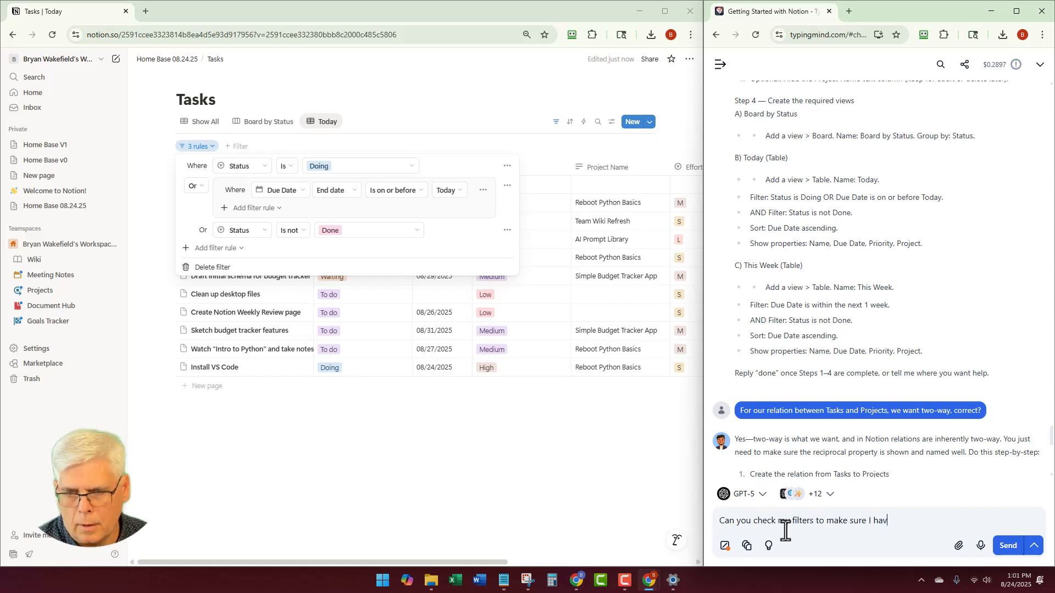
{"action": "type", "text": "e them correct"}
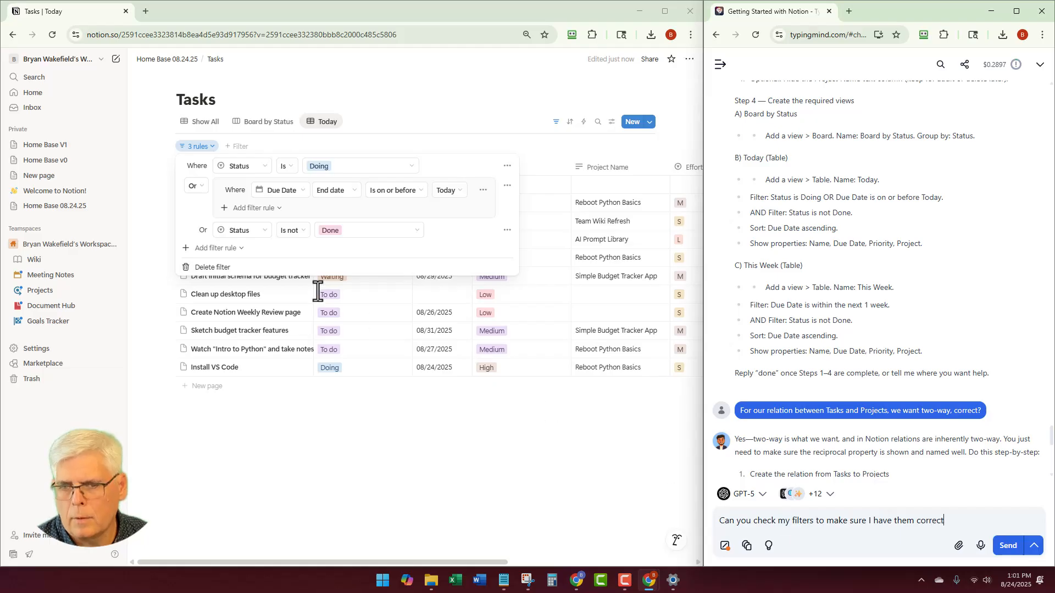
{"action": "key", "text": "Return"}
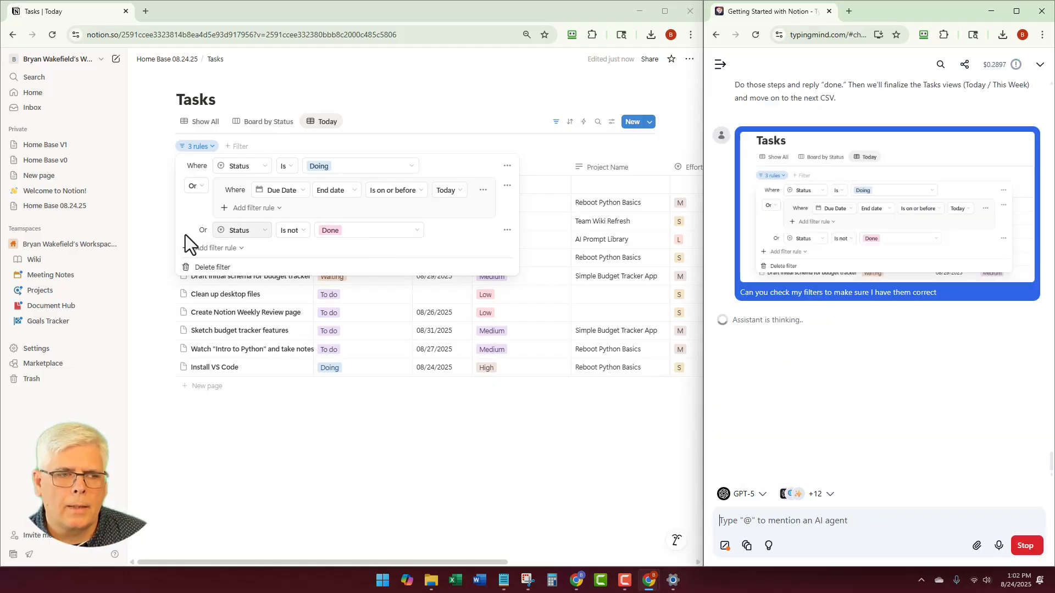
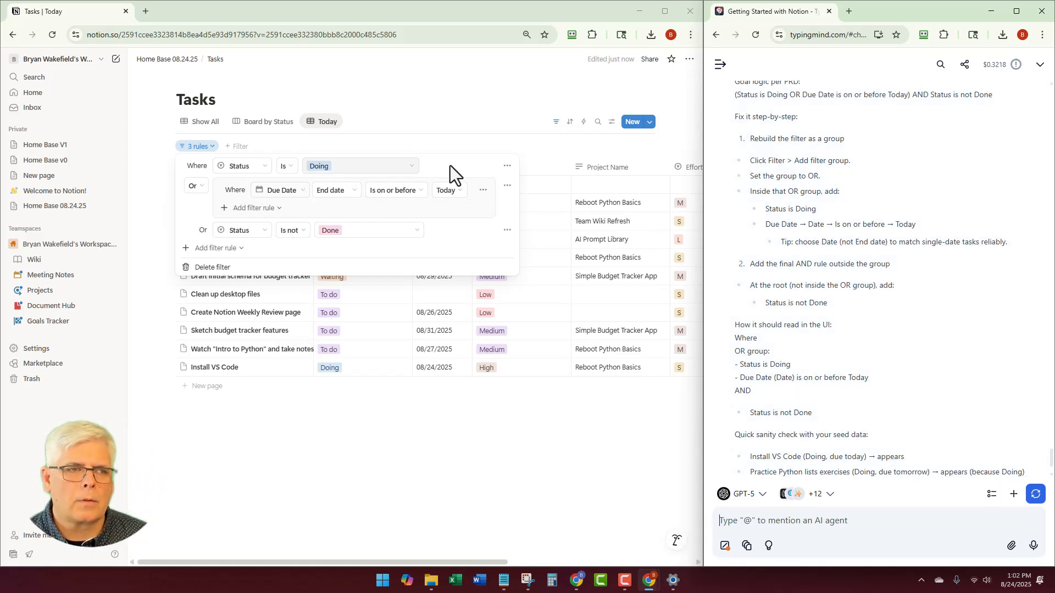
Delete the Today view's existing filter and start a new advanced filter
{"action": "left_click", "coordinate": [212, 267]}
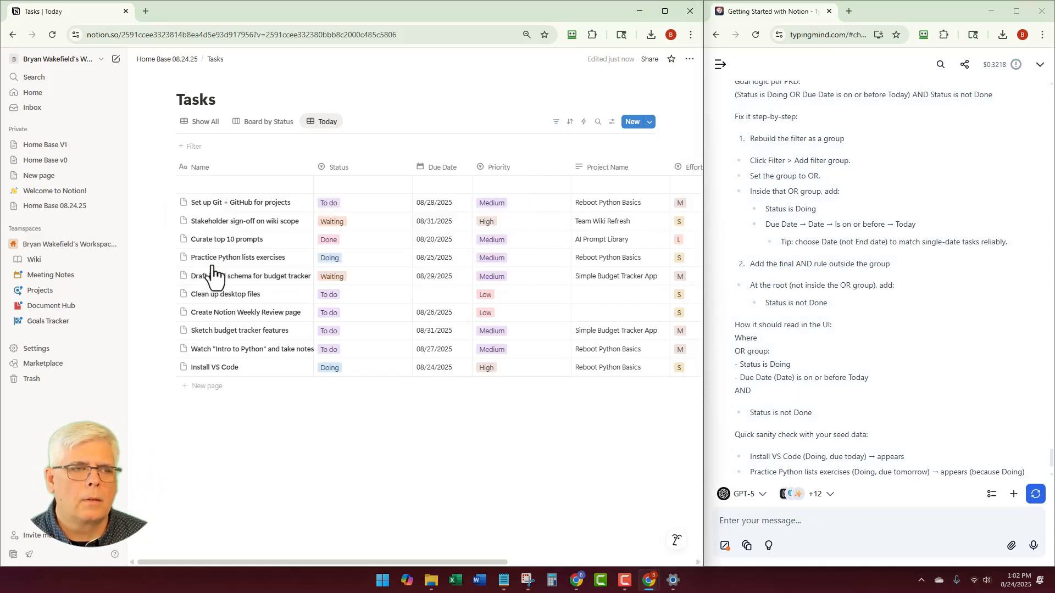
{"action": "left_click", "coordinate": [196, 148]}
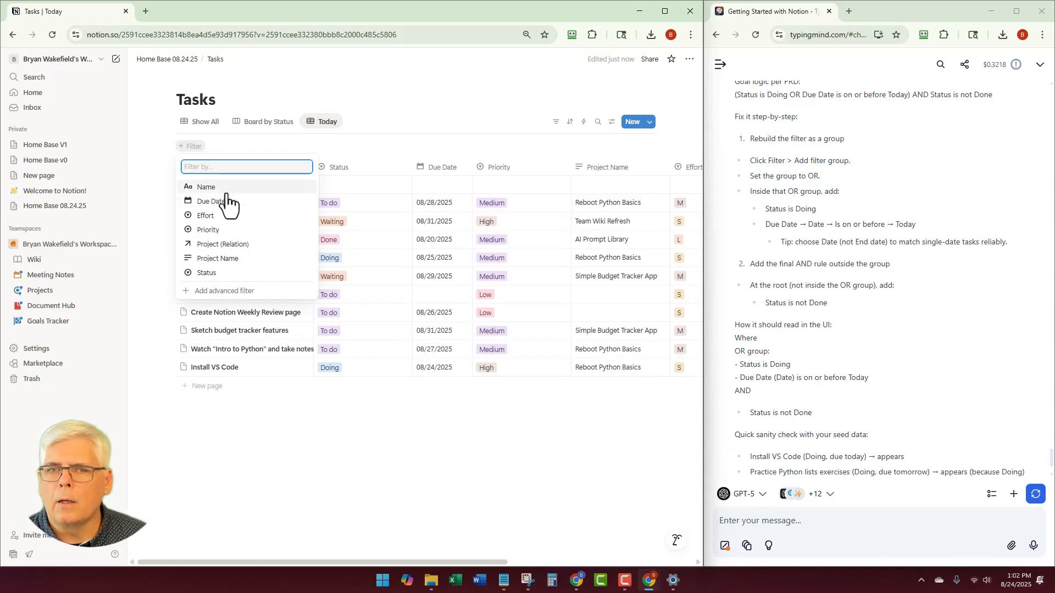
{"action": "left_click", "coordinate": [226, 292]}
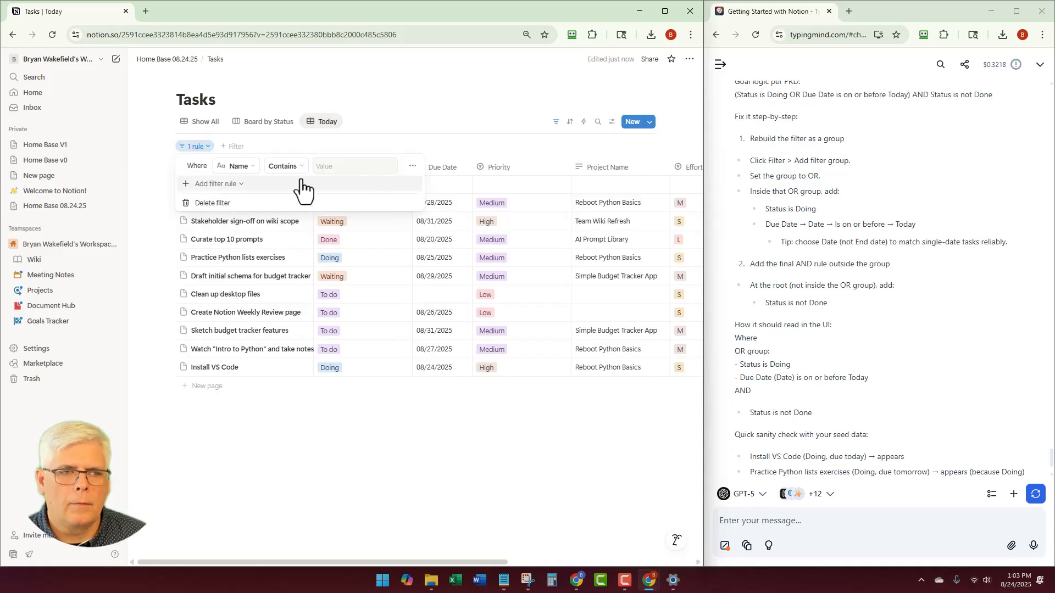
Set the first filter rule to Status is Doing and turn it into a group
{"action": "left_click", "coordinate": [413, 165]}
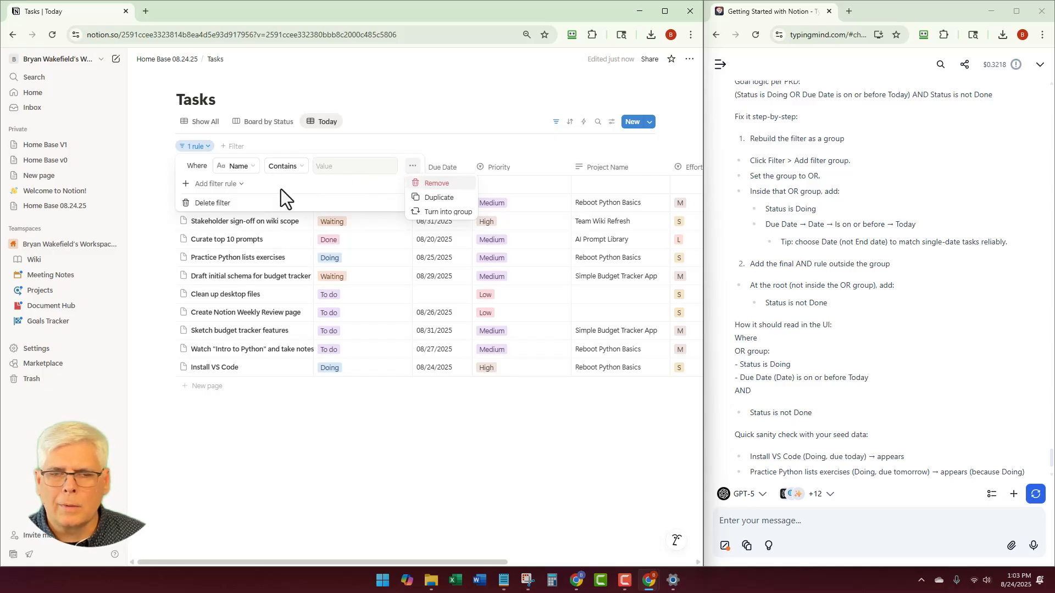
{"action": "left_click", "coordinate": [252, 167]}
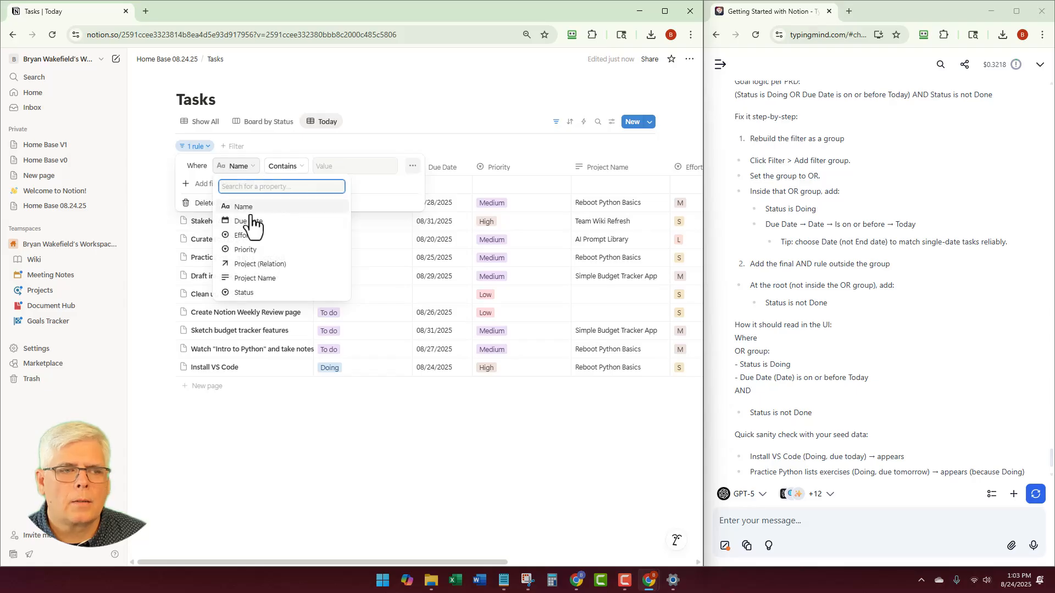
{"action": "left_click", "coordinate": [246, 293]}
{"action": "left_click", "coordinate": [311, 205]}
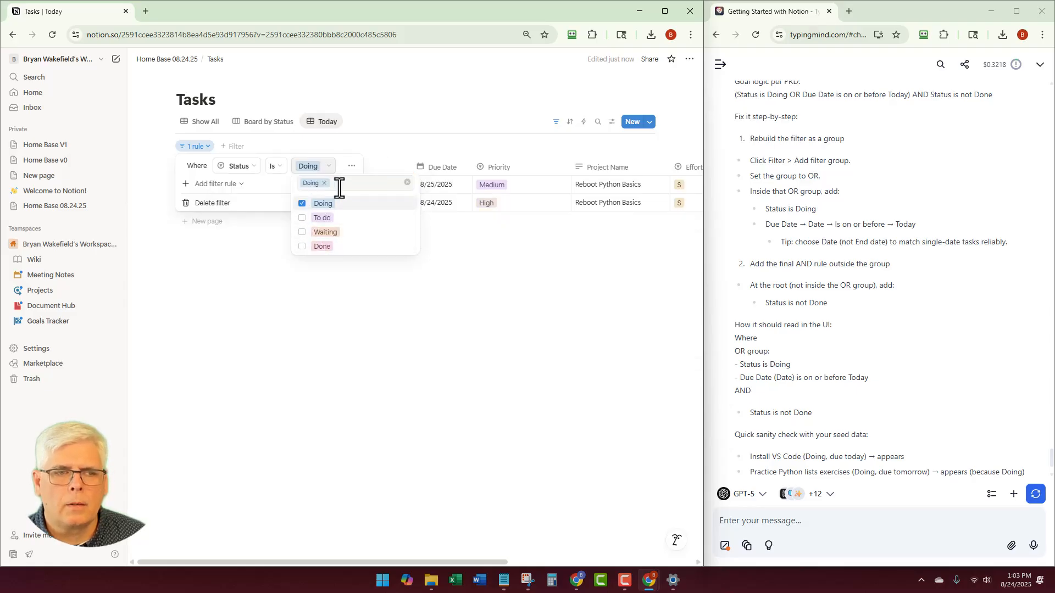
{"action": "left_click", "coordinate": [351, 166]}
{"action": "left_click", "coordinate": [377, 220]}
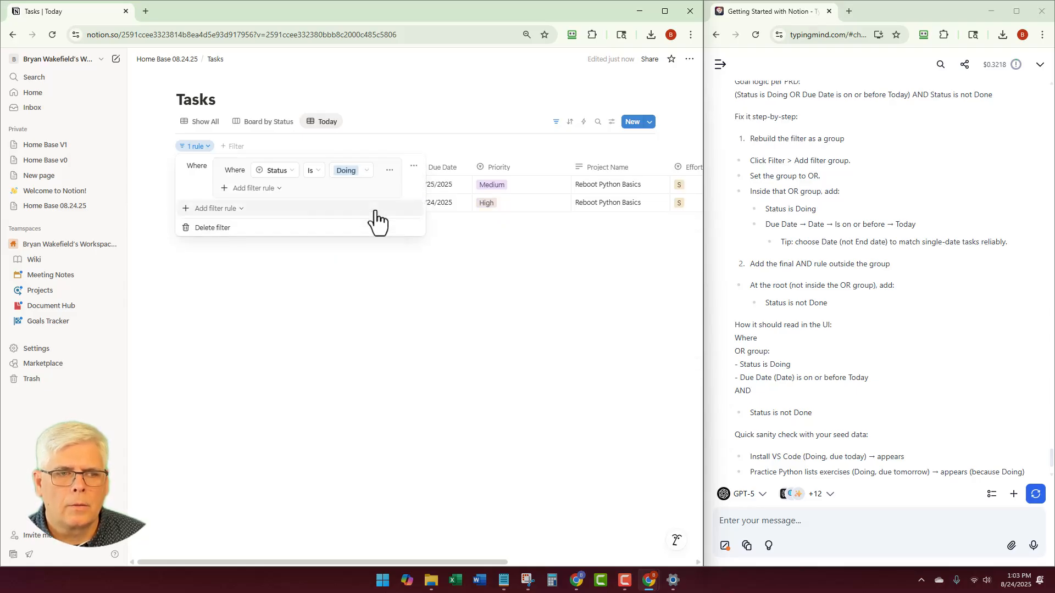
Add an Or rule inside the group: Due Date, End date, is on or before Today
{"action": "left_click", "coordinate": [225, 191]}
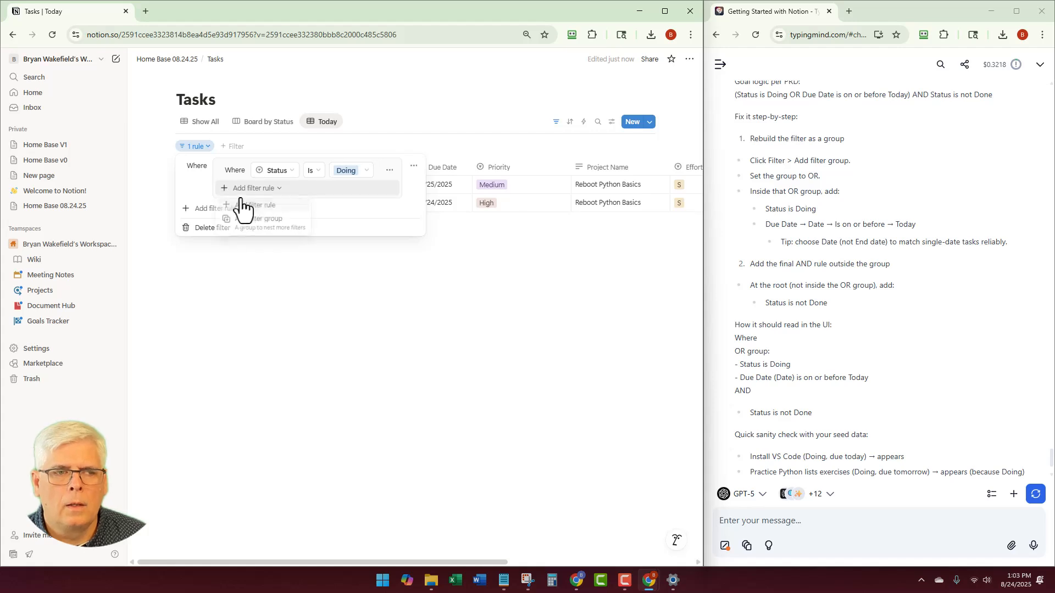
{"action": "left_click", "coordinate": [252, 208]}
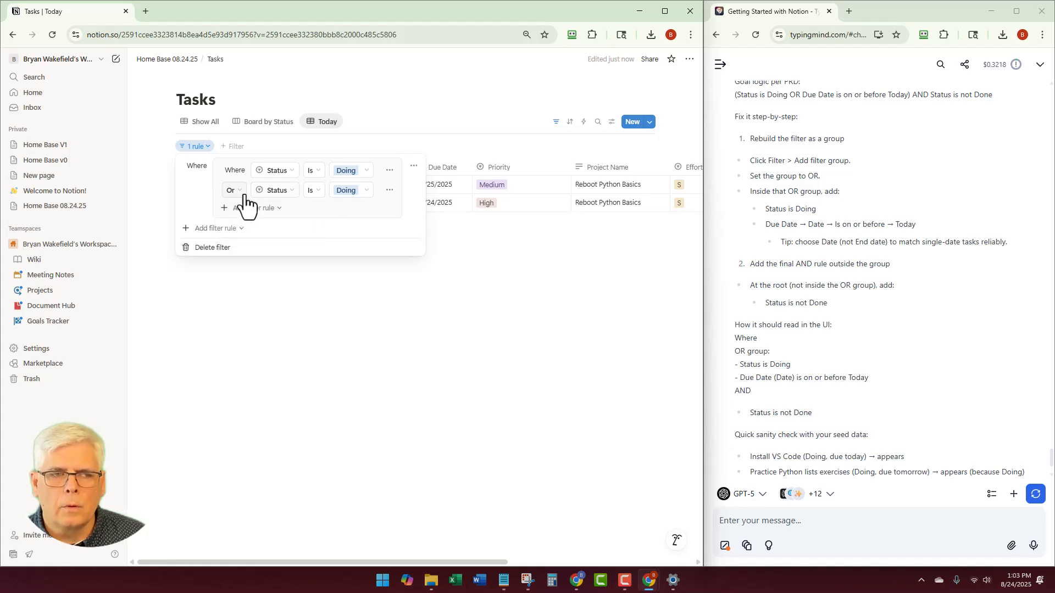
{"action": "left_click", "coordinate": [293, 192]}
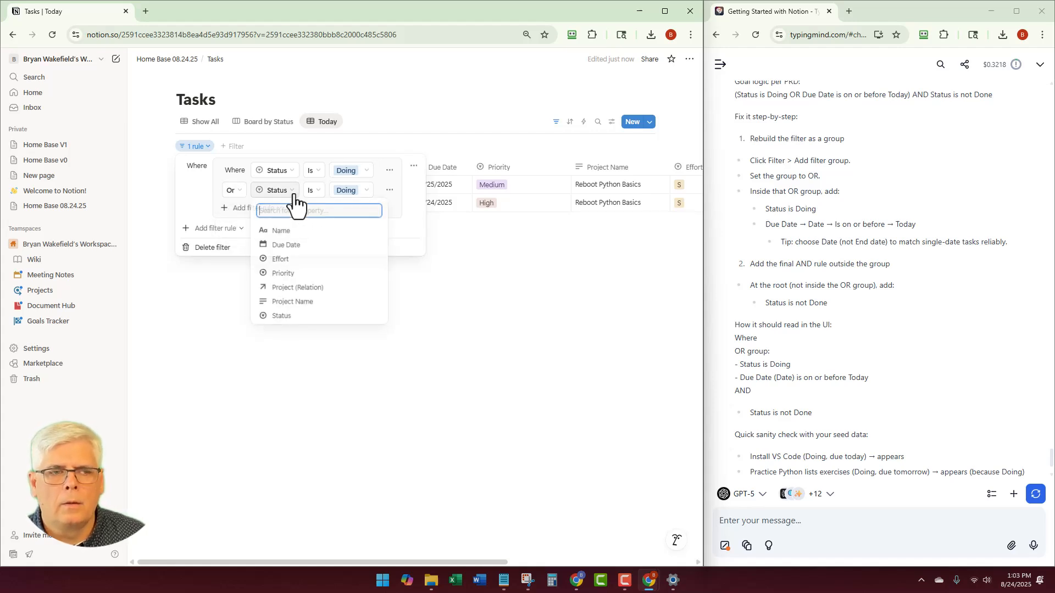
{"action": "left_click", "coordinate": [281, 245]}
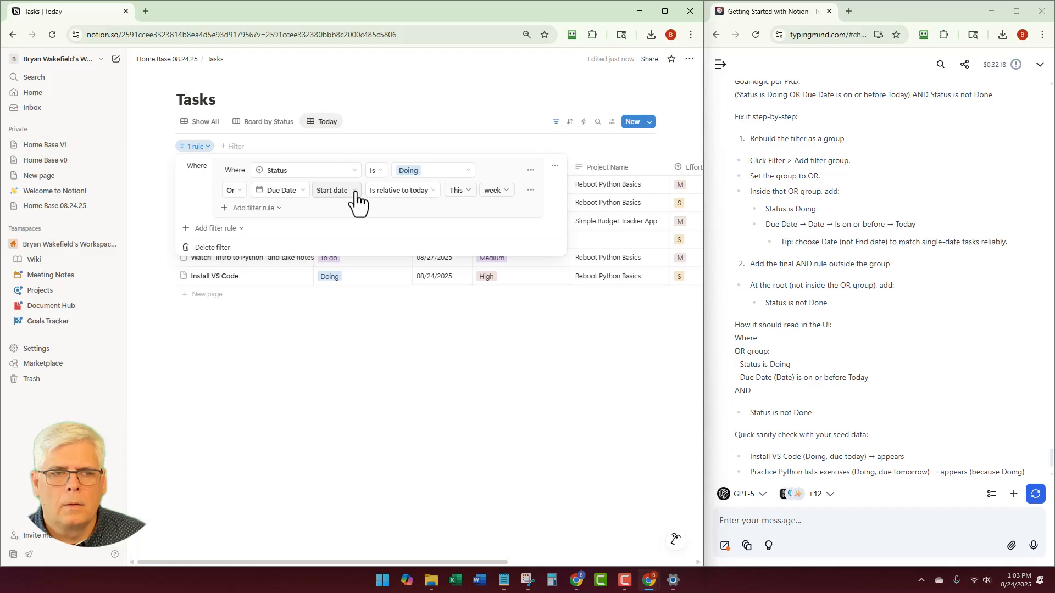
{"action": "left_click", "coordinate": [354, 192]}
{"action": "left_click", "coordinate": [342, 220]}
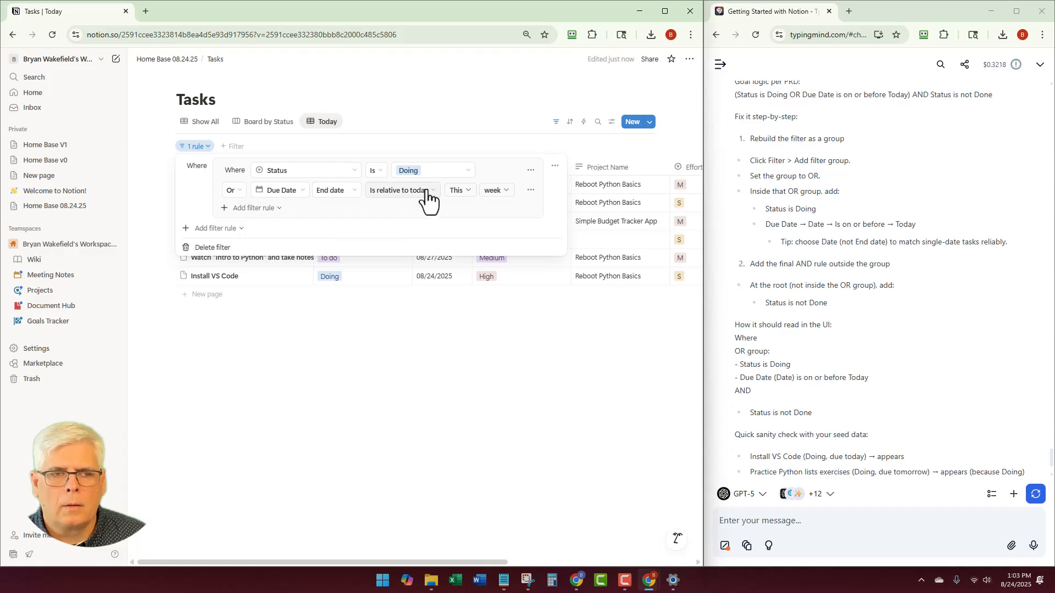
{"action": "left_click", "coordinate": [426, 197]}
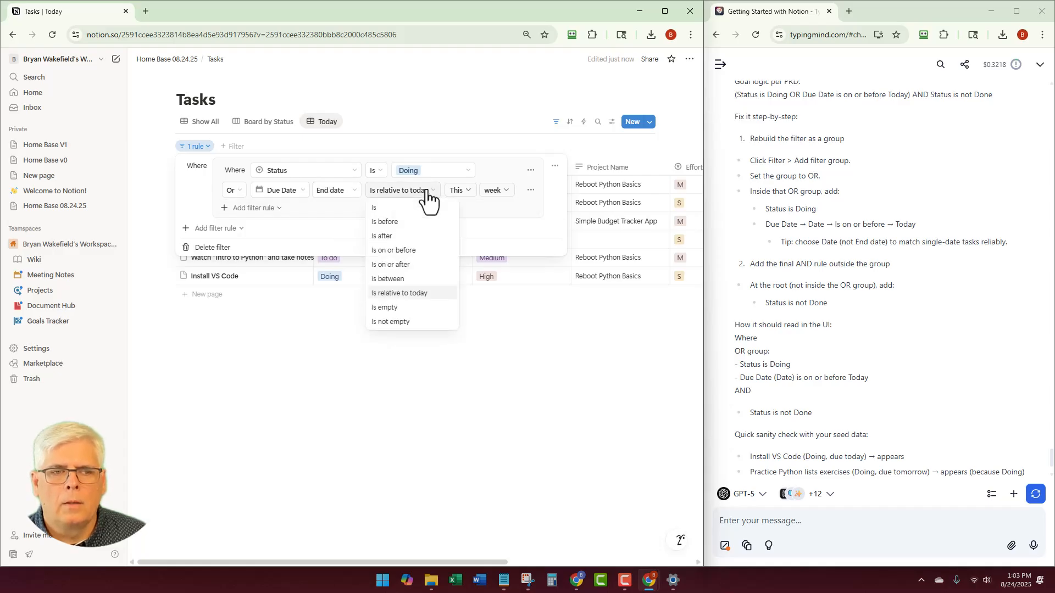
{"action": "left_click", "coordinate": [397, 251]}
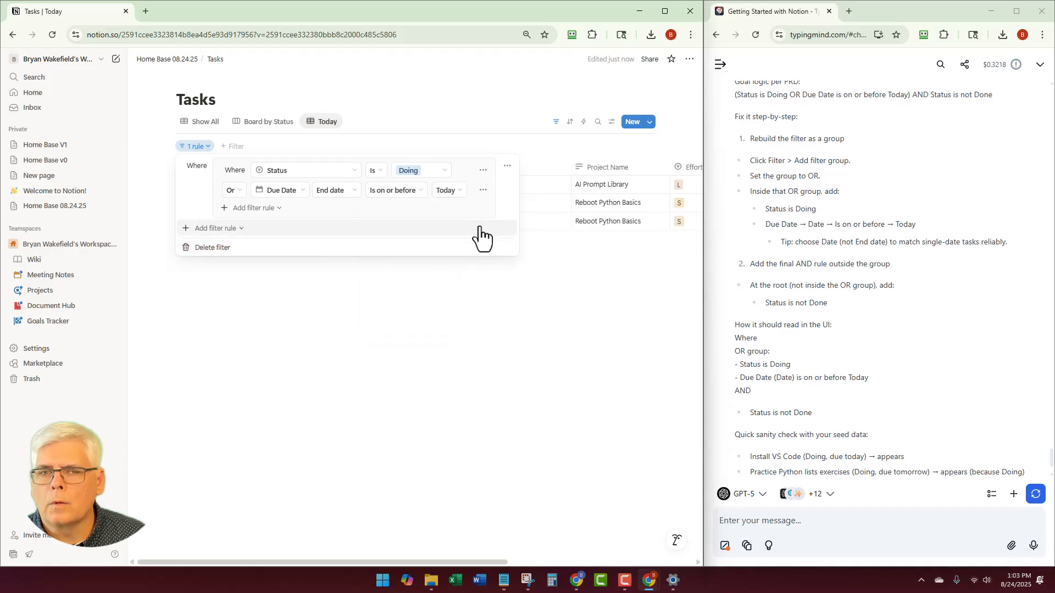
Add an And rule outside the group requiring that Status is not Done, and close the filter
{"action": "left_click", "coordinate": [187, 229]}
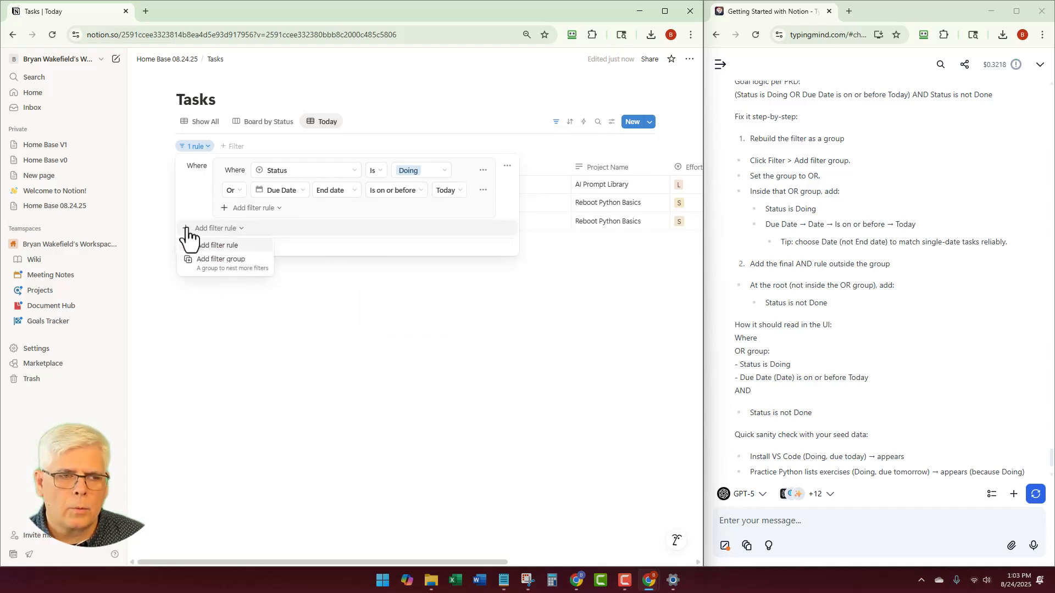
{"action": "left_click", "coordinate": [215, 246]}
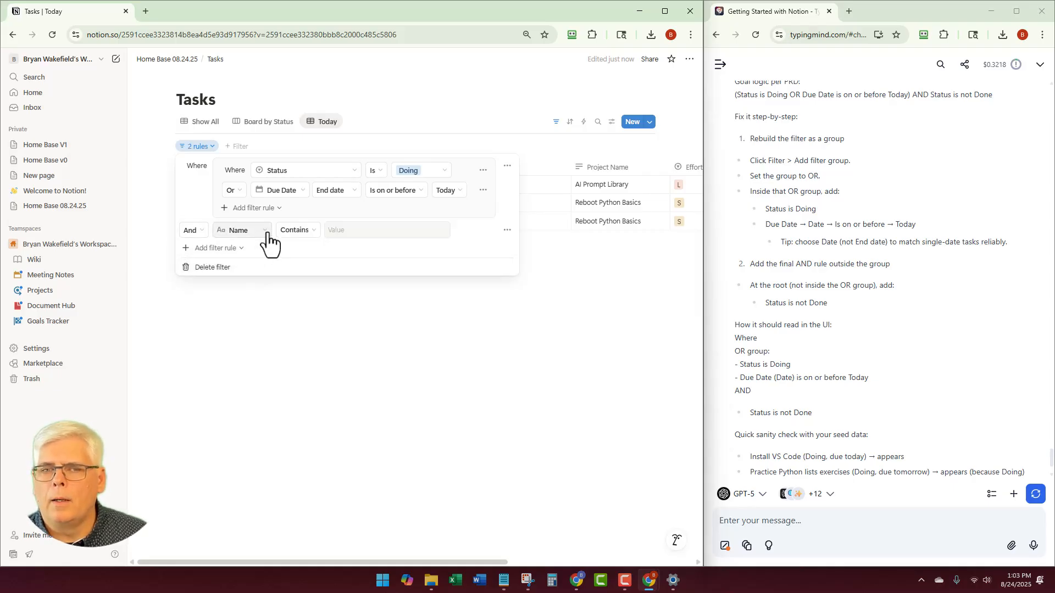
{"action": "left_click", "coordinate": [247, 356]}
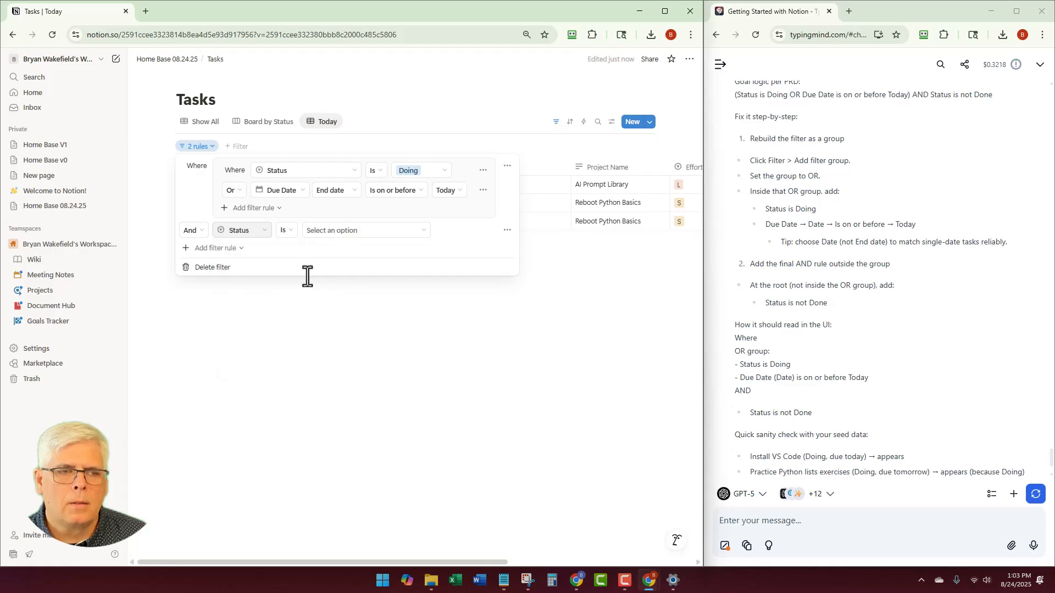
{"action": "left_click", "coordinate": [296, 231]}
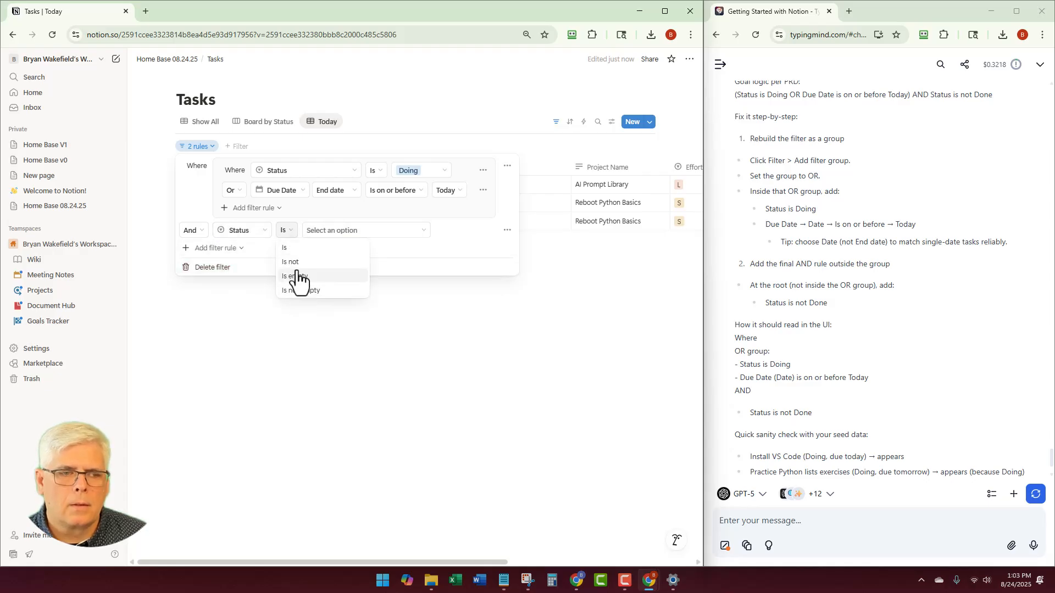
{"action": "left_click", "coordinate": [311, 260]}
{"action": "left_click", "coordinate": [424, 233]}
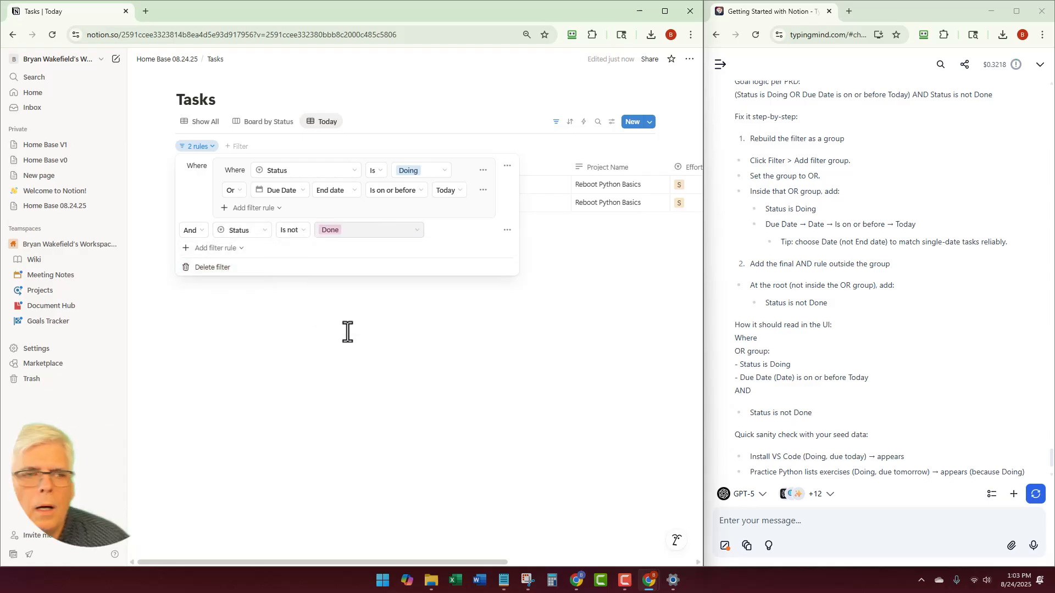
{"action": "left_click", "coordinate": [347, 331]}
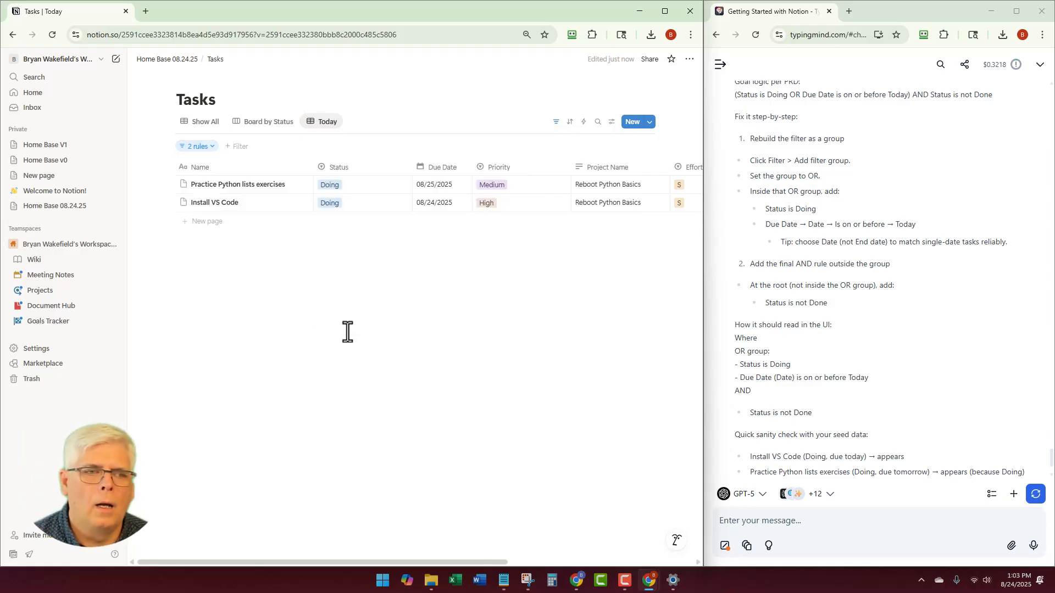
Reopen the filter rules and send the TypingMind chat a screenshot of them with "Ok, here's my update"
{"action": "left_click", "coordinate": [204, 147]}
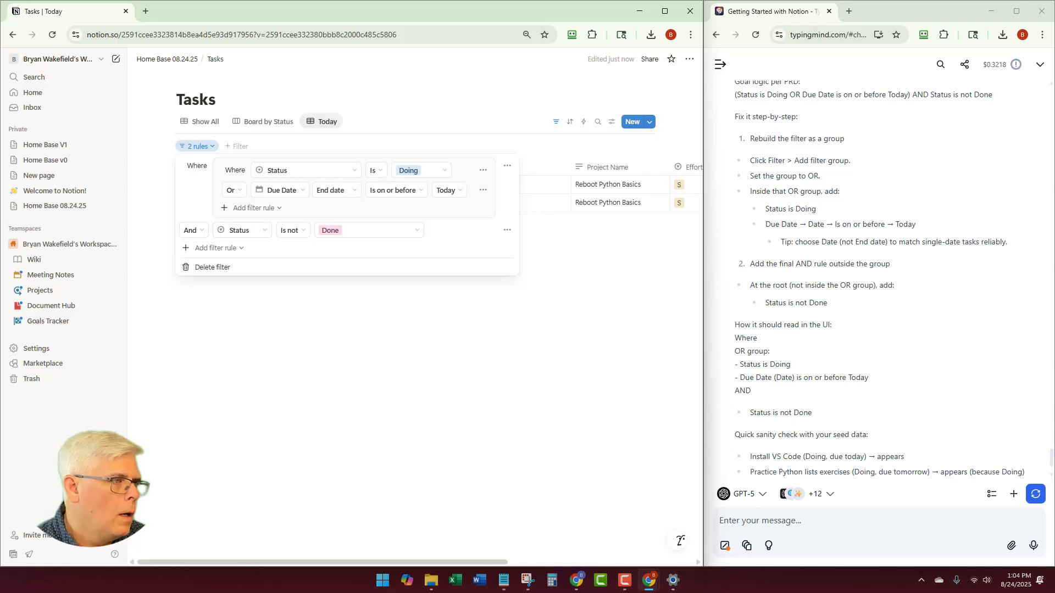
{"action": "key", "text": "super+shift+s"}
{"action": "left_click_drag", "start_coordinate": [150, 83], "coordinate": [555, 299]}
{"action": "left_click", "coordinate": [808, 520]}
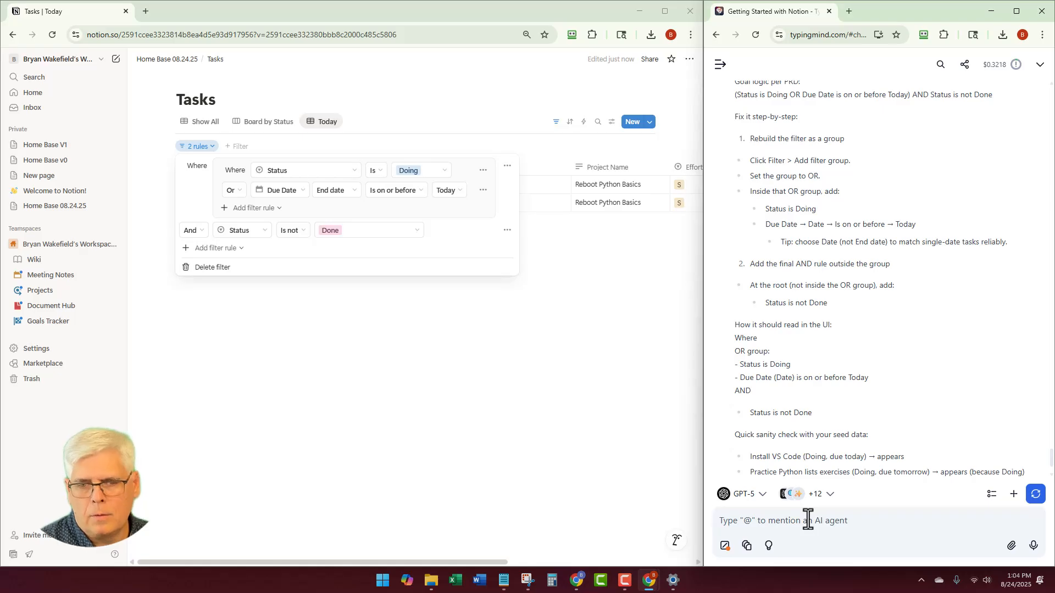
{"action": "type", "text": "Ok, here's m"}
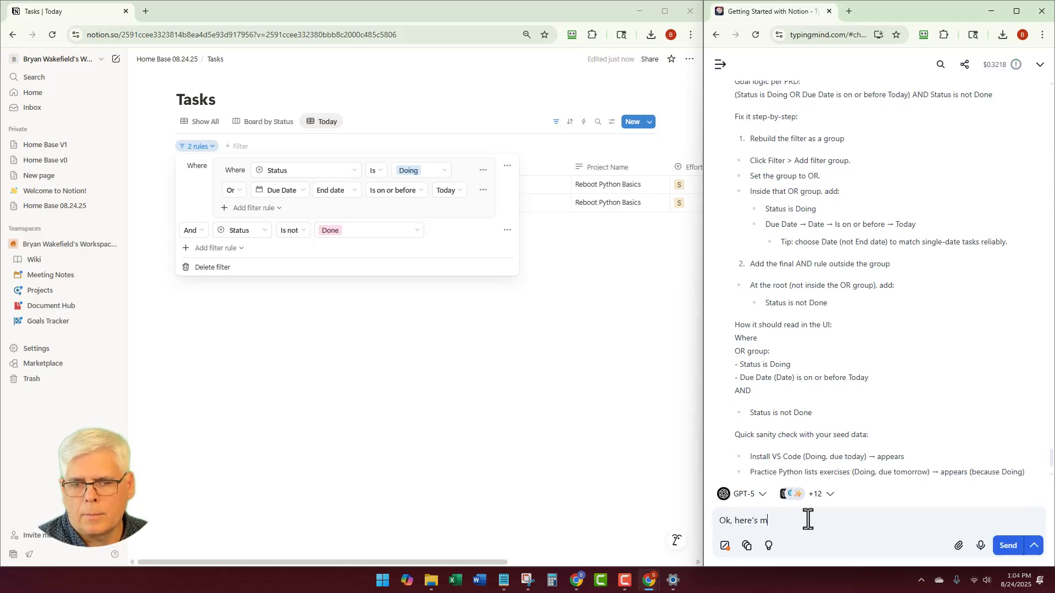
{"action": "type", "text": "y update"}
{"action": "key", "text": "Return"}
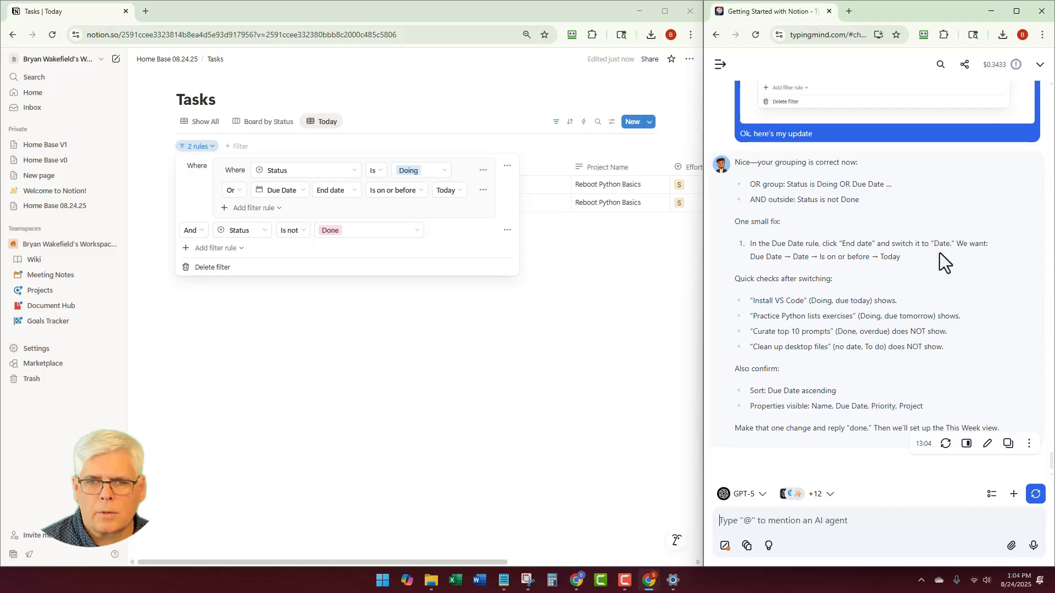
Show the Due Date rule's date options and send the chat a screenshot with "Selecting date only is not an option so went for End Date"
{"action": "left_click", "coordinate": [353, 192]}
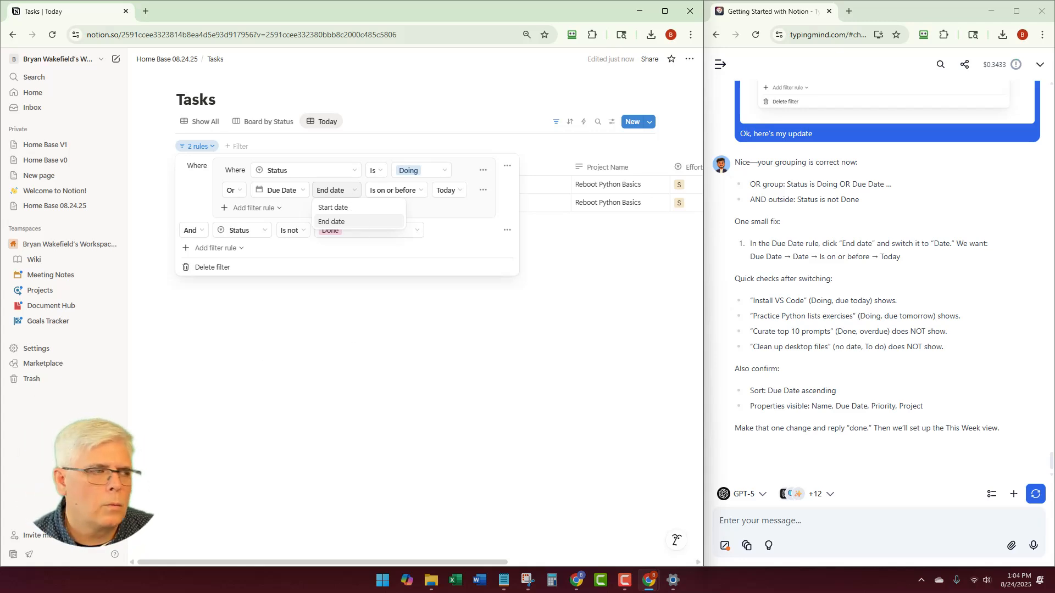
{"action": "key", "text": "super+shift+s"}
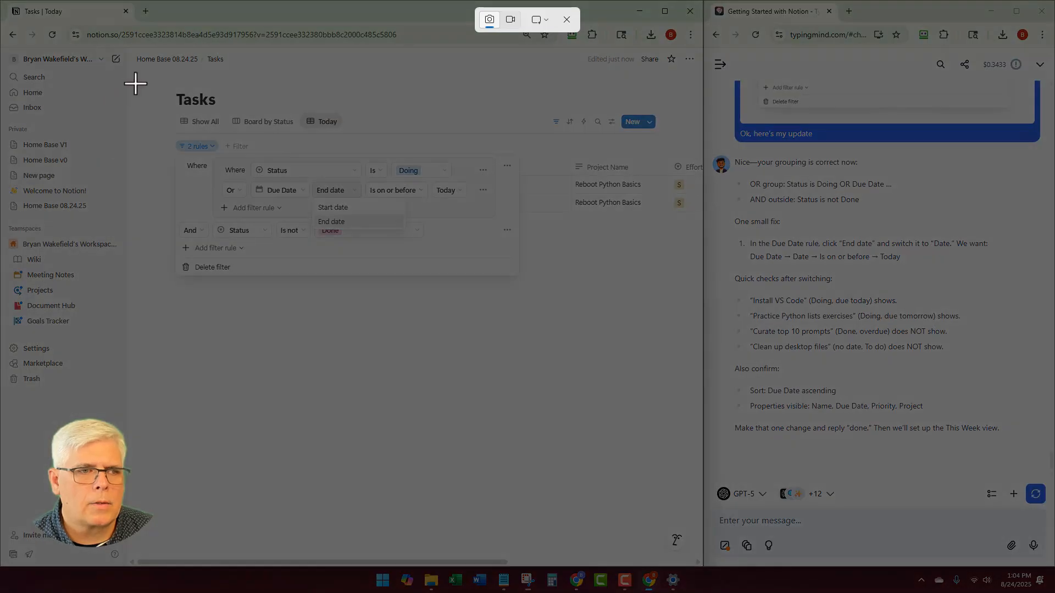
{"action": "left_click_drag", "start_coordinate": [160, 79], "coordinate": [573, 299]}
{"action": "left_click", "coordinate": [820, 526]}
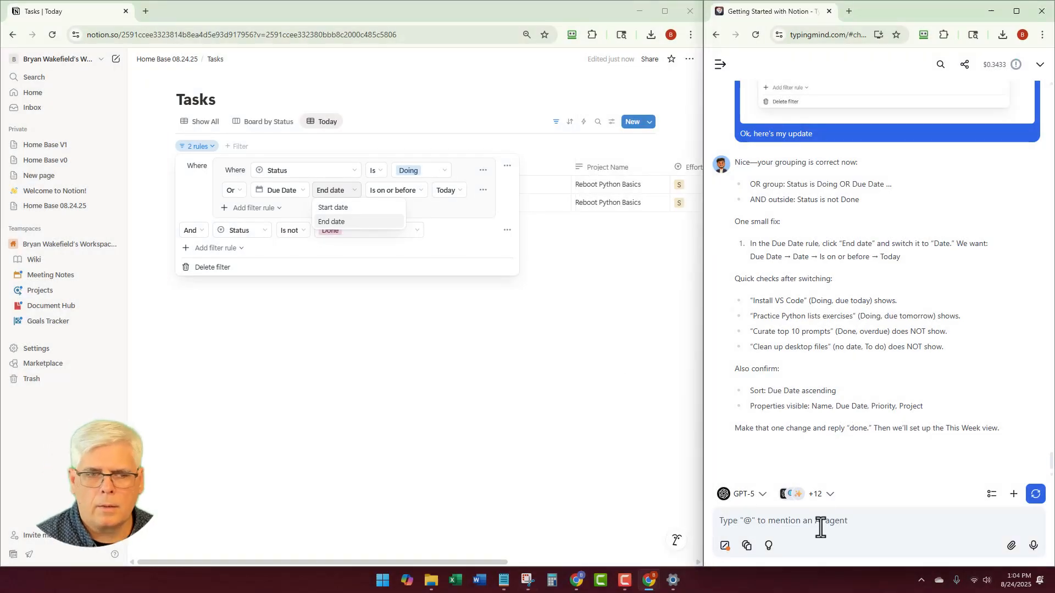
{"action": "type", "text": "Sele"}
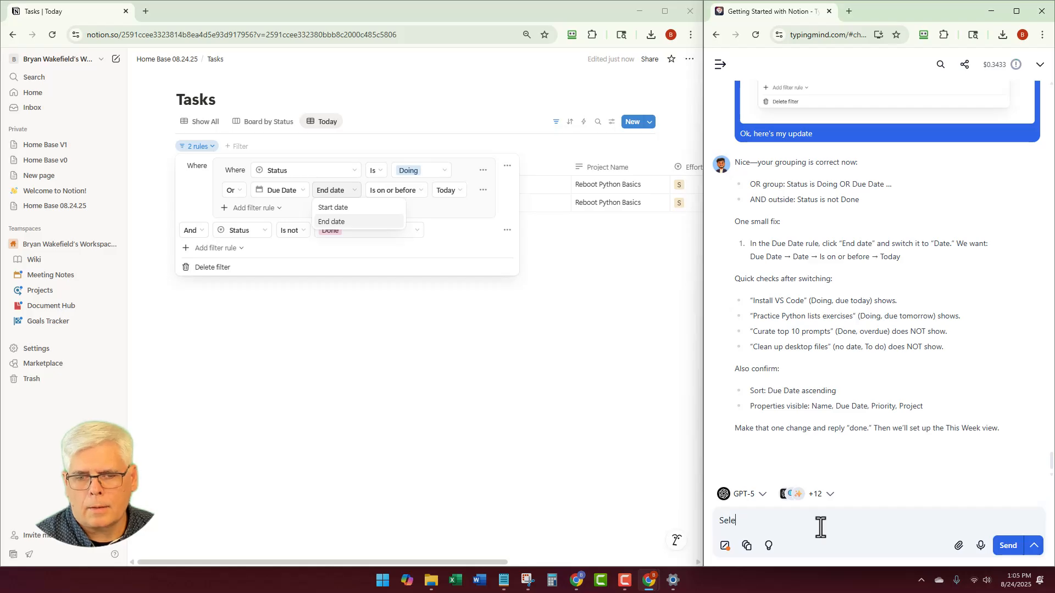
{"action": "type", "text": "cting data one"}
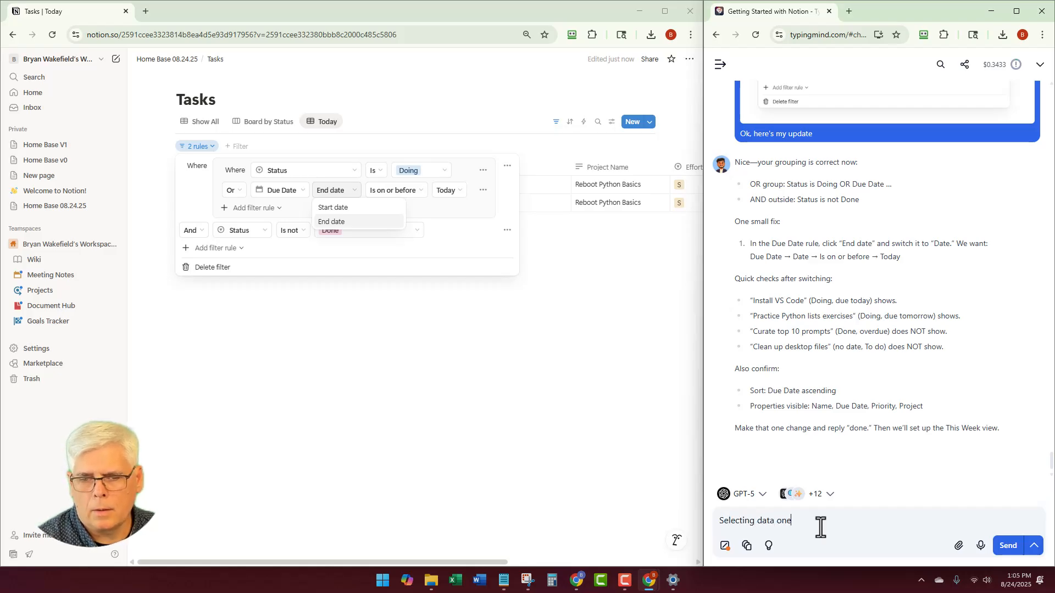
{"action": "key", "text": "BackSpace"}
{"action": "key", "text": "BackSpace"}
{"action": "key", "text": "BackSpace"}
{"action": "key", "text": "BackSpace"}
{"action": "key", "text": "BackSpace"}
{"action": "type", "text": "e only is "}
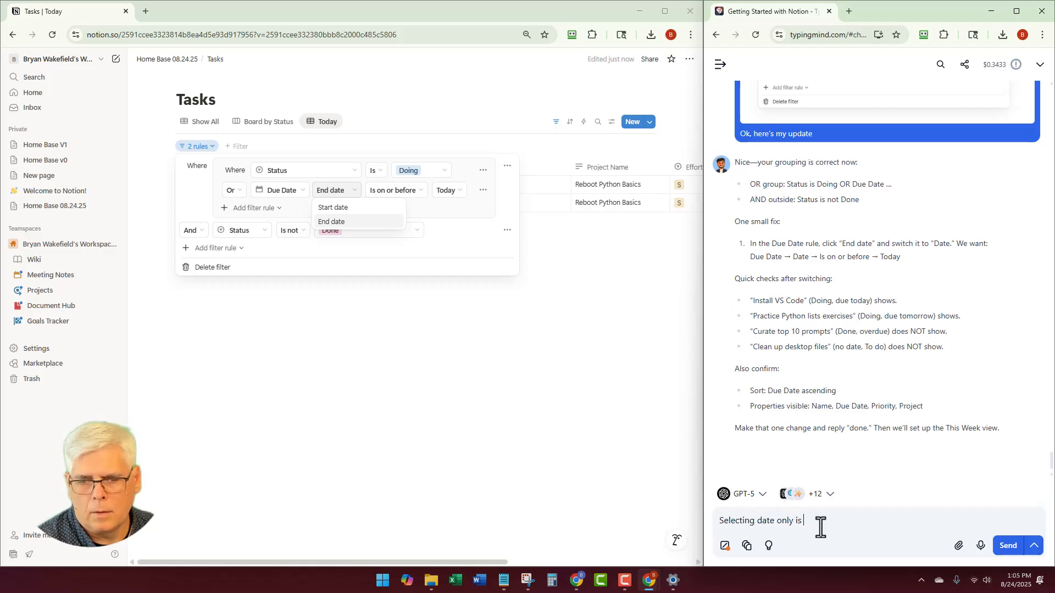
{"action": "type", "text": "not an optio"}
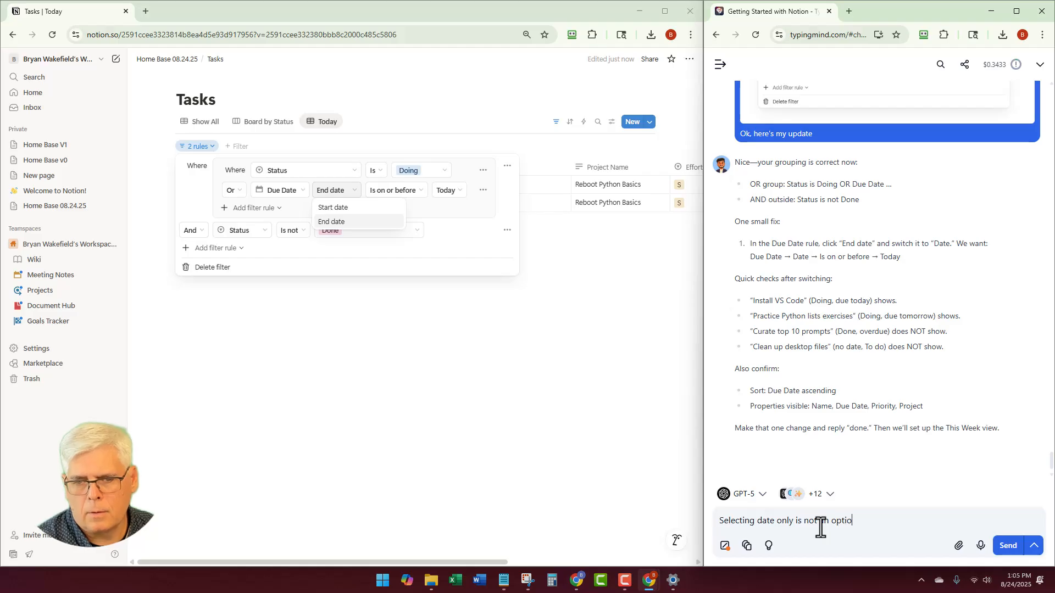
{"action": "type", "text": "n so went for End Date"}
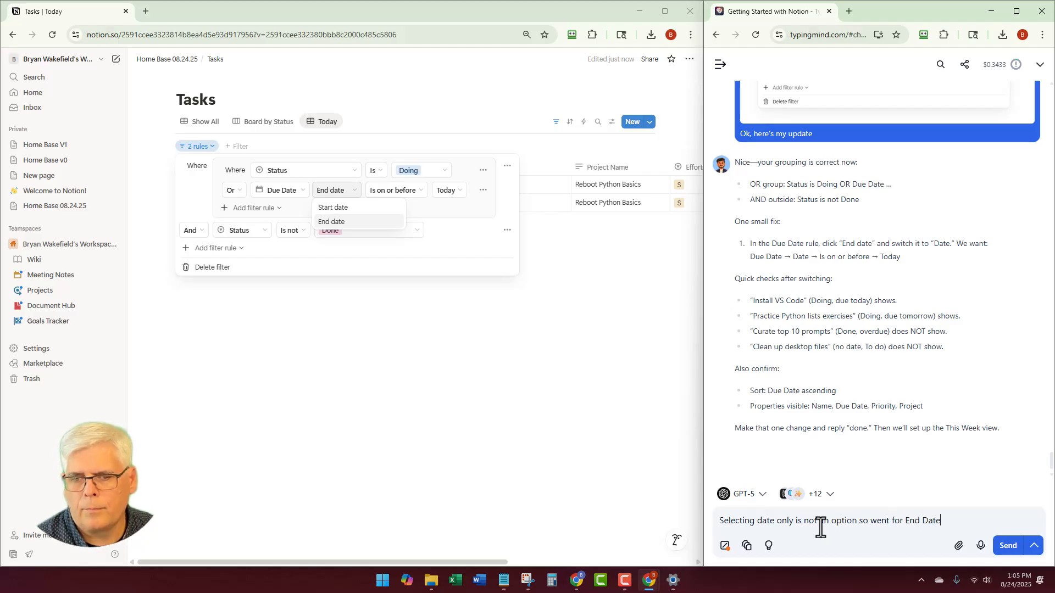
{"action": "key", "text": "ctrl+v"}
{"action": "key", "text": "Return"}
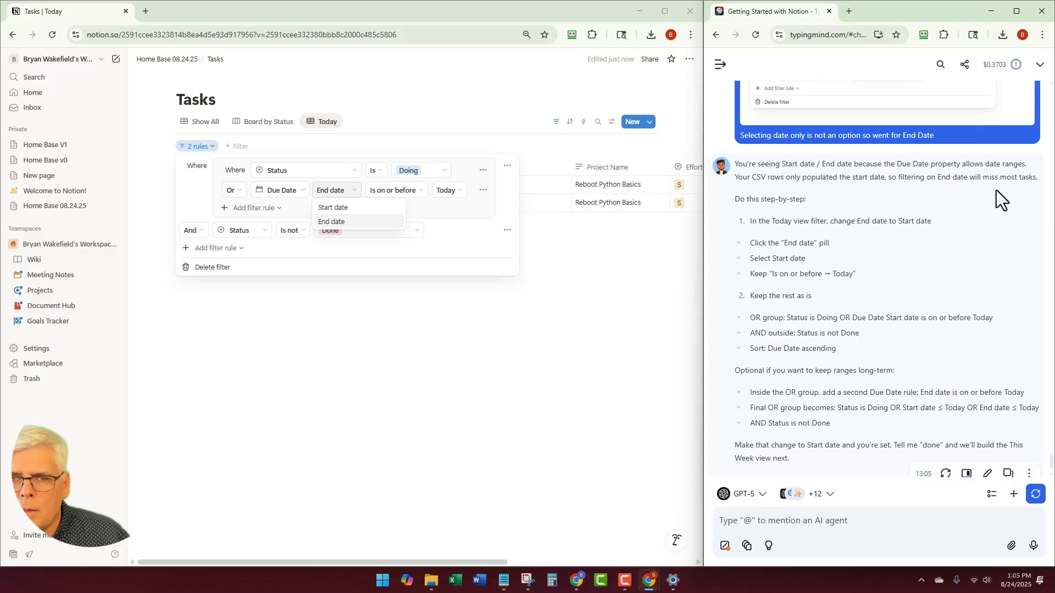
Read the chat's reply and switch the Due Date rule in the Today filter to Start date
{"action": "scroll", "coordinate": [728, 223], "scroll_direction": "down", "scroll_amount": 1}
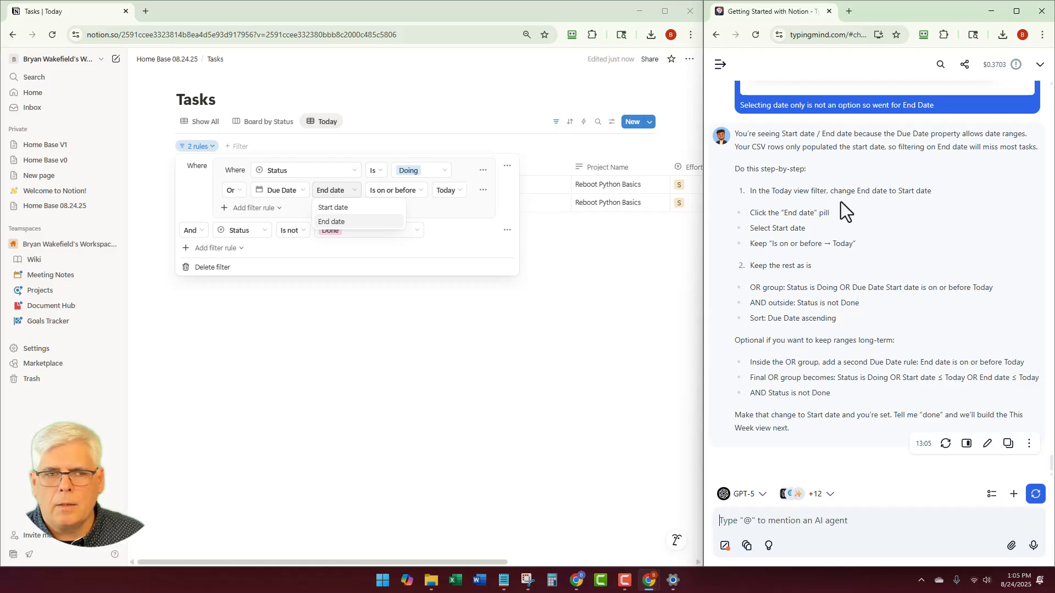
{"action": "left_click", "coordinate": [338, 208]}
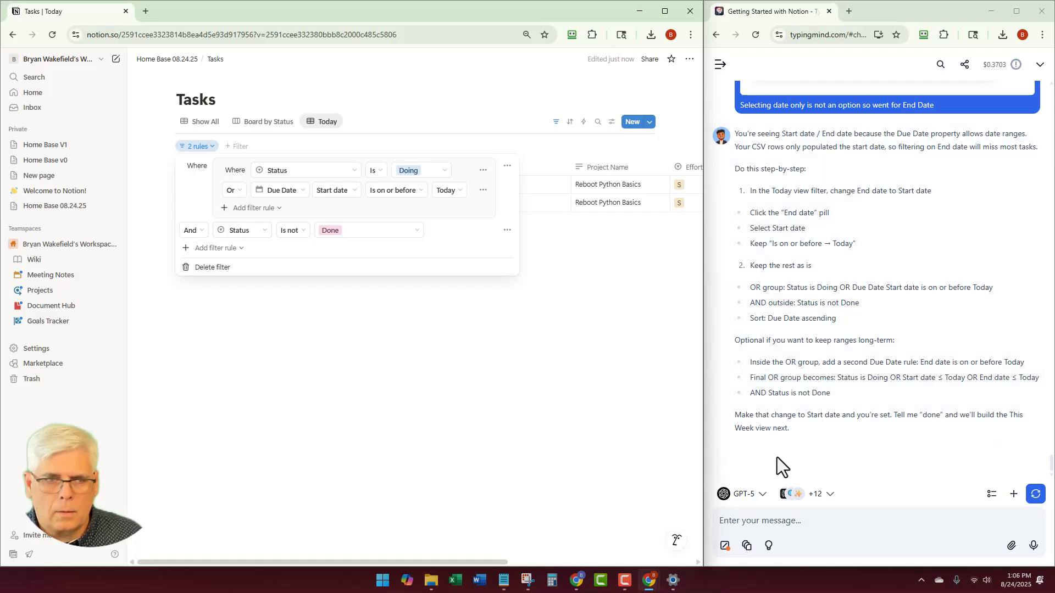
Close the Today filter and look back through the earlier chat replies for the Tasks view instructions
{"action": "left_click", "coordinate": [486, 308]}
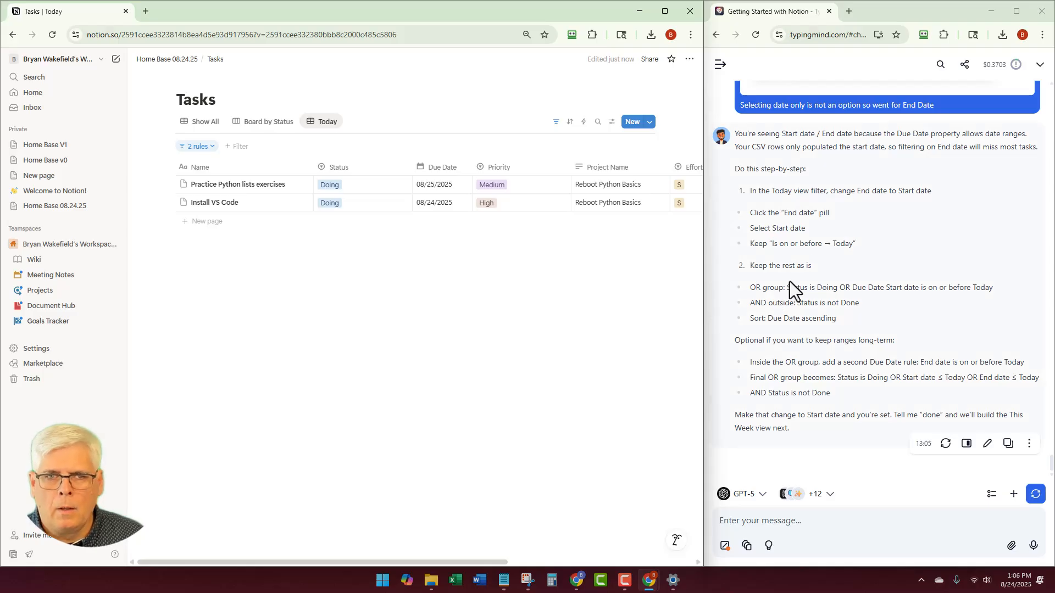
{"action": "scroll", "coordinate": [788, 265], "scroll_direction": "up", "scroll_amount": 10}
{"action": "scroll", "coordinate": [777, 271], "scroll_direction": "up", "scroll_amount": 2}
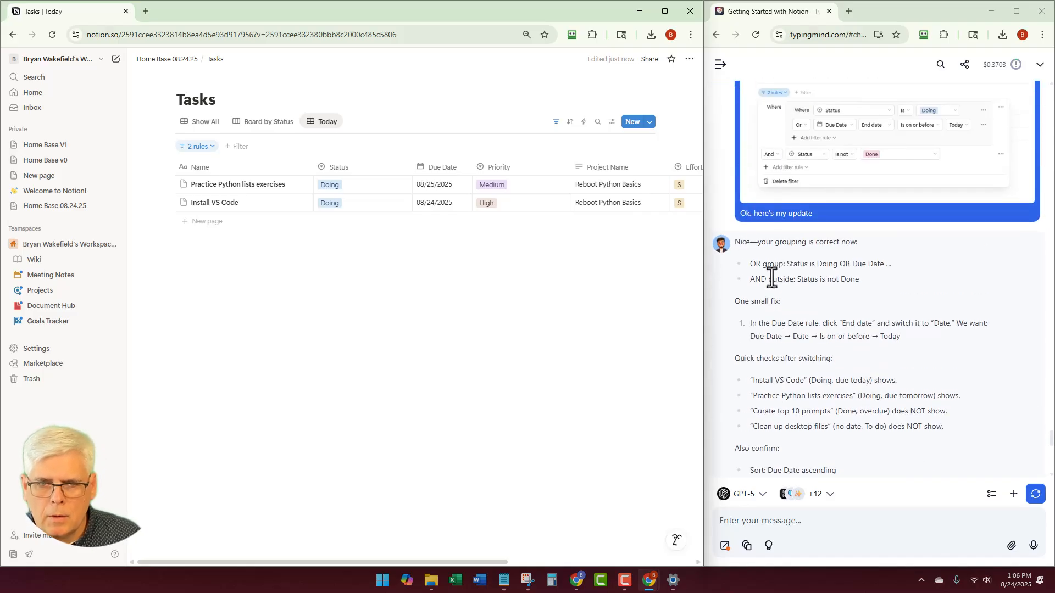
{"action": "scroll", "coordinate": [772, 278], "scroll_direction": "down", "scroll_amount": 8}
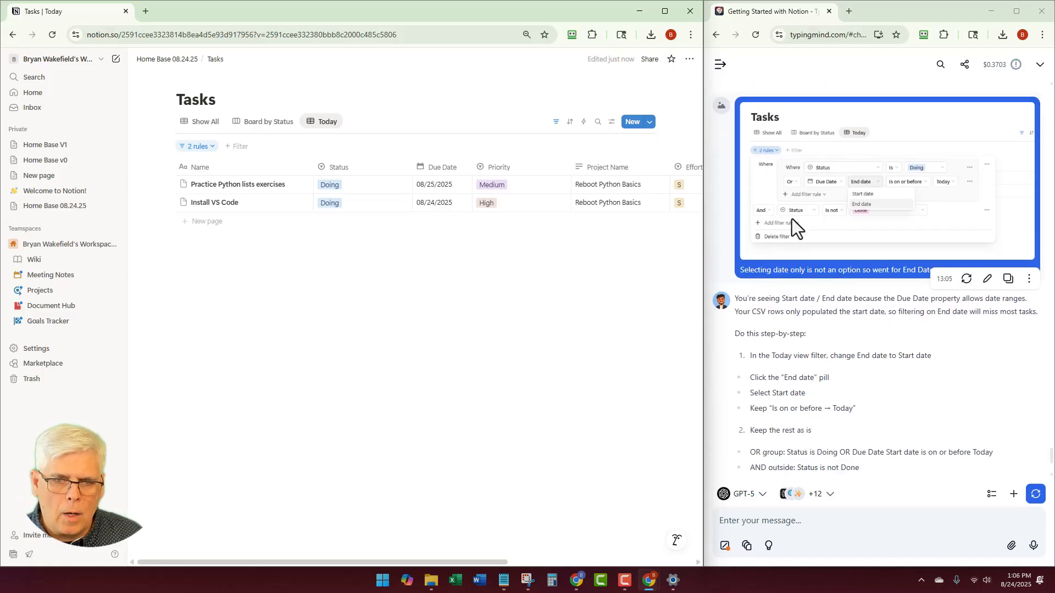
{"action": "scroll", "coordinate": [812, 295], "scroll_direction": "down", "scroll_amount": 2}
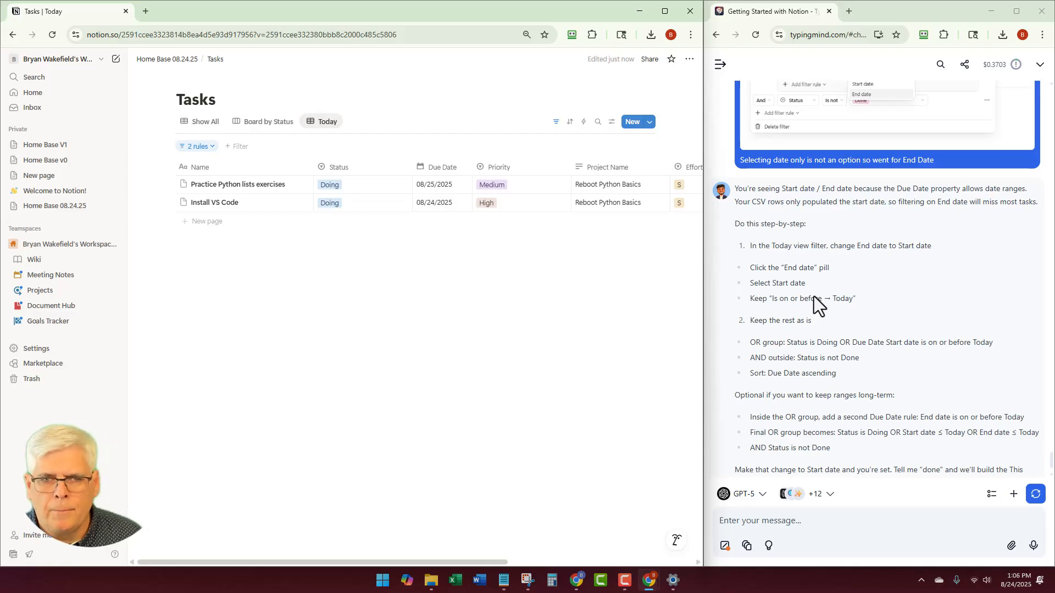
{"action": "scroll", "coordinate": [813, 298], "scroll_direction": "up", "scroll_amount": 8}
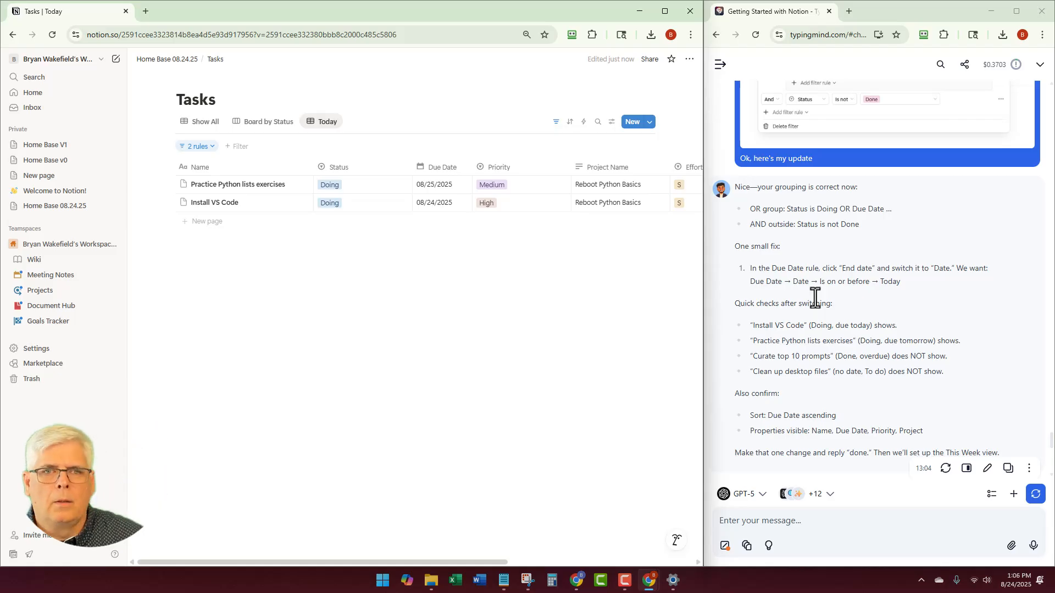
{"action": "scroll", "coordinate": [815, 298], "scroll_direction": "up", "scroll_amount": 2}
{"action": "scroll", "coordinate": [816, 297], "scroll_direction": "up", "scroll_amount": 12}
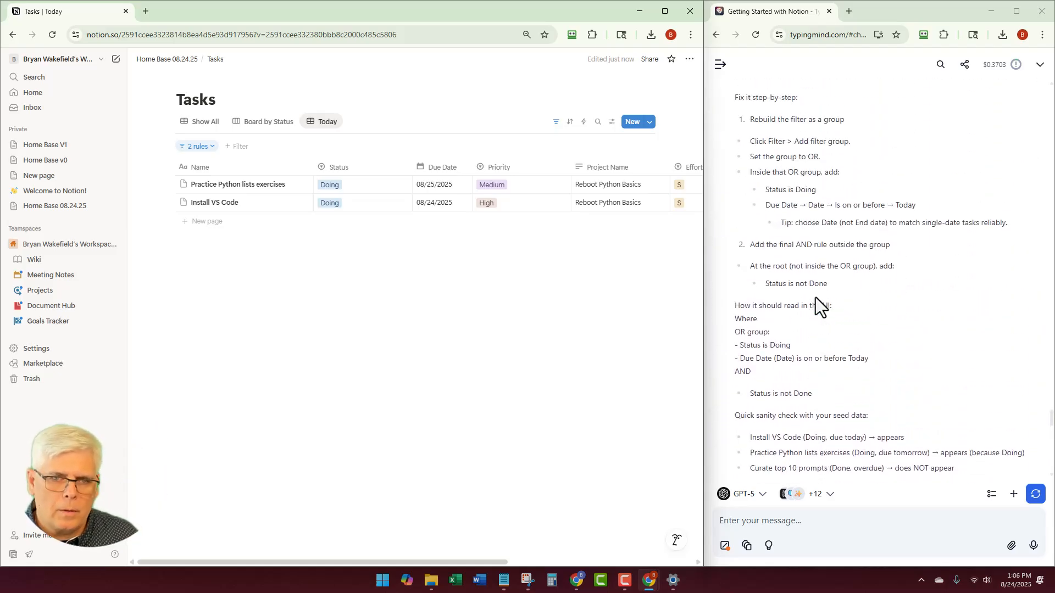
{"action": "scroll", "coordinate": [815, 298], "scroll_direction": "up", "scroll_amount": 10}
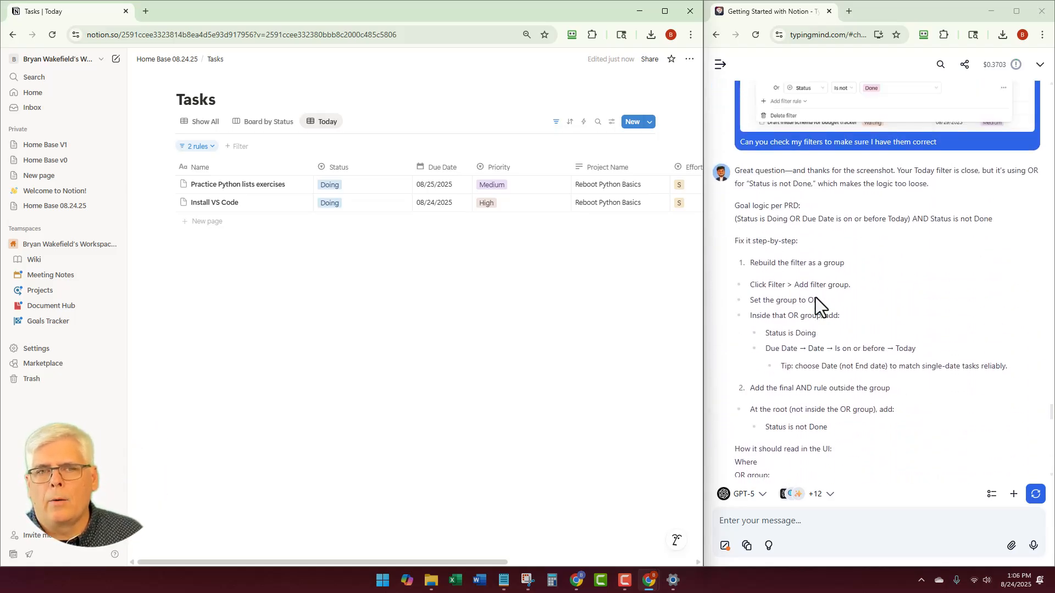
{"action": "scroll", "coordinate": [816, 298], "scroll_direction": "up", "scroll_amount": 4}
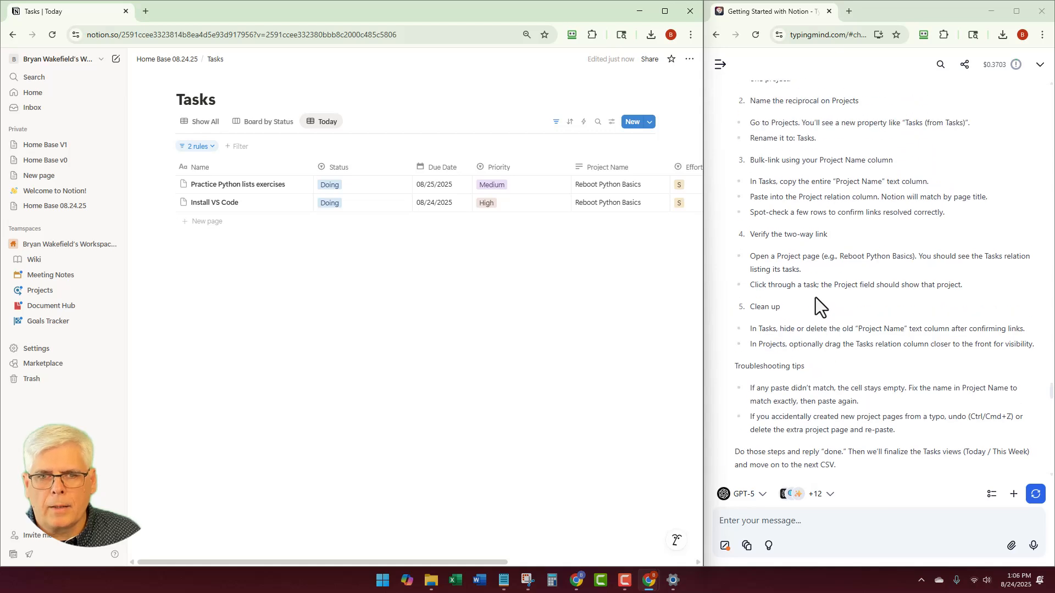
Pin the chat reply about the two-way relation between Tasks and Projects
{"action": "scroll", "coordinate": [819, 264], "scroll_direction": "down", "scroll_amount": 2}
{"action": "scroll", "coordinate": [819, 264], "scroll_direction": "down", "scroll_amount": 2}
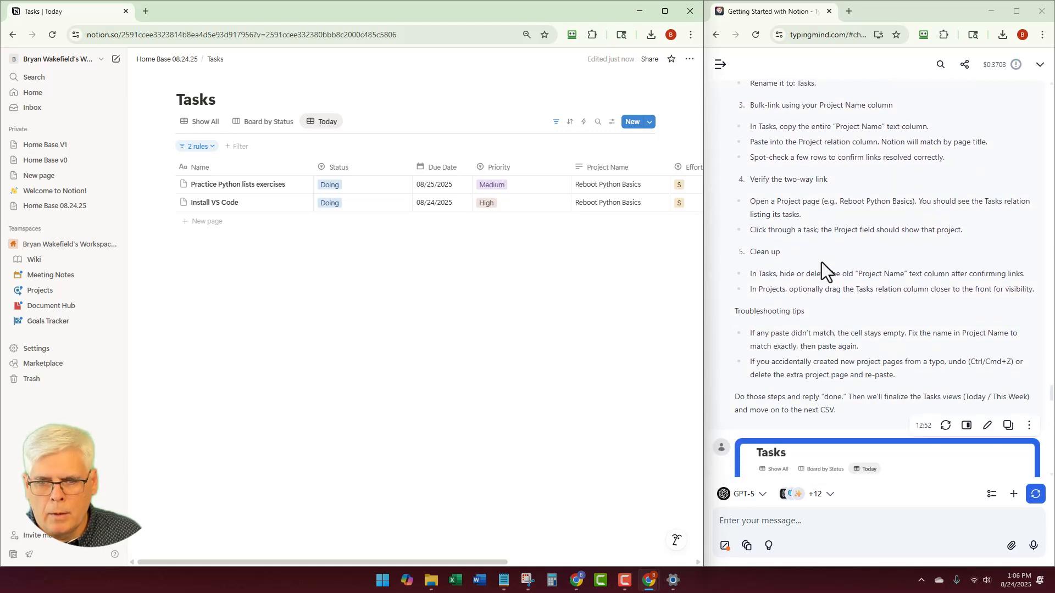
{"action": "left_click", "coordinate": [1029, 426]}
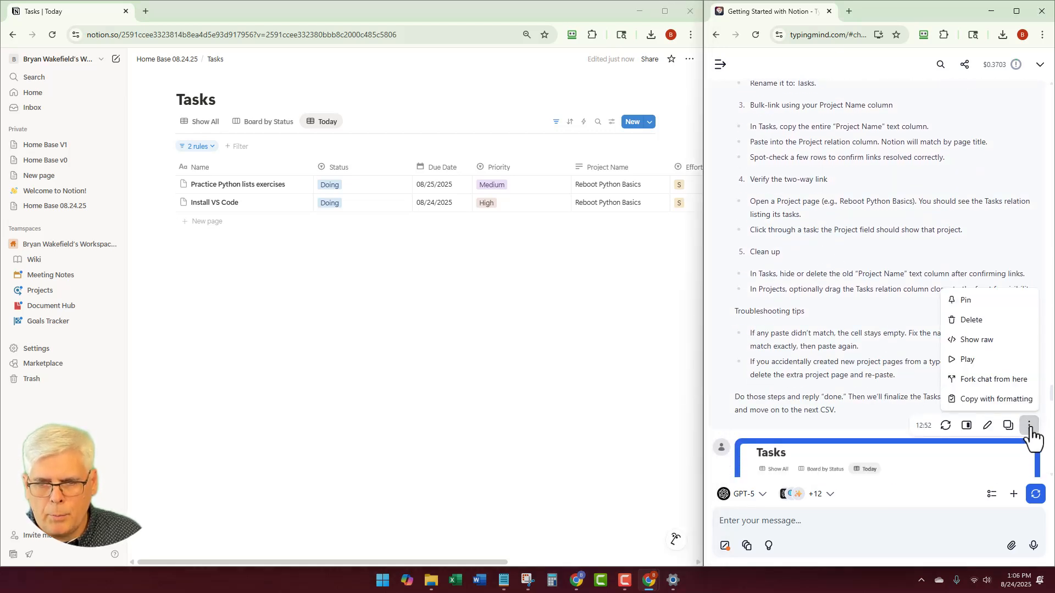
{"action": "left_click", "coordinate": [985, 302]}
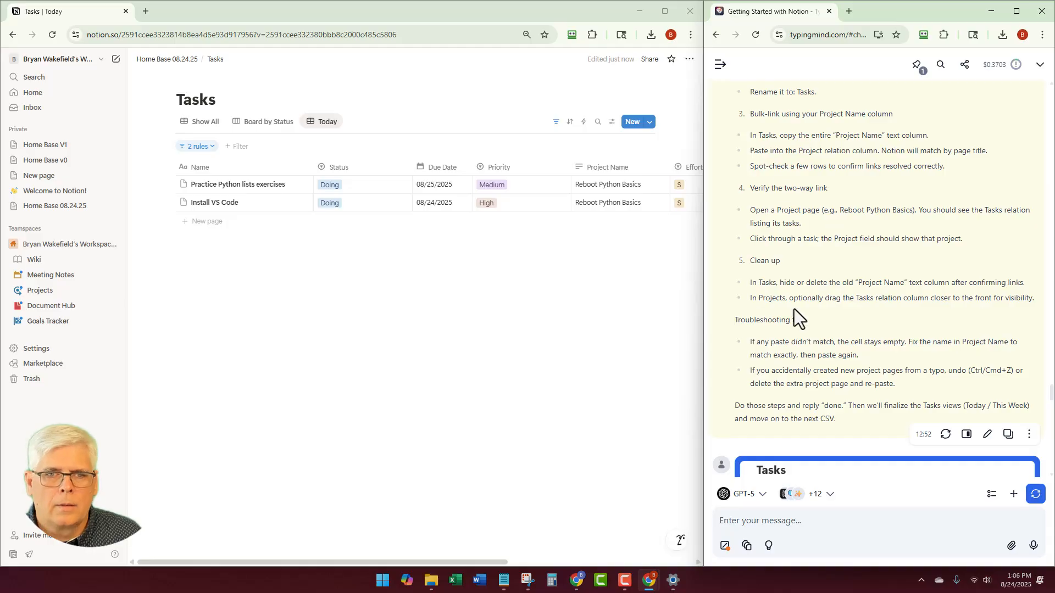
Review the pinned relation reply and the filter-fix reply after it, checking which one holds the view setup instructions
{"action": "scroll", "coordinate": [819, 268], "scroll_direction": "down", "scroll_amount": 3}
{"action": "scroll", "coordinate": [819, 266], "scroll_direction": "down", "scroll_amount": 15}
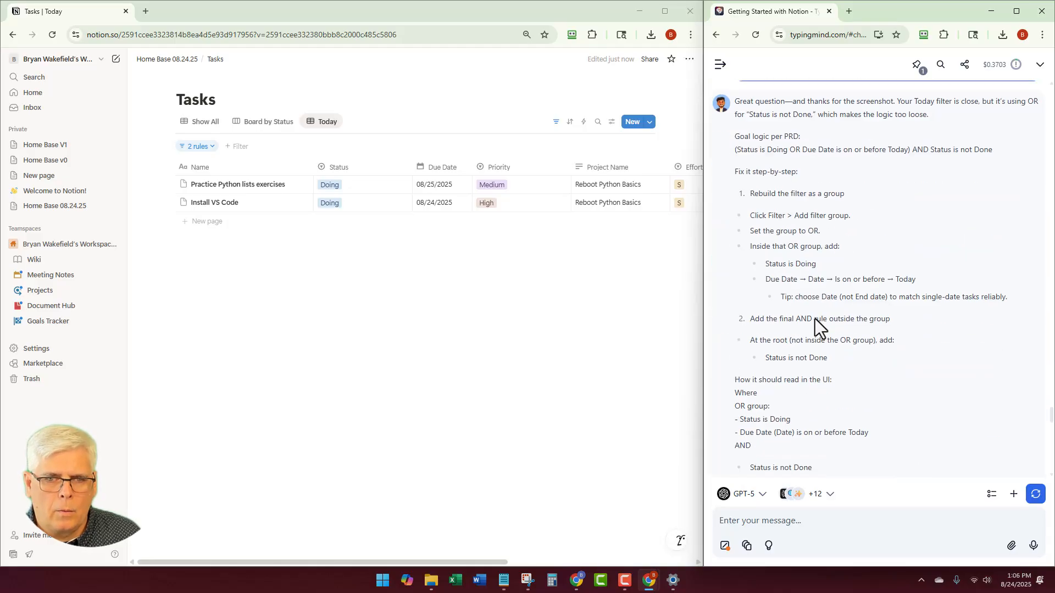
{"action": "scroll", "coordinate": [815, 335], "scroll_direction": "up", "scroll_amount": 12}
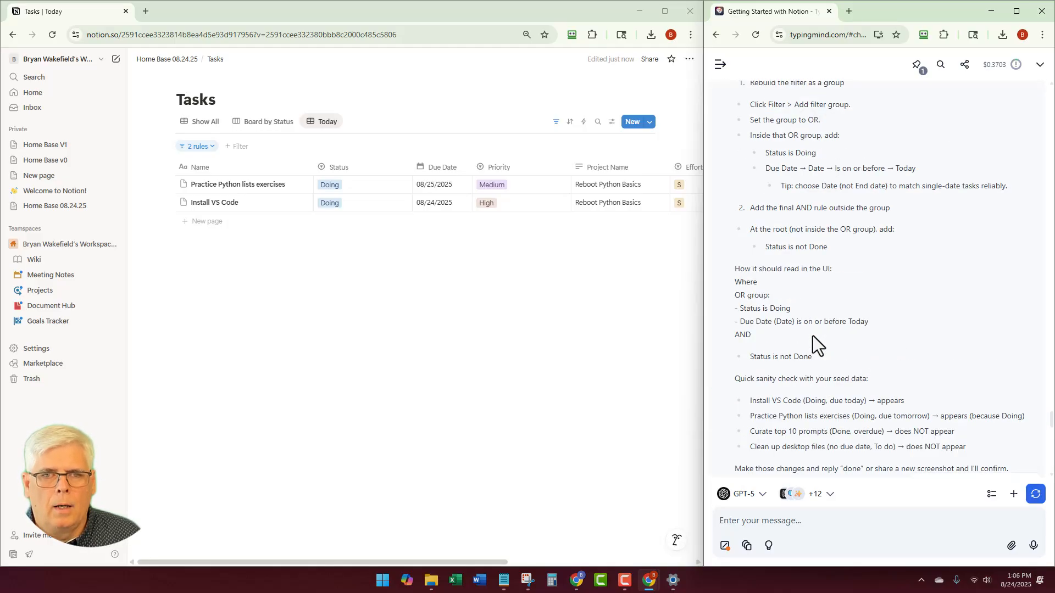
{"action": "scroll", "coordinate": [814, 301], "scroll_direction": "down", "scroll_amount": 4}
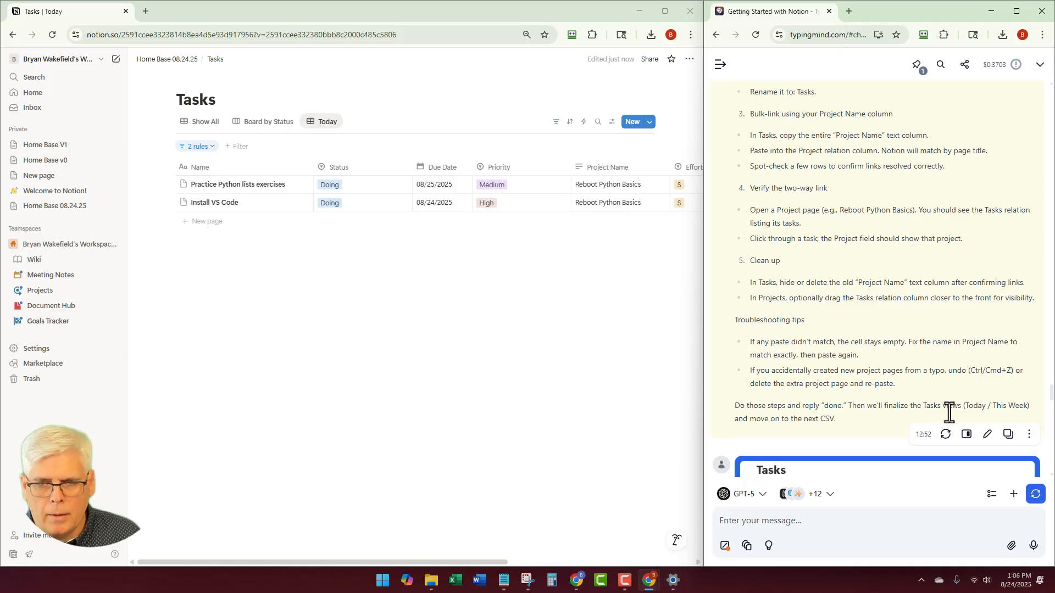
{"action": "left_click", "coordinate": [1027, 435]}
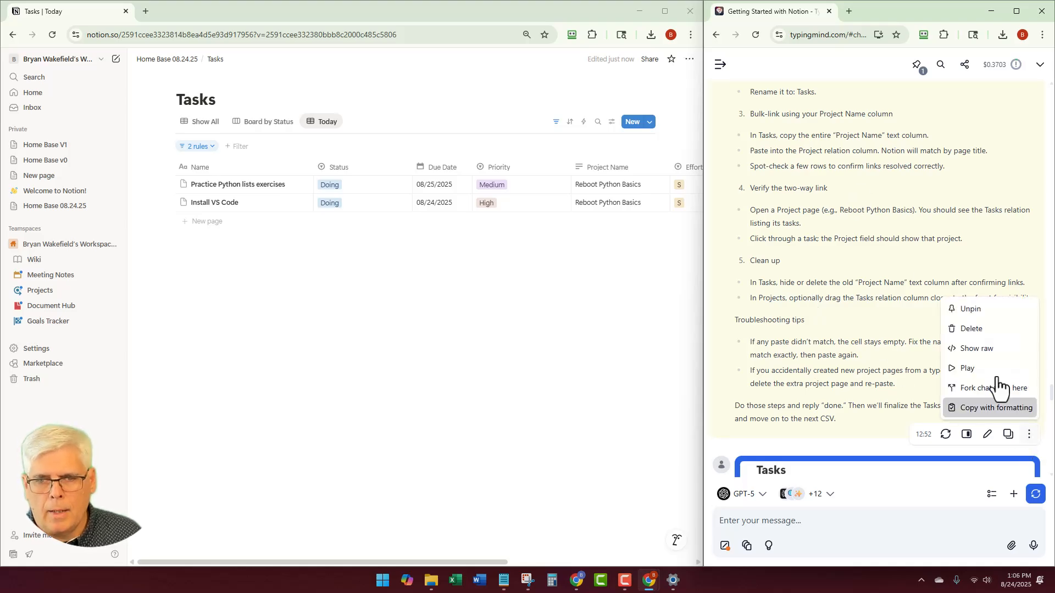
{"action": "left_click", "coordinate": [839, 285]}
{"action": "scroll", "coordinate": [839, 285], "scroll_direction": "up", "scroll_amount": 1}
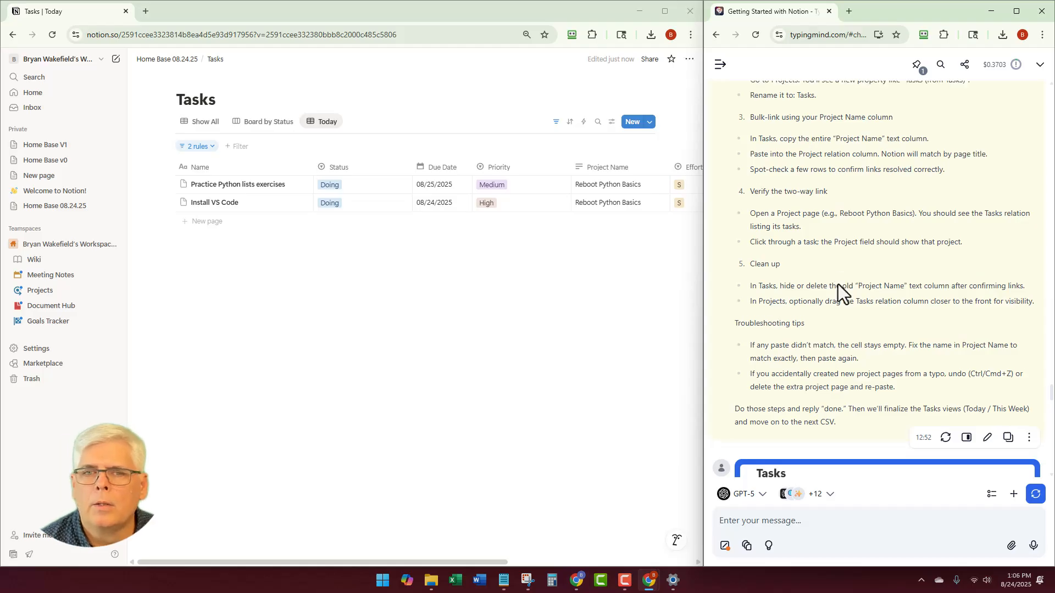
{"action": "scroll", "coordinate": [815, 266], "scroll_direction": "down", "scroll_amount": 1}
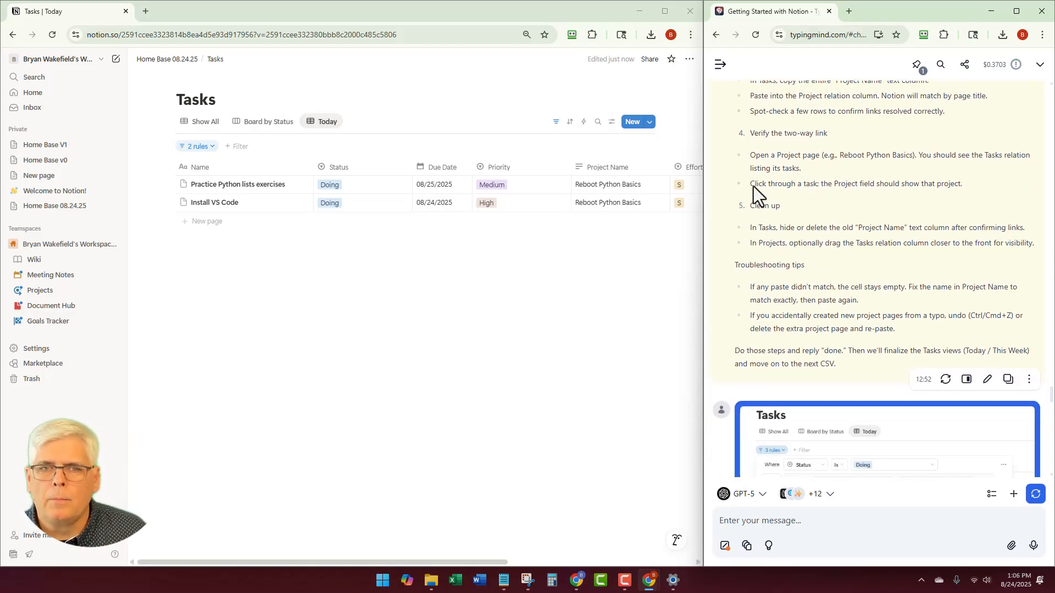
{"action": "scroll", "coordinate": [739, 191], "scroll_direction": "up", "scroll_amount": 5}
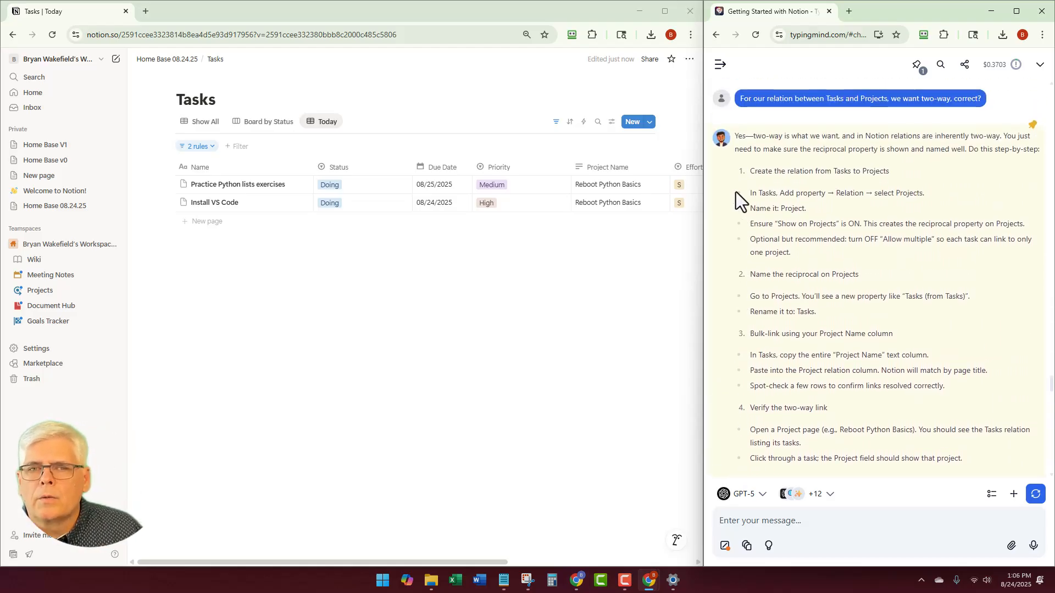
{"action": "scroll", "coordinate": [736, 192], "scroll_direction": "down", "scroll_amount": 1}
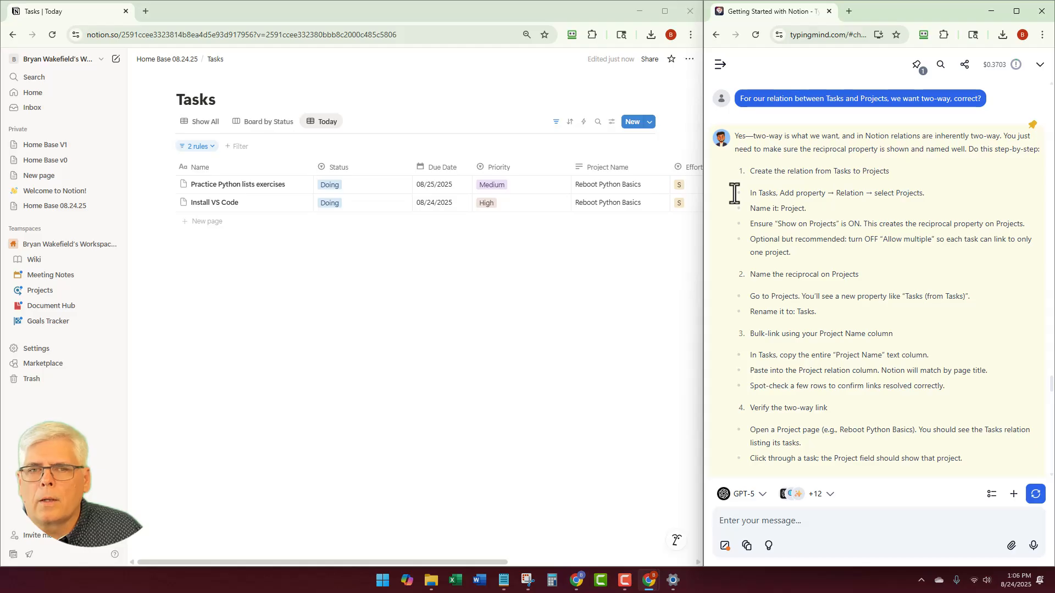
{"action": "scroll", "coordinate": [734, 193], "scroll_direction": "down", "scroll_amount": 3}
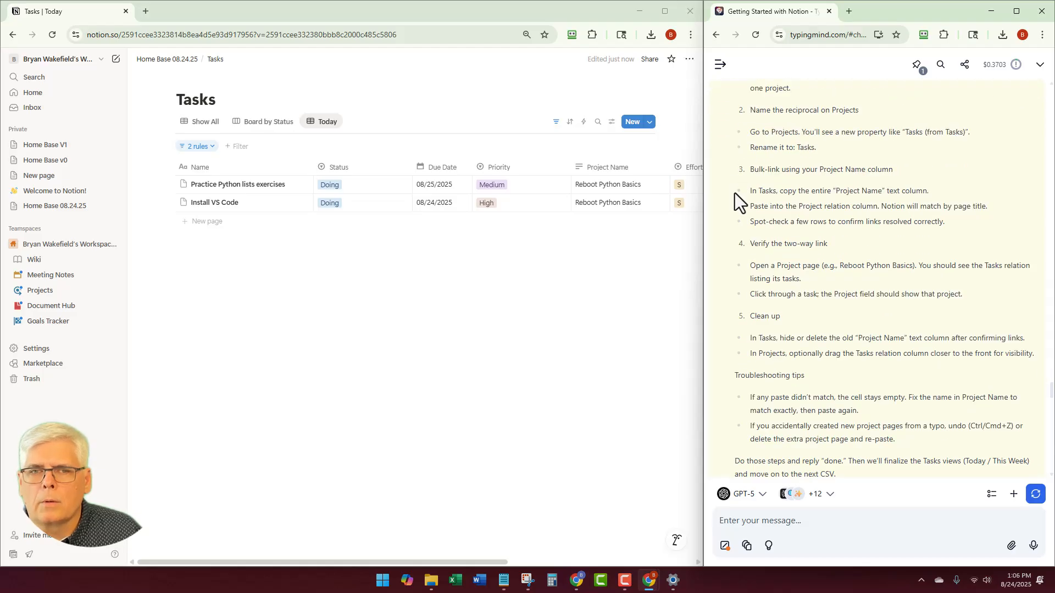
Pin the chat reply that lists the Tasks import, relation and required view steps
{"action": "scroll", "coordinate": [734, 192], "scroll_direction": "up", "scroll_amount": 8}
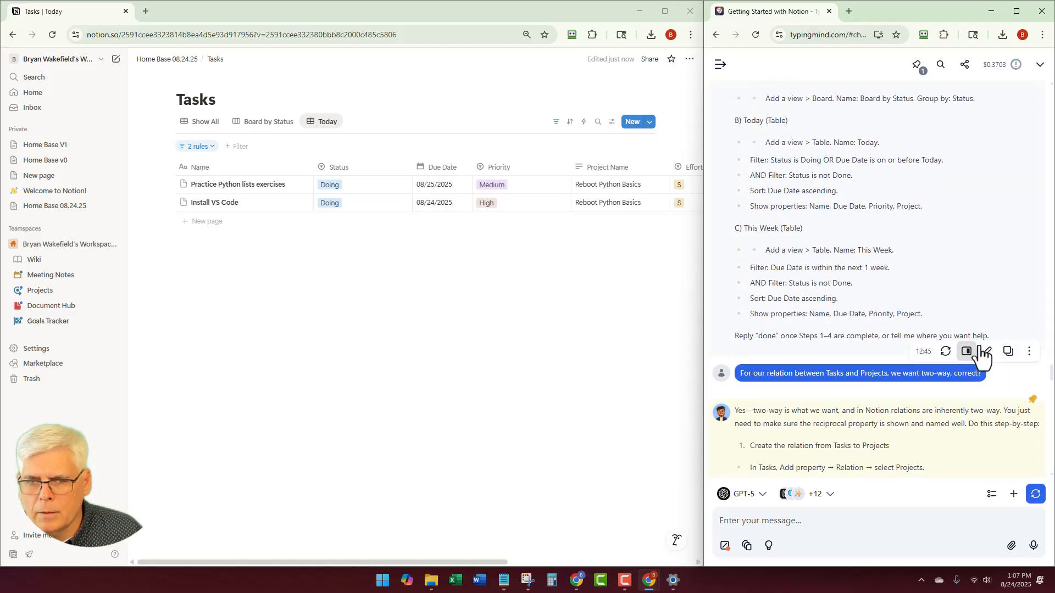
{"action": "left_click", "coordinate": [1029, 351]}
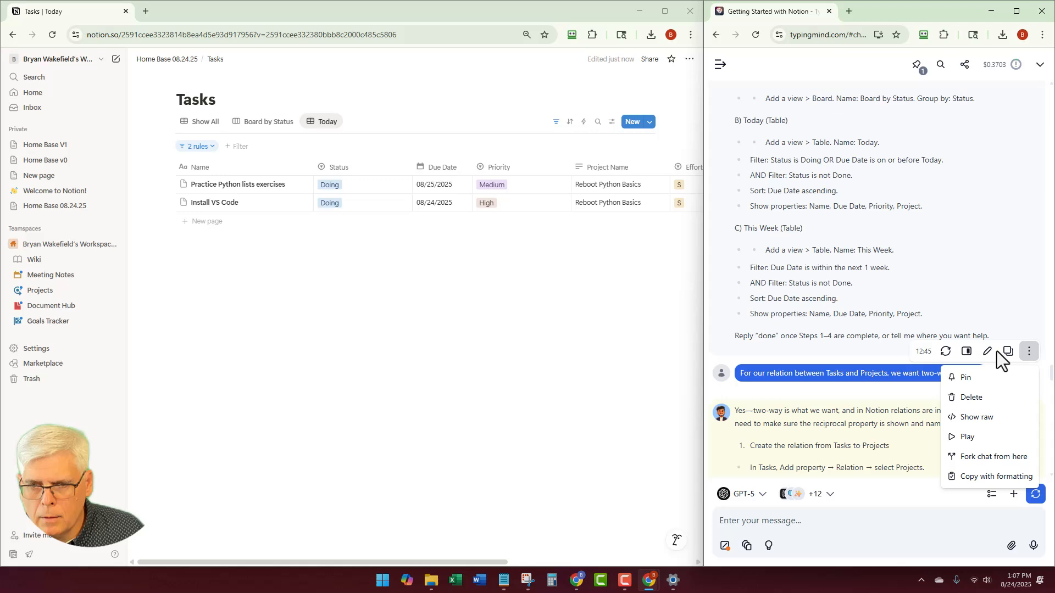
{"action": "left_click", "coordinate": [981, 383]}
Unpin the chat reply about the two-way relation between Tasks and Projects
{"action": "scroll", "coordinate": [872, 257], "scroll_direction": "down", "scroll_amount": 3}
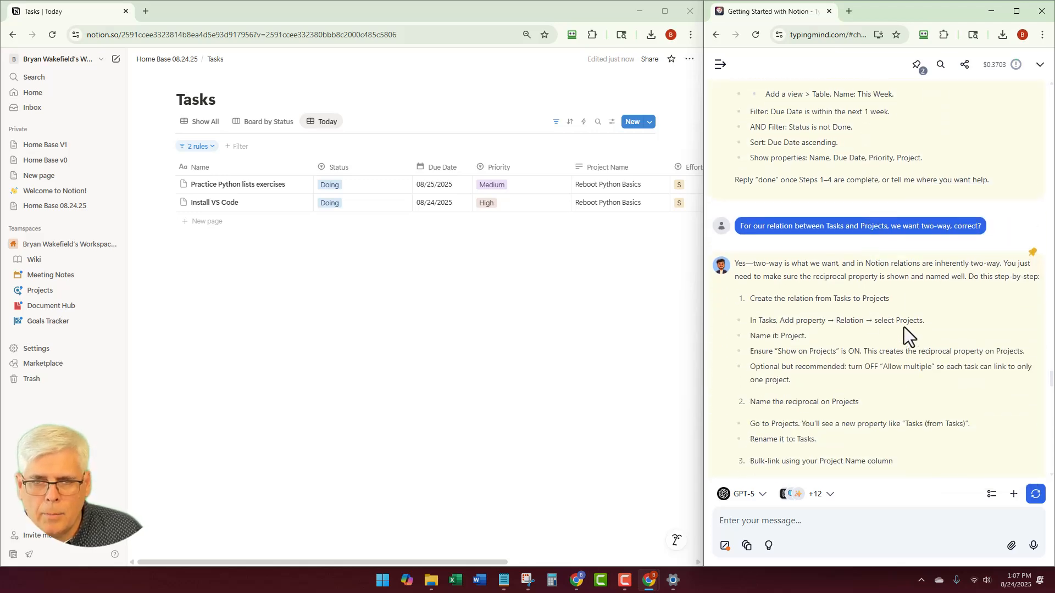
{"action": "scroll", "coordinate": [930, 300], "scroll_direction": "down", "scroll_amount": 7}
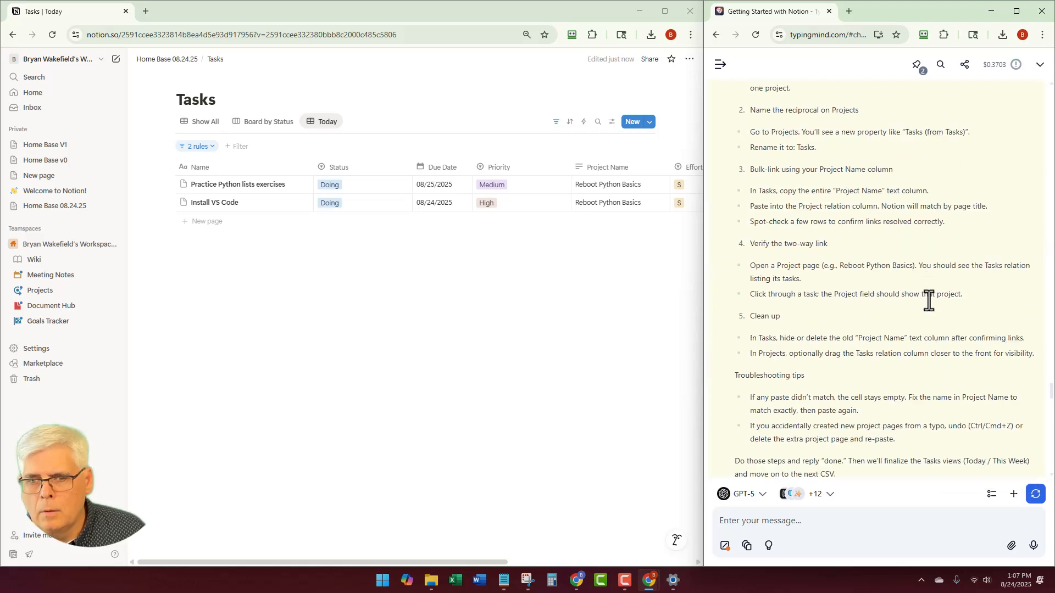
{"action": "left_click", "coordinate": [1027, 395]}
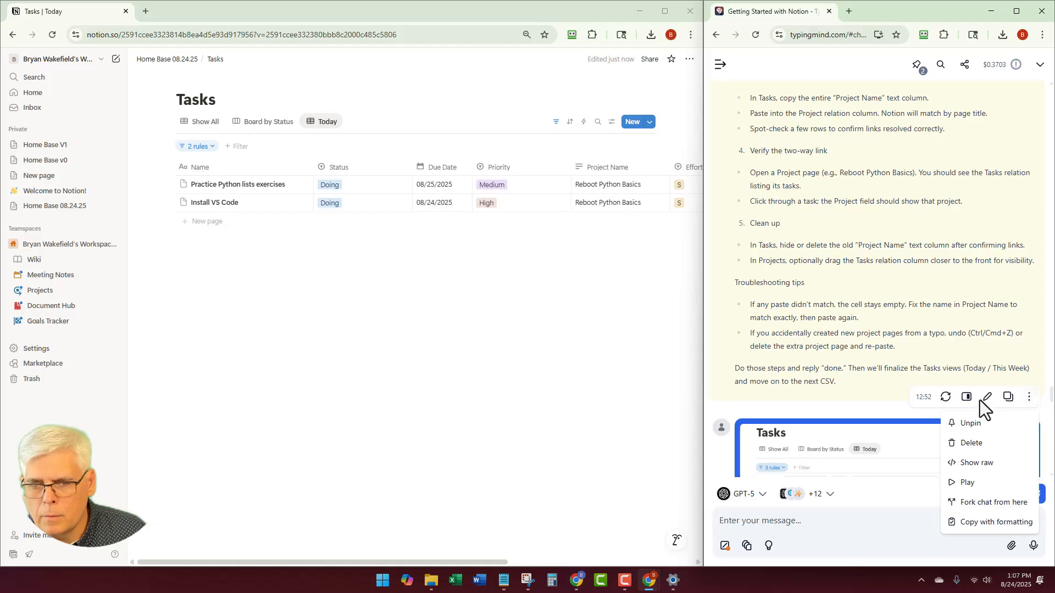
{"action": "left_click", "coordinate": [984, 430]}
Read the Today view requirements in the pinned reply and sort the Today view by Due Date ascending
{"action": "scroll", "coordinate": [902, 302], "scroll_direction": "up", "scroll_amount": 10}
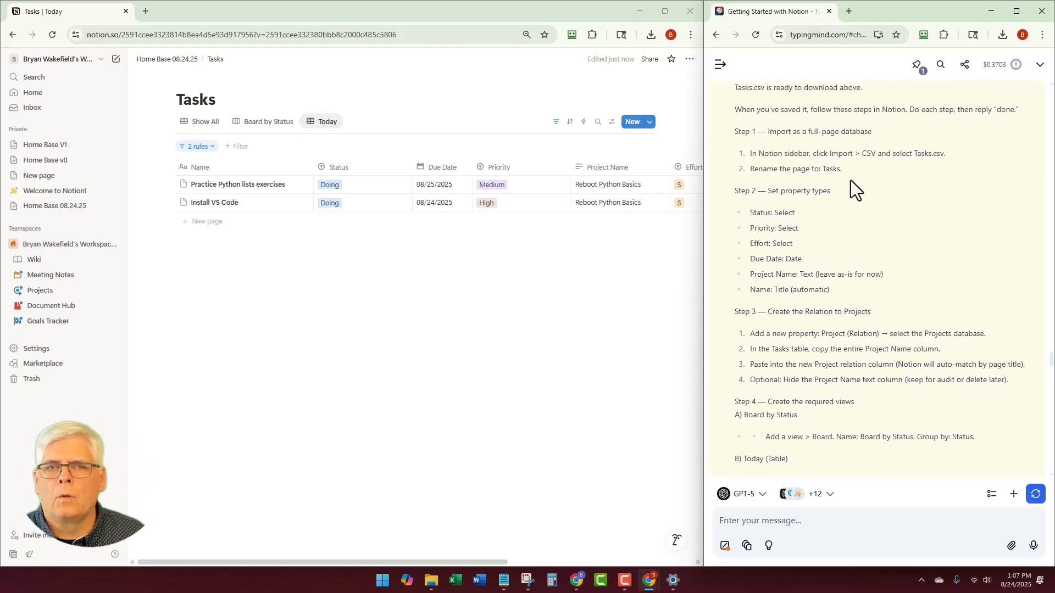
{"action": "scroll", "coordinate": [852, 200], "scroll_direction": "up", "scroll_amount": 1}
{"action": "scroll", "coordinate": [907, 224], "scroll_direction": "down", "scroll_amount": 1}
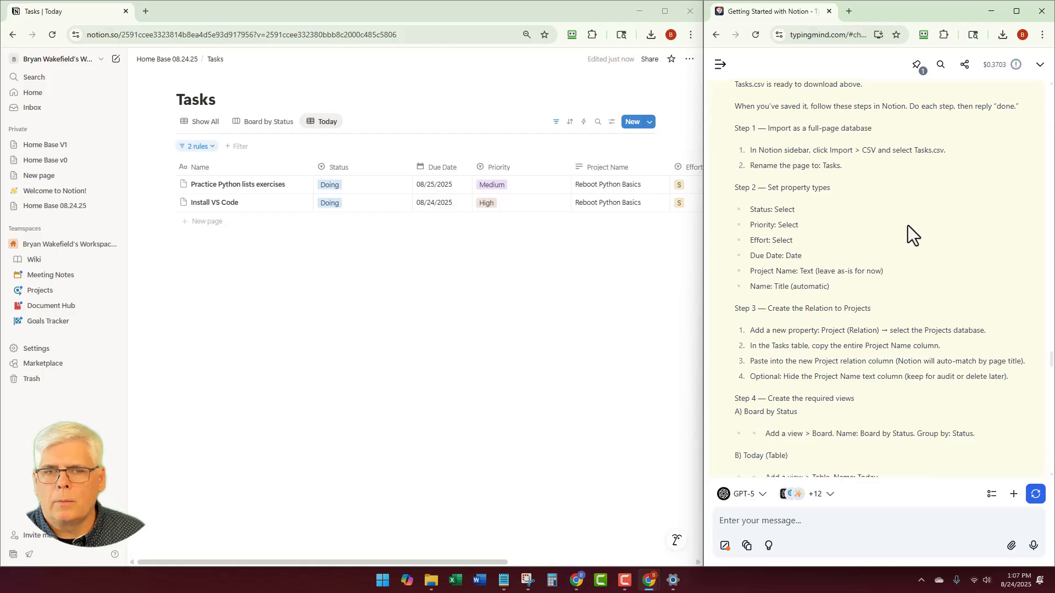
{"action": "scroll", "coordinate": [908, 225], "scroll_direction": "down", "scroll_amount": 2}
{"action": "scroll", "coordinate": [775, 233], "scroll_direction": "down", "scroll_amount": 2}
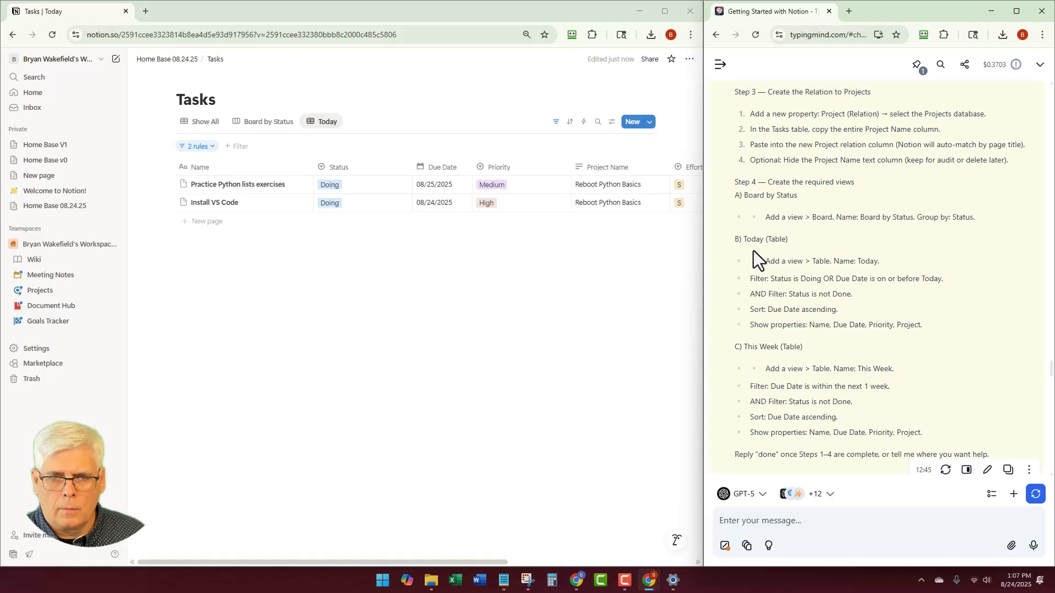
{"action": "scroll", "coordinate": [753, 250], "scroll_direction": "down", "scroll_amount": 1}
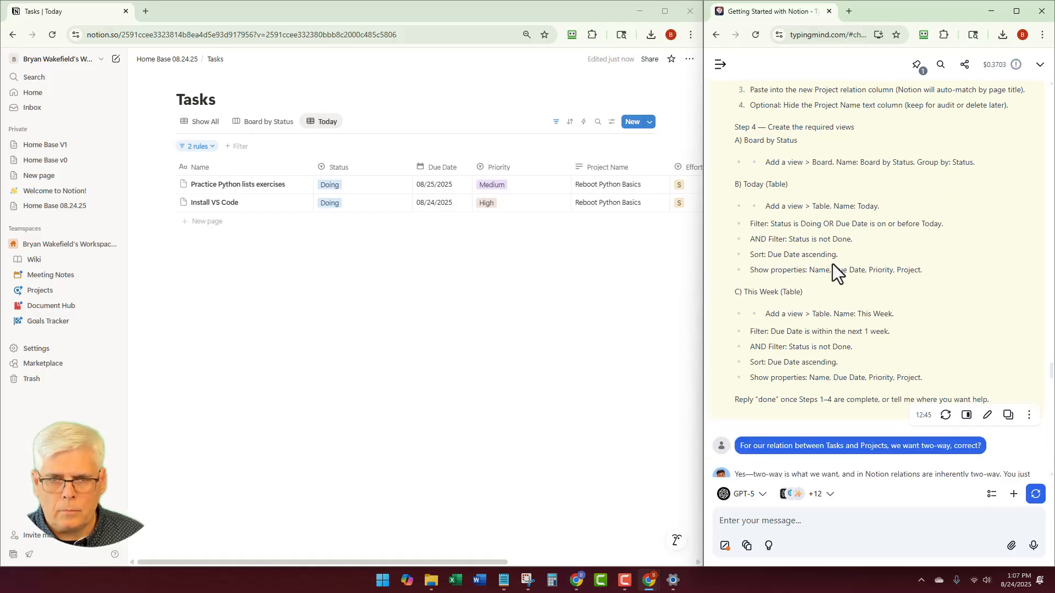
{"action": "left_click", "coordinate": [570, 121]}
{"action": "left_click", "coordinate": [586, 178]}
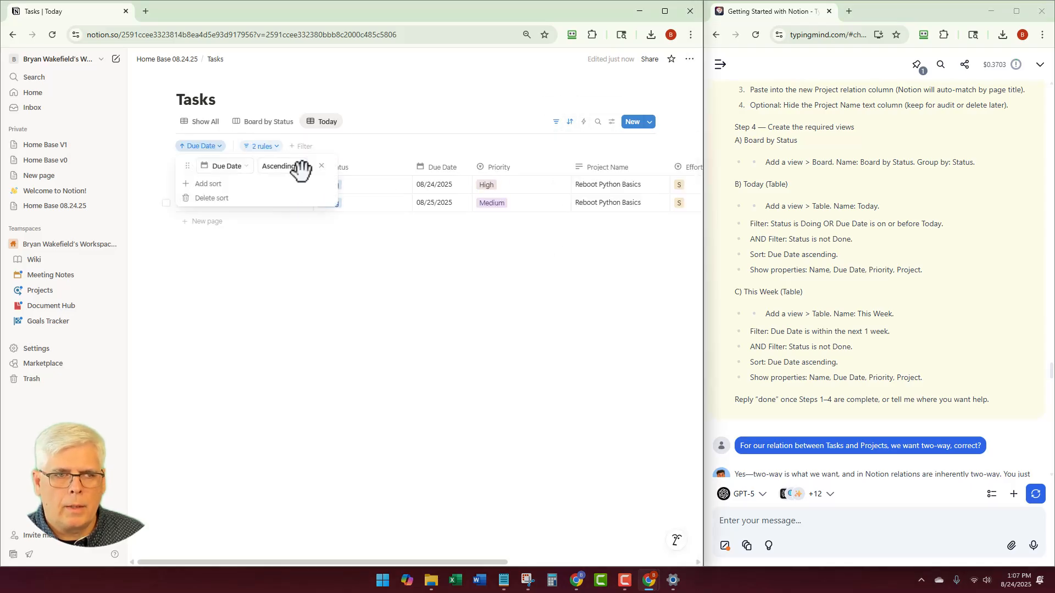
{"action": "left_click", "coordinate": [350, 269]}
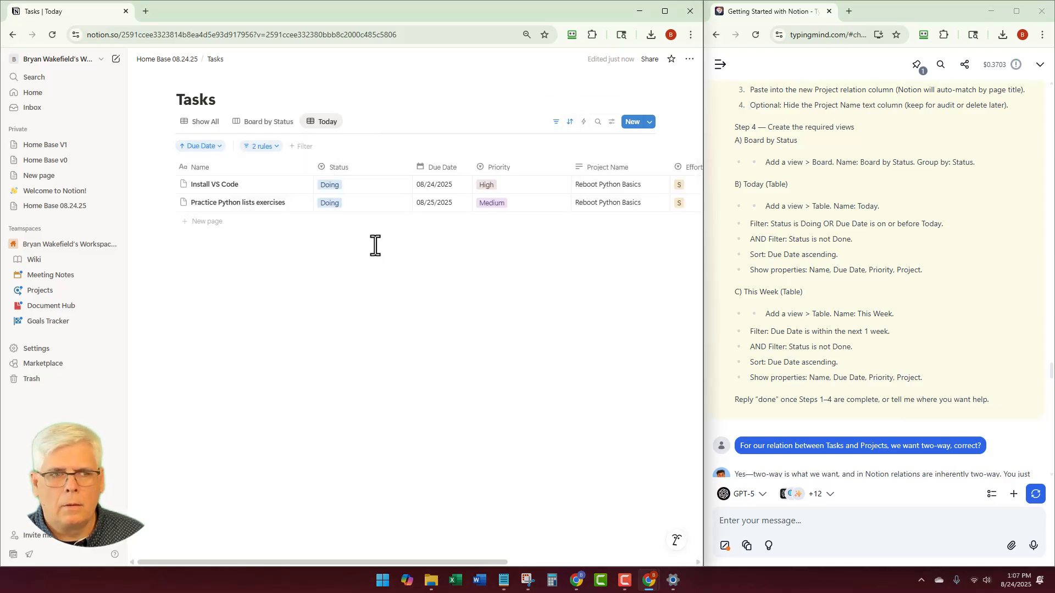
Check the Today view's filter rules and its Due Date sort against the chat instructions
{"action": "left_click", "coordinate": [261, 146]}
{"action": "left_click", "coordinate": [318, 315]}
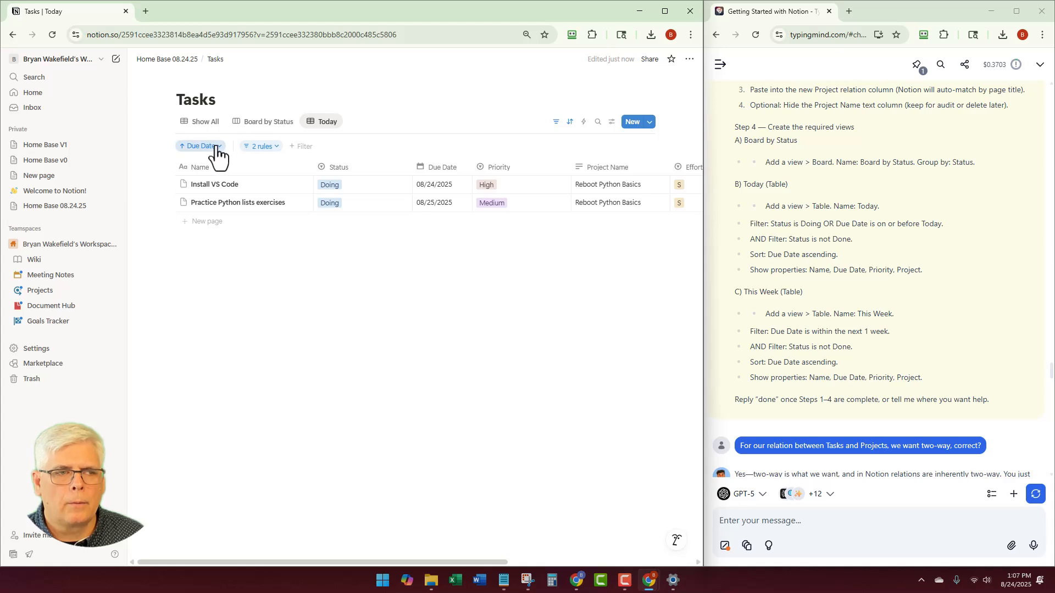
{"action": "left_click", "coordinate": [214, 146]}
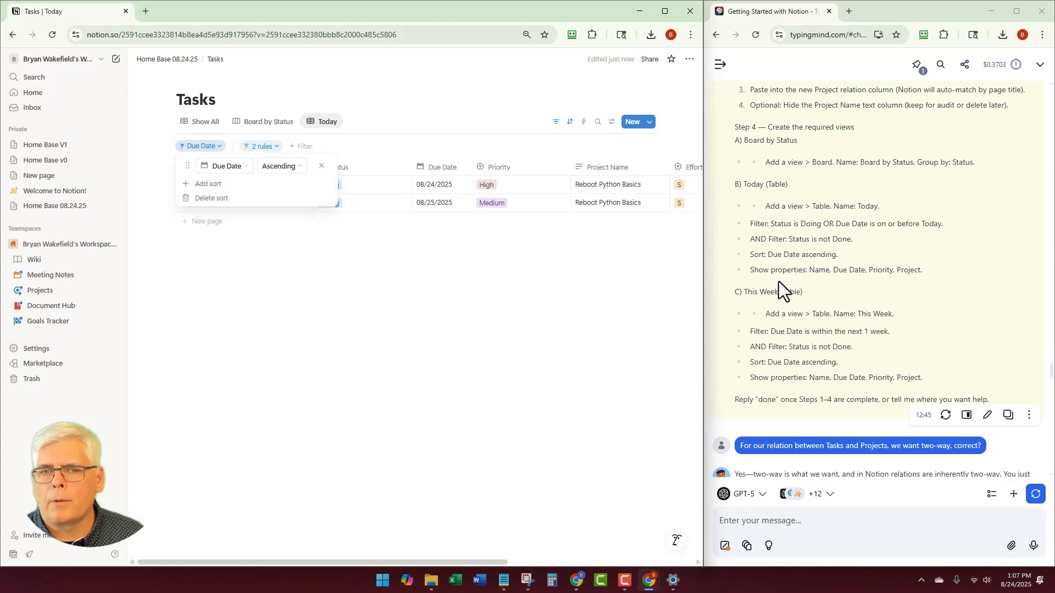
{"action": "left_click", "coordinate": [456, 278]}
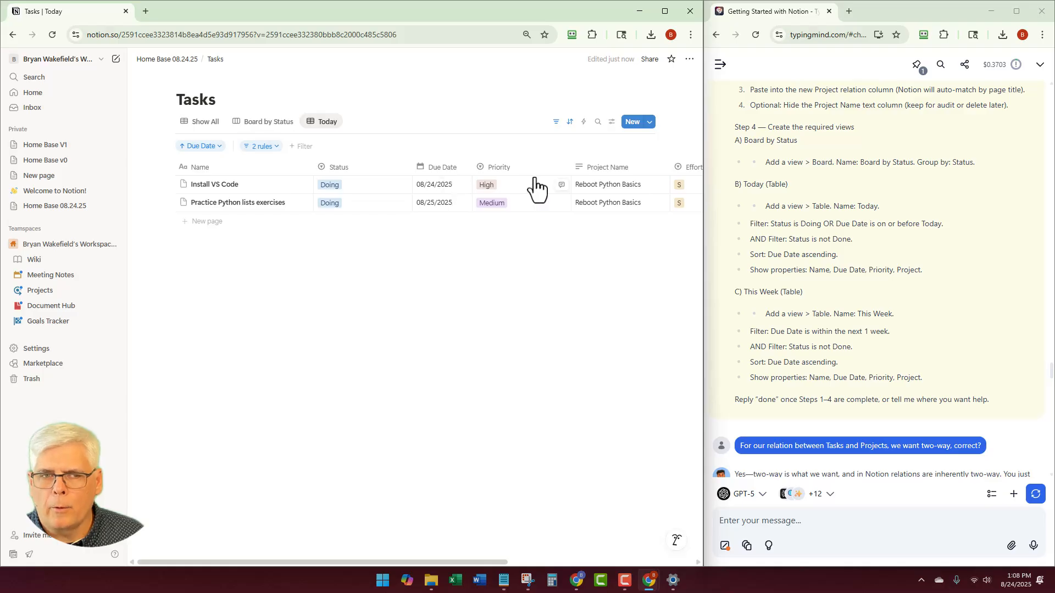
Limit the Today view's visible properties to Name, Due Date, Priority and Project (Relation)
{"action": "left_click", "coordinate": [612, 123]}
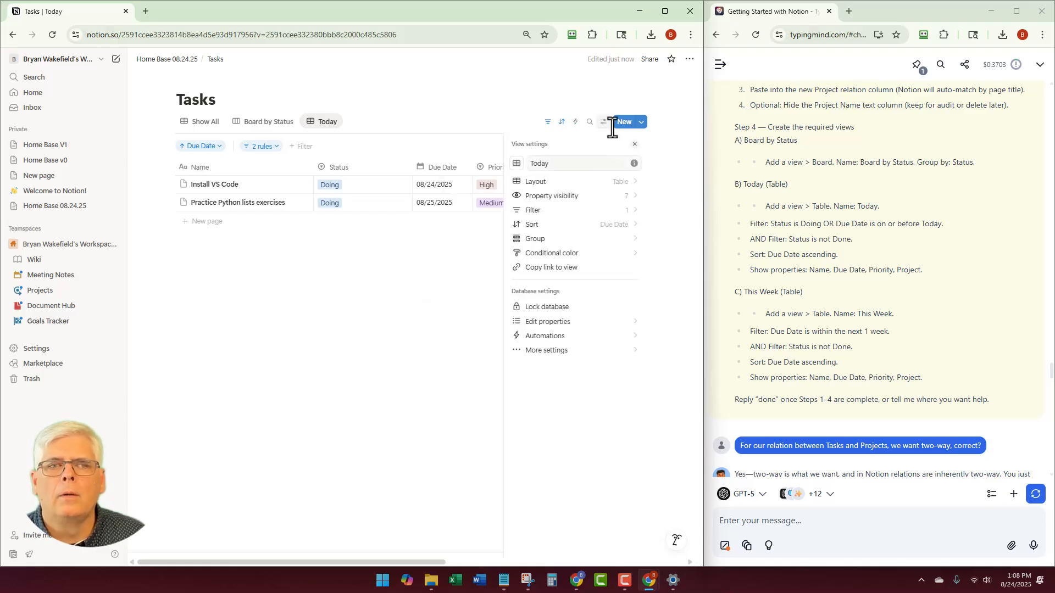
{"action": "left_click", "coordinate": [566, 197]}
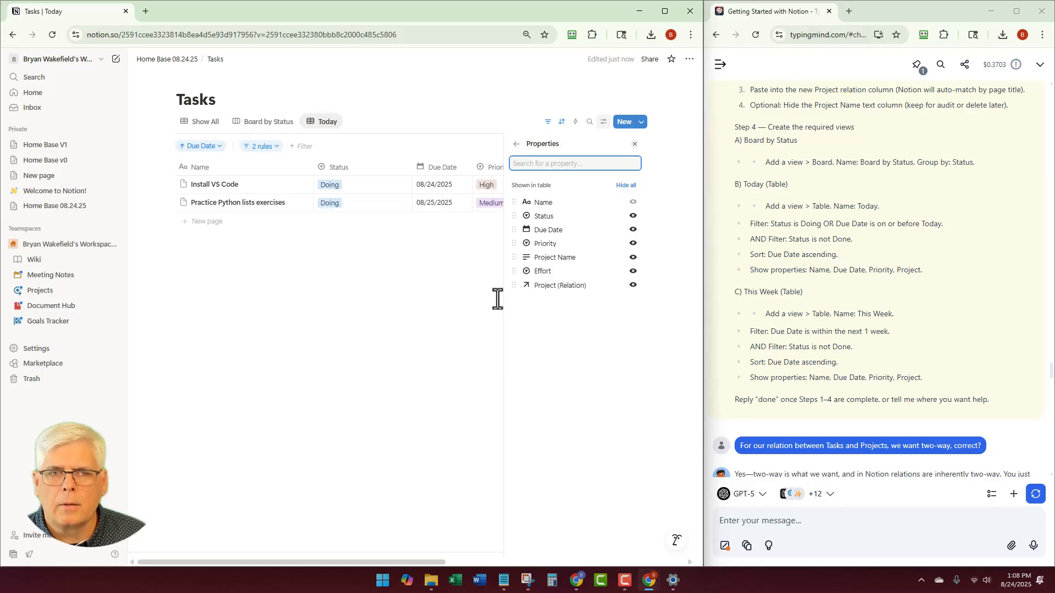
{"action": "left_click", "coordinate": [625, 186]}
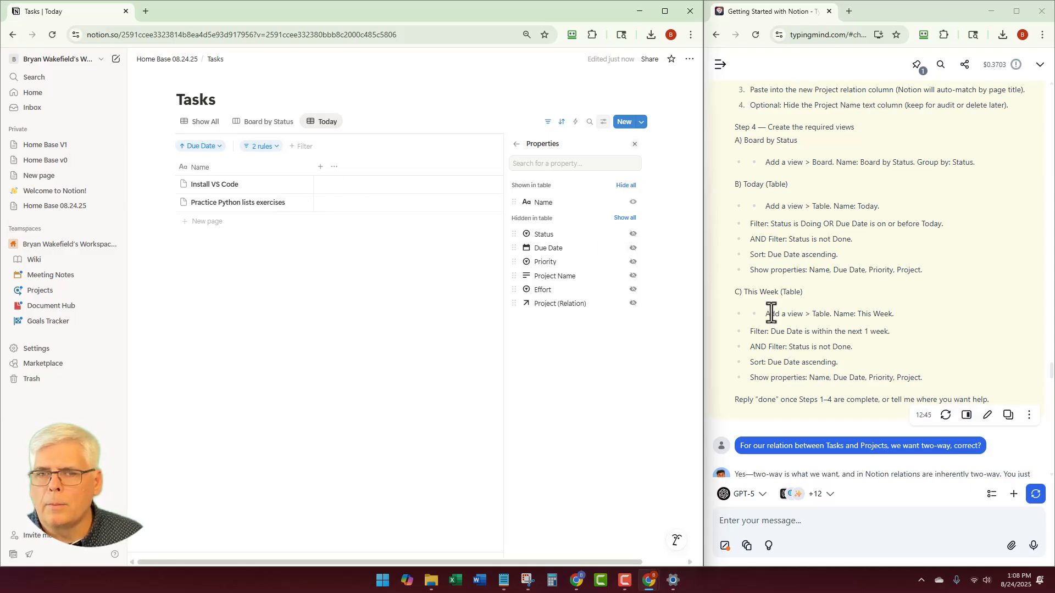
{"action": "left_click", "coordinate": [633, 248]}
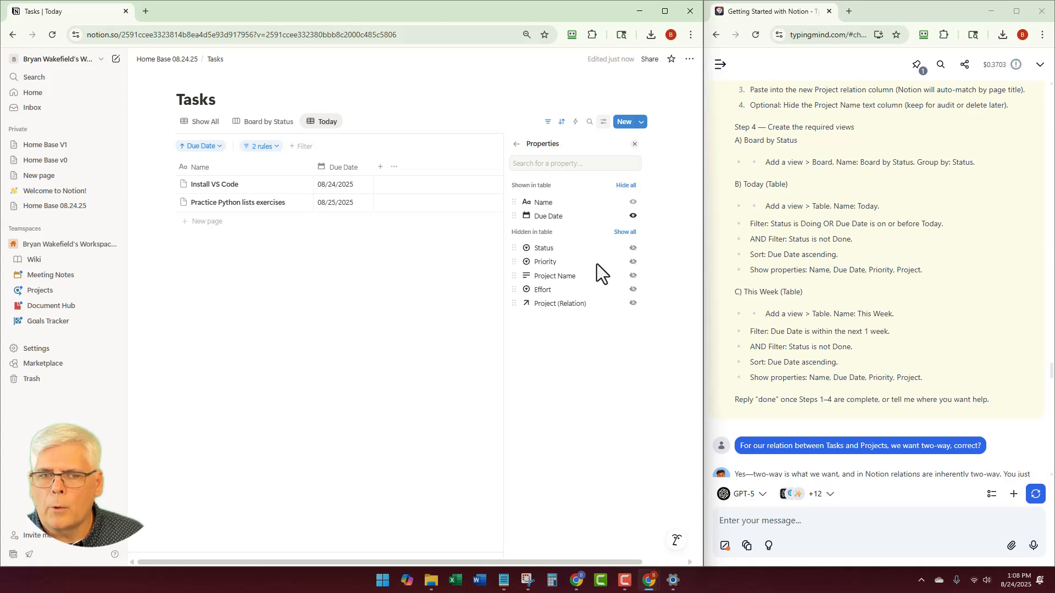
{"action": "left_click", "coordinate": [633, 262]}
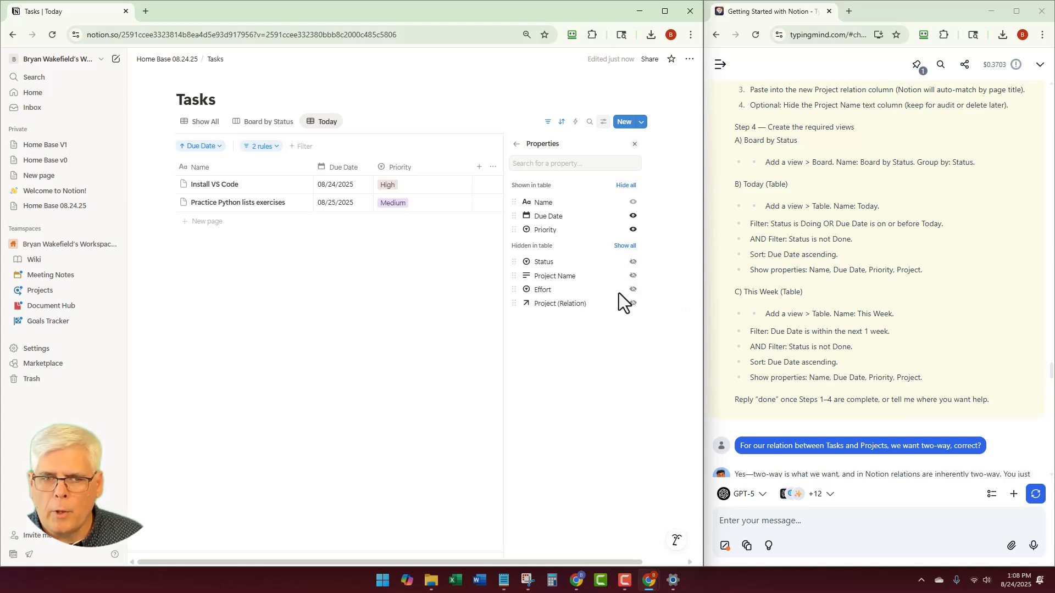
{"action": "left_click", "coordinate": [632, 304]}
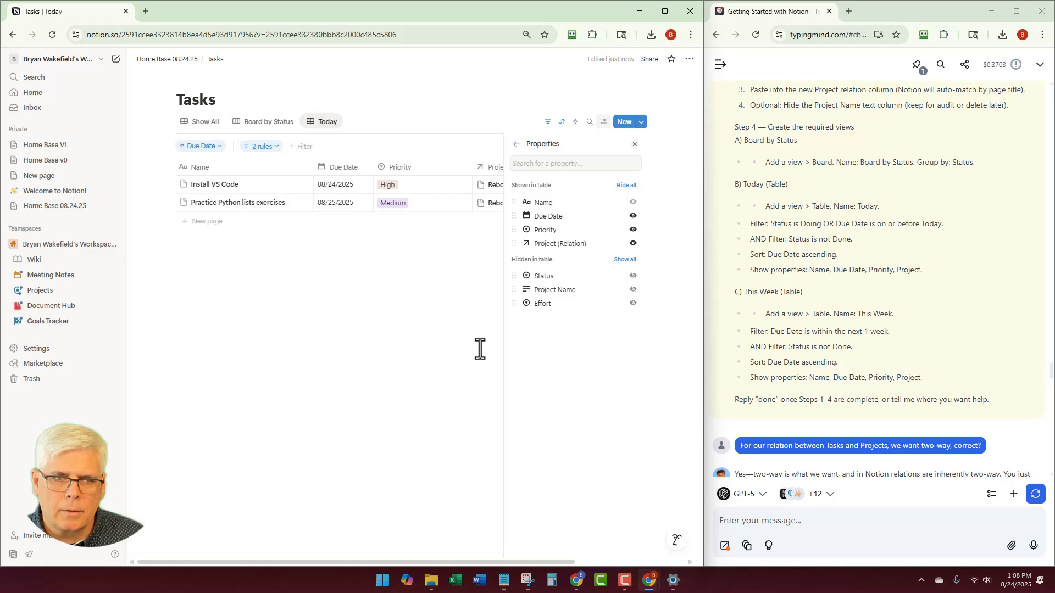
{"action": "left_click", "coordinate": [357, 297]}
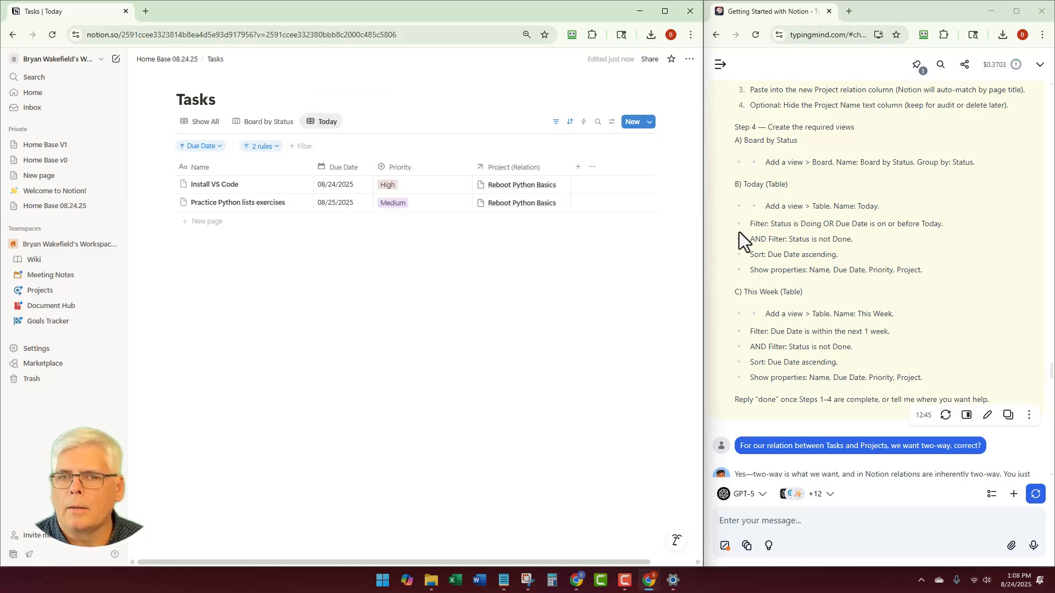
Duplicate the Today view of the Tasks database and rename the copy This Week
{"action": "scroll", "coordinate": [740, 232], "scroll_direction": "down", "scroll_amount": 1}
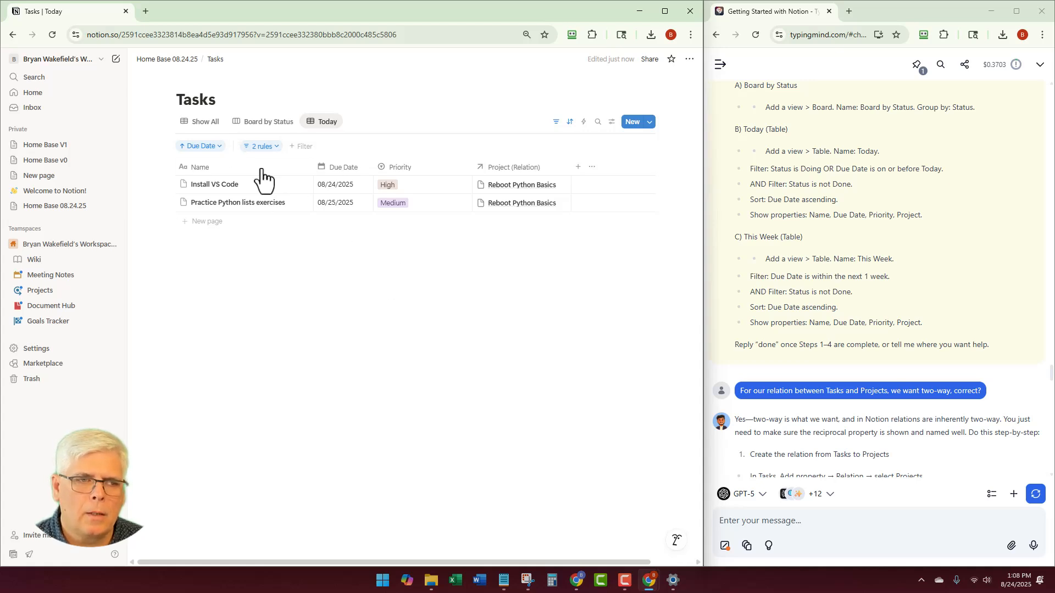
{"action": "left_click", "coordinate": [333, 124]}
{"action": "left_click", "coordinate": [336, 192]}
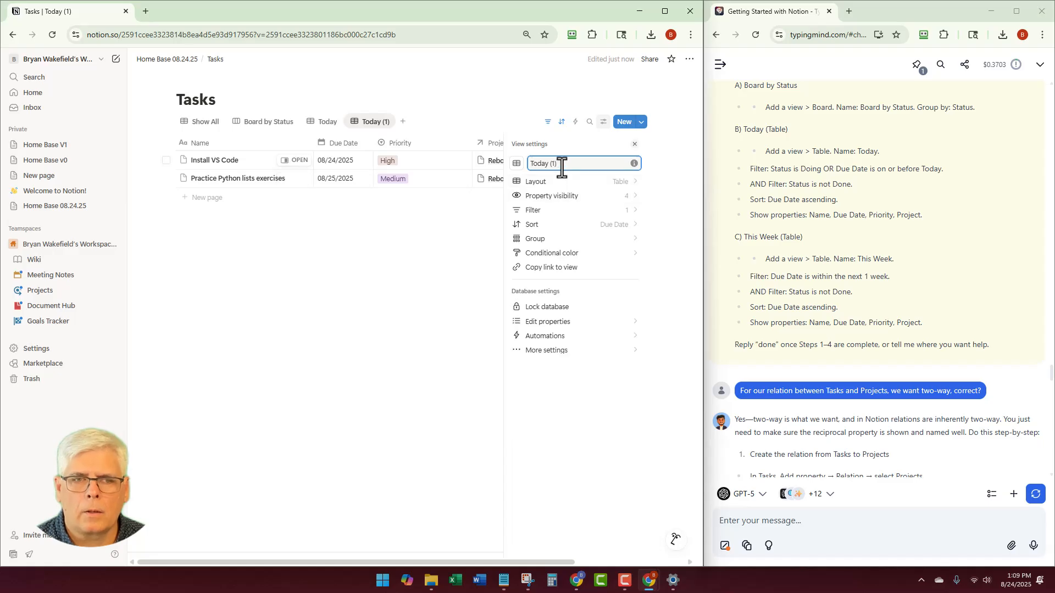
{"action": "left_click_drag", "start_coordinate": [562, 168], "coordinate": [528, 168]}
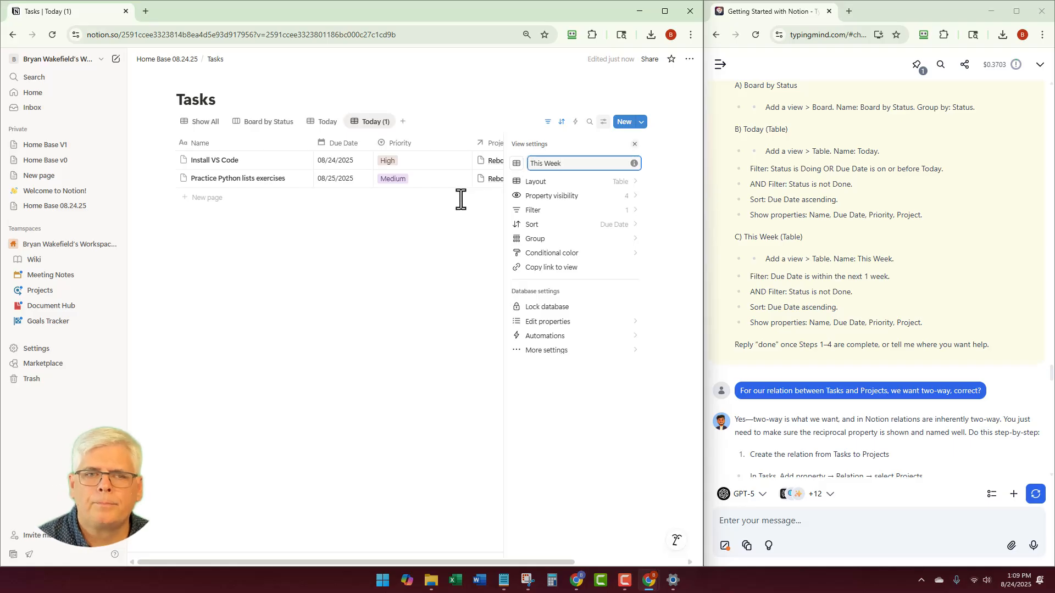
{"action": "left_click", "coordinate": [359, 245]}
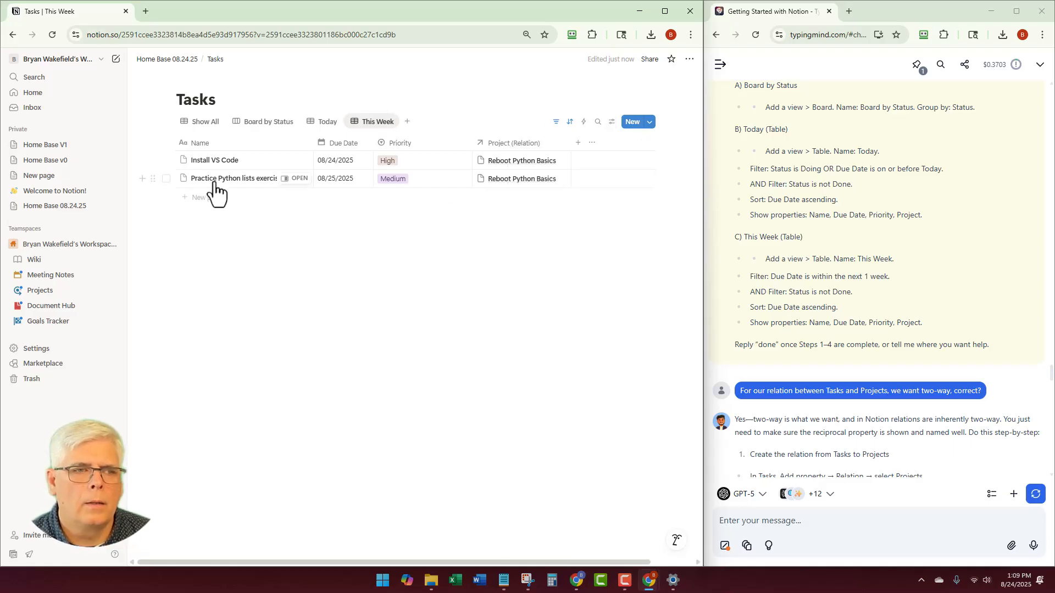
Check the This Week view's Due Date sort against the chat instructions
{"action": "left_click", "coordinate": [556, 123]}
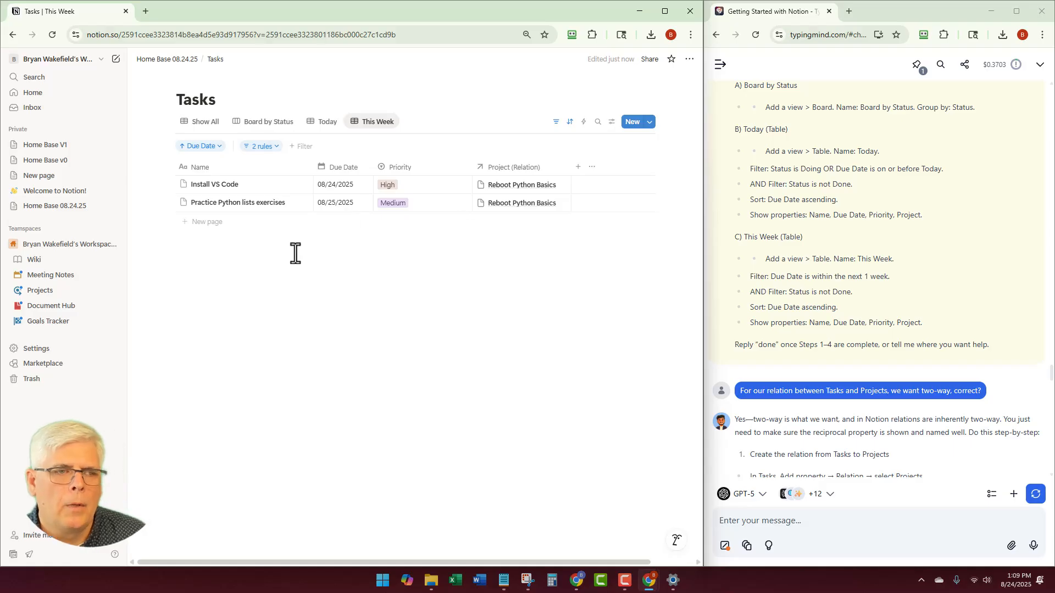
{"action": "left_click", "coordinate": [556, 123]}
{"action": "left_click", "coordinate": [556, 123]}
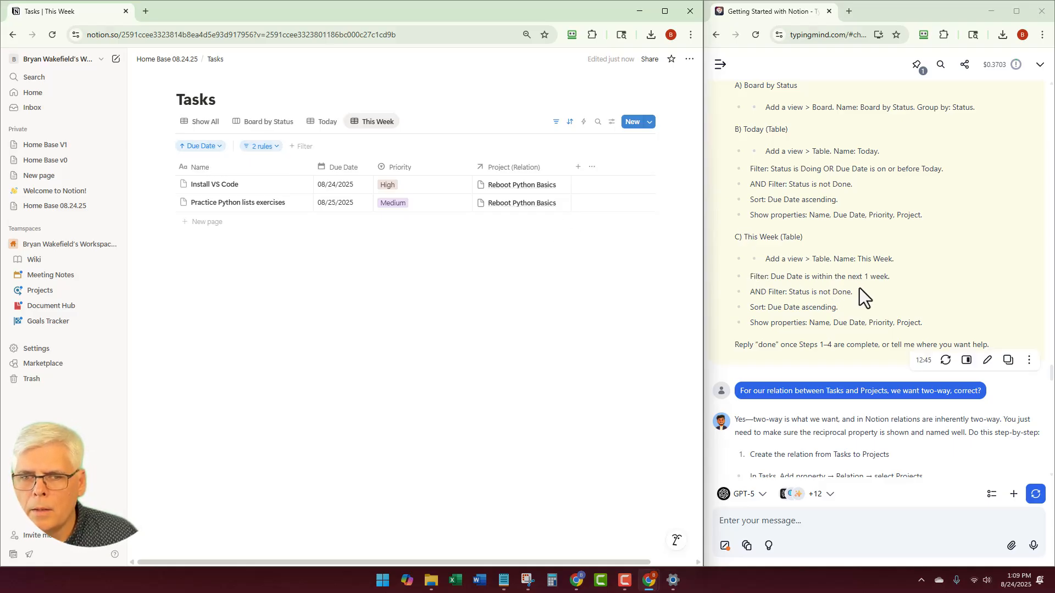
{"action": "left_click", "coordinate": [218, 150]}
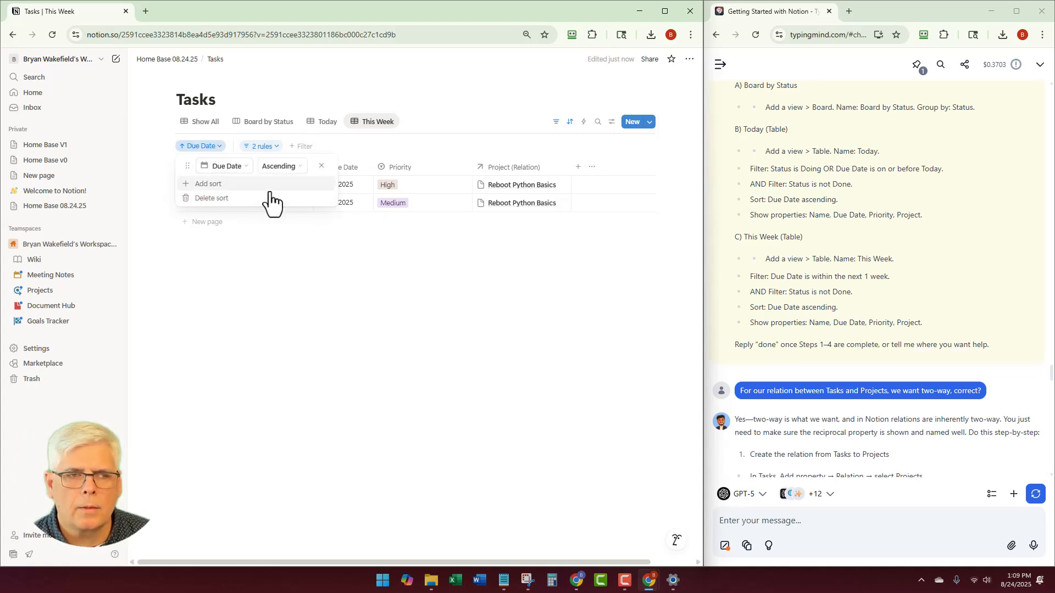
{"action": "left_click", "coordinate": [290, 285]}
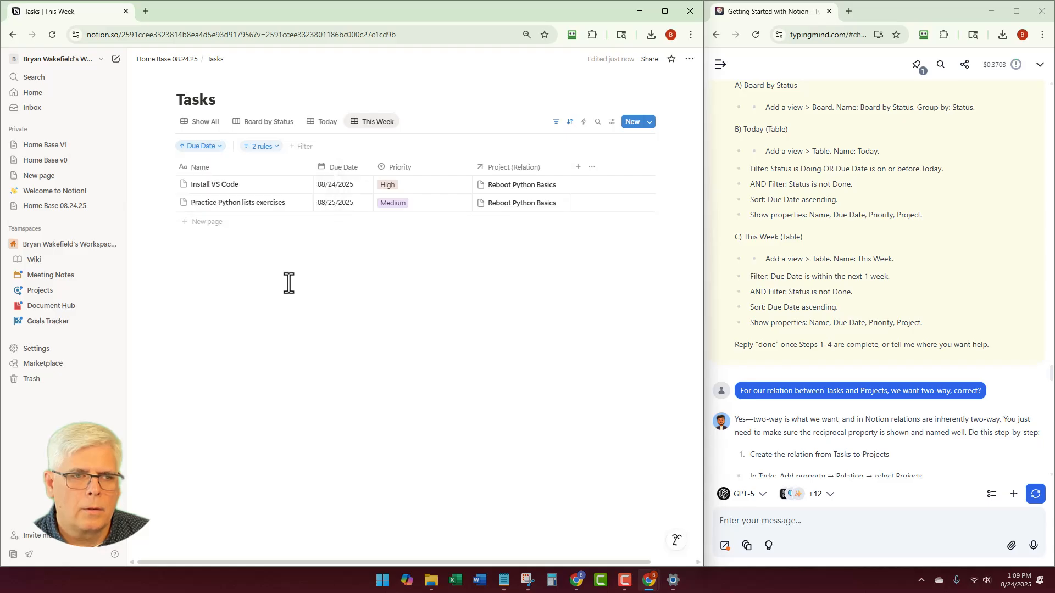
Set the Due Date filter rule in the This Week view to Is relative to today, This week
{"action": "left_click", "coordinate": [274, 148]}
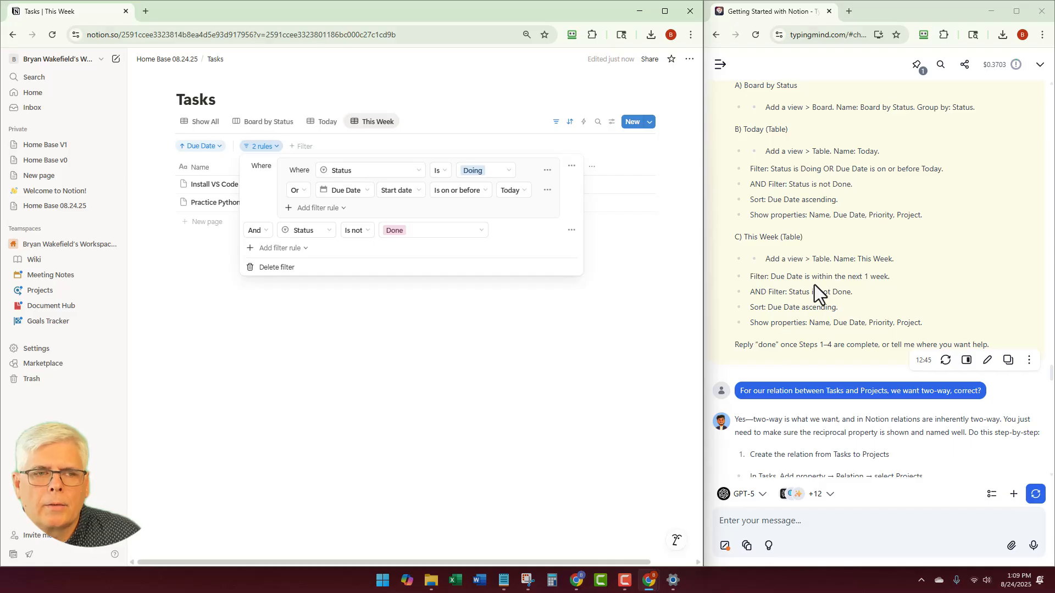
{"action": "left_click", "coordinate": [446, 190]}
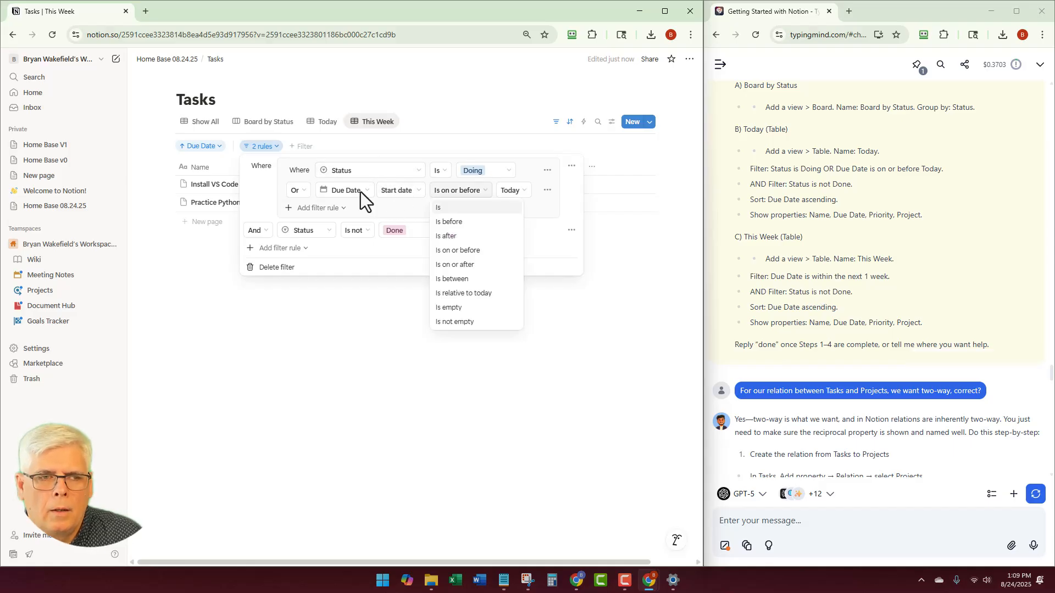
{"action": "left_click", "coordinate": [420, 189]}
{"action": "left_click", "coordinate": [418, 189]}
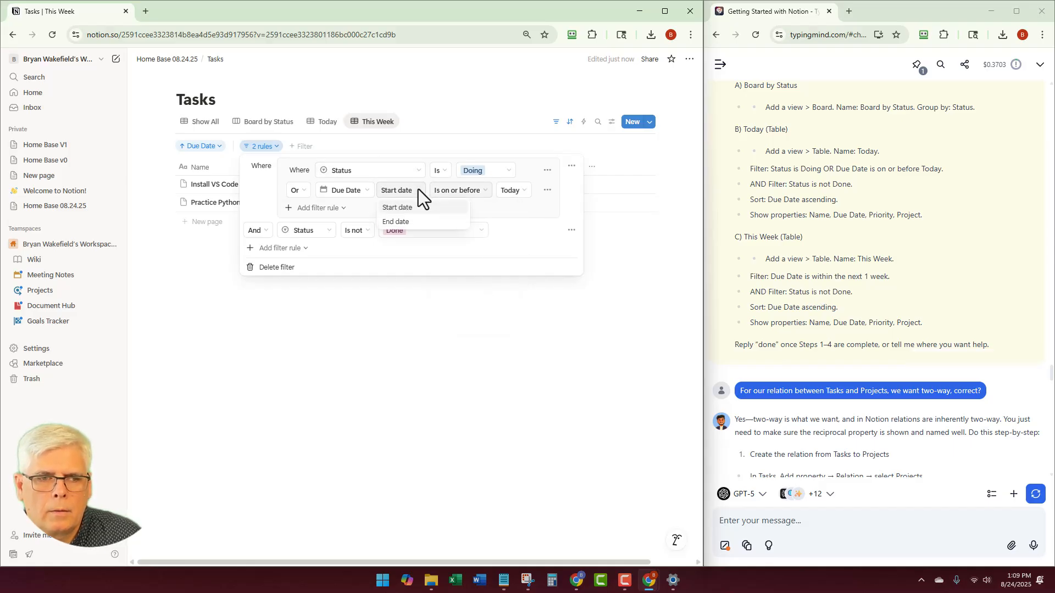
{"action": "left_click", "coordinate": [417, 189]}
{"action": "left_click", "coordinate": [467, 190]}
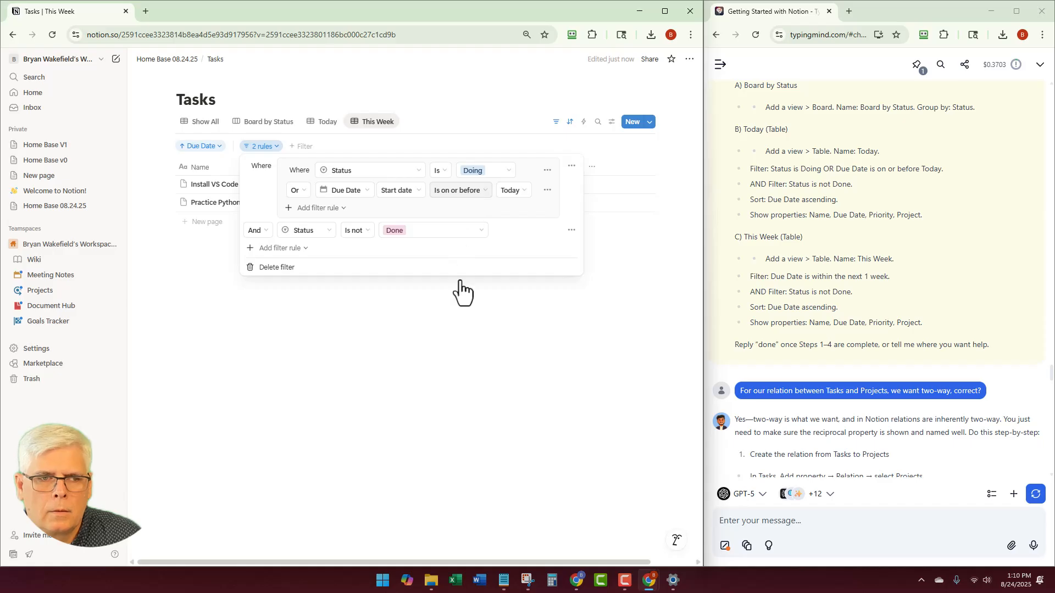
{"action": "left_click", "coordinate": [461, 293]}
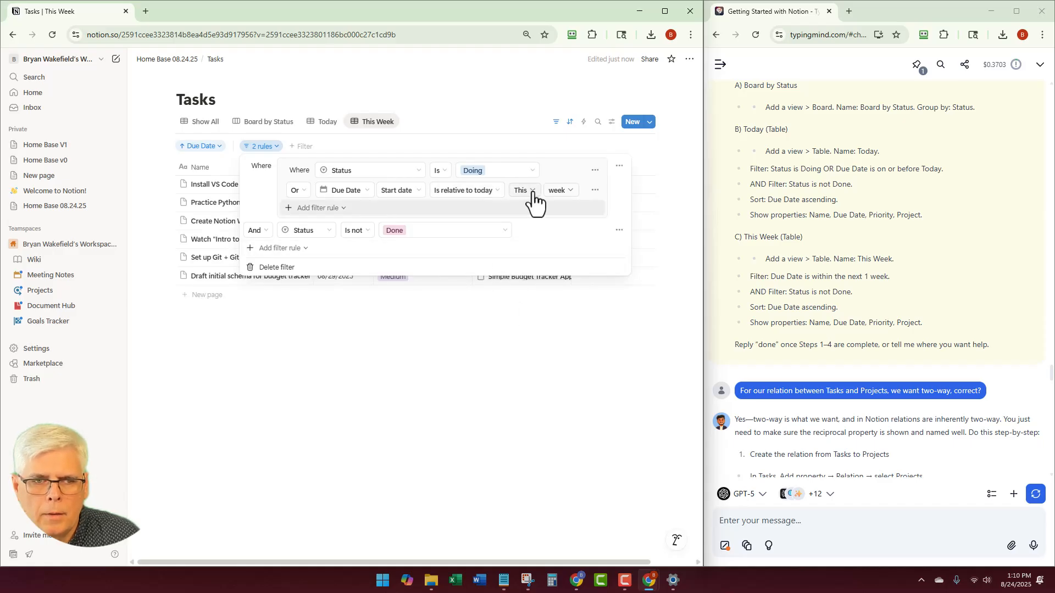
{"action": "left_click", "coordinate": [561, 190]}
{"action": "left_click", "coordinate": [566, 192]}
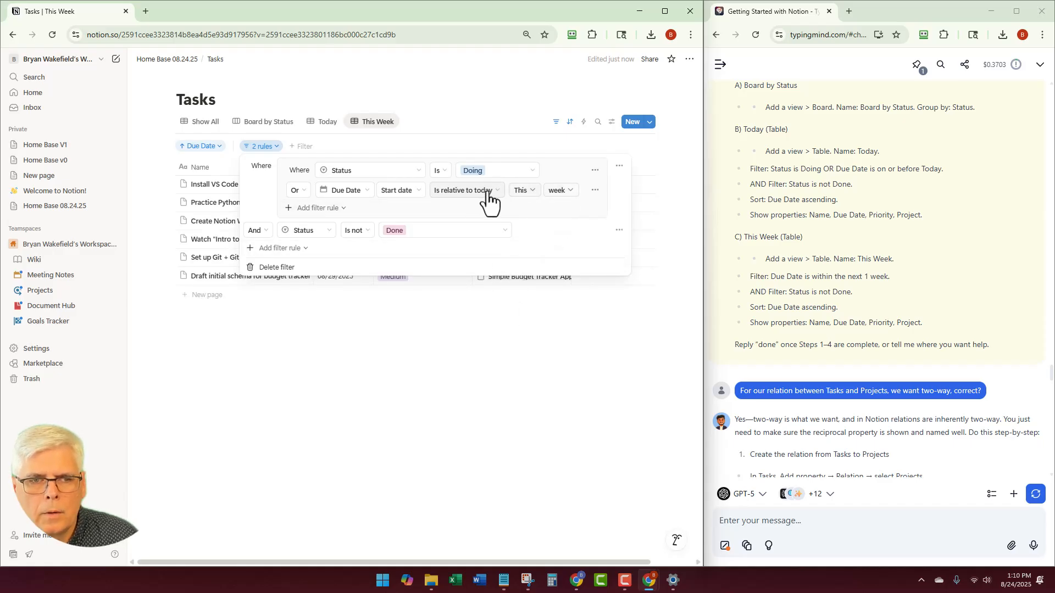
Send the chat a screenshot of the Due Date filter's condition options with the message 'Ok, I do not have a "is within" option'
{"action": "left_click", "coordinate": [487, 192]}
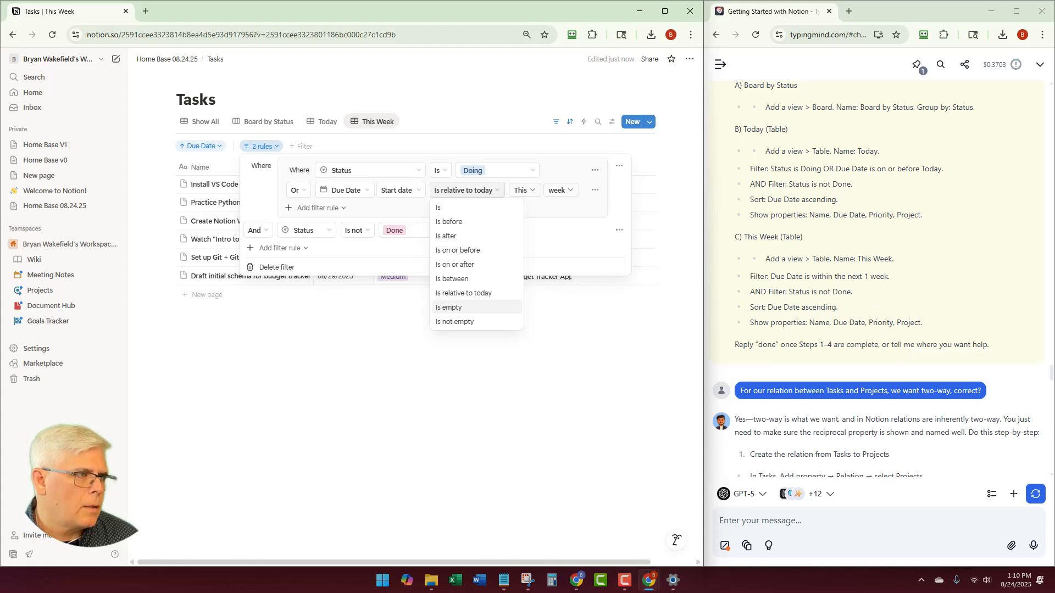
{"action": "key", "text": "super+shift+s"}
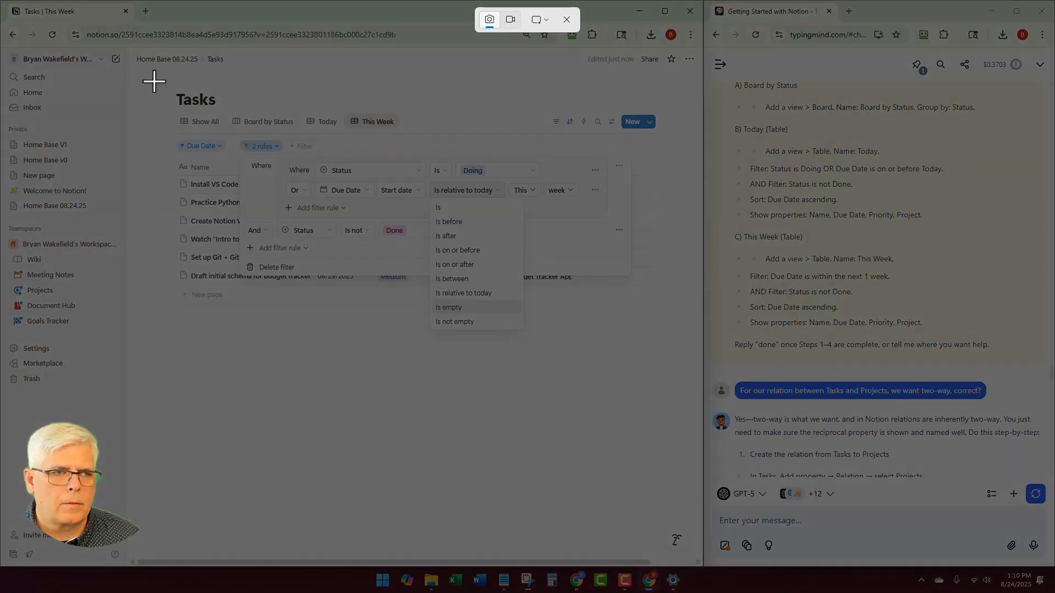
{"action": "left_click_drag", "start_coordinate": [153, 80], "coordinate": [770, 495]}
{"action": "left_click", "coordinate": [786, 522]}
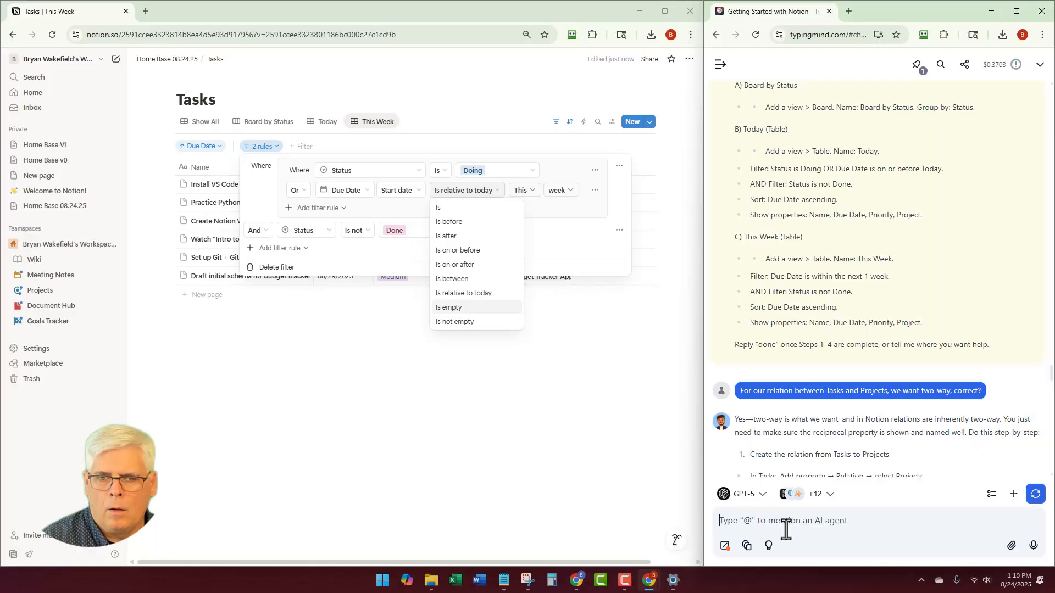
{"action": "type", "text": "Ok, I do not hav"}
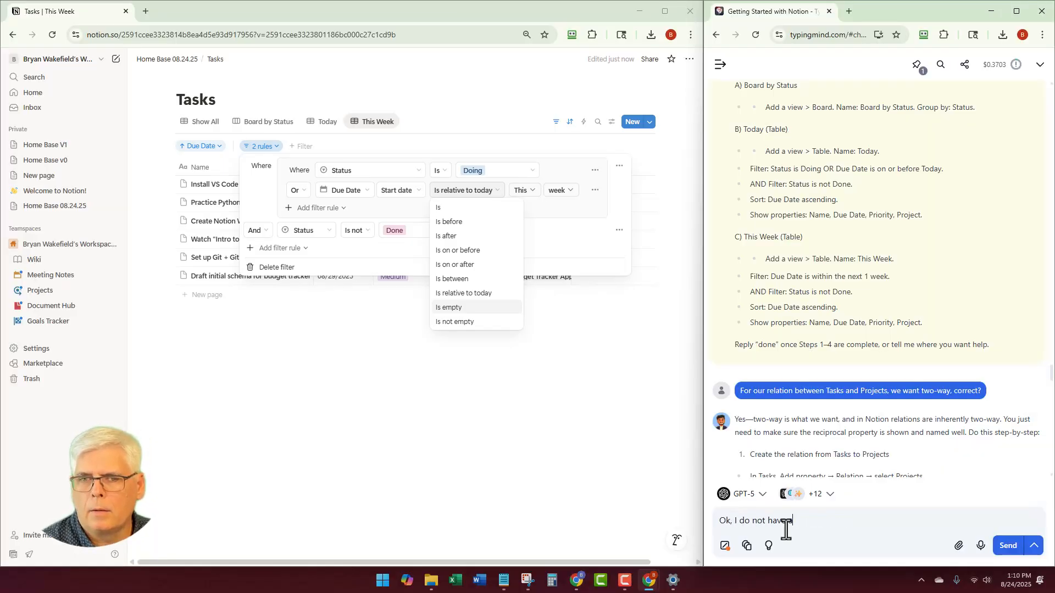
{"action": "type", "text": "e \"is with"}
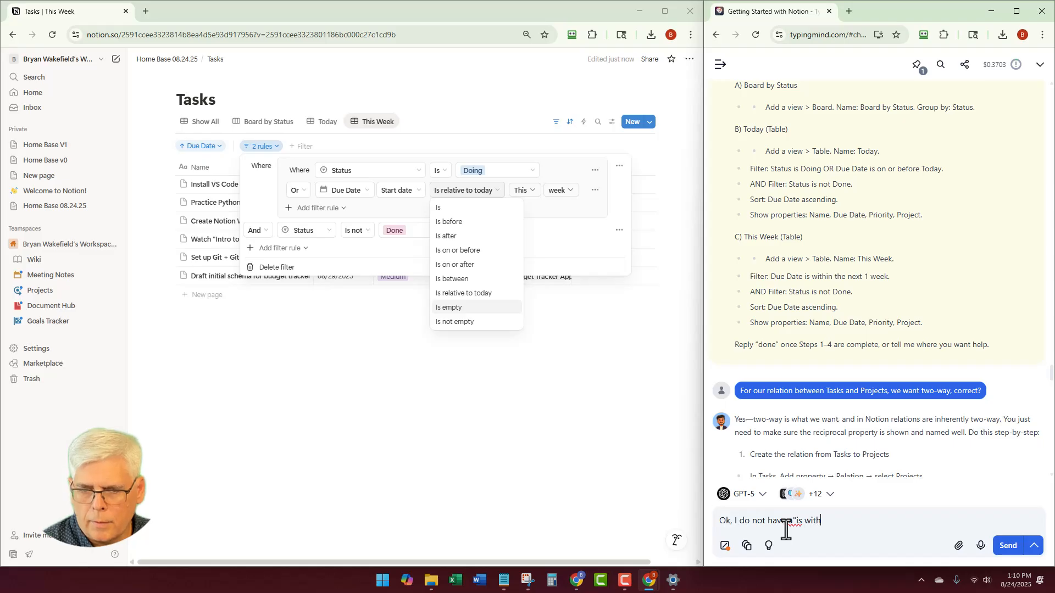
{"action": "type", "text": "in\" option"}
{"action": "key", "text": "Return"}
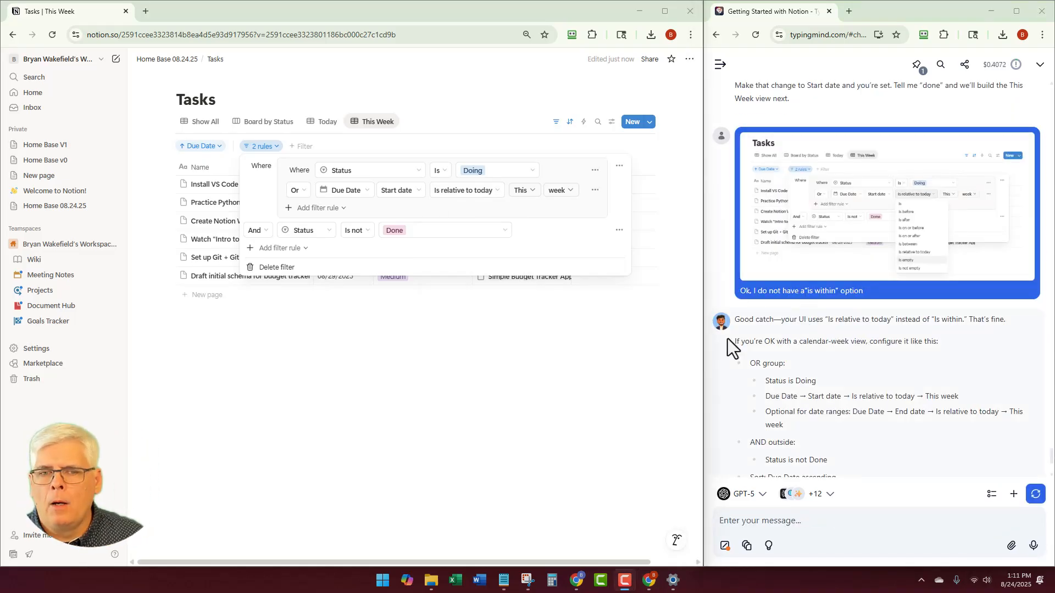
Read the chat reply on the calendar-week filter and compare the tasks listed in the Today and This Week views
{"action": "scroll", "coordinate": [724, 339], "scroll_direction": "down", "scroll_amount": 3}
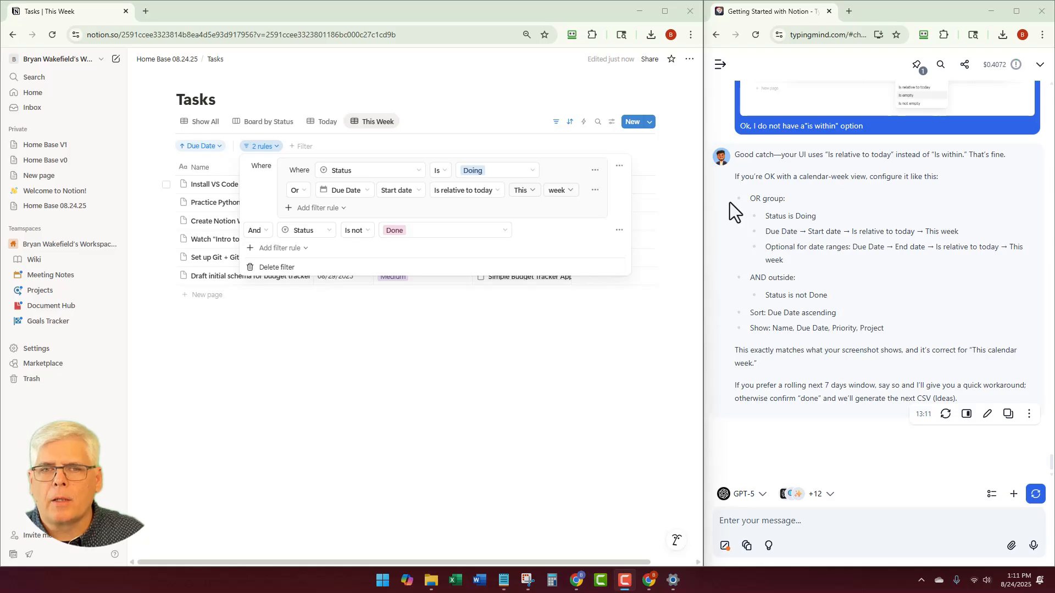
{"action": "scroll", "coordinate": [730, 202], "scroll_direction": "down", "scroll_amount": 1}
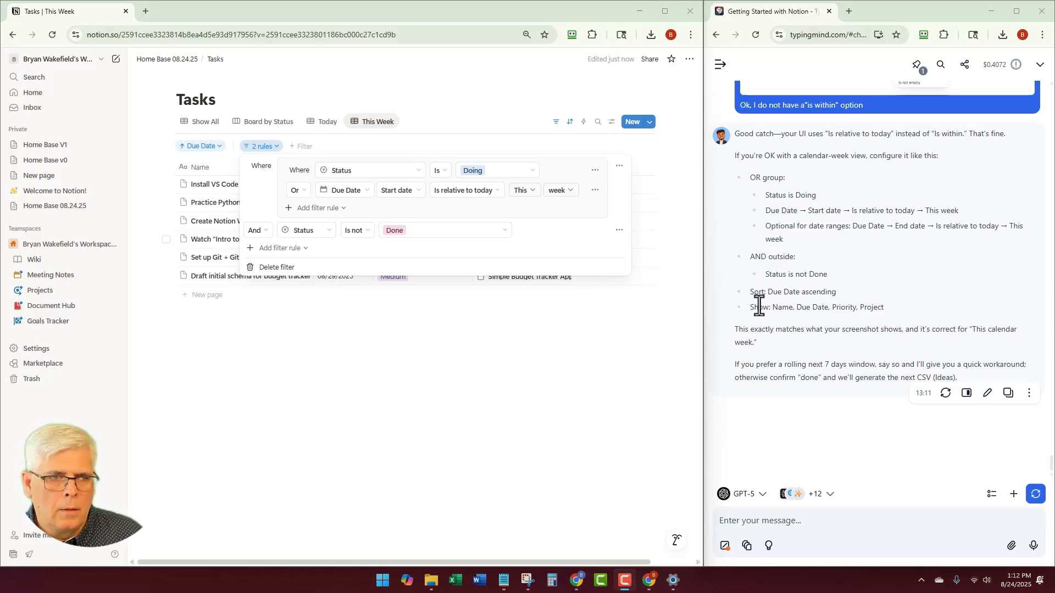
{"action": "left_click", "coordinate": [444, 362]}
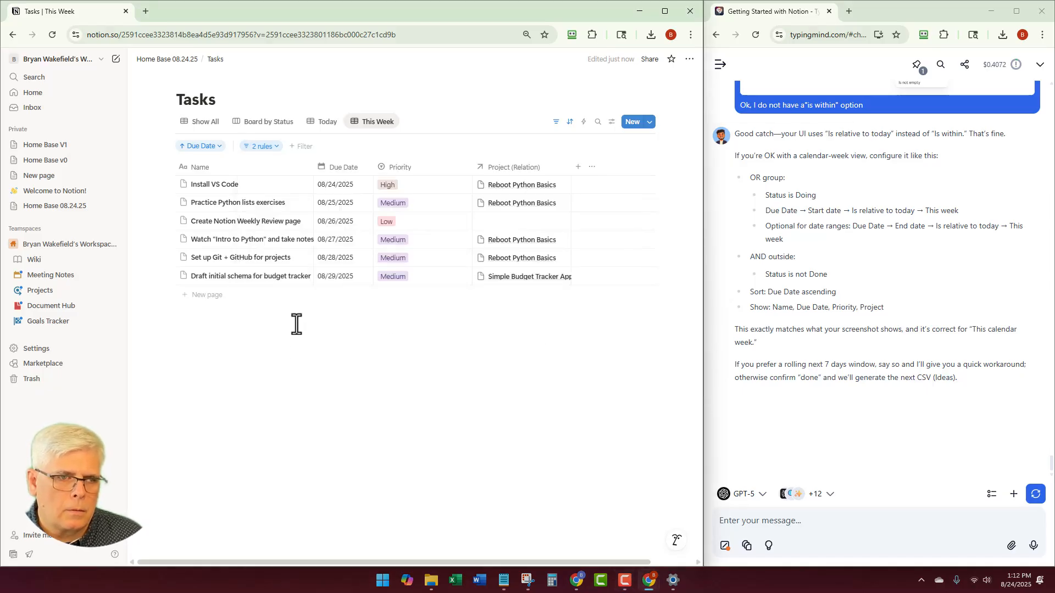
{"action": "left_click", "coordinate": [328, 125]}
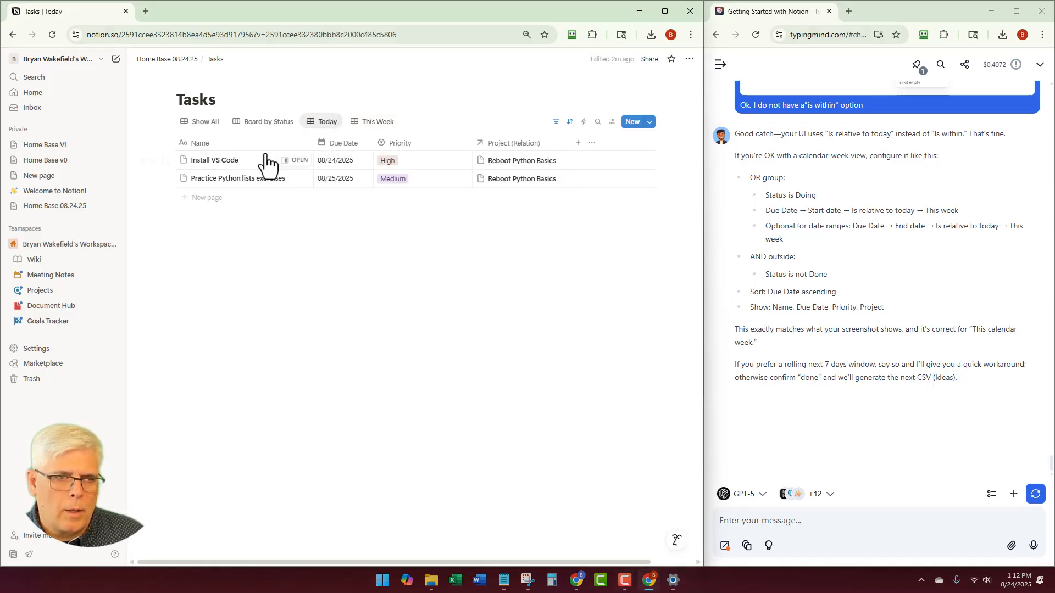
{"action": "left_click", "coordinate": [375, 123]}
{"action": "left_click", "coordinate": [326, 125]}
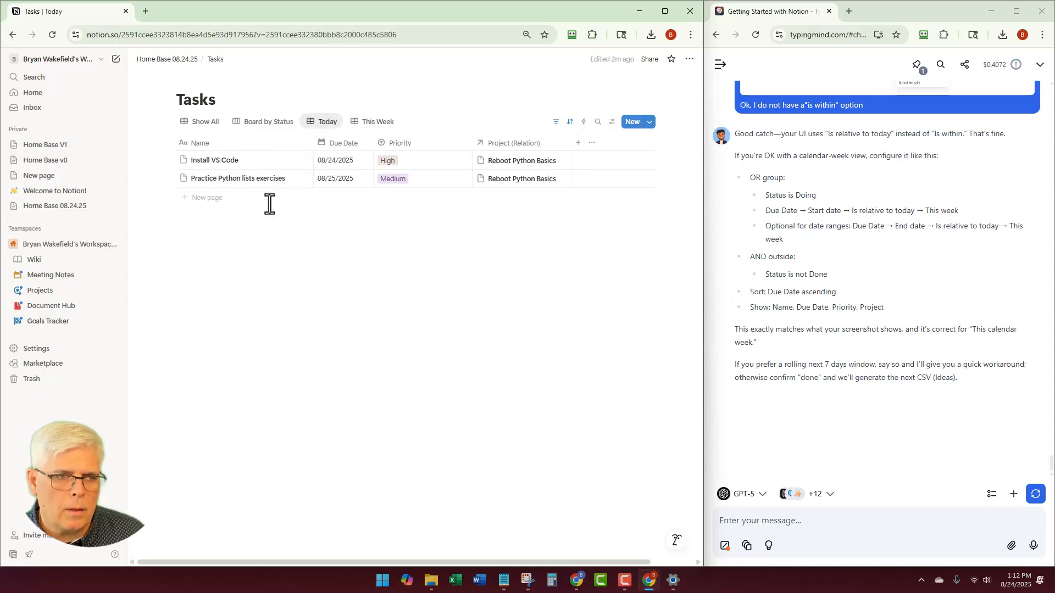
{"action": "left_click", "coordinate": [368, 132]}
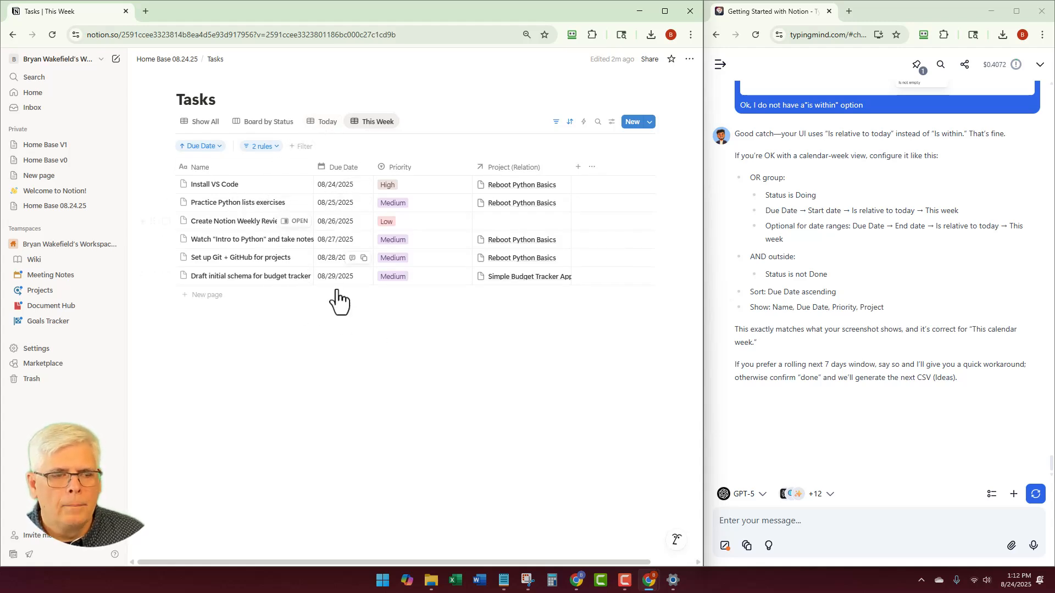
{"action": "left_click", "coordinate": [316, 127]}
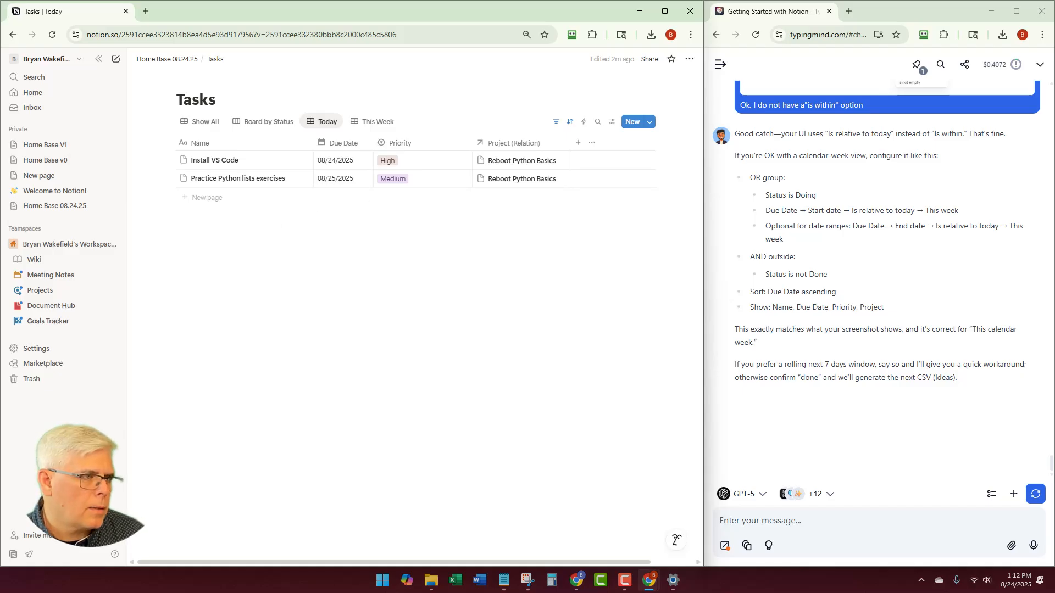
Send the chat a screenshot of the Today view with 'Just noticed that on our Today view we have one that is due tomorrow. How do we fix?'
{"action": "left_click", "coordinate": [774, 523]}
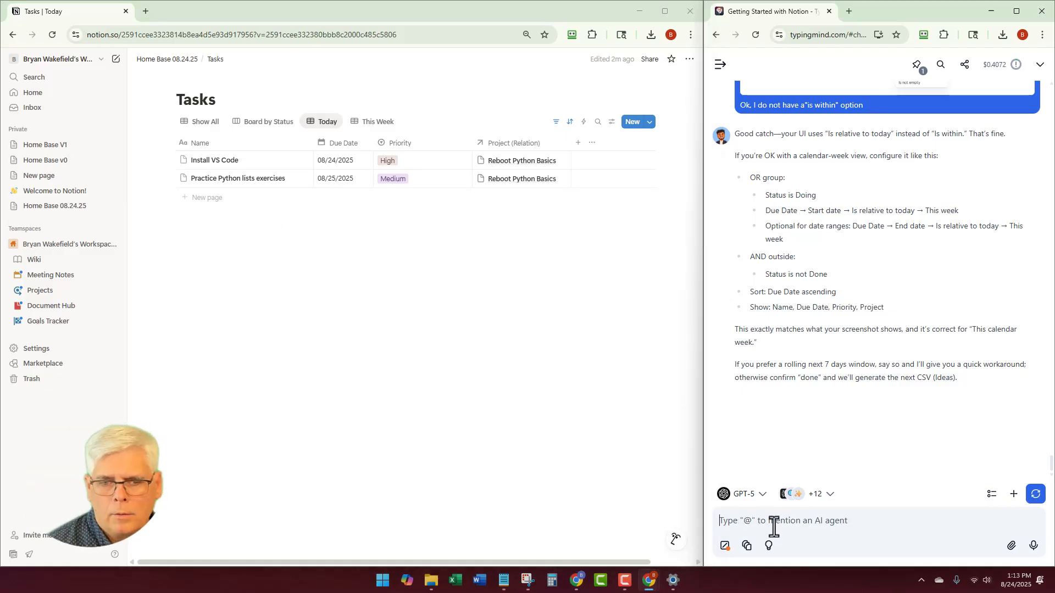
{"action": "type", "text": "Just noticed"}
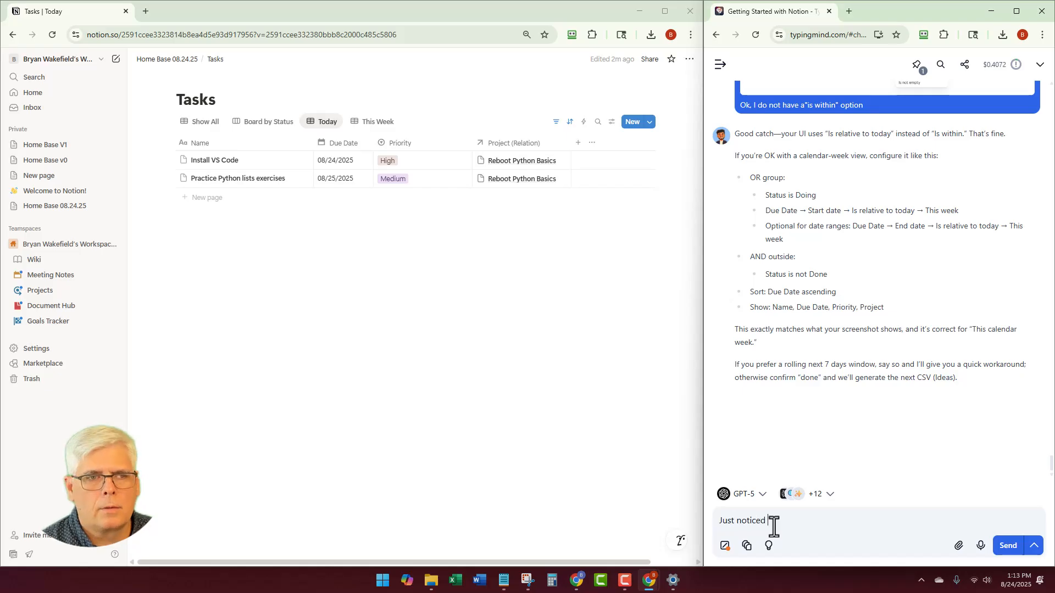
{"action": "type", "text": " that on our Today view we have"}
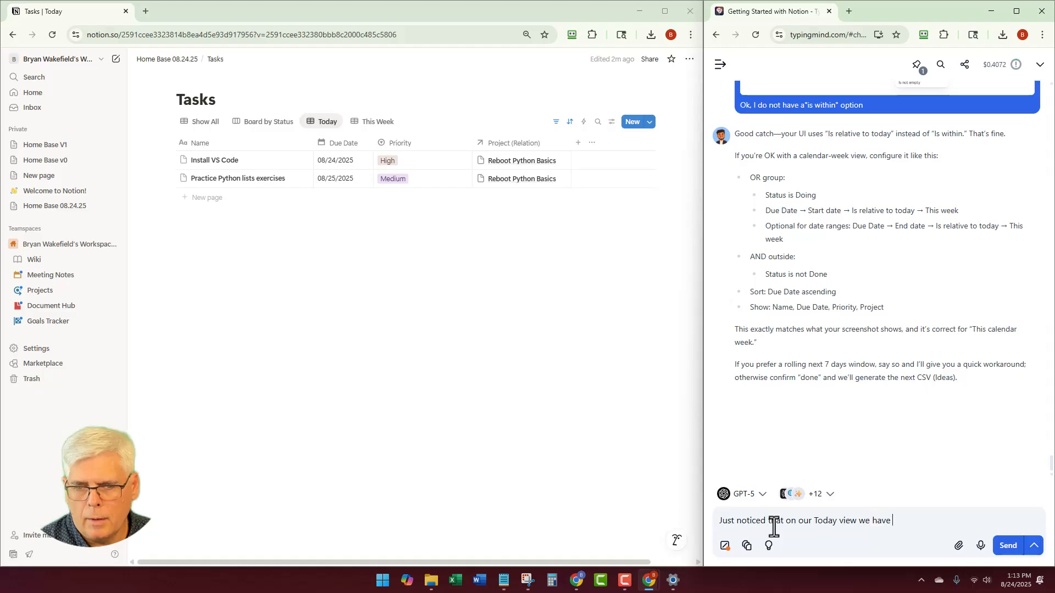
{"action": "type", "text": "one that is due tomorrow.  H"}
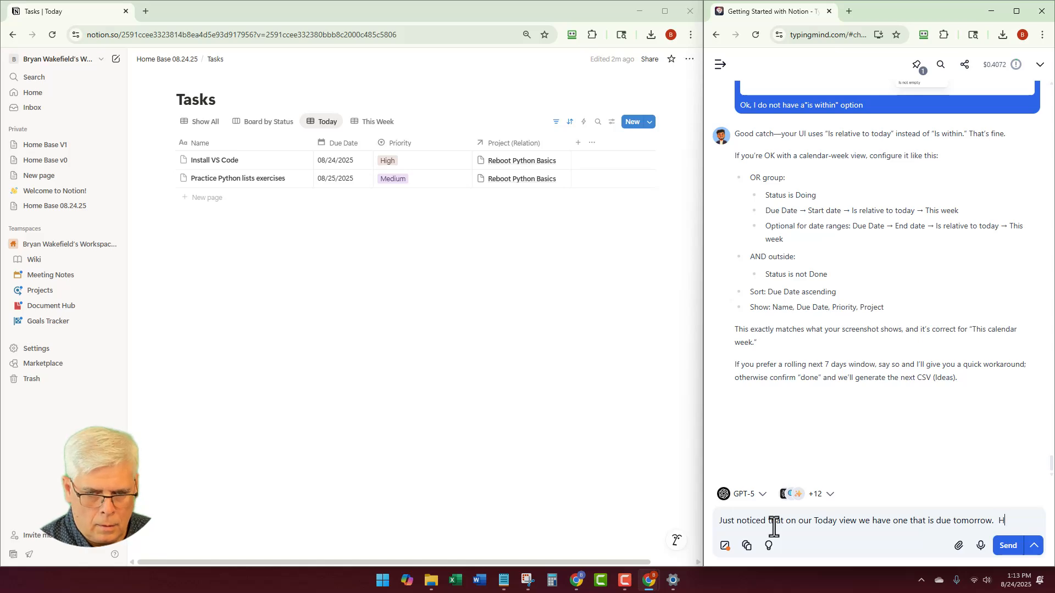
{"action": "type", "text": "ow do we fix"}
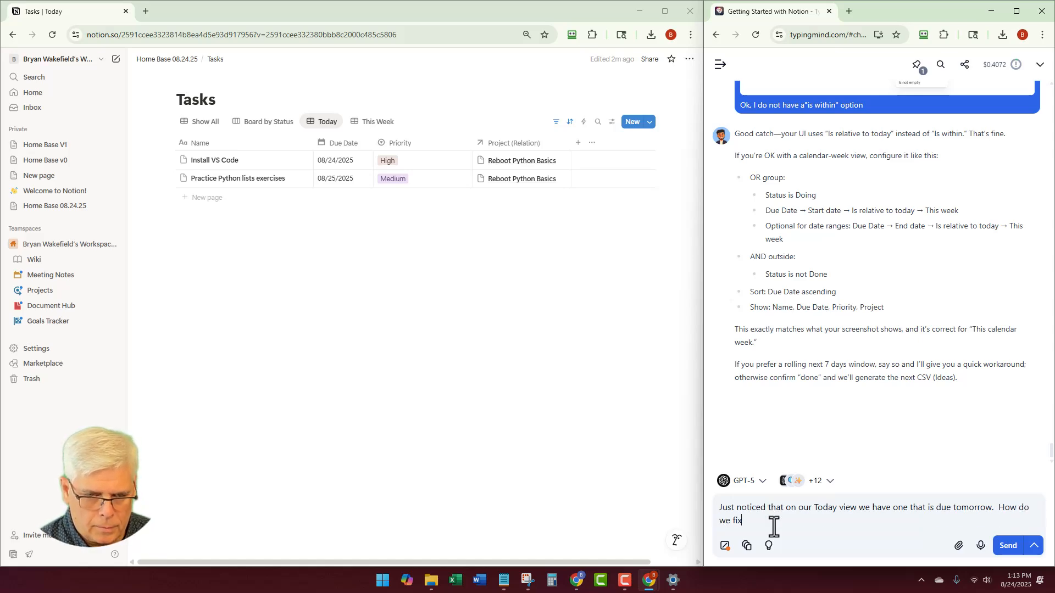
{"action": "type", "text": "?"}
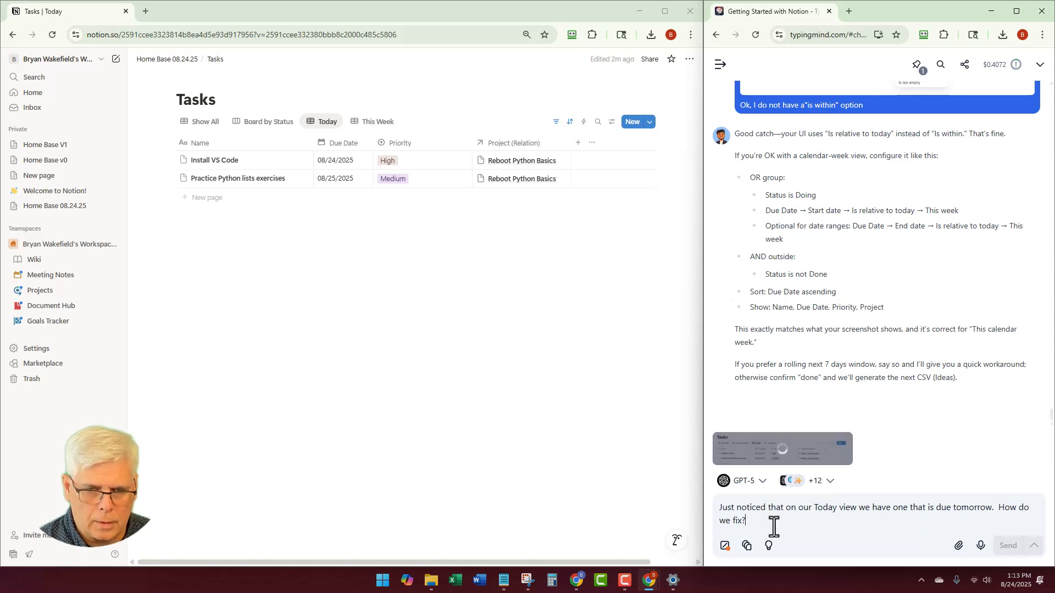
{"action": "key", "text": "Return"}
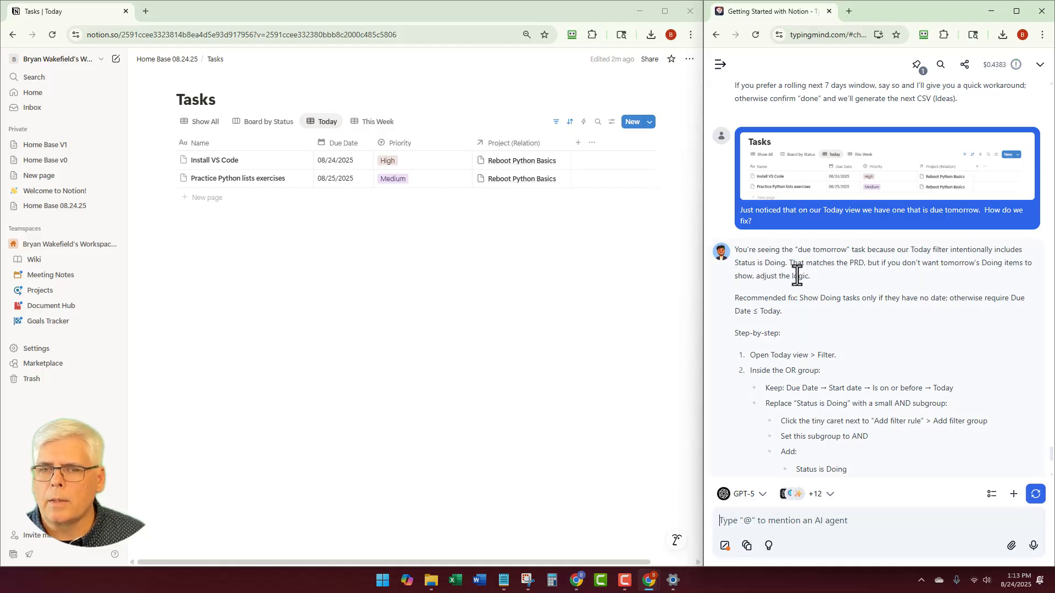
Read the suggested Today filter fix and reply 'Ok, makes sense. I'm good with that. Give me a minute to catch up'
{"action": "scroll", "coordinate": [864, 272], "scroll_direction": "down", "scroll_amount": 1}
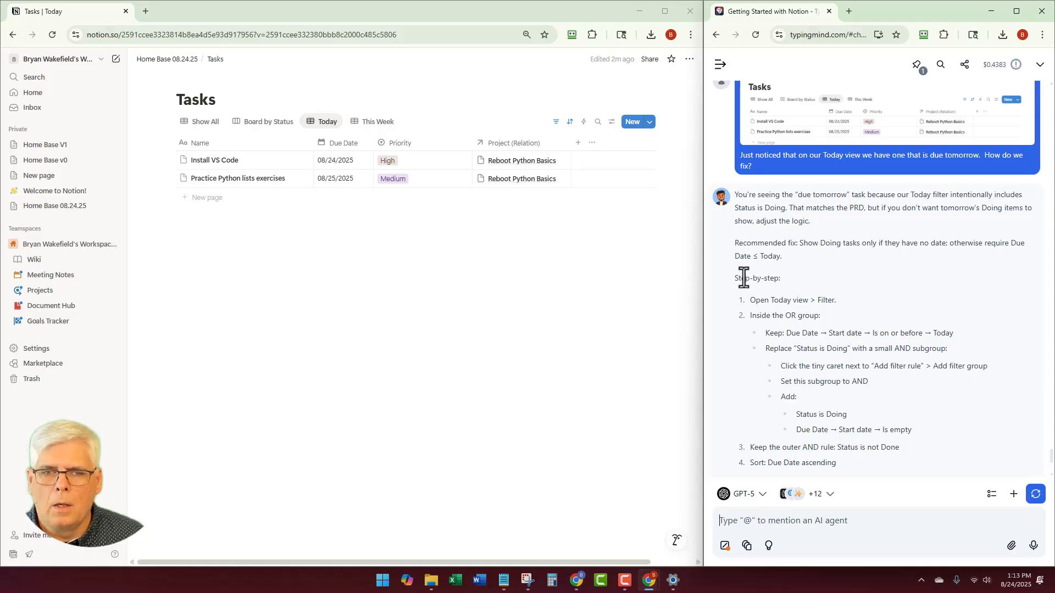
{"action": "scroll", "coordinate": [735, 297], "scroll_direction": "down", "scroll_amount": 1}
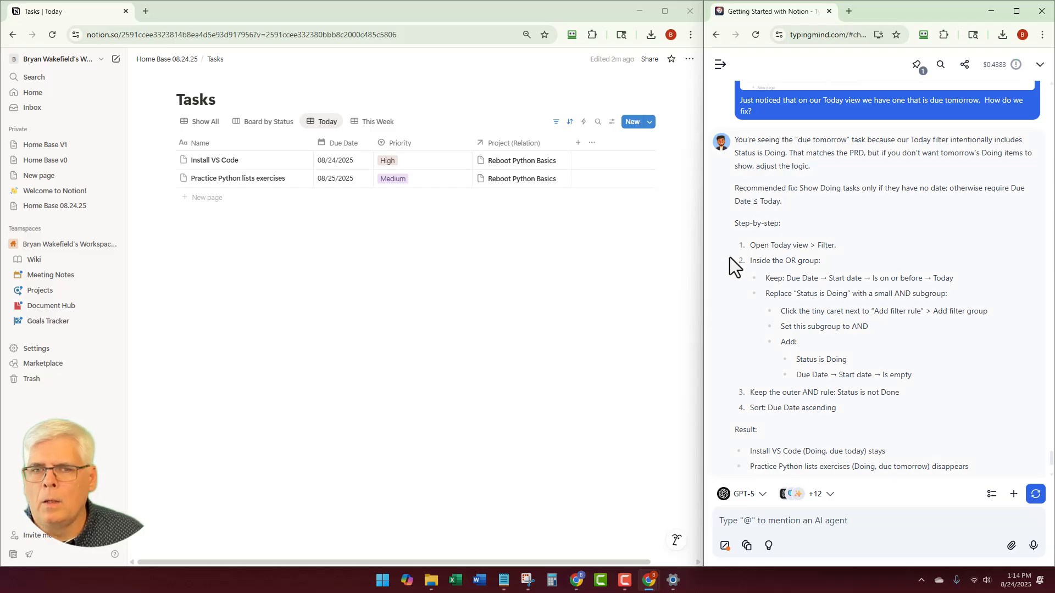
{"action": "scroll", "coordinate": [724, 232], "scroll_direction": "down", "scroll_amount": 3}
{"action": "type", "text": "Ok, ma"}
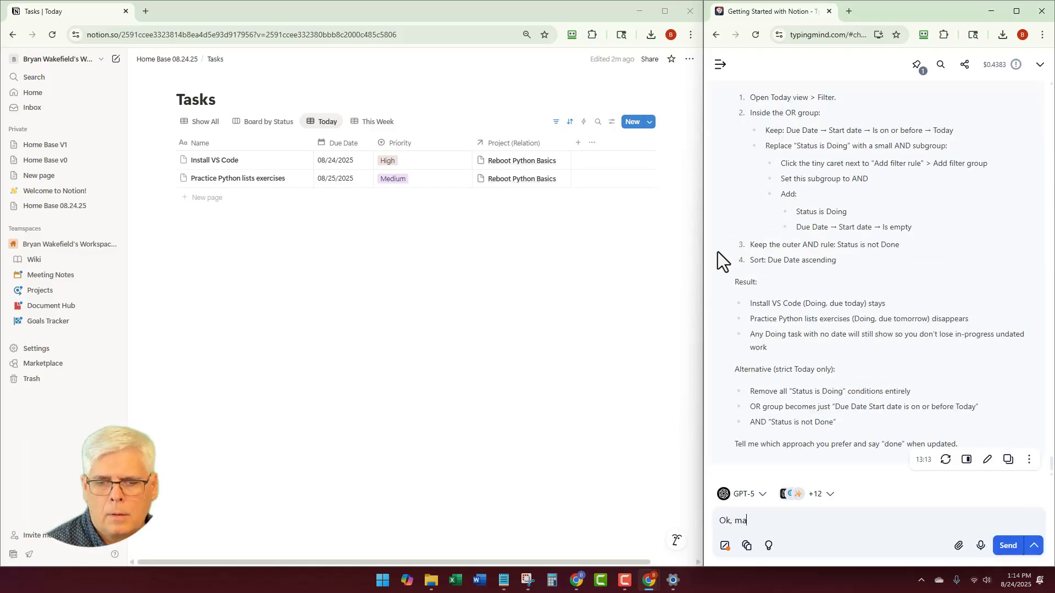
{"action": "type", "text": "kes sense.  I'"}
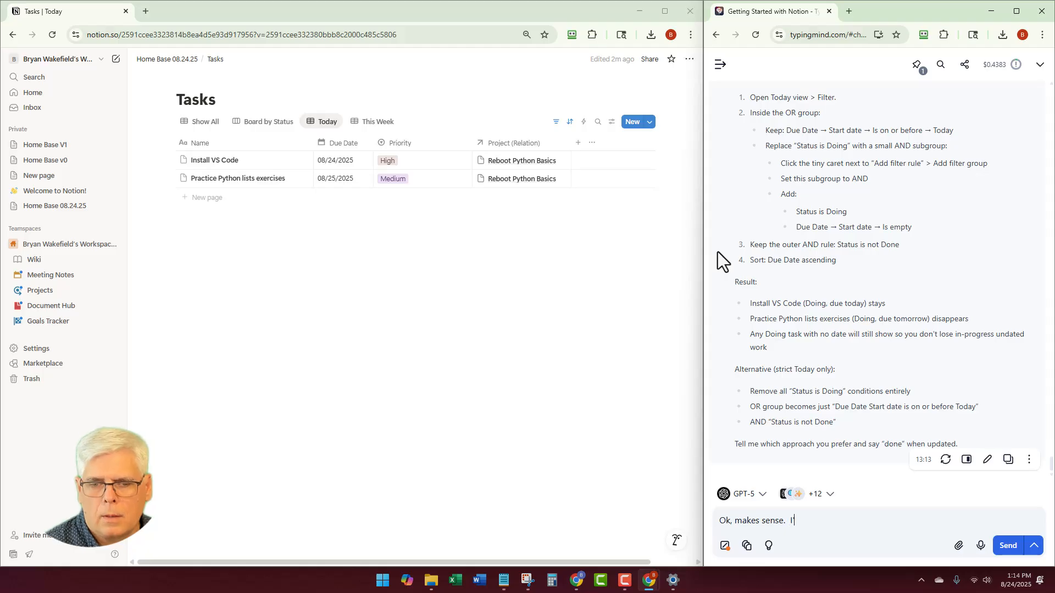
{"action": "type", "text": "m good with tht"}
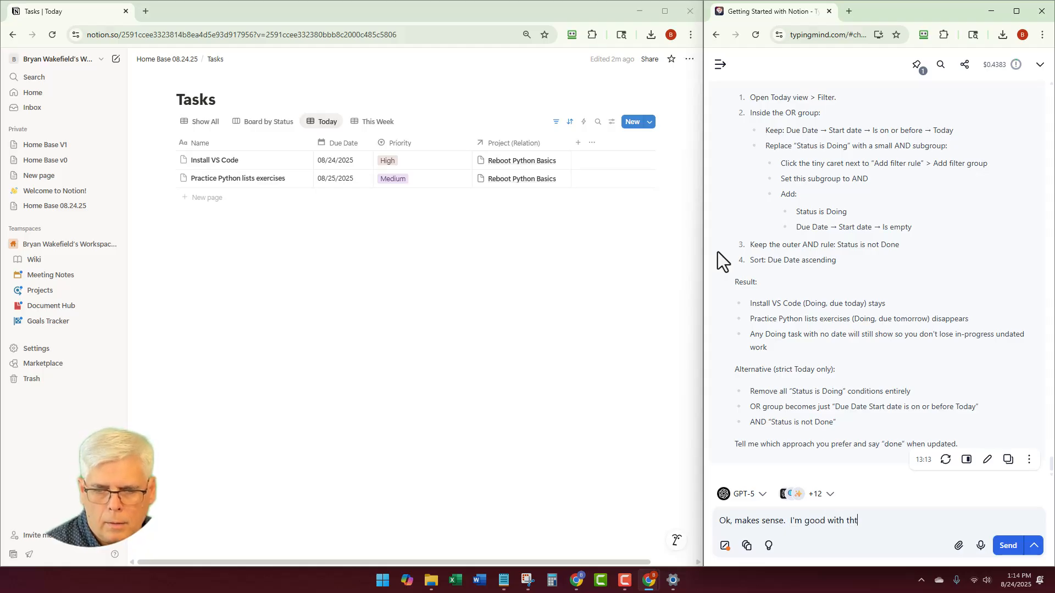
{"action": "key", "text": "BackSpace"}
{"action": "type", "text": "at.  Give me a minute to cat"}
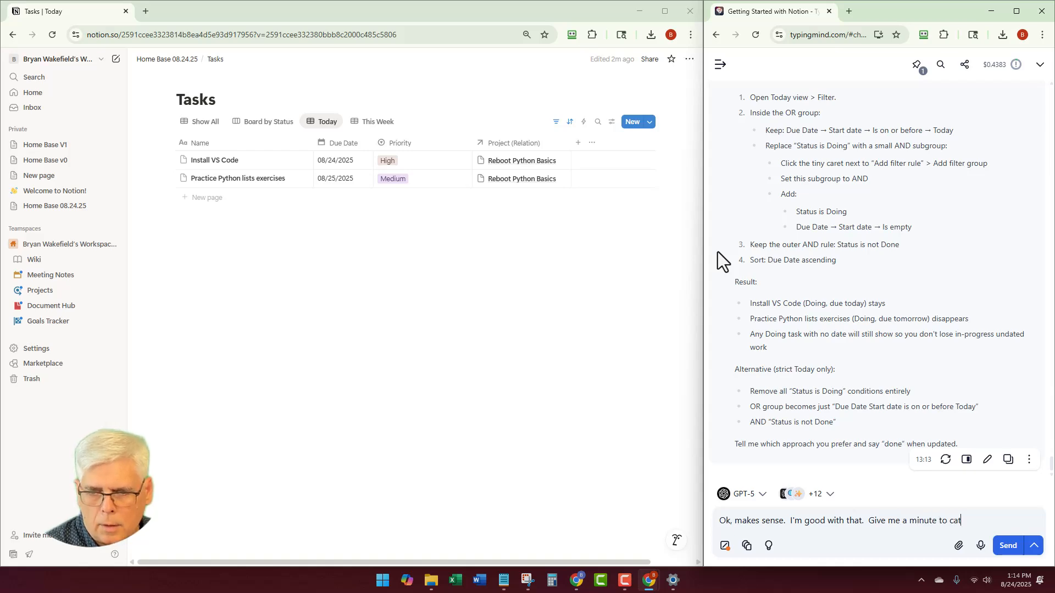
{"action": "type", "text": "up"}
{"action": "key", "text": "Return"}
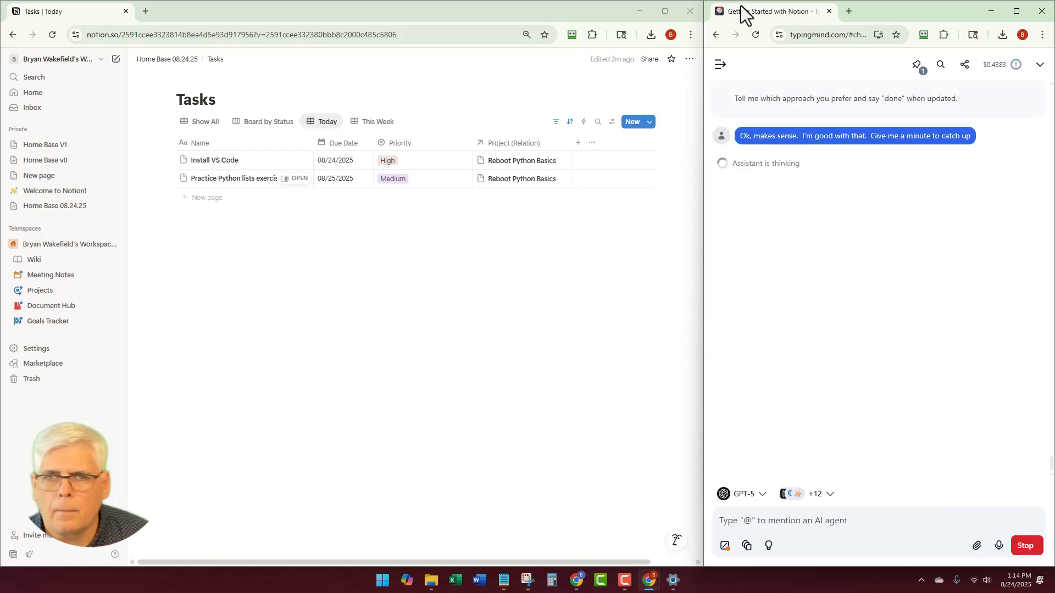
Review the pinned Tasks setup instructions and compare their This Week requirements with the This Week view
{"action": "left_click", "coordinate": [915, 64]}
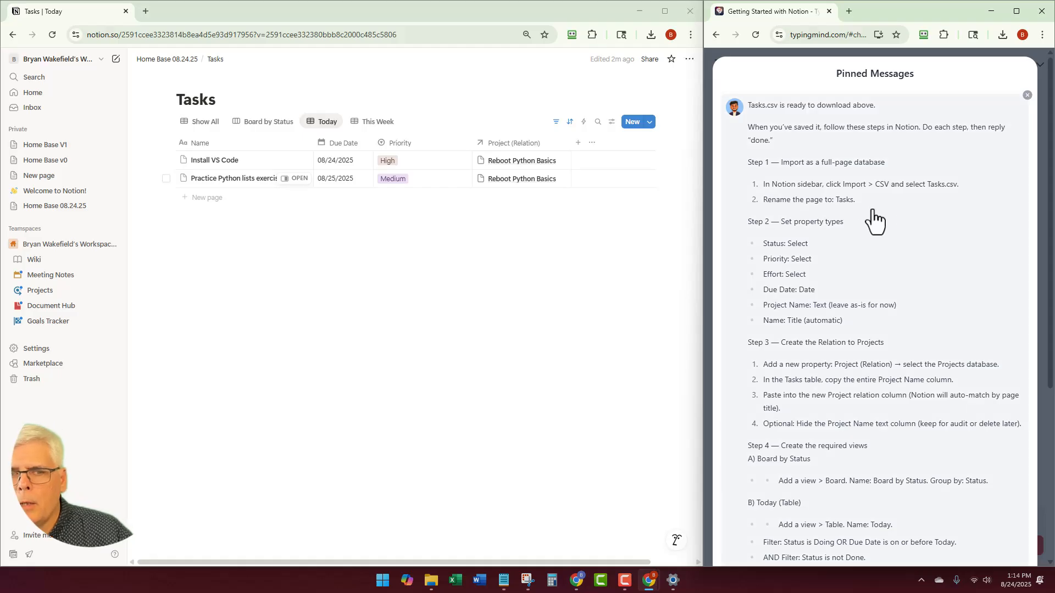
{"action": "scroll", "coordinate": [794, 275], "scroll_direction": "down", "scroll_amount": 3}
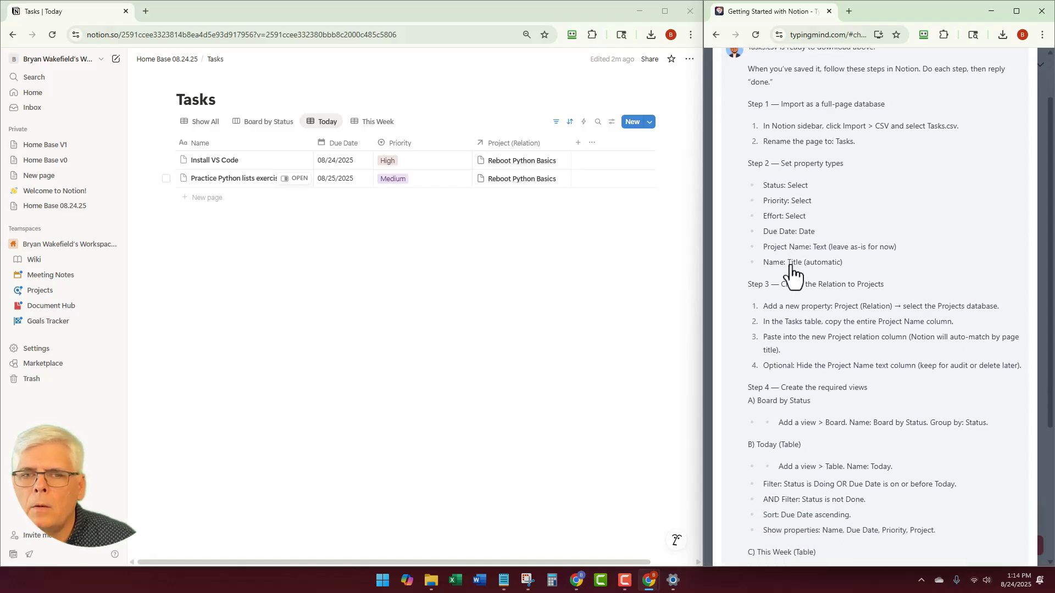
{"action": "scroll", "coordinate": [793, 276], "scroll_direction": "down", "scroll_amount": 1}
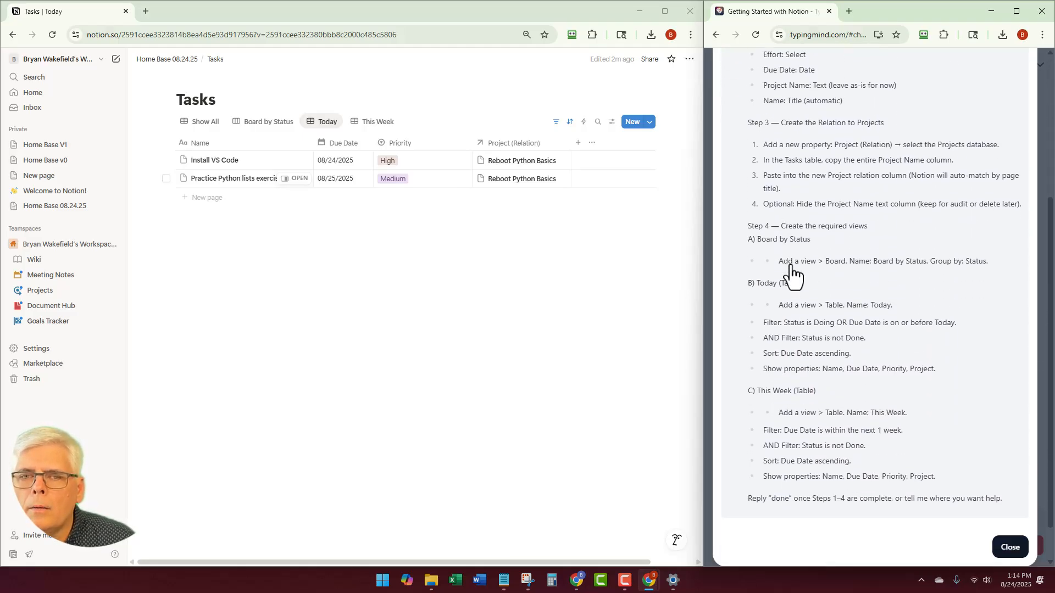
{"action": "scroll", "coordinate": [792, 276], "scroll_direction": "down", "scroll_amount": 1}
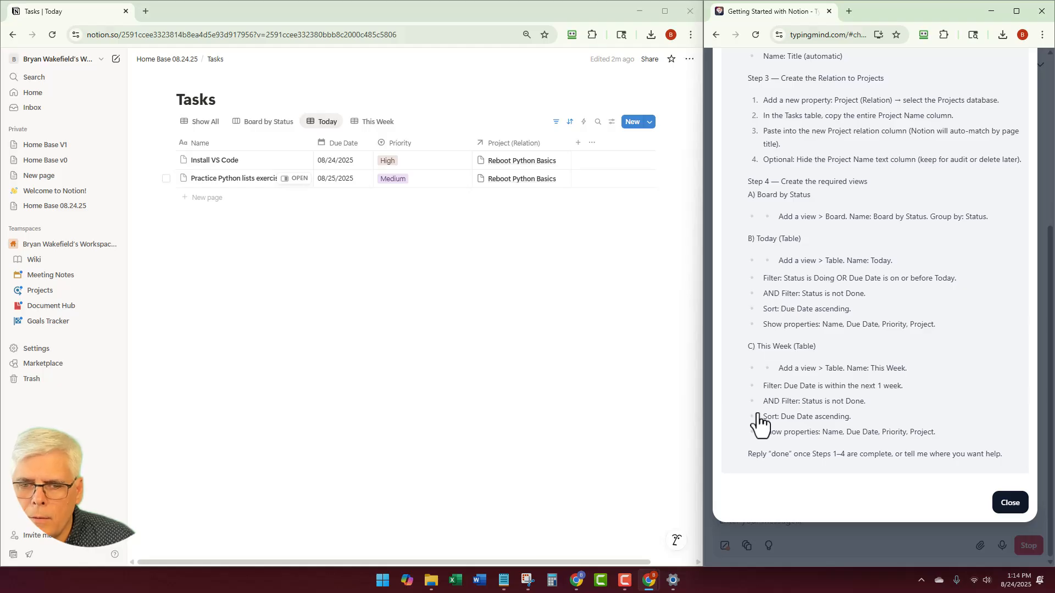
{"action": "left_click", "coordinate": [376, 125]}
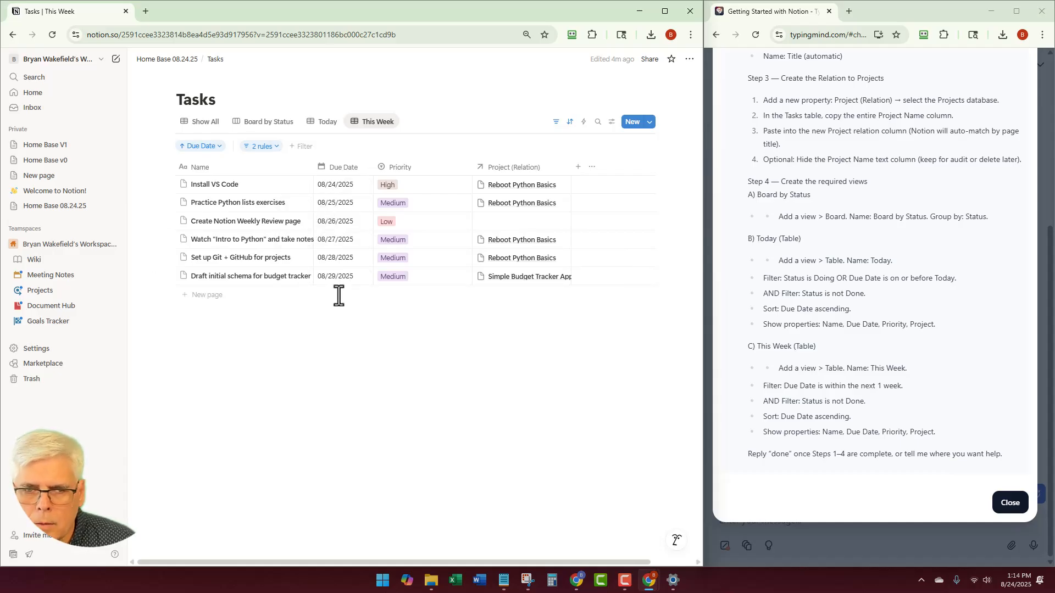
{"action": "left_click", "coordinate": [1010, 502]}
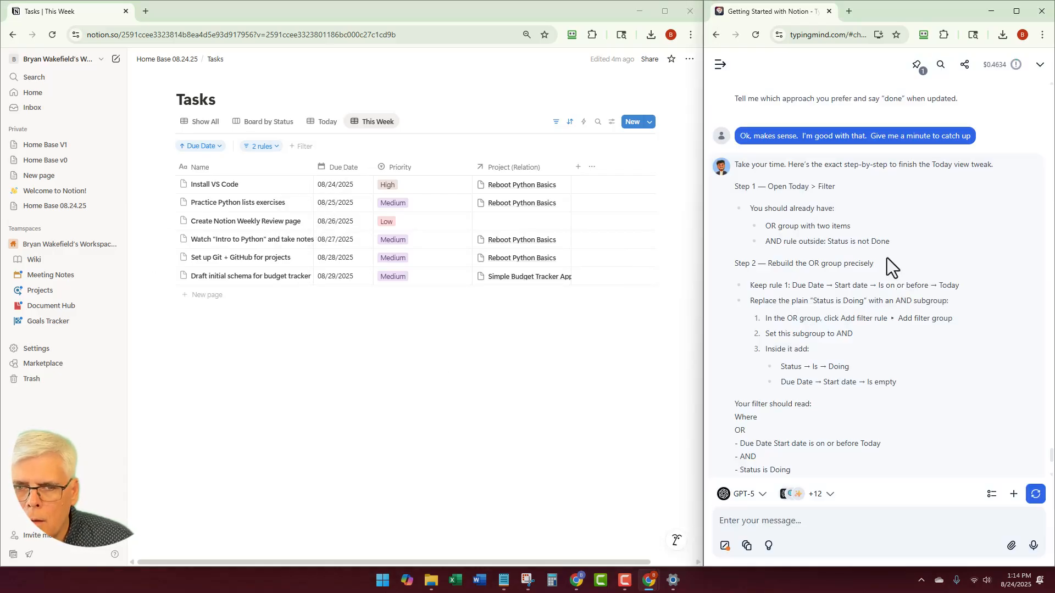
Read the chat's step-by-step reply on rebuilding the Today view's OR filter group and validating it
{"action": "scroll", "coordinate": [769, 275], "scroll_direction": "down", "scroll_amount": 4}
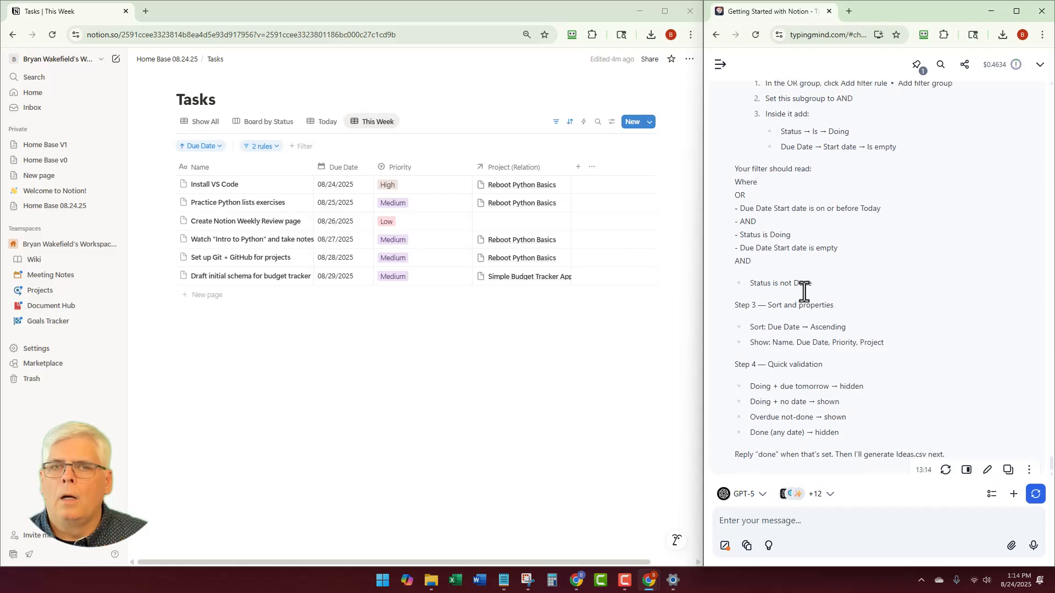
{"action": "scroll", "coordinate": [801, 291], "scroll_direction": "up", "scroll_amount": 5}
{"action": "scroll", "coordinate": [786, 291], "scroll_direction": "up", "scroll_amount": 1}
{"action": "scroll", "coordinate": [759, 275], "scroll_direction": "down", "scroll_amount": 2}
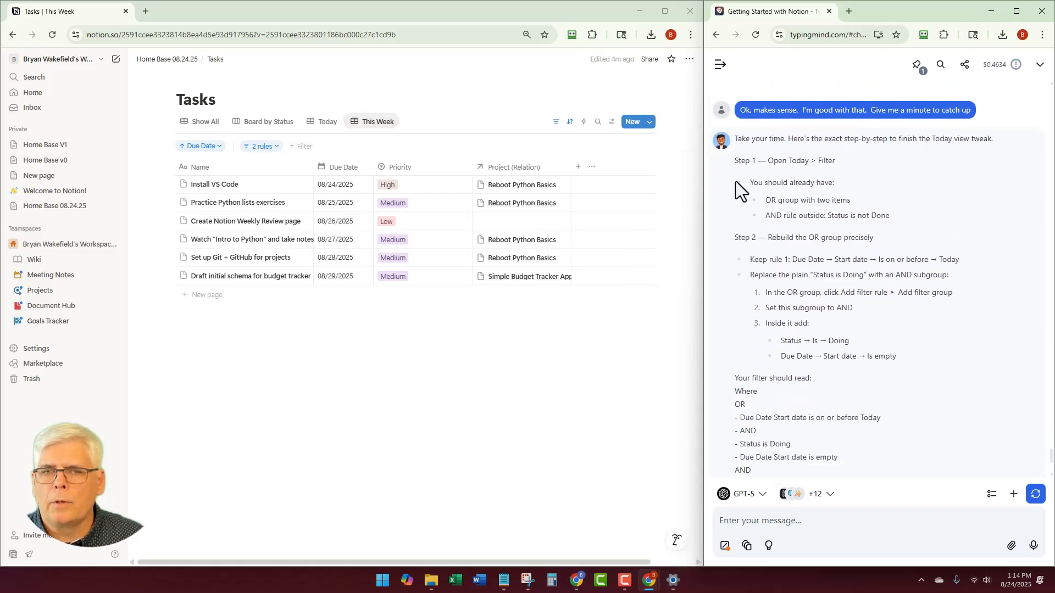
{"action": "scroll", "coordinate": [736, 217], "scroll_direction": "down", "scroll_amount": 2}
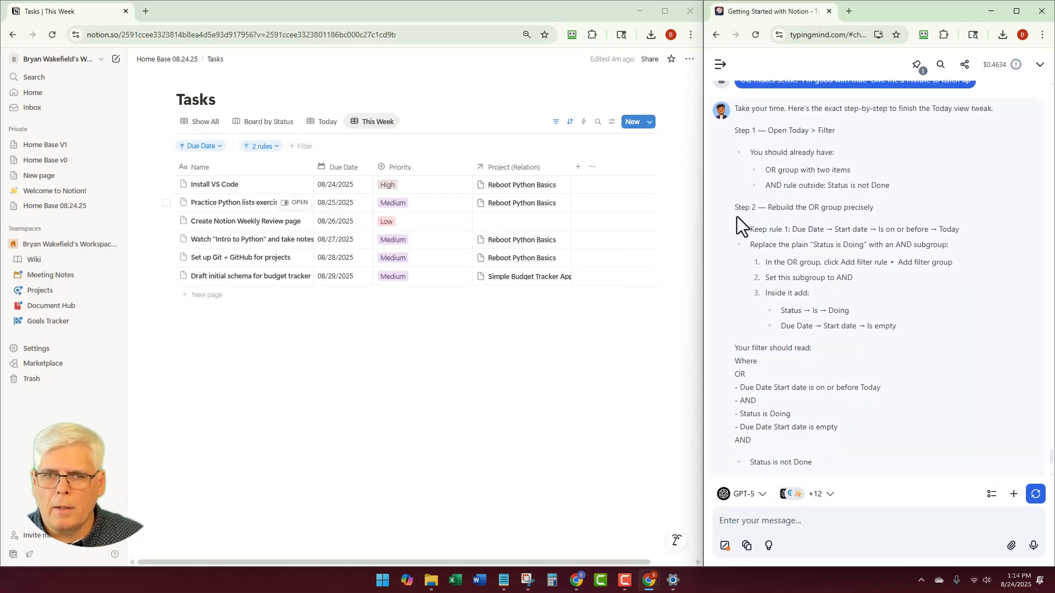
{"action": "scroll", "coordinate": [737, 217], "scroll_direction": "down", "scroll_amount": 2}
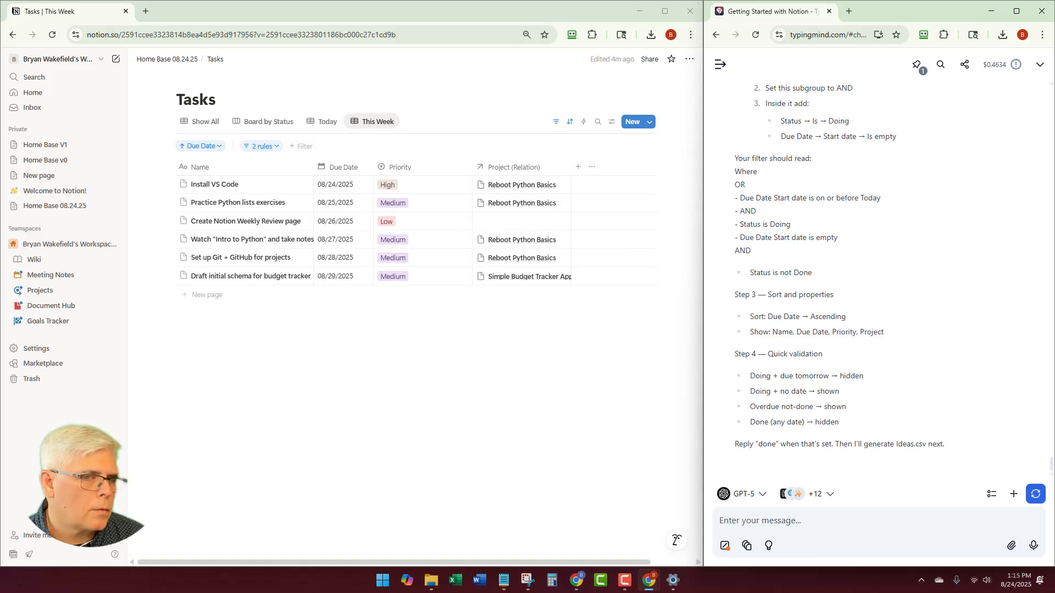
Capture the This Week view and send the screenshot to the chat with the message 'I'm caught up now, here's our This Week'
{"action": "key", "text": "super+shift+s"}
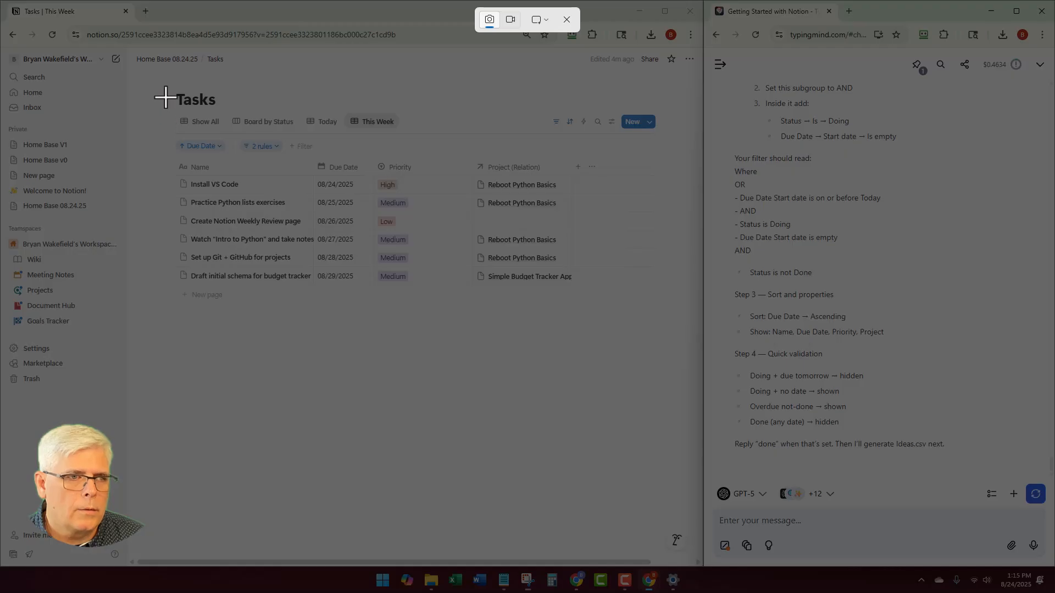
{"action": "left_click_drag", "start_coordinate": [156, 83], "coordinate": [676, 312]}
{"action": "left_click", "coordinate": [832, 523]}
{"action": "type", "text": "I'm cua"}
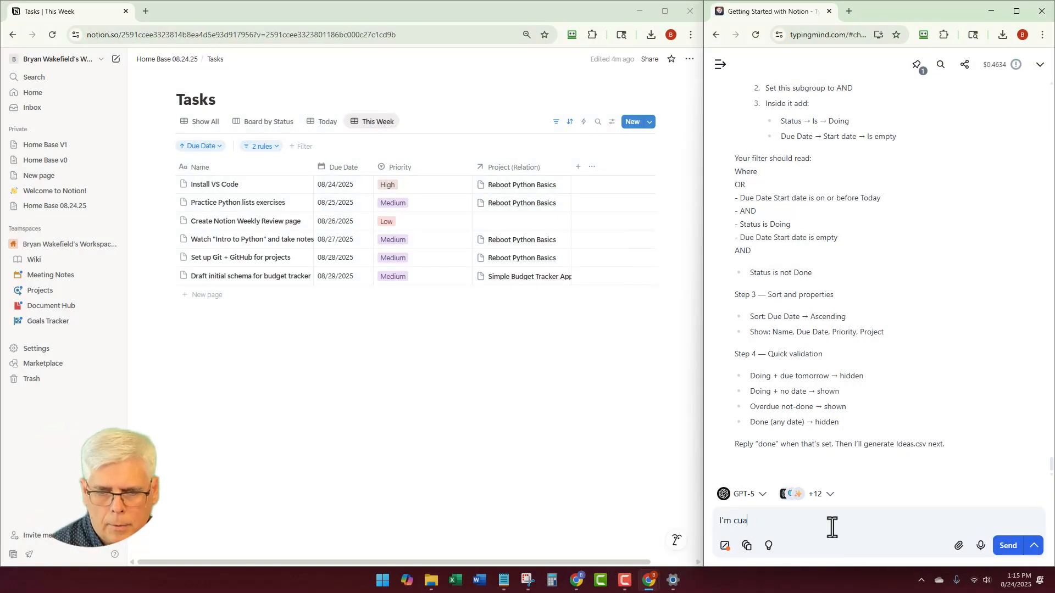
{"action": "key", "text": "BackSpace"}
{"action": "key", "text": "BackSpace"}
{"action": "type", "text": "aught up now, here's"}
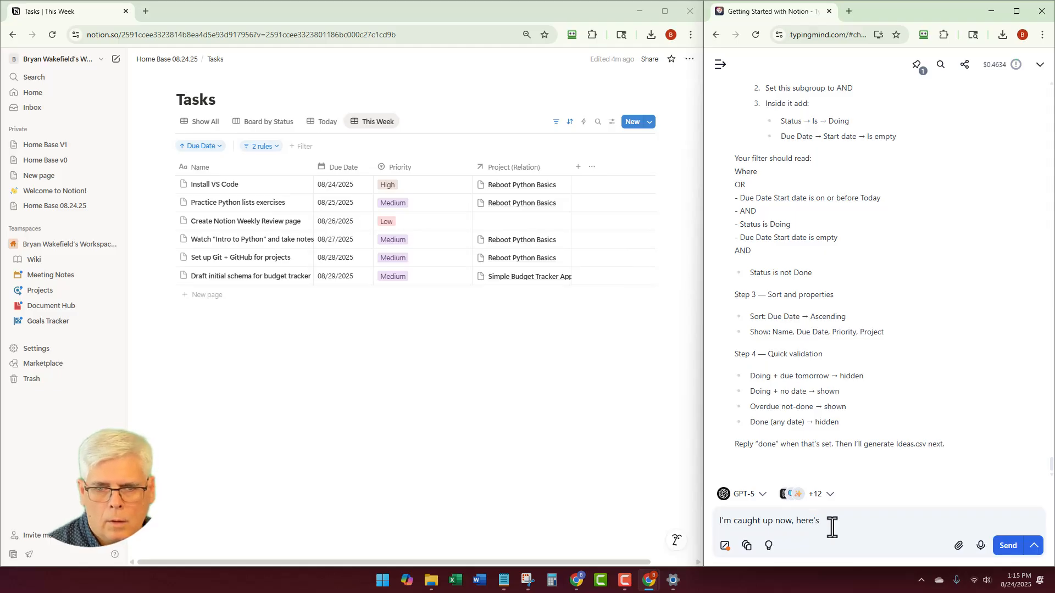
{"action": "type", "text": " our This W"}
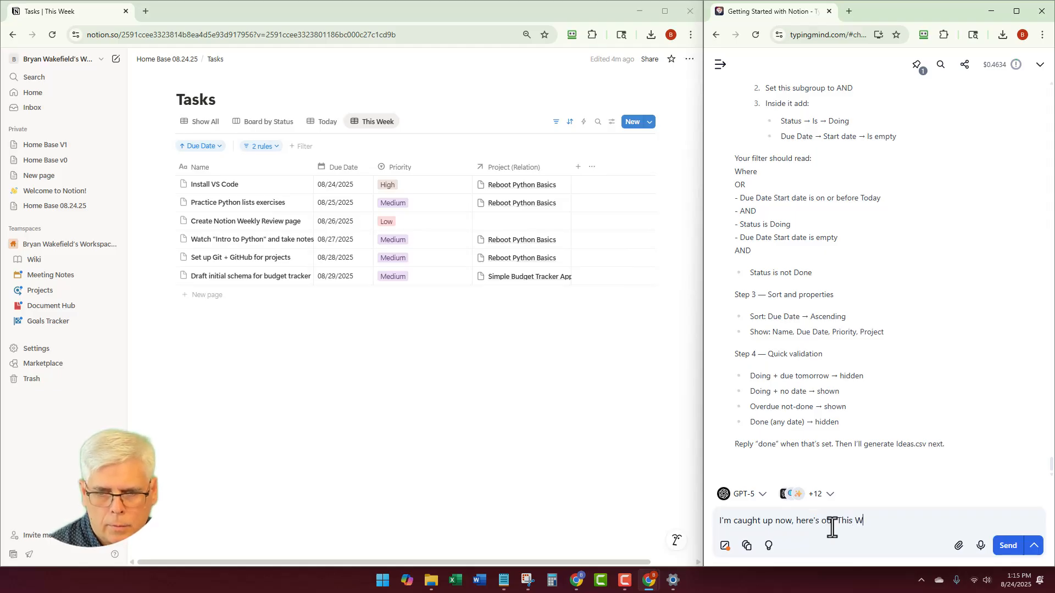
{"action": "type", "text": "eek"}
{"action": "key", "text": "Return"}
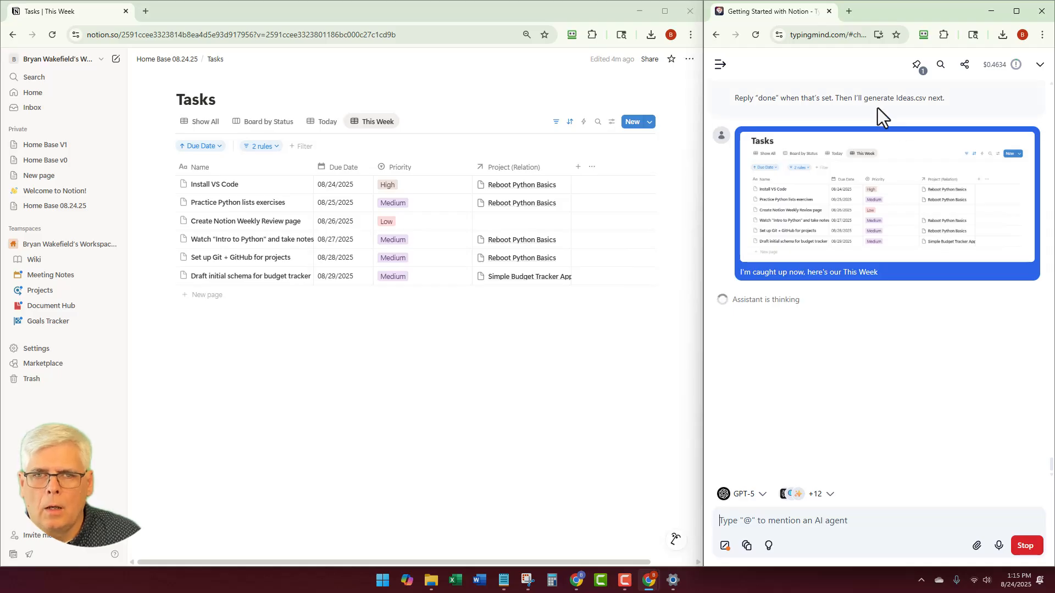
Find the pinned Tasks setup instructions in the chat and unpin that message
{"action": "scroll", "coordinate": [877, 217], "scroll_direction": "up", "scroll_amount": 10}
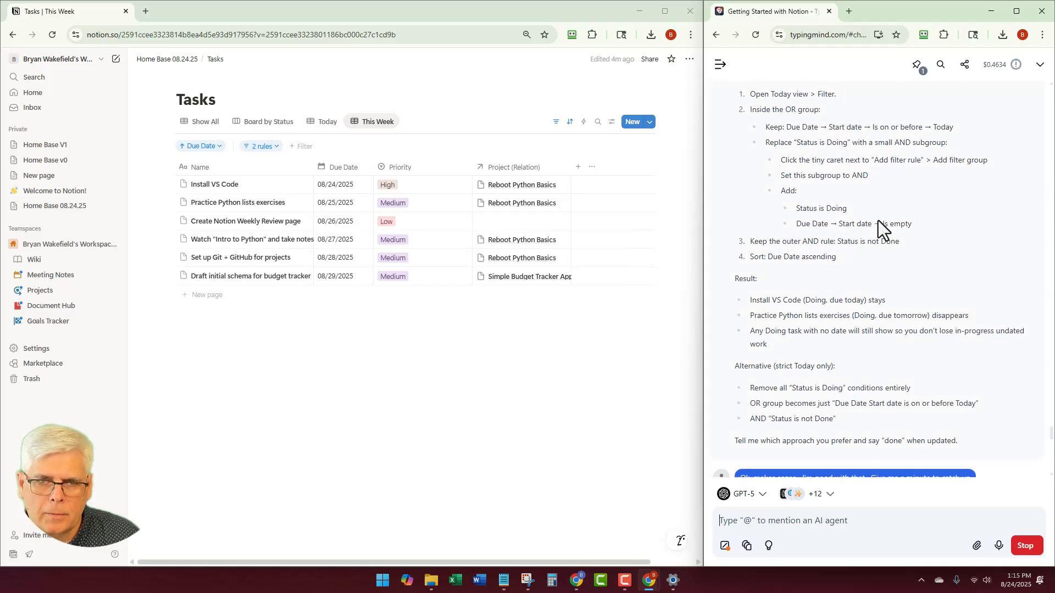
{"action": "scroll", "coordinate": [878, 219], "scroll_direction": "down", "scroll_amount": 15}
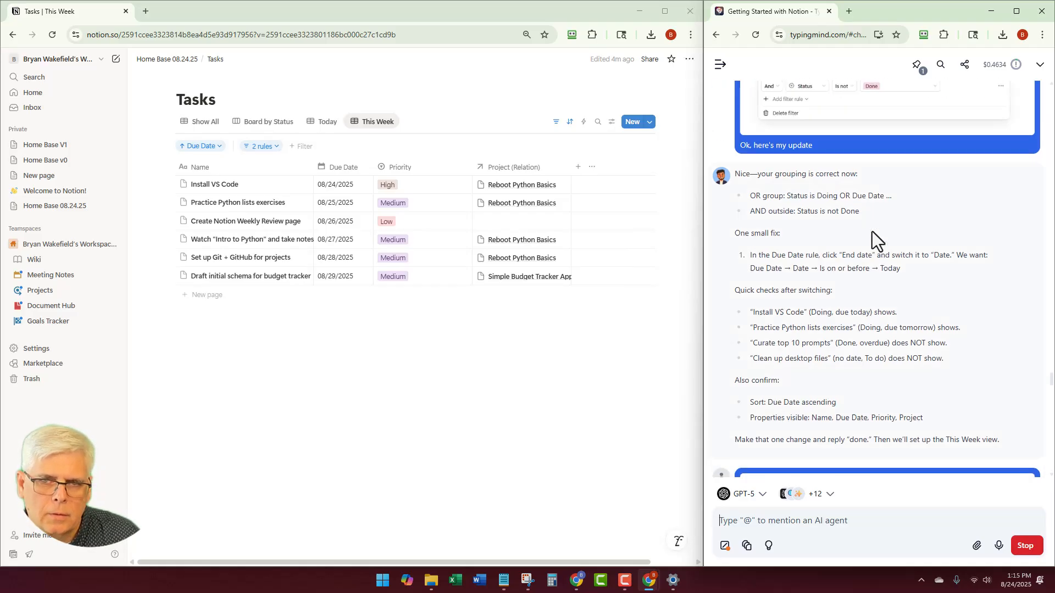
{"action": "scroll", "coordinate": [872, 231], "scroll_direction": "up", "scroll_amount": 10}
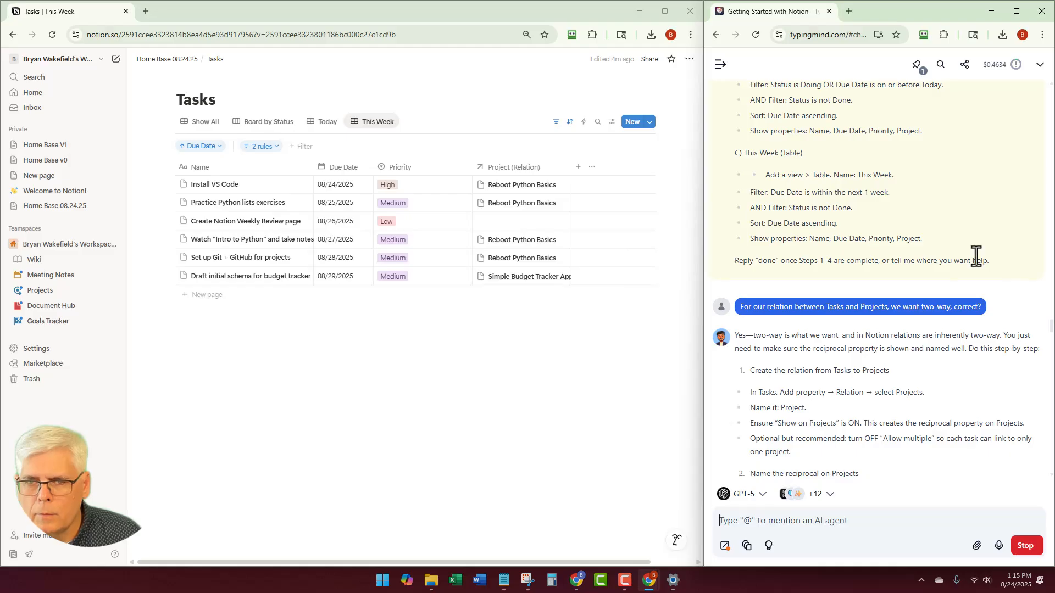
{"action": "left_click", "coordinate": [976, 256]}
{"action": "scroll", "coordinate": [965, 302], "scroll_direction": "up", "scroll_amount": 1}
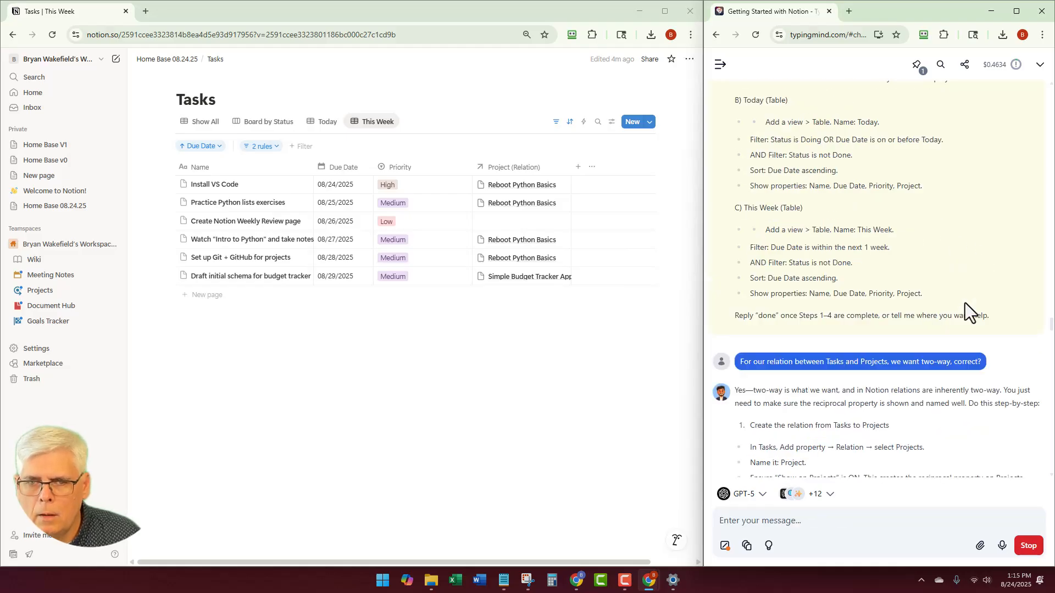
{"action": "scroll", "coordinate": [854, 392], "scroll_direction": "down", "scroll_amount": 2}
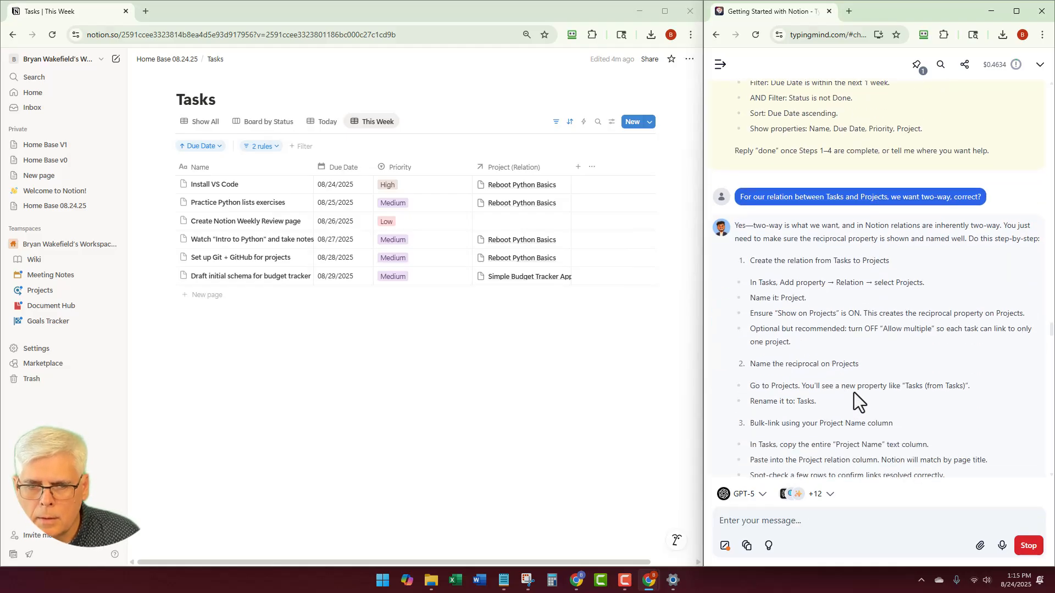
{"action": "left_click", "coordinate": [916, 65]}
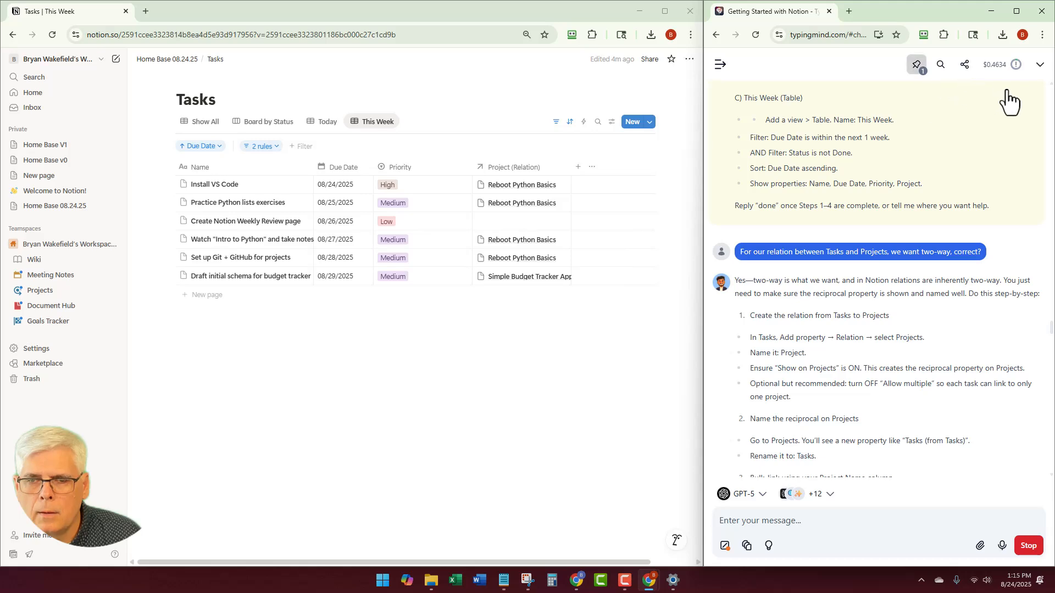
{"action": "left_click", "coordinate": [1016, 95]}
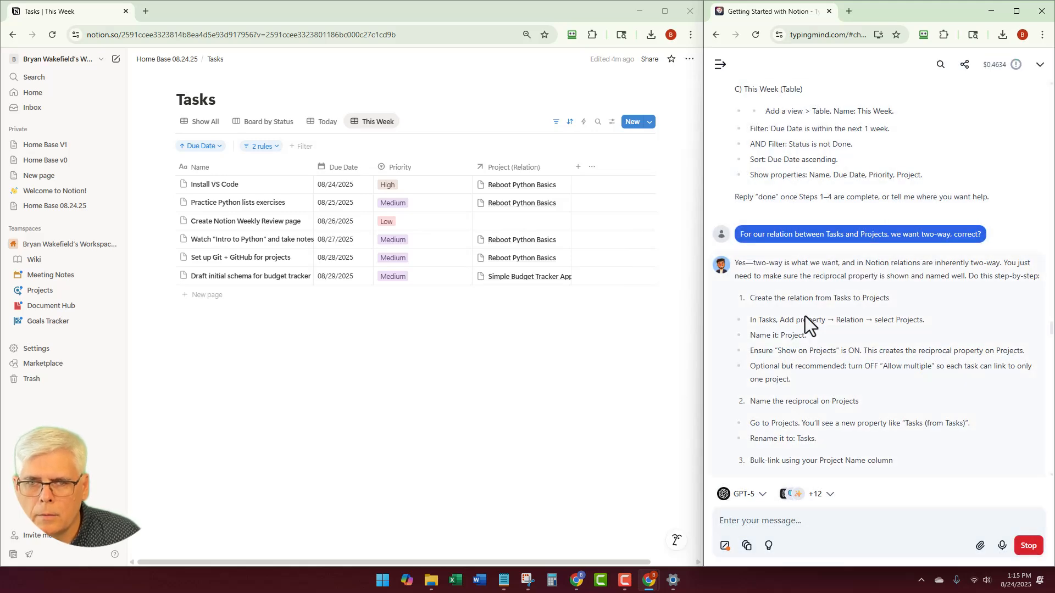
Read the chat's newest reply comparing the Option A calendar-week and Option B rolling 7-day filters for This Week
{"action": "scroll", "coordinate": [807, 349], "scroll_direction": "down", "scroll_amount": 5}
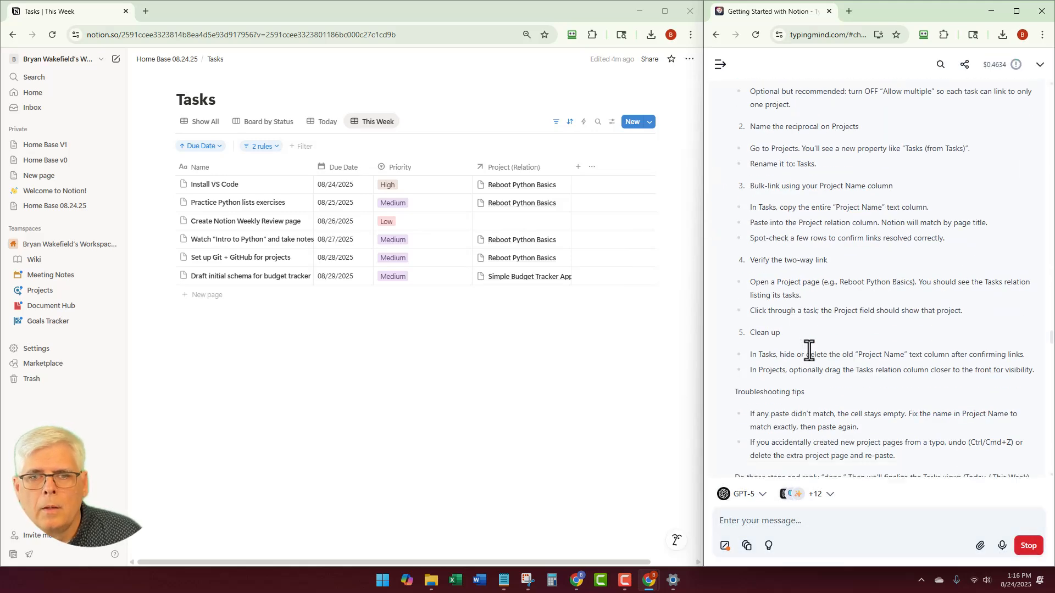
{"action": "scroll", "coordinate": [809, 351], "scroll_direction": "down", "scroll_amount": 9}
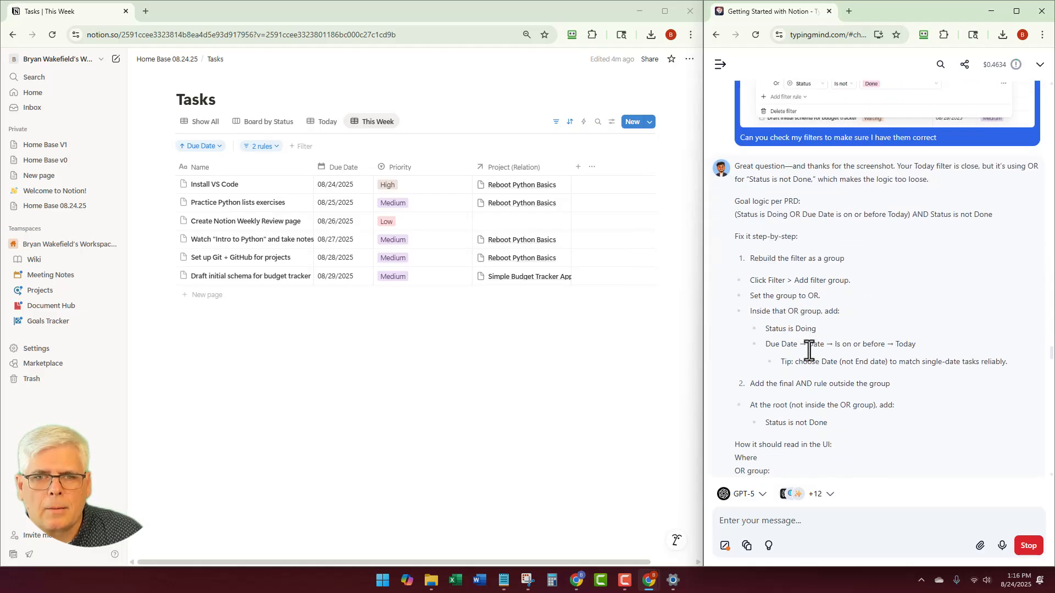
{"action": "scroll", "coordinate": [809, 350], "scroll_direction": "down", "scroll_amount": 2}
{"action": "scroll", "coordinate": [838, 325], "scroll_direction": "down", "scroll_amount": 15}
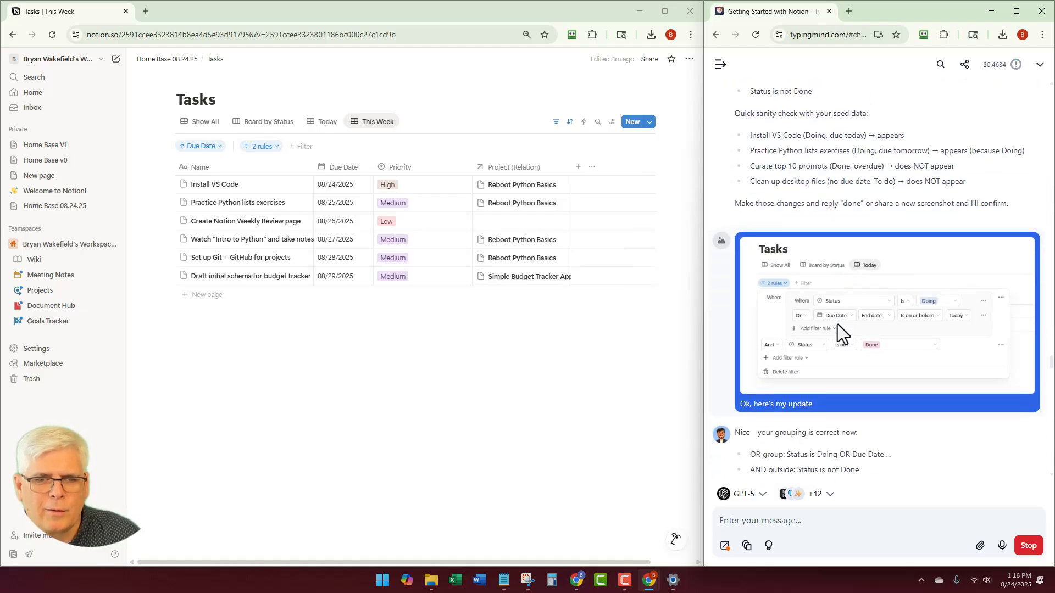
{"action": "scroll", "coordinate": [838, 324], "scroll_direction": "down", "scroll_amount": 20}
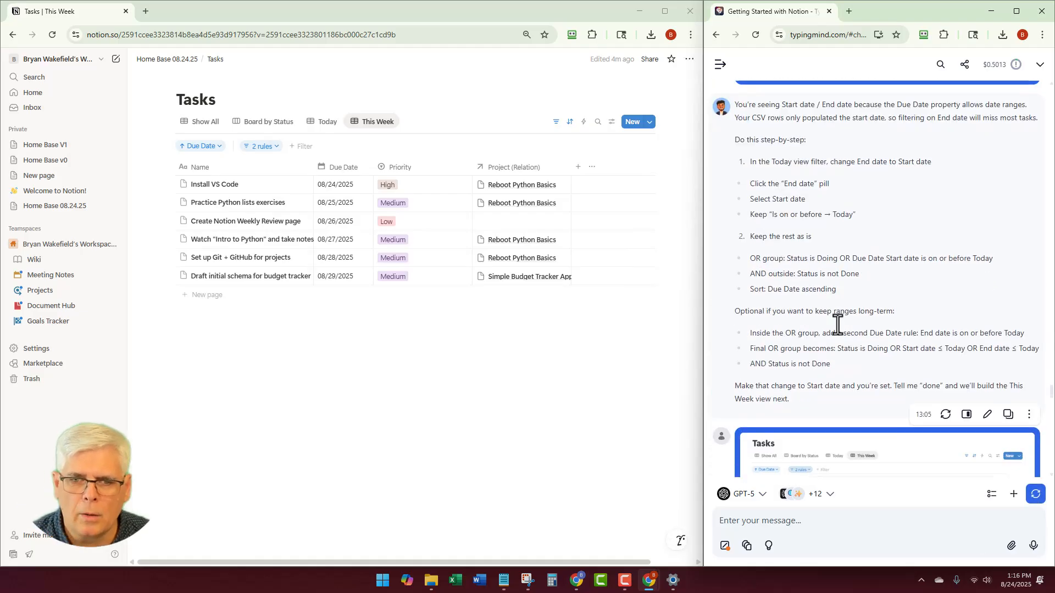
{"action": "scroll", "coordinate": [838, 324], "scroll_direction": "down", "scroll_amount": 4}
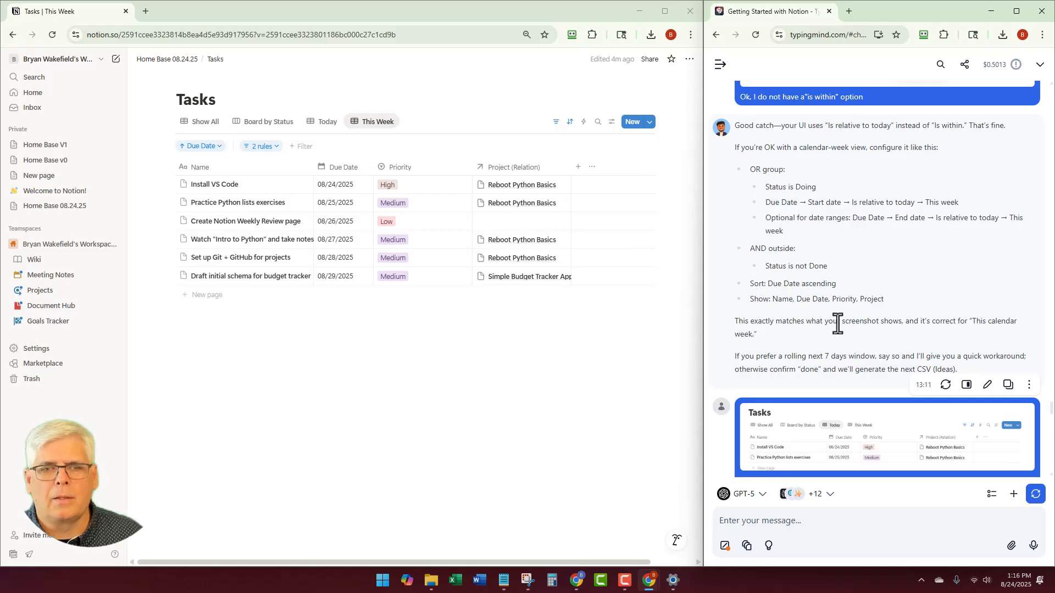
{"action": "scroll", "coordinate": [839, 324], "scroll_direction": "down", "scroll_amount": 6}
{"action": "scroll", "coordinate": [836, 328], "scroll_direction": "down", "scroll_amount": 2}
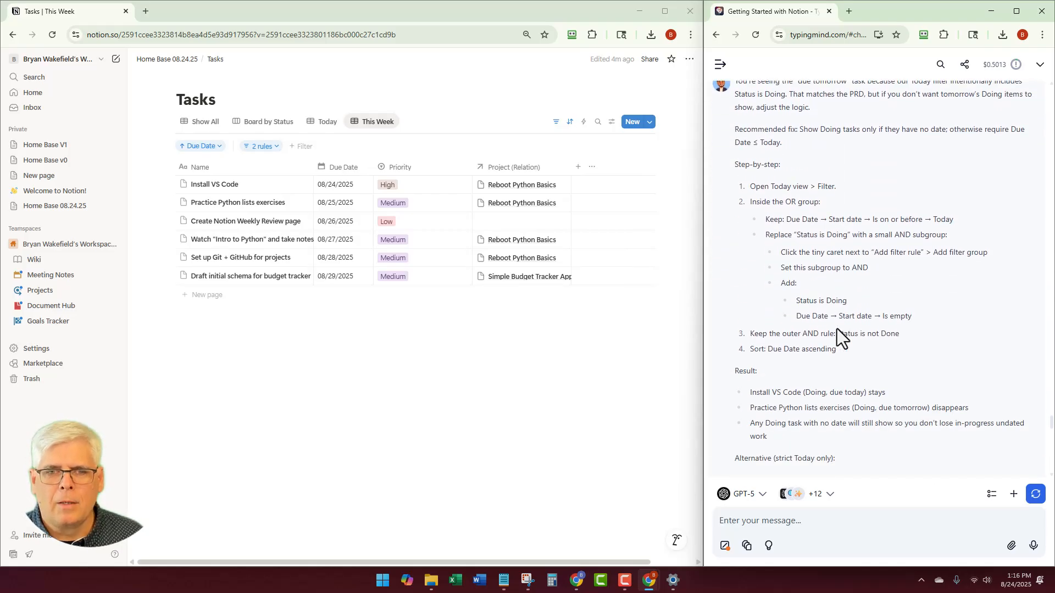
{"action": "scroll", "coordinate": [836, 328], "scroll_direction": "down", "scroll_amount": 18}
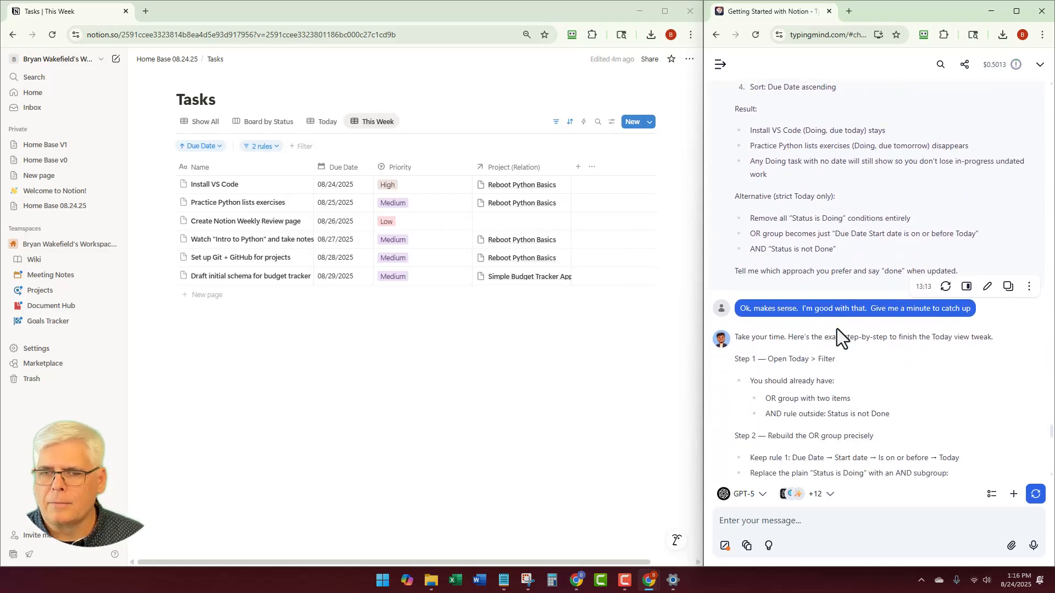
{"action": "scroll", "coordinate": [836, 329], "scroll_direction": "down", "scroll_amount": 6}
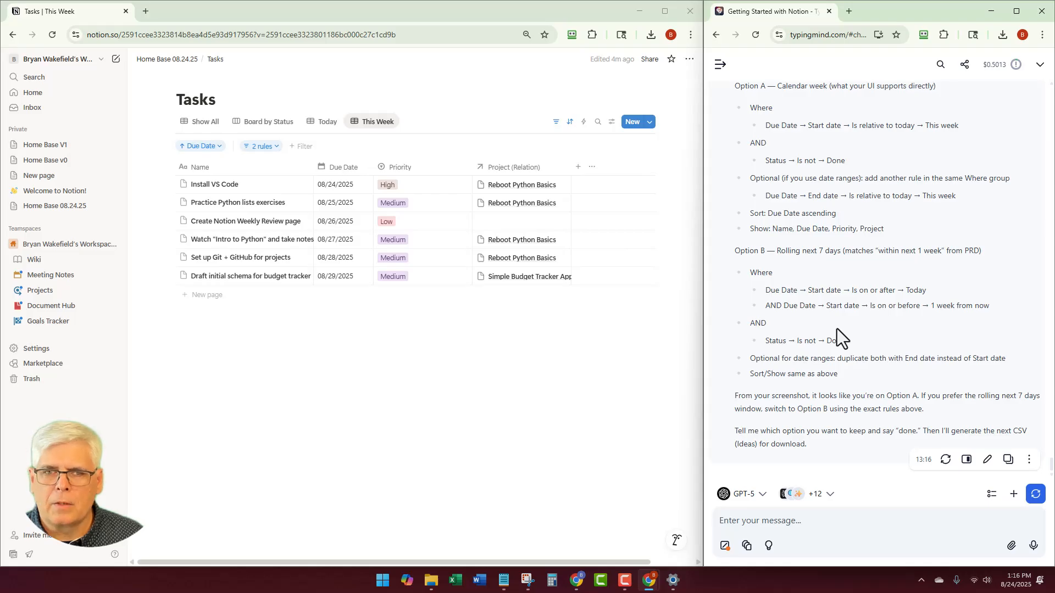
{"action": "scroll", "coordinate": [836, 328], "scroll_direction": "up", "scroll_amount": 6}
{"action": "scroll", "coordinate": [836, 330], "scroll_direction": "down", "scroll_amount": 3}
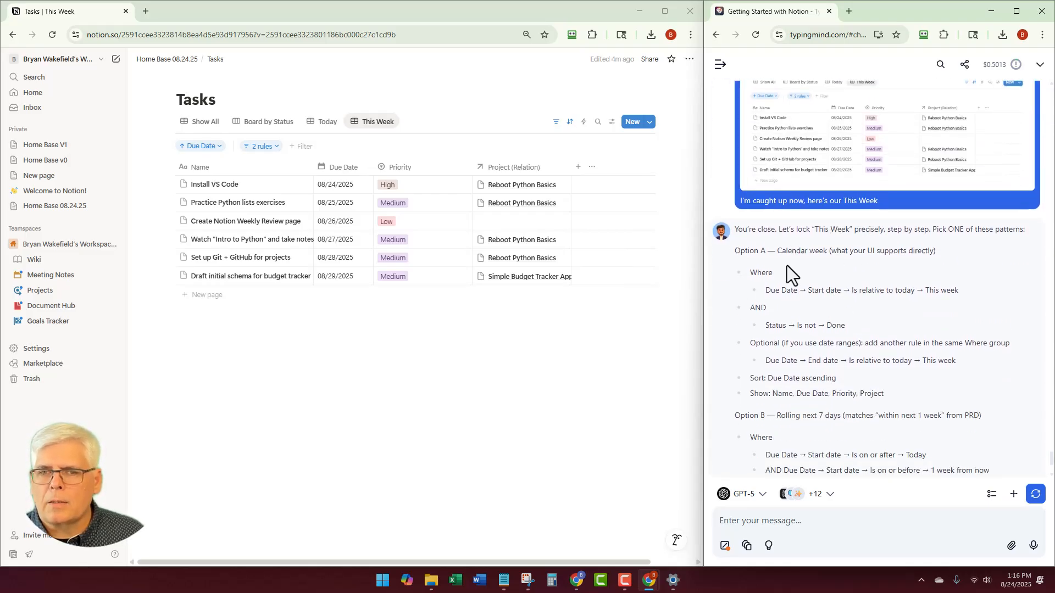
{"action": "scroll", "coordinate": [785, 267], "scroll_direction": "down", "scroll_amount": 2}
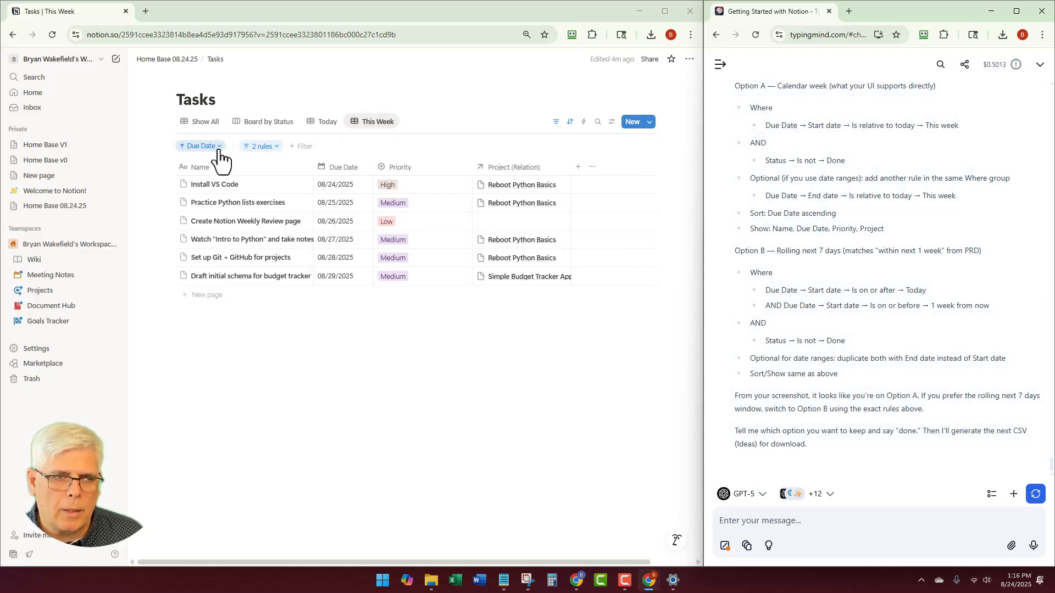
Change the This Week view's Due Date start-date filter rule to 'Is on or before' 'One week from now'
{"action": "left_click", "coordinate": [269, 147]}
{"action": "left_click", "coordinate": [263, 147]}
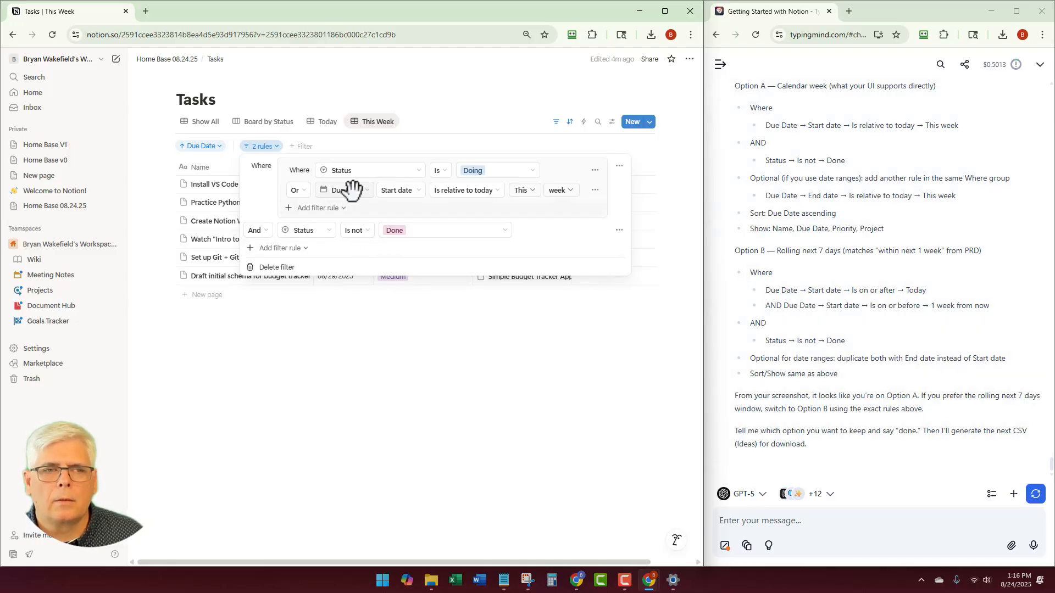
{"action": "left_click", "coordinate": [484, 193]}
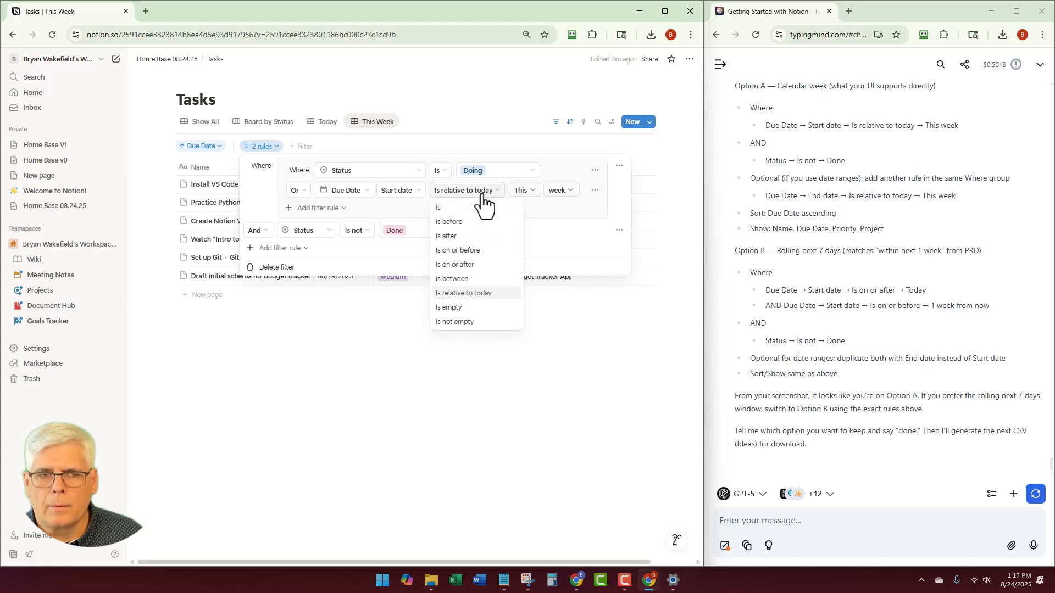
{"action": "left_click", "coordinate": [472, 247]}
{"action": "left_click", "coordinate": [513, 190]}
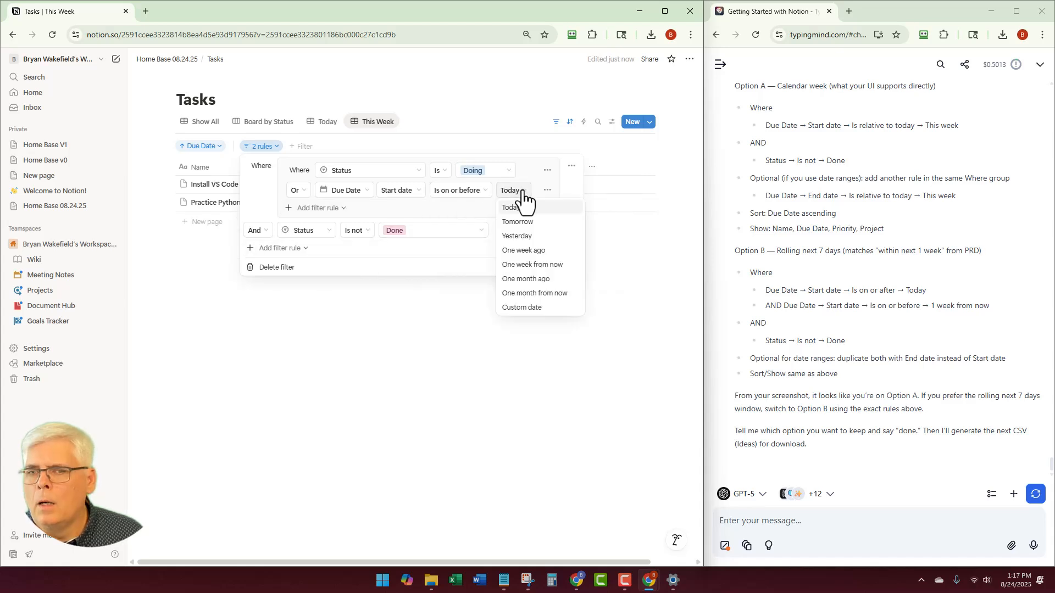
{"action": "left_click", "coordinate": [528, 266]}
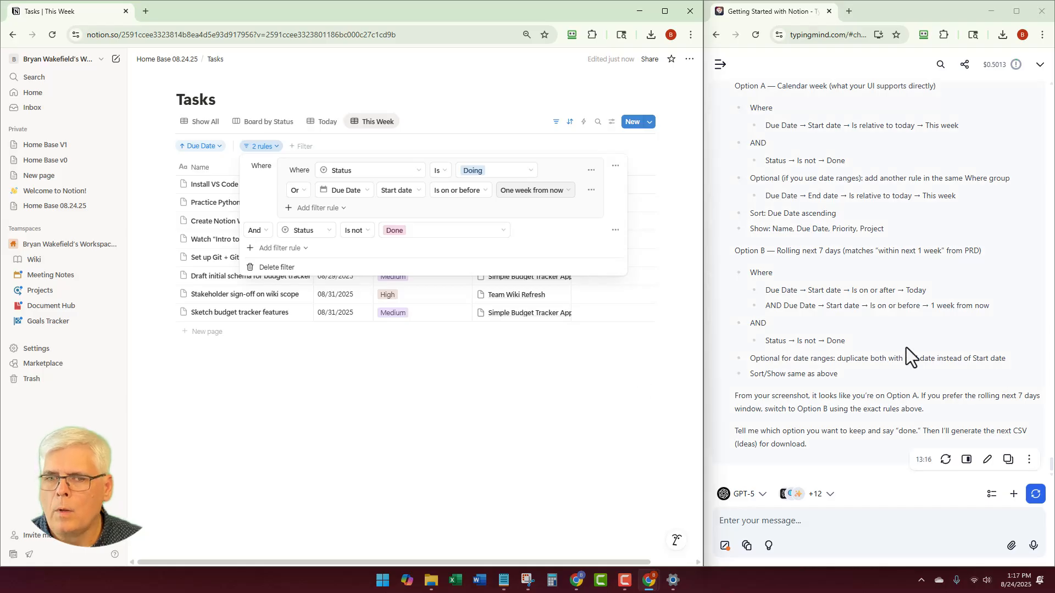
{"action": "left_click", "coordinate": [410, 420]}
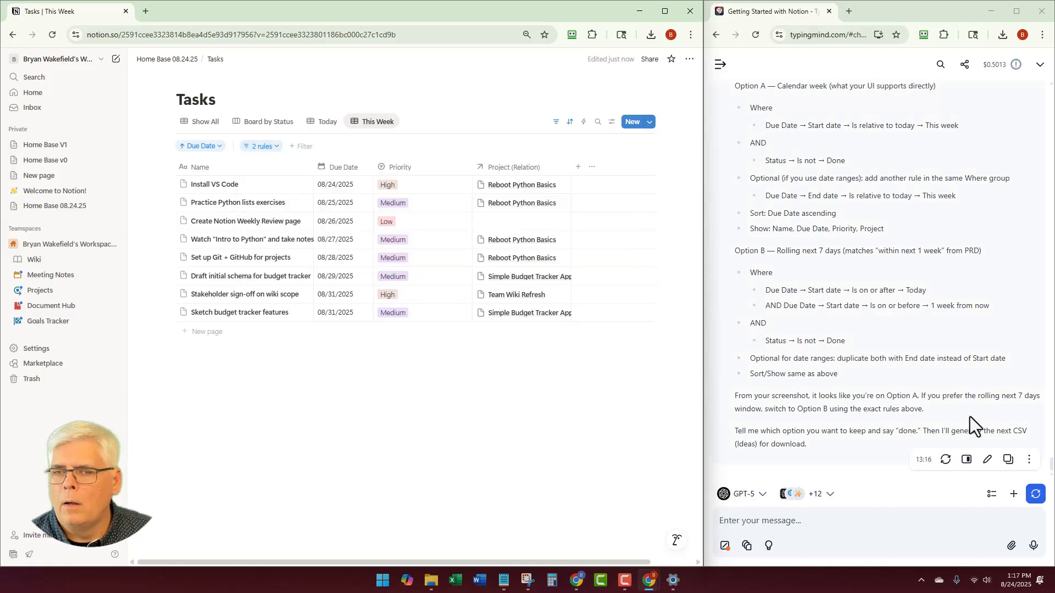
Reply to the chat with 'Yes, I have switched to Option B. Ok, what's next?', dismissing the security notification
{"action": "left_click", "coordinate": [792, 522]}
{"action": "type", "text": "Yes"}
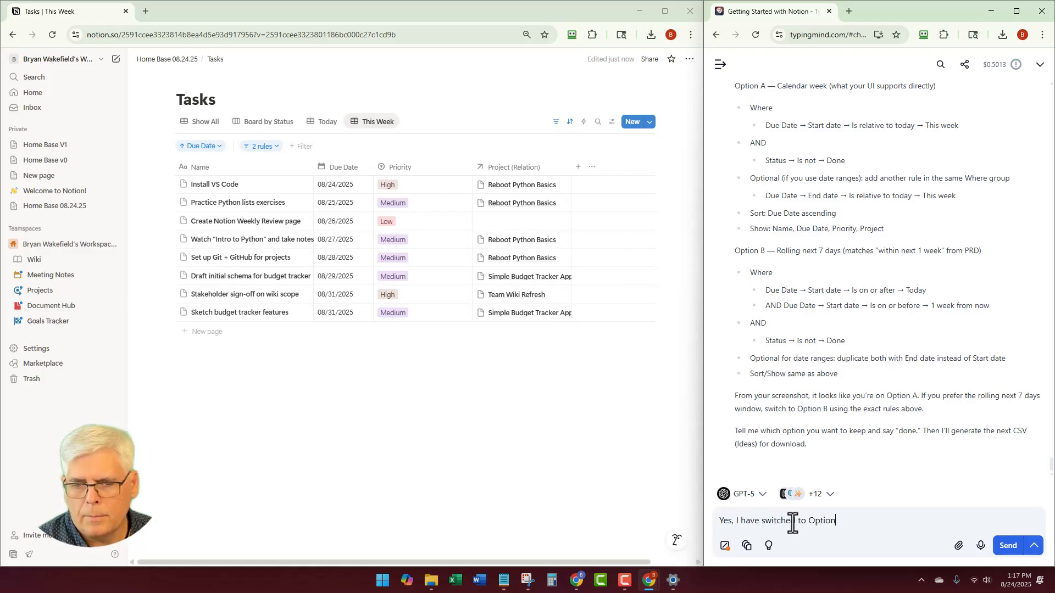
{"action": "type", "text": ", I have switched to Option B.  Ok, "}
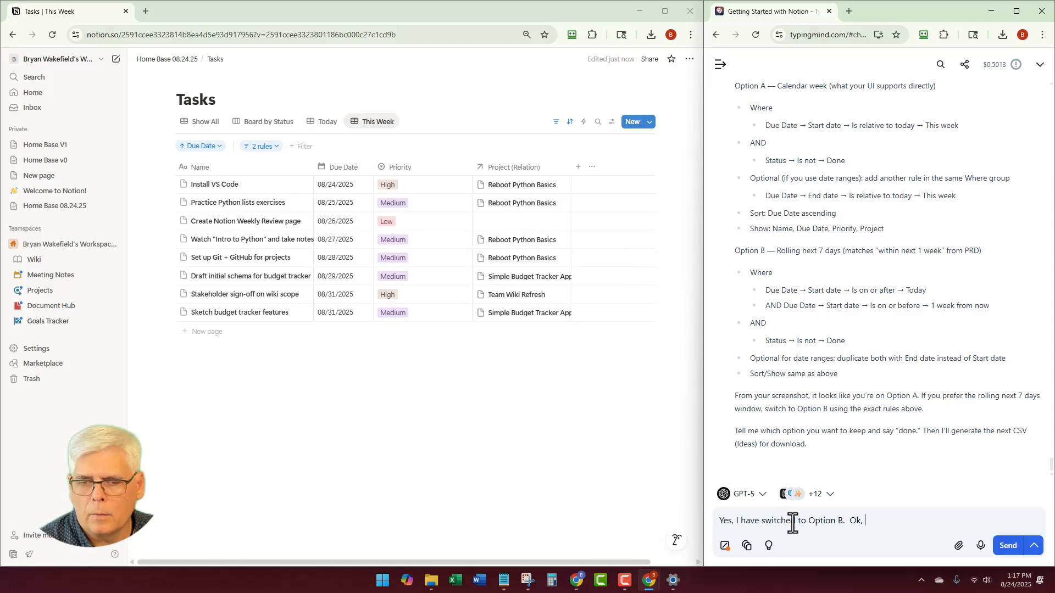
{"action": "type", "text": "what's next"}
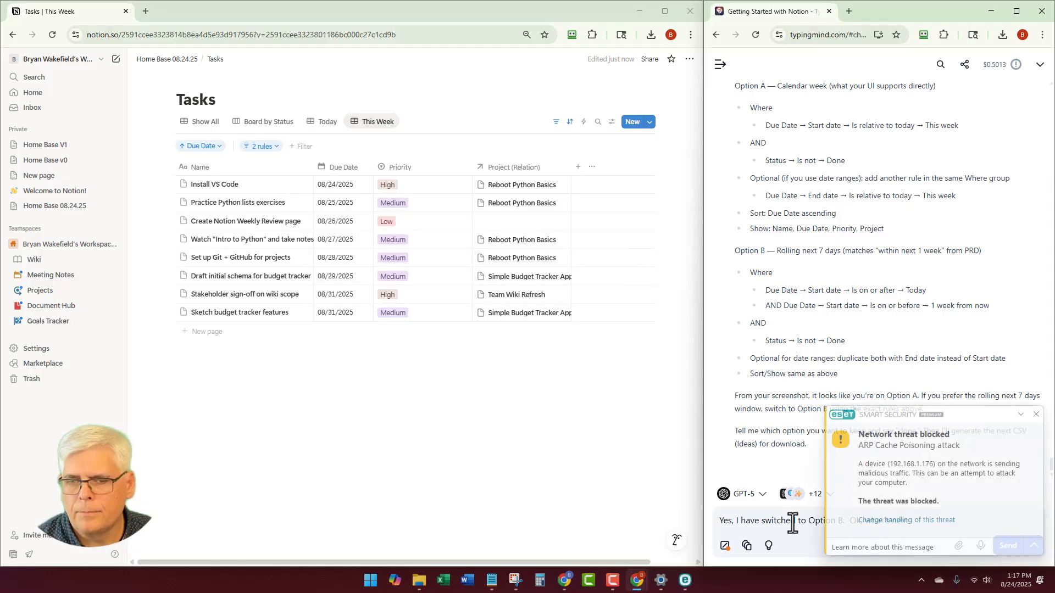
{"action": "left_click", "coordinate": [1036, 414]}
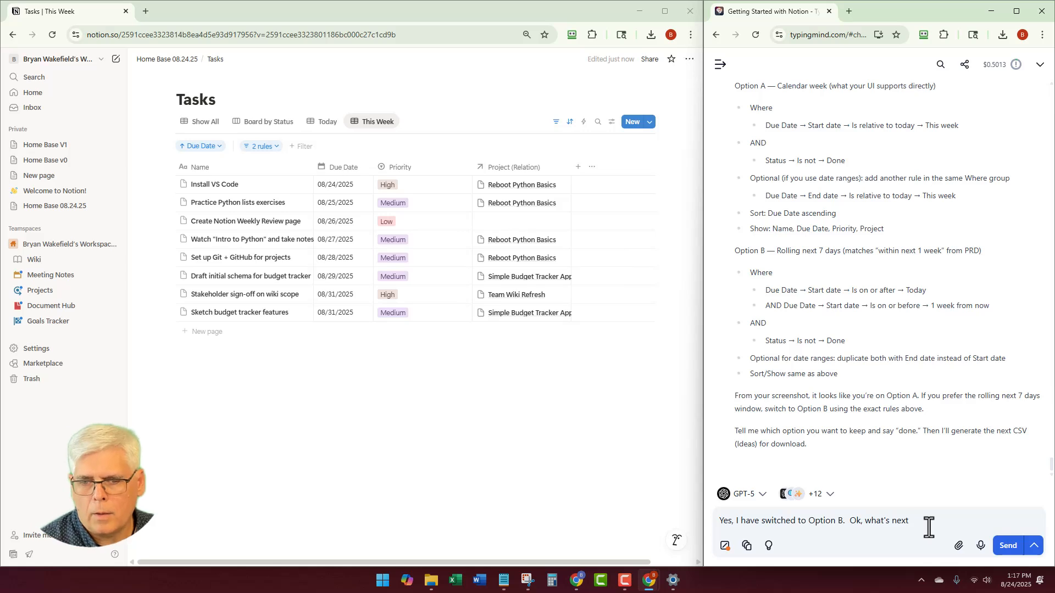
{"action": "key", "text": "Return"}
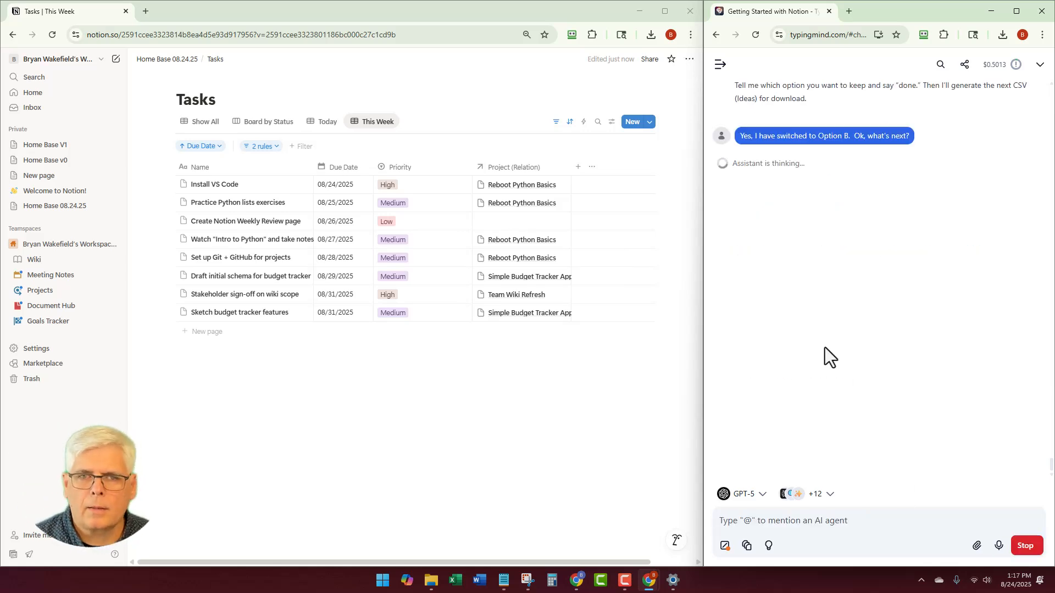
Open the Projects database from Home Base 08.24.25 and review its Show All, Board by Status and In Progress views
{"action": "left_click", "coordinate": [185, 62]}
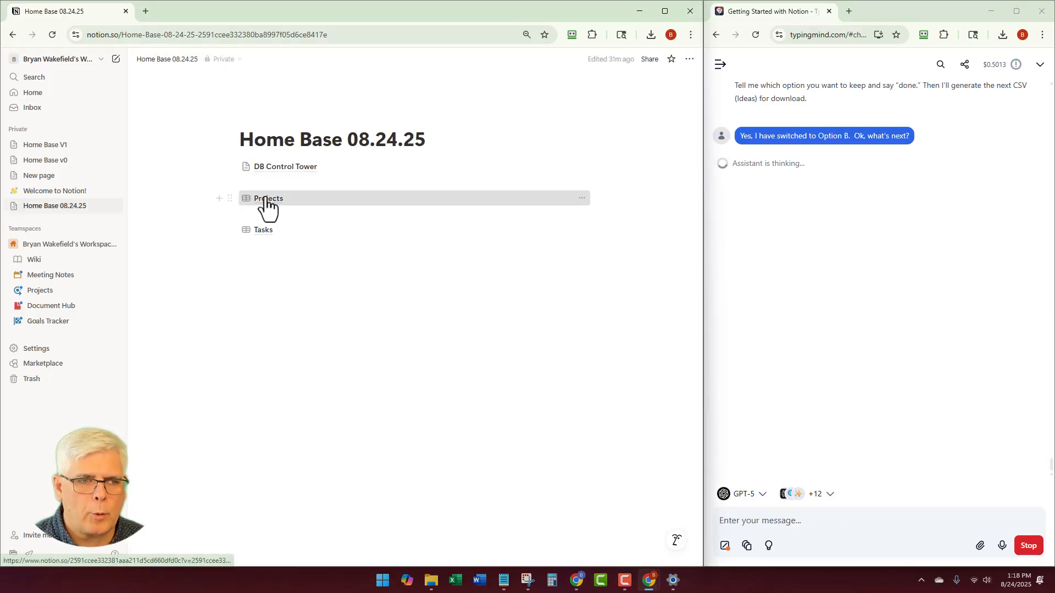
{"action": "left_click", "coordinate": [263, 199]}
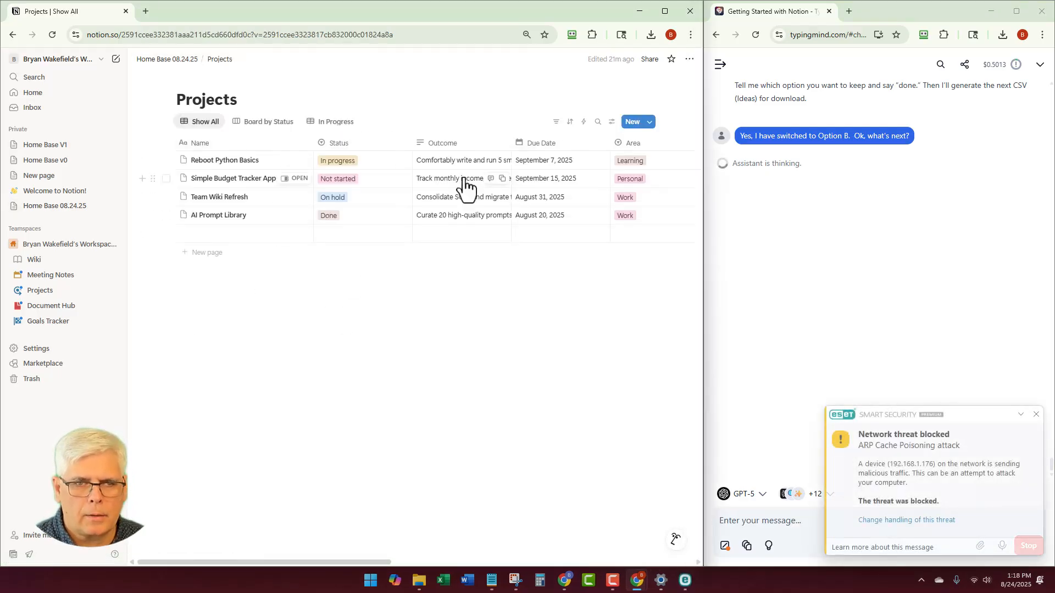
{"action": "scroll", "coordinate": [466, 186], "scroll_direction": "right", "scroll_amount": 5}
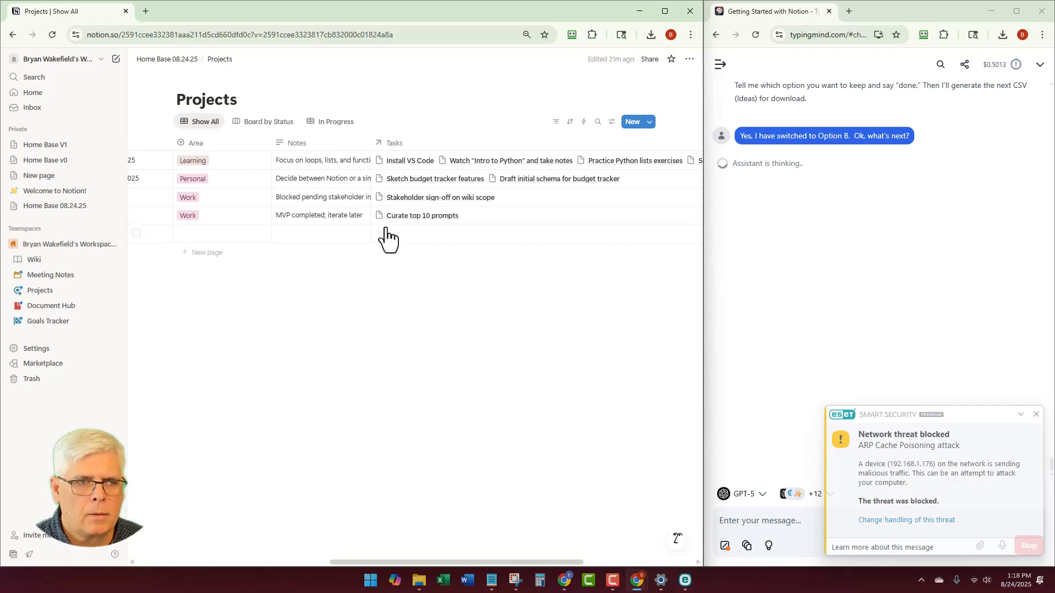
{"action": "scroll", "coordinate": [385, 237], "scroll_direction": "left", "scroll_amount": 5}
{"action": "left_click", "coordinate": [265, 122]}
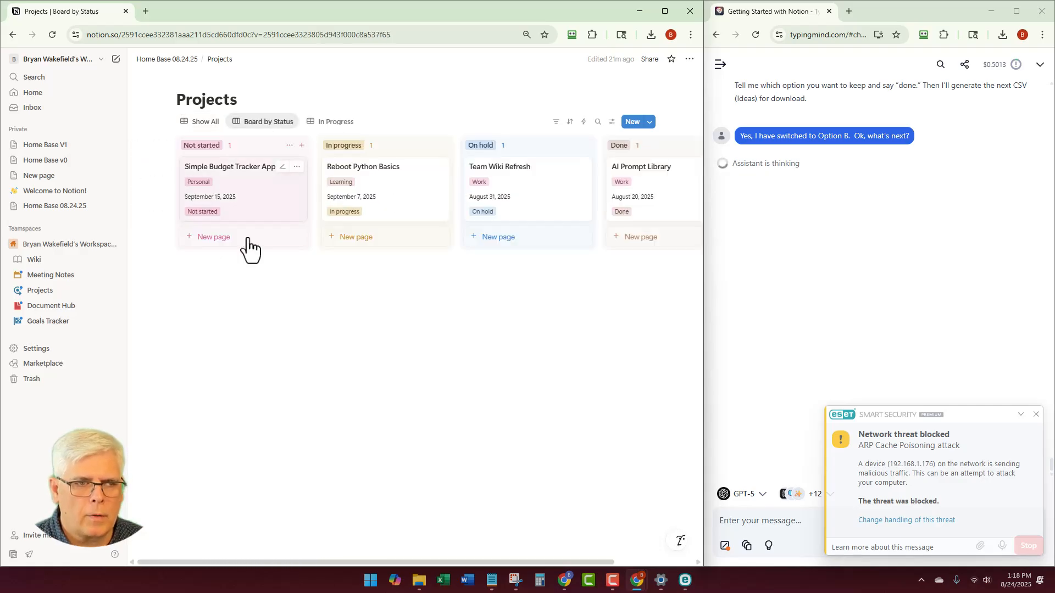
{"action": "left_click", "coordinate": [329, 122]}
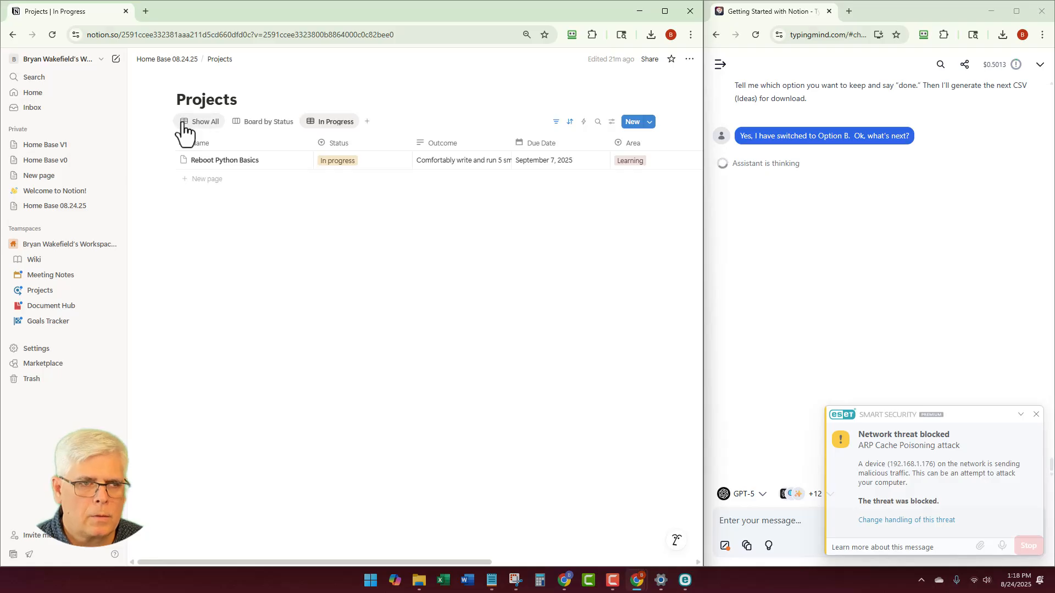
Return to Home Base 08.24.25, open the Tasks database and review its This Week, Show All and Board by Status views
{"action": "left_click", "coordinate": [184, 60]}
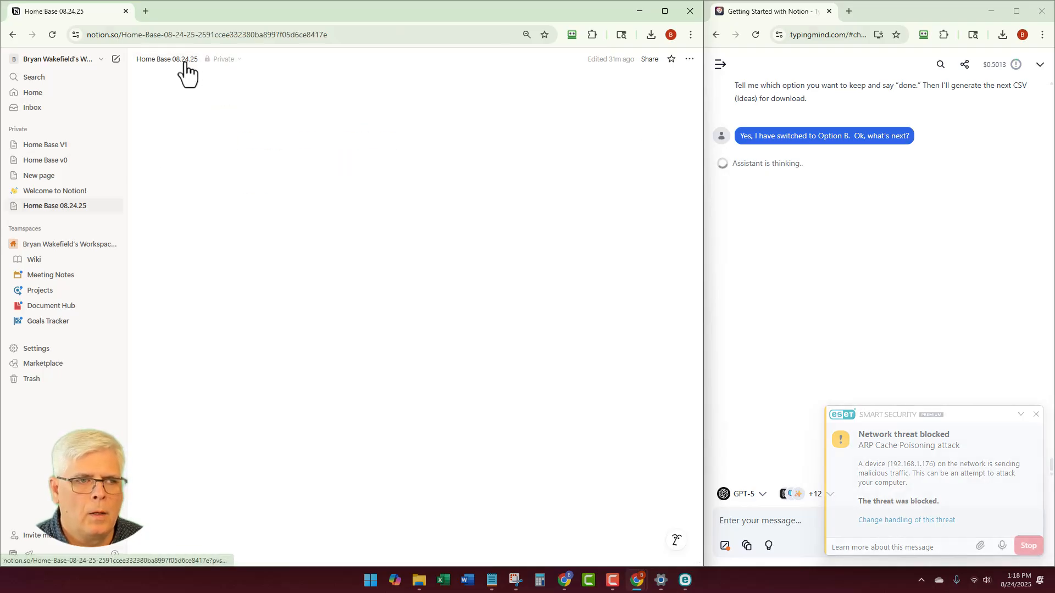
{"action": "left_click", "coordinate": [262, 230]}
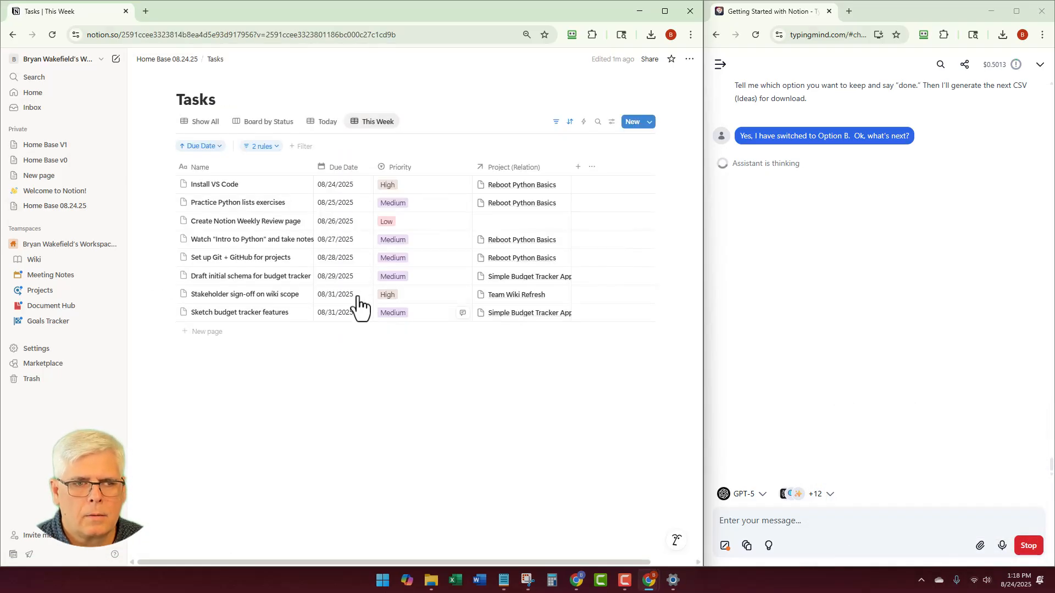
{"action": "left_click", "coordinate": [203, 122]}
{"action": "left_click", "coordinate": [269, 122]}
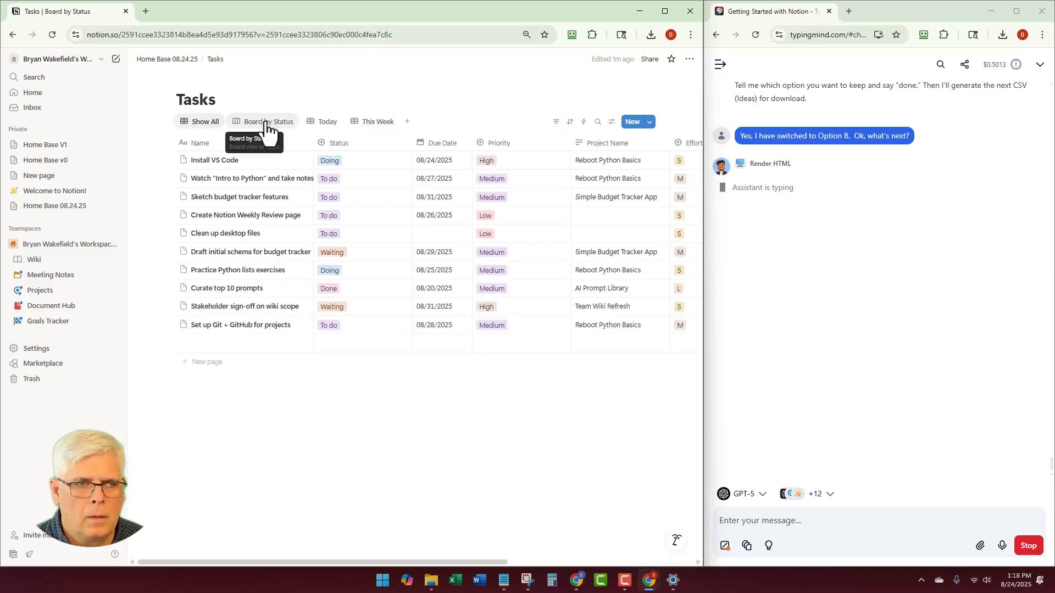
Review the Tasks database's Today, This Week and Board by Status views, and return to Home Base 08.24.25
{"action": "left_click", "coordinate": [328, 123]}
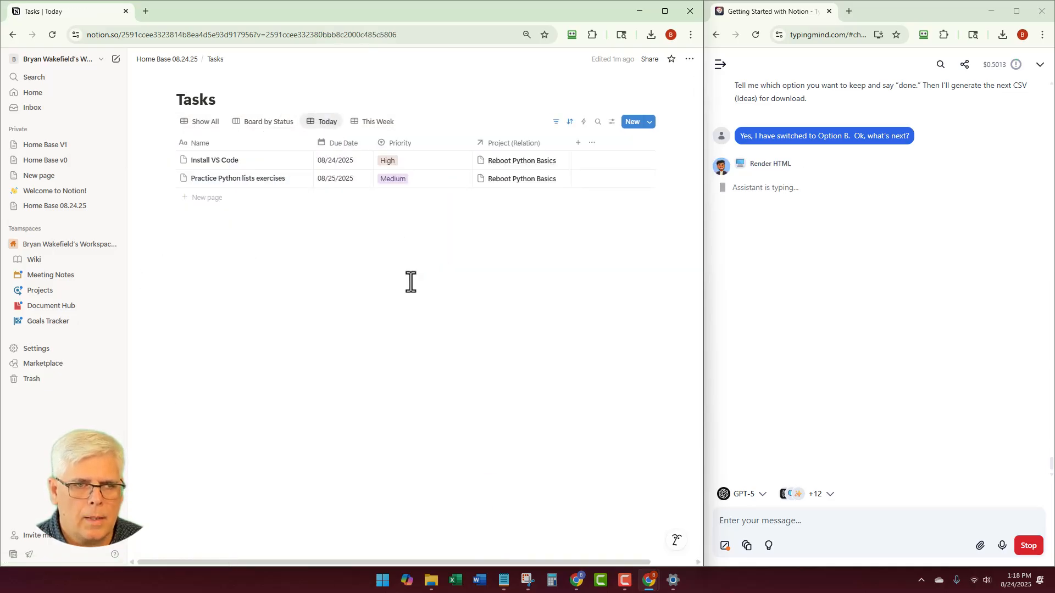
{"action": "left_click", "coordinate": [367, 123]}
{"action": "left_click", "coordinate": [269, 122]}
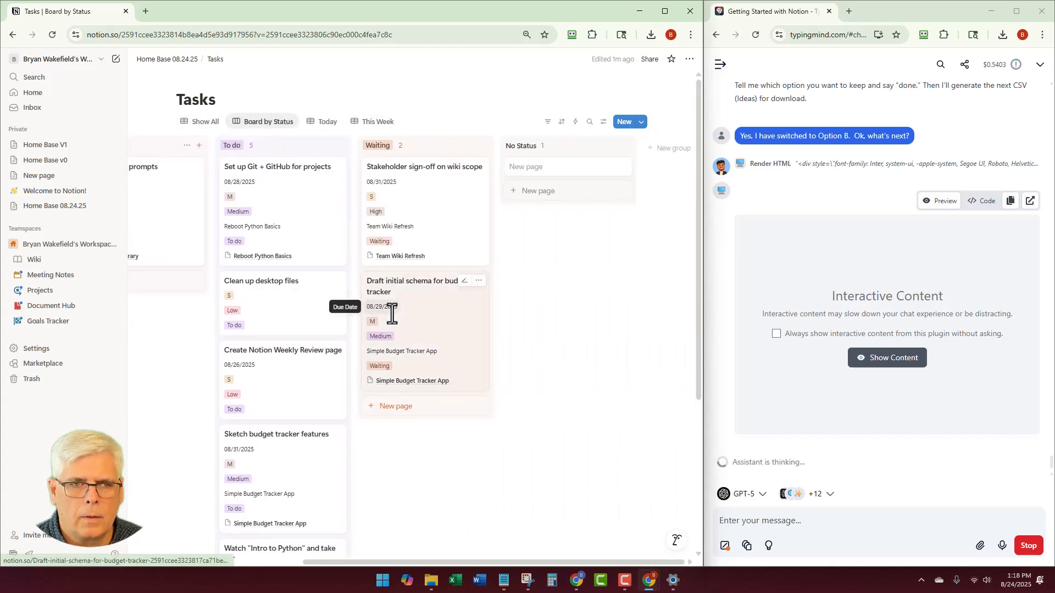
{"action": "scroll", "coordinate": [392, 319], "scroll_direction": "left", "scroll_amount": 5}
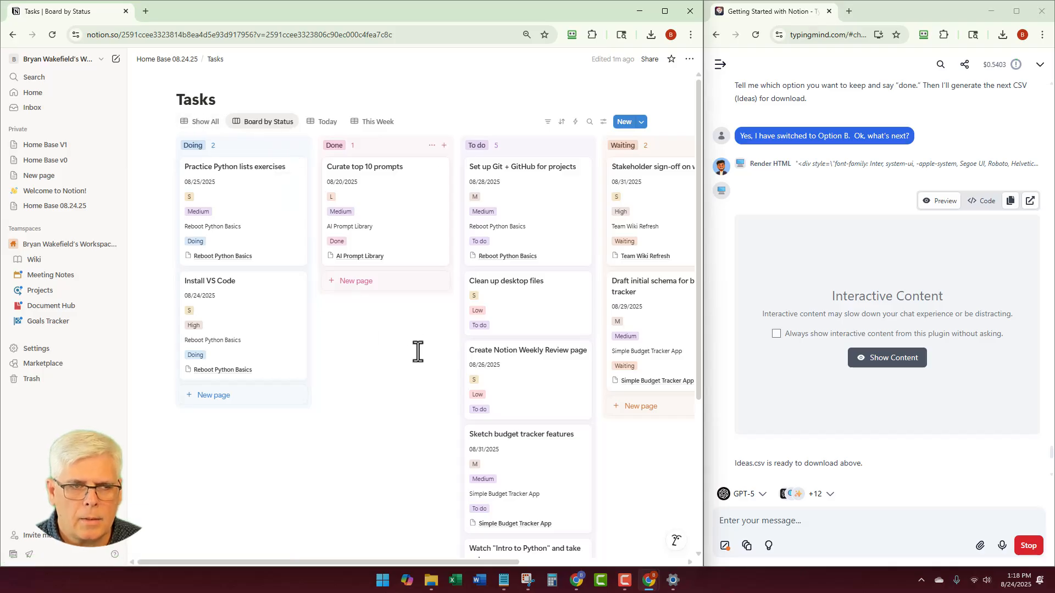
{"action": "left_click", "coordinate": [157, 61]}
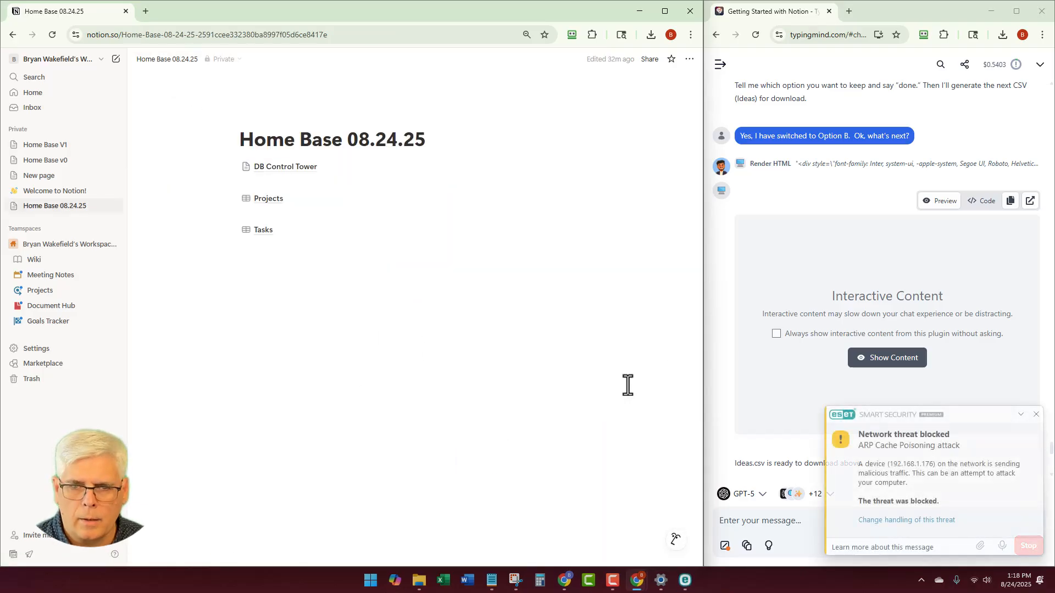
Keep blocking the ARP Cache Poisoning threat with the Do not notify option, and dismiss the resulting security notification
{"action": "left_click", "coordinate": [925, 520]}
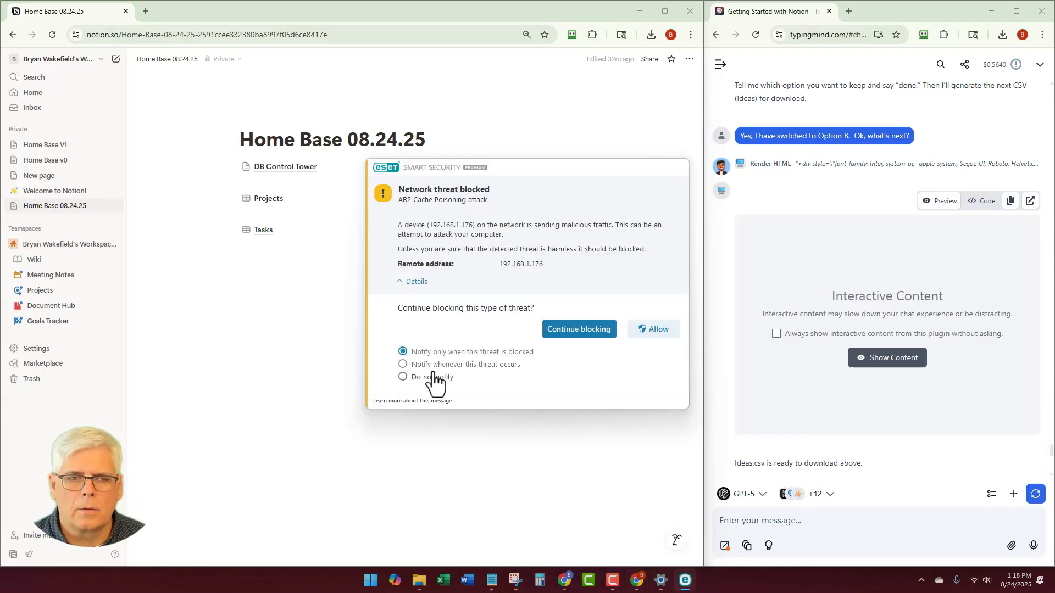
{"action": "left_click", "coordinate": [592, 331]}
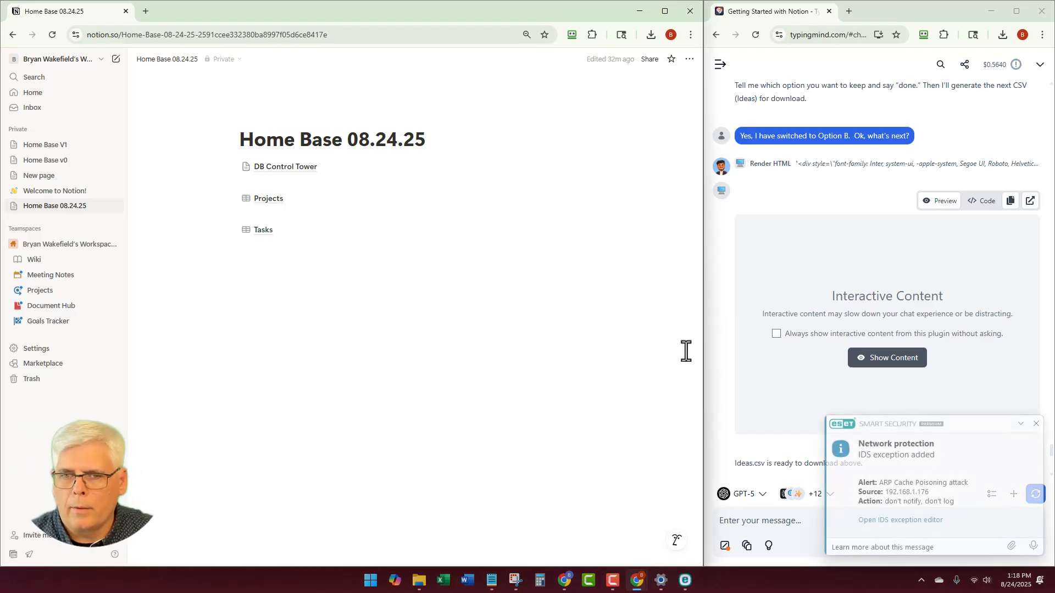
{"action": "left_click", "coordinate": [1036, 424]}
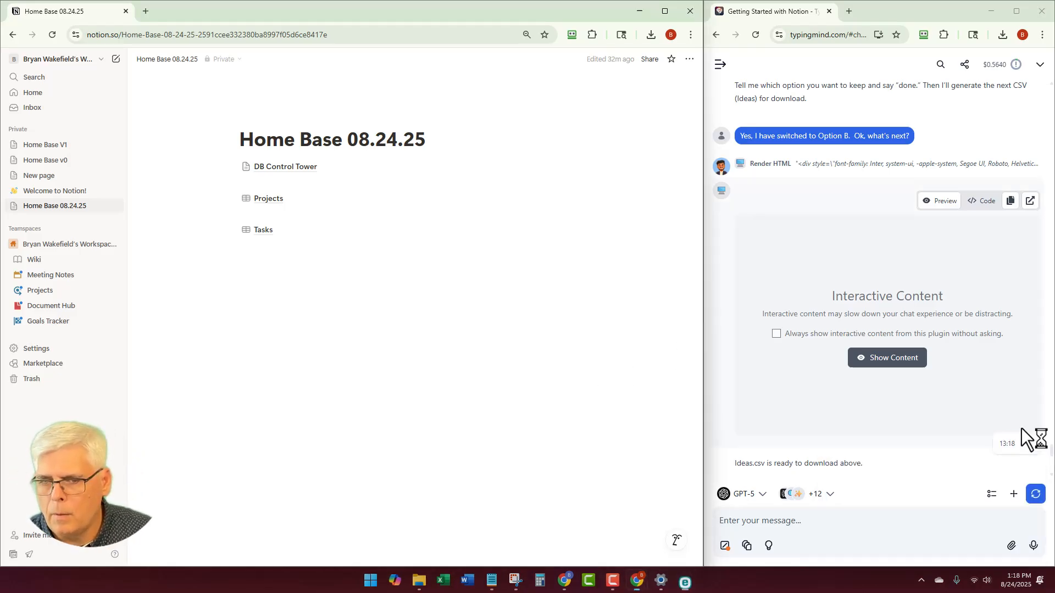
Open the chat's generated content in its own window and download Ideas.csv from it
{"action": "scroll", "coordinate": [716, 283], "scroll_direction": "up", "scroll_amount": 3}
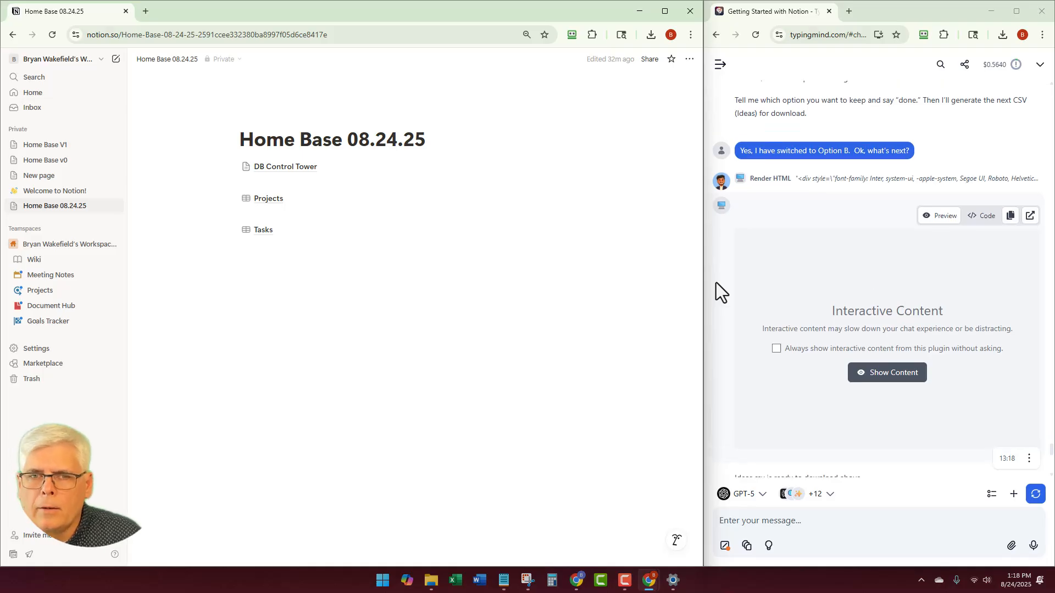
{"action": "scroll", "coordinate": [717, 283], "scroll_direction": "down", "scroll_amount": 3}
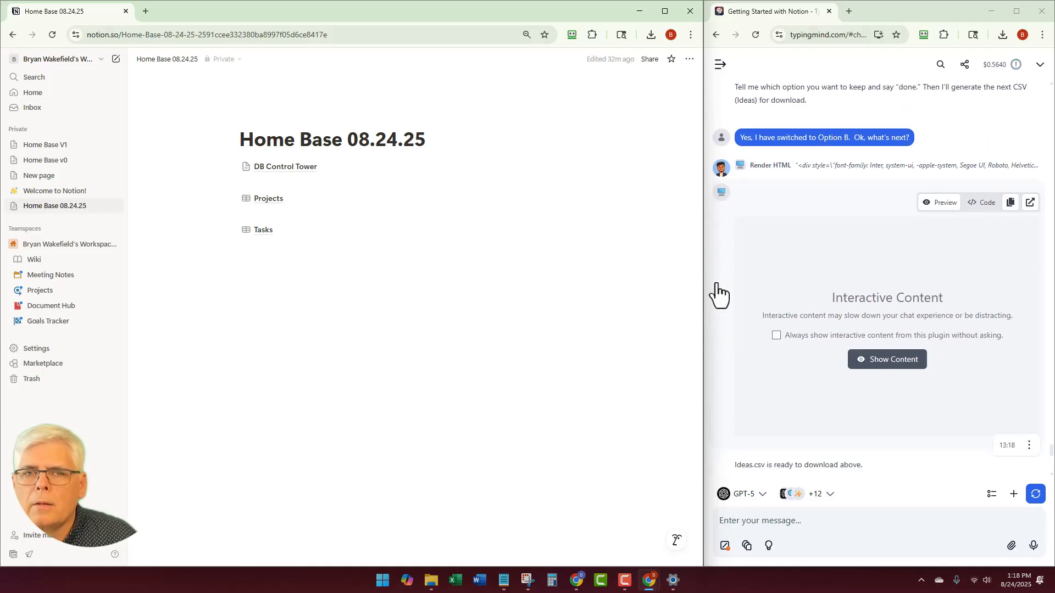
{"action": "left_click", "coordinate": [1030, 201]}
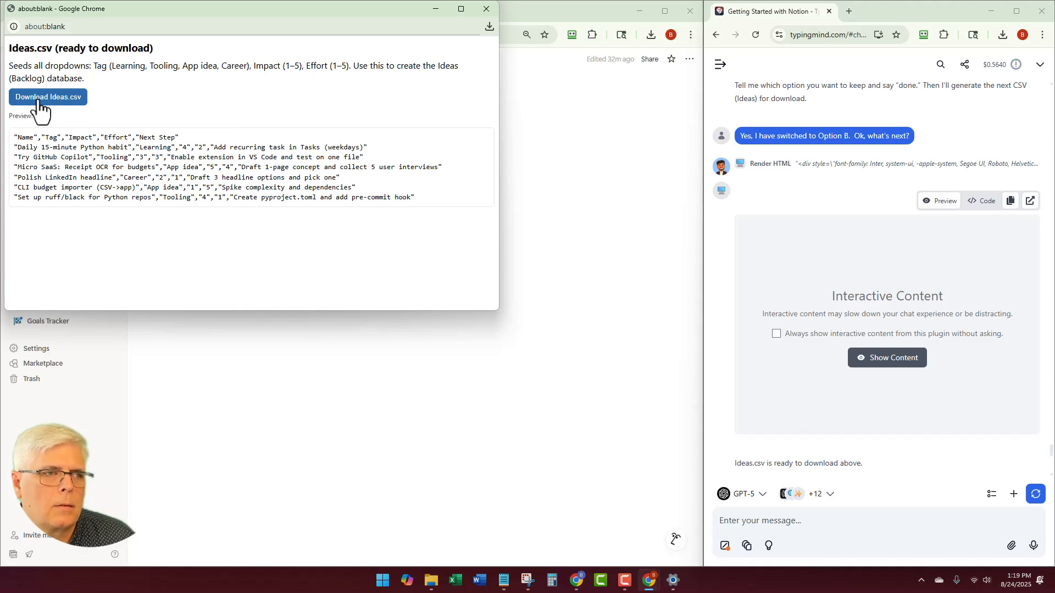
{"action": "left_click", "coordinate": [38, 100]}
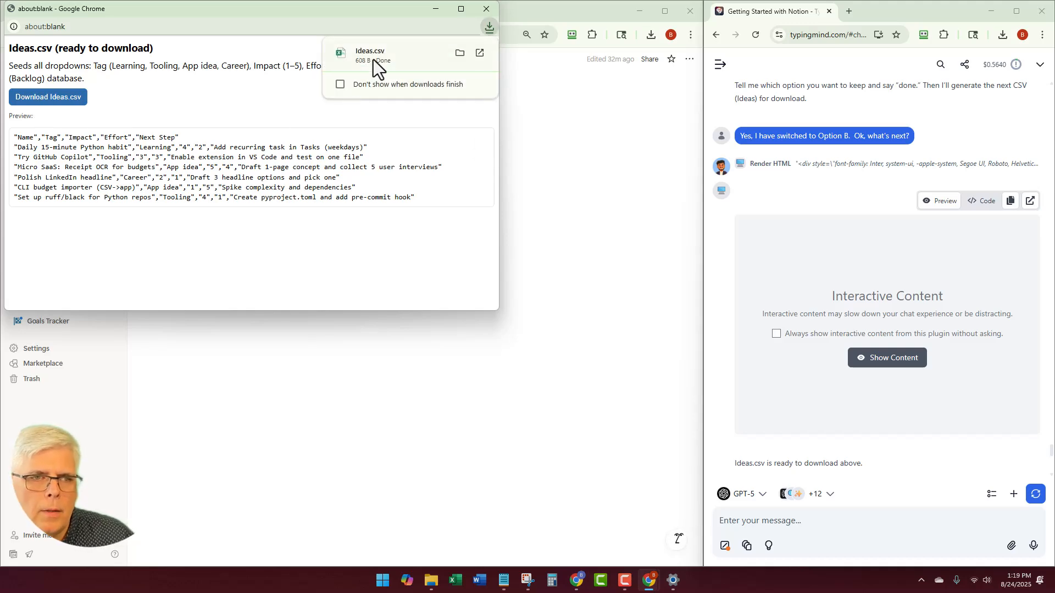
Open the downloaded Ideas.csv in Excel and fit the column widths to their contents
{"action": "left_click", "coordinate": [375, 54]}
{"action": "left_click", "coordinate": [43, 126]}
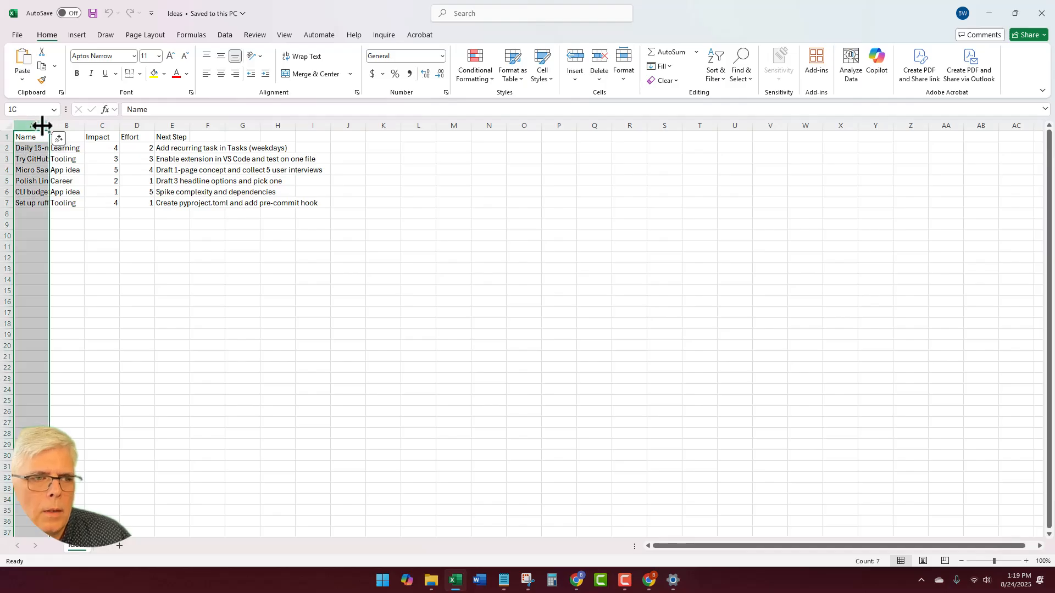
{"action": "left_click_drag", "start_coordinate": [42, 126], "coordinate": [223, 125]}
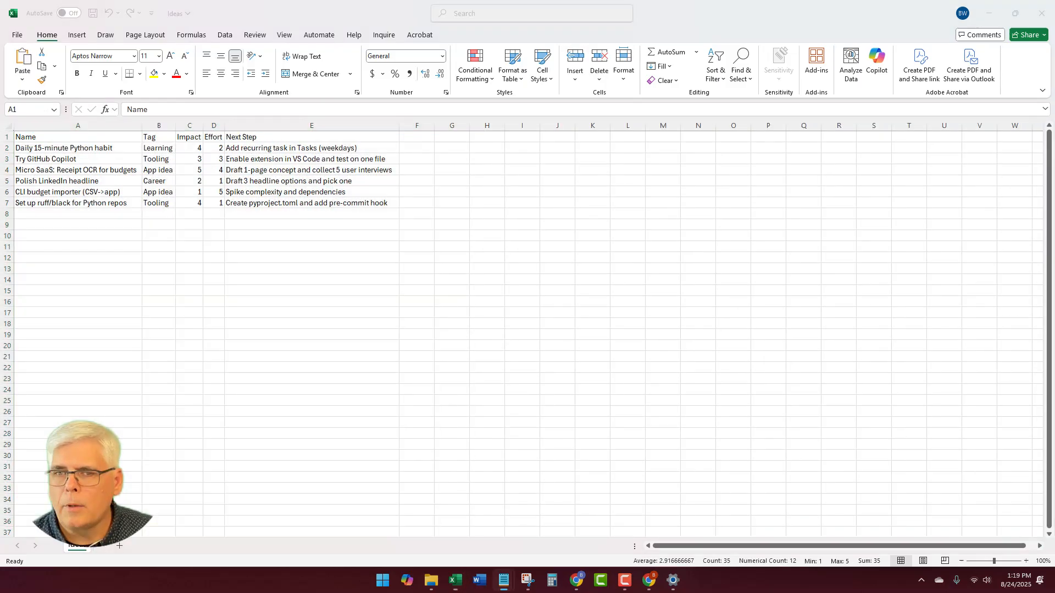
Bring up the # Home Base.txt notes and examine the Ideas (Backlog) fields and views against the spreadsheet
{"action": "left_click_drag", "start_coordinate": [1054, 165], "coordinate": [744, 104]}
{"action": "scroll", "coordinate": [701, 261], "scroll_direction": "down", "scroll_amount": 1}
{"action": "scroll", "coordinate": [700, 261], "scroll_direction": "down", "scroll_amount": 17}
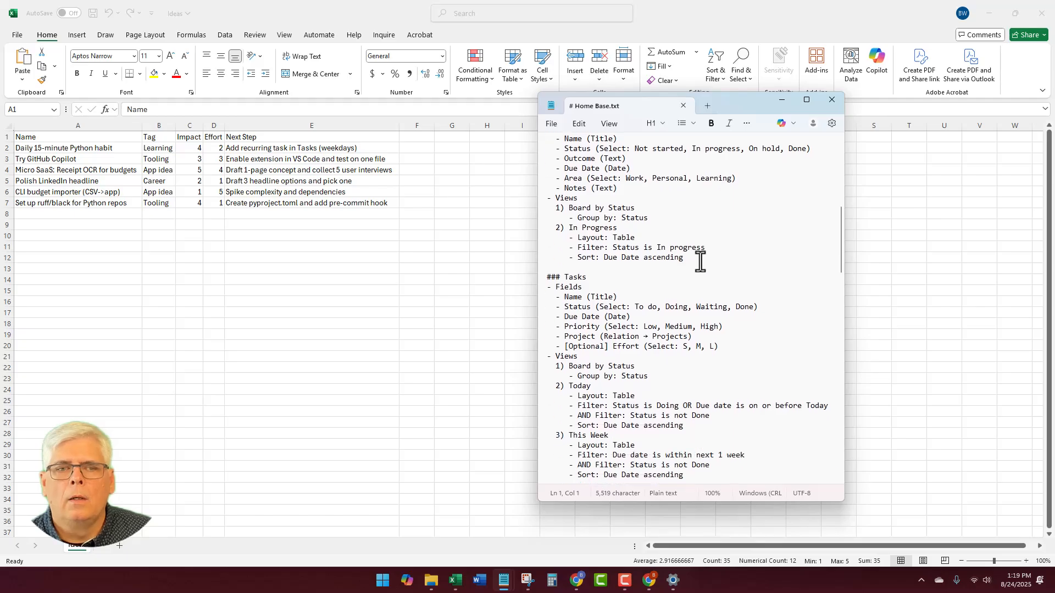
{"action": "scroll", "coordinate": [700, 261], "scroll_direction": "down", "scroll_amount": 5}
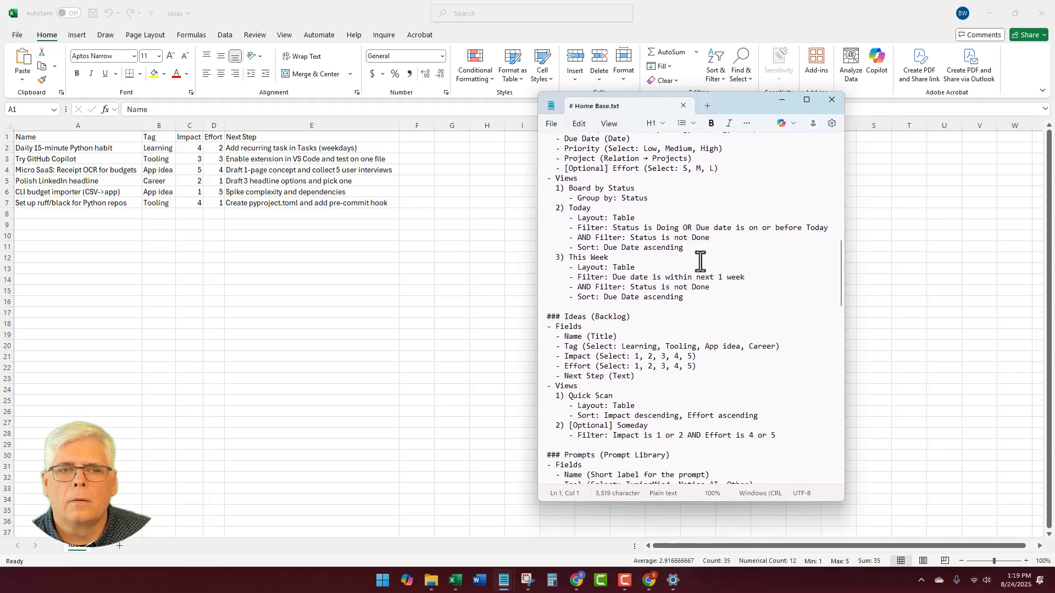
{"action": "scroll", "coordinate": [701, 260], "scroll_direction": "down", "scroll_amount": 2}
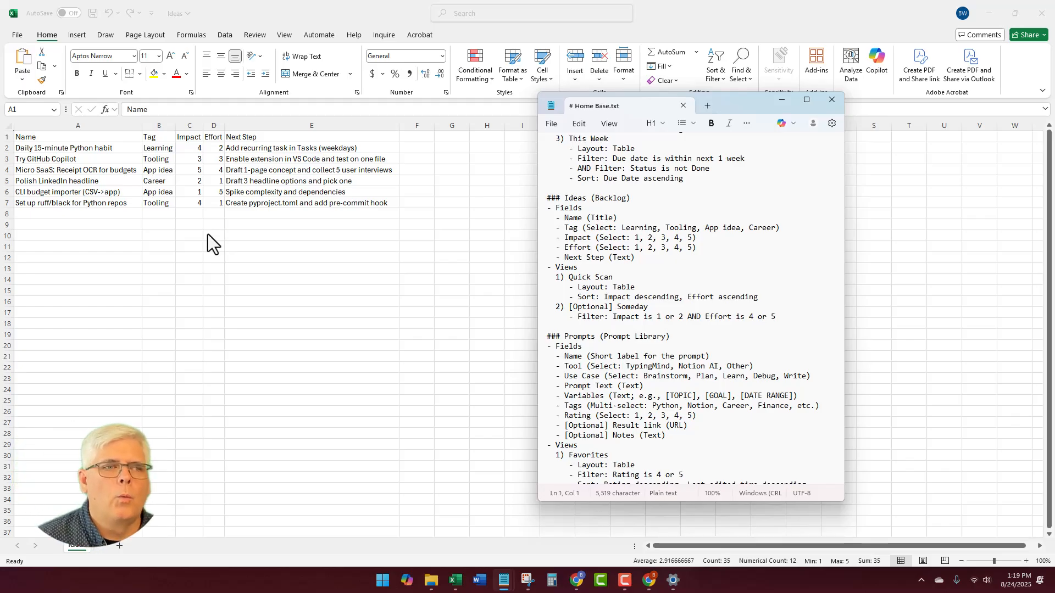
Set the Effort values in cells D2 to D6 to 1, 2, 3, 4 and 5
{"action": "left_click", "coordinate": [213, 152]}
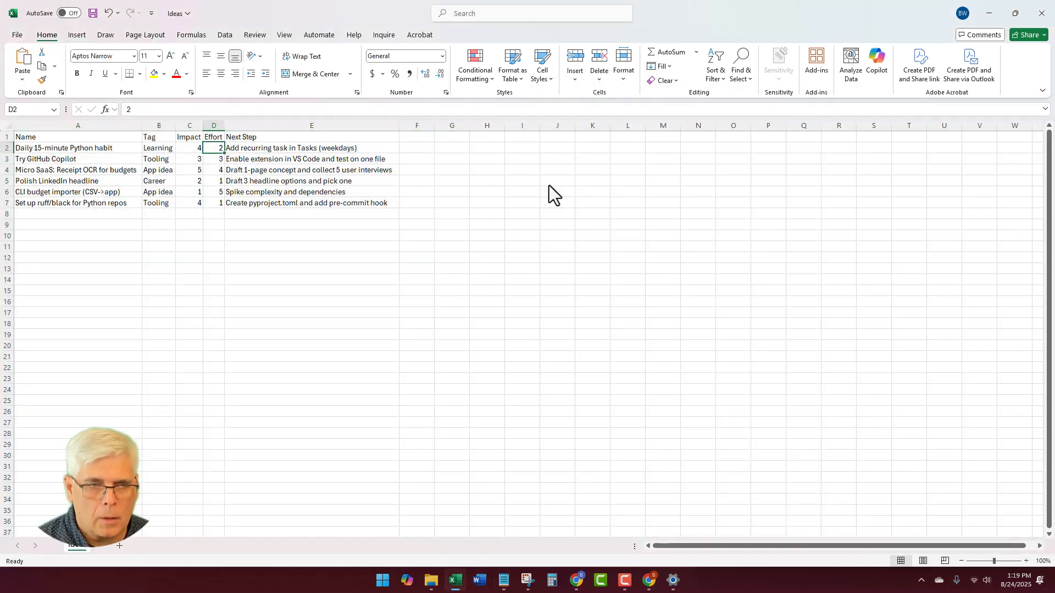
{"action": "type", "text": "1"}
{"action": "key", "text": "Return"}
{"action": "type", "text": "2"}
{"action": "key", "text": "Return"}
{"action": "type", "text": "3"}
{"action": "key", "text": "Return"}
{"action": "type", "text": "14"}
{"action": "key", "text": "Return"}
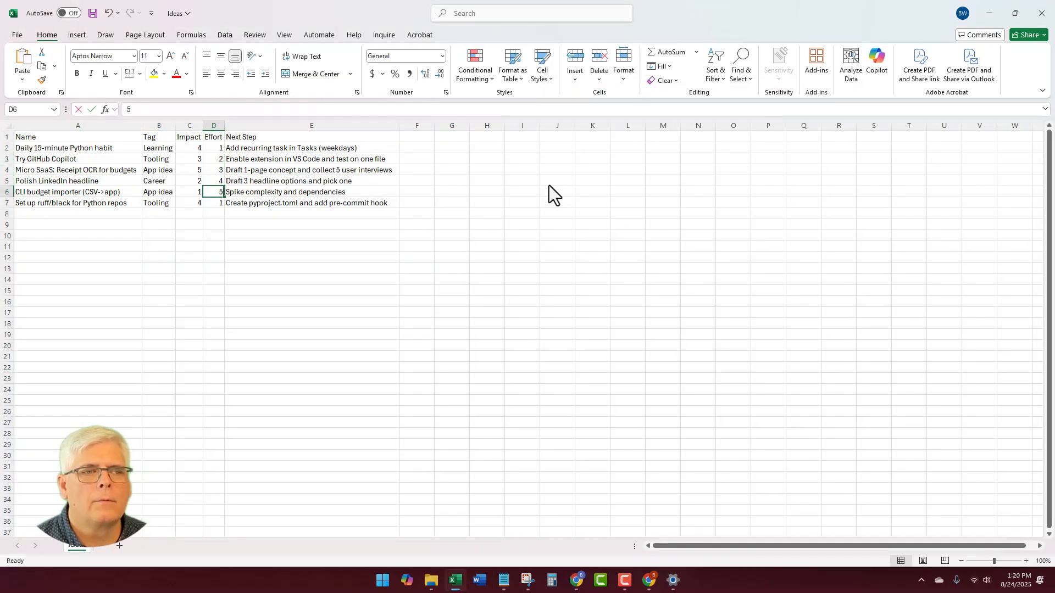
{"action": "type", "text": "5"}
{"action": "key", "text": "Return"}
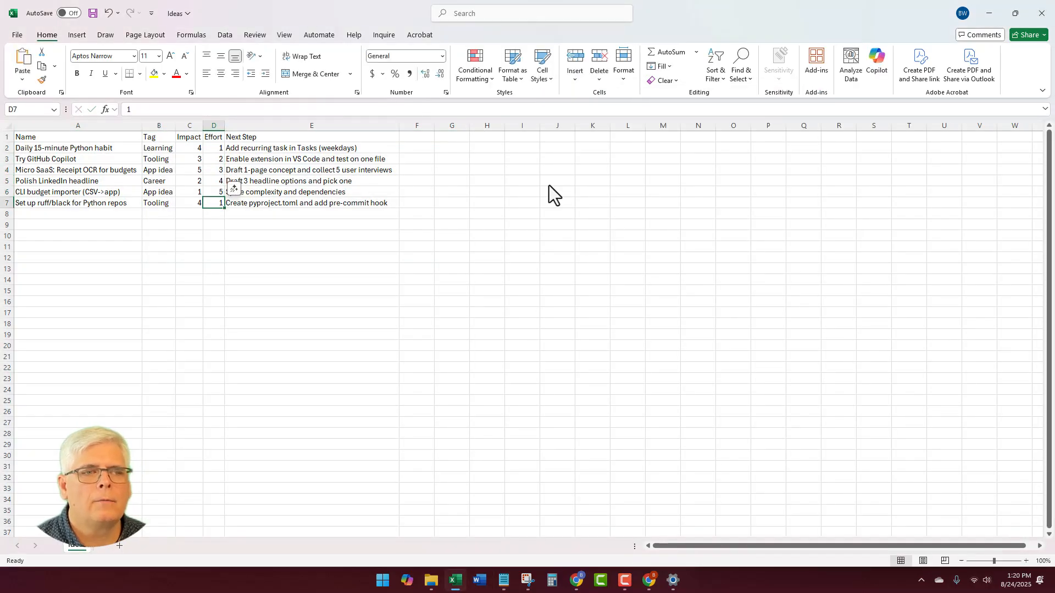
{"action": "left_click", "coordinate": [216, 236]}
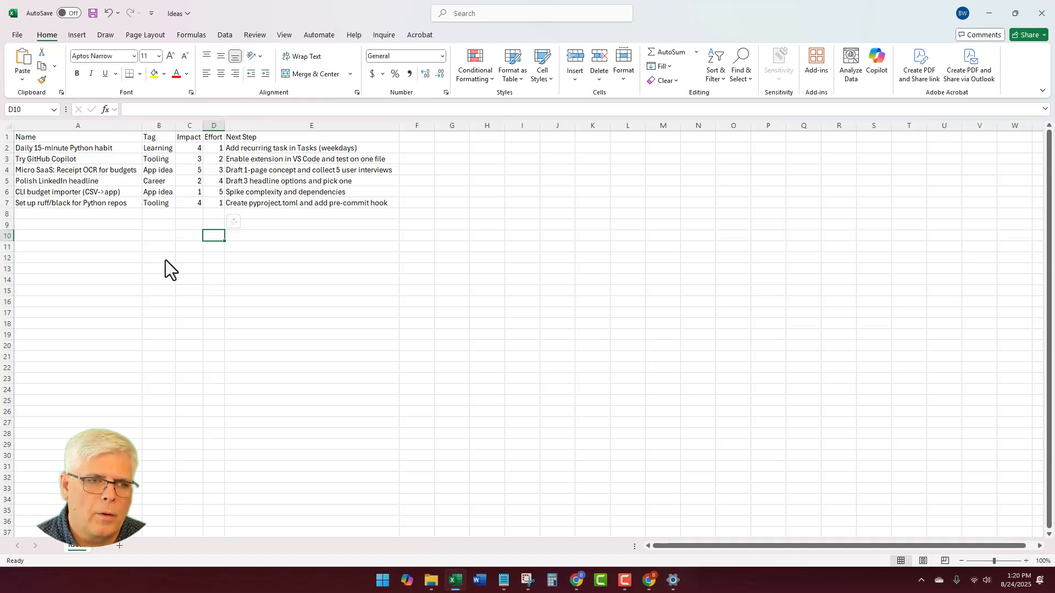
Compare the spreadsheet's columns and options with the Ideas (Backlog) section of # Home Base.txt, and return to Excel
{"action": "mouse_move", "coordinate": [503, 580]}
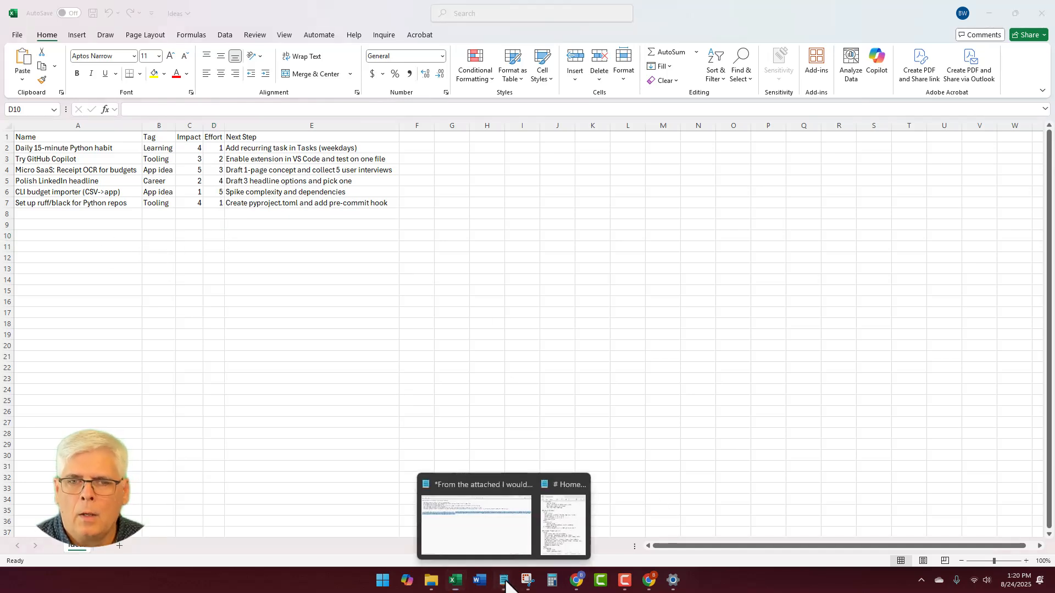
{"action": "left_click", "coordinate": [568, 496]}
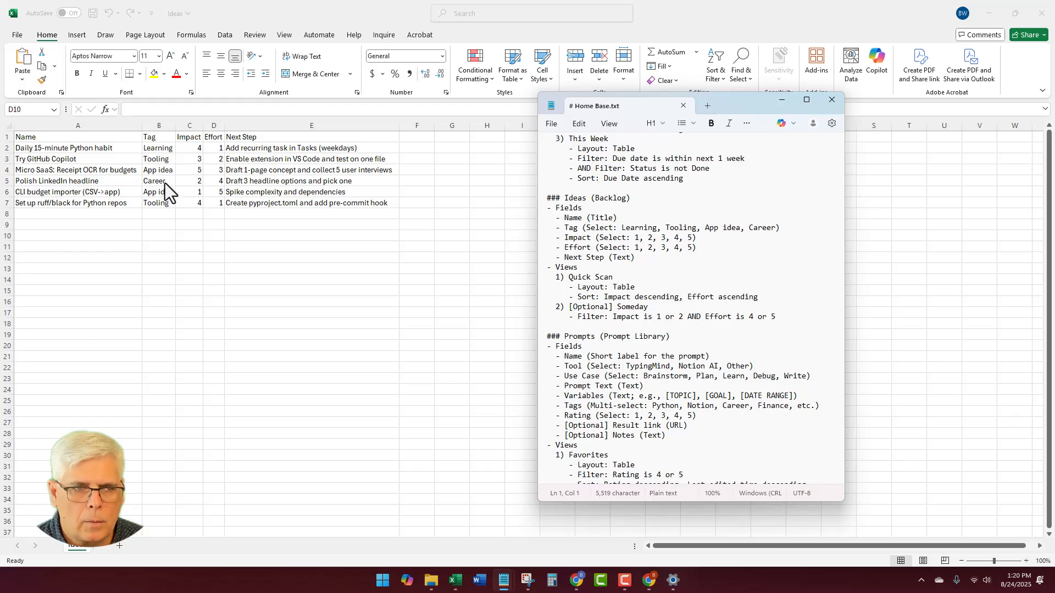
{"action": "left_click", "coordinate": [353, 283]}
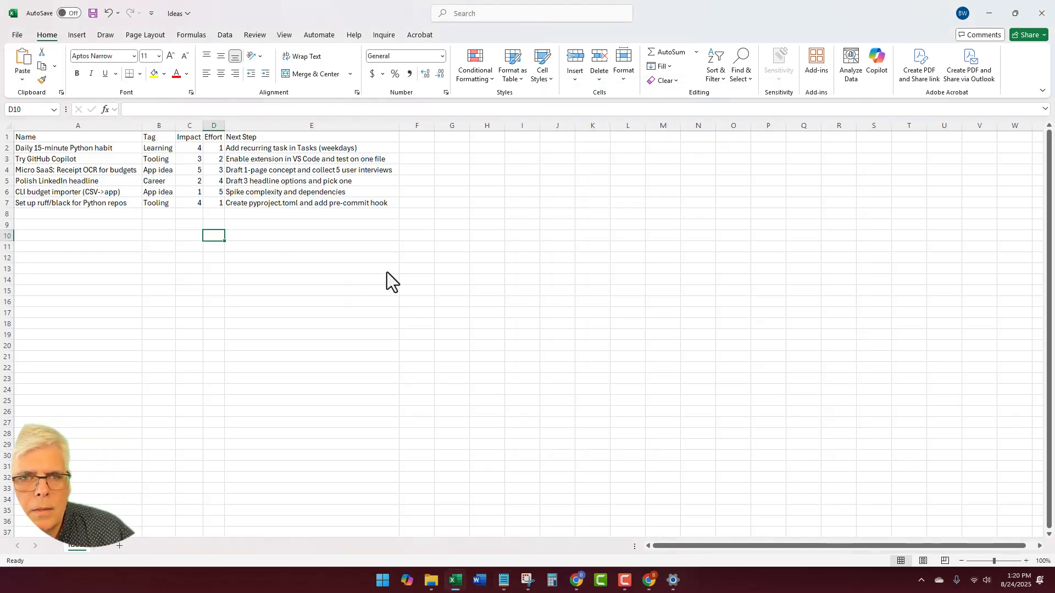
Close the Ideas workbook without saving, and clear the CSV download window and the Home Base notes from view
{"action": "left_click", "coordinate": [1048, 17]}
{"action": "left_click", "coordinate": [568, 437]}
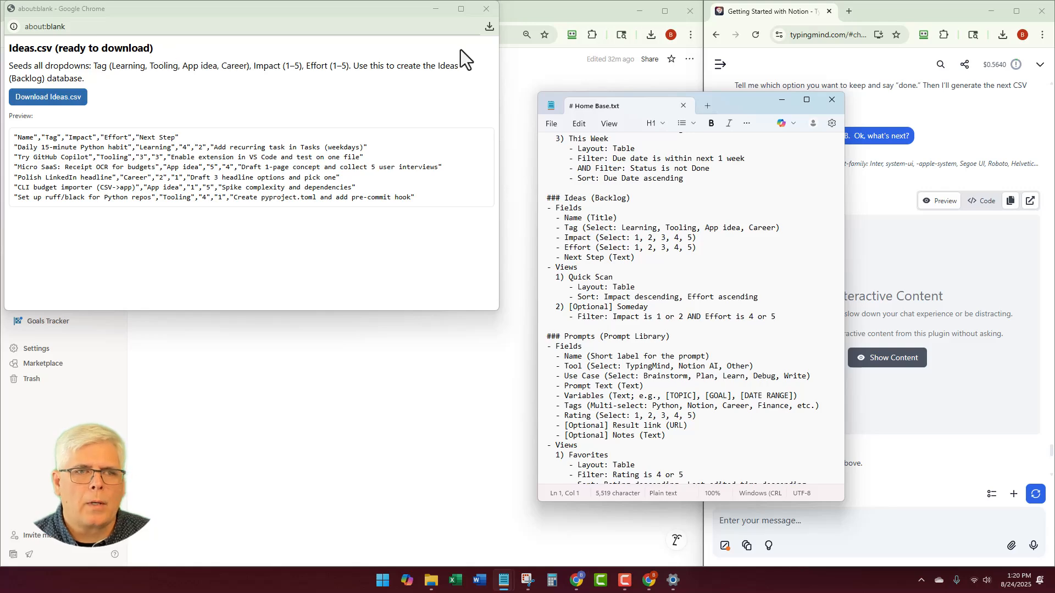
{"action": "left_click", "coordinate": [486, 10]}
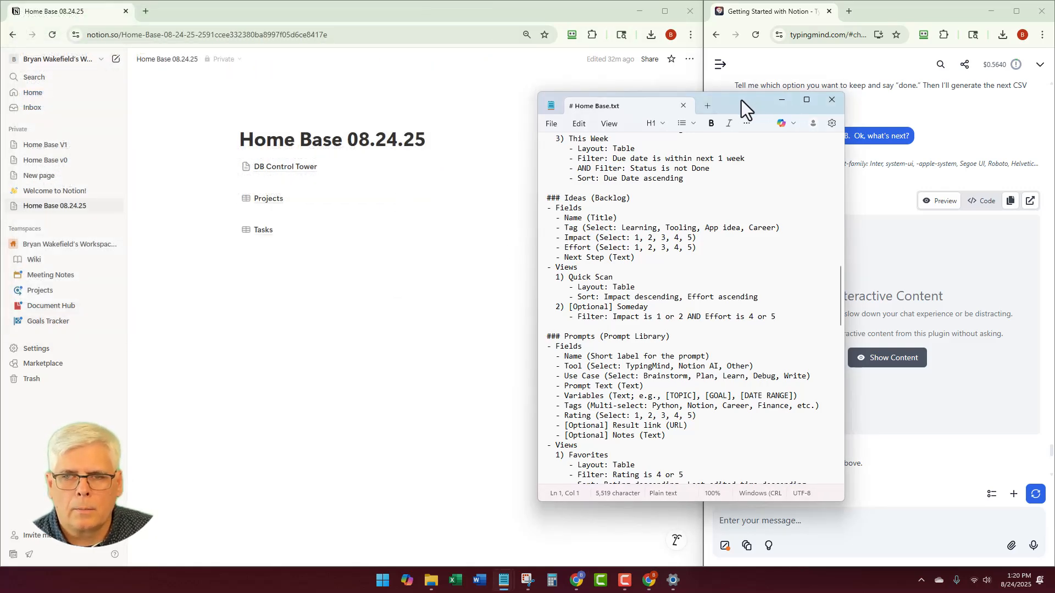
{"action": "left_click", "coordinate": [781, 100]}
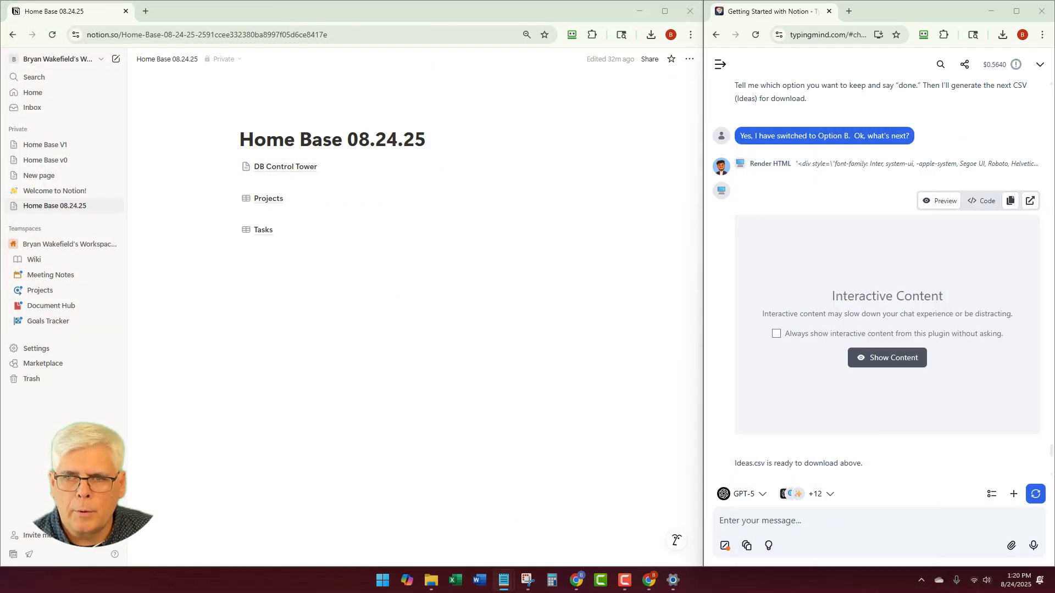
Read the chat's Ideas import instructions and start a CSV import below Tasks on the Home Base 08.24.25 page
{"action": "left_click", "coordinate": [257, 272]}
{"action": "scroll", "coordinate": [758, 379], "scroll_direction": "down", "scroll_amount": 4}
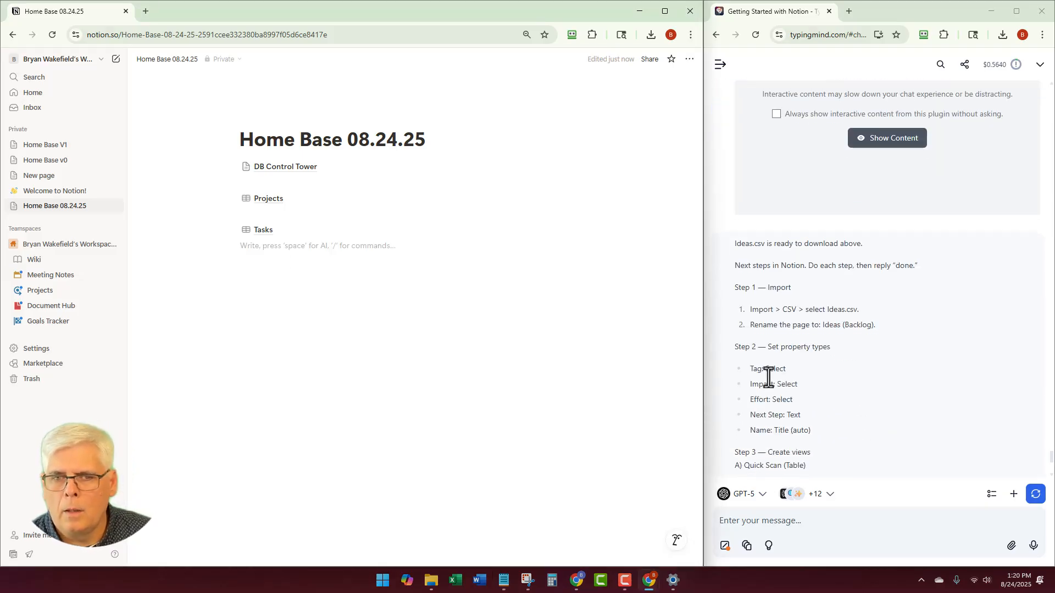
{"action": "scroll", "coordinate": [767, 375], "scroll_direction": "down", "scroll_amount": 3}
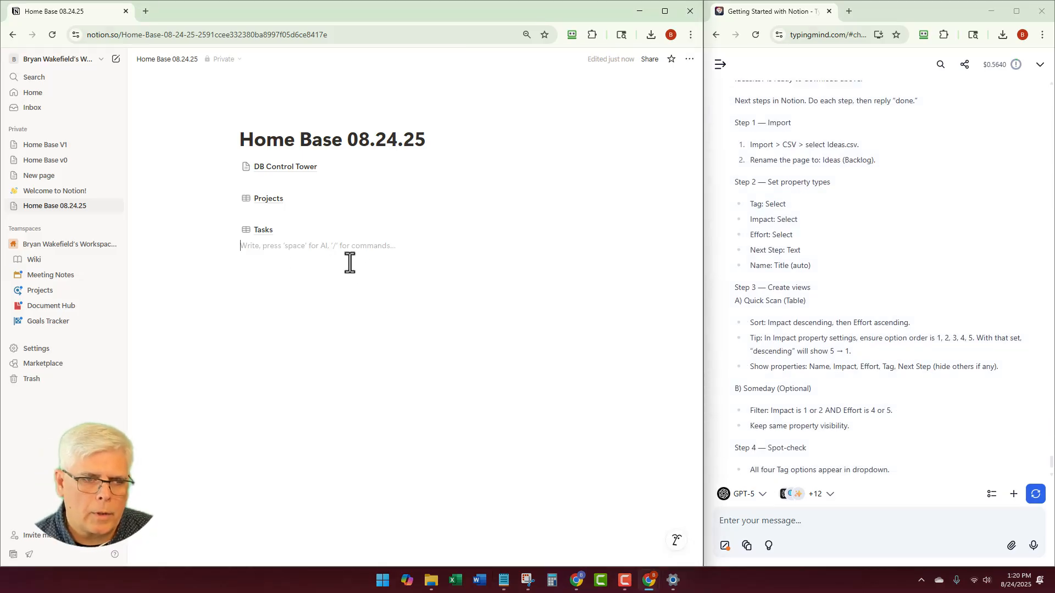
{"action": "type", "text": "/import"}
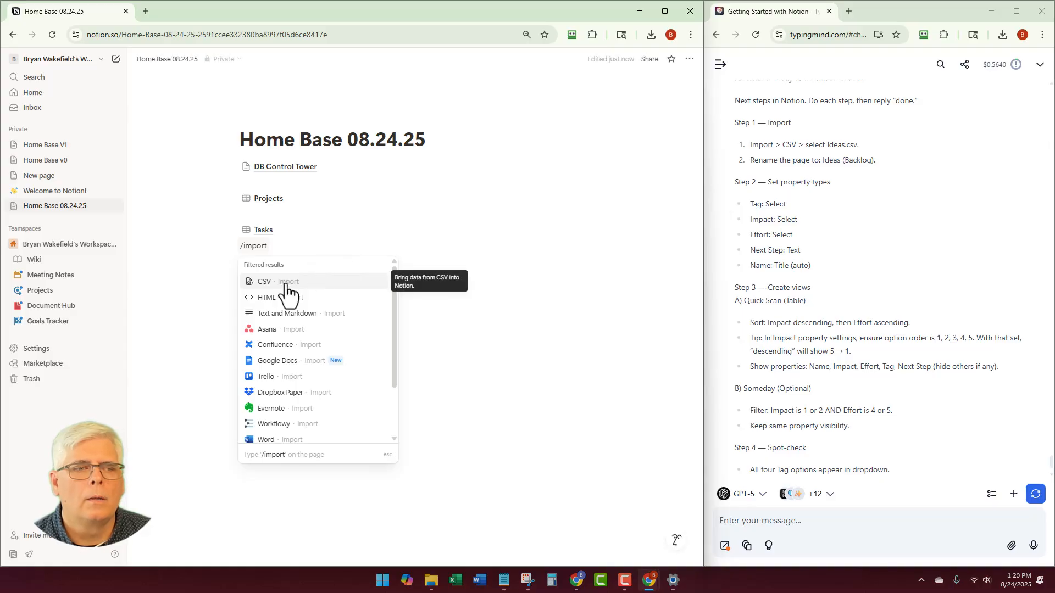
{"action": "left_click", "coordinate": [286, 285]}
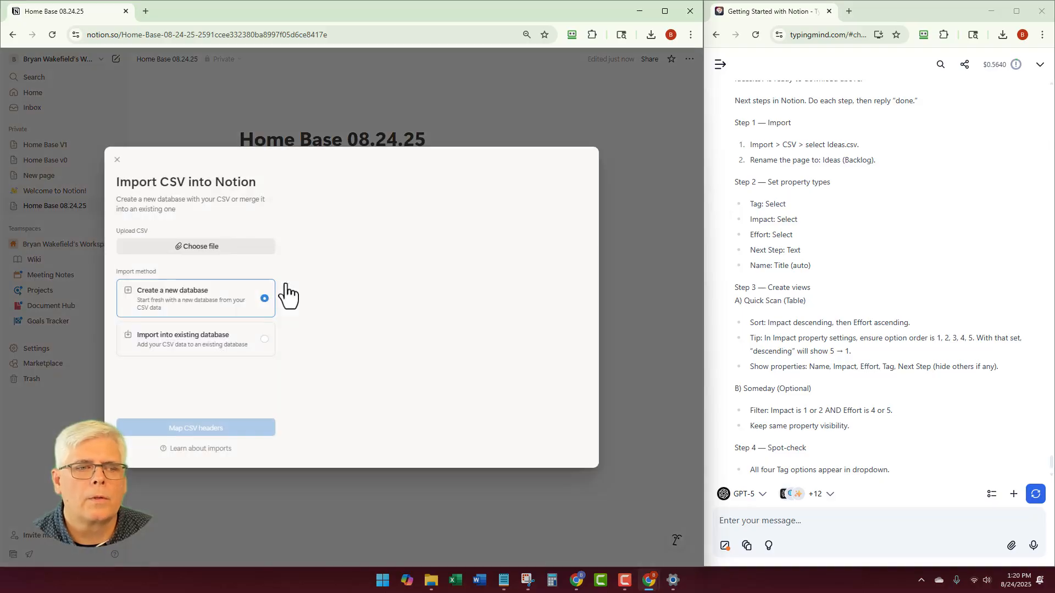
Upload Ideas.csv from Downloads as a new database and proceed to mapping its CSV headers
{"action": "left_click", "coordinate": [187, 248]}
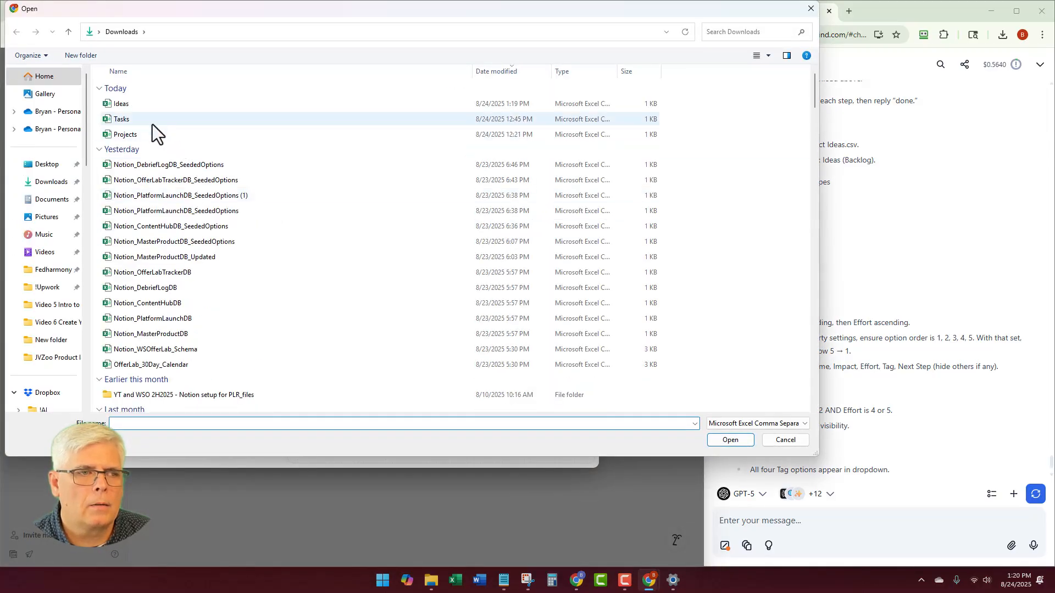
{"action": "left_click", "coordinate": [122, 110]}
{"action": "left_click", "coordinate": [730, 439]}
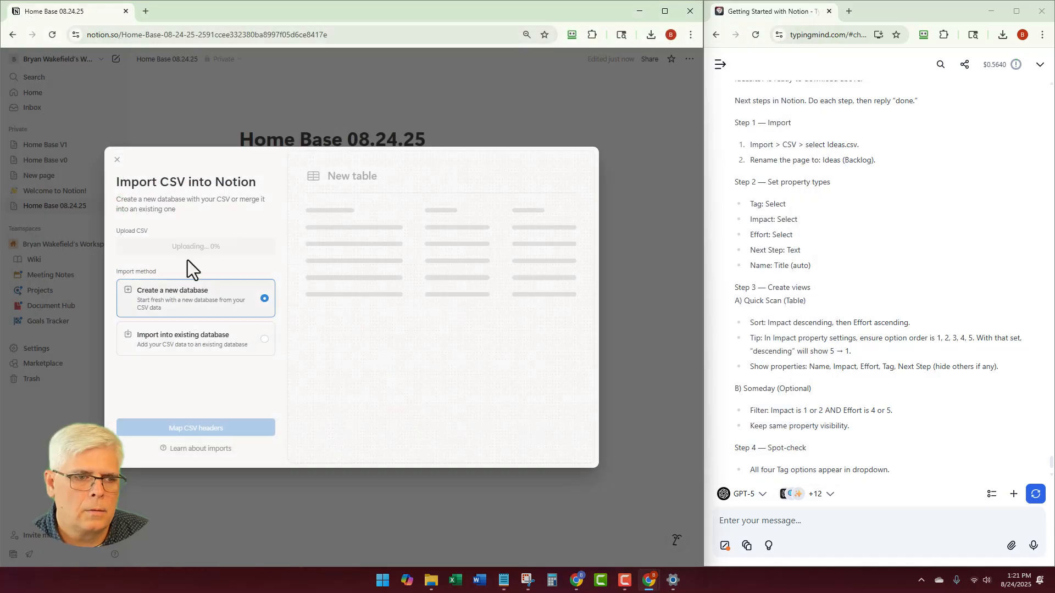
{"action": "left_click", "coordinate": [186, 430]}
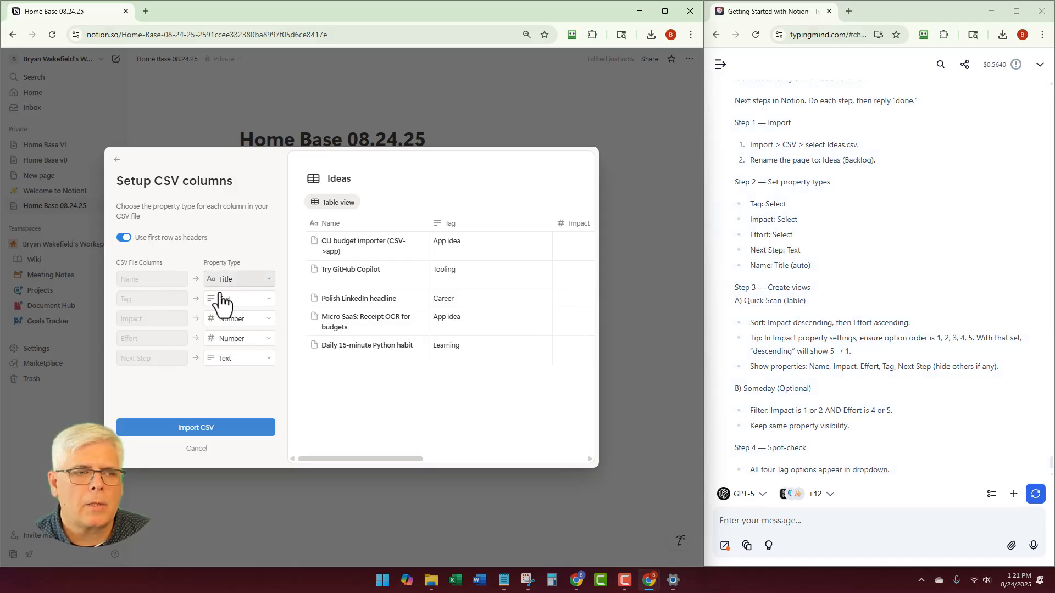
Set the Tag, Impact and Effort columns to the Select property type and import the CSV
{"action": "left_click", "coordinate": [267, 301]}
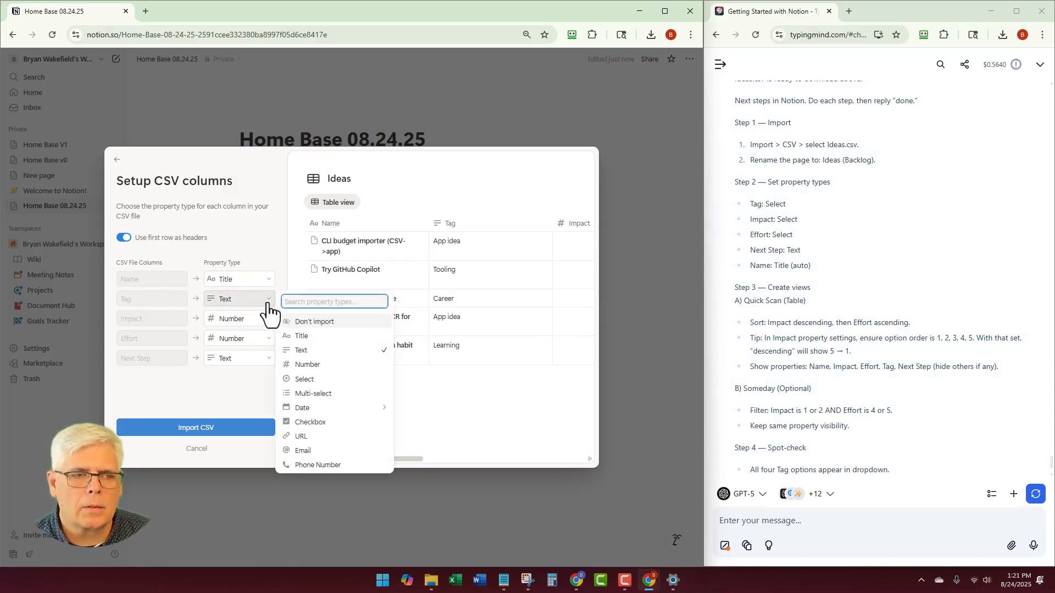
{"action": "left_click", "coordinate": [307, 379]}
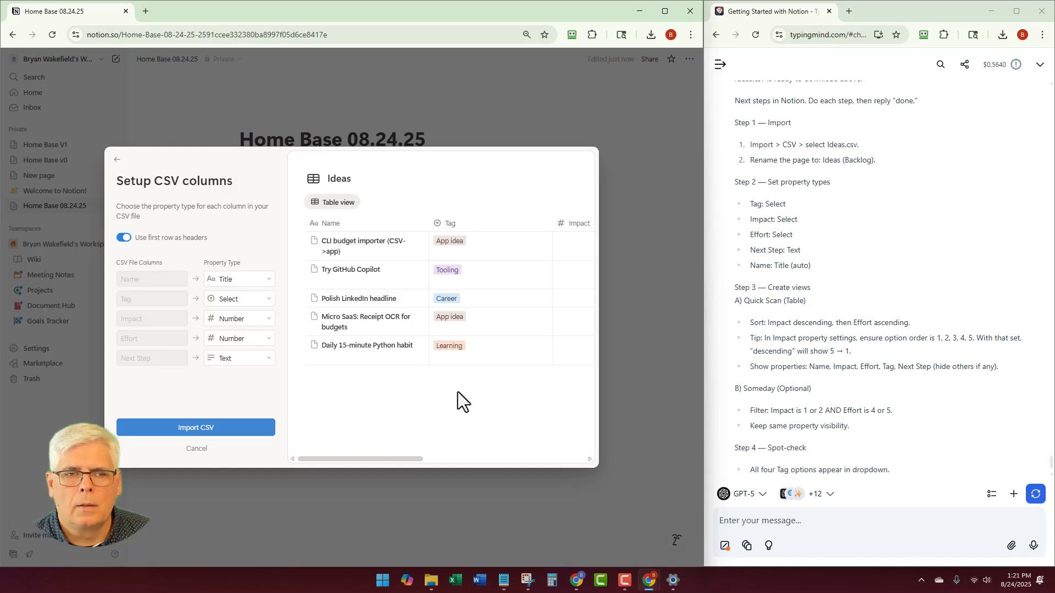
{"action": "scroll", "coordinate": [459, 384], "scroll_direction": "right", "scroll_amount": 5}
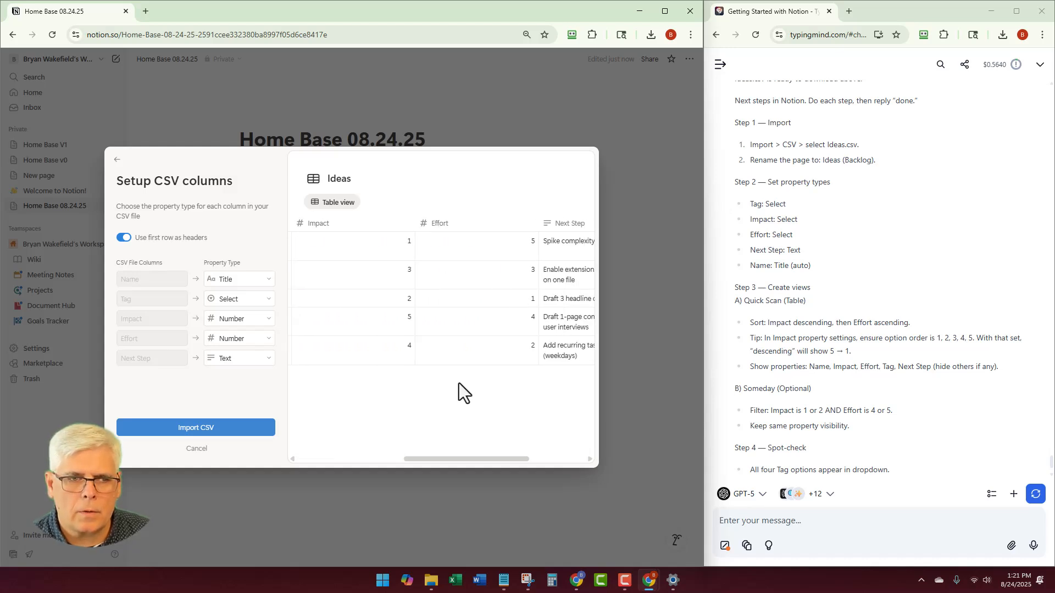
{"action": "left_click", "coordinate": [259, 325]}
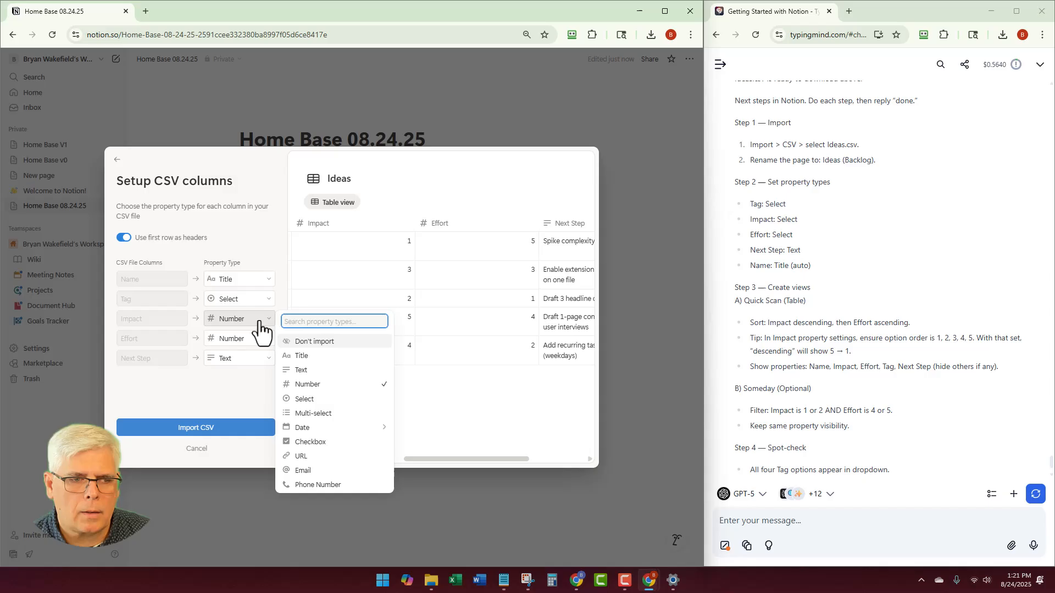
{"action": "left_click", "coordinate": [303, 423]}
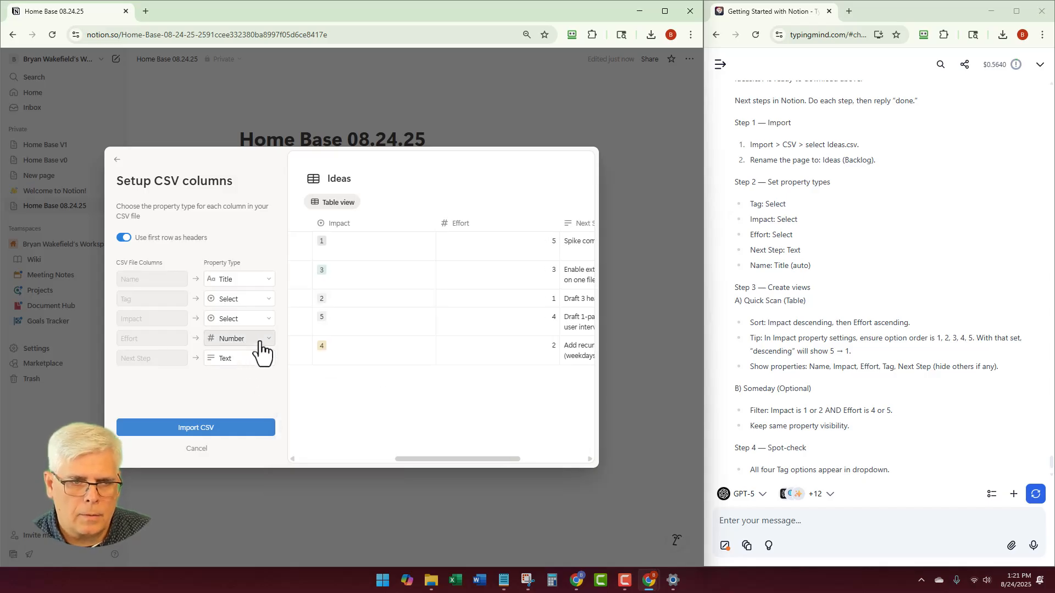
{"action": "left_click", "coordinate": [267, 342]}
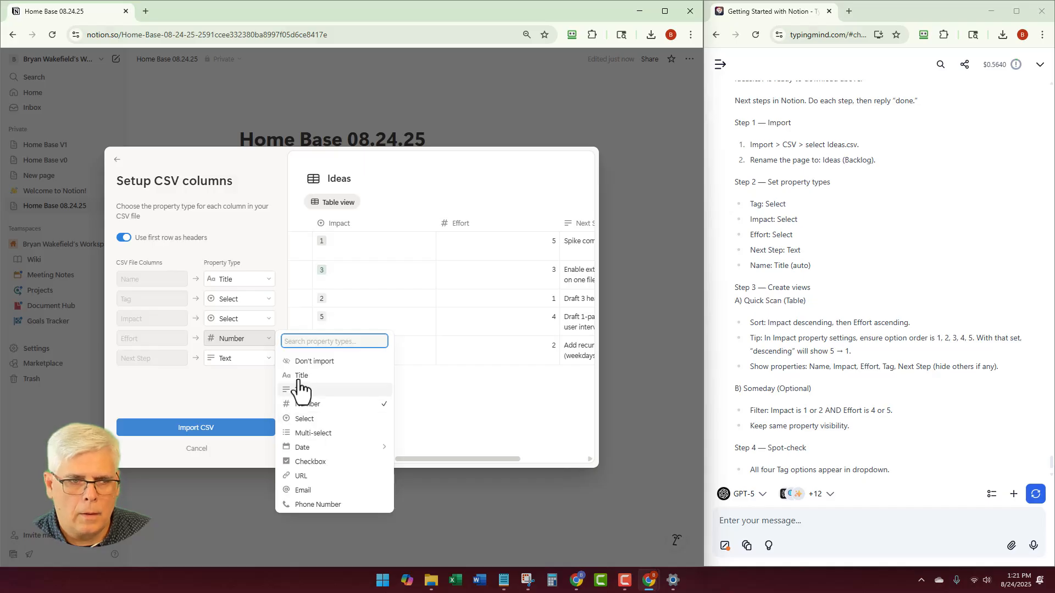
{"action": "left_click", "coordinate": [313, 419]}
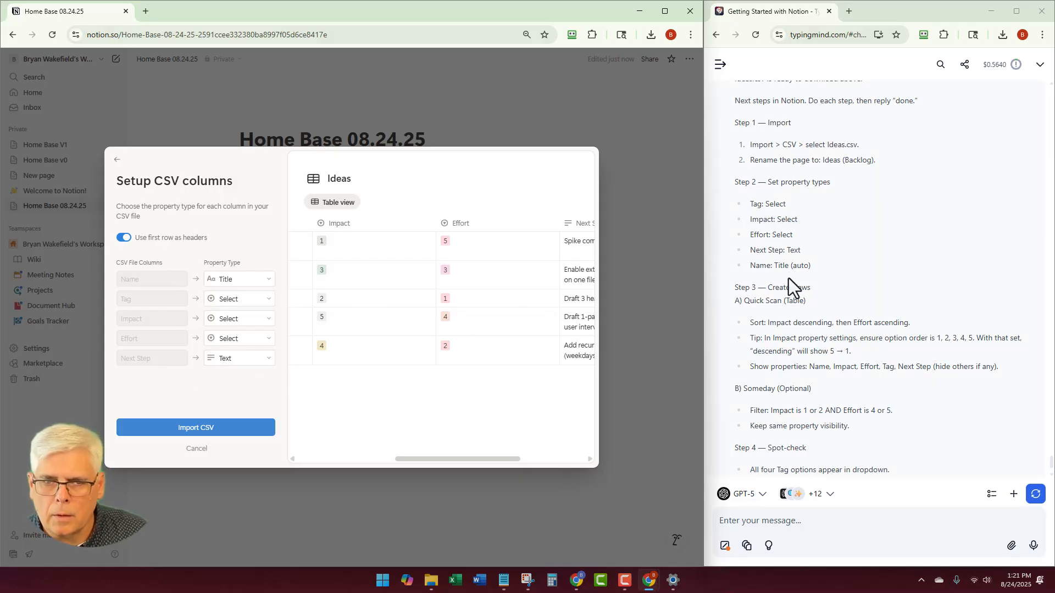
{"action": "left_click", "coordinate": [203, 433]}
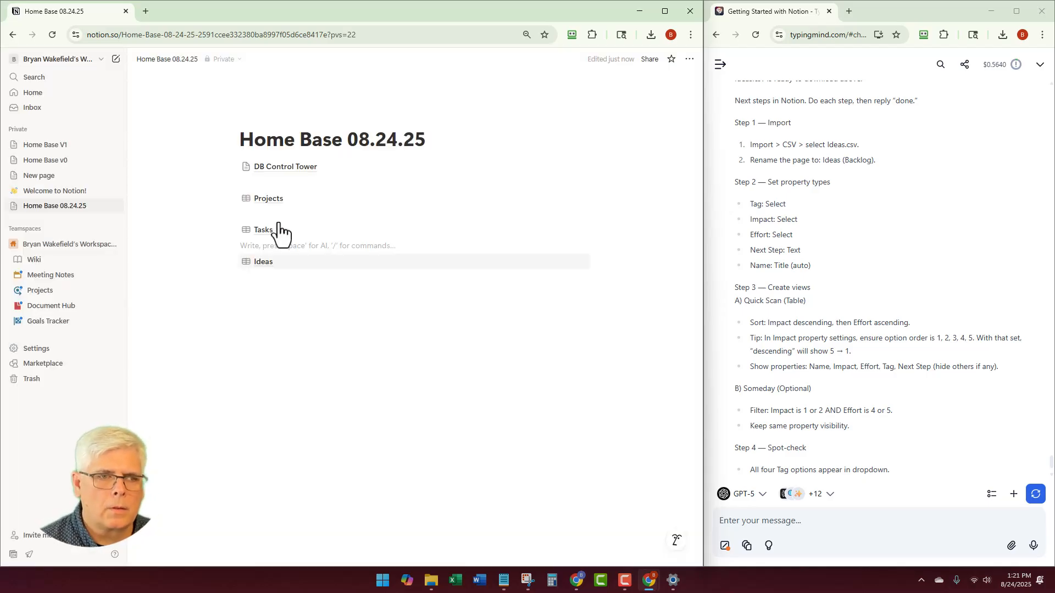
Open the imported Ideas database and, using a new blank row, reorder the Impact options as 1, 2, 3, 4, 5
{"action": "left_click", "coordinate": [268, 271]}
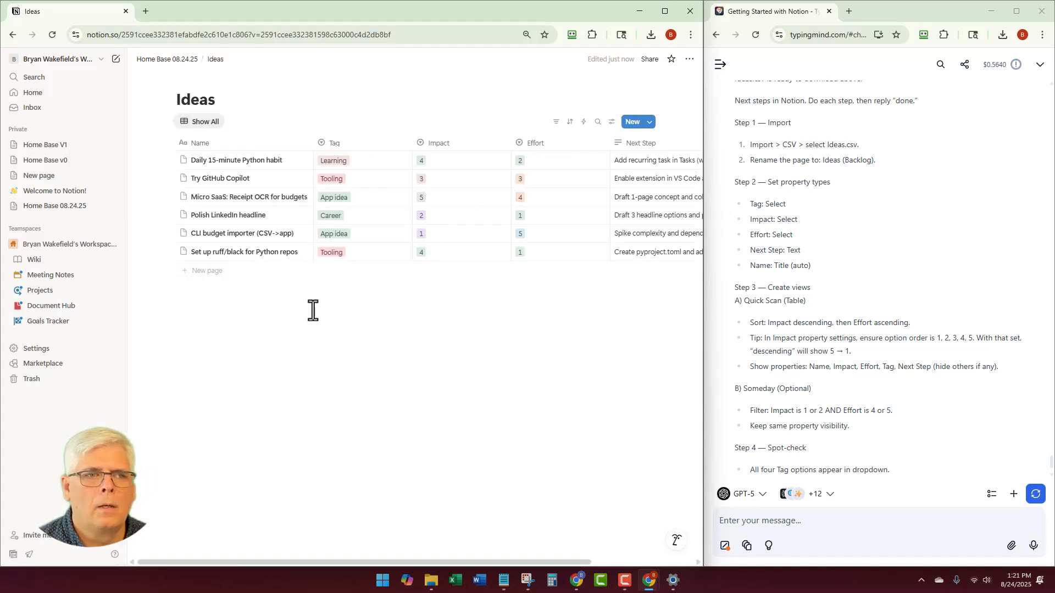
{"action": "left_click", "coordinate": [186, 273]}
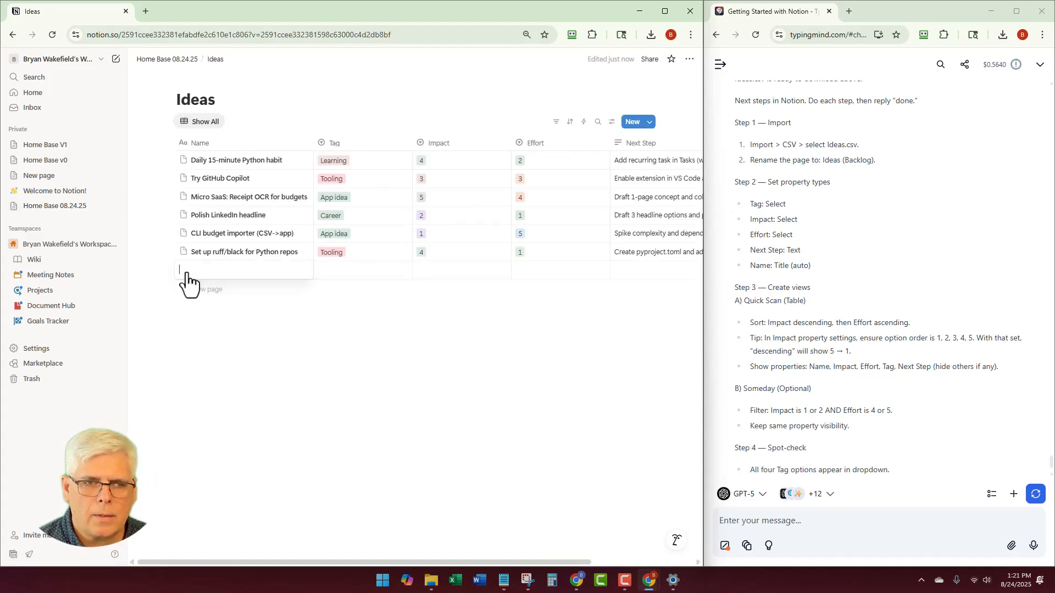
{"action": "left_click", "coordinate": [438, 272]}
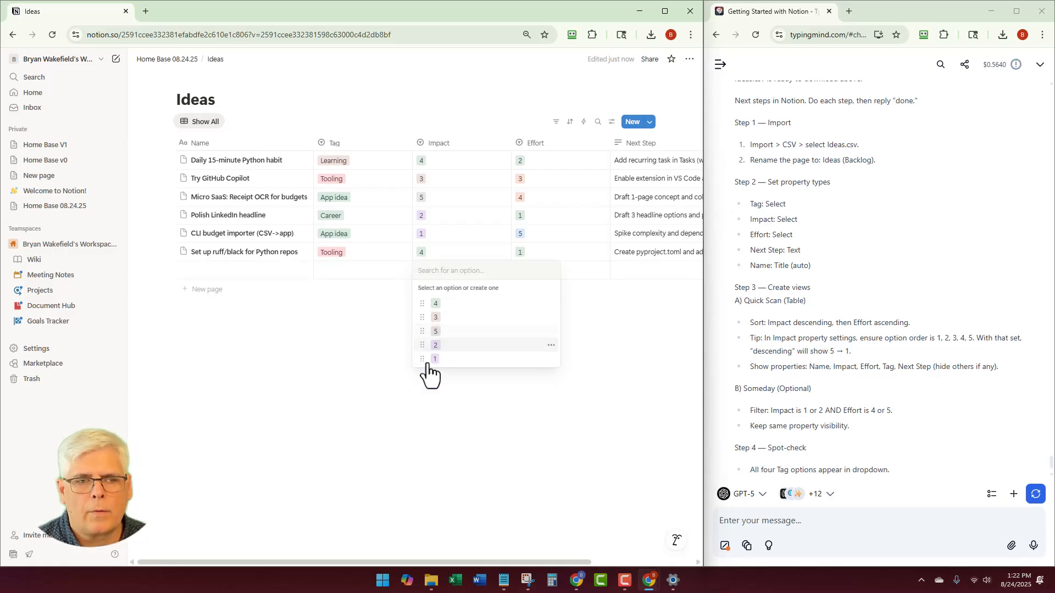
{"action": "left_click_drag", "start_coordinate": [421, 357], "coordinate": [414, 301]}
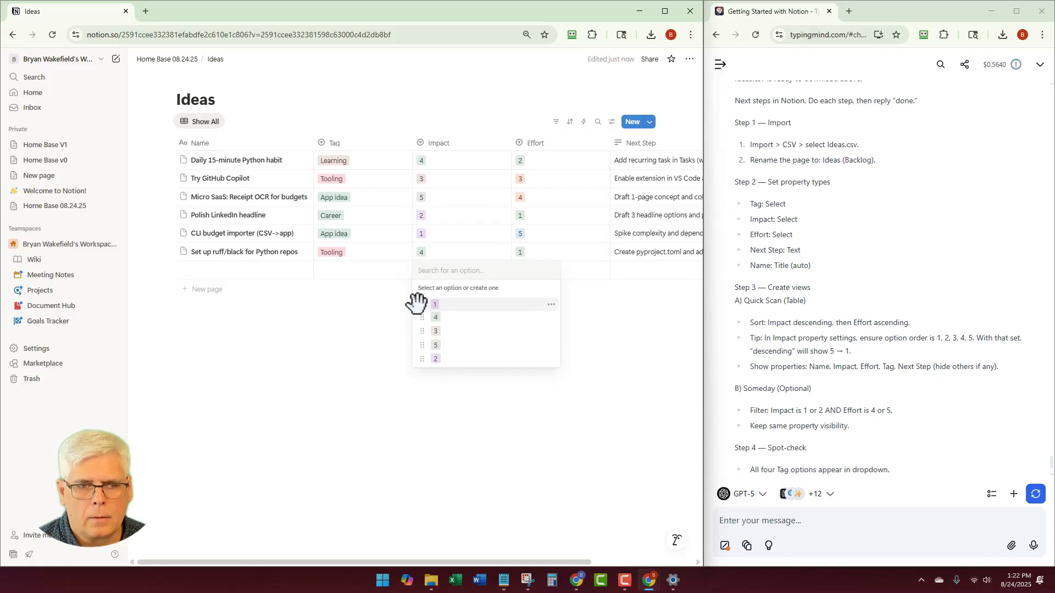
{"action": "mouse_move", "coordinate": [422, 358]}
{"action": "left_mouse_down"}
{"action": "mouse_move", "coordinate": [419, 311]}
{"action": "mouse_move", "coordinate": [426, 345]}
{"action": "left_mouse_up"}
{"action": "left_click", "coordinate": [596, 321]}
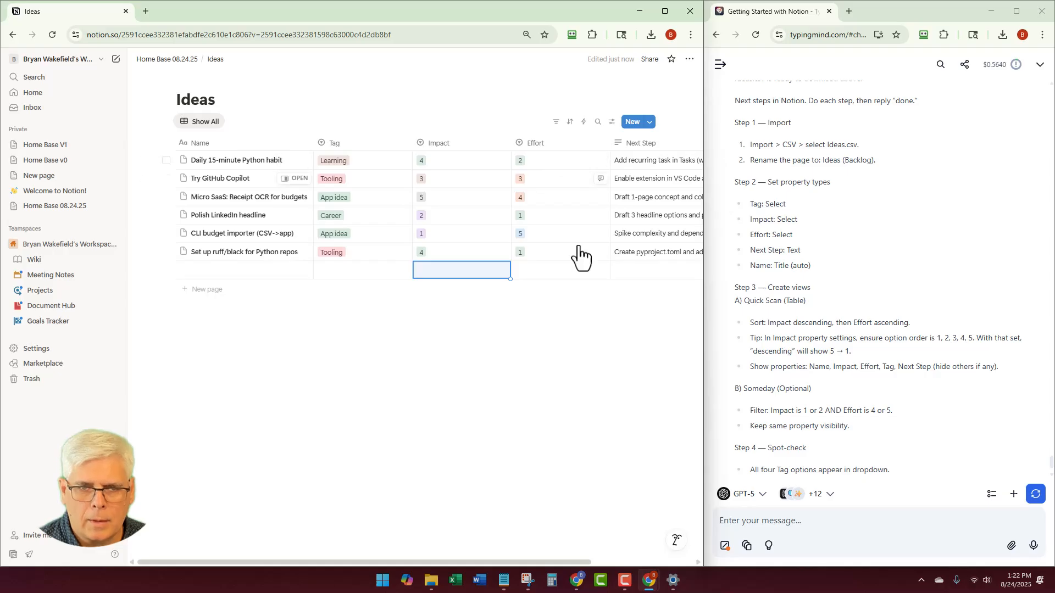
Check the order of the Effort options in the blank row of Ideas
{"action": "left_click", "coordinate": [577, 271]}
{"action": "left_click", "coordinate": [578, 277]}
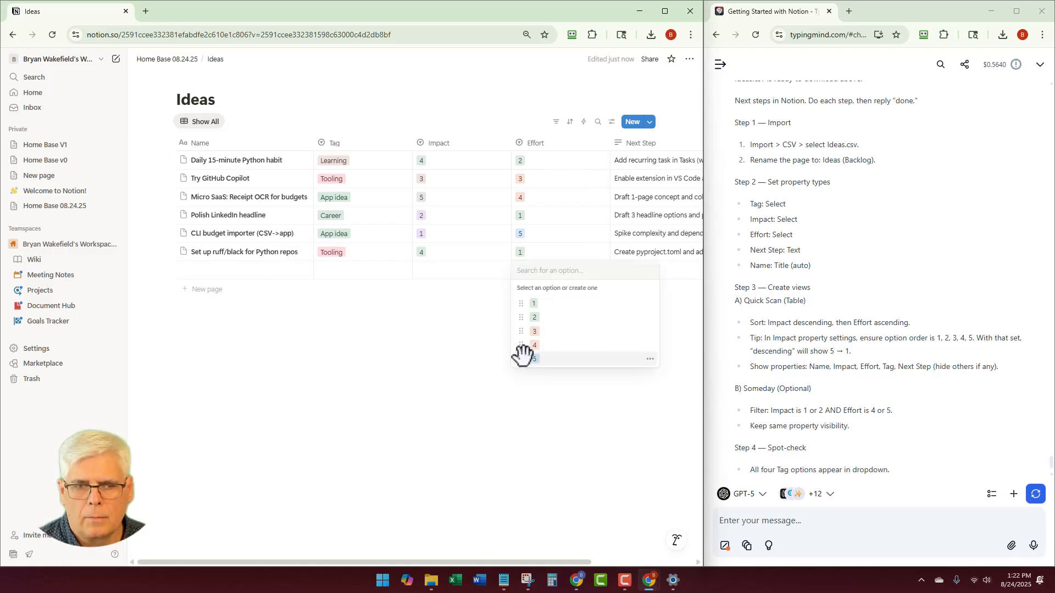
{"action": "left_click", "coordinate": [455, 383]}
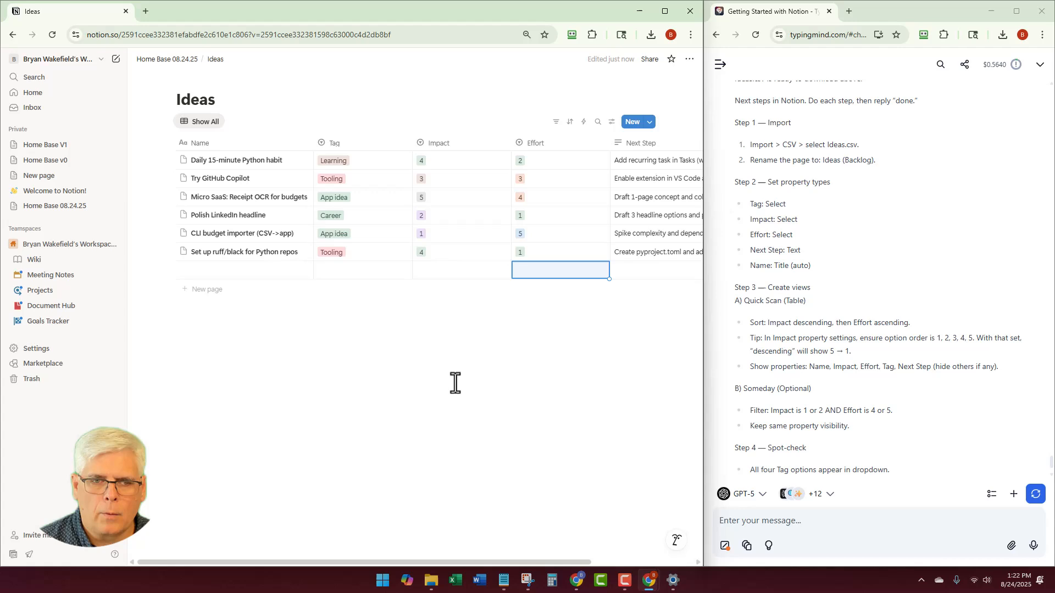
{"action": "left_click", "coordinate": [376, 348]}
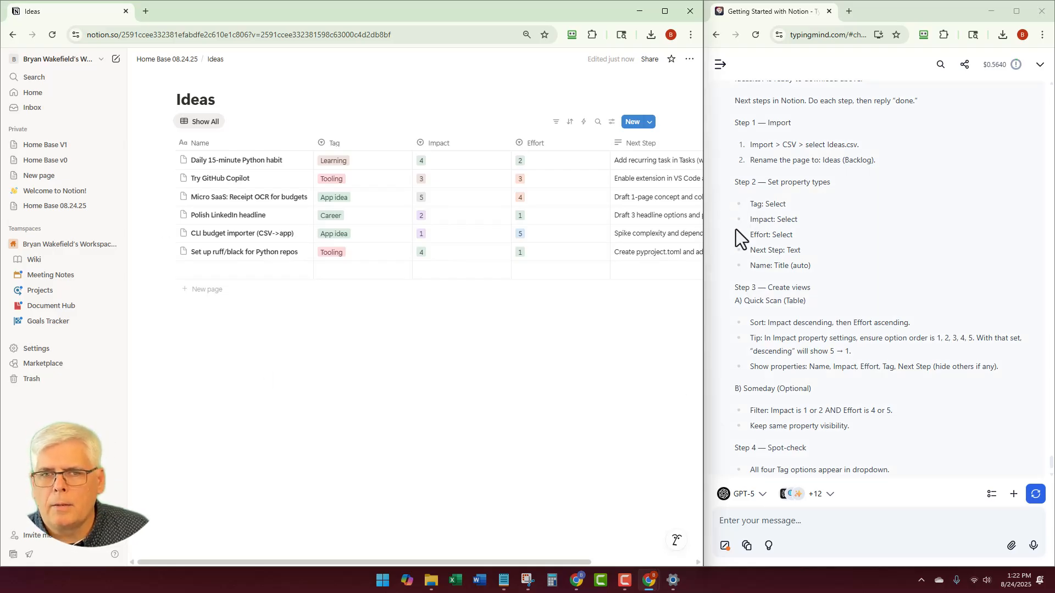
Following the chat's Step 3, add a table view named Quick Scan to the Ideas database
{"action": "scroll", "coordinate": [734, 226], "scroll_direction": "down", "scroll_amount": 2}
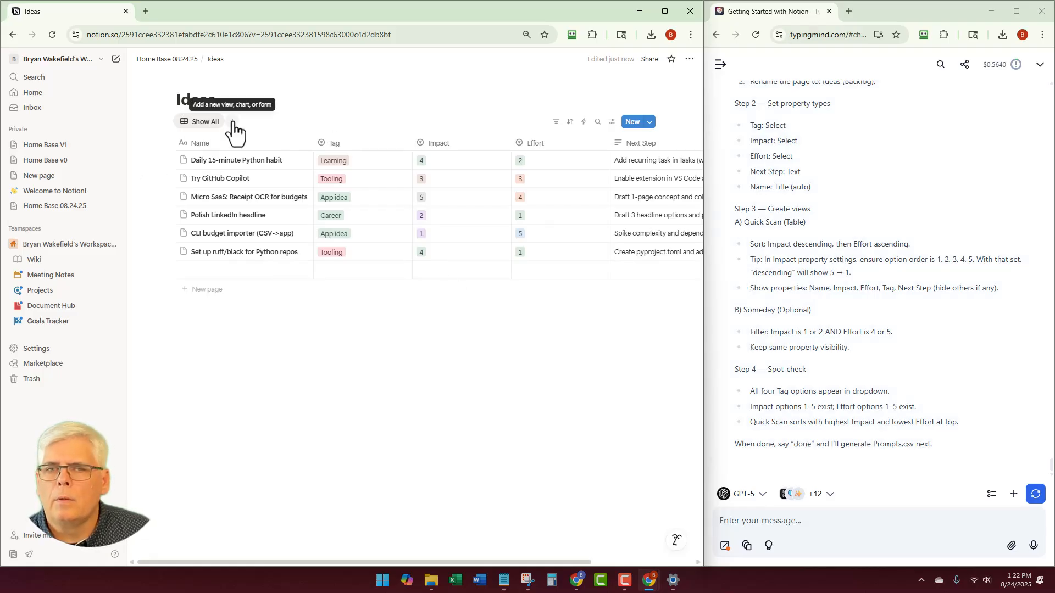
{"action": "left_click", "coordinate": [233, 122]}
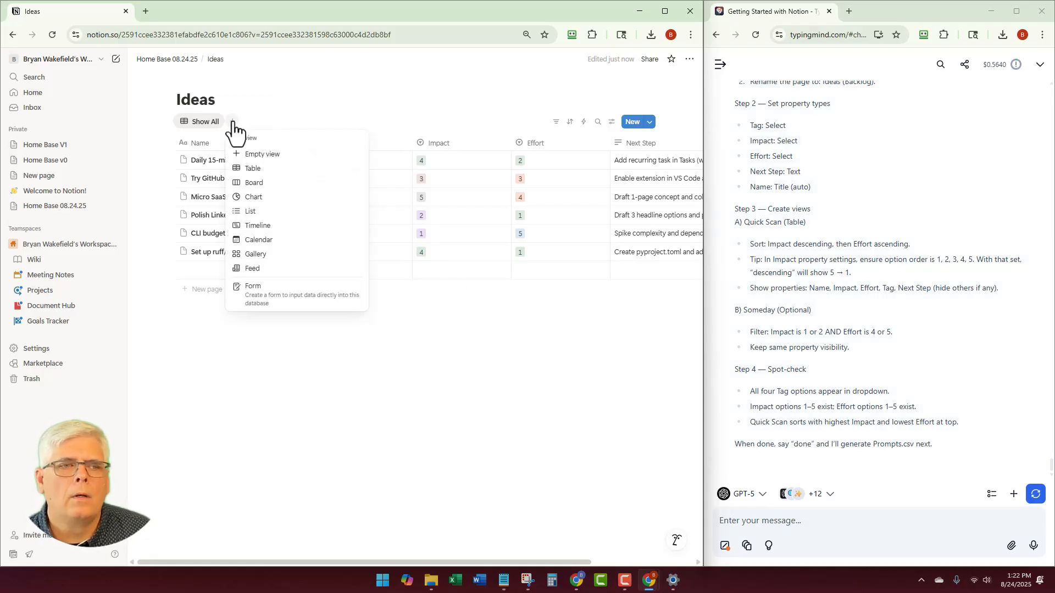
{"action": "left_click", "coordinate": [256, 169]}
{"action": "type", "text": "Q"}
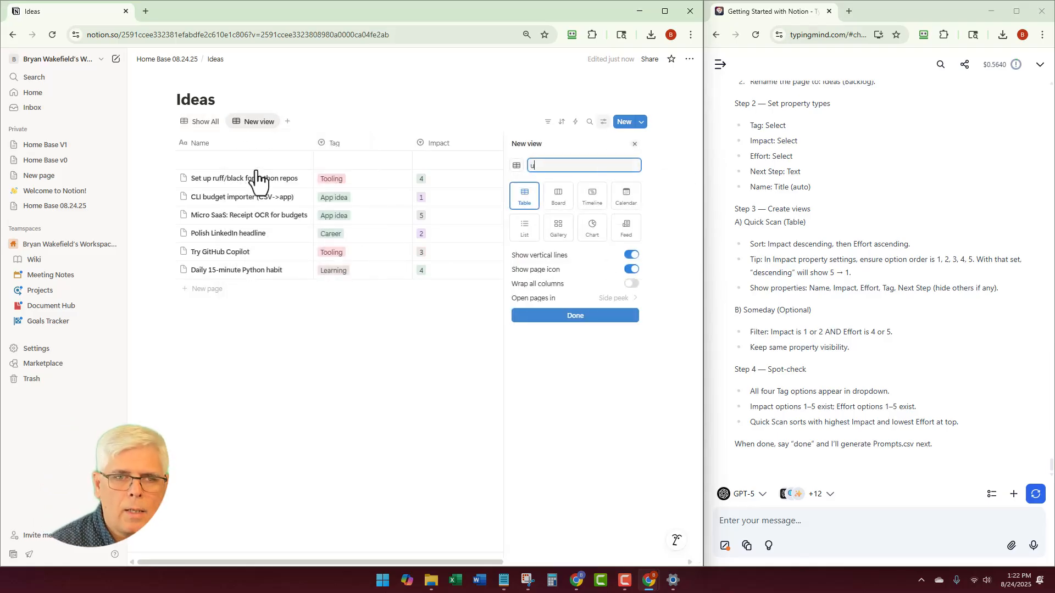
{"action": "type", "text": "uick Scan"}
{"action": "left_click", "coordinate": [560, 315]}
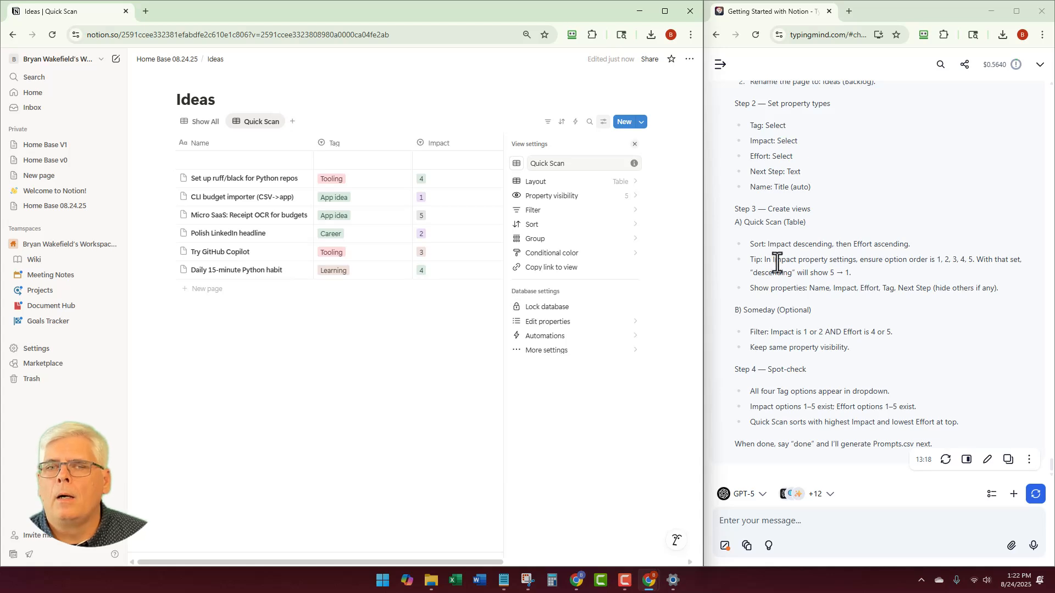
Sort the Quick Scan view by Impact descending, then by Effort ascending
{"action": "left_click", "coordinate": [565, 124]}
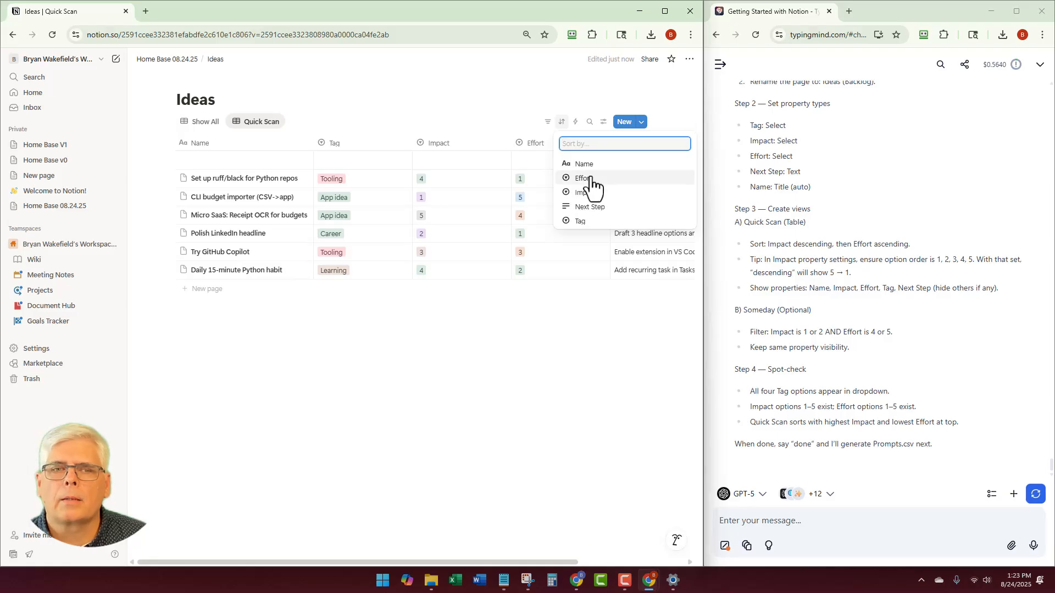
{"action": "left_click", "coordinate": [590, 193]}
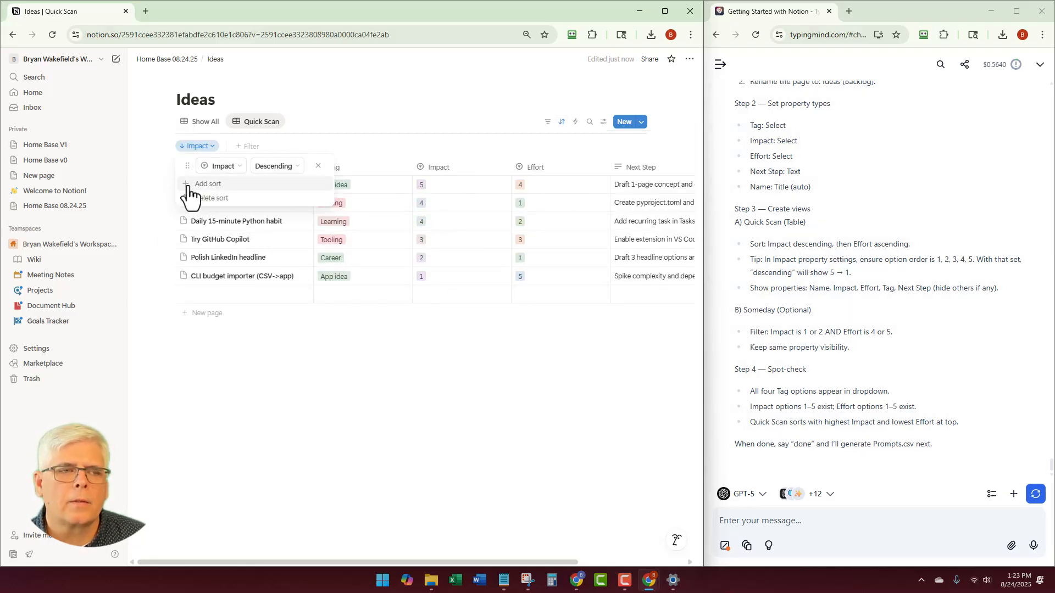
{"action": "left_click", "coordinate": [190, 187]}
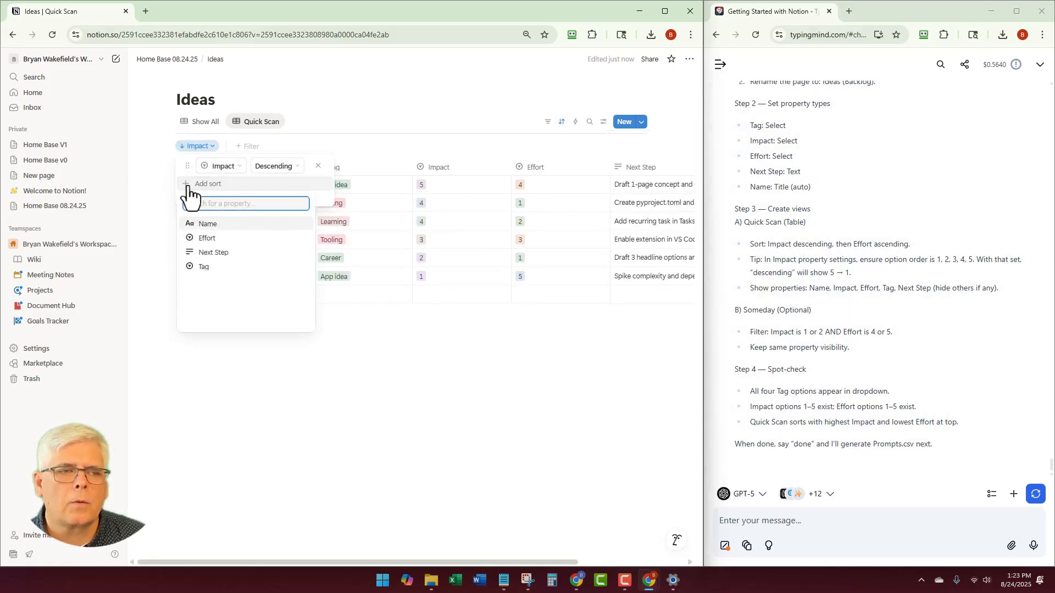
{"action": "left_click", "coordinate": [214, 241]}
{"action": "left_click", "coordinate": [289, 375]}
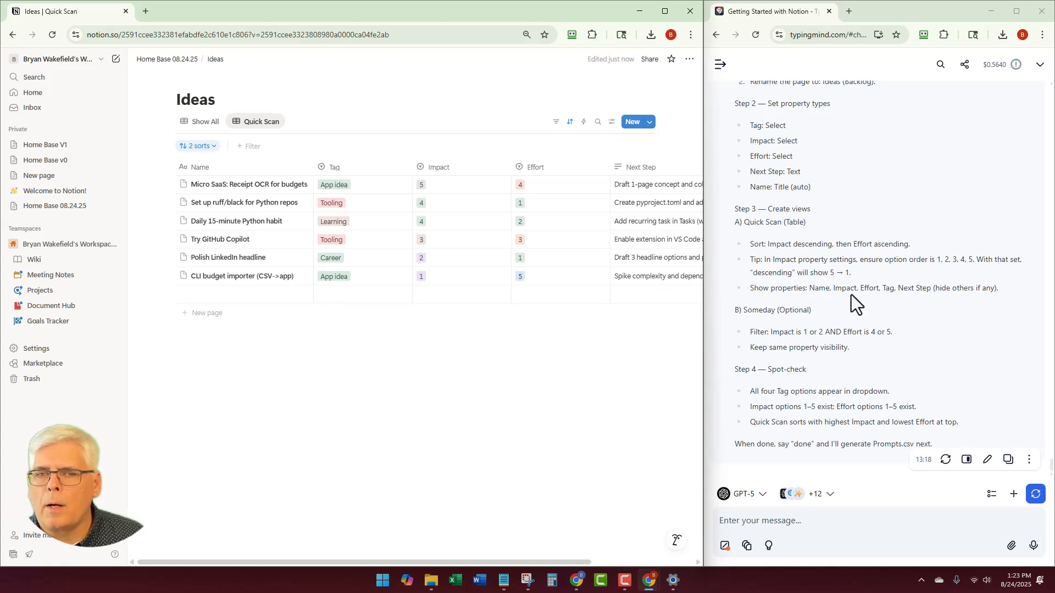
Hide all Quick Scan properties and show them again in the order Impact, Effort, Tag, Next Step after Name
{"action": "left_click", "coordinate": [611, 122]}
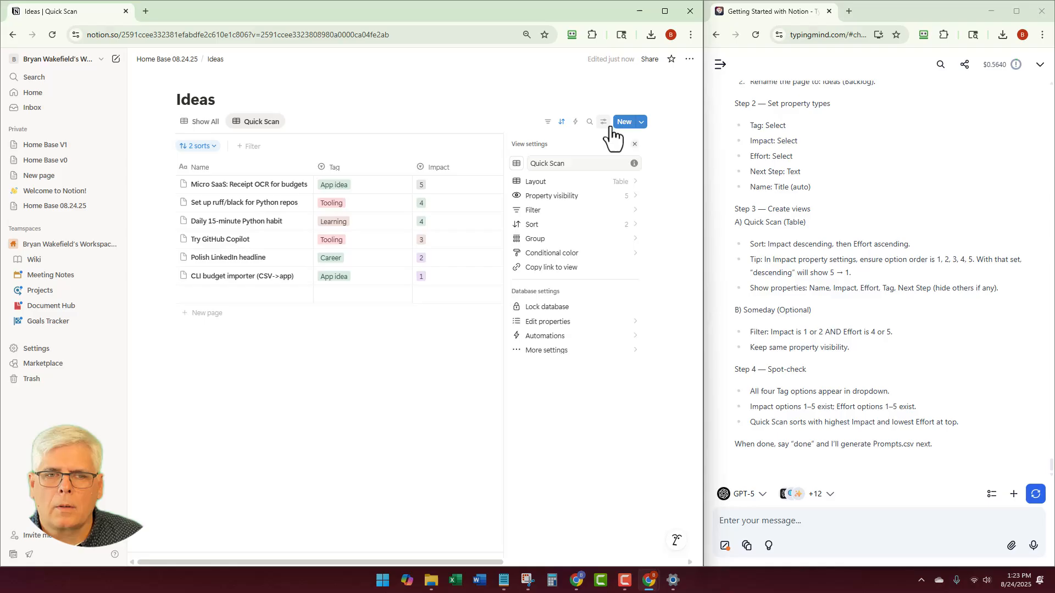
{"action": "left_click", "coordinate": [552, 198]}
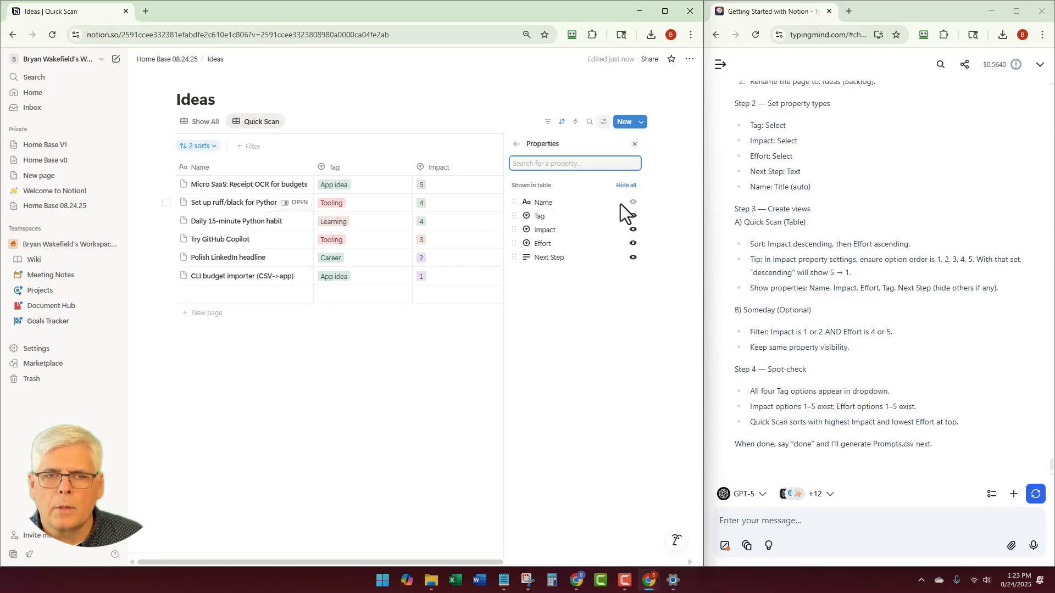
{"action": "left_click", "coordinate": [625, 186]}
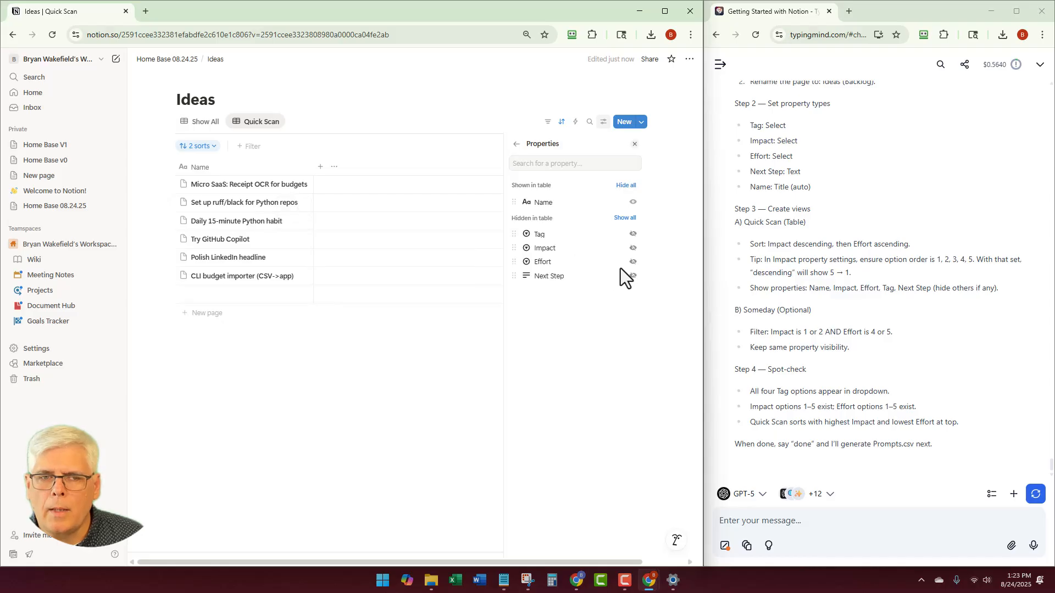
{"action": "left_click", "coordinate": [632, 248]}
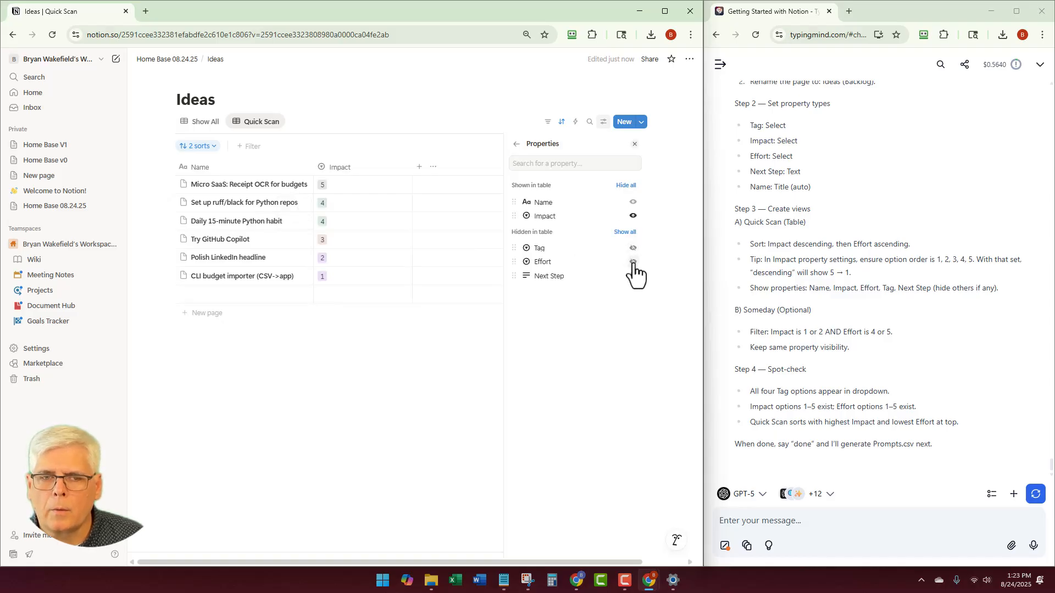
{"action": "left_click", "coordinate": [632, 263]}
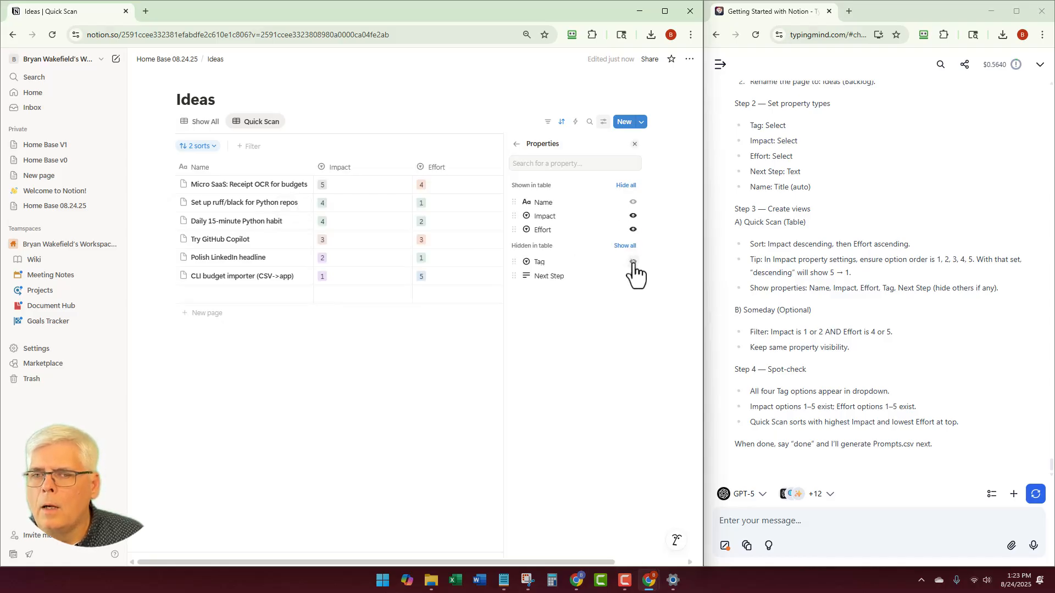
{"action": "left_click", "coordinate": [633, 262]}
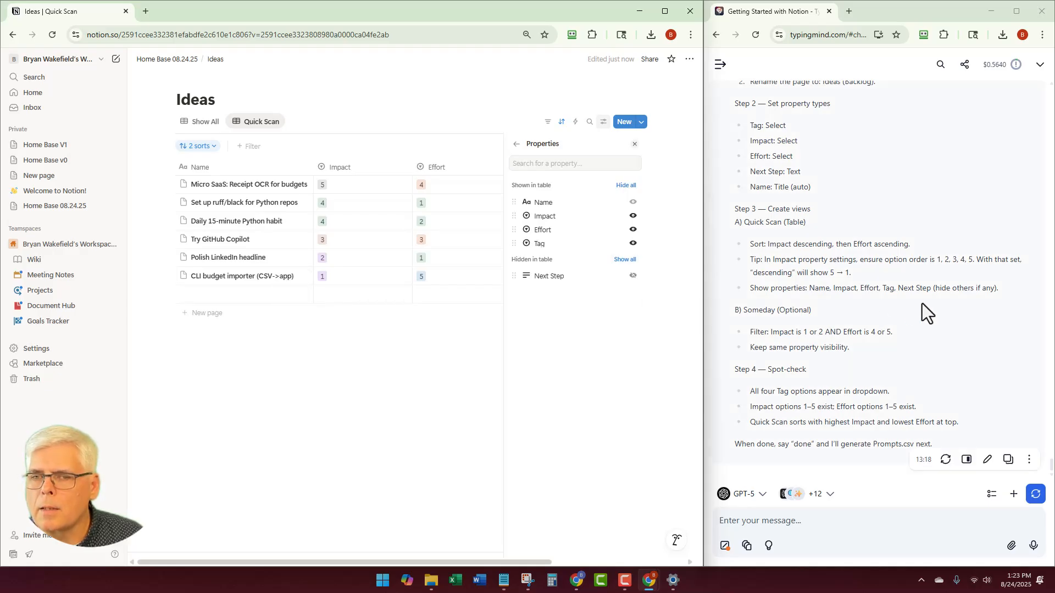
{"action": "left_click", "coordinate": [632, 276]}
{"action": "left_click", "coordinate": [380, 367]}
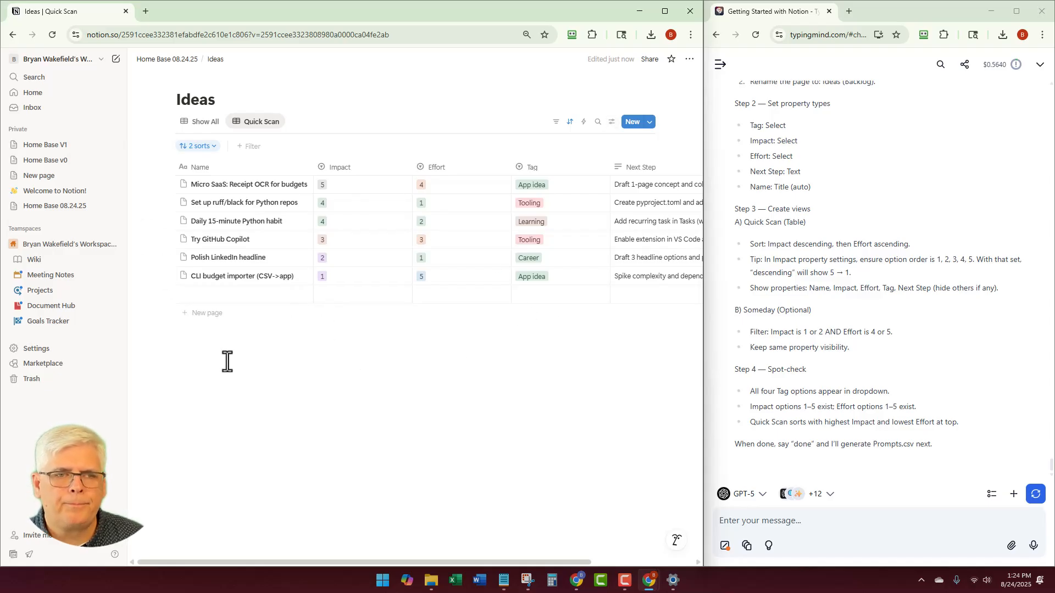
Narrow the Impact and Effort columns of the Quick Scan table to about half their width
{"action": "left_click", "coordinate": [413, 170]}
{"action": "left_click", "coordinate": [409, 176]}
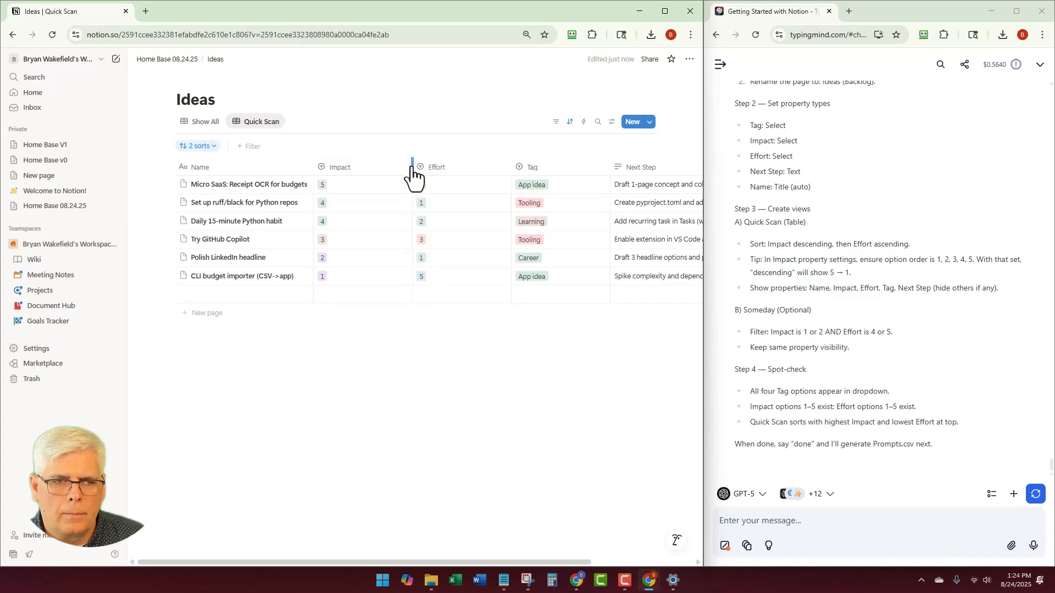
{"action": "left_click_drag", "start_coordinate": [412, 175], "coordinate": [361, 170]}
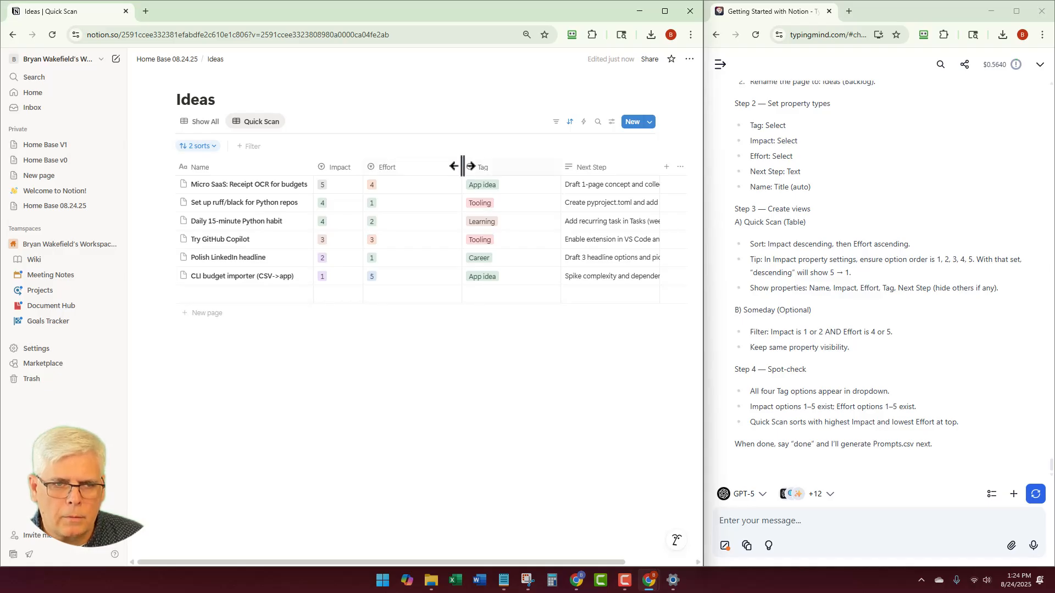
{"action": "left_click_drag", "start_coordinate": [462, 175], "coordinate": [414, 176]}
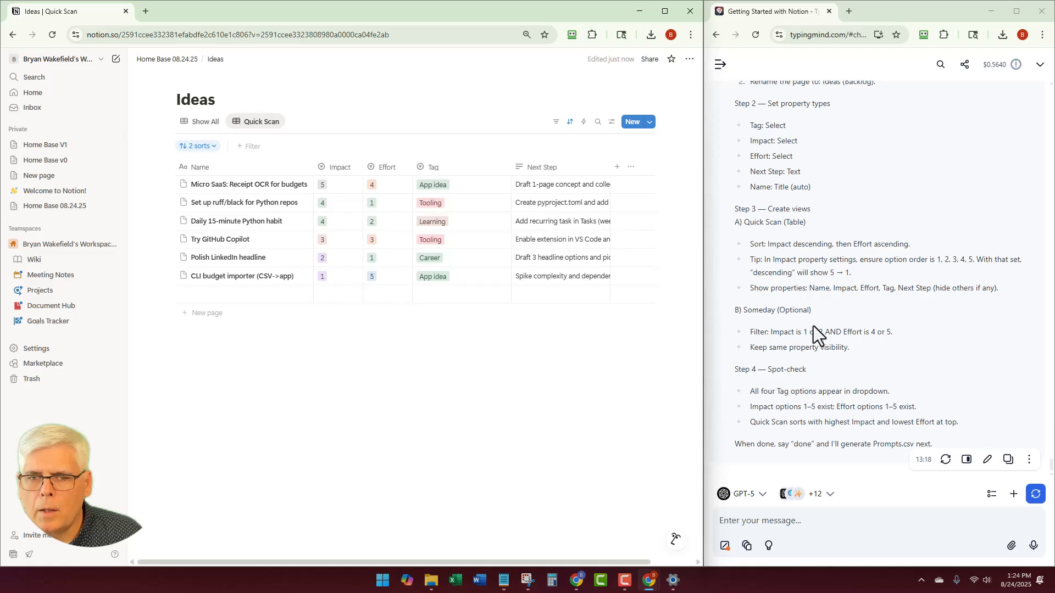
Duplicate the Quick Scan view of the Ideas database and name the copy Some Day
{"action": "left_click", "coordinate": [292, 121]}
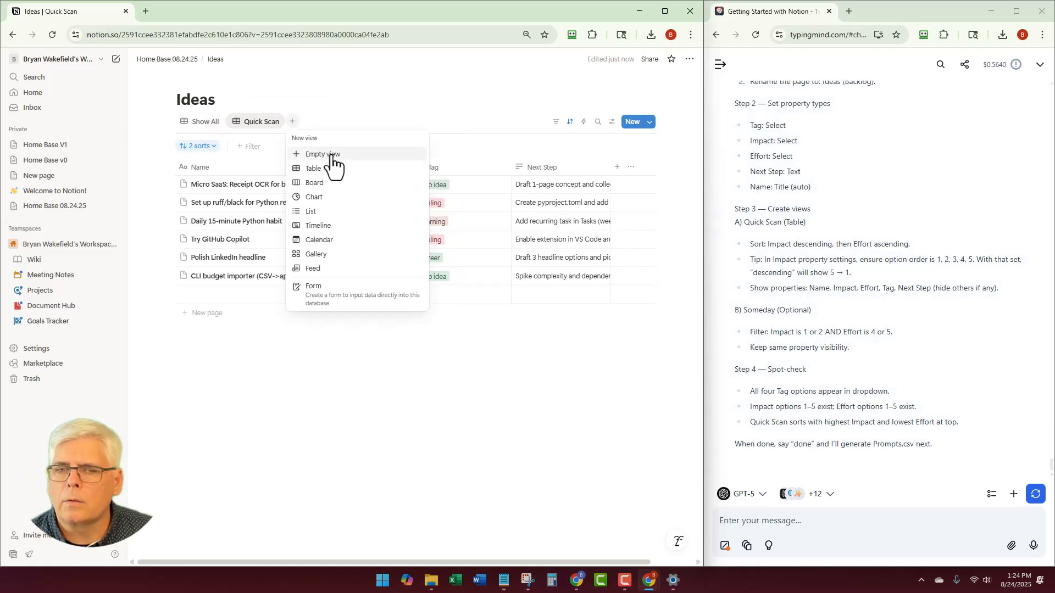
{"action": "left_click", "coordinate": [294, 318]}
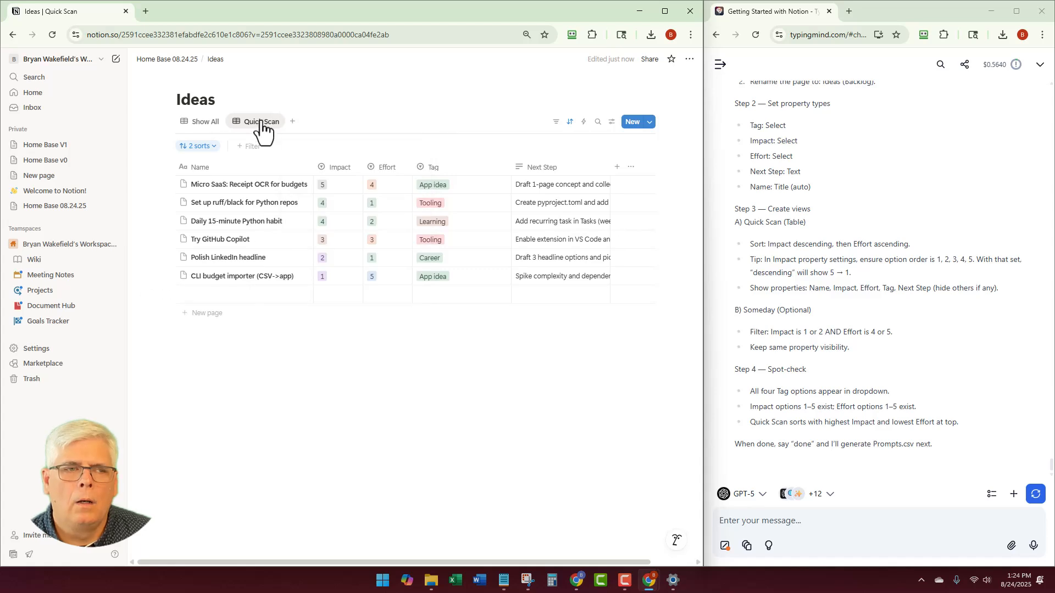
{"action": "left_click", "coordinate": [261, 125]}
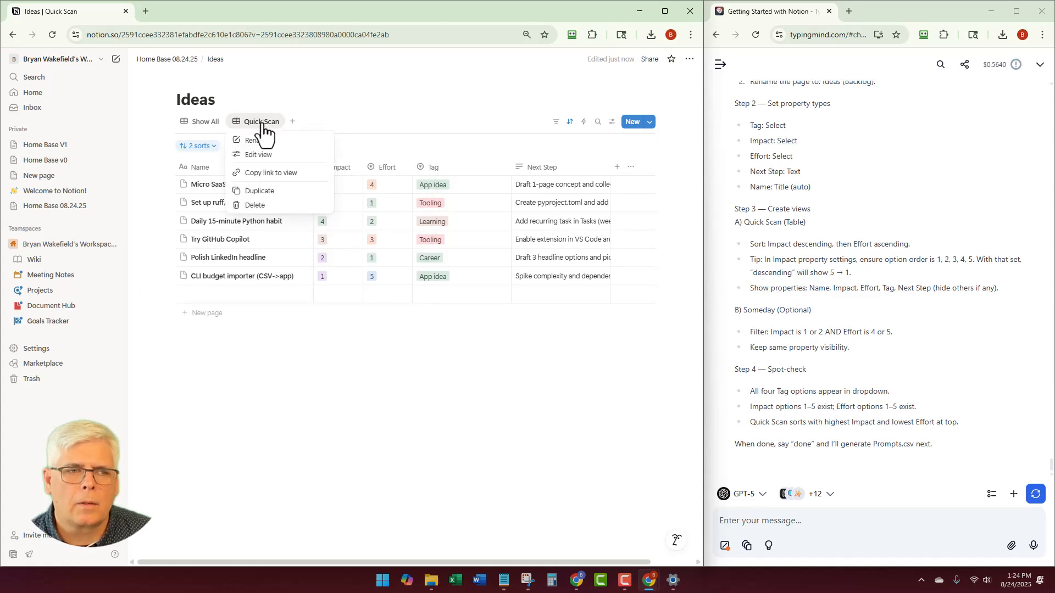
{"action": "left_click", "coordinate": [260, 191]}
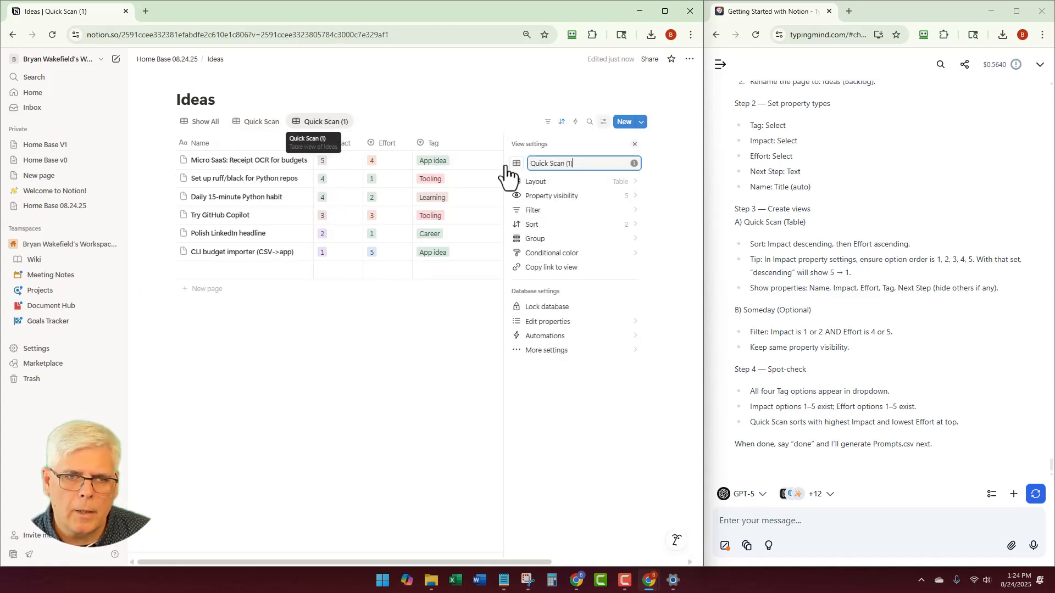
{"action": "left_click_drag", "start_coordinate": [586, 165], "coordinate": [522, 175]}
{"action": "type", "text": "Some Day"}
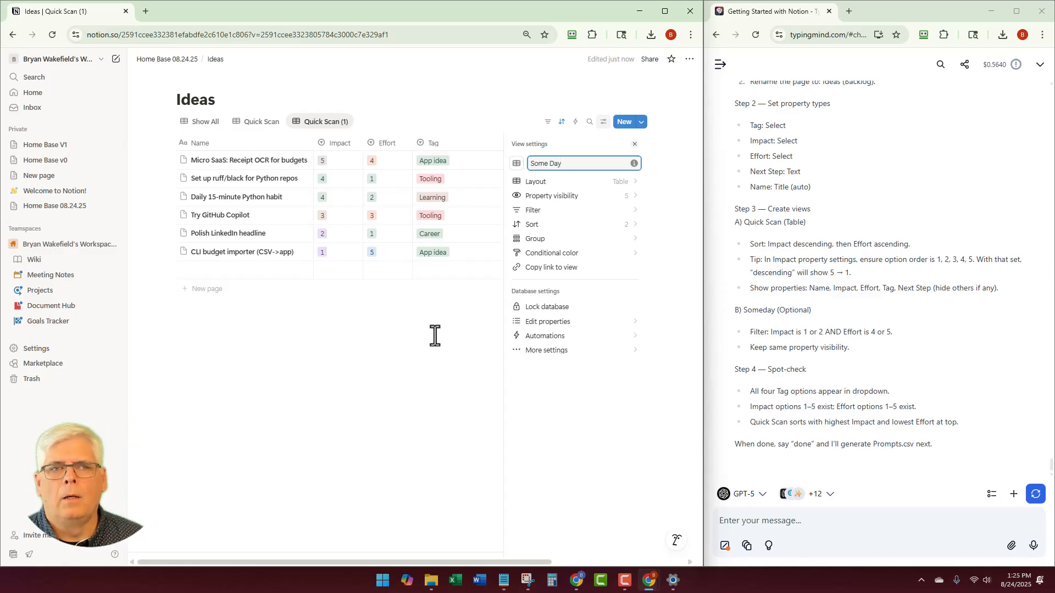
{"action": "left_click", "coordinate": [435, 336]}
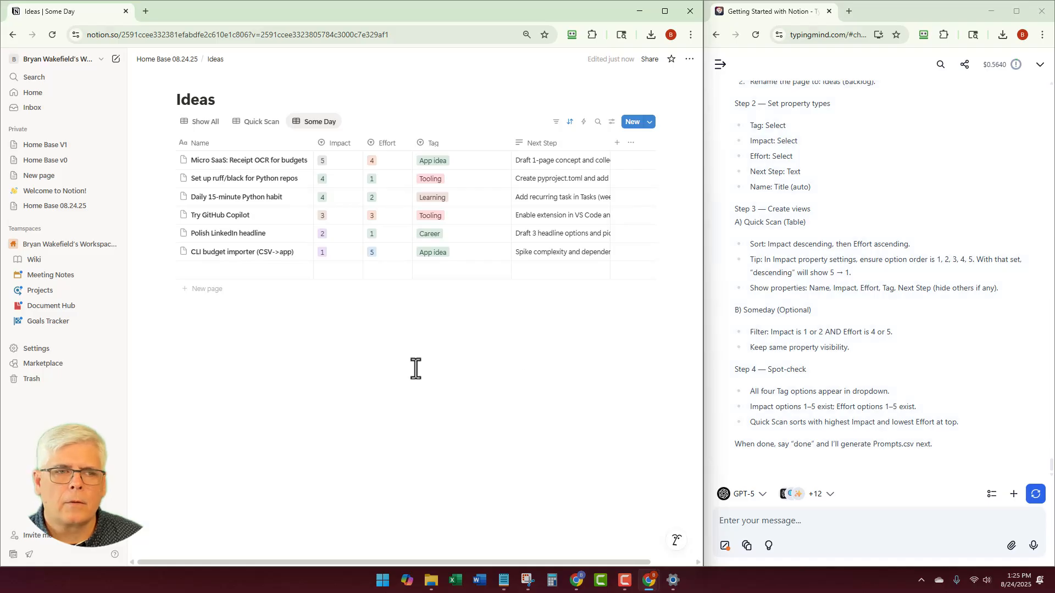
Filter the Some Day view to ideas whose Effort is 4 or 5
{"action": "left_click", "coordinate": [556, 122]}
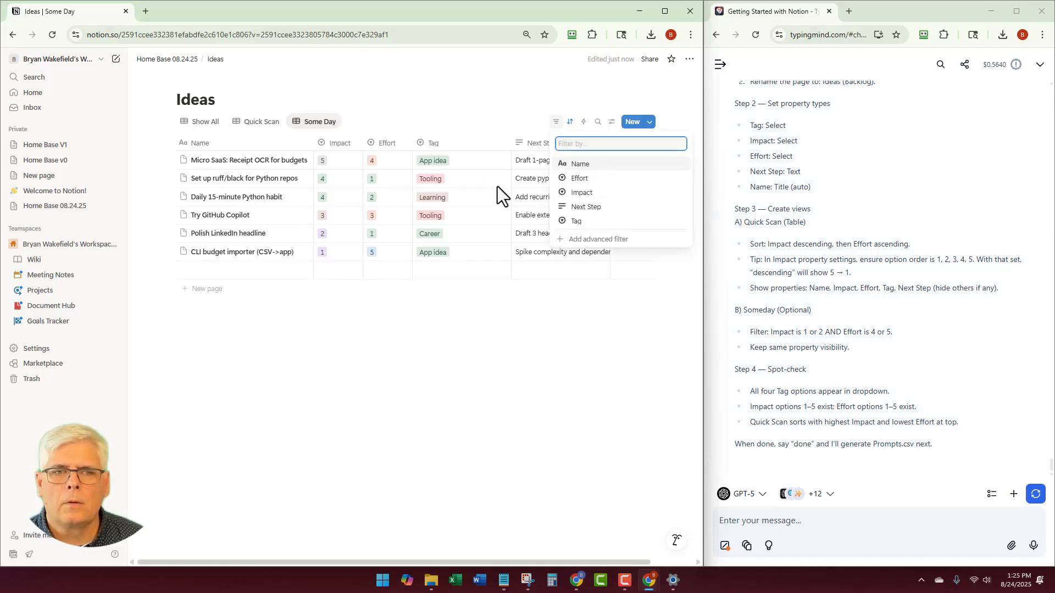
{"action": "left_click", "coordinate": [581, 179]}
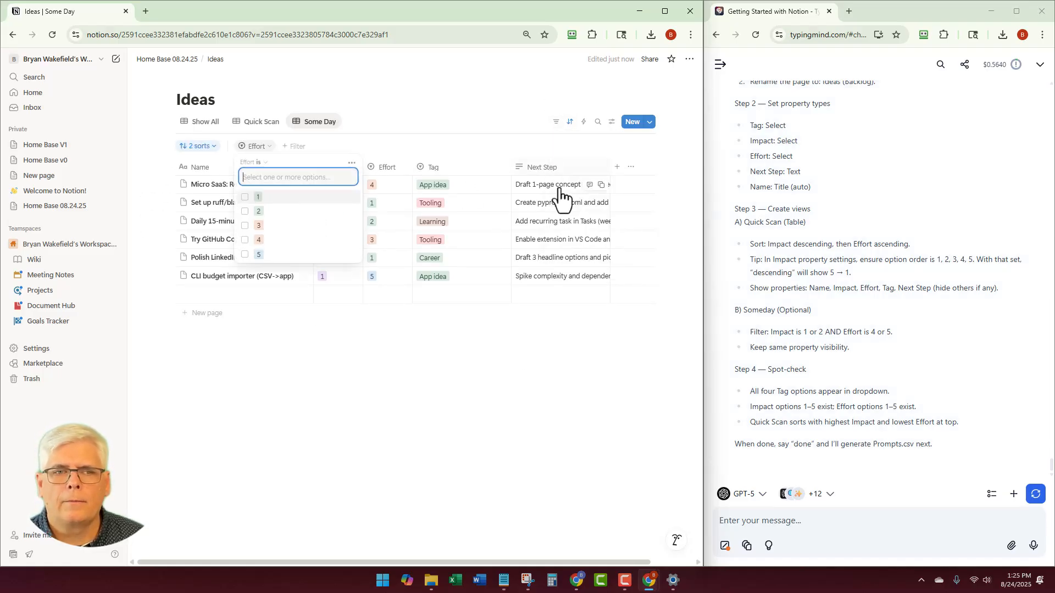
{"action": "left_click", "coordinate": [247, 240]}
{"action": "left_click", "coordinate": [246, 254]}
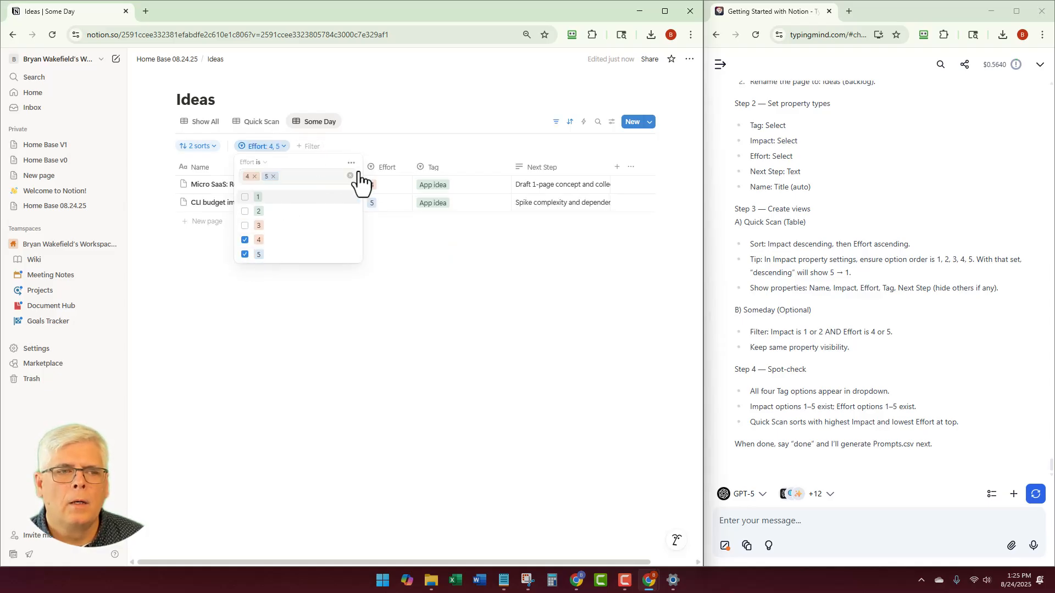
{"action": "left_click", "coordinate": [254, 151]}
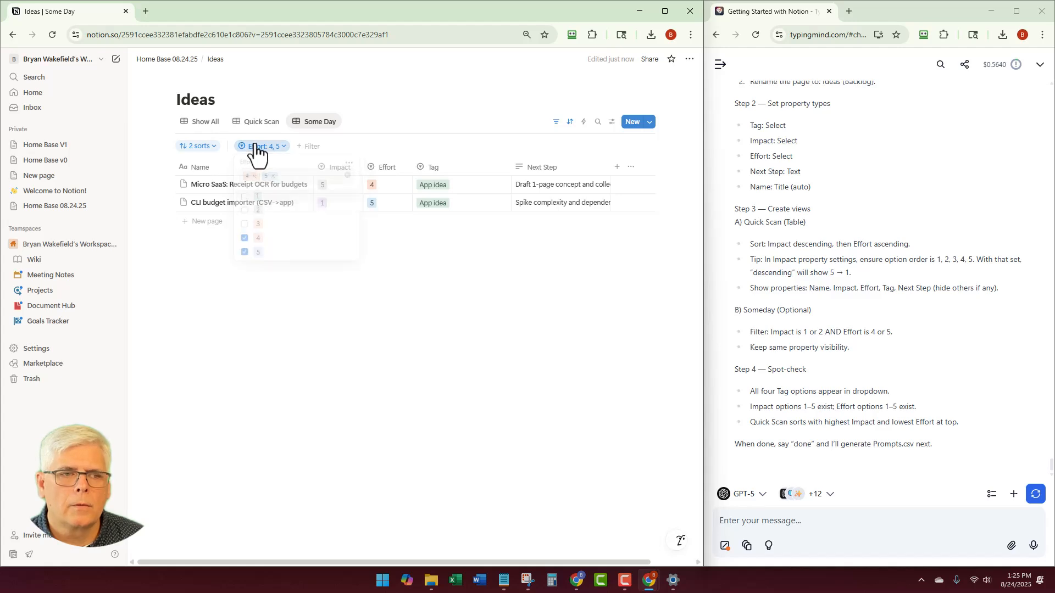
Add a second filter to the Some Day view for Impact is 1 or 2
{"action": "left_click", "coordinate": [301, 148]}
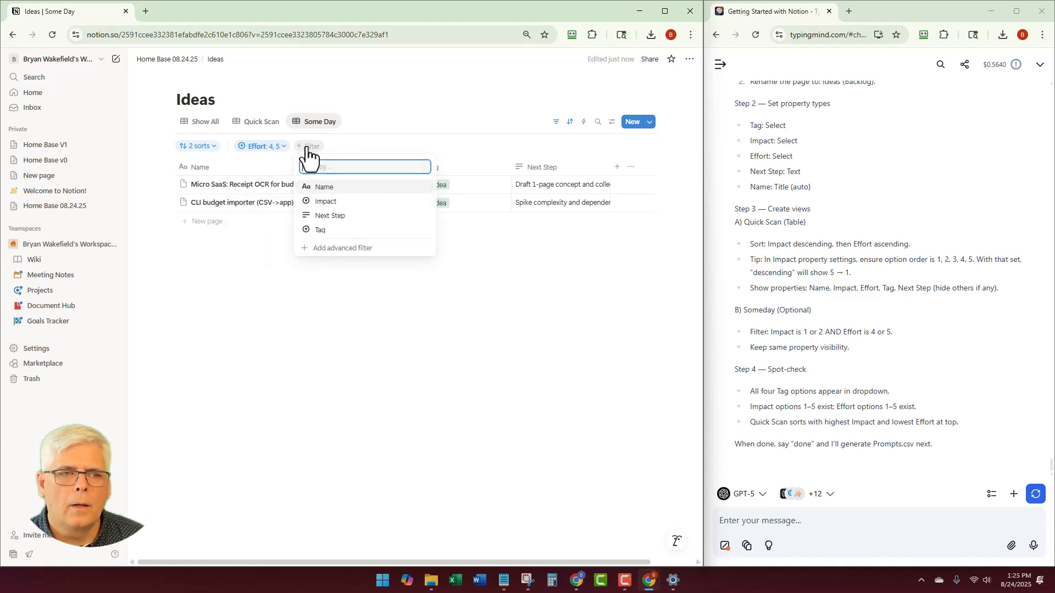
{"action": "left_click", "coordinate": [324, 202]}
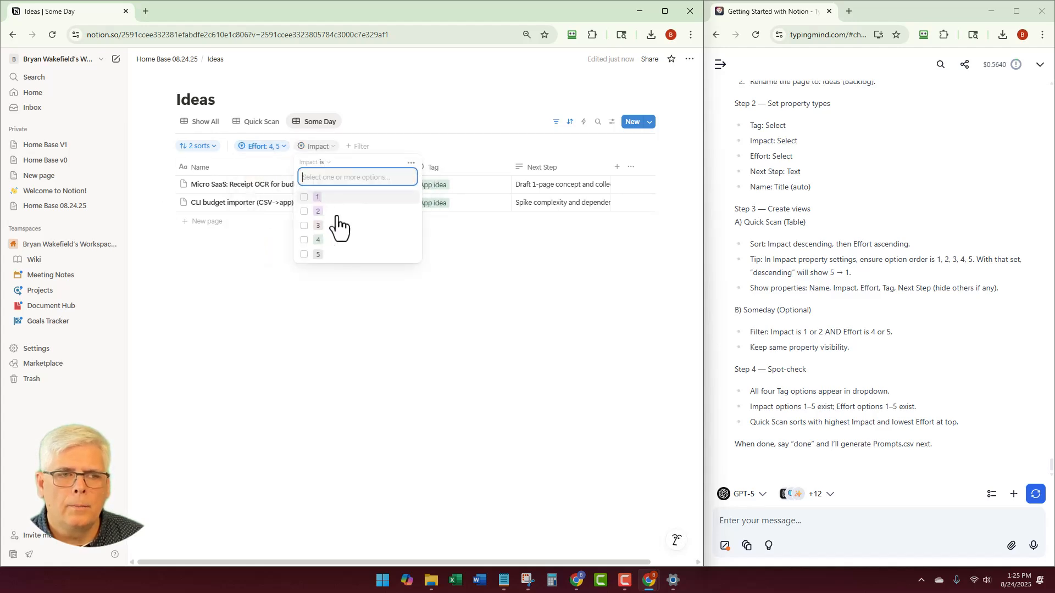
{"action": "left_click", "coordinate": [305, 198]}
{"action": "left_click", "coordinate": [305, 213]}
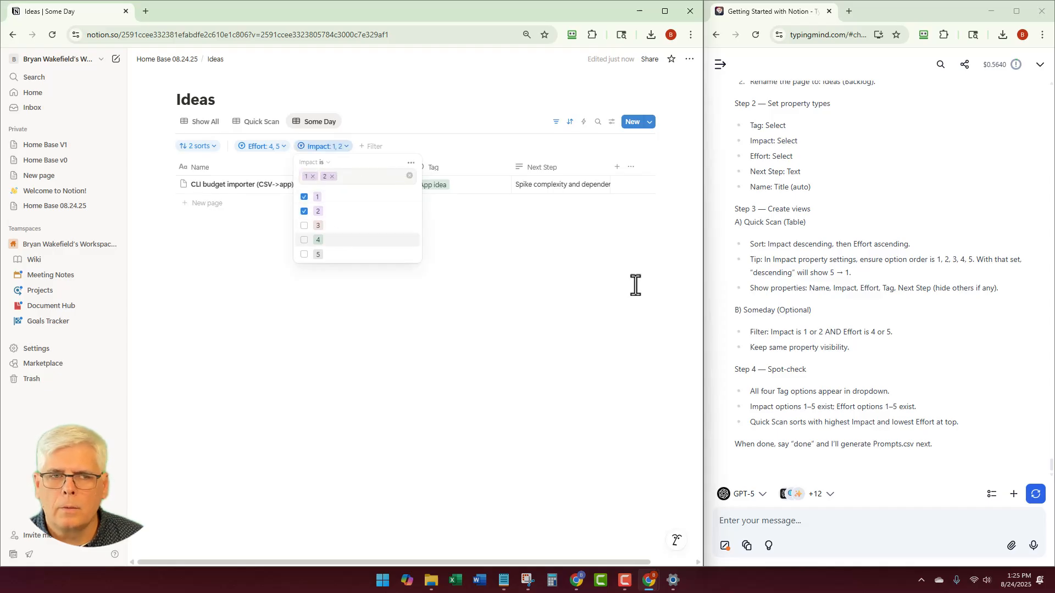
{"action": "left_click", "coordinate": [414, 335]}
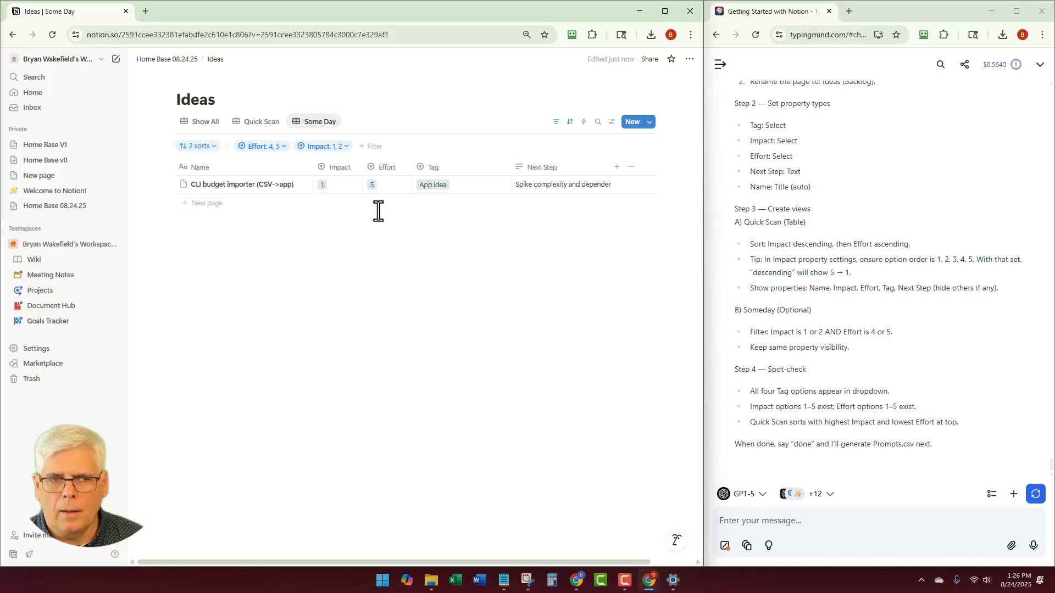
Convert the Effort filter into an advanced filter and add an And rule on Impact
{"action": "left_click", "coordinate": [213, 149]}
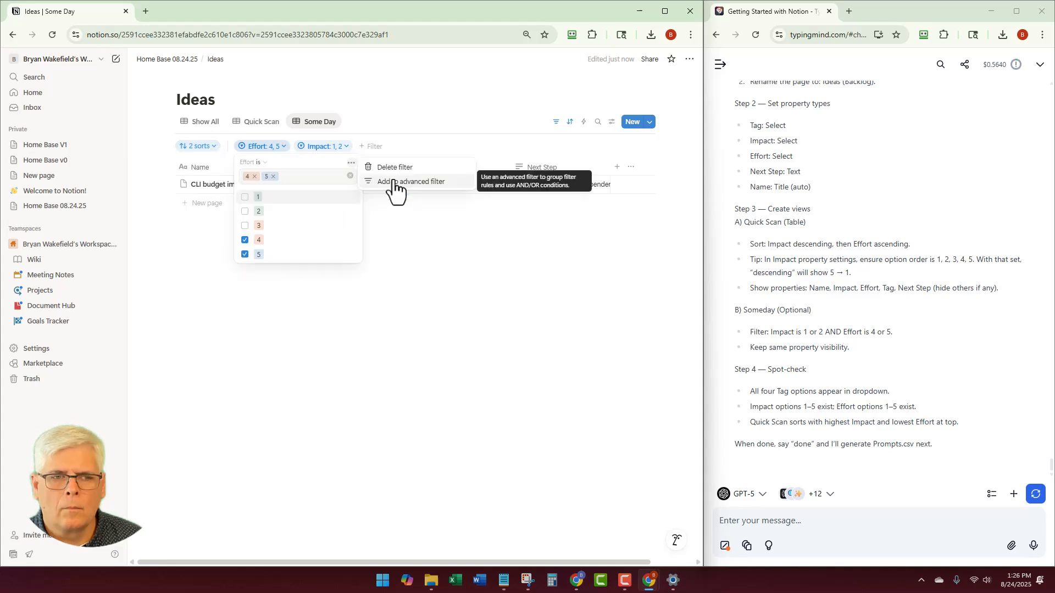
{"action": "left_click", "coordinate": [390, 182]}
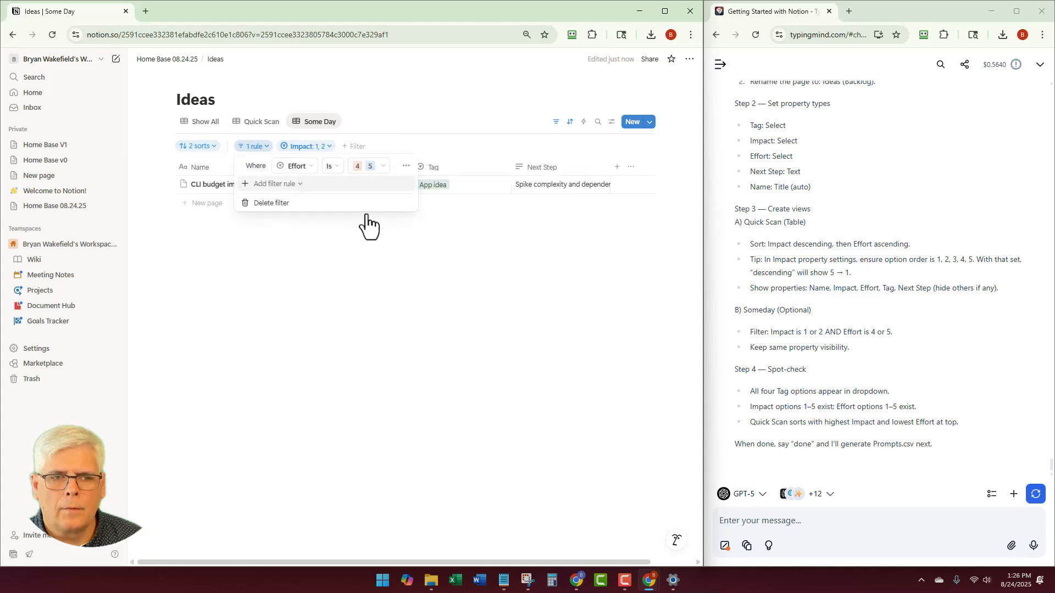
{"action": "left_click", "coordinate": [242, 189]}
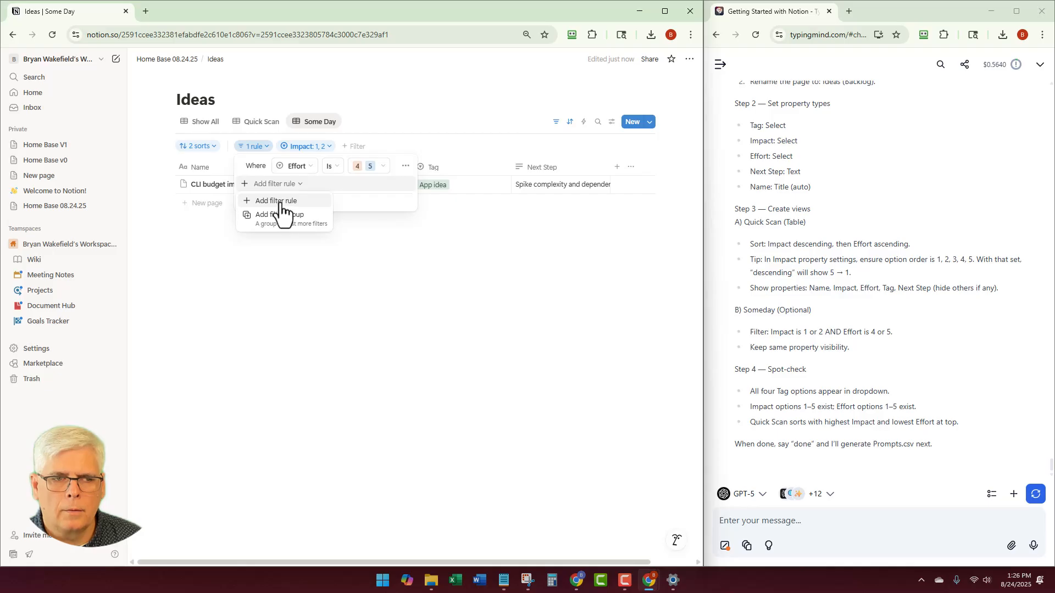
{"action": "left_click", "coordinate": [277, 201]}
{"action": "left_click", "coordinate": [309, 188]}
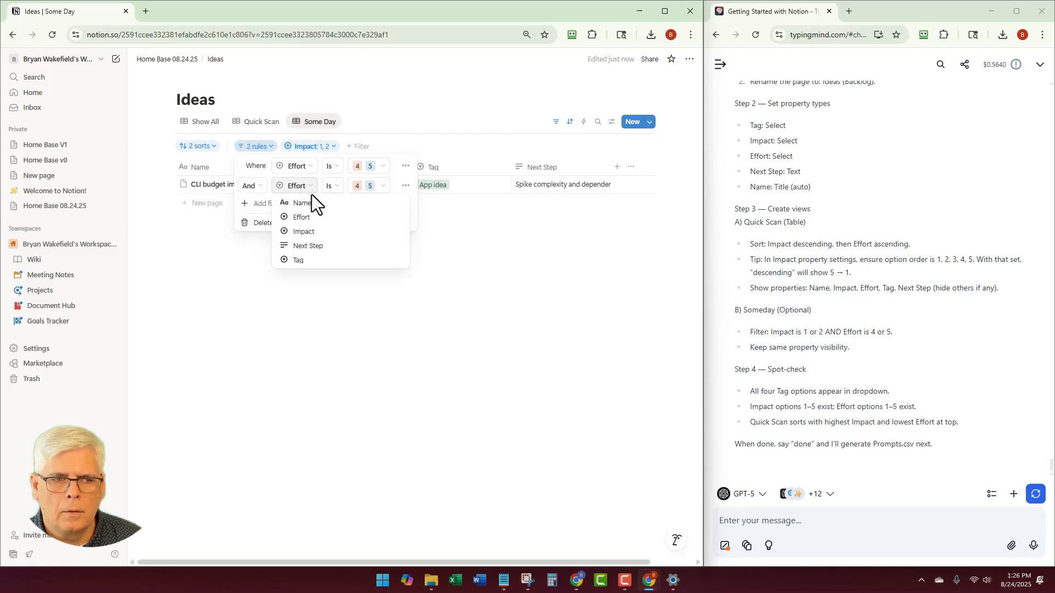
{"action": "left_click", "coordinate": [305, 232]}
Set the advanced filter's Impact rule to match only options 1 and 2
{"action": "left_click", "coordinate": [388, 186]}
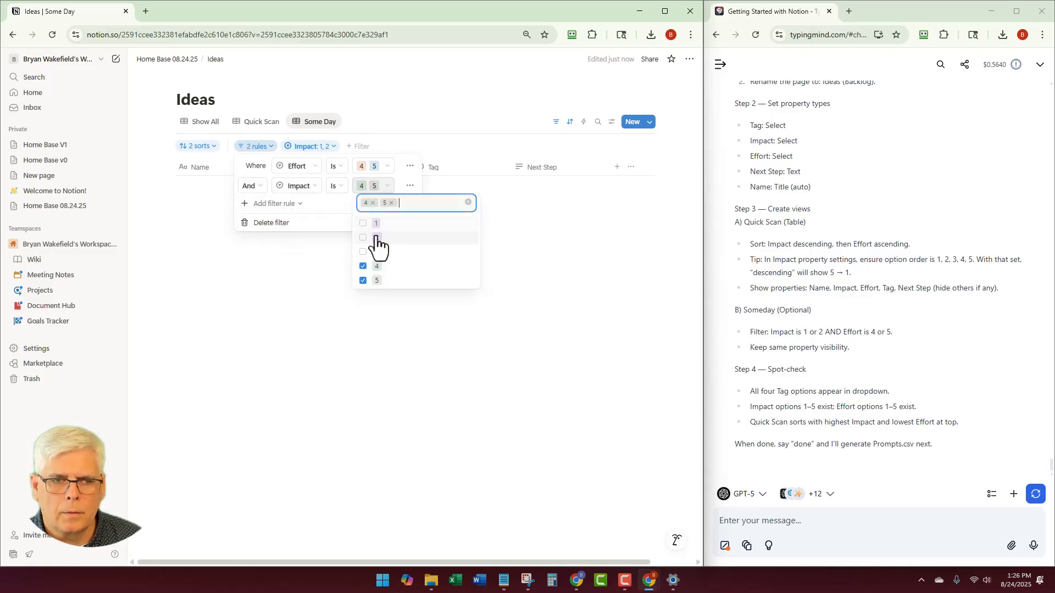
{"action": "left_click", "coordinate": [363, 234]}
{"action": "left_click", "coordinate": [363, 247]}
{"action": "left_click", "coordinate": [363, 276]}
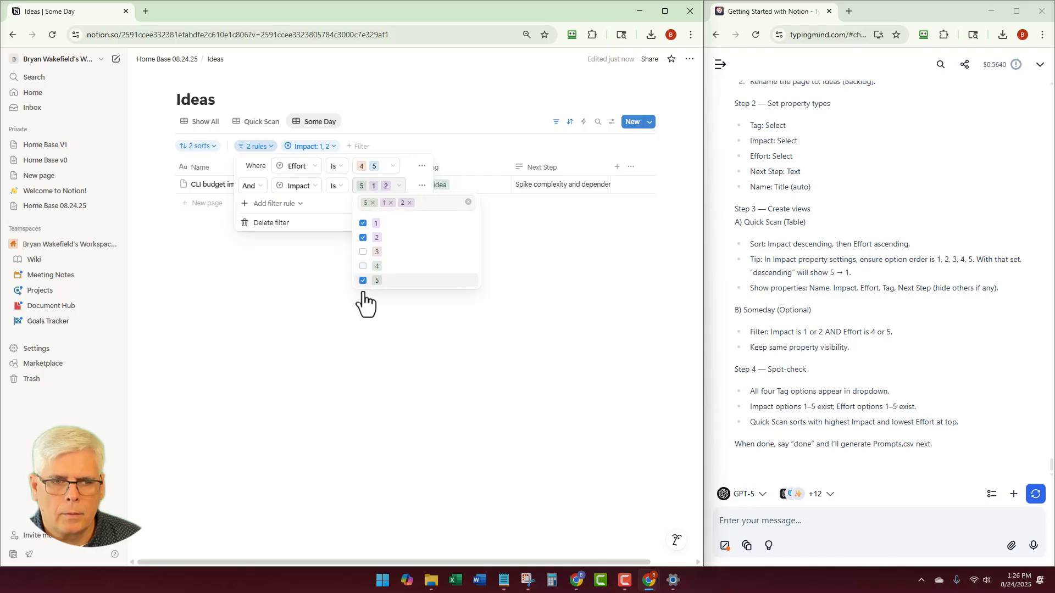
{"action": "left_click", "coordinate": [363, 282]}
{"action": "left_click", "coordinate": [295, 265]}
{"action": "left_click", "coordinate": [295, 265]}
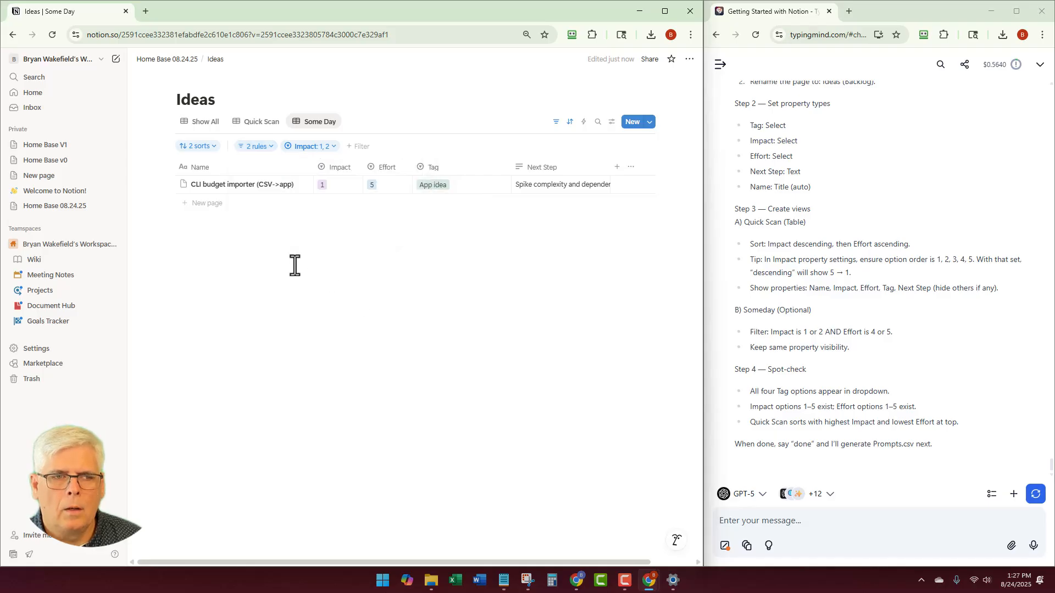
Clear and delete the separate Impact filter, keeping only the advanced filter in the Some Day view
{"action": "left_click", "coordinate": [333, 147]}
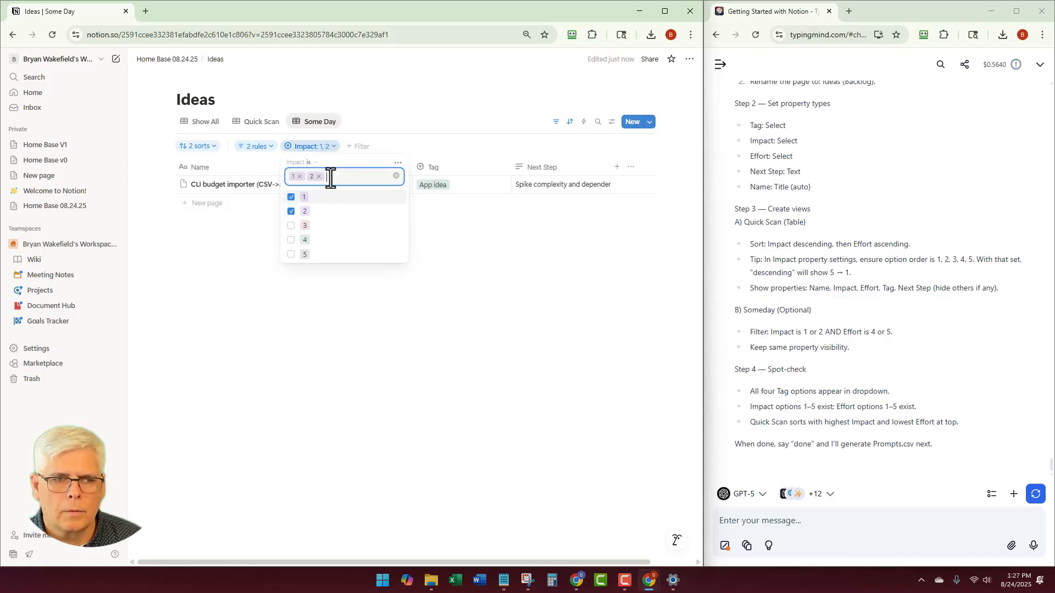
{"action": "left_click", "coordinate": [361, 300]}
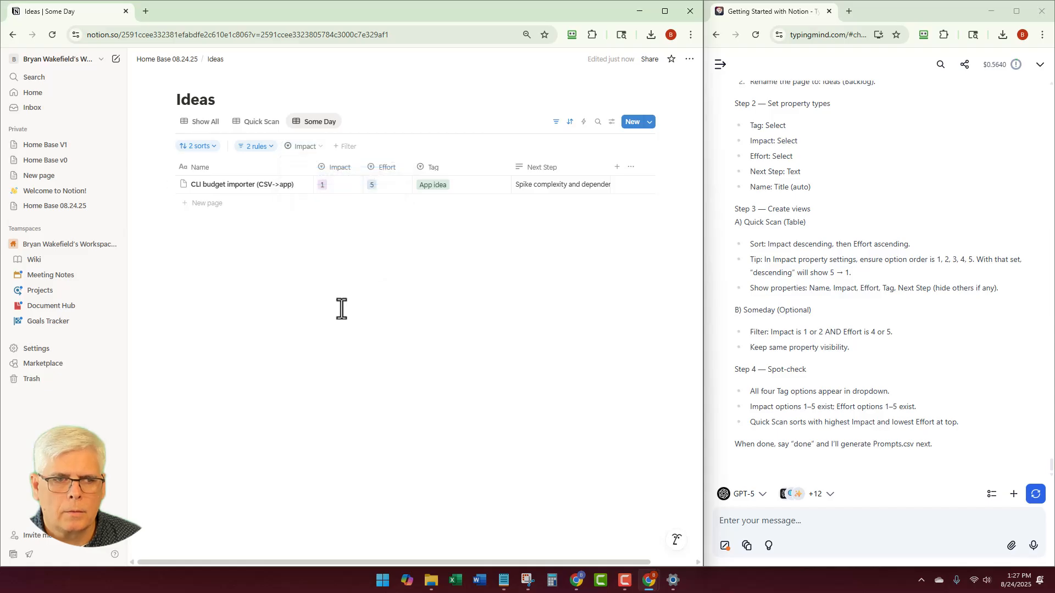
{"action": "left_click", "coordinate": [304, 146]}
{"action": "left_click", "coordinate": [398, 164]}
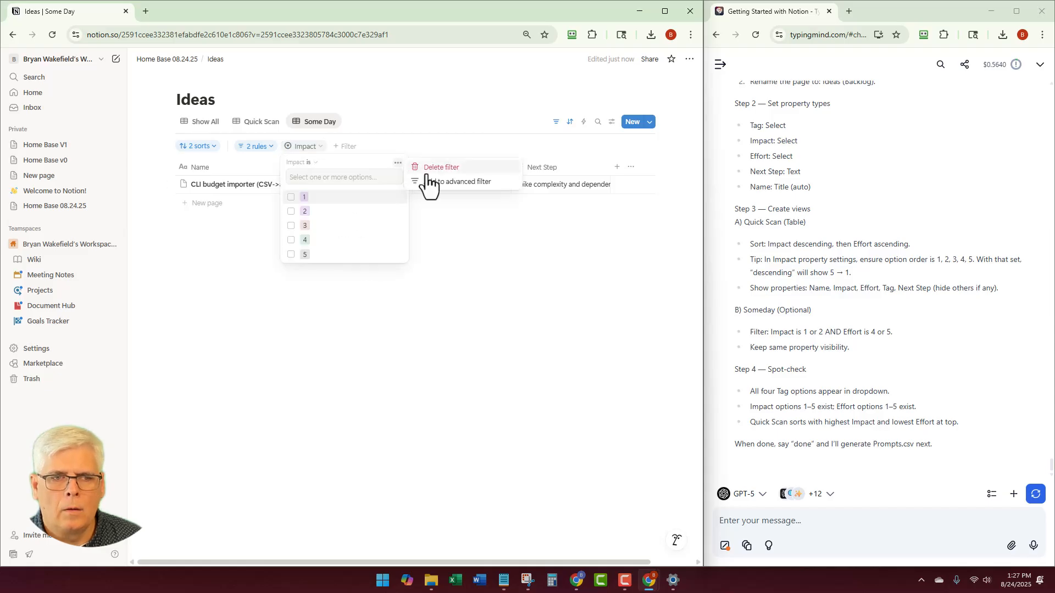
{"action": "left_click", "coordinate": [427, 171]}
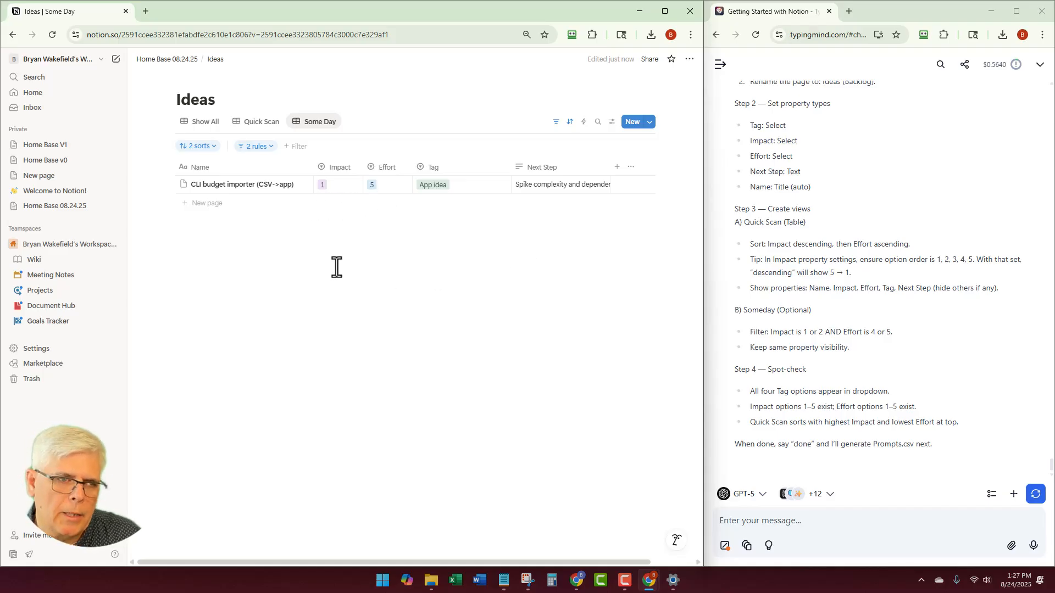
Capture the Quick Scan view as a screenshot and attach it to a chat message beginning "Here's Quick Scan and our Some Day"
{"action": "left_click", "coordinate": [259, 127]}
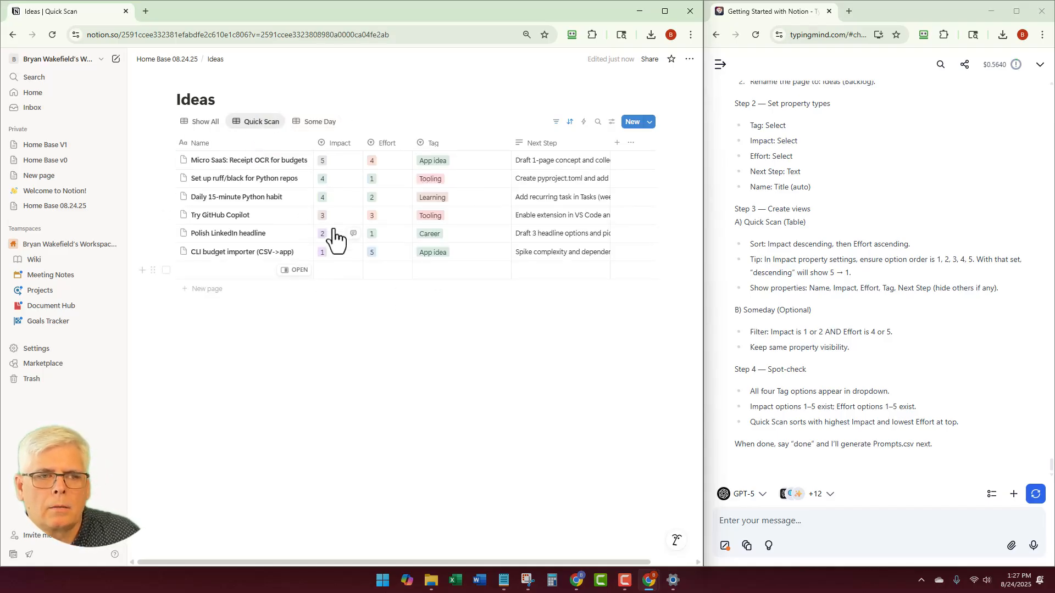
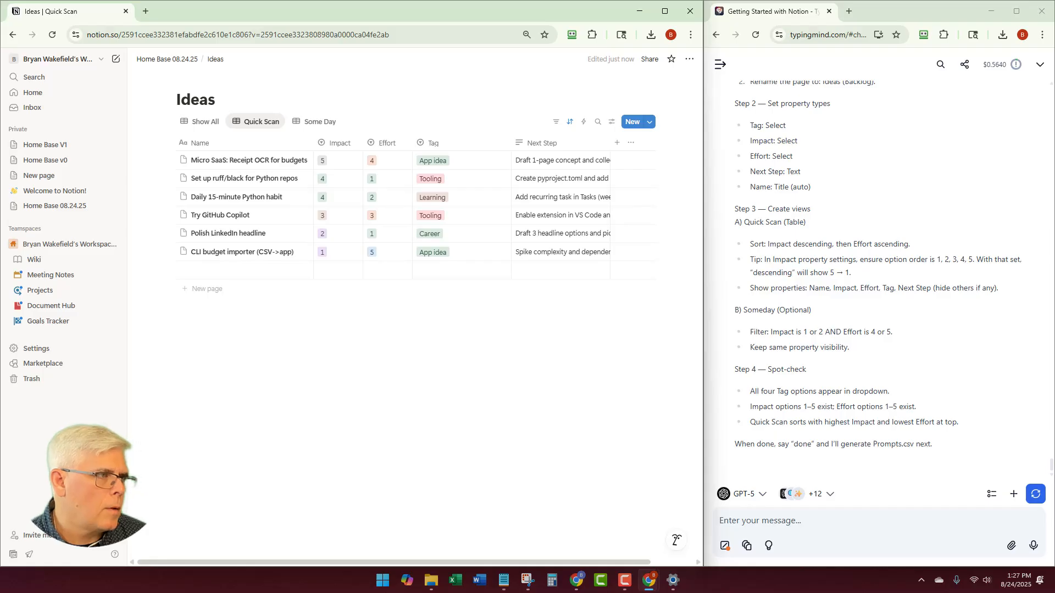
{"action": "key", "text": "super+shift+s"}
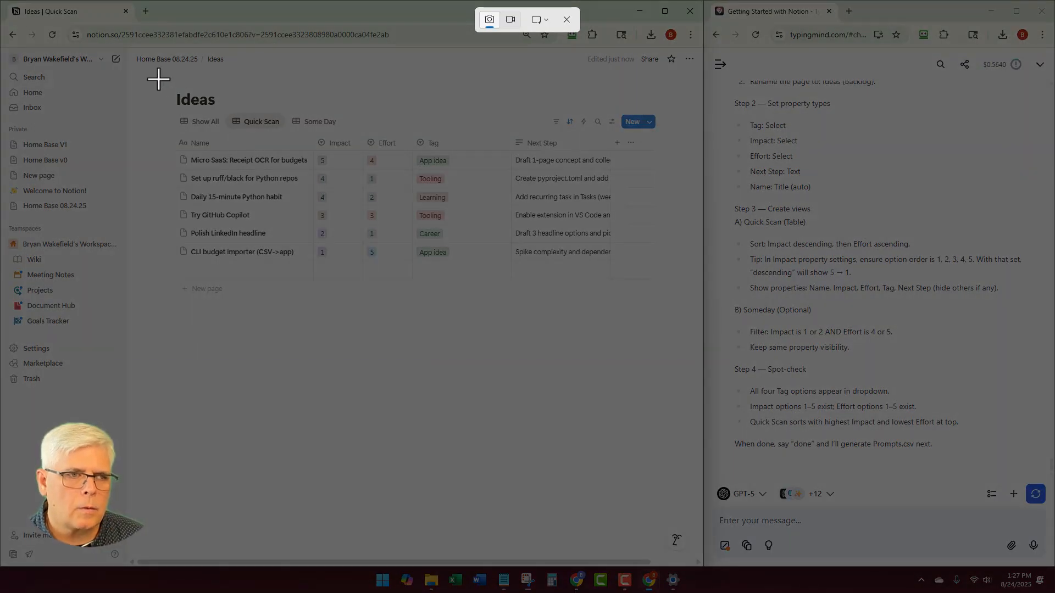
{"action": "left_click_drag", "start_coordinate": [159, 78], "coordinate": [672, 306]}
{"action": "left_click", "coordinate": [776, 528]}
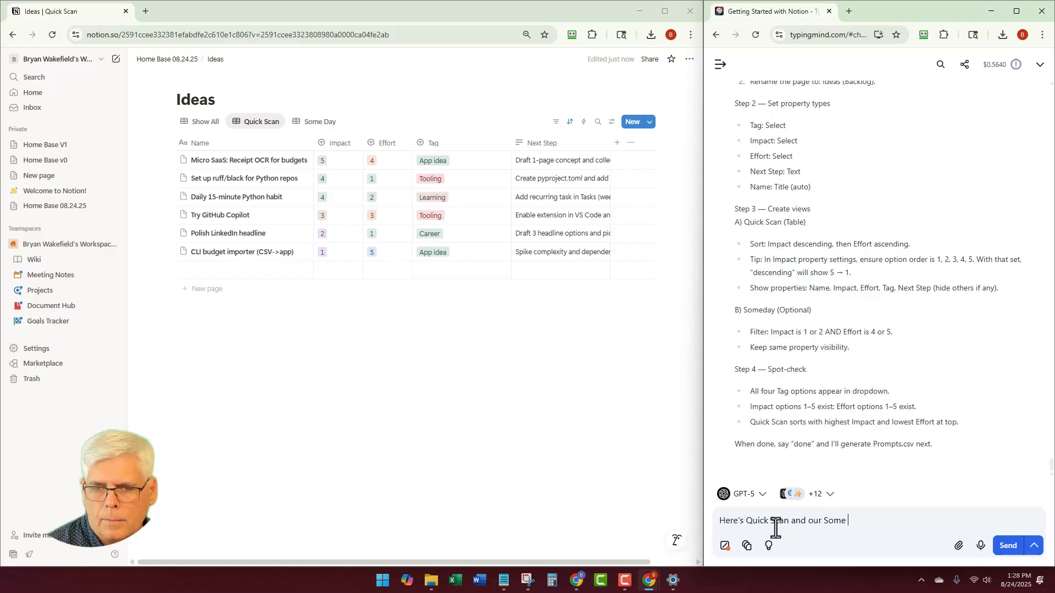
{"action": "key", "text": "ctrl+v"}
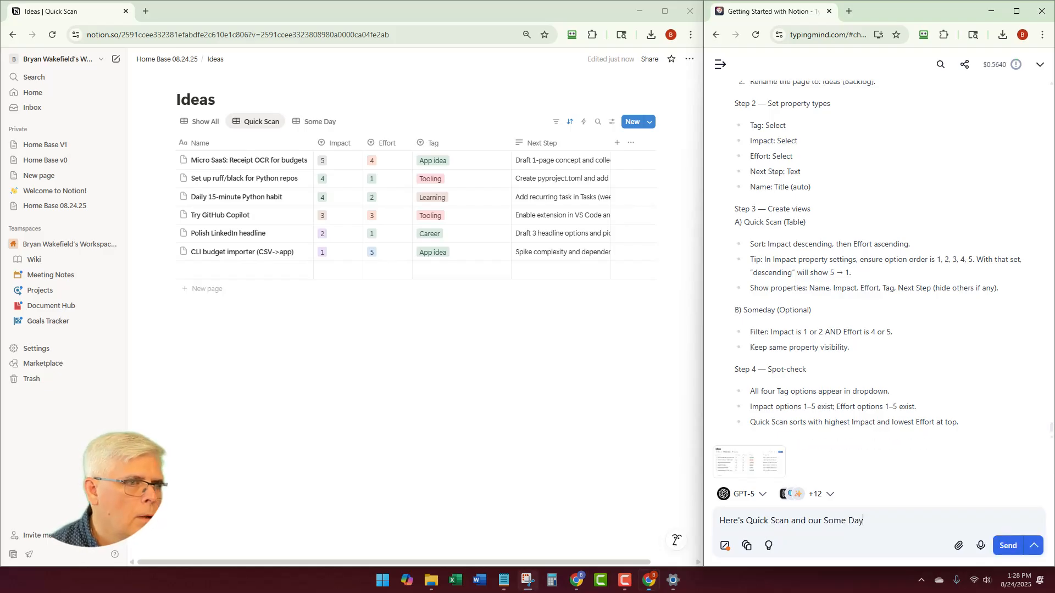
Attach a screenshot of the Some Day view, end the chat message with ", check me", and send it for review
{"action": "key", "text": "super+shift+s"}
{"action": "key", "text": "Escape"}
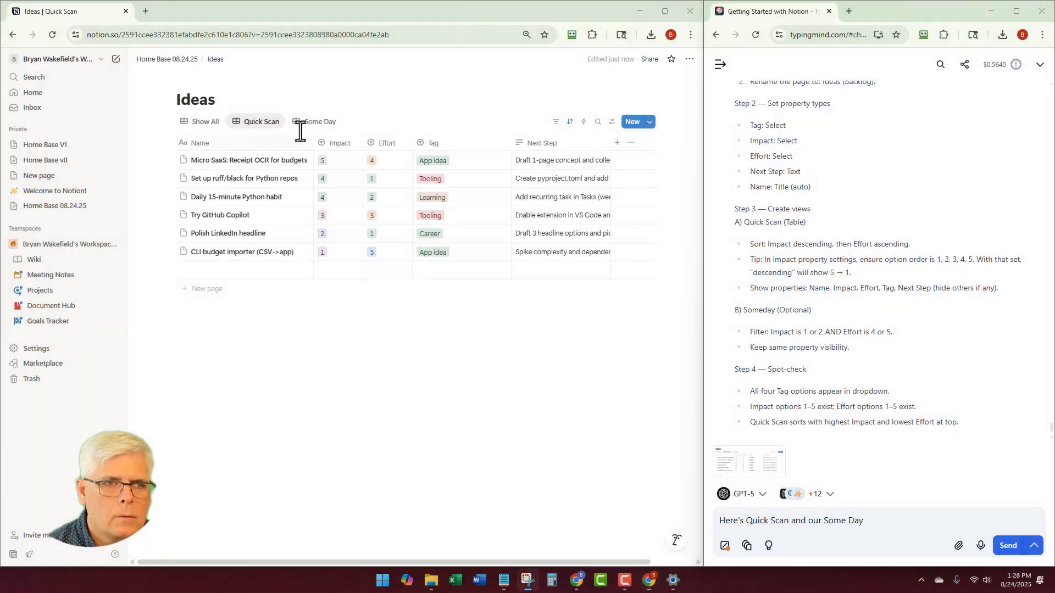
{"action": "left_click", "coordinate": [312, 121]}
{"action": "key", "text": "super+shift+s"}
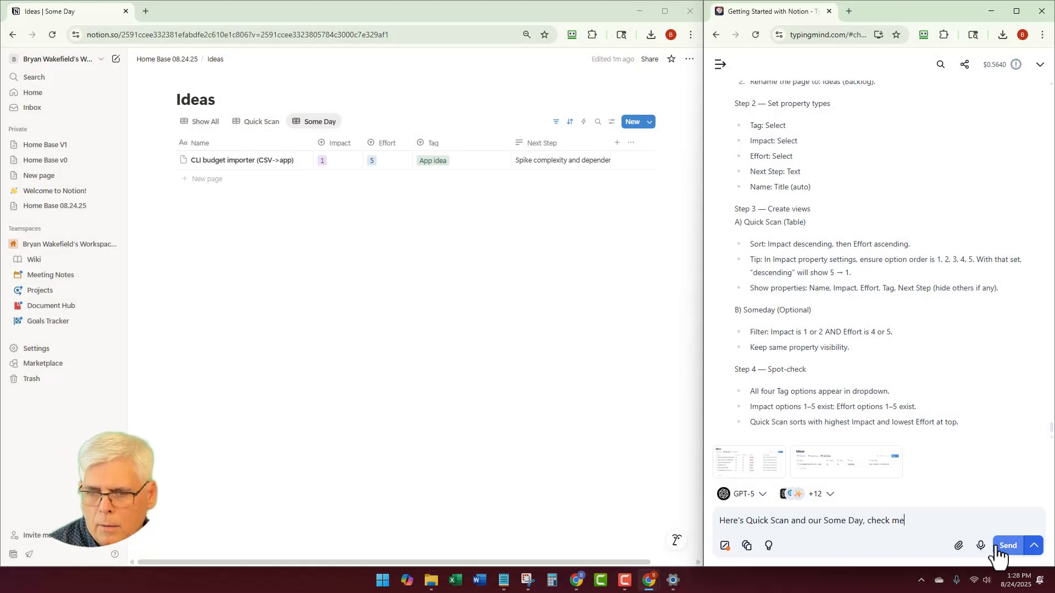
{"action": "left_click", "coordinate": [996, 548]}
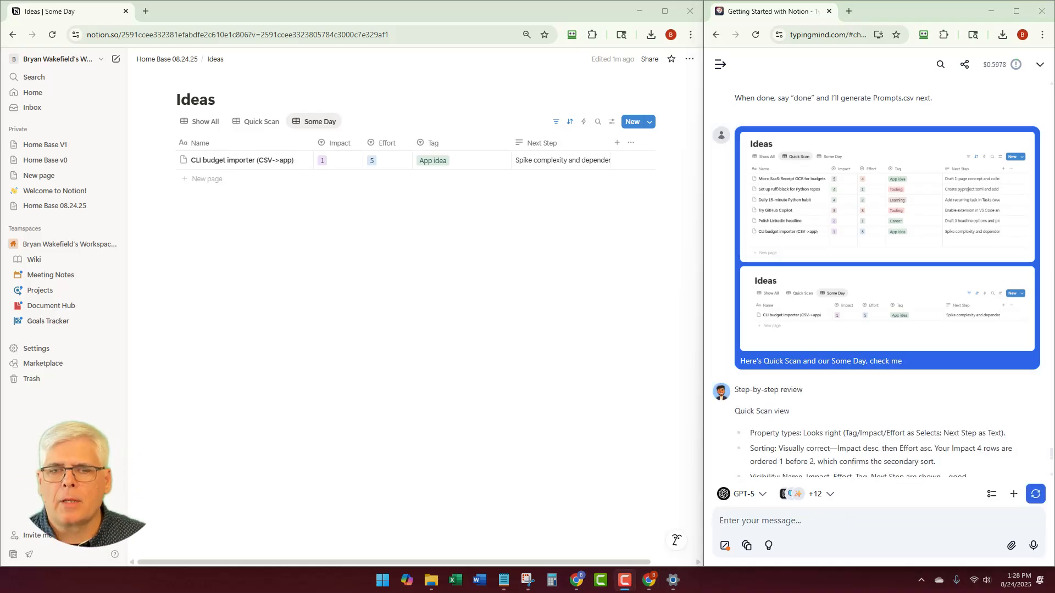
{"action": "scroll", "coordinate": [777, 338], "scroll_direction": "down", "scroll_amount": 3}
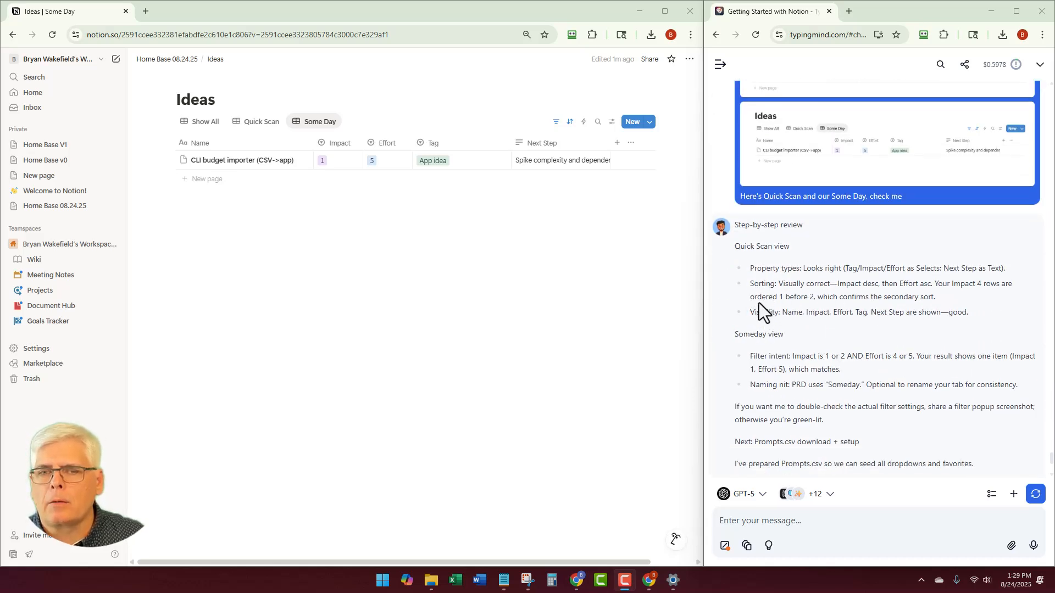
{"action": "scroll", "coordinate": [780, 300], "scroll_direction": "down", "scroll_amount": 1}
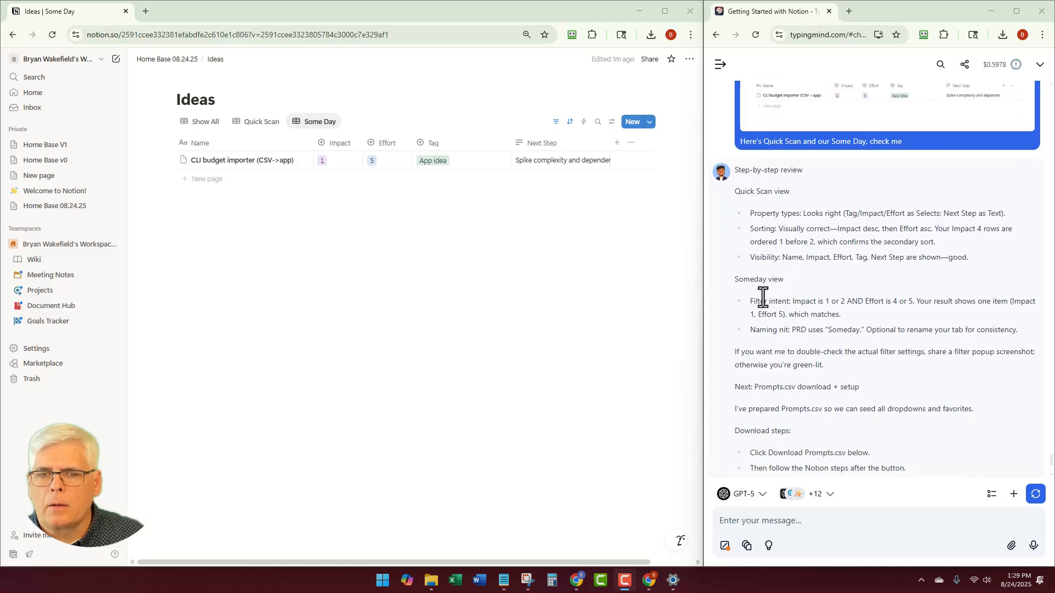
Rename the Some Day view of the Ideas database to "Someday"
{"action": "scroll", "coordinate": [763, 297], "scroll_direction": "down", "scroll_amount": 1}
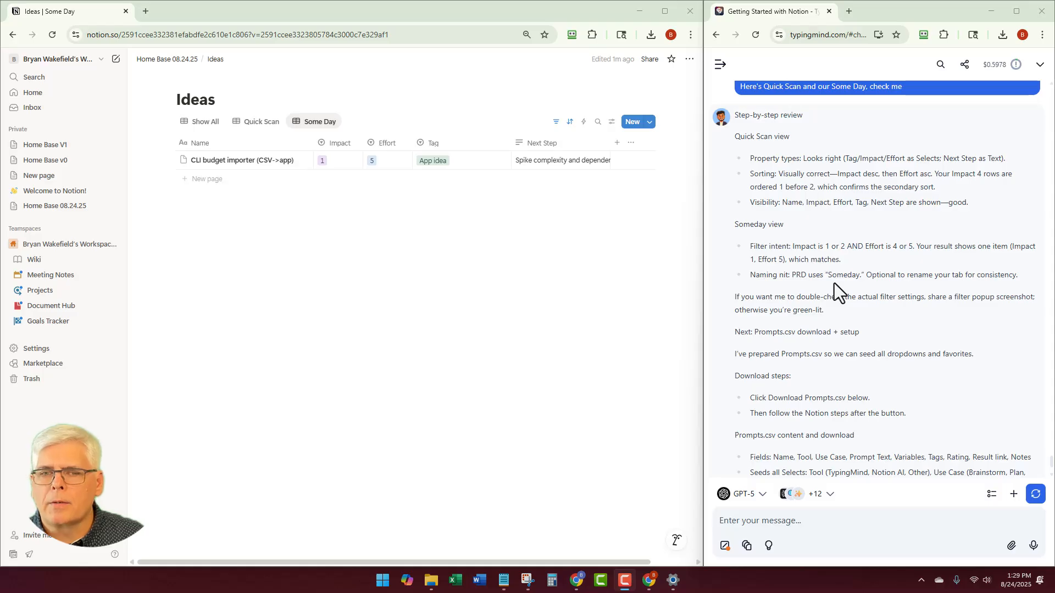
{"action": "left_click", "coordinate": [318, 122]}
{"action": "left_click", "coordinate": [323, 156]}
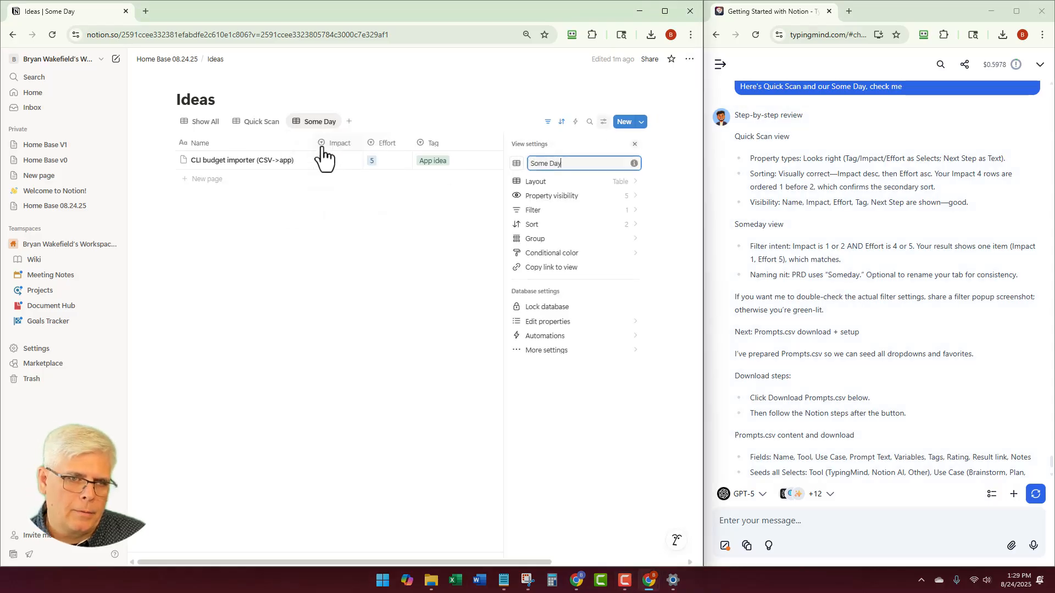
{"action": "key", "text": "BackSpace"}
{"action": "key", "text": "BackSpace"}
{"action": "key", "text": "BackSpace"}
{"action": "key", "text": "BackSpace"}
{"action": "type", "text": "day"}
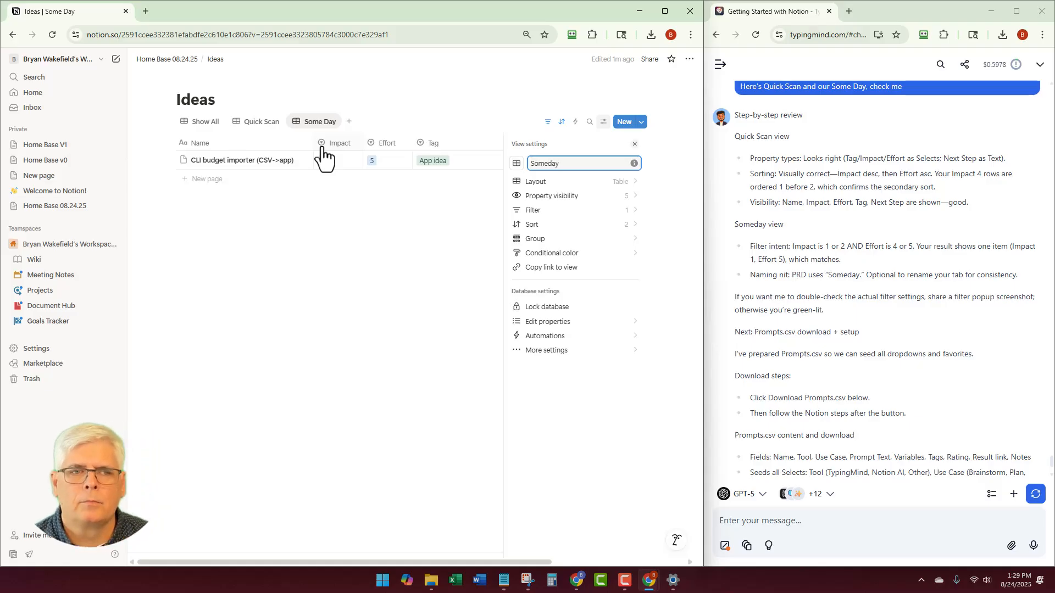
{"action": "left_click", "coordinate": [353, 272]}
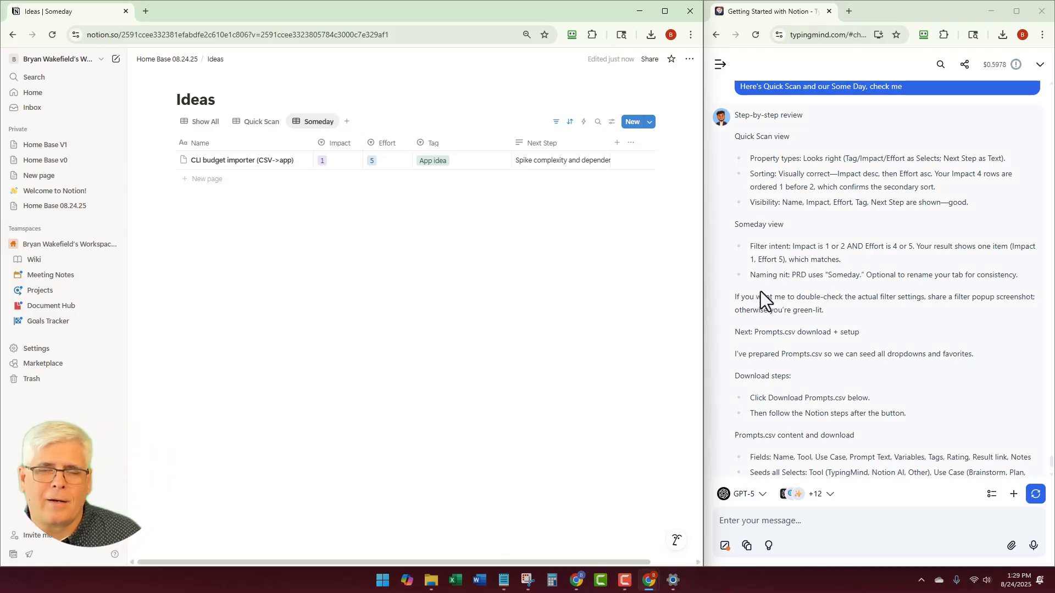
Send the chat message "Yes, we are ready for the next one" to request the Prompts.csv file
{"action": "scroll", "coordinate": [723, 292], "scroll_direction": "down", "scroll_amount": 2}
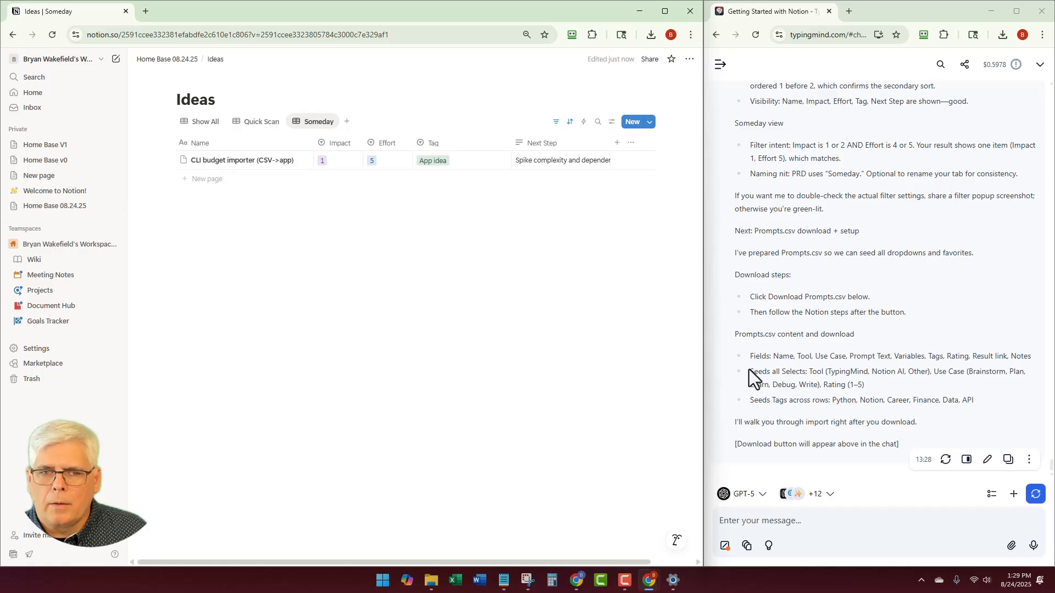
{"action": "left_click", "coordinate": [763, 522]}
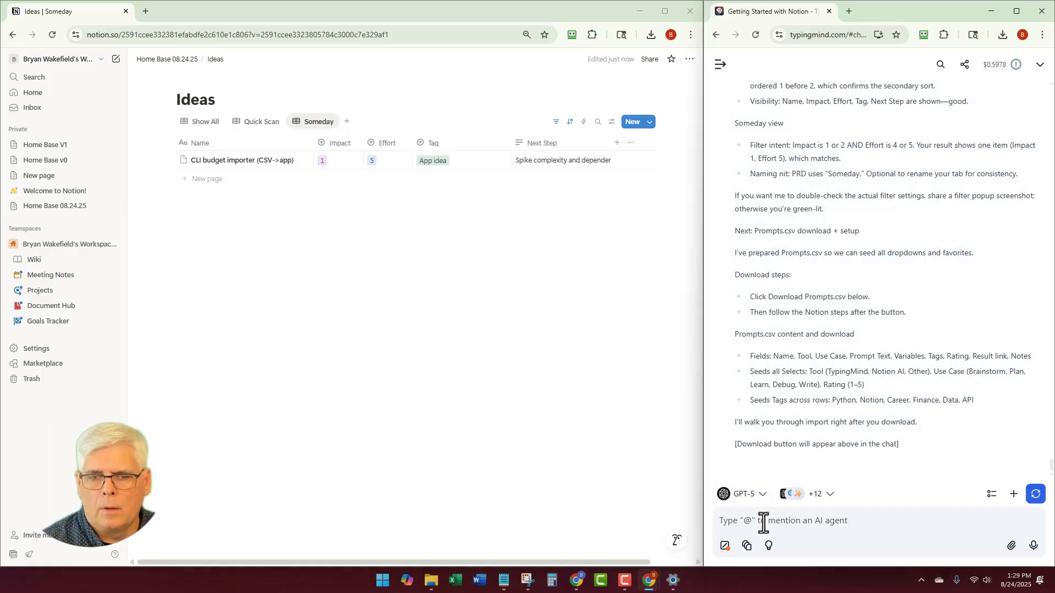
{"action": "type", "text": "Yes, we are ready f"}
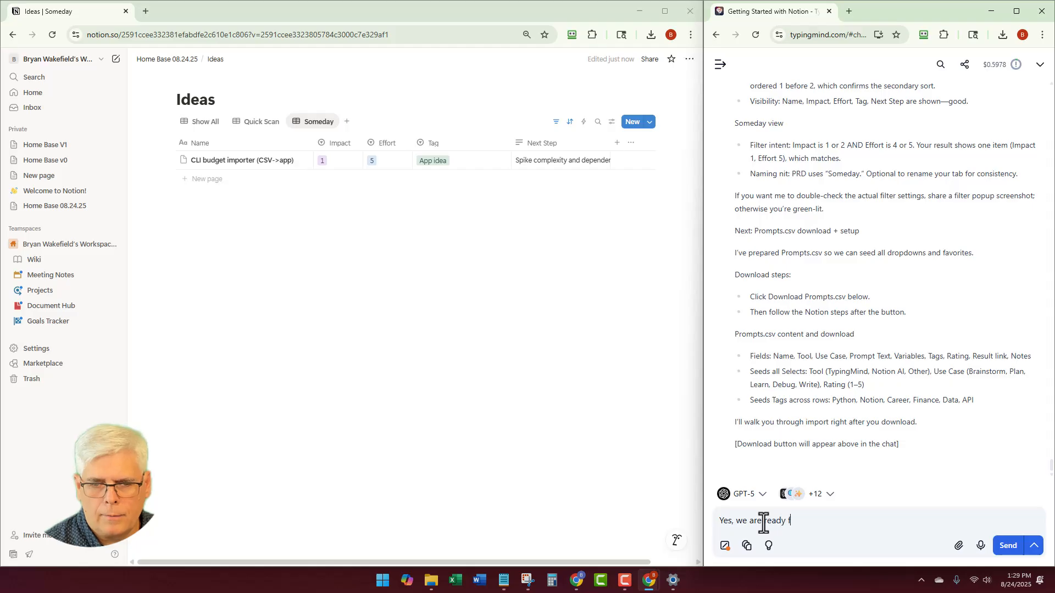
{"action": "type", "text": "or the next one"}
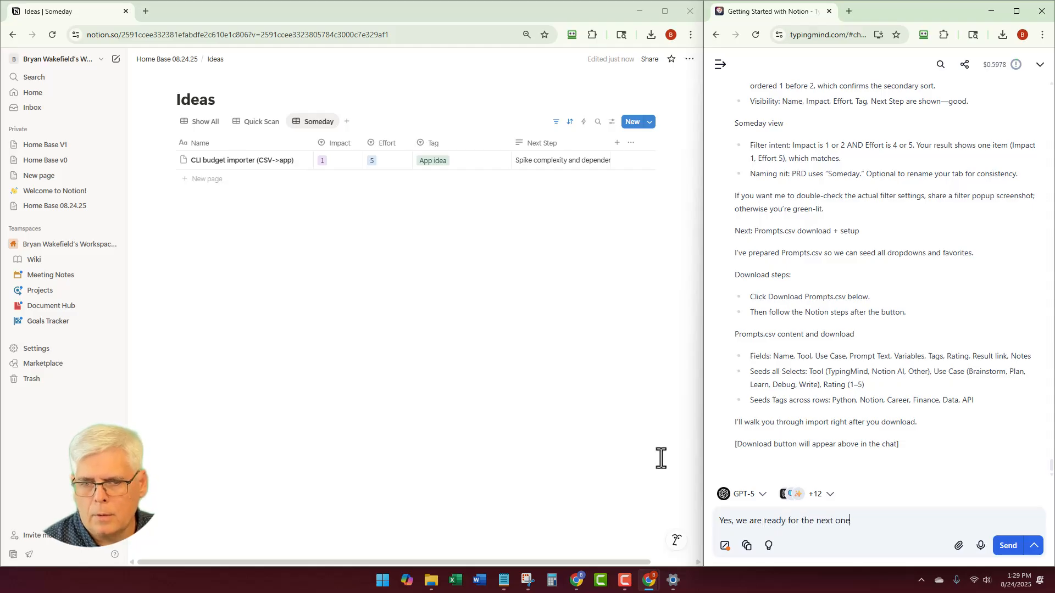
{"action": "key", "text": "Return"}
Open the Home Base 08.24.25 page, then open the chat's generated content in its own window and download Prompts.csv
{"action": "left_click", "coordinate": [54, 206]}
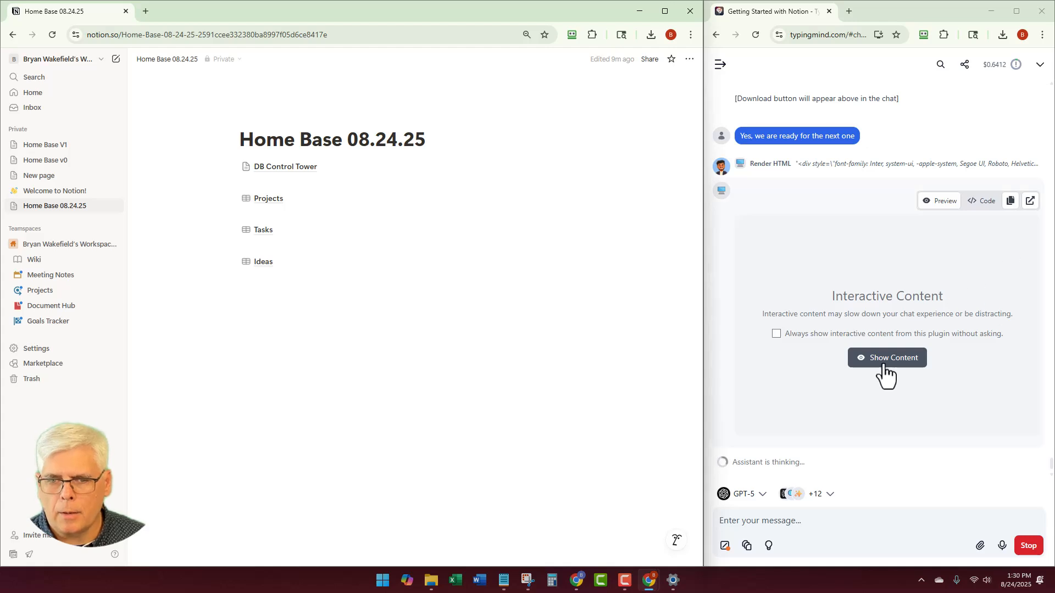
{"action": "left_click", "coordinate": [1030, 203]}
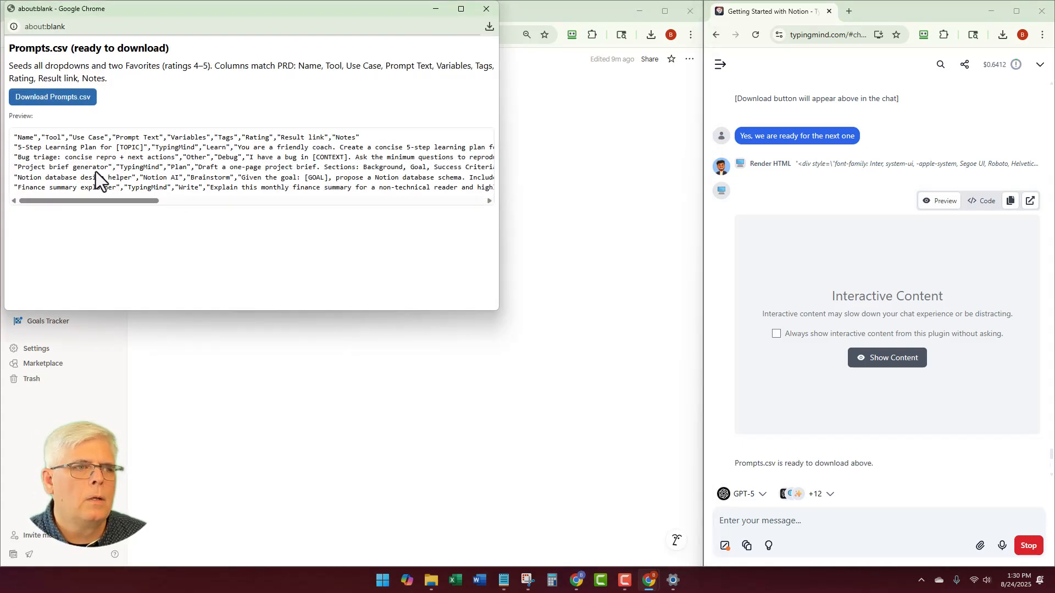
{"action": "left_click", "coordinate": [59, 100]}
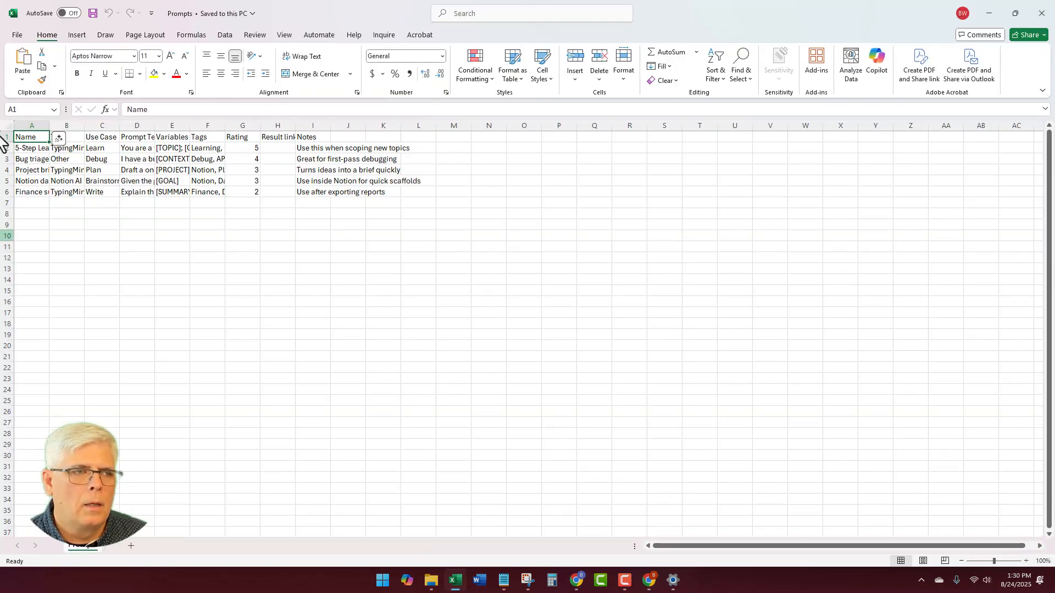
Widen the columns of Prompts.csv in Excel and compare its fields with the Prompts section of Home Base.txt, then close the file and download window
{"action": "left_click_drag", "start_coordinate": [32, 125], "coordinate": [383, 126]}
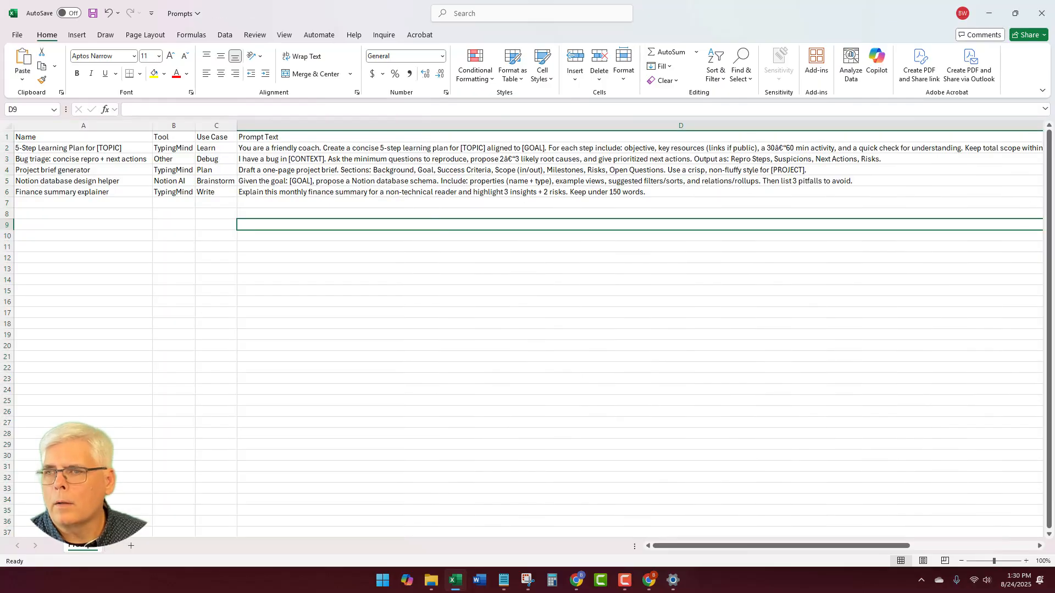
{"action": "left_click_drag", "start_coordinate": [1054, 189], "coordinate": [759, 222]}
{"action": "scroll", "coordinate": [717, 350], "scroll_direction": "down", "scroll_amount": 15}
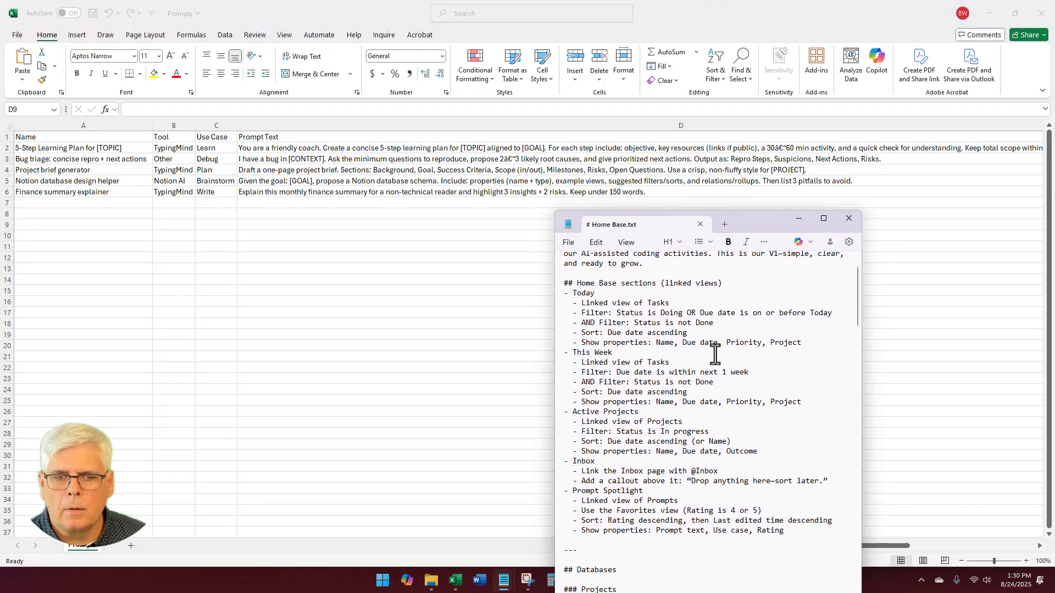
{"action": "scroll", "coordinate": [715, 354], "scroll_direction": "down", "scroll_amount": 3}
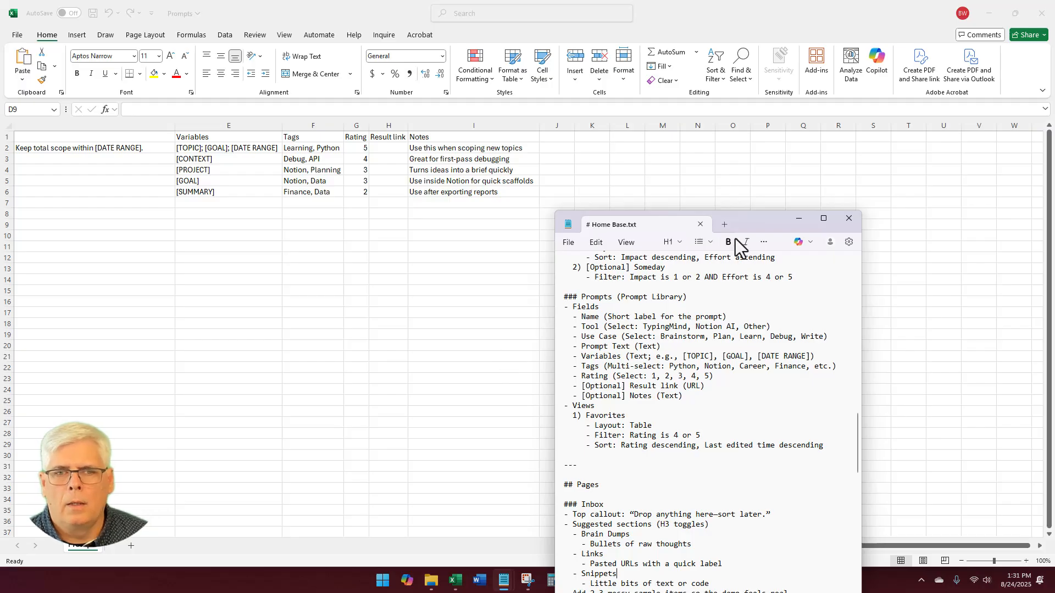
{"action": "left_click", "coordinate": [798, 218]}
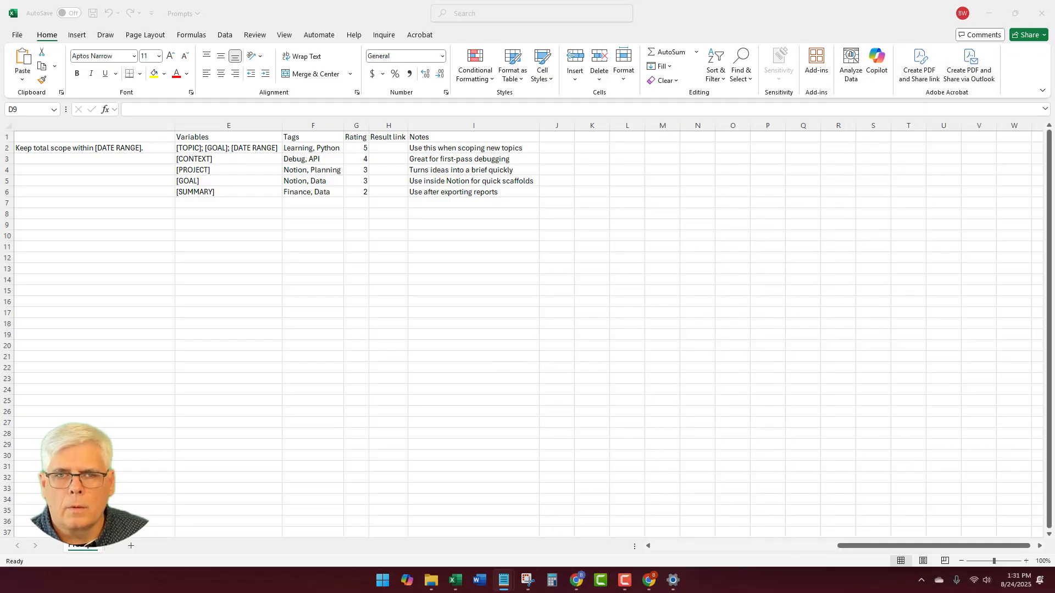
{"action": "left_click", "coordinate": [1041, 13]}
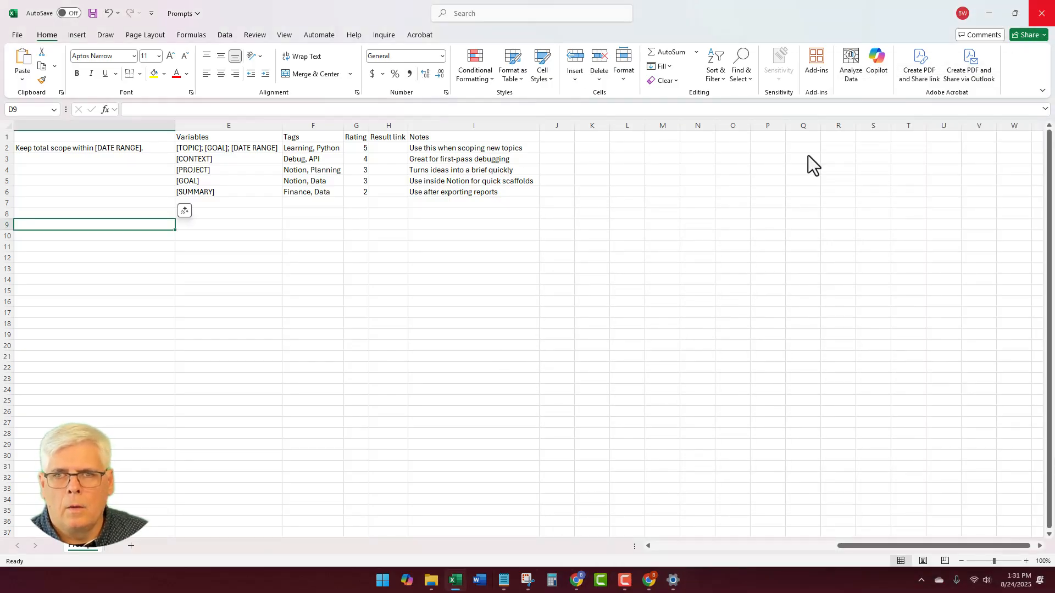
{"action": "left_click", "coordinate": [581, 440]}
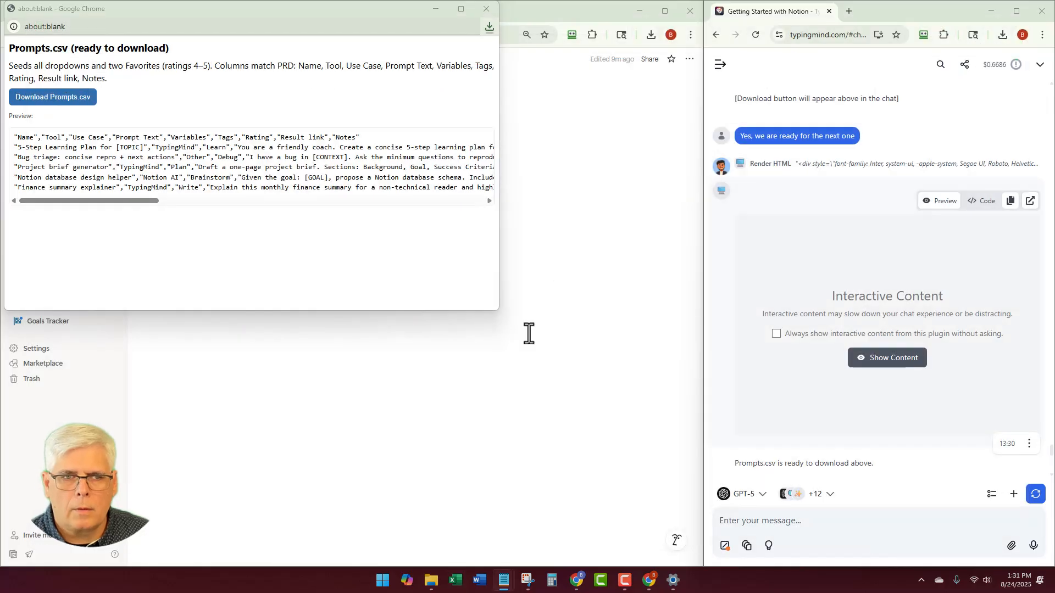
{"action": "left_click", "coordinate": [487, 10]}
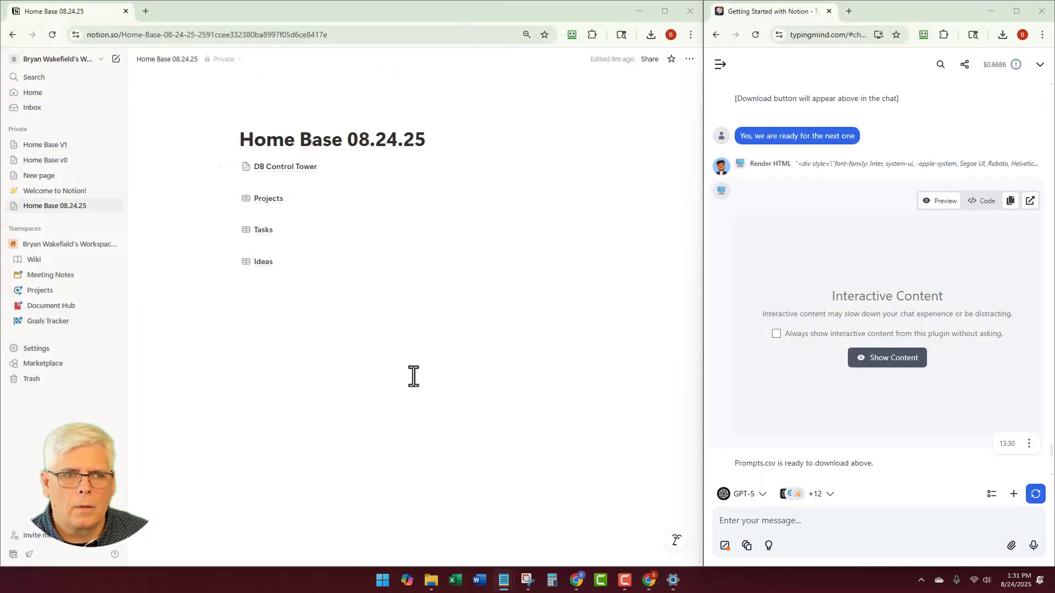
Start a CSV import below Ideas on the Home Base page, upload Prompts.csv as a new database and continue to the column setup
{"action": "scroll", "coordinate": [755, 373], "scroll_direction": "down", "scroll_amount": 5}
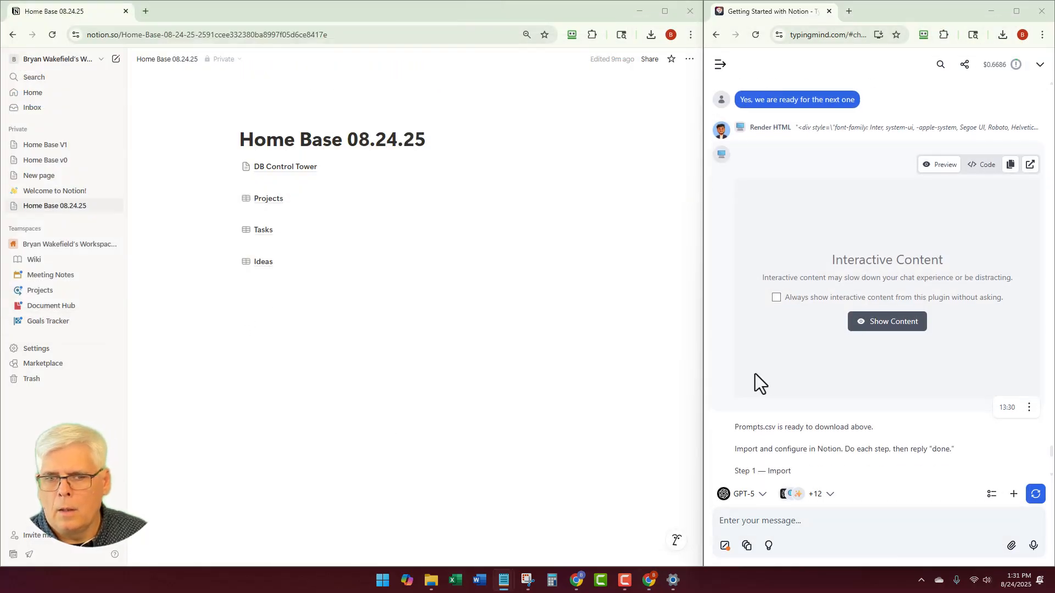
{"action": "scroll", "coordinate": [733, 340], "scroll_direction": "down", "scroll_amount": 2}
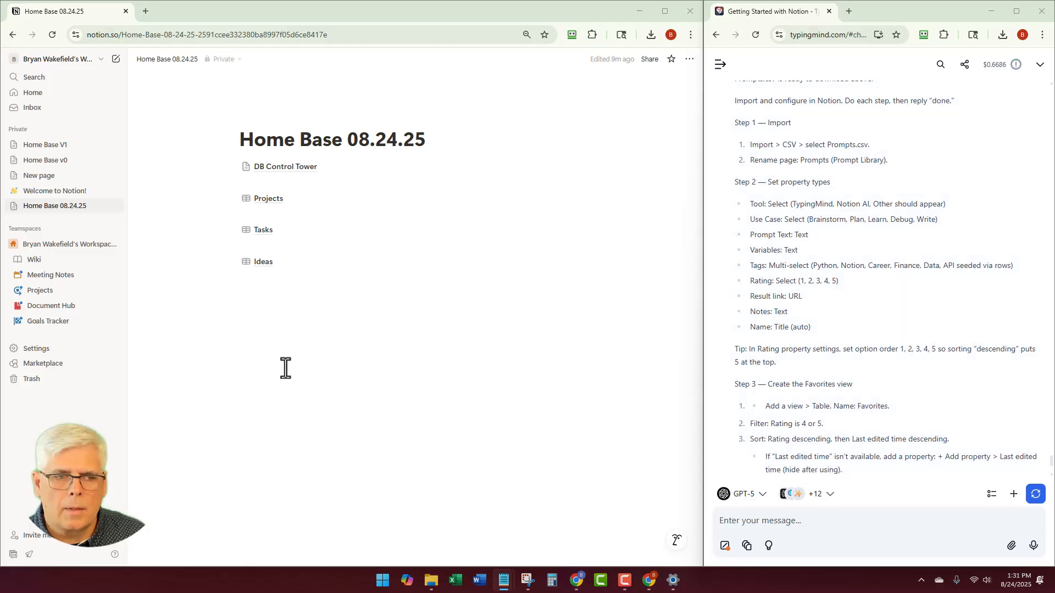
{"action": "left_click", "coordinate": [279, 299]}
{"action": "type", "text": "/import"}
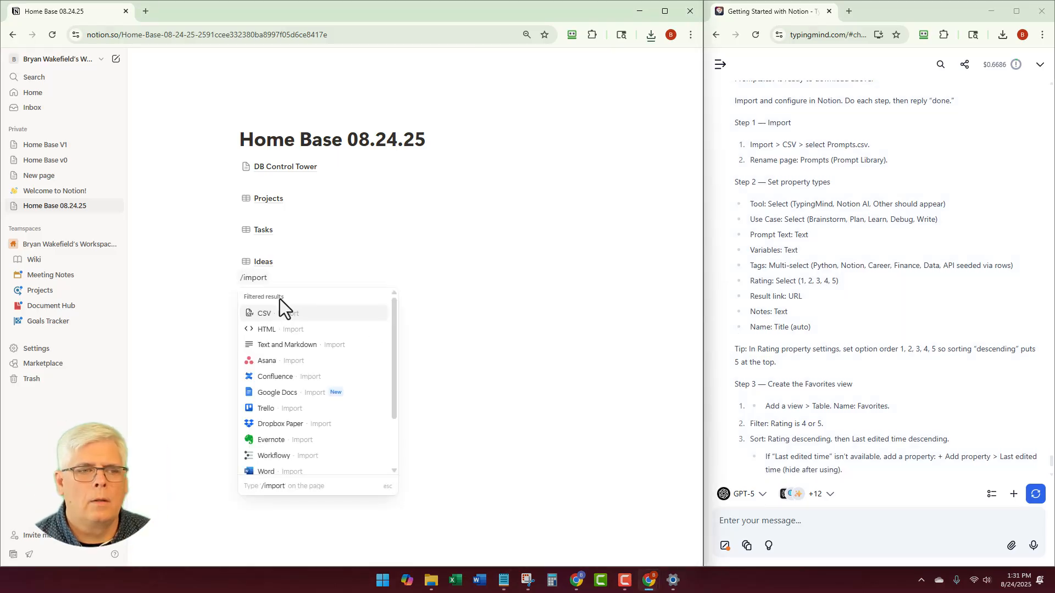
{"action": "left_click", "coordinate": [269, 315]}
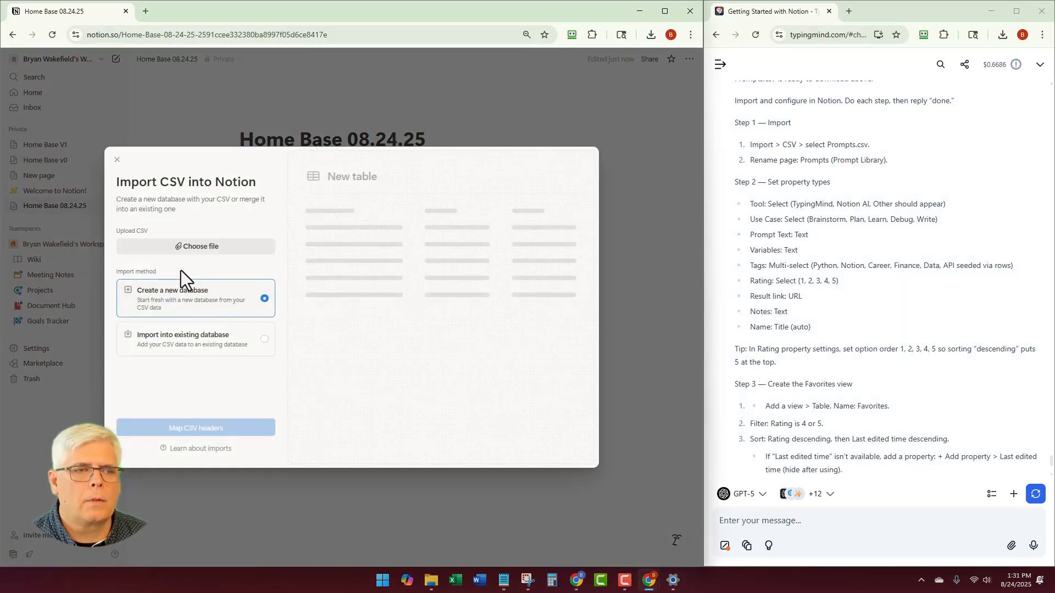
{"action": "left_click", "coordinate": [182, 248]}
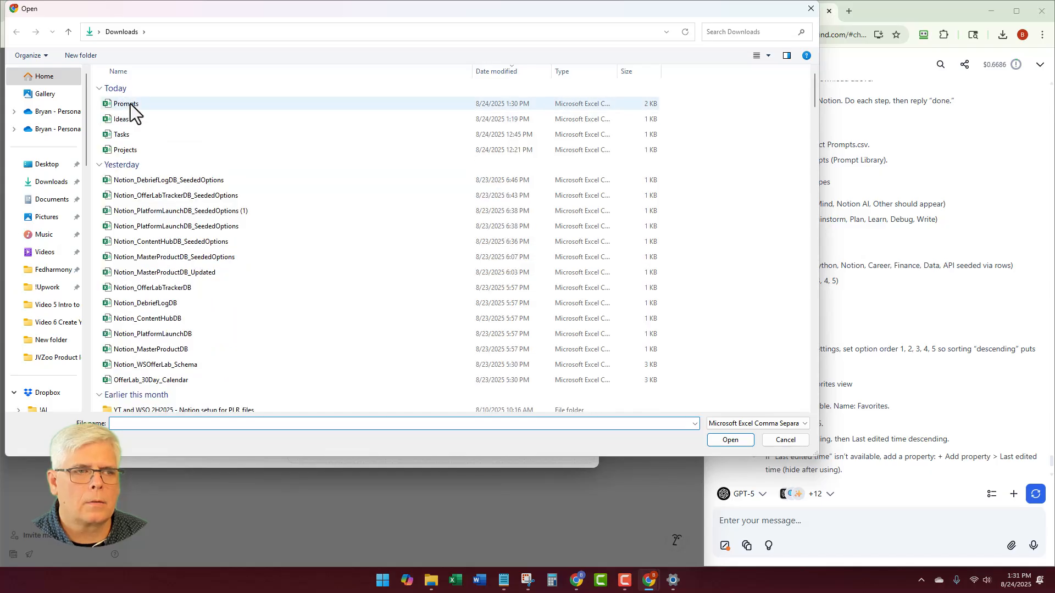
{"action": "left_click", "coordinate": [130, 103]}
{"action": "left_click", "coordinate": [738, 444]}
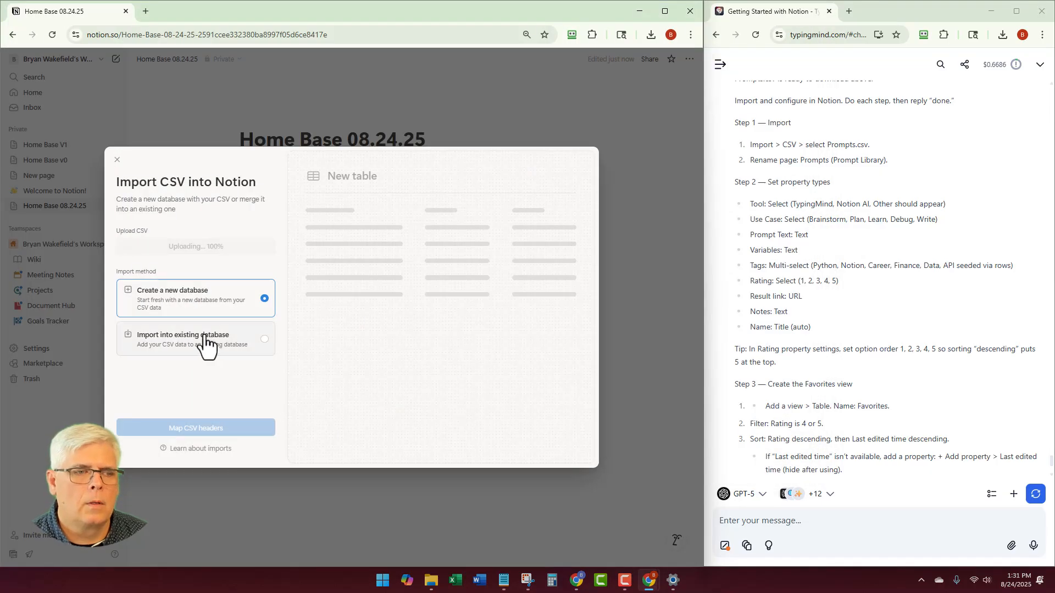
{"action": "left_click", "coordinate": [181, 431]}
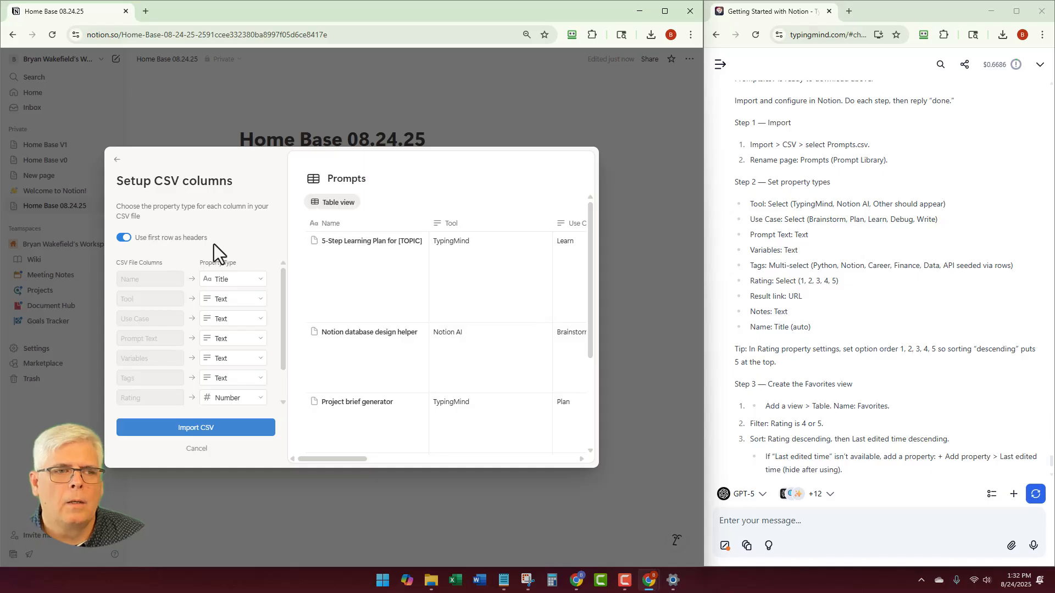
{"action": "scroll", "coordinate": [372, 266], "scroll_direction": "down", "scroll_amount": 3}
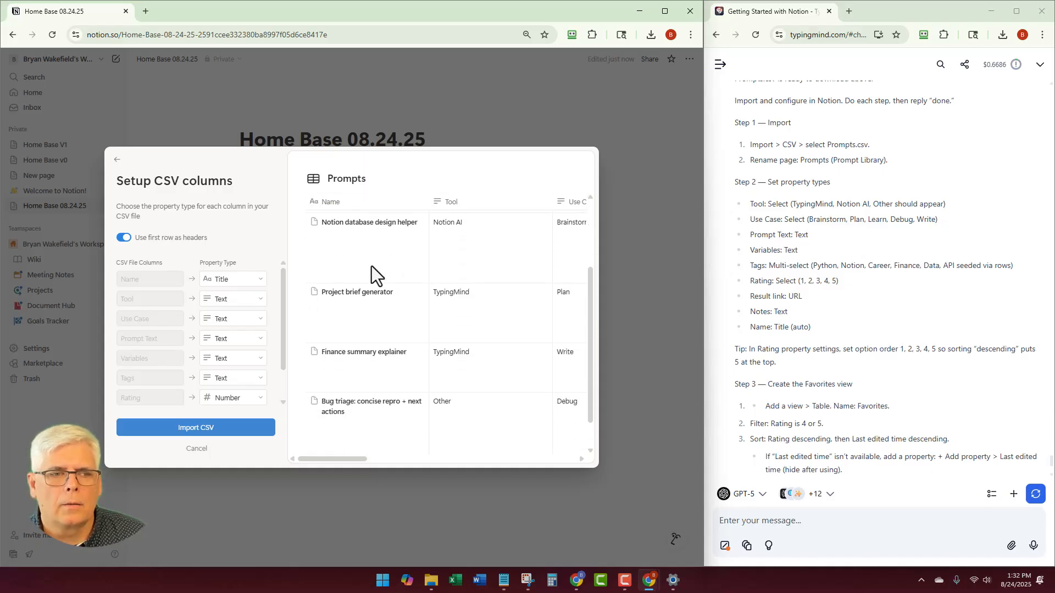
Set the property types of the Tool and Use Case columns to Select in the CSV column setup
{"action": "scroll", "coordinate": [372, 266], "scroll_direction": "up", "scroll_amount": 3}
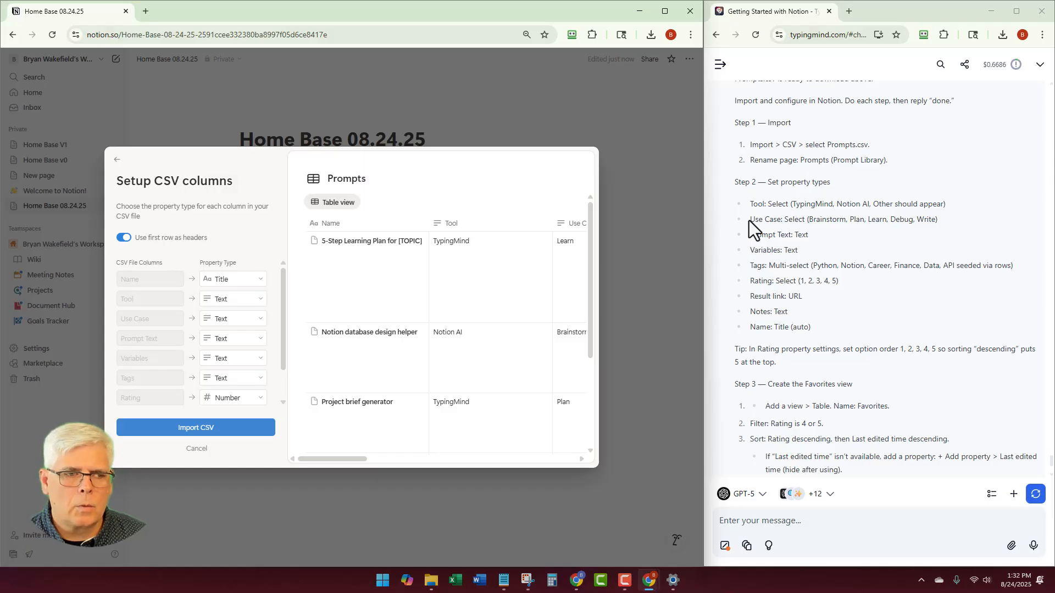
{"action": "left_click", "coordinate": [265, 301]}
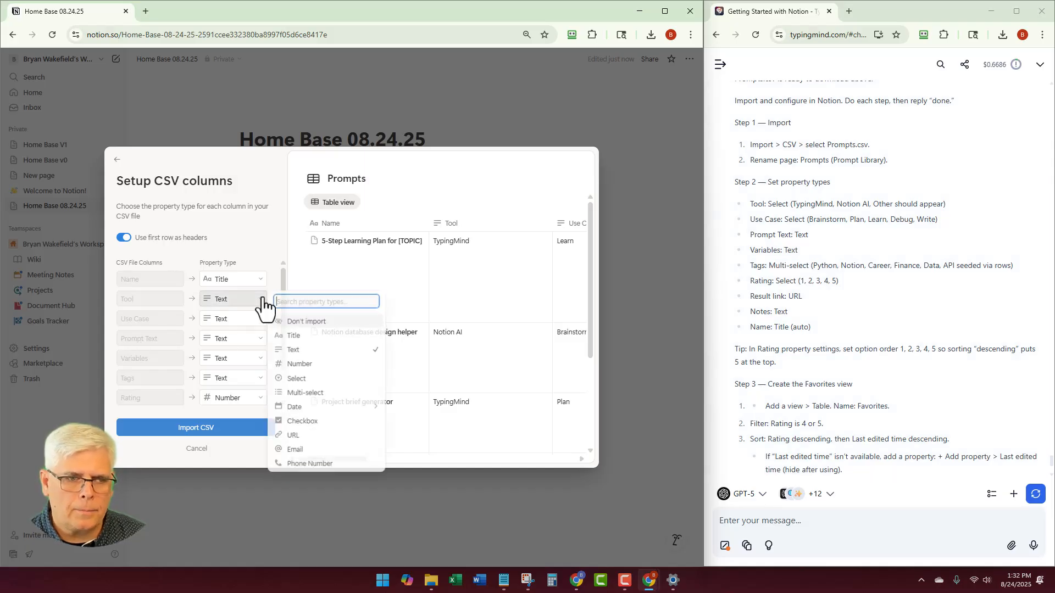
{"action": "left_click", "coordinate": [306, 367]}
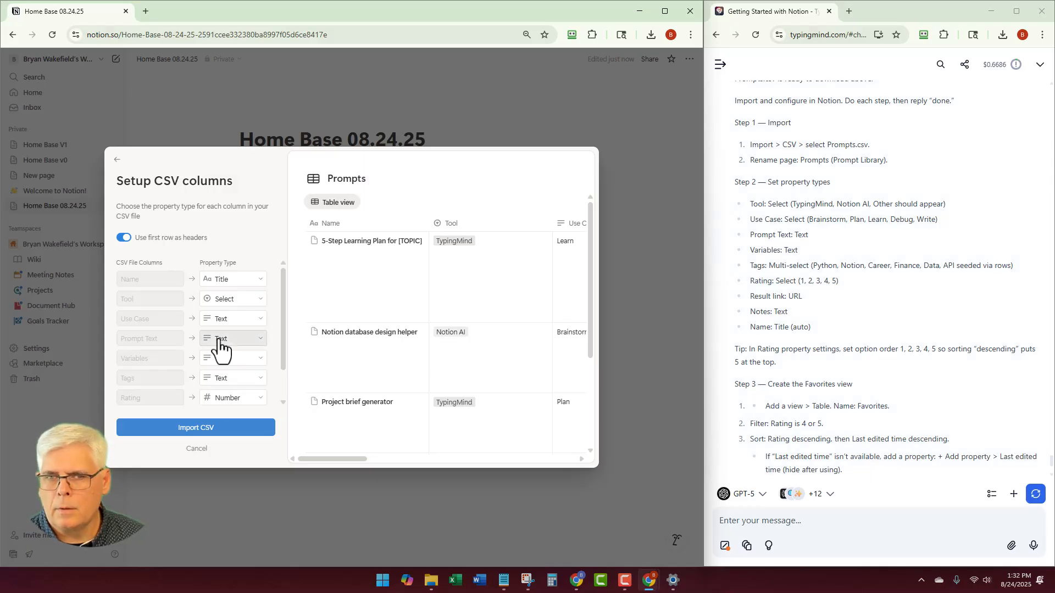
{"action": "left_click", "coordinate": [254, 324]}
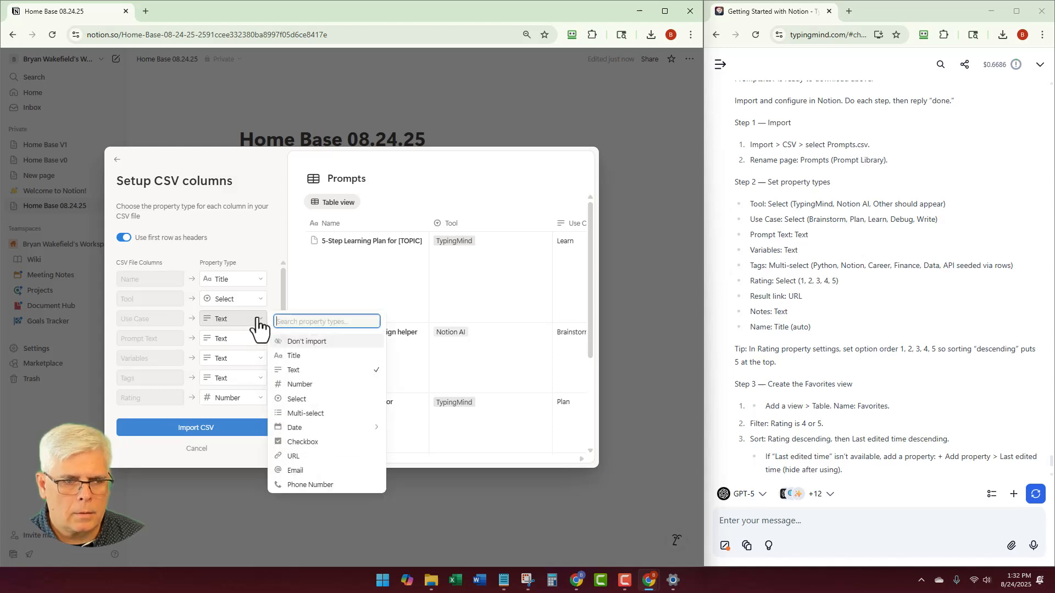
{"action": "left_click", "coordinate": [298, 402]}
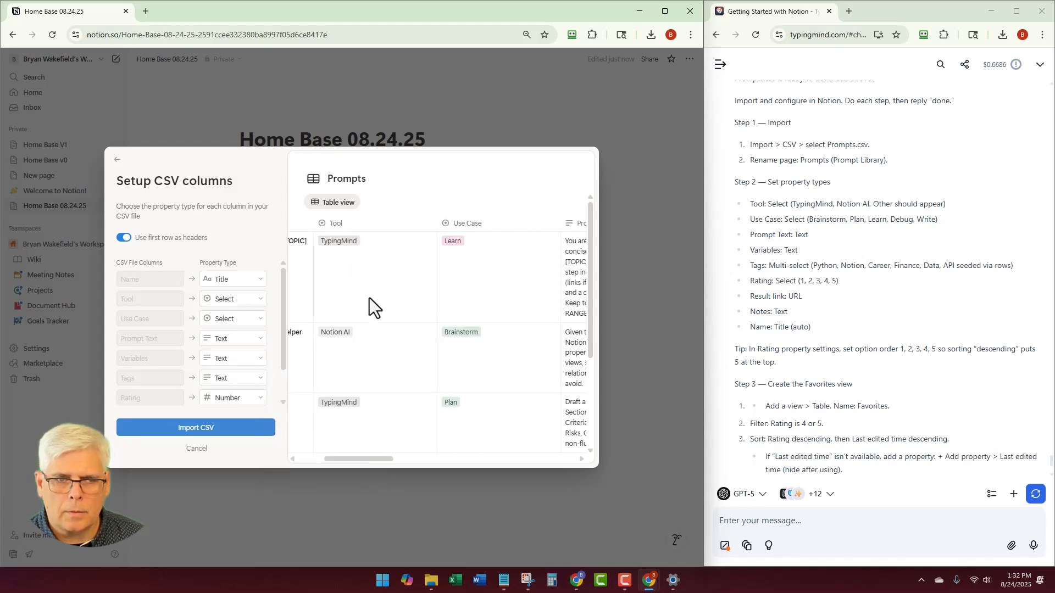
Check the remaining columns in the Prompts preview and set the Tags column's property type to Multi-select
{"action": "scroll", "coordinate": [490, 278], "scroll_direction": "right", "scroll_amount": 5}
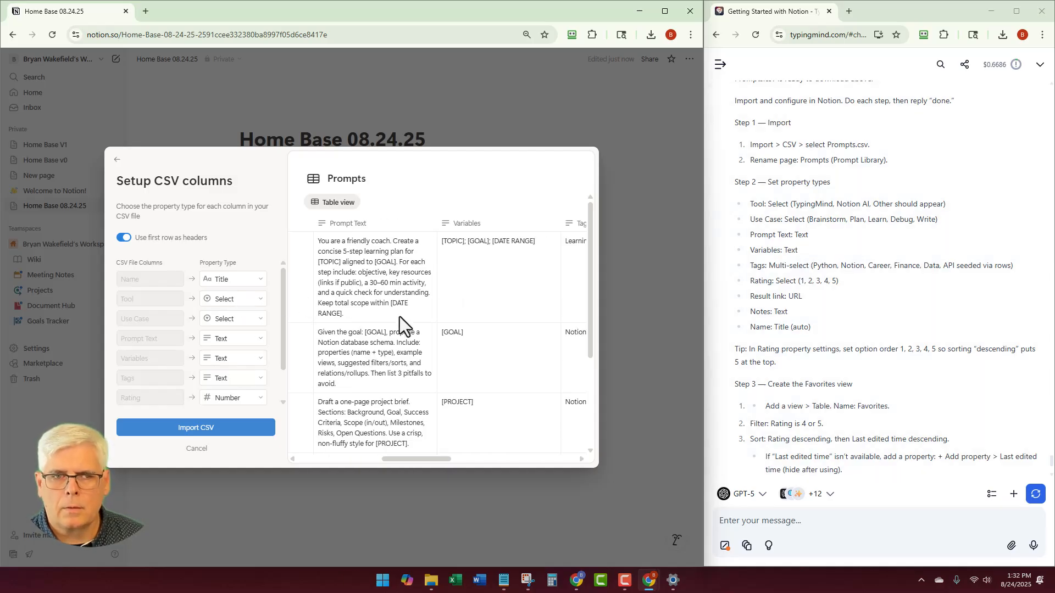
{"action": "scroll", "coordinate": [409, 313], "scroll_direction": "right", "scroll_amount": 2}
{"action": "scroll", "coordinate": [409, 312], "scroll_direction": "left", "scroll_amount": 7}
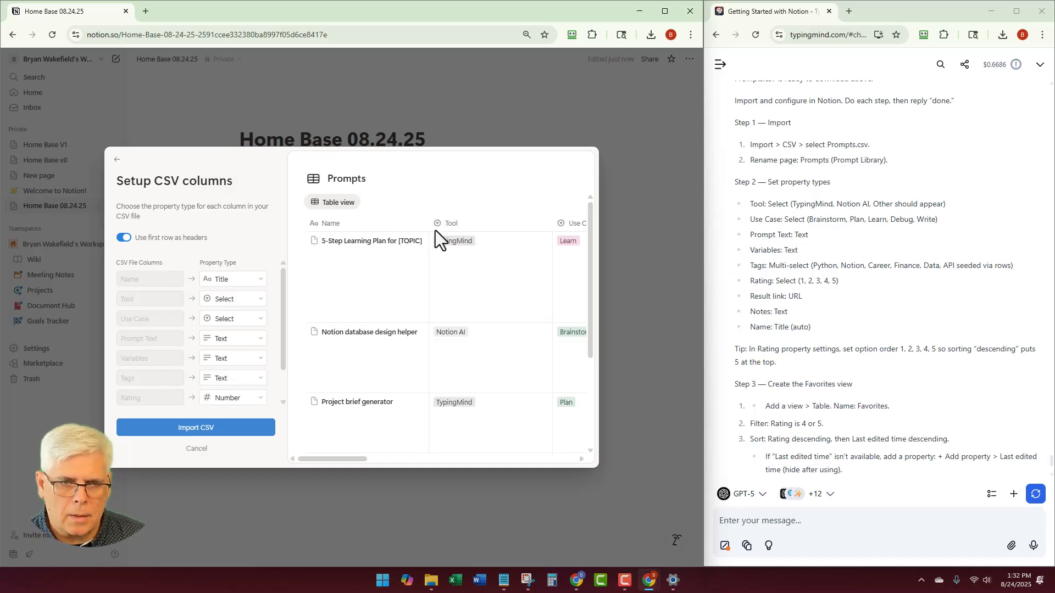
{"action": "scroll", "coordinate": [435, 230], "scroll_direction": "right", "scroll_amount": 3}
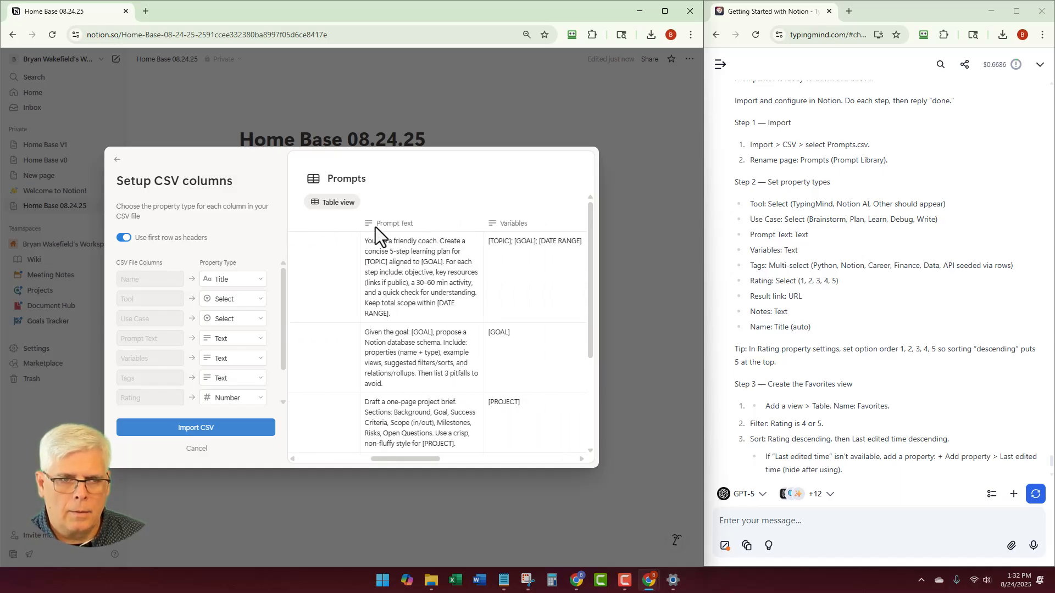
{"action": "scroll", "coordinate": [442, 230], "scroll_direction": "right", "scroll_amount": 3}
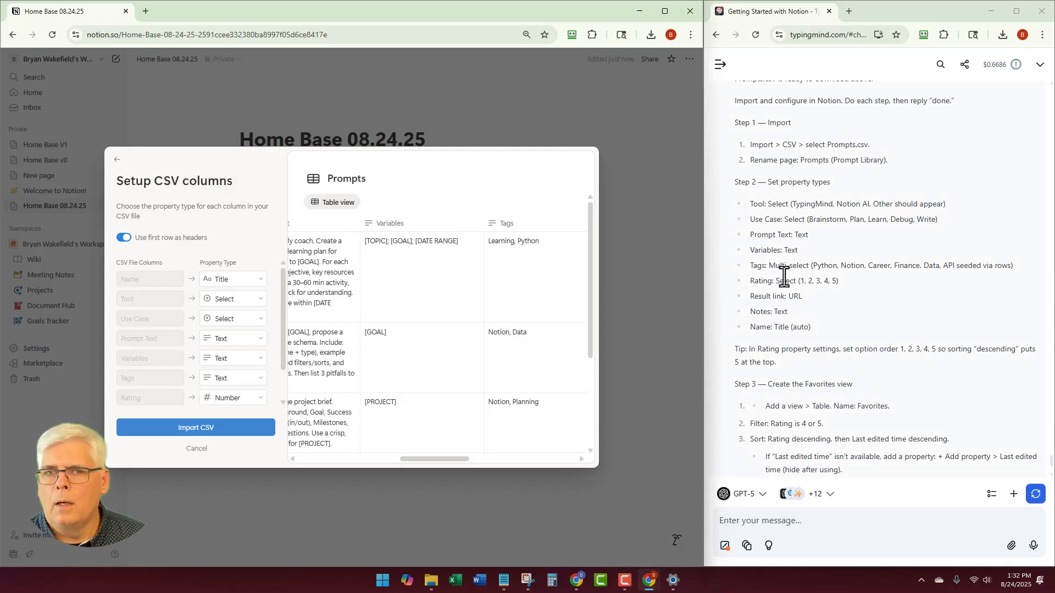
{"action": "scroll", "coordinate": [523, 276], "scroll_direction": "right", "scroll_amount": 3}
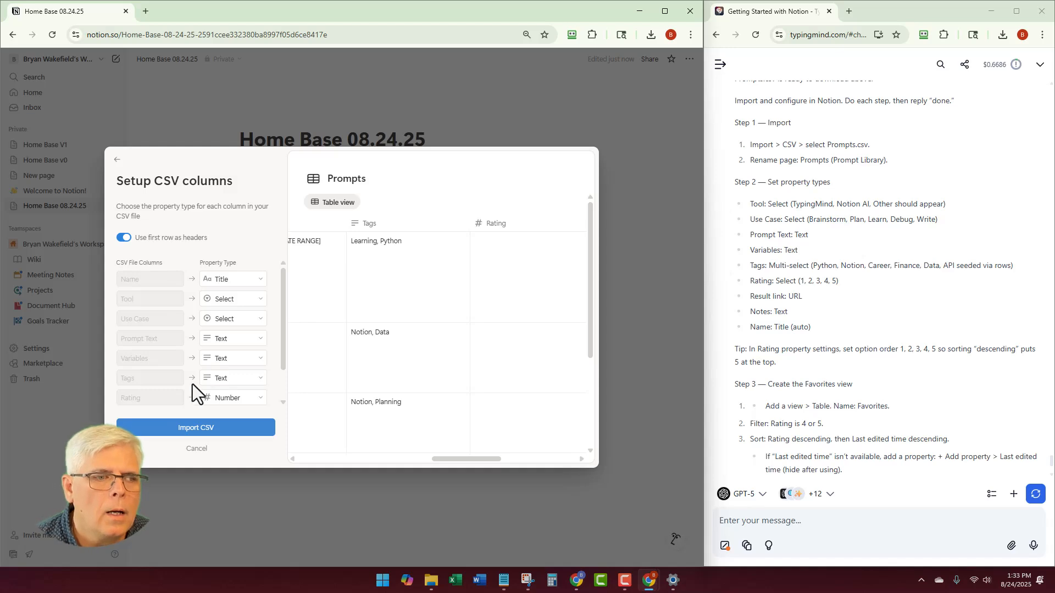
{"action": "left_click", "coordinate": [258, 379]}
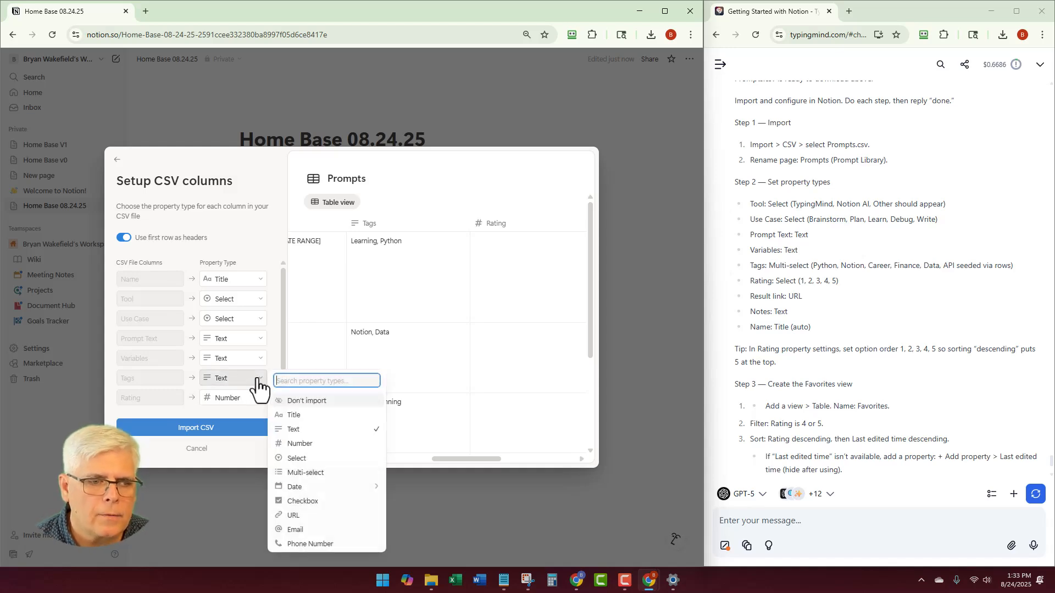
{"action": "left_click", "coordinate": [316, 474]}
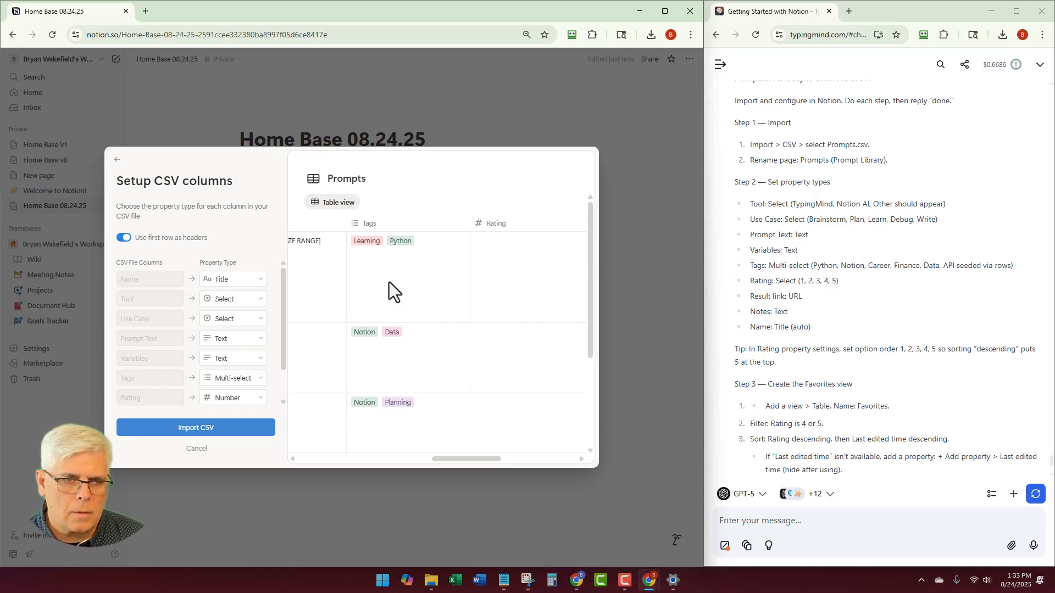
Set the Rating column's property type to Select and the Result link column's to URL
{"action": "scroll", "coordinate": [752, 283], "scroll_direction": "down", "scroll_amount": 1}
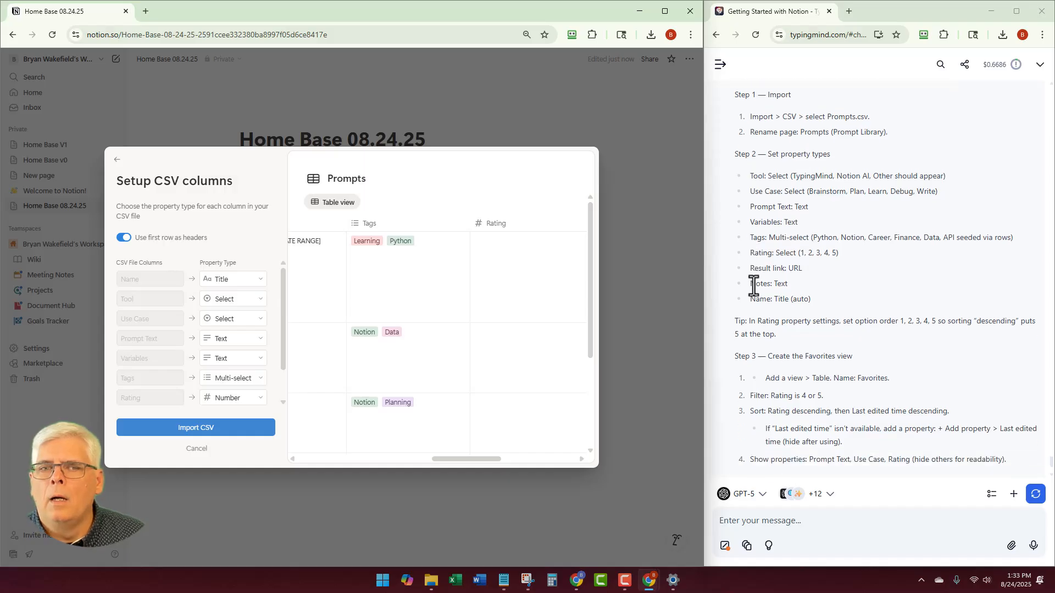
{"action": "scroll", "coordinate": [227, 292], "scroll_direction": "down", "scroll_amount": 1}
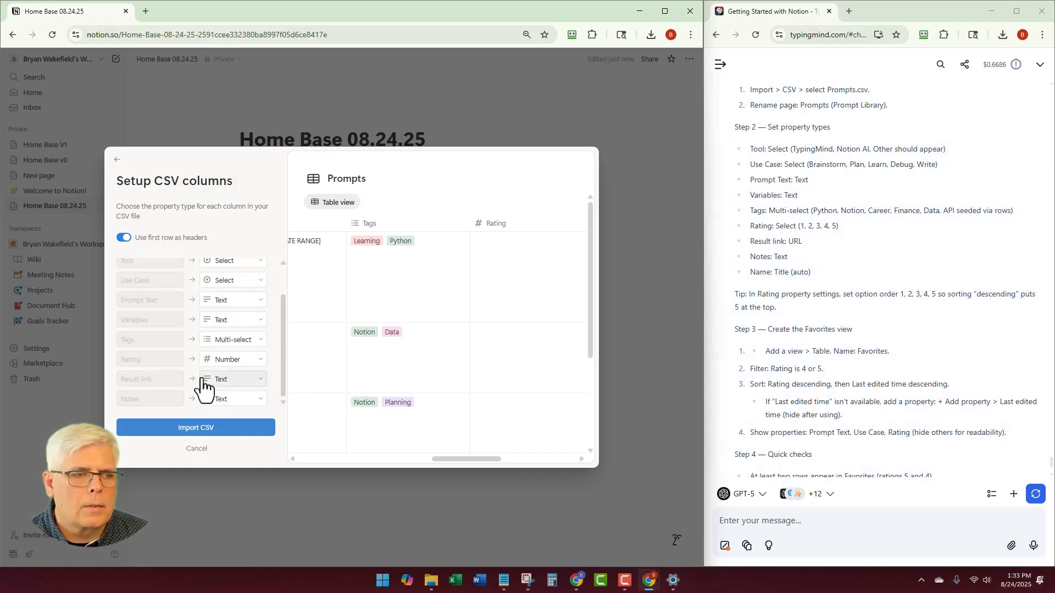
{"action": "left_click", "coordinate": [256, 360]}
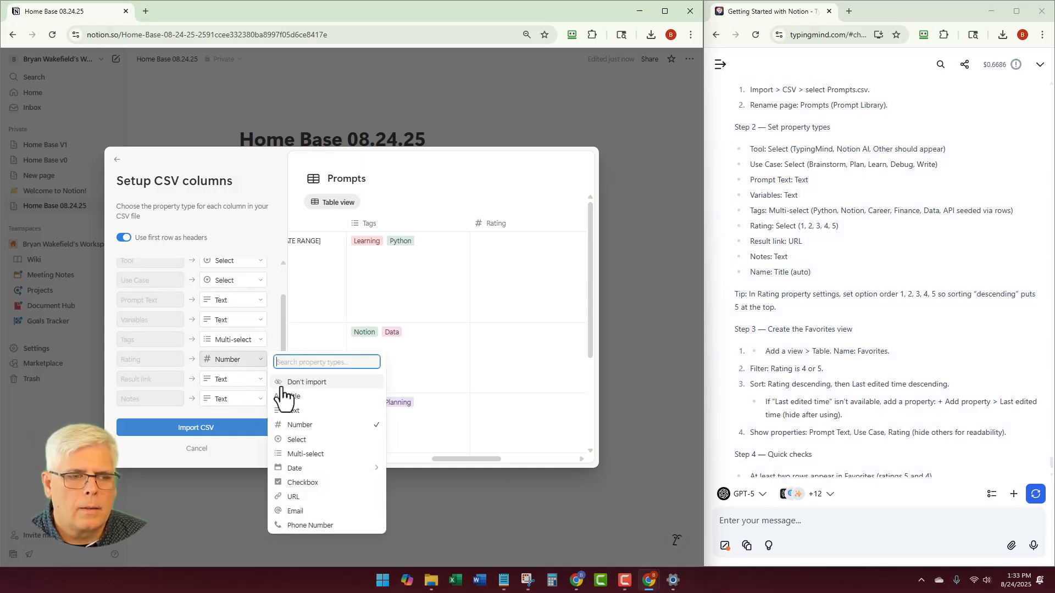
{"action": "left_click", "coordinate": [306, 439]}
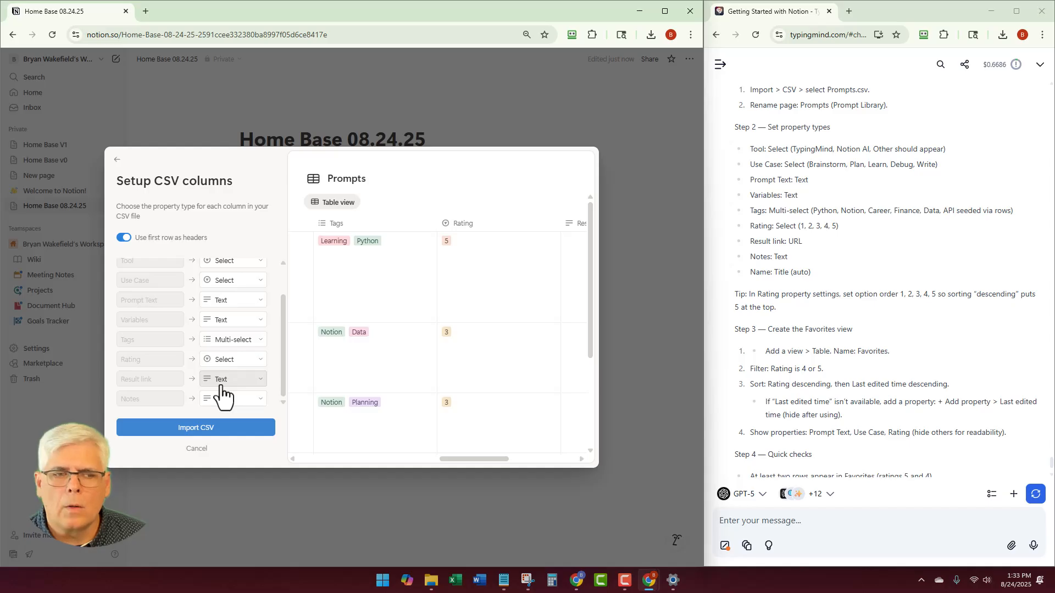
{"action": "left_click", "coordinate": [253, 380]}
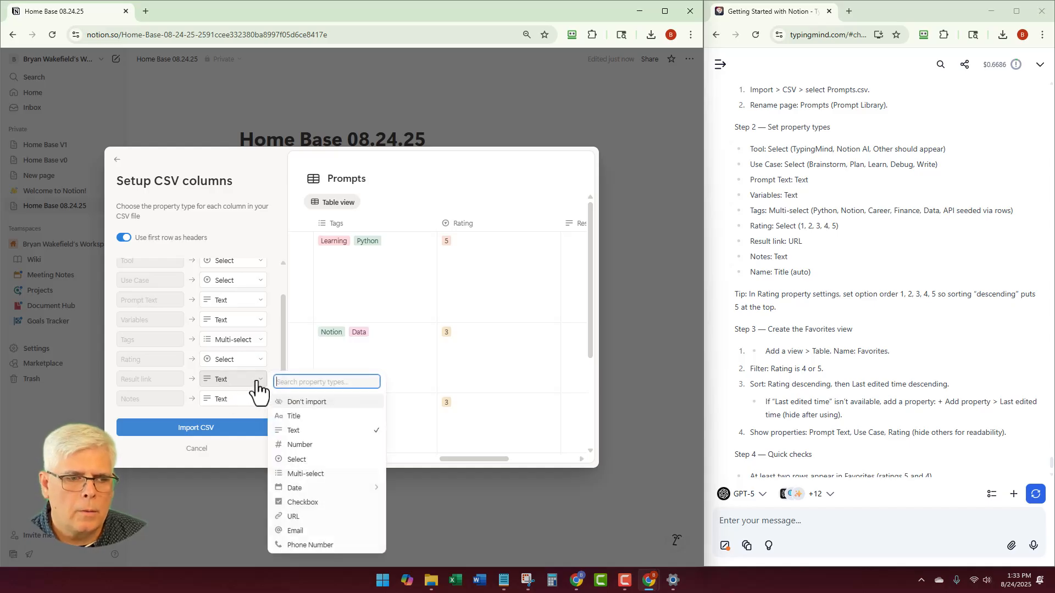
{"action": "left_click", "coordinate": [294, 517]}
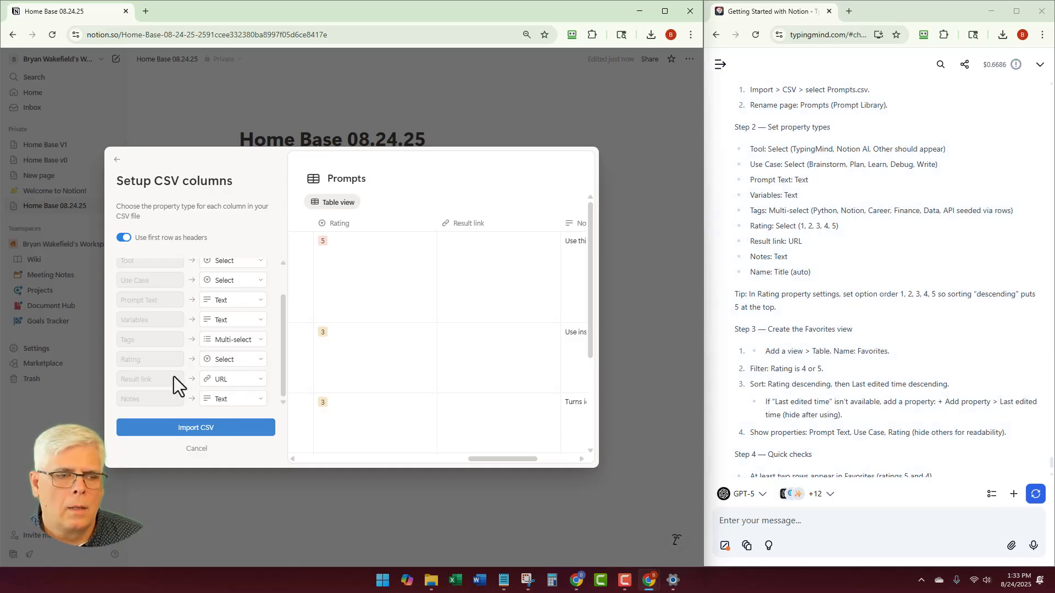
Import the CSV with the configured columns and open the new Prompts database to review all its properties
{"action": "left_click", "coordinate": [192, 430]}
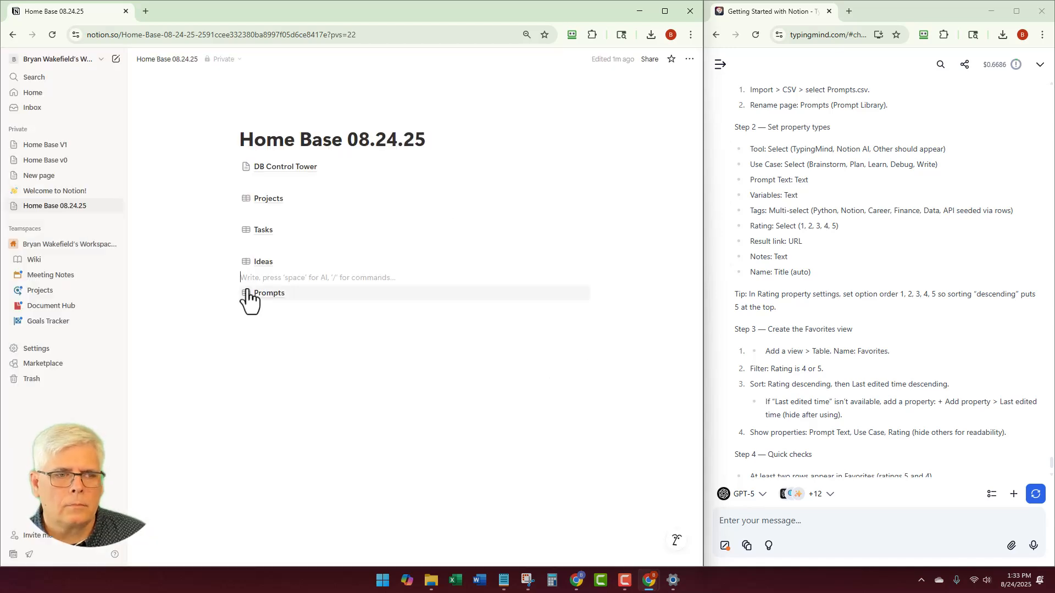
{"action": "left_click", "coordinate": [256, 295]}
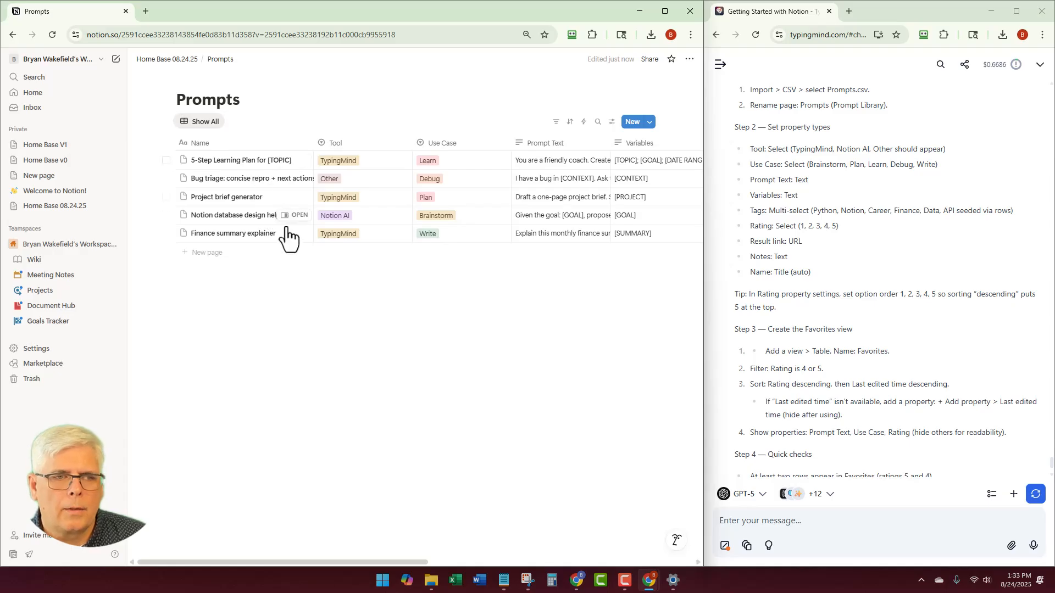
{"action": "scroll", "coordinate": [478, 262], "scroll_direction": "right", "scroll_amount": 4}
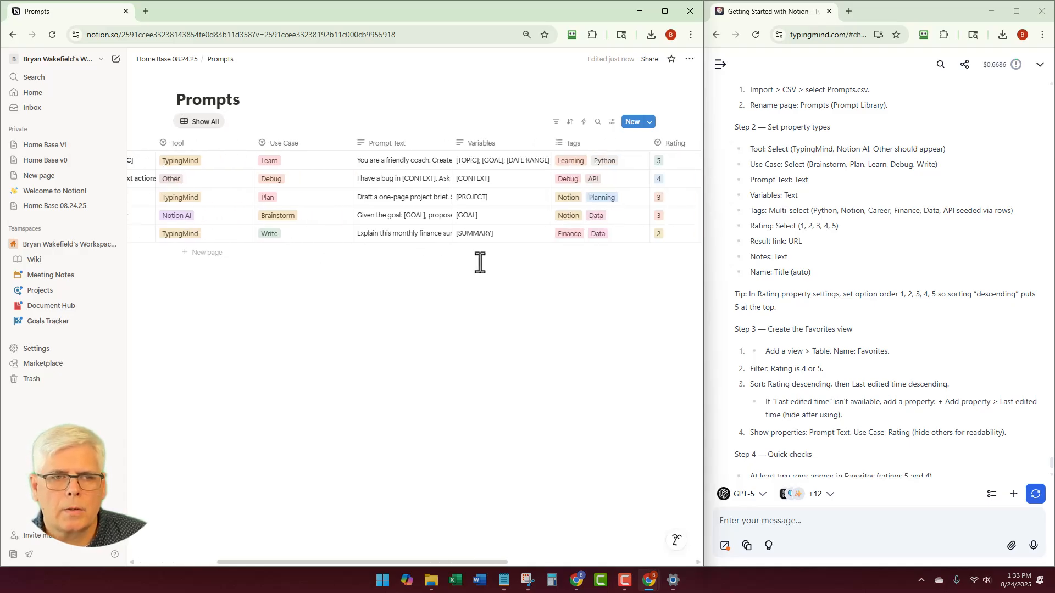
{"action": "scroll", "coordinate": [479, 263], "scroll_direction": "right", "scroll_amount": 2}
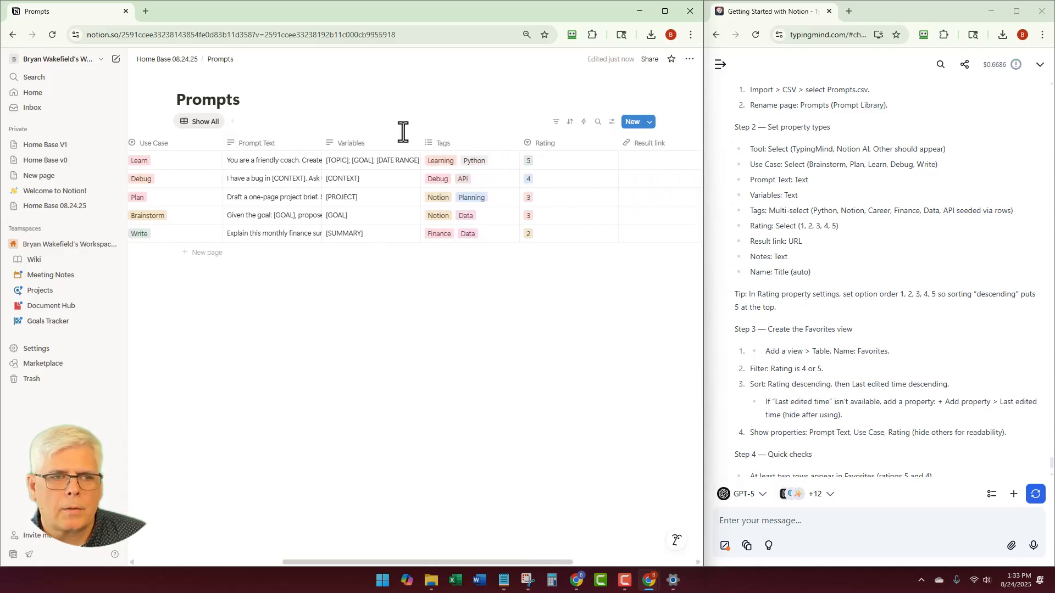
{"action": "scroll", "coordinate": [488, 252], "scroll_direction": "right", "scroll_amount": 3}
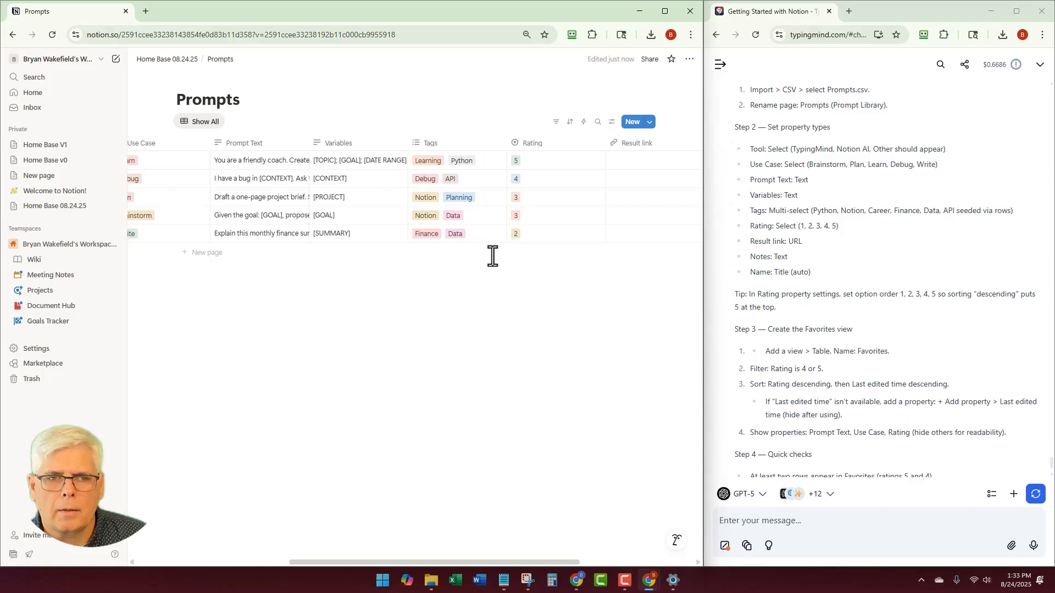
{"action": "scroll", "coordinate": [486, 275], "scroll_direction": "right", "scroll_amount": 3}
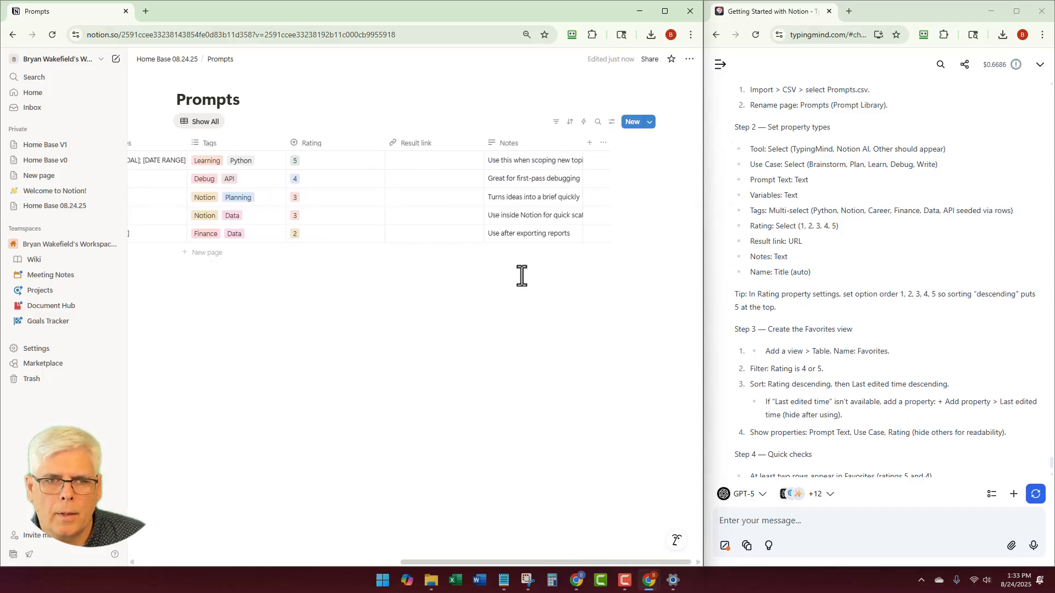
{"action": "scroll", "coordinate": [423, 280], "scroll_direction": "left", "scroll_amount": 6}
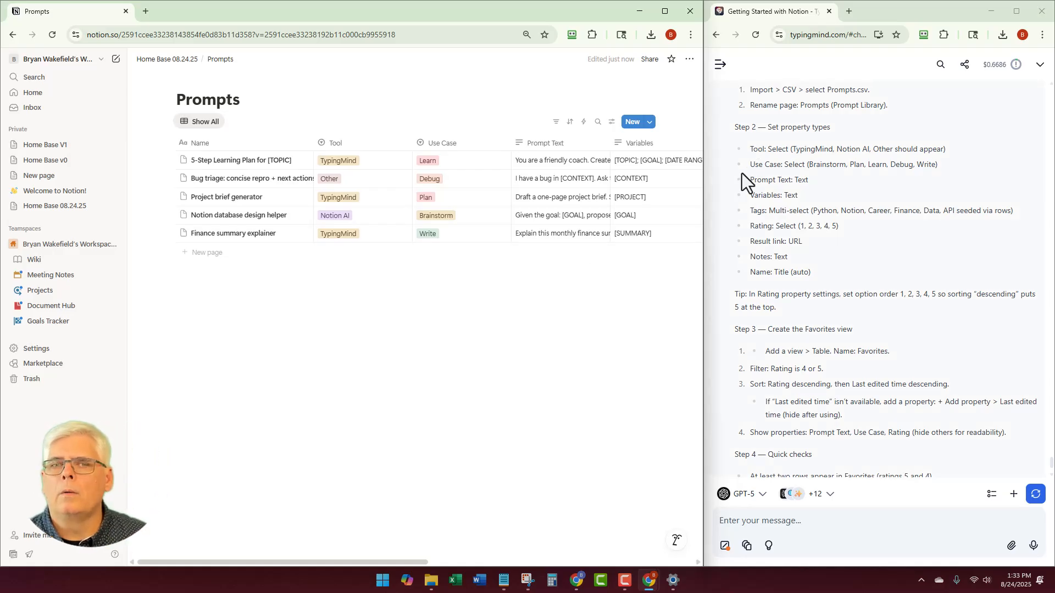
Open the Rating property's edit settings in the Prompts table to access its options
{"action": "scroll", "coordinate": [731, 190], "scroll_direction": "down", "scroll_amount": 2}
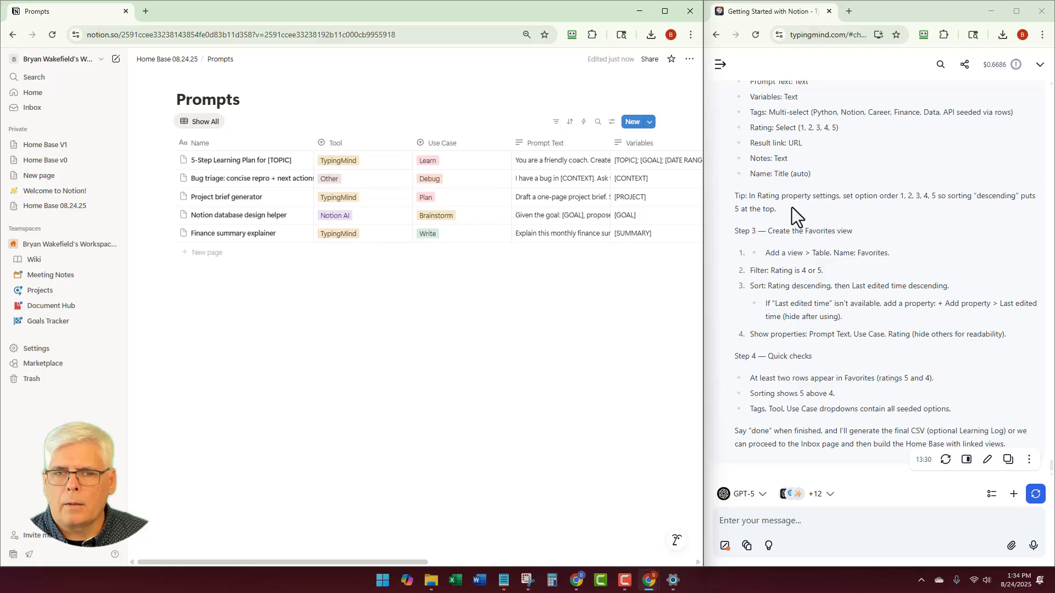
{"action": "scroll", "coordinate": [456, 237], "scroll_direction": "right", "scroll_amount": 1}
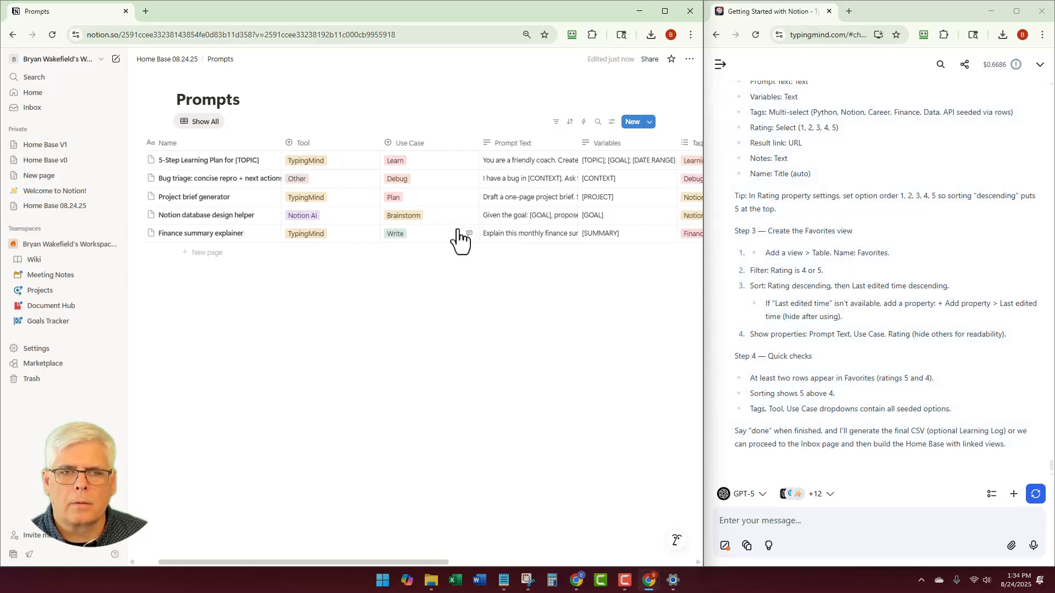
{"action": "scroll", "coordinate": [459, 237], "scroll_direction": "right", "scroll_amount": 5}
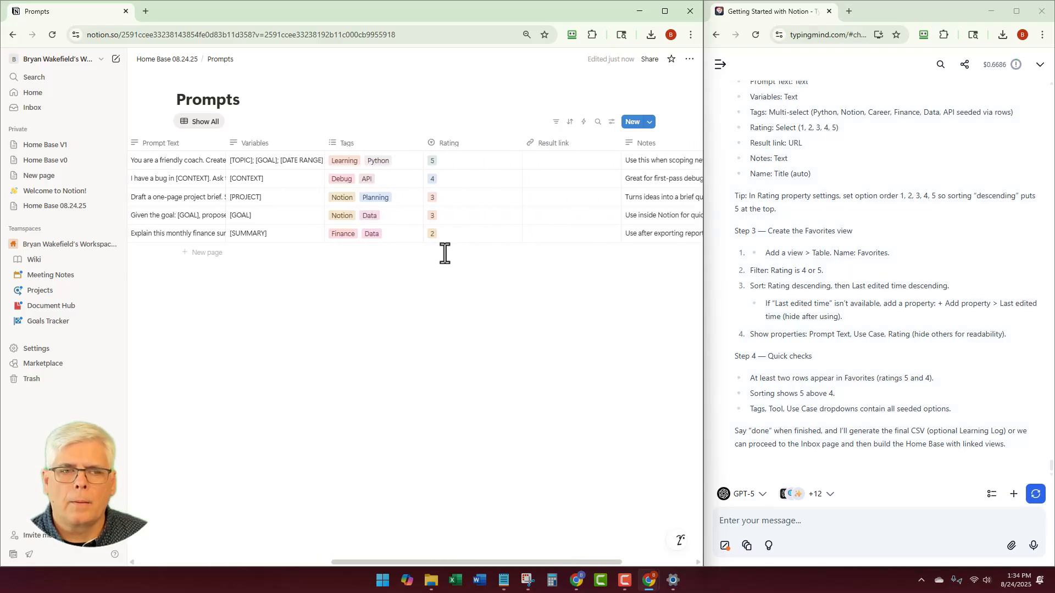
{"action": "left_click", "coordinate": [497, 147]}
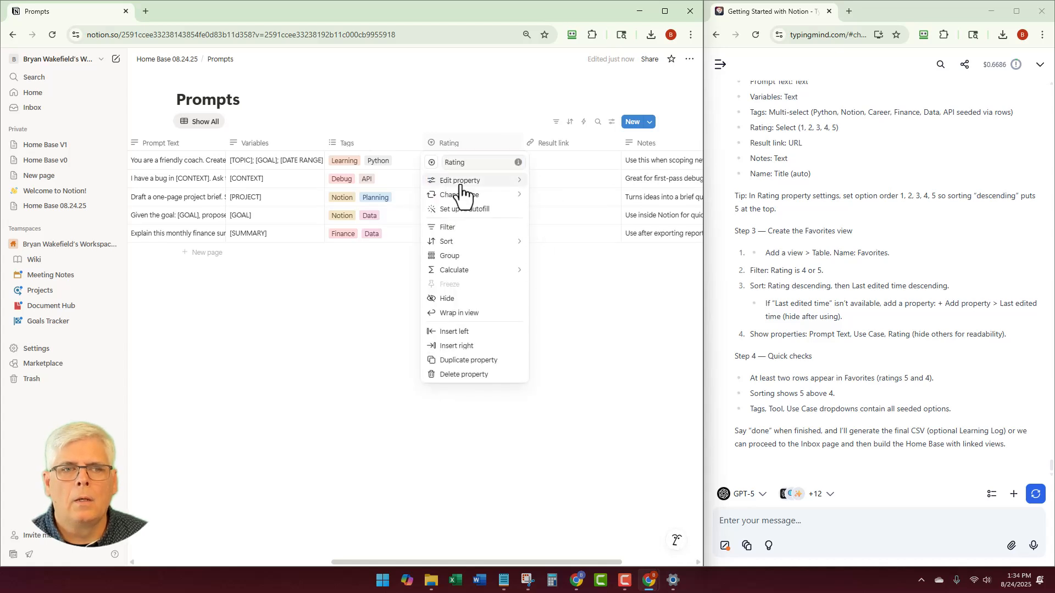
{"action": "mouse_move", "coordinate": [466, 194]}
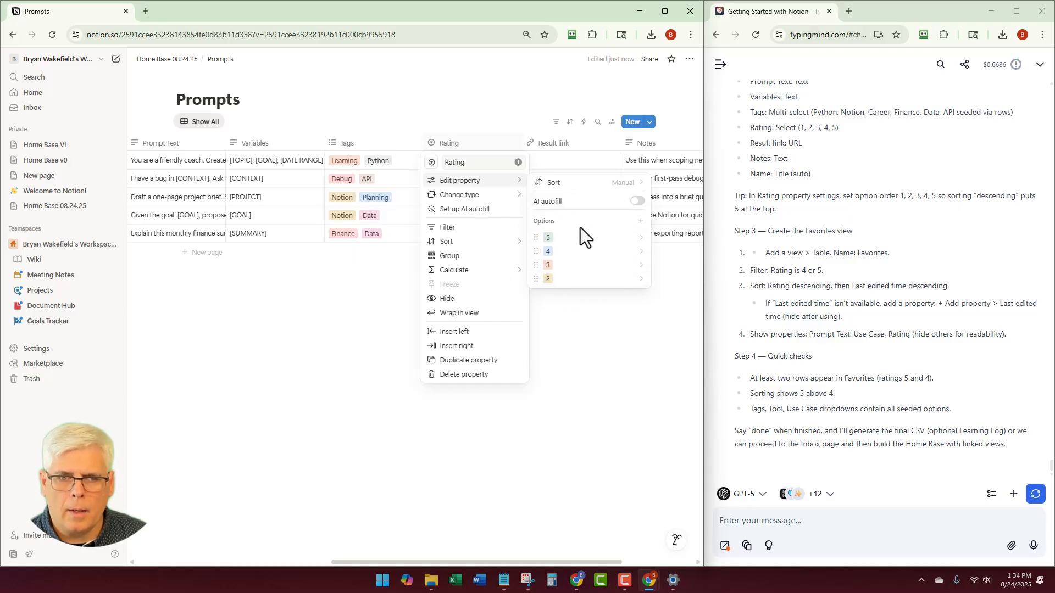
{"action": "left_click", "coordinate": [641, 222]}
{"action": "type", "text": "1"}
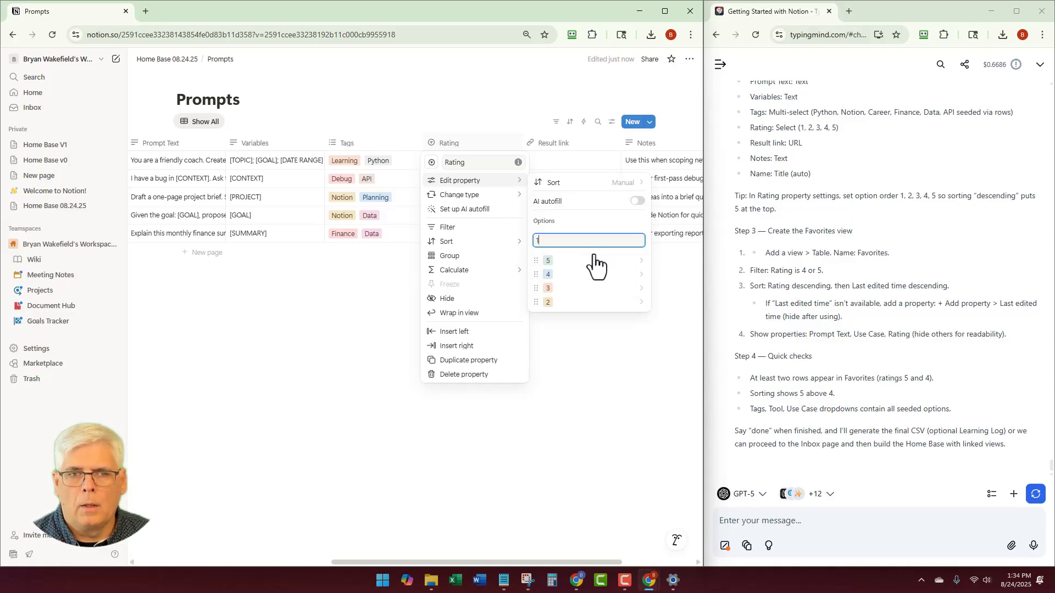
{"action": "key", "text": "Escape"}
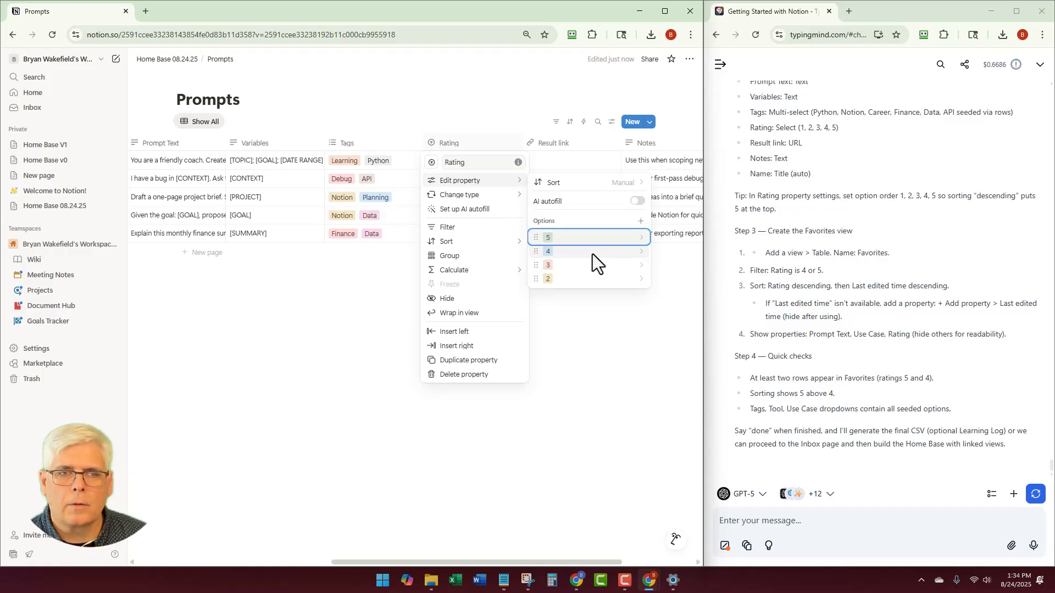
Add the option 1 to the Rating property and move it to the end of the options, below 2
{"action": "left_click", "coordinate": [640, 221]}
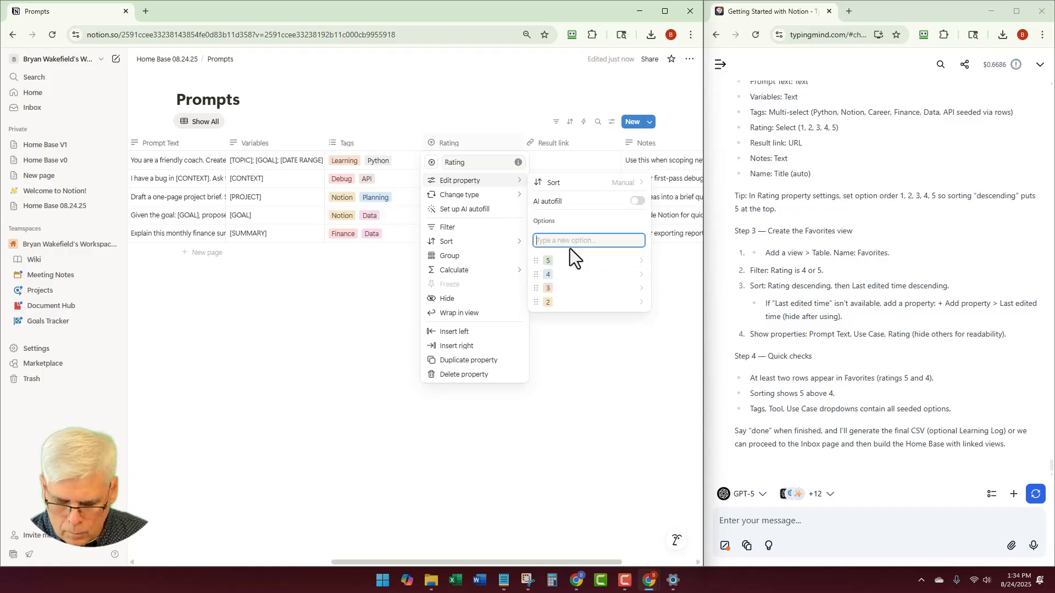
{"action": "type", "text": "1"}
{"action": "key", "text": "Return"}
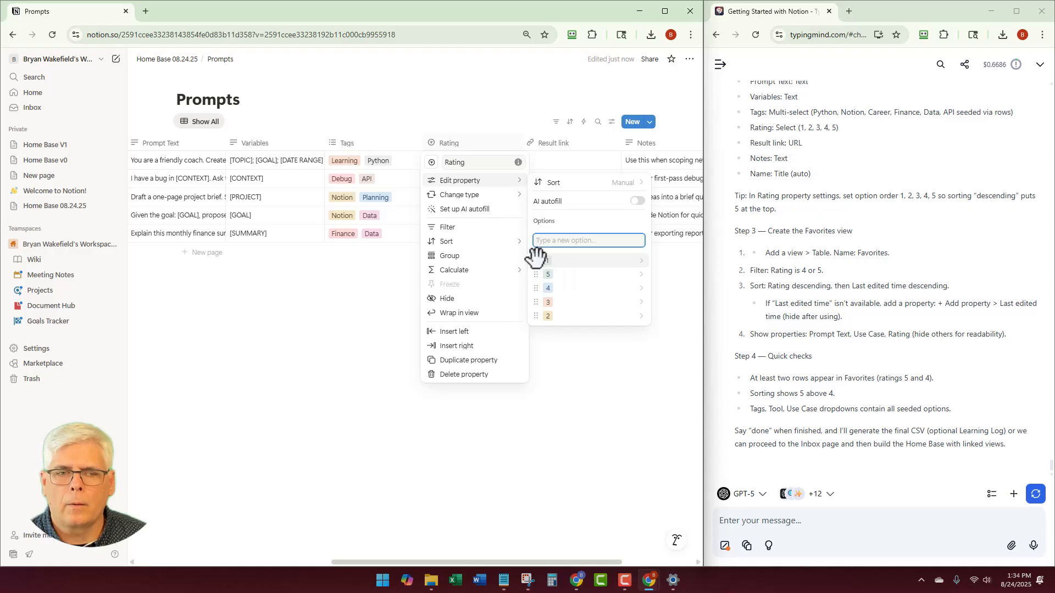
{"action": "left_click_drag", "start_coordinate": [536, 256], "coordinate": [543, 306]}
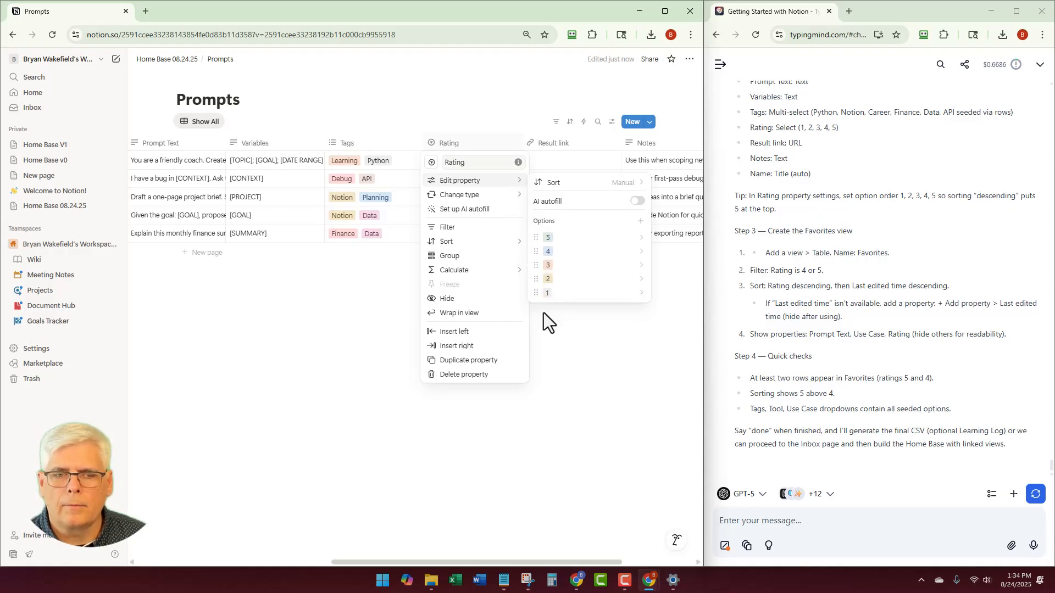
Reopen the Rating property's edit settings to check the order of its options, and close them again
{"action": "left_click", "coordinate": [578, 344]}
{"action": "left_click", "coordinate": [578, 345]}
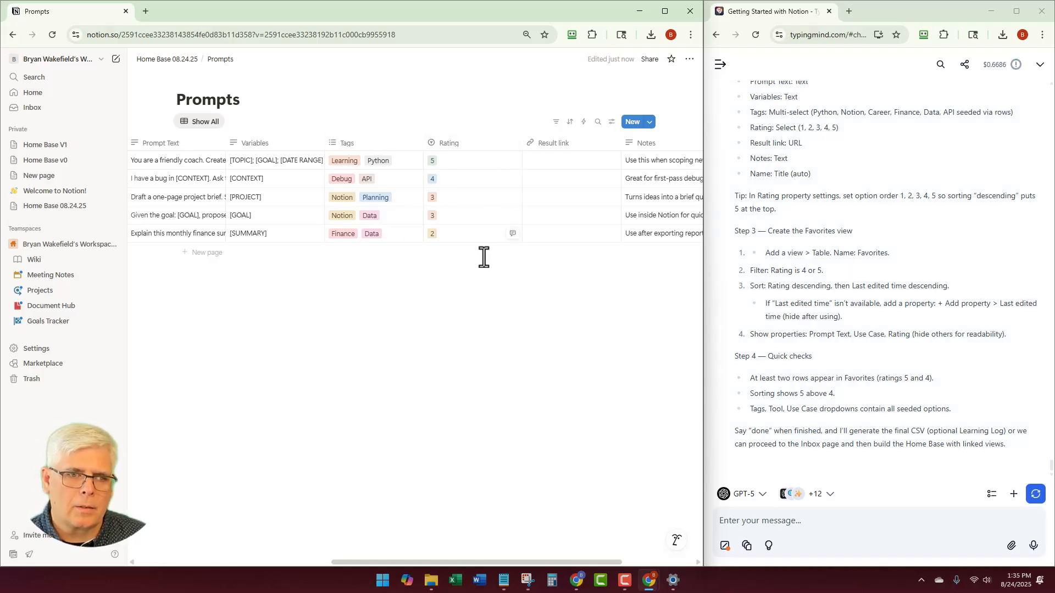
{"action": "left_click", "coordinate": [488, 143]}
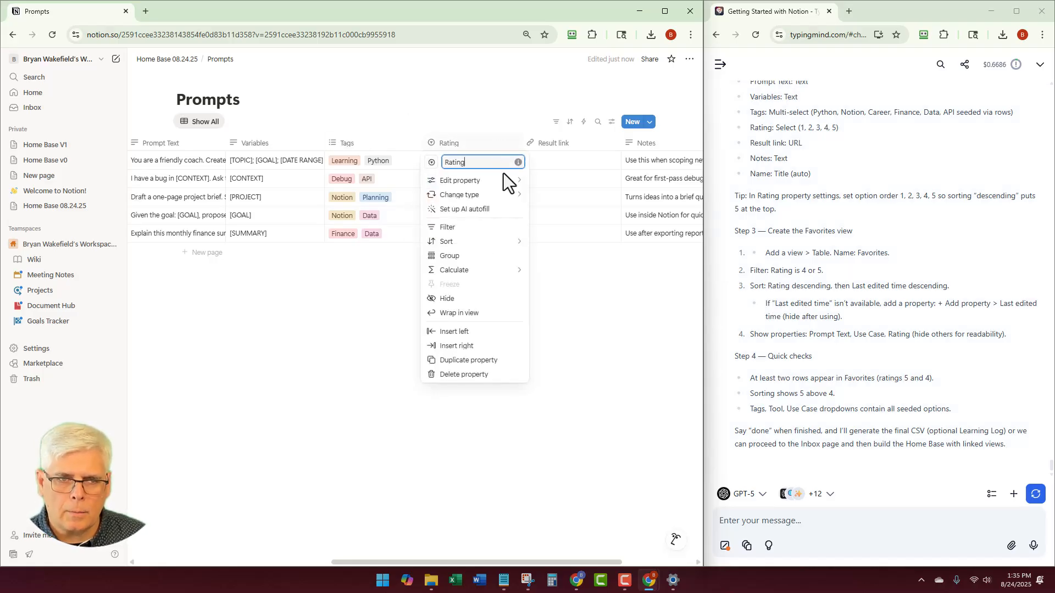
{"action": "mouse_move", "coordinate": [503, 180]}
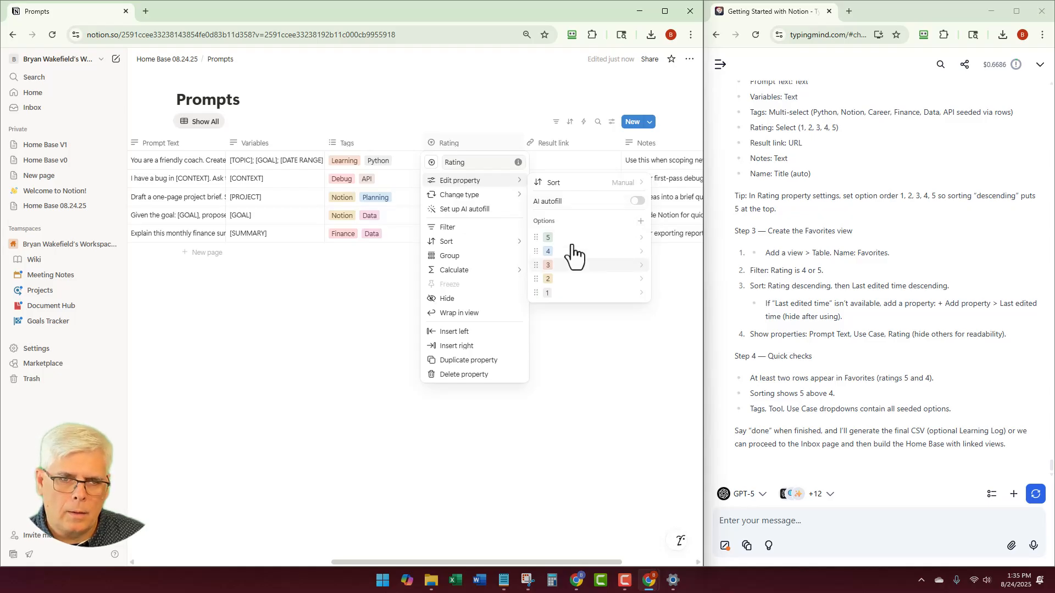
{"action": "left_click", "coordinate": [583, 360]}
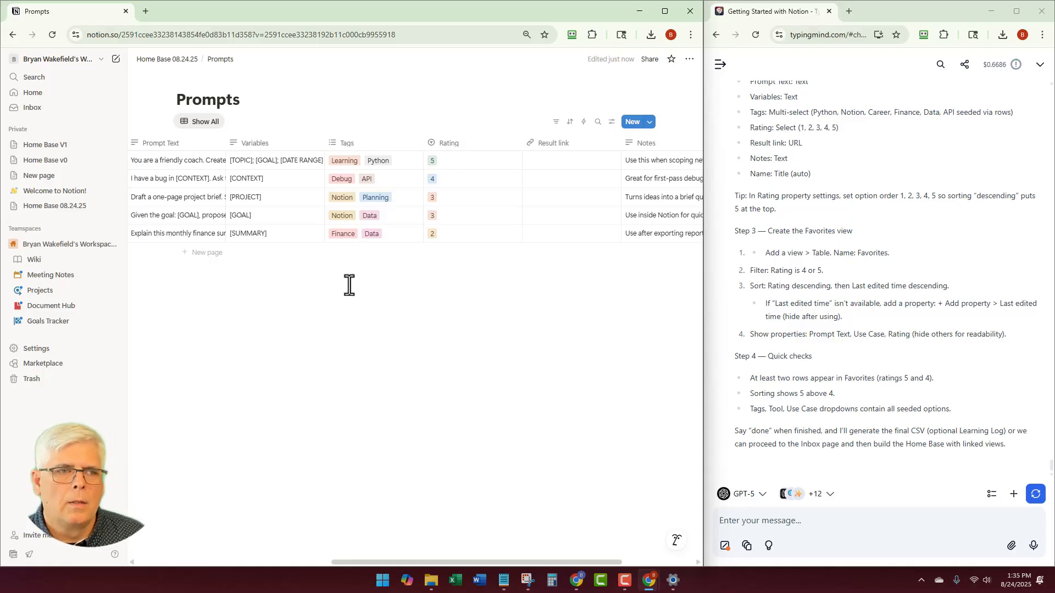
Add a new table view named Favorites to the Prompts database
{"action": "scroll", "coordinate": [341, 290], "scroll_direction": "left", "scroll_amount": 5}
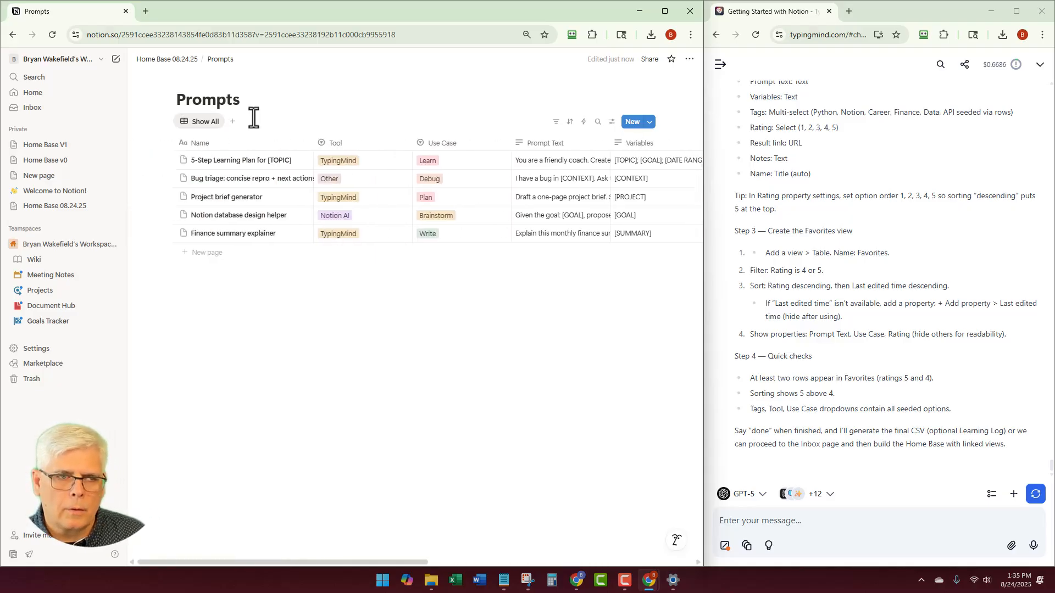
{"action": "left_click", "coordinate": [233, 122]}
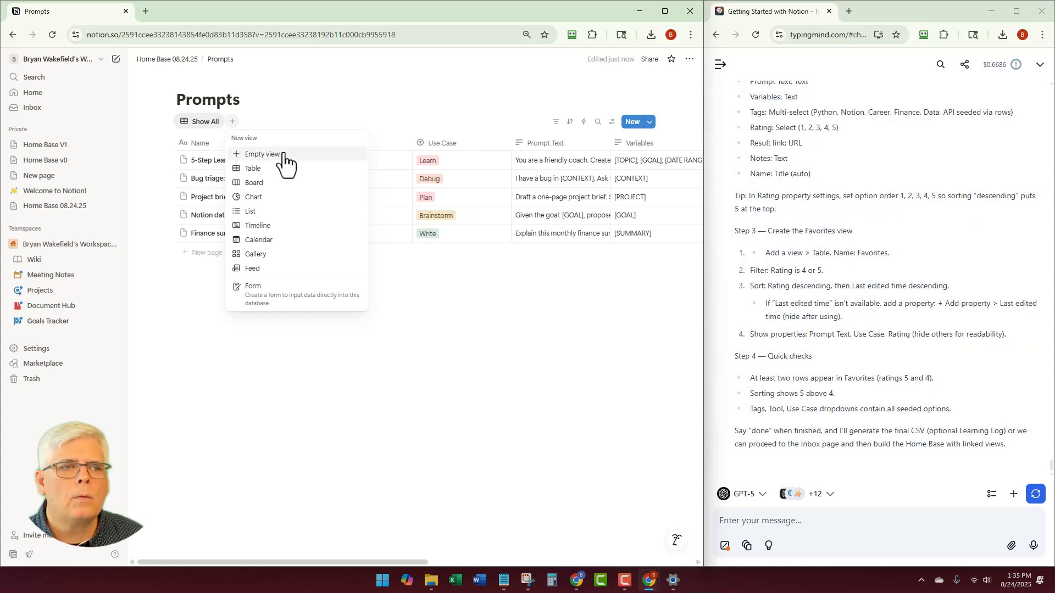
{"action": "left_click", "coordinate": [292, 170]}
{"action": "type", "text": "Fa"}
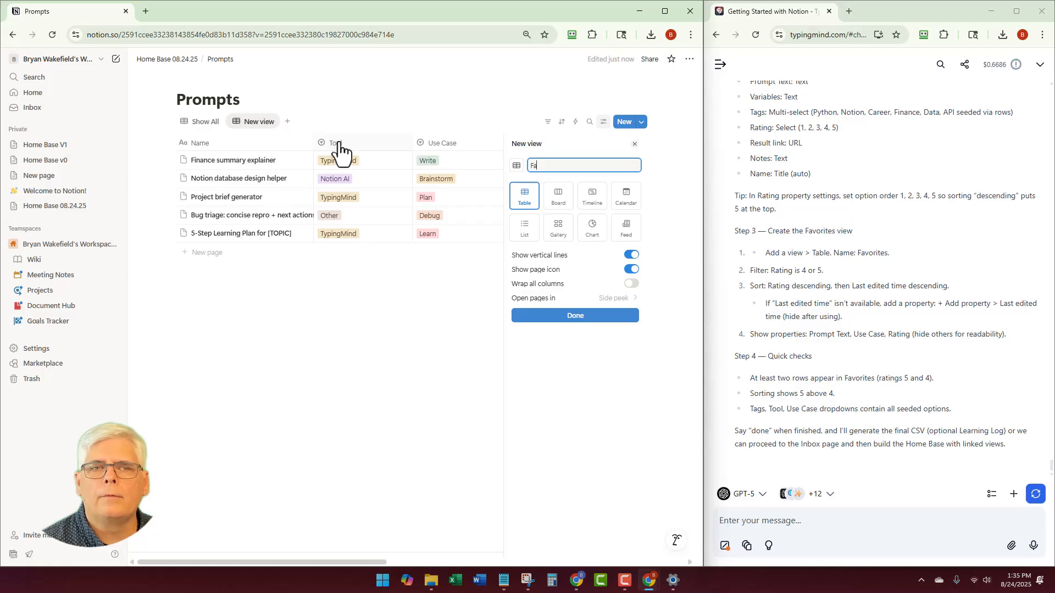
{"action": "type", "text": "vorites"}
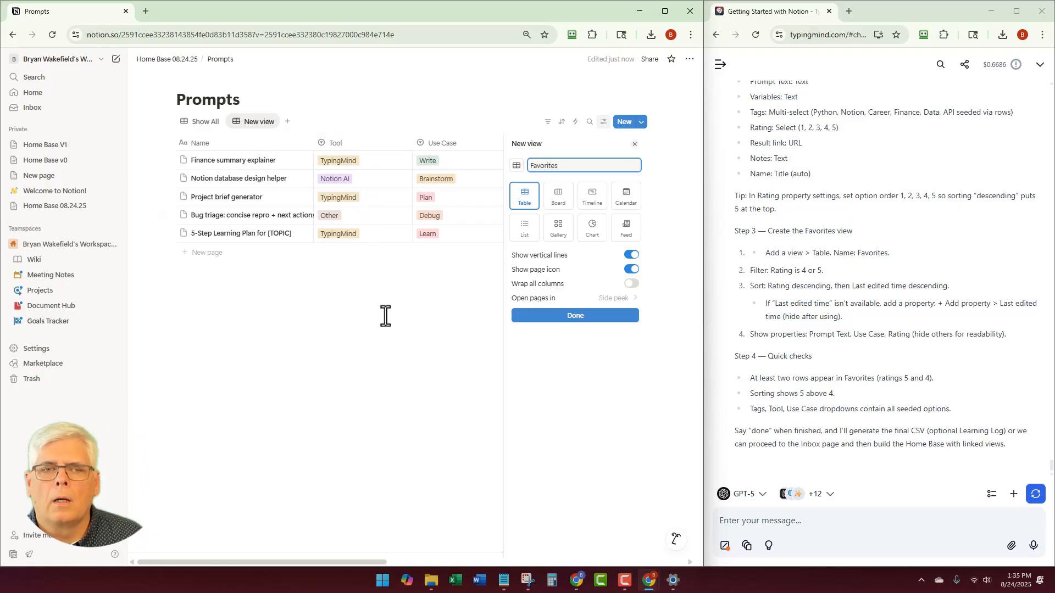
{"action": "left_click", "coordinate": [575, 317]}
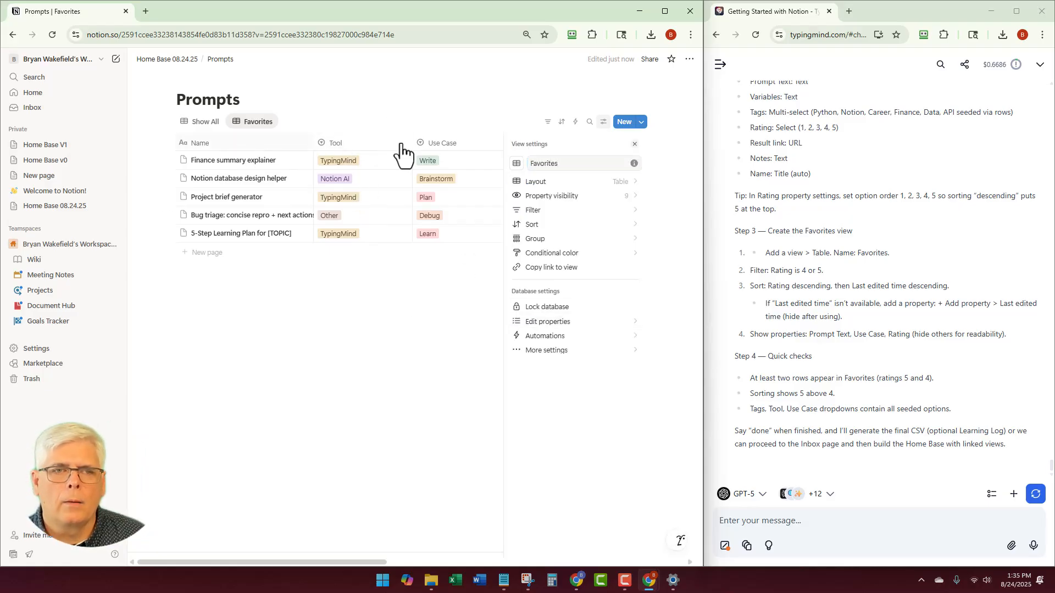
Filter the Favorites view to rows whose Rating is 5 or 4
{"action": "left_click", "coordinate": [548, 123]}
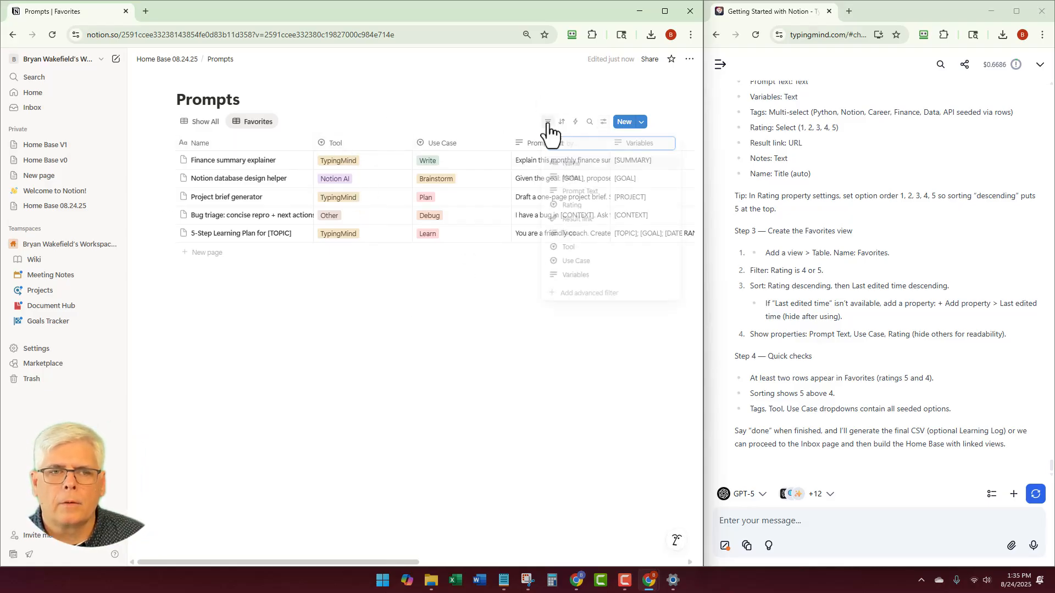
{"action": "left_click", "coordinate": [573, 208]}
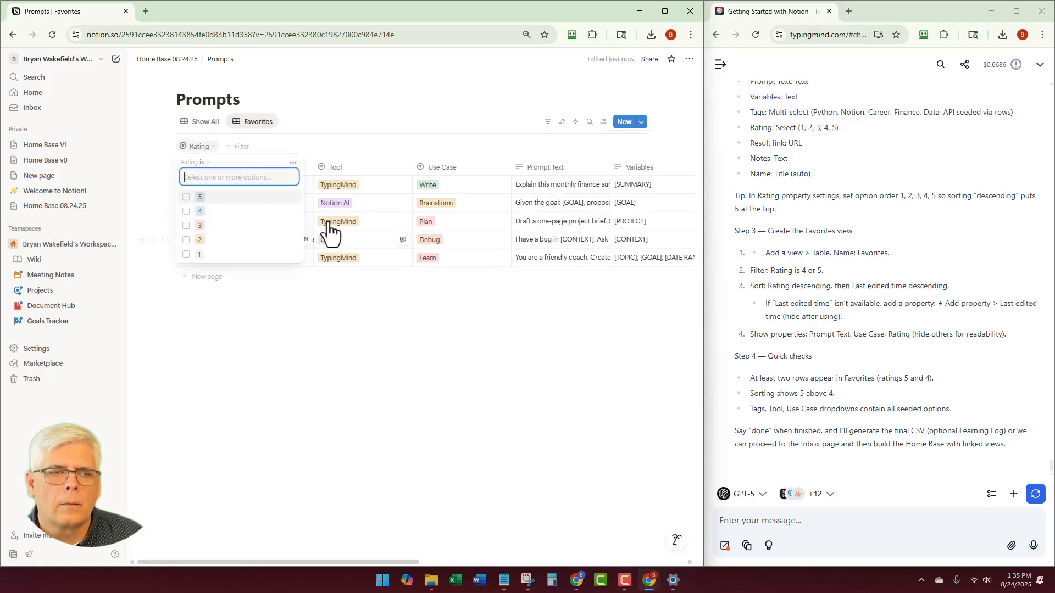
{"action": "left_click", "coordinate": [186, 196]}
{"action": "left_click", "coordinate": [186, 211]}
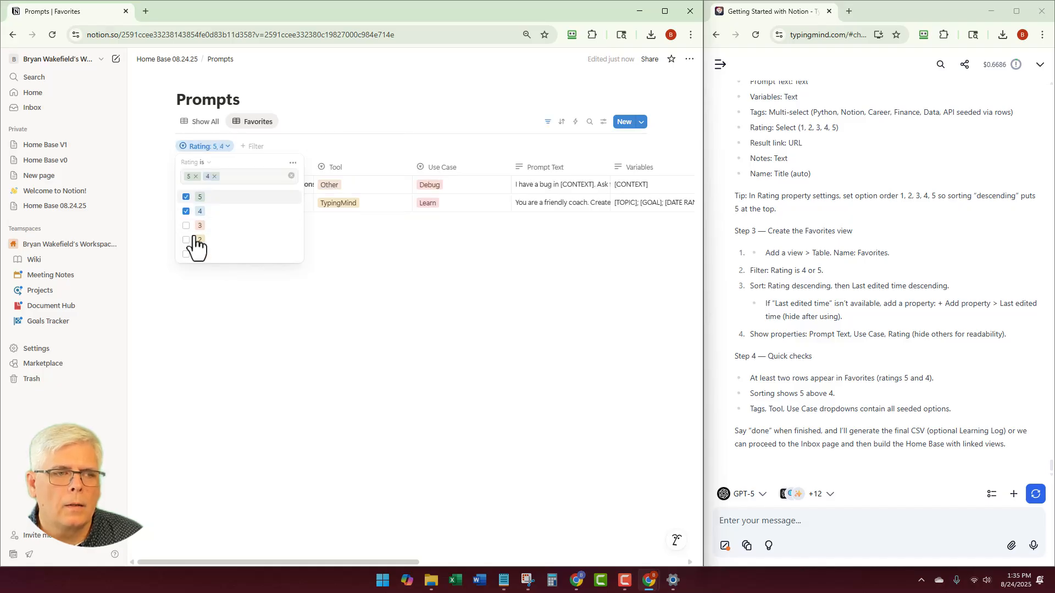
{"action": "left_click", "coordinate": [331, 321]}
Sort the Favorites view by Rating in descending order
{"action": "scroll", "coordinate": [596, 312], "scroll_direction": "right", "scroll_amount": 3}
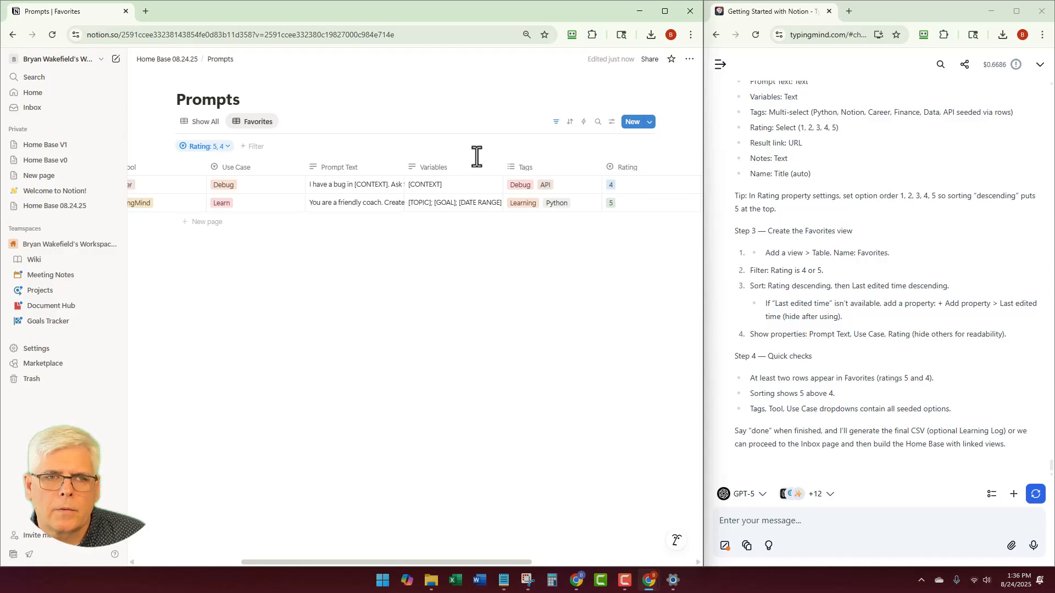
{"action": "left_click", "coordinate": [570, 122]}
{"action": "left_click", "coordinate": [580, 220]}
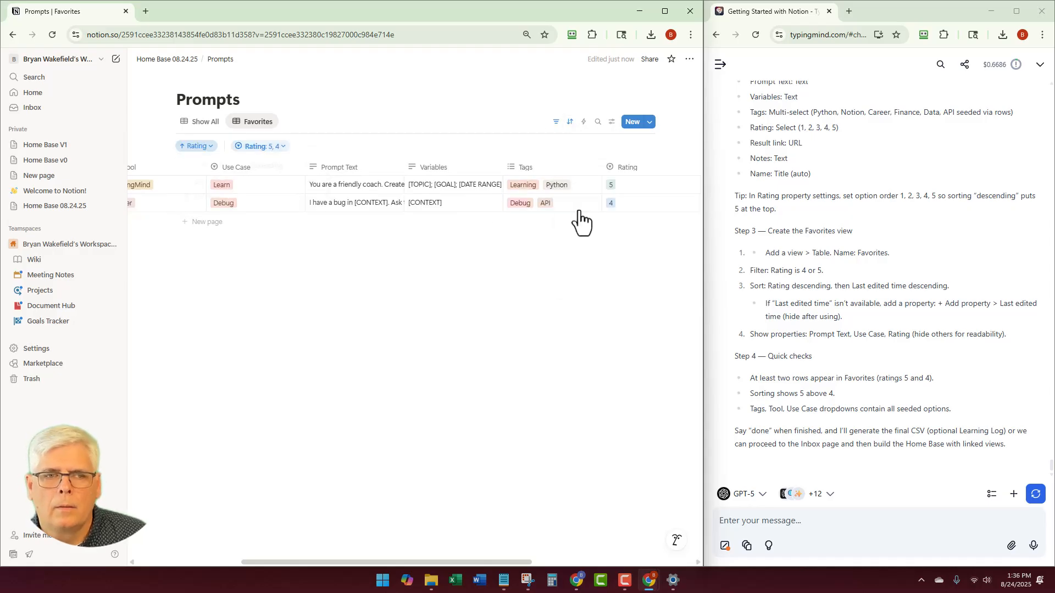
{"action": "left_click", "coordinate": [284, 167]}
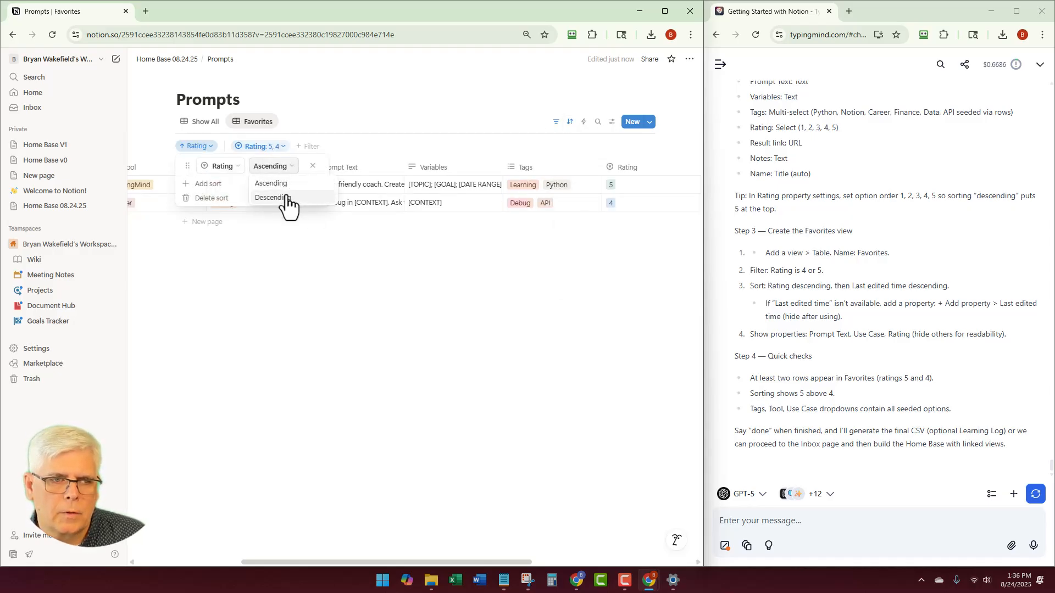
{"action": "left_click", "coordinate": [287, 199]}
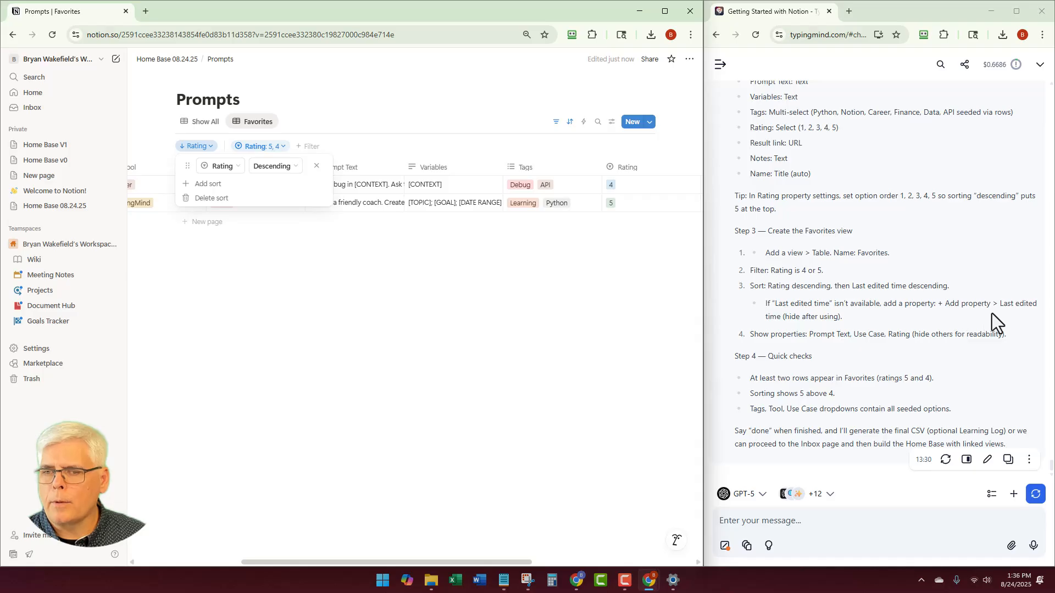
{"action": "left_click", "coordinate": [502, 260]}
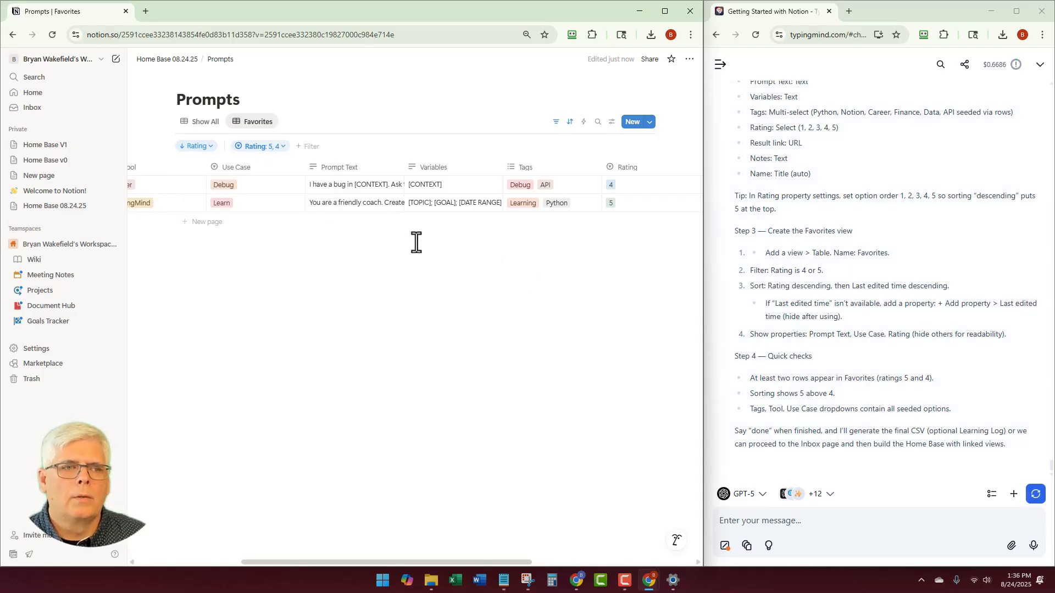
Add a Last edited time property after Notes and hide it in the Favorites view
{"action": "scroll", "coordinate": [416, 242], "scroll_direction": "right", "scroll_amount": 6}
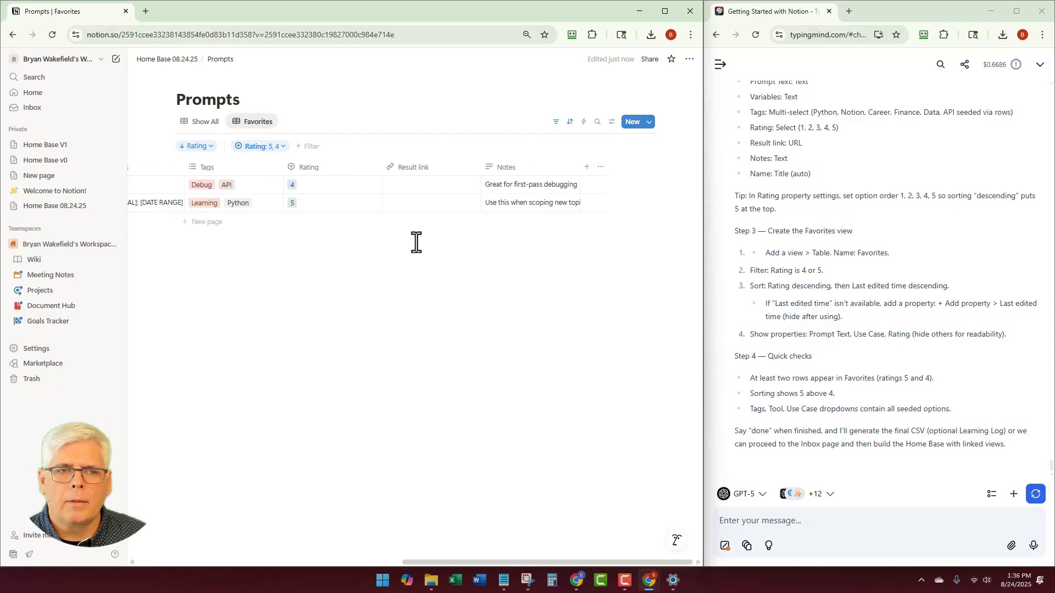
{"action": "left_click", "coordinate": [587, 167]}
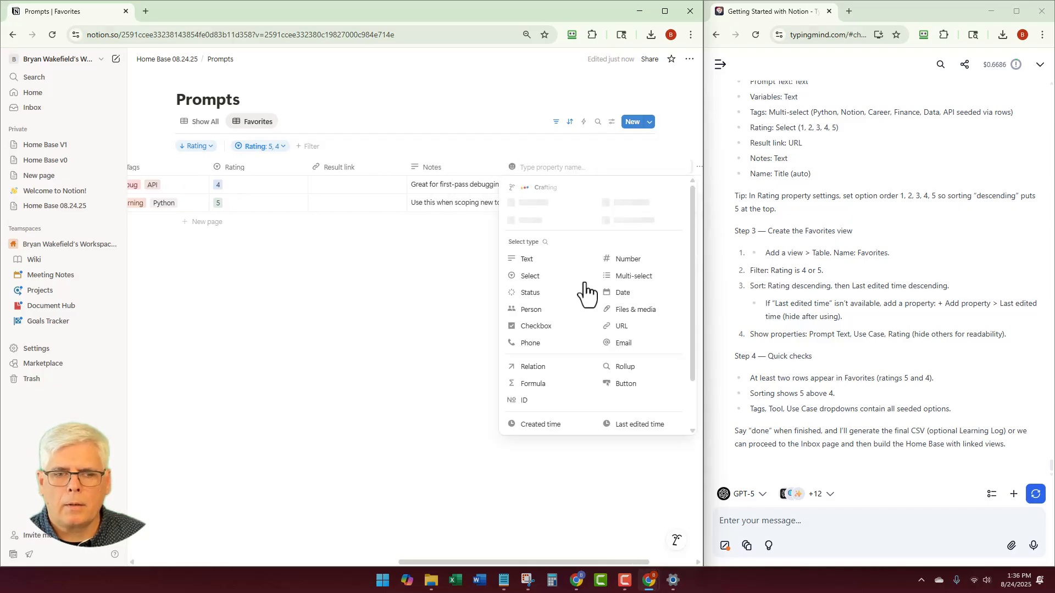
{"action": "scroll", "coordinate": [581, 313], "scroll_direction": "down", "scroll_amount": 2}
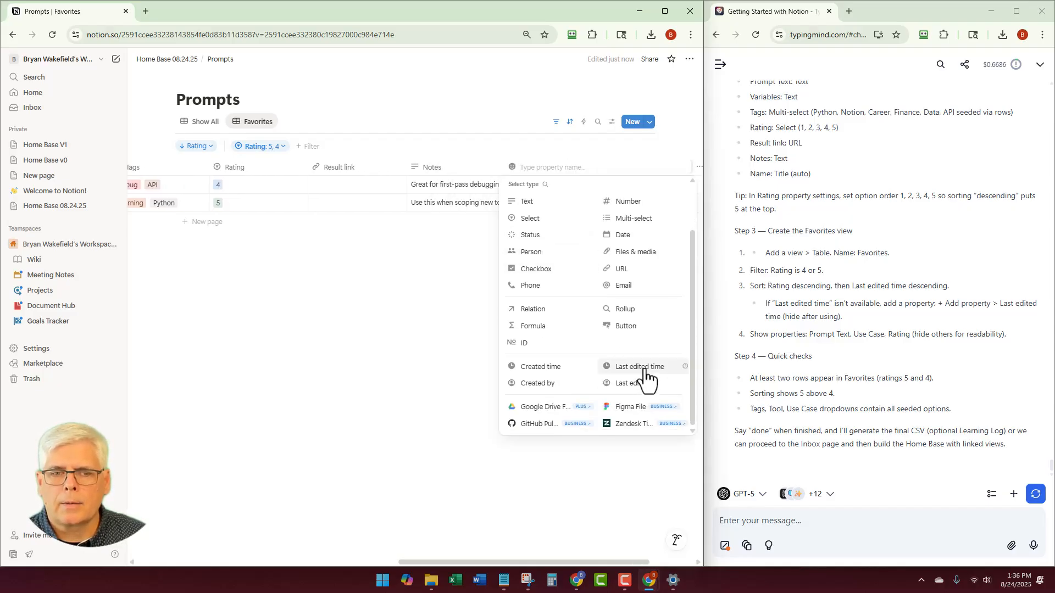
{"action": "left_click", "coordinate": [642, 367]}
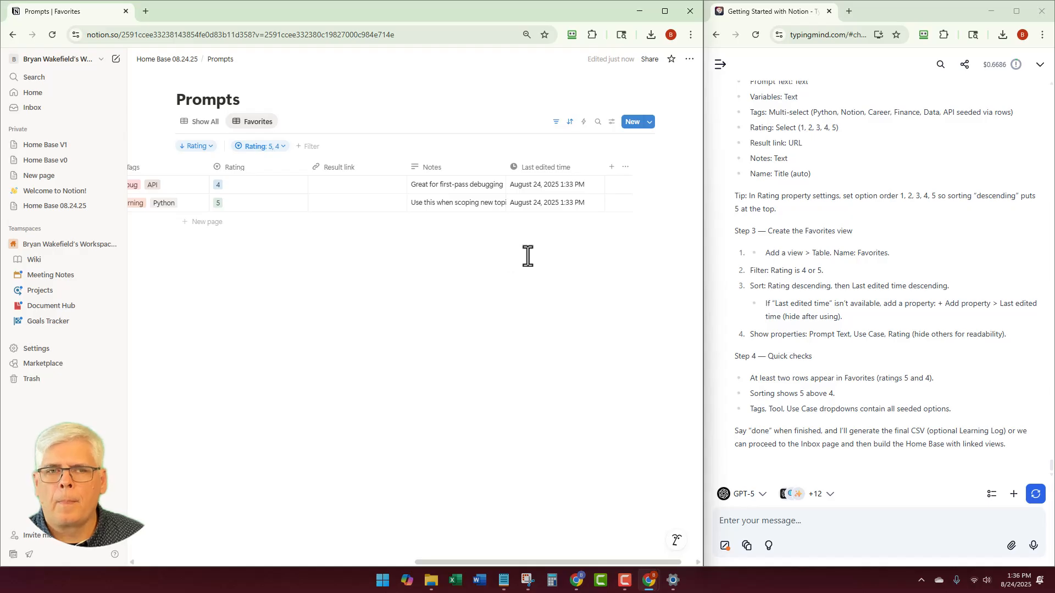
{"action": "left_click", "coordinate": [611, 122]}
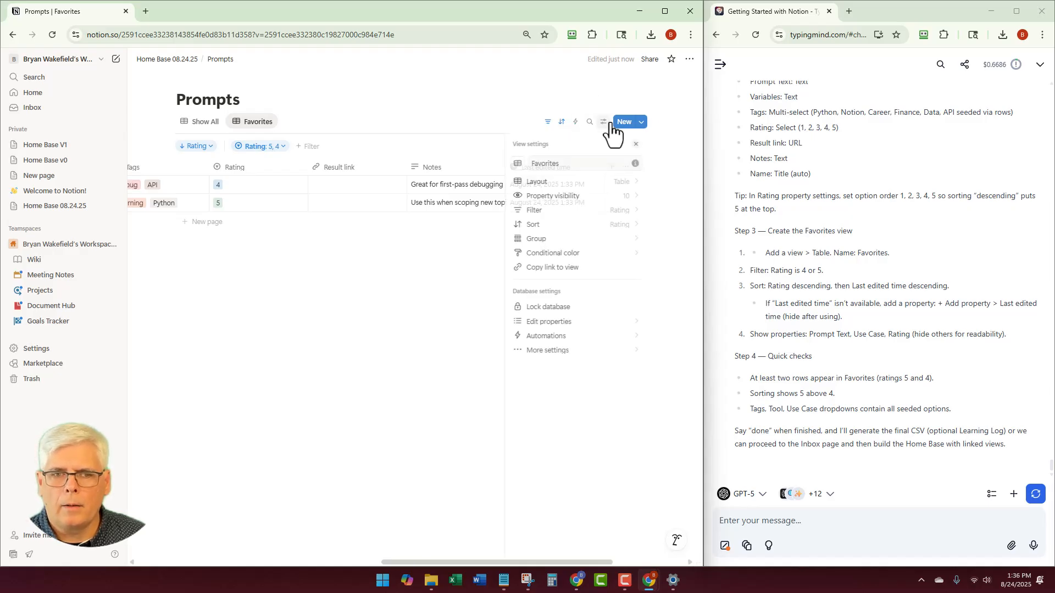
{"action": "left_click", "coordinate": [604, 196]}
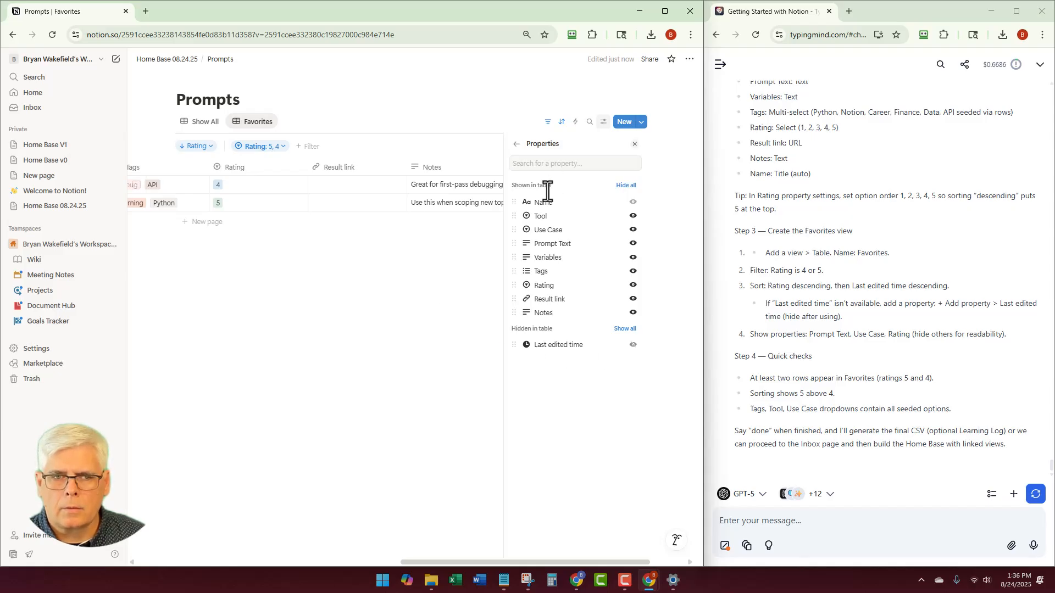
{"action": "left_click", "coordinate": [392, 274]}
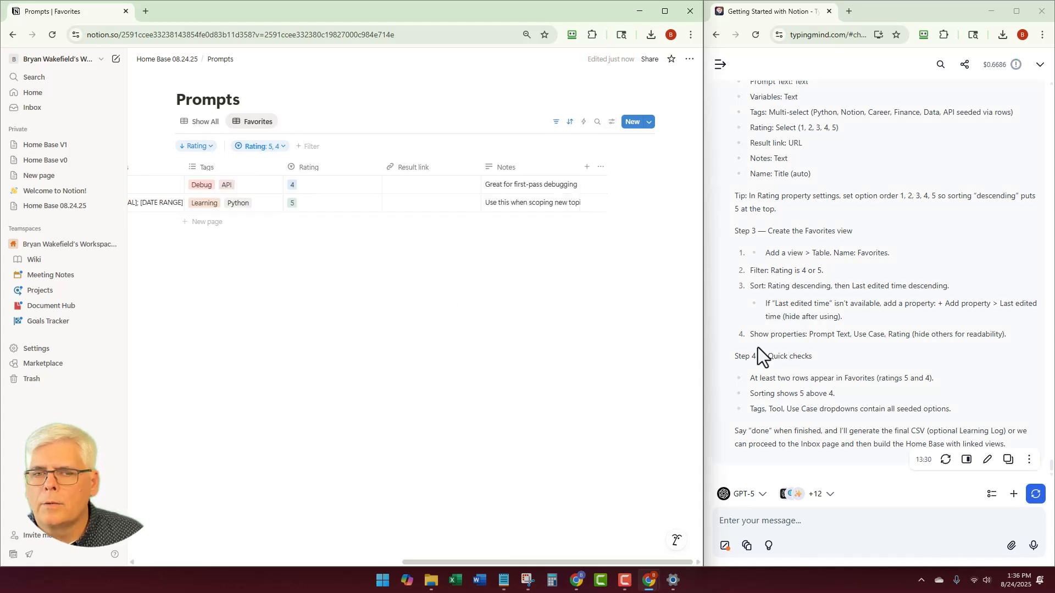
Hide all properties in the Favorites view, then show only Prompt Text, Use Case and Rating beside Name
{"action": "left_click", "coordinate": [611, 122]}
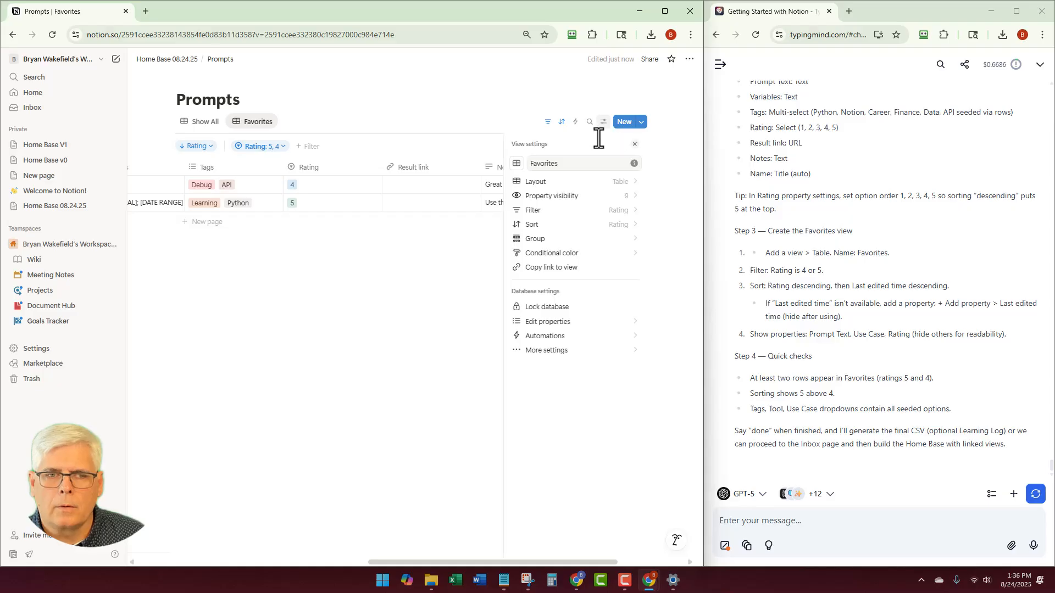
{"action": "left_click", "coordinate": [587, 197]}
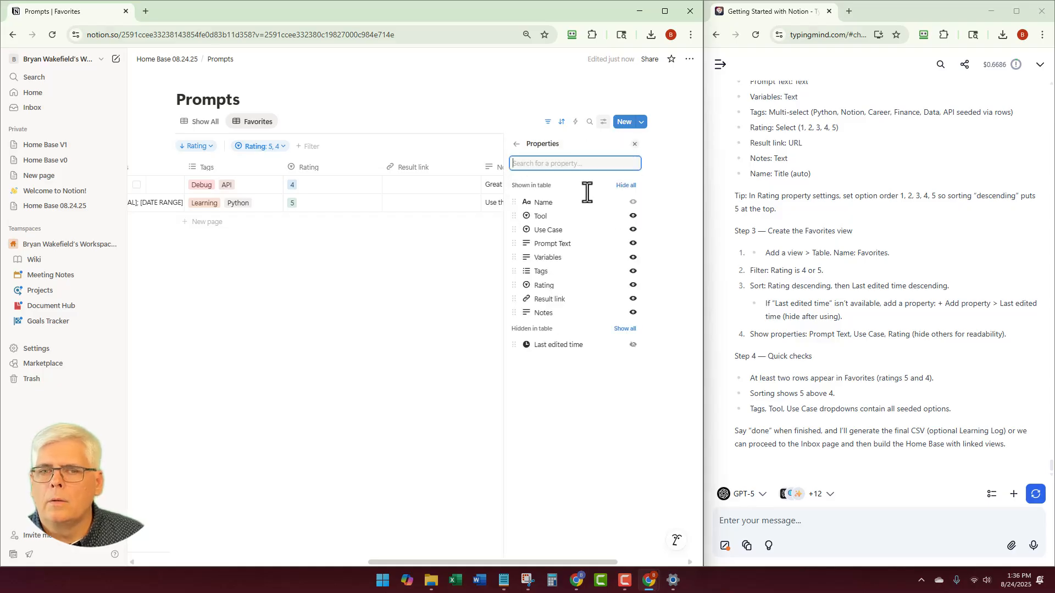
{"action": "left_click", "coordinate": [626, 185]}
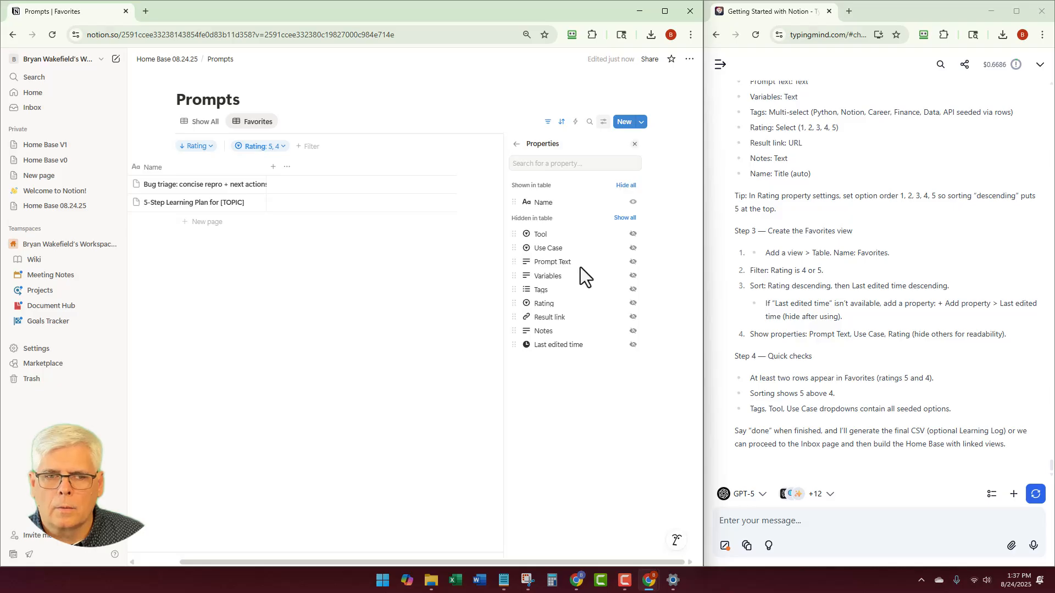
{"action": "left_click", "coordinate": [633, 263]}
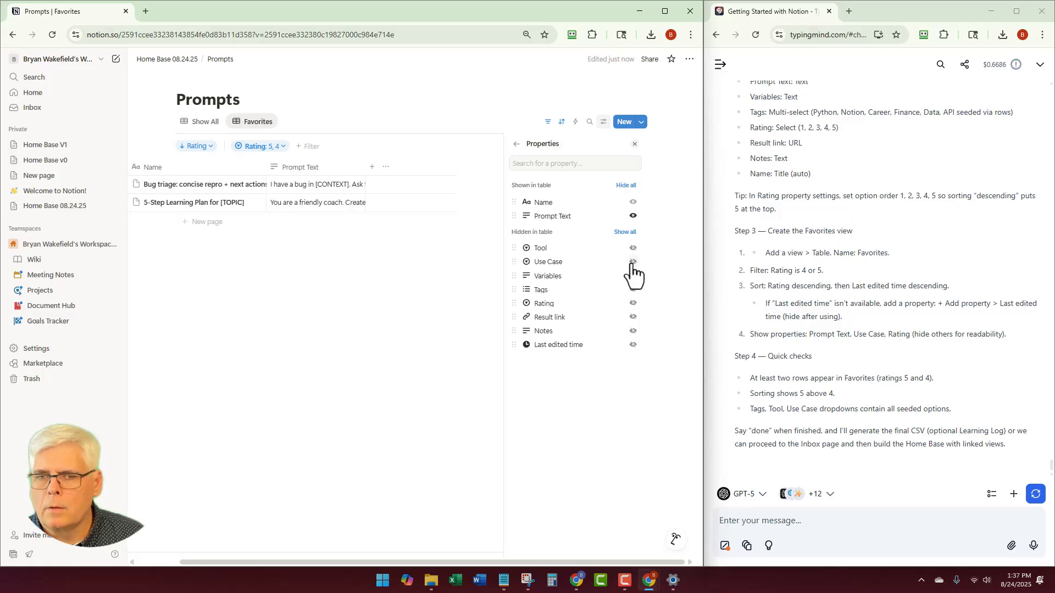
{"action": "left_click", "coordinate": [633, 263]}
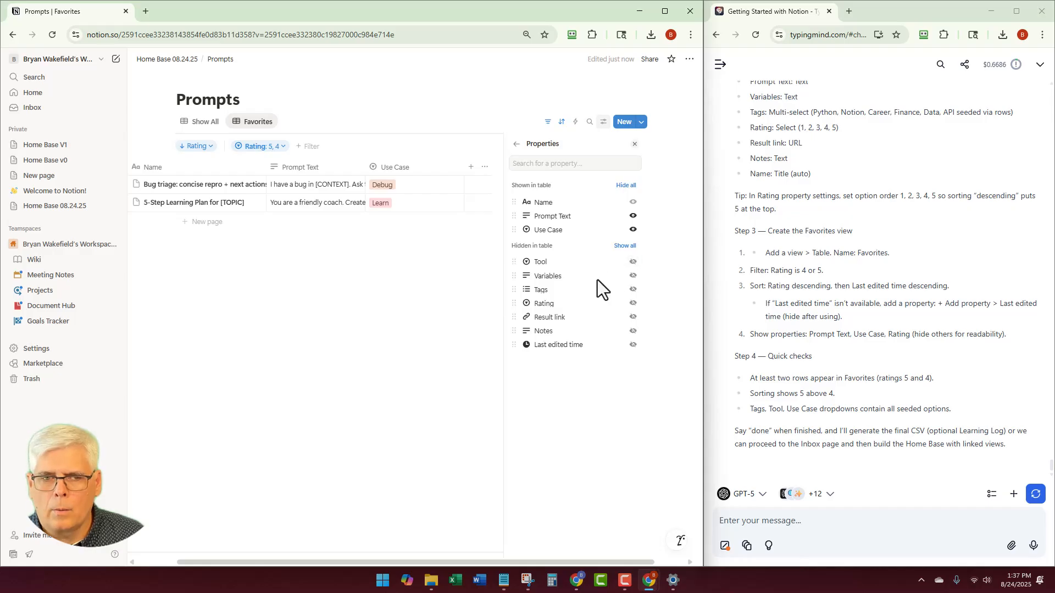
{"action": "left_click", "coordinate": [634, 303]}
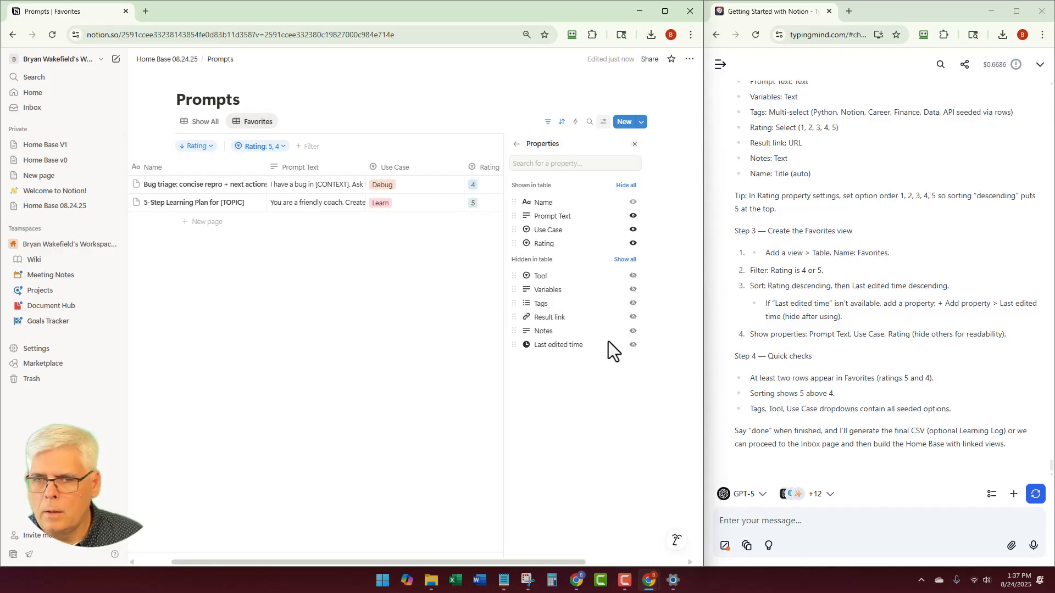
{"action": "left_click", "coordinate": [354, 318]}
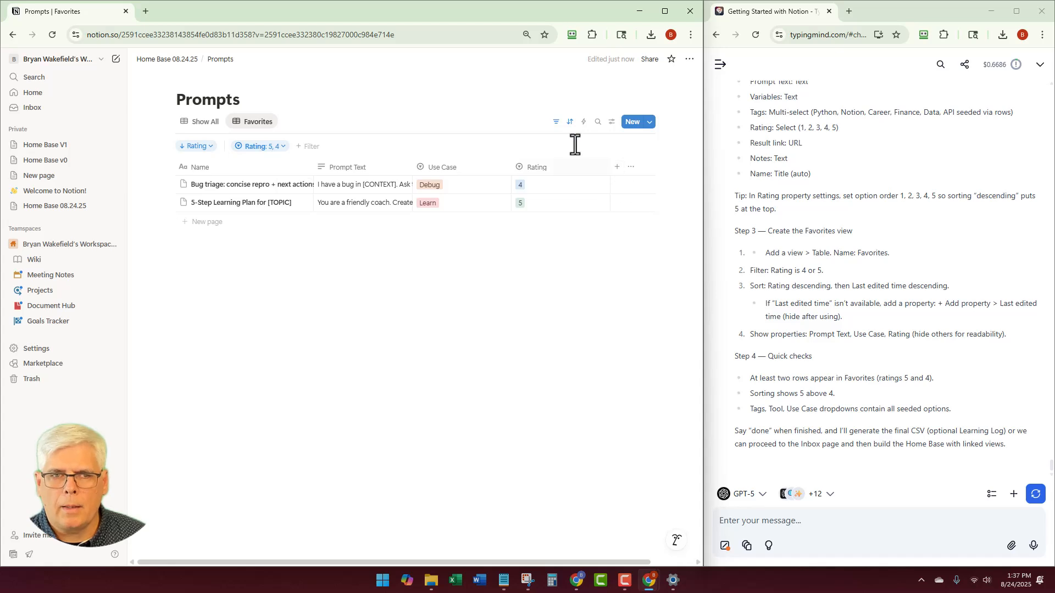
Check the property visibility of the Favorites view and widen the Name column to fit the full prompt titles
{"action": "left_click", "coordinate": [604, 122]}
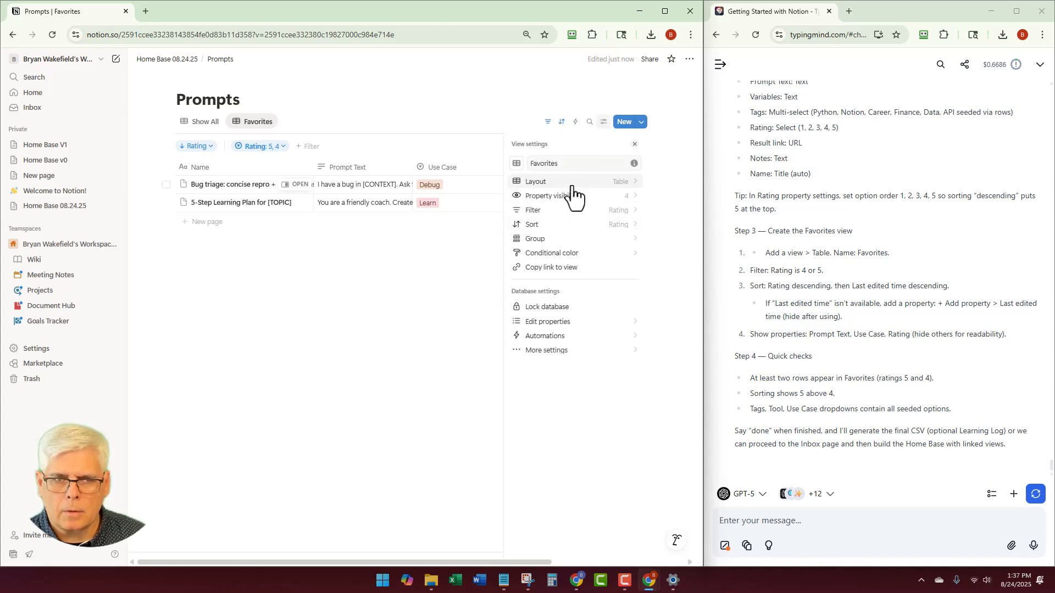
{"action": "left_click", "coordinate": [573, 197]}
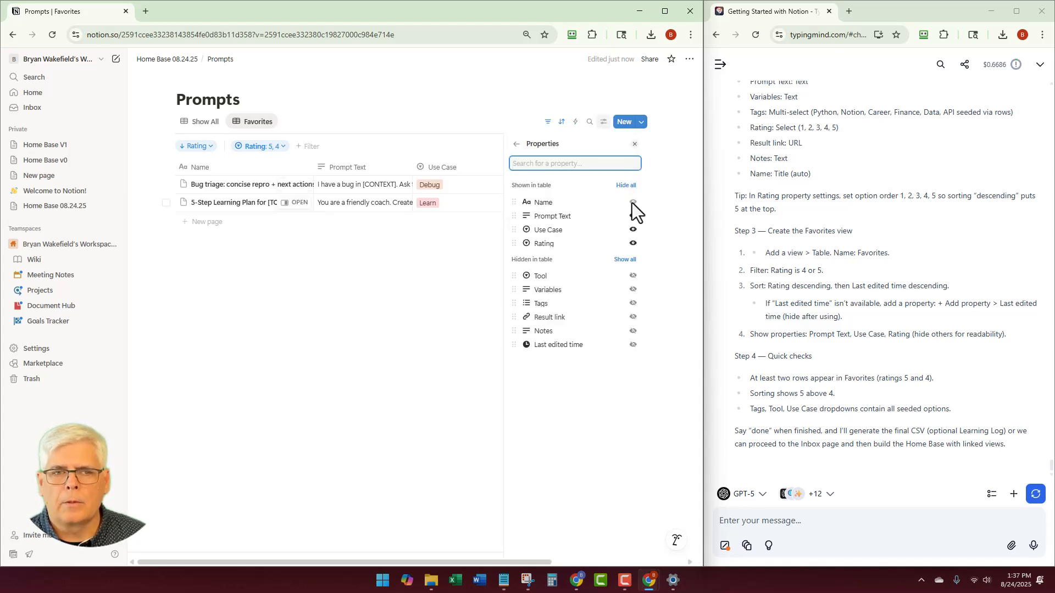
{"action": "left_click", "coordinate": [387, 275]}
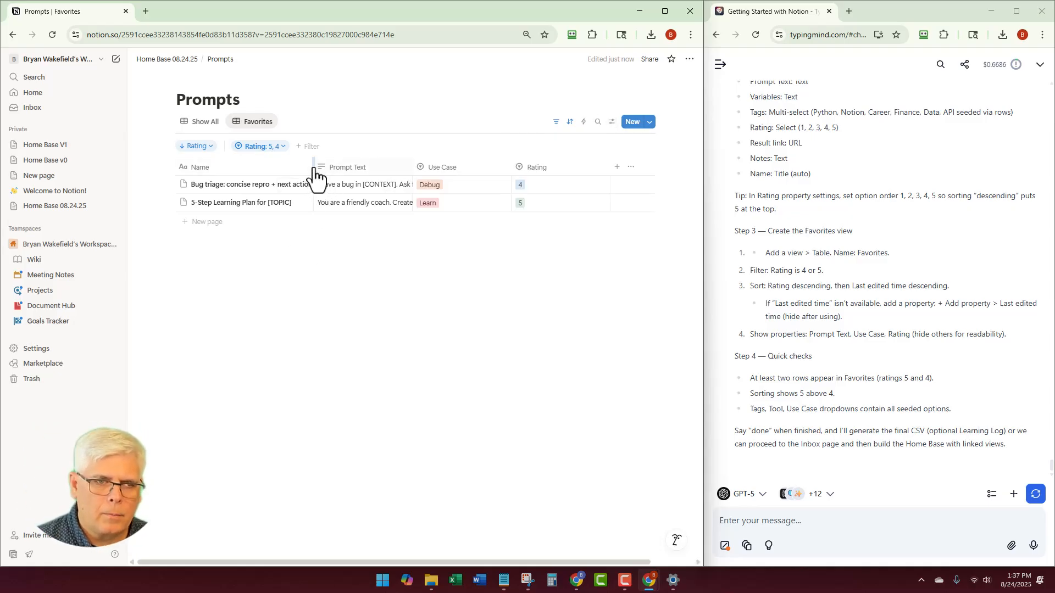
{"action": "left_click_drag", "start_coordinate": [312, 166], "coordinate": [371, 166]}
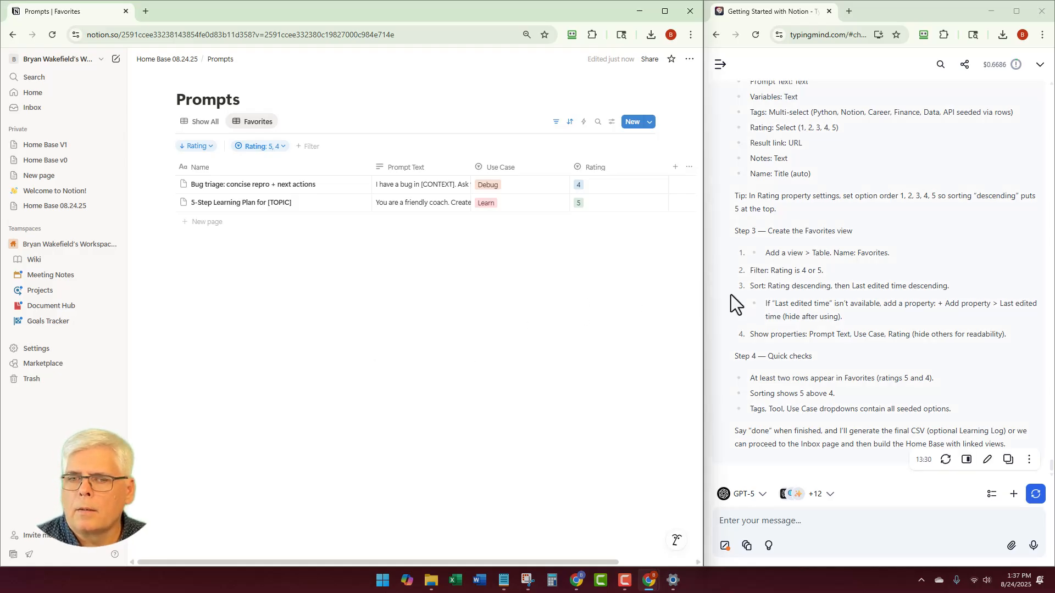
Add a second sort to the Favorites view by Last edited time in descending order
{"action": "left_click", "coordinate": [201, 146]}
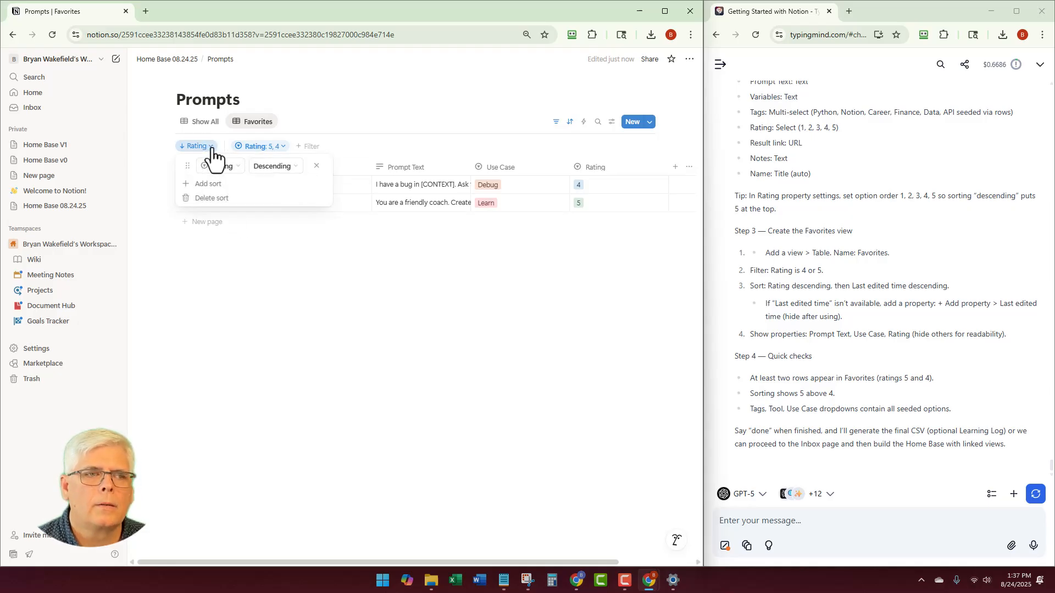
{"action": "left_click", "coordinate": [204, 187]}
{"action": "left_click", "coordinate": [220, 239]}
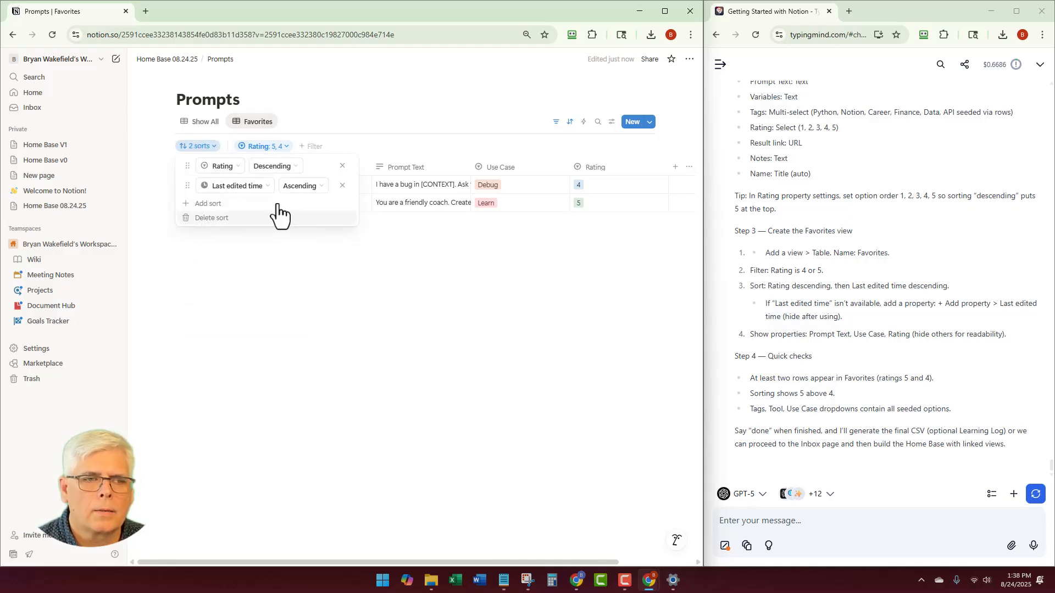
{"action": "left_click", "coordinate": [318, 187]}
{"action": "left_click", "coordinate": [300, 217]}
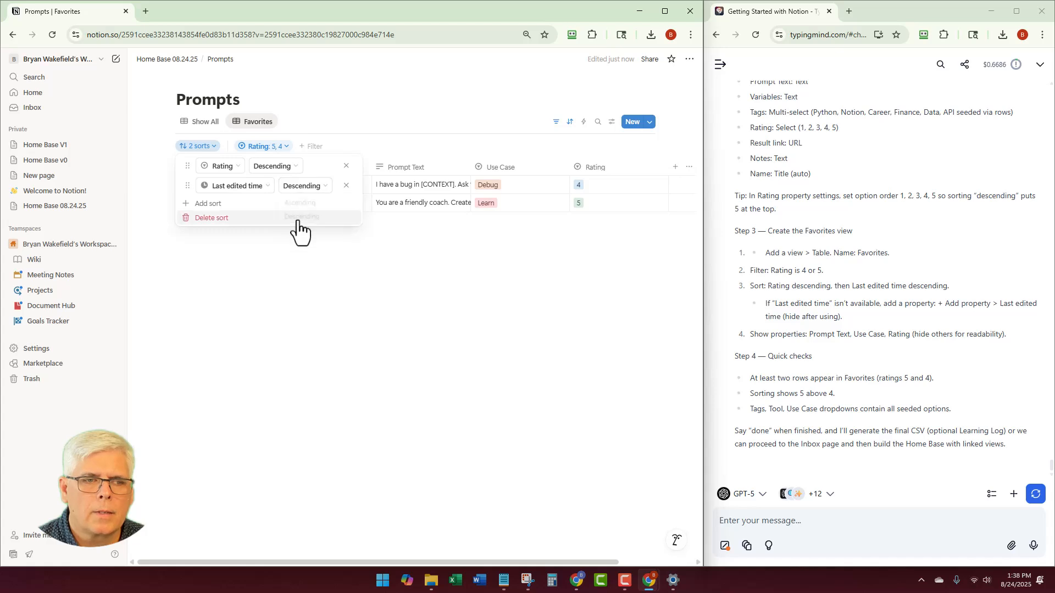
{"action": "left_click", "coordinate": [348, 278]}
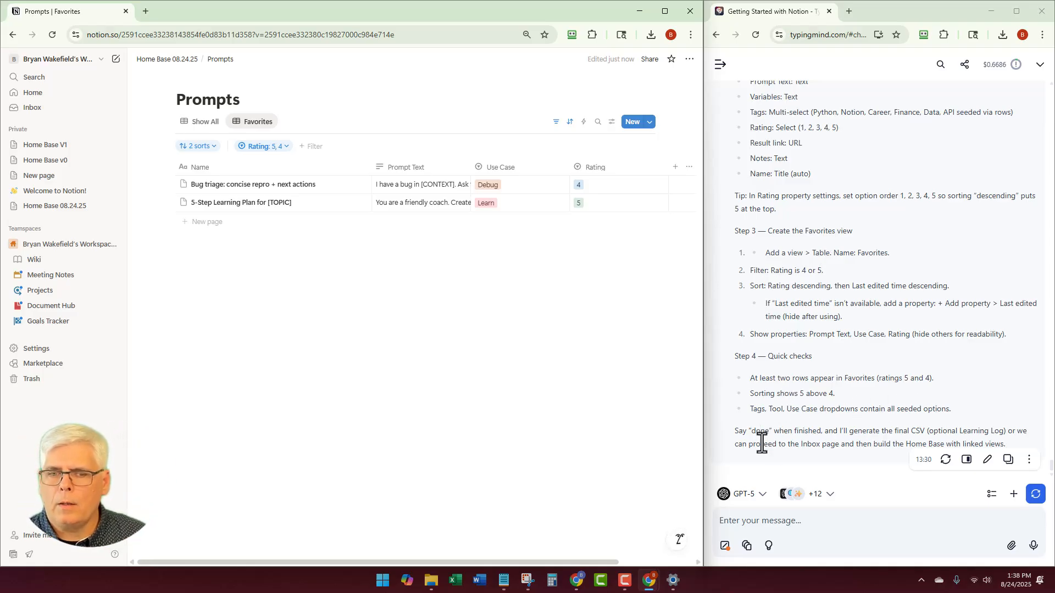
Reply "done" to the assistant in the TypingMind chat, and return to the Home Base 08.24.25 page in Notion
{"action": "left_click", "coordinate": [754, 529]}
{"action": "type", "text": "done"}
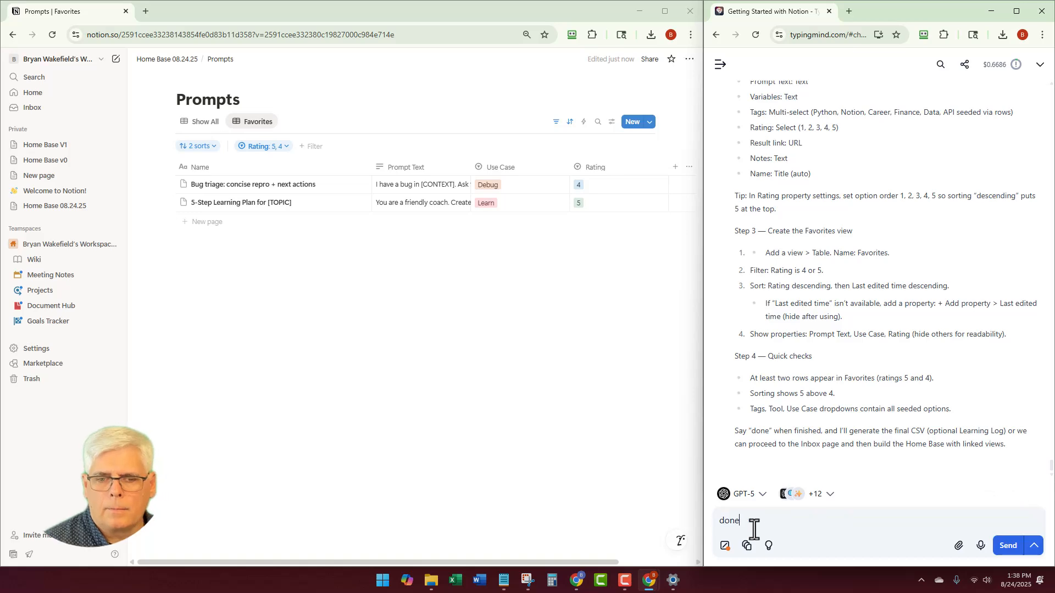
{"action": "key", "text": "Return"}
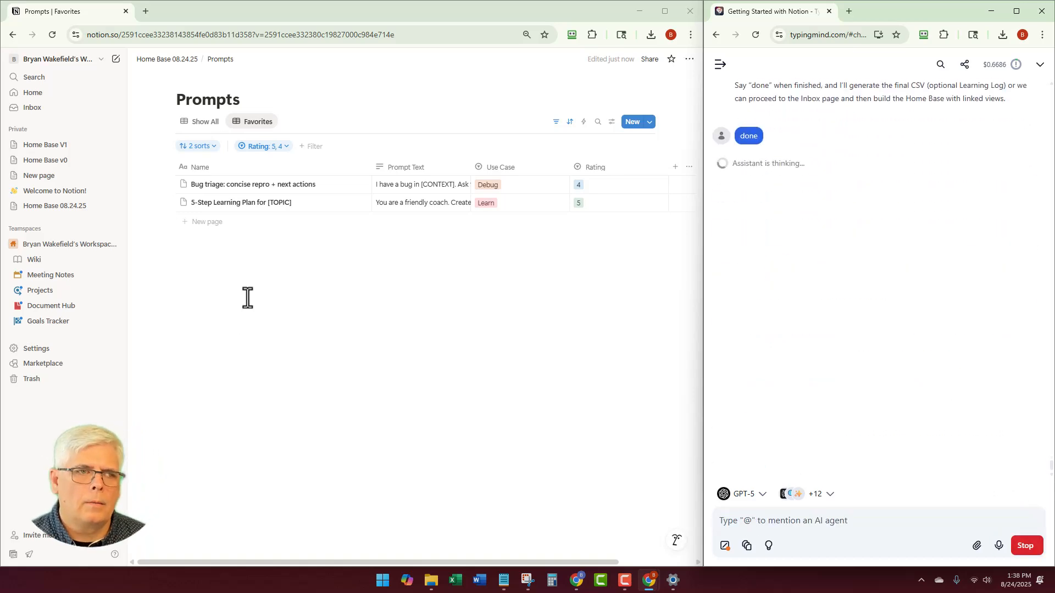
{"action": "left_click", "coordinate": [175, 62]}
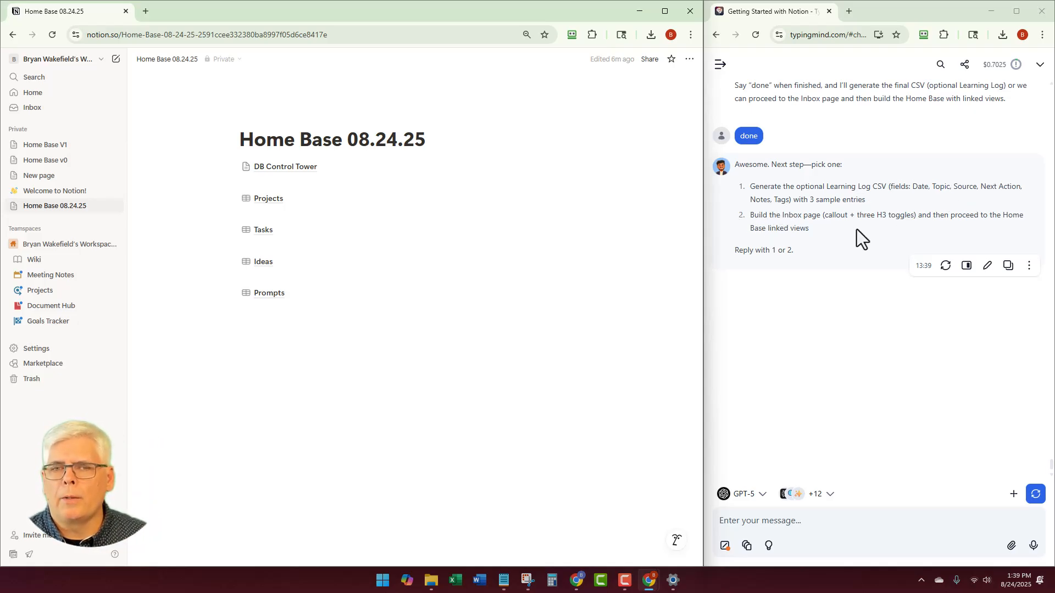
Send the assistant in the TypingMind chat the message "Build Inbox page"
{"action": "left_click", "coordinate": [775, 529]}
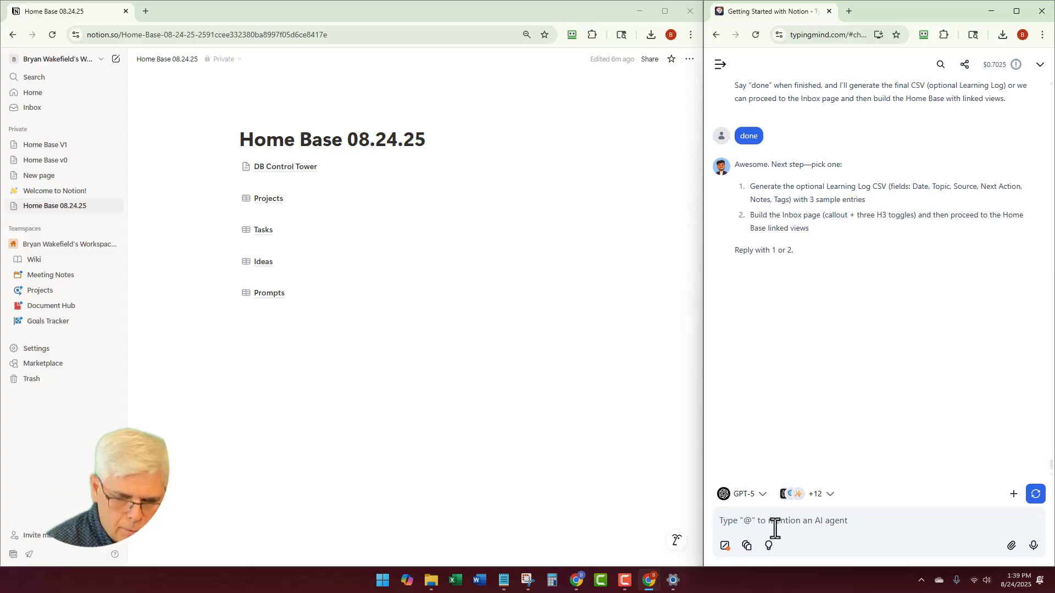
{"action": "type", "text": "Build Inbox"}
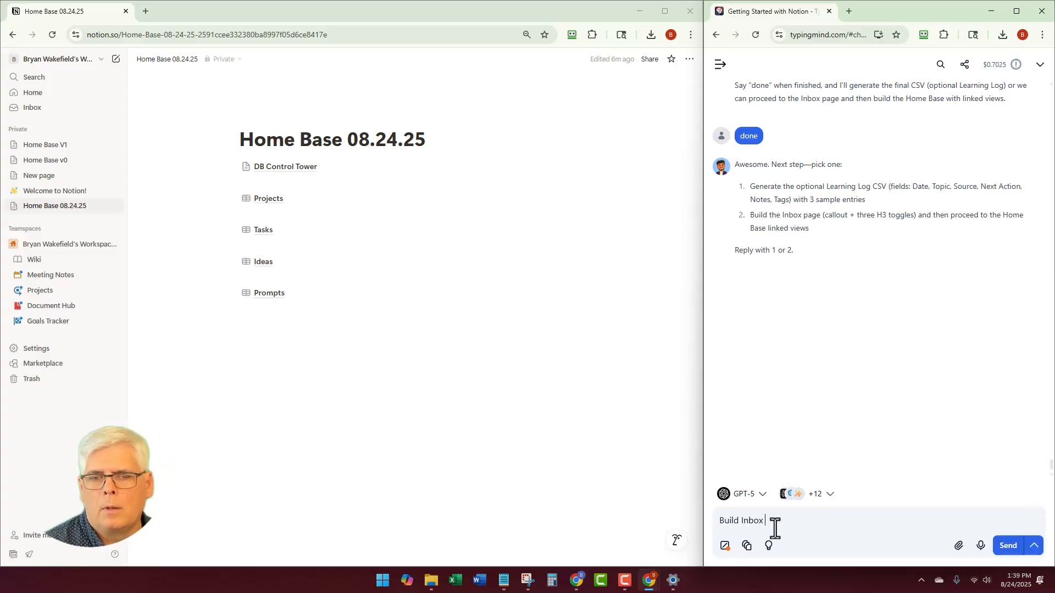
{"action": "type", "text": " page"}
{"action": "key", "text": "Return"}
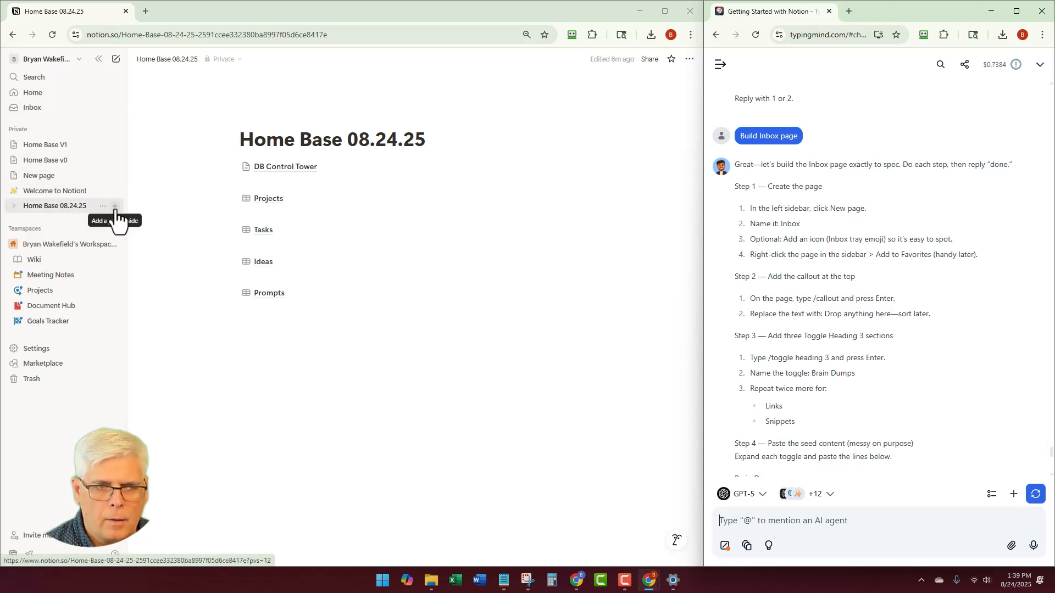
Create a new page inside Home Base 08.24.25 in Notion and title it Inbox
{"action": "left_click", "coordinate": [115, 207]}
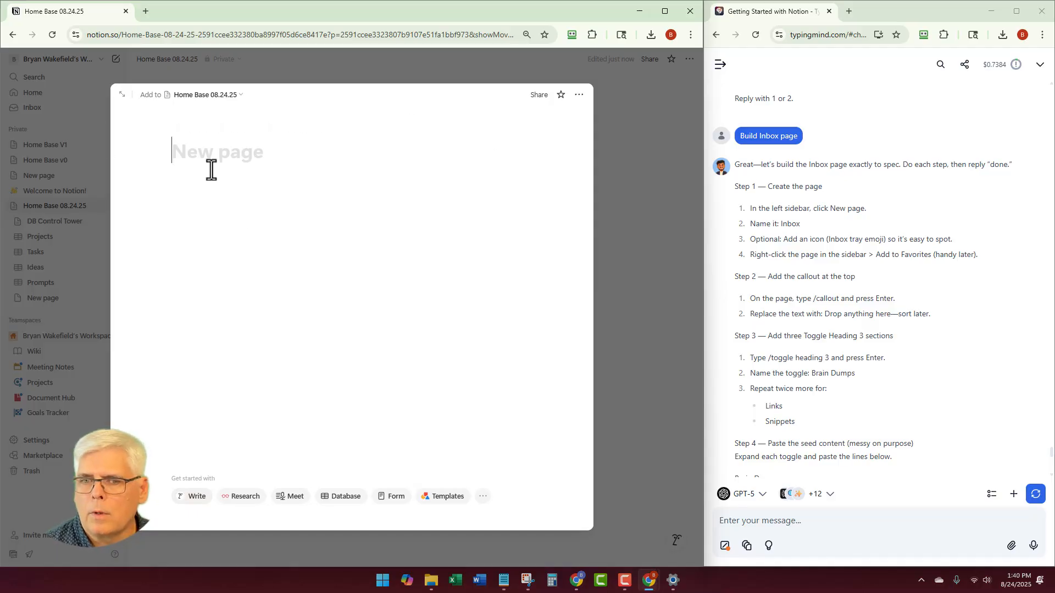
{"action": "key", "text": "Return"}
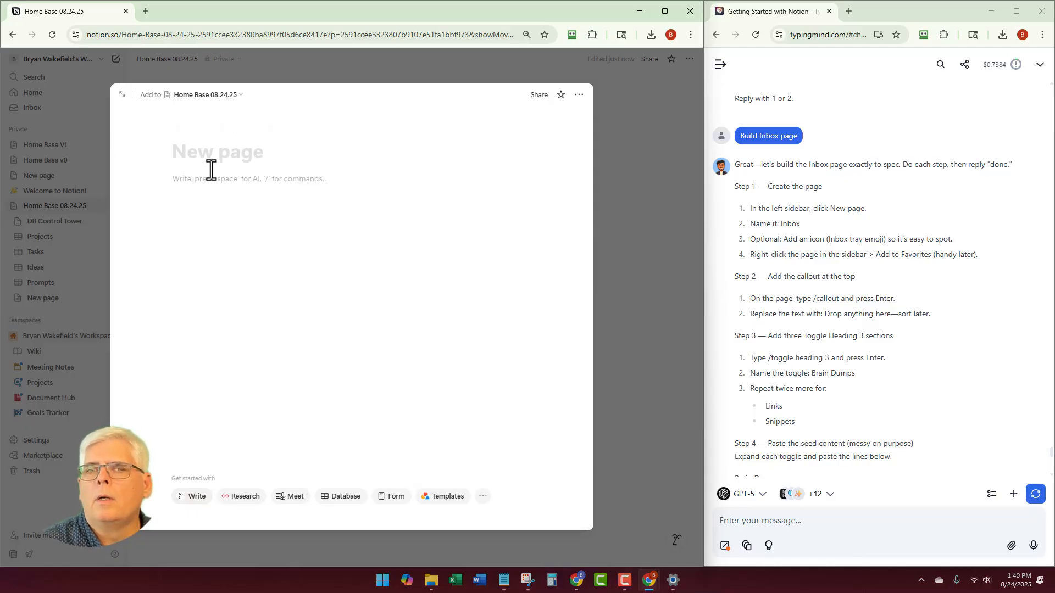
{"action": "type", "text": "Inbo"}
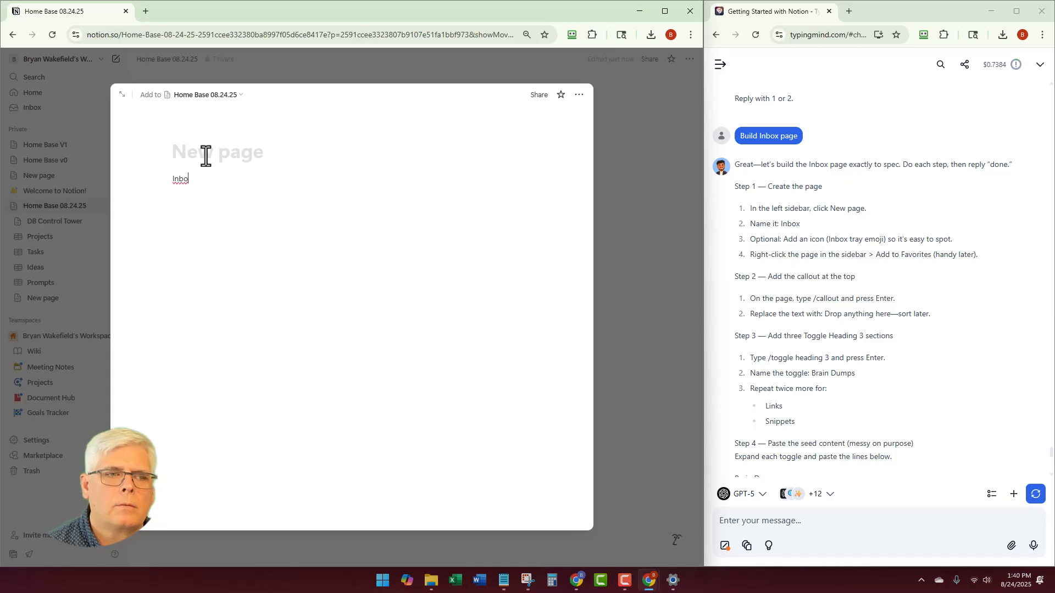
{"action": "type", "text": "Inbox"}
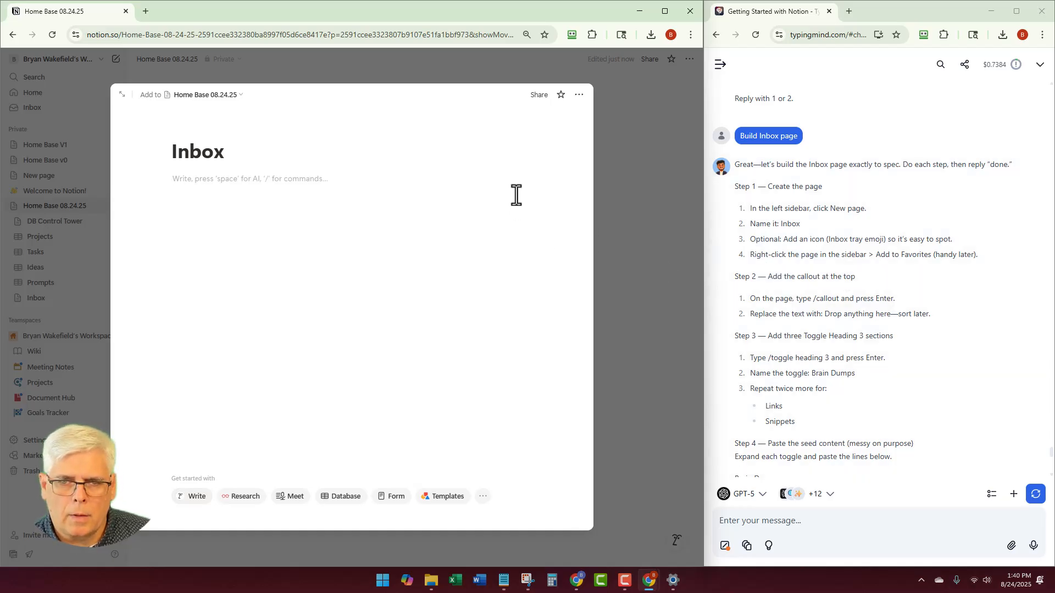
Add the new Inbox page to the favorites and close its preview to return to Home Base 08.24.25
{"action": "left_click", "coordinate": [579, 95]}
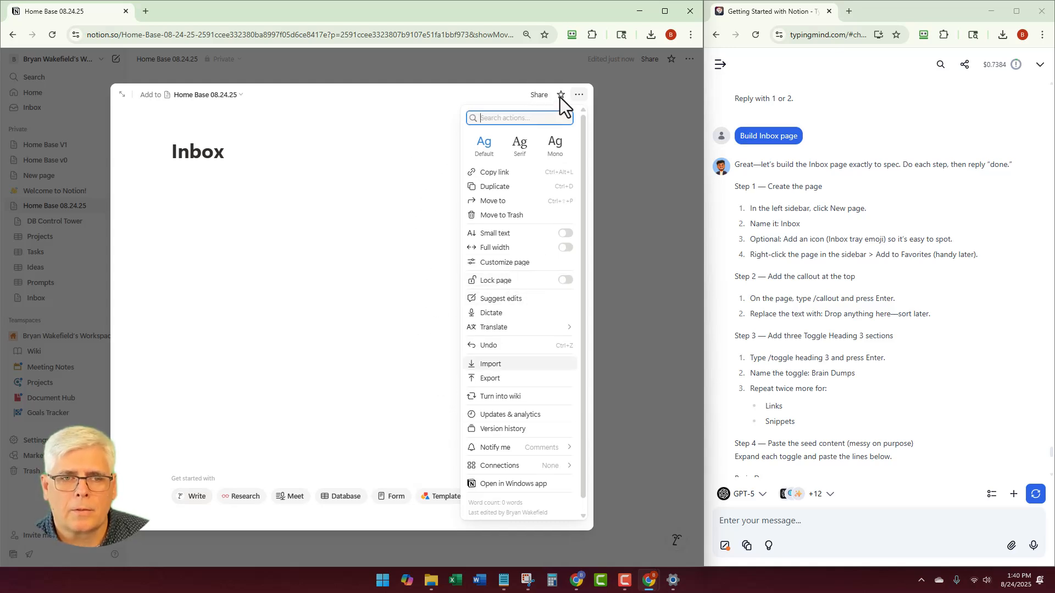
{"action": "left_click", "coordinate": [411, 193]}
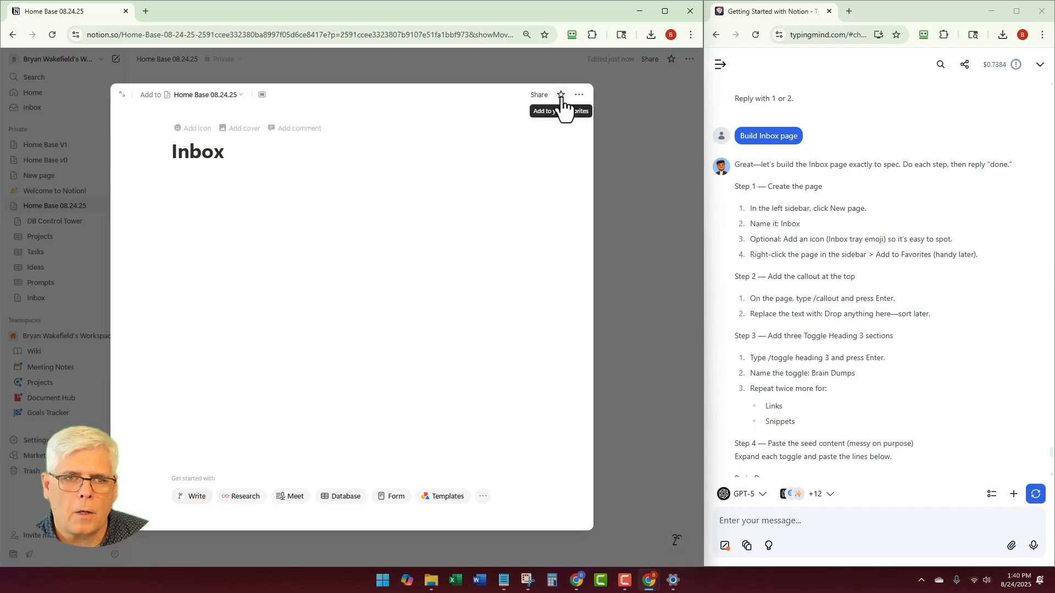
{"action": "left_click", "coordinate": [560, 95]}
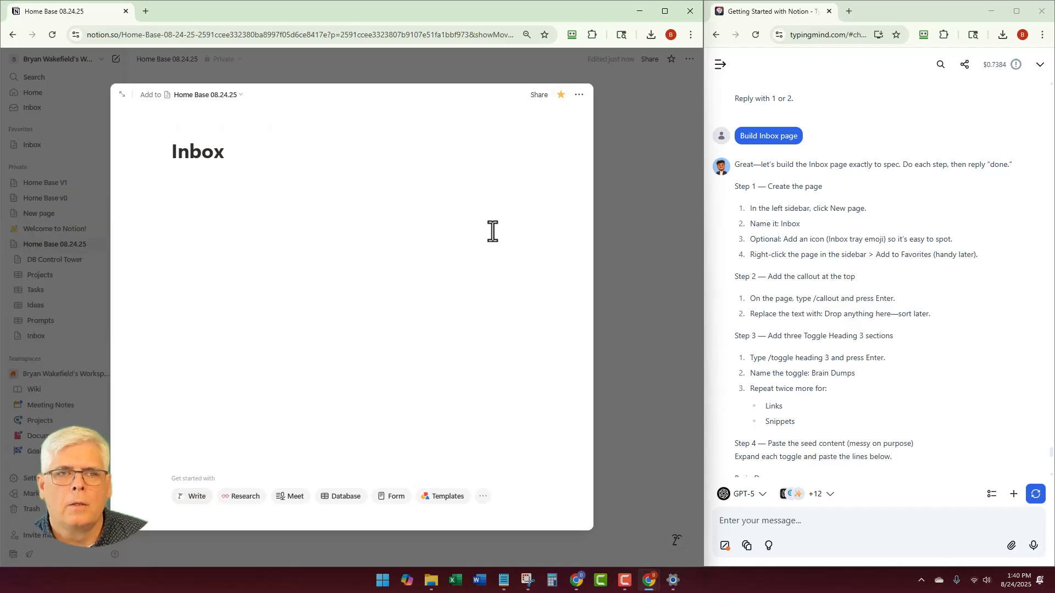
{"action": "left_click", "coordinate": [560, 95]}
{"action": "left_click", "coordinate": [561, 95]}
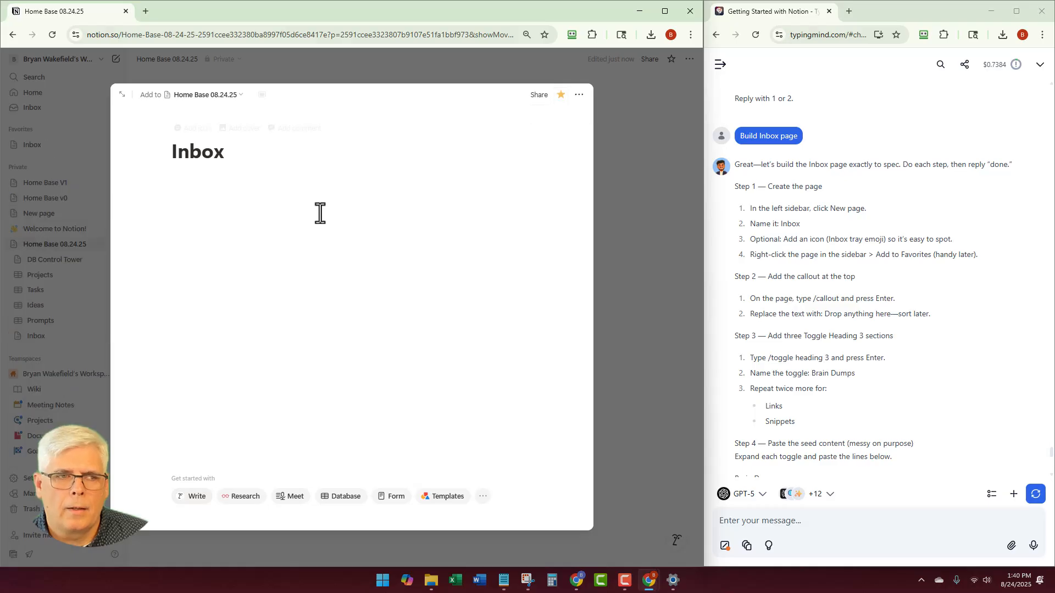
{"action": "left_click", "coordinate": [308, 229]}
{"action": "left_click", "coordinate": [630, 207]}
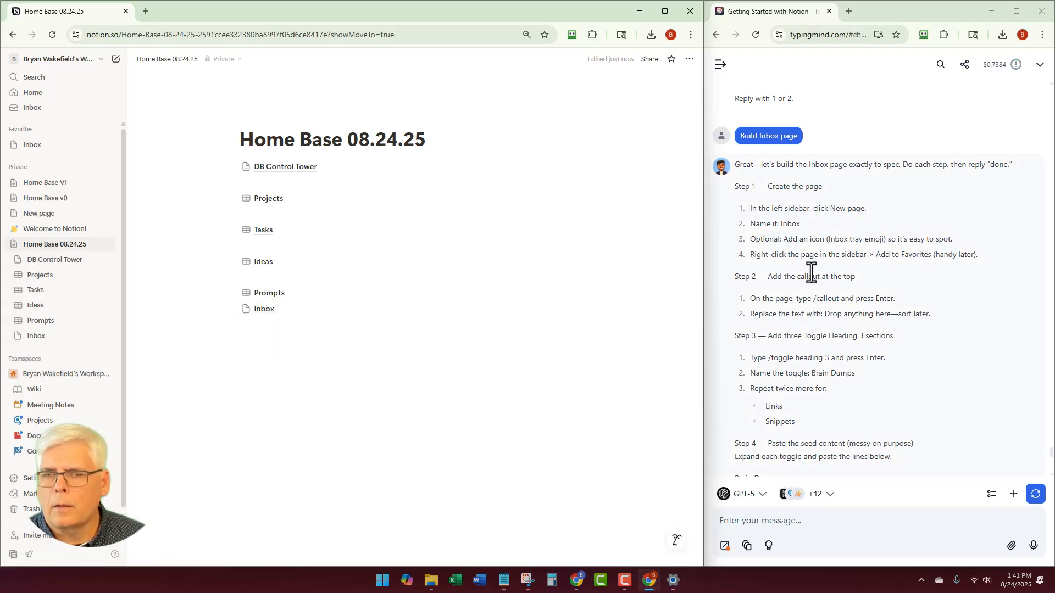
Open the Inbox page and add a callout reading "Drop anything here — sort later." with an empty line below it
{"action": "scroll", "coordinate": [751, 289], "scroll_direction": "down", "scroll_amount": 1}
{"action": "scroll", "coordinate": [751, 288], "scroll_direction": "down", "scroll_amount": 2}
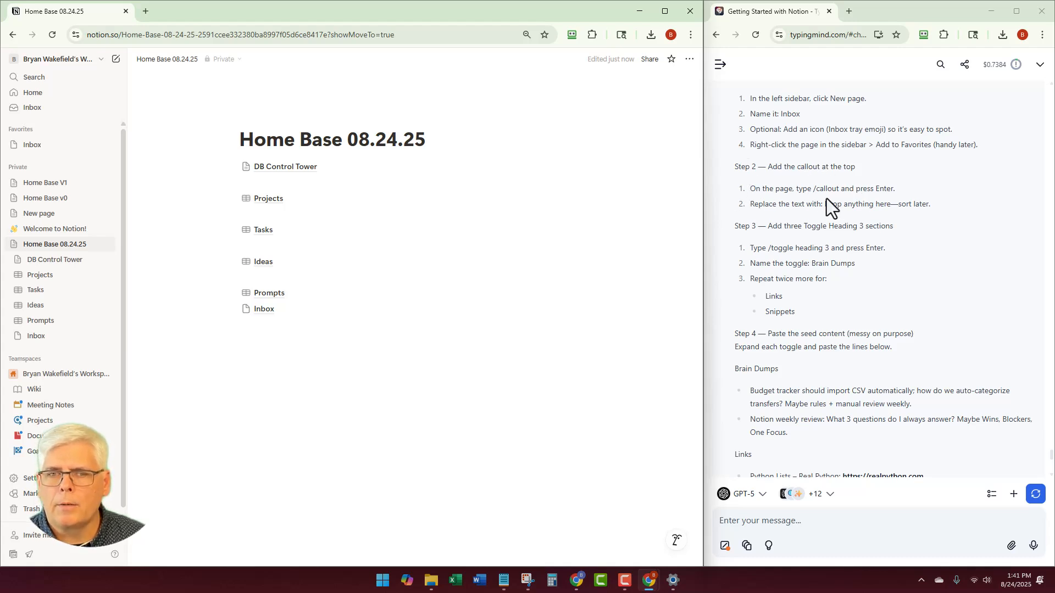
{"action": "left_click", "coordinate": [264, 309]}
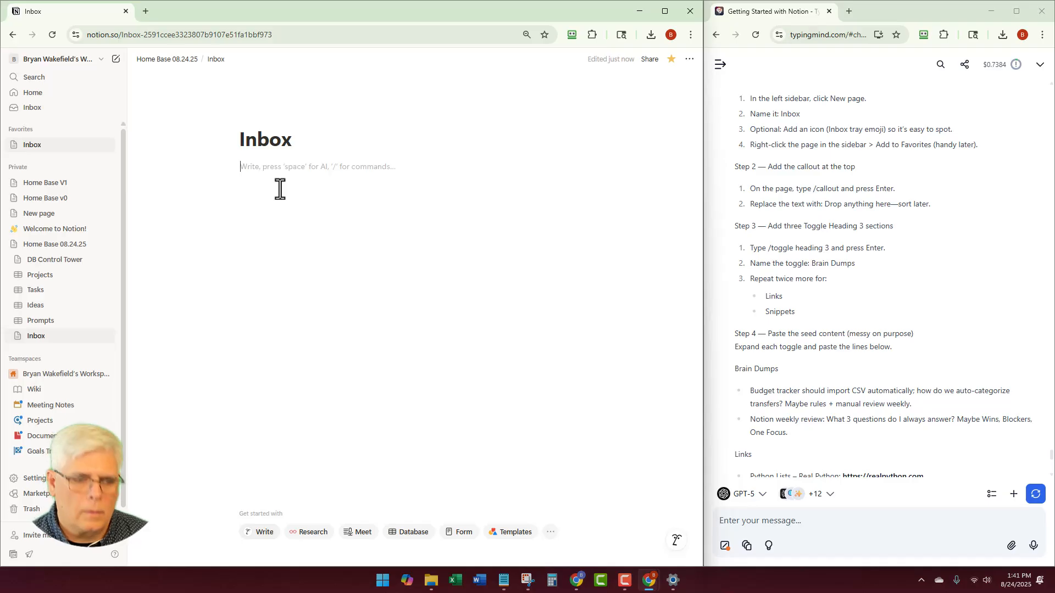
{"action": "type", "text": "/"}
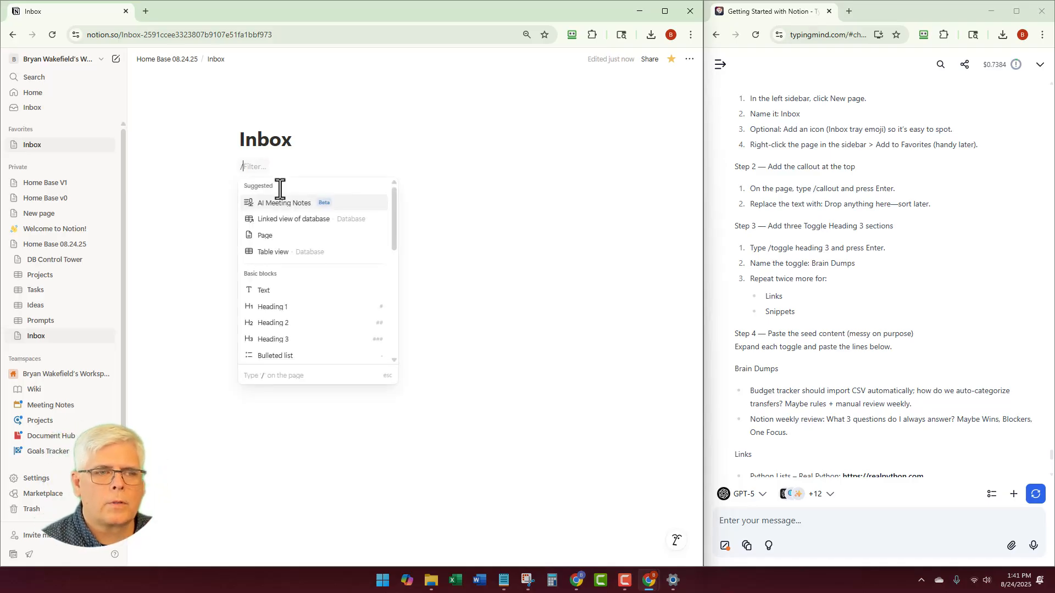
{"action": "type", "text": "call"}
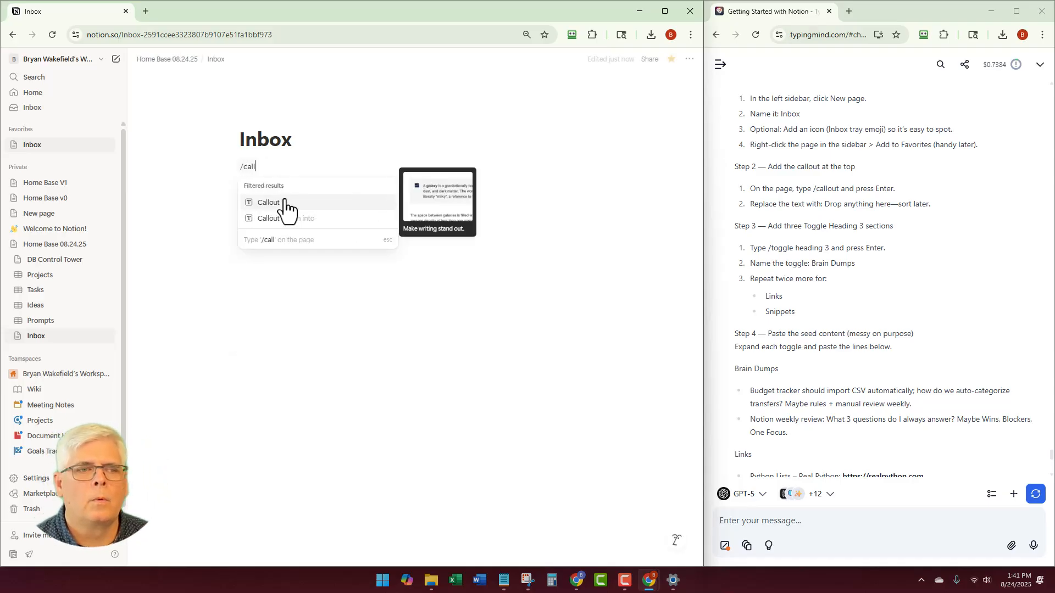
{"action": "left_click", "coordinate": [284, 203]}
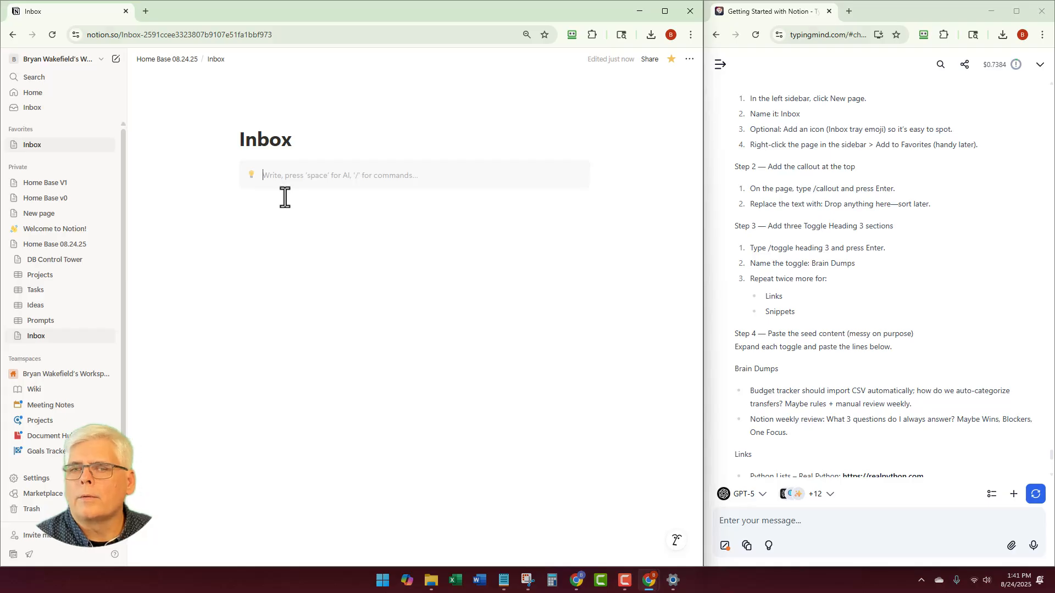
{"action": "type", "text": "Drop anythi"}
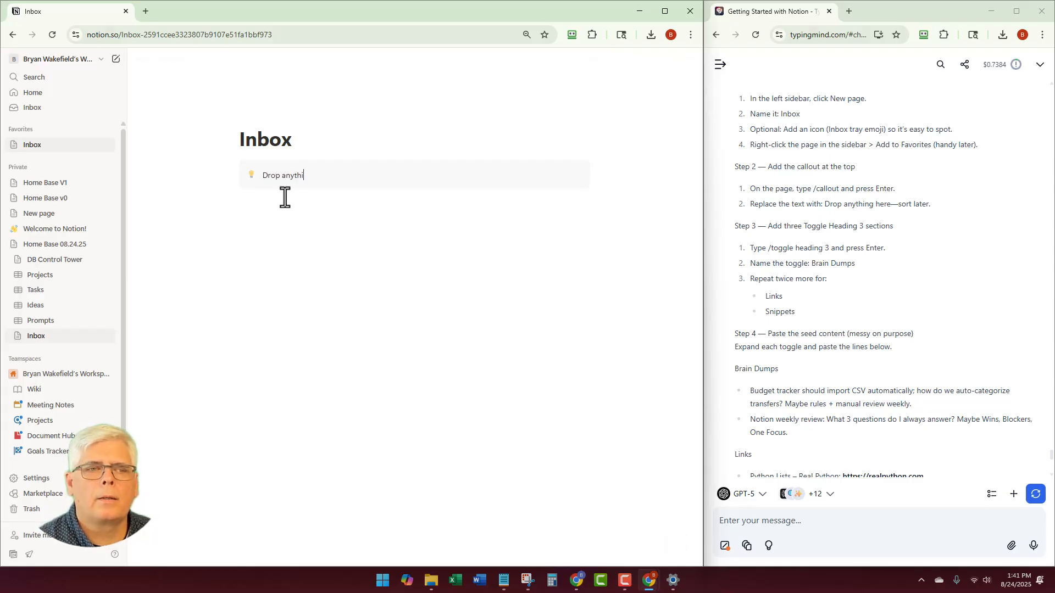
{"action": "type", "text": "gn "}
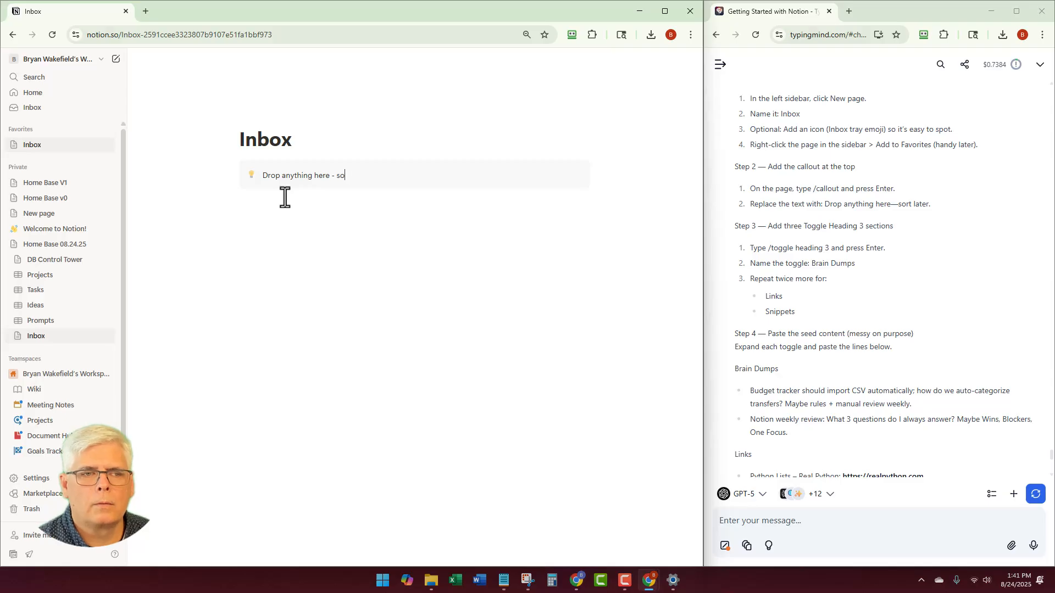
{"action": "type", "text": "r."}
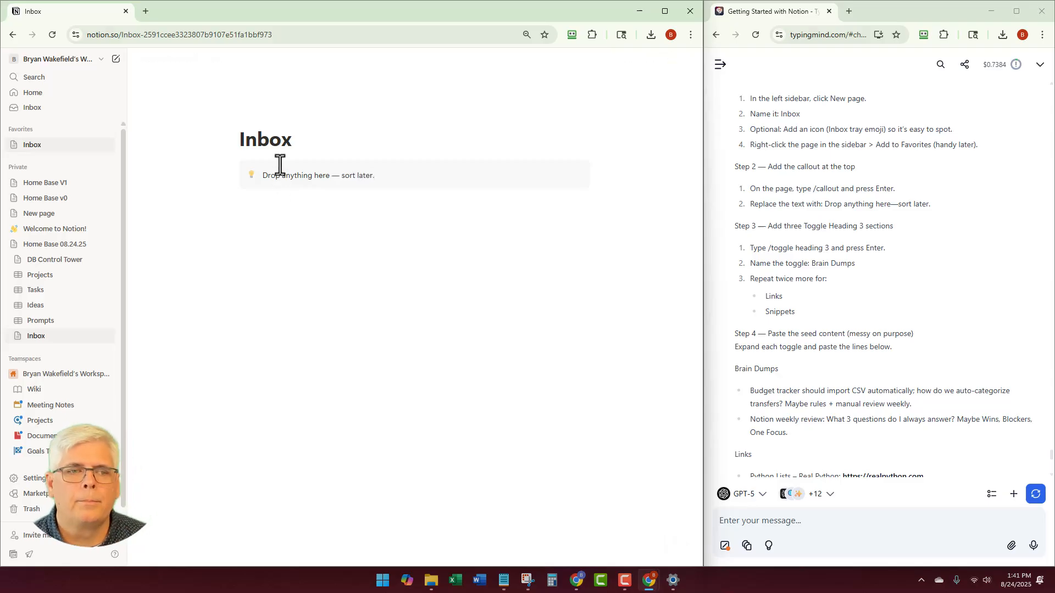
{"action": "left_click", "coordinate": [297, 245]}
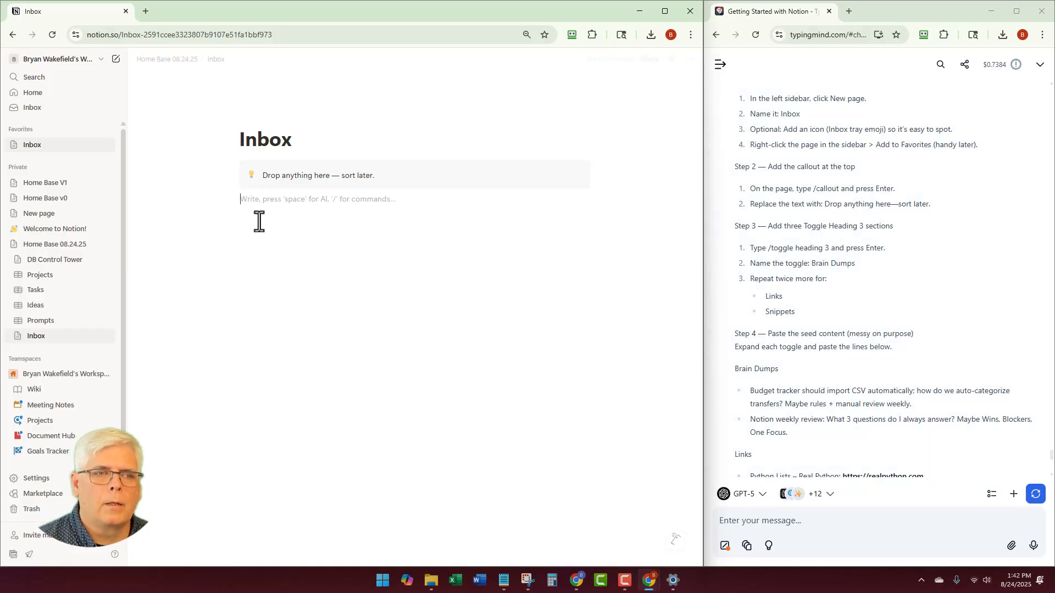
{"action": "type", "text": "/h"}
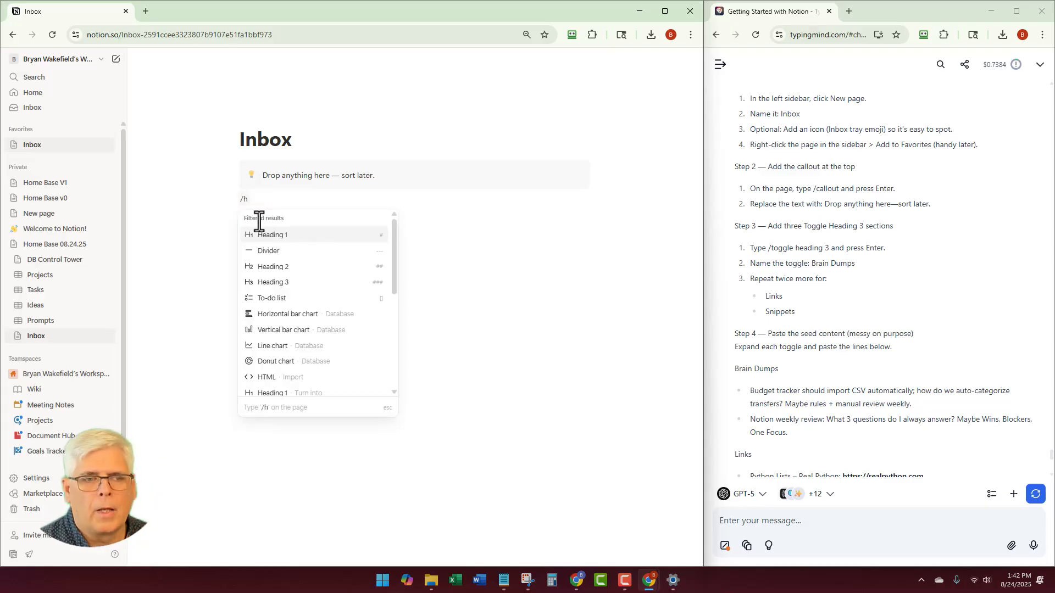
{"action": "key", "text": "BackSpace"}
{"action": "key", "text": "BackSpace"}
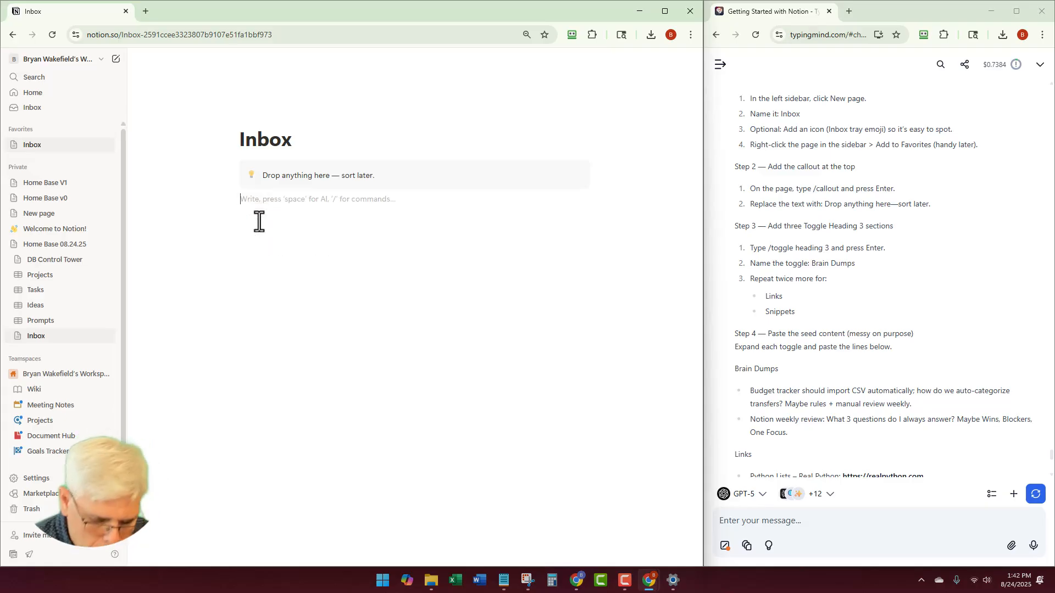
{"action": "type", "text": "/"}
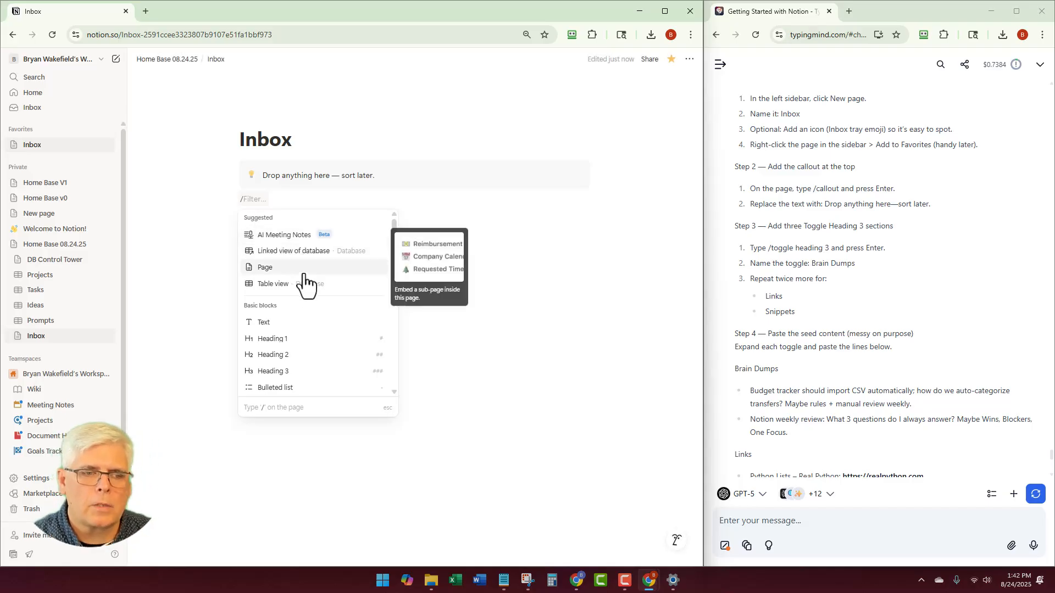
{"action": "scroll", "coordinate": [304, 285], "scroll_direction": "down", "scroll_amount": 3}
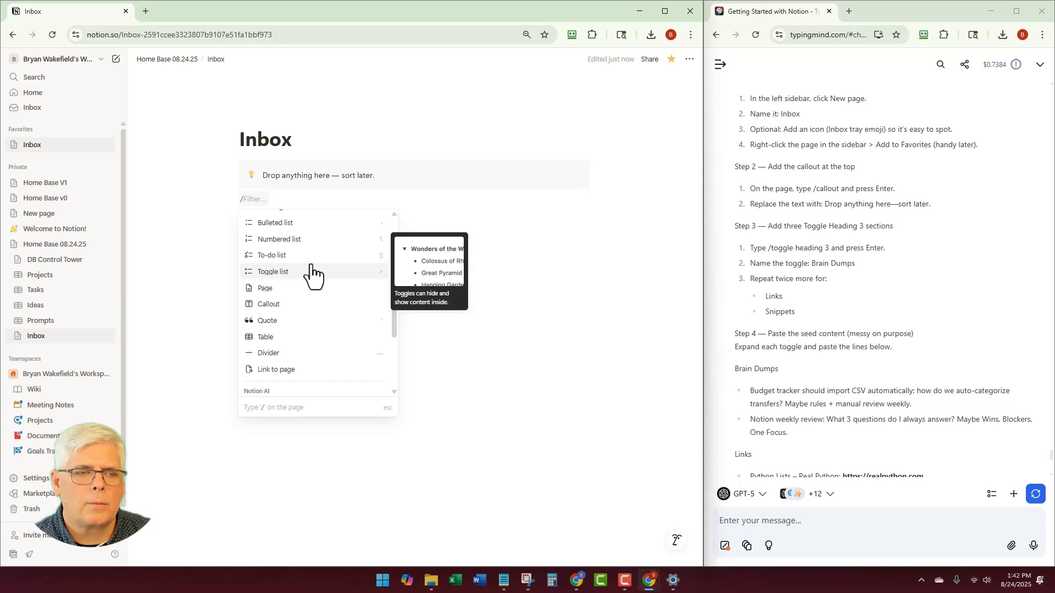
{"action": "scroll", "coordinate": [310, 274], "scroll_direction": "down", "scroll_amount": 1}
{"action": "scroll", "coordinate": [311, 275], "scroll_direction": "down", "scroll_amount": 5}
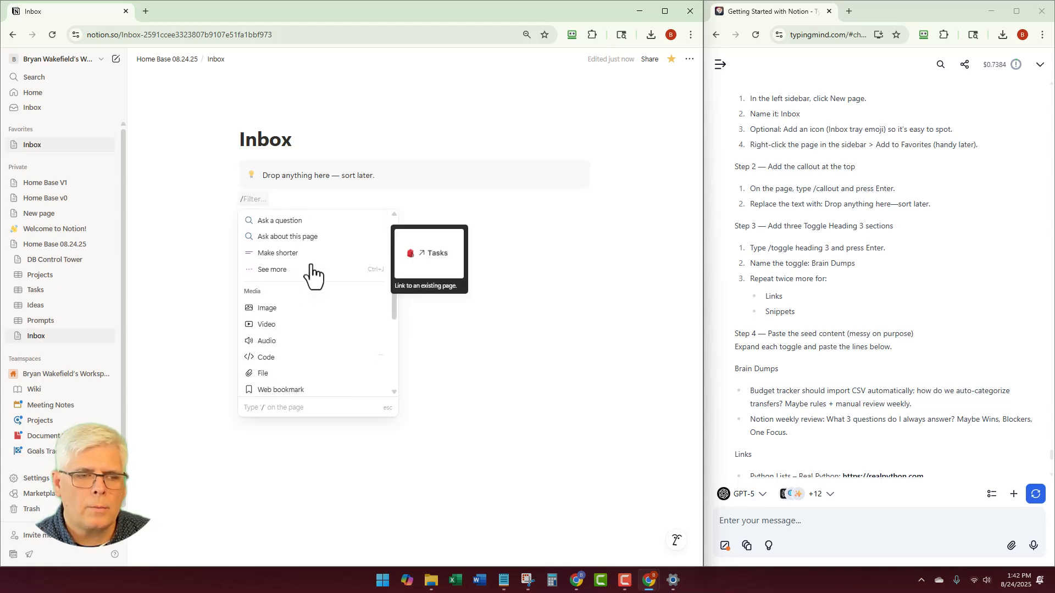
{"action": "scroll", "coordinate": [310, 274], "scroll_direction": "down", "scroll_amount": 10}
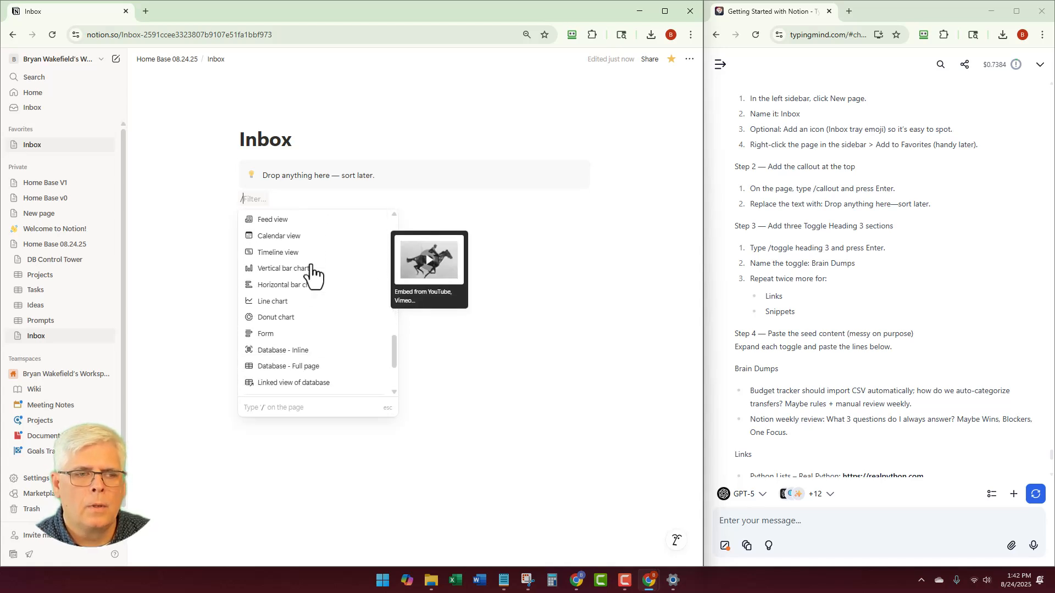
{"action": "scroll", "coordinate": [312, 275], "scroll_direction": "down", "scroll_amount": 3}
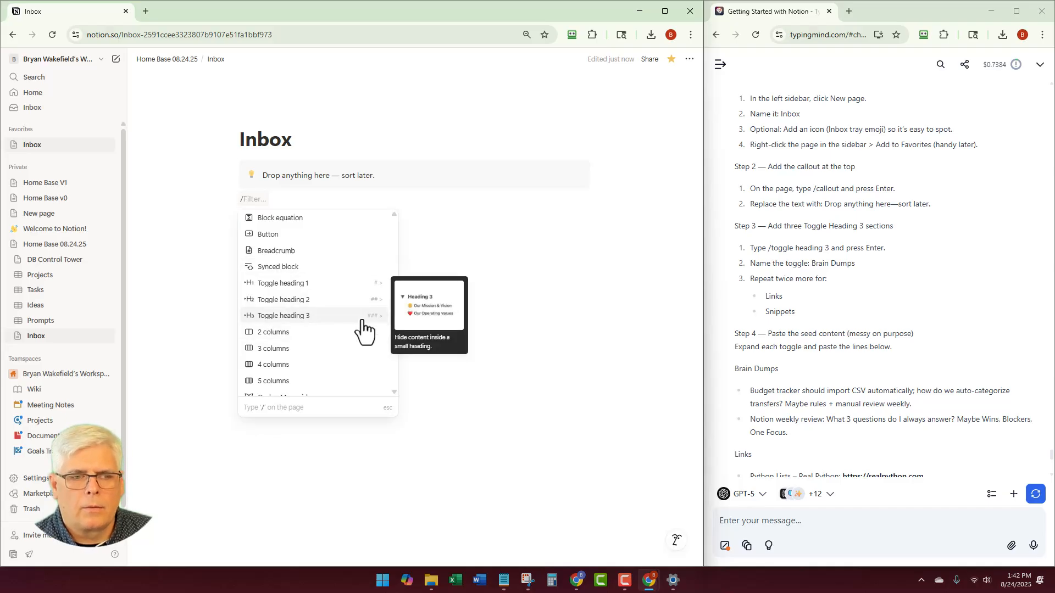
{"action": "left_click", "coordinate": [288, 202]}
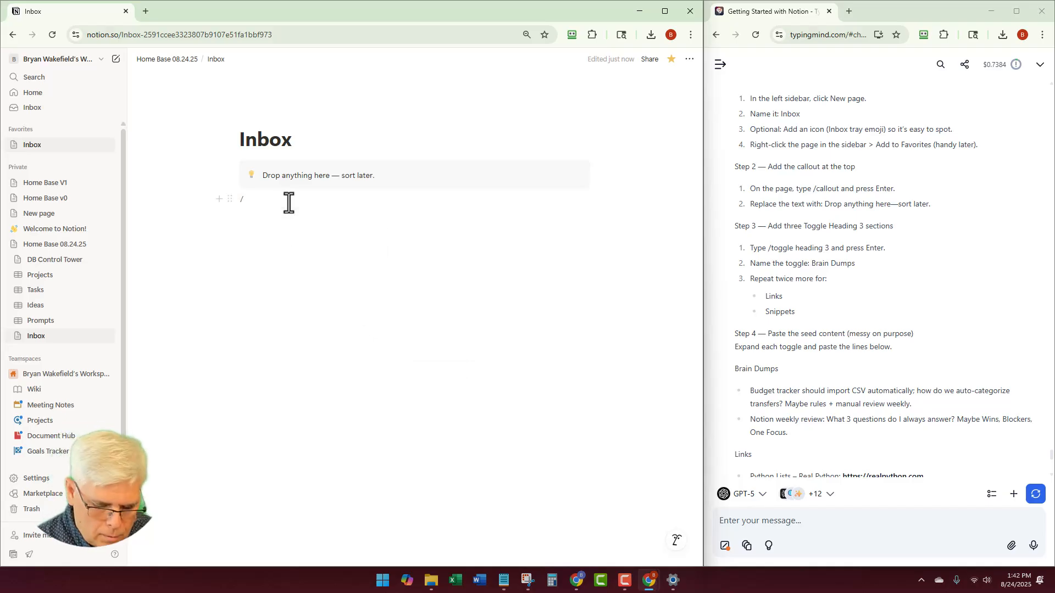
{"action": "key", "text": "BackSpace"}
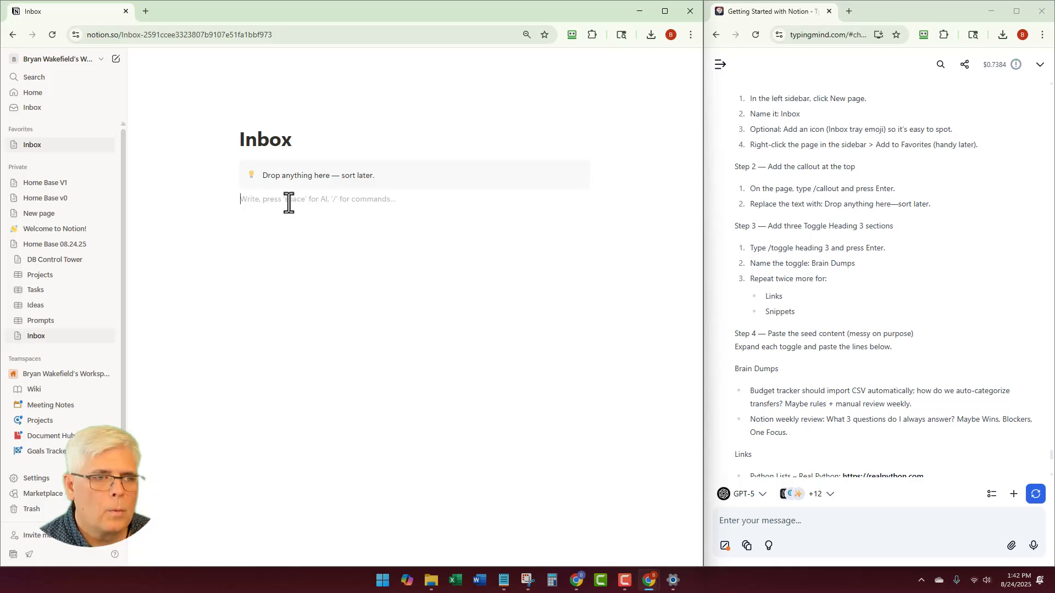
{"action": "type", "text": "###"}
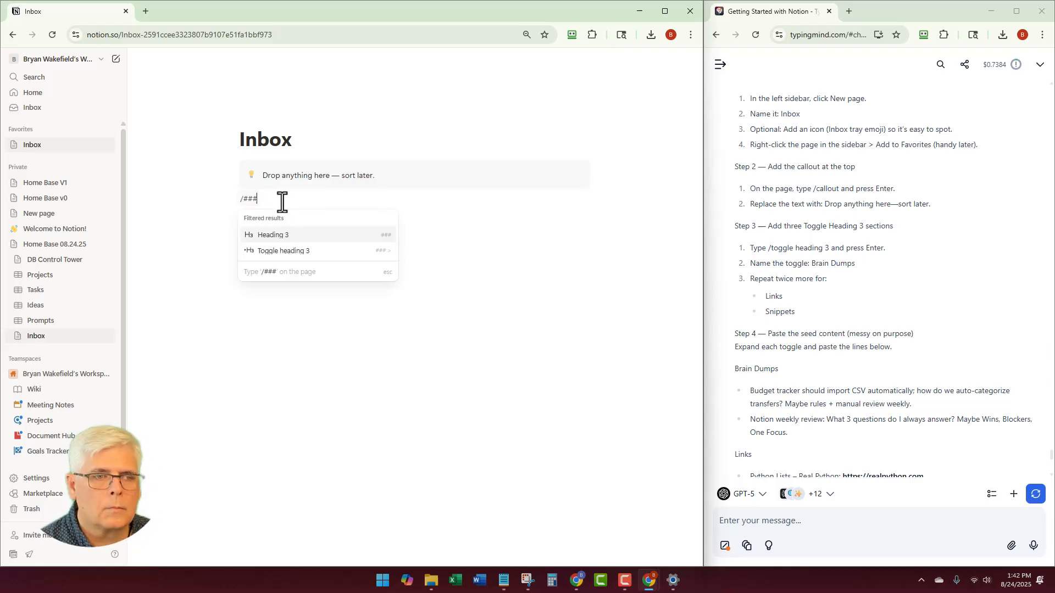
{"action": "type", "text": ">"}
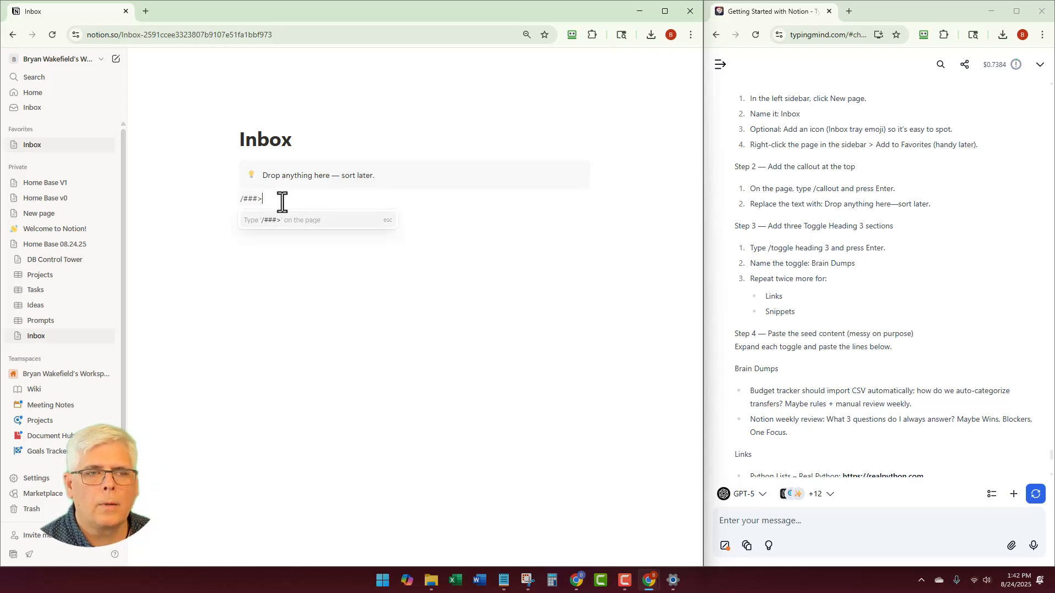
{"action": "key", "text": "BackSpace"}
{"action": "key", "text": "BackSpace"}
{"action": "key", "text": "BackSpace"}
{"action": "key", "text": "BackSpace"}
{"action": "key", "text": "BackSpace"}
Add a Toggle heading 3 named "Brain Dumps" below the callout on the Inbox page
{"action": "type", "text": "/"}
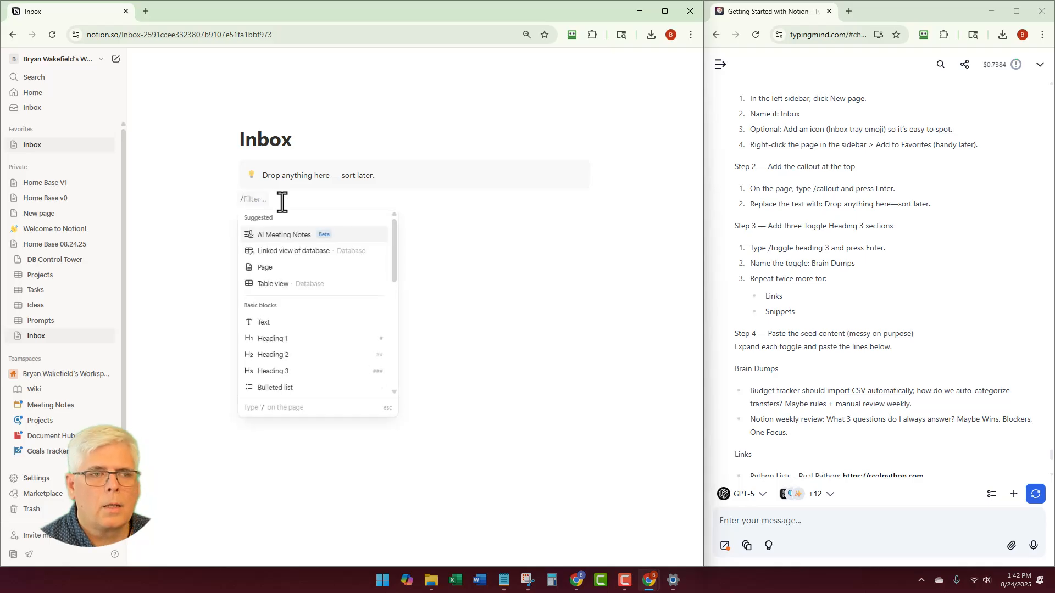
{"action": "type", "text": "###"}
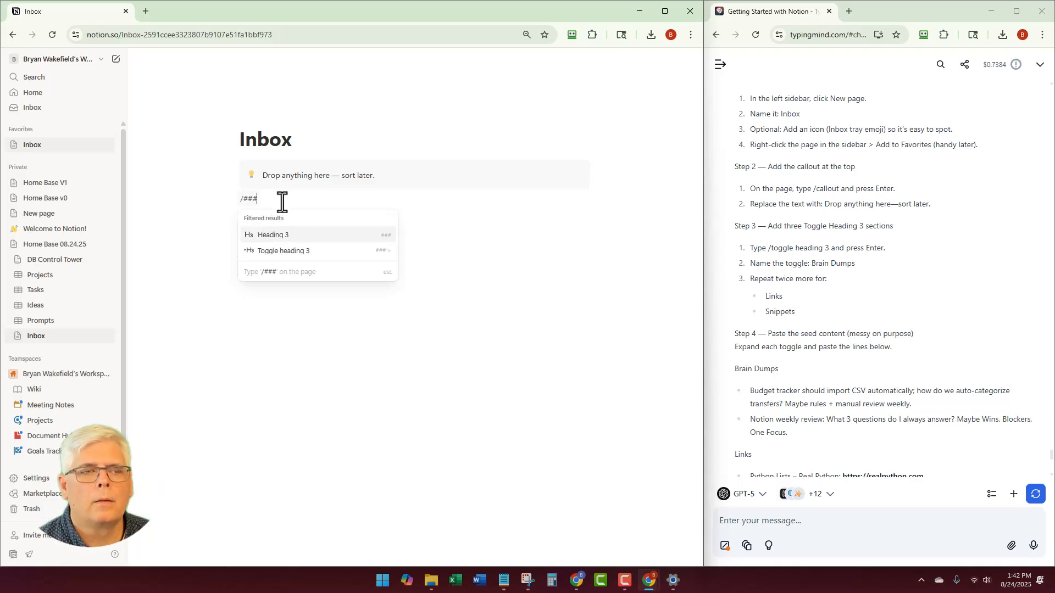
{"action": "key", "text": "Down"}
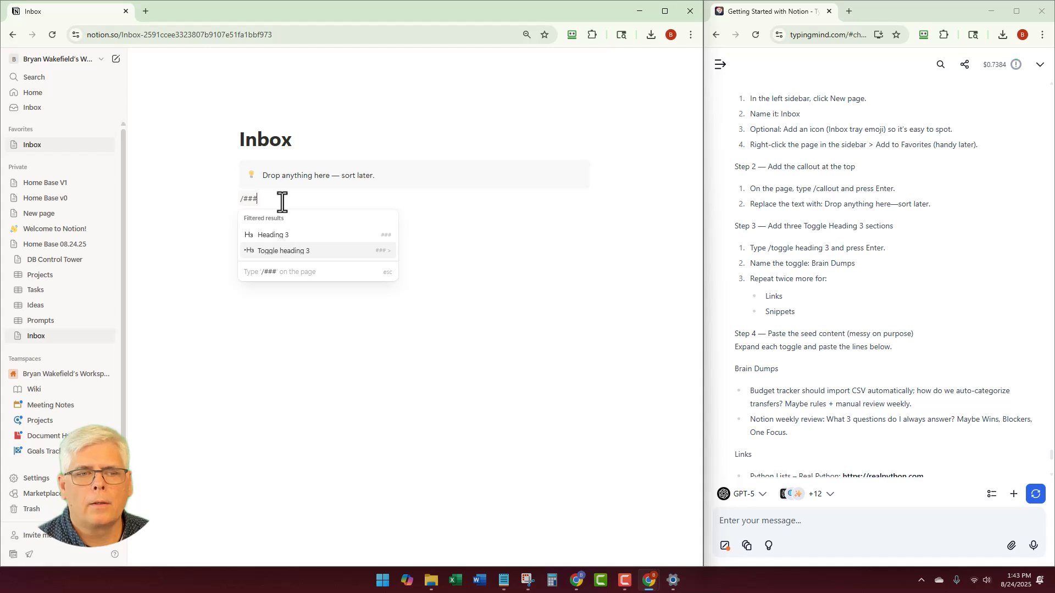
{"action": "key", "text": "Up"}
{"action": "key", "text": "Down"}
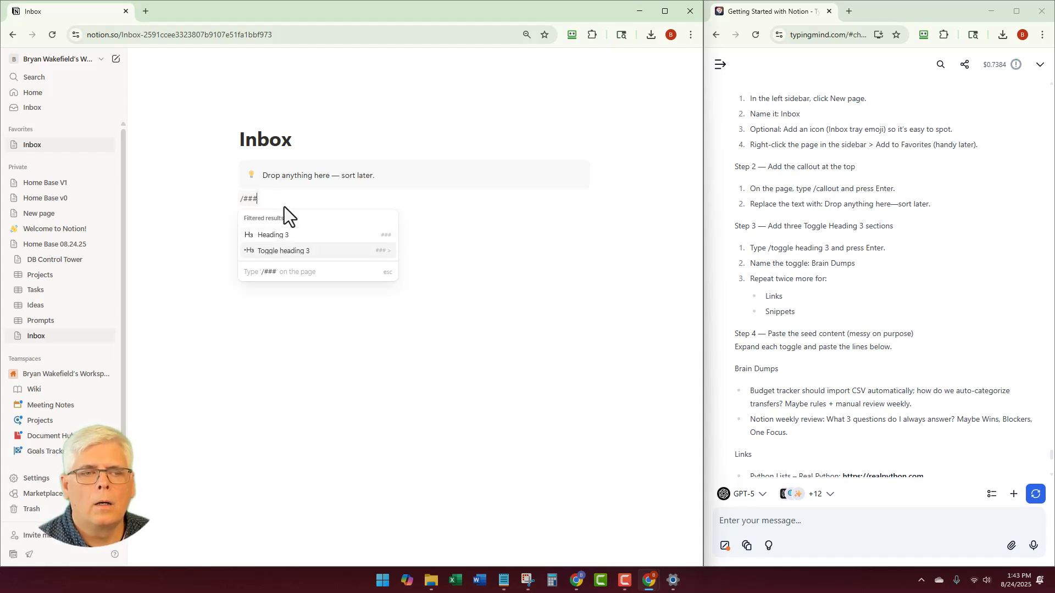
{"action": "key", "text": "Return"}
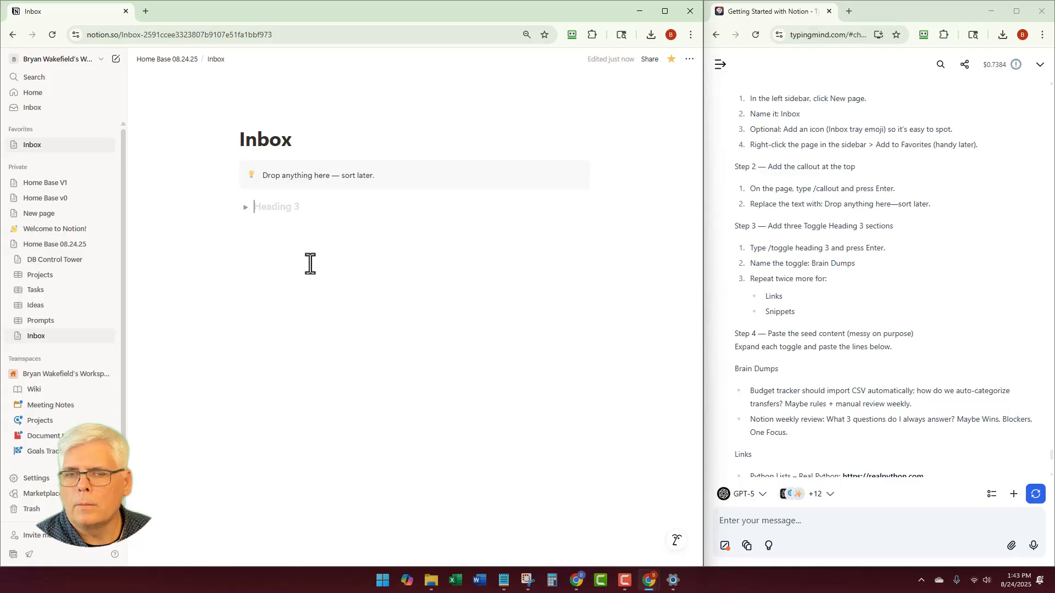
{"action": "type", "text": "Brain"}
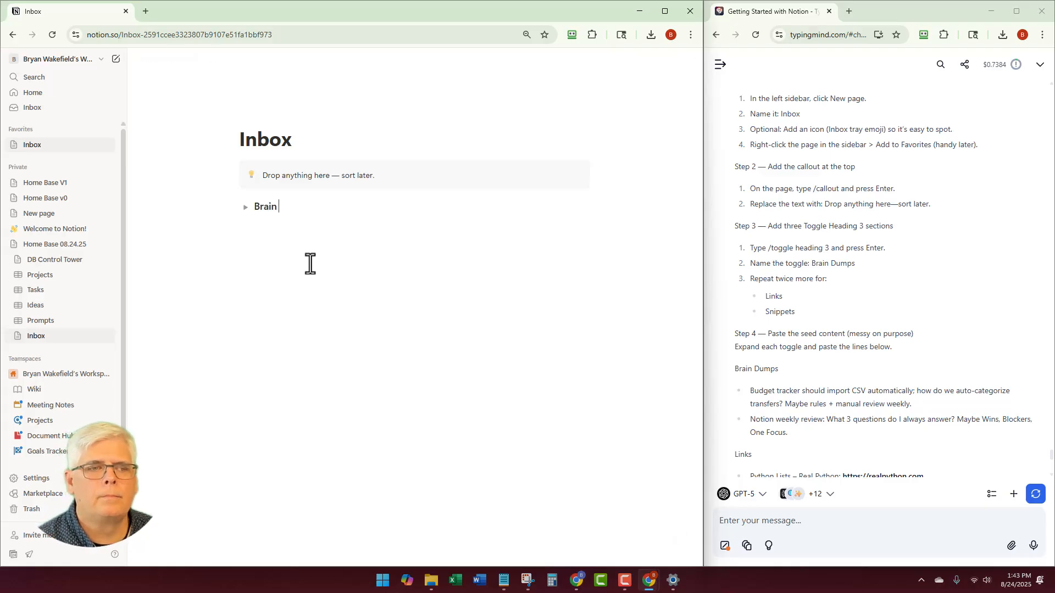
{"action": "type", "text": " Dumps"}
{"action": "key", "text": "Return"}
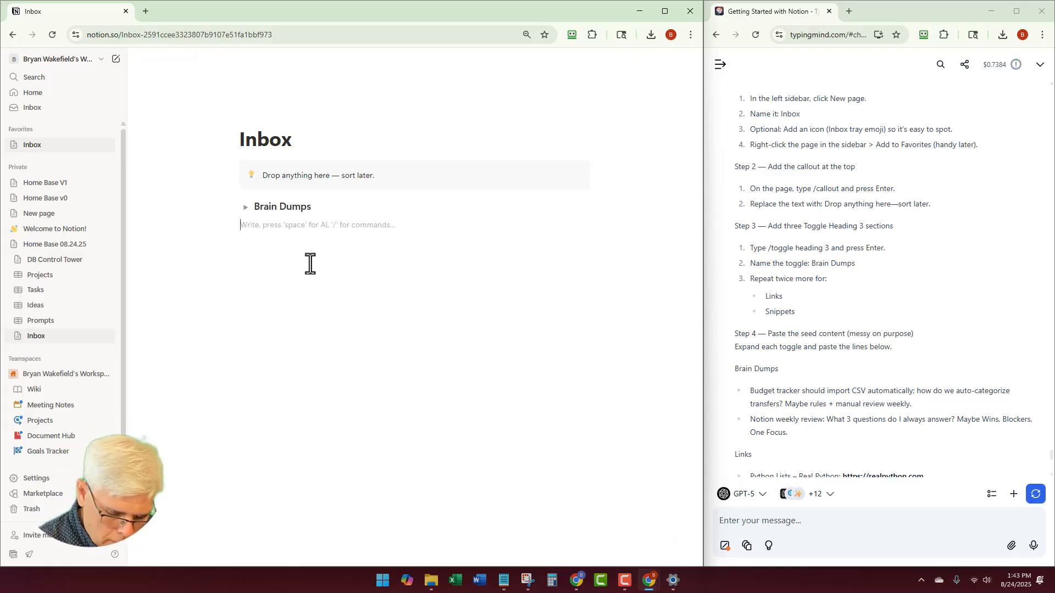
Add a second Toggle heading 3 named "Links" below Brain Dumps
{"action": "type", "text": "/h3"}
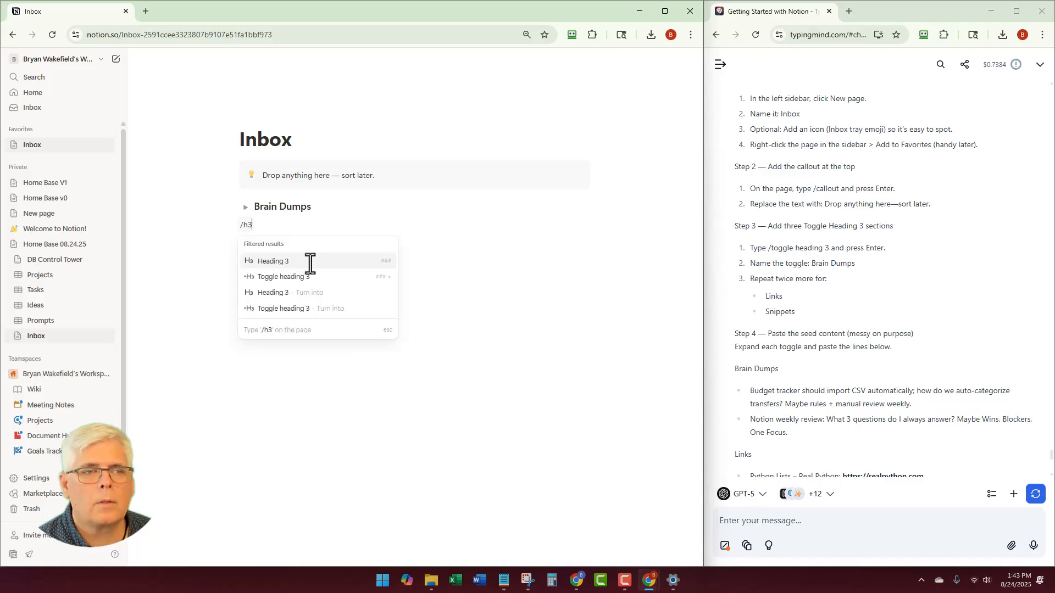
{"action": "key", "text": "Down"}
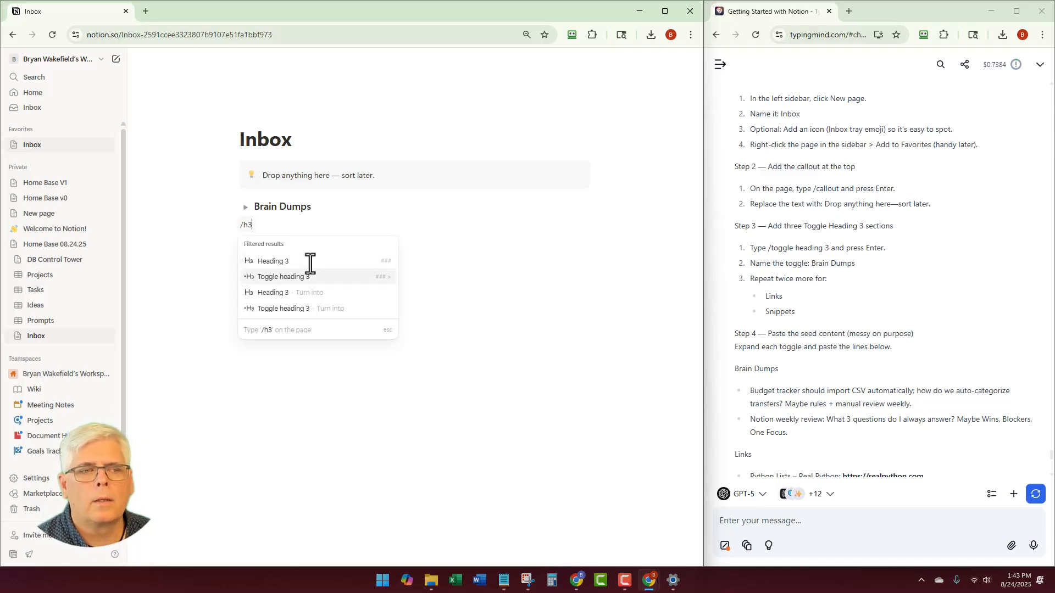
{"action": "key", "text": "Return"}
{"action": "type", "text": "Links"}
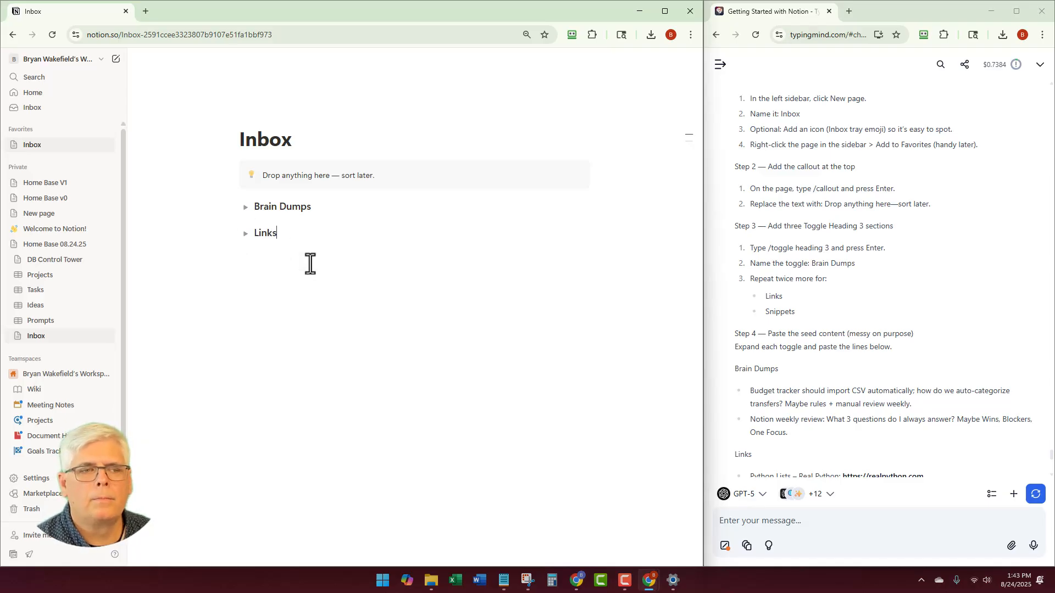
{"action": "key", "text": "Return"}
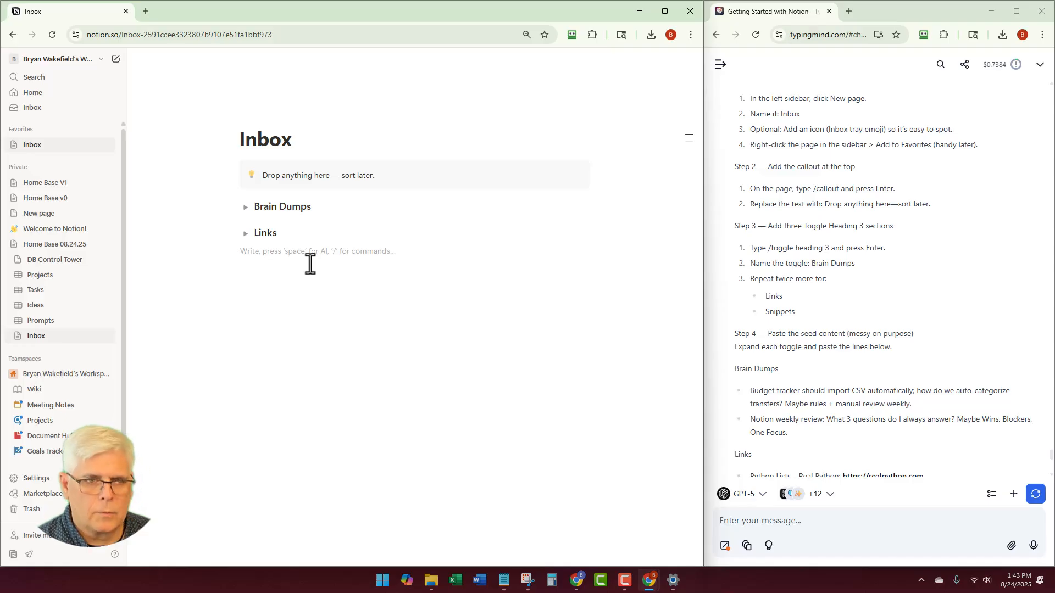
Add a third Toggle heading 3 named "Snippets" below Links, followed by an empty line
{"action": "type", "text": "/"}
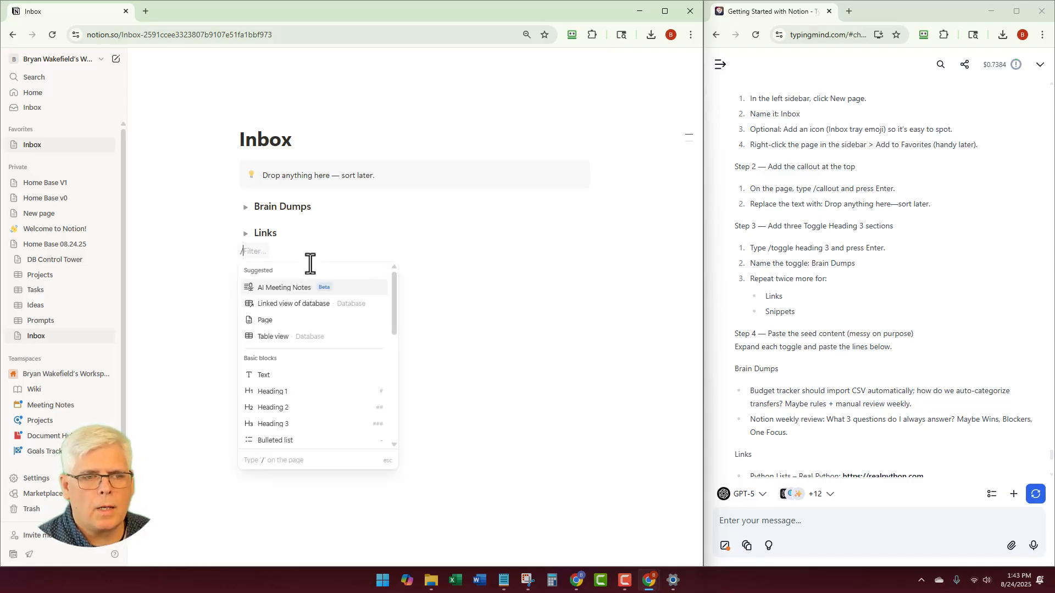
{"action": "type", "text": "h3"}
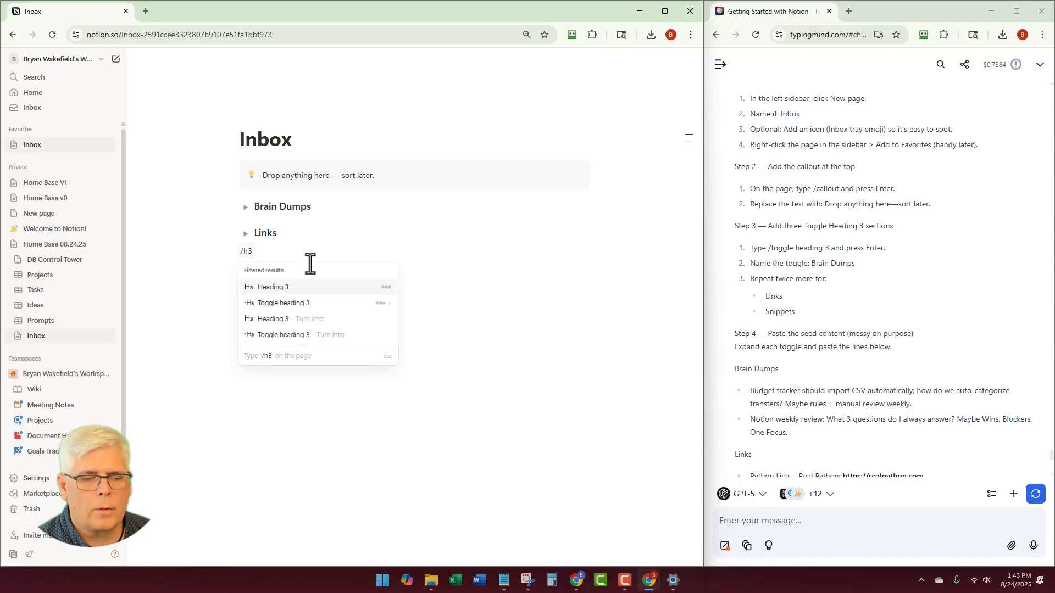
{"action": "key", "text": "Down"}
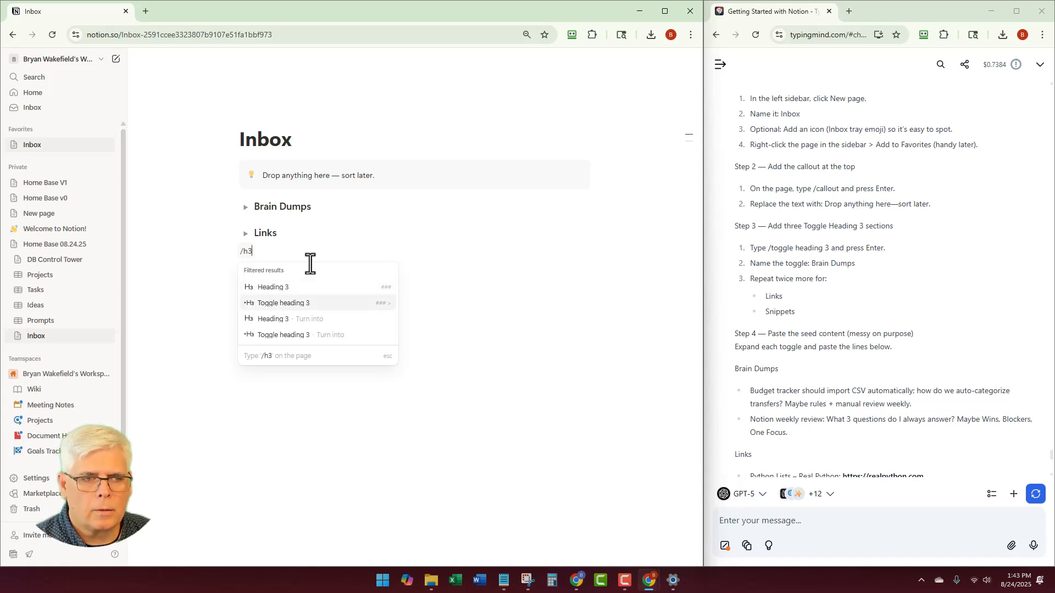
{"action": "key", "text": "Return"}
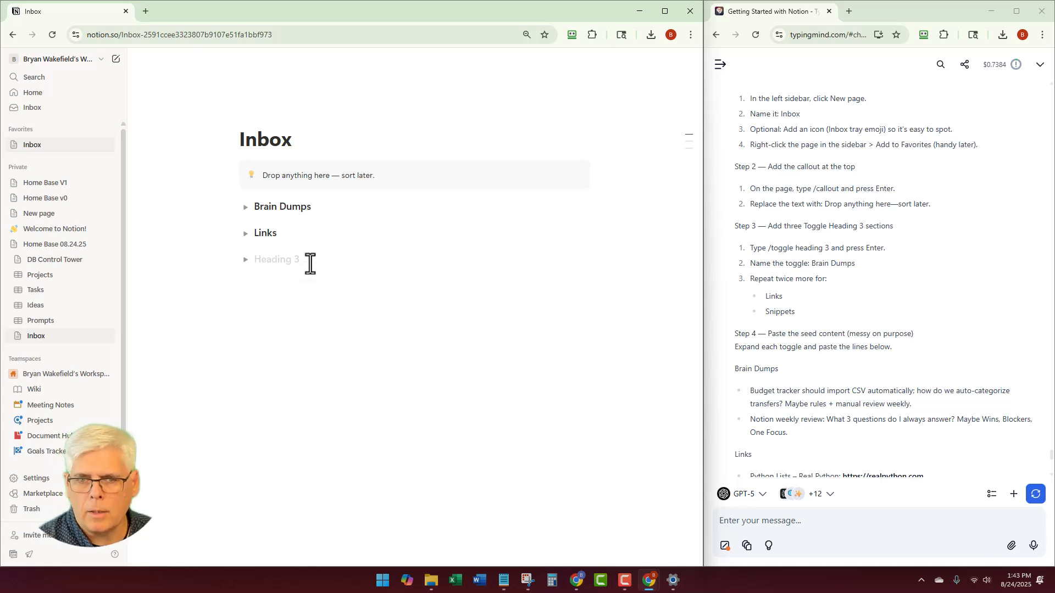
{"action": "type", "text": "Snippet"}
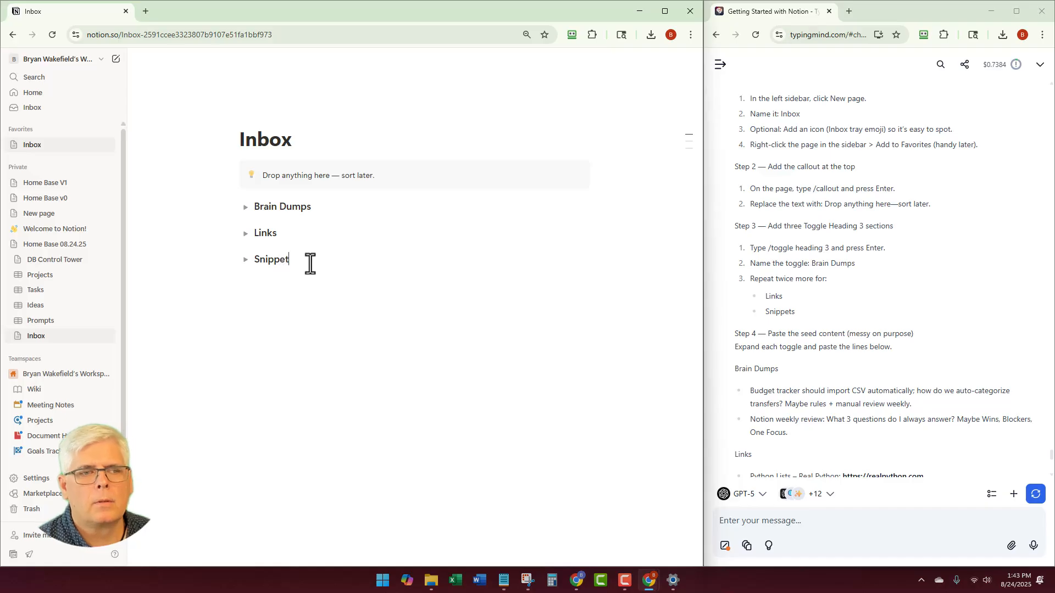
{"action": "type", "text": "s"}
{"action": "key", "text": "Return"}
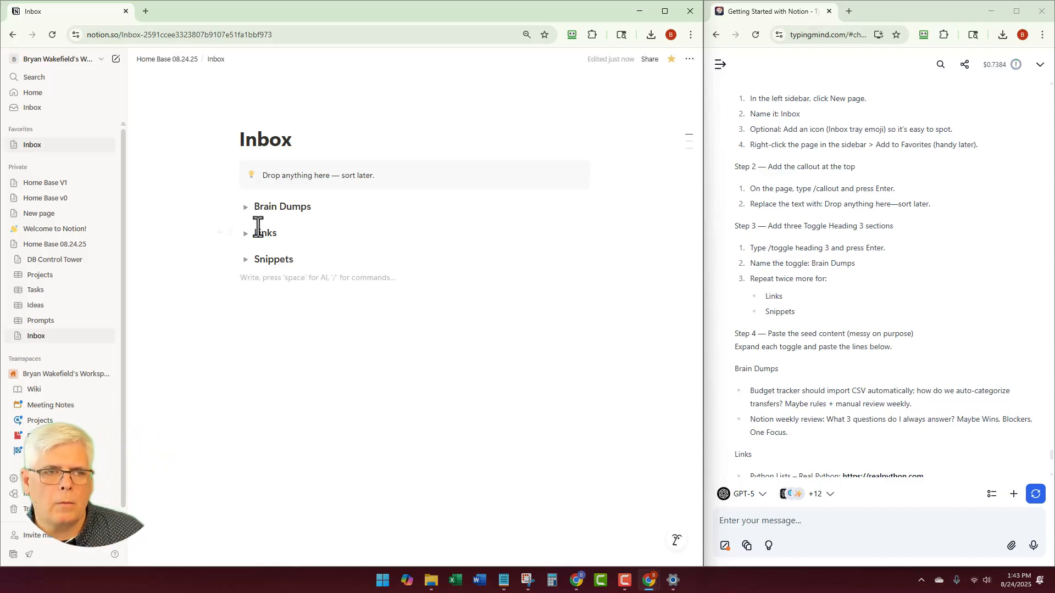
Test the Brain Dumps, Links and Snippets toggles by expanding and collapsing each of them
{"action": "left_click", "coordinate": [245, 208]}
{"action": "left_click", "coordinate": [245, 247]}
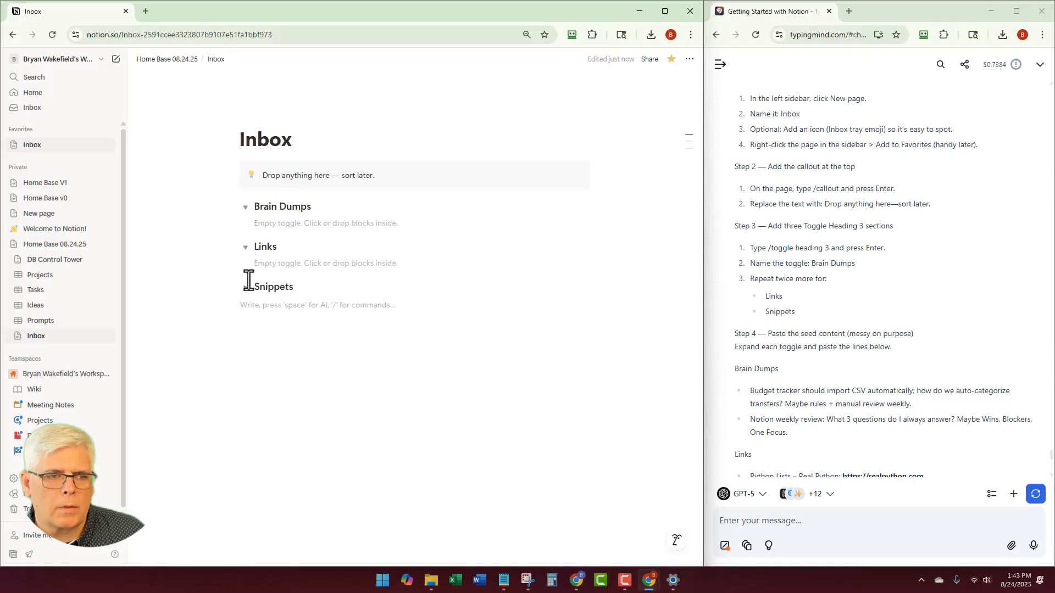
{"action": "left_click", "coordinate": [245, 287]}
{"action": "left_click", "coordinate": [245, 246]}
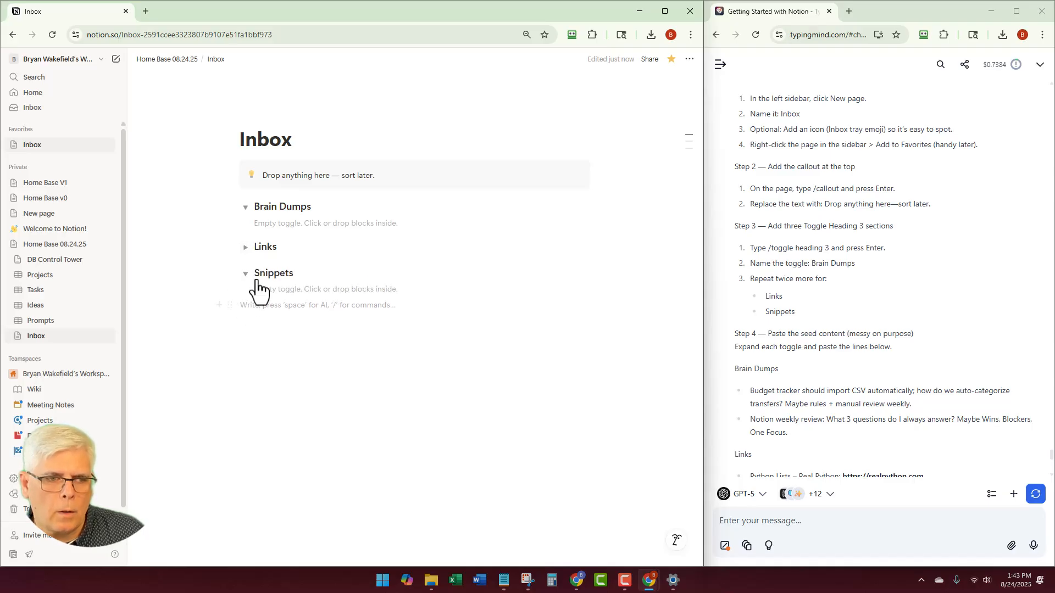
{"action": "left_click", "coordinate": [245, 207]}
{"action": "left_click", "coordinate": [245, 260]}
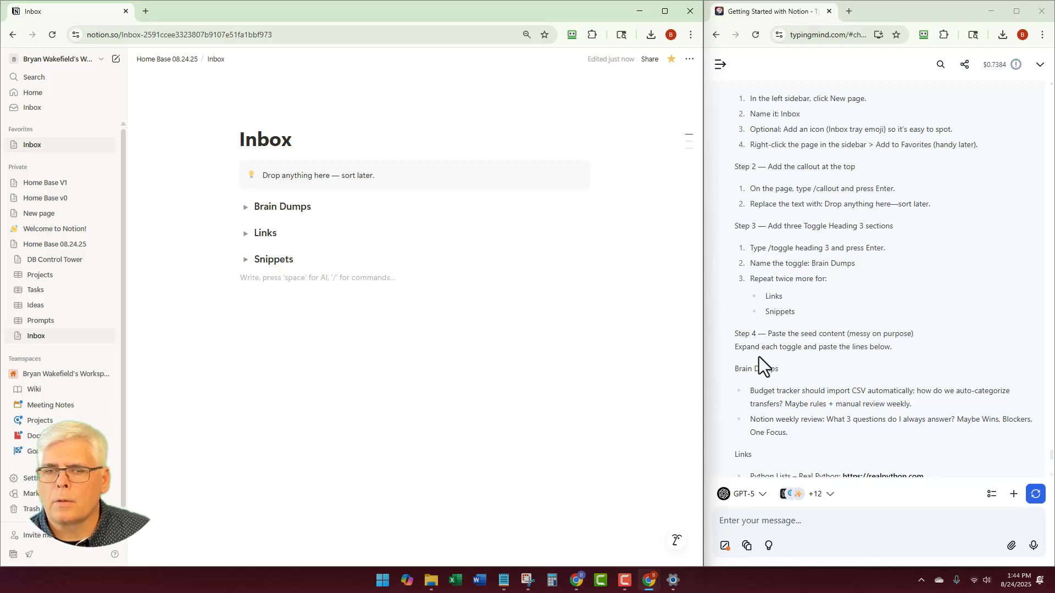
Copy the two Brain Dumps bullets from the assistant's Step 4 and paste them inside the Brain Dumps toggle in Notion
{"action": "scroll", "coordinate": [740, 358], "scroll_direction": "down", "scroll_amount": 2}
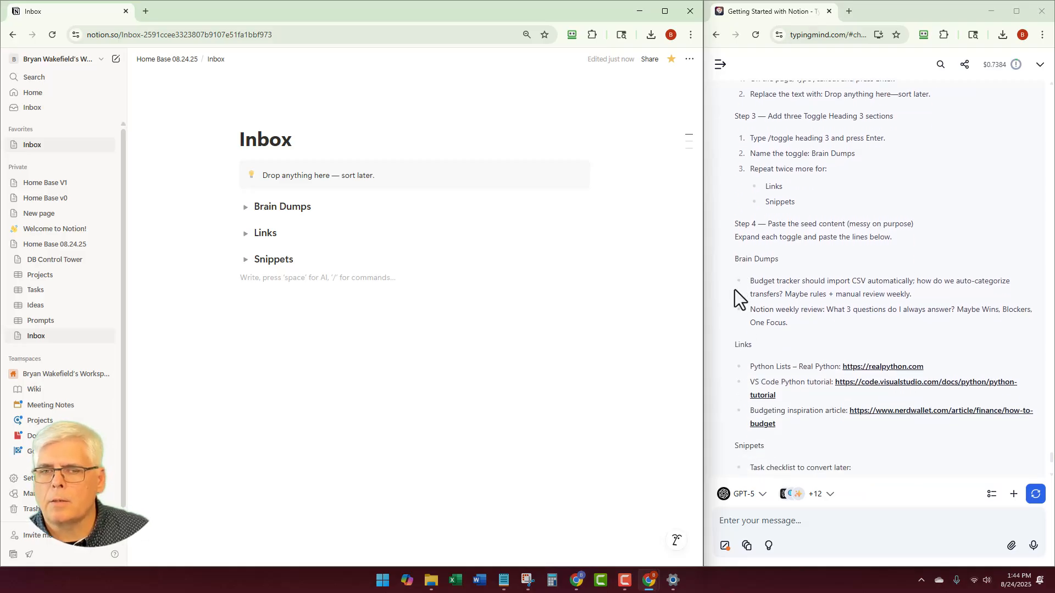
{"action": "scroll", "coordinate": [733, 266], "scroll_direction": "down", "scroll_amount": 1}
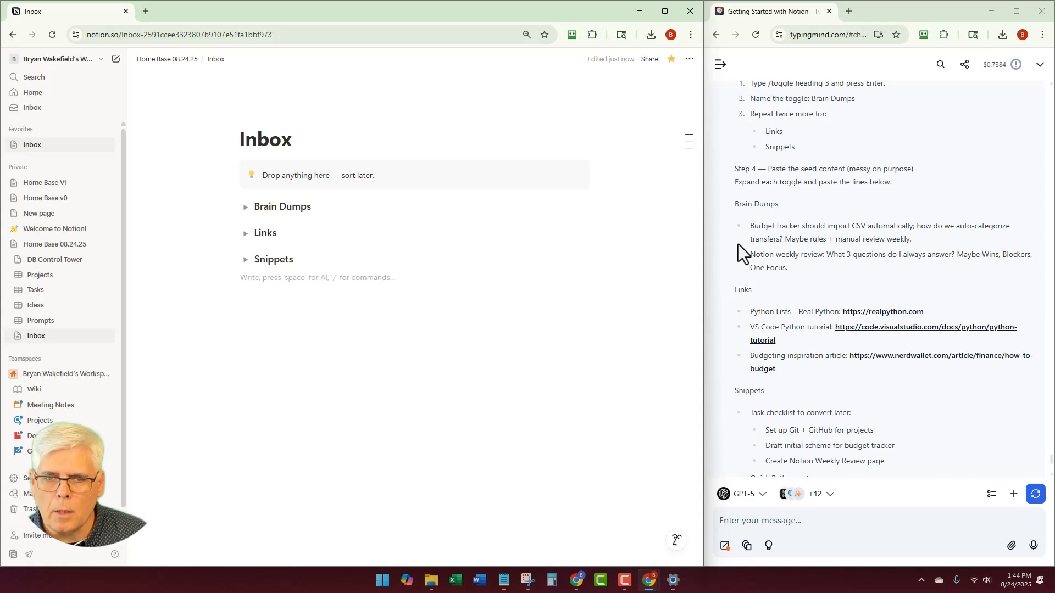
{"action": "left_click_drag", "start_coordinate": [796, 269], "coordinate": [747, 232]}
{"action": "key", "text": "ctrl+c"}
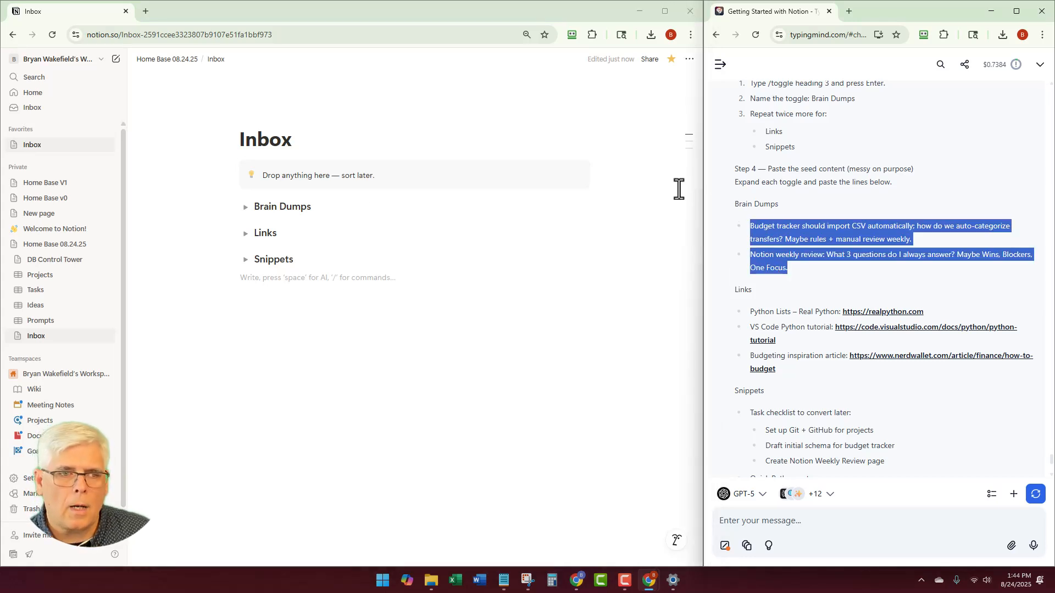
{"action": "left_click", "coordinate": [245, 207]}
{"action": "key", "text": "ctrl+v"}
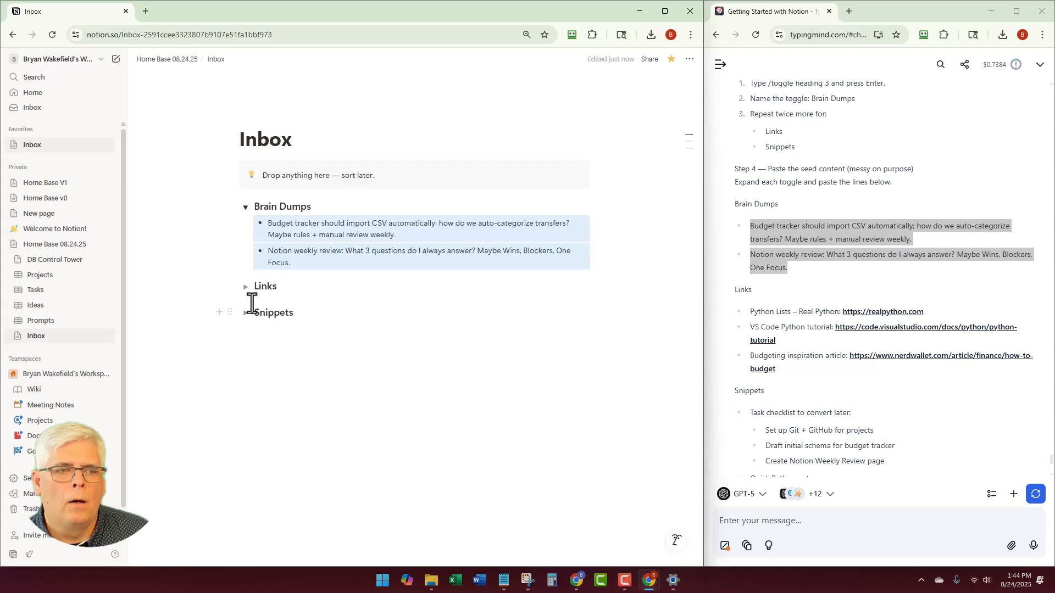
Copy the three Links bullets from the assistant's Step 4 and paste them inside the Links toggle in Notion
{"action": "left_click", "coordinate": [246, 287]}
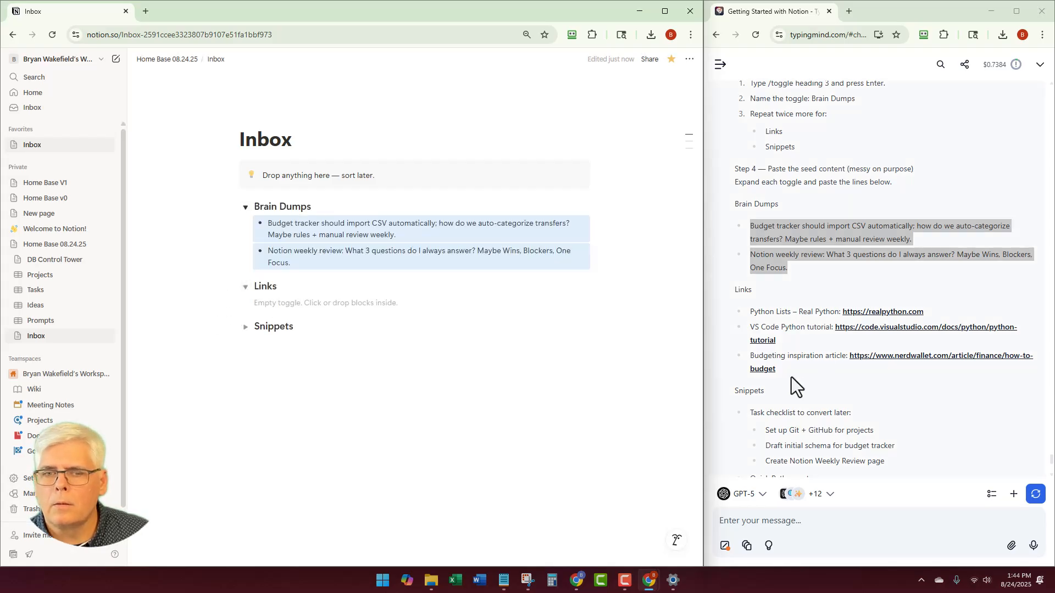
{"action": "left_click_drag", "start_coordinate": [791, 377], "coordinate": [746, 312]}
{"action": "key", "text": "ctrl+c"}
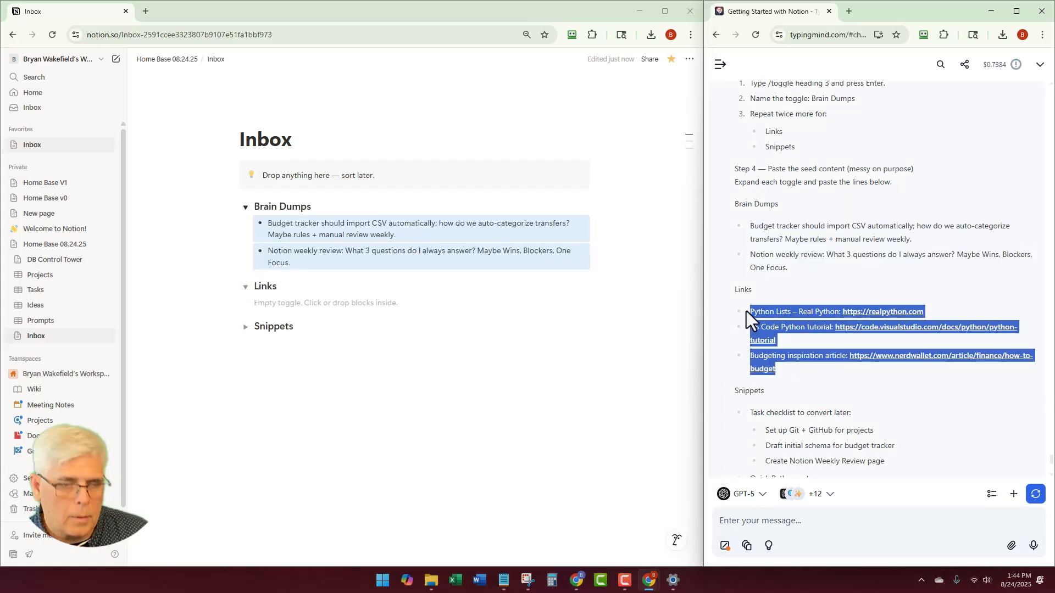
{"action": "left_click", "coordinate": [323, 302]}
{"action": "key", "text": "ctrl+v"}
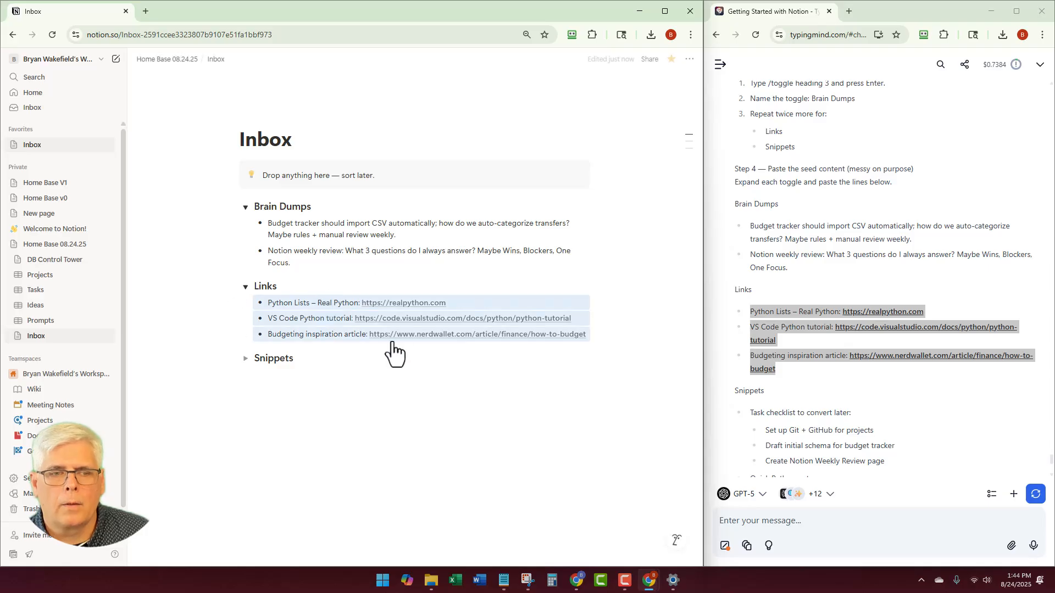
{"action": "left_click", "coordinate": [351, 374]}
{"action": "mouse_move", "coordinate": [414, 305]}
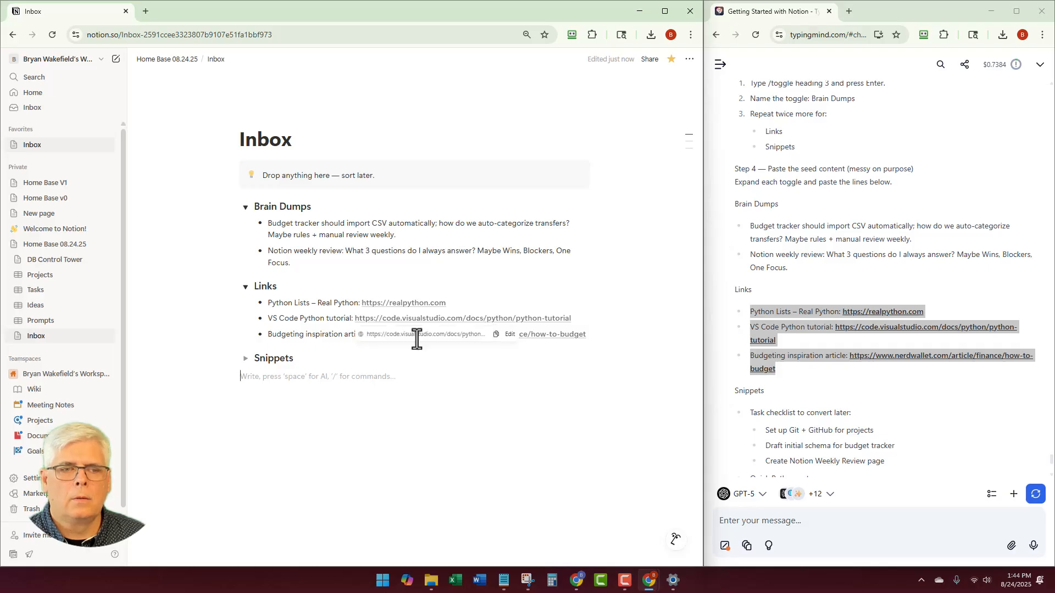
Copy the Snippets list with the task checklist and quick Python note from the assistant's Step 4 and paste it inside the Snippets toggle
{"action": "scroll", "coordinate": [736, 379], "scroll_direction": "down", "scroll_amount": 2}
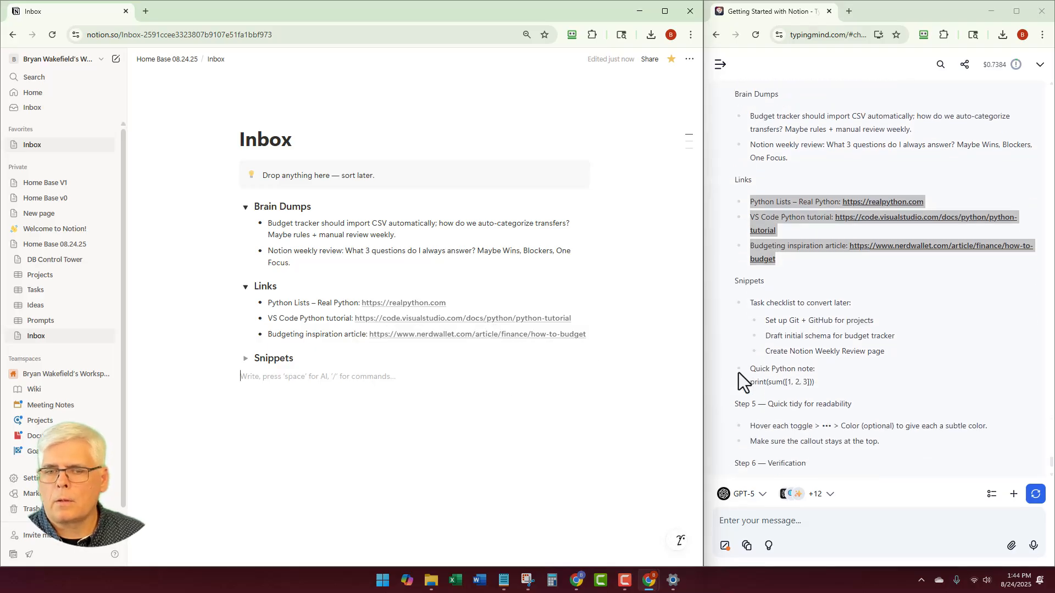
{"action": "left_click_drag", "start_coordinate": [815, 383], "coordinate": [746, 304]}
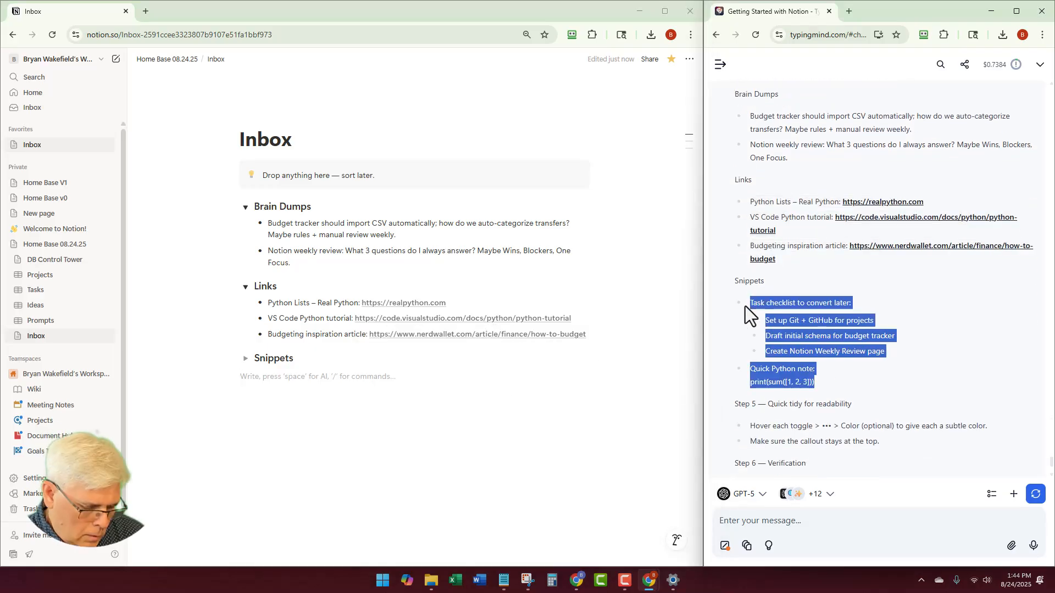
{"action": "left_click", "coordinate": [246, 360]}
{"action": "left_click", "coordinate": [273, 391]}
{"action": "type", "text": "Task checklist to convert later: Set up Git + GitHub for projects Draft initial schema for budget tracker Create Notion Weekly Review page Quick Python note:print(sum([1, 2, 3]))"}
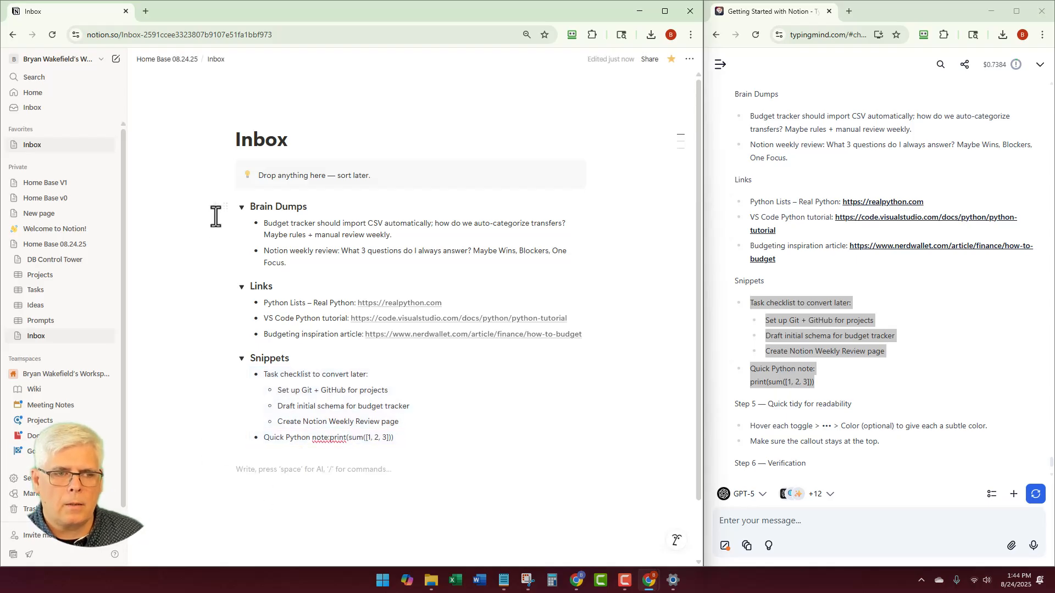
Test the filled toggles by collapsing all three, then reopening and closing Links and Snippets
{"action": "left_click", "coordinate": [241, 207]}
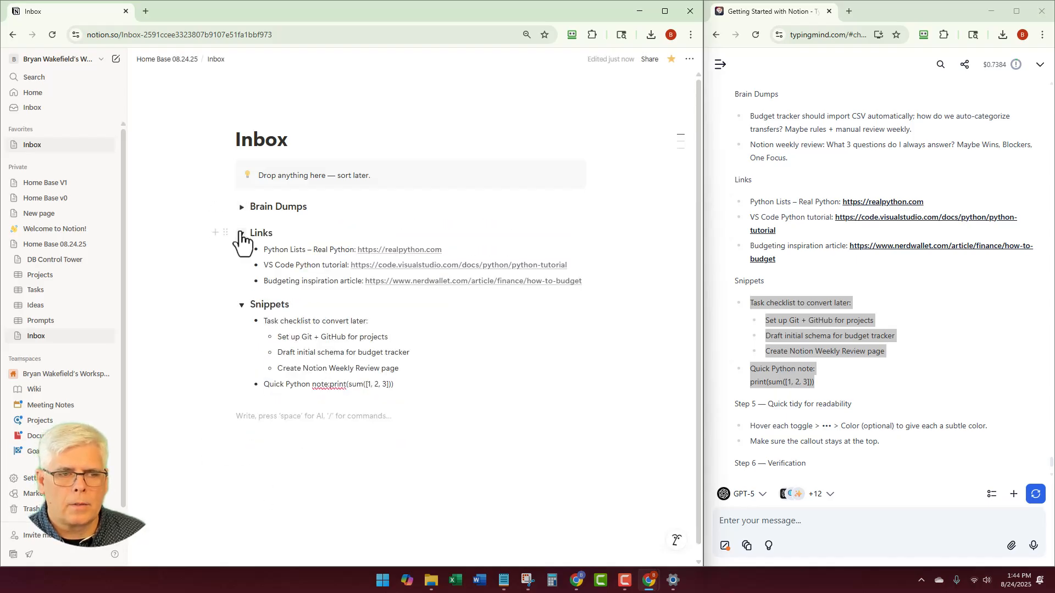
{"action": "left_click", "coordinate": [242, 233]}
{"action": "left_click", "coordinate": [245, 259]}
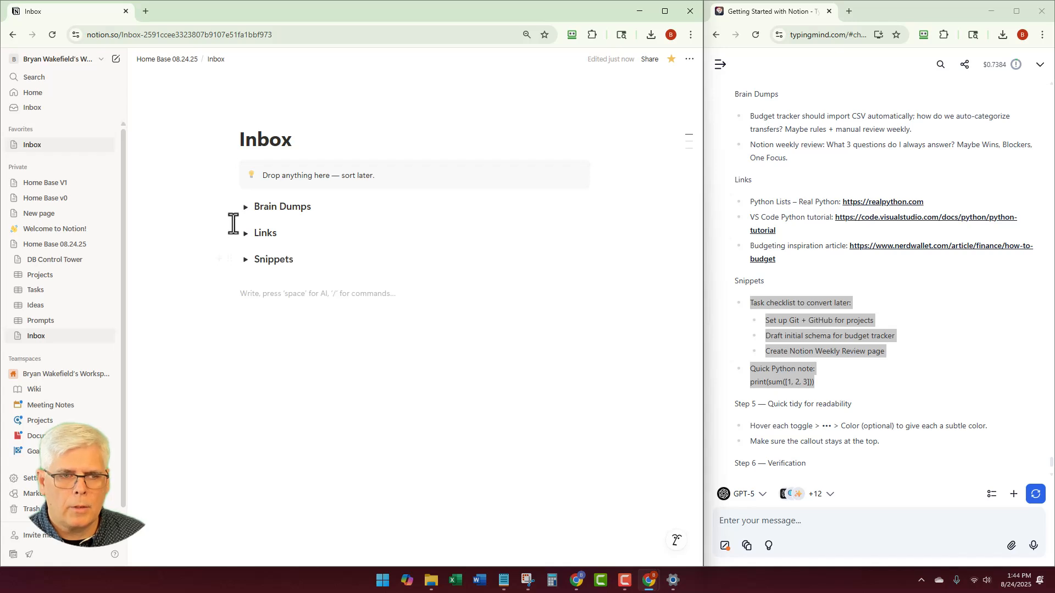
{"action": "left_click", "coordinate": [246, 234]}
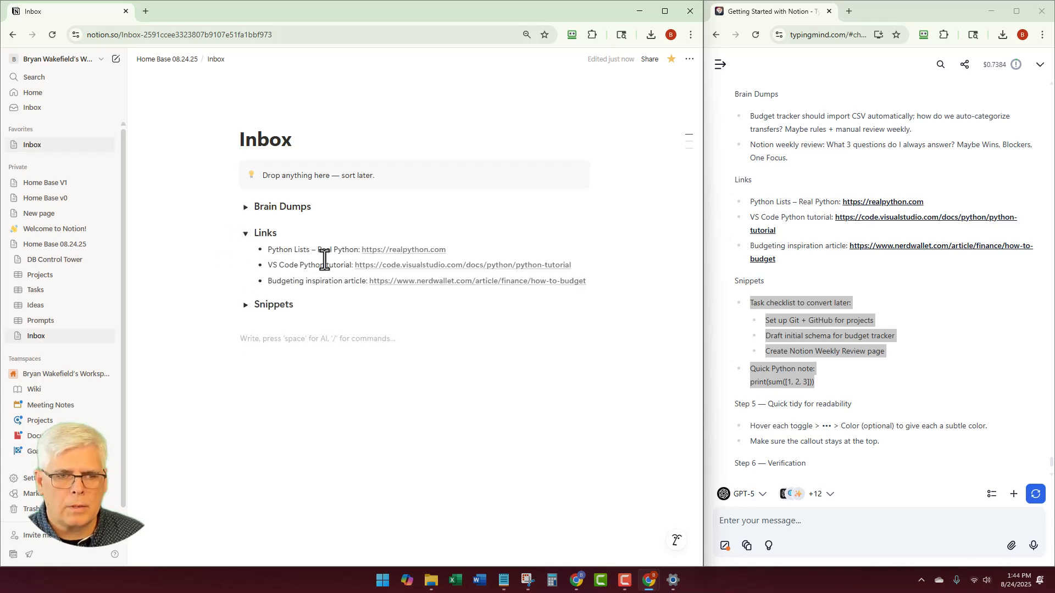
{"action": "left_click", "coordinate": [245, 233]}
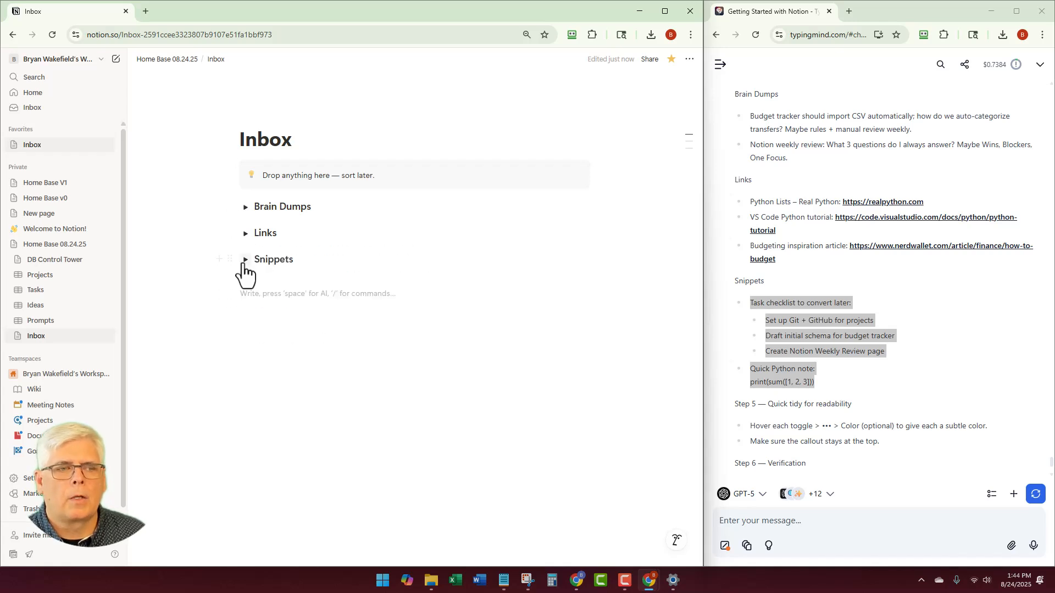
{"action": "left_click", "coordinate": [245, 260]}
{"action": "left_click", "coordinate": [245, 233]}
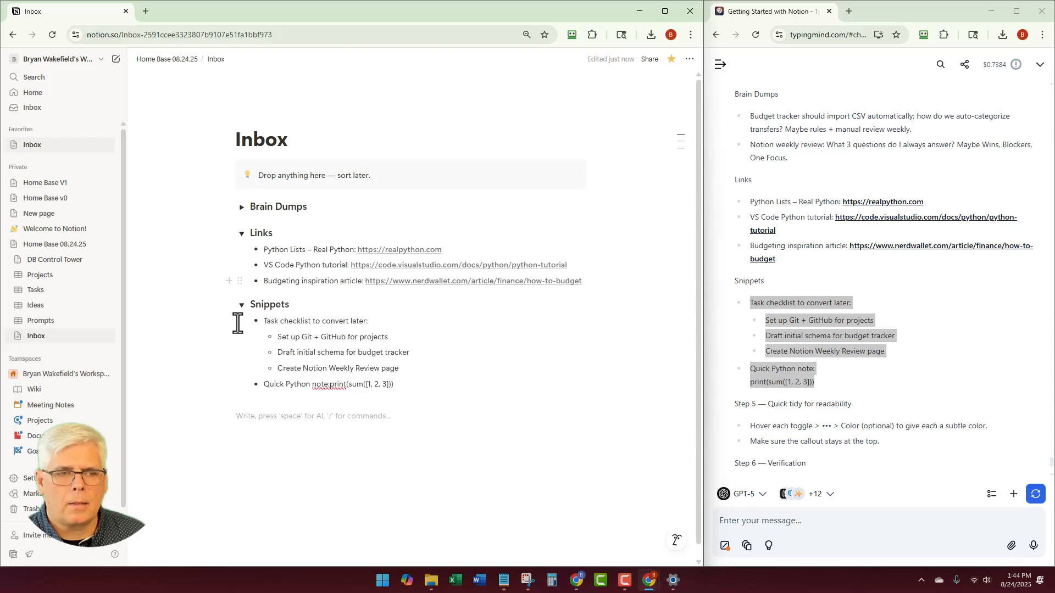
{"action": "left_click", "coordinate": [241, 234]}
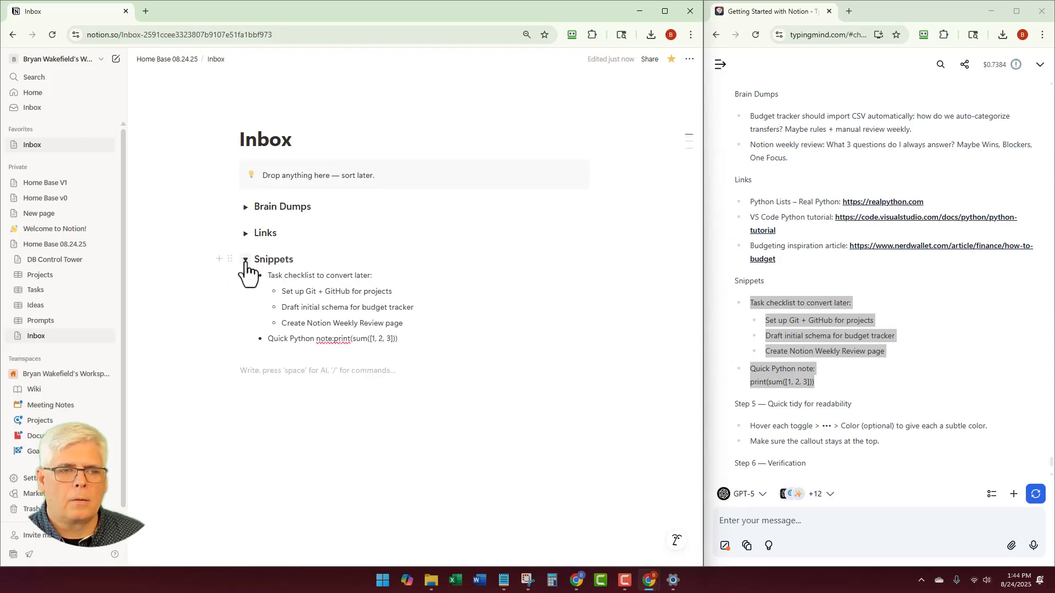
{"action": "left_click", "coordinate": [245, 259]}
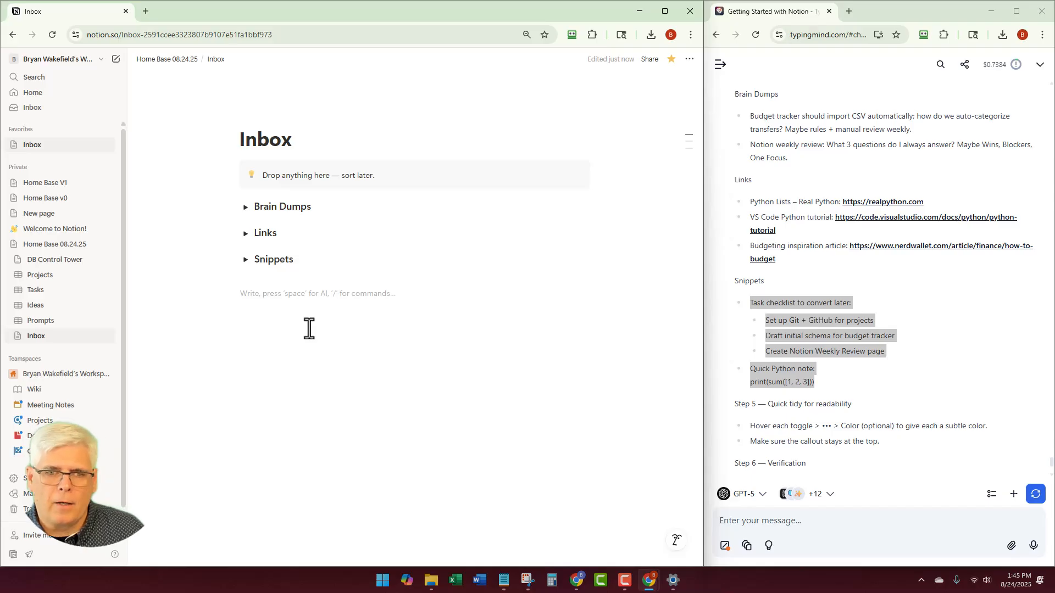
Read the assistant's remaining steps, expand all three toggles and view the block conversion options for the first Brain Dumps bullet
{"action": "scroll", "coordinate": [729, 270], "scroll_direction": "down", "scroll_amount": 3}
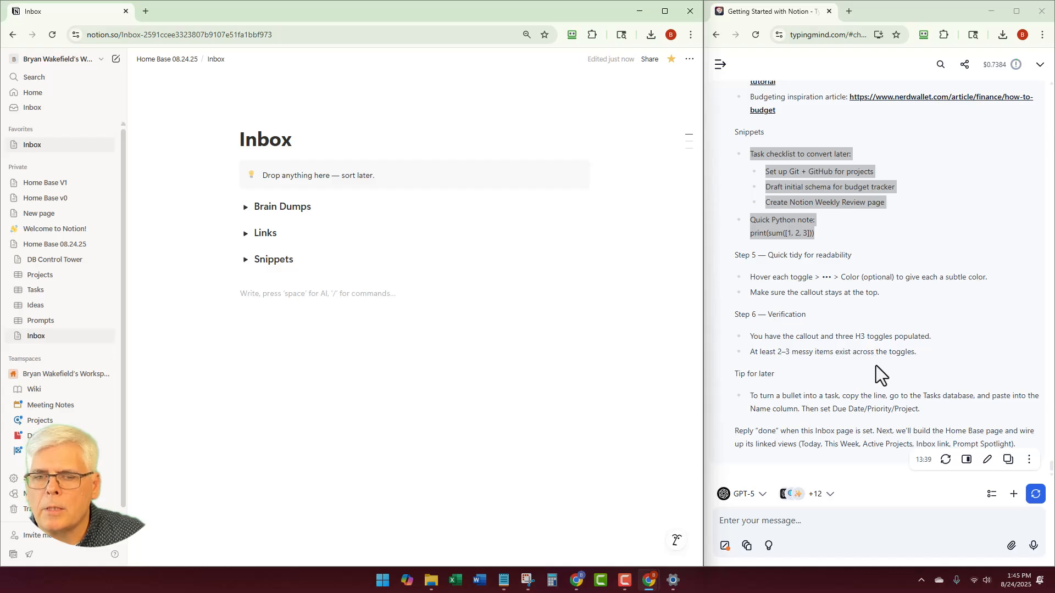
{"action": "left_click", "coordinate": [245, 260]}
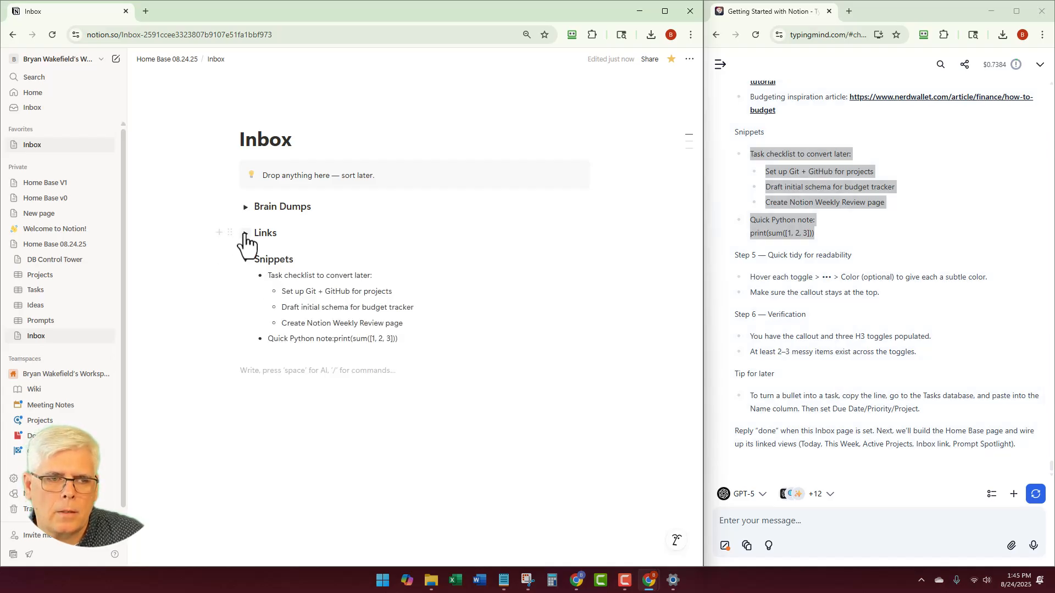
{"action": "left_click", "coordinate": [245, 233]}
{"action": "left_click", "coordinate": [245, 212]}
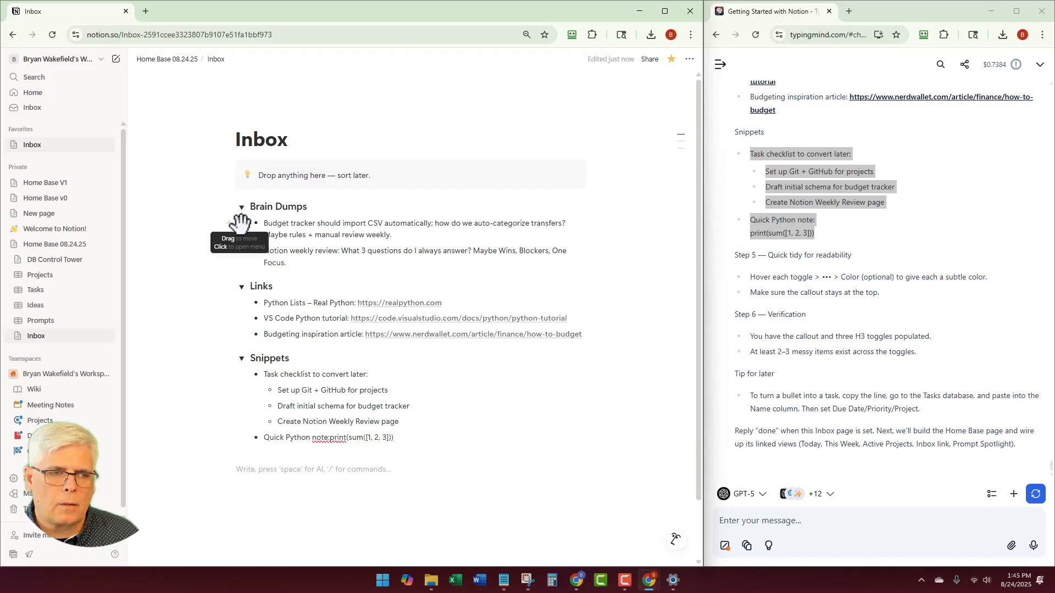
{"action": "left_click", "coordinate": [239, 223]}
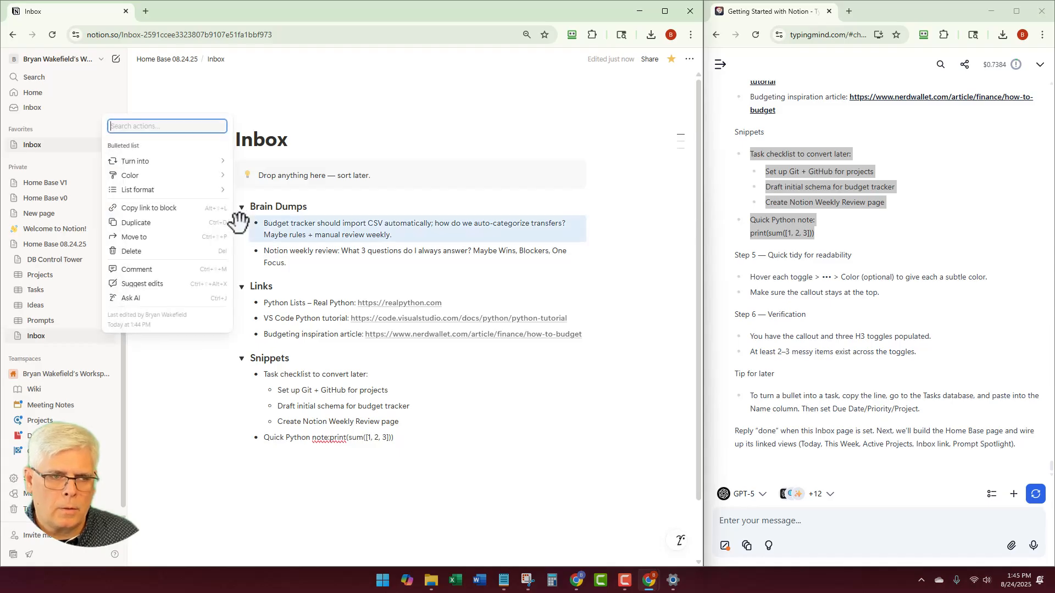
{"action": "mouse_move", "coordinate": [137, 161]}
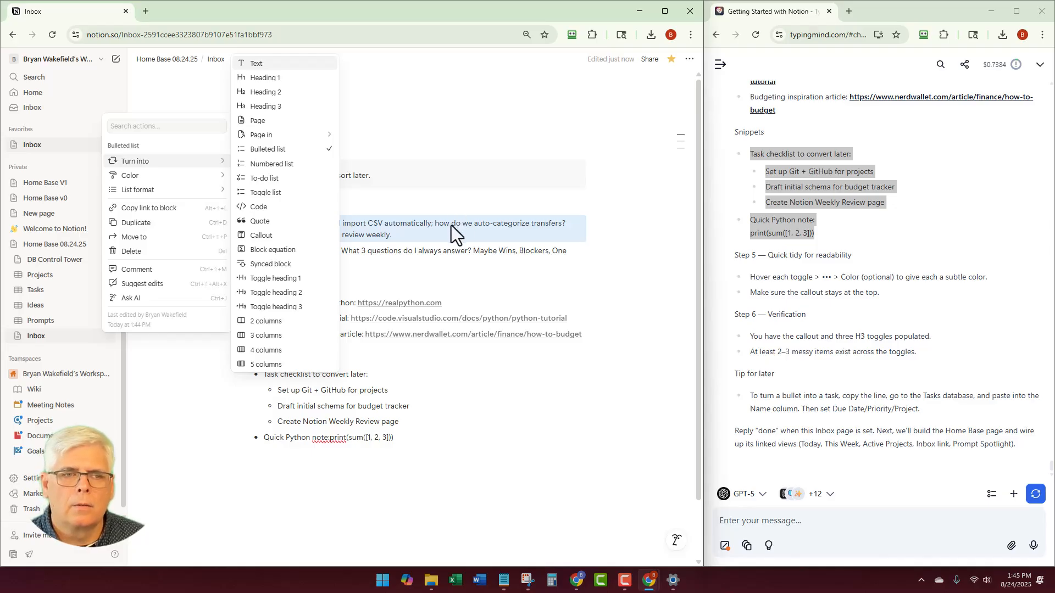
{"action": "key", "text": "Escape"}
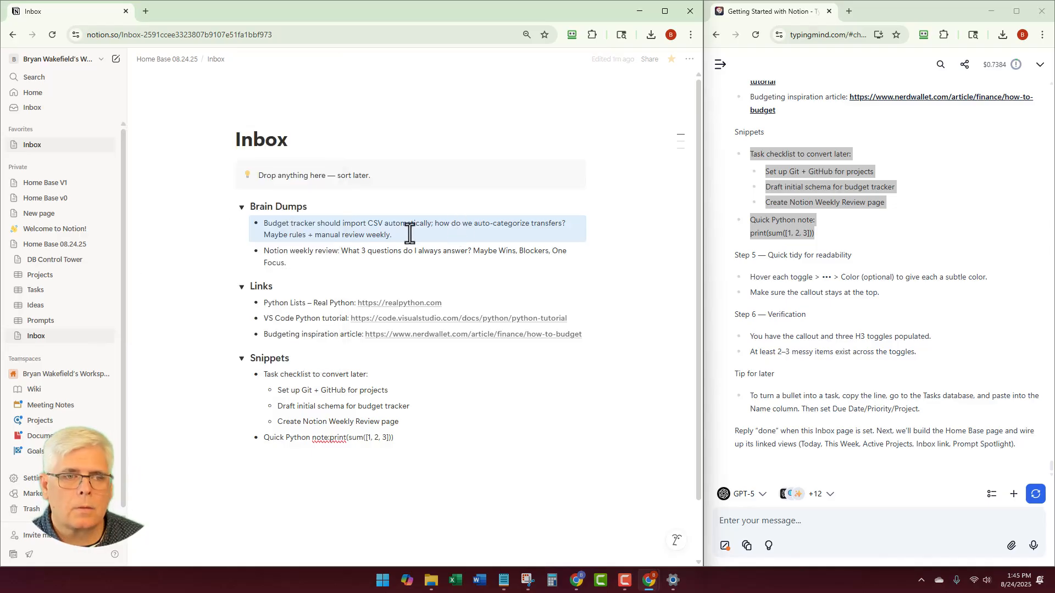
Copy the budget tracker bullet from Brain Dumps and paste it as the name of a new To do card on the Tasks board
{"action": "triple_click", "coordinate": [374, 236]}
{"action": "key", "text": "ctrl+c"}
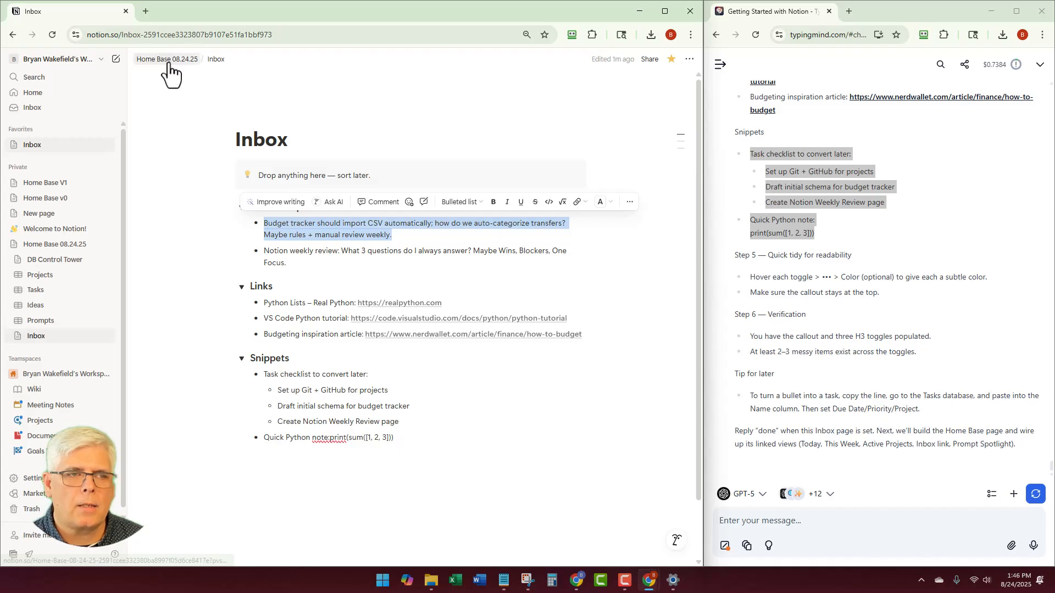
{"action": "left_click", "coordinate": [169, 60]}
{"action": "left_click", "coordinate": [262, 233]}
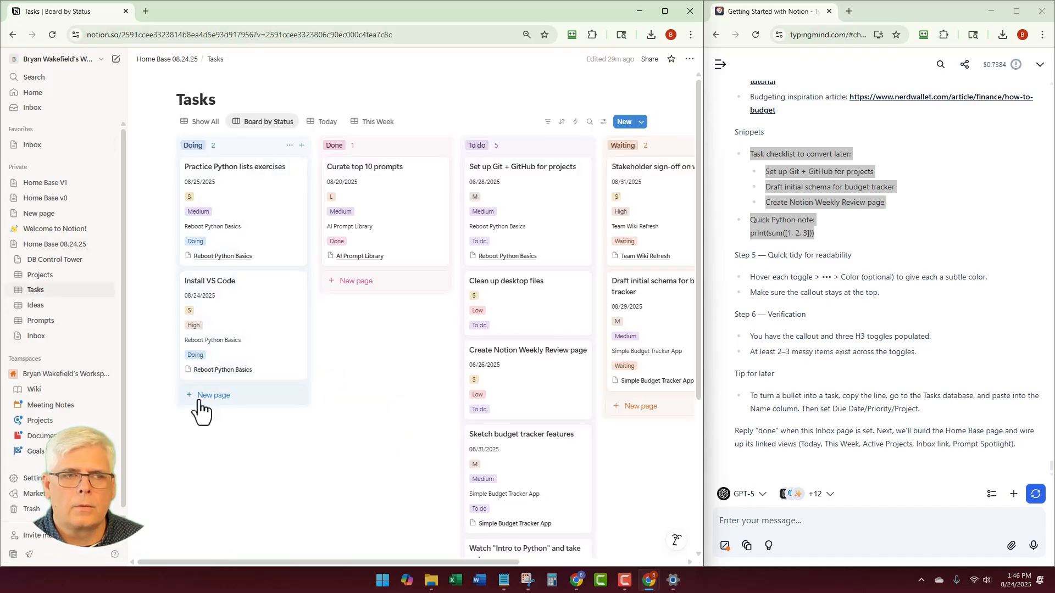
{"action": "scroll", "coordinate": [441, 349], "scroll_direction": "down", "scroll_amount": 4}
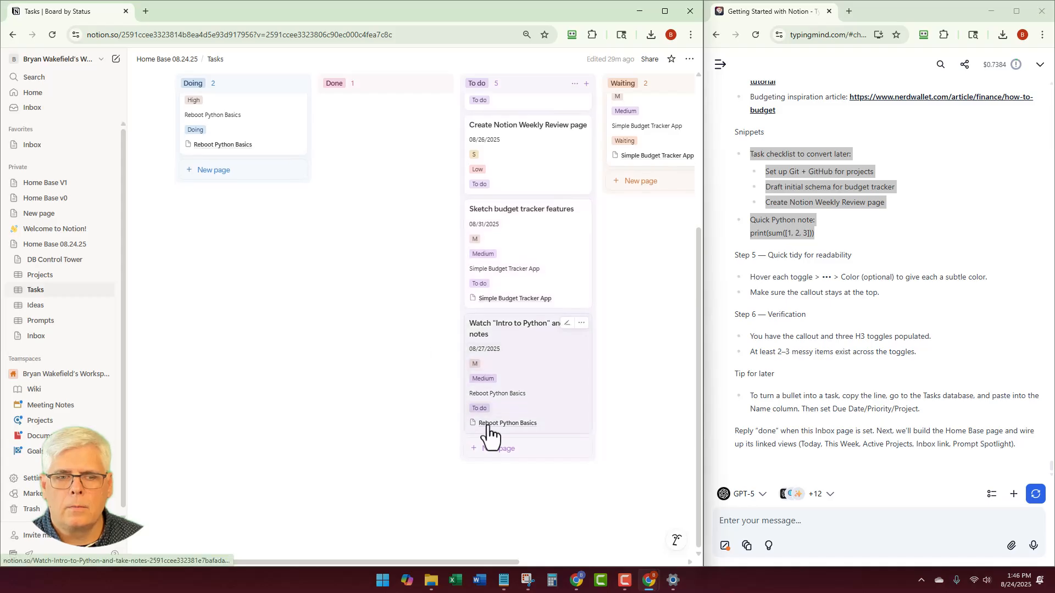
{"action": "left_click", "coordinate": [488, 459]}
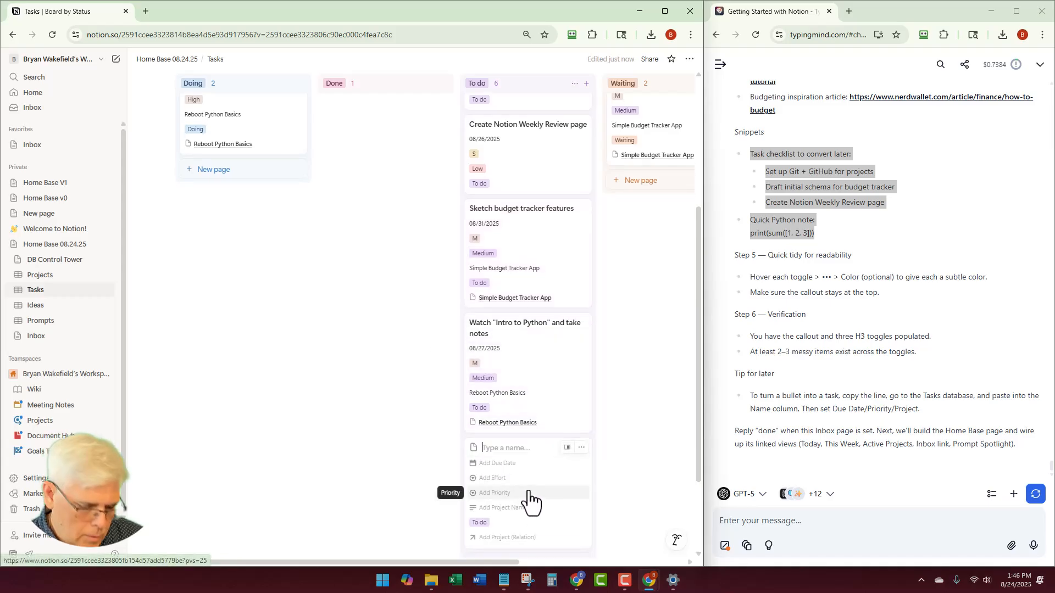
{"action": "key", "text": "ctrl+v"}
{"action": "key", "text": "Return"}
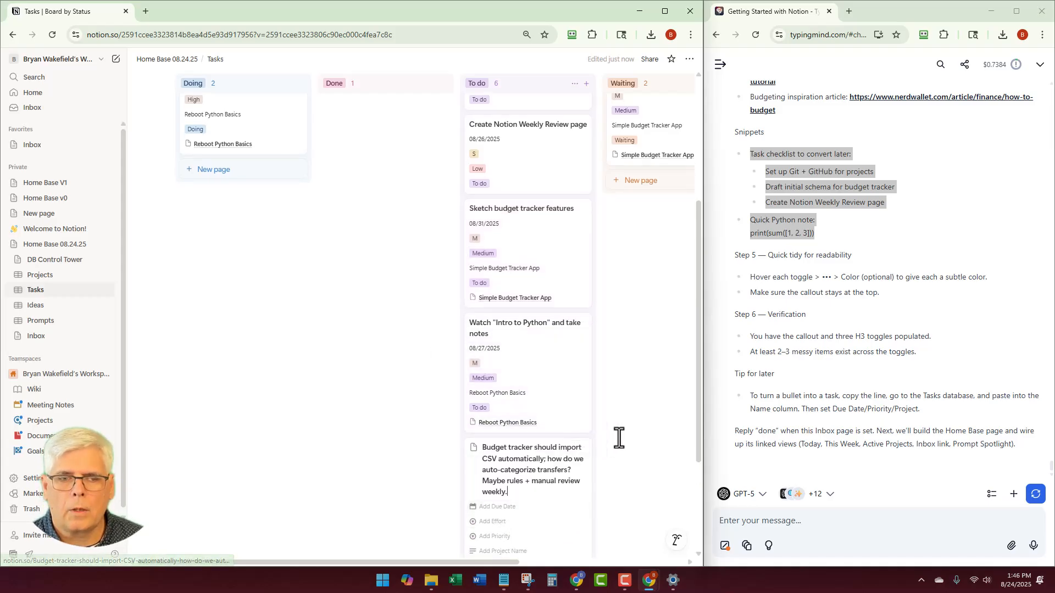
Check the new task in the Tasks database's Show All view, then compare the Board by Status views of Tasks and Projects
{"action": "scroll", "coordinate": [188, 99], "scroll_direction": "up", "scroll_amount": 5}
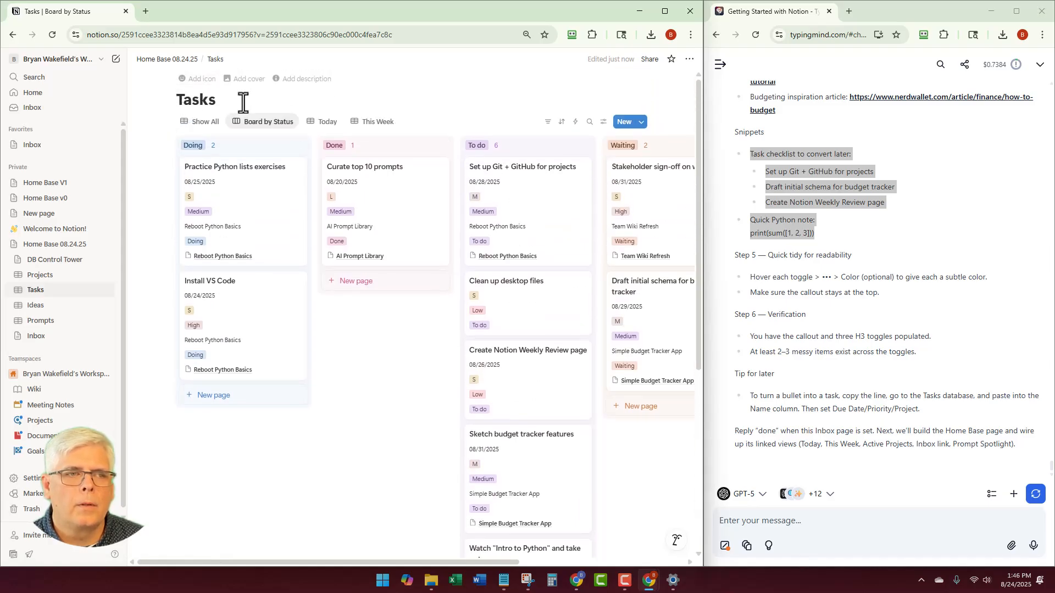
{"action": "left_click", "coordinate": [205, 122]}
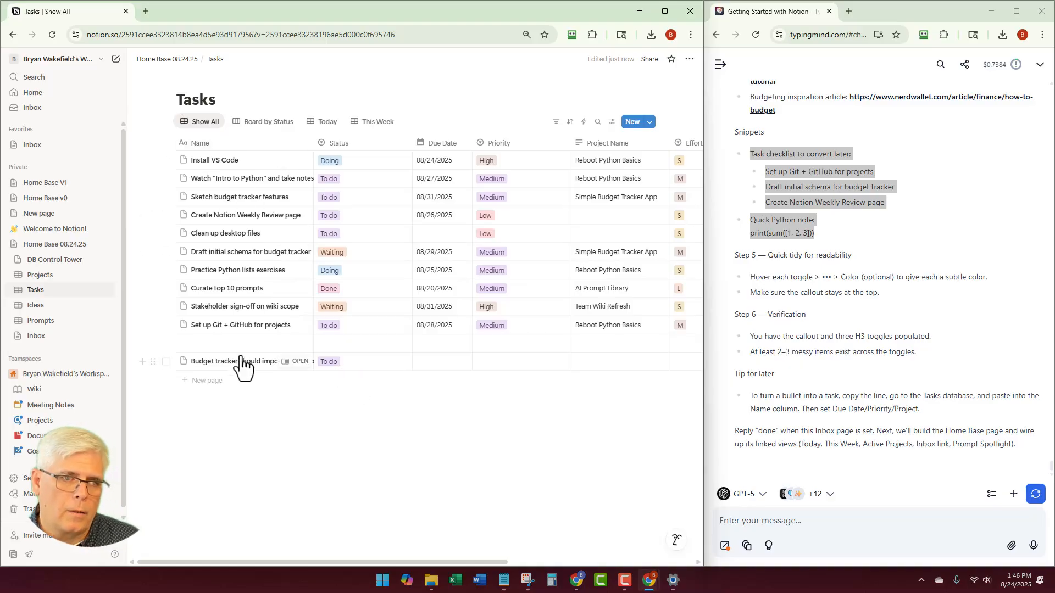
{"action": "left_click", "coordinate": [261, 124]}
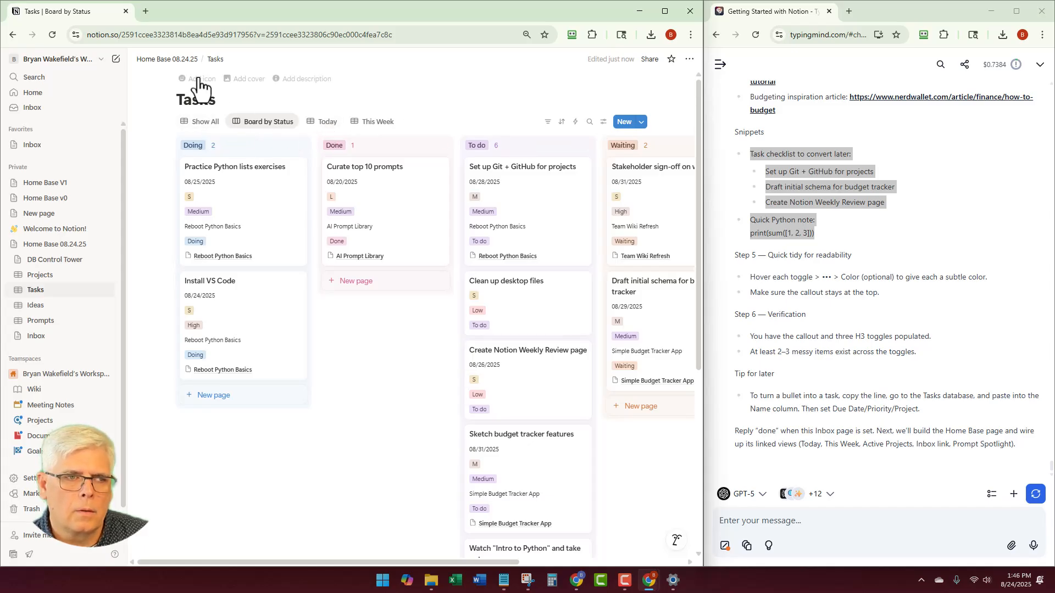
{"action": "left_click", "coordinate": [168, 60]}
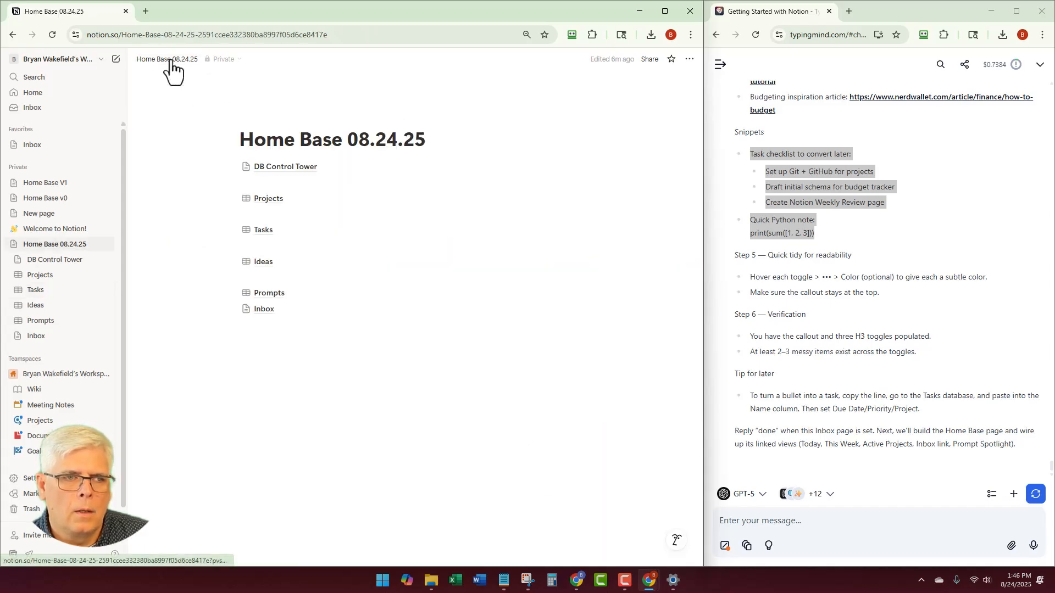
{"action": "left_click", "coordinate": [267, 203]}
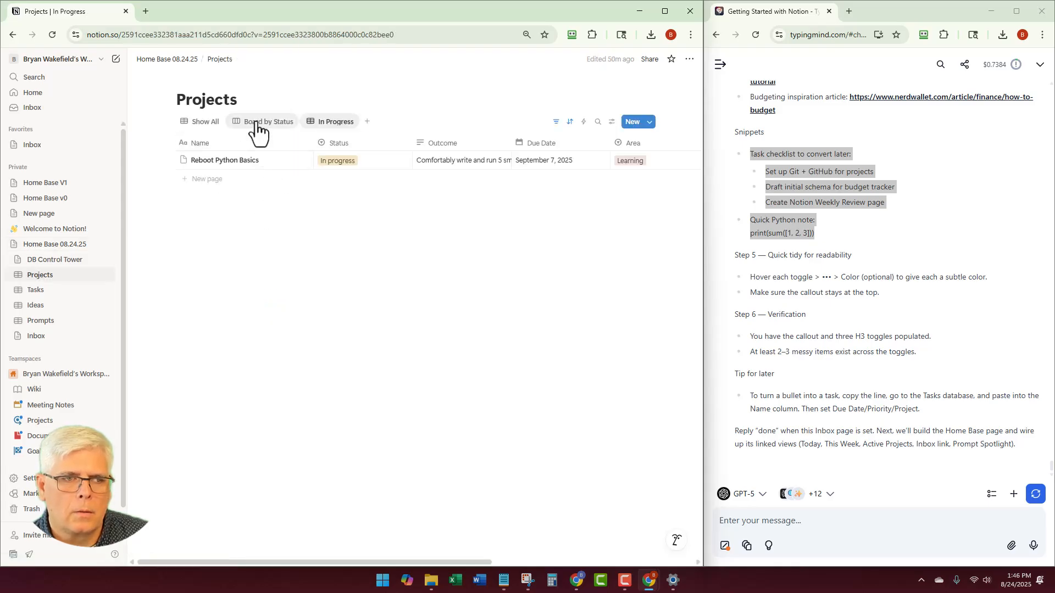
{"action": "left_click", "coordinate": [256, 123]}
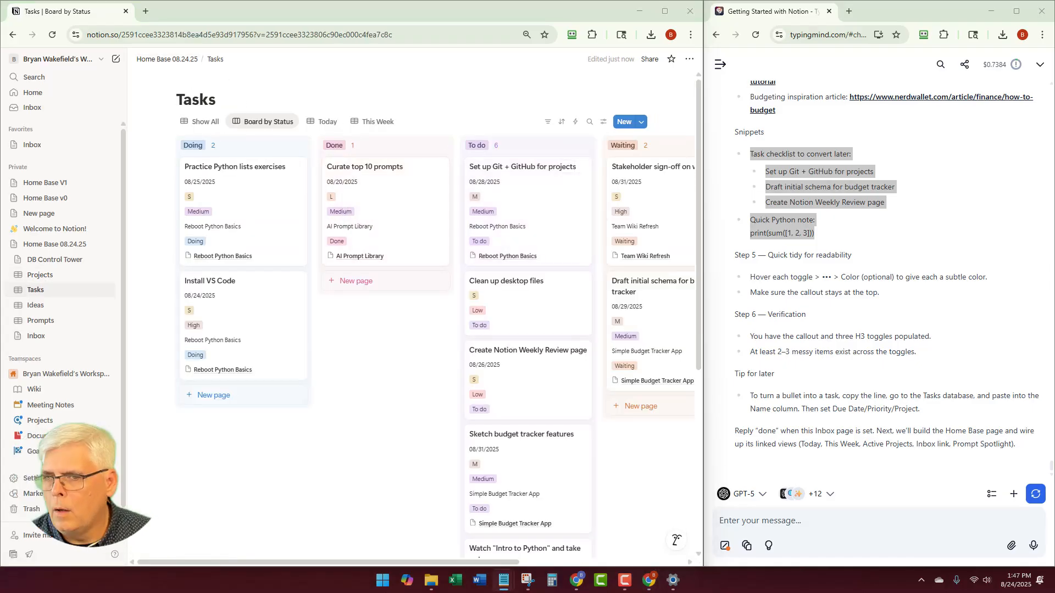
Reorder the Tasks board's status columns to To do, Doing, Waiting, Done
{"action": "left_click", "coordinate": [519, 144]}
{"action": "left_click_drag", "start_coordinate": [519, 144], "coordinate": [238, 184]}
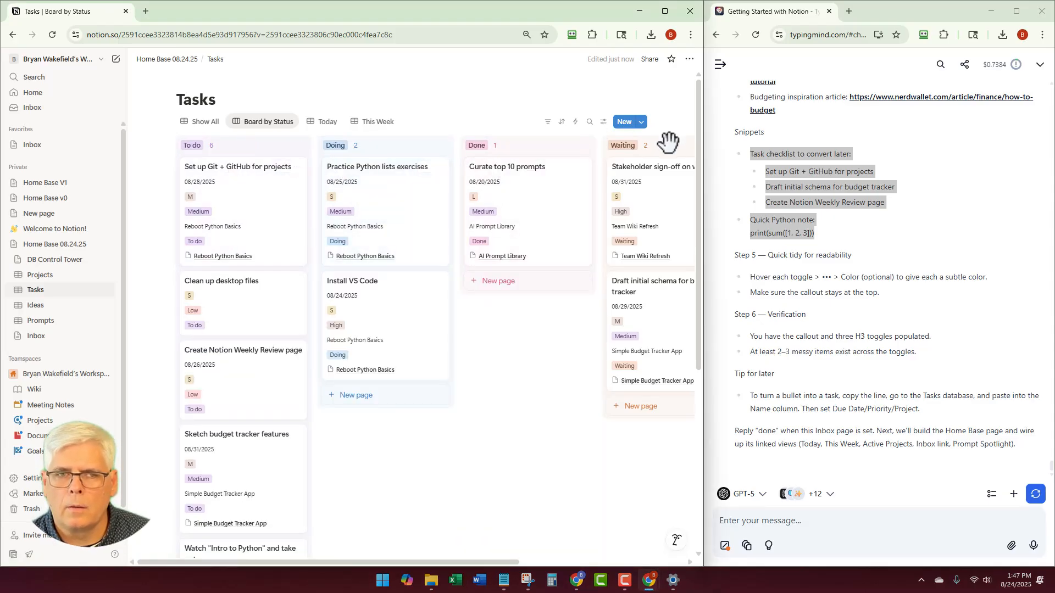
{"action": "left_click_drag", "start_coordinate": [666, 137], "coordinate": [541, 146]}
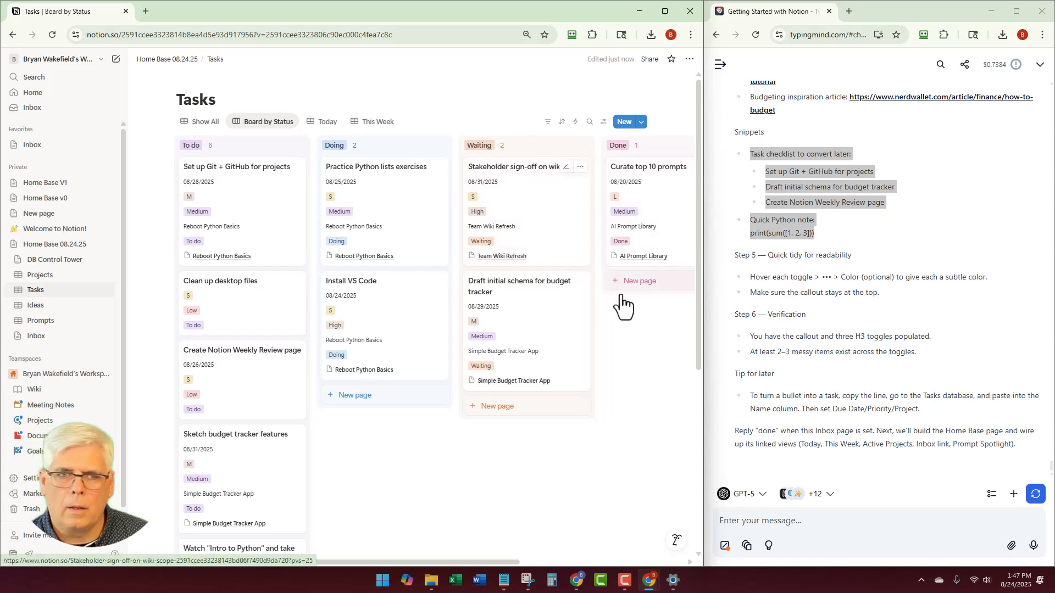
{"action": "scroll", "coordinate": [568, 313], "scroll_direction": "right", "scroll_amount": 4}
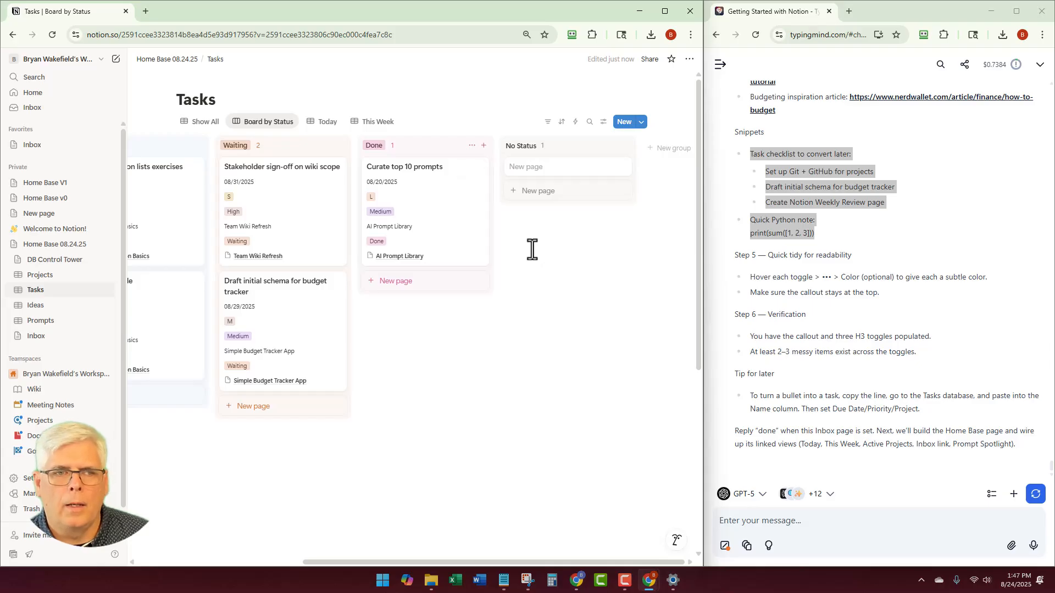
{"action": "scroll", "coordinate": [532, 250], "scroll_direction": "left", "scroll_amount": 4}
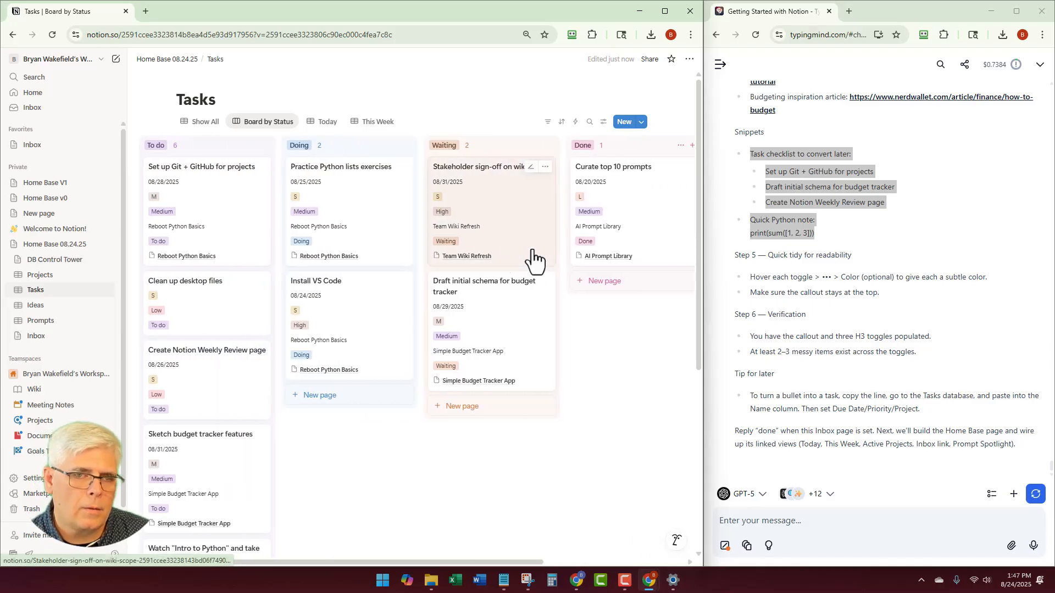
Review the Tasks database in its Board by Status and Show All views, examining all status groups and properties
{"action": "scroll", "coordinate": [532, 250], "scroll_direction": "right", "scroll_amount": 4}
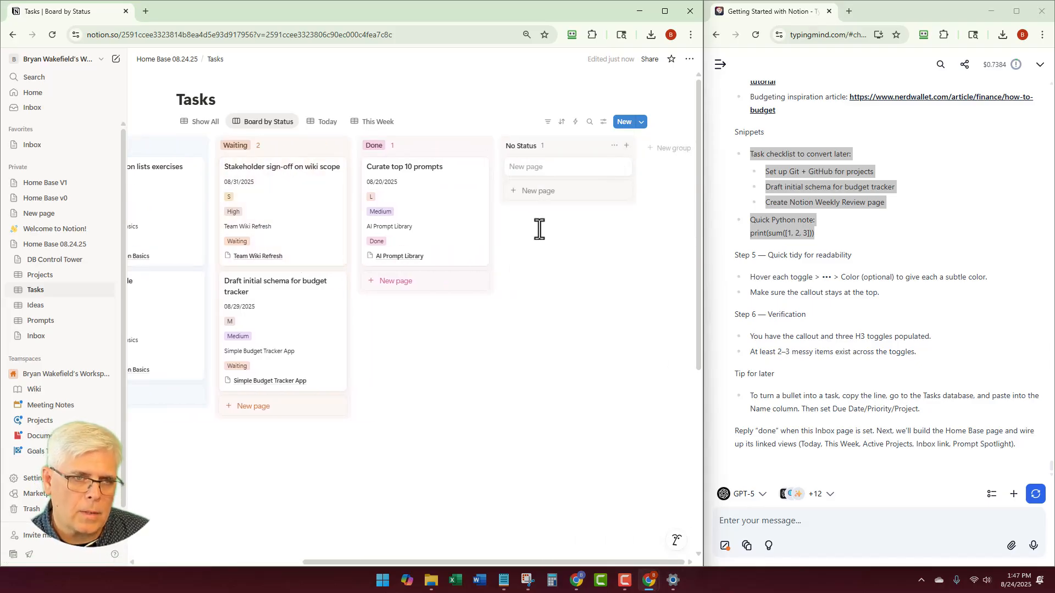
{"action": "scroll", "coordinate": [536, 229], "scroll_direction": "left", "scroll_amount": 4}
{"action": "left_click", "coordinate": [202, 121]}
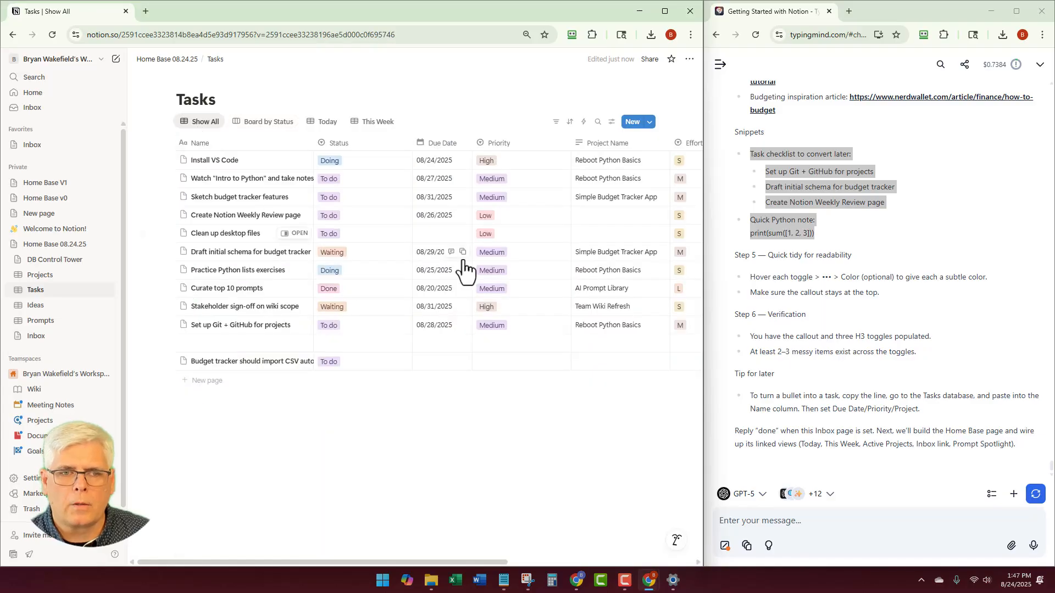
{"action": "scroll", "coordinate": [552, 199], "scroll_direction": "right", "scroll_amount": 5}
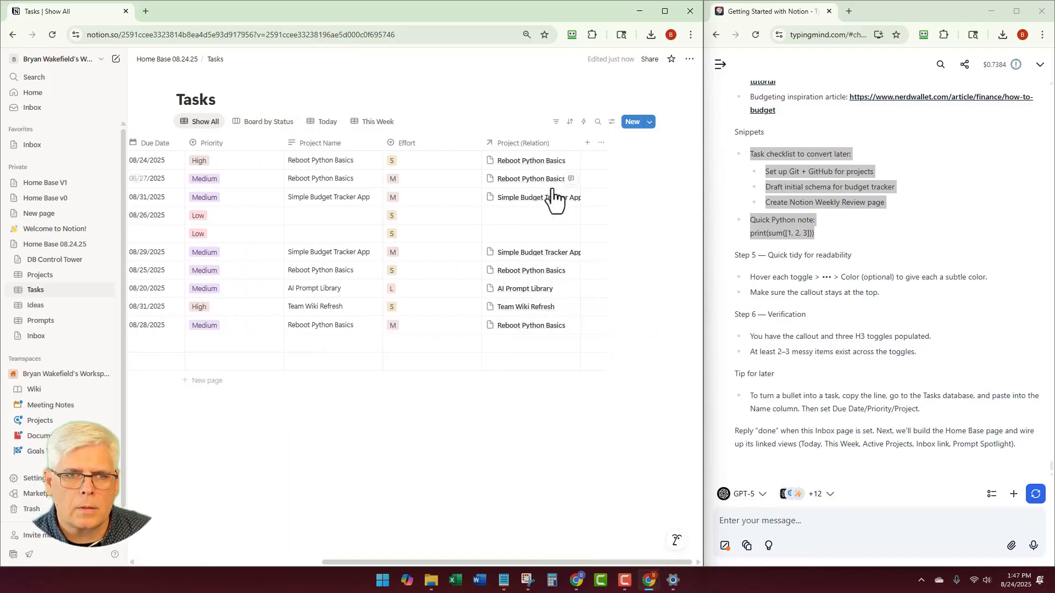
{"action": "scroll", "coordinate": [505, 182], "scroll_direction": "left", "scroll_amount": 4}
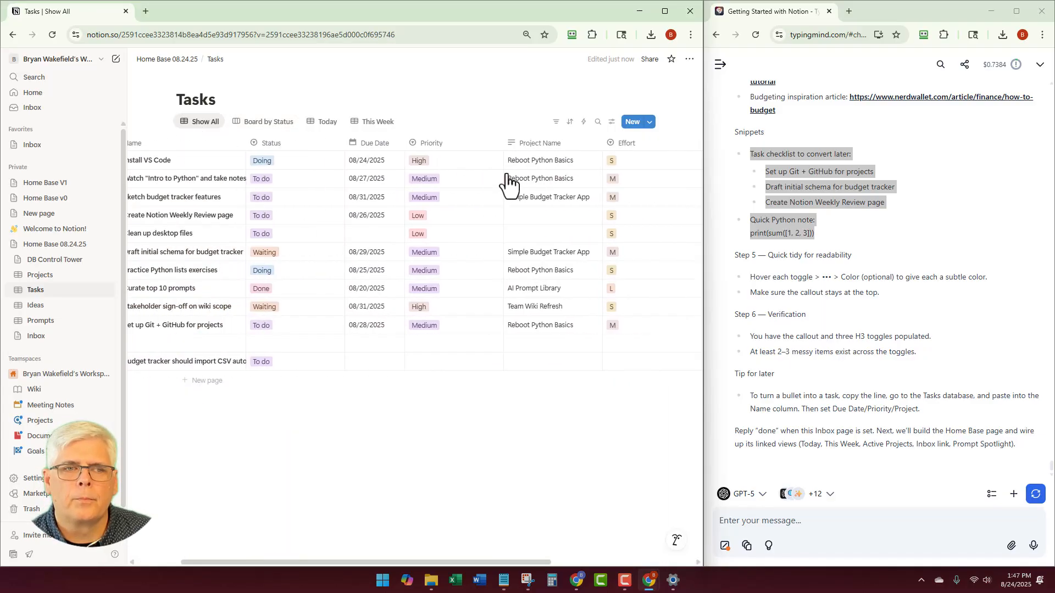
{"action": "scroll", "coordinate": [507, 184], "scroll_direction": "left", "scroll_amount": 1}
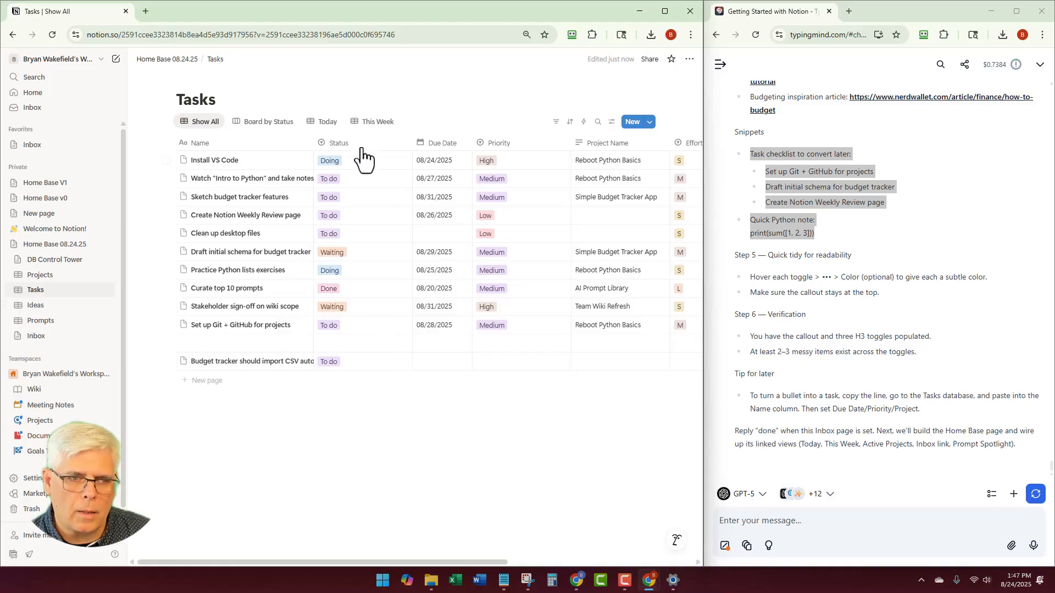
{"action": "left_click", "coordinate": [263, 122]}
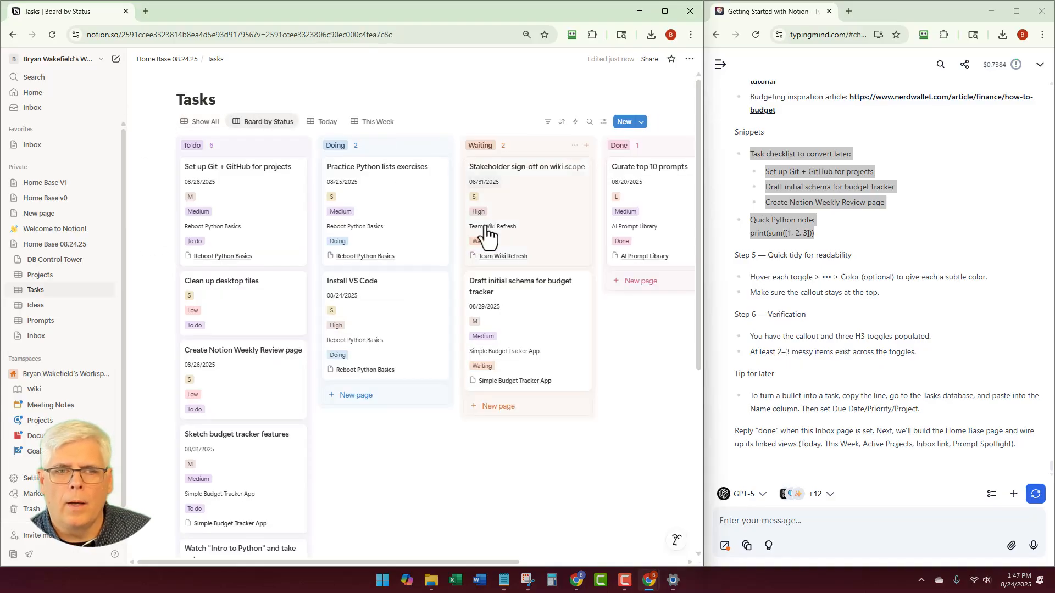
{"action": "scroll", "coordinate": [608, 299], "scroll_direction": "right", "scroll_amount": 5}
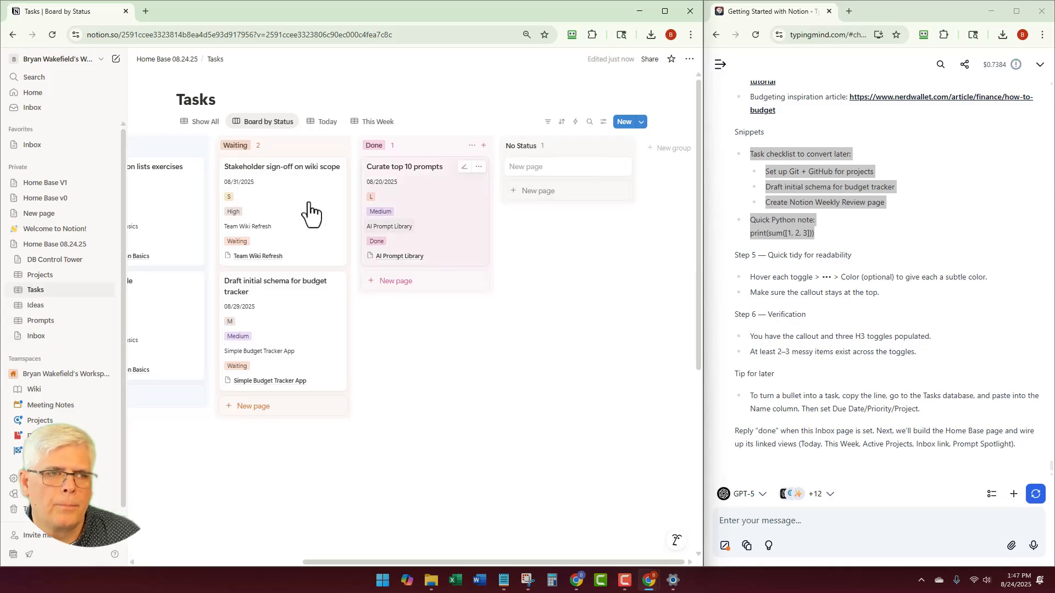
Revisit the Inbox page and the Tasks and Projects boards from the Home Base 08.24.25 page
{"action": "left_click", "coordinate": [168, 59]}
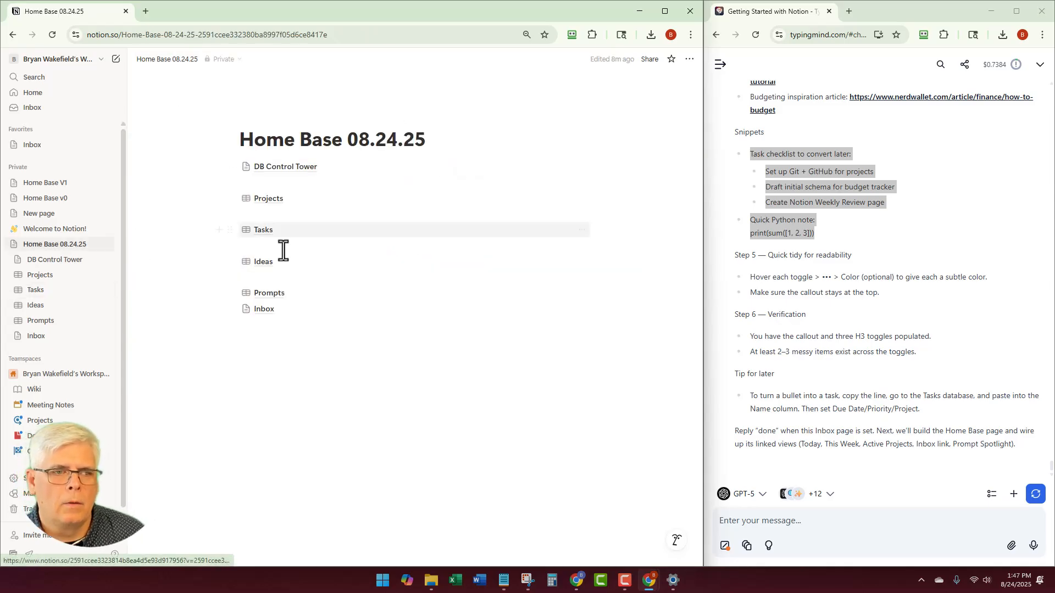
{"action": "left_click", "coordinate": [265, 309]}
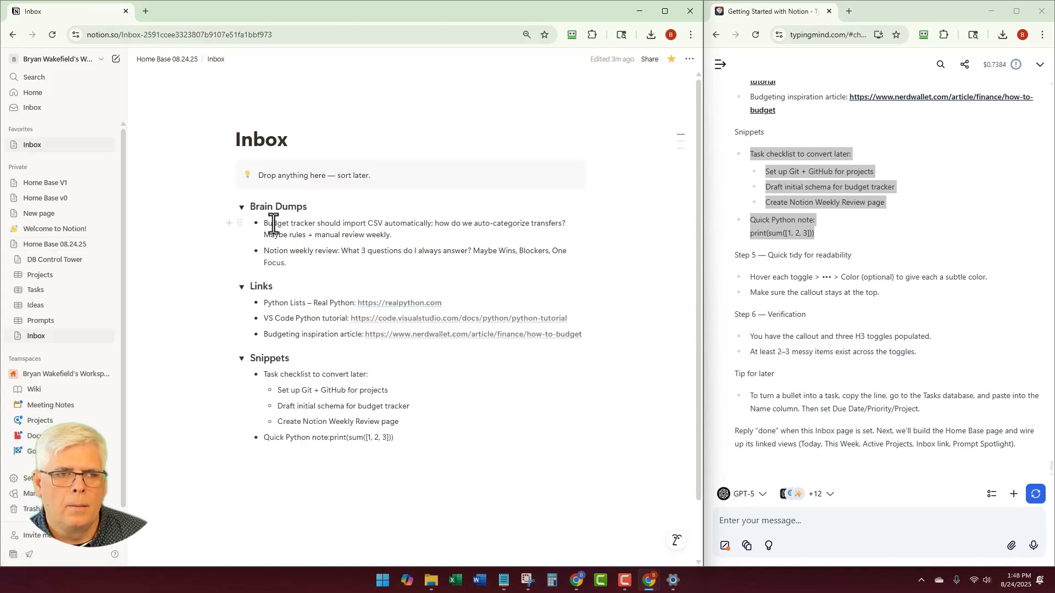
{"action": "left_click", "coordinate": [173, 58]}
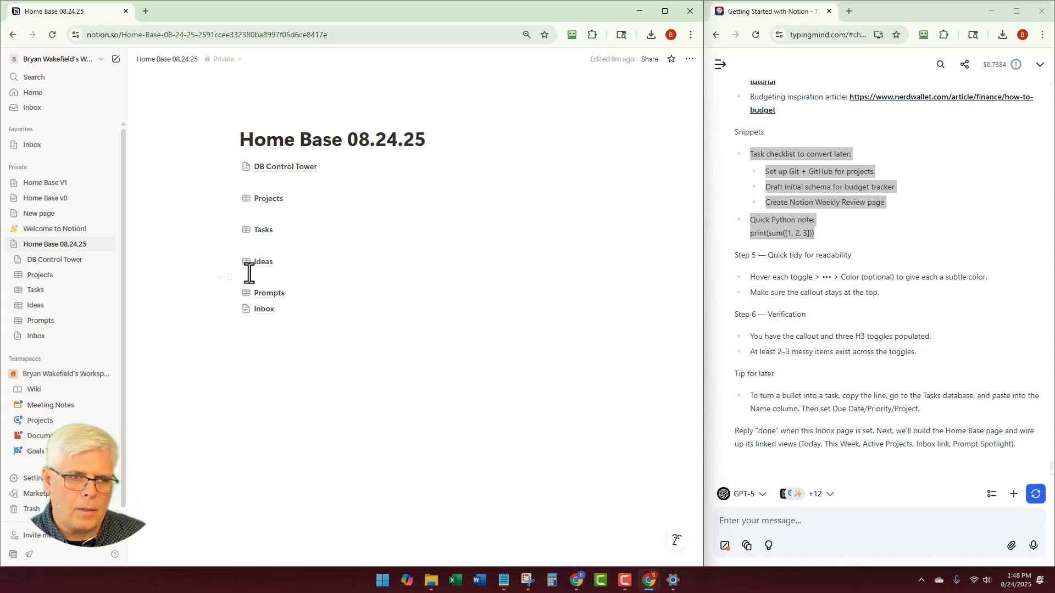
{"action": "left_click", "coordinate": [265, 232]}
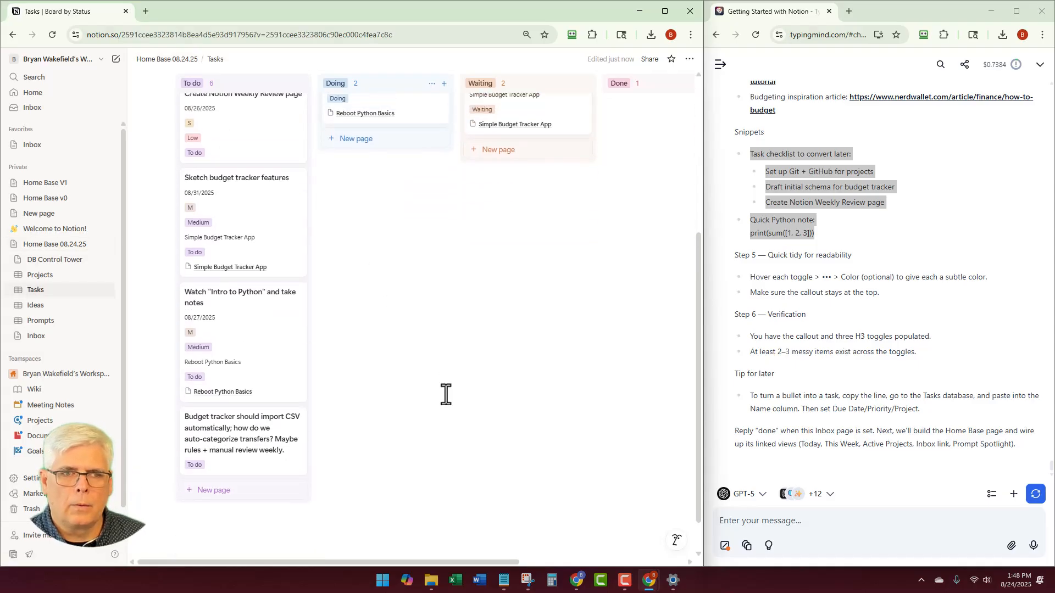
{"action": "left_click", "coordinate": [171, 60]}
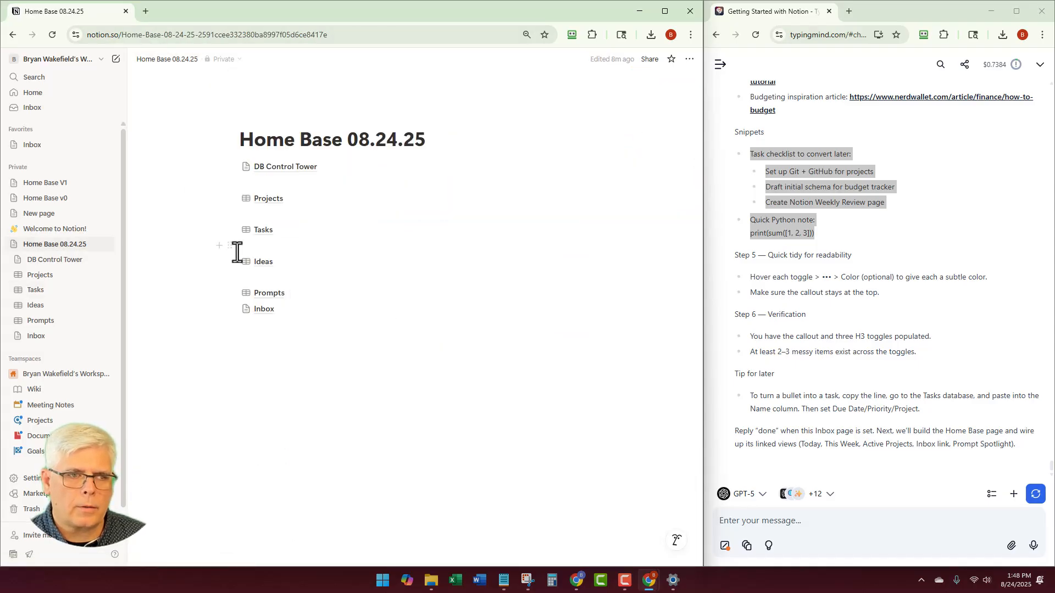
{"action": "left_click", "coordinate": [261, 204]}
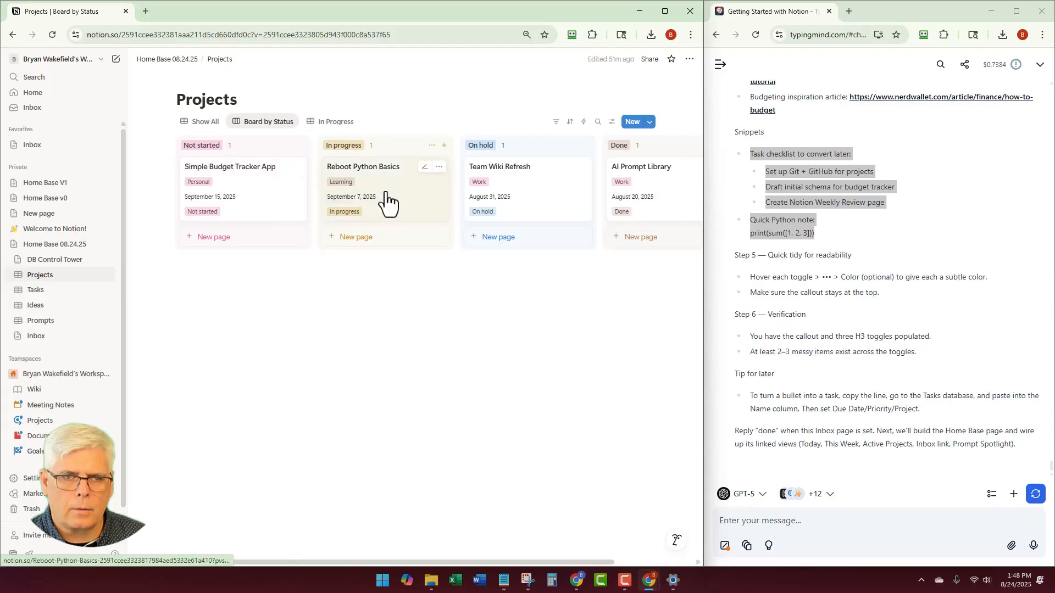
{"action": "left_click", "coordinate": [168, 60]}
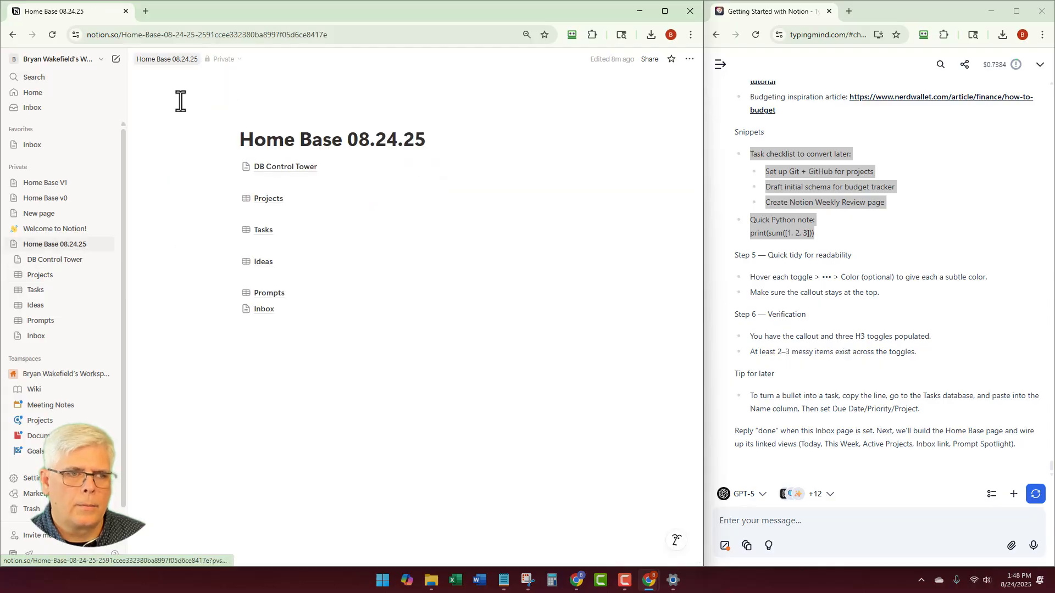
Delete the budget tracker CSV import card from the To do group of the Tasks board and check the Show All view
{"action": "left_click", "coordinate": [260, 231]}
{"action": "scroll", "coordinate": [283, 306], "scroll_direction": "down", "scroll_amount": 5}
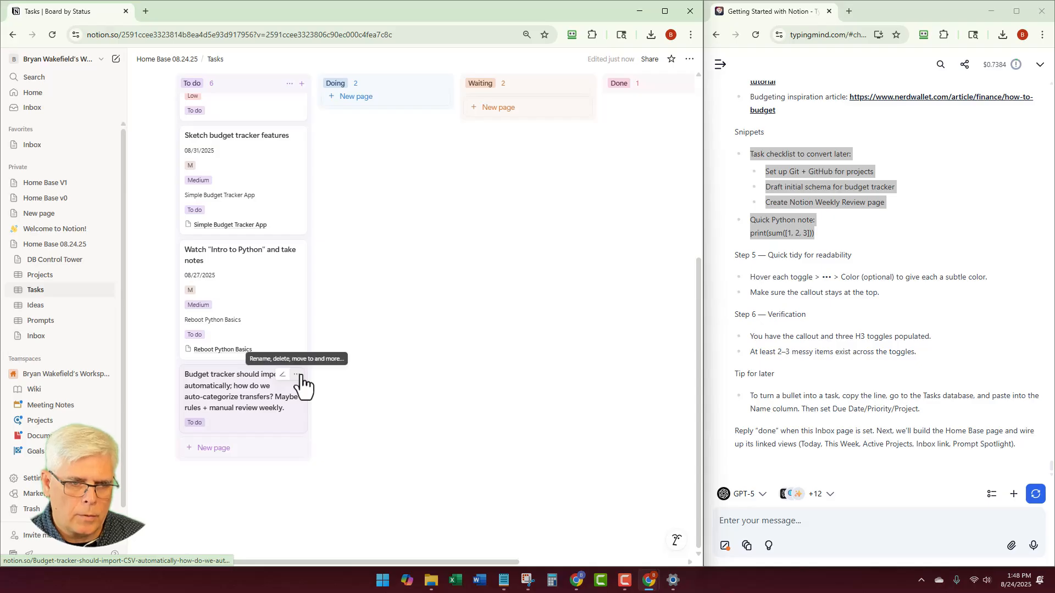
{"action": "left_click", "coordinate": [297, 375]}
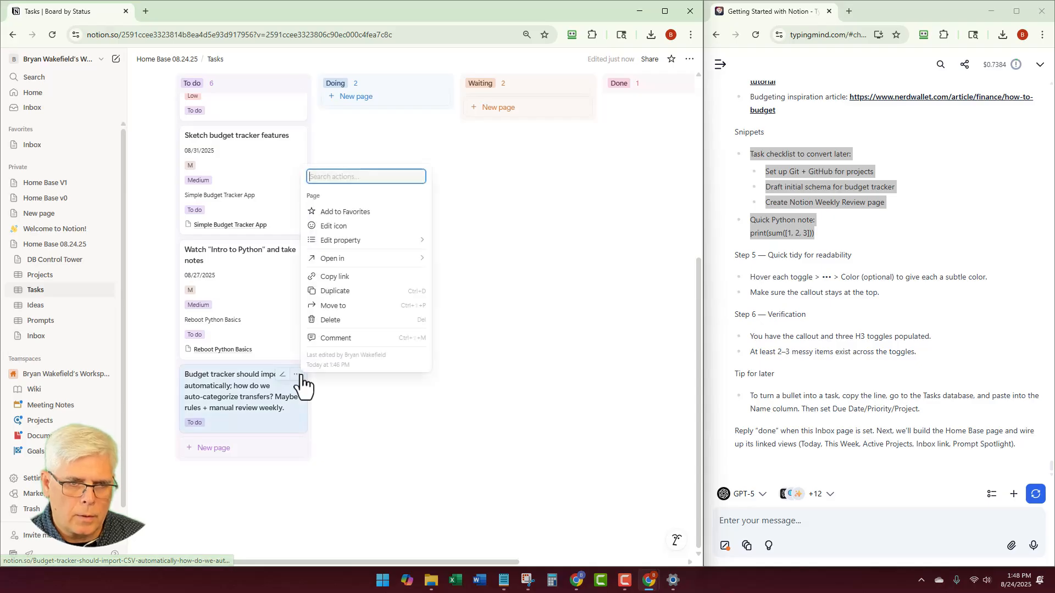
{"action": "left_click", "coordinate": [331, 321]}
{"action": "scroll", "coordinate": [209, 143], "scroll_direction": "up", "scroll_amount": 5}
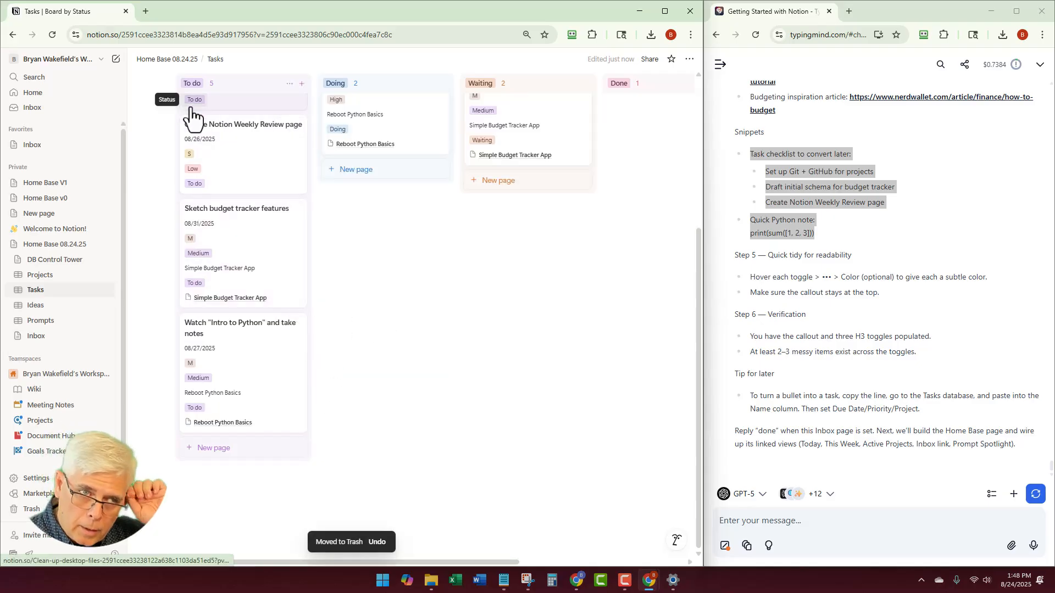
{"action": "left_click", "coordinate": [209, 122]}
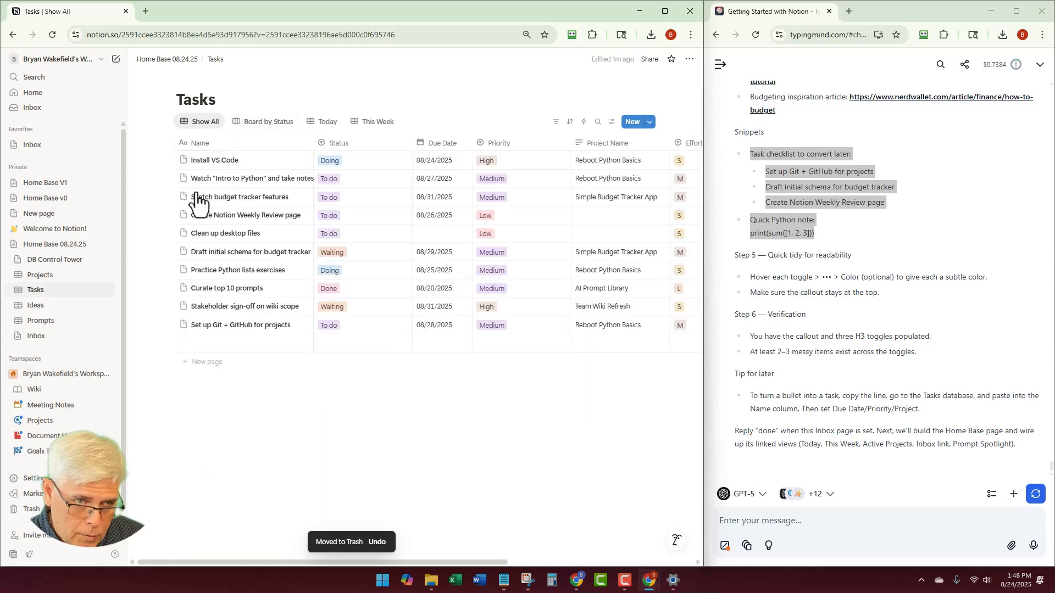
Return to the Home Base 08.24.25 page and add an empty line below the Inbox link
{"action": "left_click", "coordinate": [168, 59]}
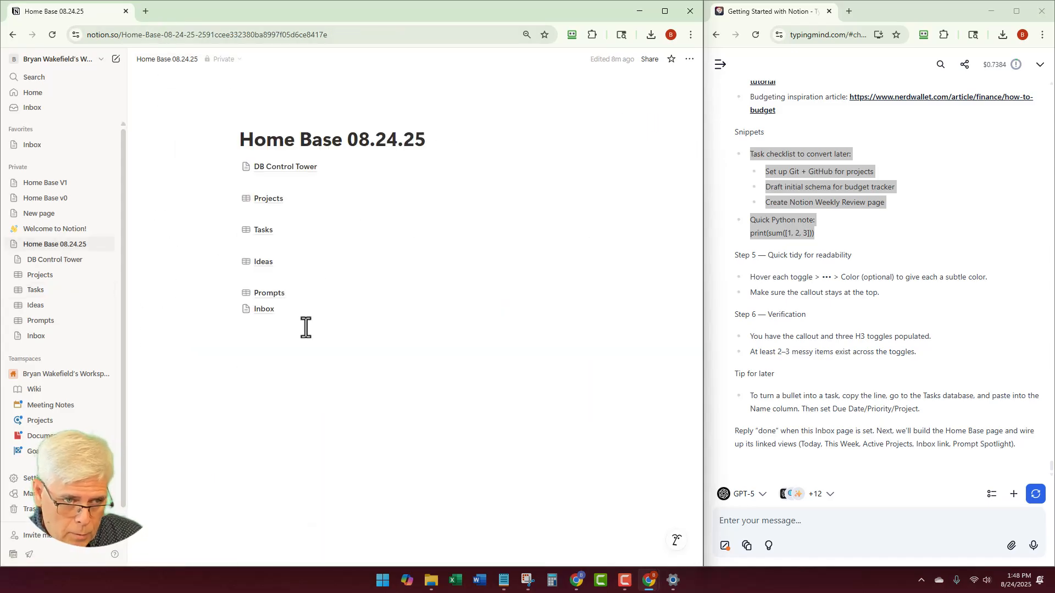
{"action": "left_click_drag", "start_coordinate": [231, 305], "coordinate": [231, 327]}
{"action": "left_click", "coordinate": [269, 346]}
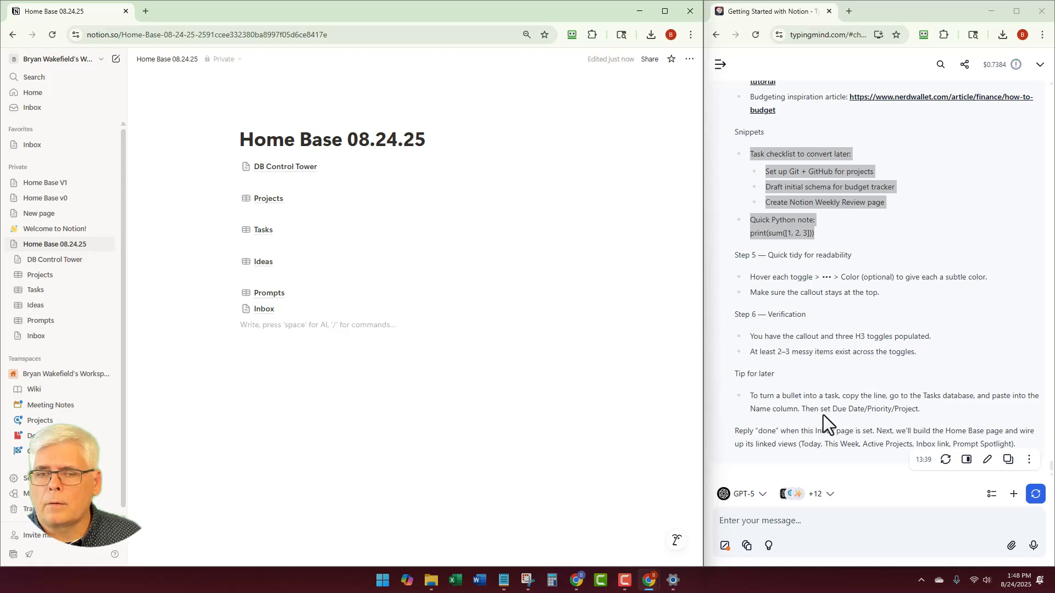
Reply "done" to the assistant in the TypingMind chat to get the Home Base page instructions
{"action": "left_click", "coordinate": [765, 528]}
{"action": "type", "text": "done"}
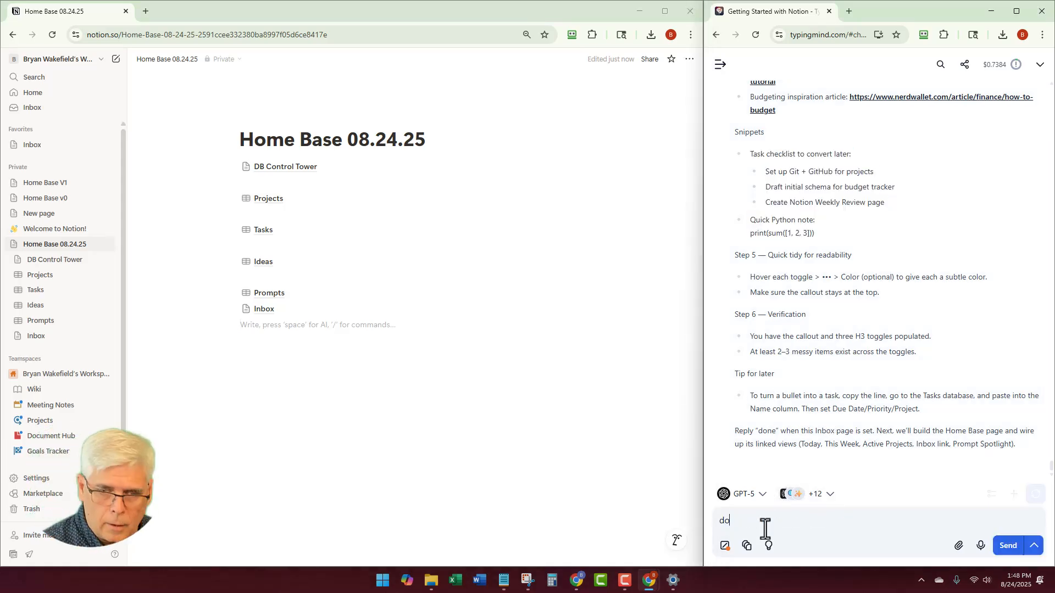
{"action": "key", "text": "Return"}
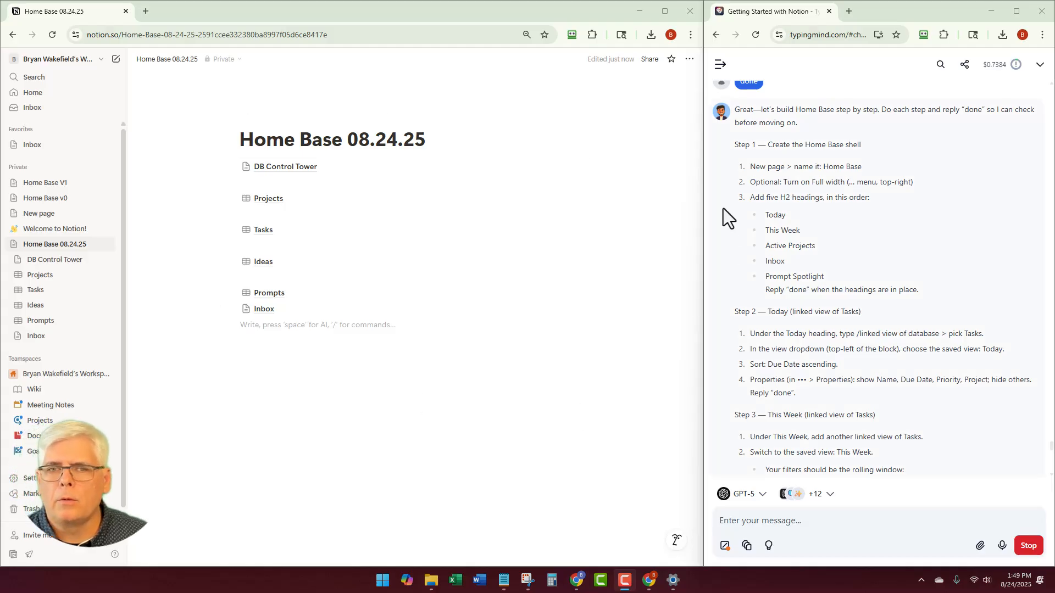
Create a subpage named Home Base below the Inbox link on Home Base 08.24.25 and move it above DB Control Tower
{"action": "left_click", "coordinate": [285, 324]}
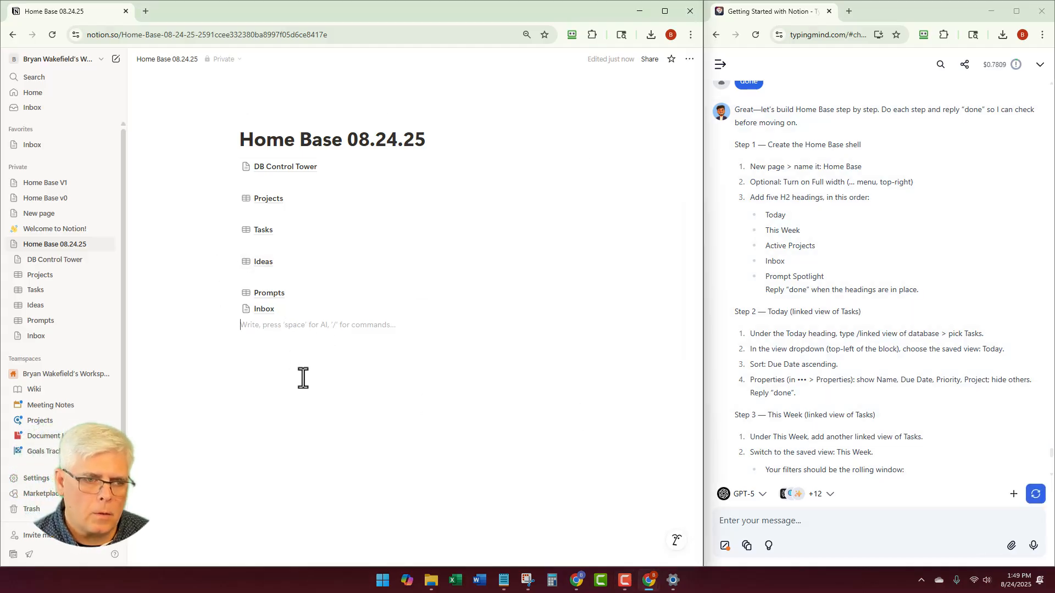
{"action": "type", "text": "/"}
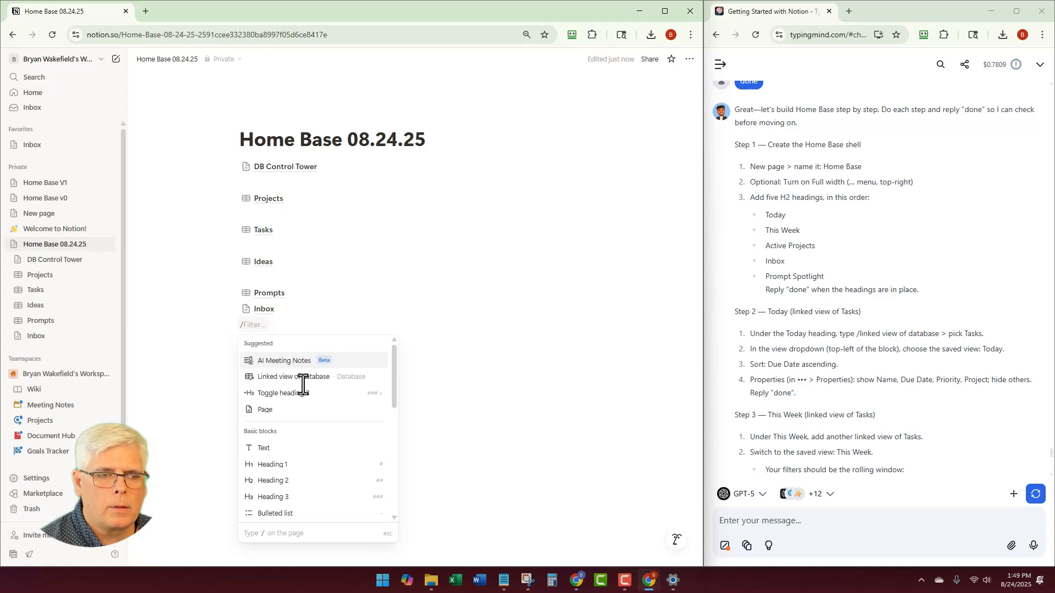
{"action": "type", "text": "pag"}
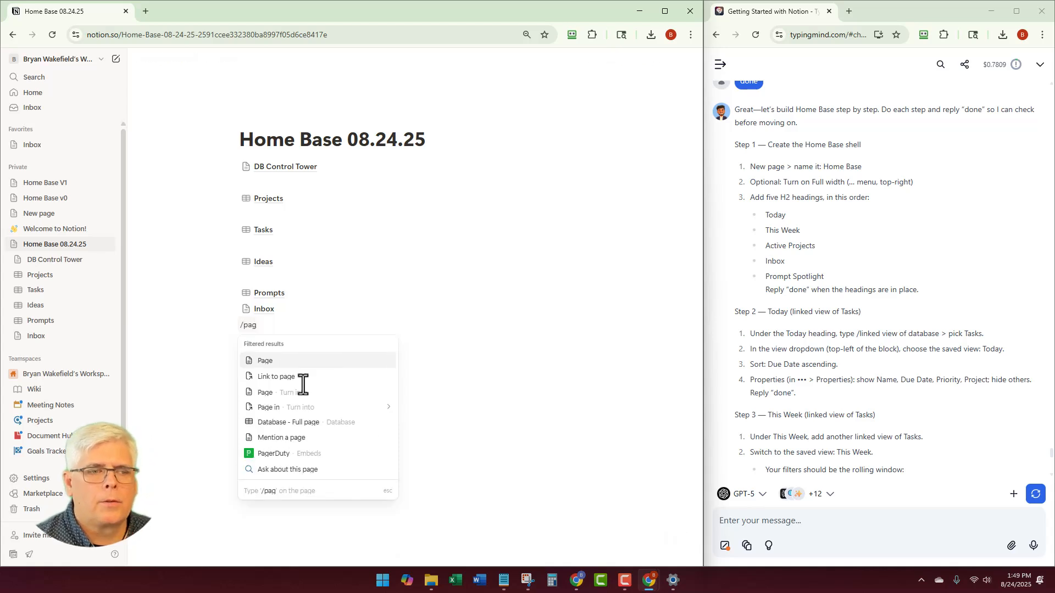
{"action": "key", "text": "Return"}
{"action": "type", "text": "Hom"}
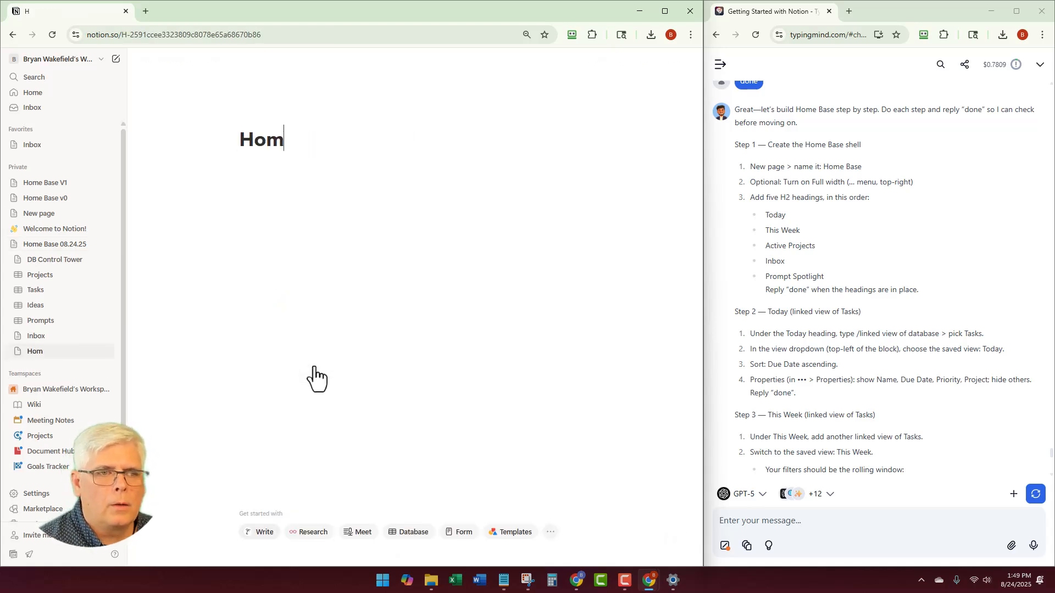
{"action": "type", "text": "e Base"}
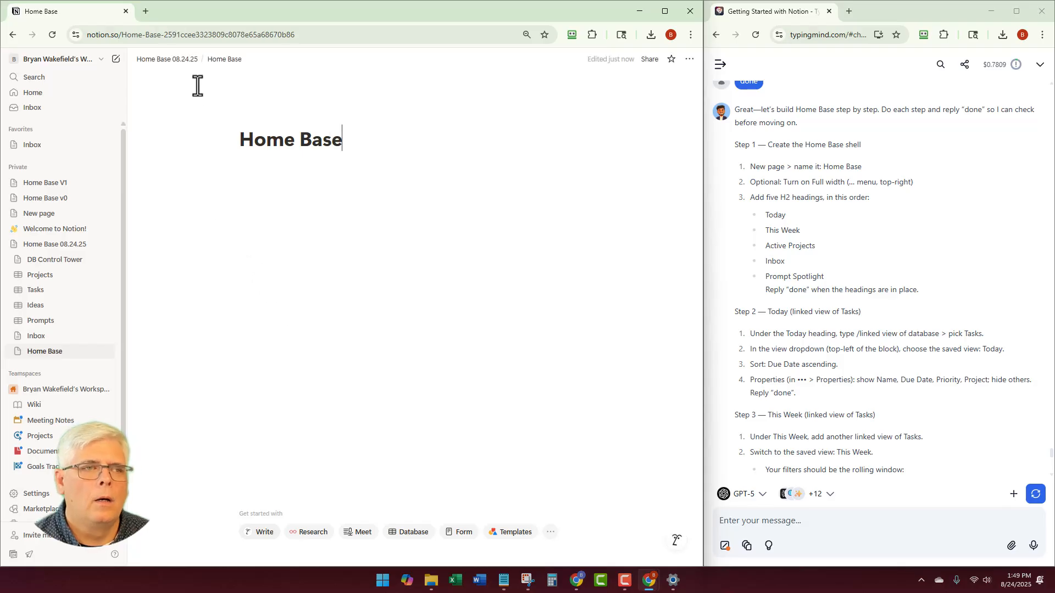
{"action": "left_click", "coordinate": [183, 63]}
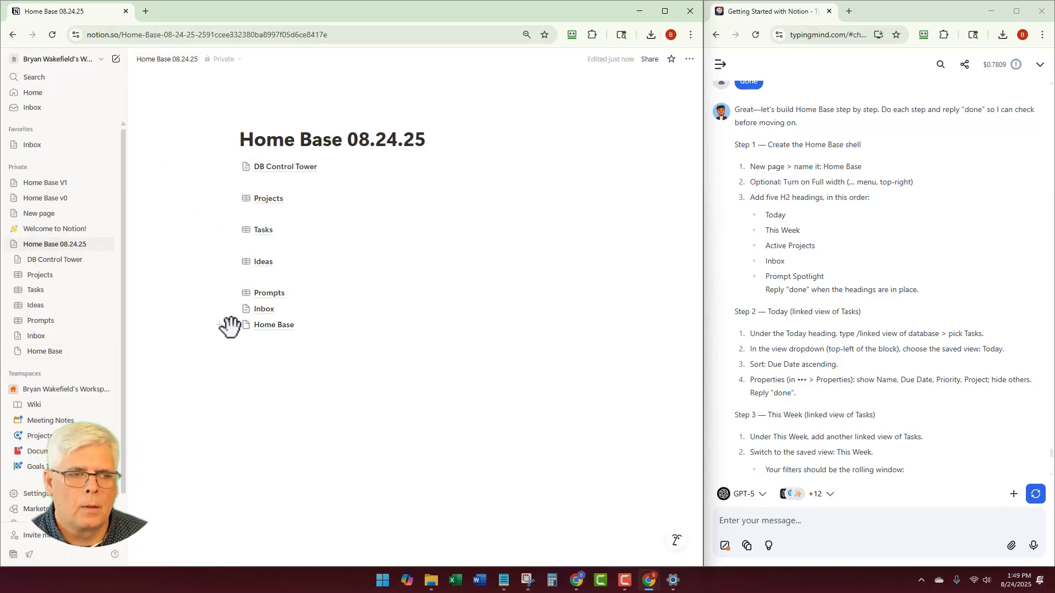
{"action": "left_click_drag", "start_coordinate": [230, 325], "coordinate": [236, 161]}
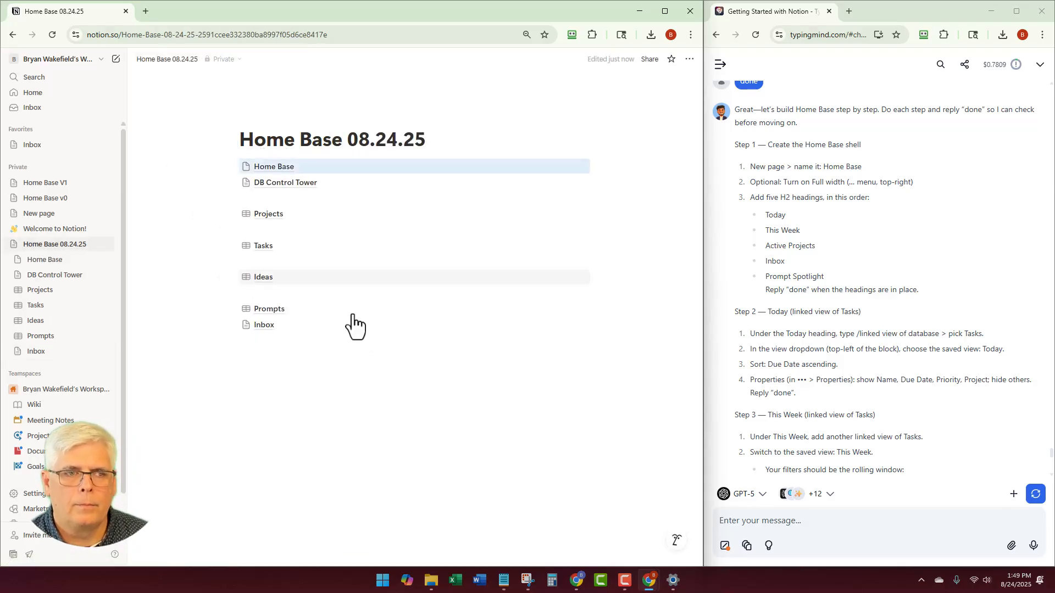
Open the Home Base subpage and turn on its Full width setting
{"action": "left_click", "coordinate": [281, 169]}
{"action": "left_click", "coordinate": [688, 59]}
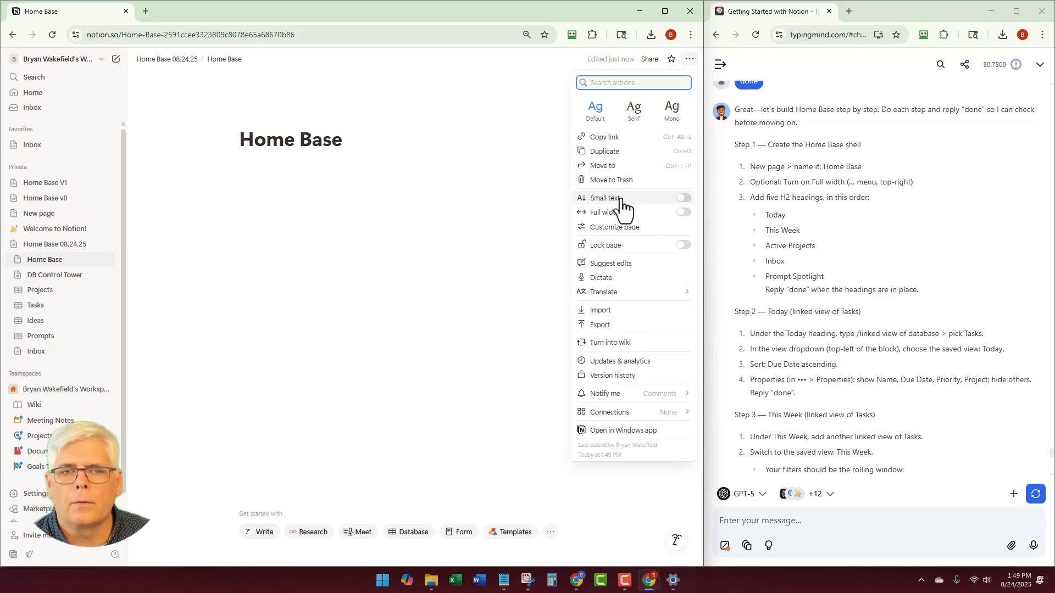
{"action": "left_click", "coordinate": [684, 213]}
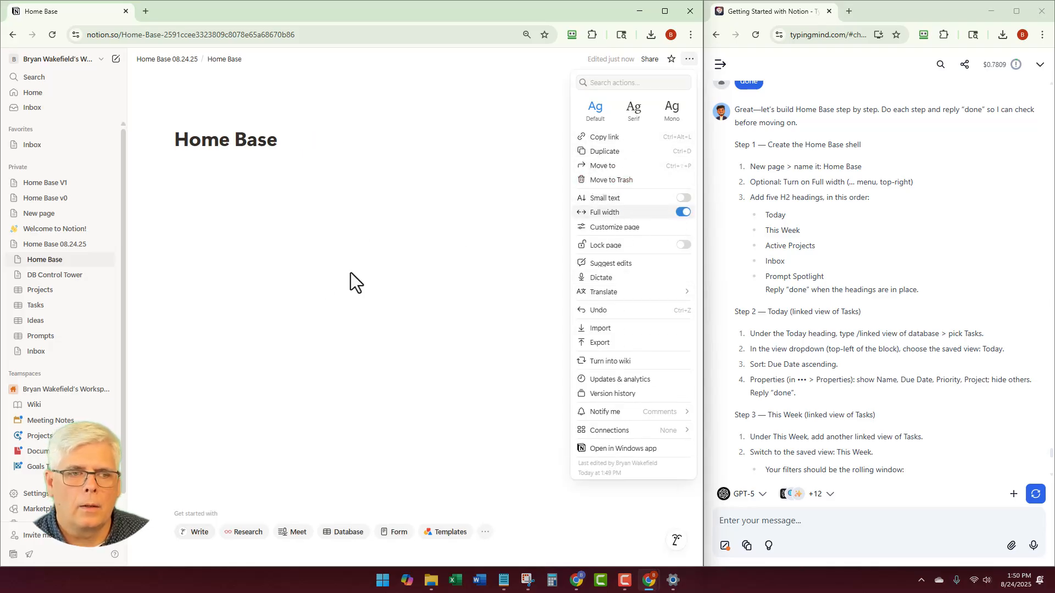
{"action": "left_click", "coordinate": [398, 102]}
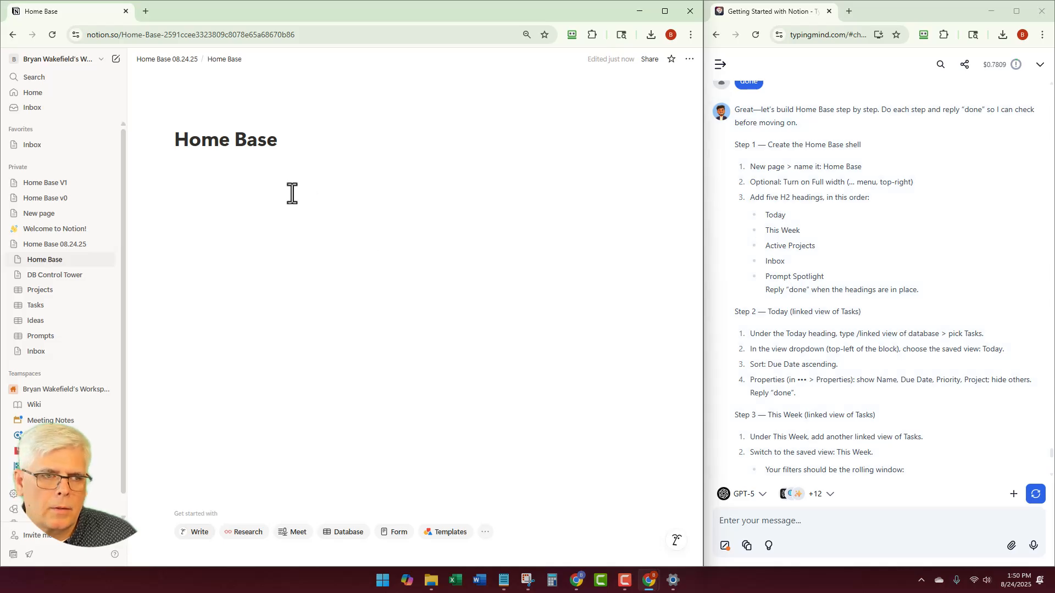
Add a Heading 2 reading "Today" as the first block of the Home Base page
{"action": "left_click", "coordinate": [249, 188]}
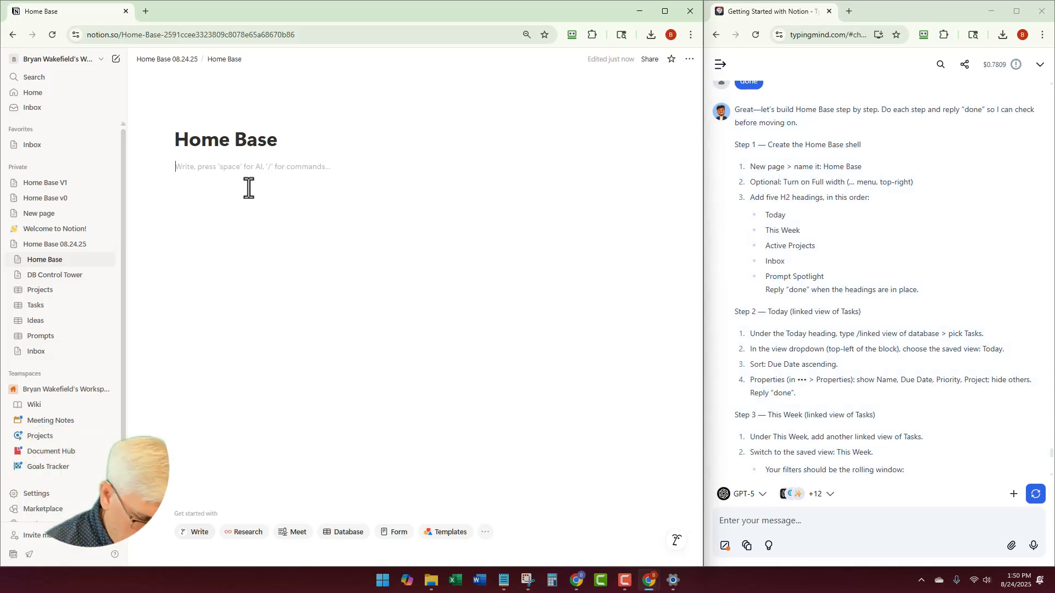
{"action": "type", "text": "/h2"}
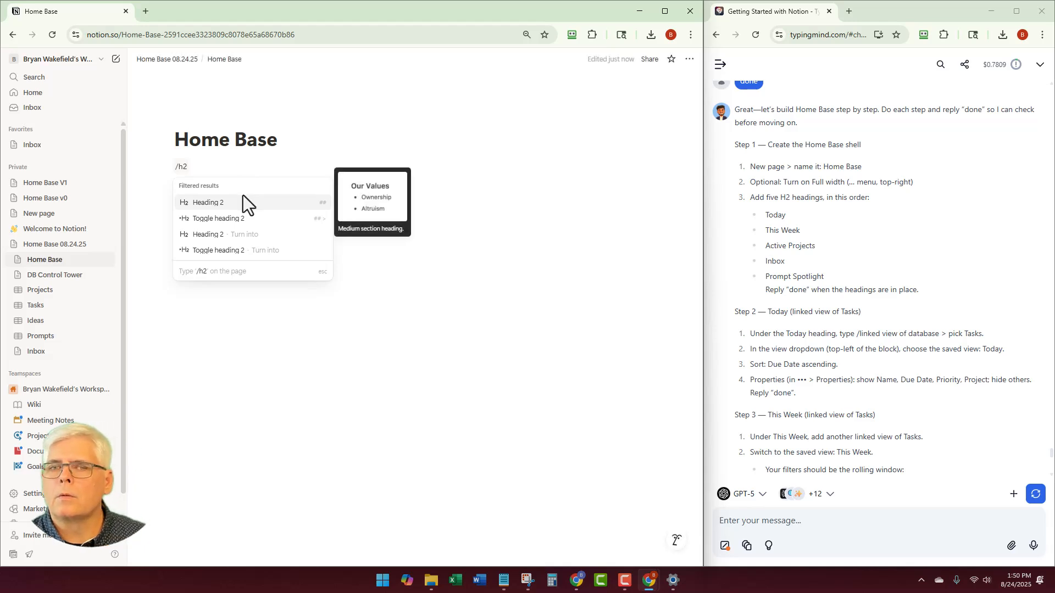
{"action": "left_click", "coordinate": [213, 208]}
{"action": "type", "text": "Today"}
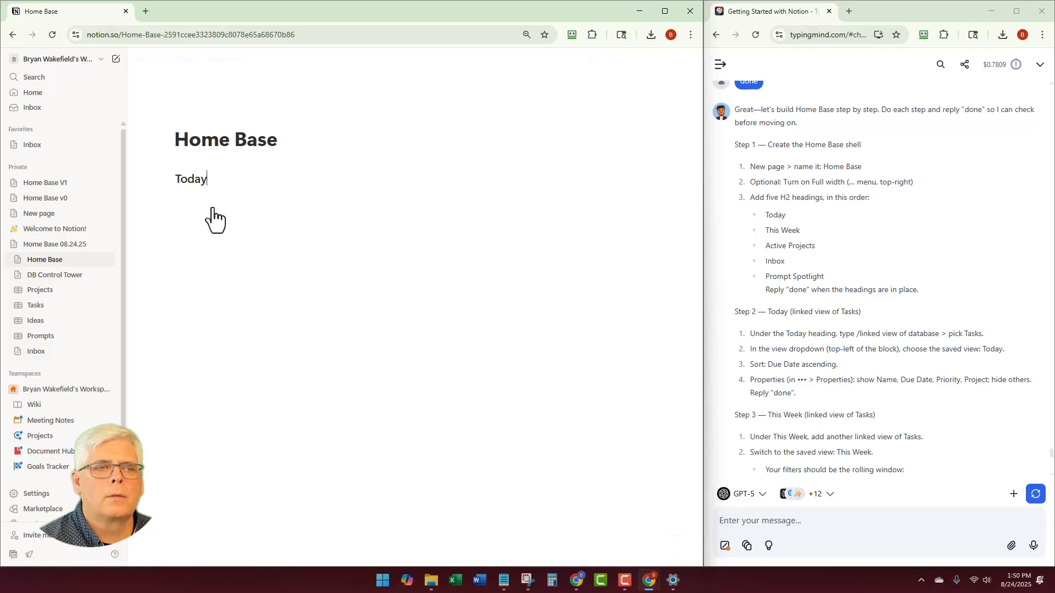
Add Heading 2 blocks reading "This Week" and "Active Projects" below the Today heading
{"action": "key", "text": "Return"}
{"action": "type", "text": "/h2"}
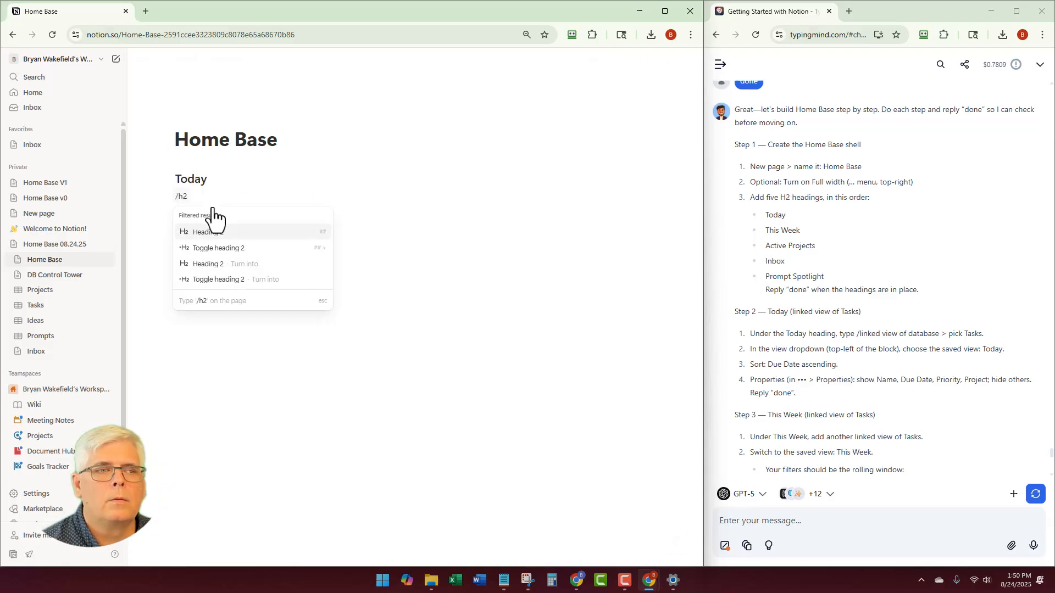
{"action": "key", "text": "Return"}
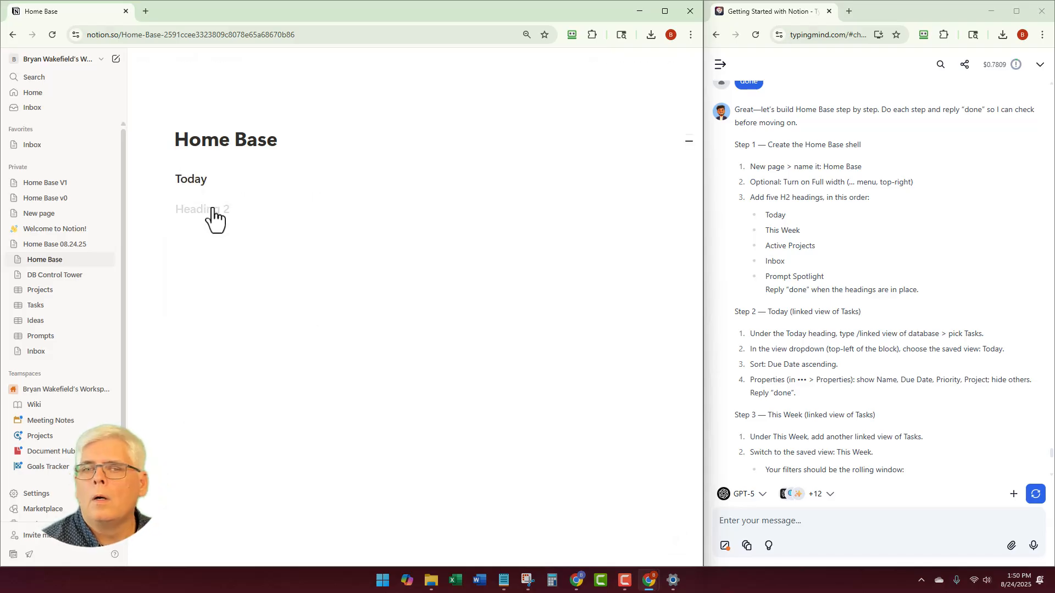
{"action": "type", "text": "k"}
{"action": "key", "text": "Return"}
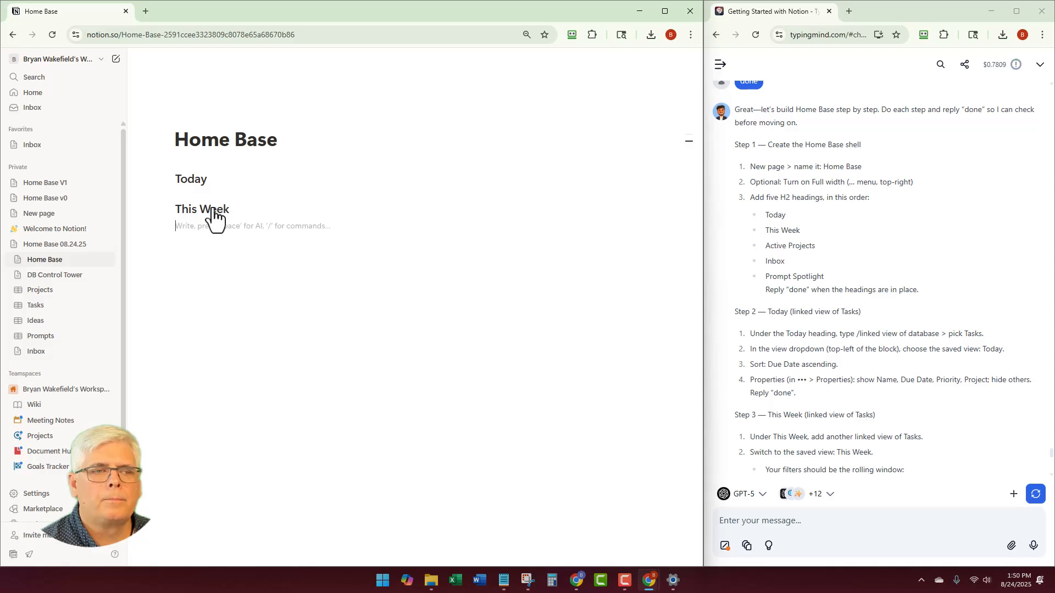
{"action": "type", "text": "/h2"}
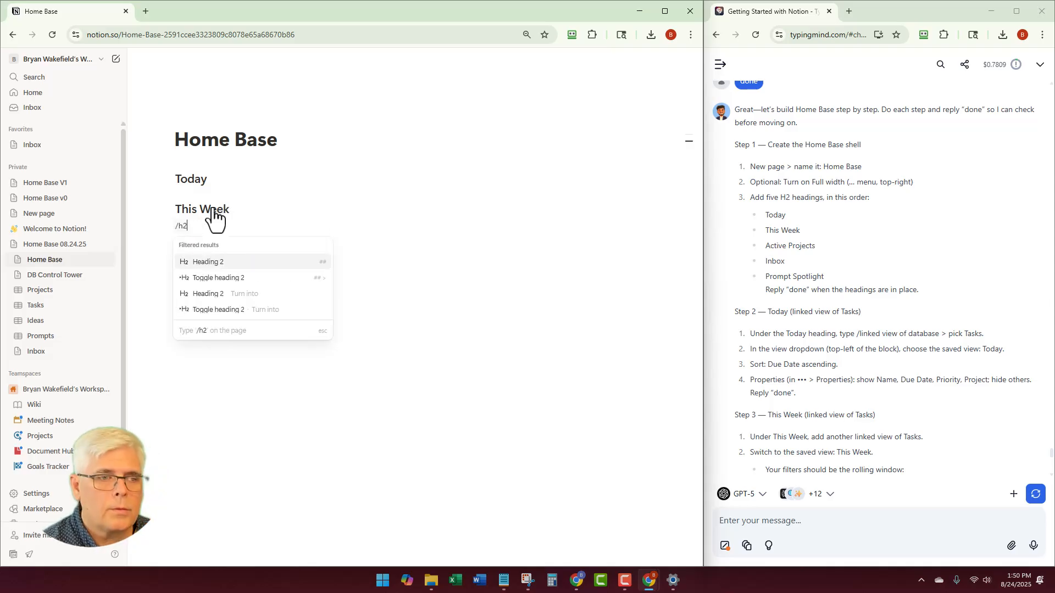
{"action": "key", "text": "Return"}
{"action": "type", "text": "Active Project"}
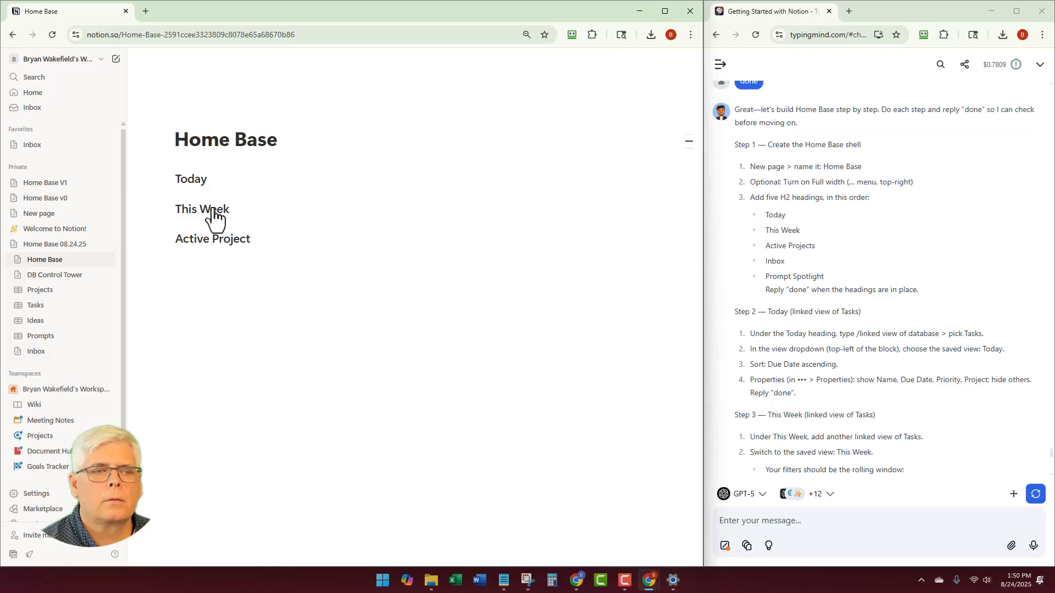
{"action": "type", "text": "s"}
{"action": "key", "text": "Return"}
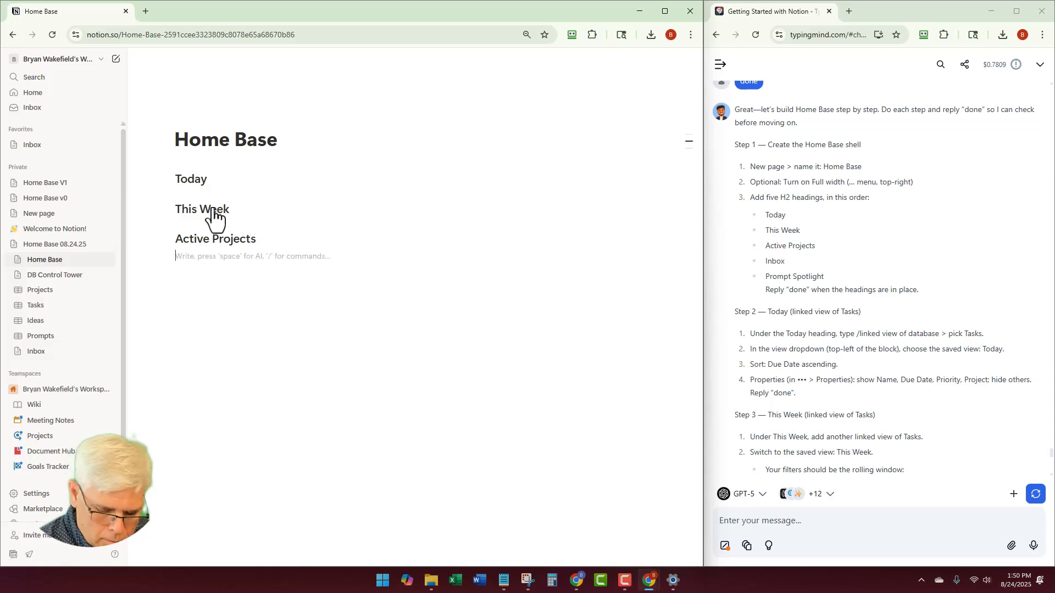
Add Heading 2 blocks reading "Inbox" and "Prompt Spotlight" below the Active Projects heading
{"action": "type", "text": "/h2"}
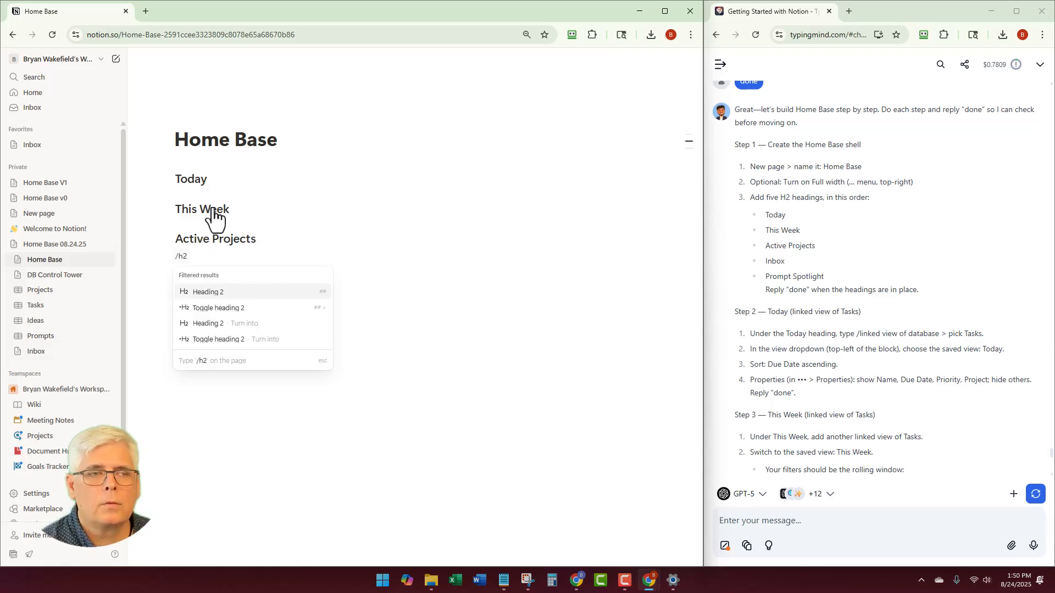
{"action": "key", "text": "Return"}
{"action": "type", "text": "Inbox"}
{"action": "key", "text": "Return"}
{"action": "type", "text": "/h"}
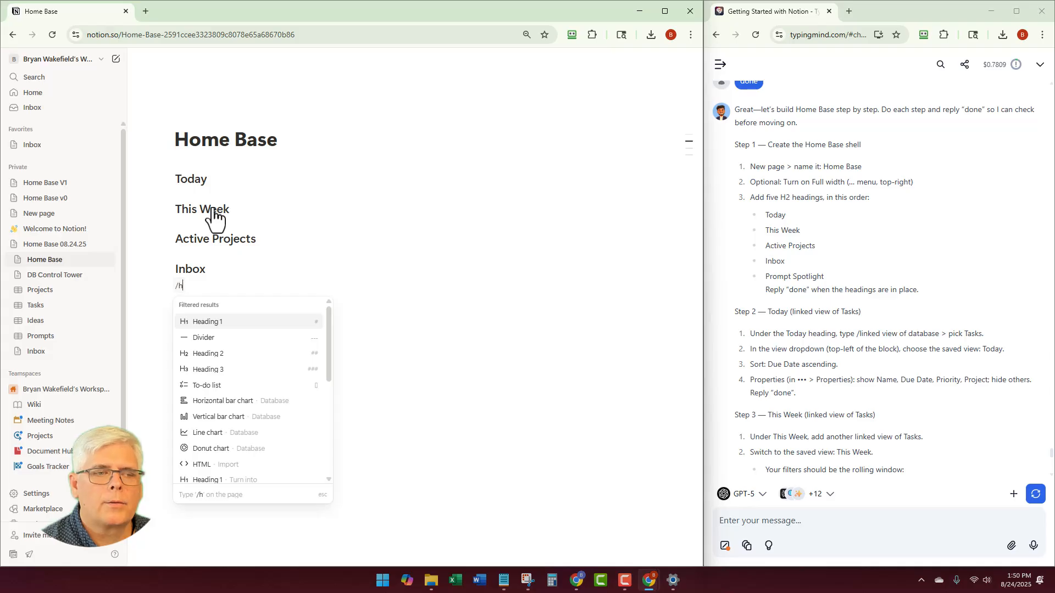
{"action": "type", "text": "2"}
{"action": "key", "text": "Return"}
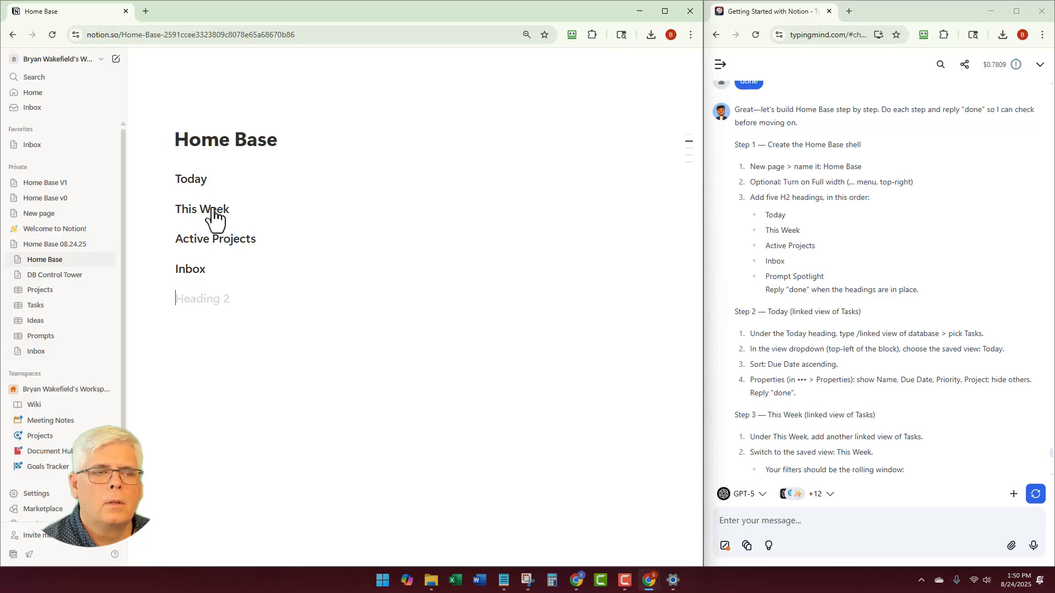
{"action": "type", "text": "Prompt Sp"}
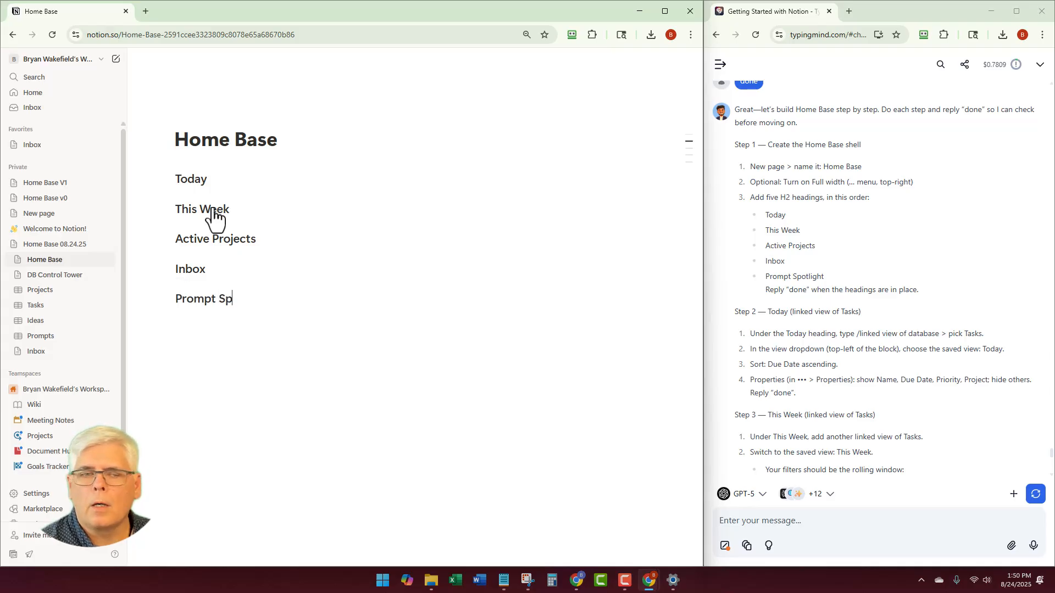
{"action": "type", "text": "otlight"}
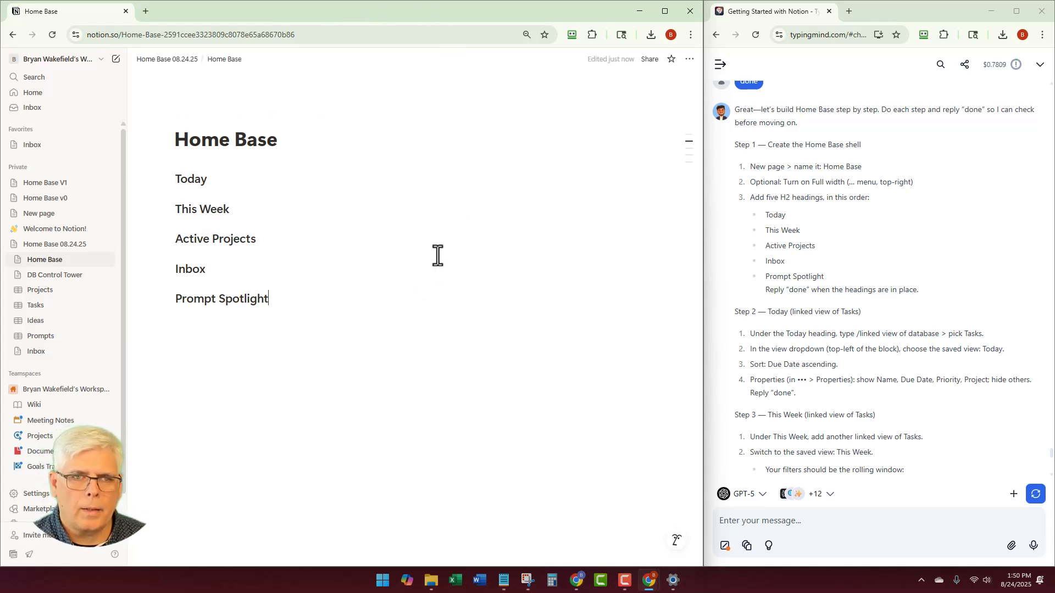
Turn off the Full width setting for the Home Base page
{"action": "left_click", "coordinate": [689, 60]}
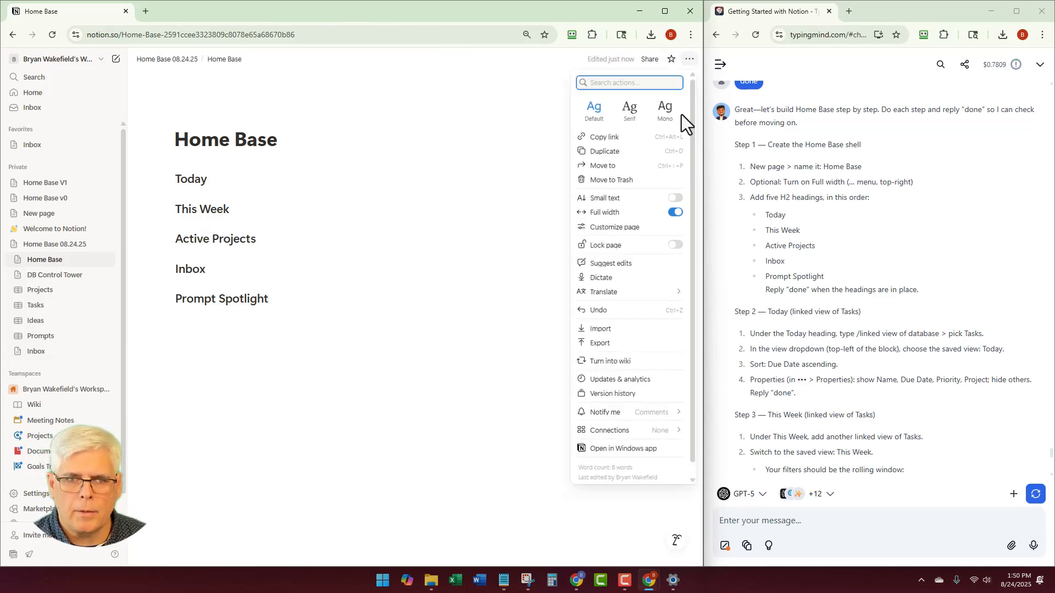
{"action": "left_click", "coordinate": [675, 212]}
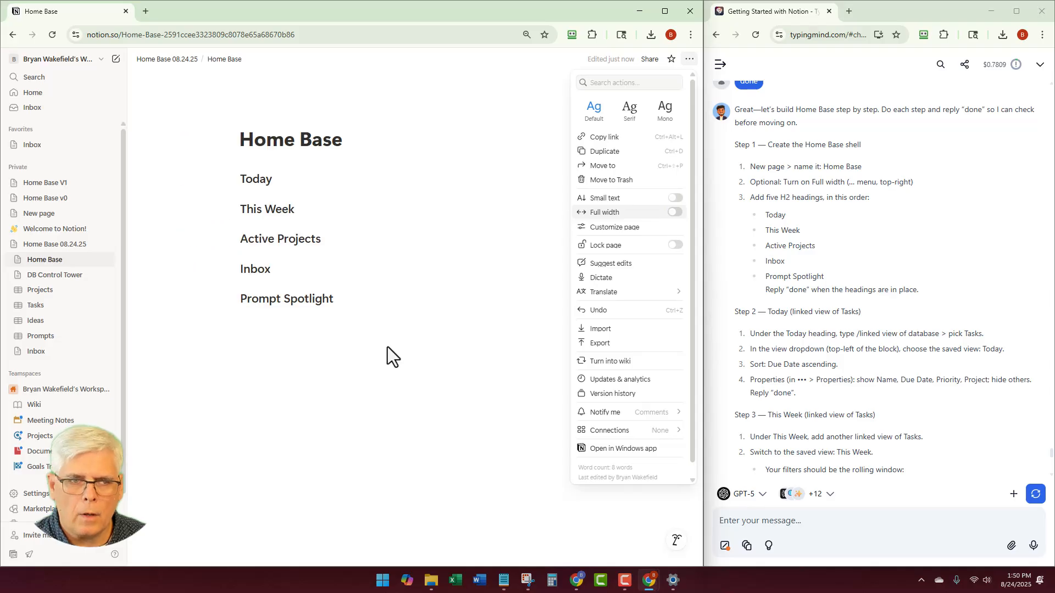
{"action": "left_click", "coordinate": [364, 393]}
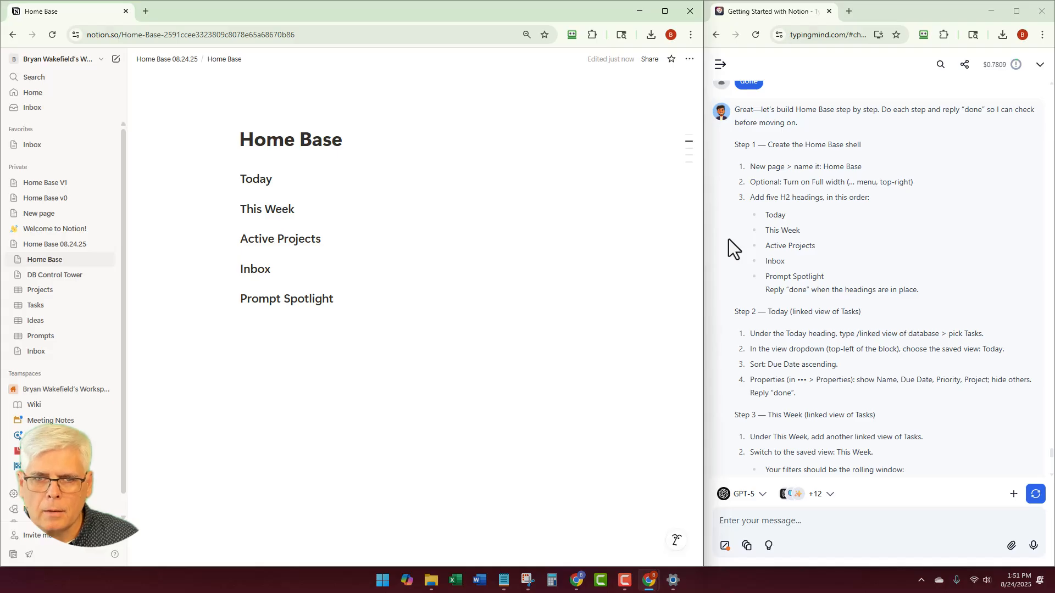
Insert a linked view of the Tasks database from Home Base 08.24.25 under the Today heading, using its saved Today view
{"action": "scroll", "coordinate": [729, 239], "scroll_direction": "down", "scroll_amount": 1}
{"action": "scroll", "coordinate": [729, 238], "scroll_direction": "down", "scroll_amount": 1}
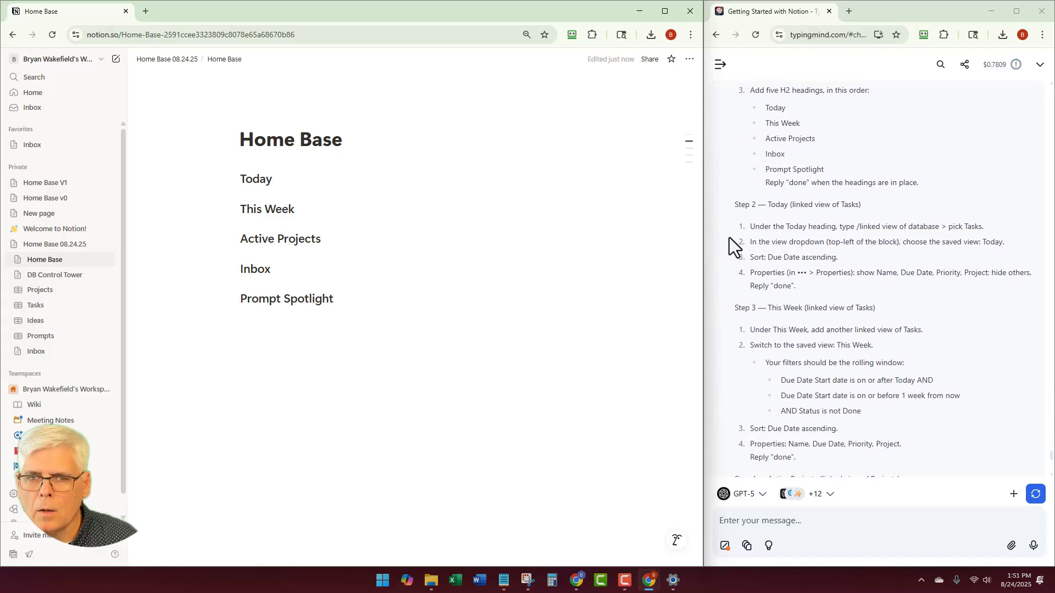
{"action": "scroll", "coordinate": [730, 235], "scroll_direction": "down", "scroll_amount": 1}
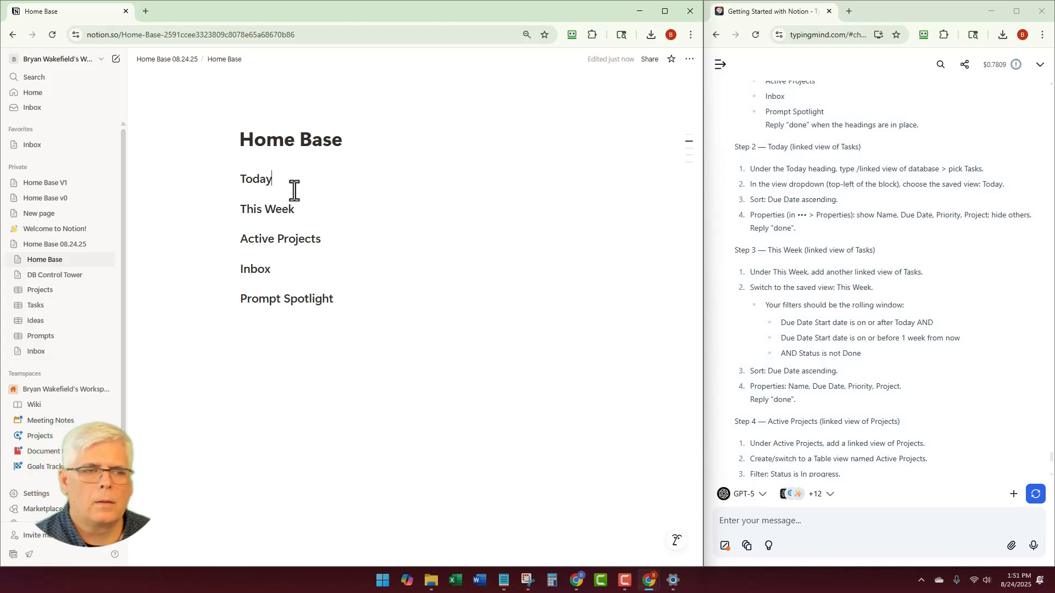
{"action": "key", "text": "Return"}
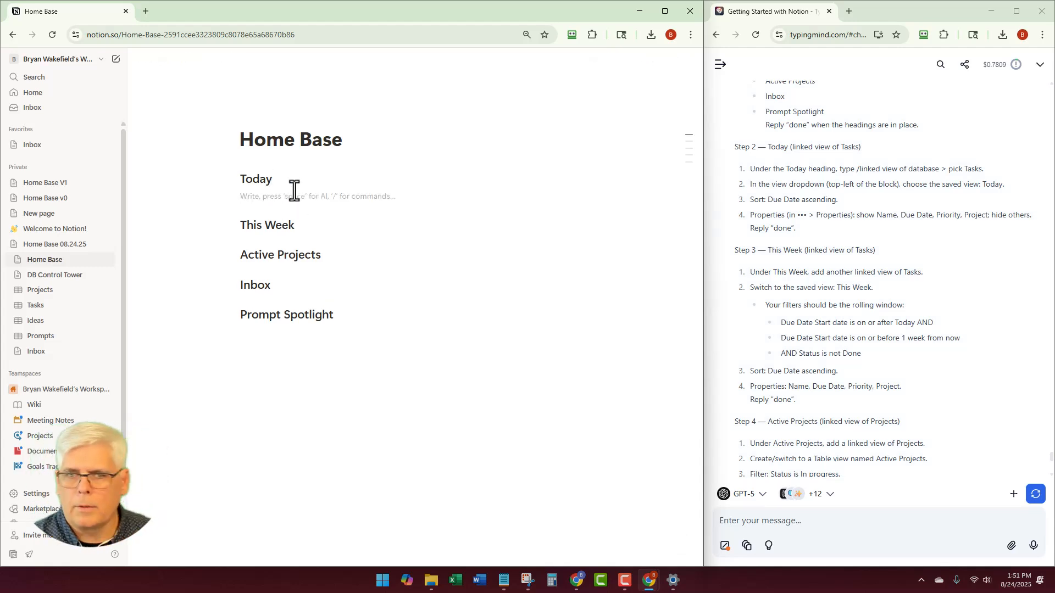
{"action": "type", "text": "/"}
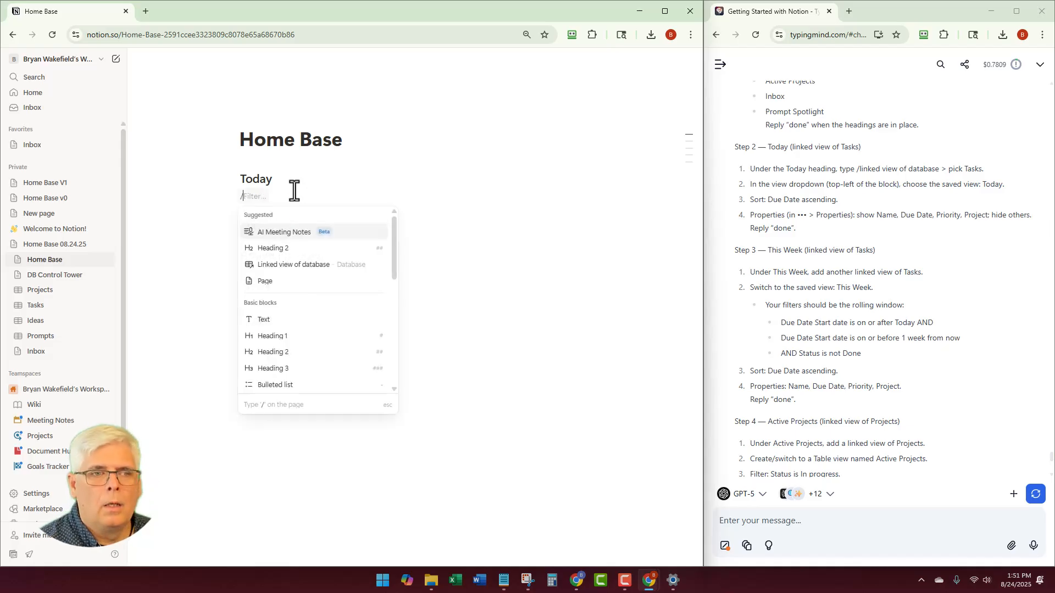
{"action": "type", "text": "linked"}
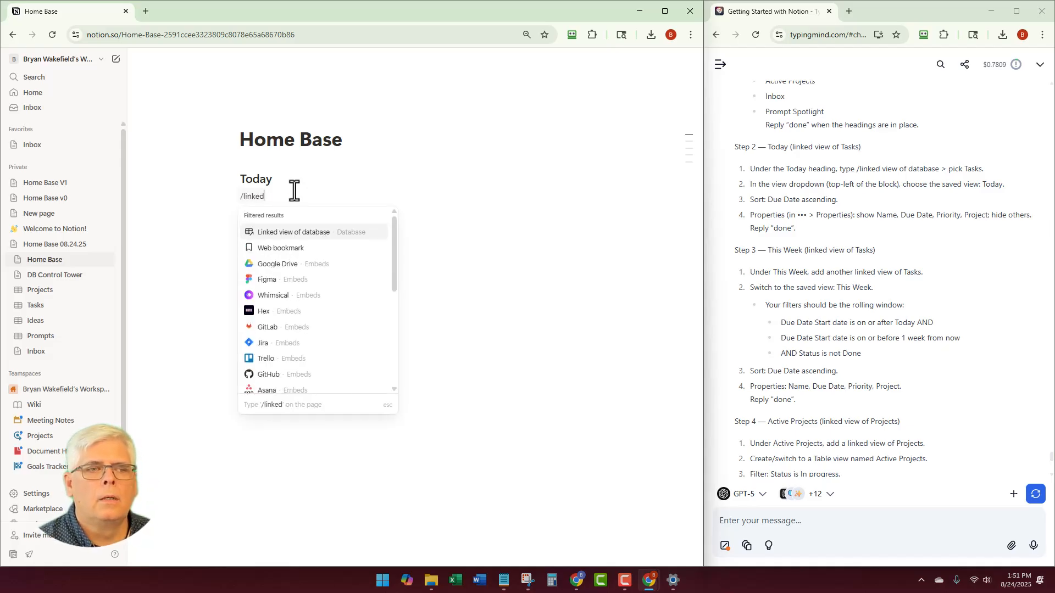
{"action": "left_click", "coordinate": [296, 233]}
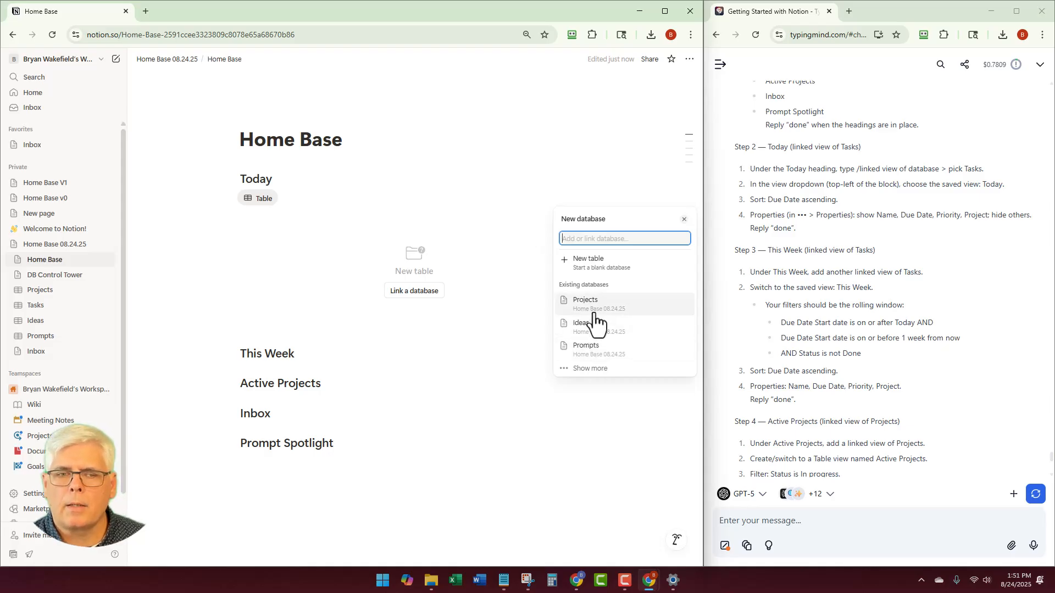
{"action": "left_click", "coordinate": [590, 368]}
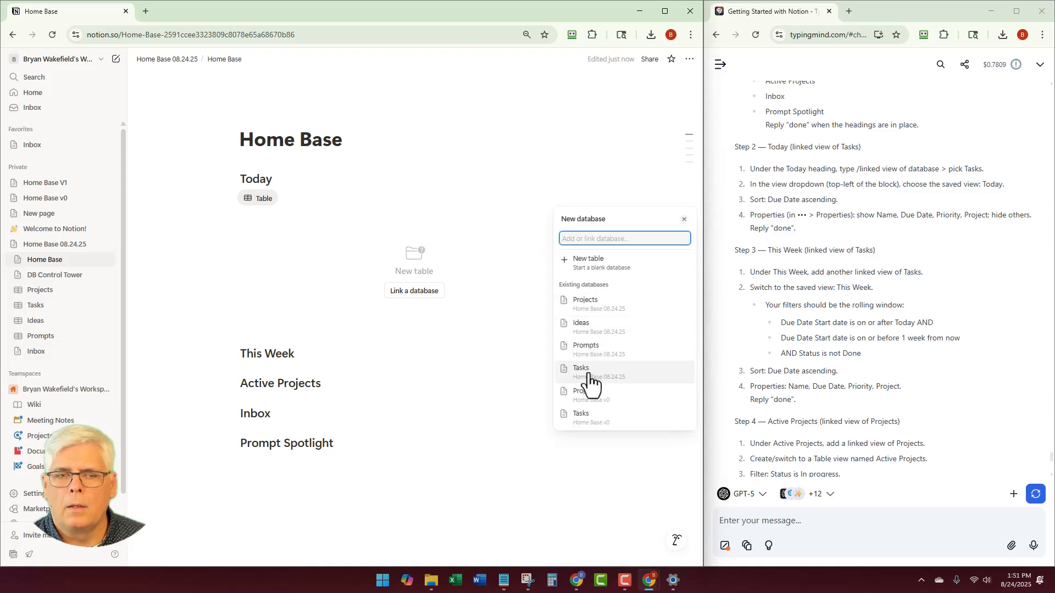
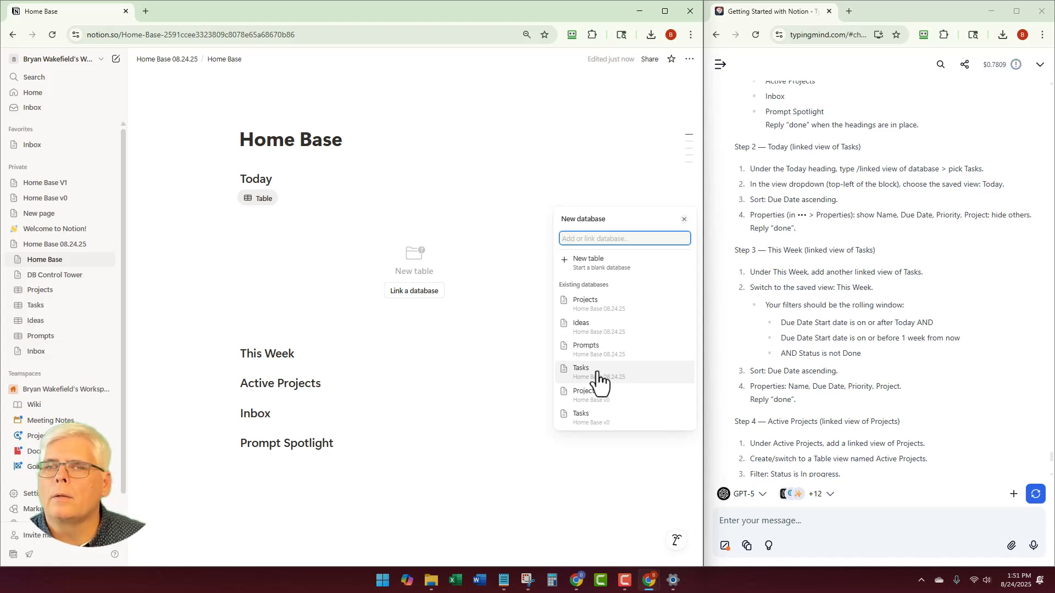
{"action": "left_click", "coordinate": [598, 376]}
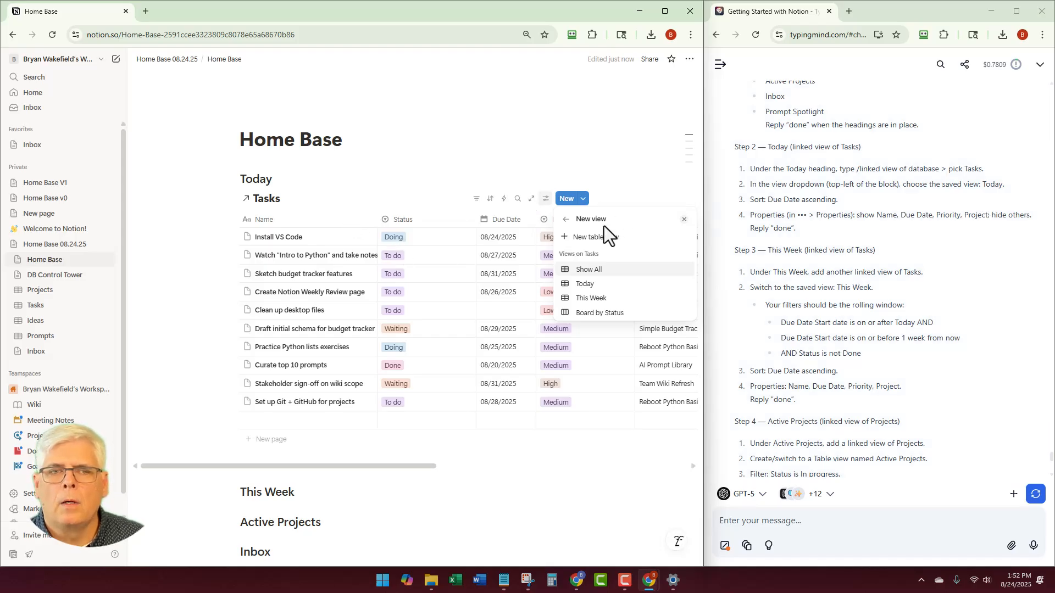
{"action": "left_click", "coordinate": [585, 285]}
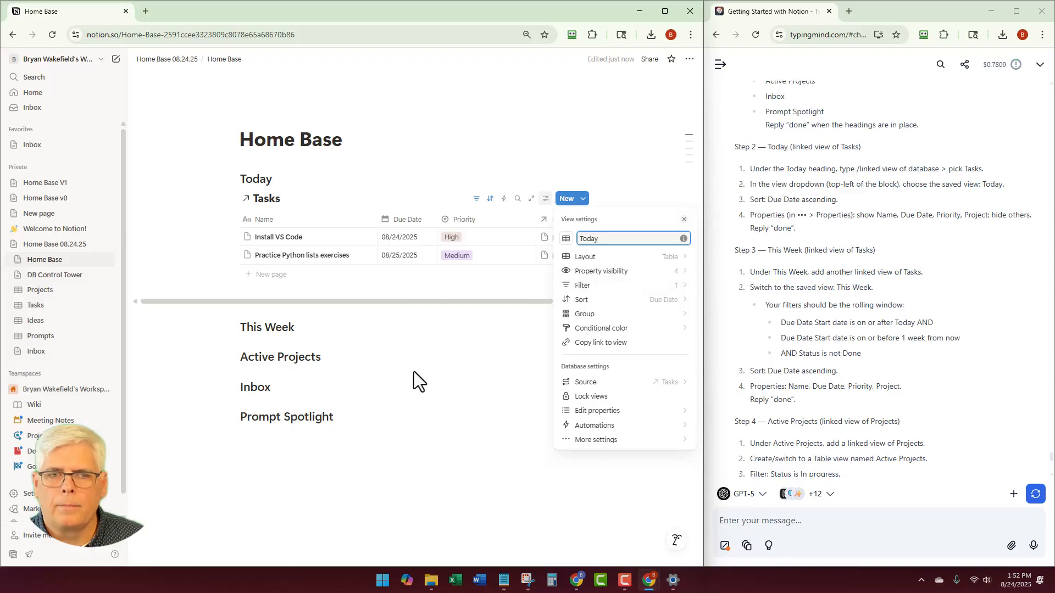
{"action": "left_click", "coordinate": [468, 140]}
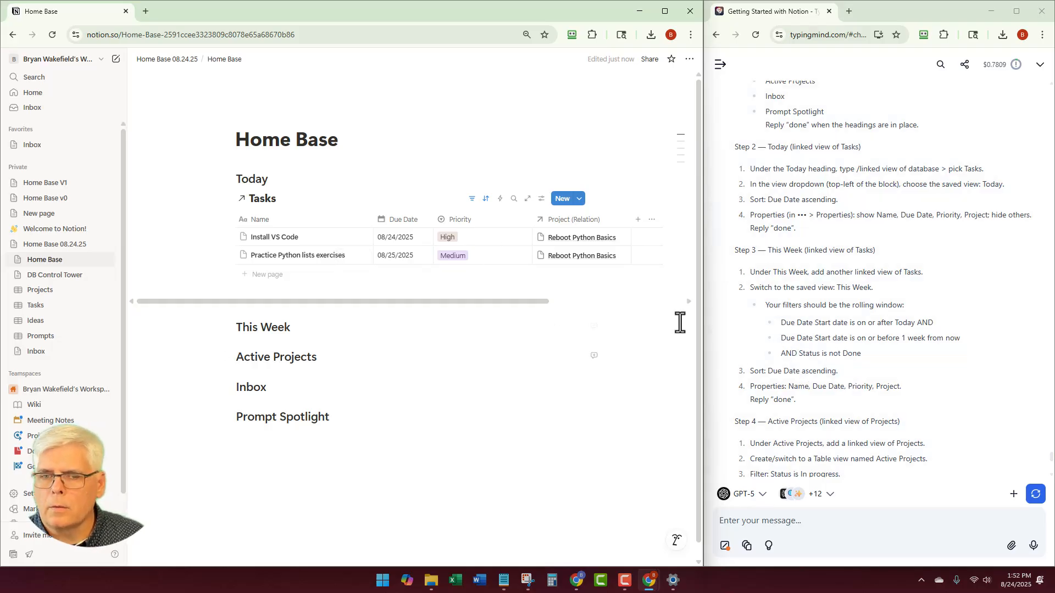
Insert a linked view of the Tasks database under the This Week heading, using its saved This Week view
{"action": "scroll", "coordinate": [739, 299], "scroll_direction": "down", "scroll_amount": 2}
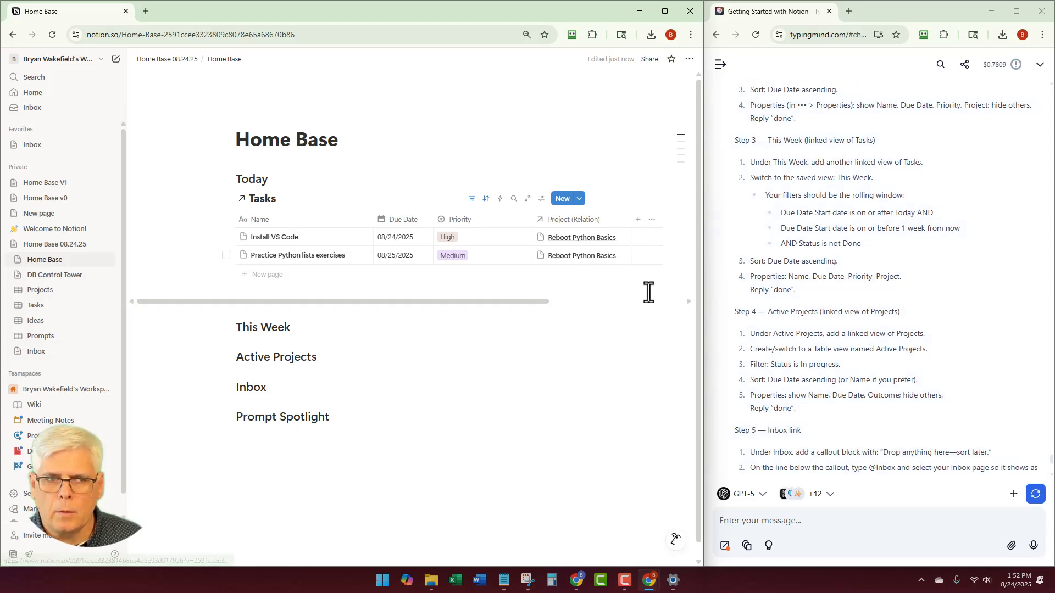
{"action": "scroll", "coordinate": [724, 250], "scroll_direction": "down", "scroll_amount": 3}
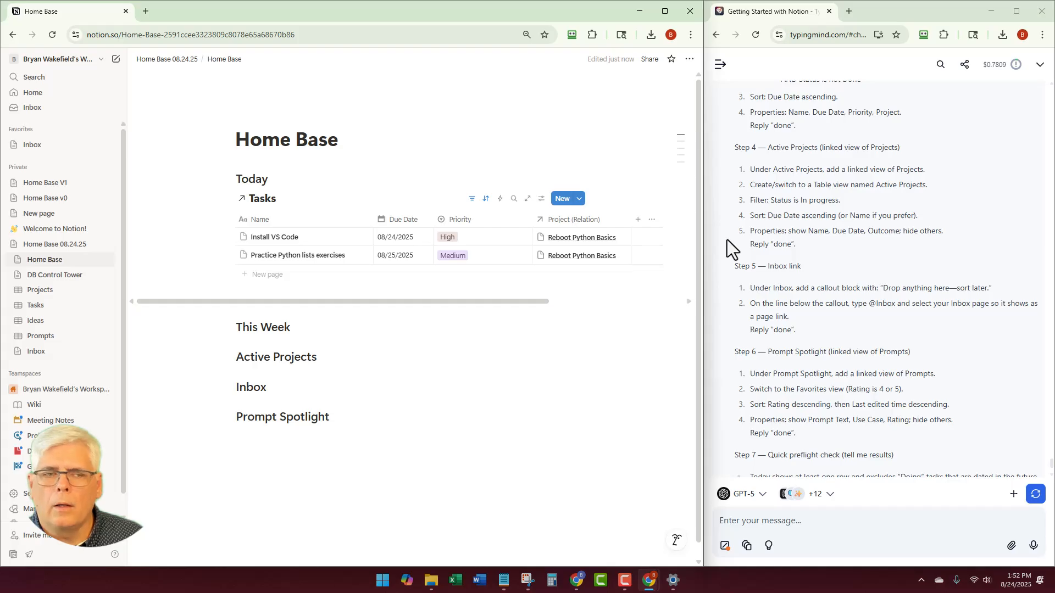
{"action": "left_click", "coordinate": [330, 360]}
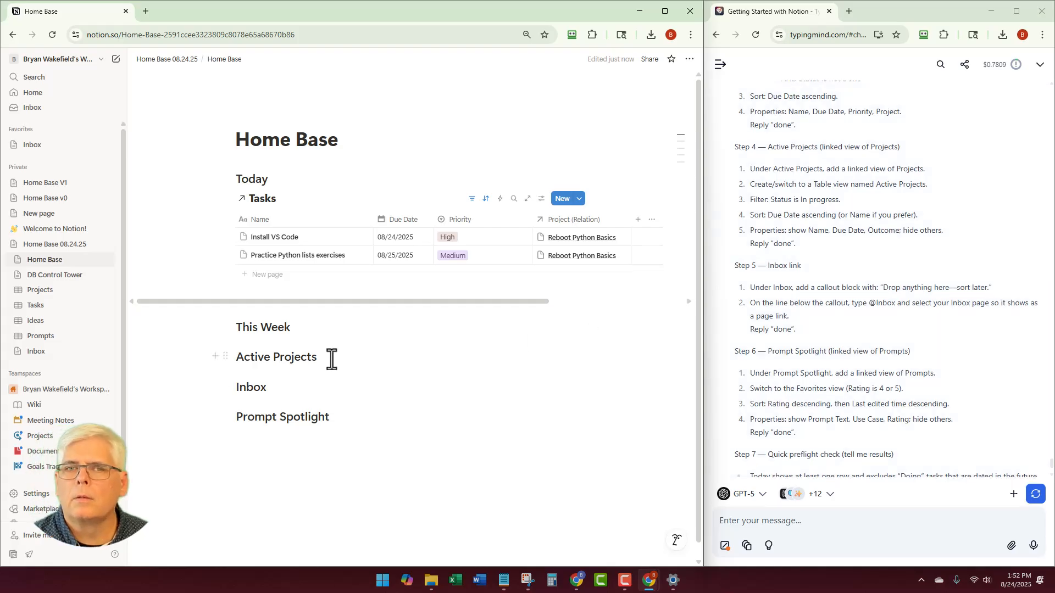
{"action": "scroll", "coordinate": [756, 212], "scroll_direction": "up", "scroll_amount": 3}
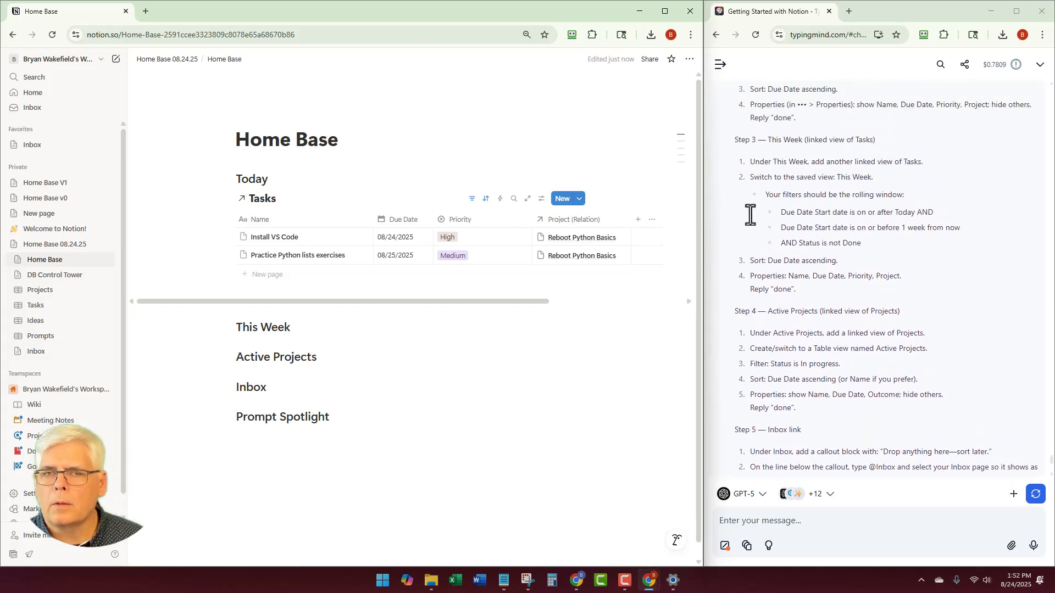
{"action": "left_click", "coordinate": [317, 336]}
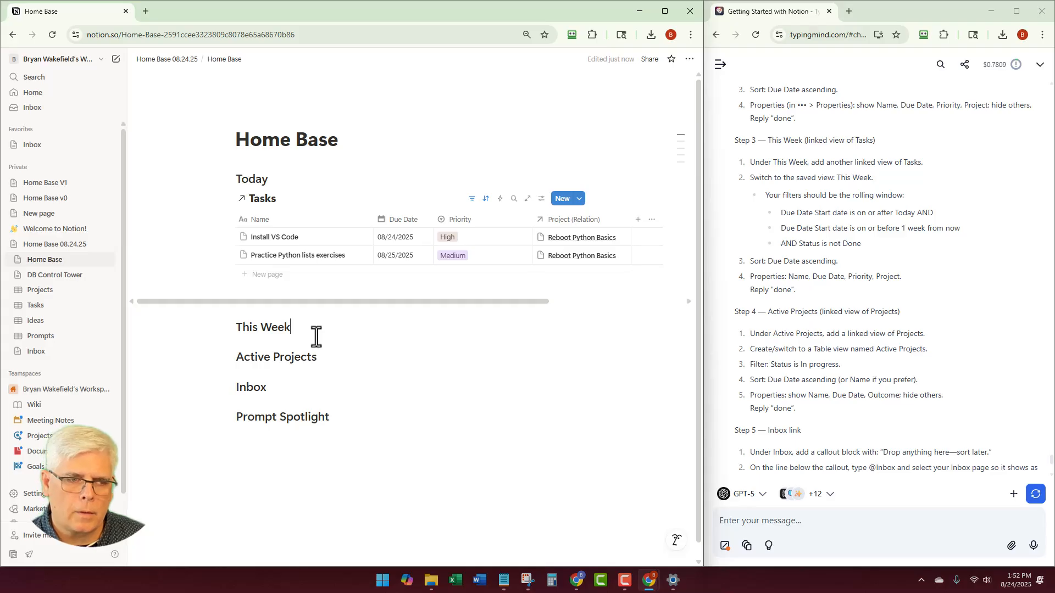
{"action": "key", "text": "Return"}
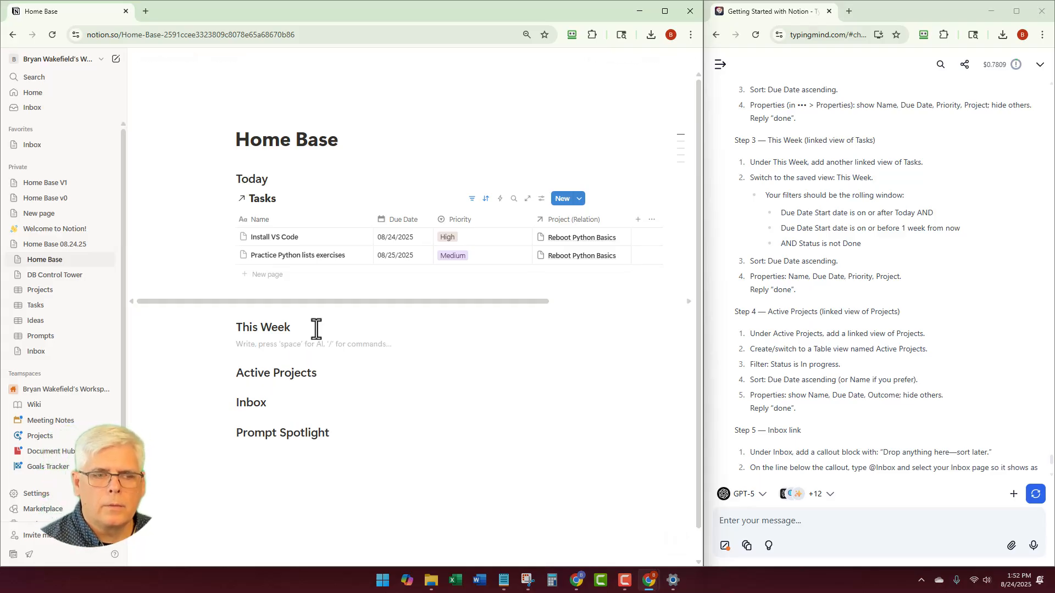
{"action": "type", "text": "/l"}
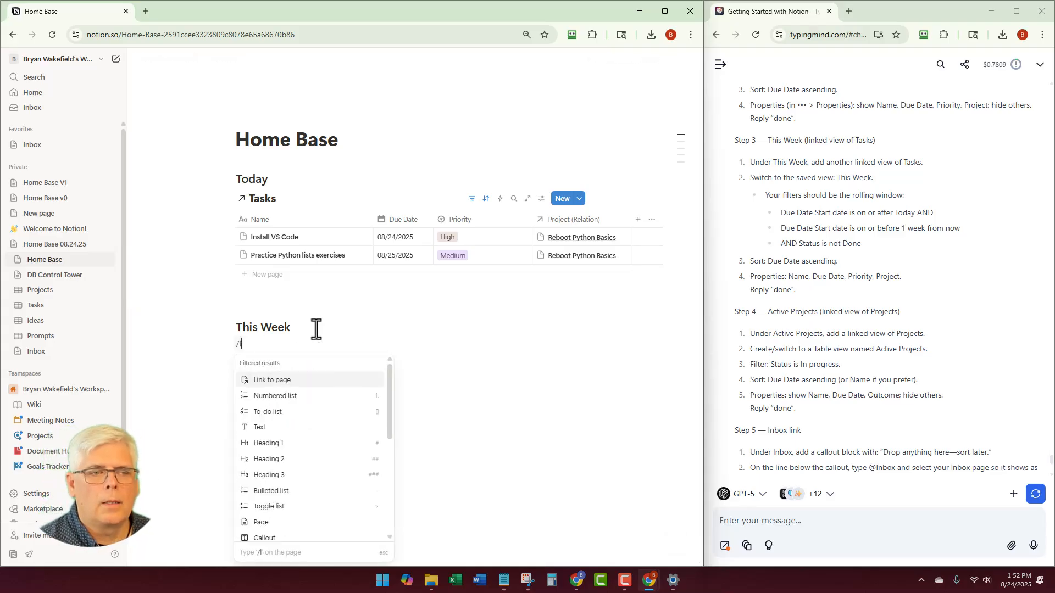
{"action": "type", "text": "inked"}
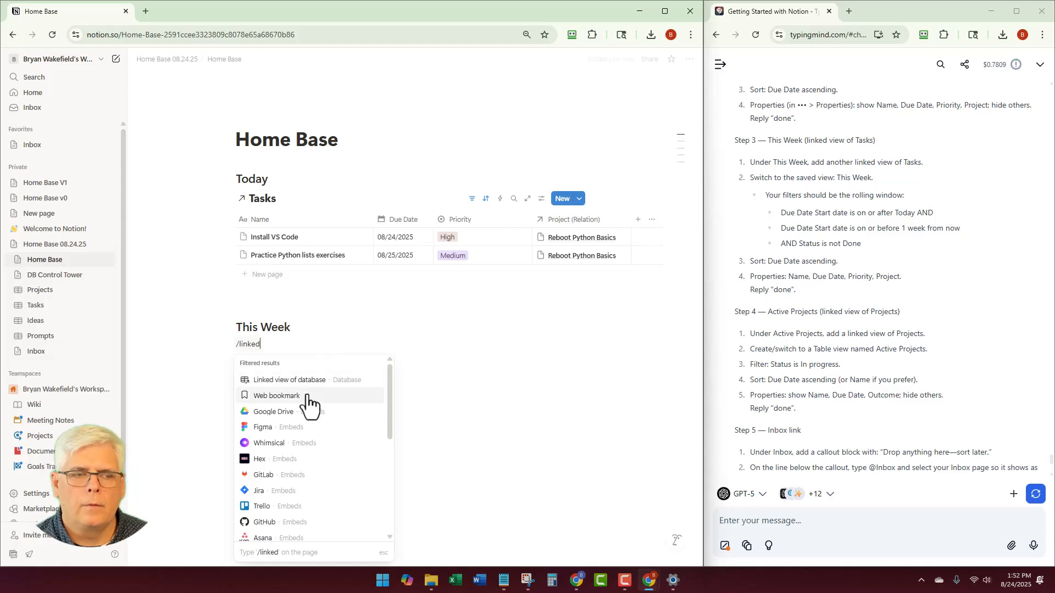
{"action": "left_click", "coordinate": [302, 380]}
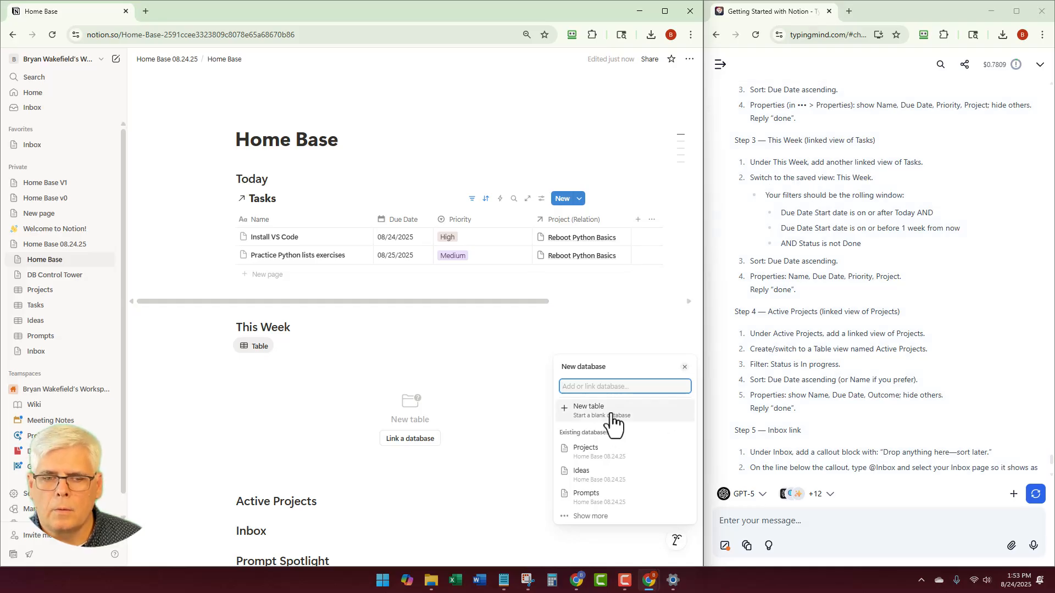
{"action": "left_click", "coordinate": [598, 517]}
{"action": "left_click", "coordinate": [578, 279]}
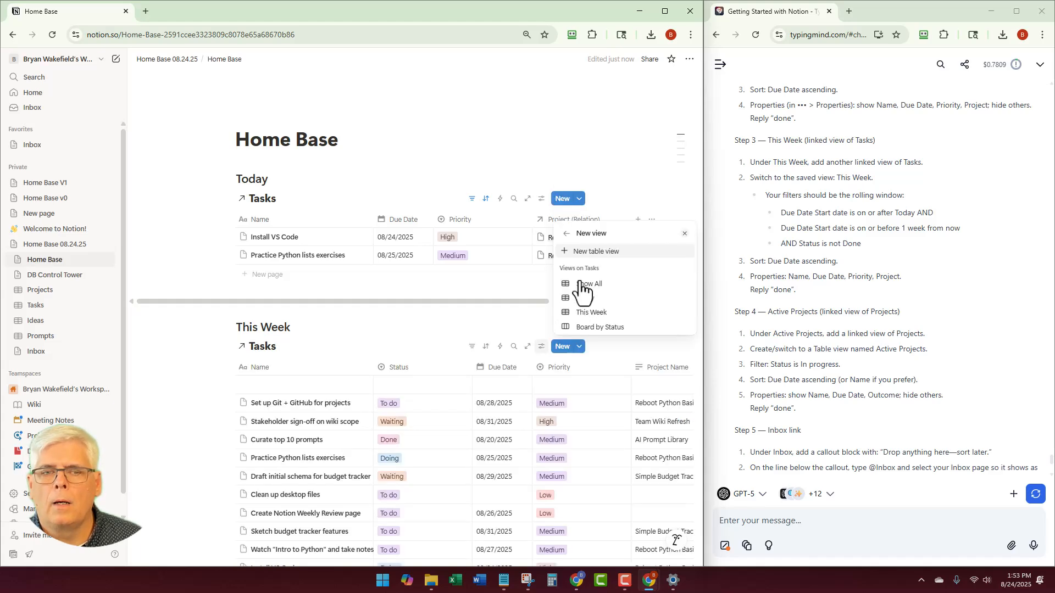
{"action": "left_click", "coordinate": [599, 312]}
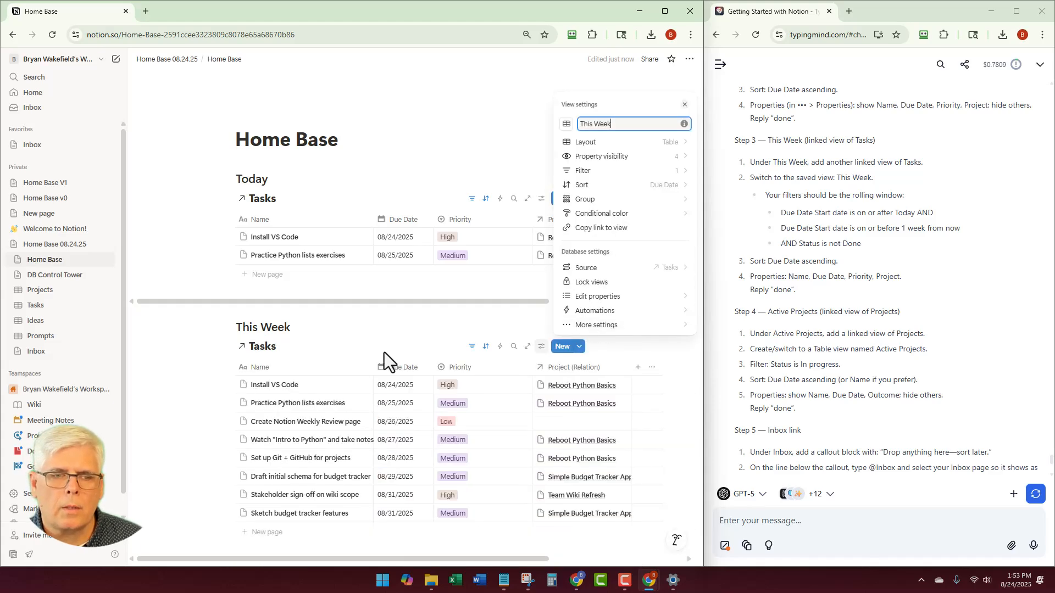
{"action": "left_click", "coordinate": [183, 354]}
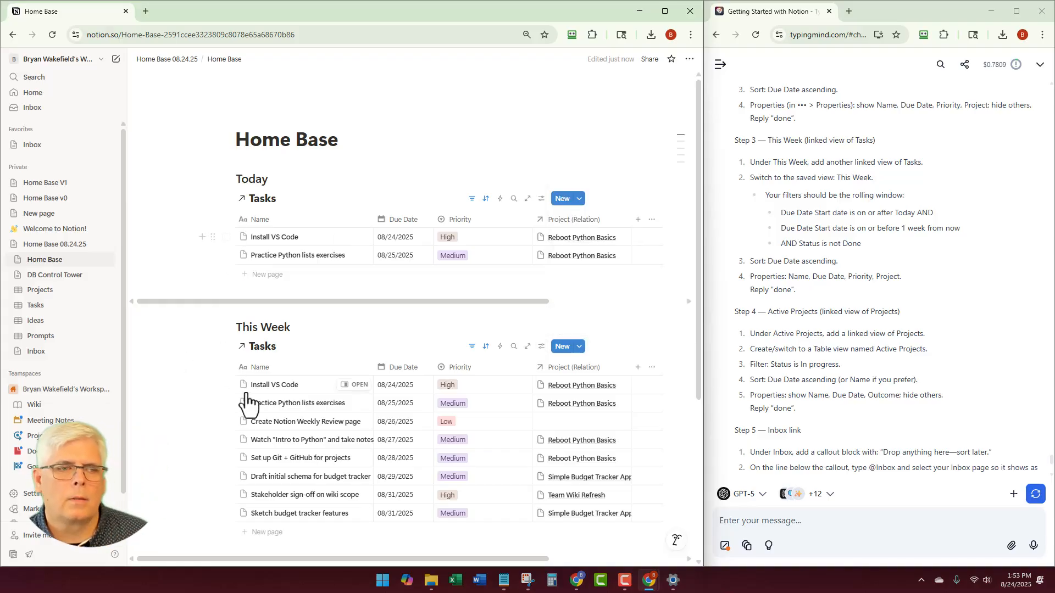
Insert a linked view of the Projects database from Home Base 08.24.25 under the Active Projects heading, using its saved In Progress view
{"action": "scroll", "coordinate": [219, 423], "scroll_direction": "down", "scroll_amount": 4}
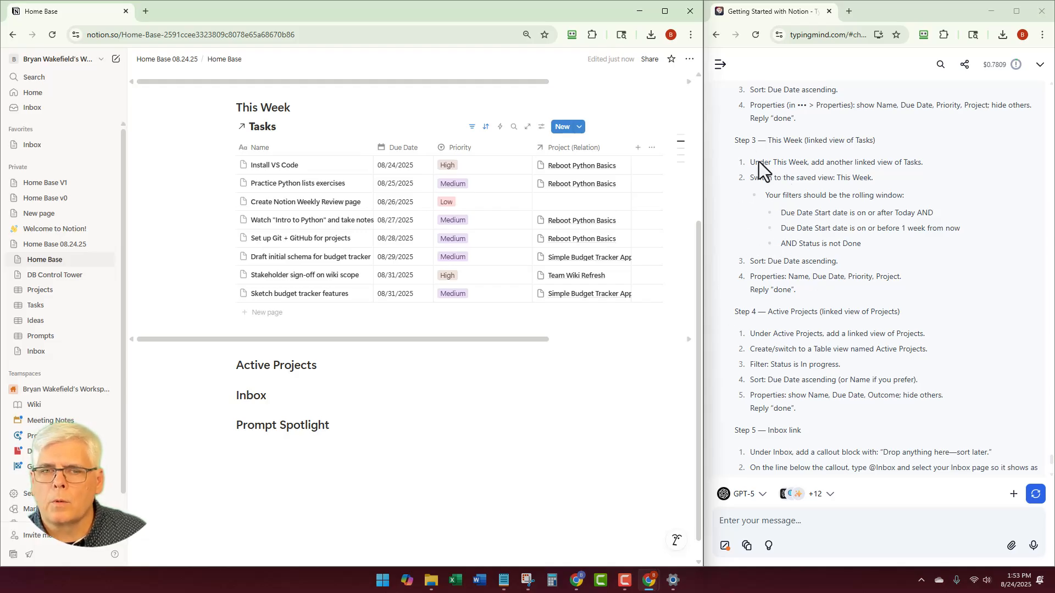
{"action": "scroll", "coordinate": [760, 269], "scroll_direction": "down", "scroll_amount": 3}
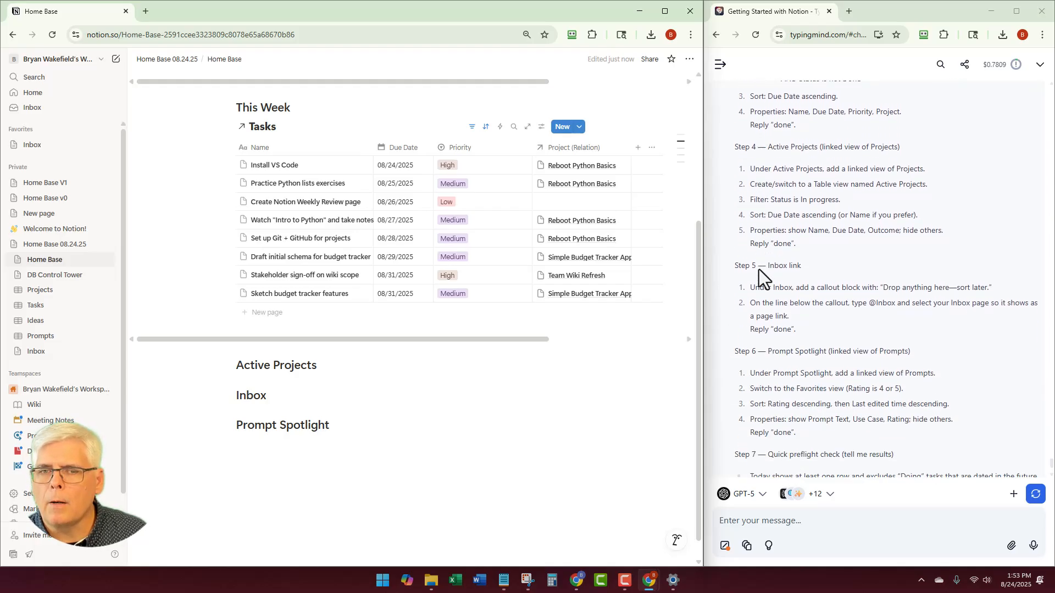
{"action": "left_click", "coordinate": [333, 370]}
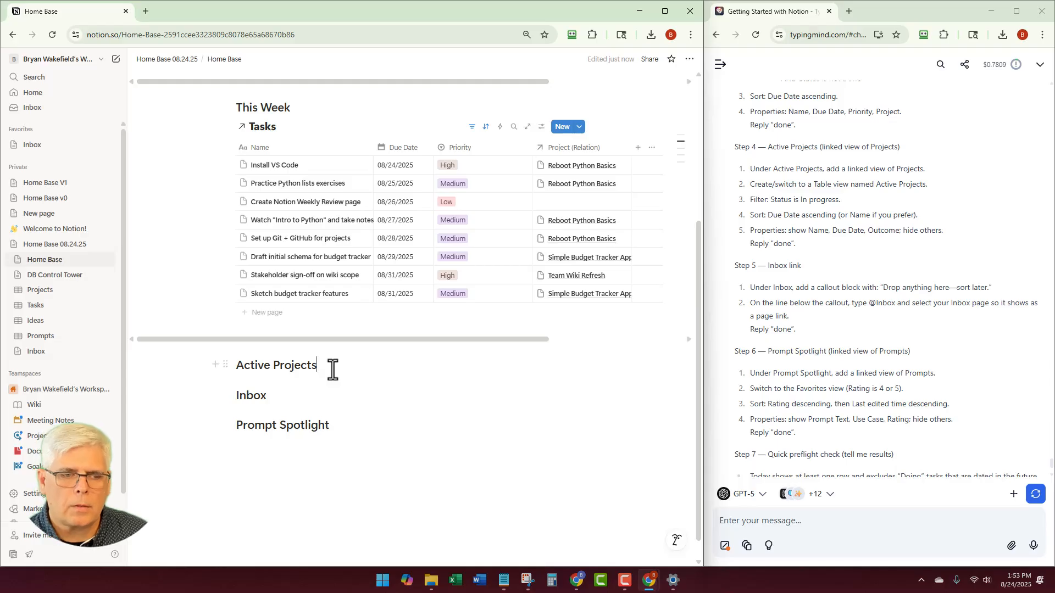
{"action": "key", "text": "Return"}
{"action": "type", "text": "/line"}
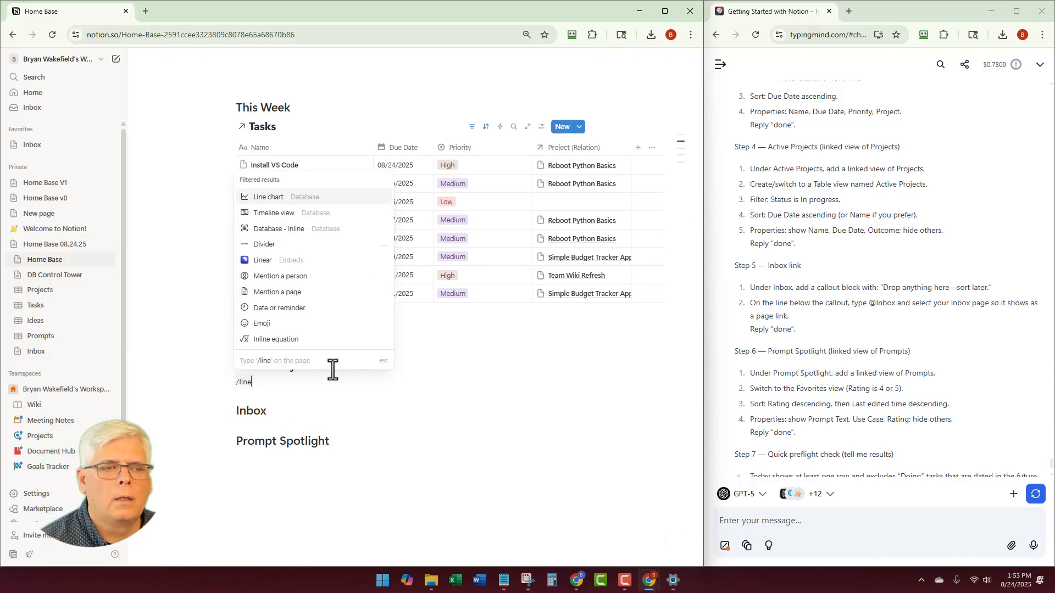
{"action": "key", "text": "BackSpace"}
{"action": "type", "text": "ked"}
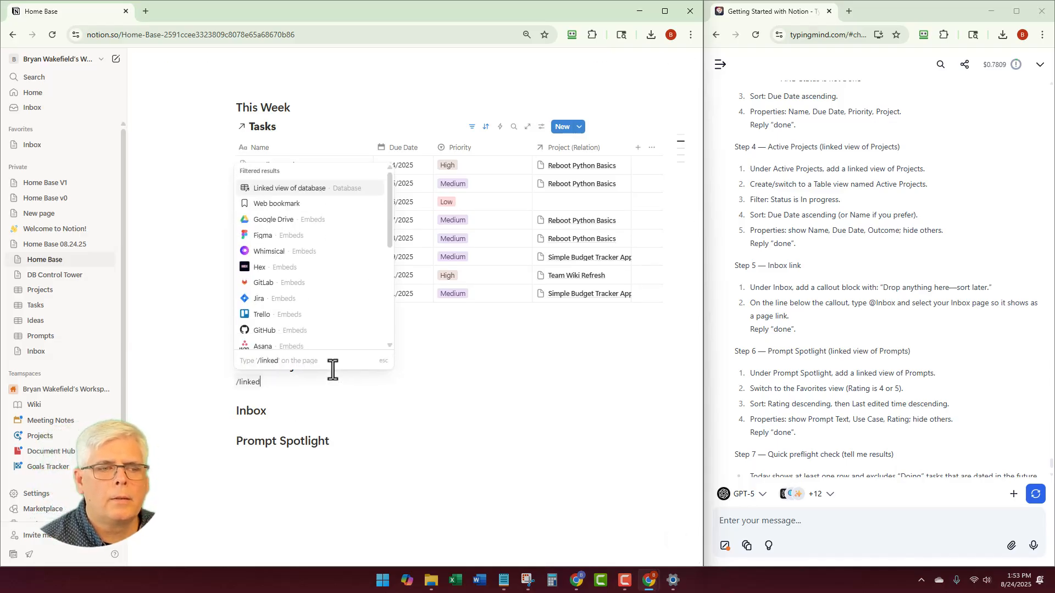
{"action": "left_click", "coordinate": [269, 190]}
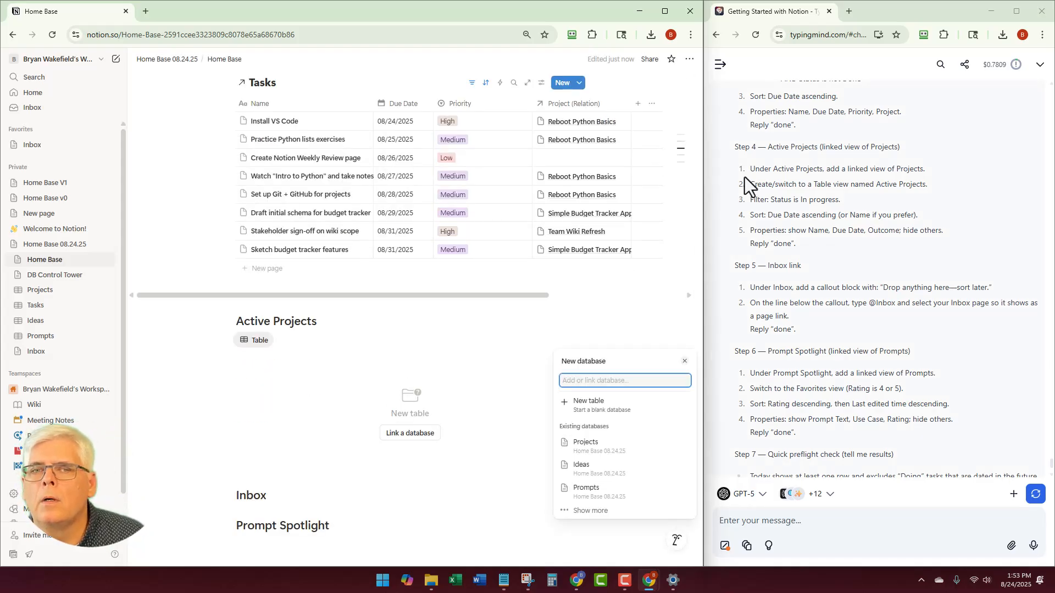
{"action": "left_click", "coordinate": [584, 450]}
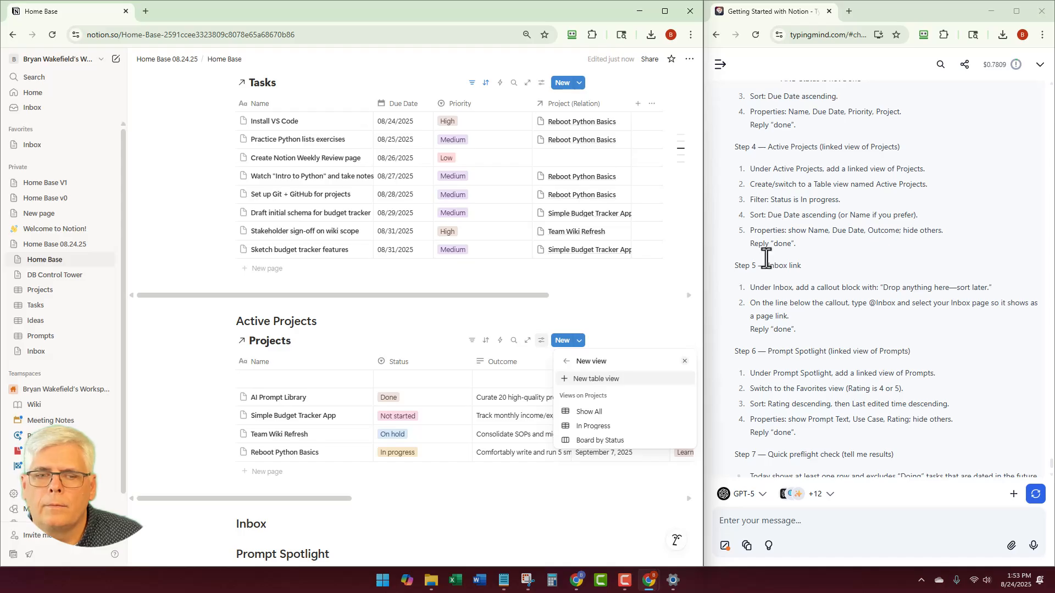
{"action": "left_click", "coordinate": [593, 427]}
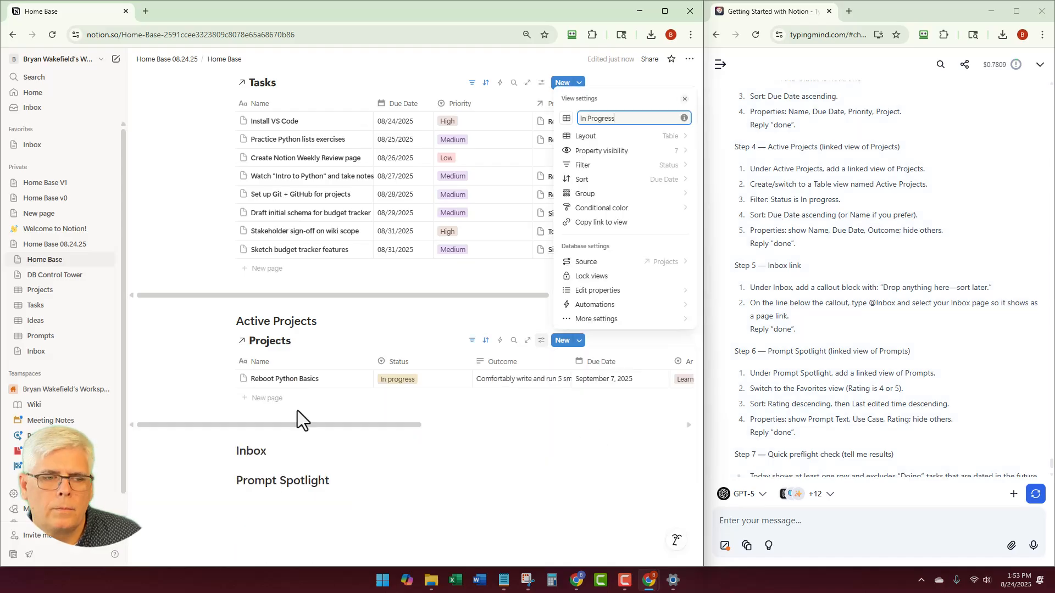
{"action": "left_click", "coordinate": [220, 373]}
Add a callout block under the Inbox heading reading "Drop anything here — sort later."
{"action": "scroll", "coordinate": [753, 296], "scroll_direction": "up", "scroll_amount": 1}
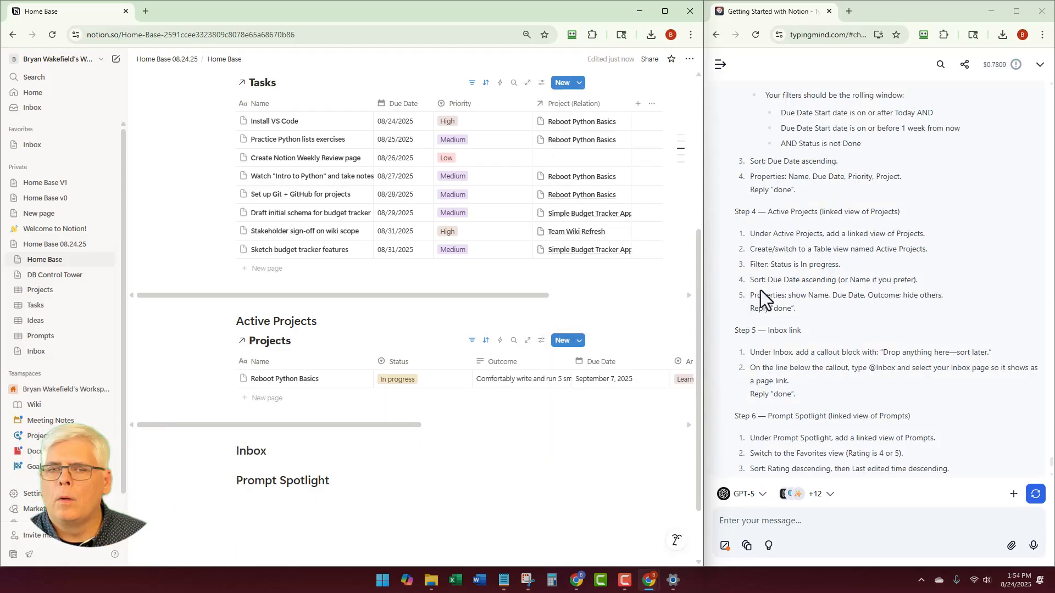
{"action": "scroll", "coordinate": [731, 281], "scroll_direction": "down", "scroll_amount": 3}
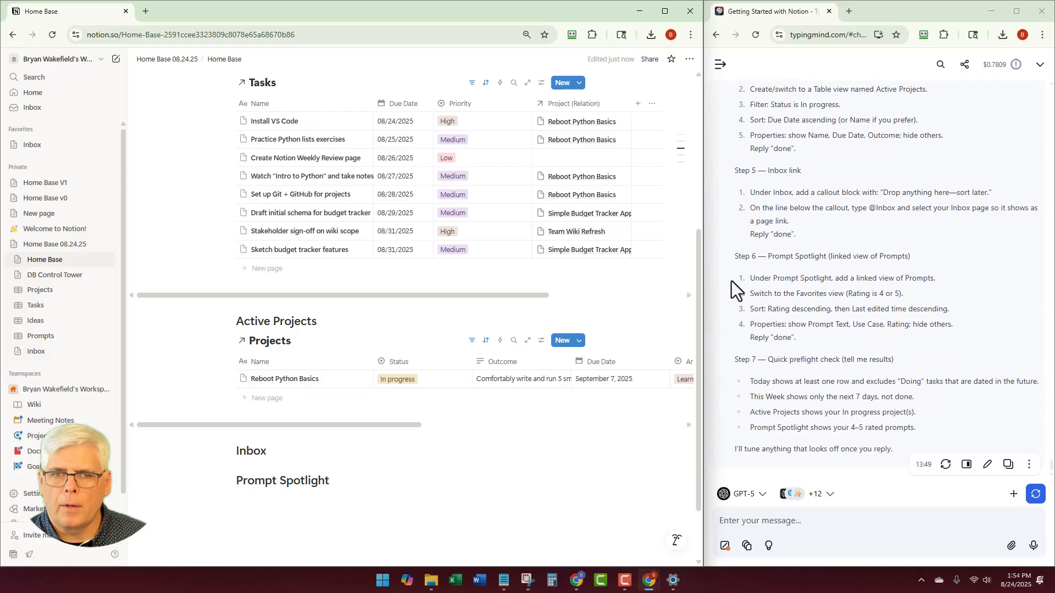
{"action": "left_click", "coordinate": [312, 453]}
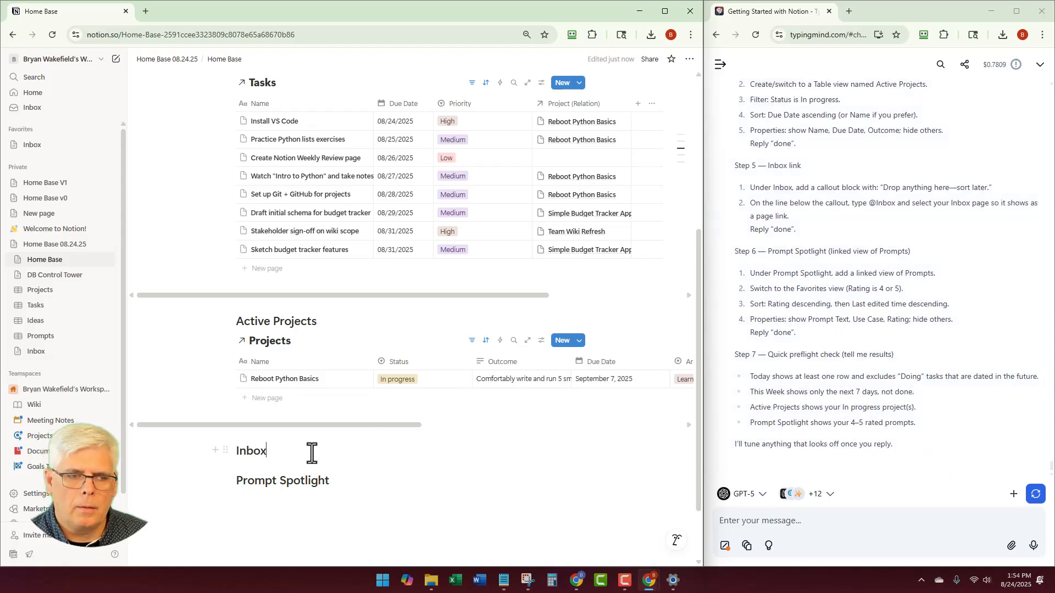
{"action": "key", "text": "Return"}
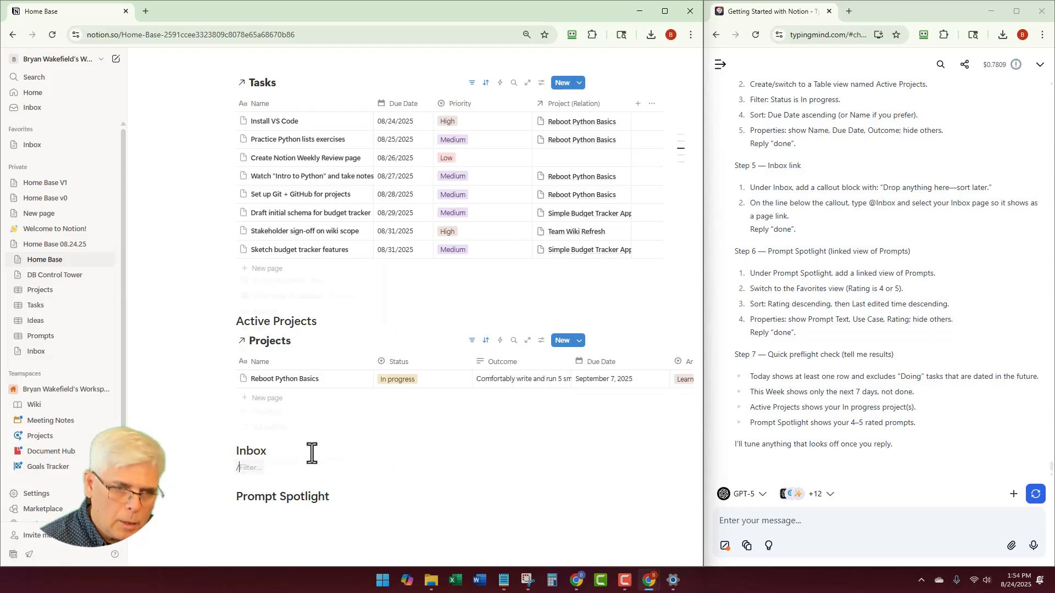
{"action": "type", "text": "/c"}
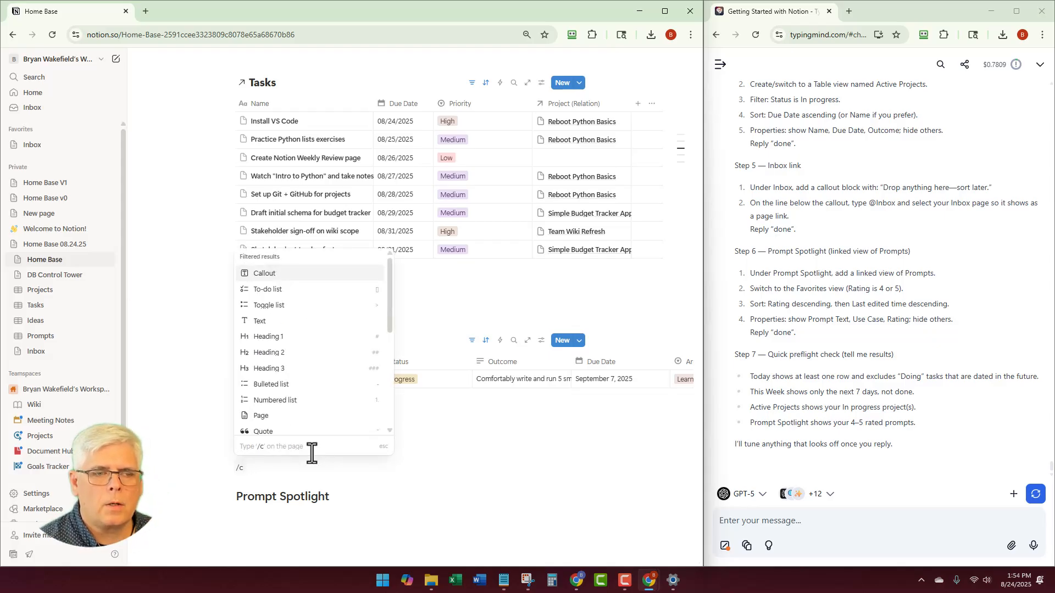
{"action": "left_click", "coordinate": [257, 275]}
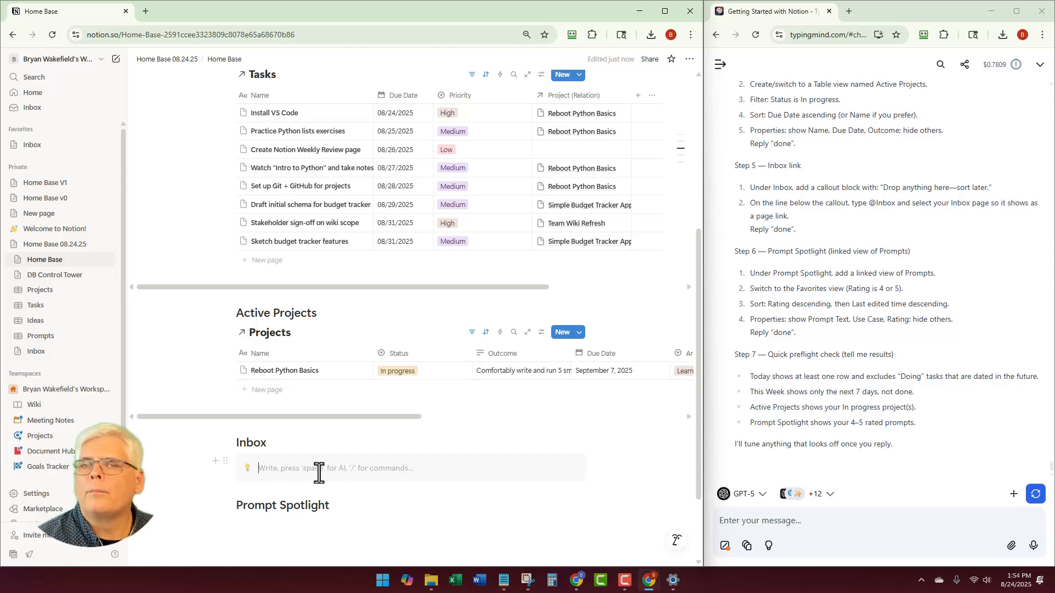
{"action": "type", "text": "Drop anything here — sort later."}
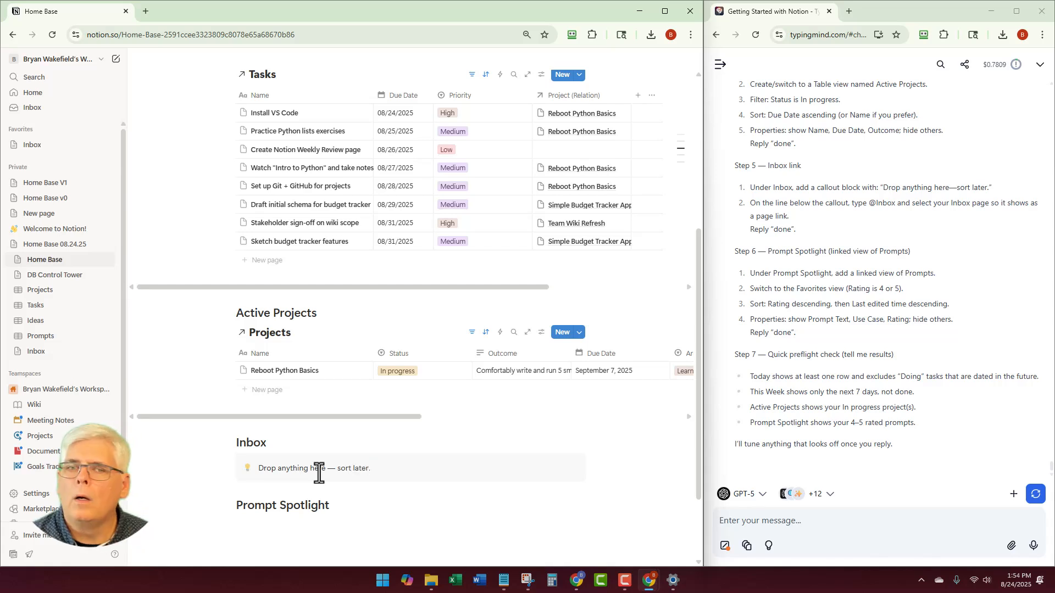
Add a line directly below the Inbox callout with a page mention linking to the Inbox page of Home Base 08.24.25
{"action": "left_click", "coordinate": [625, 469]}
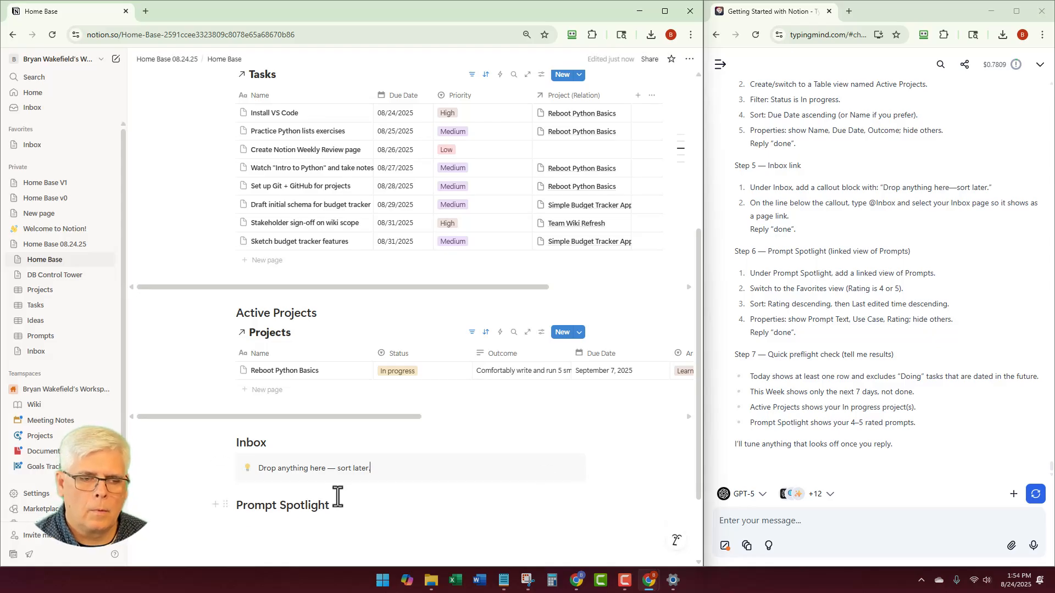
{"action": "left_click", "coordinate": [347, 447]}
{"action": "key", "text": "Return"}
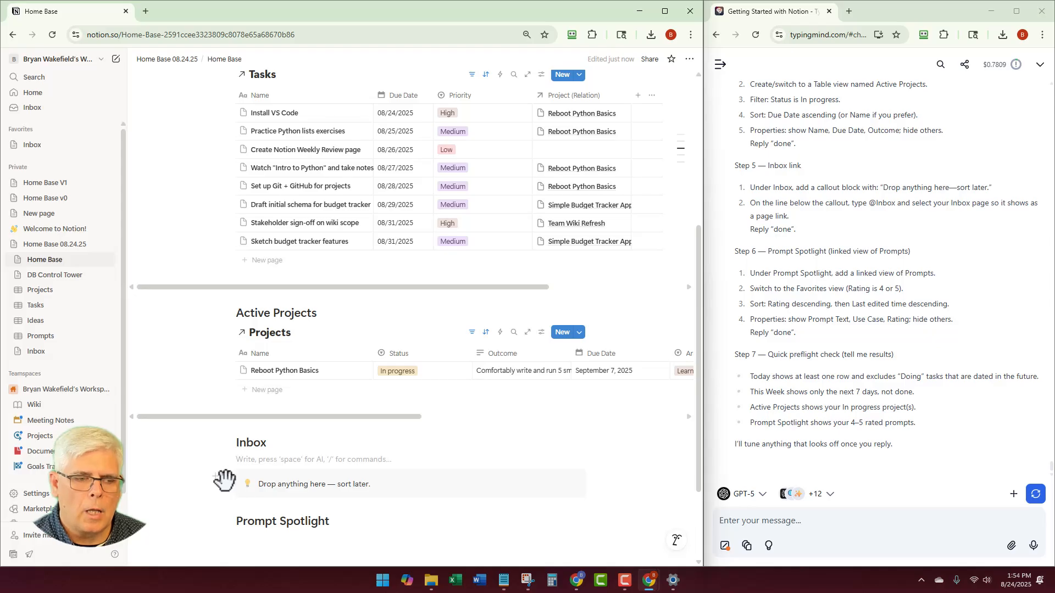
{"action": "left_click_drag", "start_coordinate": [227, 460], "coordinate": [215, 507]}
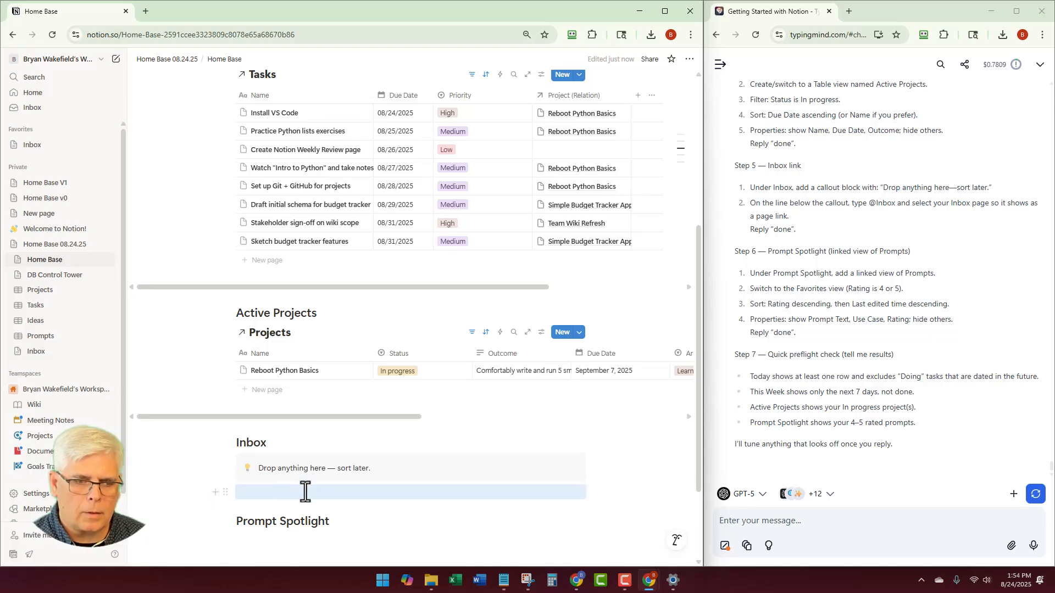
{"action": "left_click", "coordinate": [362, 497]}
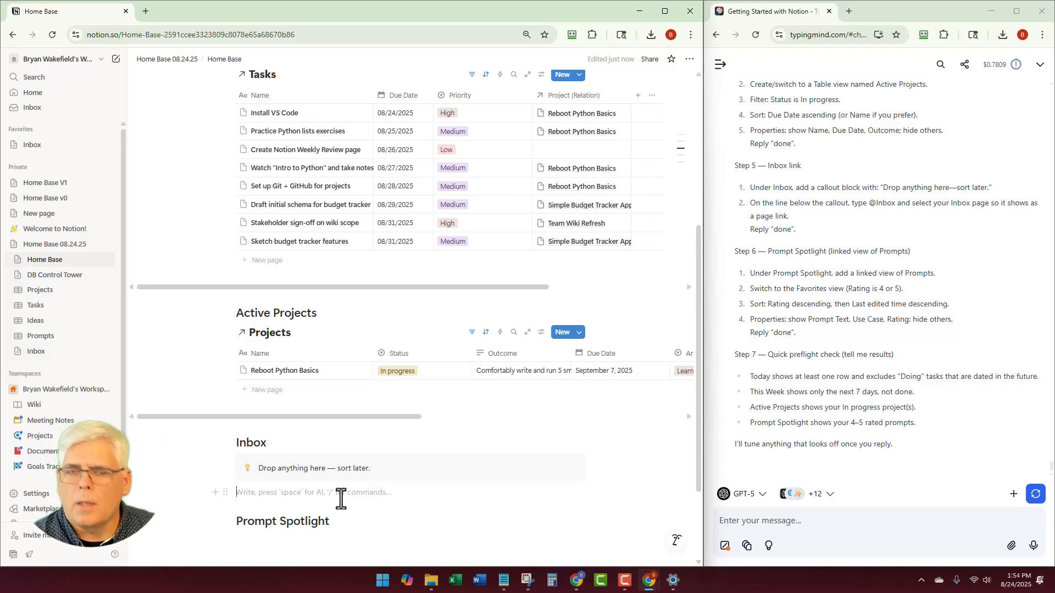
{"action": "type", "text": "@in"}
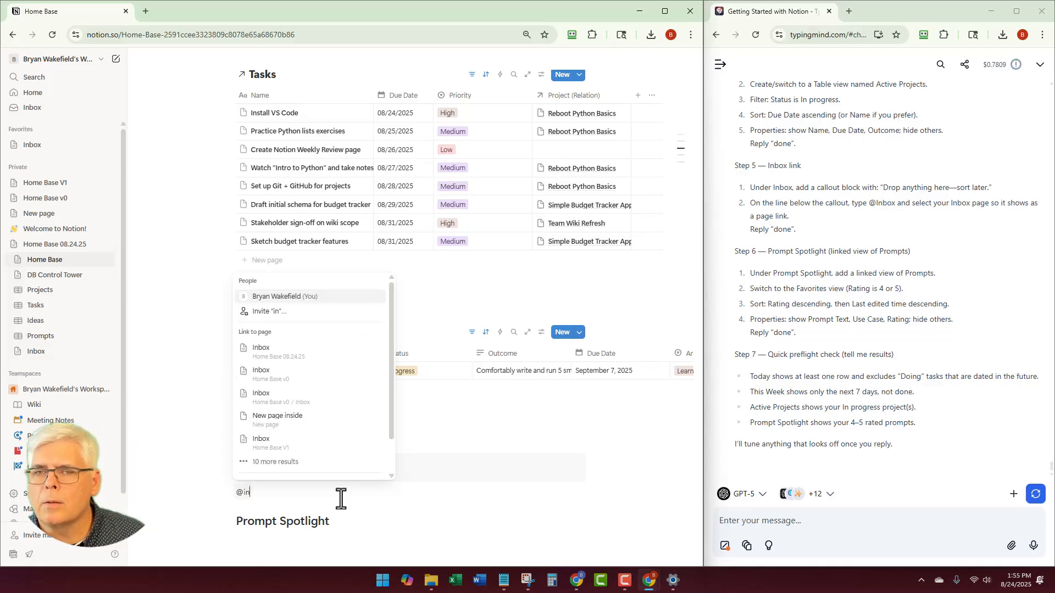
{"action": "left_click", "coordinate": [273, 363]}
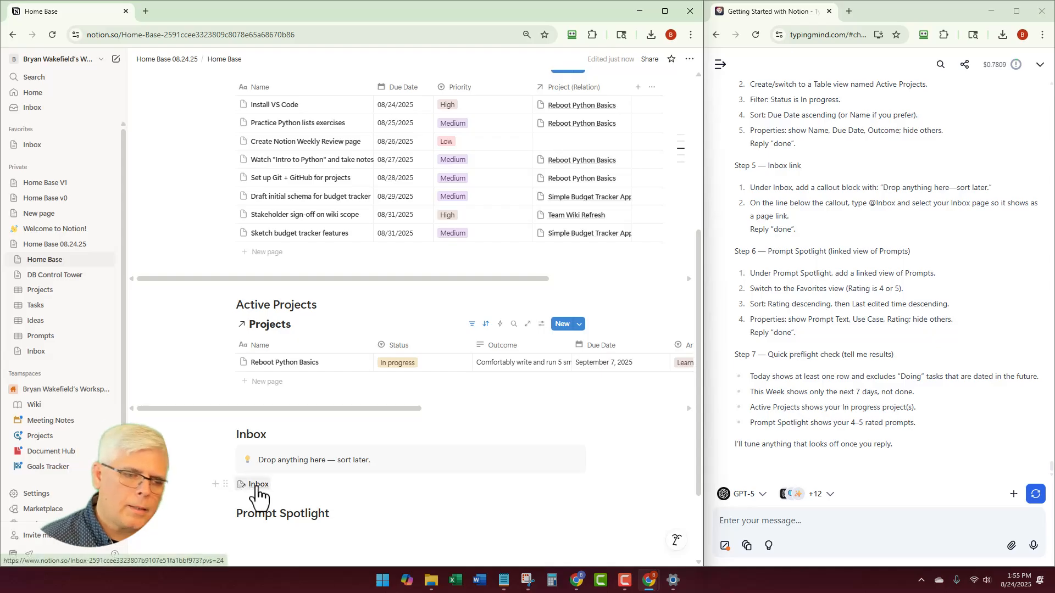
Insert a linked view of the Prompts database from Home Base 08.24.25 under the Prompt Spotlight heading, using its saved Favorites view
{"action": "scroll", "coordinate": [327, 499], "scroll_direction": "down", "scroll_amount": 2}
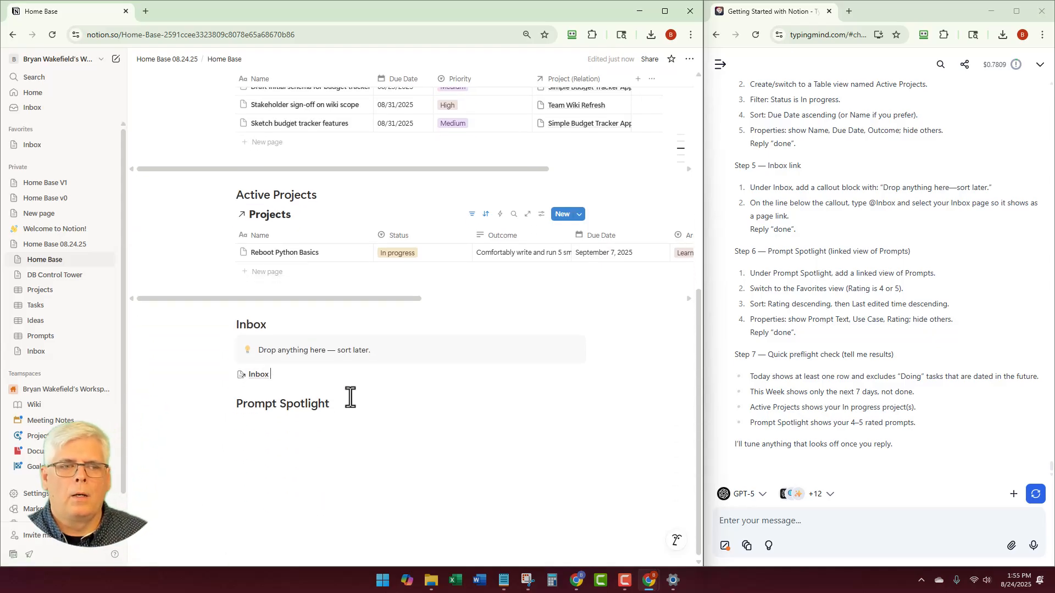
{"action": "left_click", "coordinate": [465, 419]}
{"action": "key", "text": "Return"}
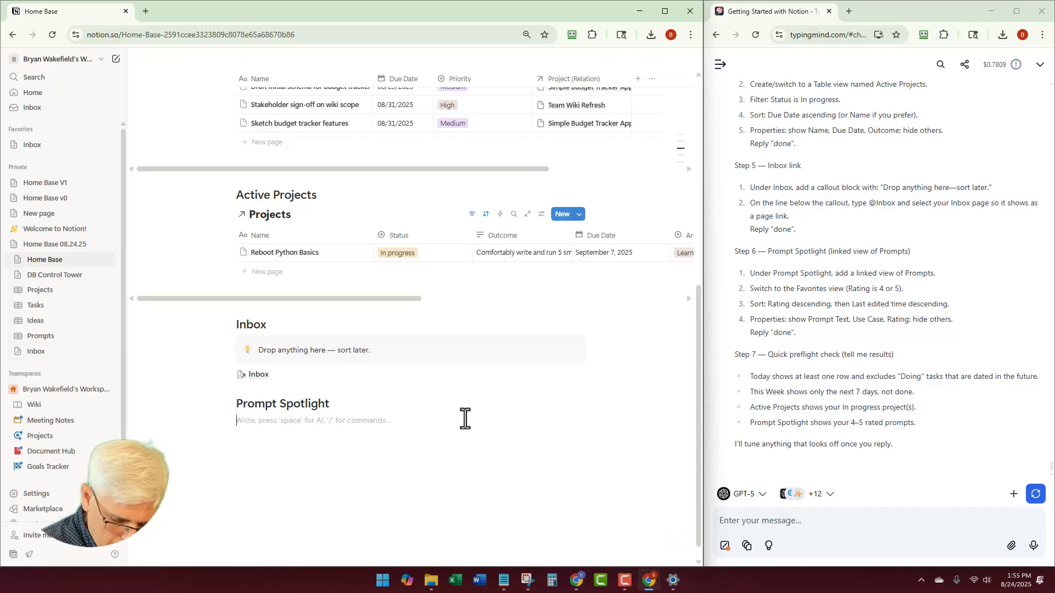
{"action": "type", "text": "."}
{"action": "type", "text": "linked"}
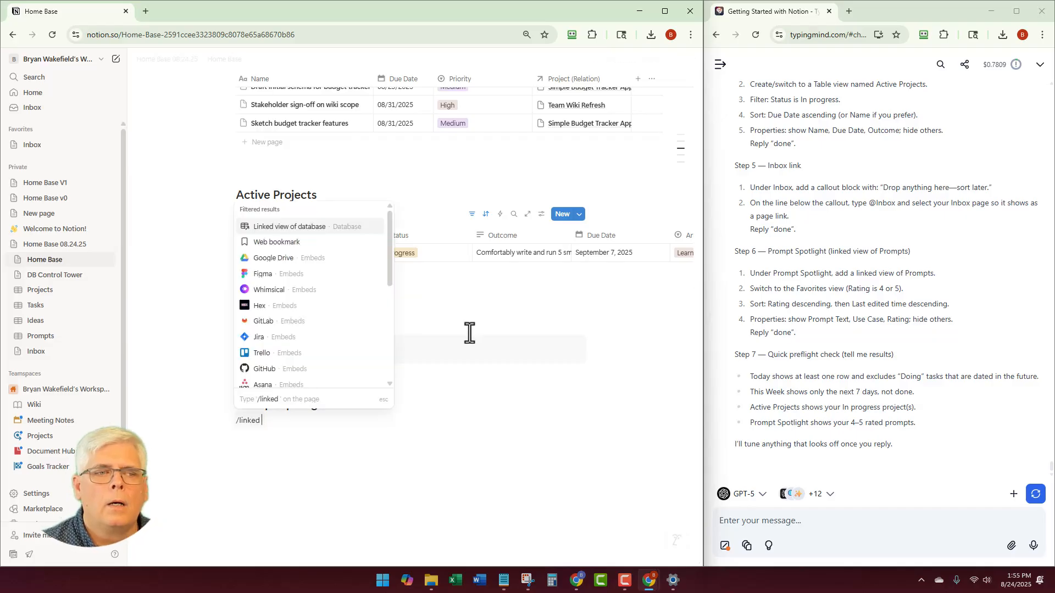
{"action": "left_click", "coordinate": [336, 235]}
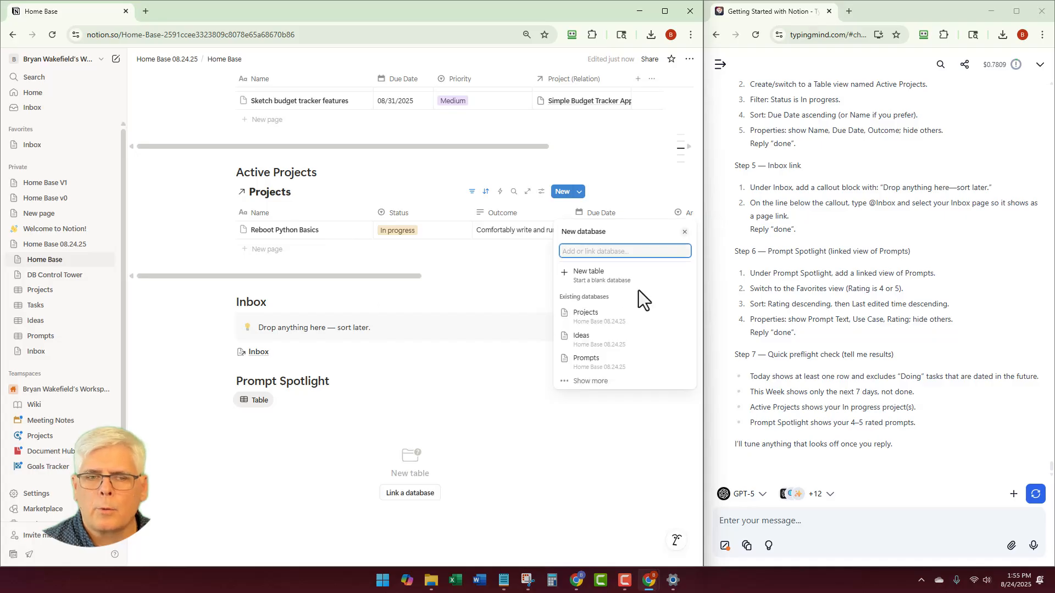
{"action": "left_click", "coordinate": [607, 366]}
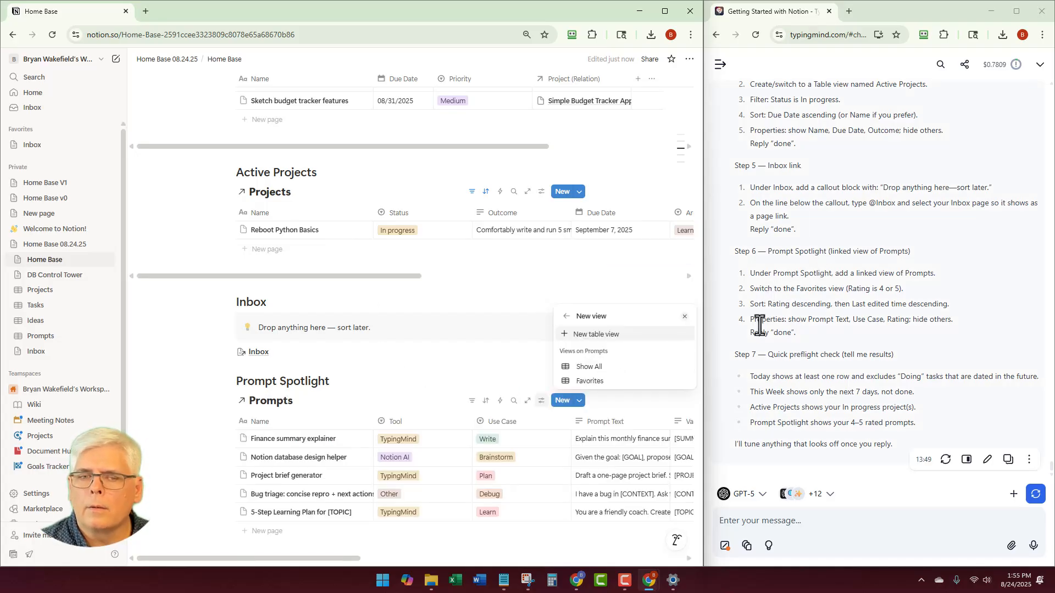
{"action": "left_click", "coordinate": [598, 383]}
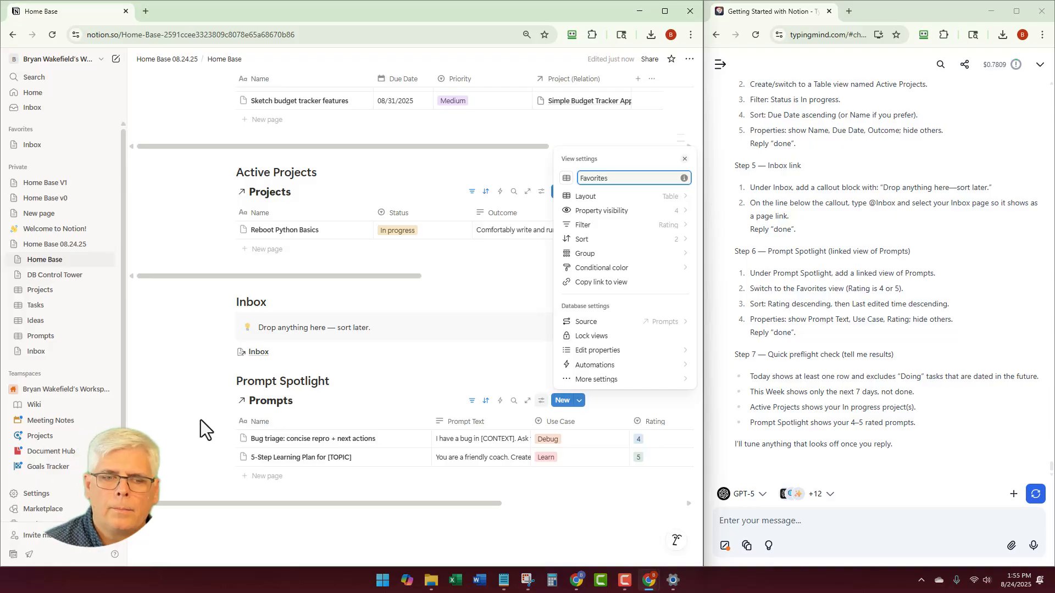
{"action": "left_click", "coordinate": [381, 532]}
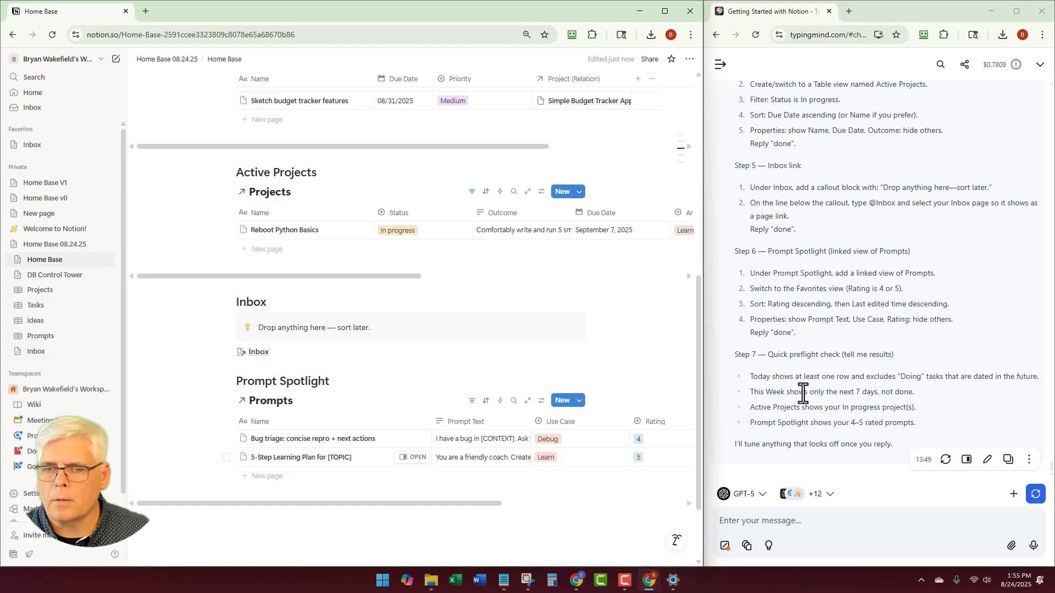
Check the Today, This Week, Active Projects and Prompt Spotlight sections of Home Base against the assistant's Step 7 preflight checklist
{"action": "scroll", "coordinate": [511, 280], "scroll_direction": "up", "scroll_amount": 10}
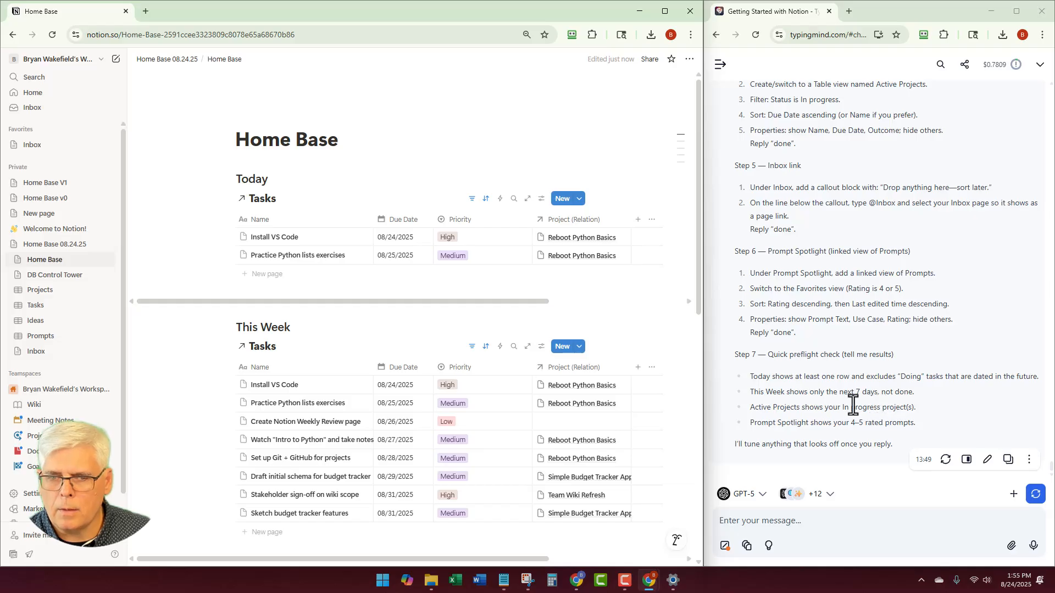
{"action": "scroll", "coordinate": [412, 413], "scroll_direction": "down", "scroll_amount": 2}
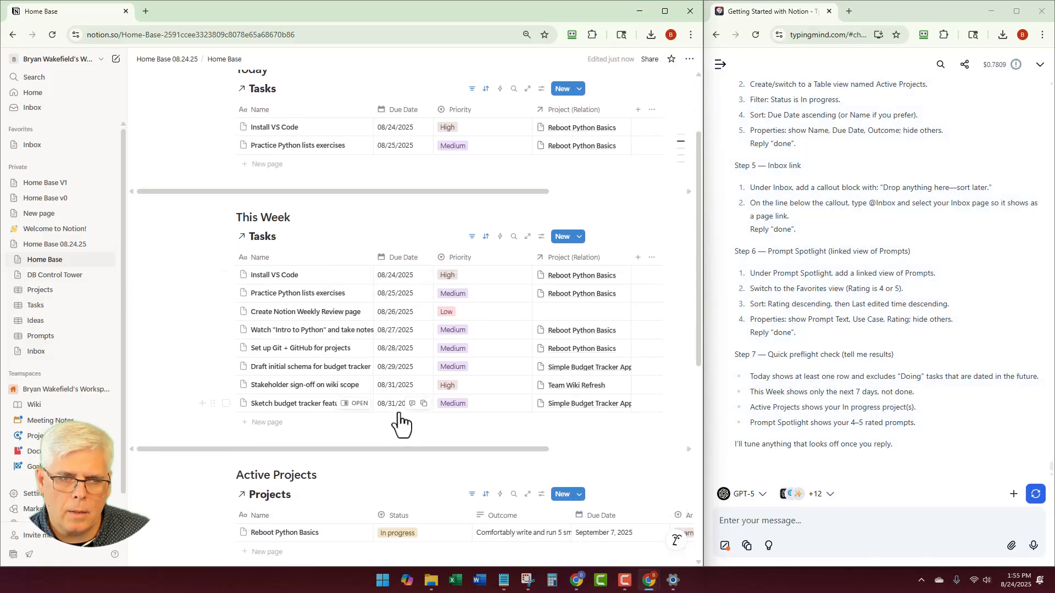
{"action": "left_click_drag", "start_coordinate": [412, 450], "coordinate": [352, 466]}
{"action": "scroll", "coordinate": [478, 419], "scroll_direction": "down", "scroll_amount": 1}
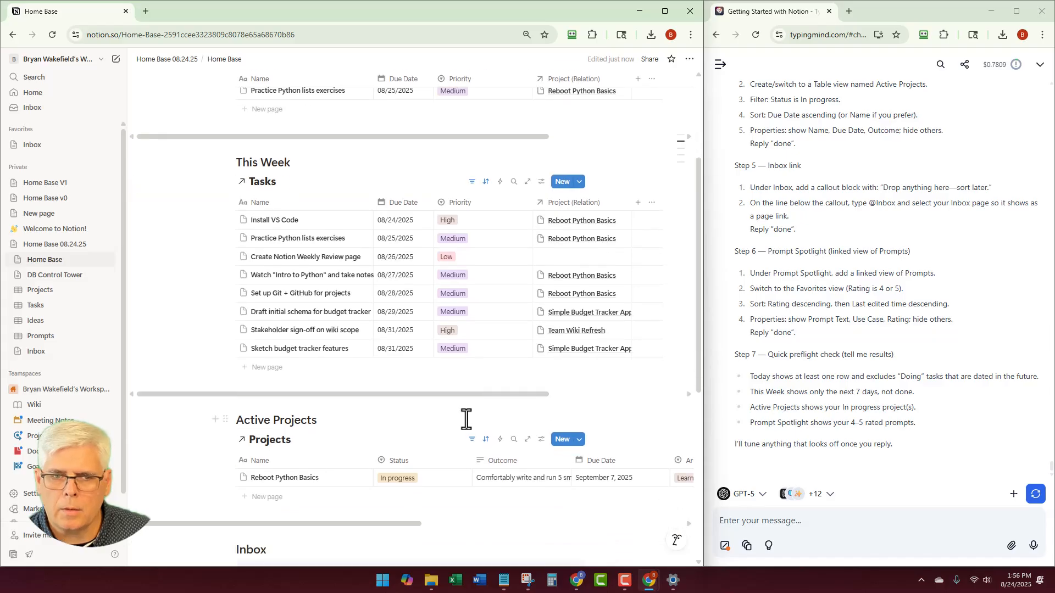
{"action": "scroll", "coordinate": [465, 419], "scroll_direction": "down", "scroll_amount": 2}
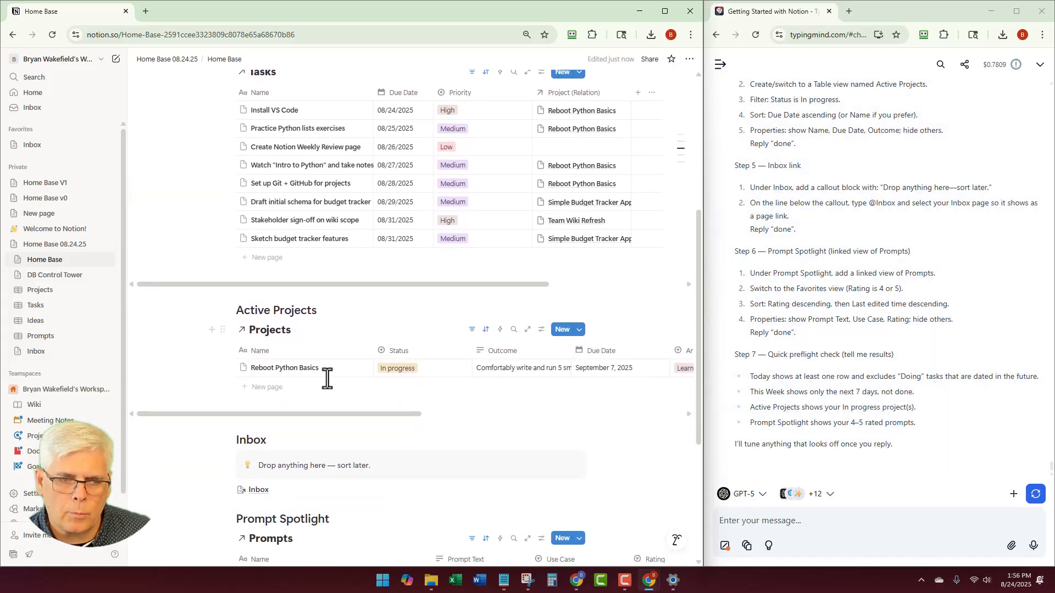
{"action": "scroll", "coordinate": [513, 416], "scroll_direction": "down", "scroll_amount": 2}
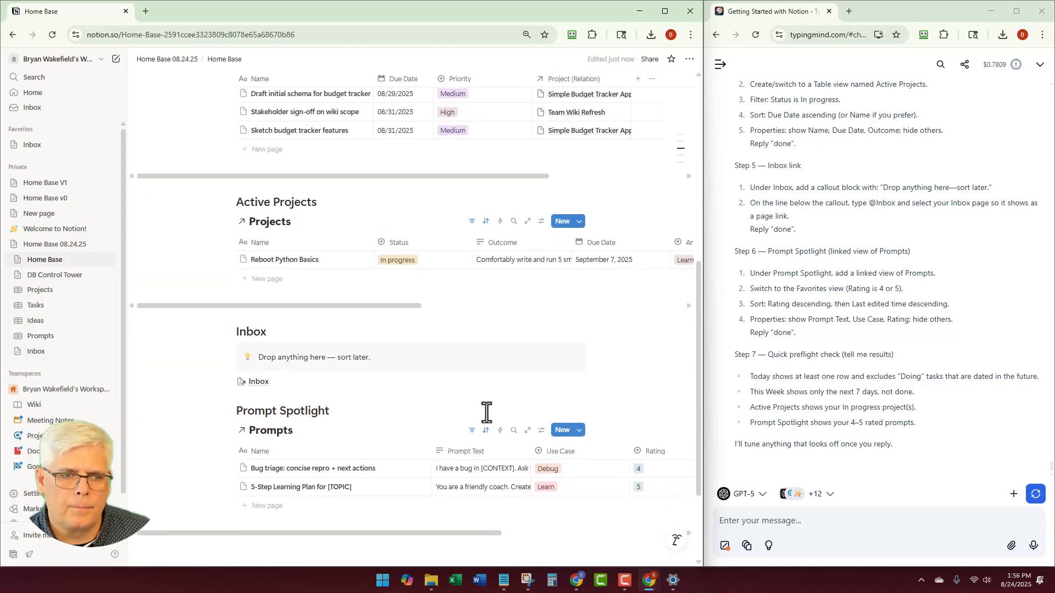
{"action": "scroll", "coordinate": [486, 412], "scroll_direction": "down", "scroll_amount": 1}
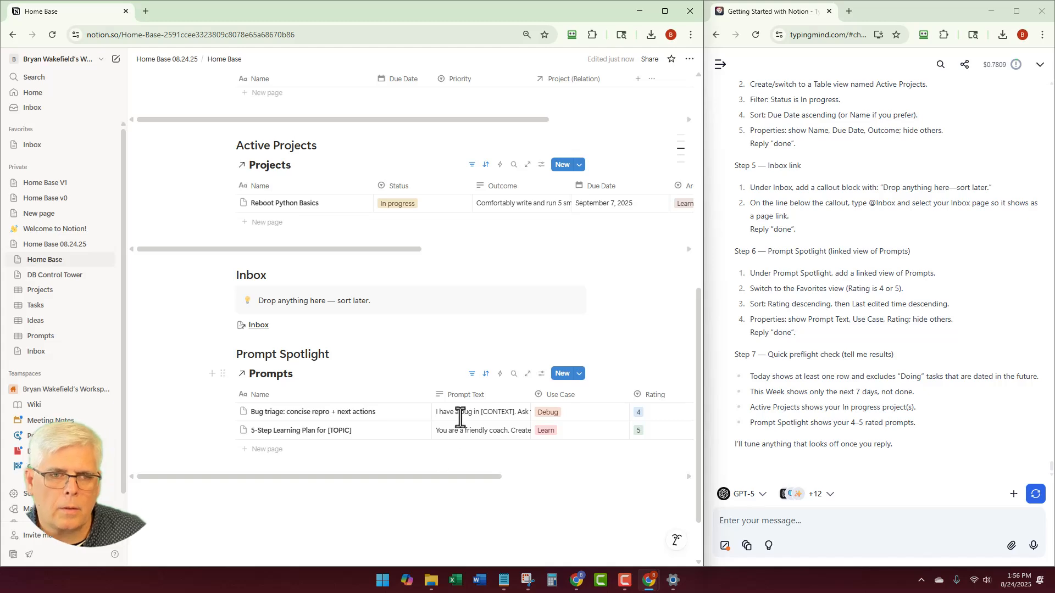
{"action": "scroll", "coordinate": [459, 310], "scroll_direction": "up", "scroll_amount": 10}
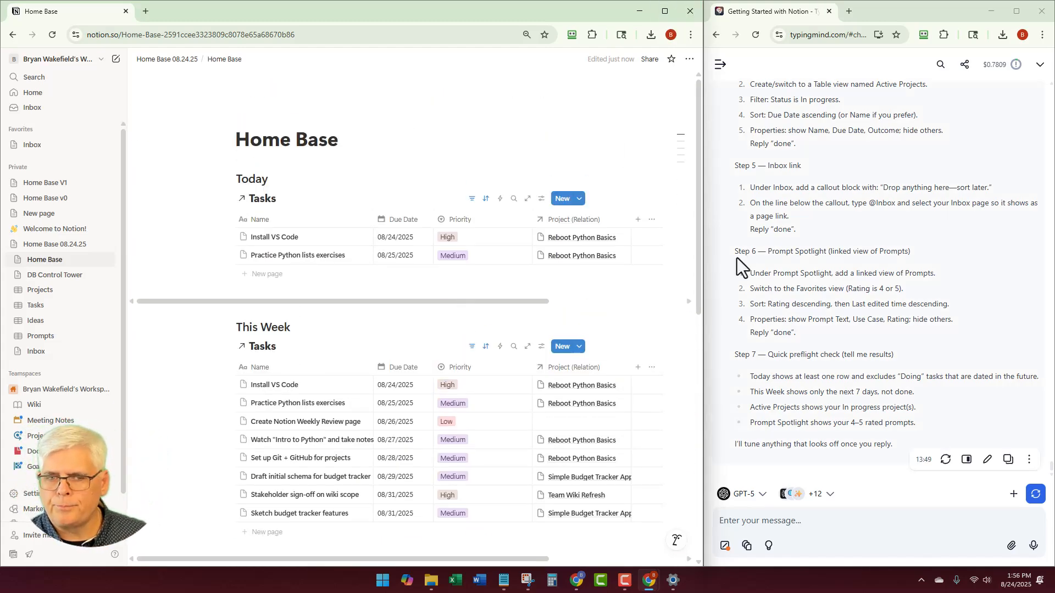
Maximize the Home Base window and inspect the Tasks and Projects linked tables across their full column range
{"action": "key", "text": "super+Up"}
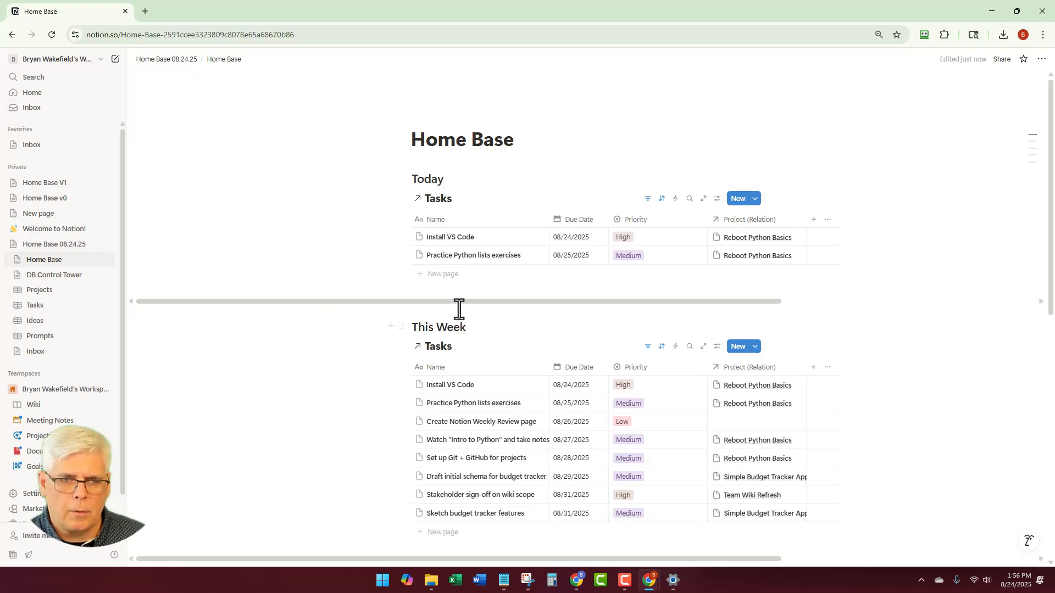
{"action": "left_click_drag", "start_coordinate": [467, 302], "coordinate": [760, 299]}
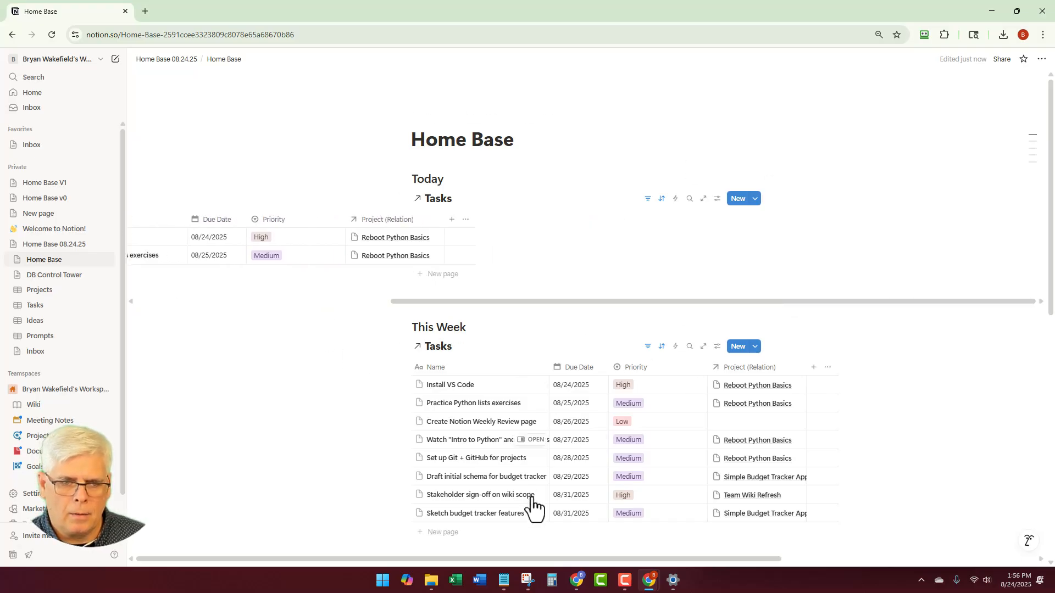
{"action": "scroll", "coordinate": [507, 469], "scroll_direction": "down", "scroll_amount": 3}
{"action": "left_click_drag", "start_coordinate": [576, 396], "coordinate": [791, 400]}
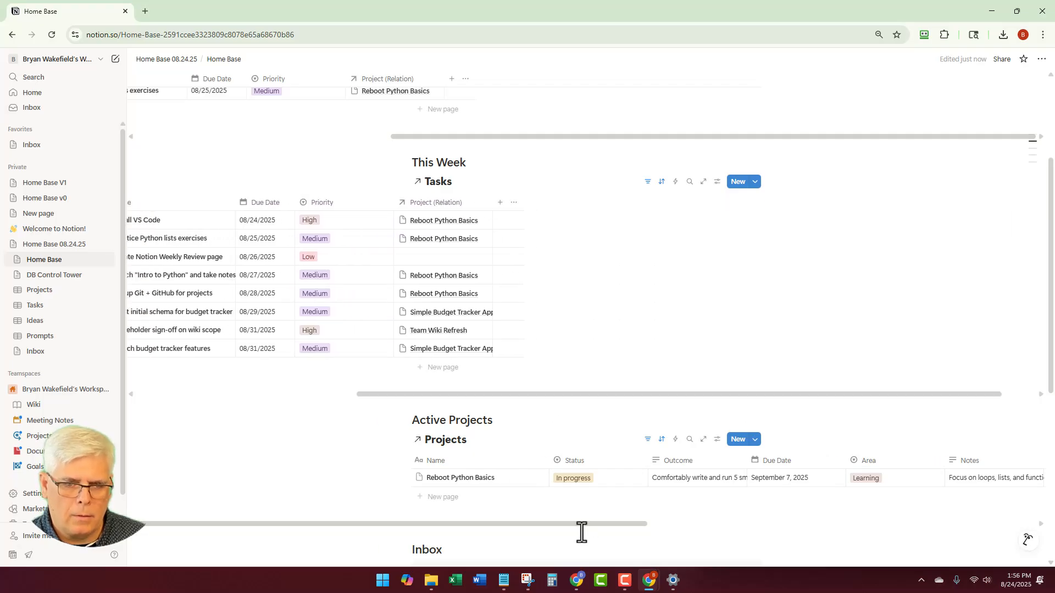
{"action": "left_click_drag", "start_coordinate": [584, 520], "coordinate": [709, 528]}
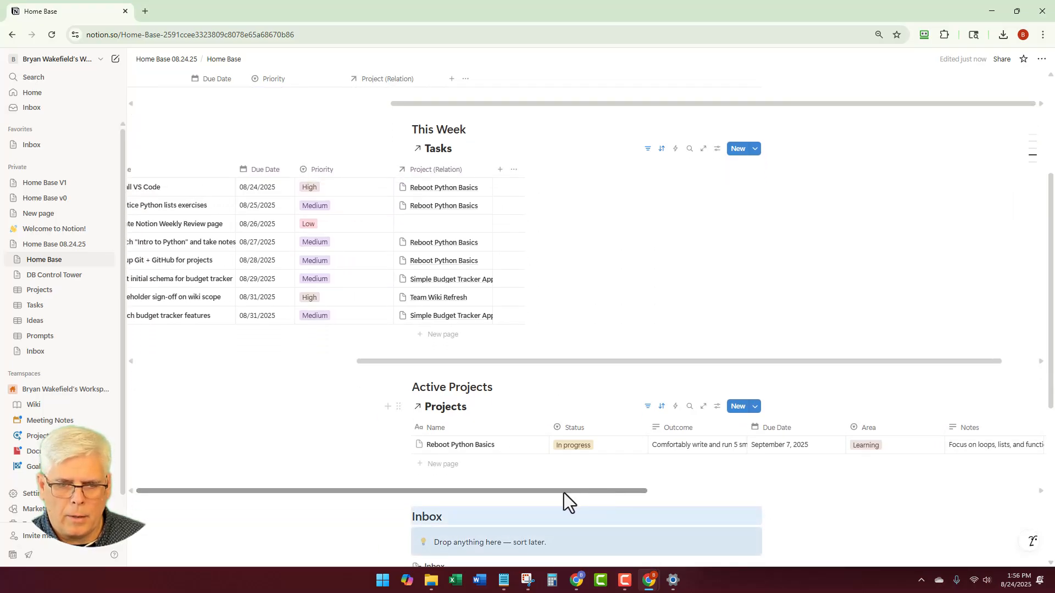
{"action": "left_click_drag", "start_coordinate": [563, 493], "coordinate": [783, 486]}
{"action": "scroll", "coordinate": [690, 351], "scroll_direction": "down", "scroll_amount": 5}
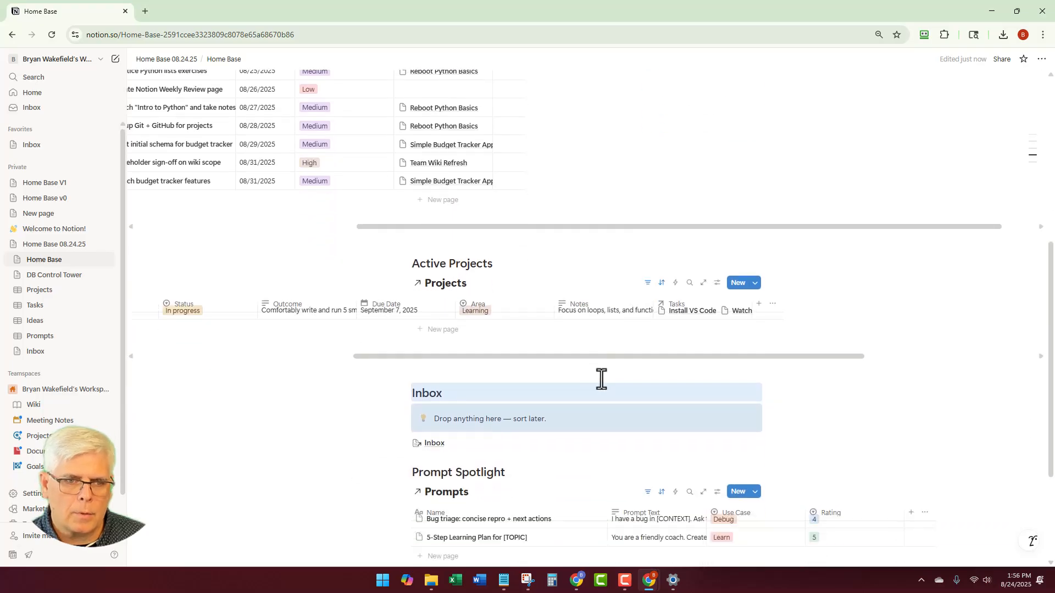
{"action": "scroll", "coordinate": [397, 402], "scroll_direction": "up", "scroll_amount": 8}
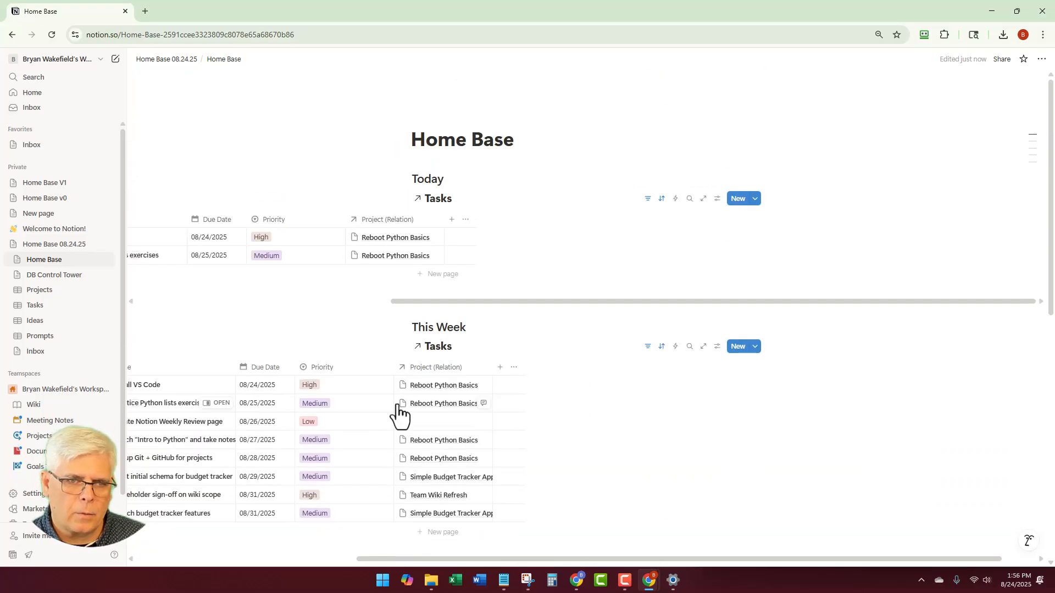
{"action": "scroll", "coordinate": [429, 253], "scroll_direction": "down", "scroll_amount": 3}
{"action": "scroll", "coordinate": [410, 273], "scroll_direction": "up", "scroll_amount": 3}
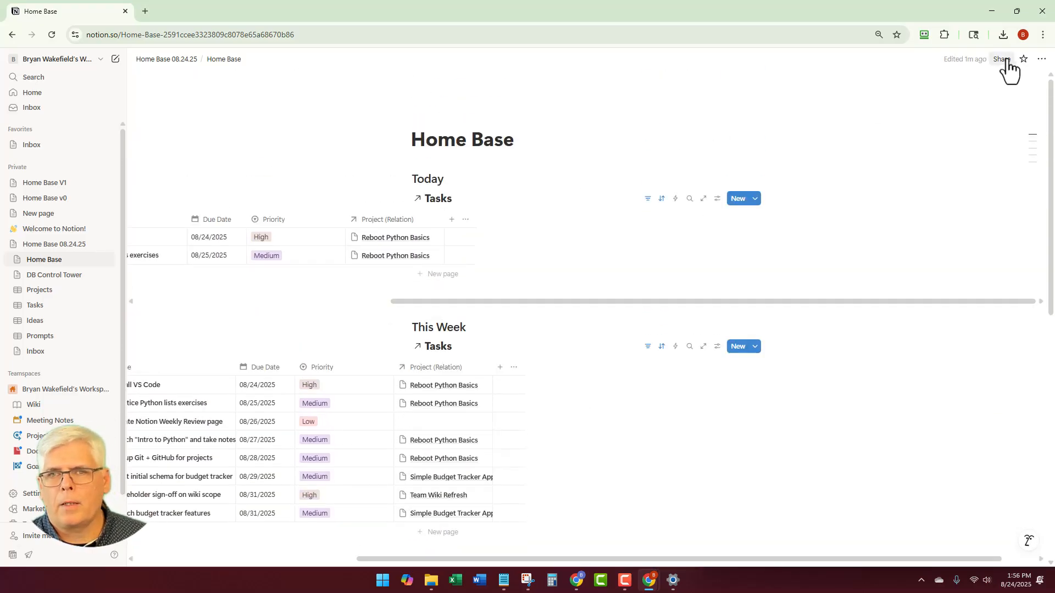
Turn on the Full width layout for the Home Base page
{"action": "left_click", "coordinate": [1042, 60]}
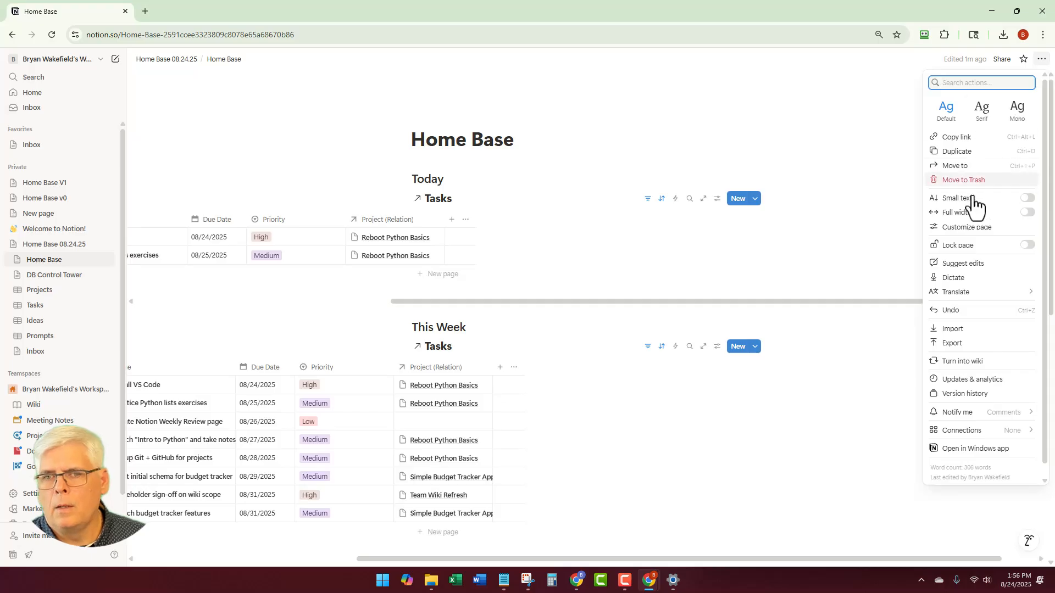
{"action": "left_click", "coordinate": [1028, 213]}
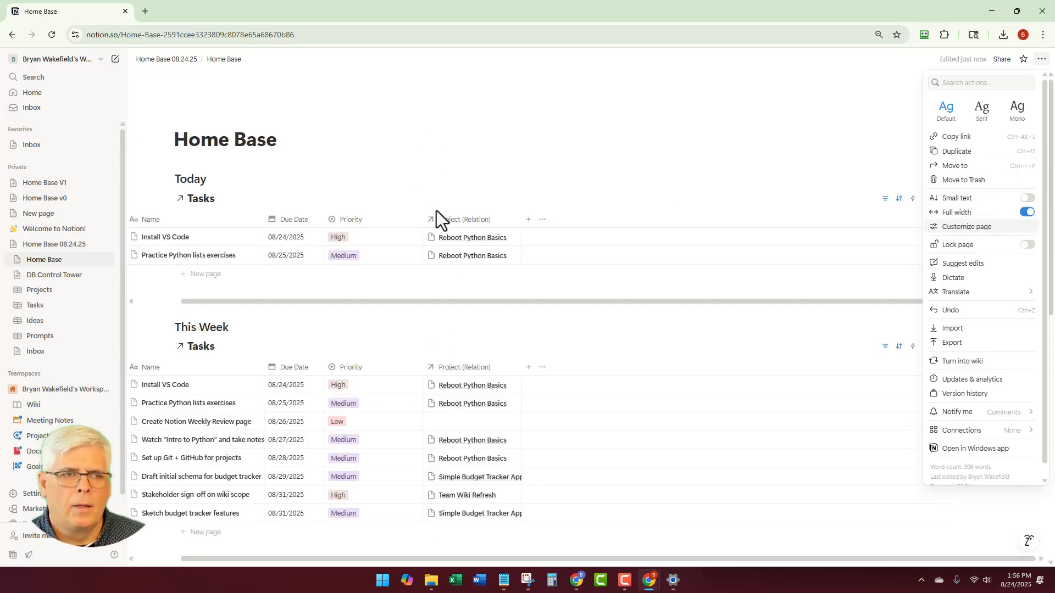
{"action": "left_click", "coordinate": [459, 135]}
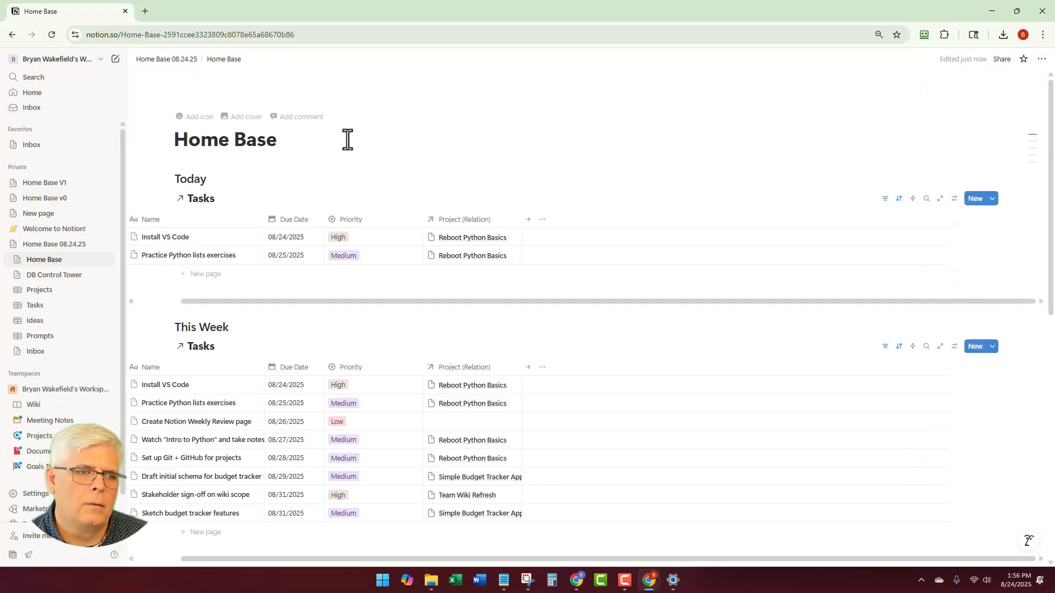
Review all Home Base sections in the full-width layout, bringing the linked tables back to their first columns
{"action": "scroll", "coordinate": [330, 165], "scroll_direction": "down", "scroll_amount": 1}
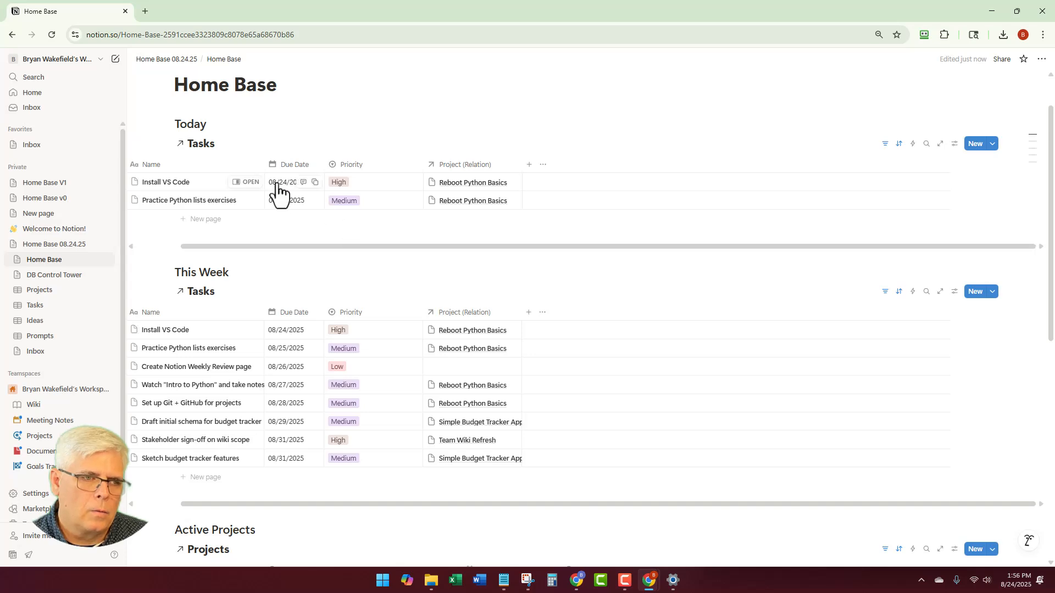
{"action": "scroll", "coordinate": [208, 167], "scroll_direction": "up", "scroll_amount": 1}
{"action": "scroll", "coordinate": [204, 263], "scroll_direction": "down", "scroll_amount": 3}
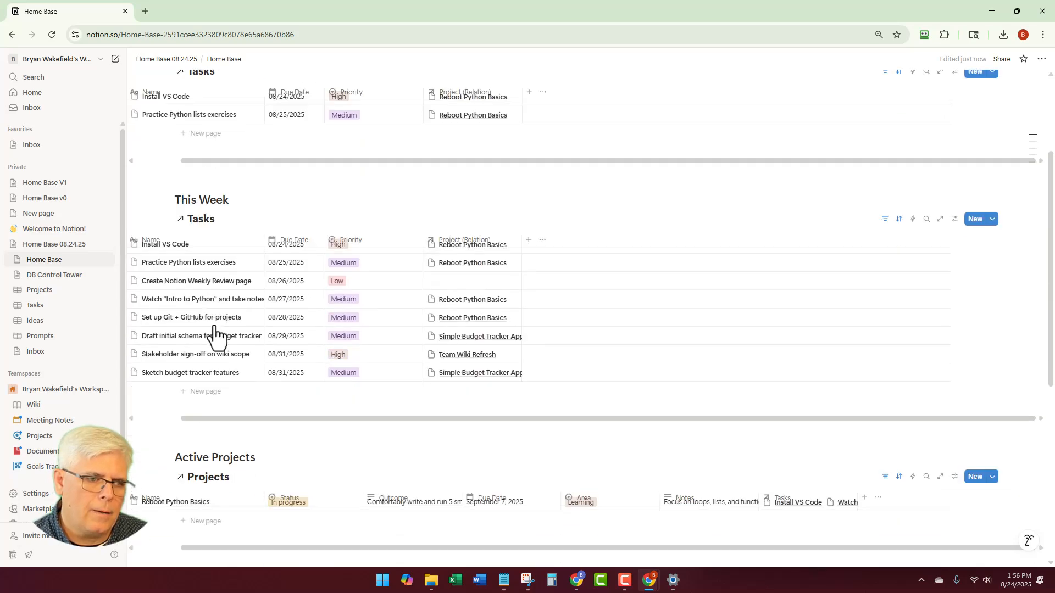
{"action": "scroll", "coordinate": [206, 368], "scroll_direction": "down", "scroll_amount": 3}
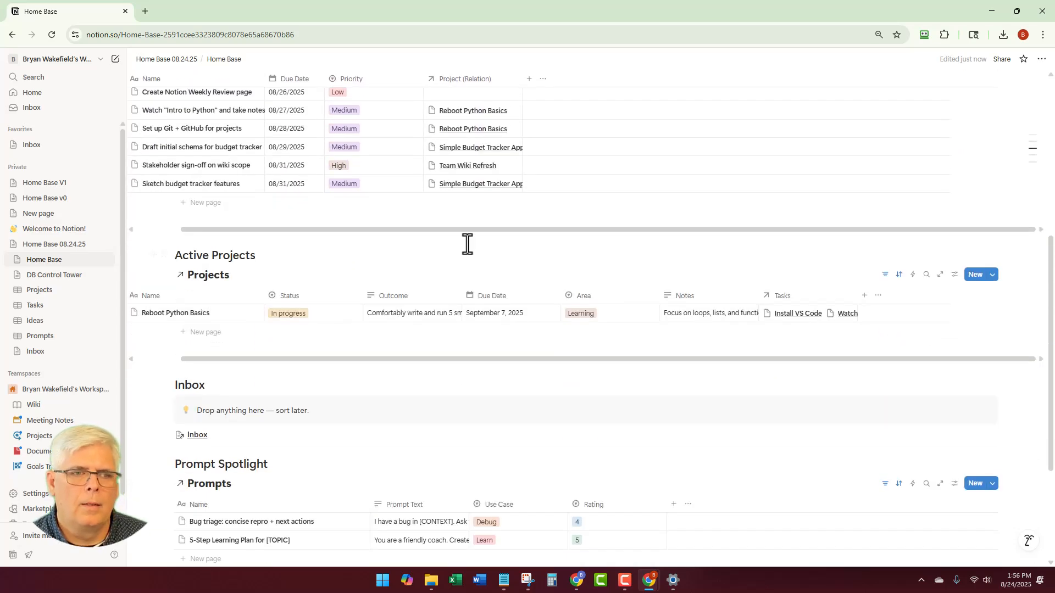
{"action": "left_click_drag", "start_coordinate": [469, 227], "coordinate": [321, 237]}
{"action": "scroll", "coordinate": [446, 218], "scroll_direction": "up", "scroll_amount": 6}
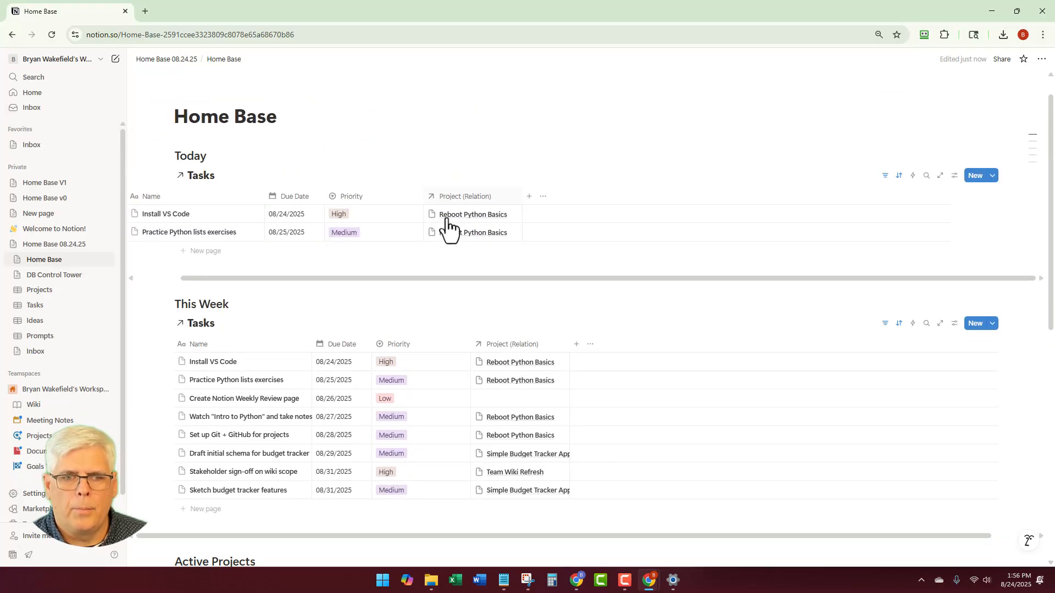
{"action": "scroll", "coordinate": [446, 218], "scroll_direction": "down", "scroll_amount": 3}
{"action": "scroll", "coordinate": [446, 218], "scroll_direction": "up", "scroll_amount": 1}
{"action": "scroll", "coordinate": [447, 219], "scroll_direction": "up", "scroll_amount": 2}
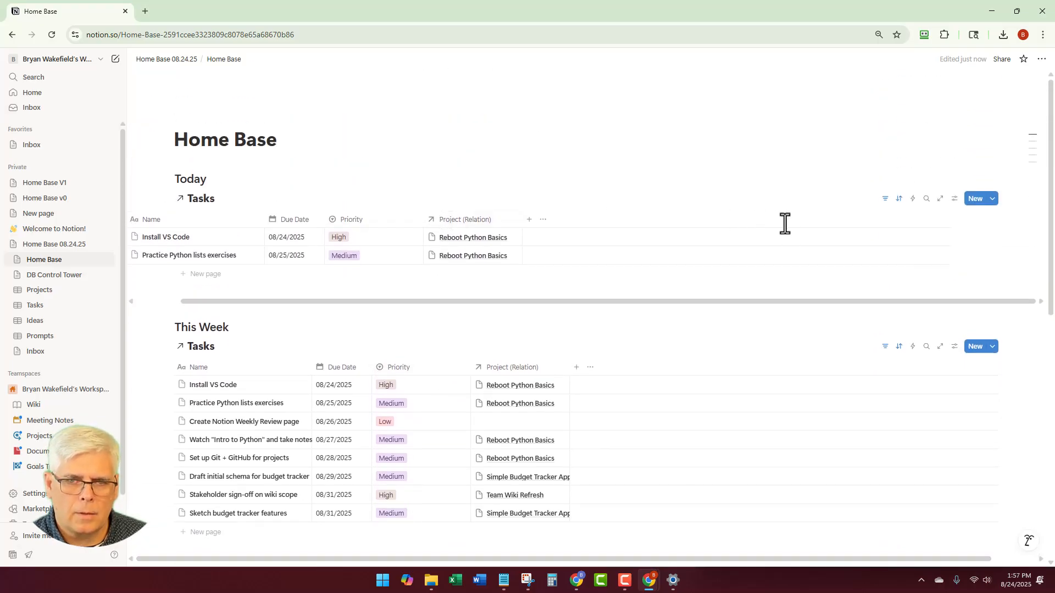
{"action": "scroll", "coordinate": [278, 384], "scroll_direction": "down", "scroll_amount": 5}
{"action": "left_click_drag", "start_coordinate": [286, 414], "coordinate": [179, 413]}
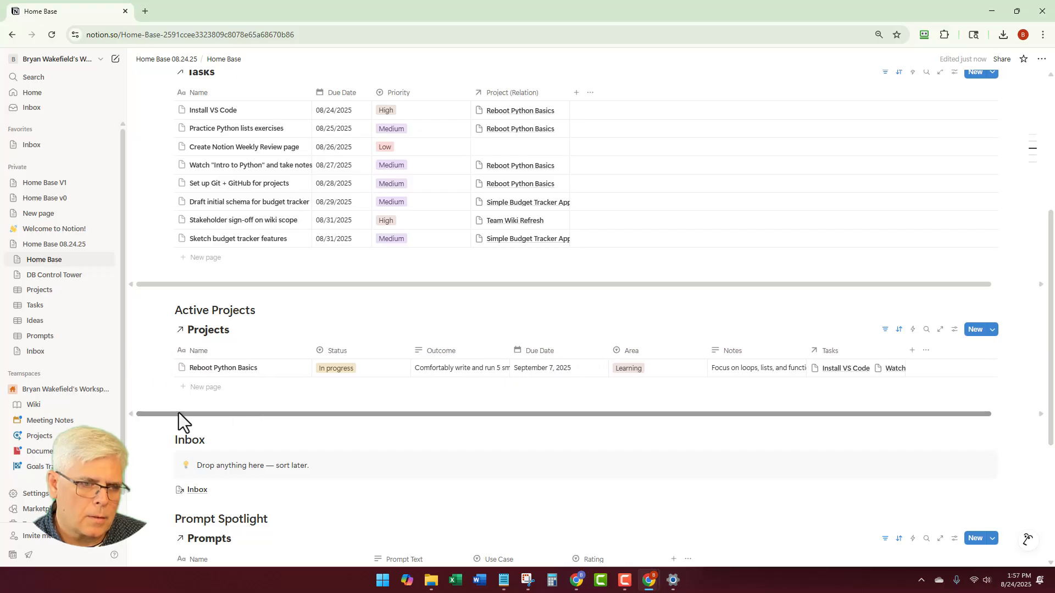
{"action": "scroll", "coordinate": [348, 308], "scroll_direction": "down", "scroll_amount": 4}
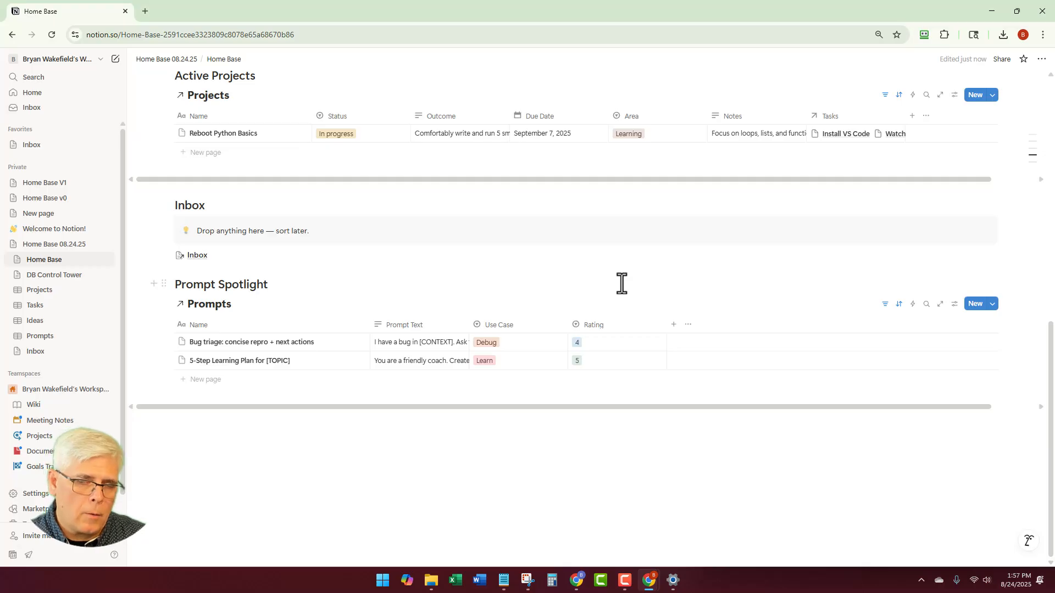
{"action": "scroll", "coordinate": [625, 269], "scroll_direction": "up", "scroll_amount": 3}
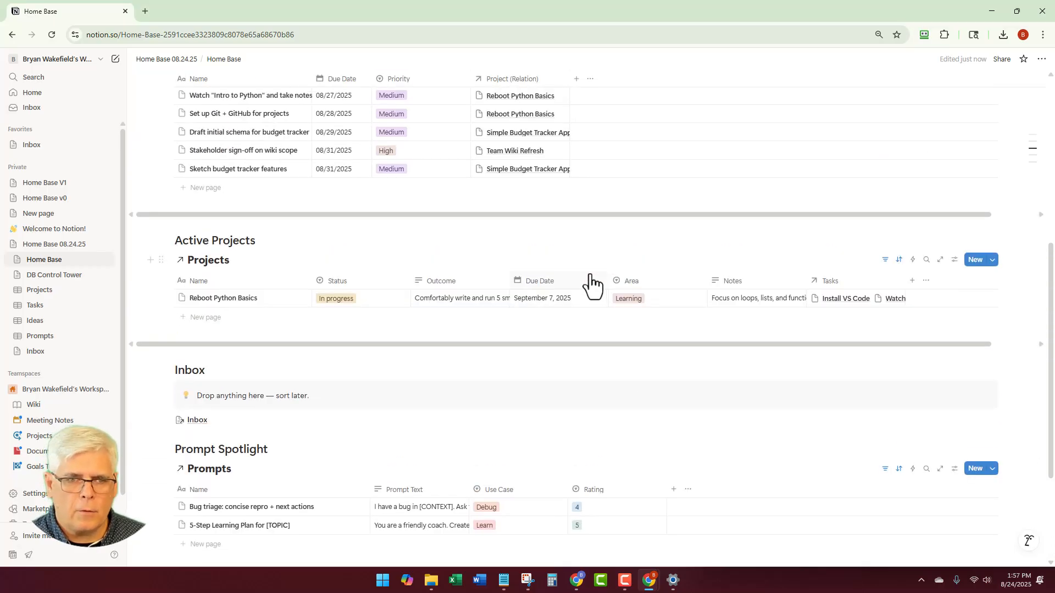
{"action": "scroll", "coordinate": [590, 283], "scroll_direction": "up", "scroll_amount": 5}
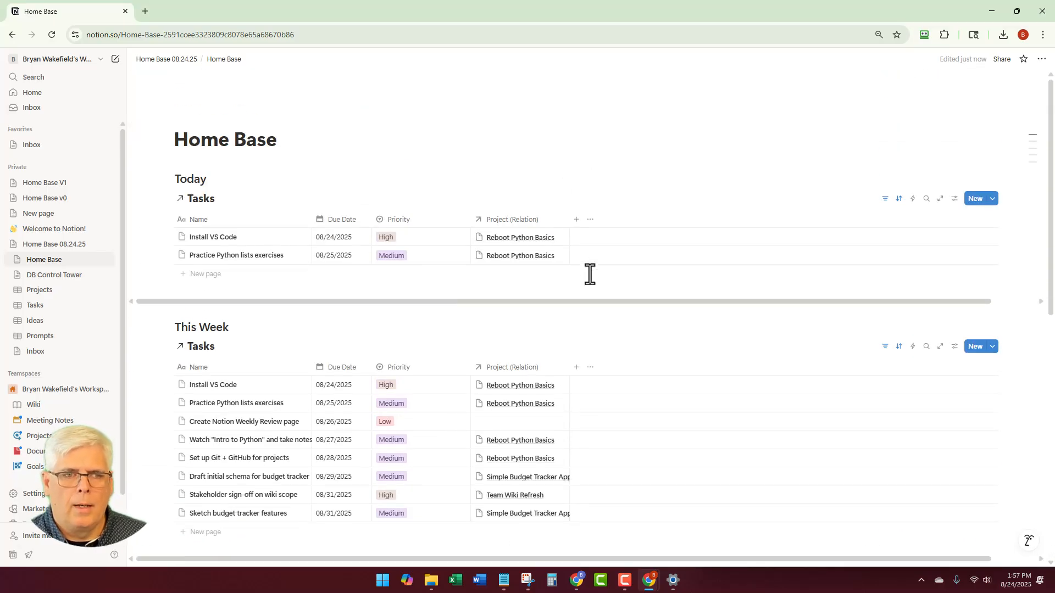
{"action": "scroll", "coordinate": [590, 275], "scroll_direction": "down", "scroll_amount": 2}
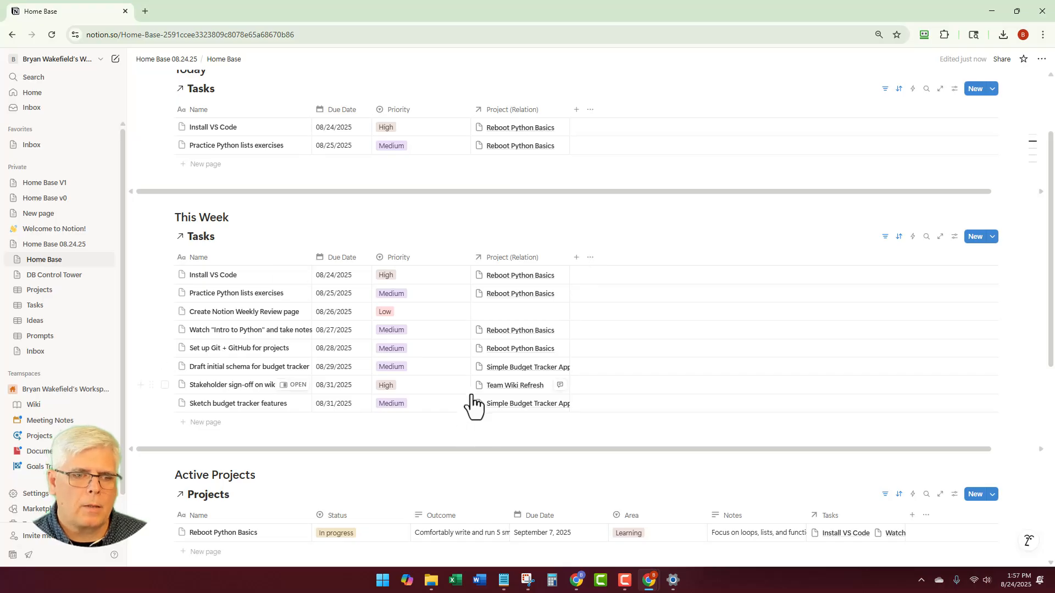
{"action": "scroll", "coordinate": [637, 308], "scroll_direction": "up", "scroll_amount": 2}
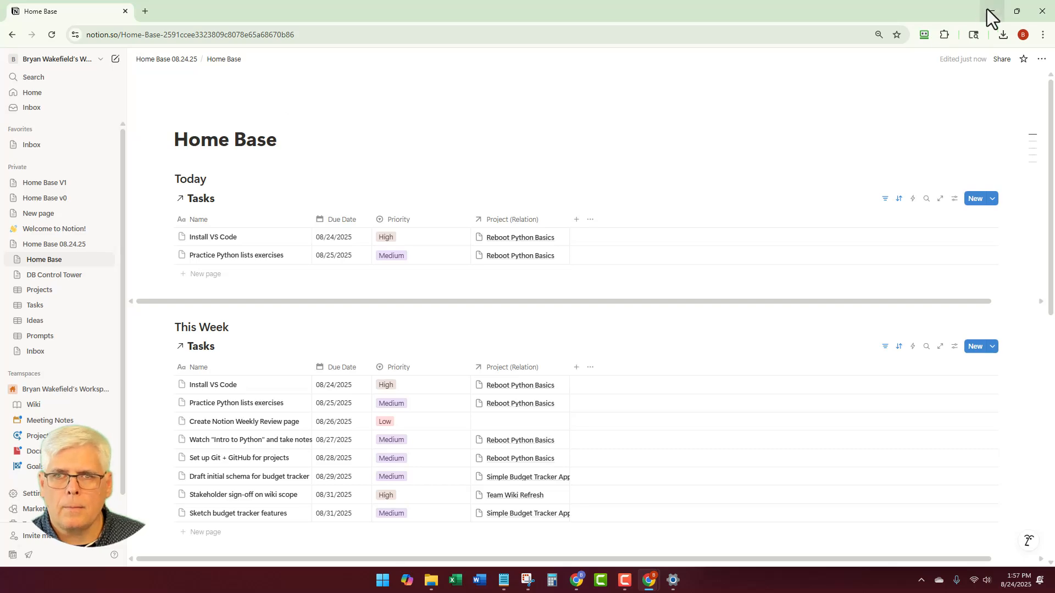
Restore the Home Base window to a smaller size, place it beside the assistant chat, and look over the page sections
{"action": "left_click", "coordinate": [1017, 11]}
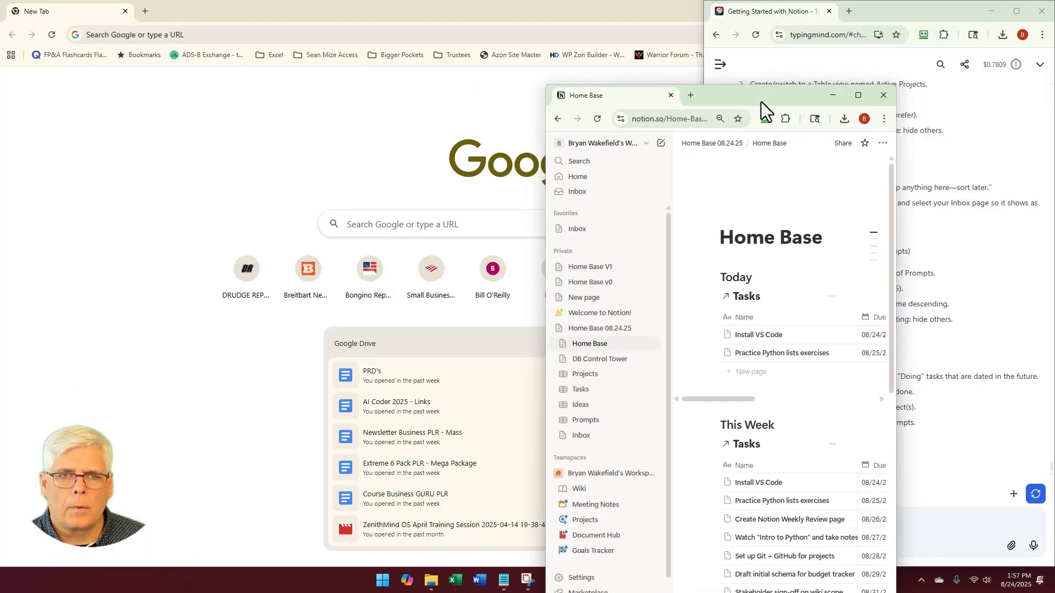
{"action": "left_click_drag", "start_coordinate": [760, 101], "coordinate": [495, 39]}
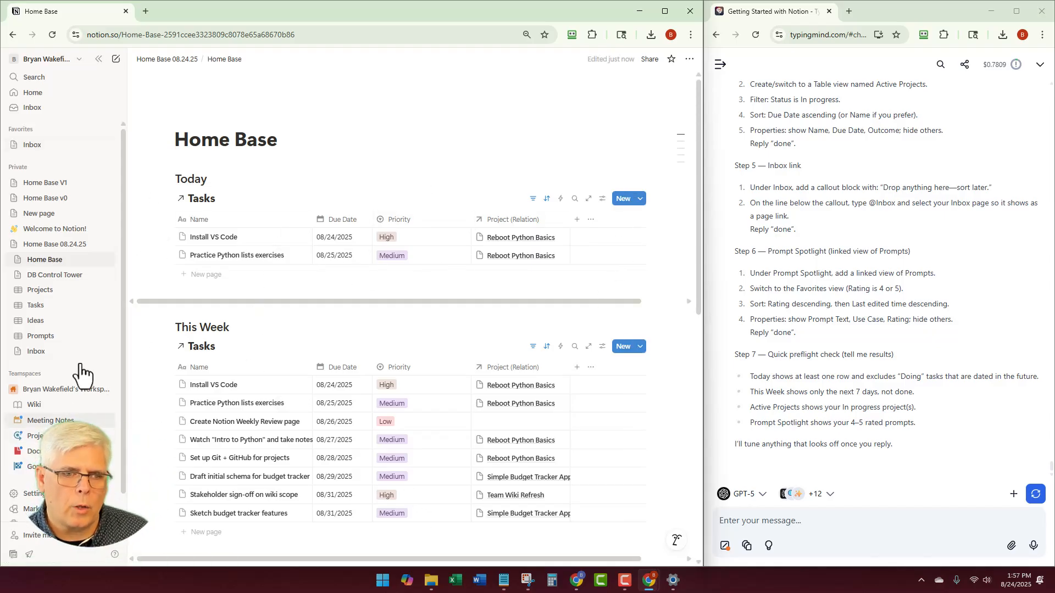
{"action": "scroll", "coordinate": [396, 384], "scroll_direction": "down", "scroll_amount": 7}
{"action": "scroll", "coordinate": [394, 390], "scroll_direction": "up", "scroll_amount": 3}
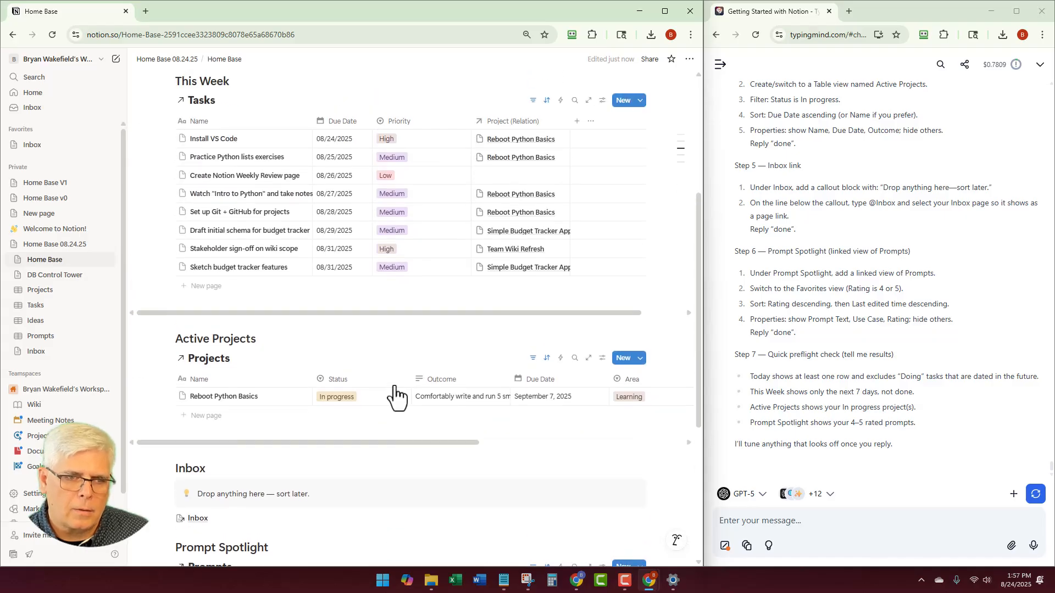
{"action": "scroll", "coordinate": [395, 387], "scroll_direction": "up", "scroll_amount": 4}
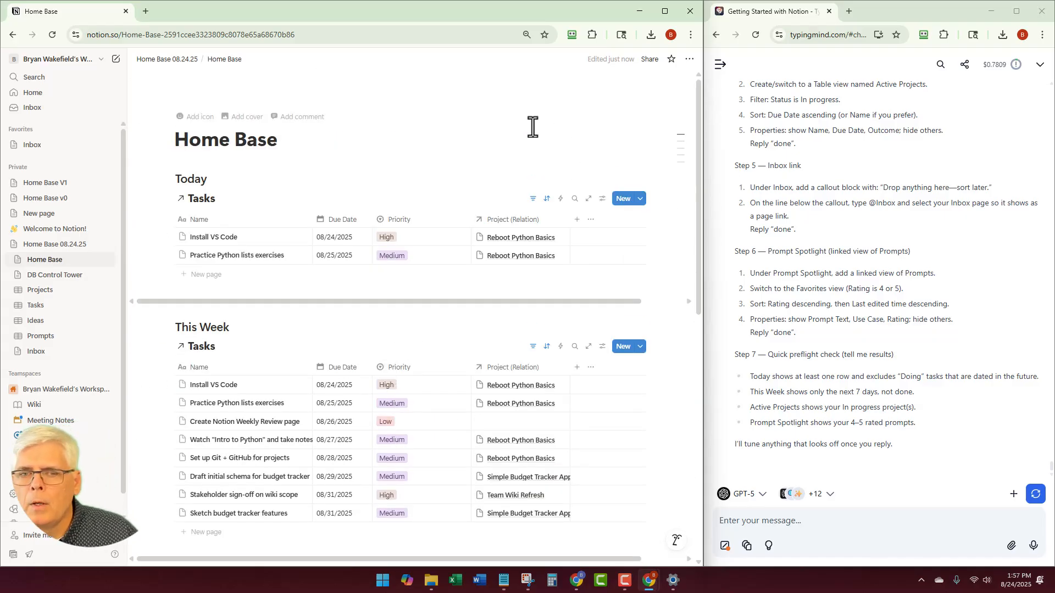
Report the preflight check result to the assistant with the message "All looks good!"
{"action": "left_click", "coordinate": [779, 522]}
{"action": "type", "text": "Al"}
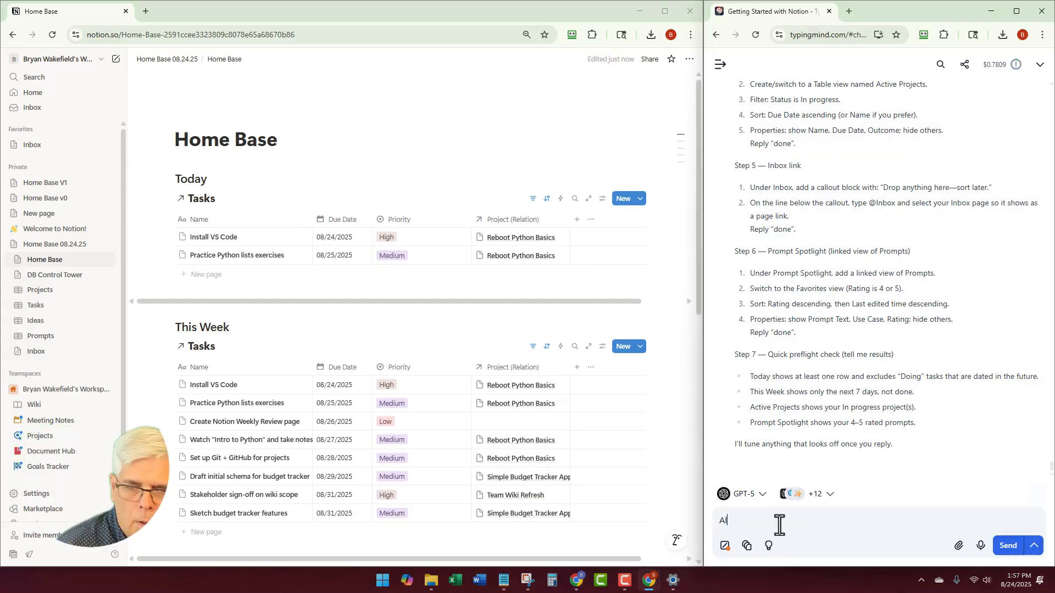
{"action": "type", "text": "l looks good"}
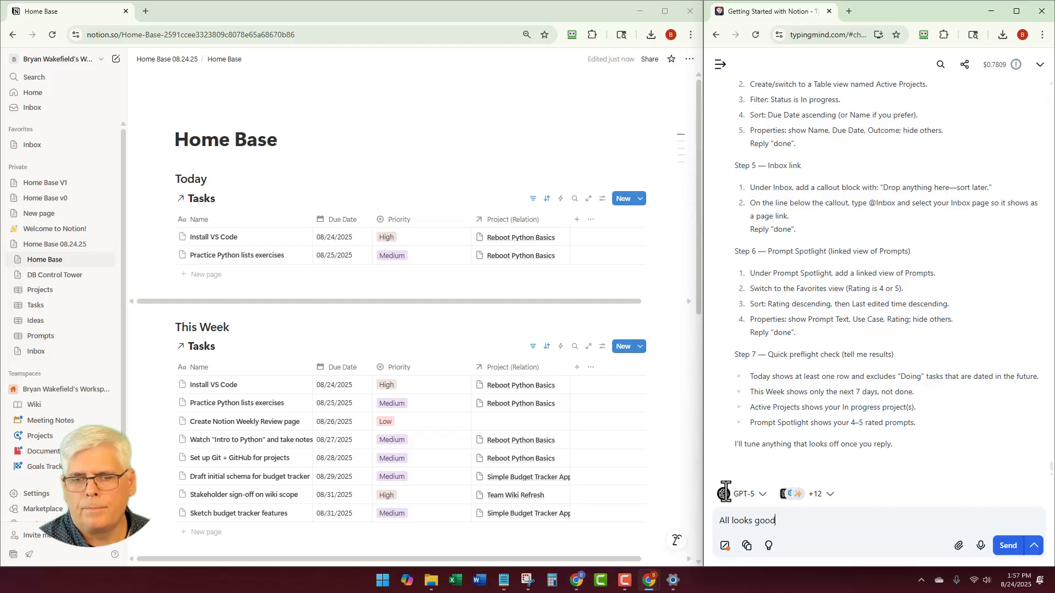
{"action": "type", "text": "!"}
{"action": "key", "text": "Return"}
Delete the DB Control Tower page from Home Base 08.24.25 and reopen the Home Base page
{"action": "left_click", "coordinate": [55, 244]}
{"action": "left_click", "coordinate": [229, 181]}
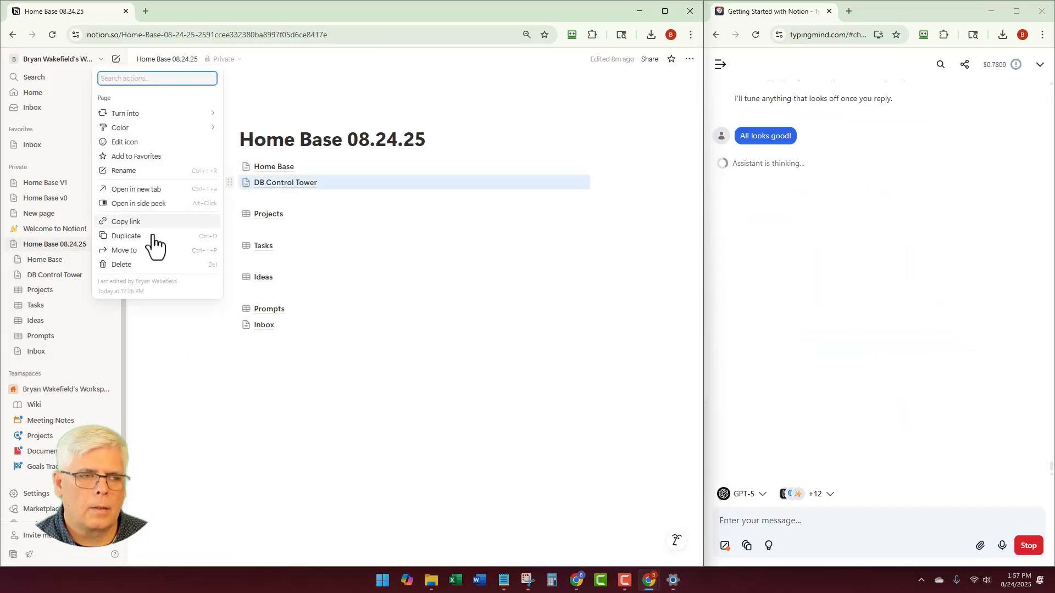
{"action": "left_click", "coordinate": [146, 265]}
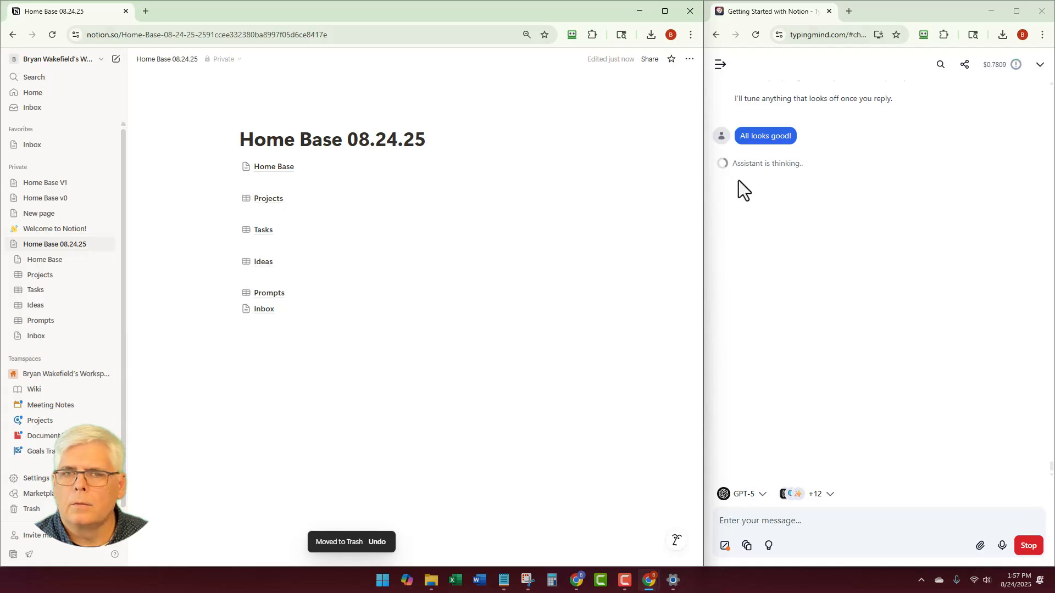
{"action": "left_click", "coordinate": [269, 167]}
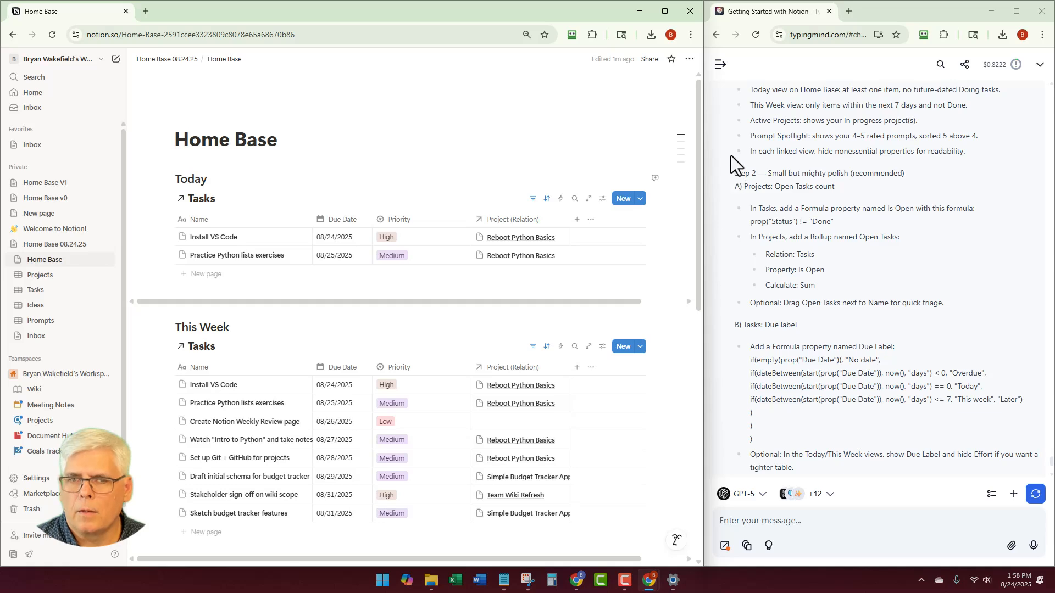
Read the assistant's polish and next-build suggestions, and ask it "Is there anything else from the PRD that we have not covered?"
{"action": "scroll", "coordinate": [742, 198], "scroll_direction": "down", "scroll_amount": 1}
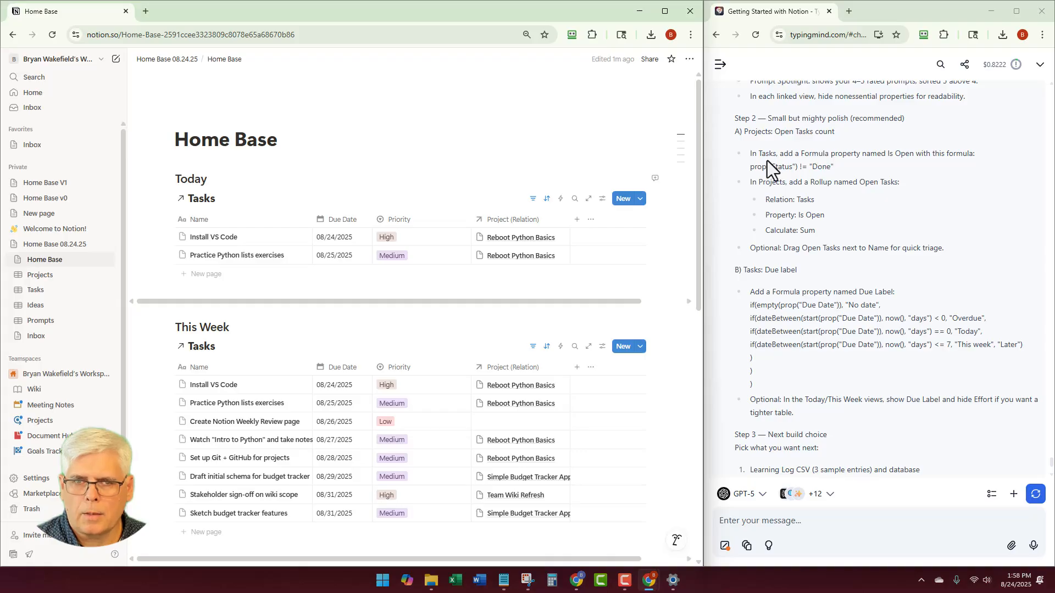
{"action": "scroll", "coordinate": [737, 176], "scroll_direction": "down", "scroll_amount": 2}
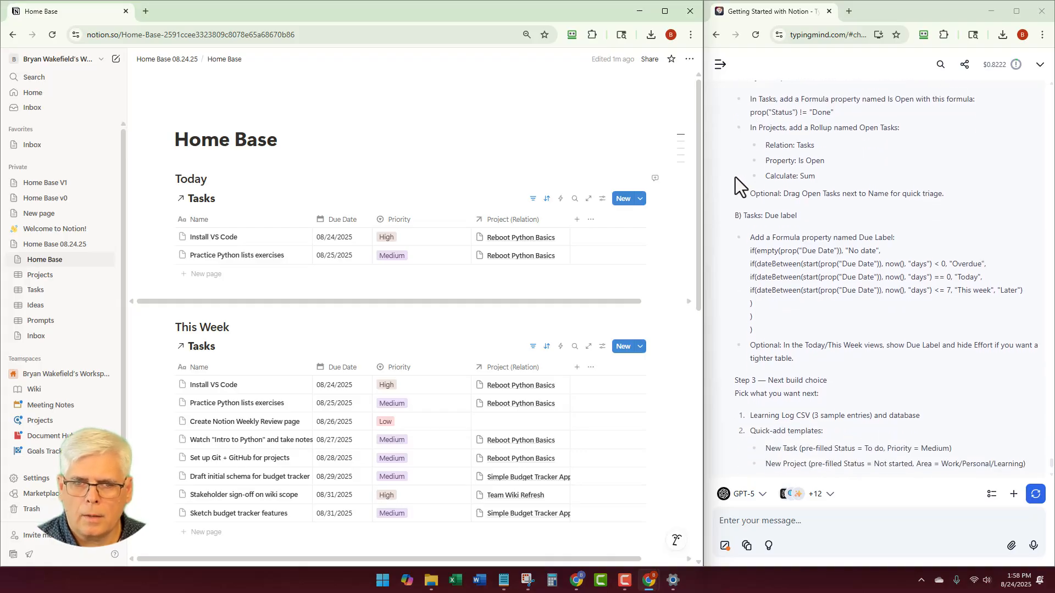
{"action": "scroll", "coordinate": [731, 173], "scroll_direction": "down", "scroll_amount": 1}
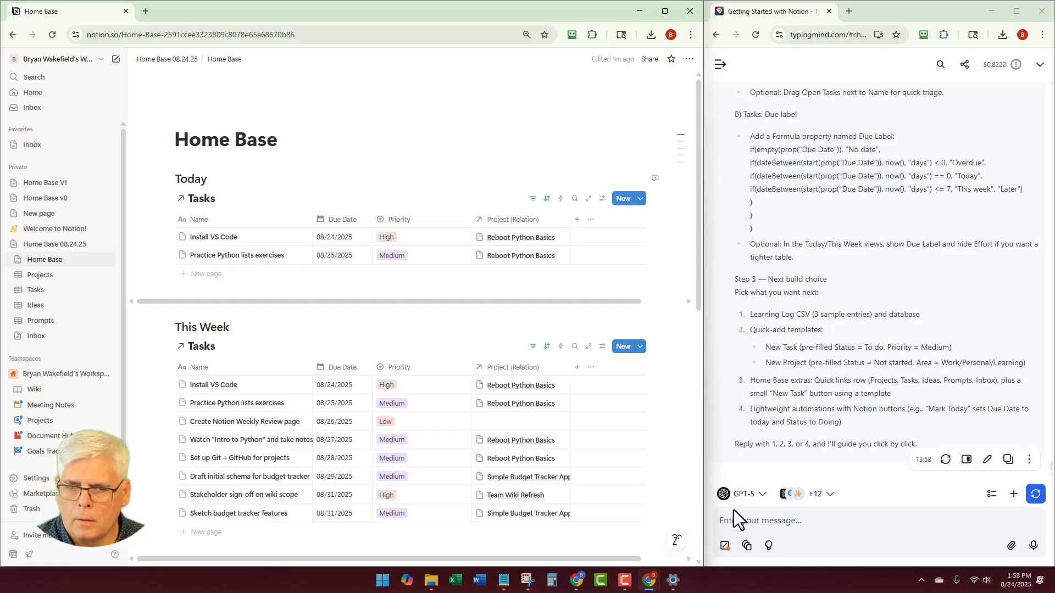
{"action": "left_click", "coordinate": [774, 522]}
{"action": "type", "text": "Is there a"}
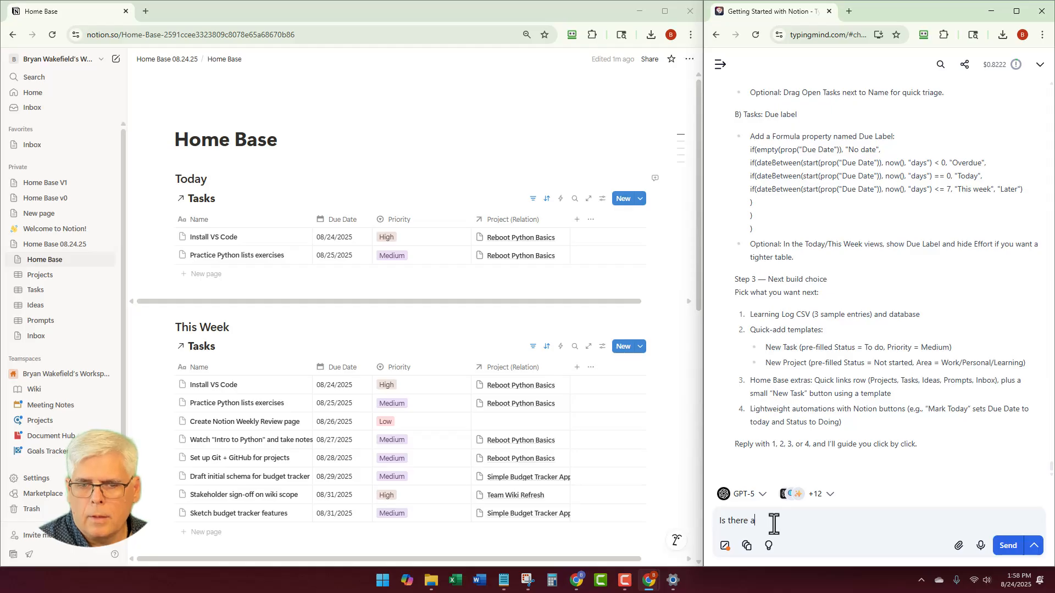
{"action": "type", "text": "nything"}
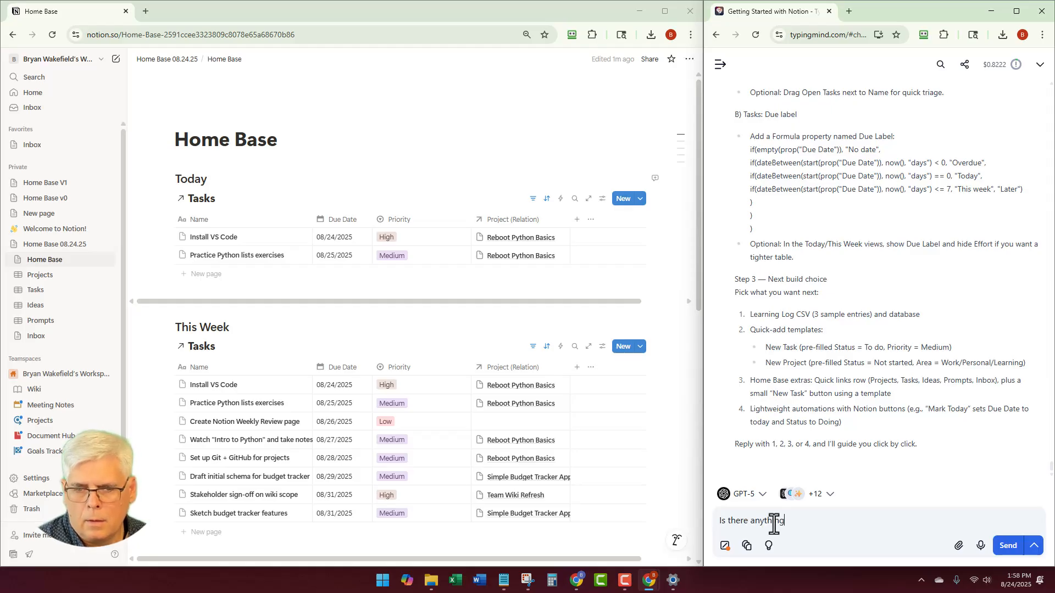
{"action": "type", "text": " else from the PR"}
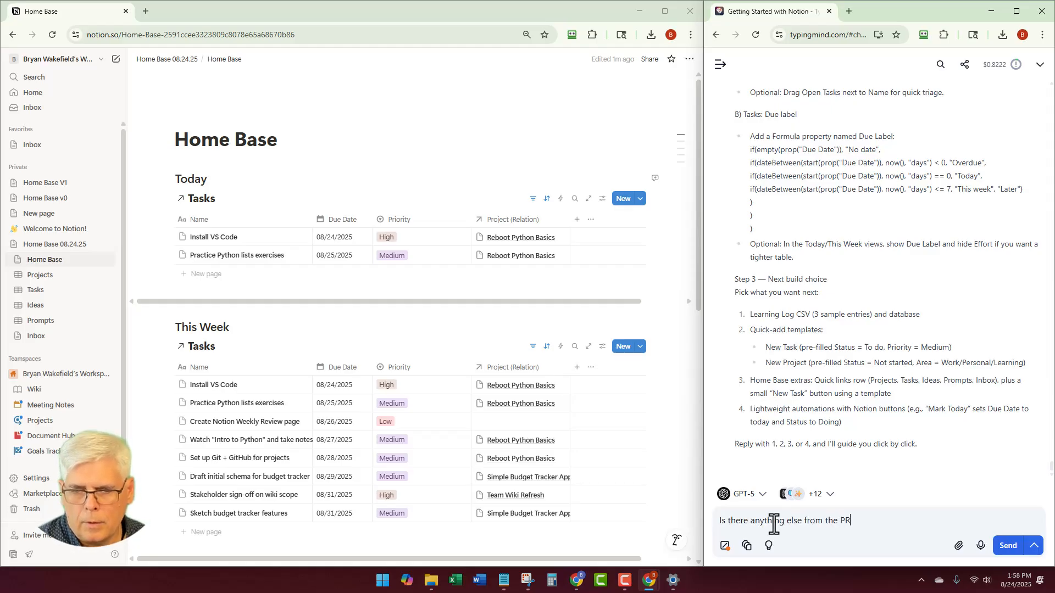
{"action": "type", "text": "D that w h"}
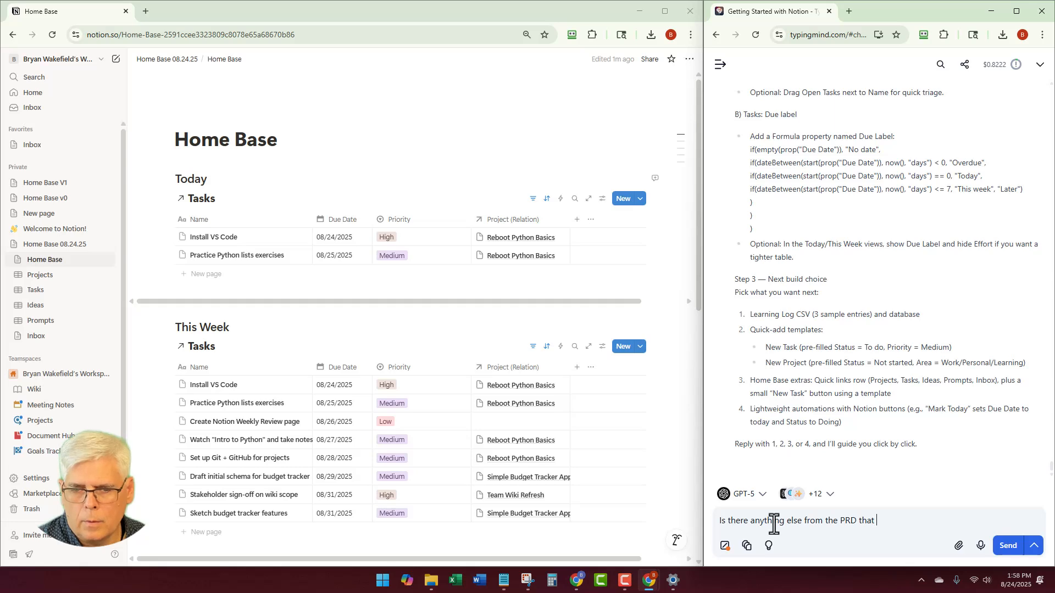
{"action": "key", "text": "BackSpace"}
{"action": "key", "text": "BackSpace"}
{"action": "type", "text": "e have not covered?"}
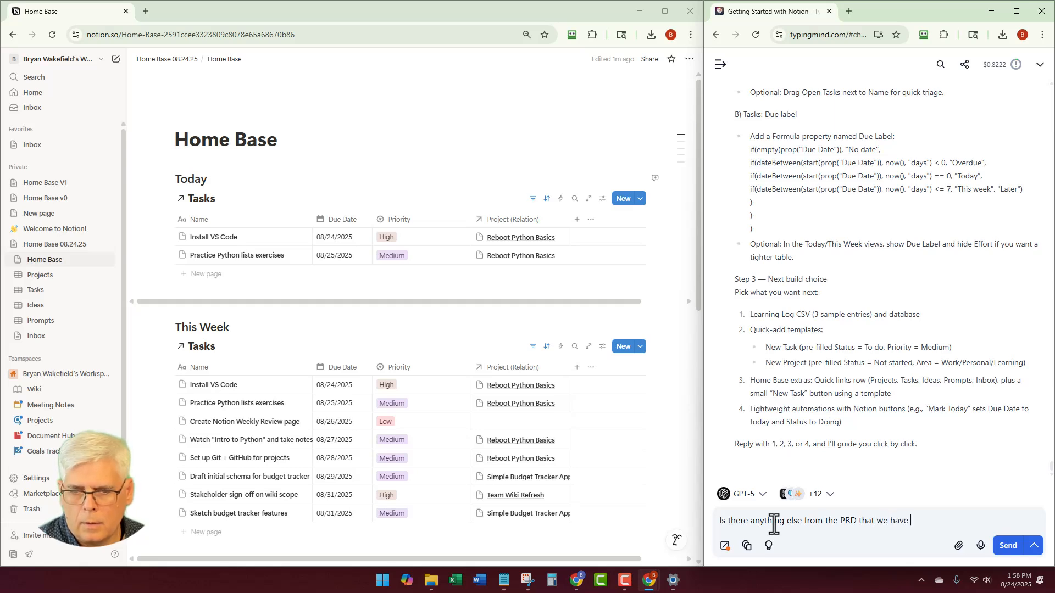
{"action": "key", "text": "Return"}
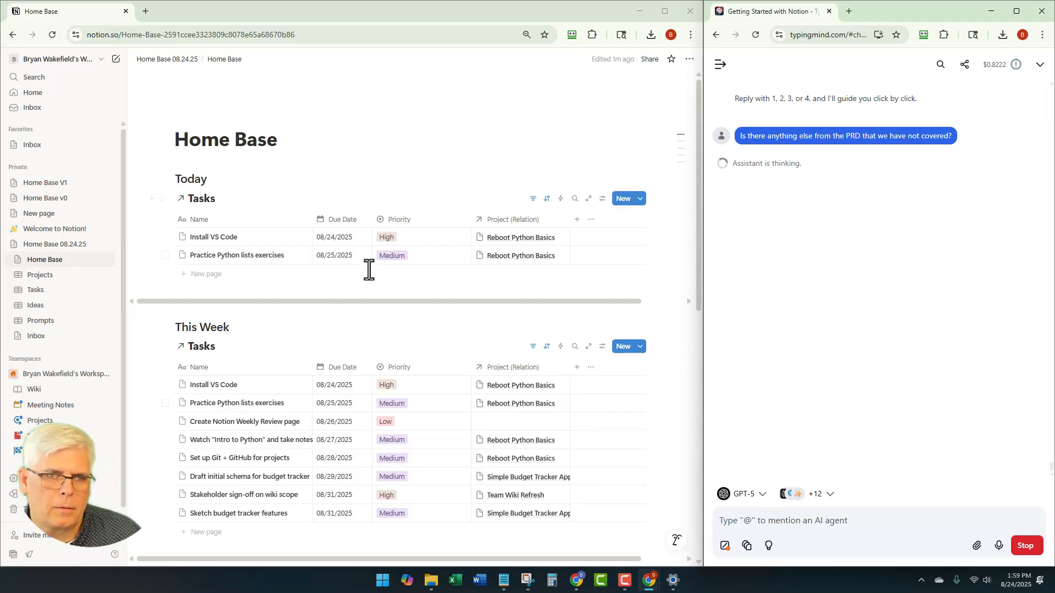
Add the Home Base page to Favorites and read the assistant's PRD cross-check with its likely remaining fixes
{"action": "left_click", "coordinate": [672, 58]}
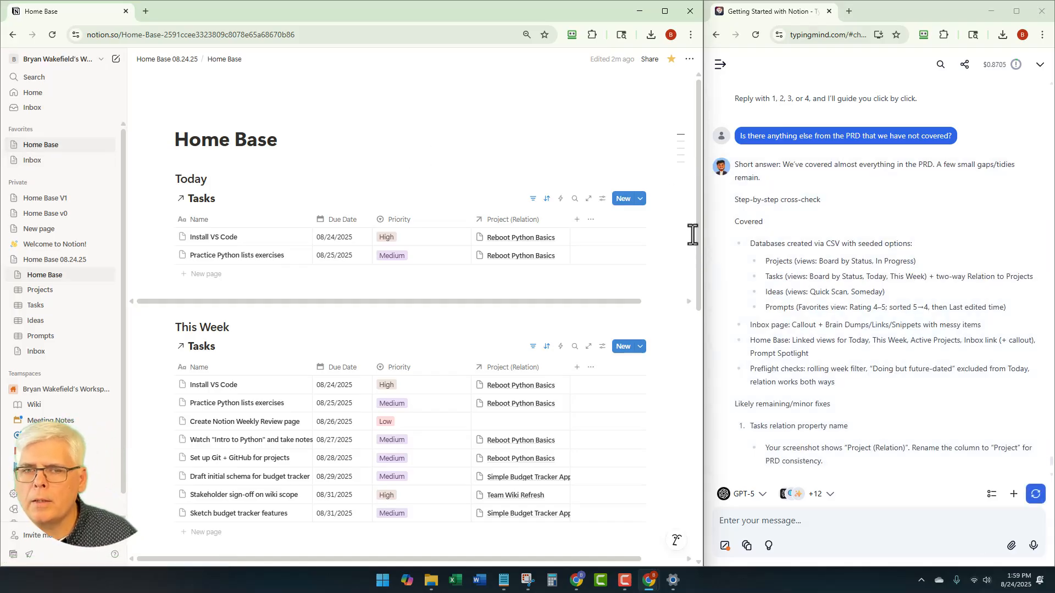
{"action": "scroll", "coordinate": [728, 221], "scroll_direction": "down", "scroll_amount": 3}
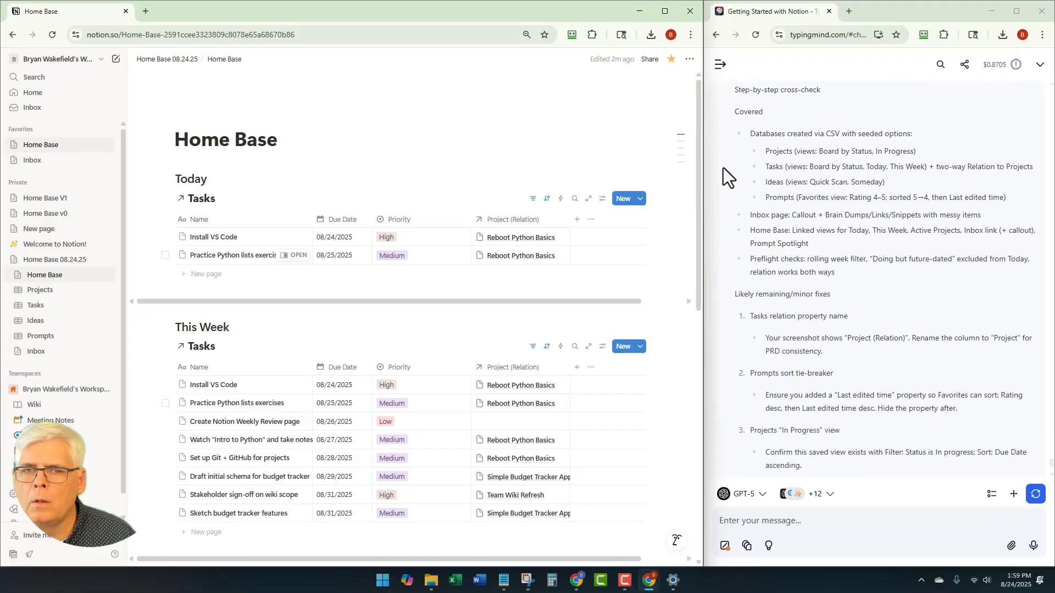
{"action": "scroll", "coordinate": [726, 182], "scroll_direction": "down", "scroll_amount": 3}
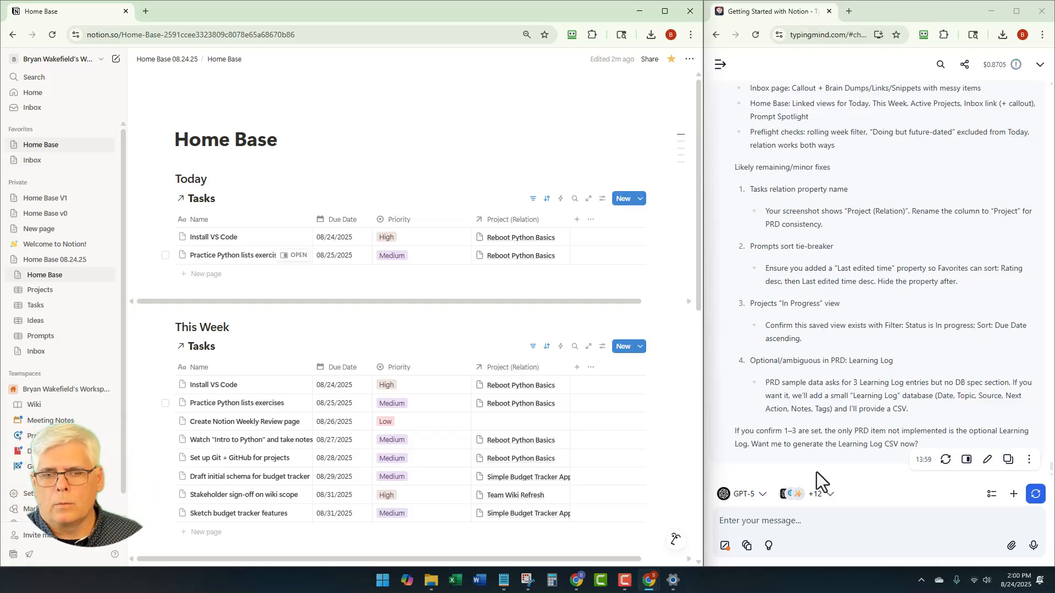
Send the assistant "Great, I'm going to sign off now. Thanks for the help" and look back through the conversation
{"action": "left_click", "coordinate": [783, 521]}
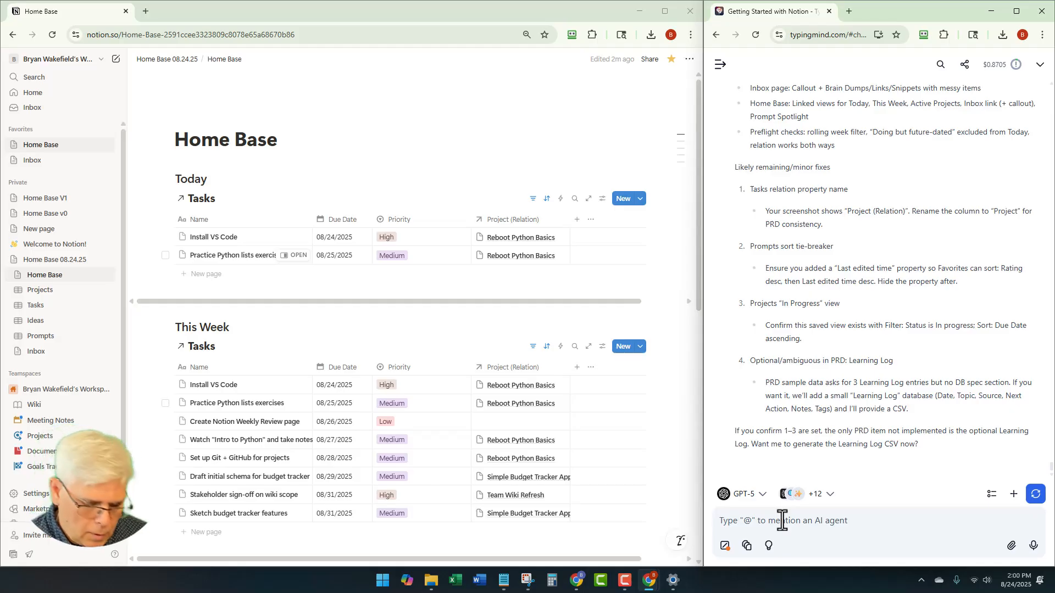
{"action": "type", "text": "Great,"}
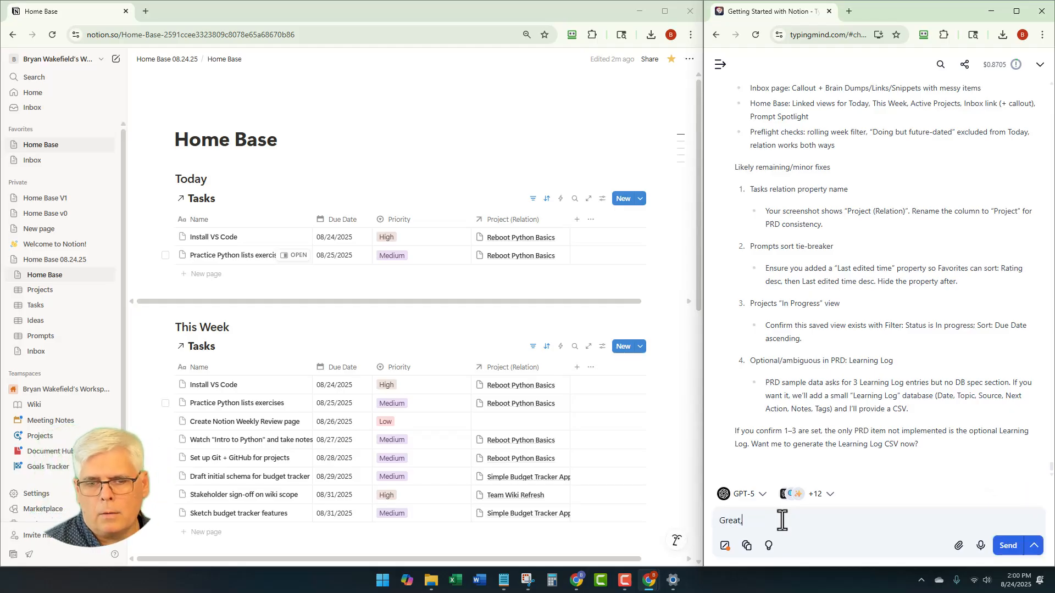
{"action": "type", "text": " I'm going to "}
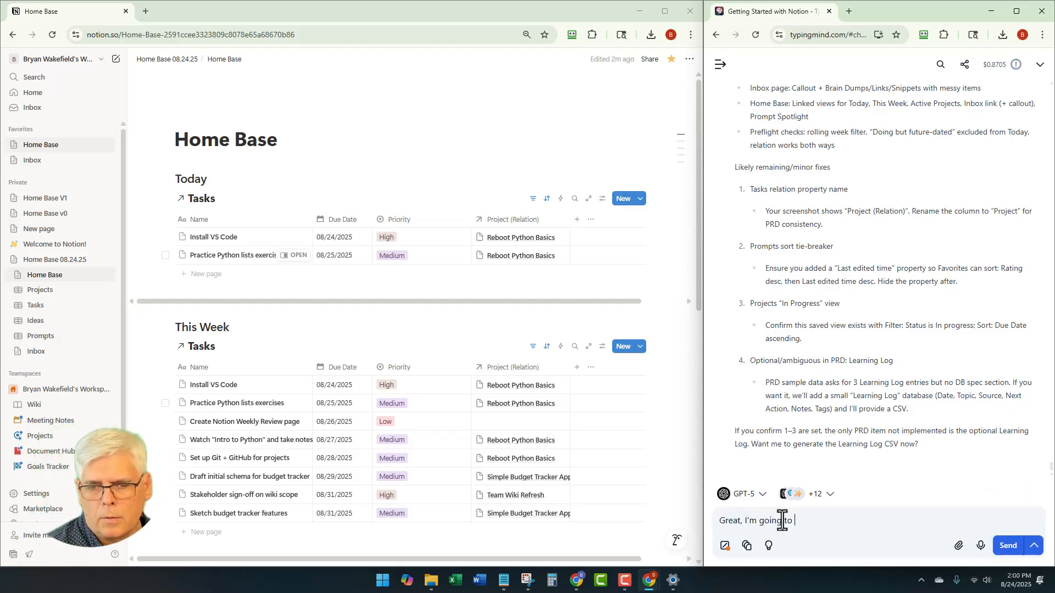
{"action": "type", "text": "sign off now."}
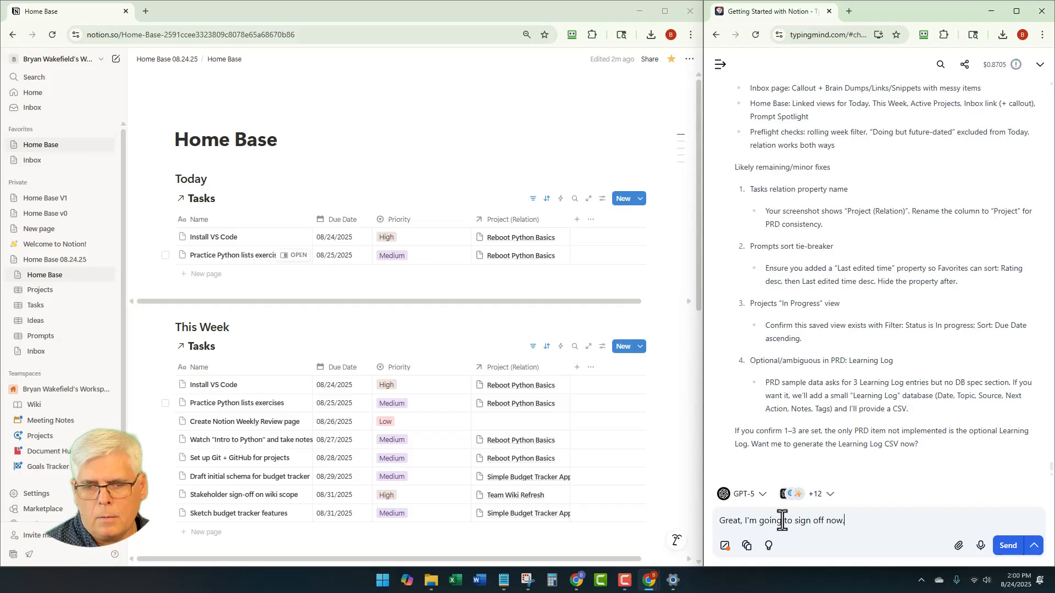
{"action": "type", "text": " Thankd f"}
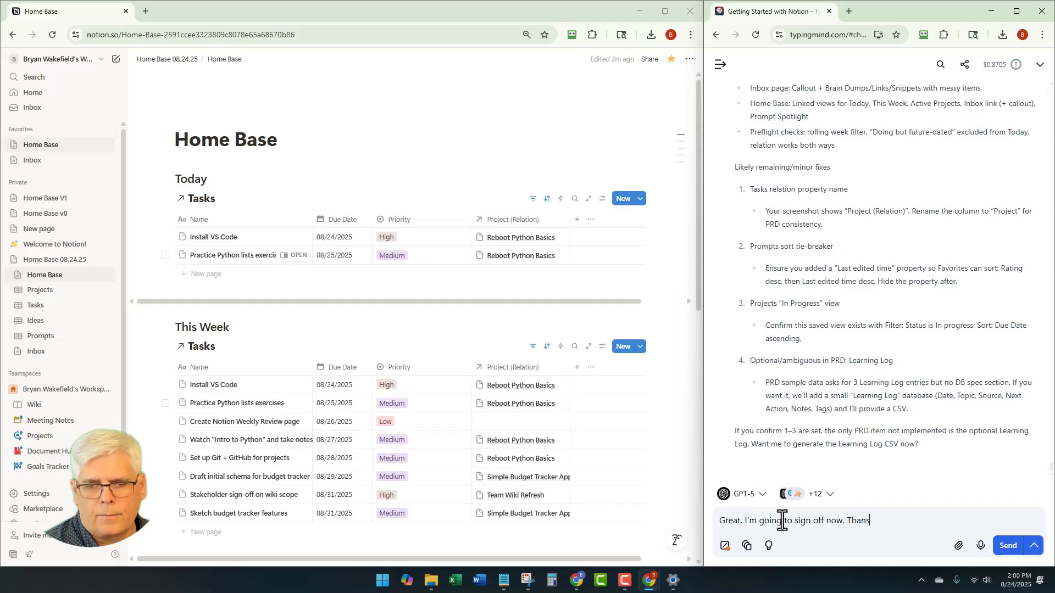
{"action": "key", "text": "BackSpace"}
{"action": "key", "text": "BackSpace"}
{"action": "key", "text": "BackSpace"}
{"action": "type", "text": "s for the hl"}
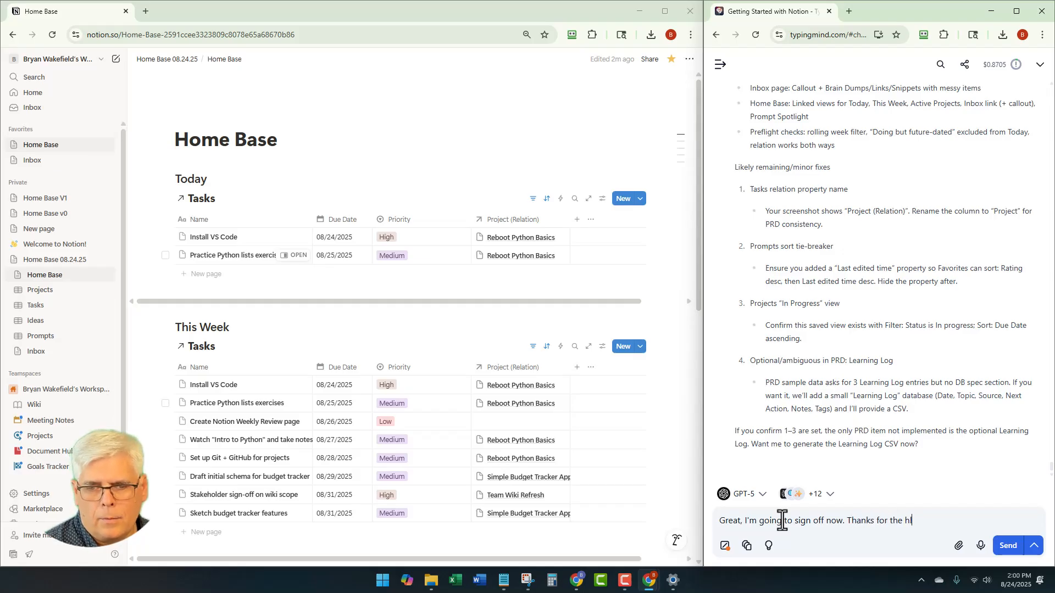
{"action": "key", "text": "BackSpace"}
{"action": "type", "text": "elp"}
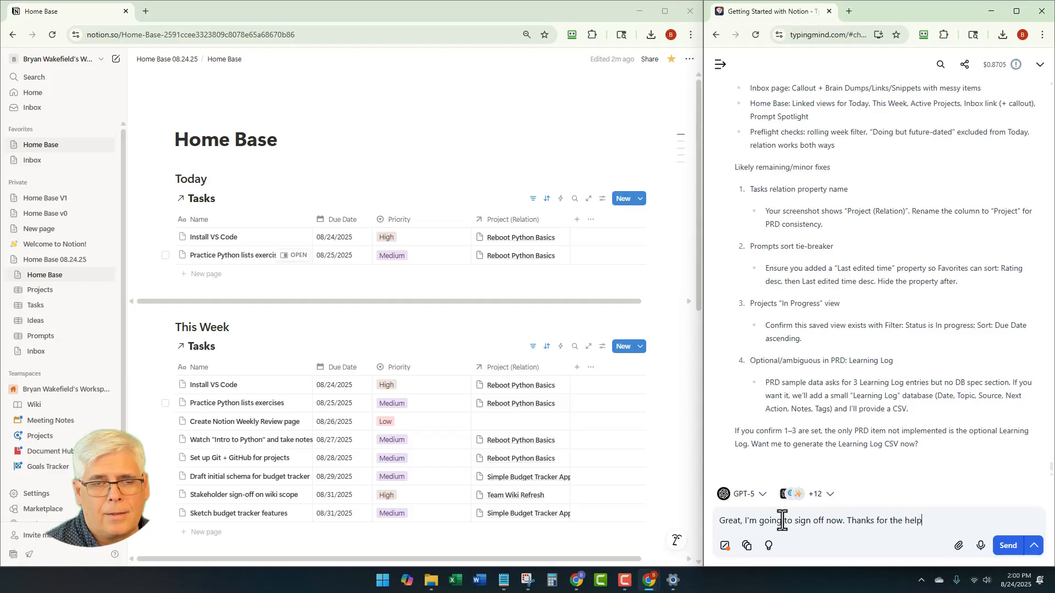
{"action": "key", "text": "Return"}
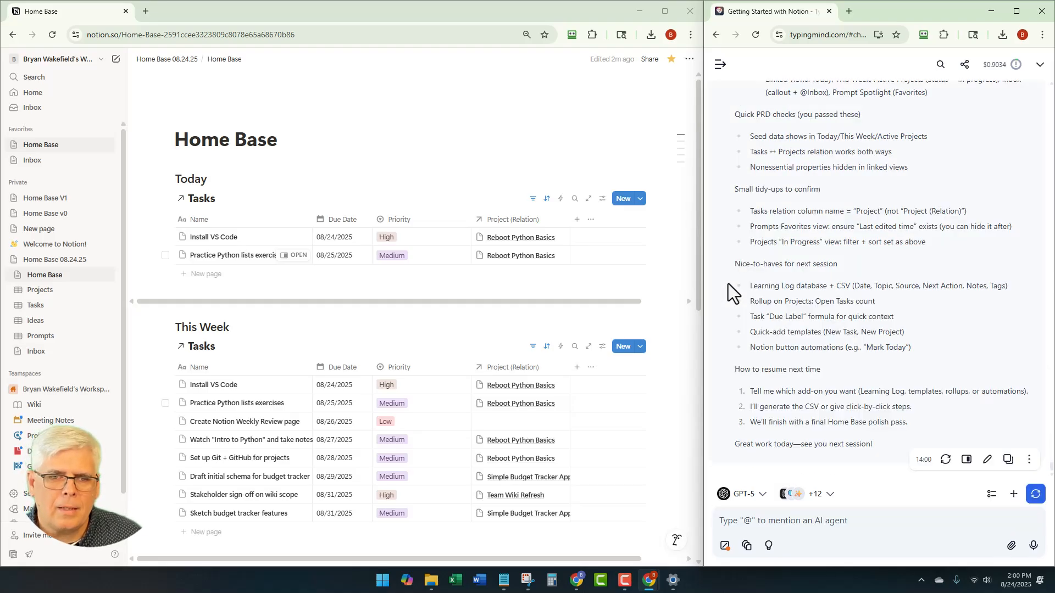
{"action": "scroll", "coordinate": [727, 283], "scroll_direction": "up", "scroll_amount": 20}
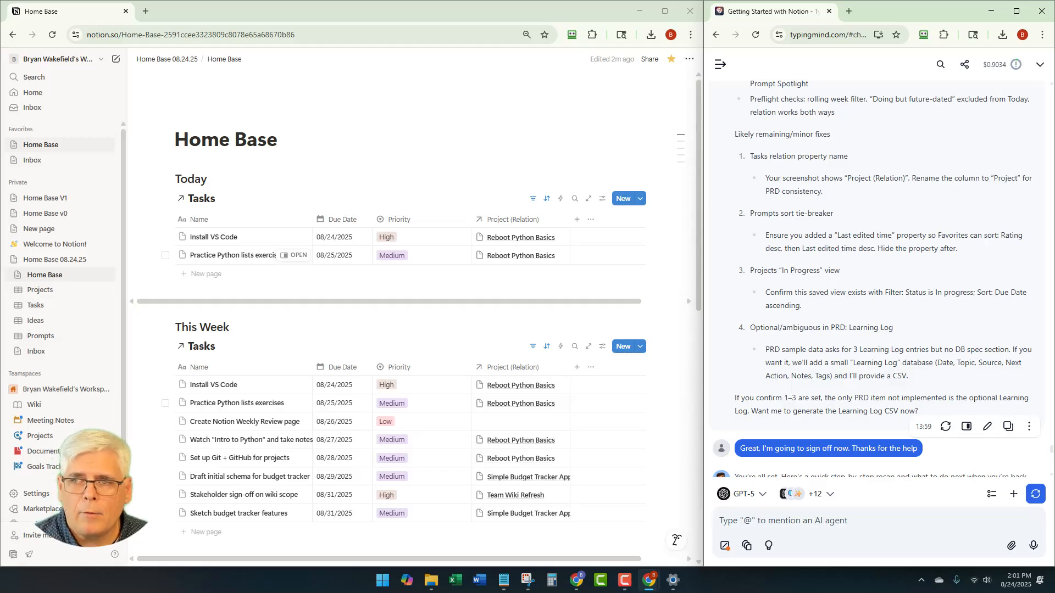
Switch to Home Base.txt in Notepad, maximize it, and review the PRD from the Home Base sections through the sample data
{"action": "left_click", "coordinate": [503, 580]}
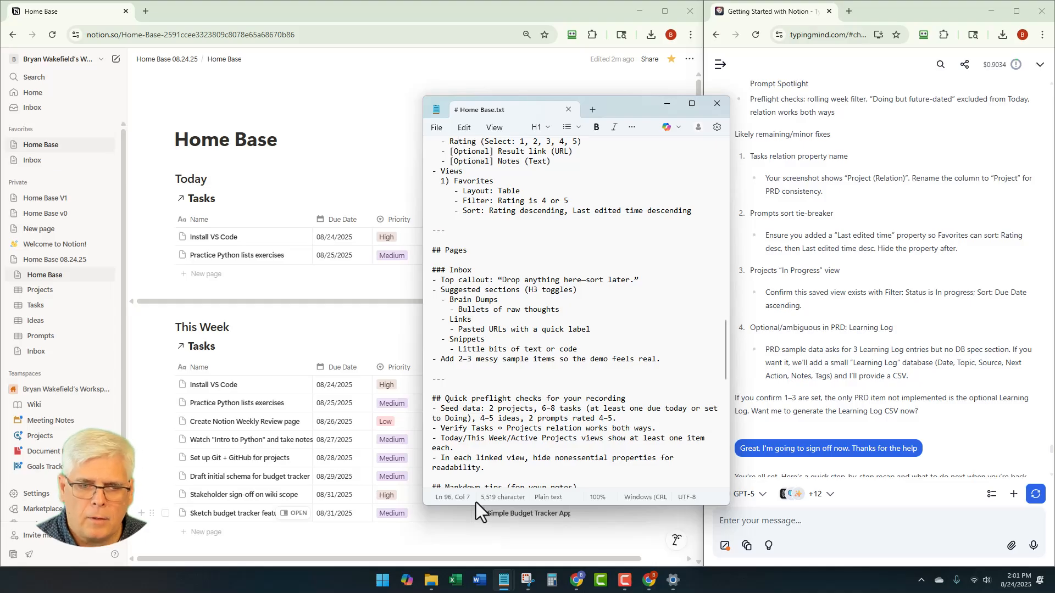
{"action": "left_click", "coordinate": [691, 104]}
{"action": "scroll", "coordinate": [345, 299], "scroll_direction": "up", "scroll_amount": 20}
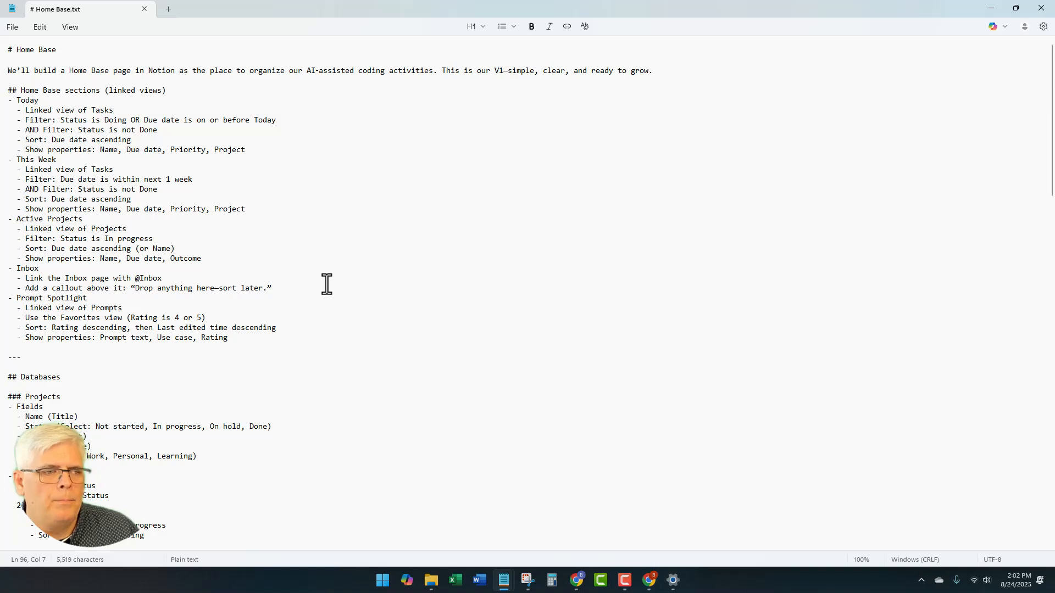
{"action": "scroll", "coordinate": [326, 284], "scroll_direction": "down", "scroll_amount": 4}
{"action": "scroll", "coordinate": [327, 284], "scroll_direction": "down", "scroll_amount": 18}
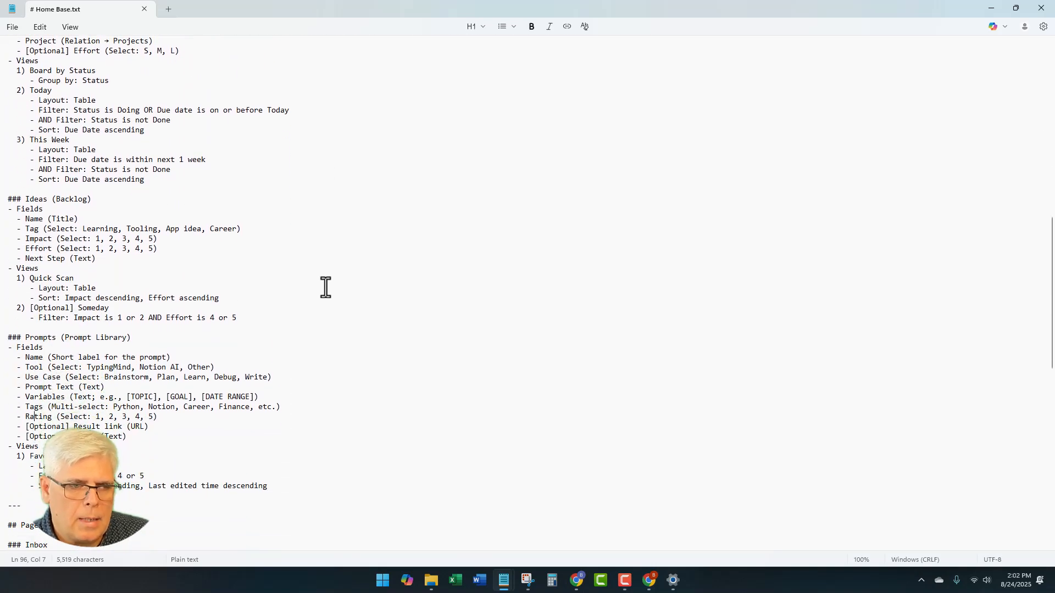
{"action": "scroll", "coordinate": [326, 287], "scroll_direction": "down", "scroll_amount": 10}
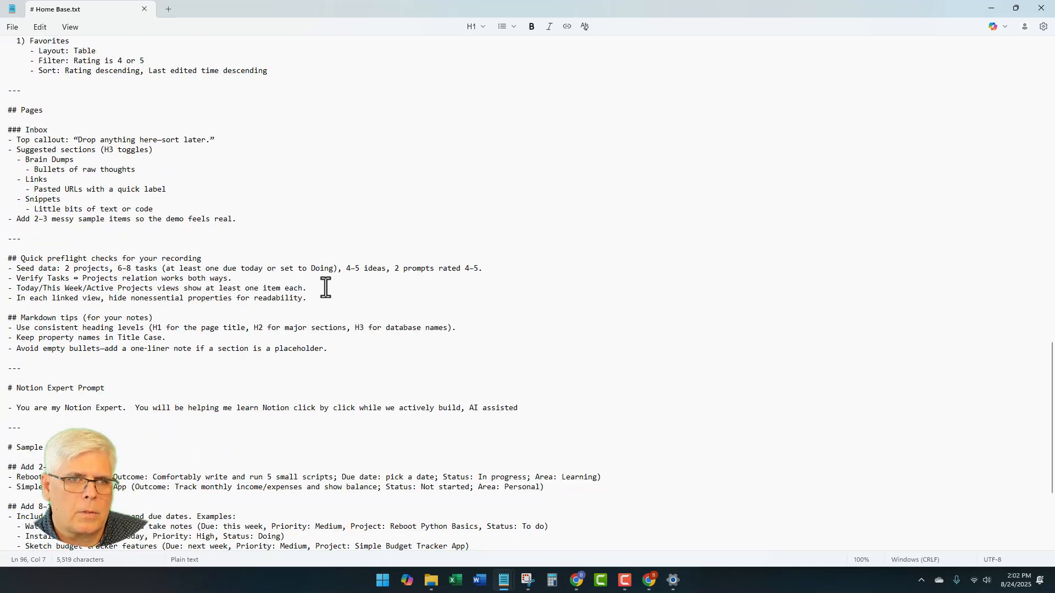
{"action": "scroll", "coordinate": [326, 287], "scroll_direction": "down", "scroll_amount": 5}
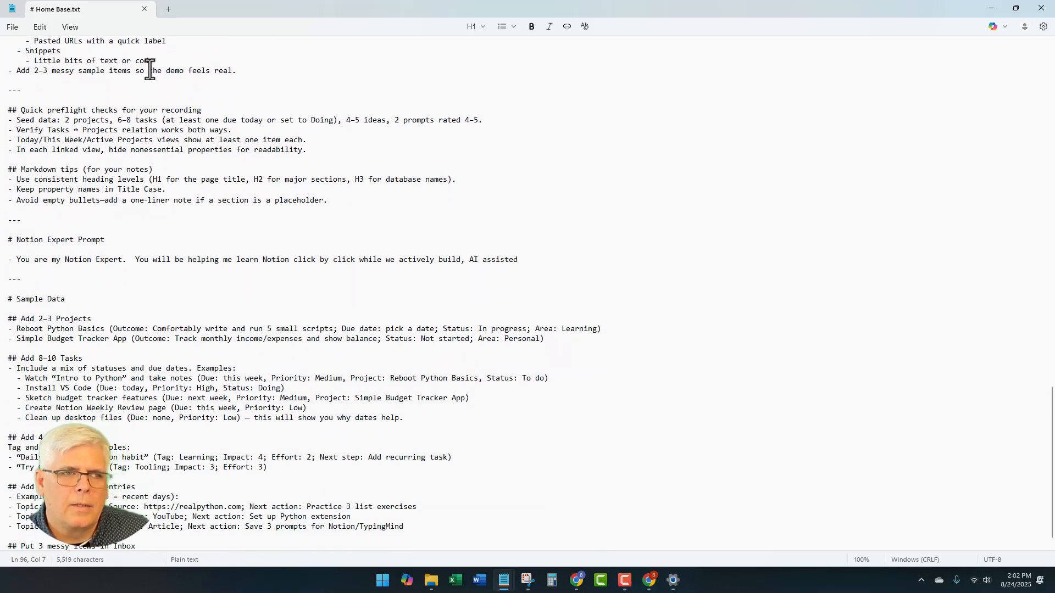
Close the Home Base.txt notes, minimize the assistant's browser window, and maximize the Notion window
{"action": "scroll", "coordinate": [313, 286], "scroll_direction": "up", "scroll_amount": 18}
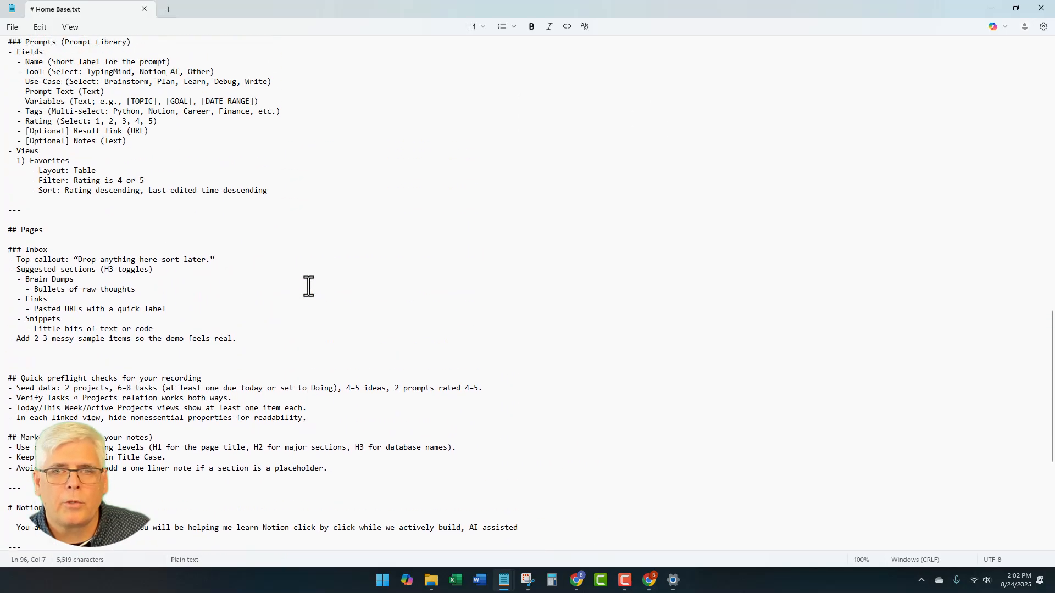
{"action": "left_click", "coordinate": [1041, 8]}
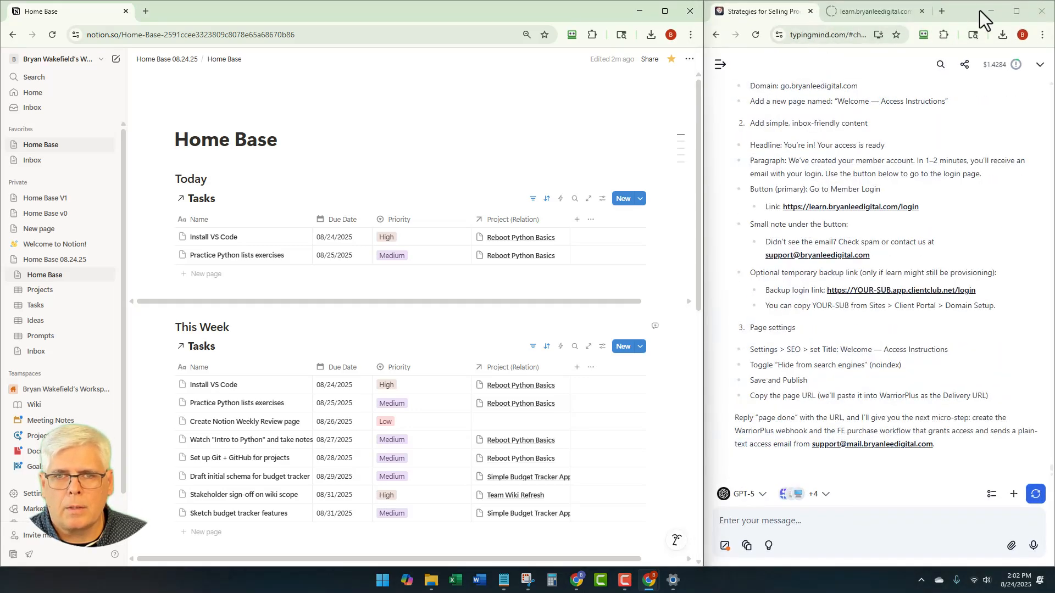
{"action": "left_click", "coordinate": [988, 13]}
{"action": "left_click", "coordinate": [664, 13]}
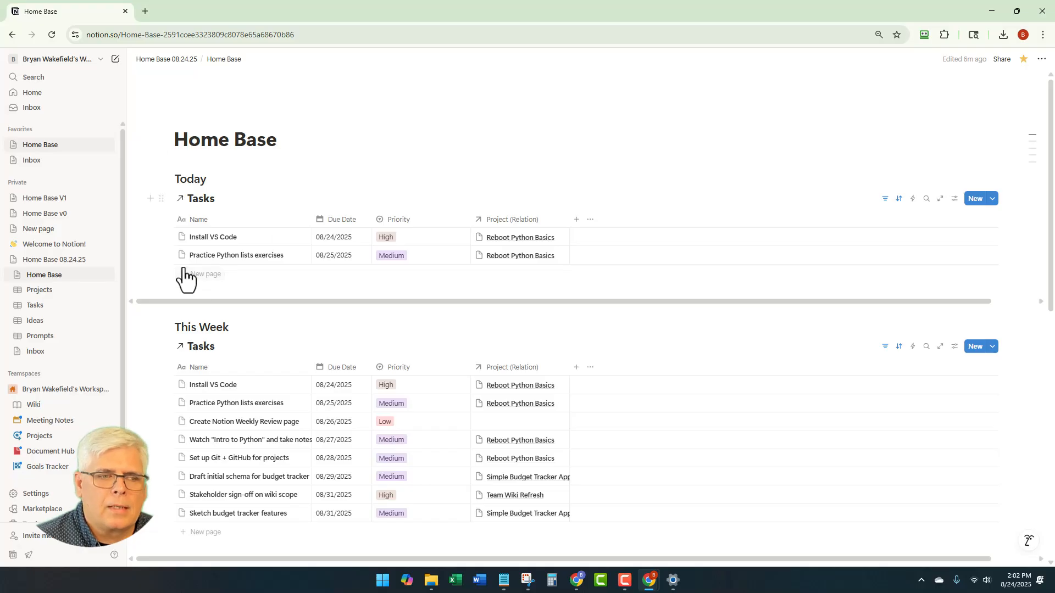
Look over the Home Base page from Today to Prompt Spotlight and collapse the Home Base 08.24.25 page tree
{"action": "scroll", "coordinate": [170, 330], "scroll_direction": "down", "scroll_amount": 4}
{"action": "scroll", "coordinate": [168, 278], "scroll_direction": "down", "scroll_amount": 3}
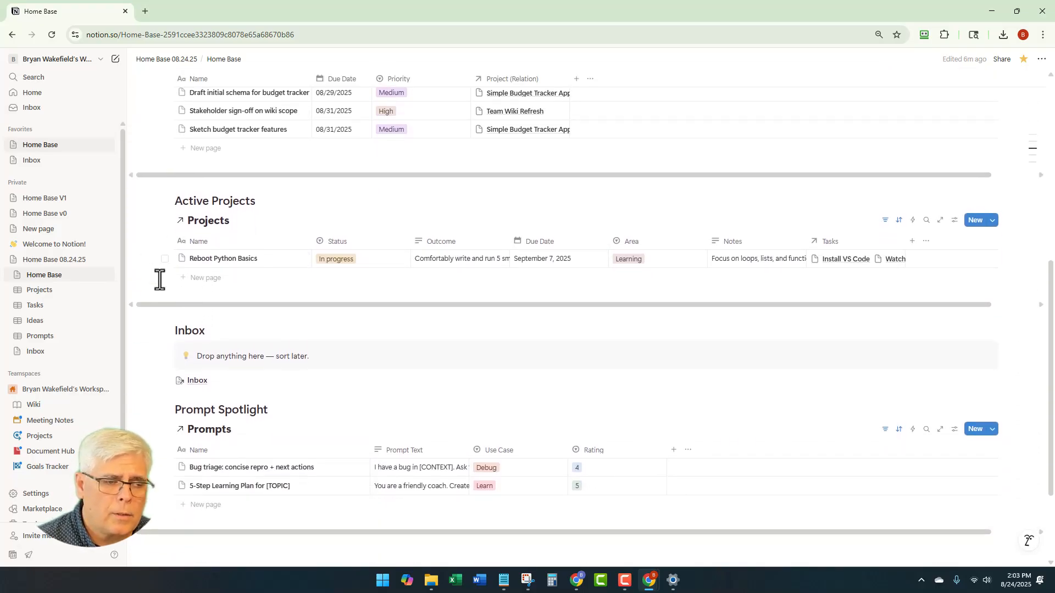
{"action": "scroll", "coordinate": [159, 280], "scroll_direction": "up", "scroll_amount": 7}
{"action": "left_click", "coordinate": [12, 259]}
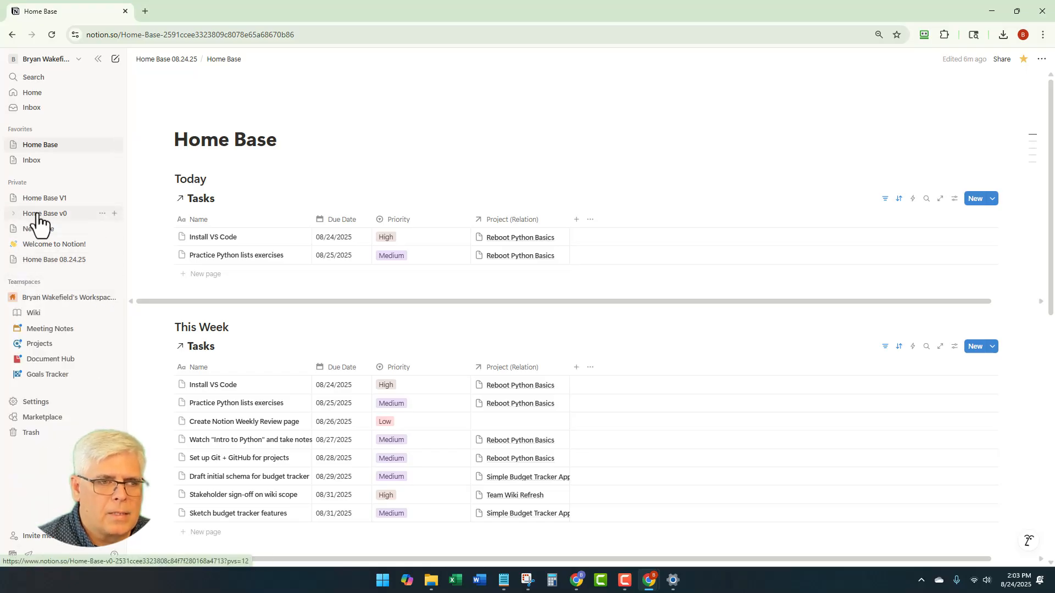
Open the earlier Home Base v0 page and review its sections from Today down to the Databases list
{"action": "left_click", "coordinate": [22, 215]}
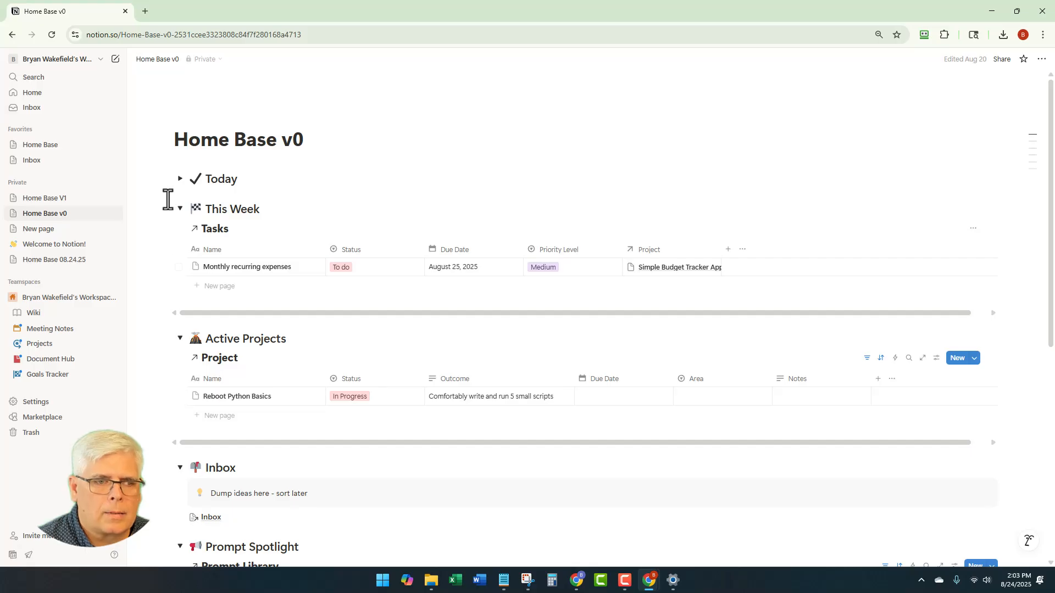
{"action": "scroll", "coordinate": [150, 297], "scroll_direction": "down", "scroll_amount": 6}
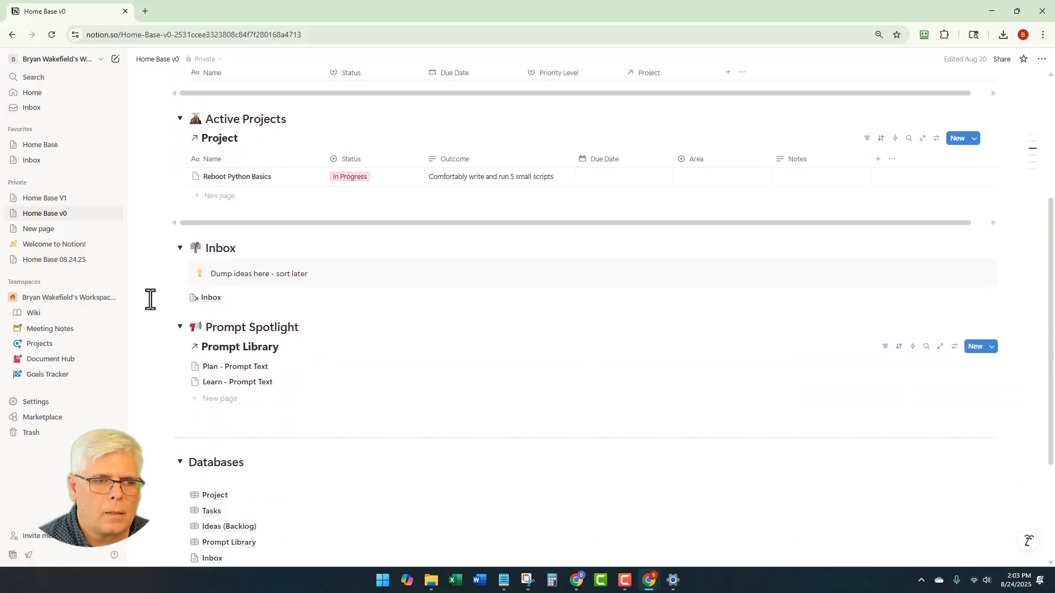
{"action": "scroll", "coordinate": [151, 299], "scroll_direction": "up", "scroll_amount": 5}
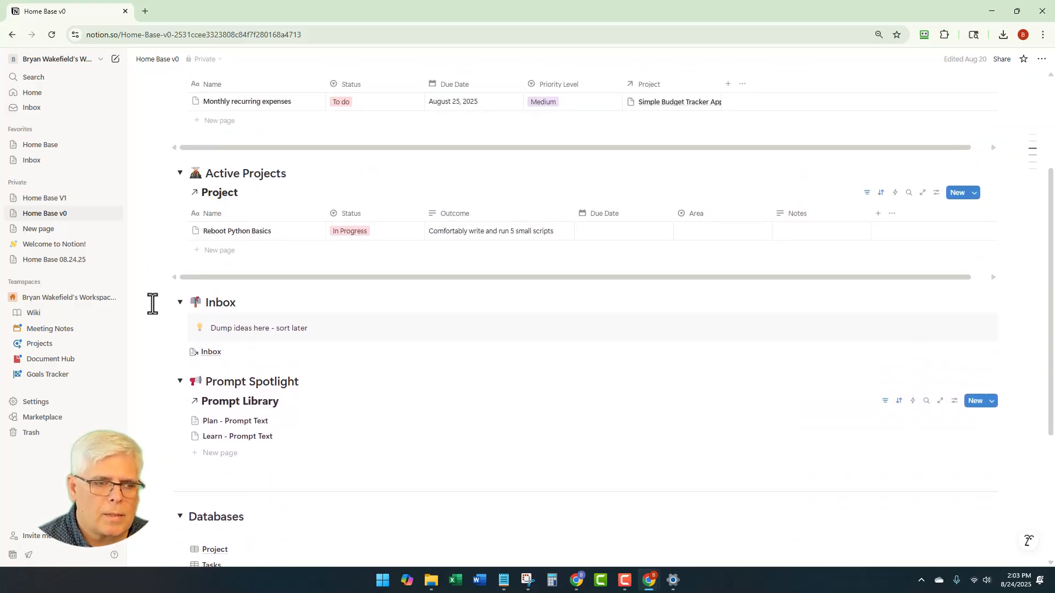
{"action": "scroll", "coordinate": [151, 303], "scroll_direction": "up", "scroll_amount": 3}
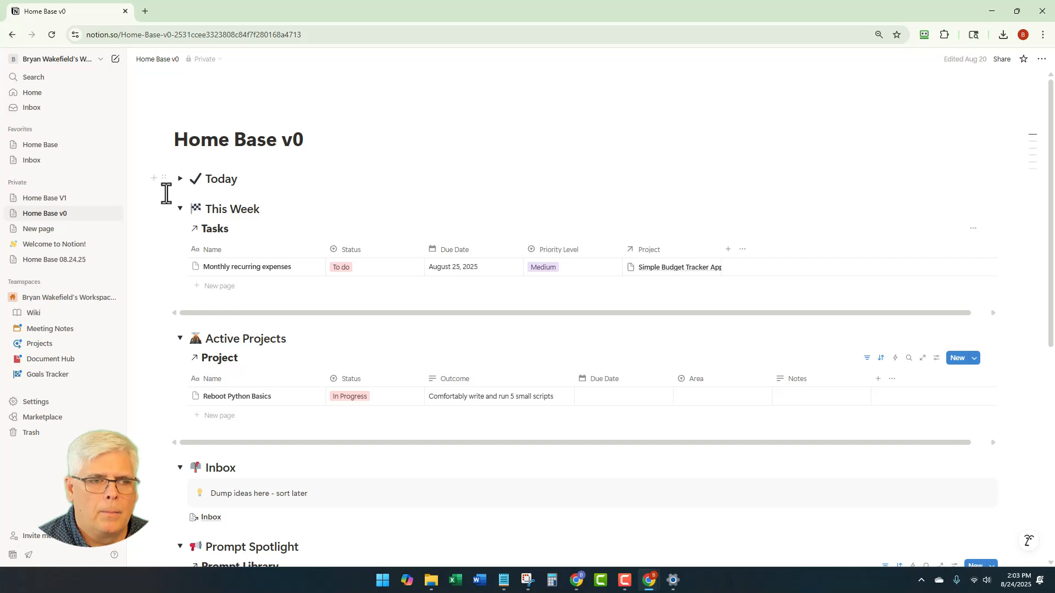
{"action": "scroll", "coordinate": [166, 198], "scroll_direction": "down", "scroll_amount": 2}
{"action": "scroll", "coordinate": [167, 205], "scroll_direction": "down", "scroll_amount": 3}
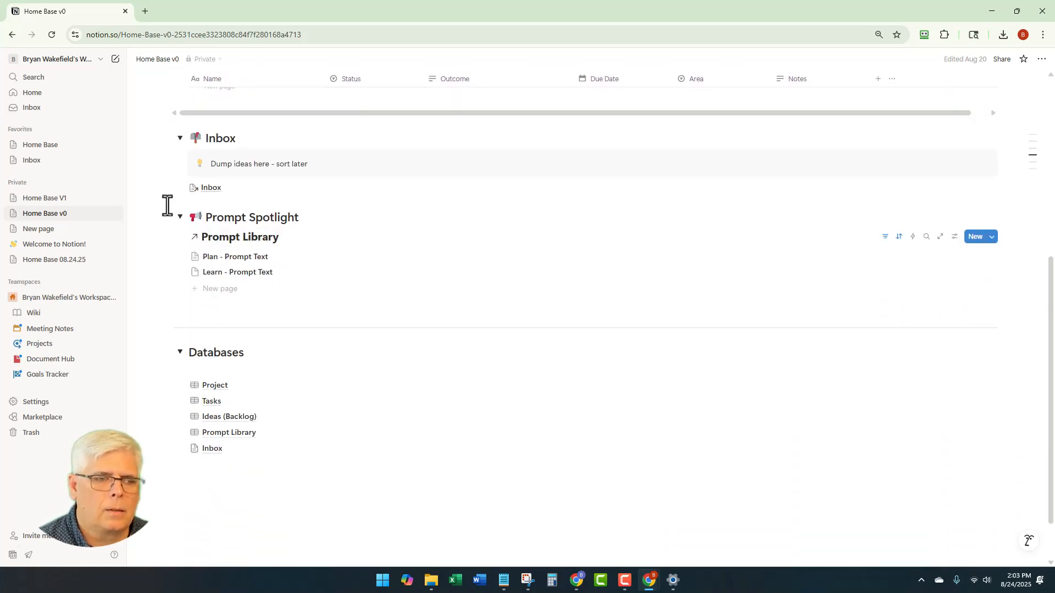
{"action": "scroll", "coordinate": [166, 205], "scroll_direction": "up", "scroll_amount": 5}
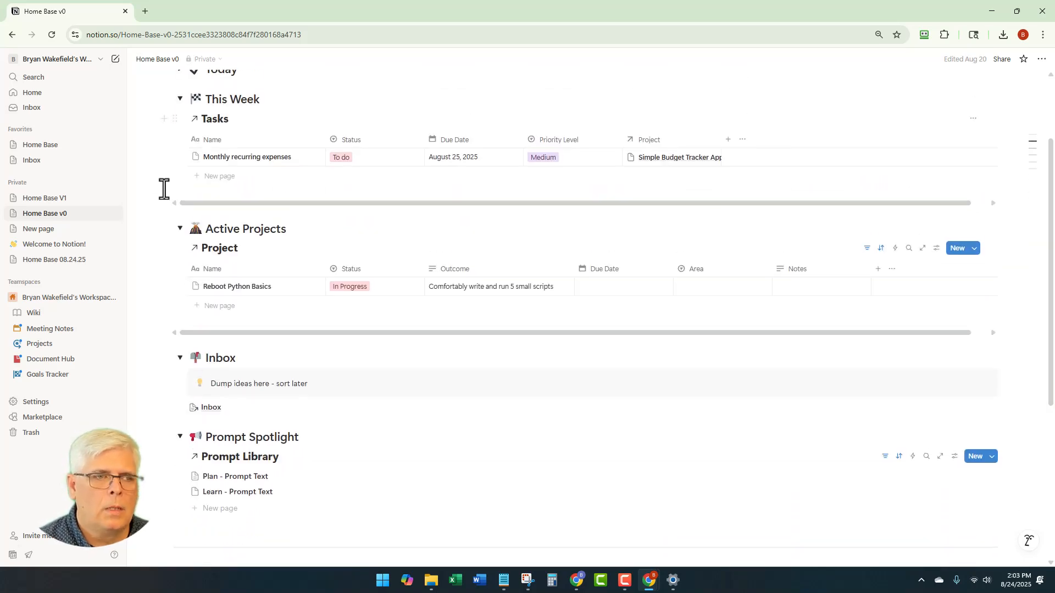
Open the Home Base V1 page and review its task, project, inbox, ideas and prompt tables
{"action": "left_click", "coordinate": [52, 199]}
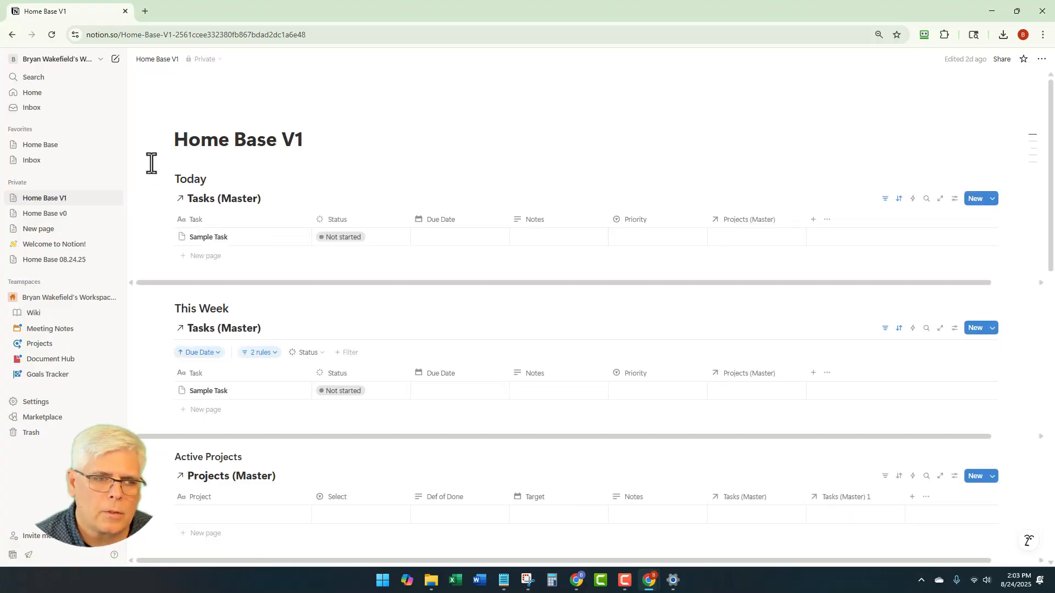
{"action": "scroll", "coordinate": [154, 161], "scroll_direction": "down", "scroll_amount": 3}
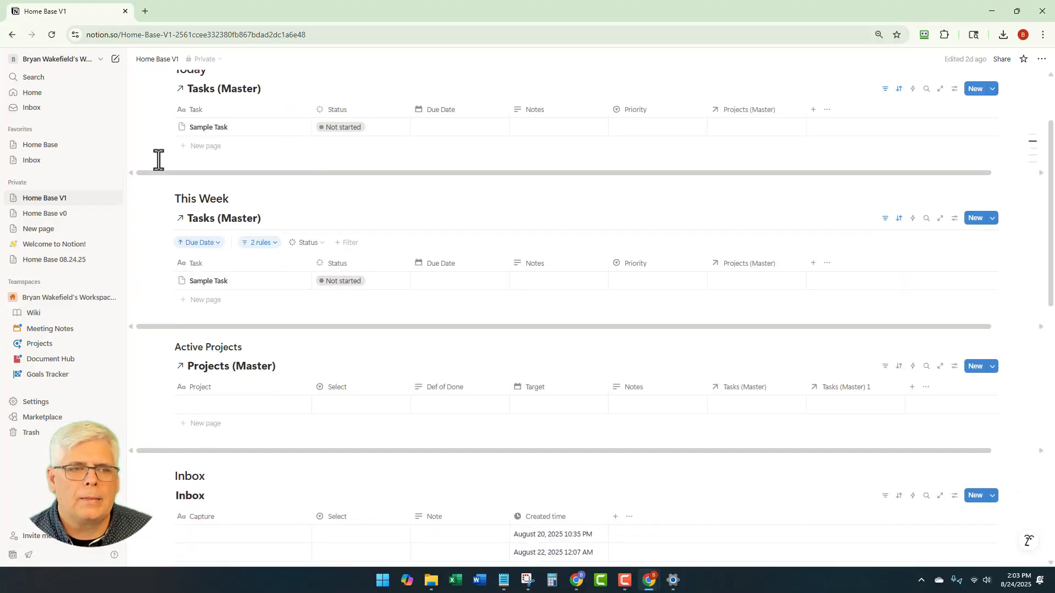
{"action": "scroll", "coordinate": [158, 160], "scroll_direction": "down", "scroll_amount": 5}
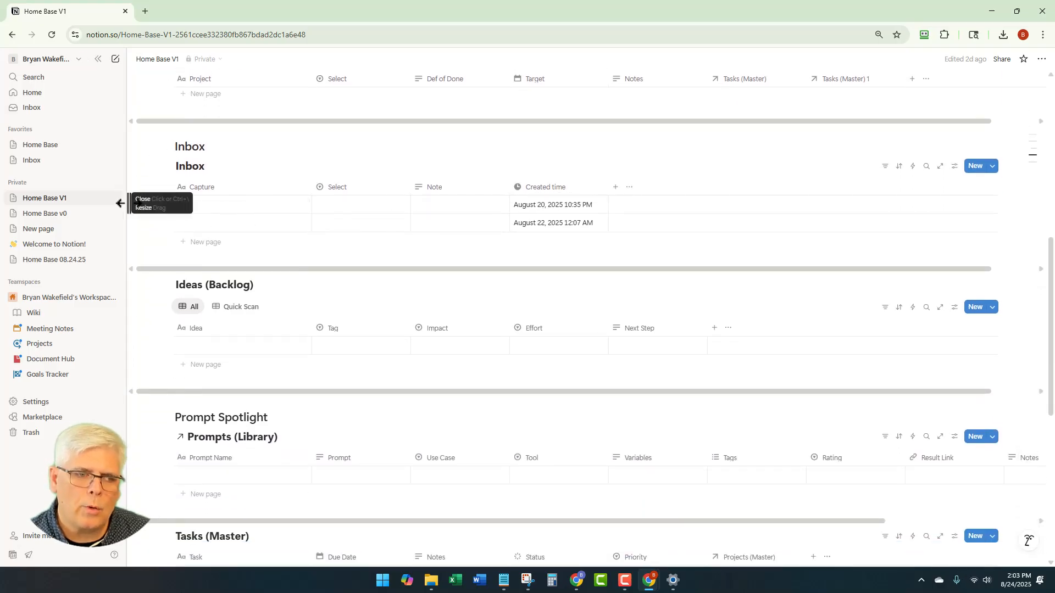
{"action": "scroll", "coordinate": [144, 213], "scroll_direction": "down", "scroll_amount": 5}
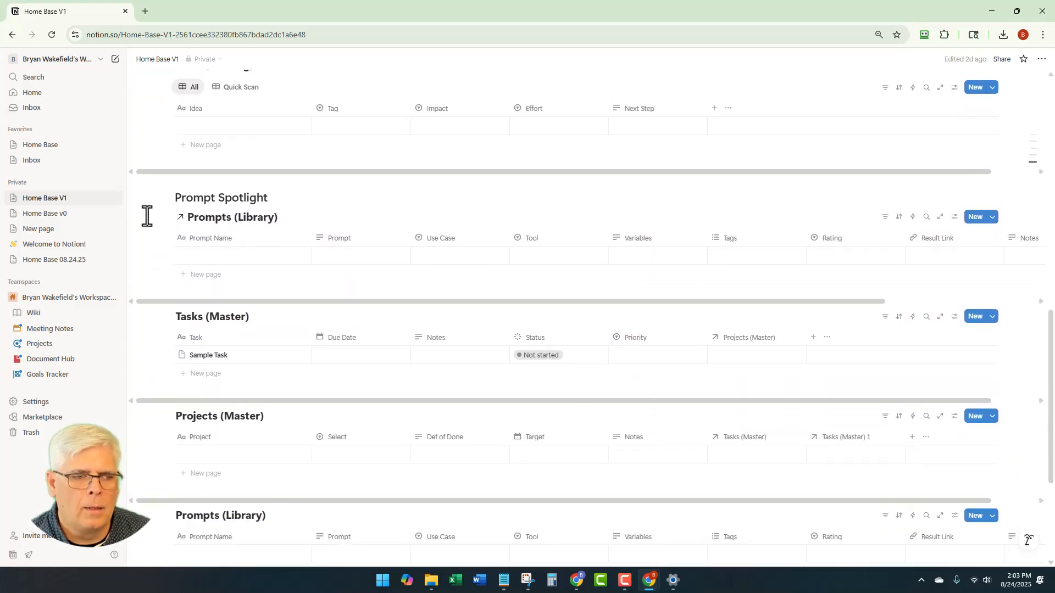
{"action": "scroll", "coordinate": [151, 196], "scroll_direction": "down", "scroll_amount": 3}
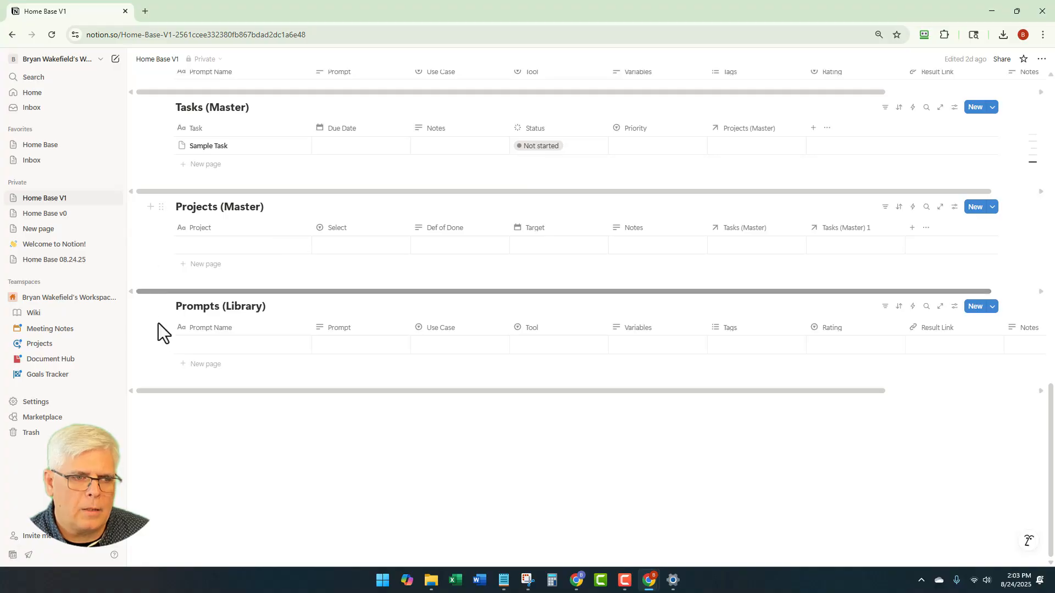
{"action": "scroll", "coordinate": [159, 314], "scroll_direction": "up", "scroll_amount": 1}
{"action": "scroll", "coordinate": [160, 314], "scroll_direction": "up", "scroll_amount": 15}
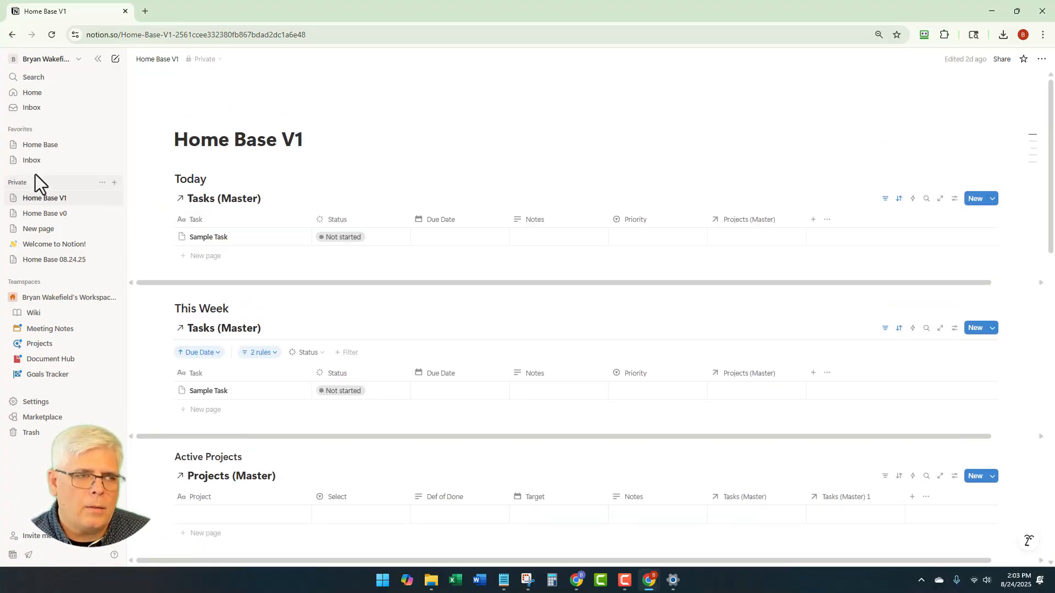
Return to the favorited Home Base page, review its sections, and add a blank task row under Today
{"action": "left_click", "coordinate": [42, 148]}
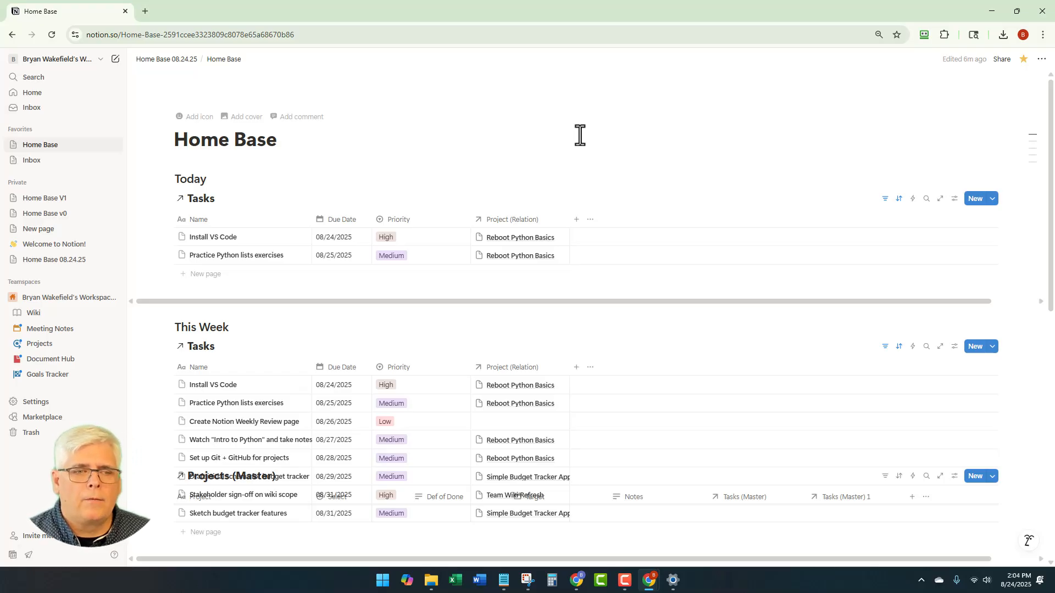
{"action": "scroll", "coordinate": [632, 208], "scroll_direction": "down", "scroll_amount": 2}
{"action": "scroll", "coordinate": [666, 251], "scroll_direction": "up", "scroll_amount": 3}
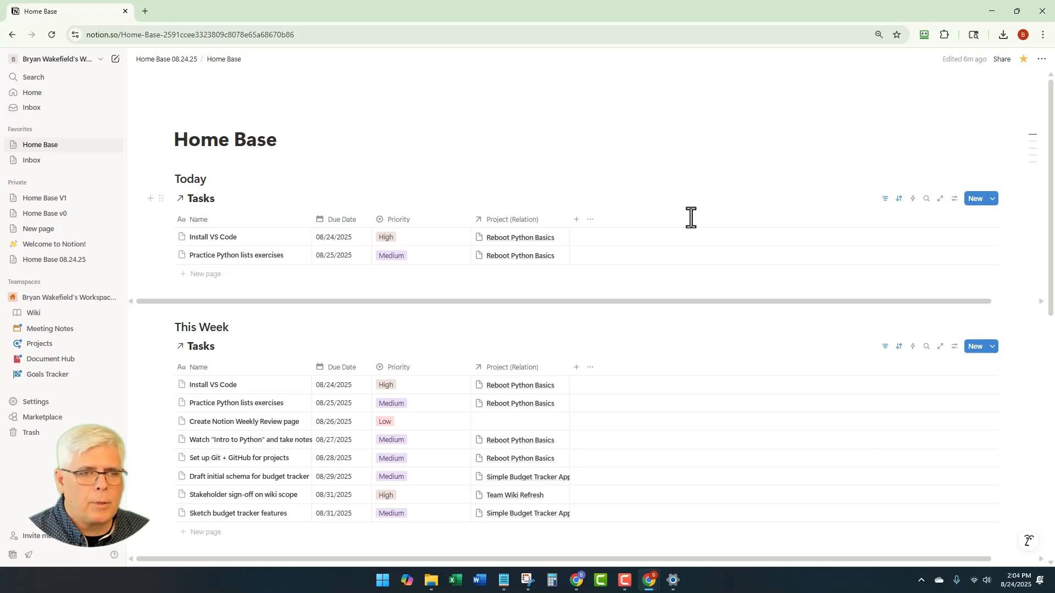
{"action": "scroll", "coordinate": [374, 278], "scroll_direction": "down", "scroll_amount": 3}
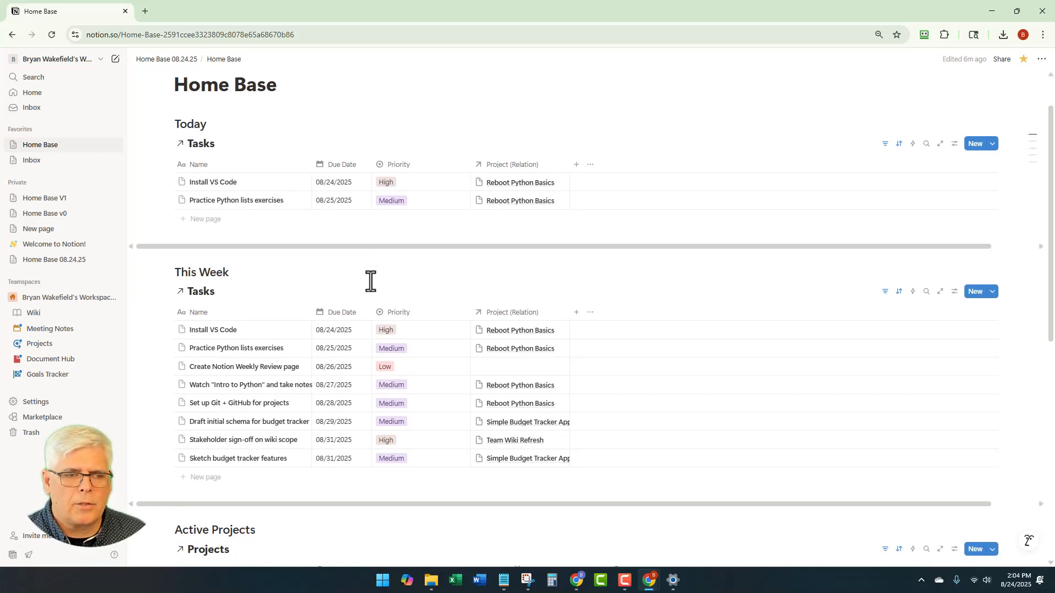
{"action": "scroll", "coordinate": [372, 308], "scroll_direction": "down", "scroll_amount": 4}
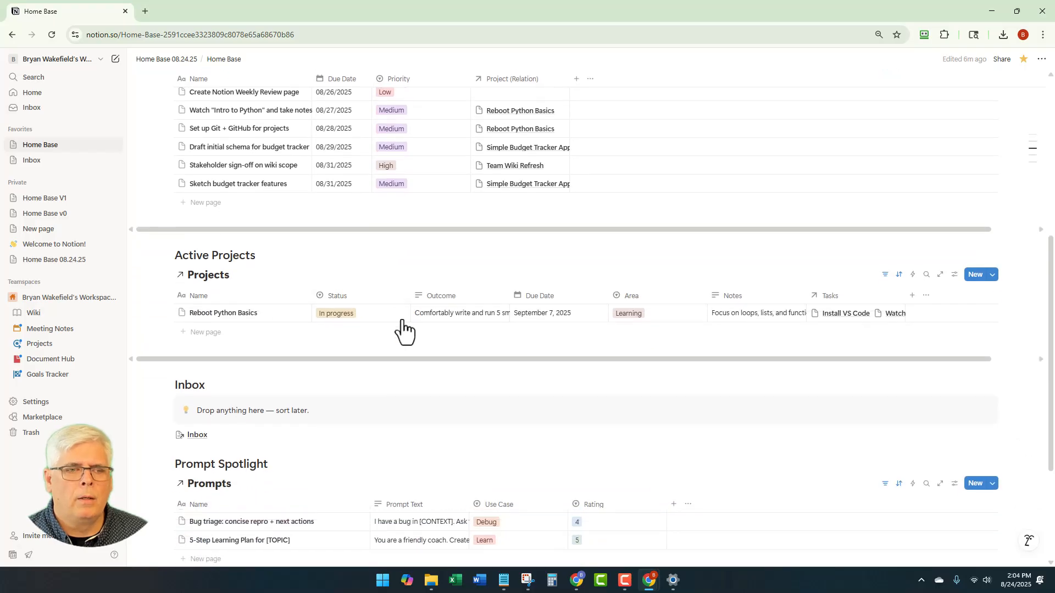
{"action": "scroll", "coordinate": [365, 299], "scroll_direction": "up", "scroll_amount": 7}
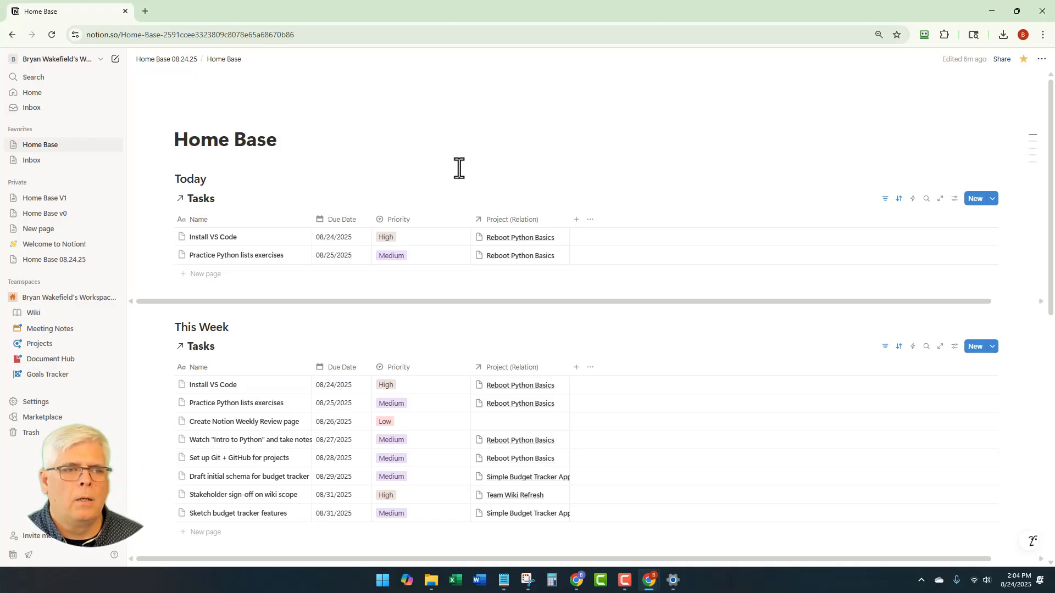
{"action": "scroll", "coordinate": [252, 259], "scroll_direction": "down", "scroll_amount": 1}
{"action": "scroll", "coordinate": [216, 259], "scroll_direction": "up", "scroll_amount": 1}
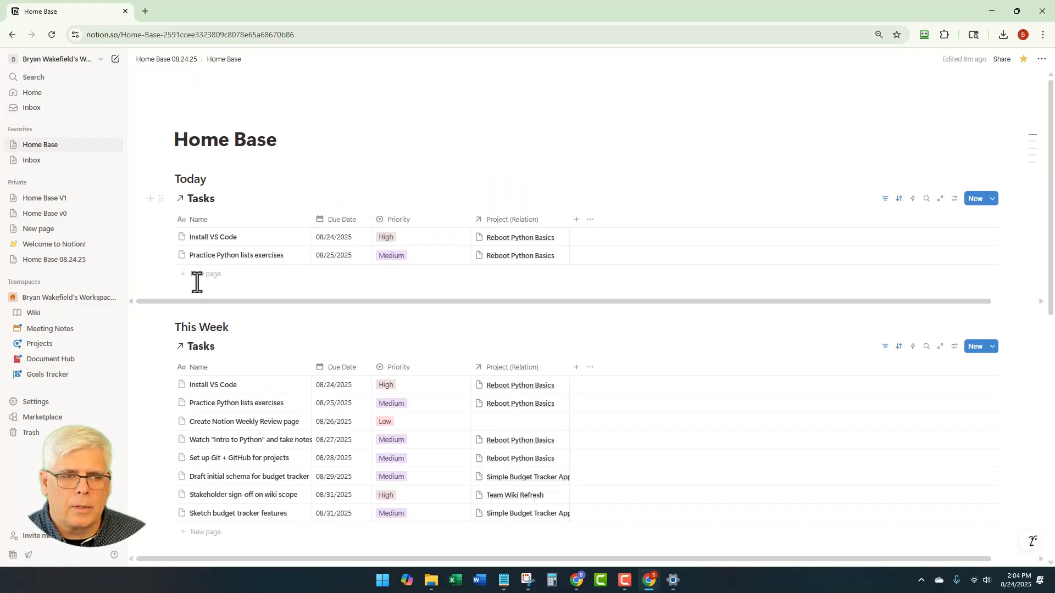
{"action": "left_click", "coordinate": [205, 278]}
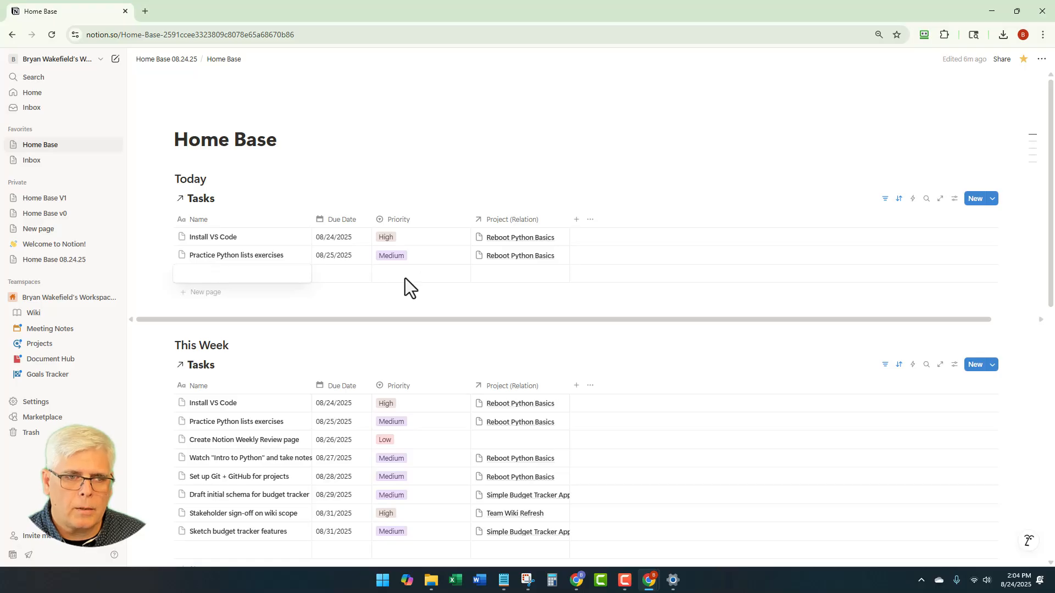
Open the parent page Home Base 08.24.25 and insert a divider below the Inbox link
{"action": "left_click", "coordinate": [171, 60]}
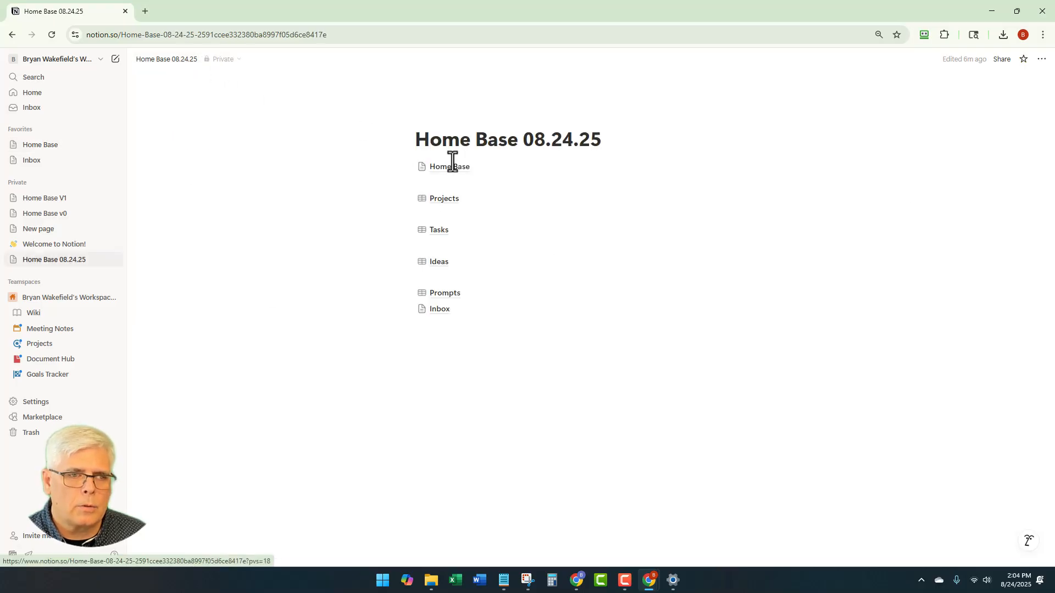
{"action": "left_click", "coordinate": [441, 343]}
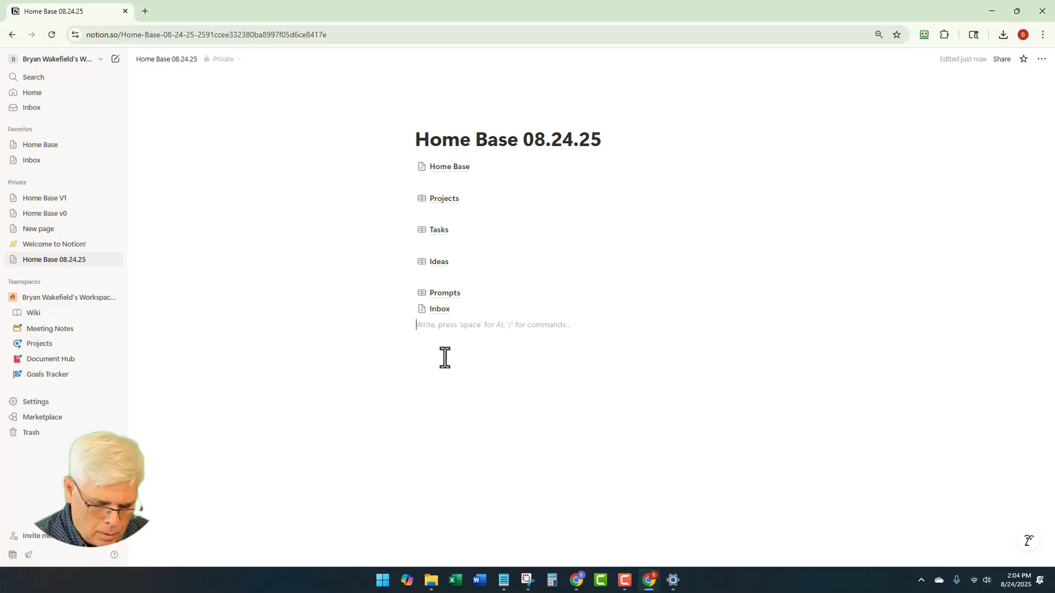
{"action": "right_click", "coordinate": [445, 358]}
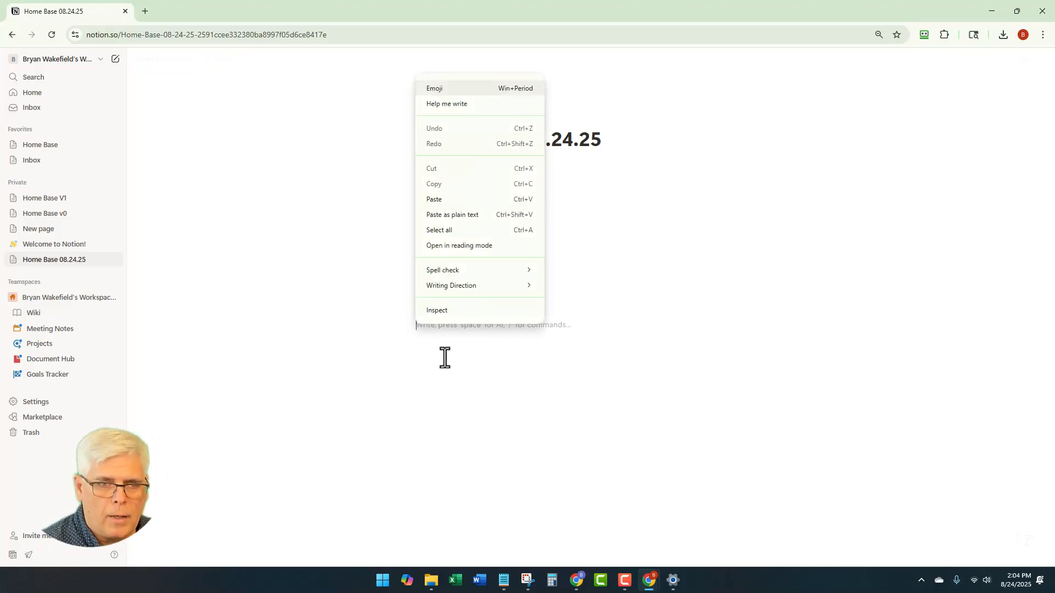
{"action": "key", "text": "Escape"}
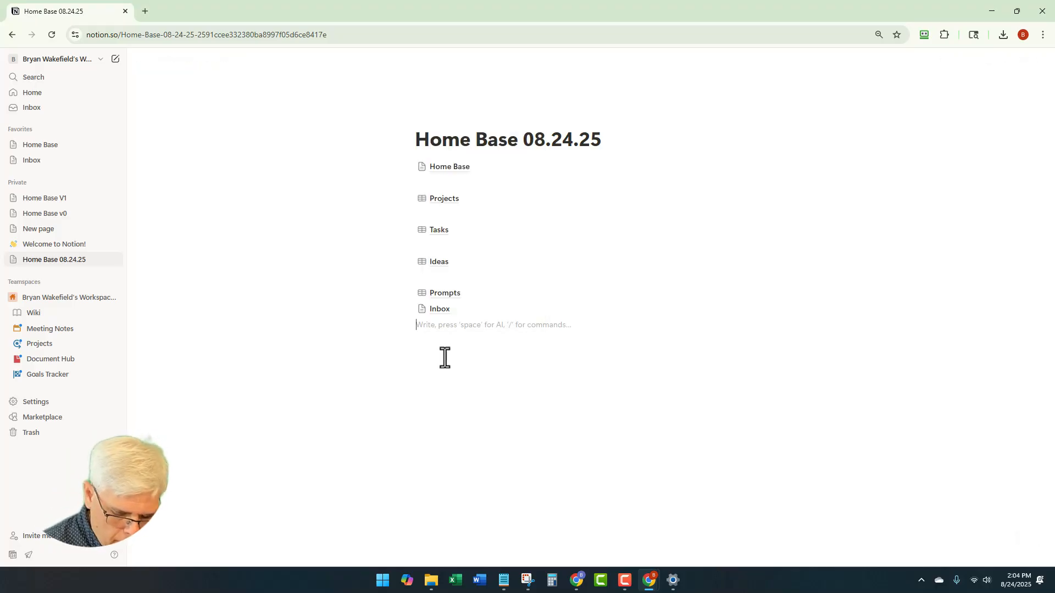
{"action": "type", "text": "/div"}
{"action": "key", "text": "Return"}
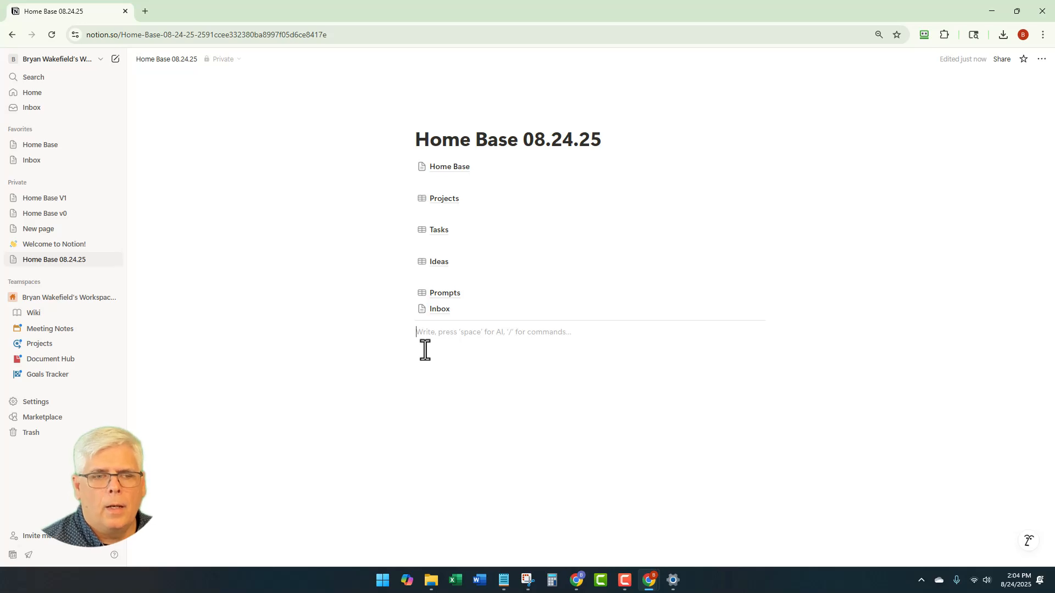
Add a Heading 3 titled "Databases" below the divider
{"action": "type", "text": "/h3"}
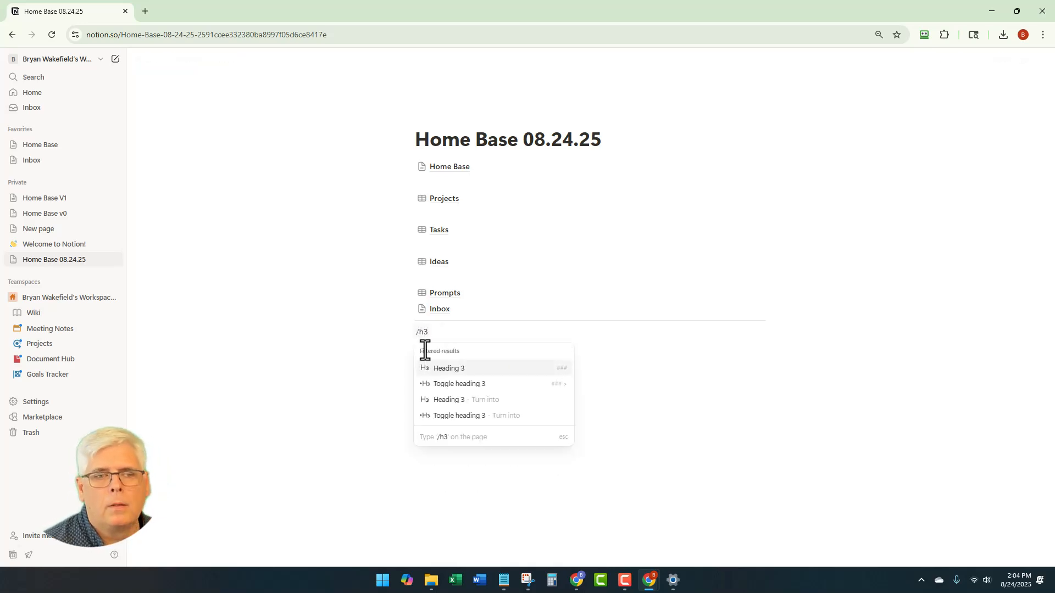
{"action": "key", "text": "Return"}
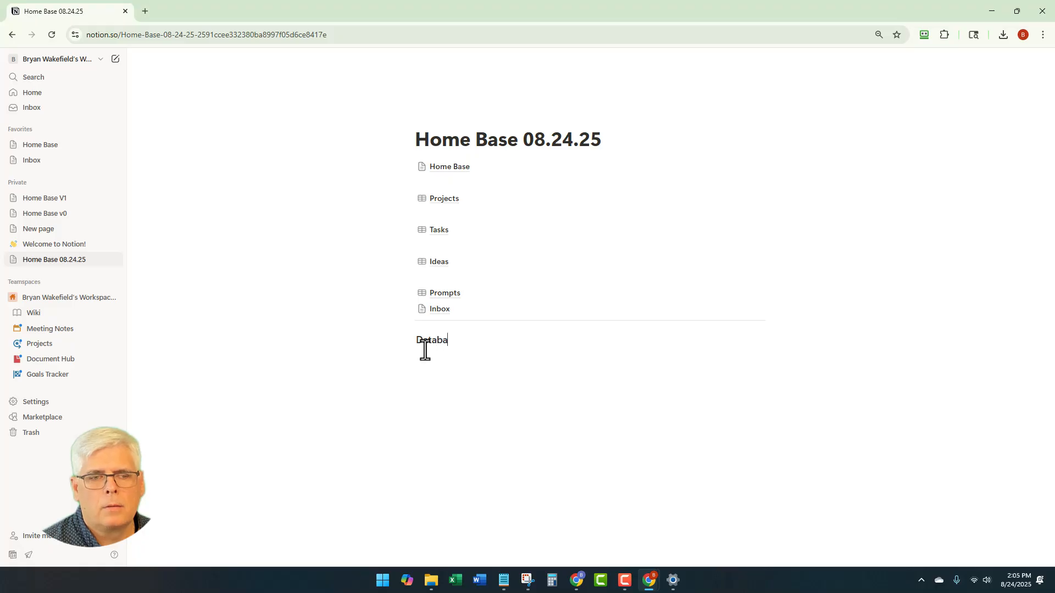
{"action": "type", "text": "Databases"}
{"action": "key", "text": "Return"}
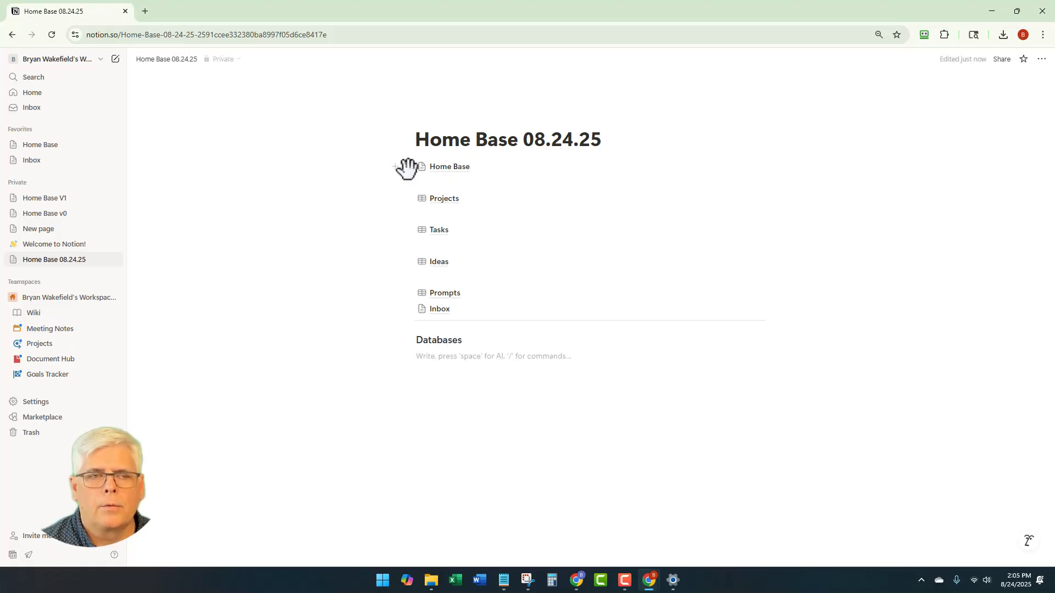
Move the Projects, Tasks, Ideas and Prompts databases under the Databases heading in that order, and shift the Inbox link up one line
{"action": "left_click_drag", "start_coordinate": [405, 198], "coordinate": [424, 355]}
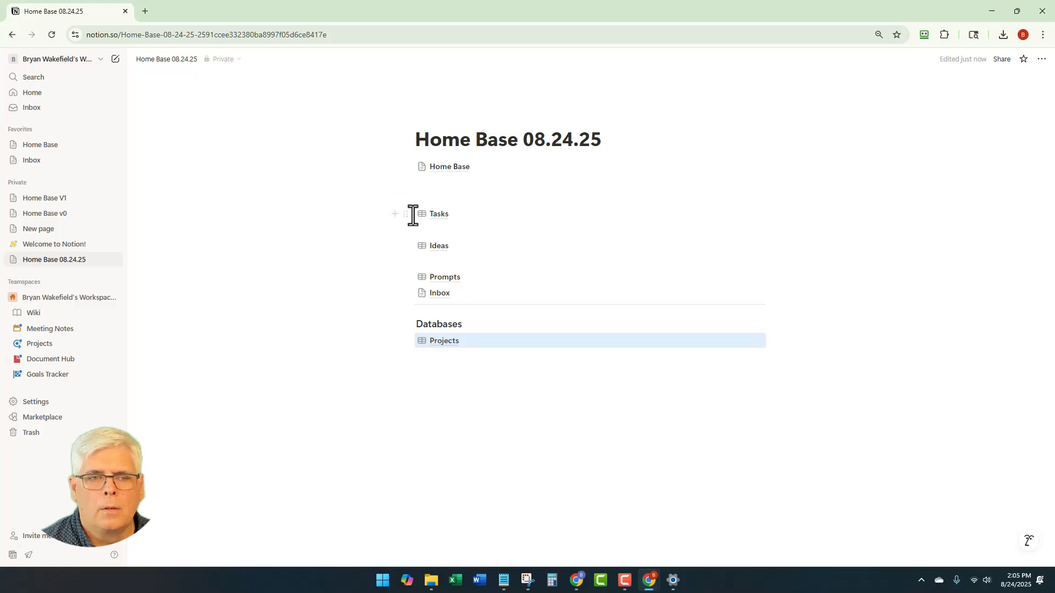
{"action": "left_click_drag", "start_coordinate": [405, 212], "coordinate": [421, 349]}
{"action": "left_click_drag", "start_coordinate": [405, 240], "coordinate": [413, 351]}
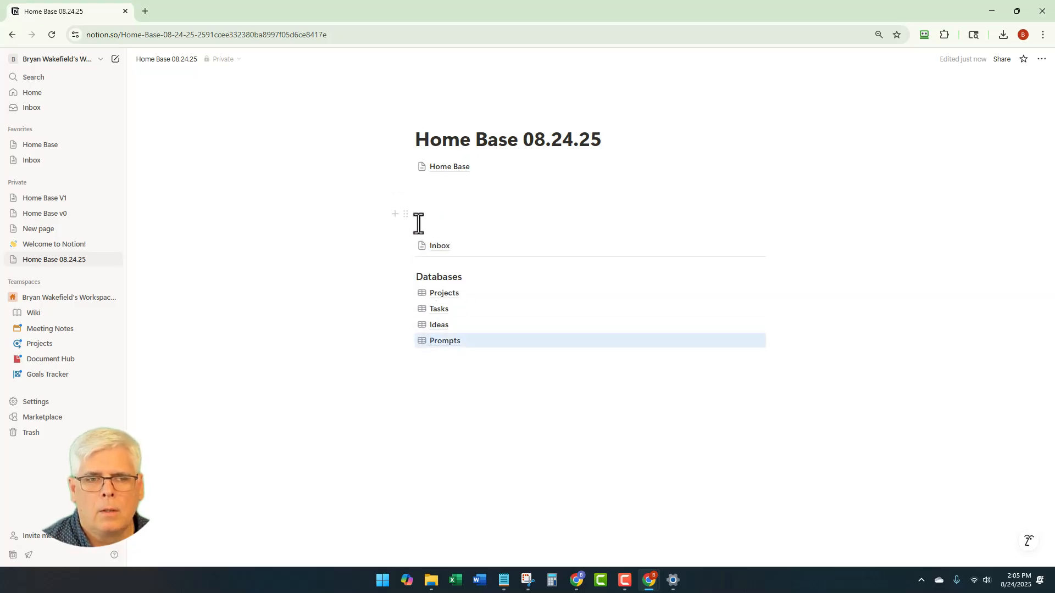
{"action": "mouse_move", "coordinate": [404, 244]}
{"action": "left_mouse_down"}
{"action": "mouse_move", "coordinate": [405, 200]}
{"action": "mouse_move", "coordinate": [407, 230]}
{"action": "left_mouse_up"}
{"action": "left_click", "coordinate": [413, 204]}
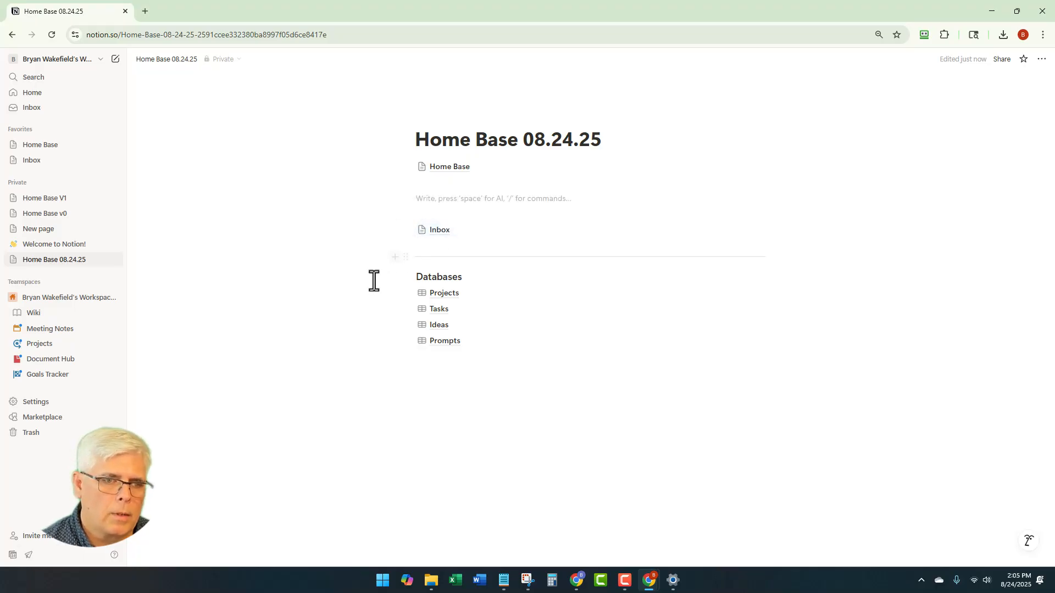
Insert a divider below the Home Base link and add a Heading 3 titled "Pages" under it
{"action": "type", "text": "/div"}
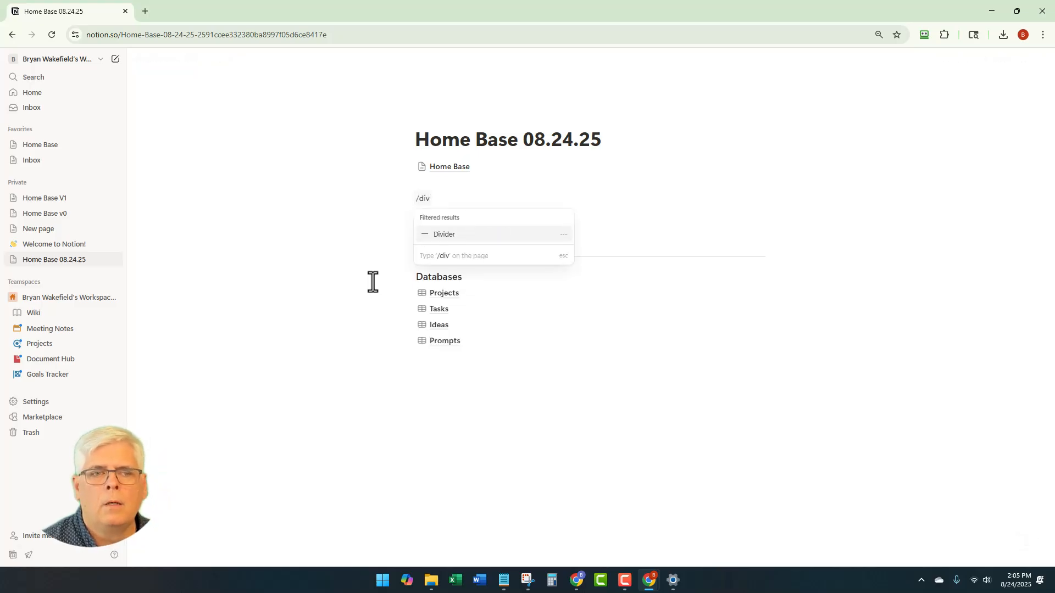
{"action": "key", "text": "Return"}
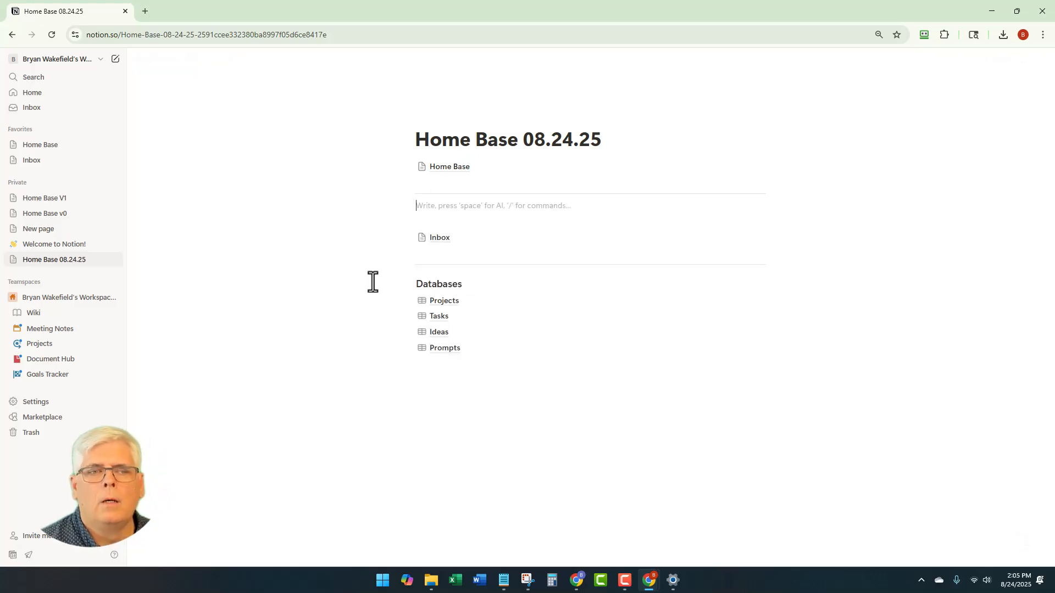
{"action": "type", "text": "/h3"}
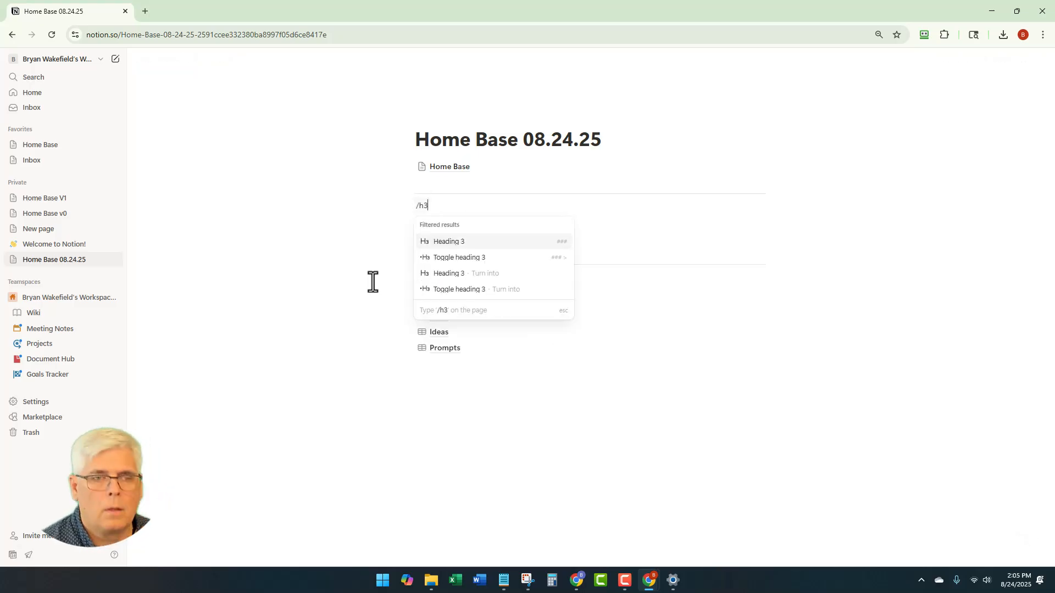
{"action": "key", "text": "Return"}
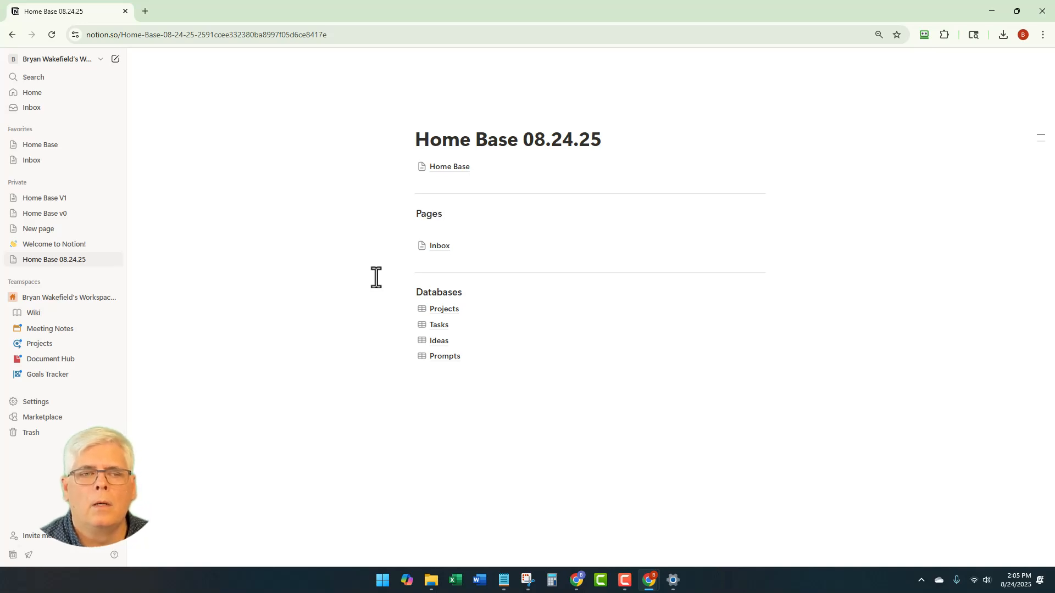
Remove the blank line between the Pages heading and the Inbox link
{"action": "left_click", "coordinate": [419, 263]}
{"action": "key", "text": "Up"}
{"action": "key", "text": "Up"}
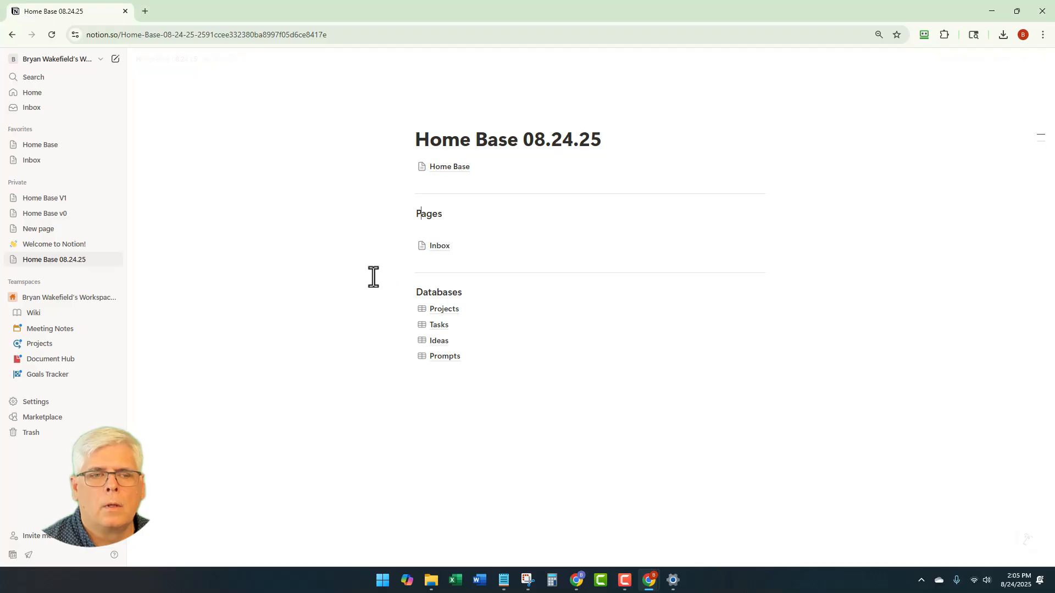
{"action": "key", "text": "Down"}
{"action": "key", "text": "Delete"}
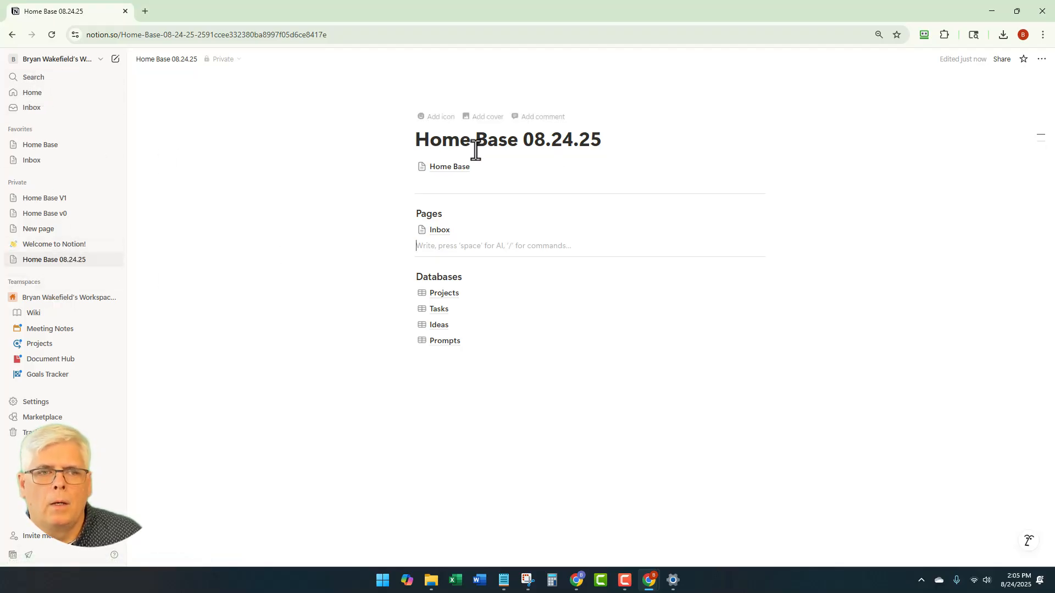
Open the favorited Inbox page and review it, followed by the favorited Home Base page from Today down to Prompt Spotlight
{"action": "mouse_move", "coordinate": [441, 168]}
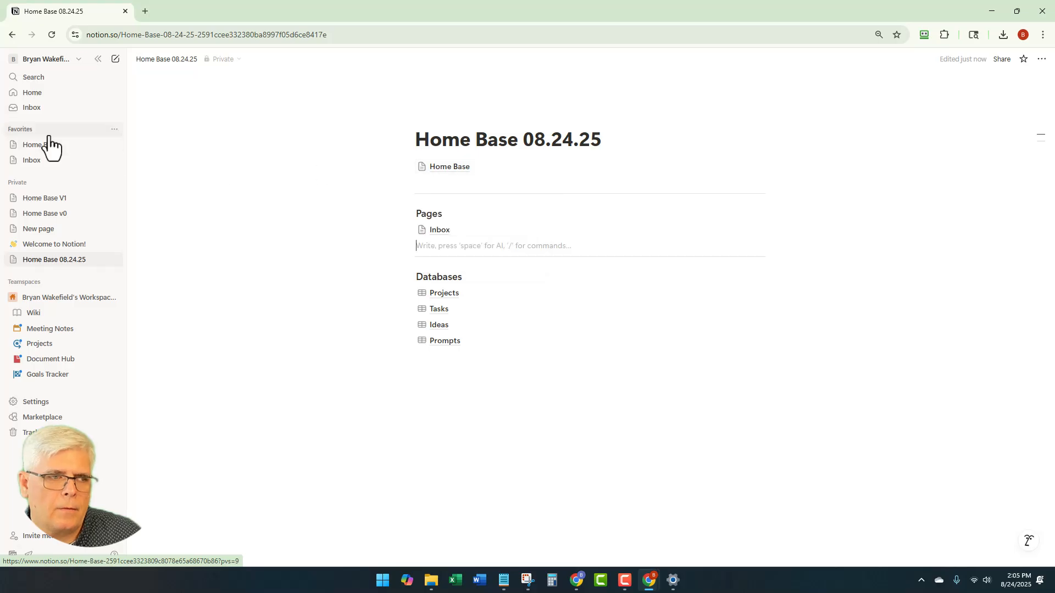
{"action": "left_click", "coordinate": [37, 164]}
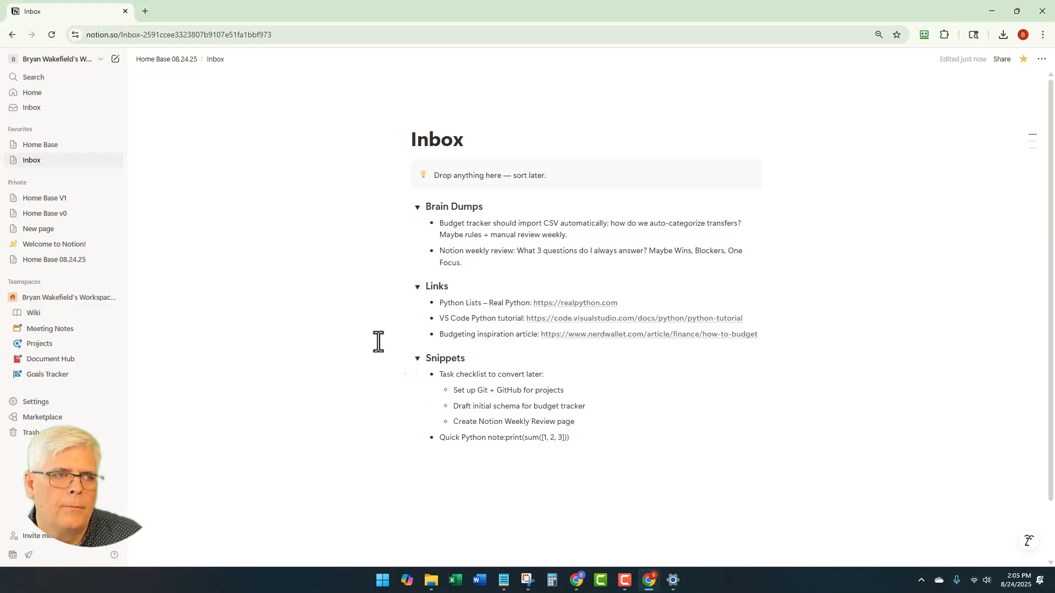
{"action": "left_click", "coordinate": [39, 147]}
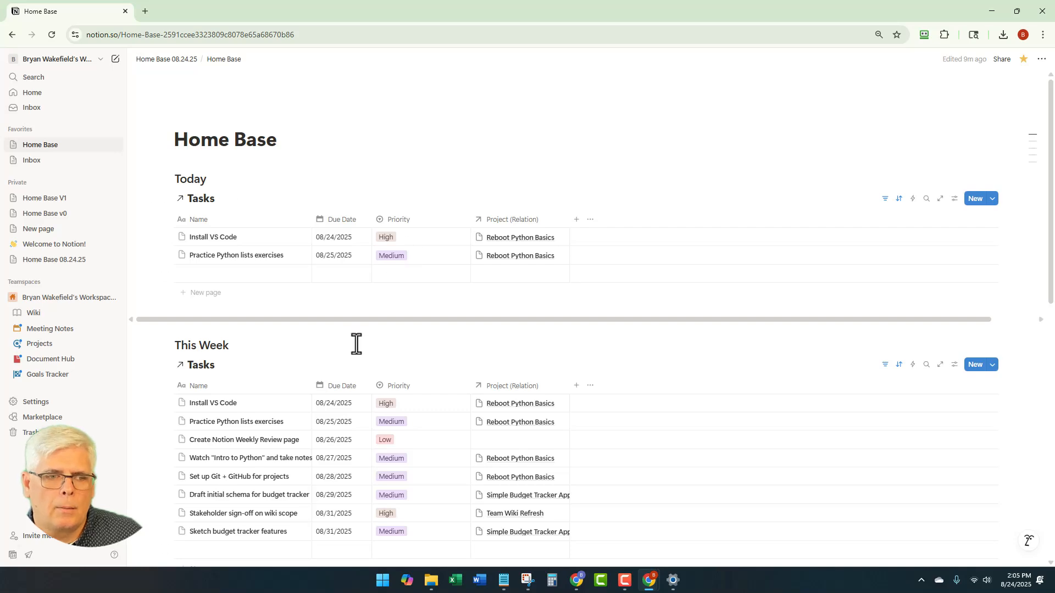
{"action": "scroll", "coordinate": [330, 330], "scroll_direction": "down", "scroll_amount": 3}
{"action": "scroll", "coordinate": [275, 208], "scroll_direction": "up", "scroll_amount": 3}
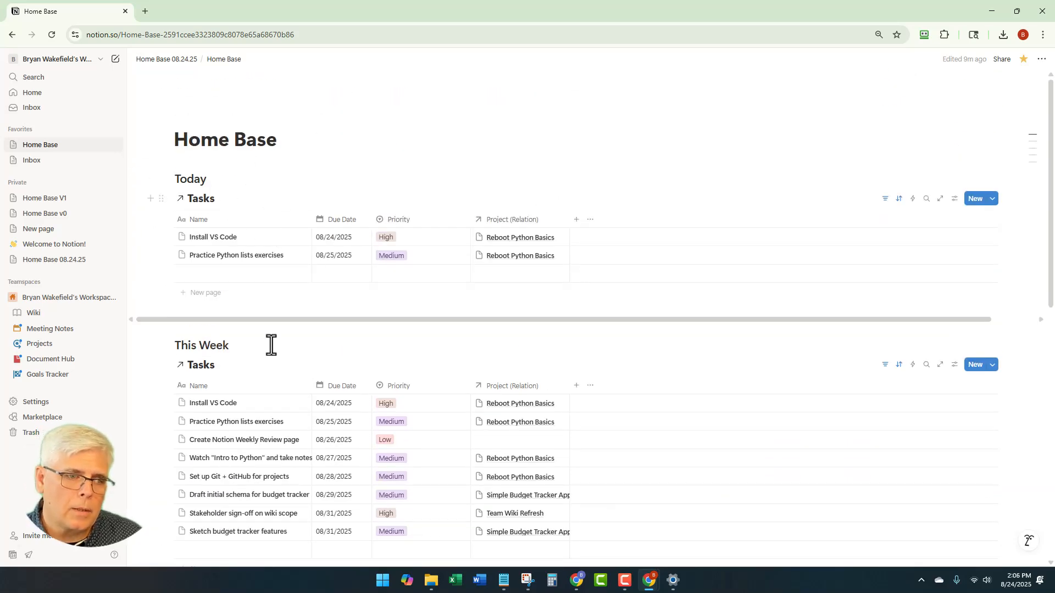
{"action": "scroll", "coordinate": [271, 345], "scroll_direction": "down", "scroll_amount": 6}
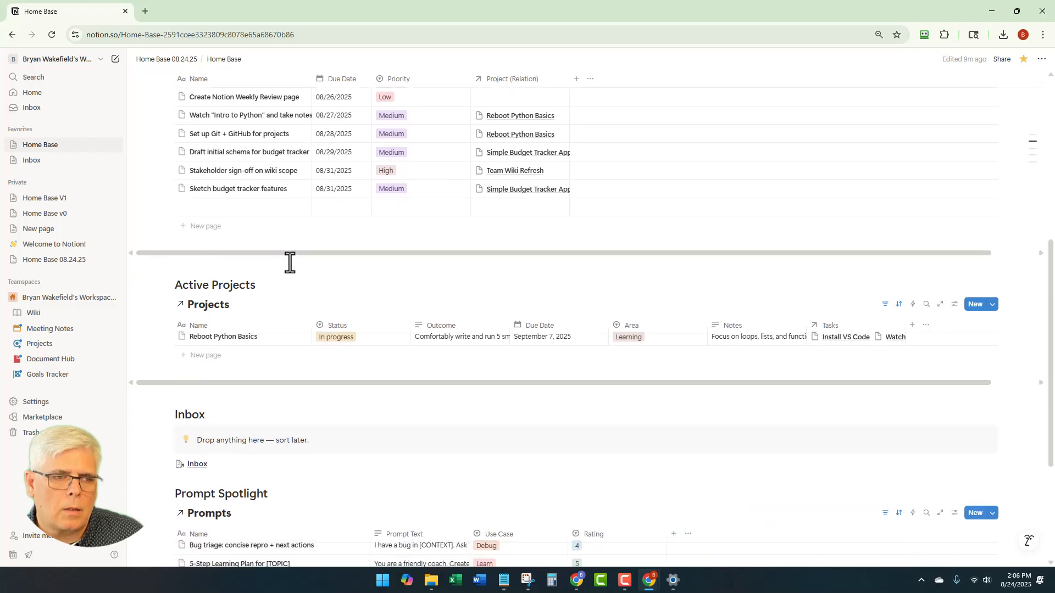
{"action": "scroll", "coordinate": [332, 396], "scroll_direction": "down", "scroll_amount": 3}
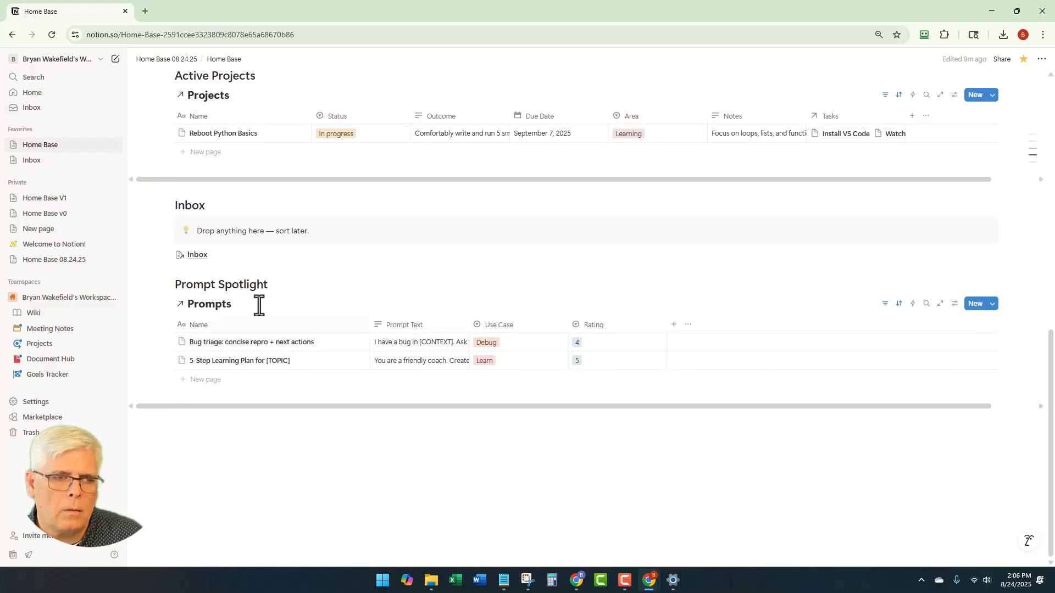
{"action": "mouse_move", "coordinate": [196, 259]}
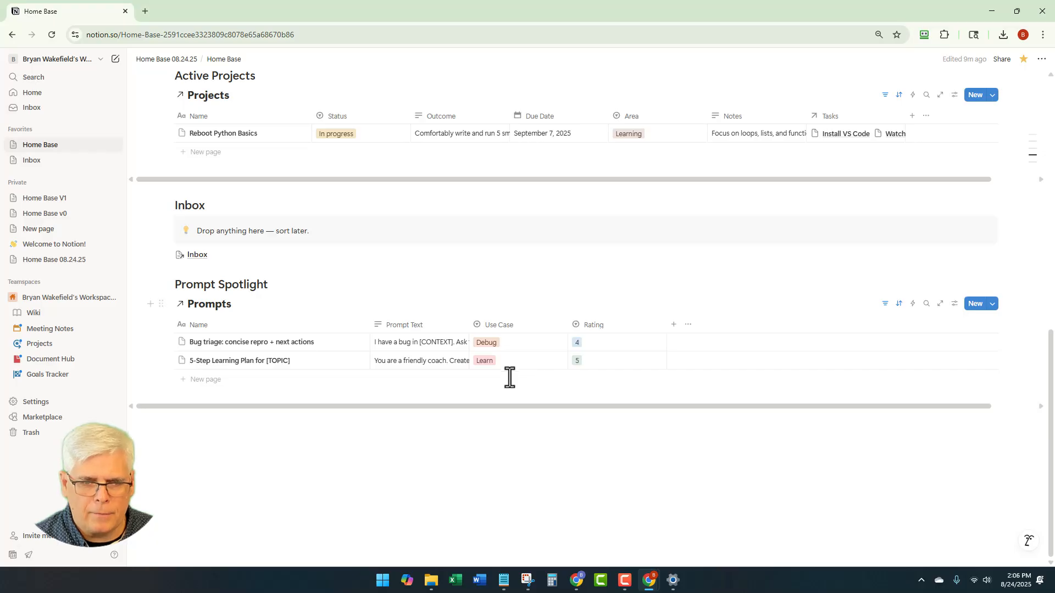
Add a blank row to Prompts under Prompt Spotlight, look through its Use Case options, and delete the row
{"action": "left_click", "coordinate": [206, 381]}
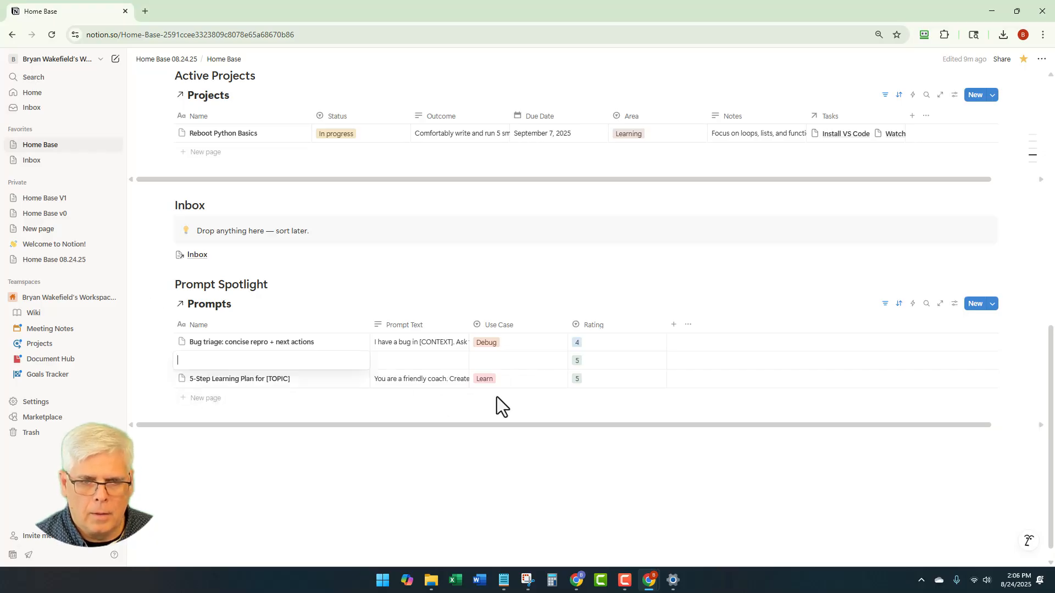
{"action": "left_click", "coordinate": [511, 362]}
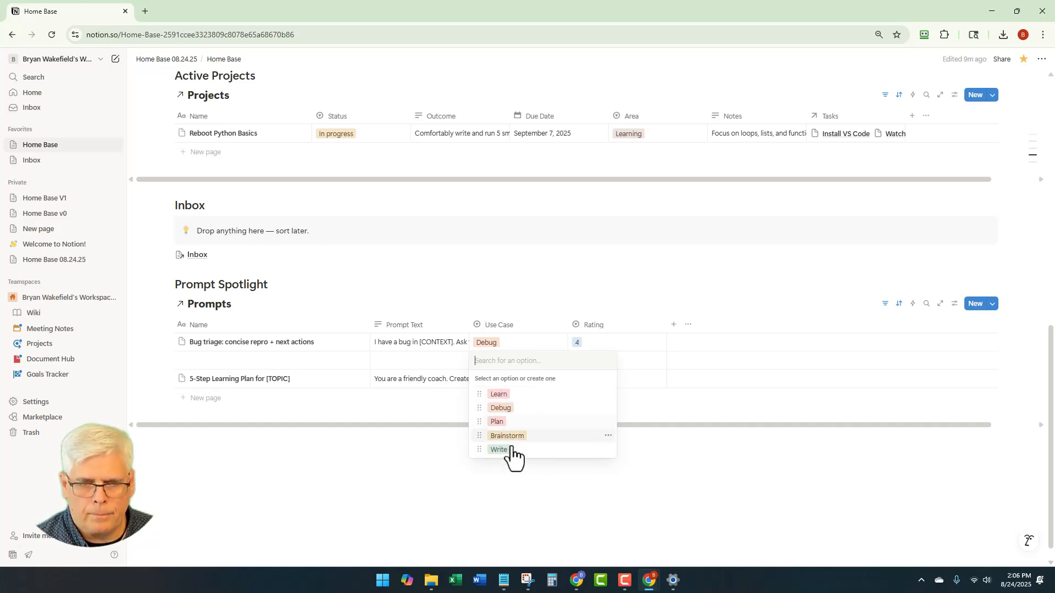
{"action": "key", "text": "Escape"}
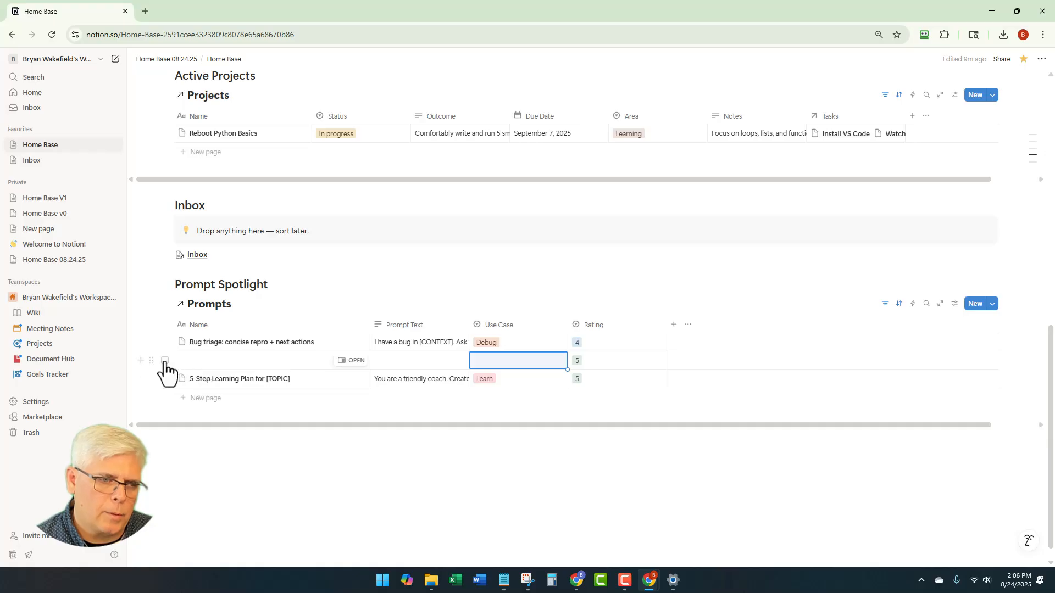
{"action": "left_click", "coordinate": [153, 358]}
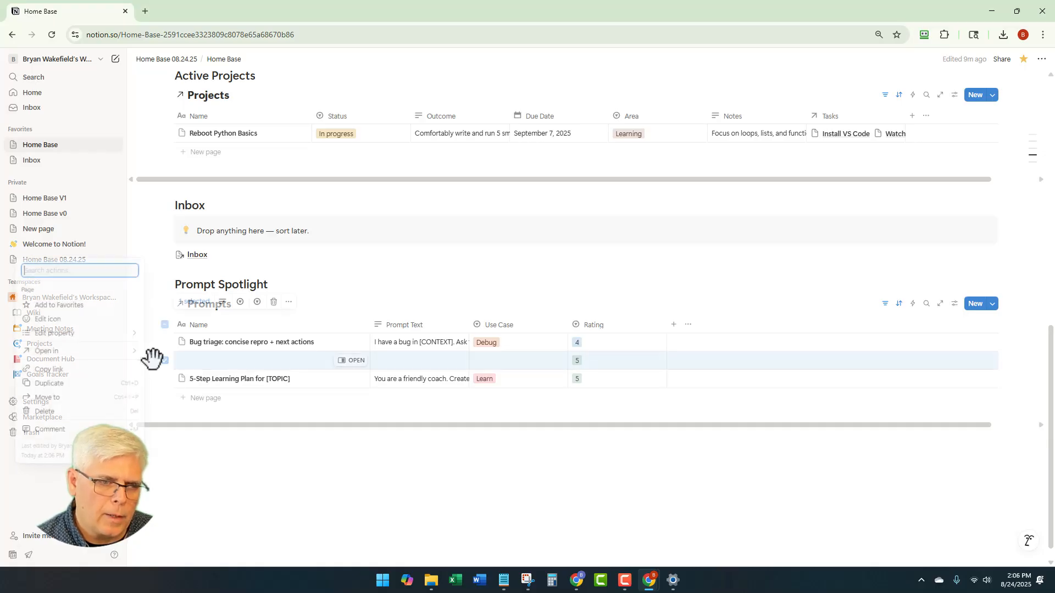
{"action": "left_click", "coordinate": [70, 413]}
{"action": "scroll", "coordinate": [431, 381], "scroll_direction": "up", "scroll_amount": 10}
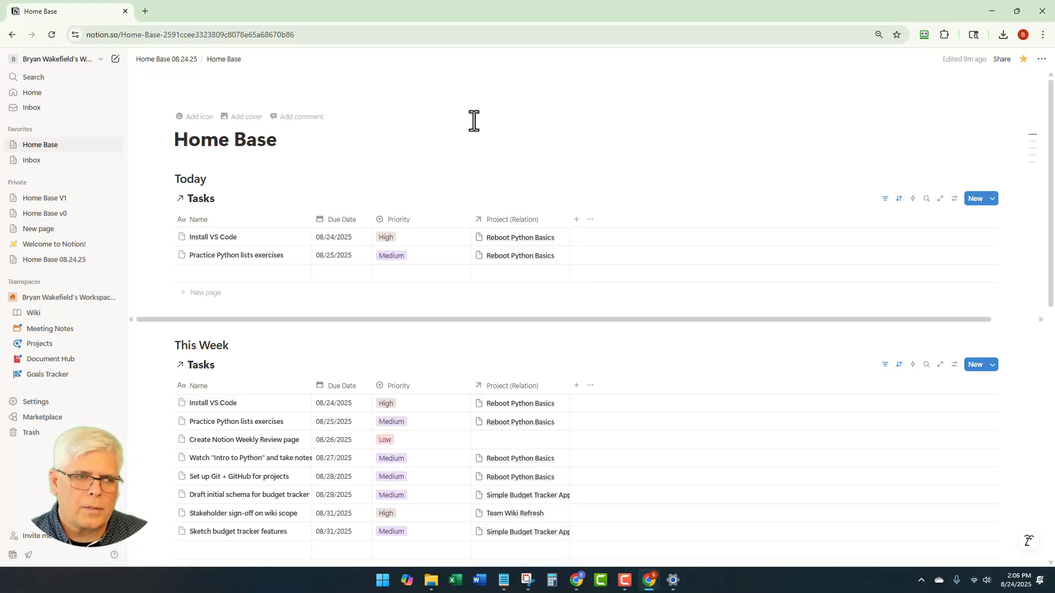
Open the earlier Home Base V1 page and review its sections from Today through the master databases
{"action": "left_click", "coordinate": [47, 200]}
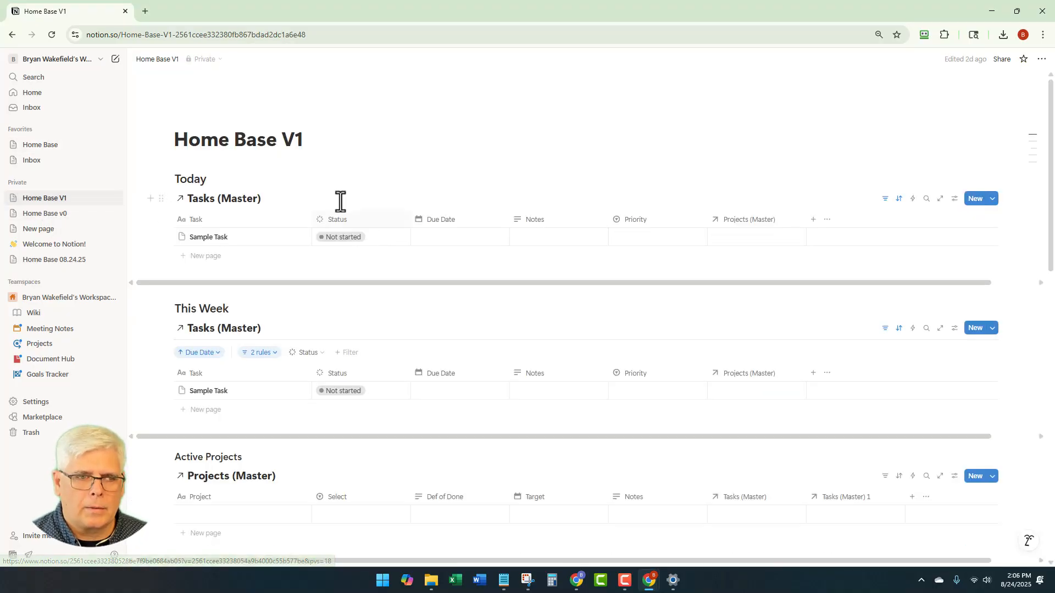
{"action": "scroll", "coordinate": [377, 306], "scroll_direction": "down", "scroll_amount": 5}
{"action": "scroll", "coordinate": [379, 313], "scroll_direction": "down", "scroll_amount": 2}
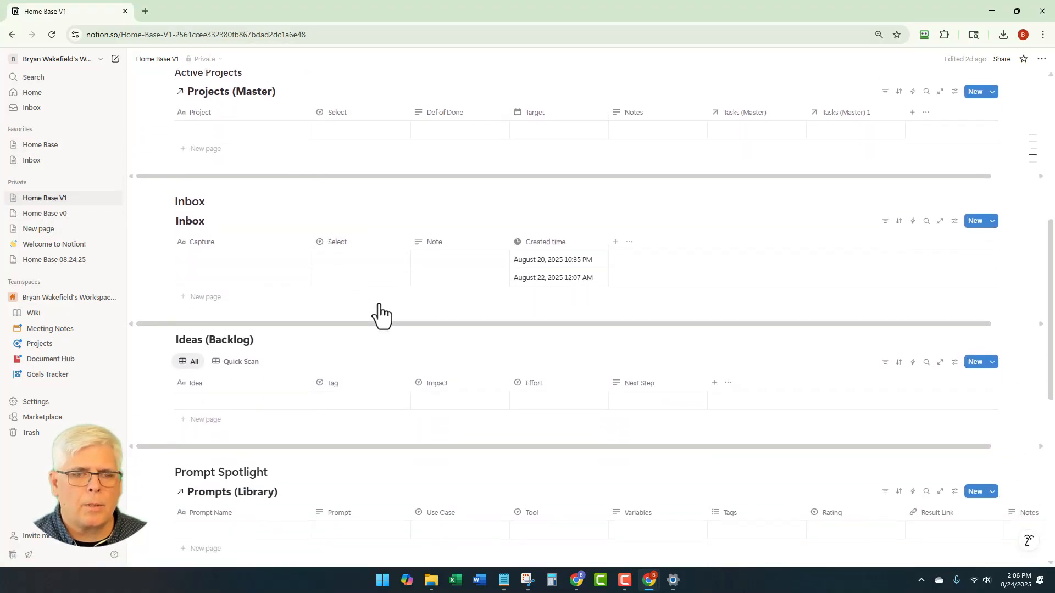
{"action": "scroll", "coordinate": [379, 310], "scroll_direction": "down", "scroll_amount": 3}
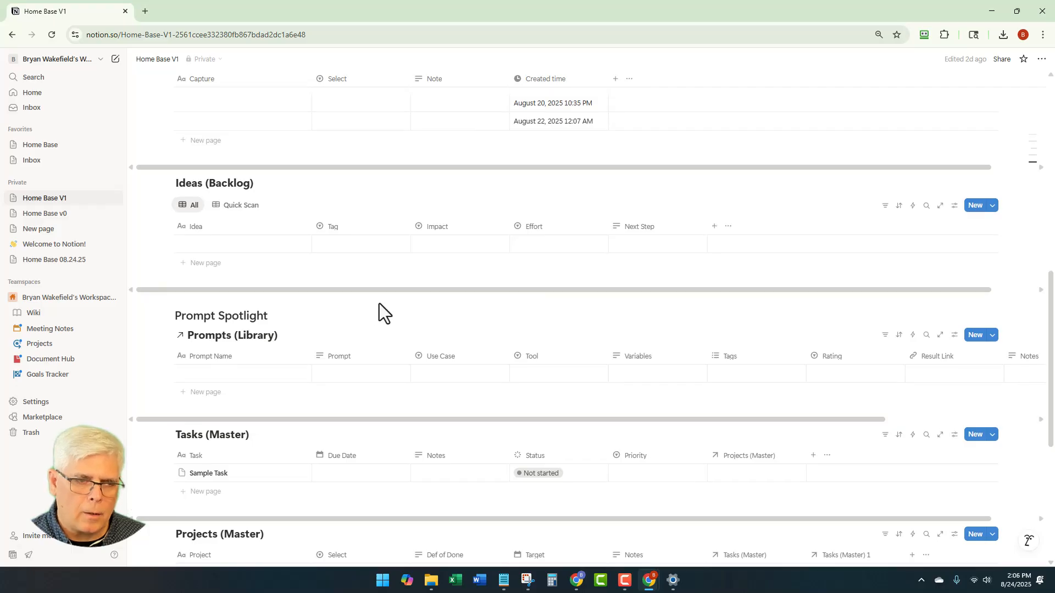
{"action": "scroll", "coordinate": [379, 303], "scroll_direction": "up", "scroll_amount": 6}
{"action": "scroll", "coordinate": [379, 303], "scroll_direction": "up", "scroll_amount": 3}
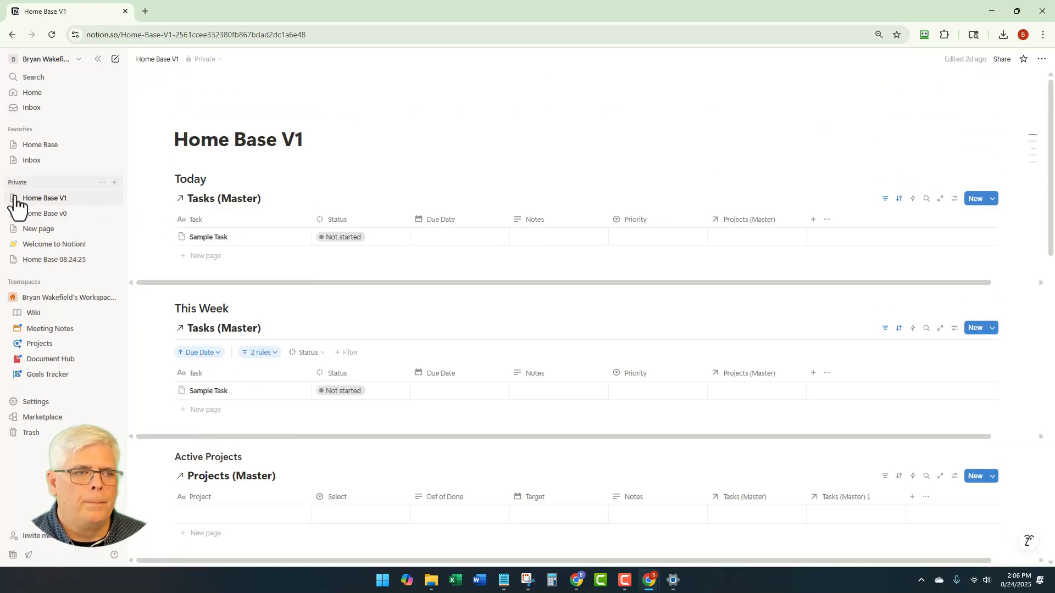
Return to the favorited Home Base, open the Tasks source database from Today, and go back to the parent page Home Base 08.24.25
{"action": "left_click", "coordinate": [42, 145]}
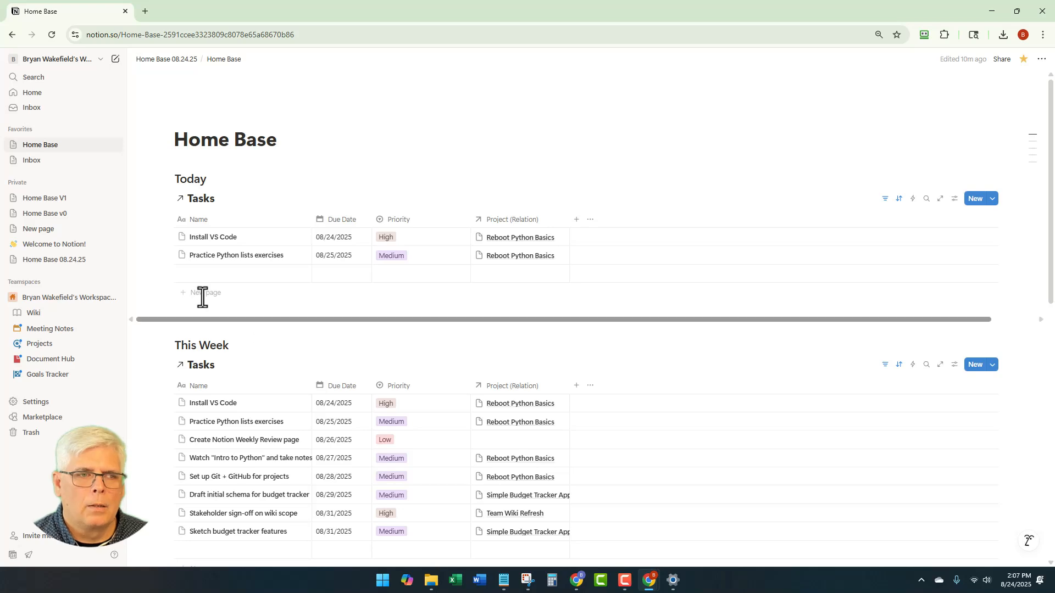
{"action": "left_click", "coordinate": [200, 199]}
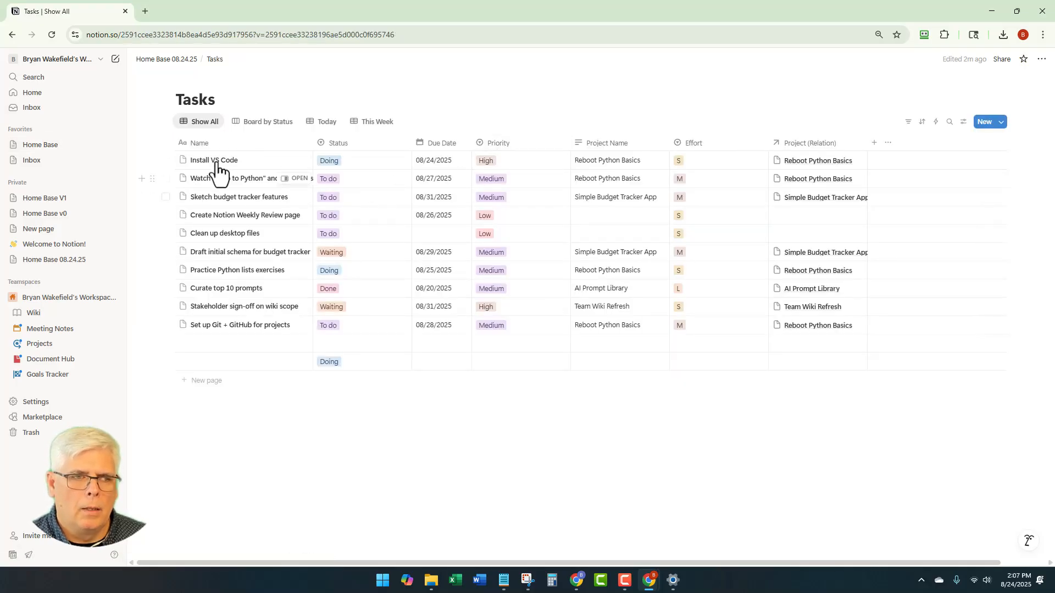
{"action": "left_click", "coordinate": [170, 60]}
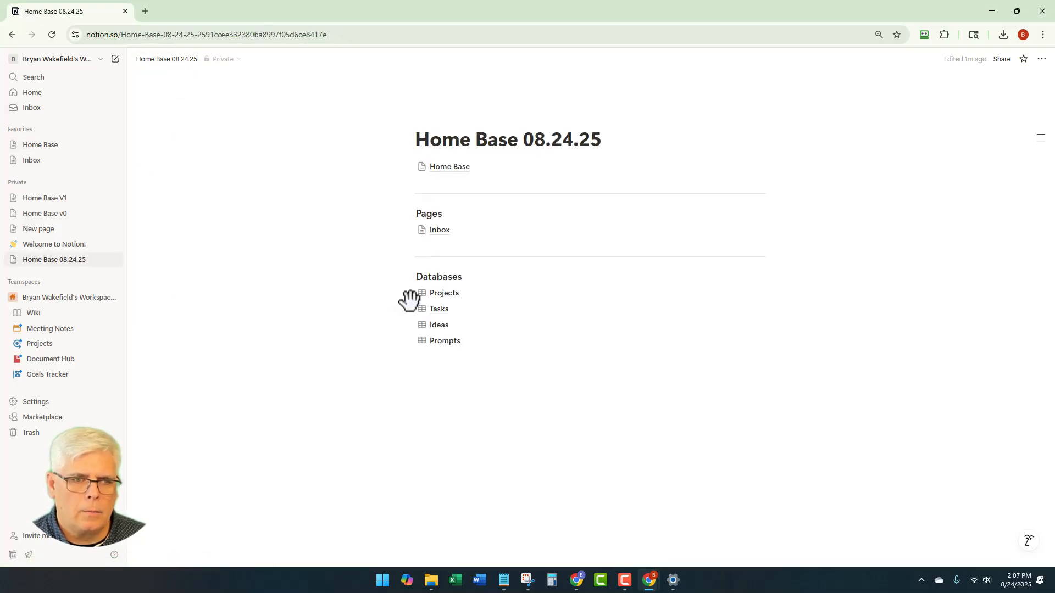
Reopen Home Base from the parent page, view the Tasks database as Board by Status, and return to the parent page
{"action": "left_click", "coordinate": [449, 168]}
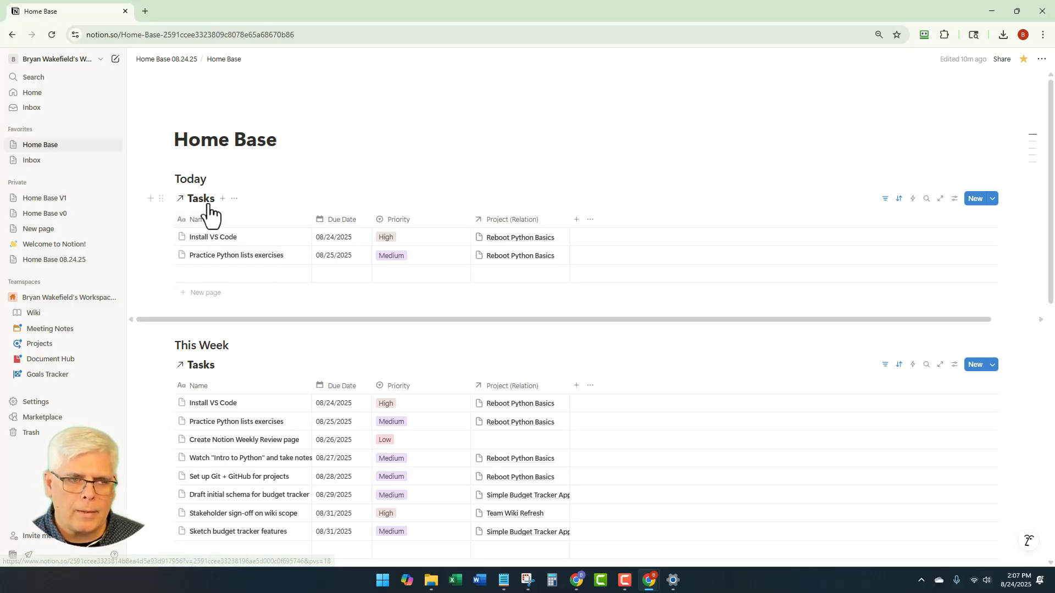
{"action": "left_click", "coordinate": [207, 202]}
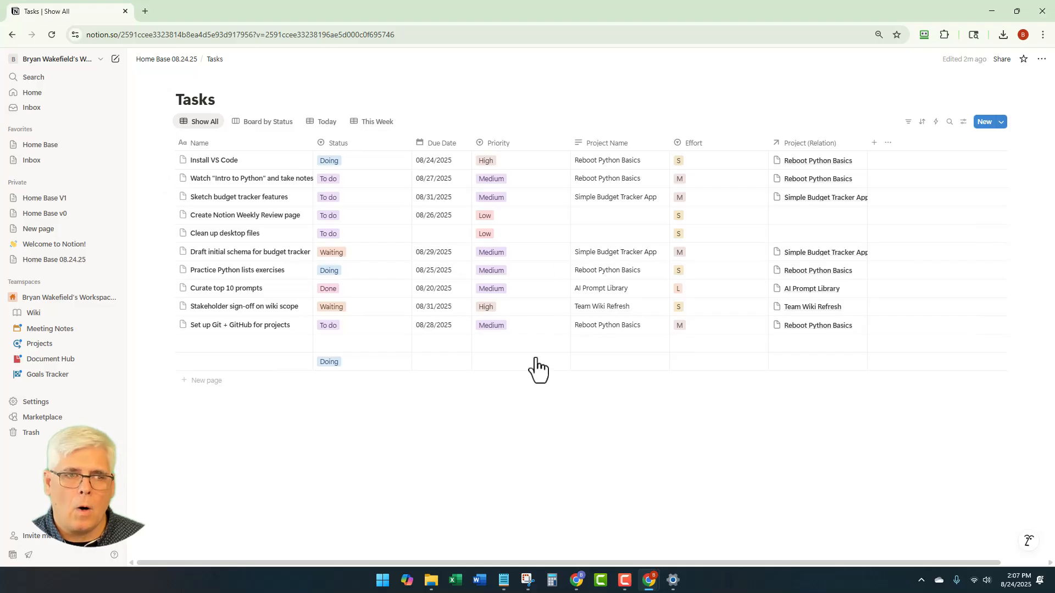
{"action": "left_click", "coordinate": [267, 123]}
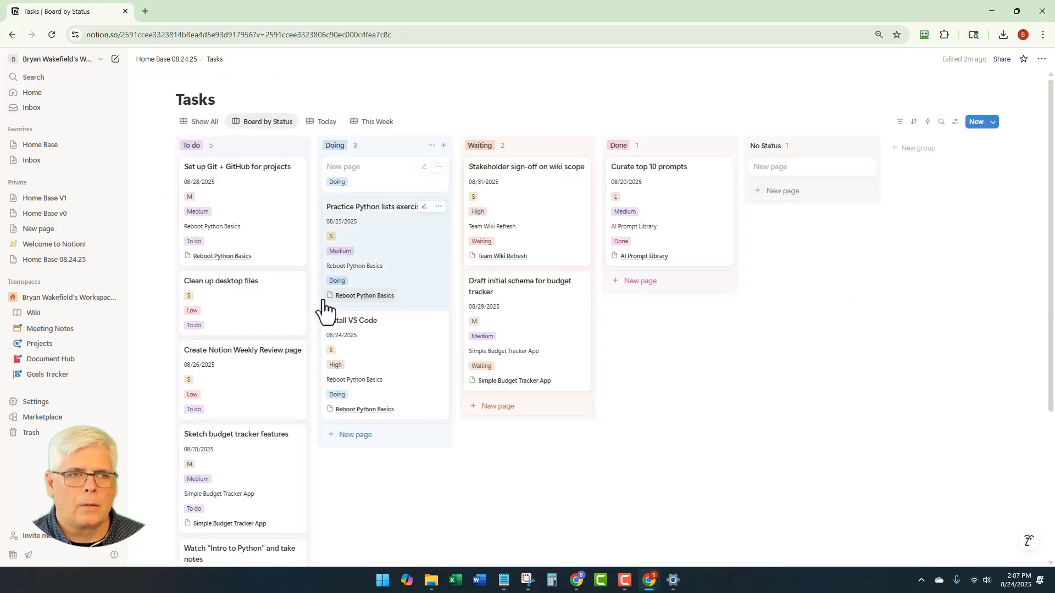
{"action": "left_click", "coordinate": [163, 59]}
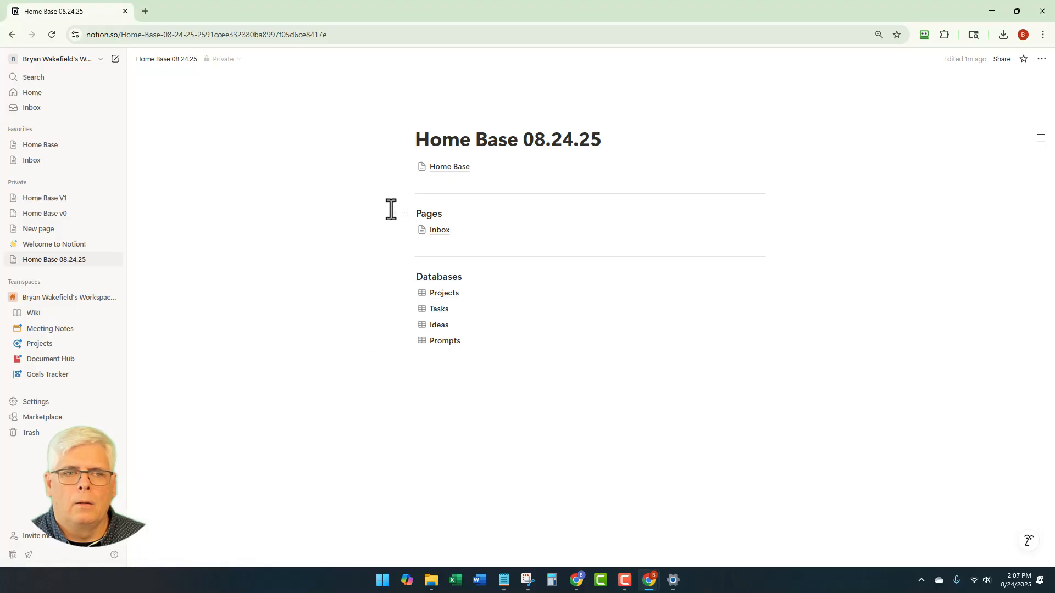